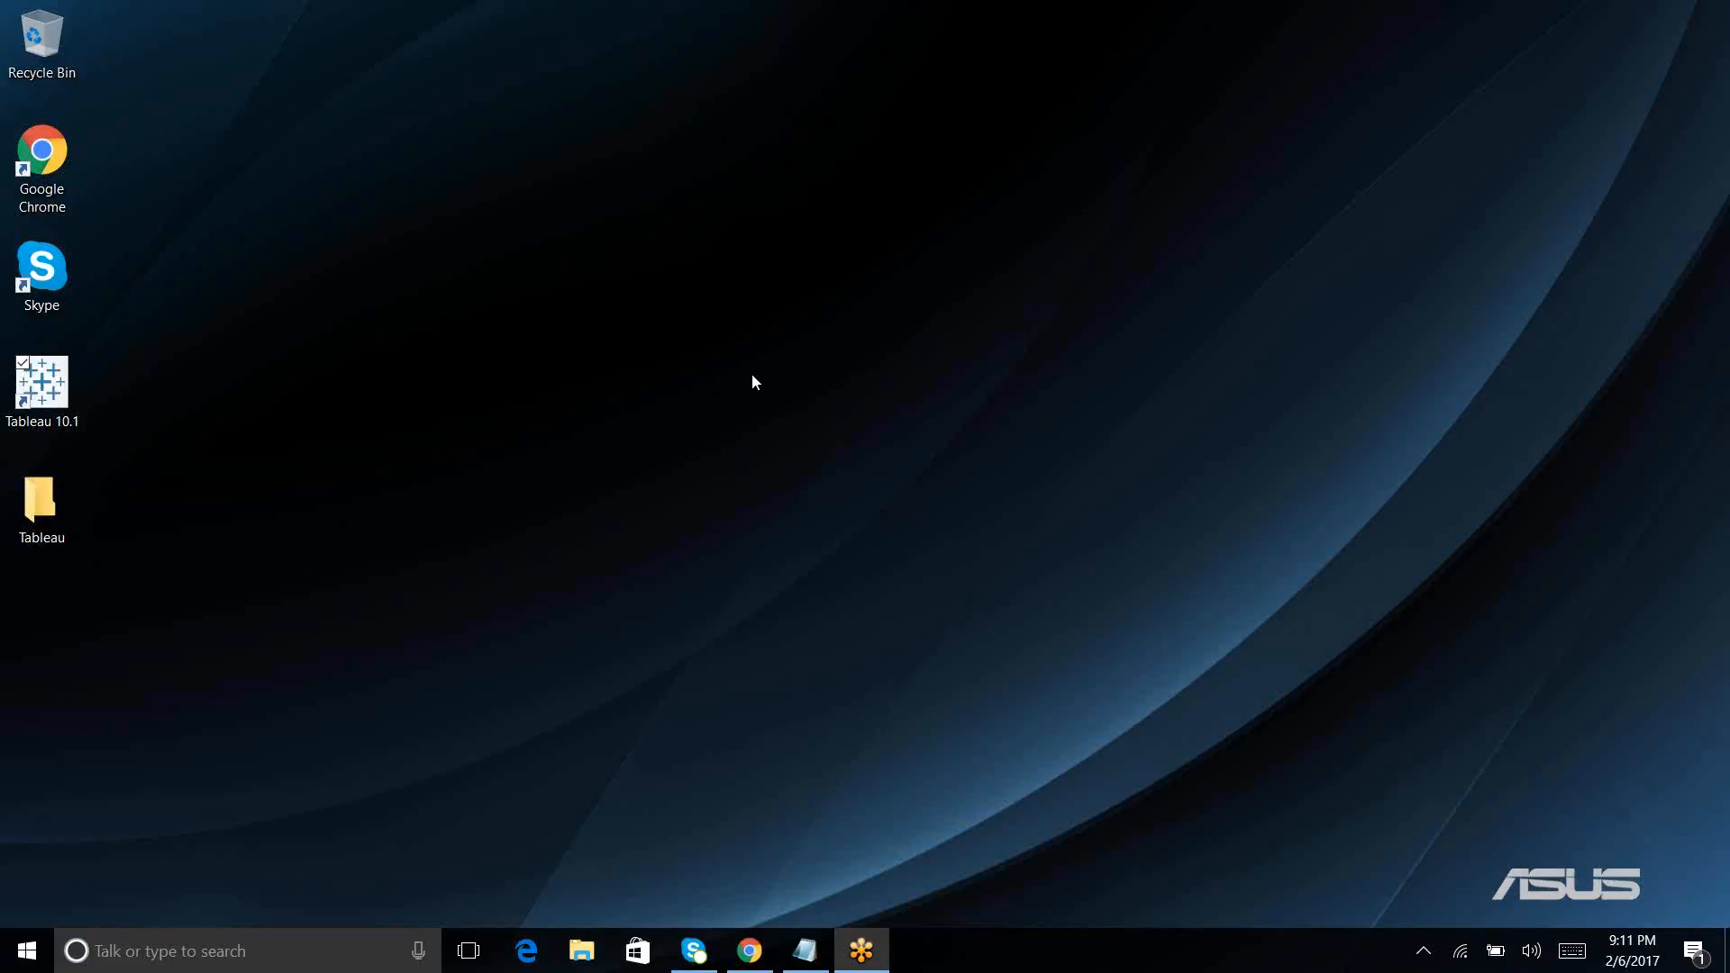
Step: Open Notepad with a blank document
{"action": "left_click", "coordinate": [176, 953]}
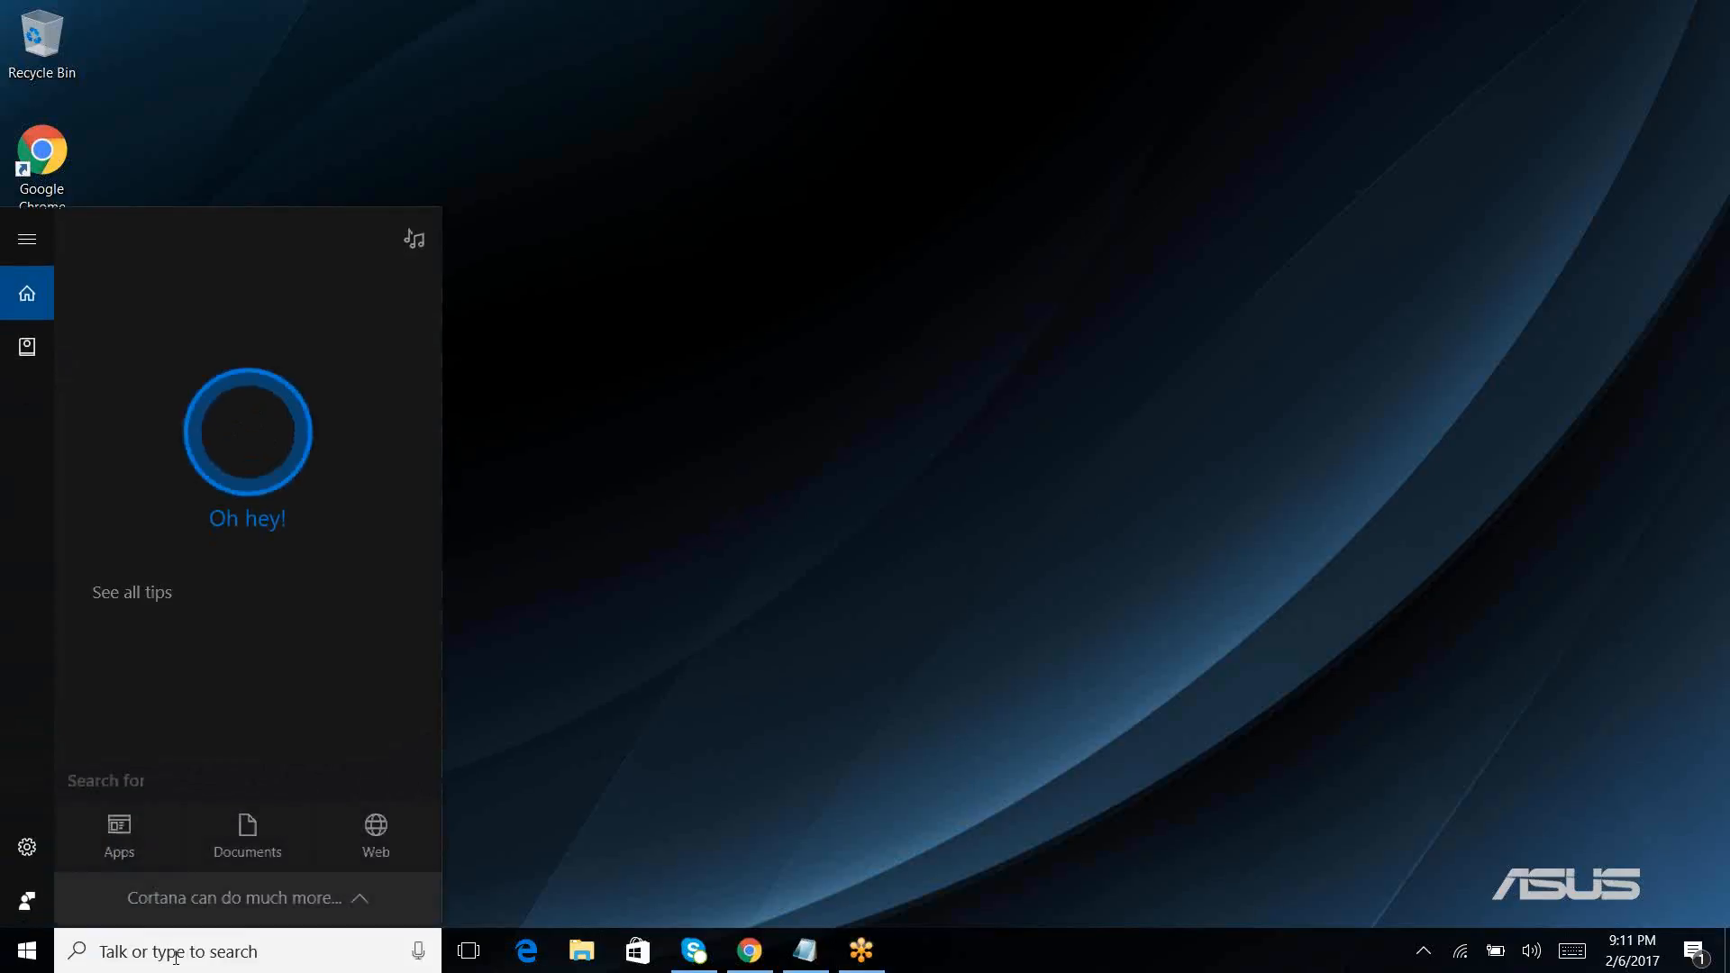
{"action": "type", "text": "notepad"}
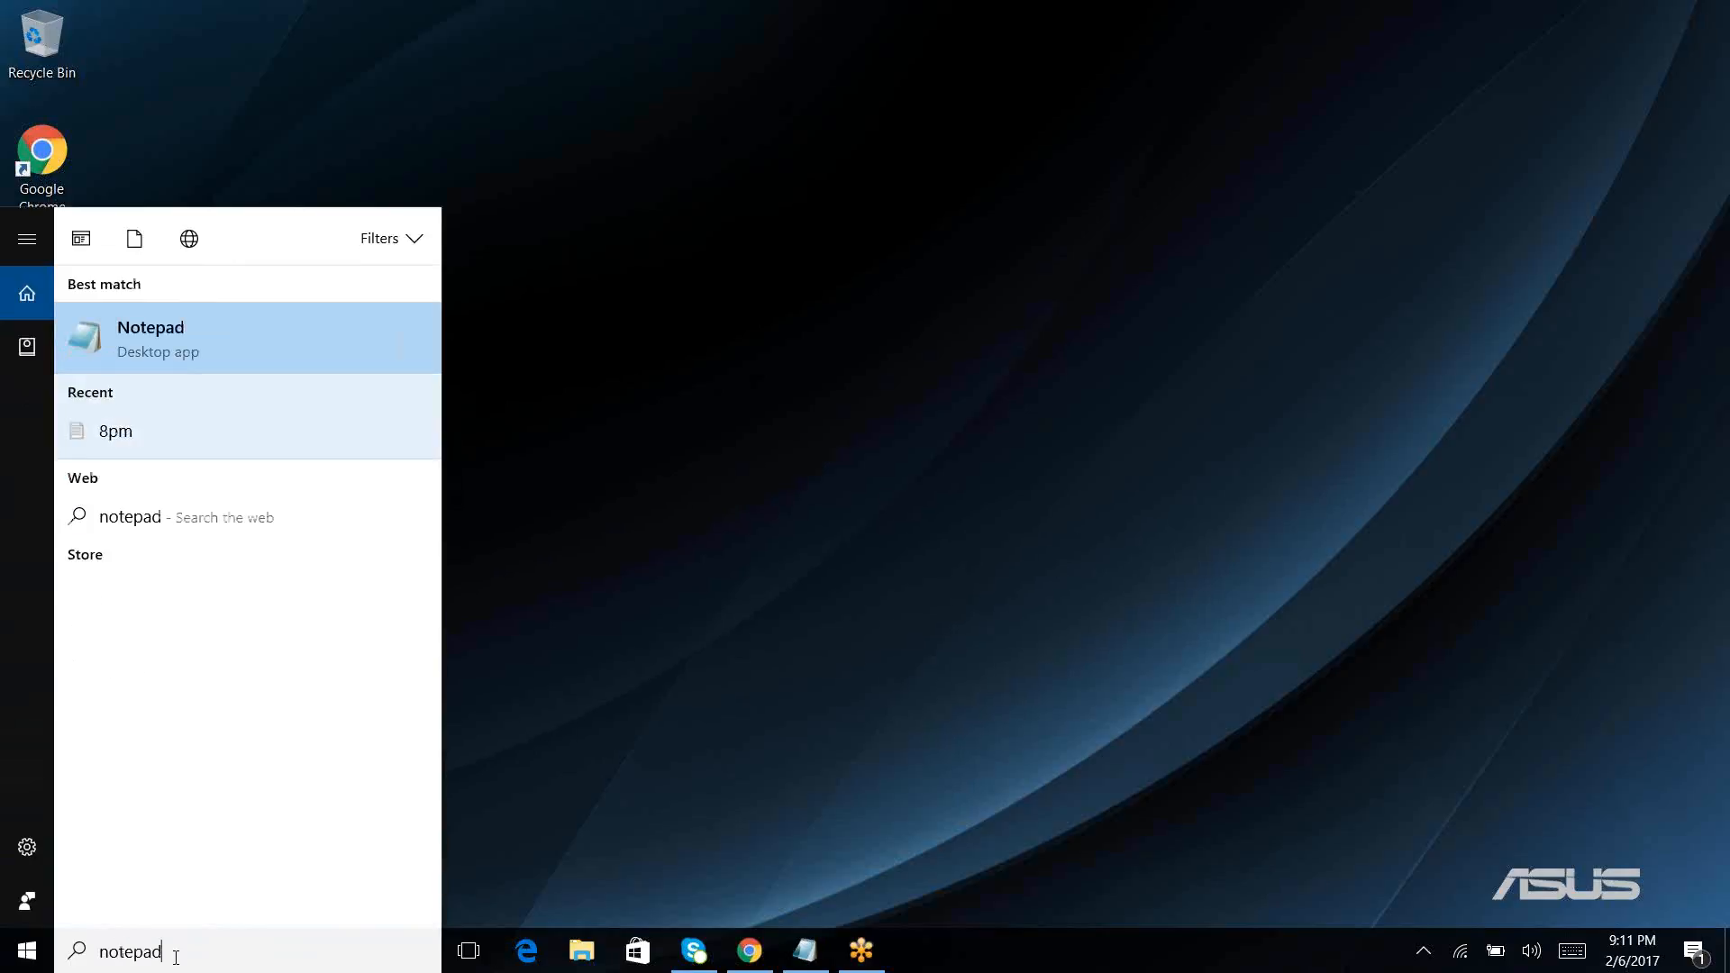
{"action": "key", "text": "Return"}
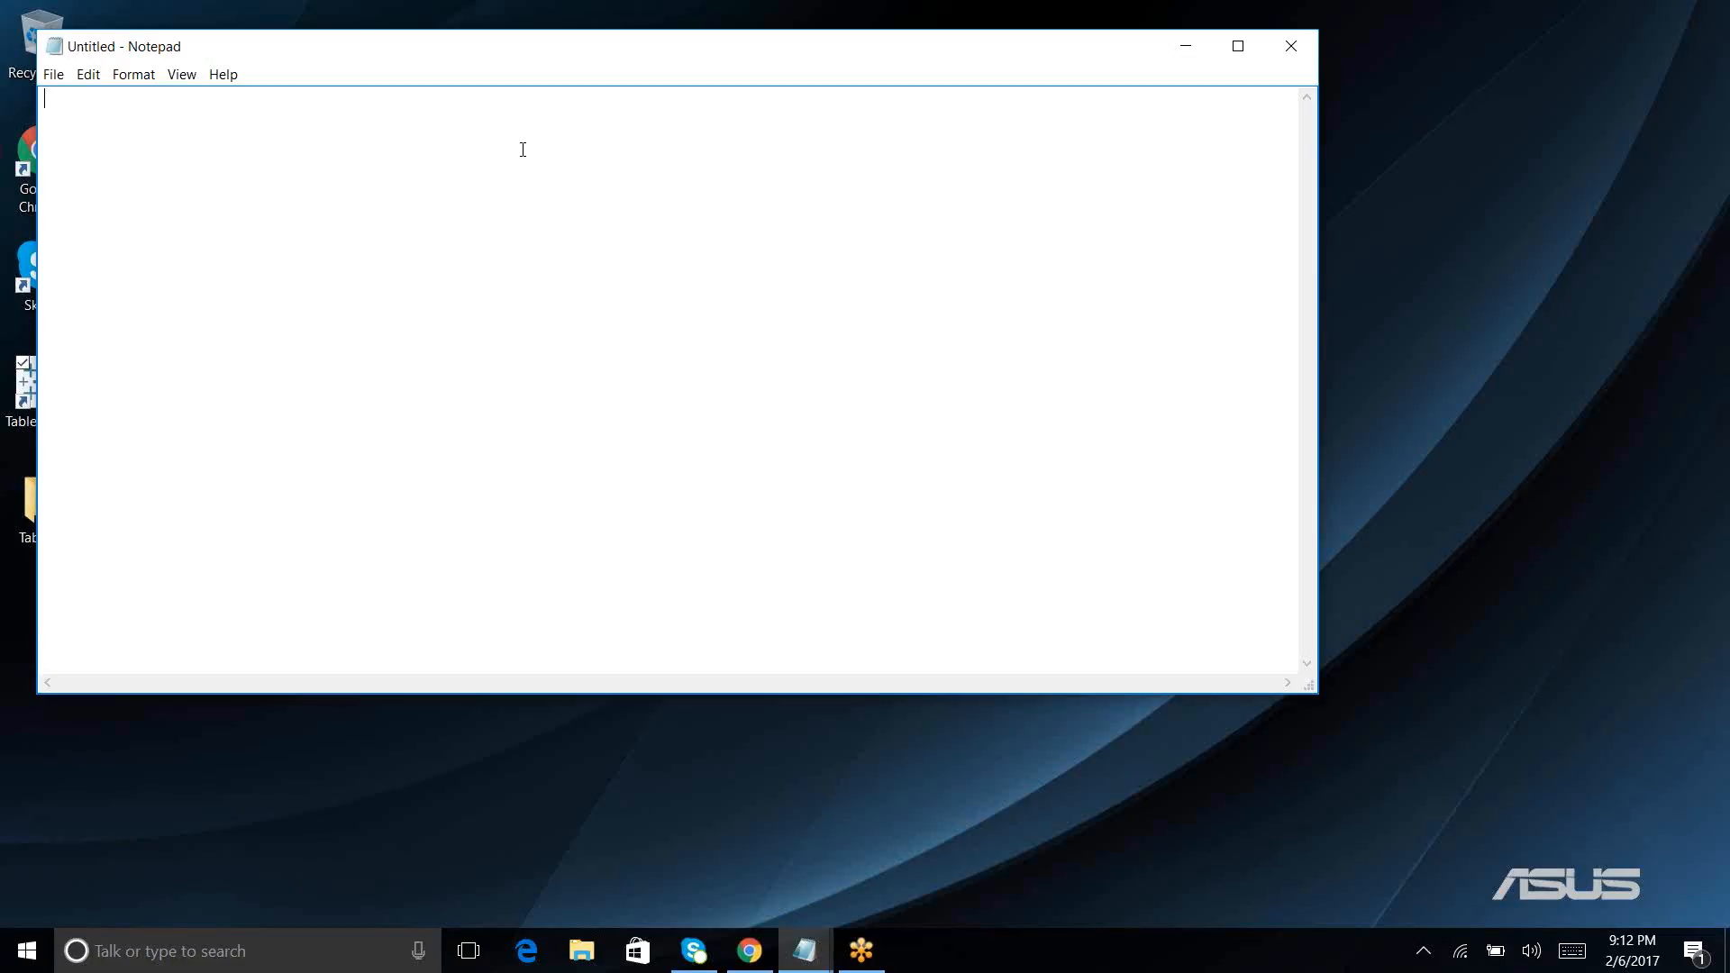
Step: Write the heading "Tableau" underlined with dashes, followed after a blank line by the item "1--Tableau desktop"
{"action": "type", "text": "Tableau "}
{"action": "type", "text": "--------"}
{"action": "key", "text": "Return"}
{"action": "key", "text": "Return"}
{"action": "type", "text": "1--Tableau desktop"}
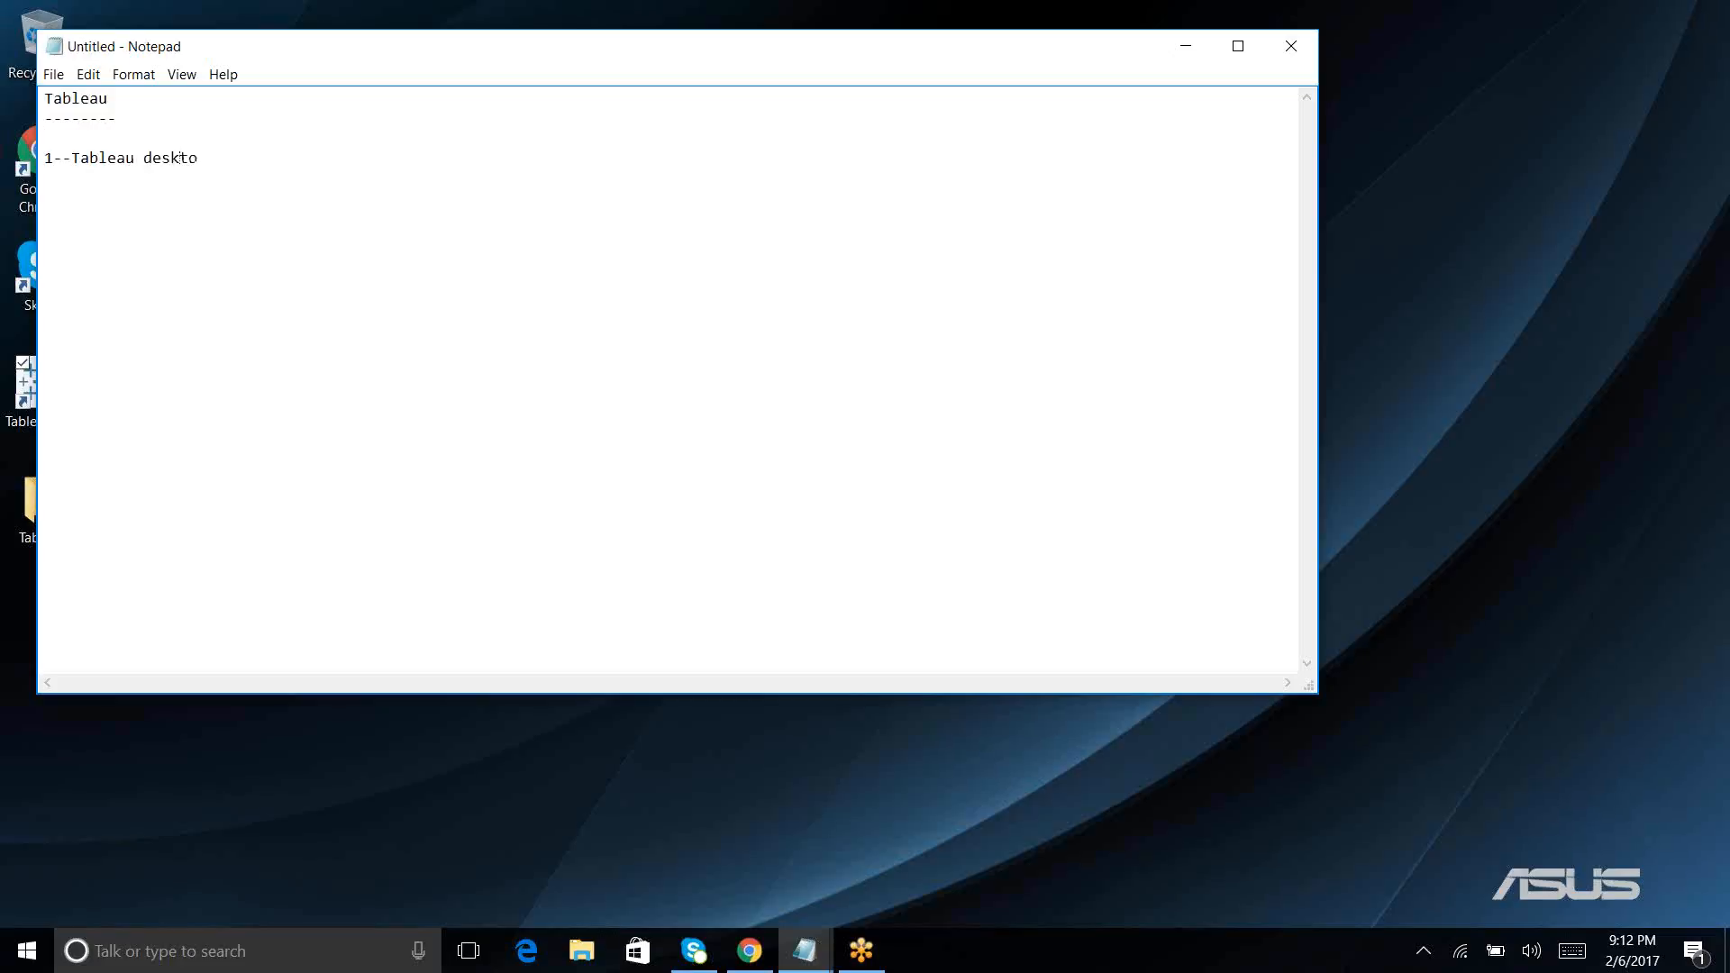
Step: Add the items "2--Tableau server" and "3--tableau online" below the Tableau desktop item
{"action": "key", "text": "Return"}
{"action": "type", "text": "2--Tableau server"}
{"action": "key", "text": "Return"}
{"action": "type", "text": "3--tableao"}
{"action": "key", "text": "BackSpace"}
{"action": "key", "text": "BackSpace"}
{"action": "type", "text": "u"}
{"action": "key", "text": "BackSpace"}
{"action": "type", "text": "au cl"}
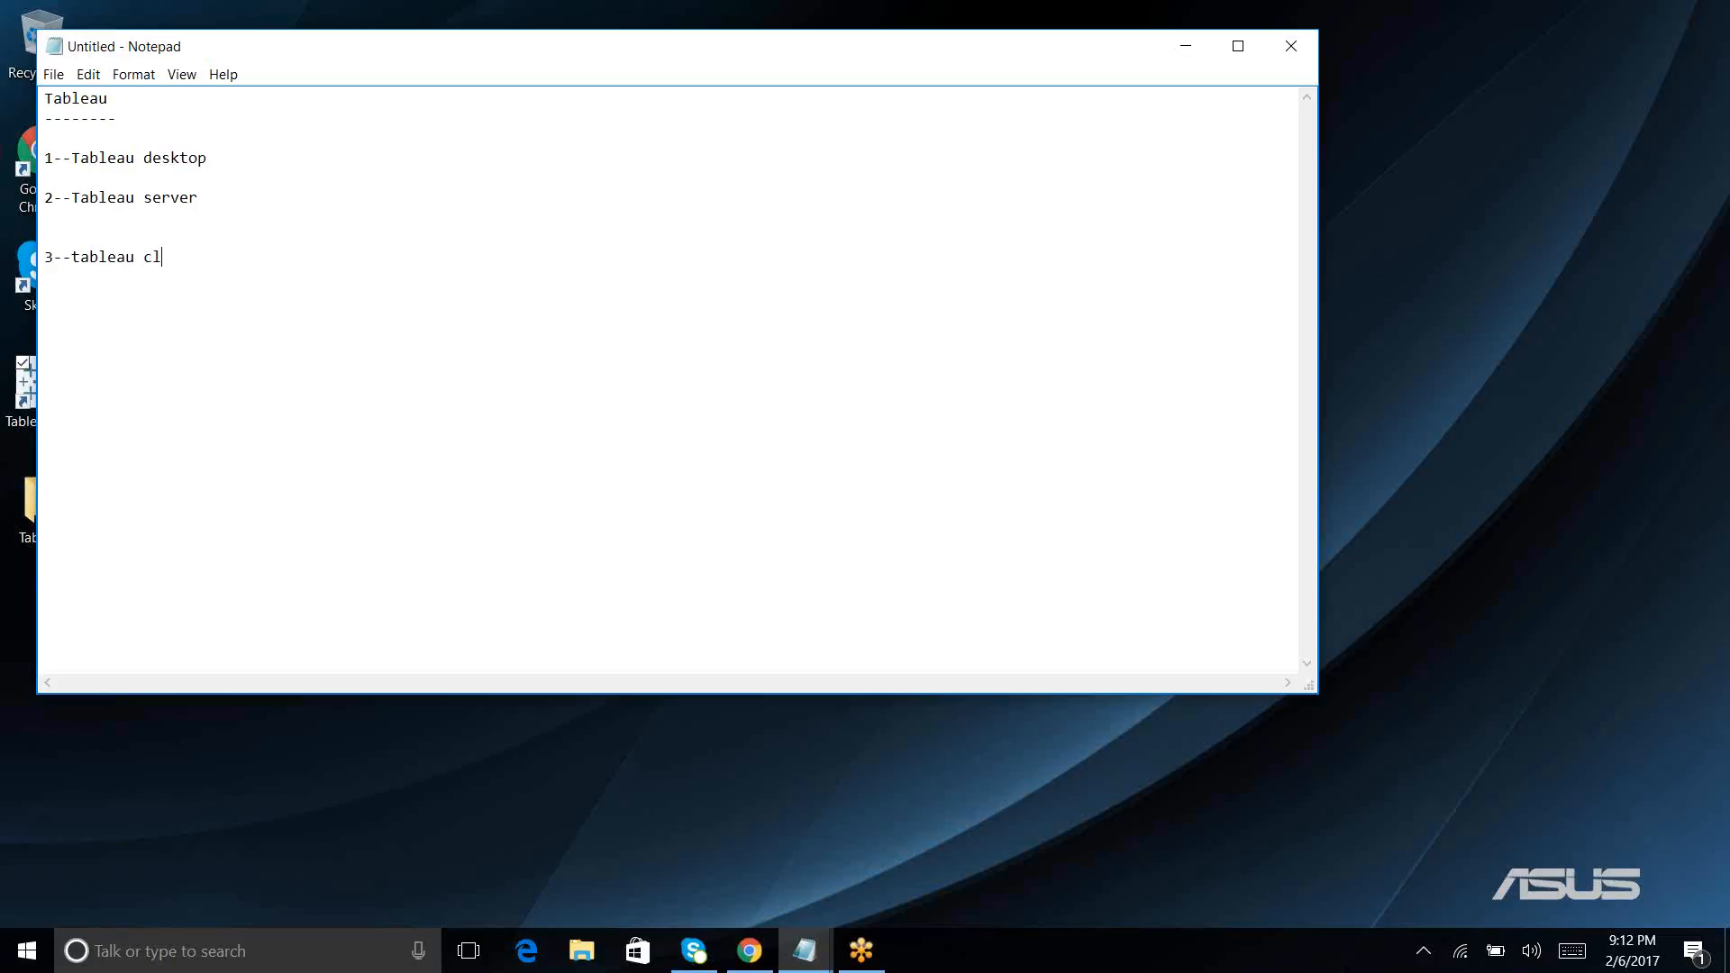
{"action": "type", "text": "o"}
{"action": "key", "text": "BackSpace"}
{"action": "key", "text": "BackSpace"}
{"action": "key", "text": "BackSpace"}
{"action": "type", "text": "online"}
Step: Add the items "4--tableau reader" and "5--tableau public" to the list, separated by blank lines
{"action": "key", "text": "Return"}
{"action": "key", "text": "Return"}
{"action": "type", "text": "4--tableau reader"}
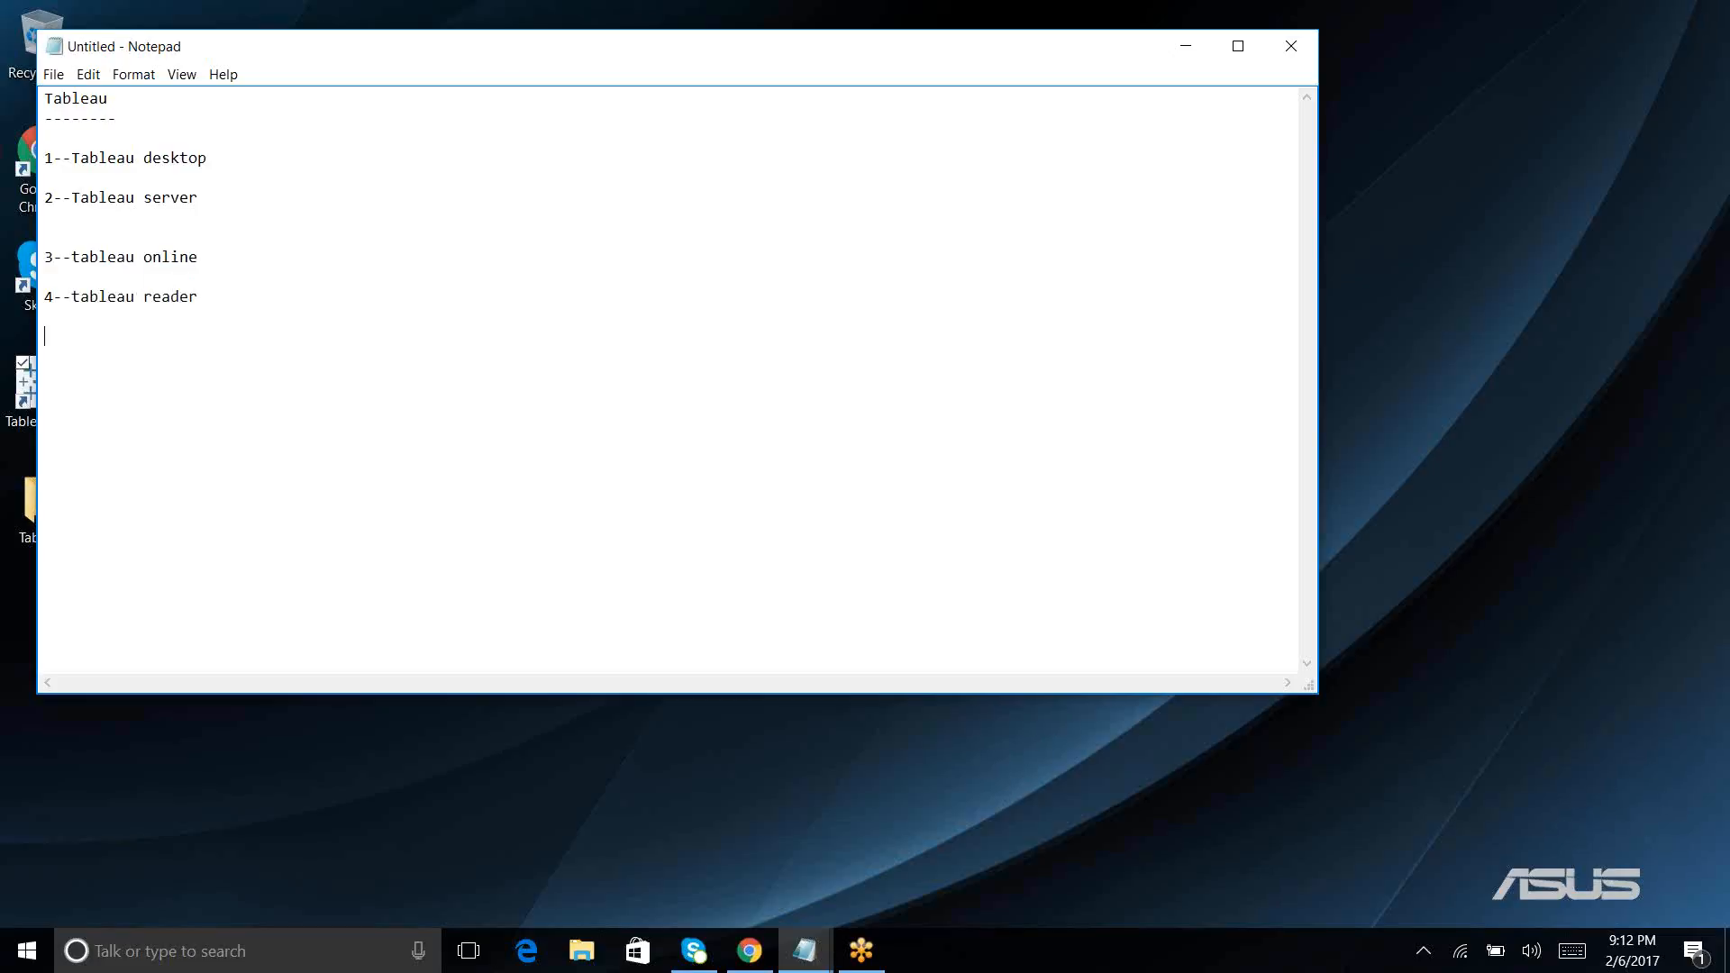
{"action": "key", "text": "Return"}
{"action": "key", "text": "Return"}
{"action": "type", "text": "5--tableau public"}
Step: Remove the extra blank line between the Tableau server and tableau online items
{"action": "left_click", "coordinate": [217, 188]}
{"action": "key", "text": "shift+Home"}
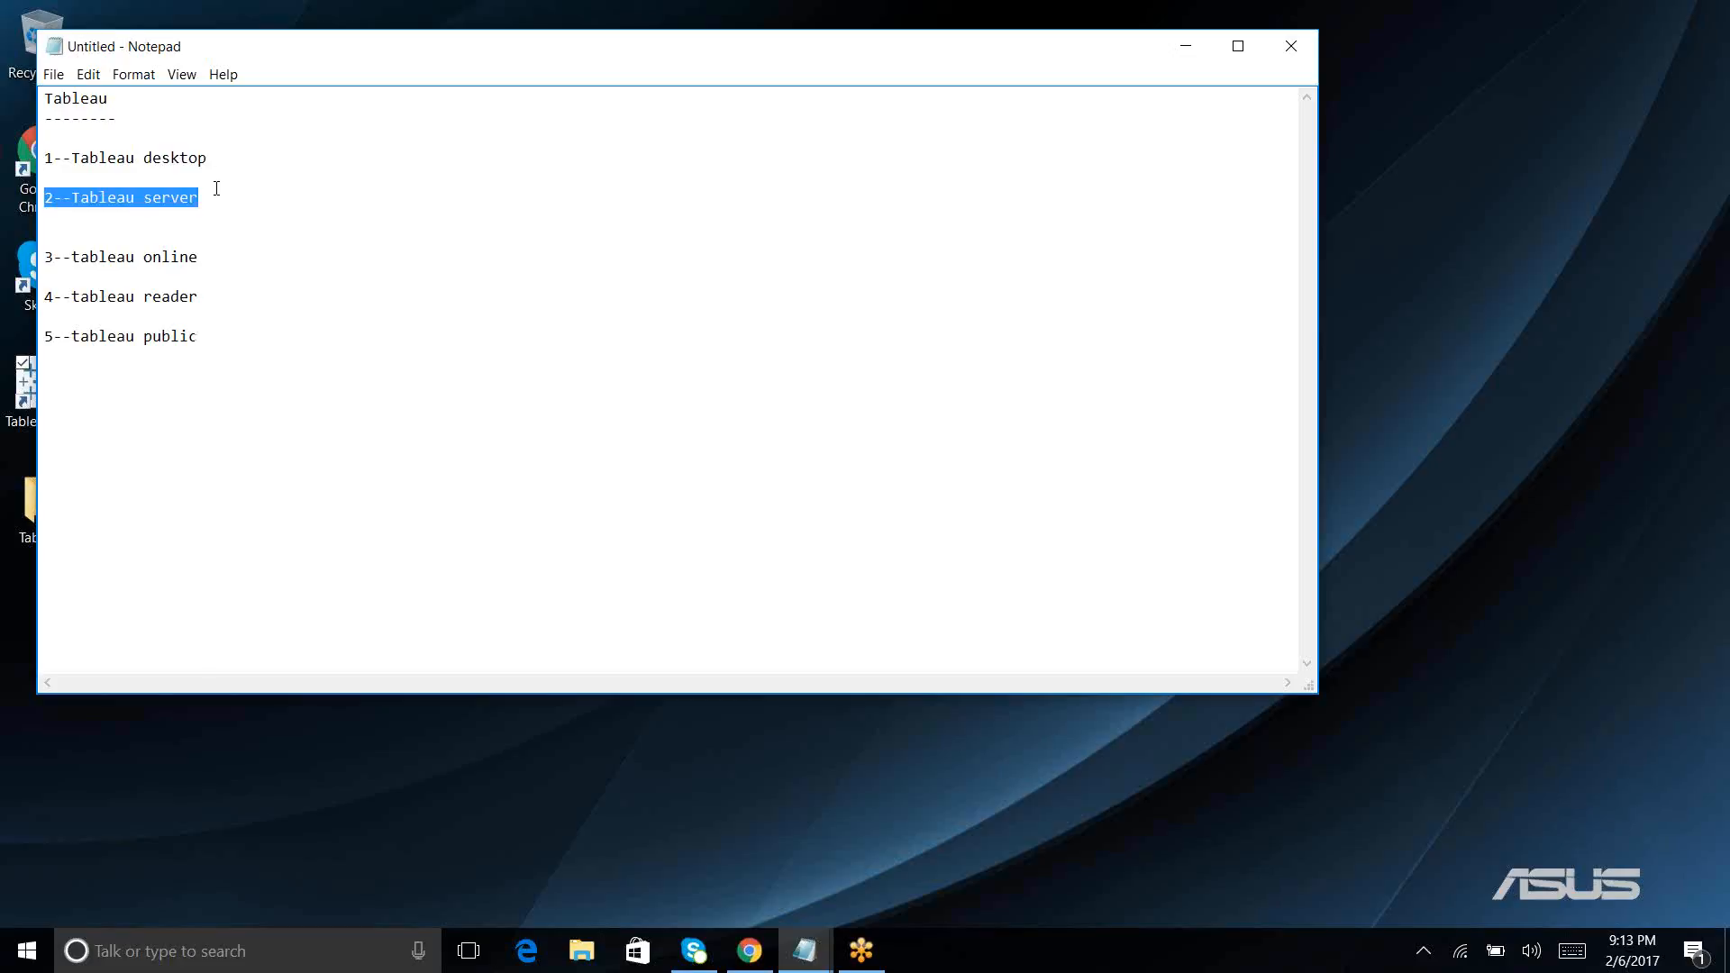
{"action": "left_click", "coordinate": [212, 195]}
{"action": "key", "text": "Delete"}
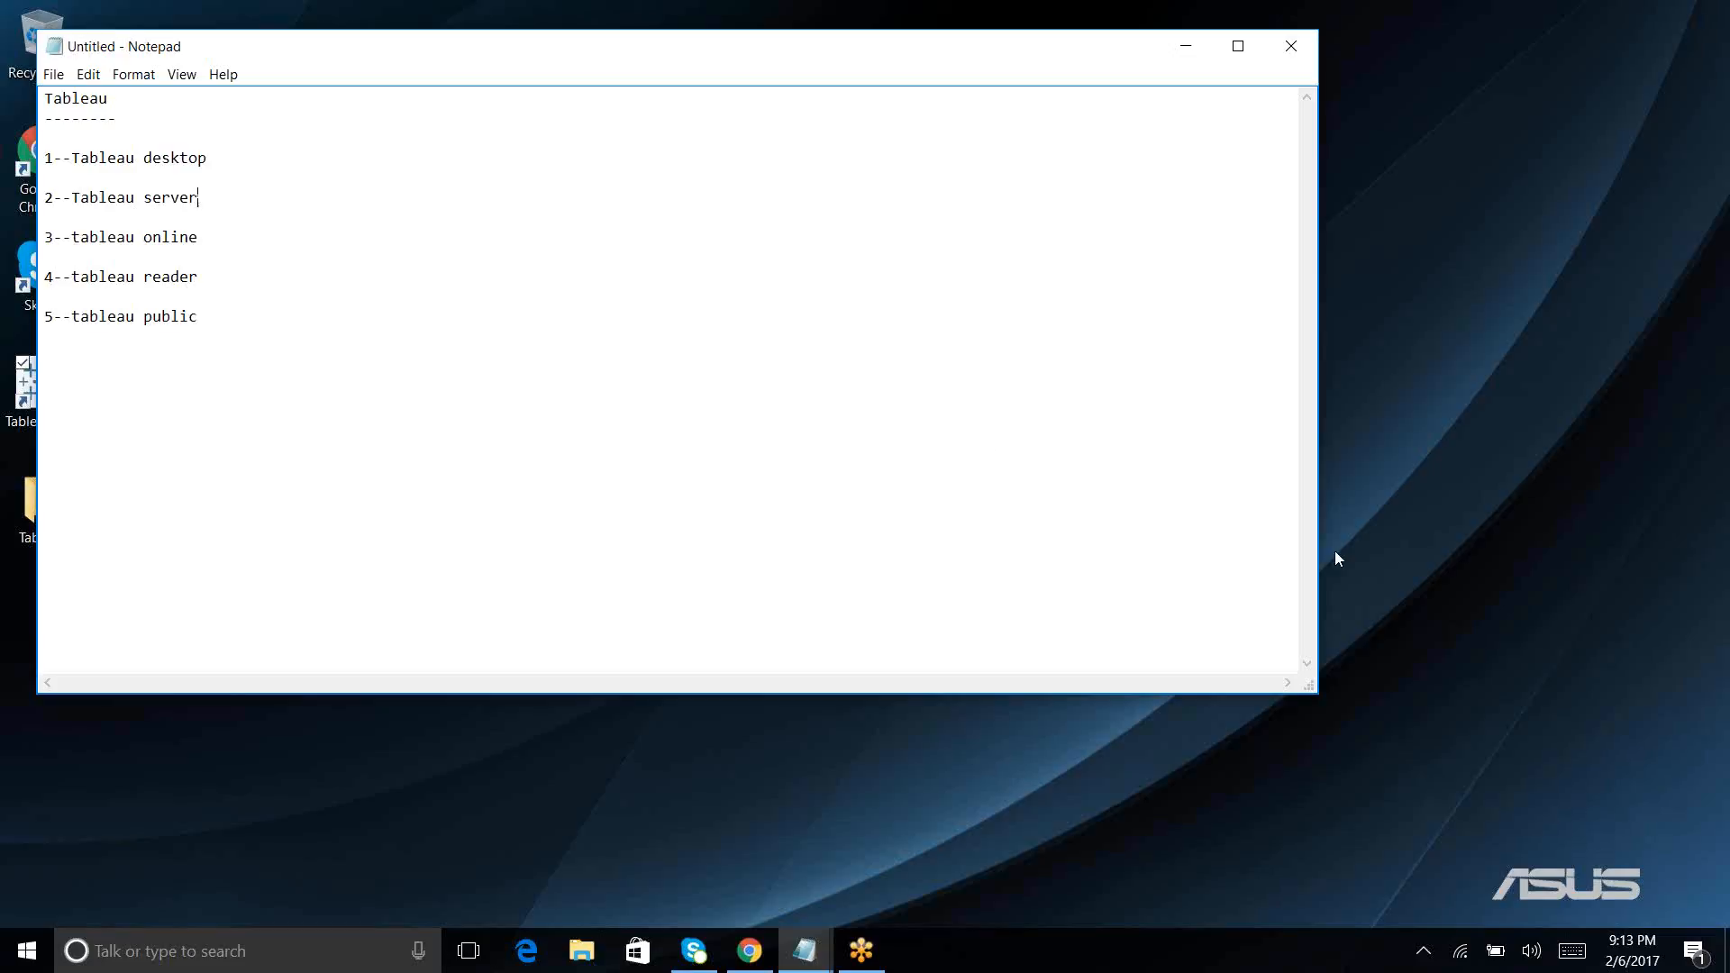
Step: Leave several blank lines after the tableau public item and begin a second list with "1--in memmory tool"
{"action": "left_click", "coordinate": [1729, 651]}
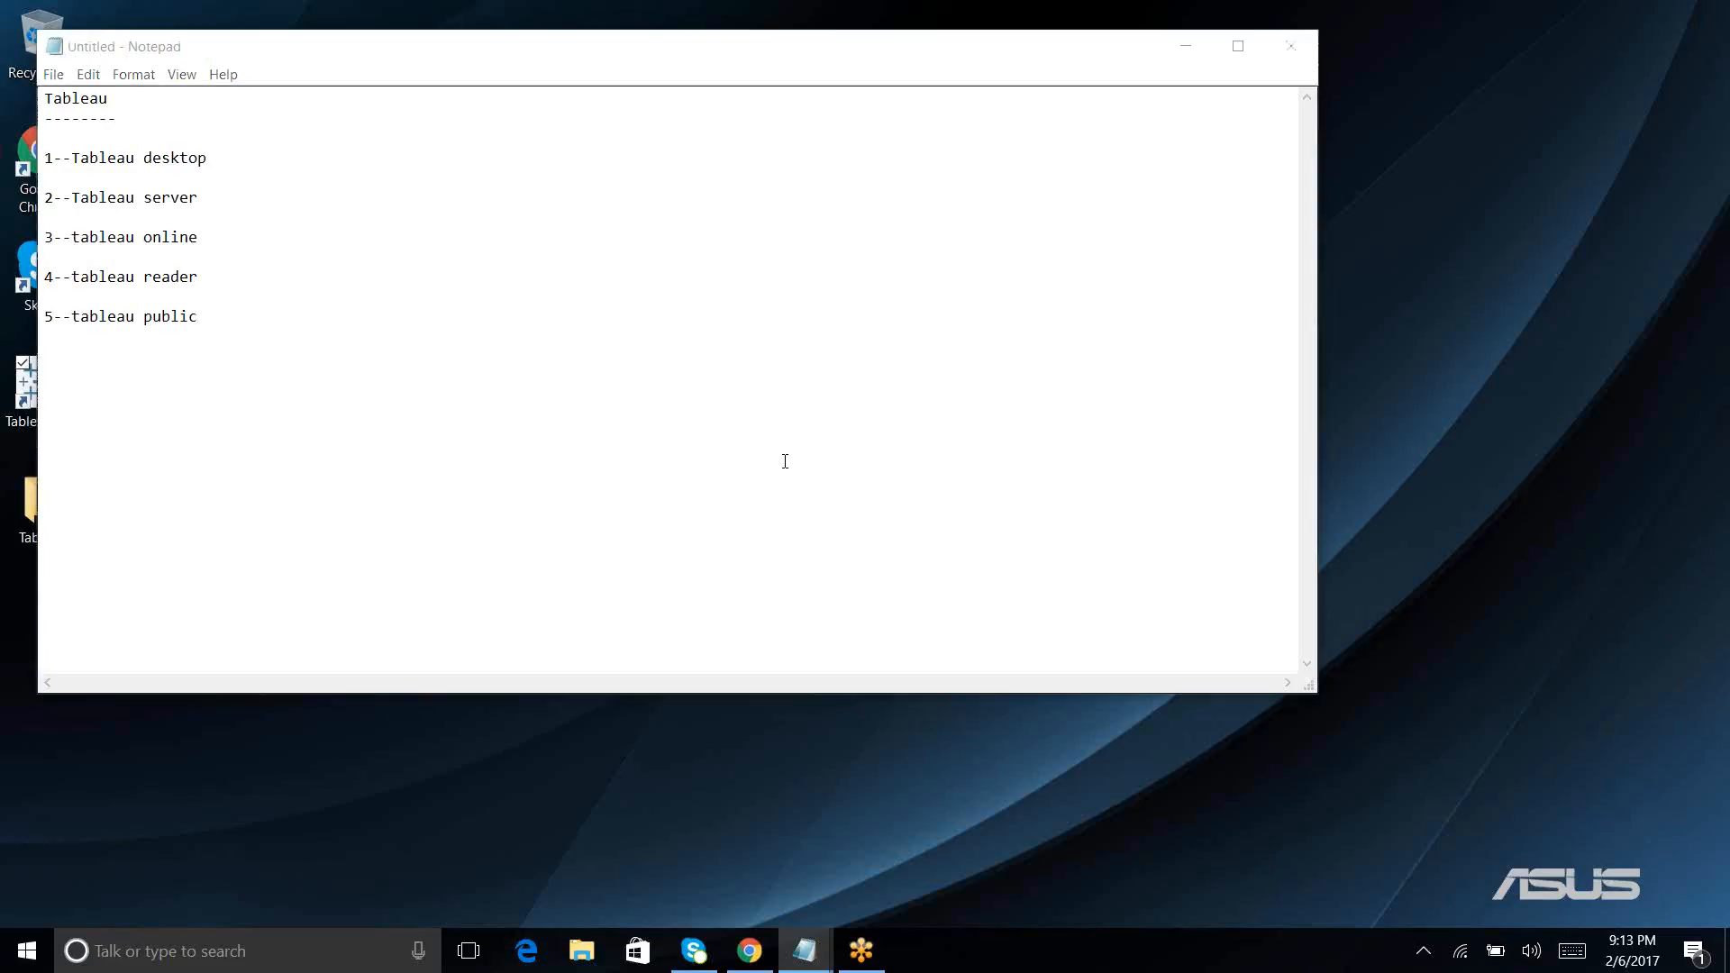
{"action": "left_click", "coordinate": [198, 286]}
{"action": "left_click", "coordinate": [207, 323]}
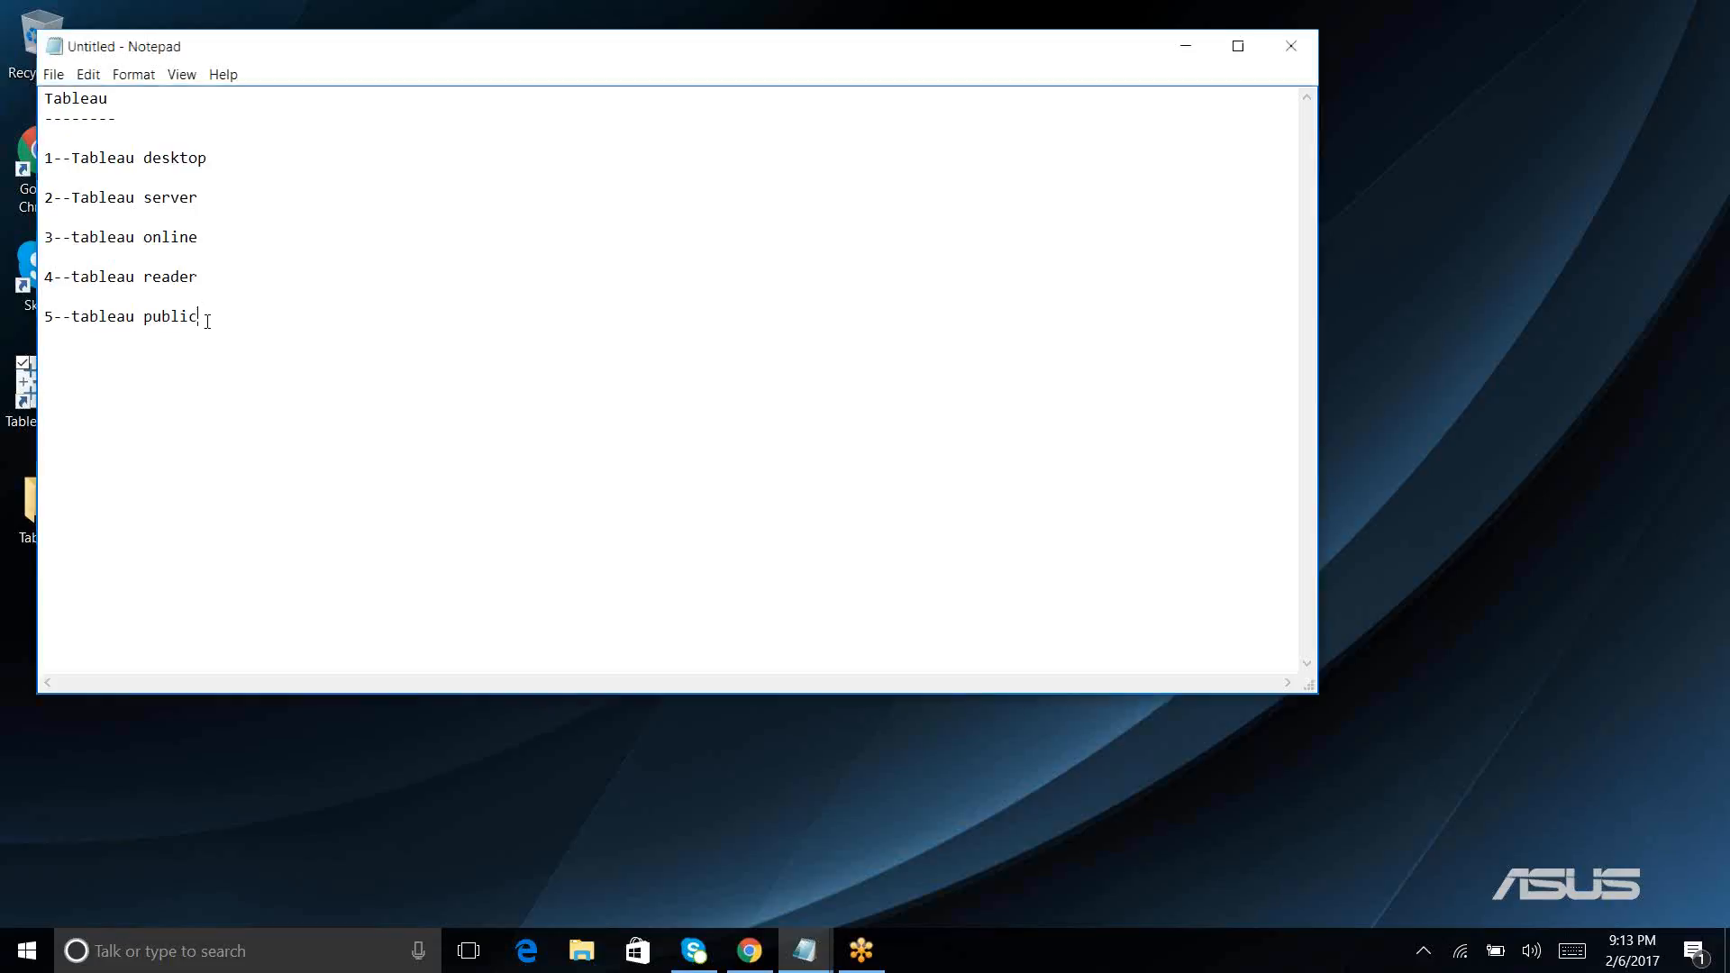
{"action": "key", "text": "Return"}
{"action": "key", "text": "Return"}
{"action": "key", "text": "Return"}
{"action": "key", "text": "Return"}
{"action": "key", "text": "Return"}
{"action": "key", "text": "Return"}
{"action": "type", "text": "1--in me"}
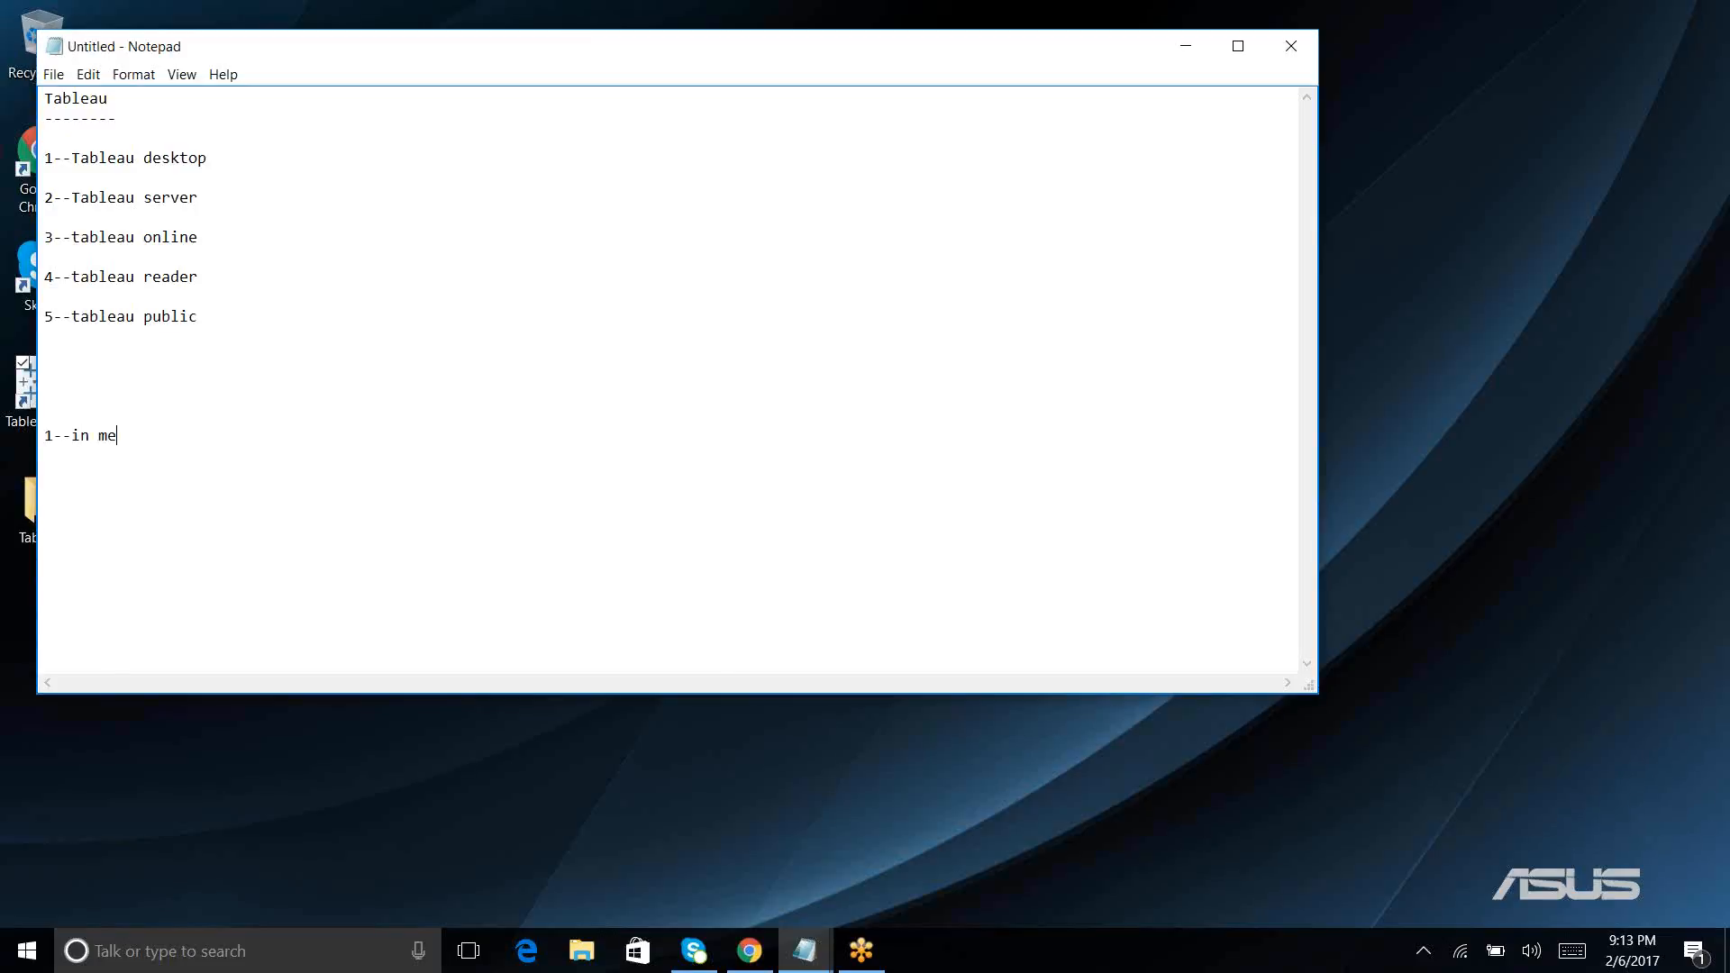
{"action": "type", "text": "mmory tool"}
Step: Add "2--performence" and "3--user friendly" to the second list
{"action": "key", "text": "Return"}
{"action": "type", "text": "2--"}
{"action": "type", "text": "performence"}
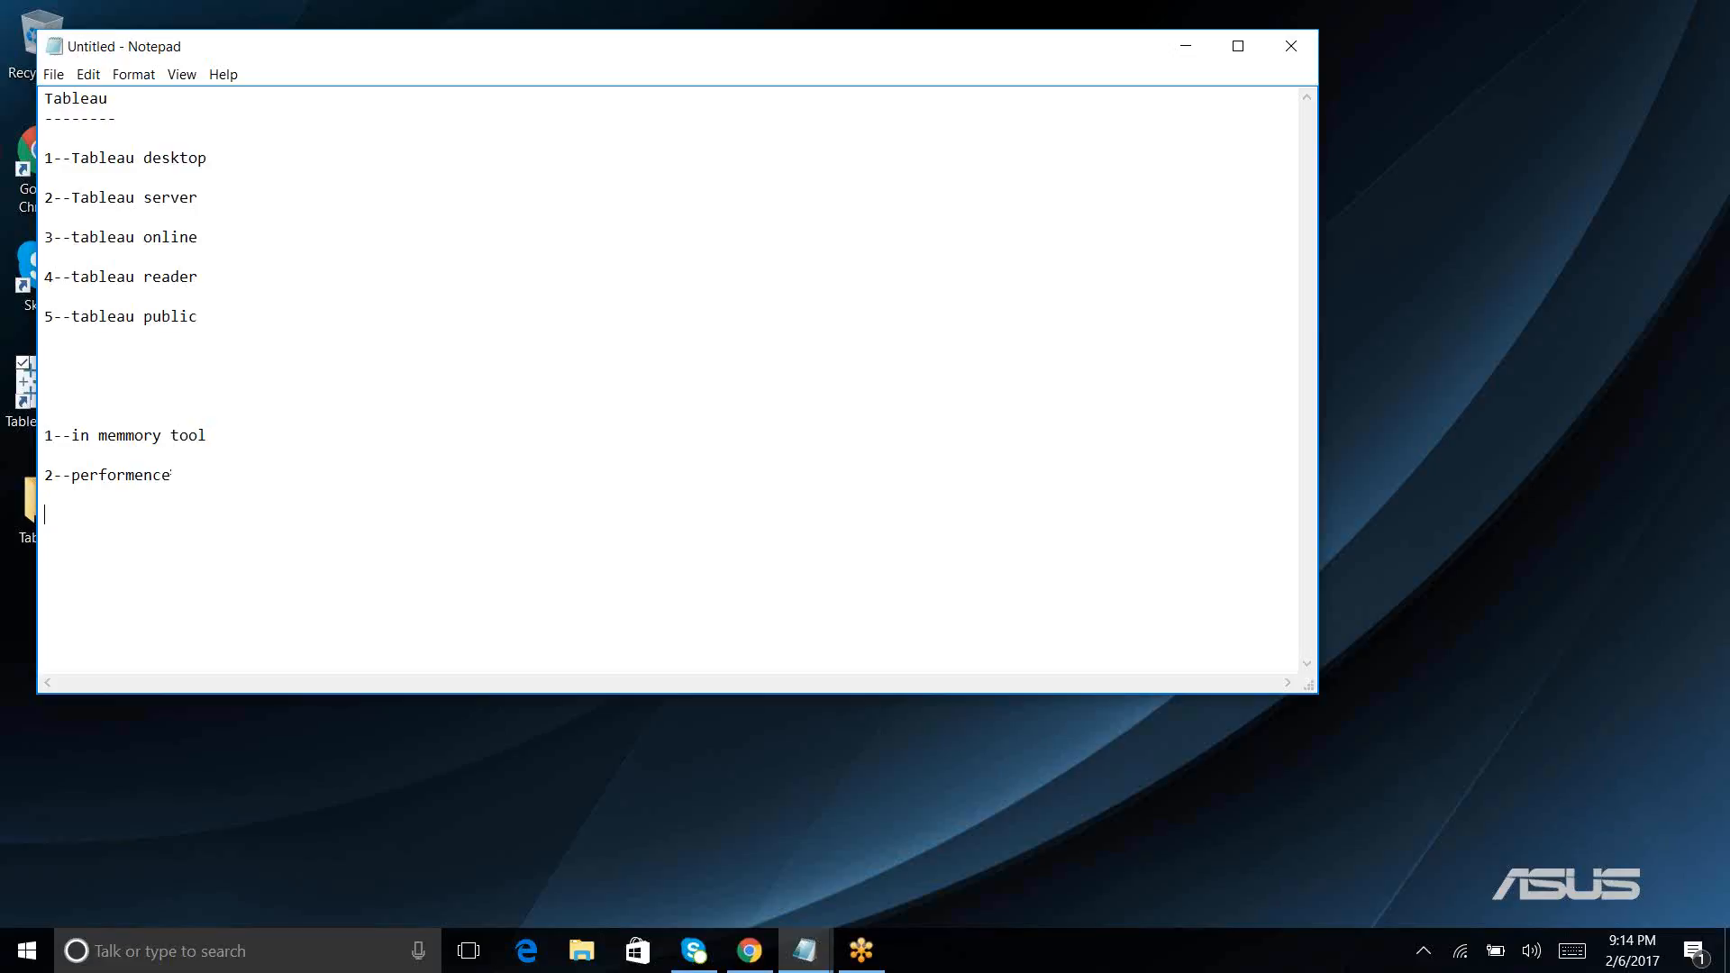
{"action": "type", "text": "3"}
{"action": "type", "text": "-"}
{"action": "type", "text": "user fr"}
{"action": "key", "text": "BackSpace"}
{"action": "type", "text": "riendly"}
Step: Add "4--cost effective" to the second list and remove the extra blank line above it
{"action": "key", "text": "Return"}
{"action": "key", "text": "Return"}
{"action": "key", "text": "Return"}
{"action": "type", "text": "4-"}
{"action": "key", "text": "BackSpace"}
{"action": "key", "text": "BackSpace"}
{"action": "type", "text": "--cost eff"}
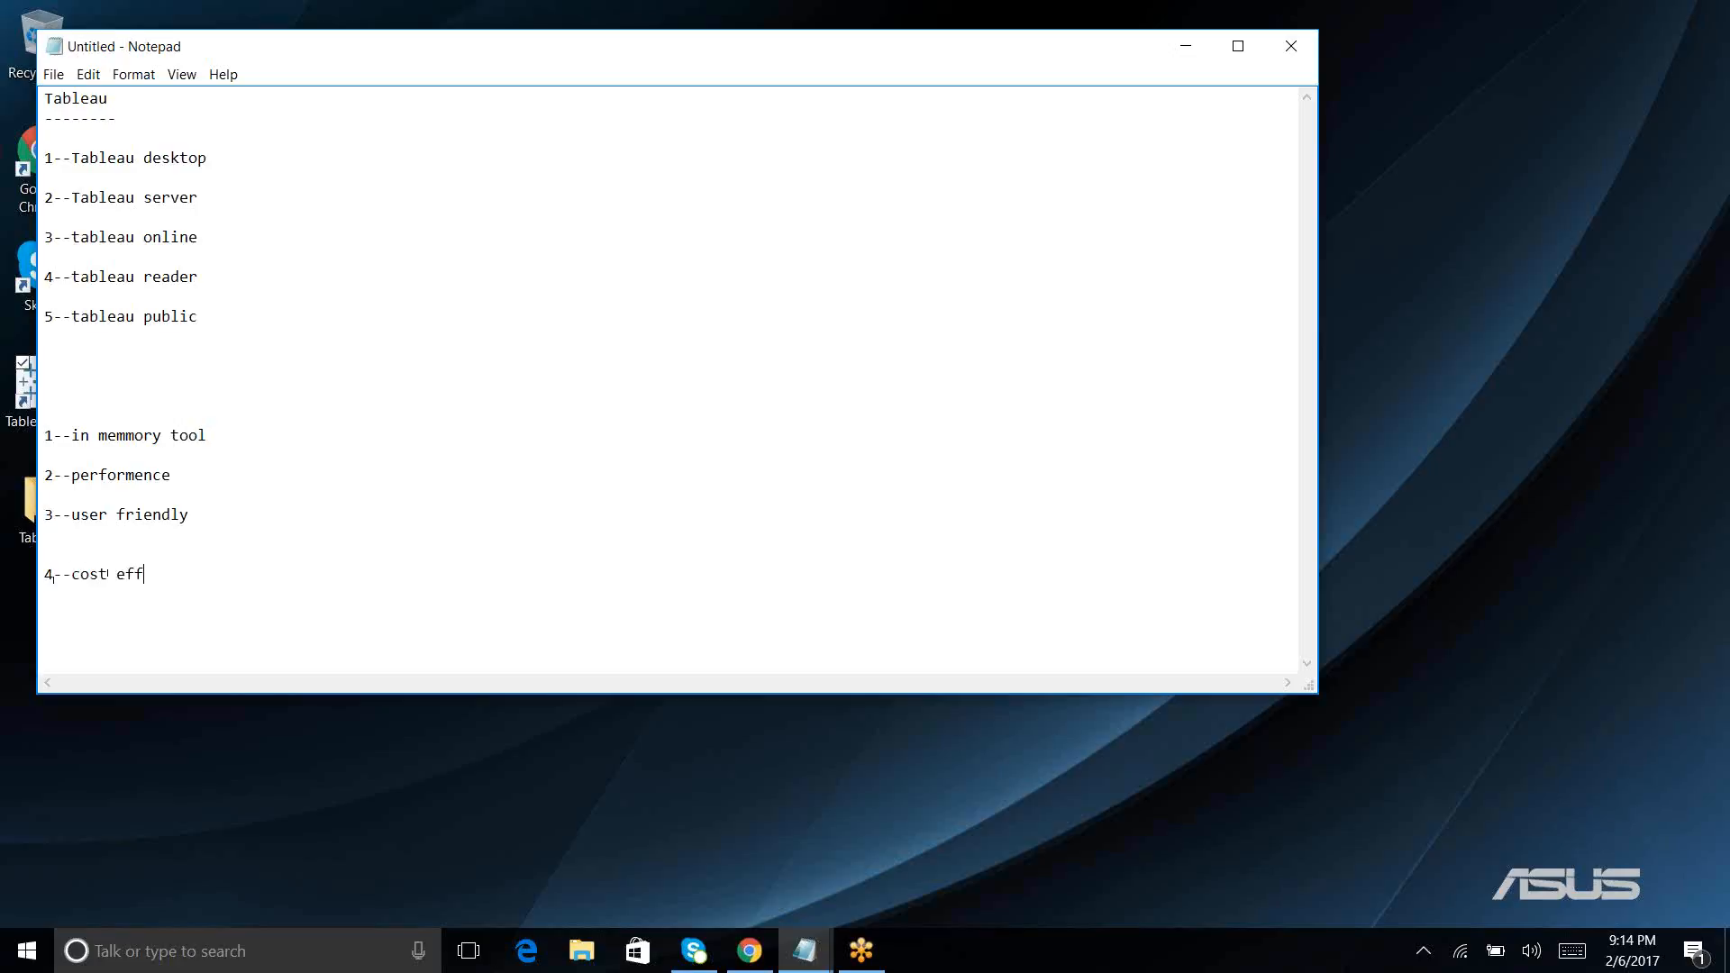
{"action": "type", "text": "ective"}
{"action": "key", "text": "Return"}
{"action": "key", "text": "Return"}
{"action": "key", "text": "Delete"}
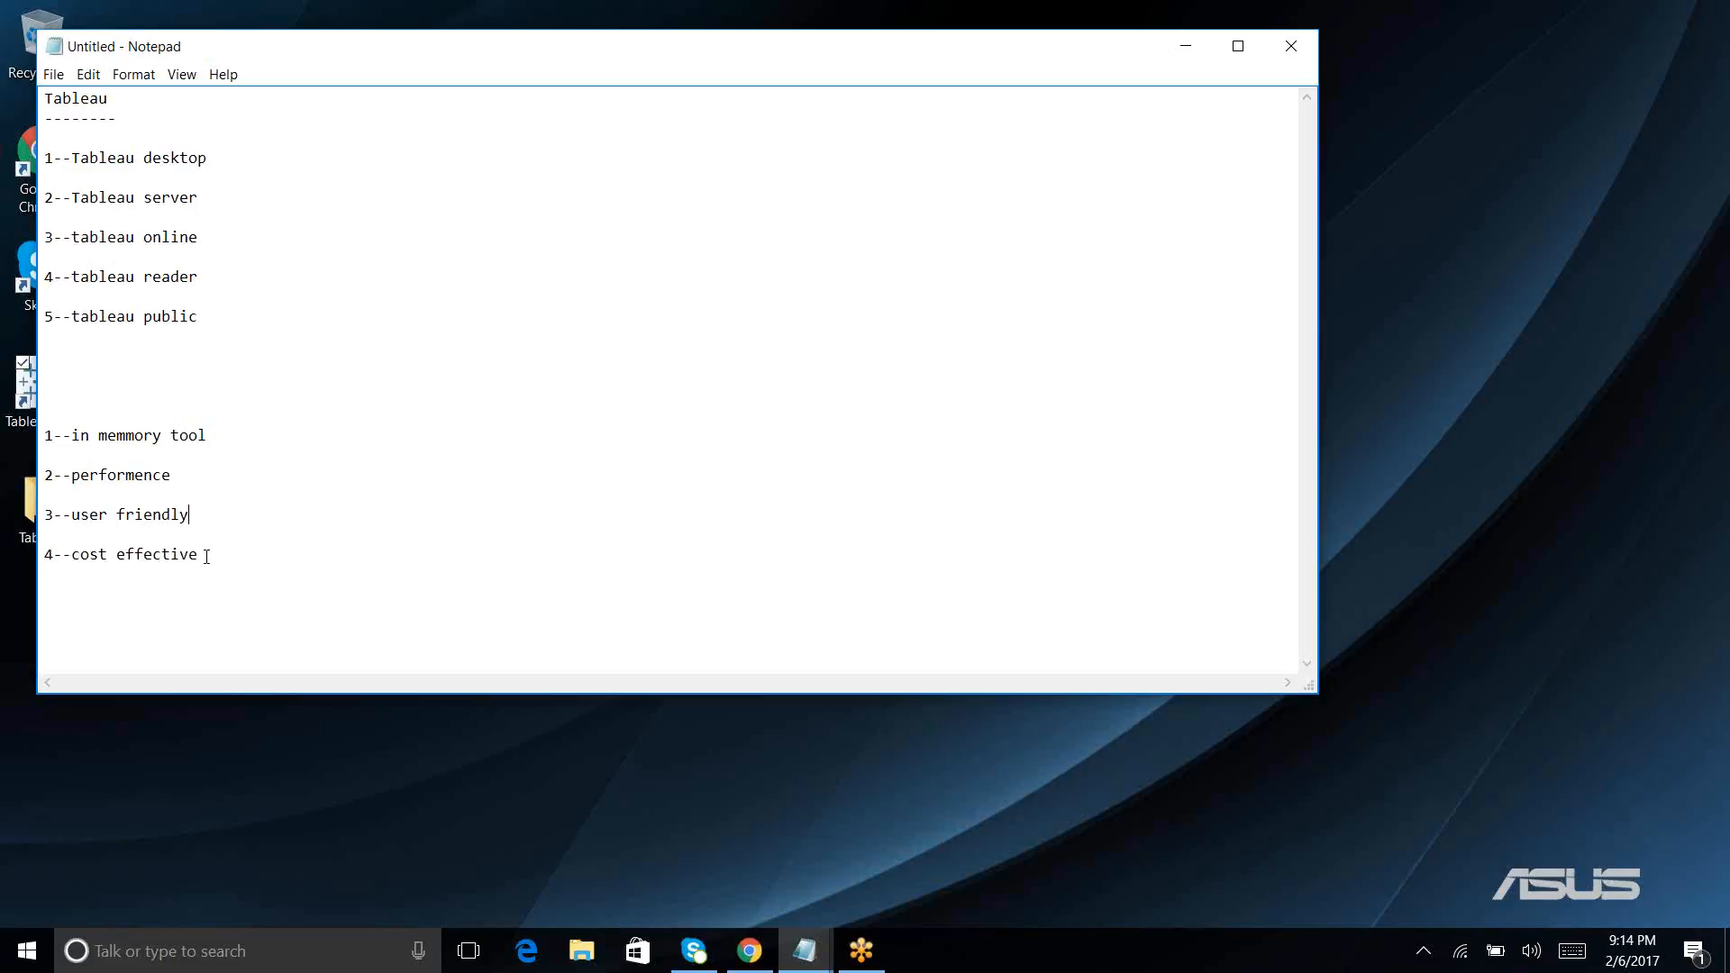
{"action": "left_click_drag", "start_coordinate": [206, 556], "coordinate": [57, 420]}
{"action": "left_click", "coordinate": [253, 548]}
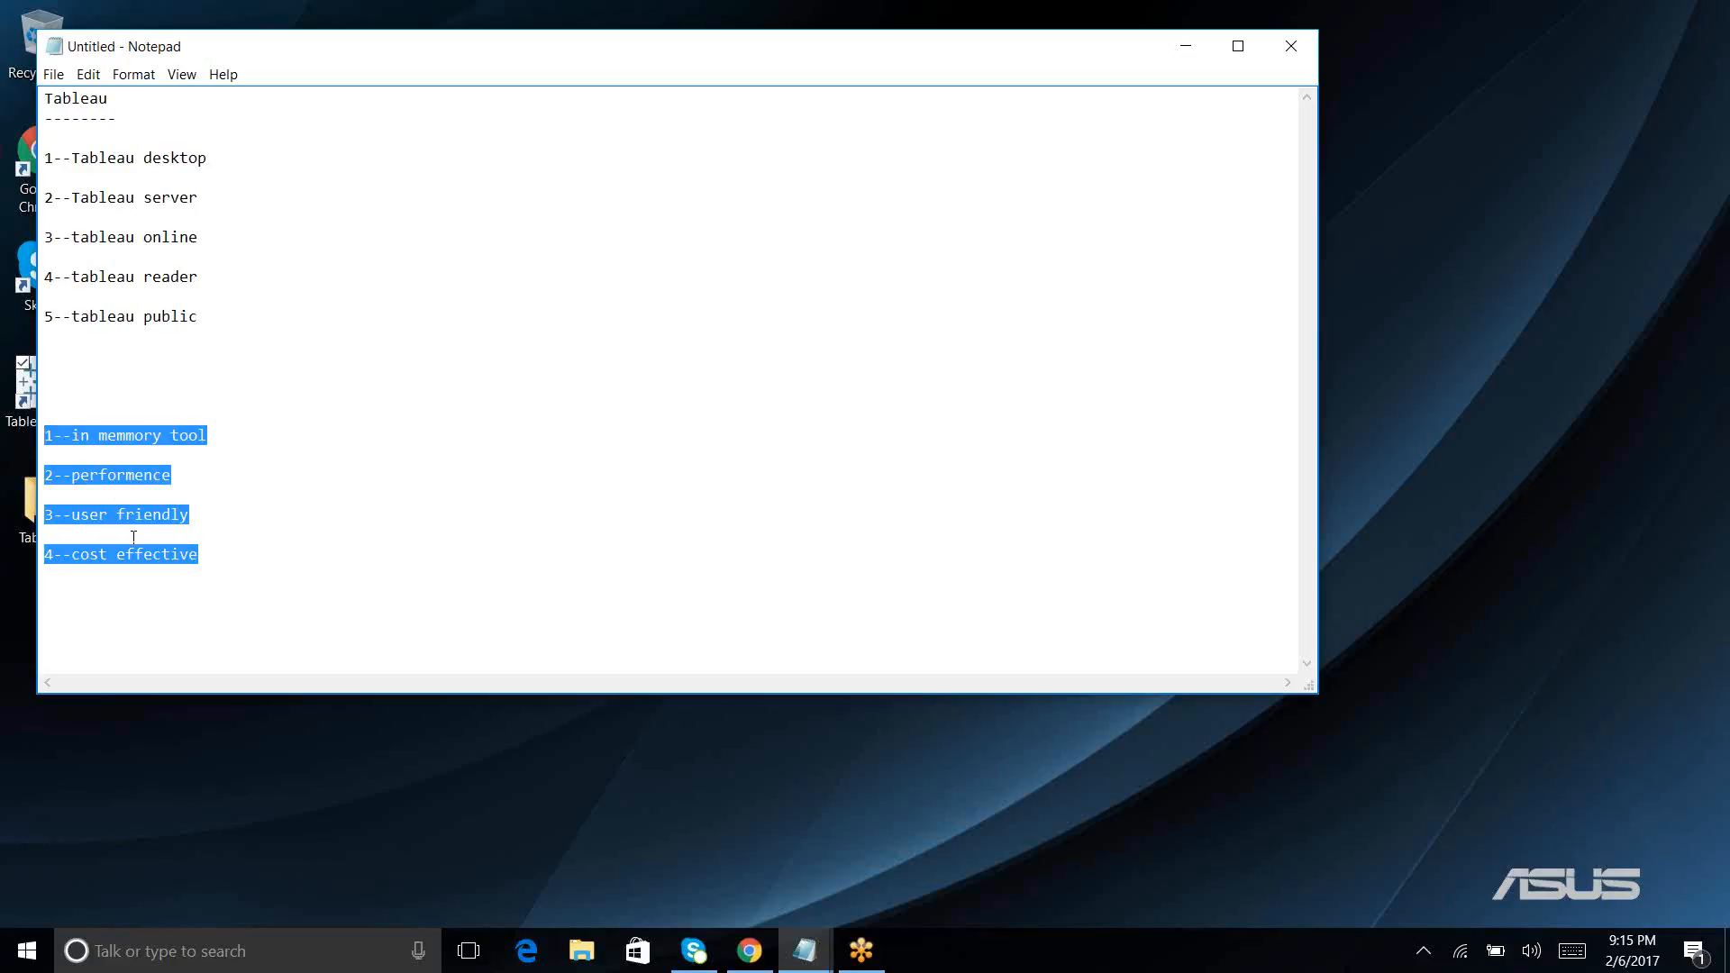
{"action": "left_click", "coordinate": [216, 549]}
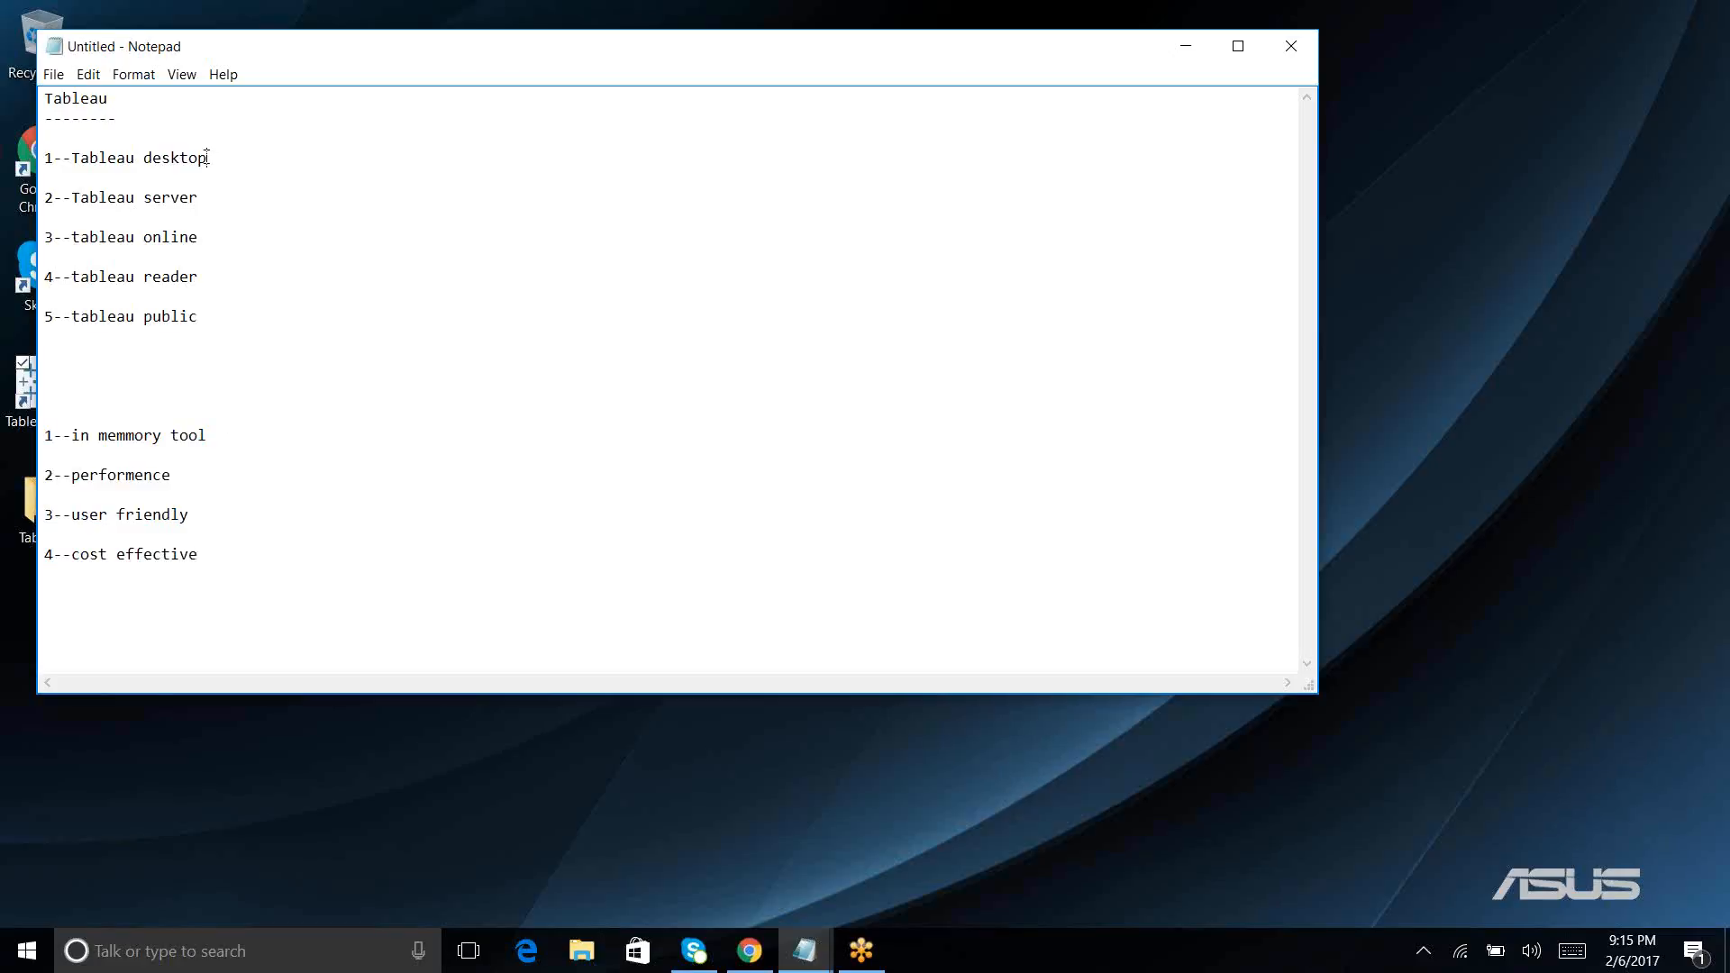
Step: Insert three blank lines after the Tableau desktop item
{"action": "key", "text": "Return"}
{"action": "key", "text": "Return"}
{"action": "key", "text": "Return"}
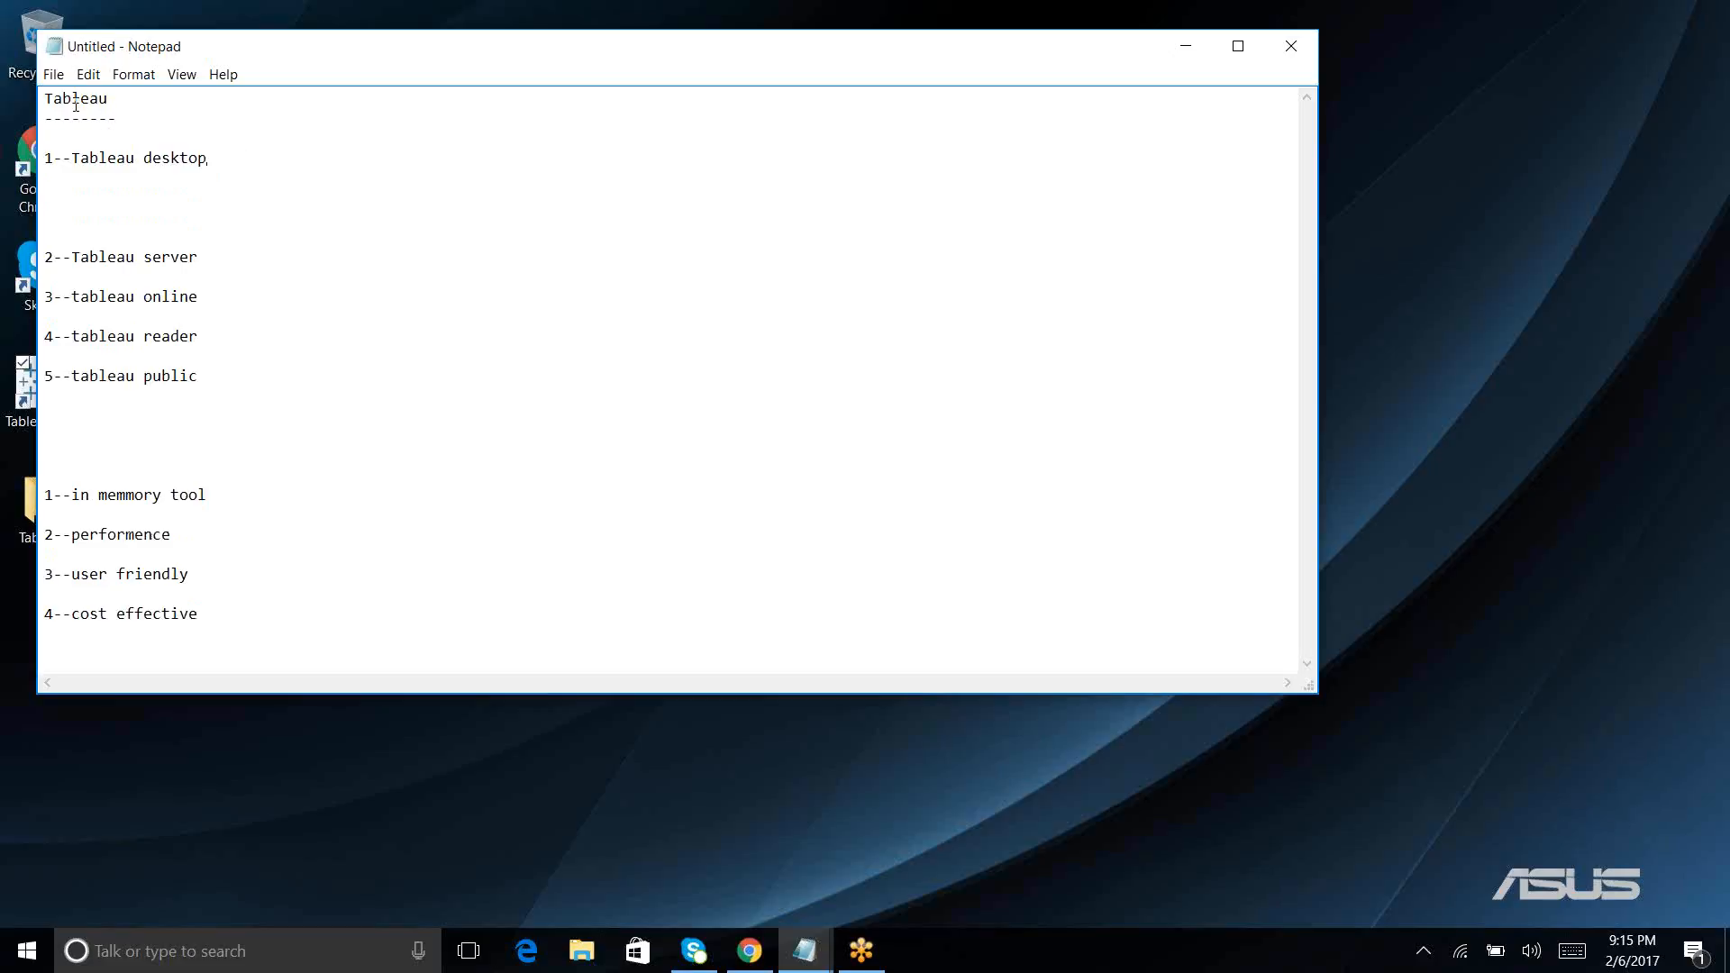
{"action": "left_click_drag", "start_coordinate": [44, 97], "coordinate": [377, 629]}
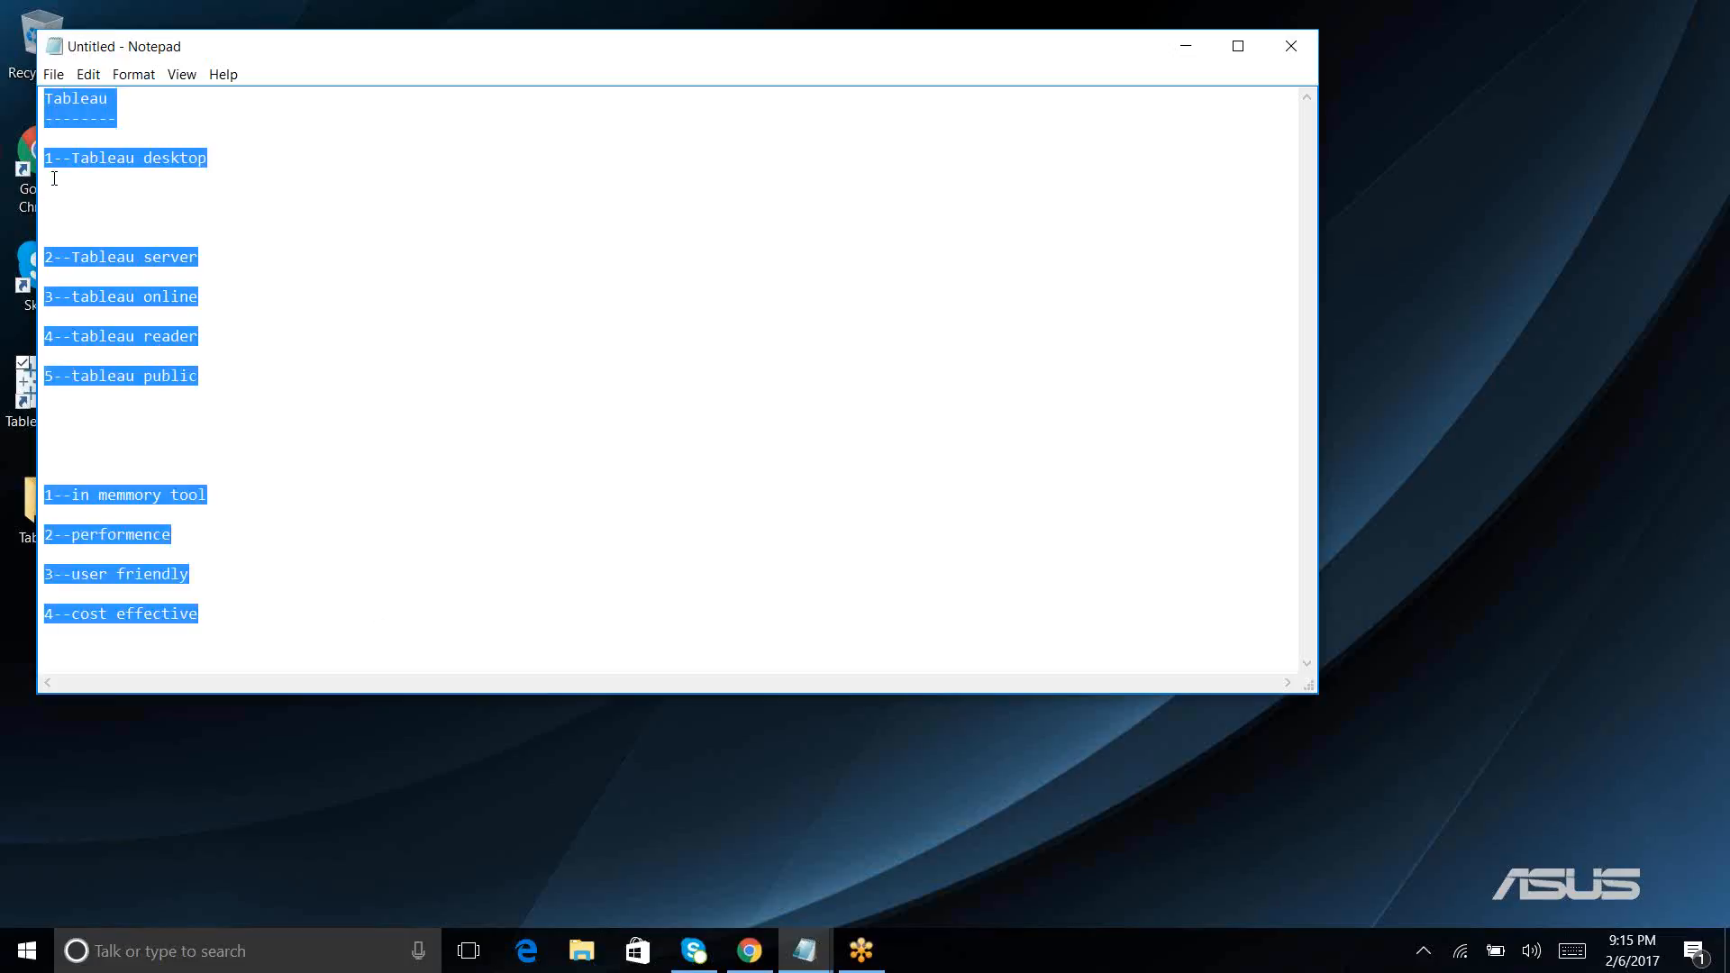
{"action": "left_click", "coordinate": [44, 74]}
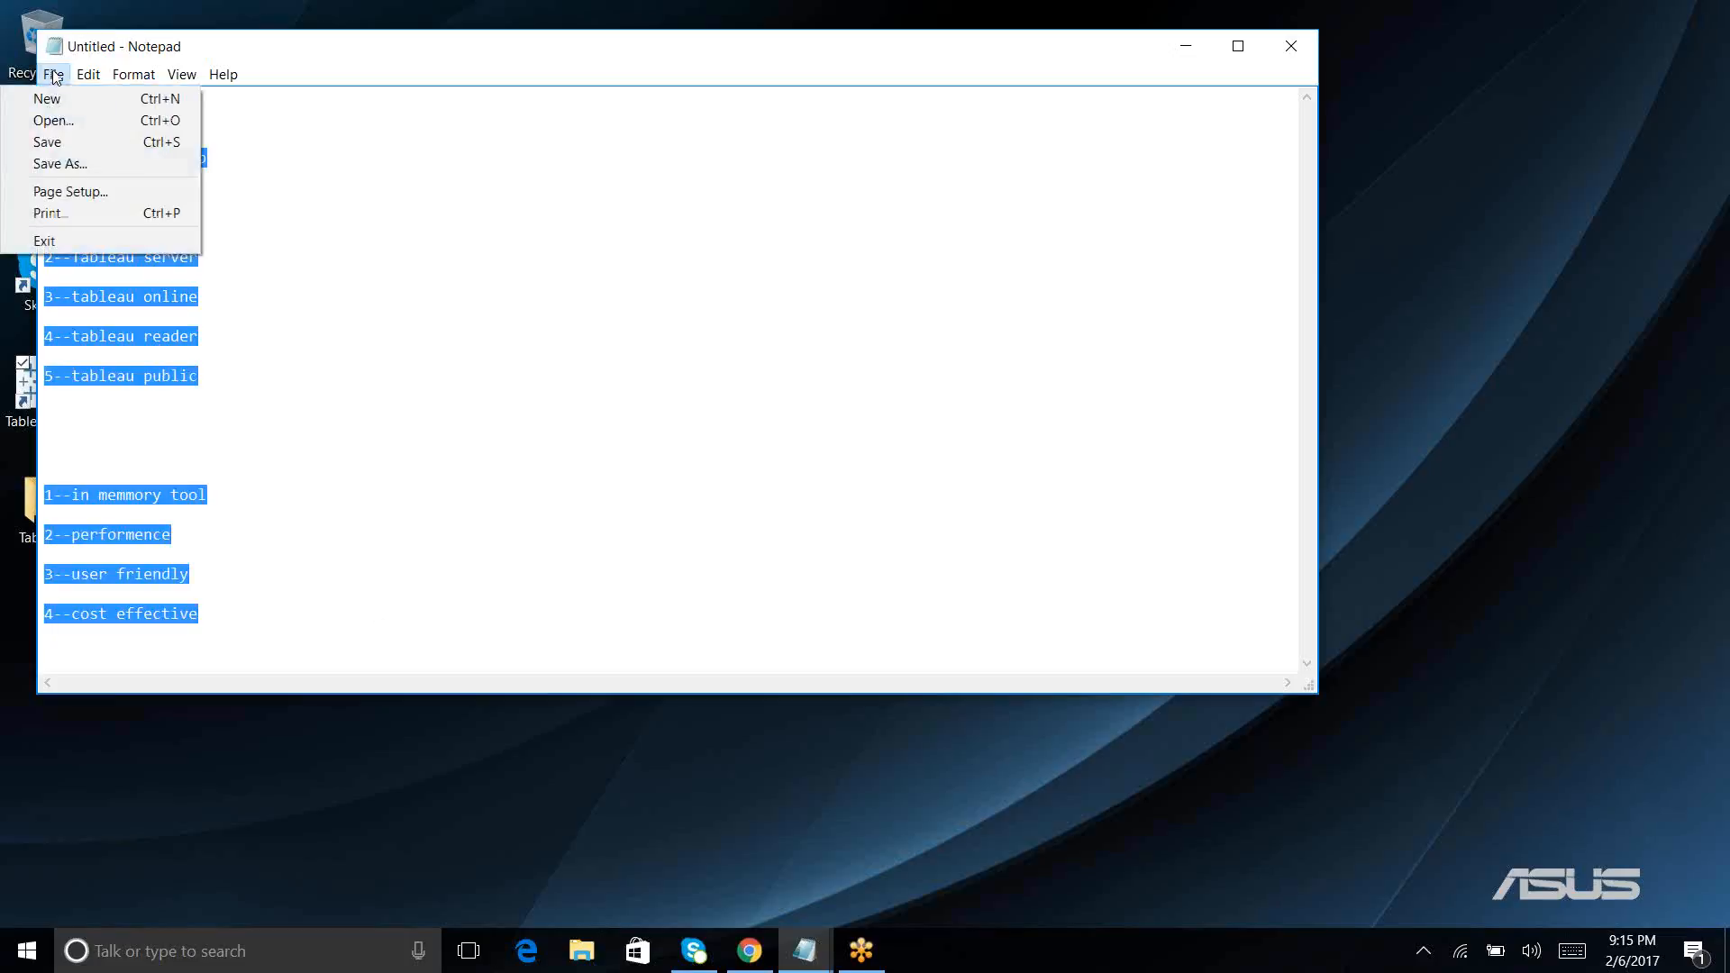
{"action": "left_click", "coordinate": [142, 78]}
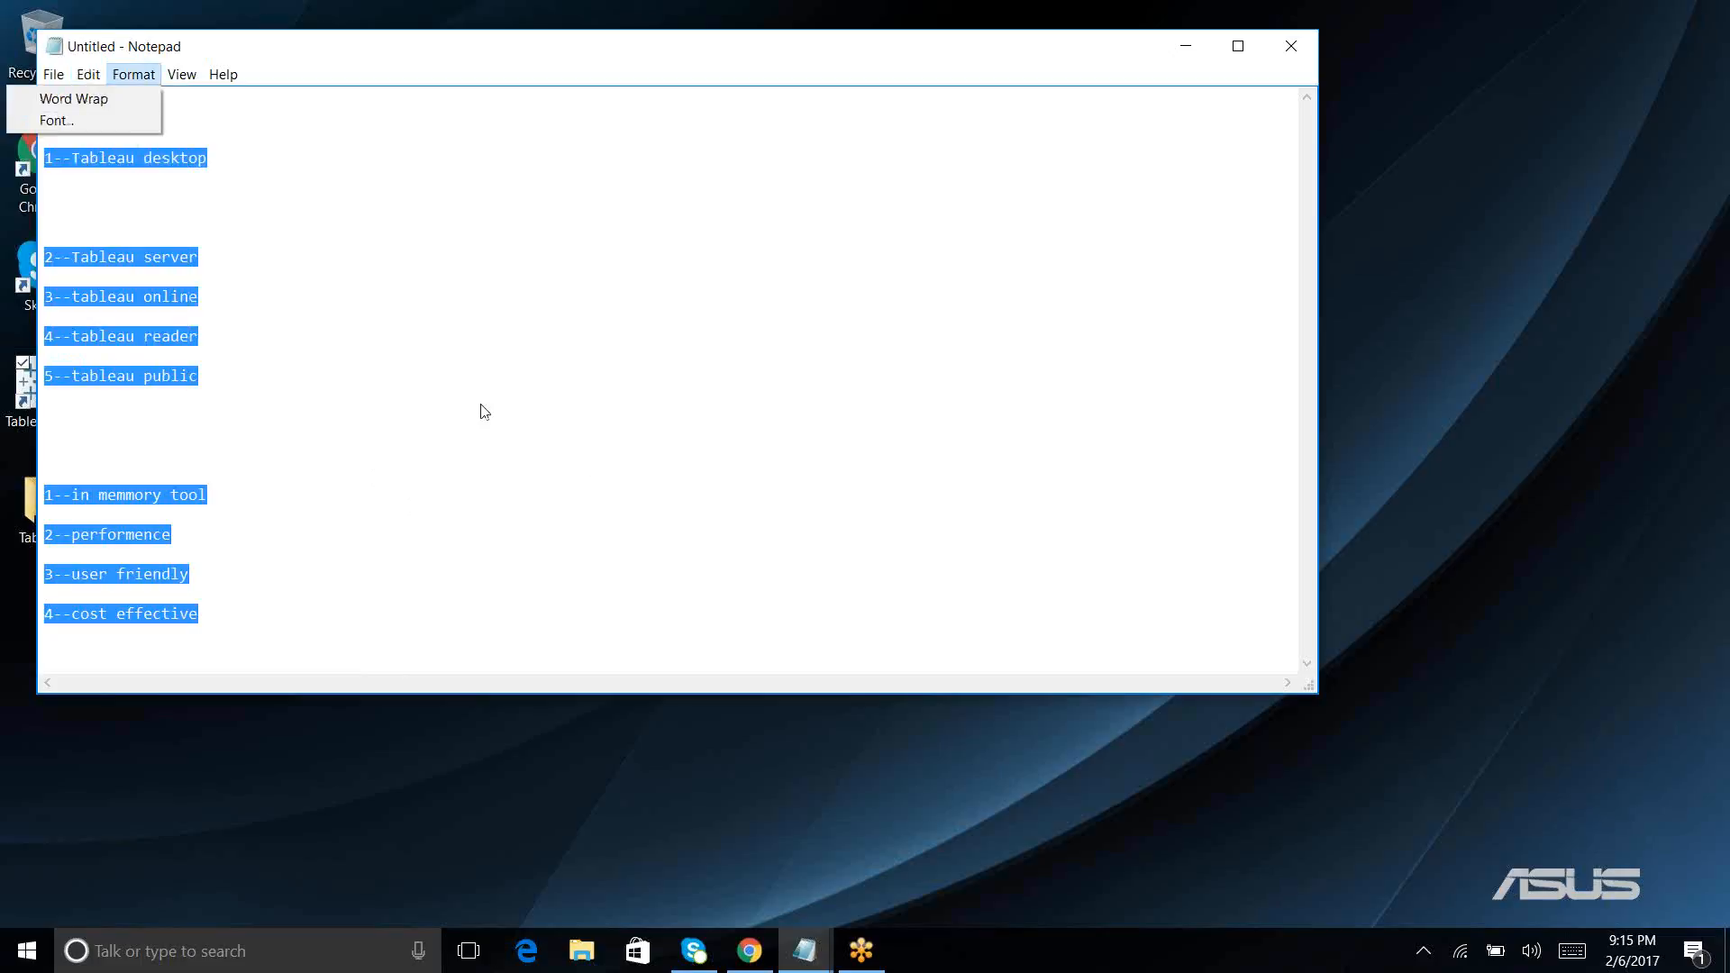
{"action": "left_click", "coordinate": [446, 392]}
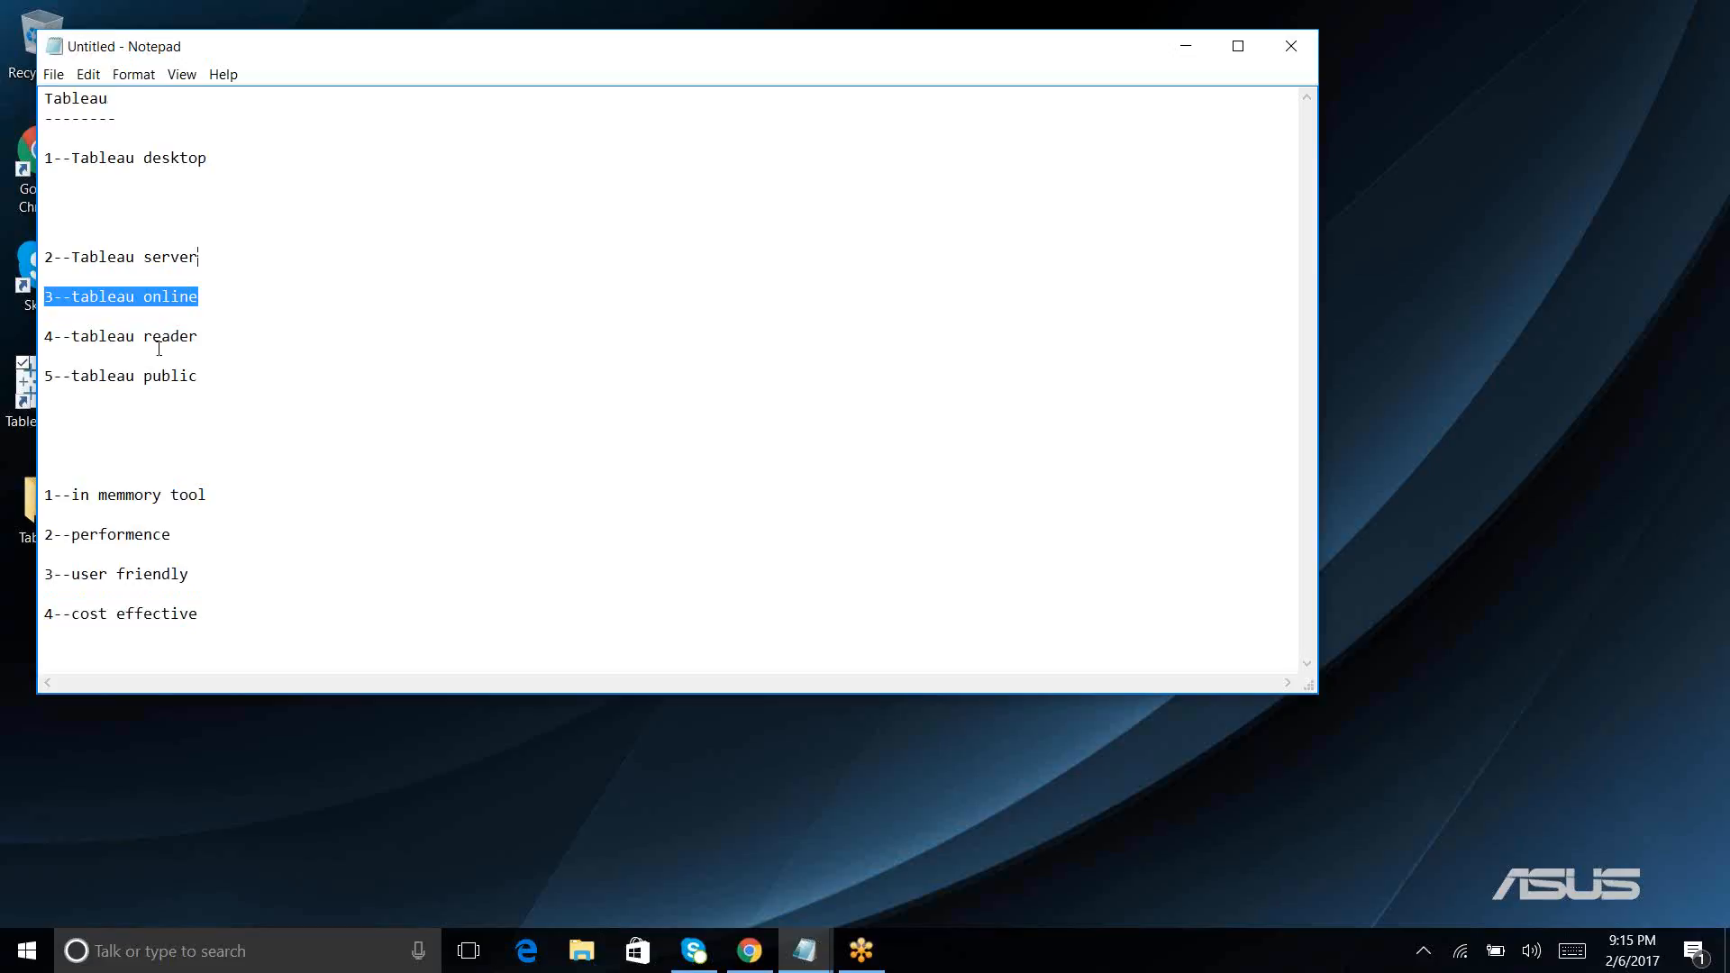
Step: Under the Tableau desktop item, add the lines "modeling and reporting", "window based tool" and "professional--1999$", separated by blank lines
{"action": "left_click", "coordinate": [87, 197]}
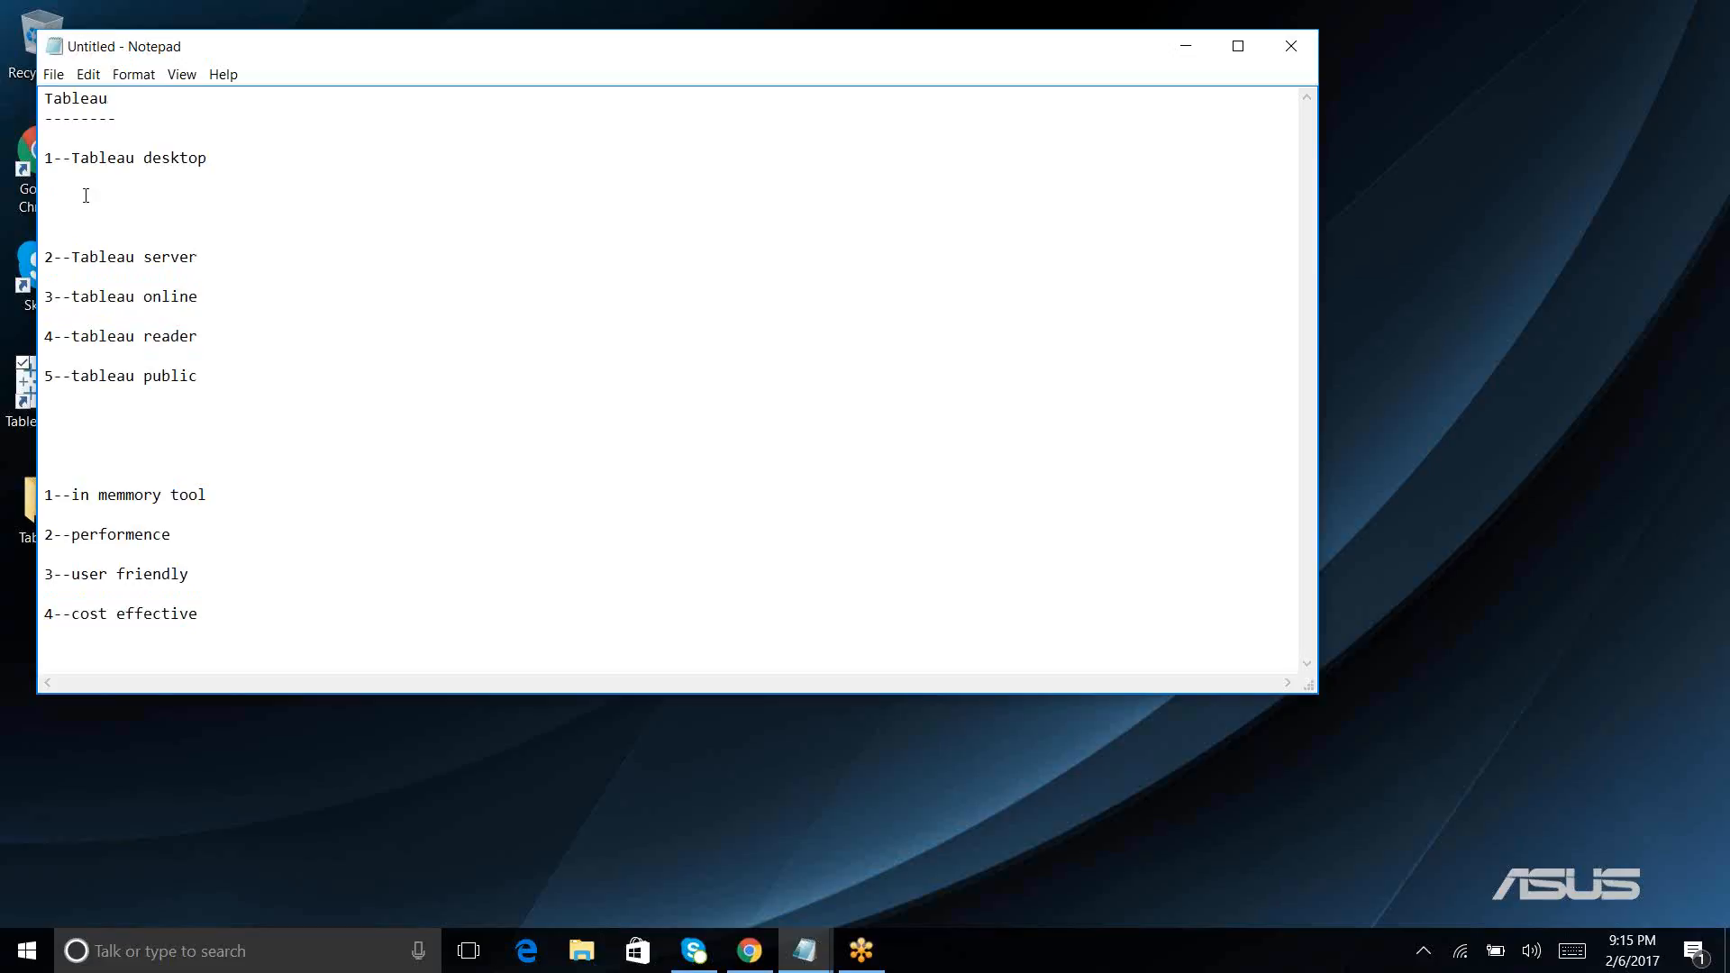
{"action": "type", "text": "modeling and reporting"}
{"action": "key", "text": "Return"}
{"action": "key", "text": "Return"}
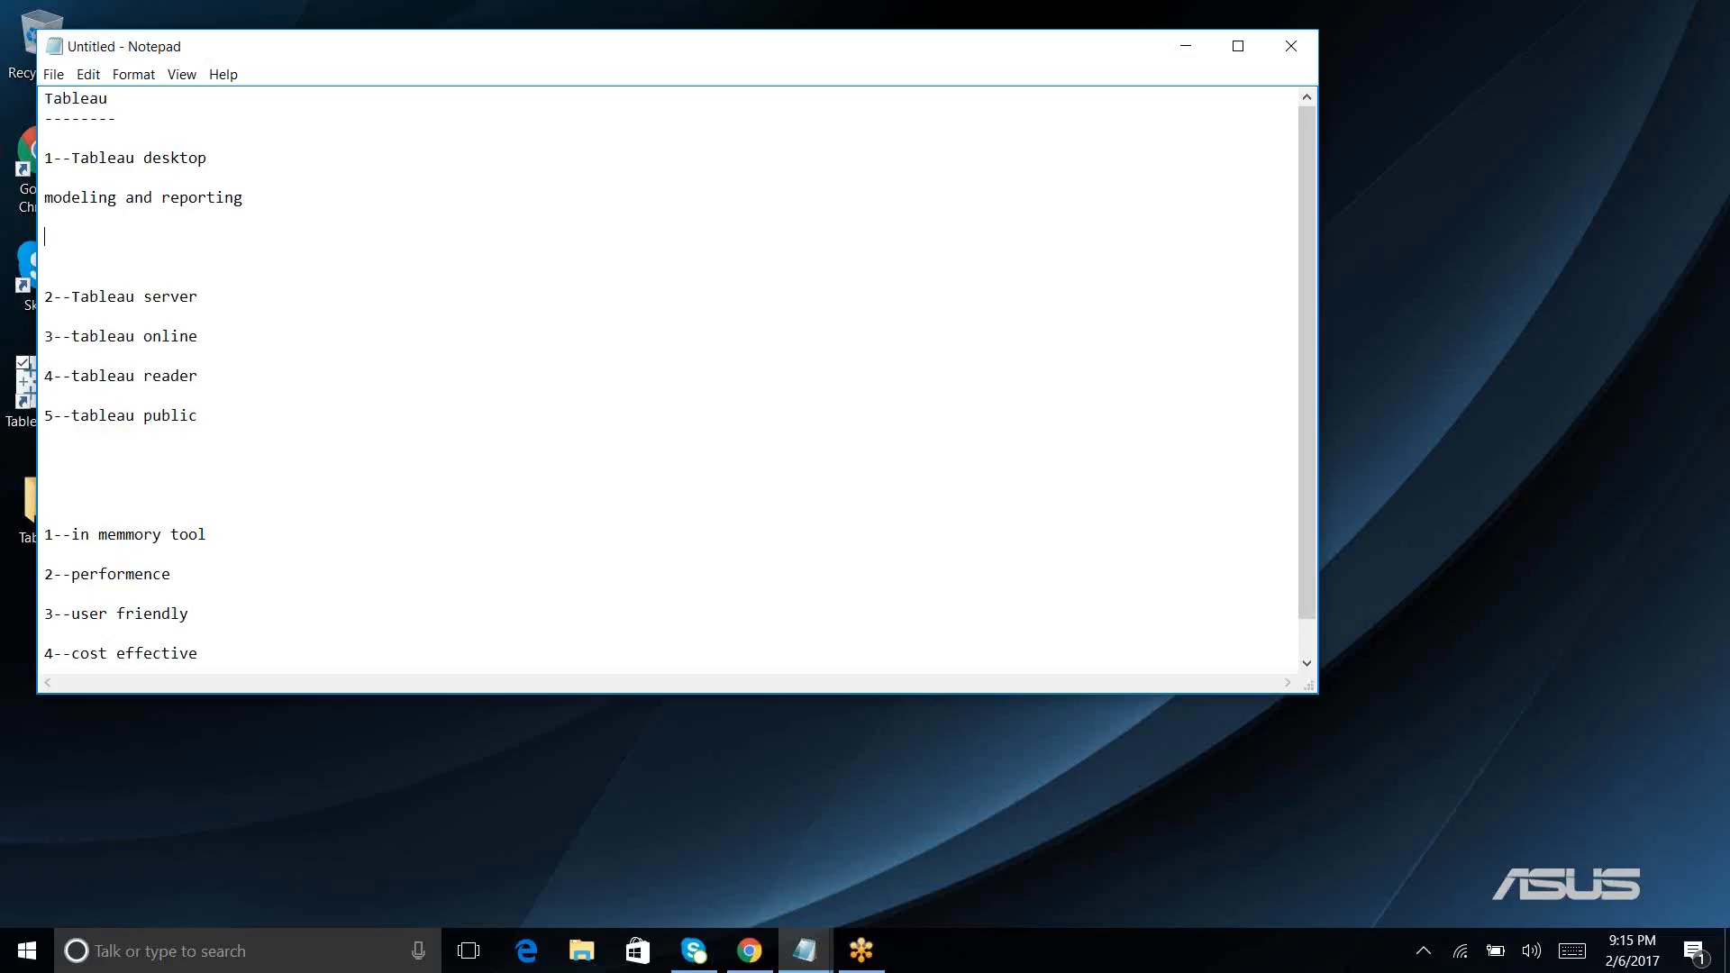
{"action": "type", "text": "window based tool"}
{"action": "key", "text": "Return"}
{"action": "key", "text": "Return"}
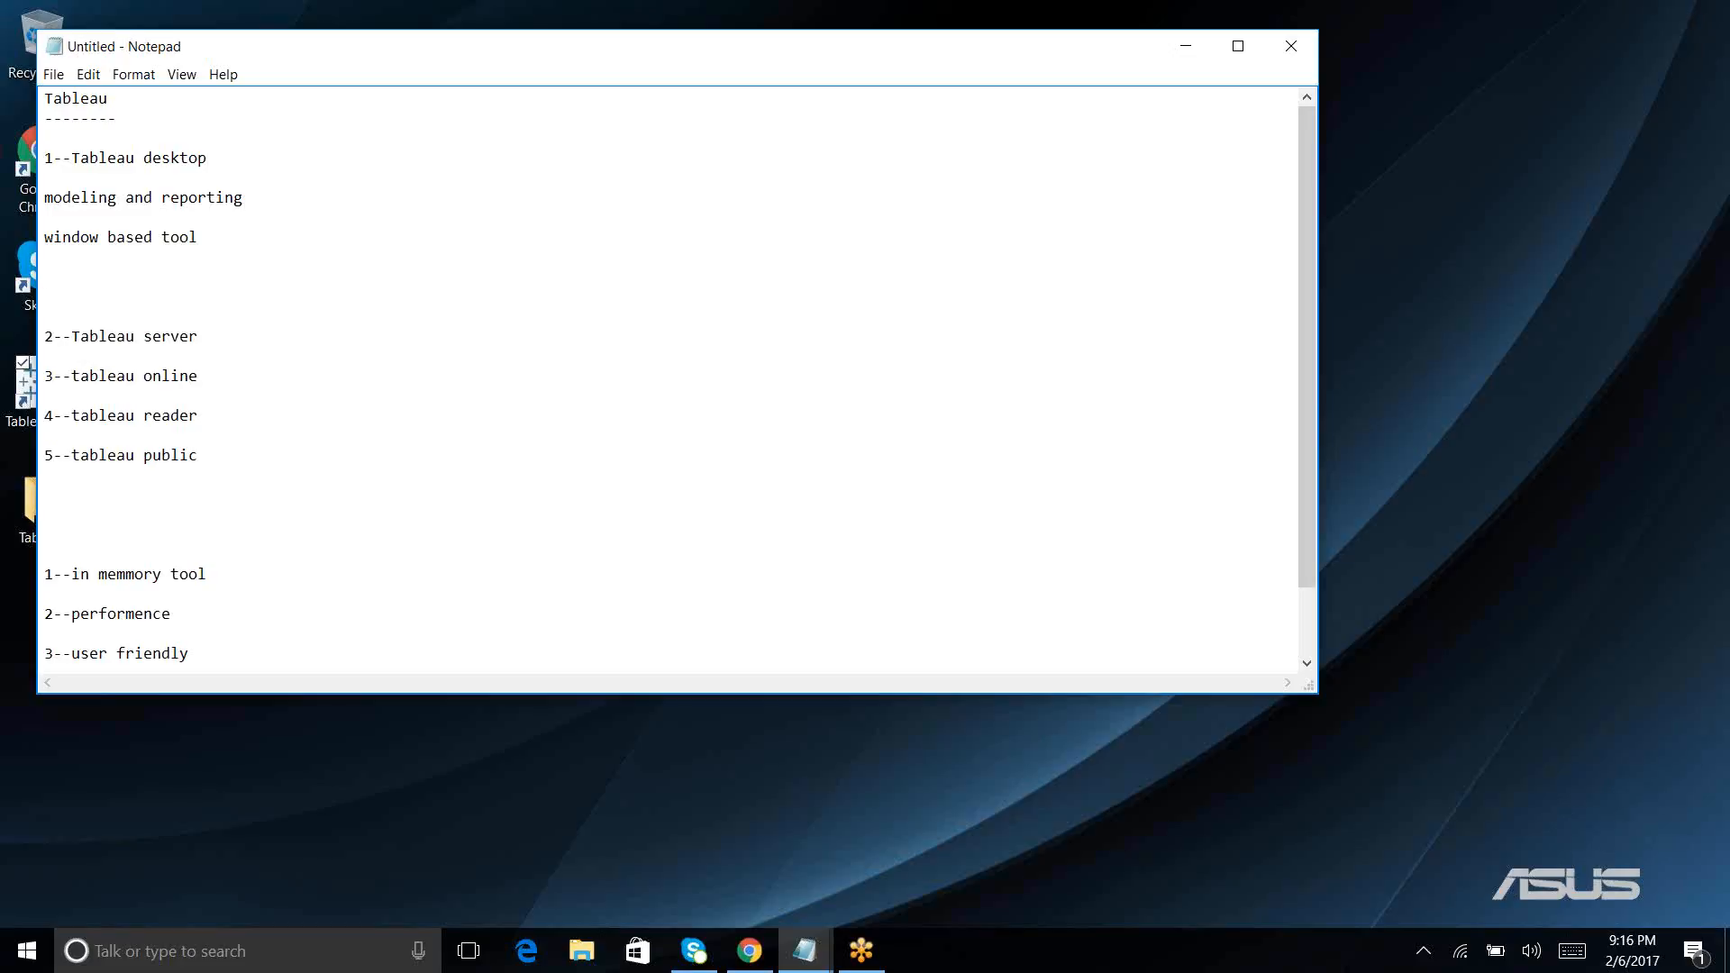
{"action": "type", "text": "professional--1999$"}
{"action": "key", "text": "Return"}
{"action": "key", "text": "Return"}
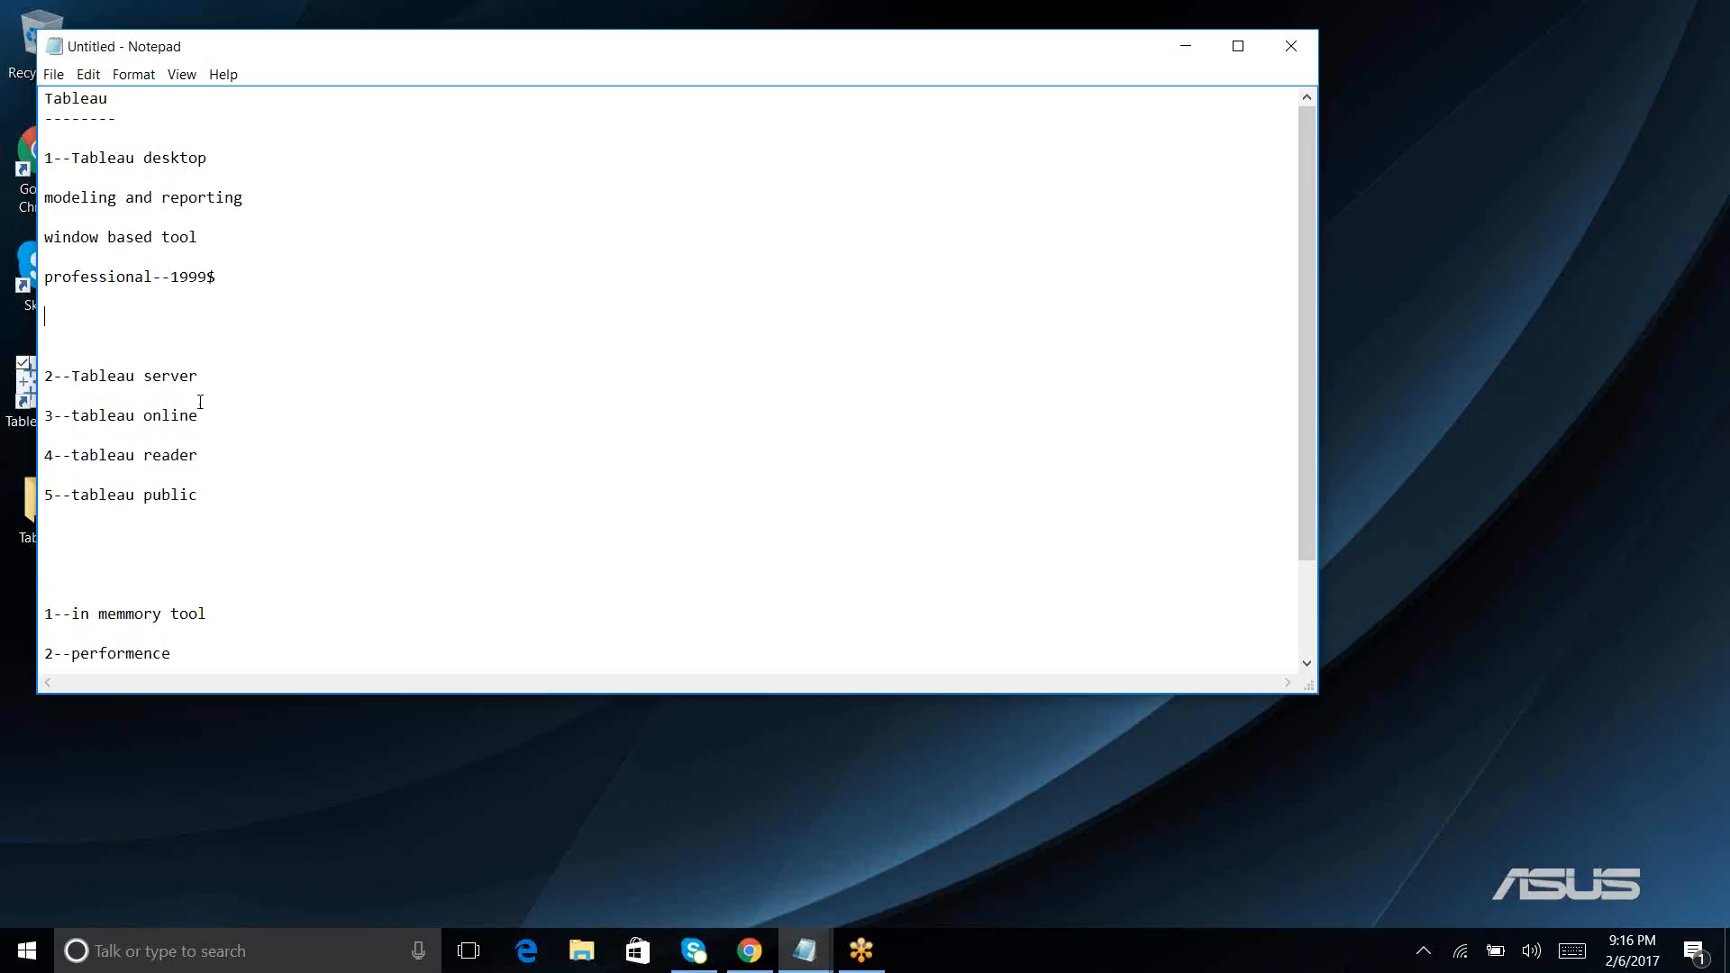
Step: Make room below the Tableau server item and add "web based component" and "share reports to users, and manage user"
{"action": "left_click", "coordinate": [228, 370]}
{"action": "key", "text": "Return"}
{"action": "key", "text": "Return"}
{"action": "key", "text": "Return"}
{"action": "key", "text": "Return"}
{"action": "key", "text": "Return"}
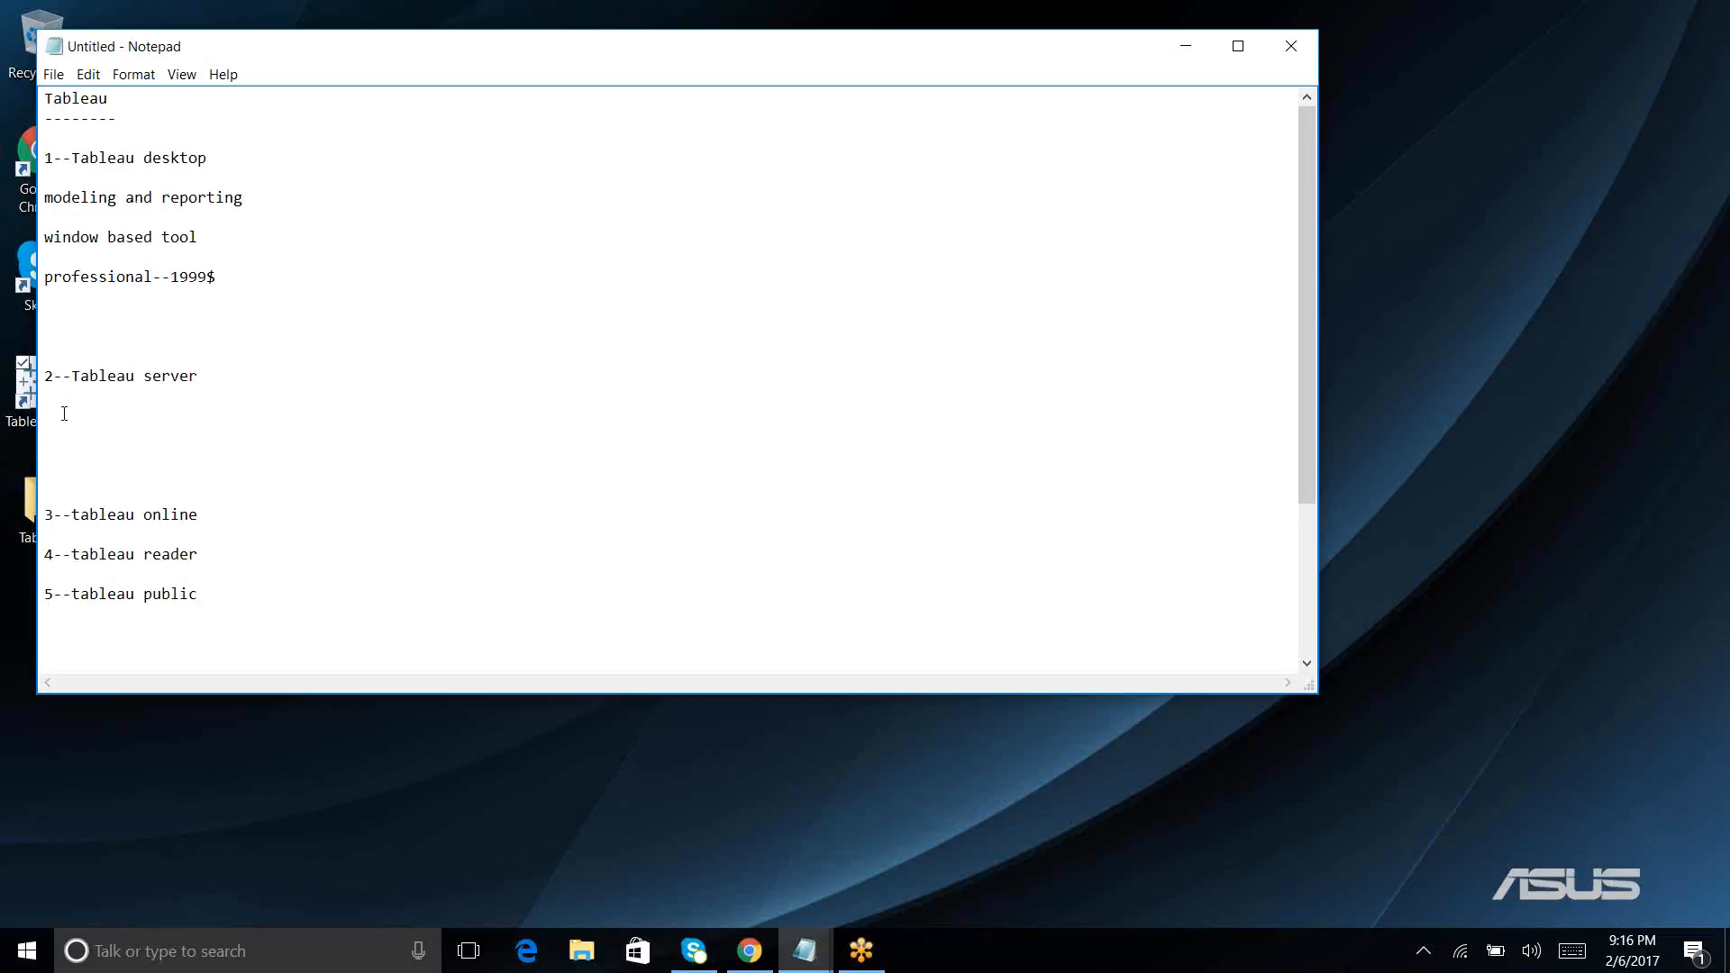
{"action": "type", "text": "web based component"}
{"action": "key", "text": "Return"}
{"action": "key", "text": "Return"}
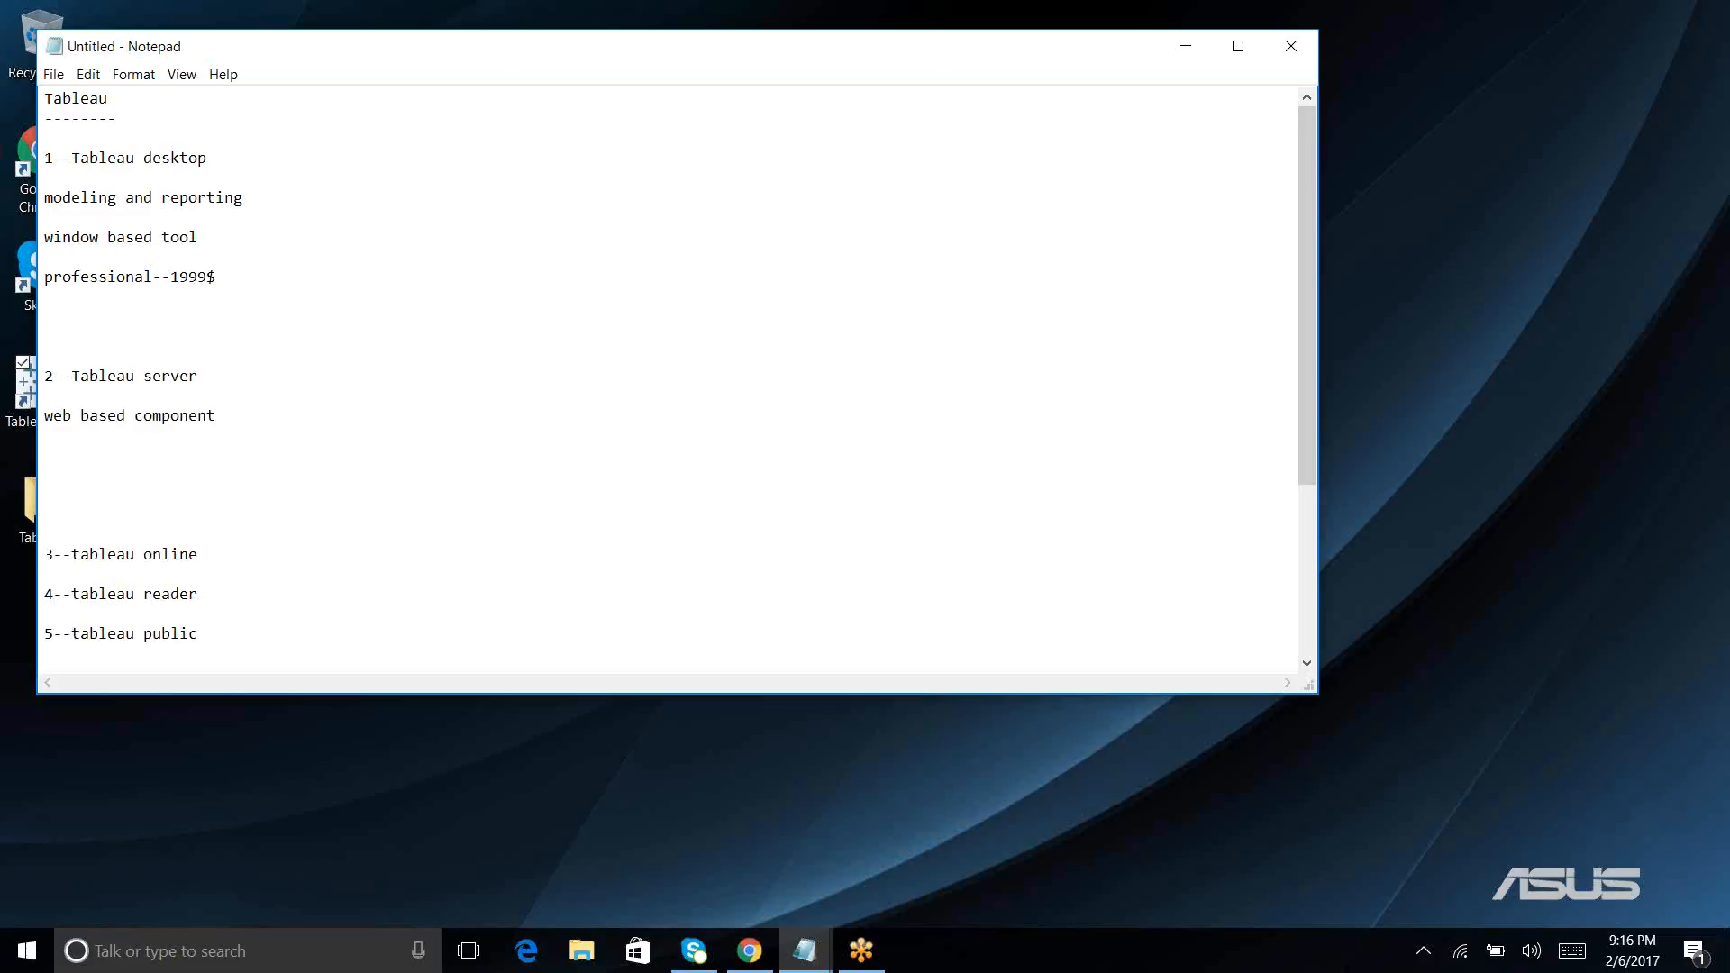
{"action": "type", "text": "share reports to users, and manage user"}
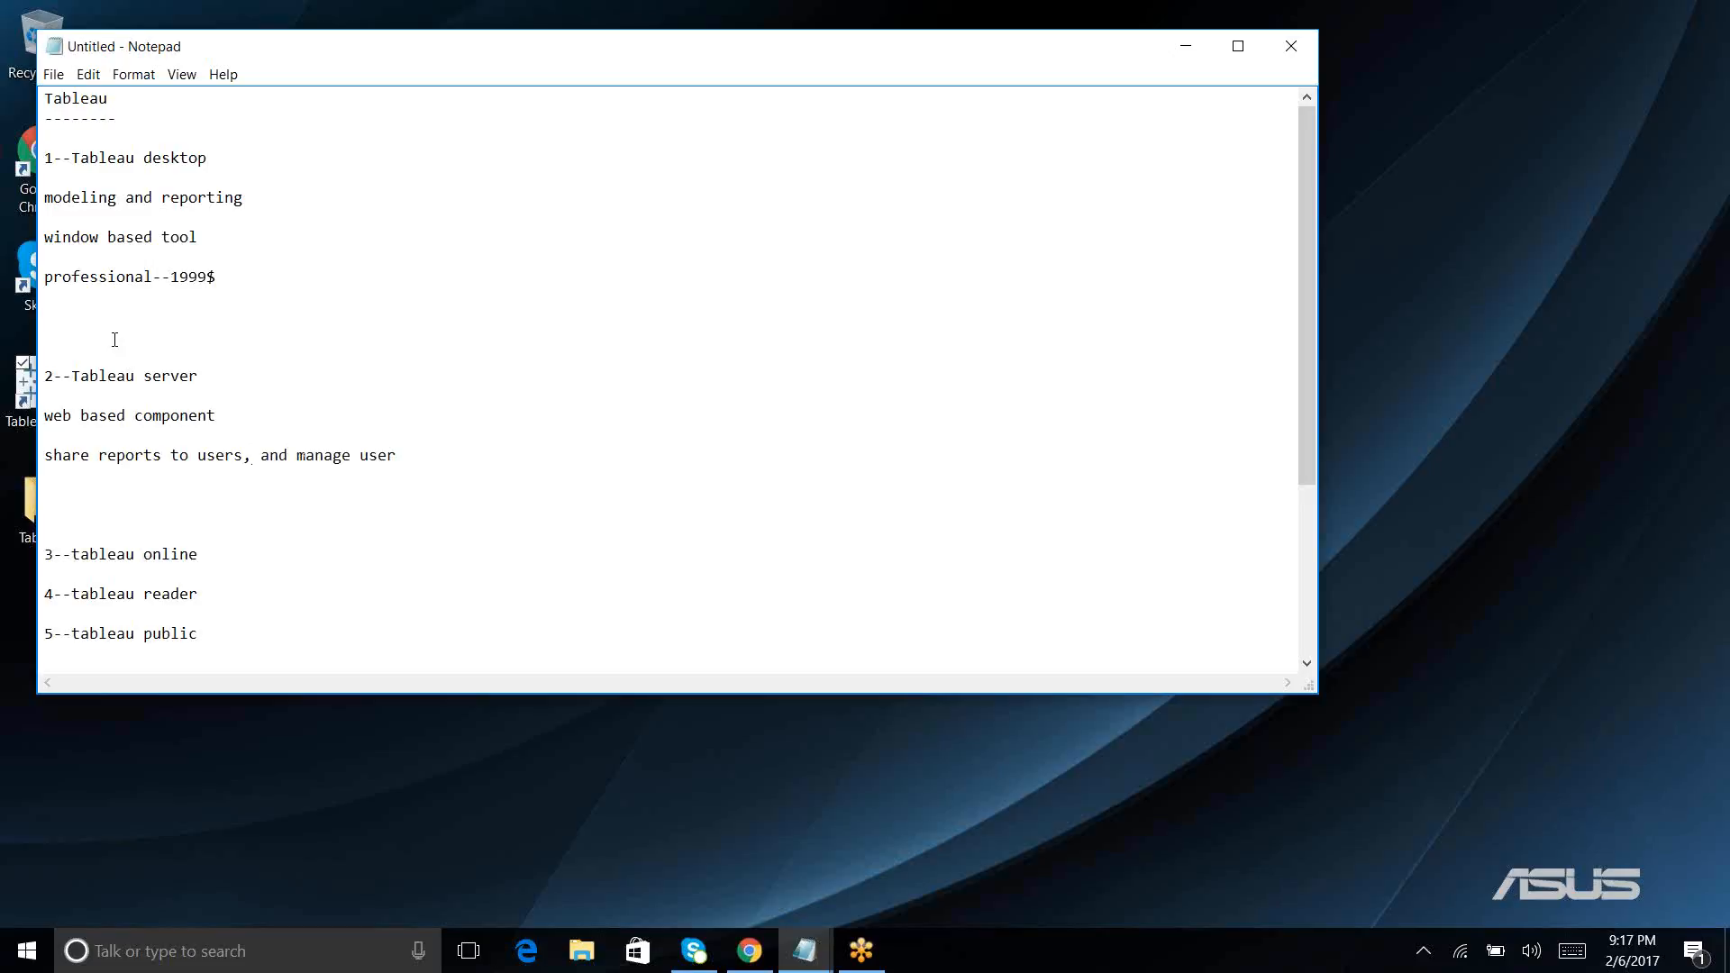
{"action": "left_click_drag", "start_coordinate": [43, 93], "coordinate": [359, 664]}
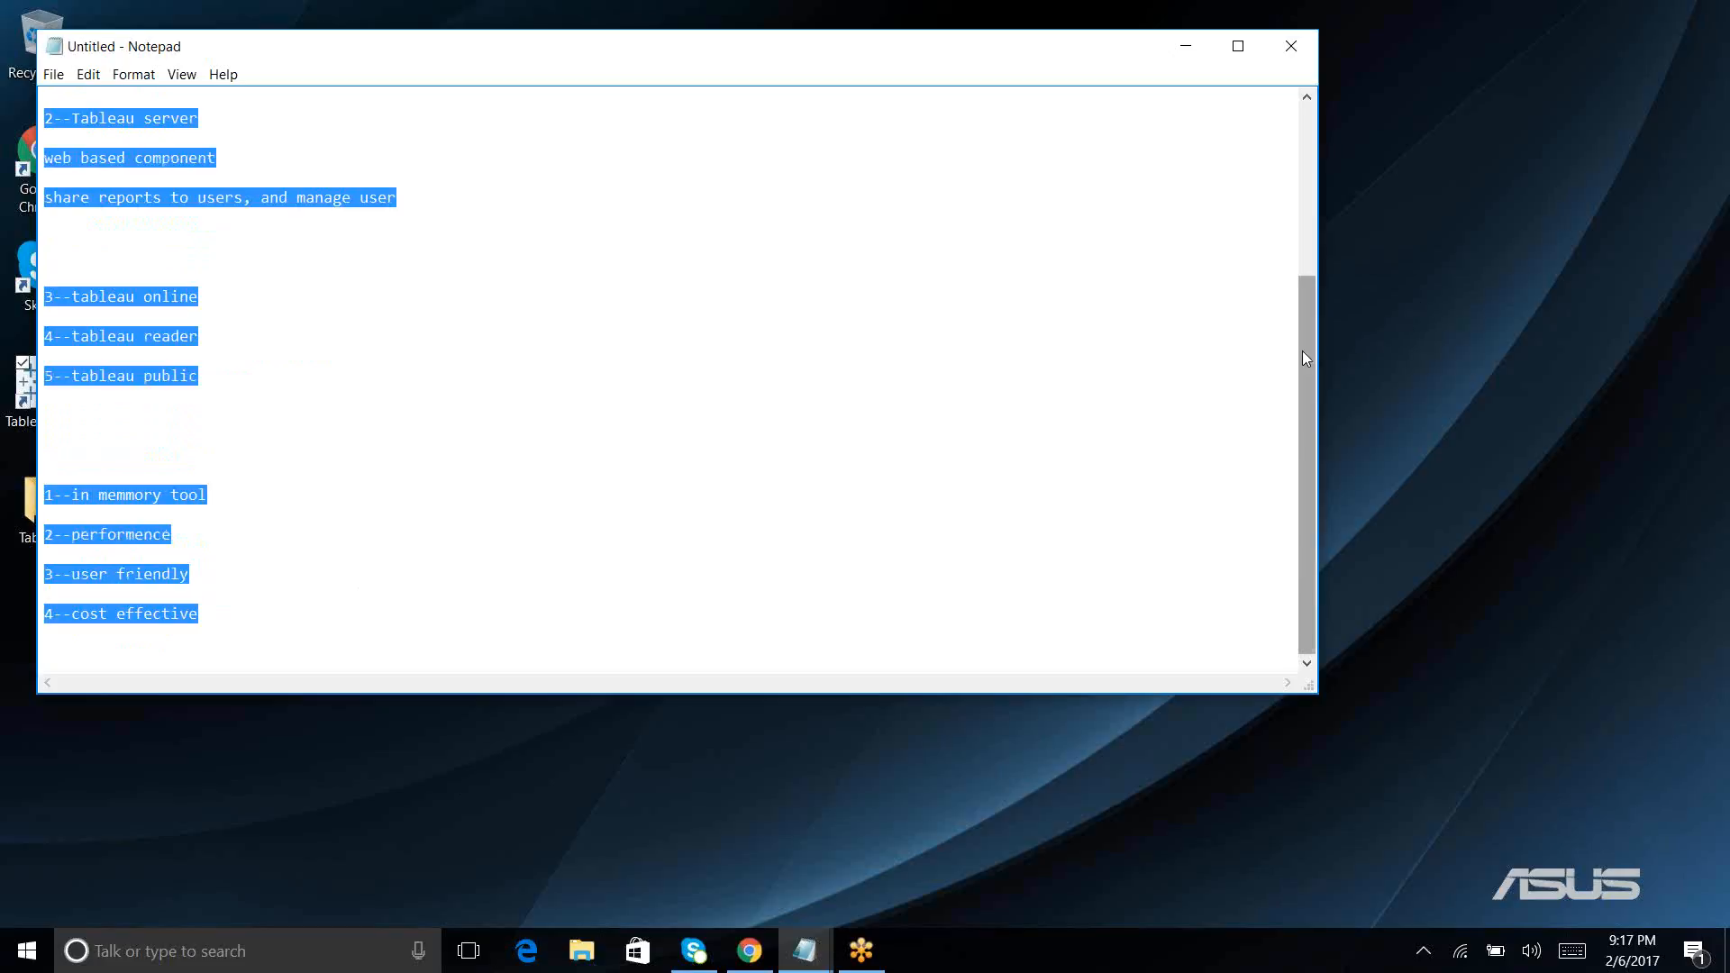
{"action": "left_click_drag", "start_coordinate": [1301, 349], "coordinate": [1299, 185]}
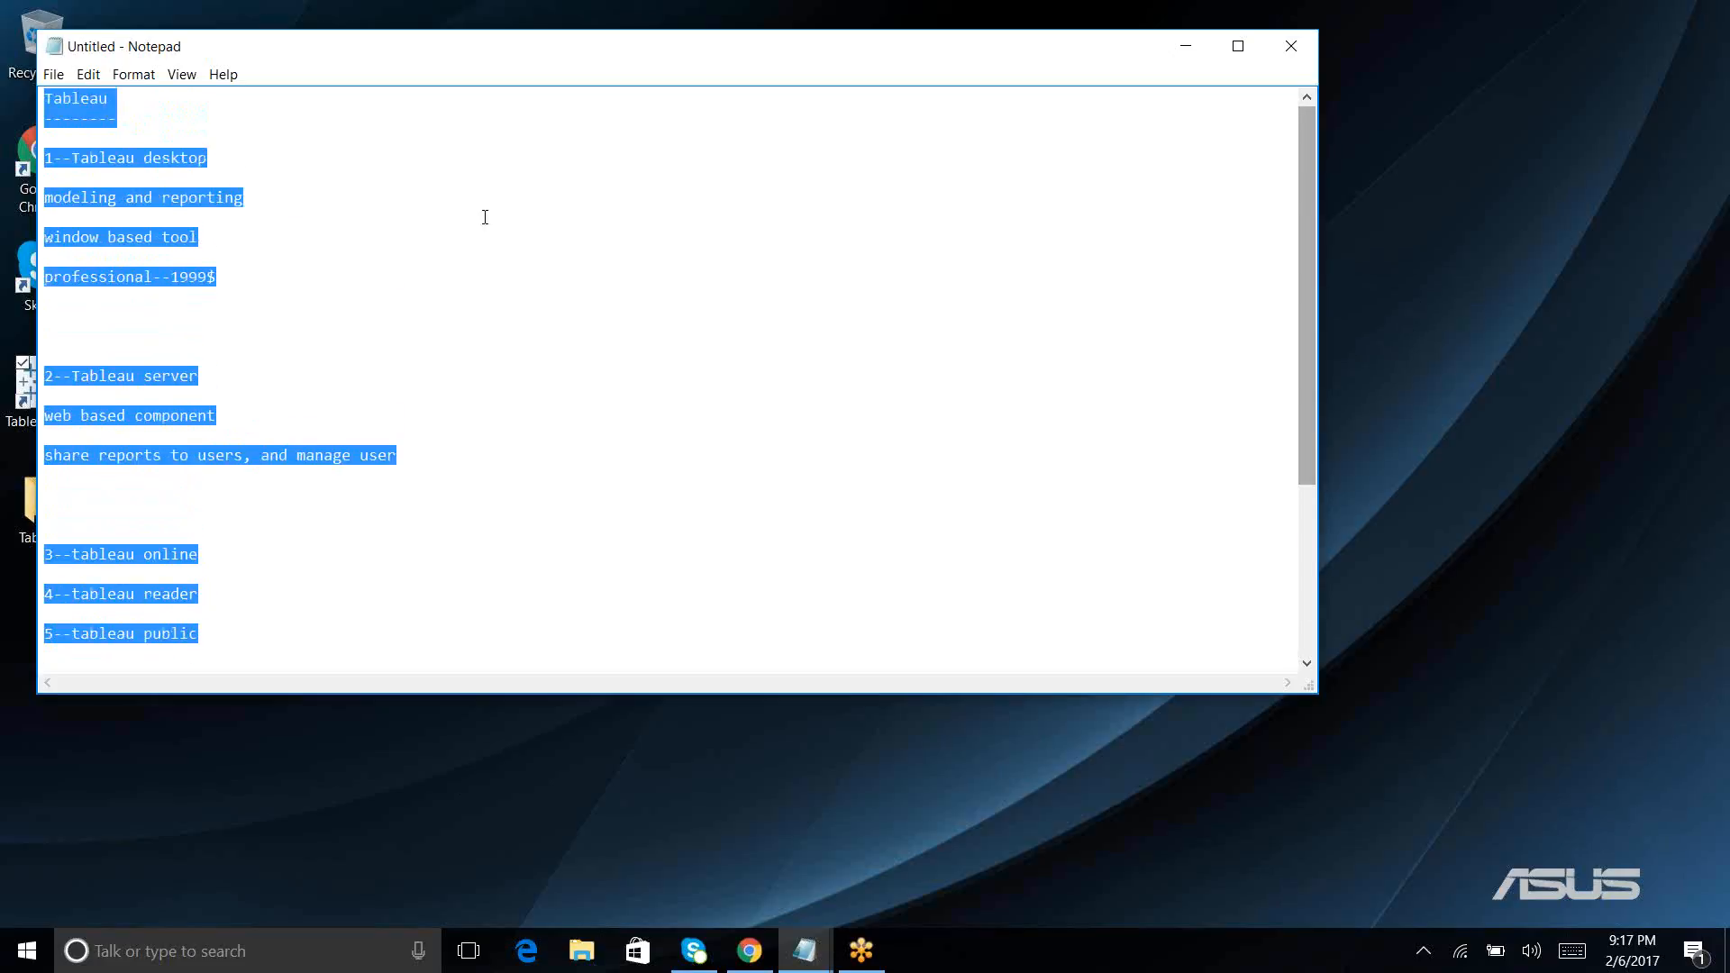
{"action": "right_click", "coordinate": [101, 172]}
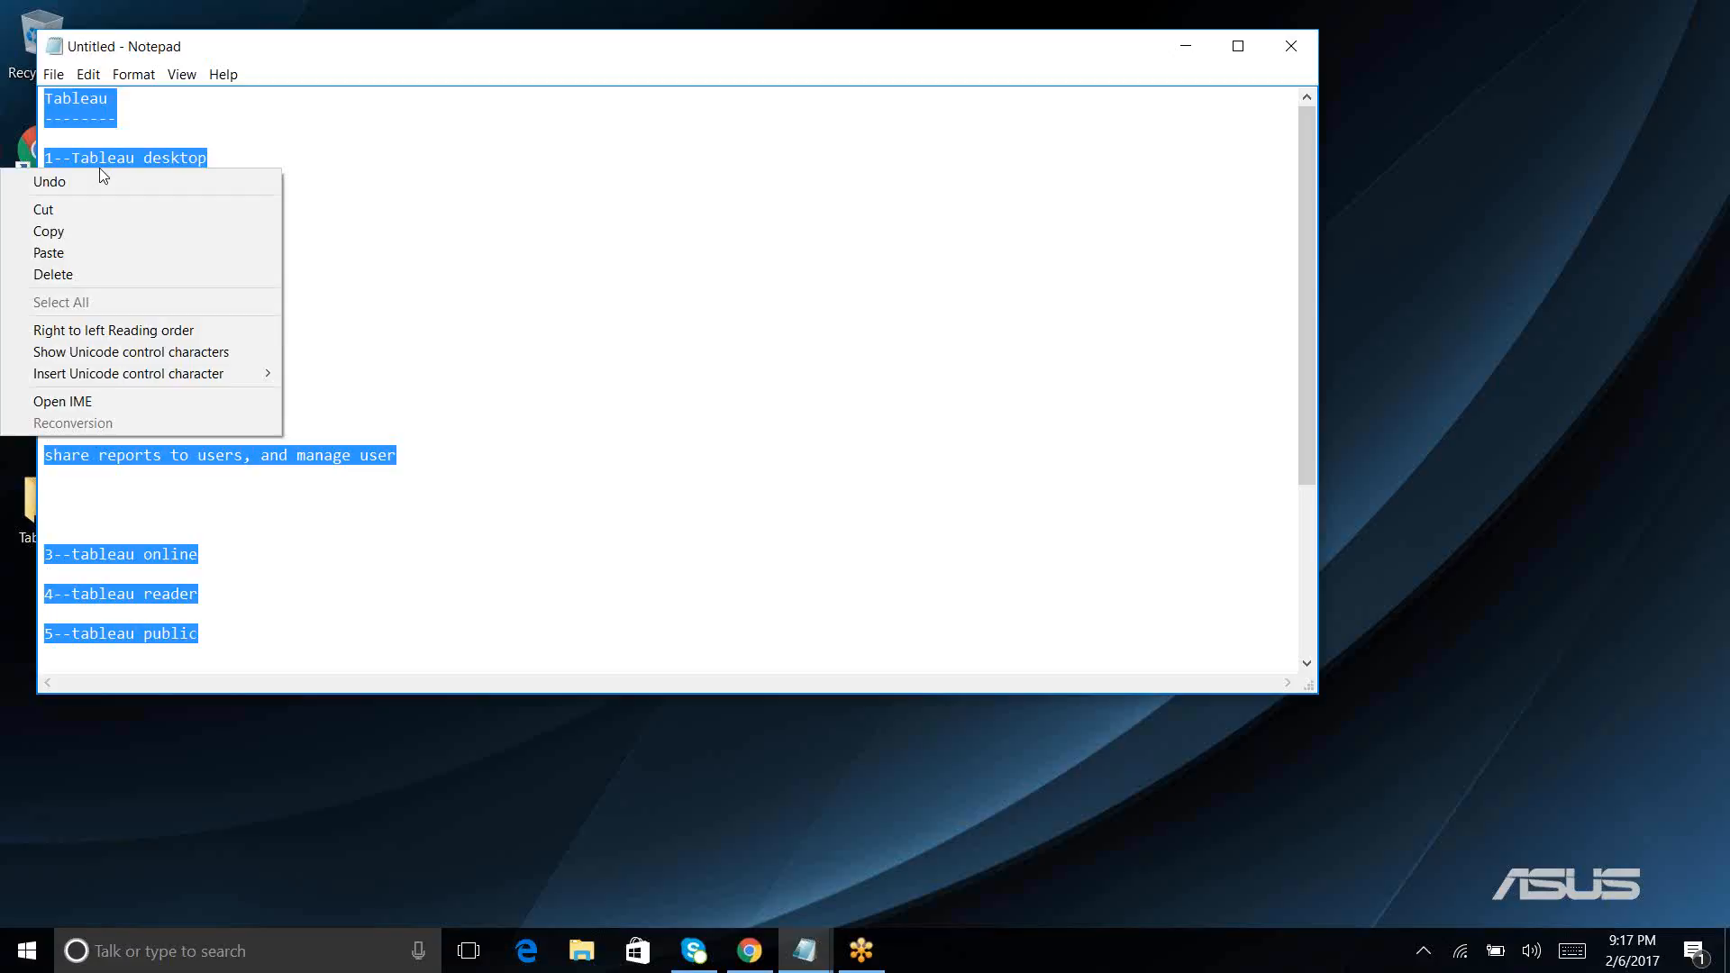
{"action": "left_click", "coordinate": [563, 234]}
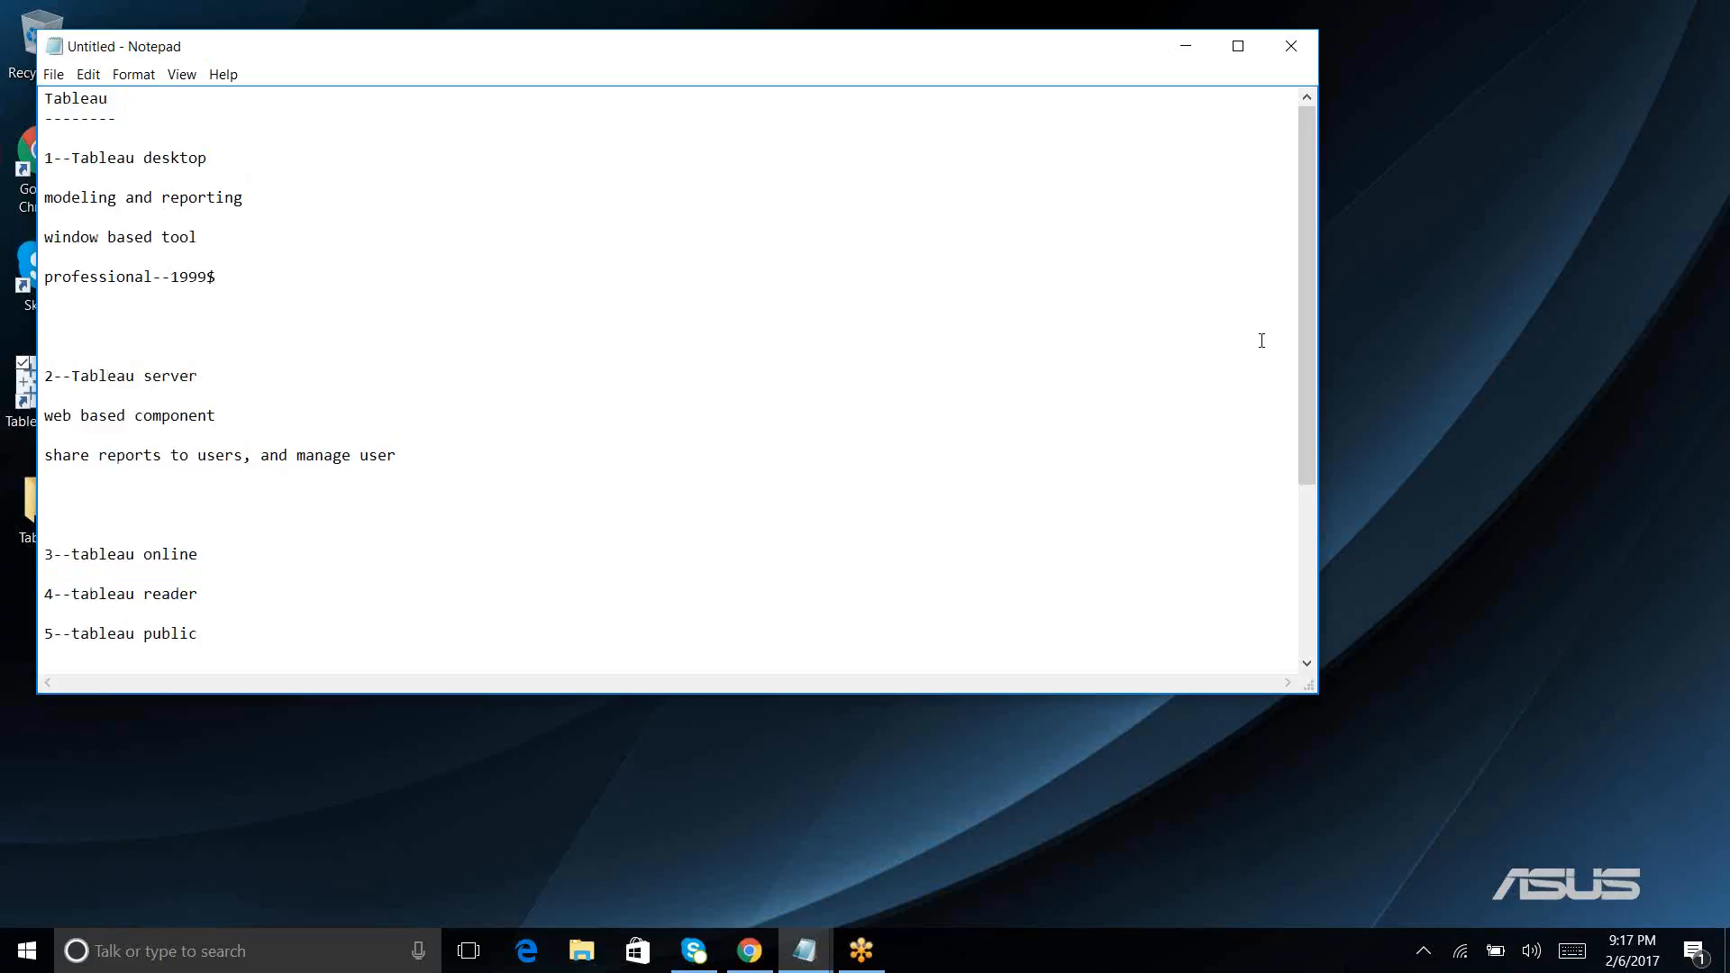
Step: Append "--cloud" to the tableau online item, "--free" to tableau reader and "---free" to tableau public
{"action": "left_click_drag", "start_coordinate": [1309, 310], "coordinate": [1299, 414]}
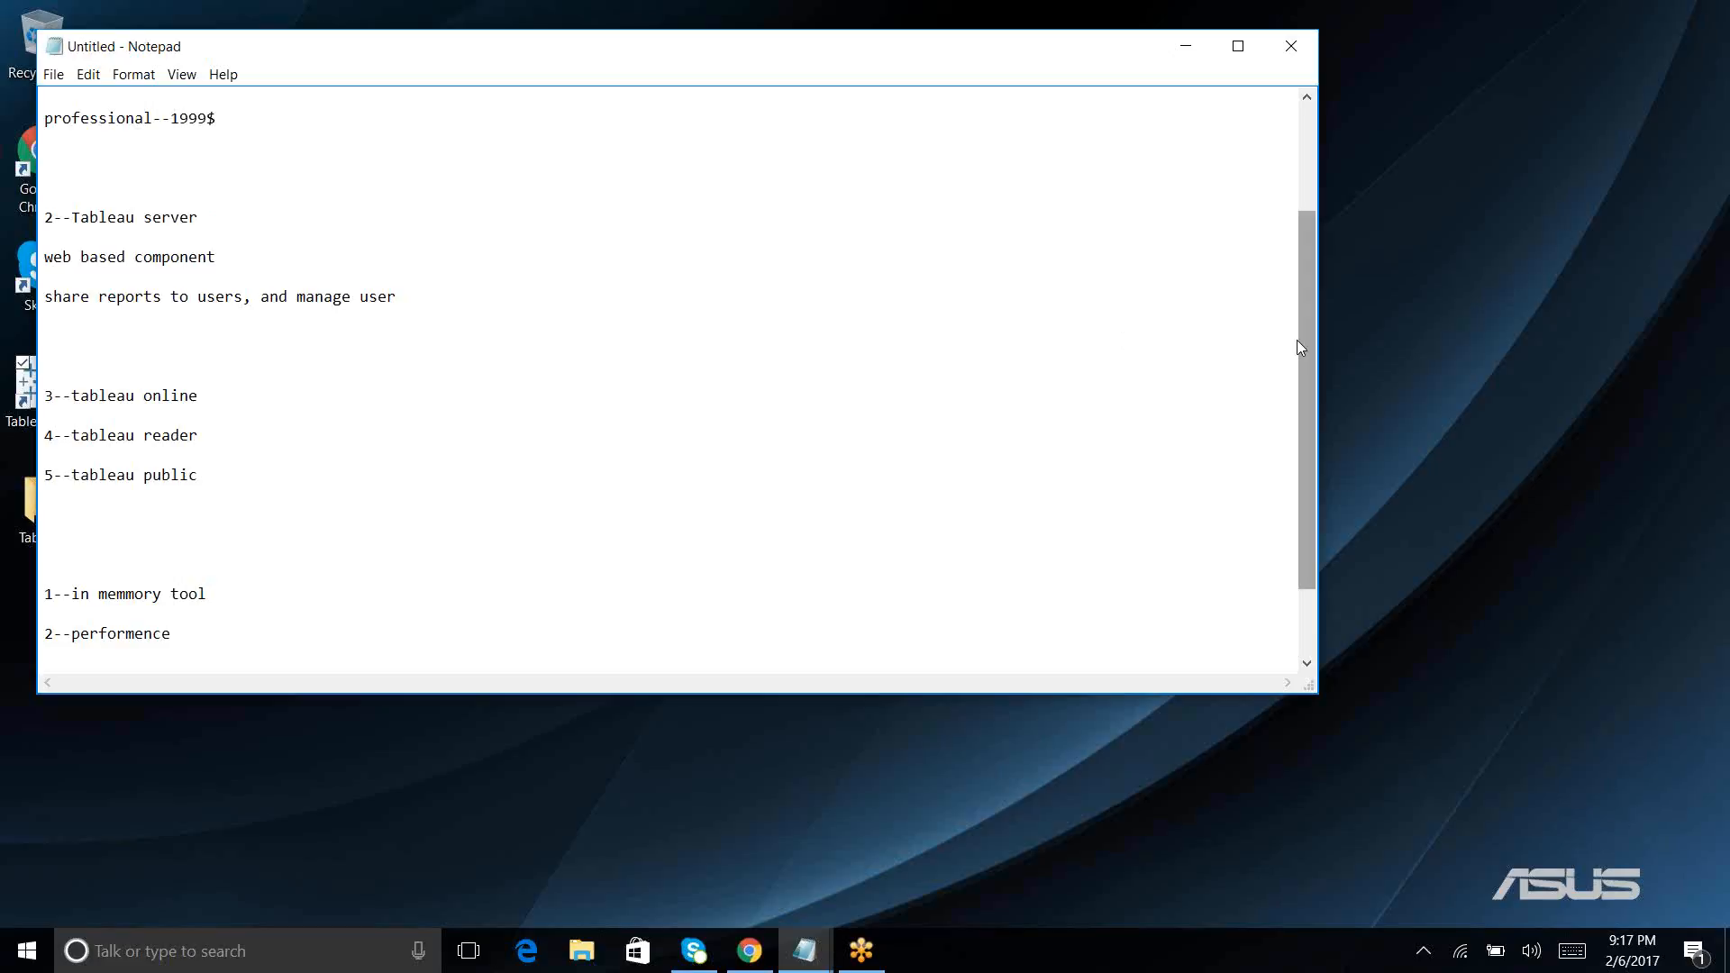
{"action": "left_click_drag", "start_coordinate": [1297, 340], "coordinate": [1271, 432]}
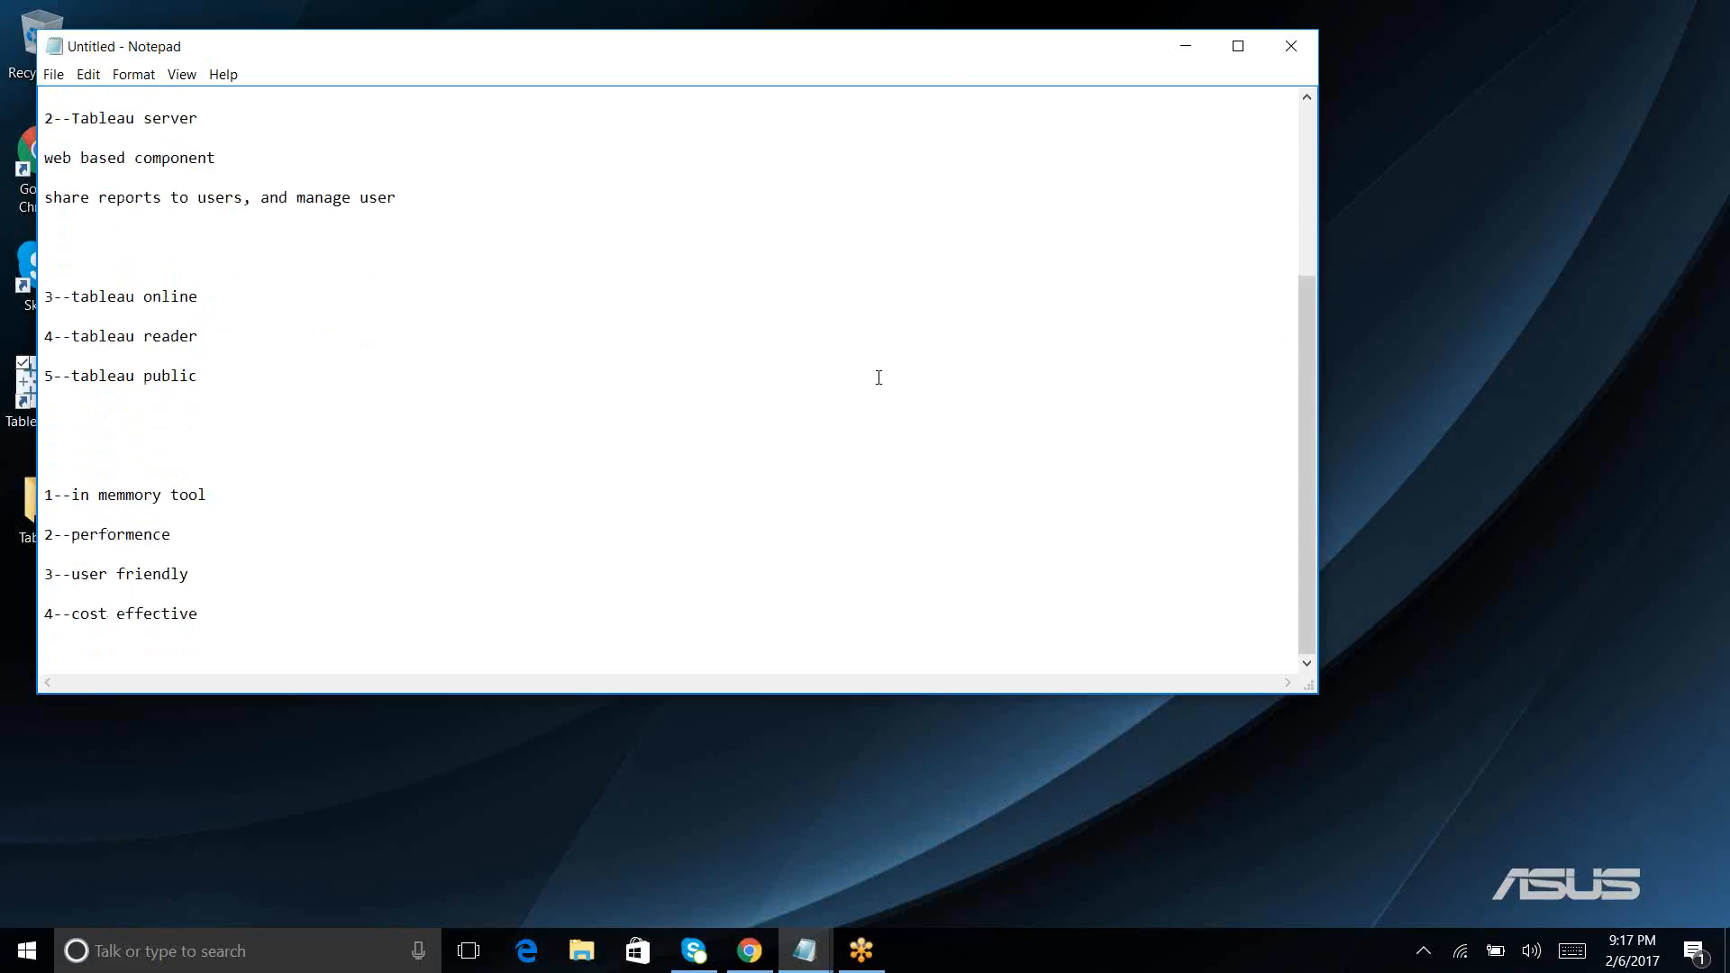
{"action": "left_click", "coordinate": [201, 298]}
{"action": "type", "text": "--cloud"}
{"action": "left_click", "coordinate": [207, 338]}
{"action": "type", "text": "--free"}
{"action": "left_click", "coordinate": [209, 375]}
{"action": "type", "text": "---free"}
{"action": "left_click_drag", "start_coordinate": [1301, 345], "coordinate": [1297, 223]}
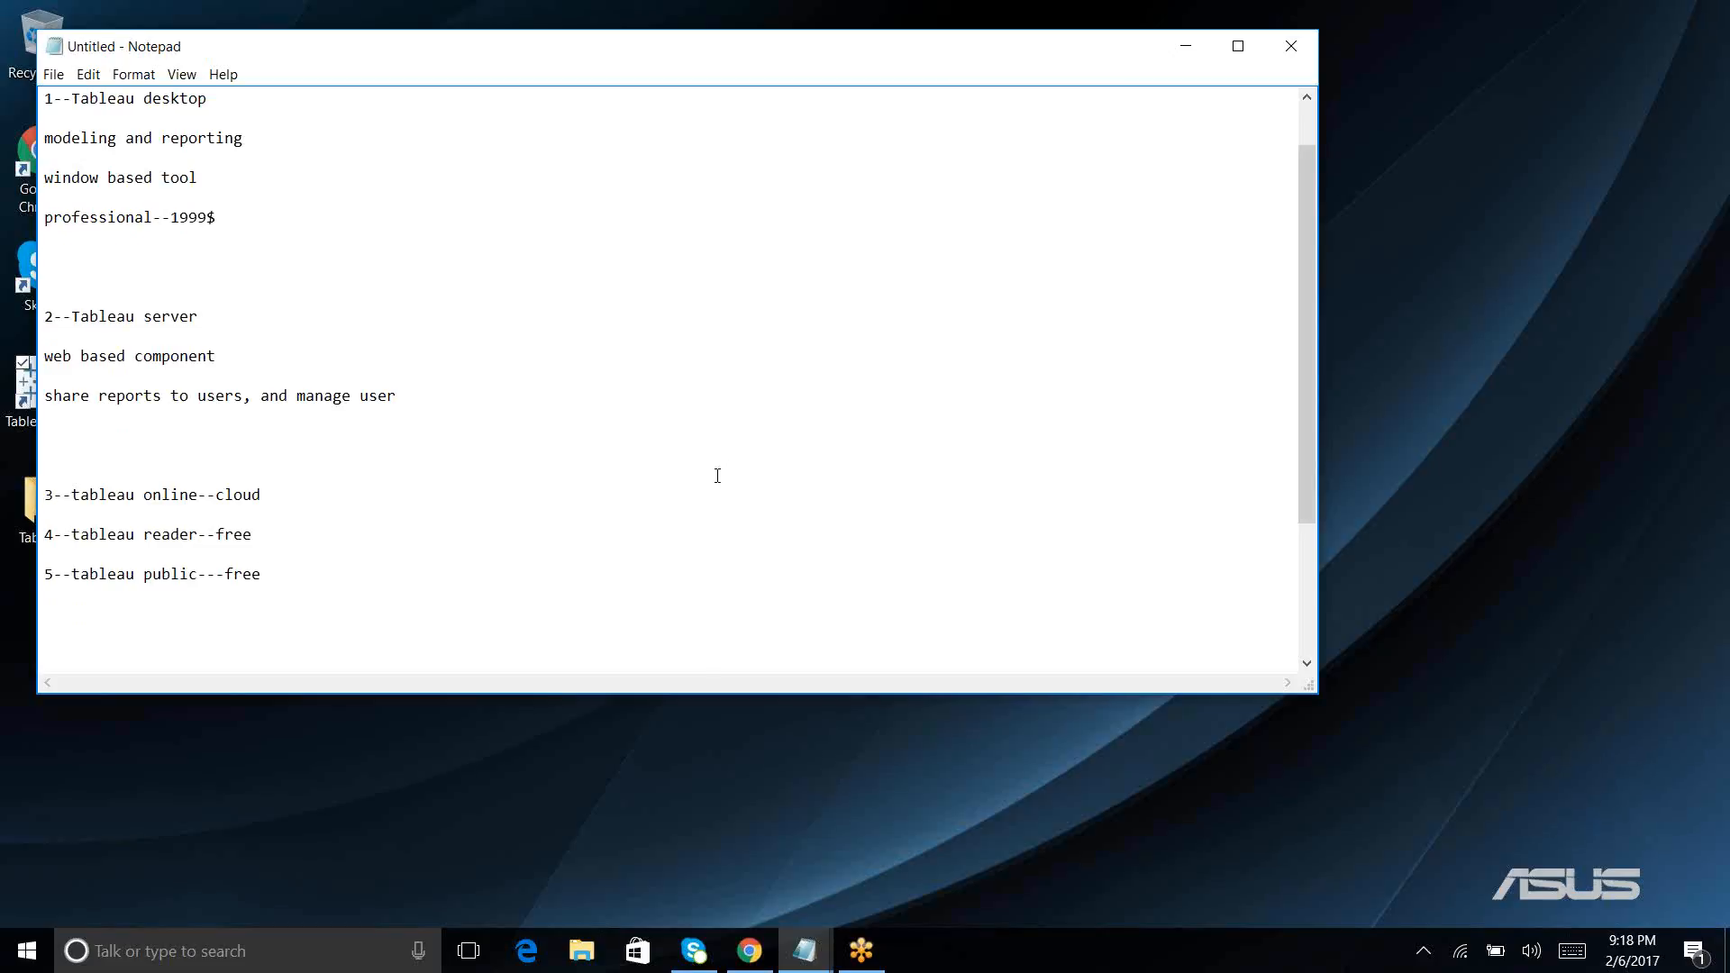
Step: Add a long run of blank lines below the "4--cost effective" item at the end of the notes
{"action": "left_click_drag", "start_coordinate": [414, 395], "coordinate": [61, 92]}
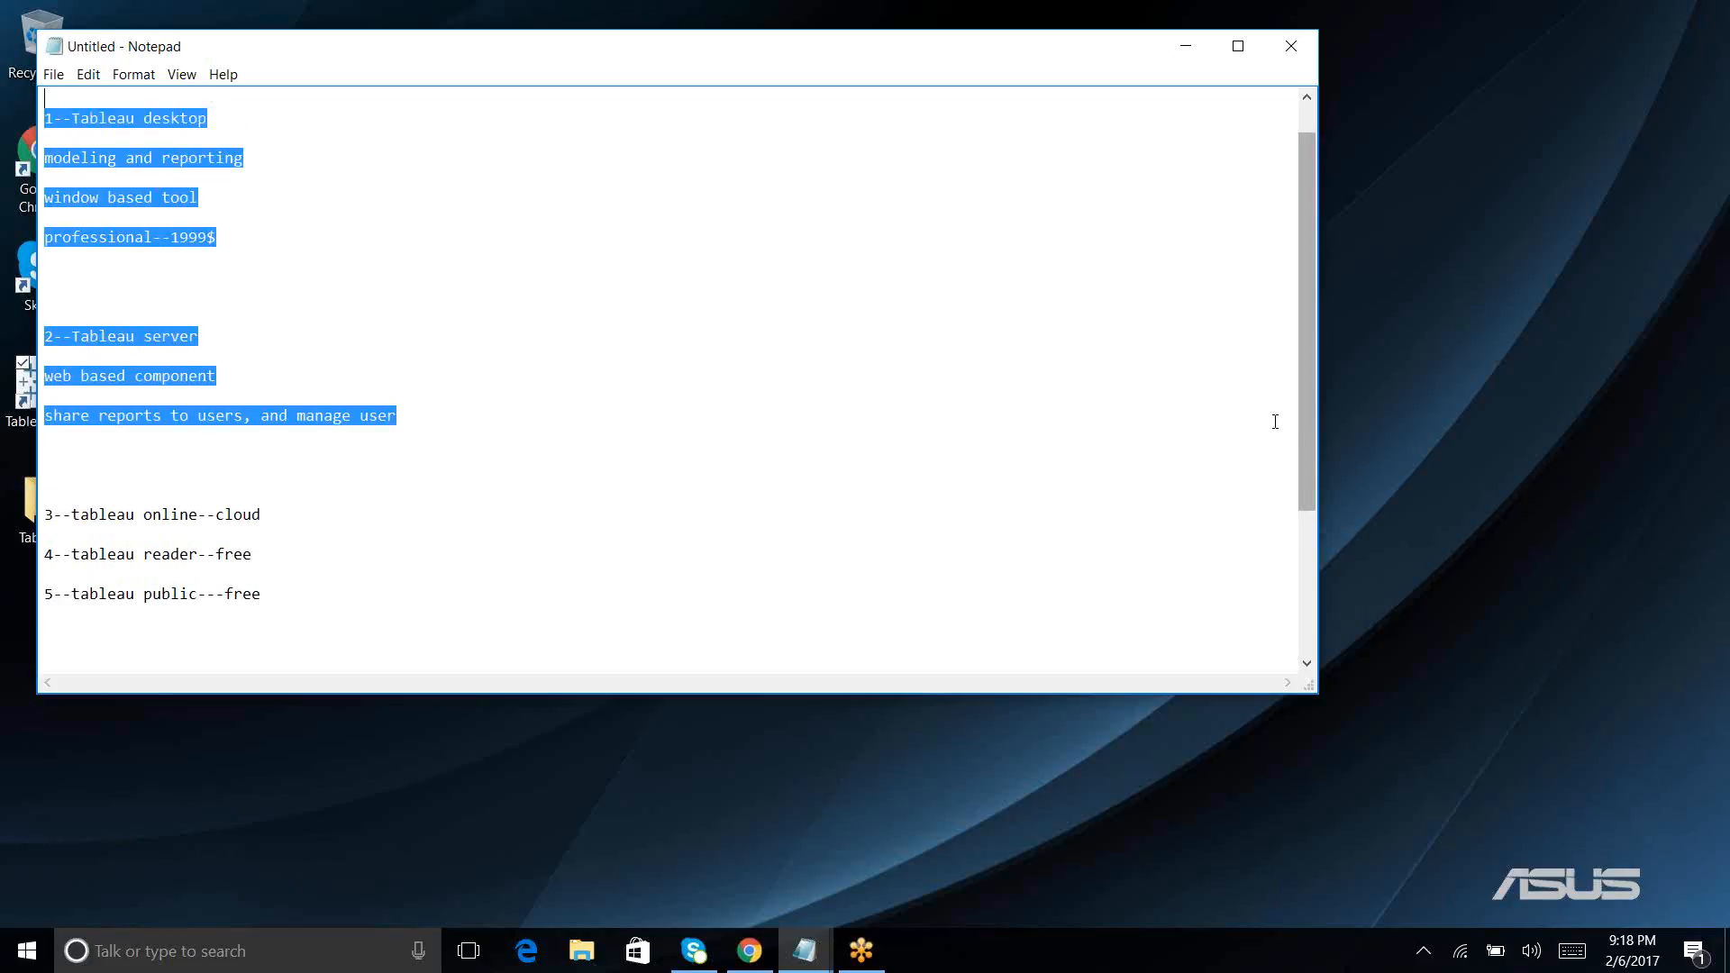
{"action": "left_click_drag", "start_coordinate": [1307, 408], "coordinate": [1309, 554]}
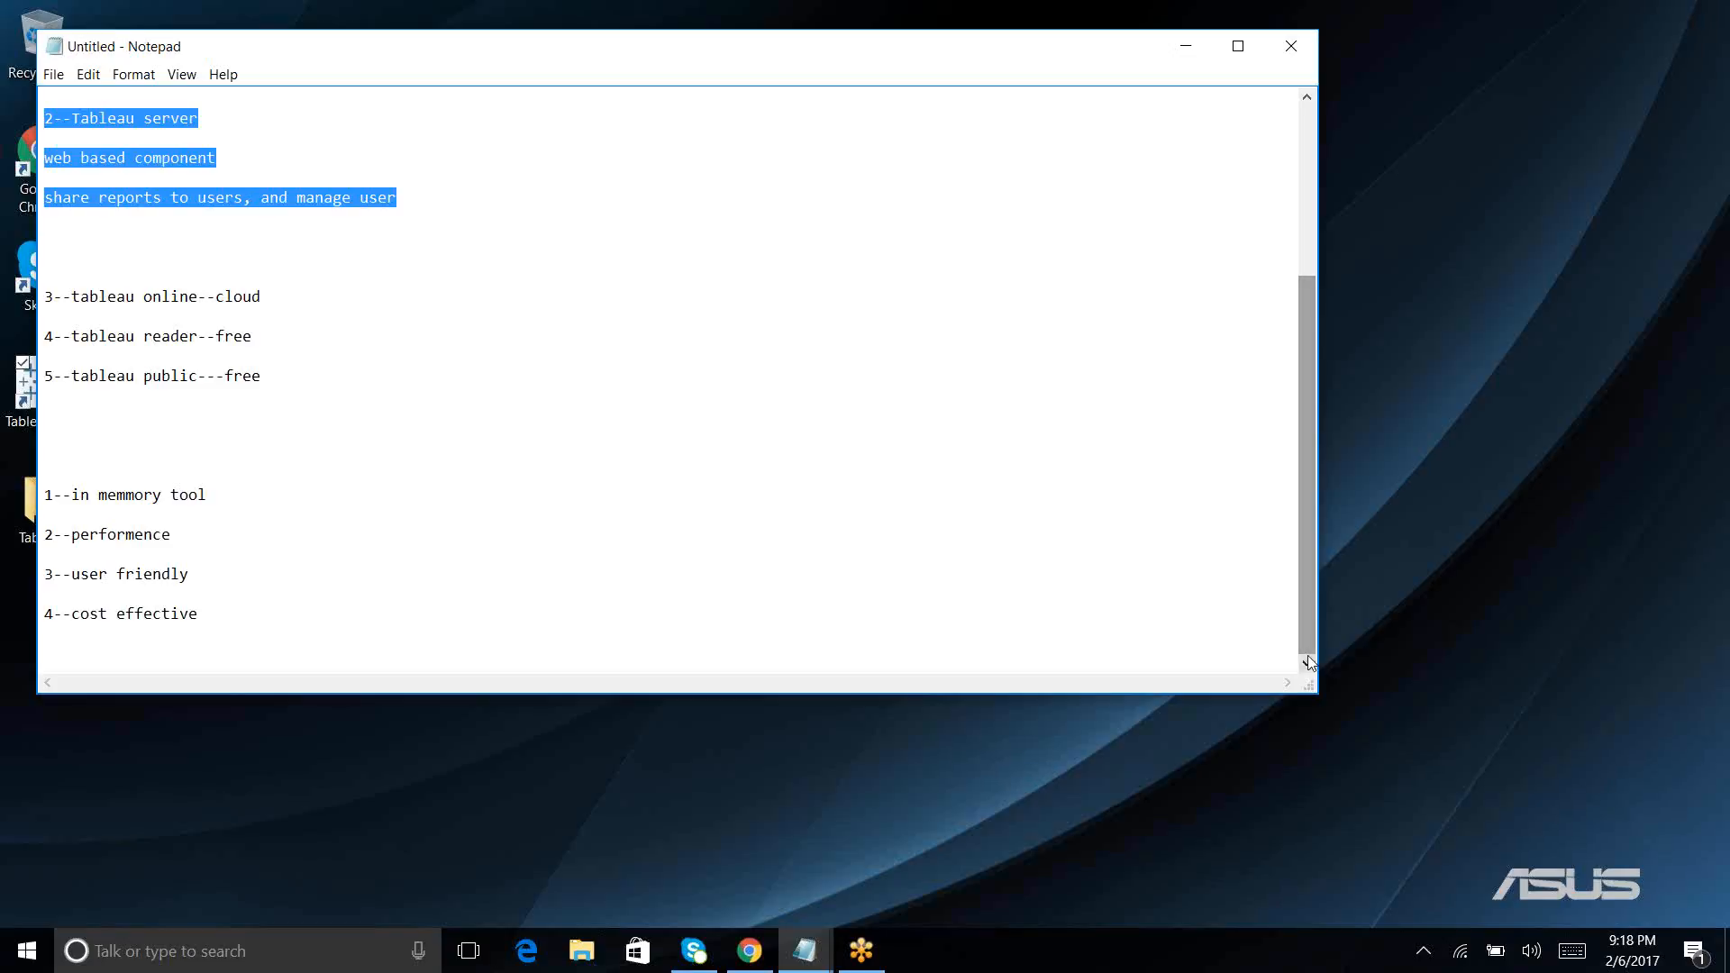
{"action": "left_click", "coordinate": [71, 644]}
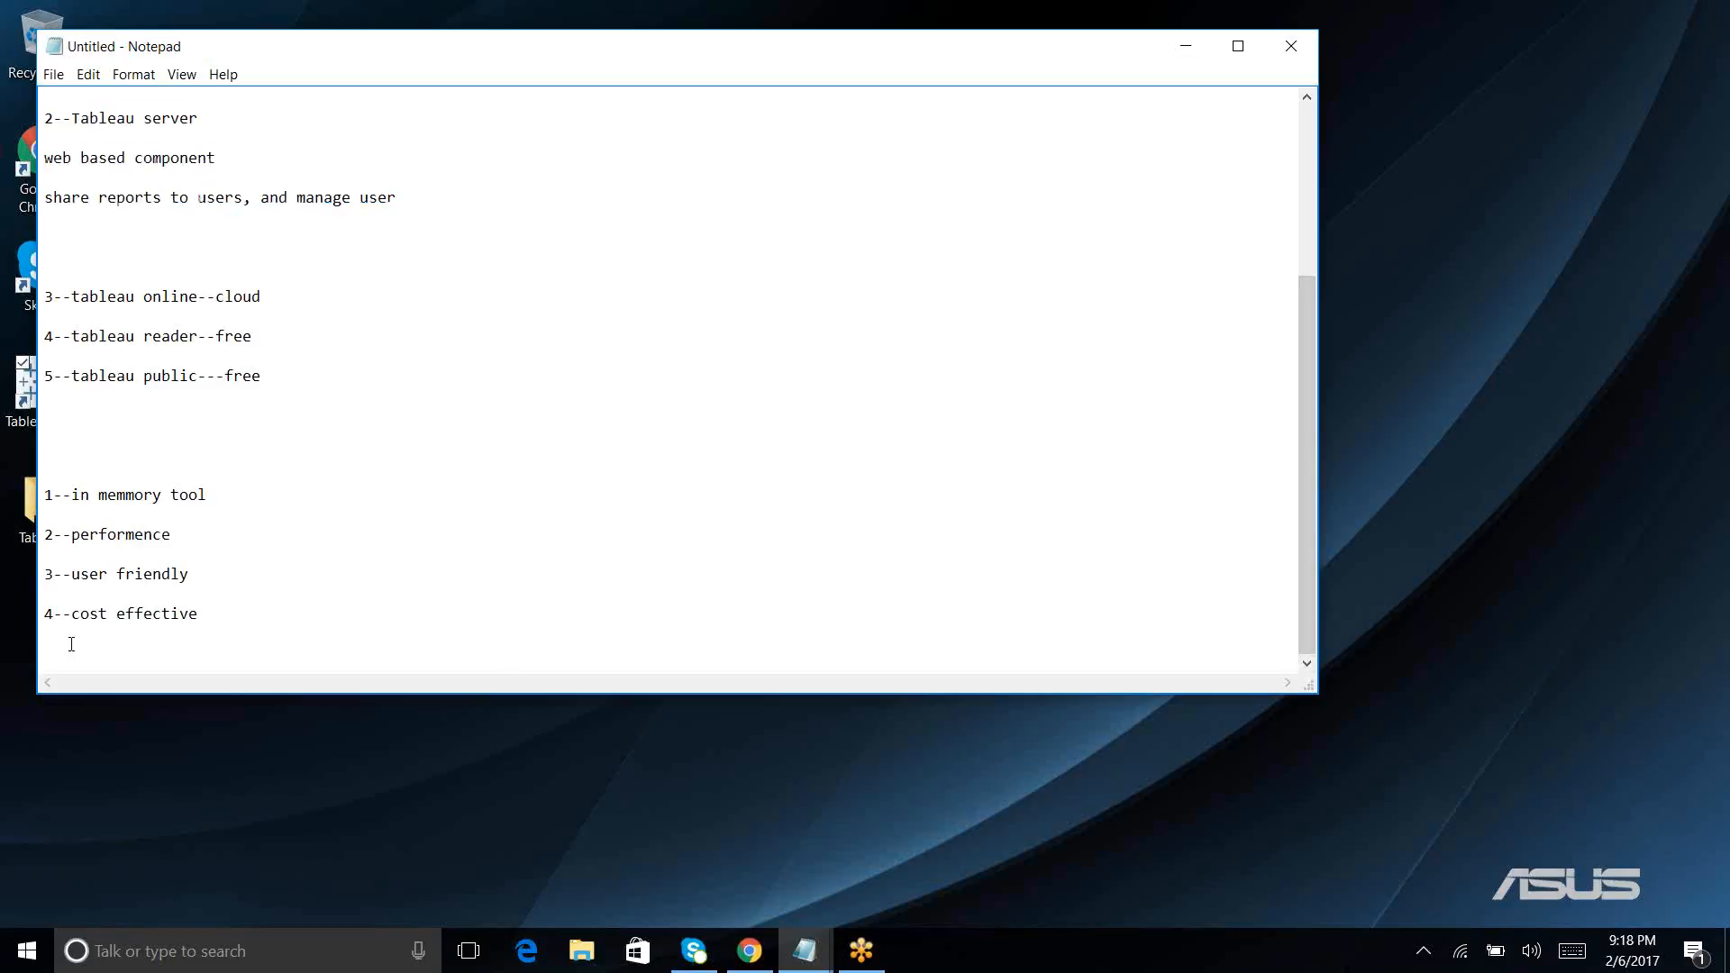
{"action": "key", "text": "Return"}
{"action": "key", "text": "Return"}
{"action": "key", "text": "Return"}
{"action": "key", "text": "Return"}
{"action": "key", "text": "Return"}
{"action": "key", "text": "Return"}
{"action": "key", "text": "Return"}
{"action": "key", "text": "Return"}
{"action": "key", "text": "Return"}
{"action": "key", "text": "Return"}
{"action": "key", "text": "Return"}
{"action": "key", "text": "Return"}
{"action": "key", "text": "Return"}
{"action": "key", "text": "Return"}
{"action": "key", "text": "Return"}
{"action": "key", "text": "Return"}
{"action": "key", "text": "Return"}
{"action": "key", "text": "Return"}
{"action": "key", "text": "Return"}
{"action": "key", "text": "Return"}
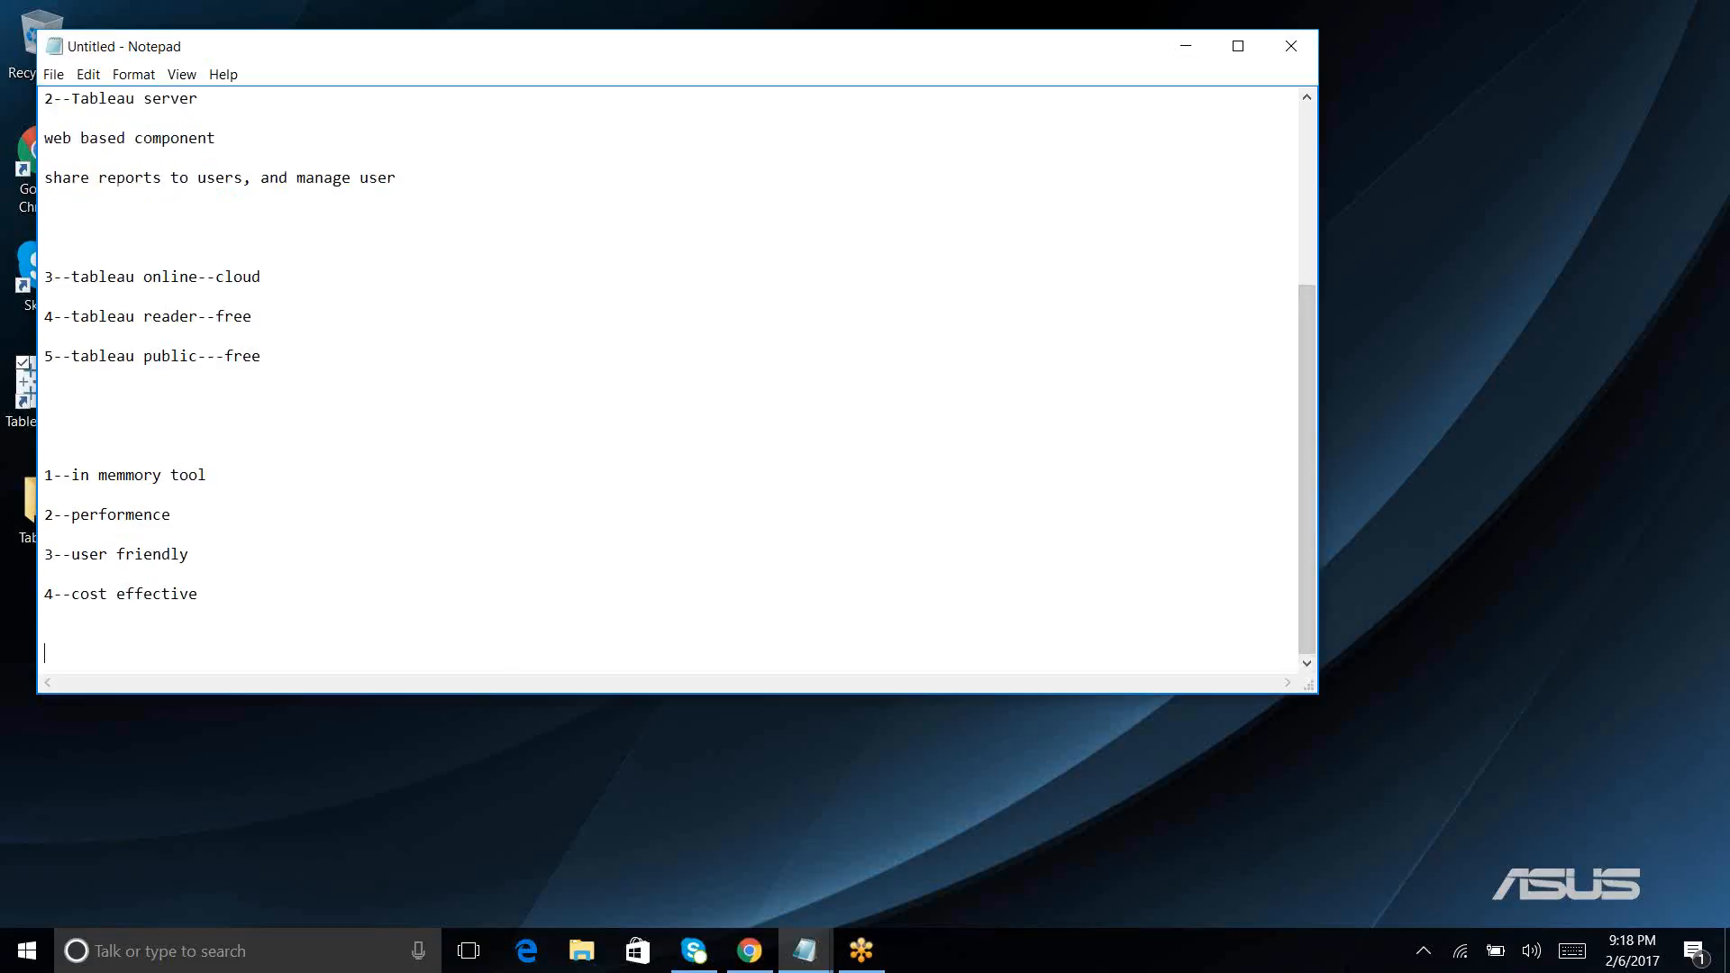
{"action": "key", "text": "Return"}
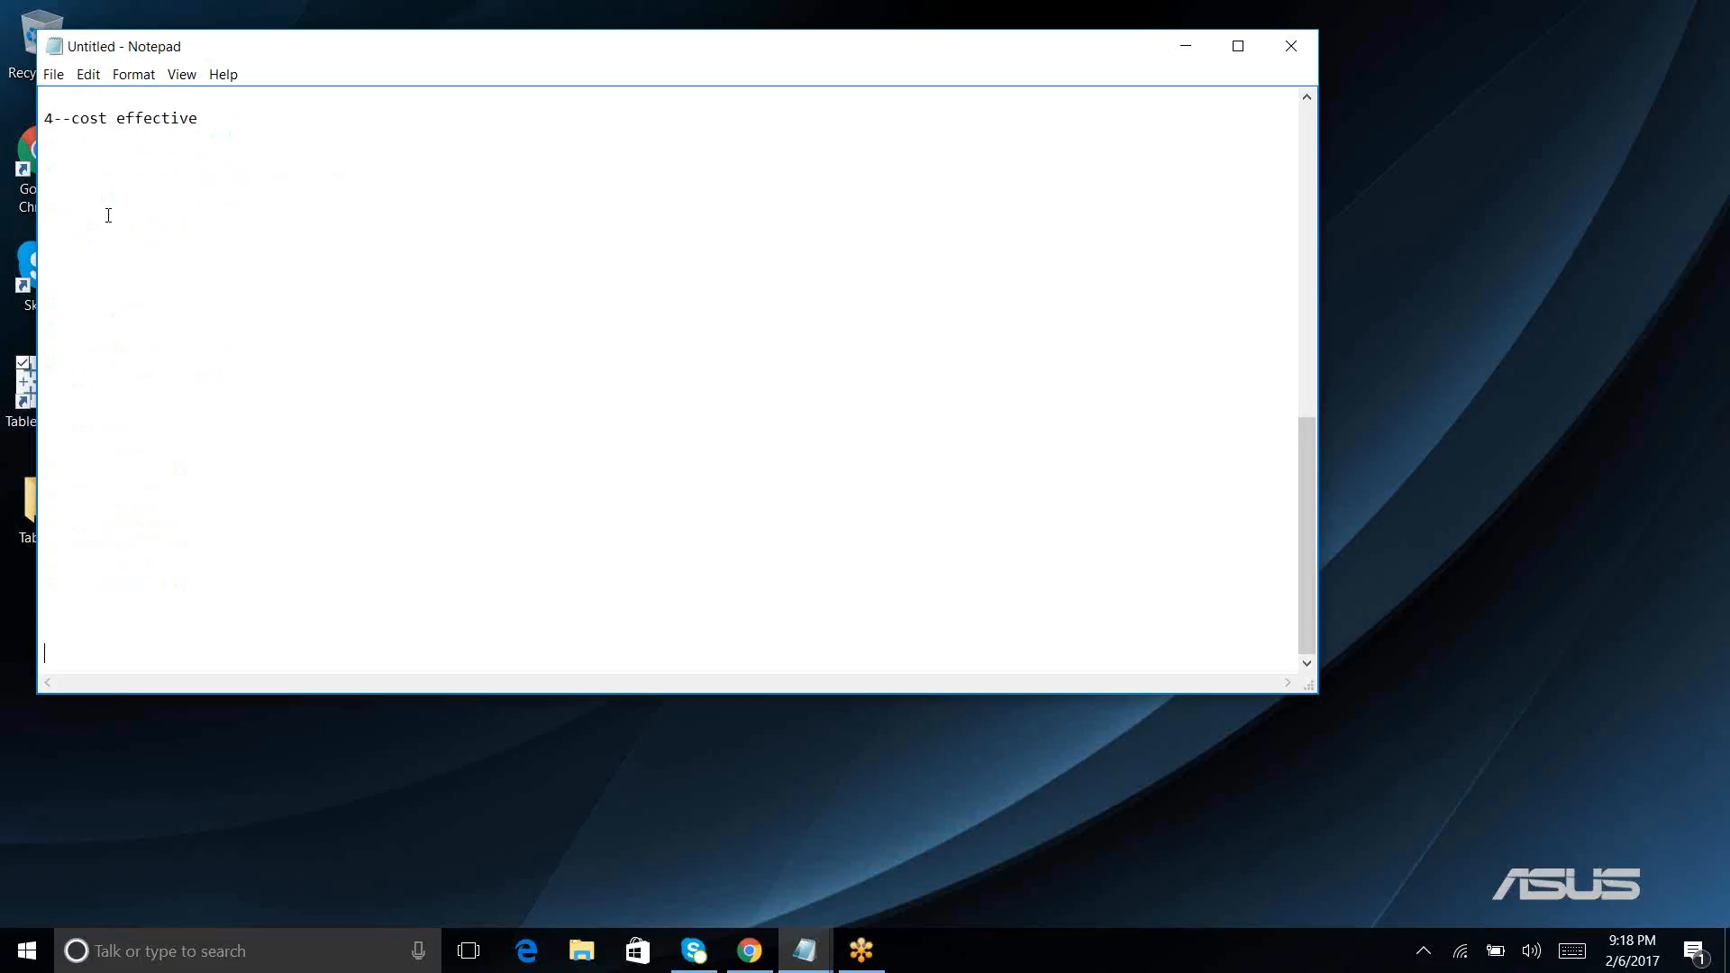
Step: Below the cost effective item, write the heading "Nameing conventions of Tableau desktop" and underline it with a row of dashes
{"action": "type", "text": "Nameing conventions o f Ta"}
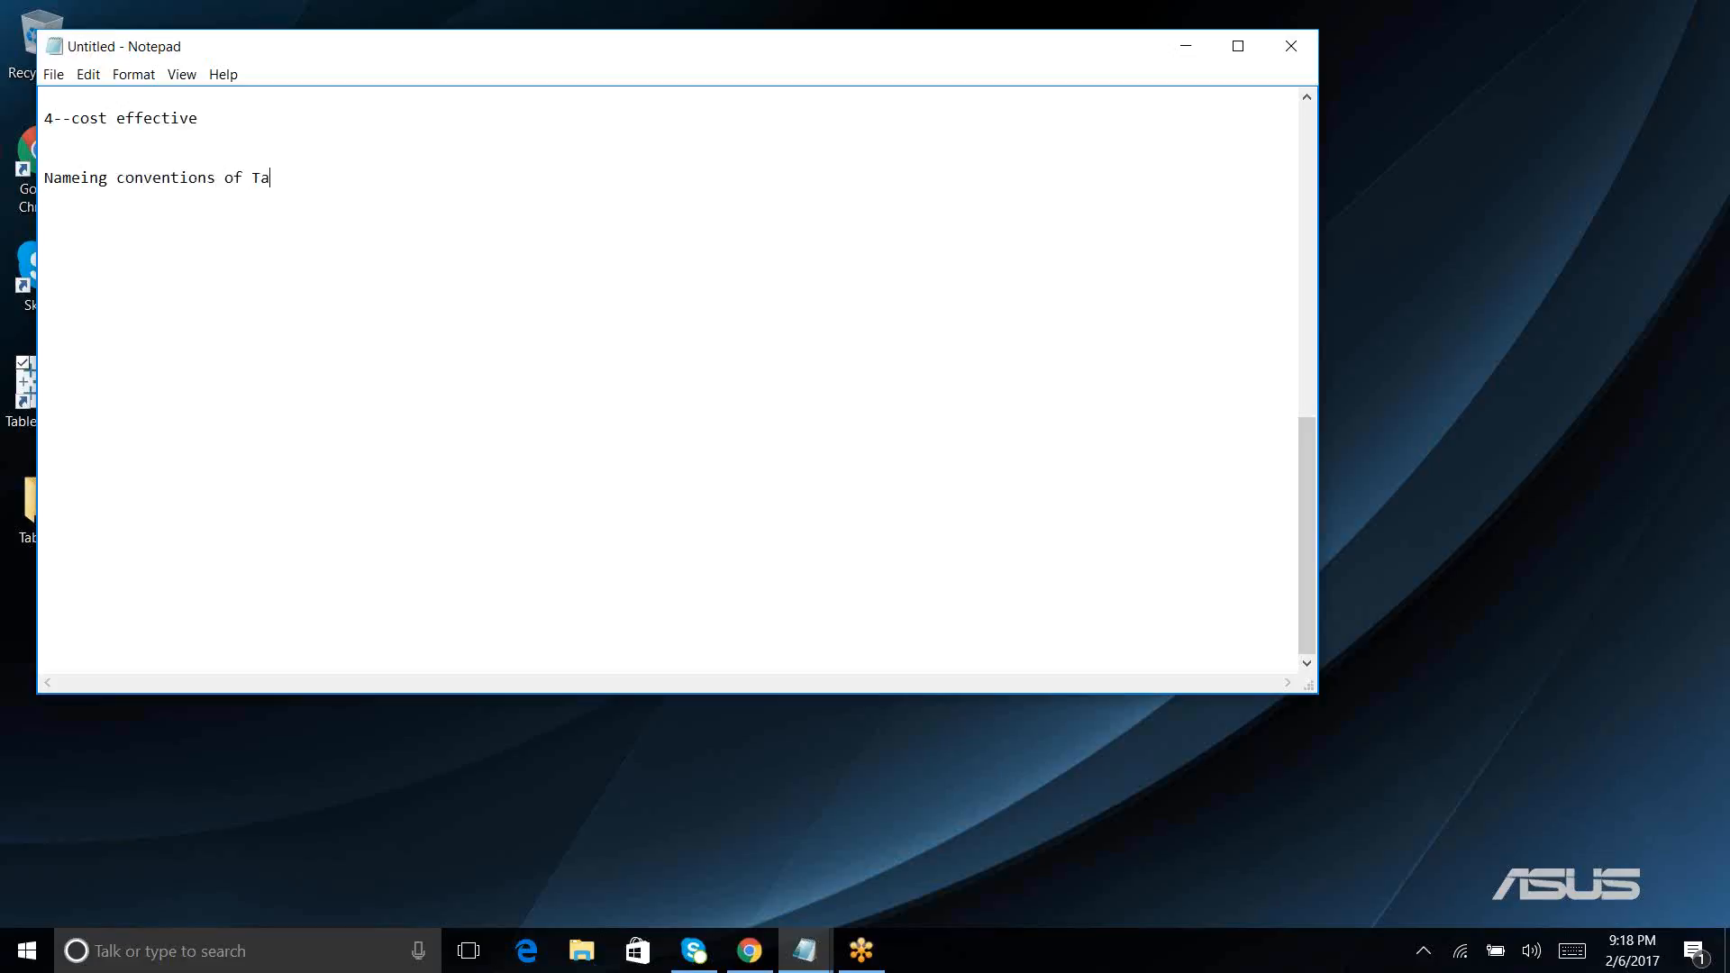
{"action": "type", "text": "bleau desktop"}
{"action": "key", "text": "Return"}
{"action": "type", "text": "--------------------------------------"}
Step: Minimize the notes, launch Tableau 10.1 and continue with the product trial
{"action": "left_click", "coordinate": [1185, 46]}
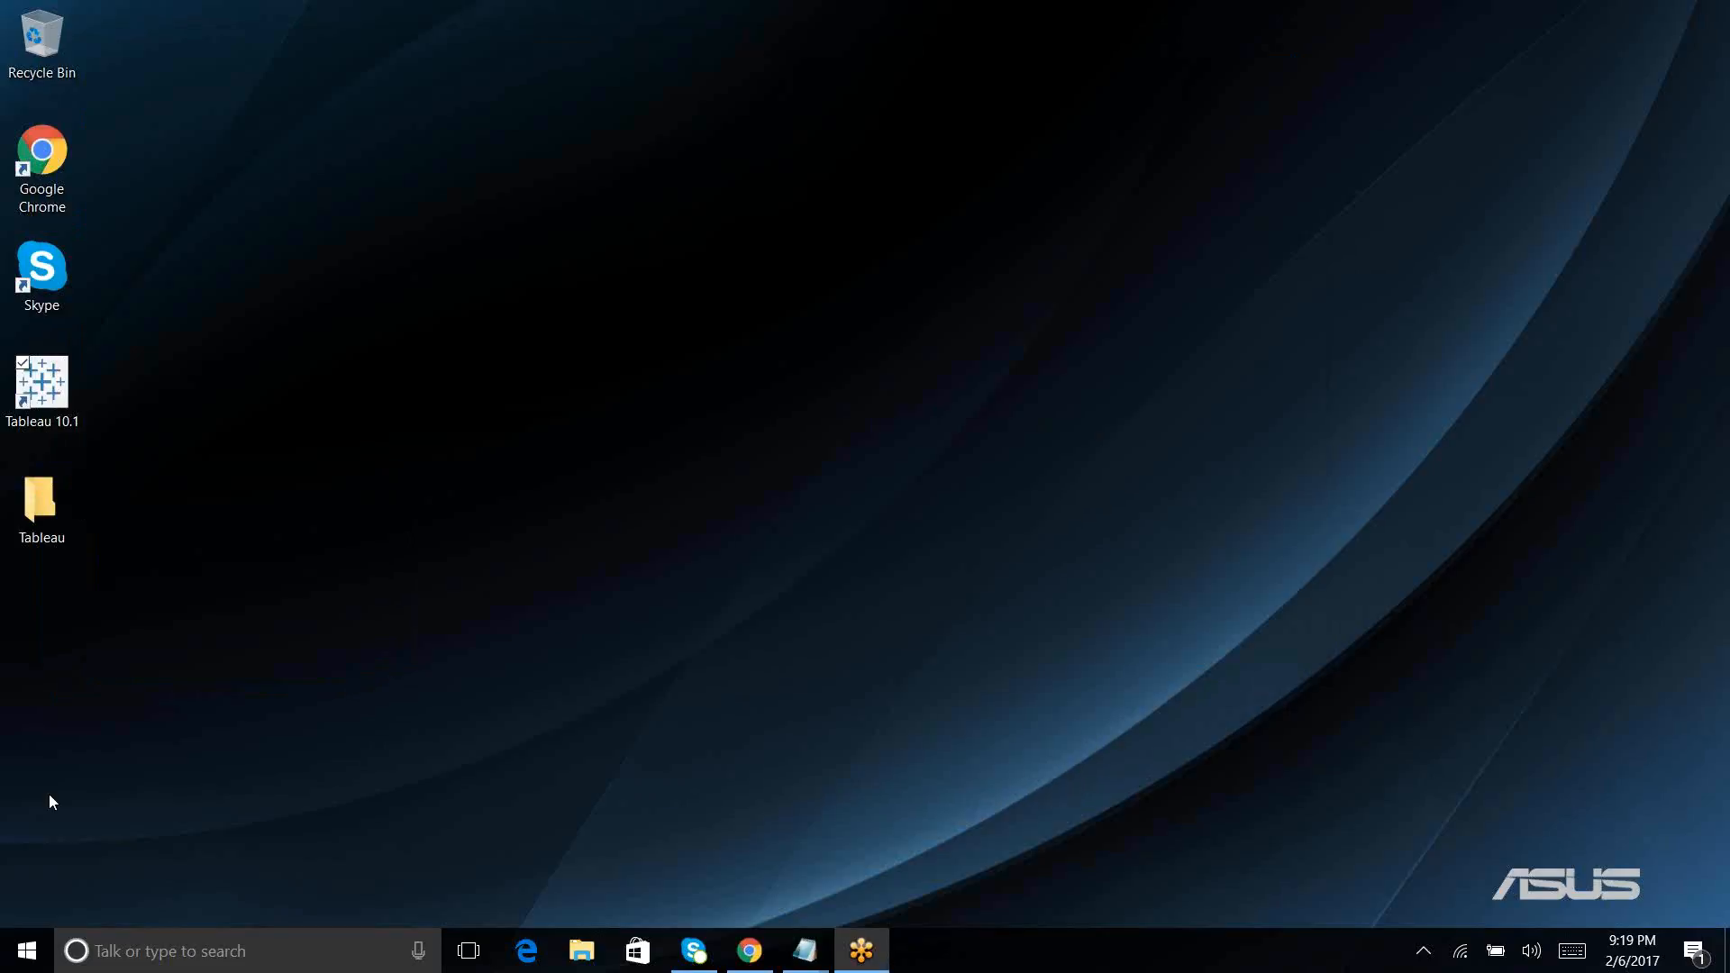
{"action": "left_click", "coordinate": [25, 960]}
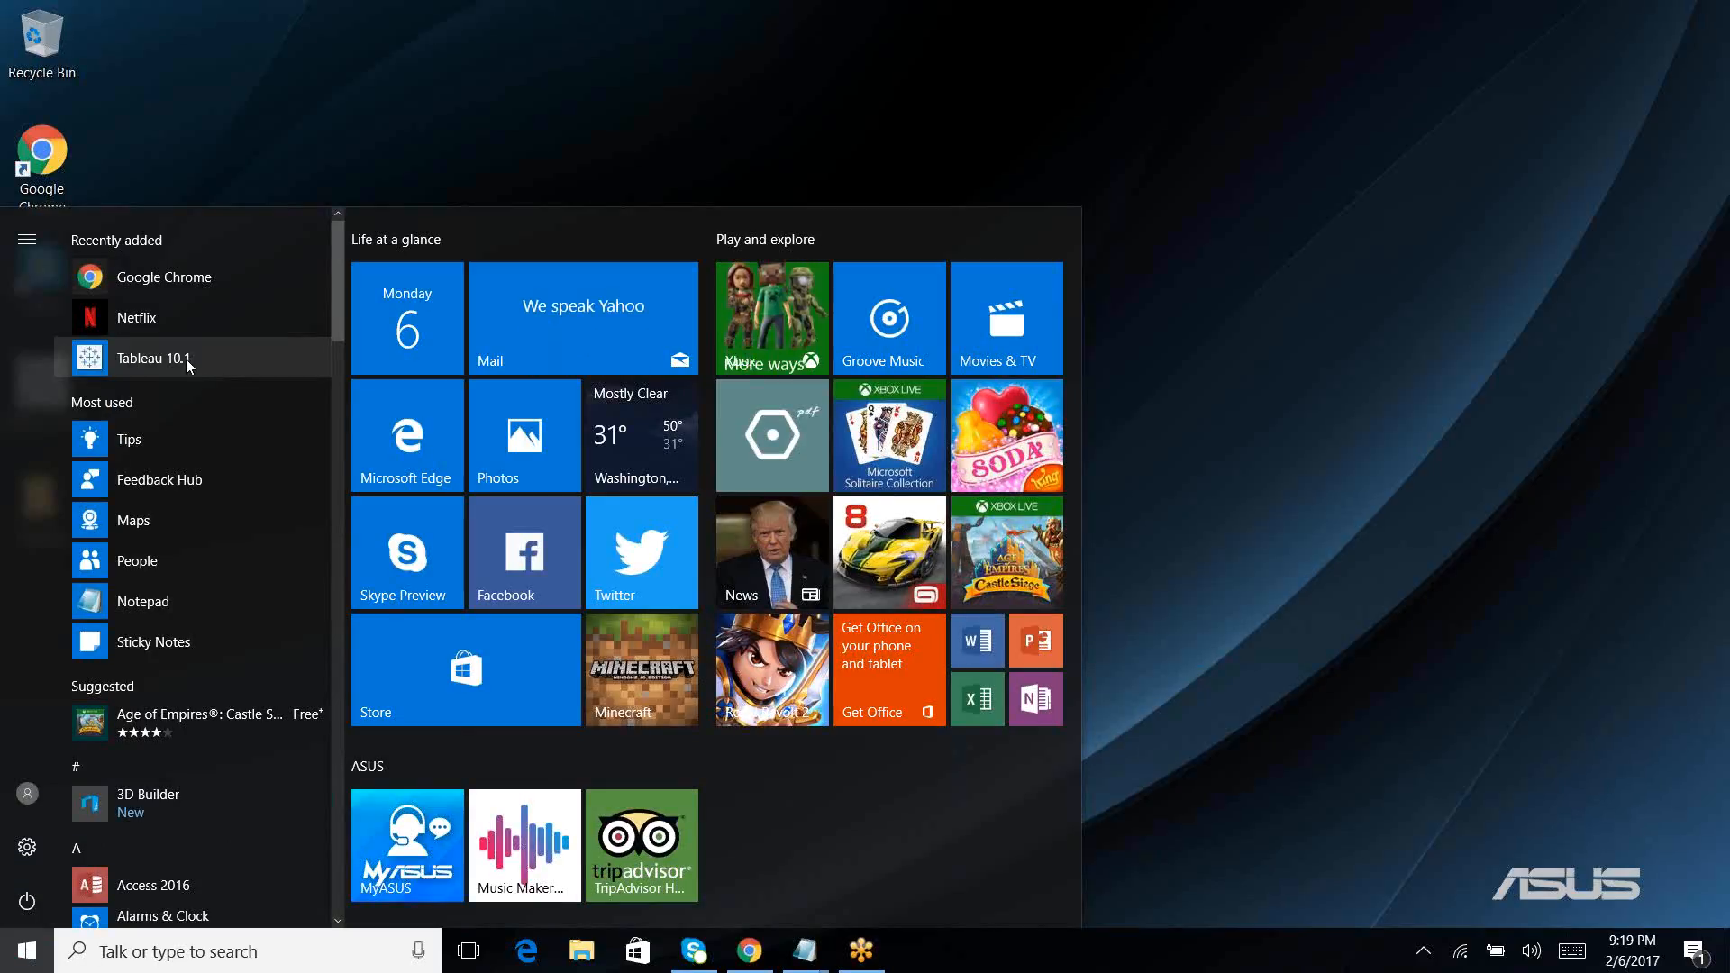
{"action": "left_click", "coordinate": [185, 359]}
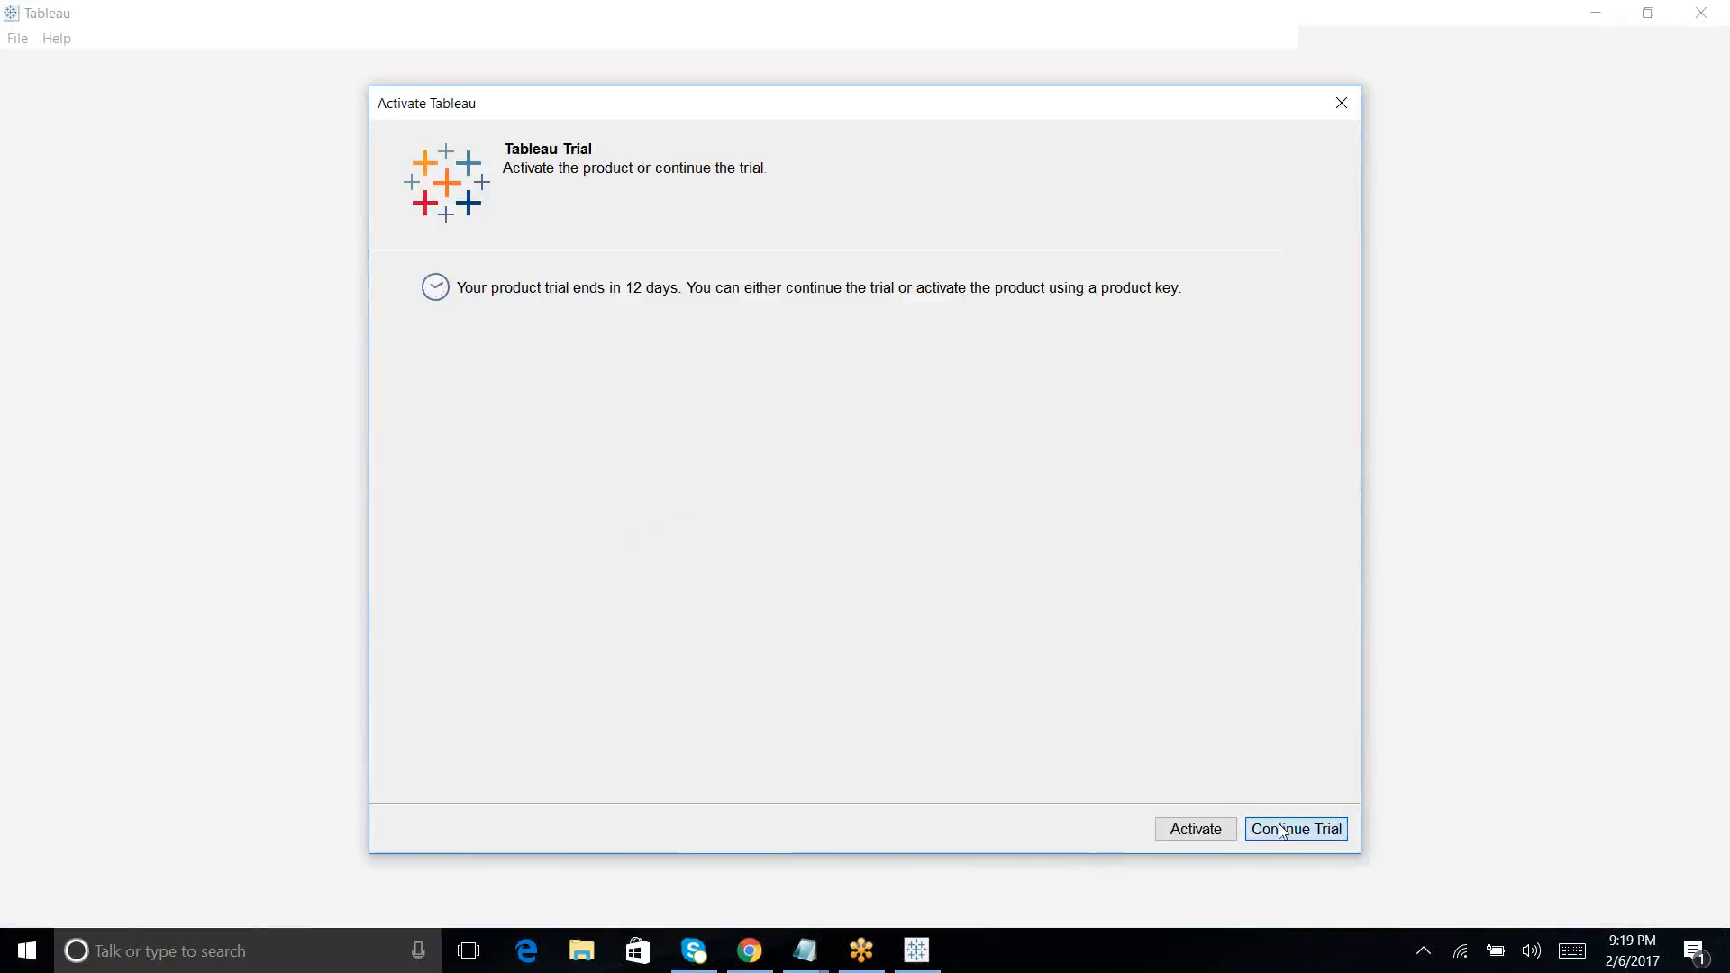
{"action": "left_click", "coordinate": [1281, 829]}
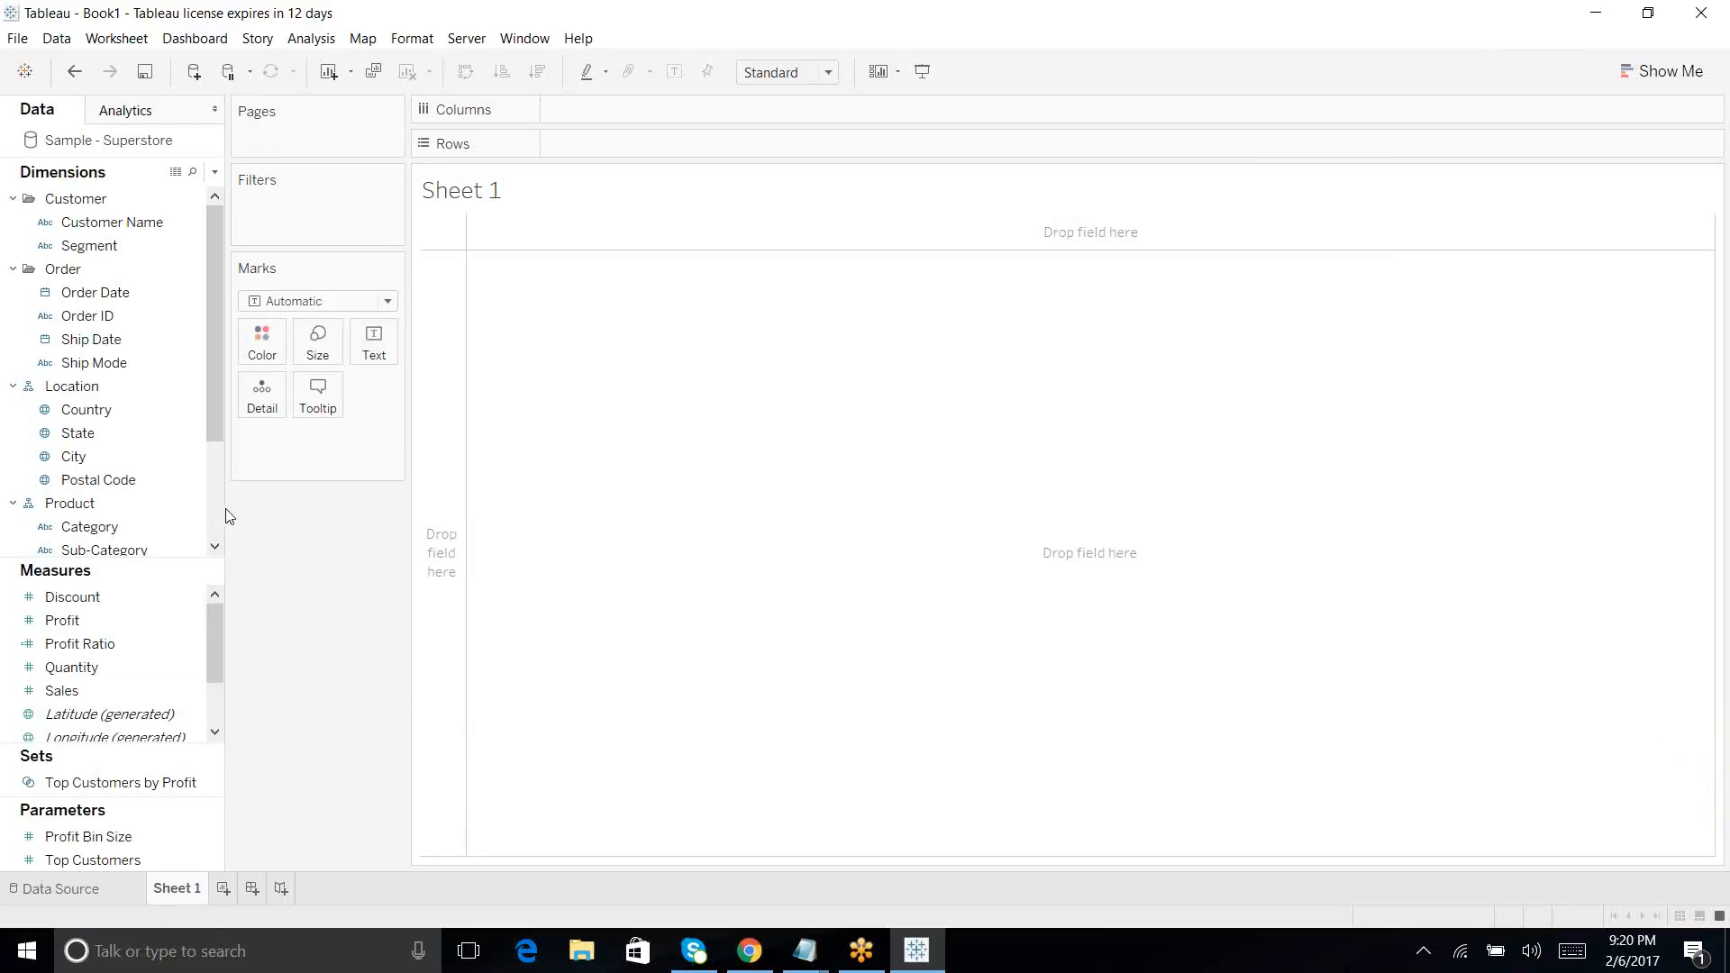
Step: Widen the Data pane beside Sheet 1 slightly
{"action": "left_click_drag", "start_coordinate": [223, 507], "coordinate": [292, 519]}
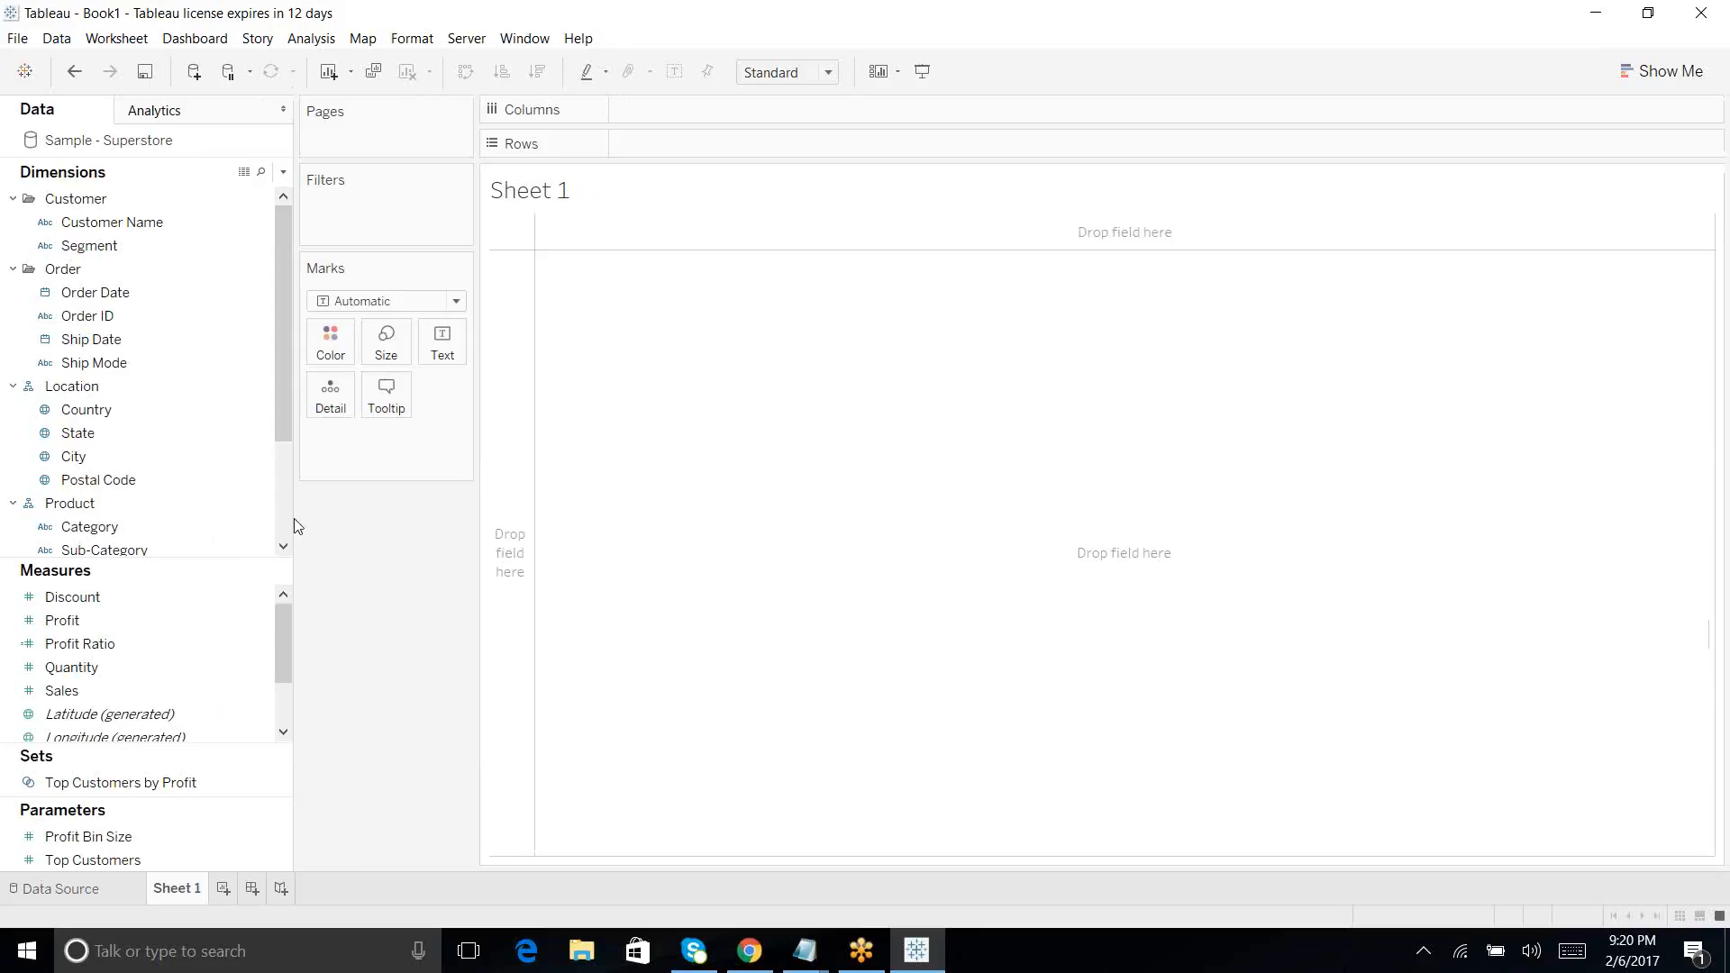
{"action": "left_click_drag", "start_coordinate": [292, 517], "coordinate": [250, 515]}
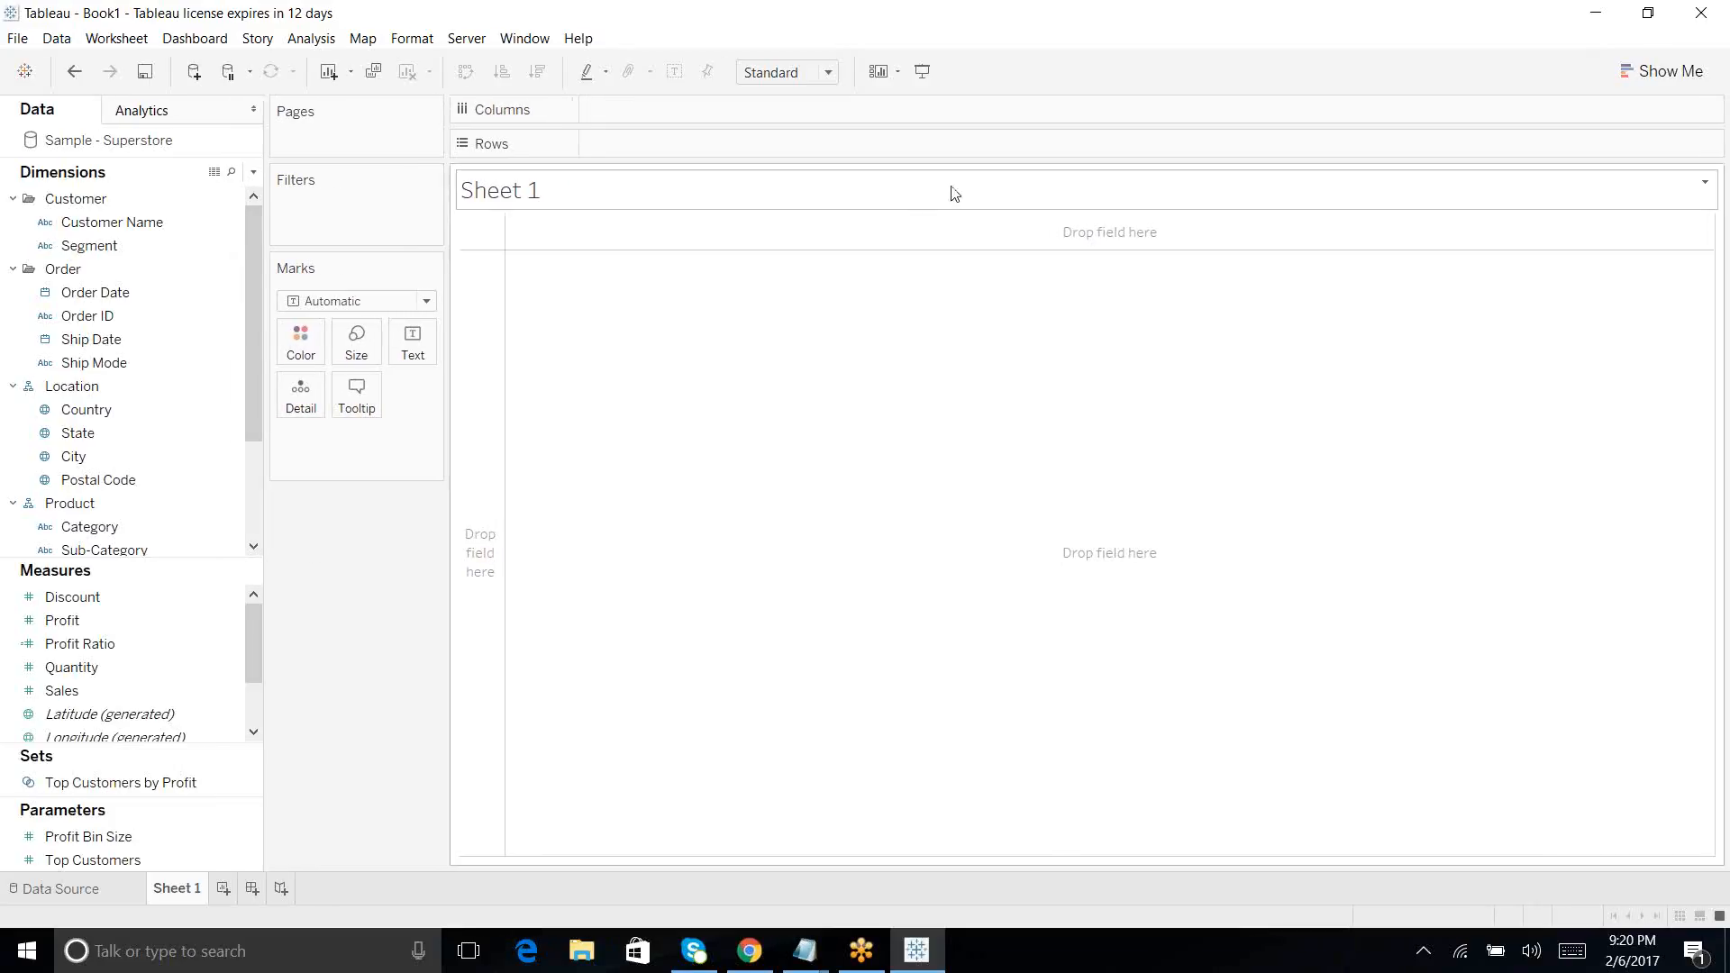
{"action": "left_click", "coordinate": [982, 27]}
{"action": "left_click", "coordinate": [985, 33]}
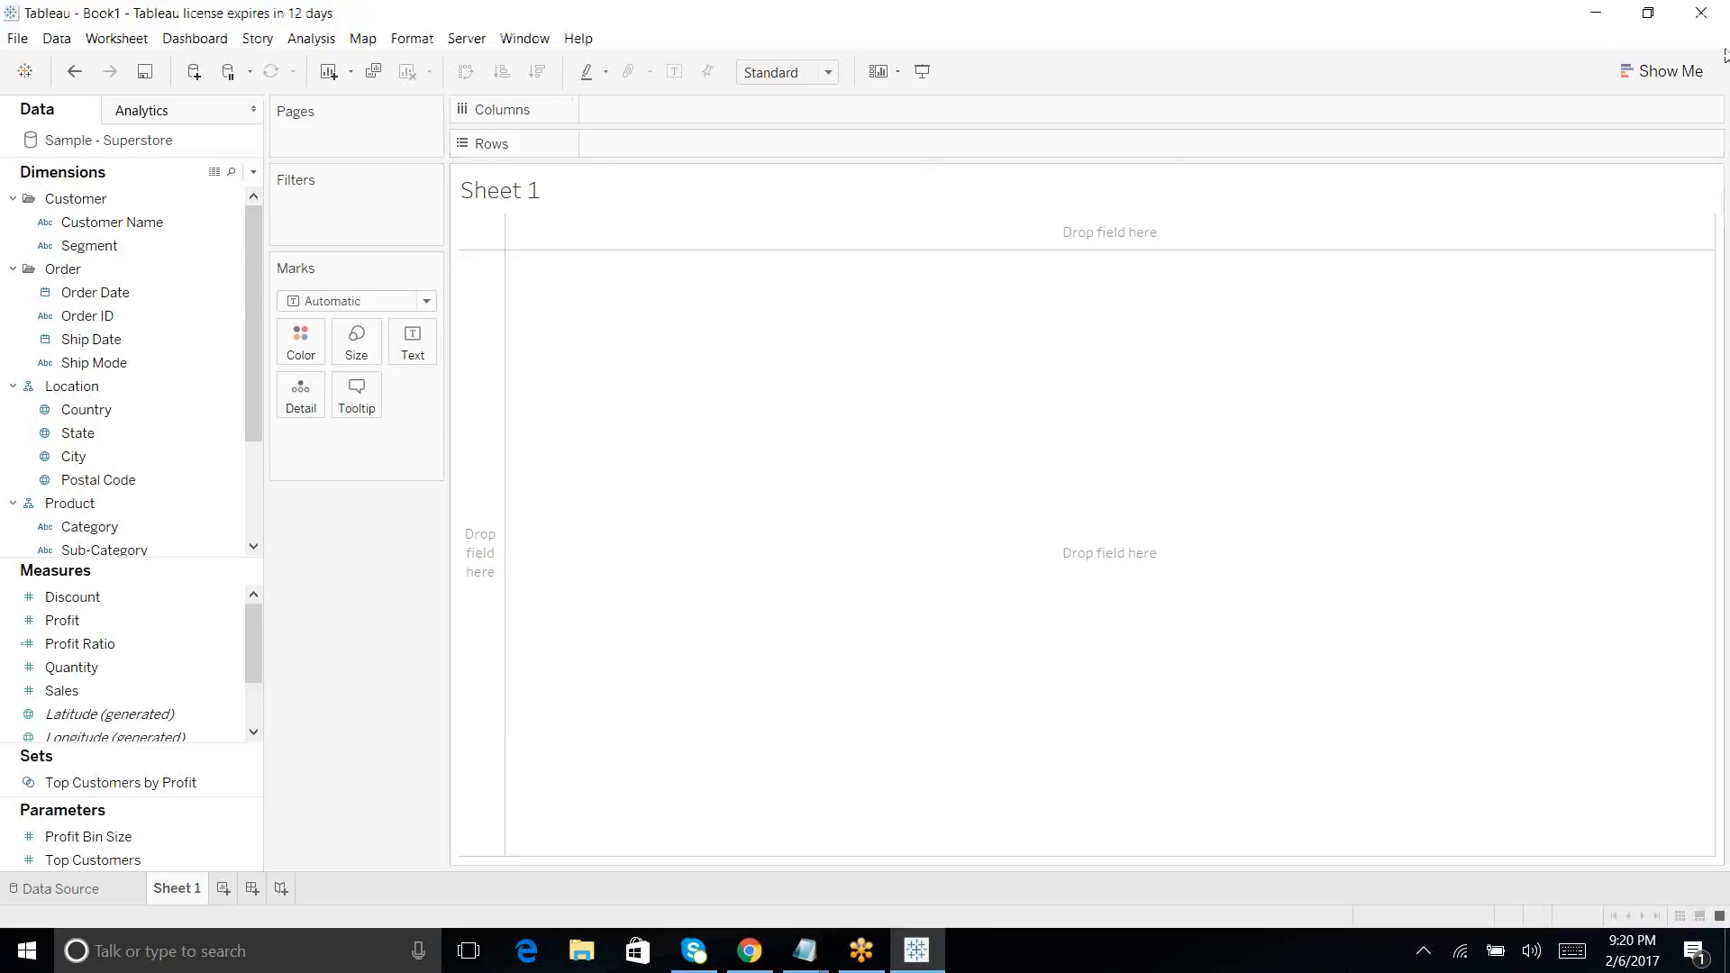
{"action": "left_click", "coordinate": [1697, 52]}
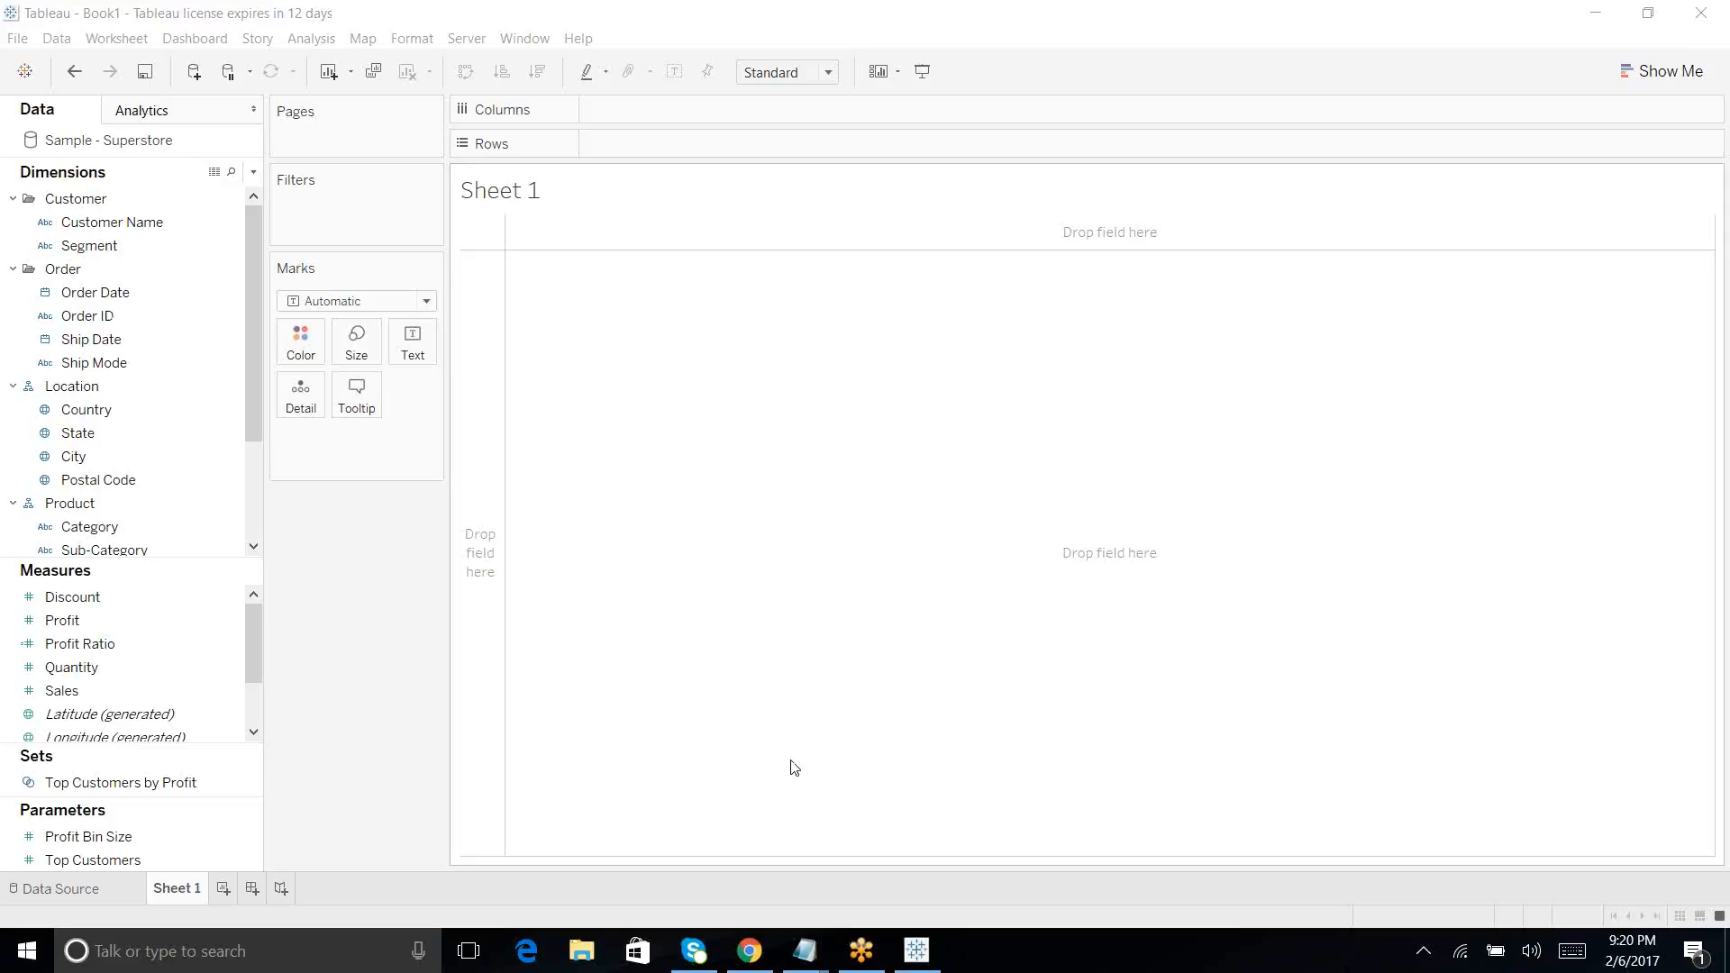
Step: Switch to the untitled Notepad notes and add "Data window" and "work Area" under the naming conventions heading, separated by blank lines
{"action": "mouse_move", "coordinate": [805, 951]}
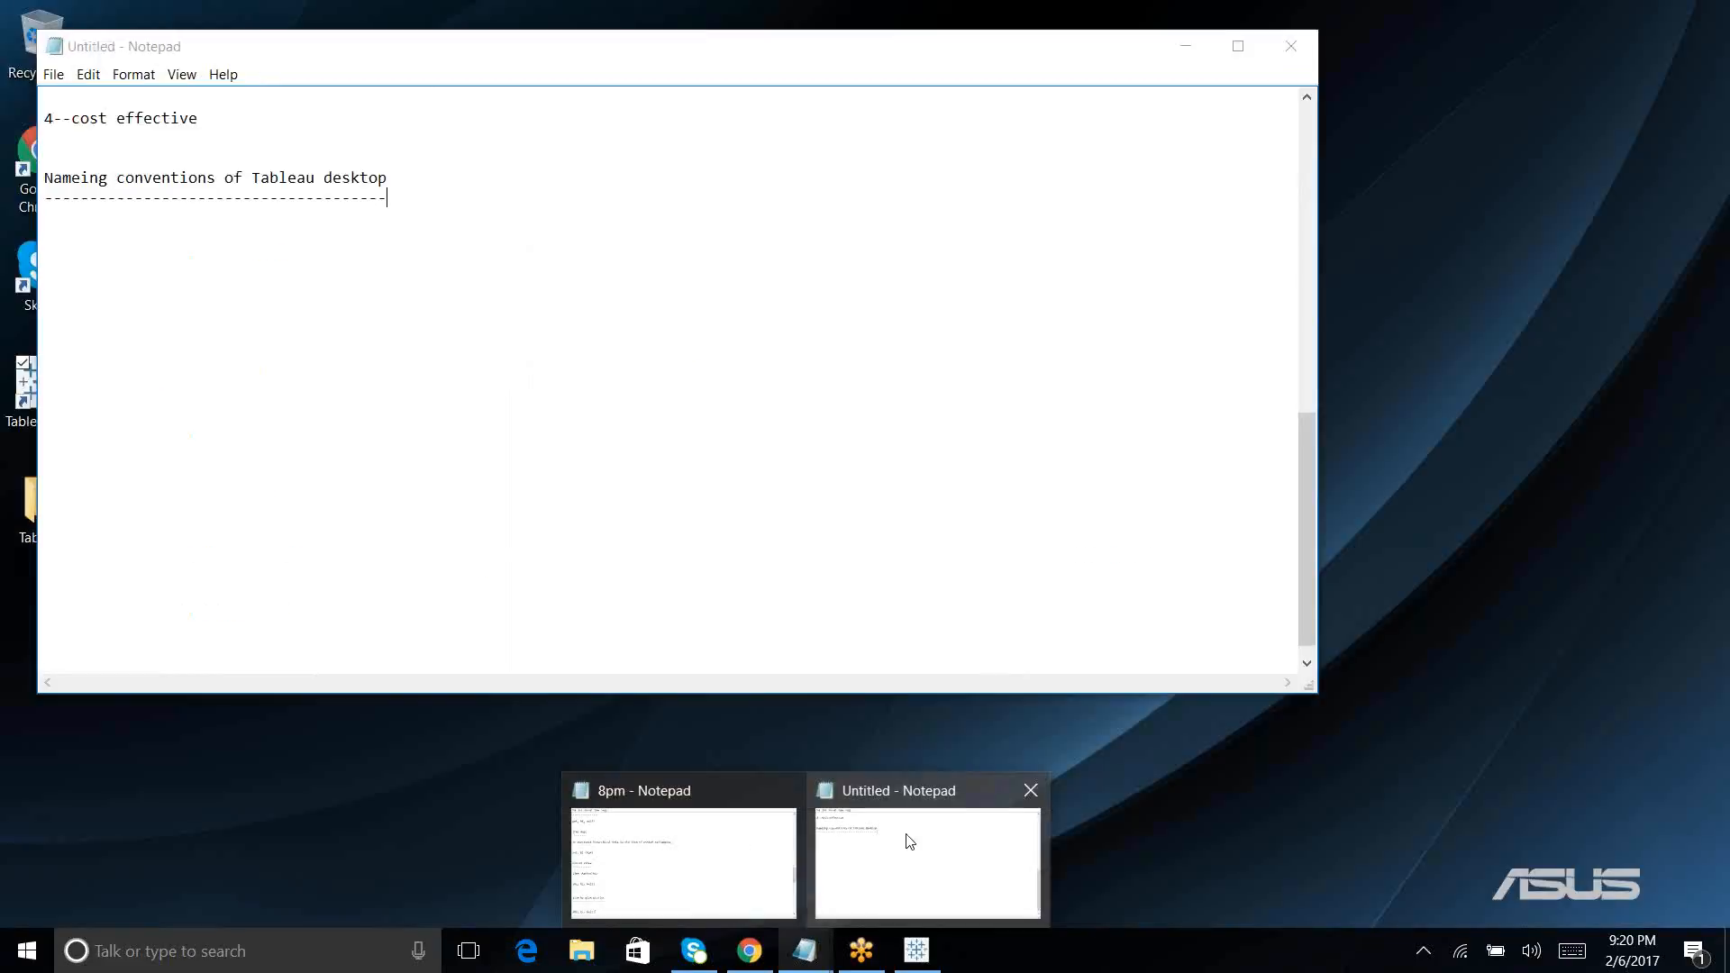
{"action": "left_click", "coordinate": [907, 834]}
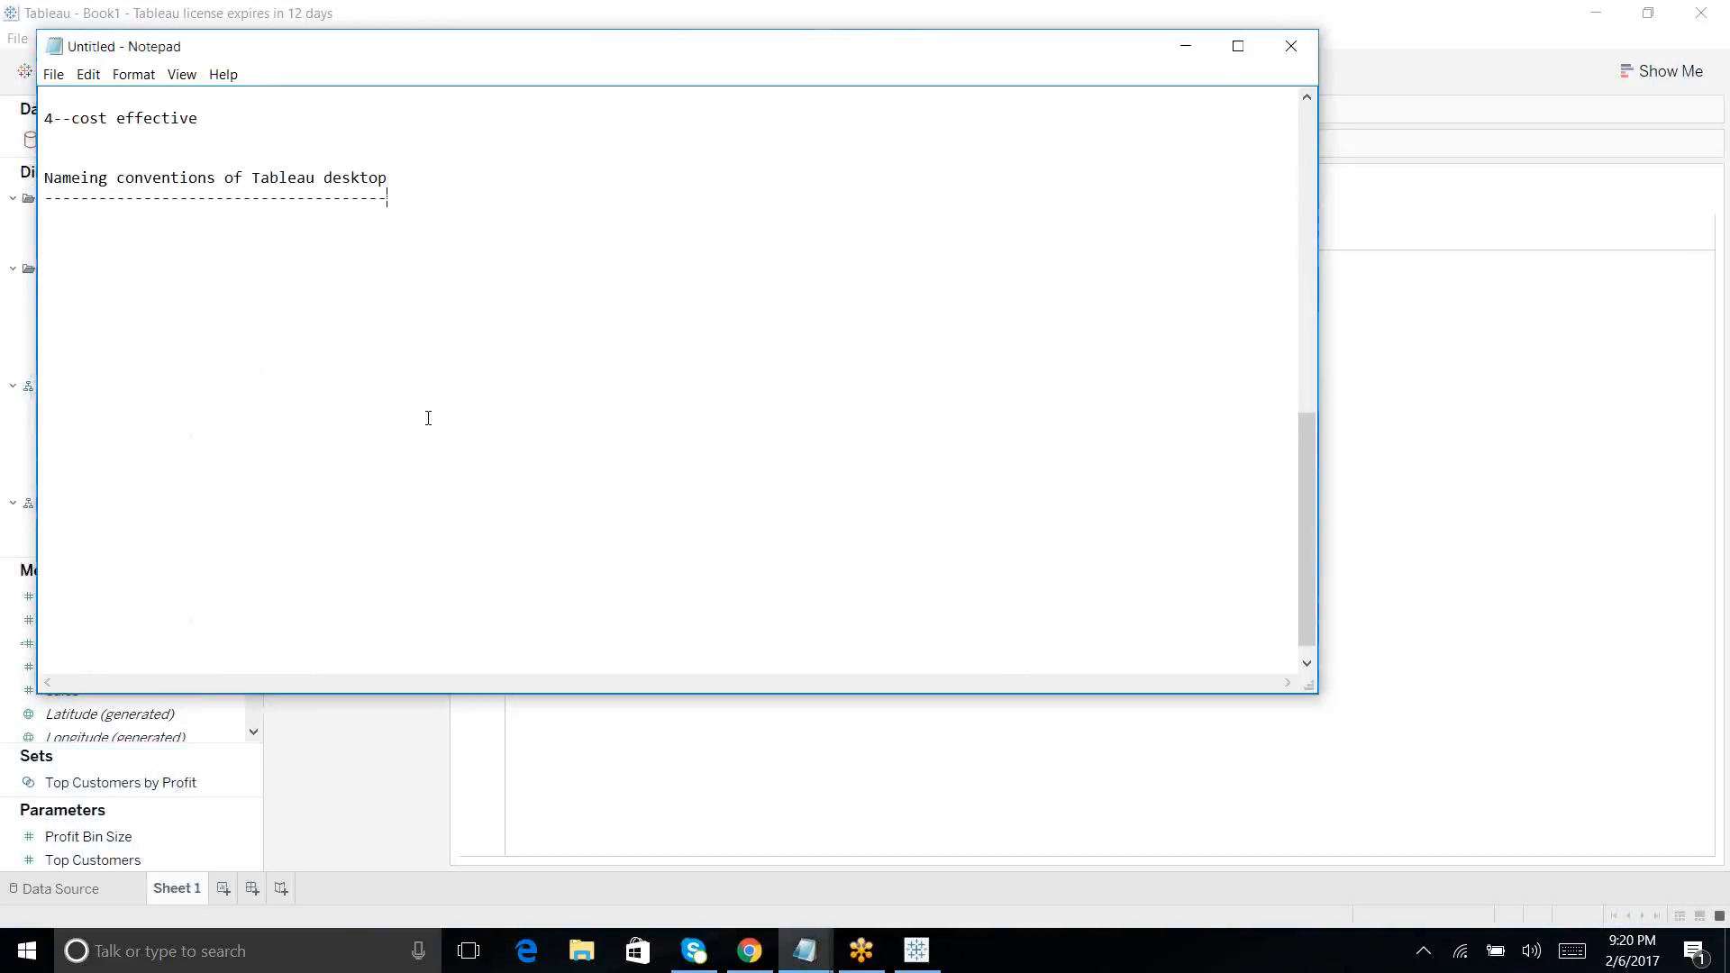
{"action": "type", "text": "Data window"}
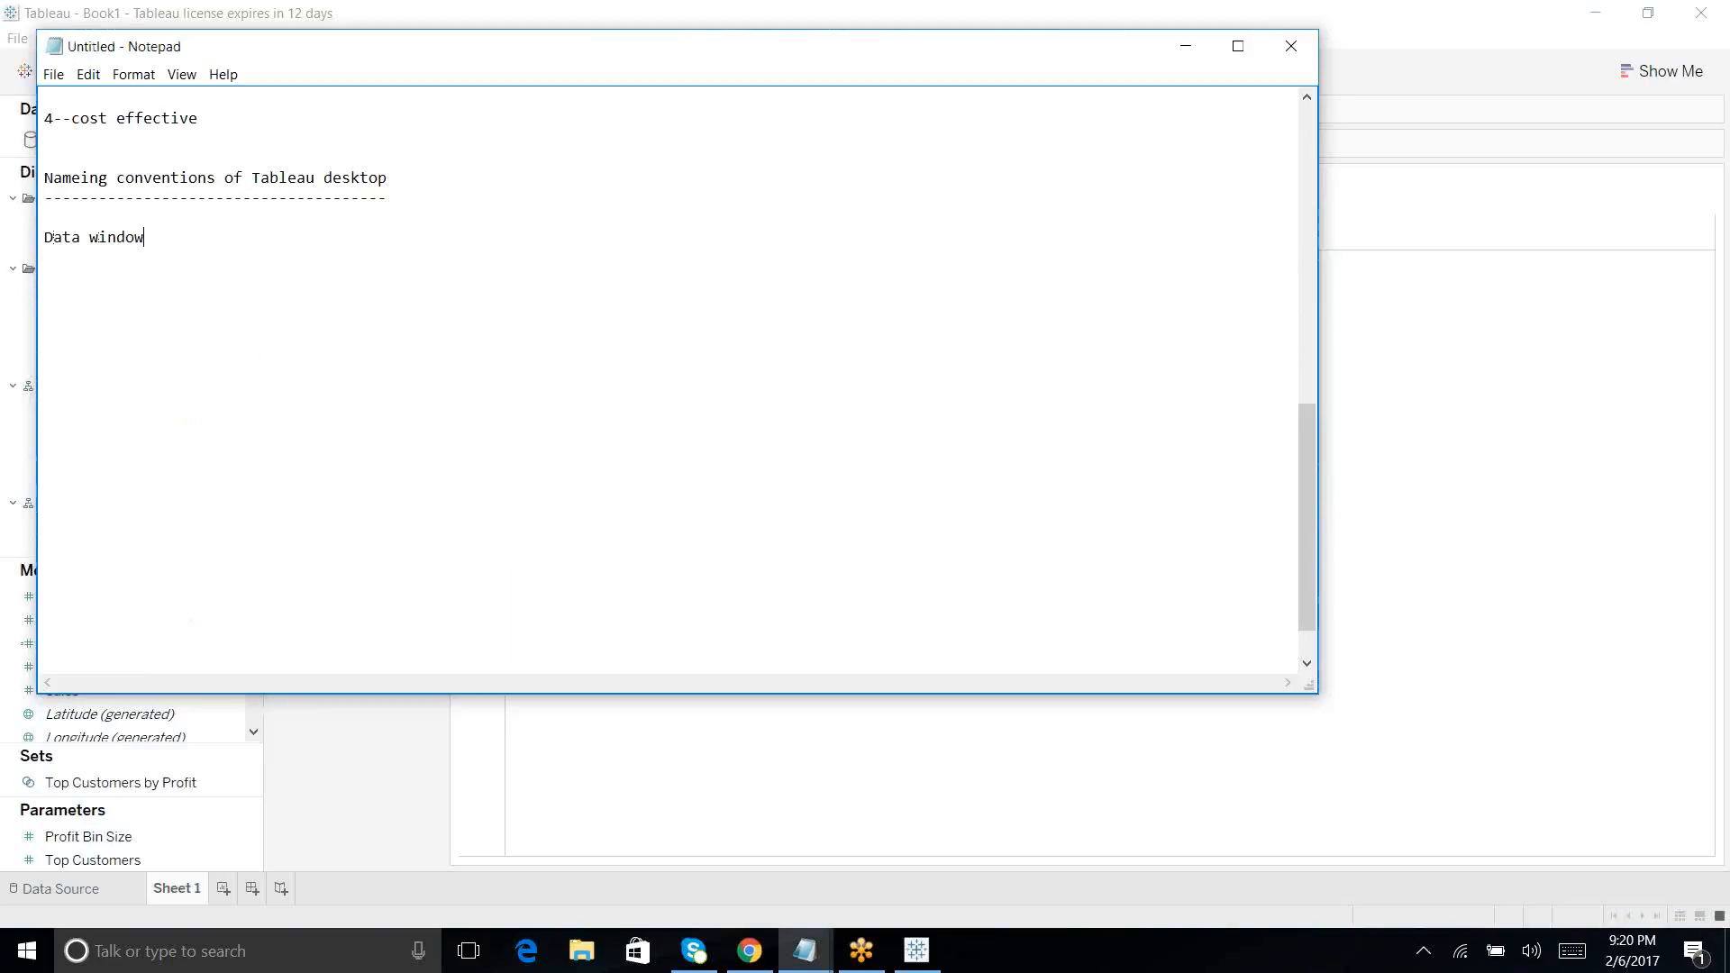
{"action": "key", "text": "Return"}
{"action": "key", "text": "Return"}
{"action": "key", "text": "Return"}
{"action": "key", "text": "Return"}
{"action": "type", "text": "work Area"}
{"action": "key", "text": "Return"}
{"action": "key", "text": "Return"}
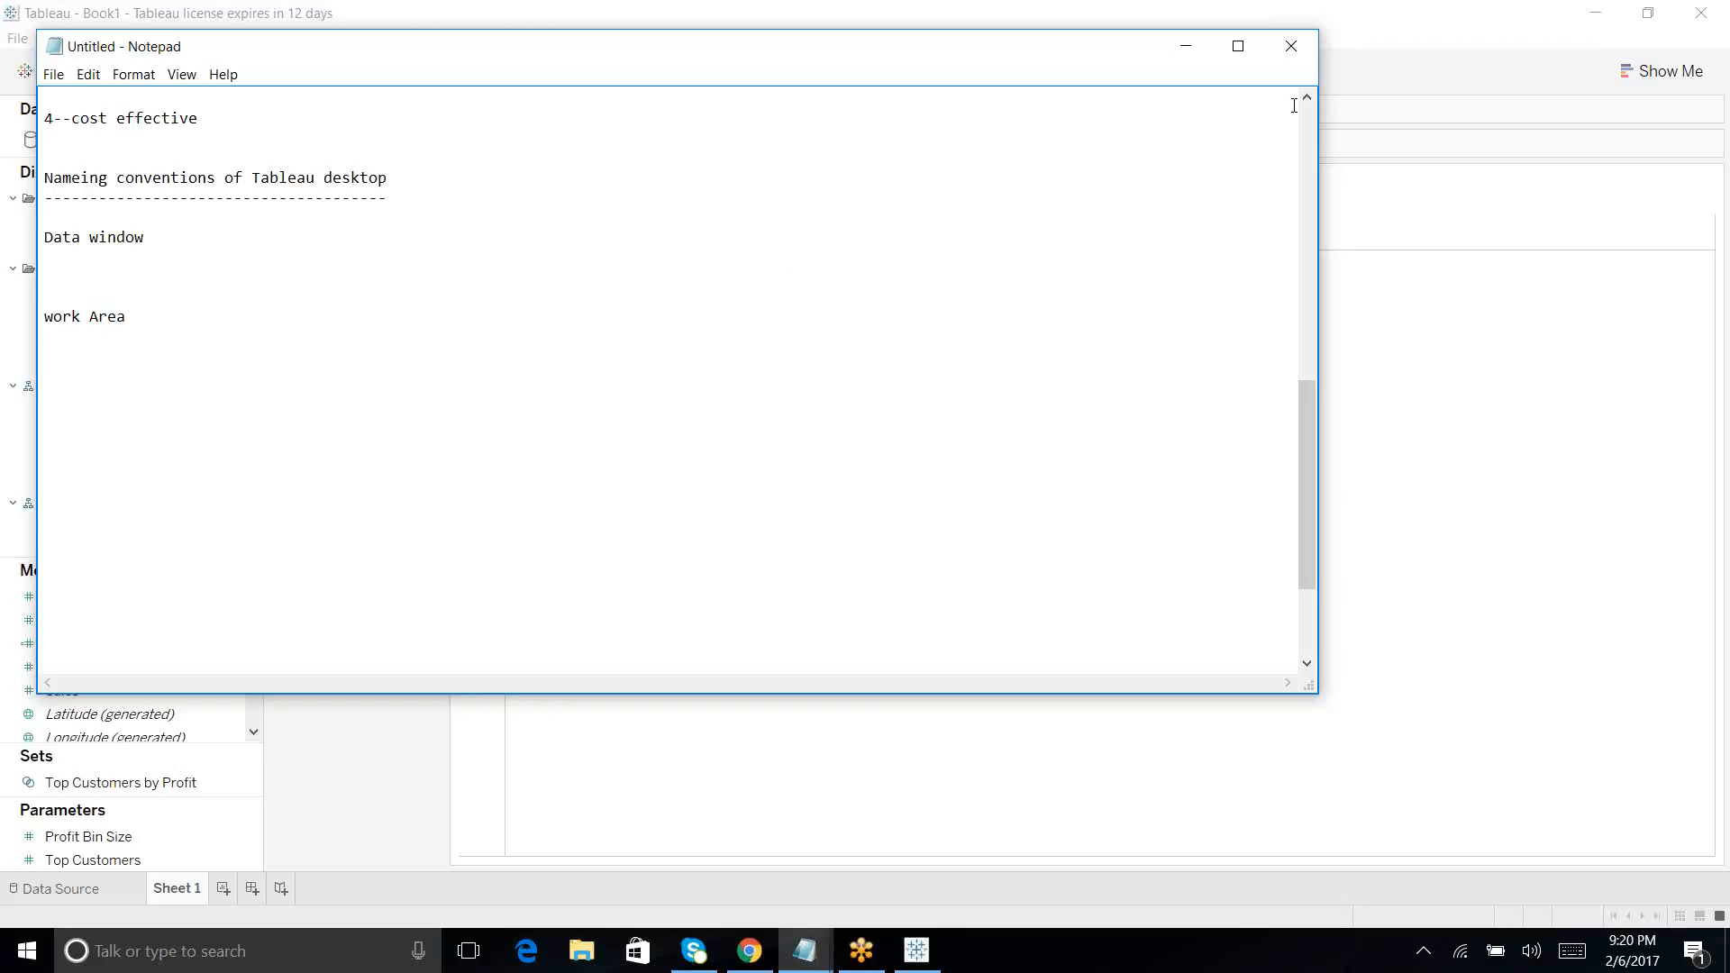
Step: Minimize the notes, open Paint and paste the screenshot of the Tableau worksheet onto the canvas
{"action": "left_click", "coordinate": [1186, 46]}
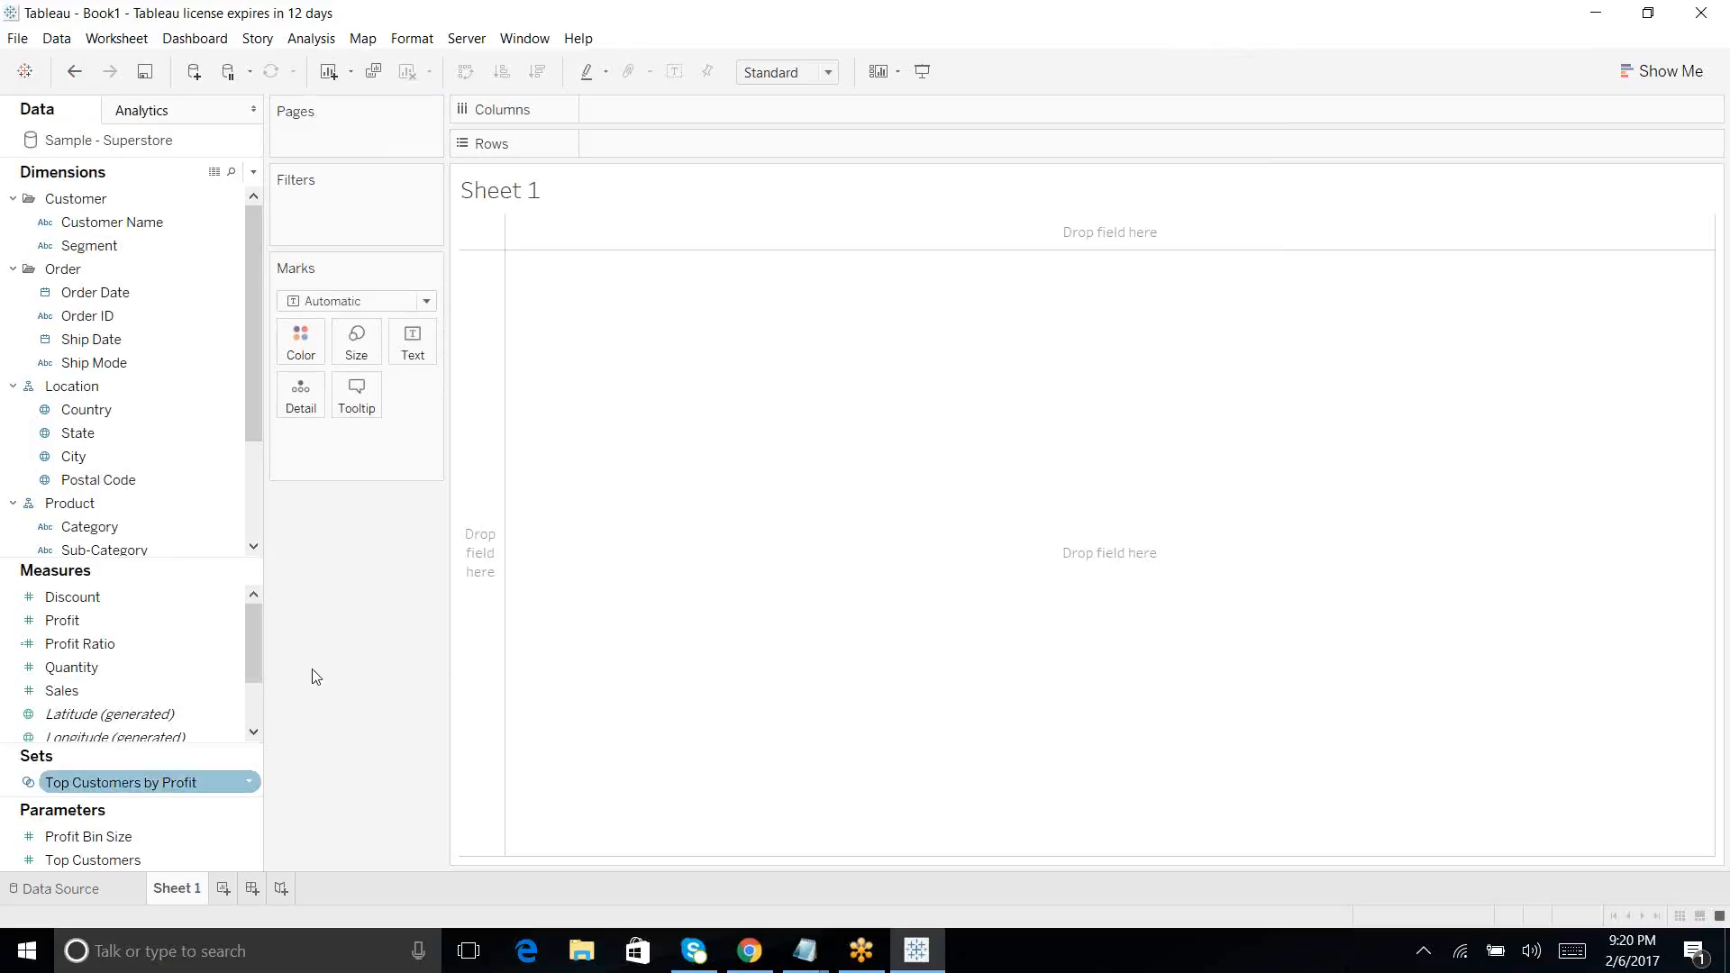
{"action": "left_click", "coordinate": [127, 953]}
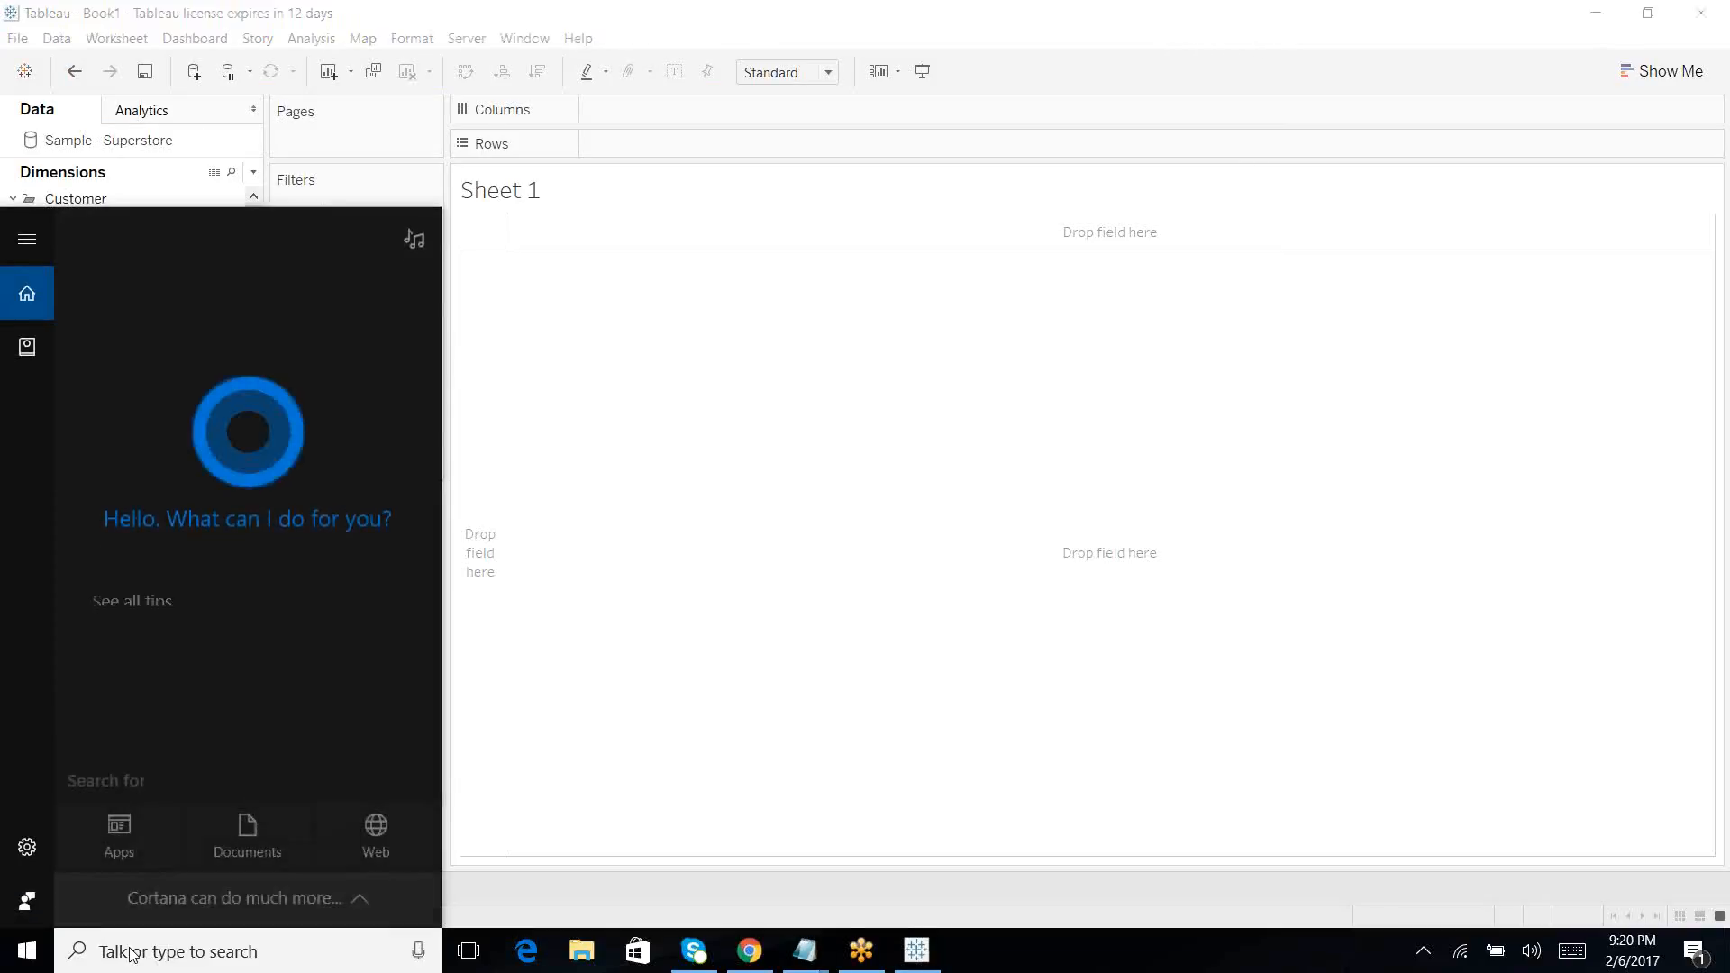
{"action": "type", "text": "paint"}
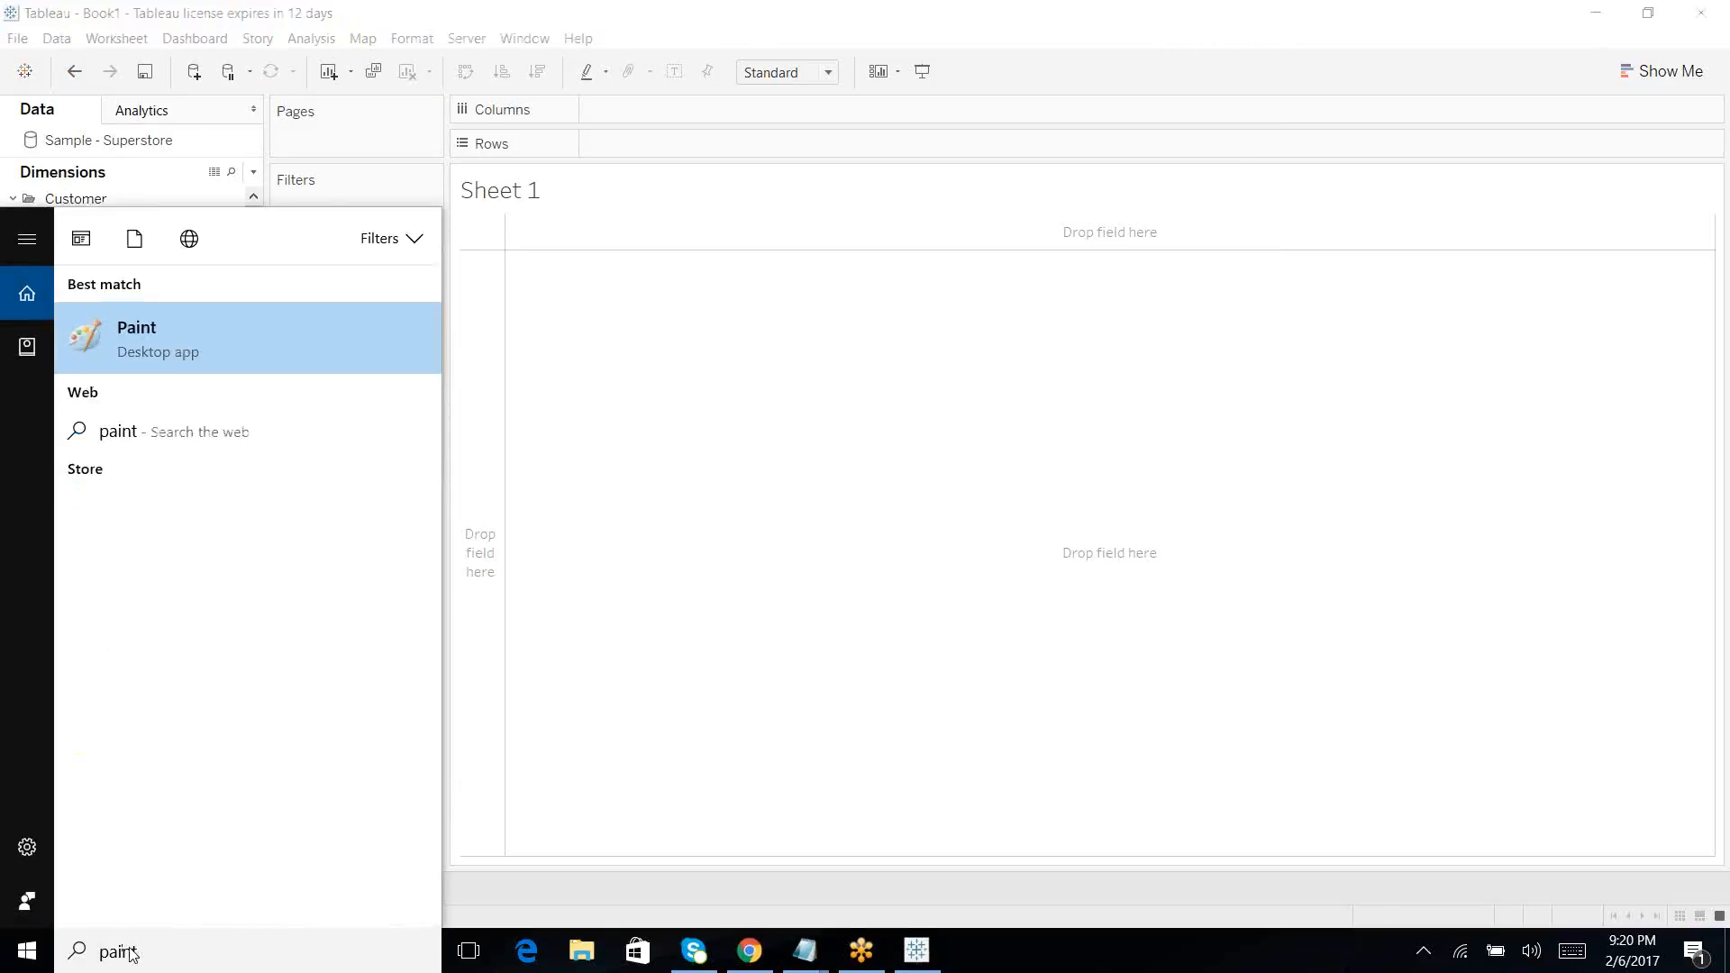
{"action": "key", "text": "Return"}
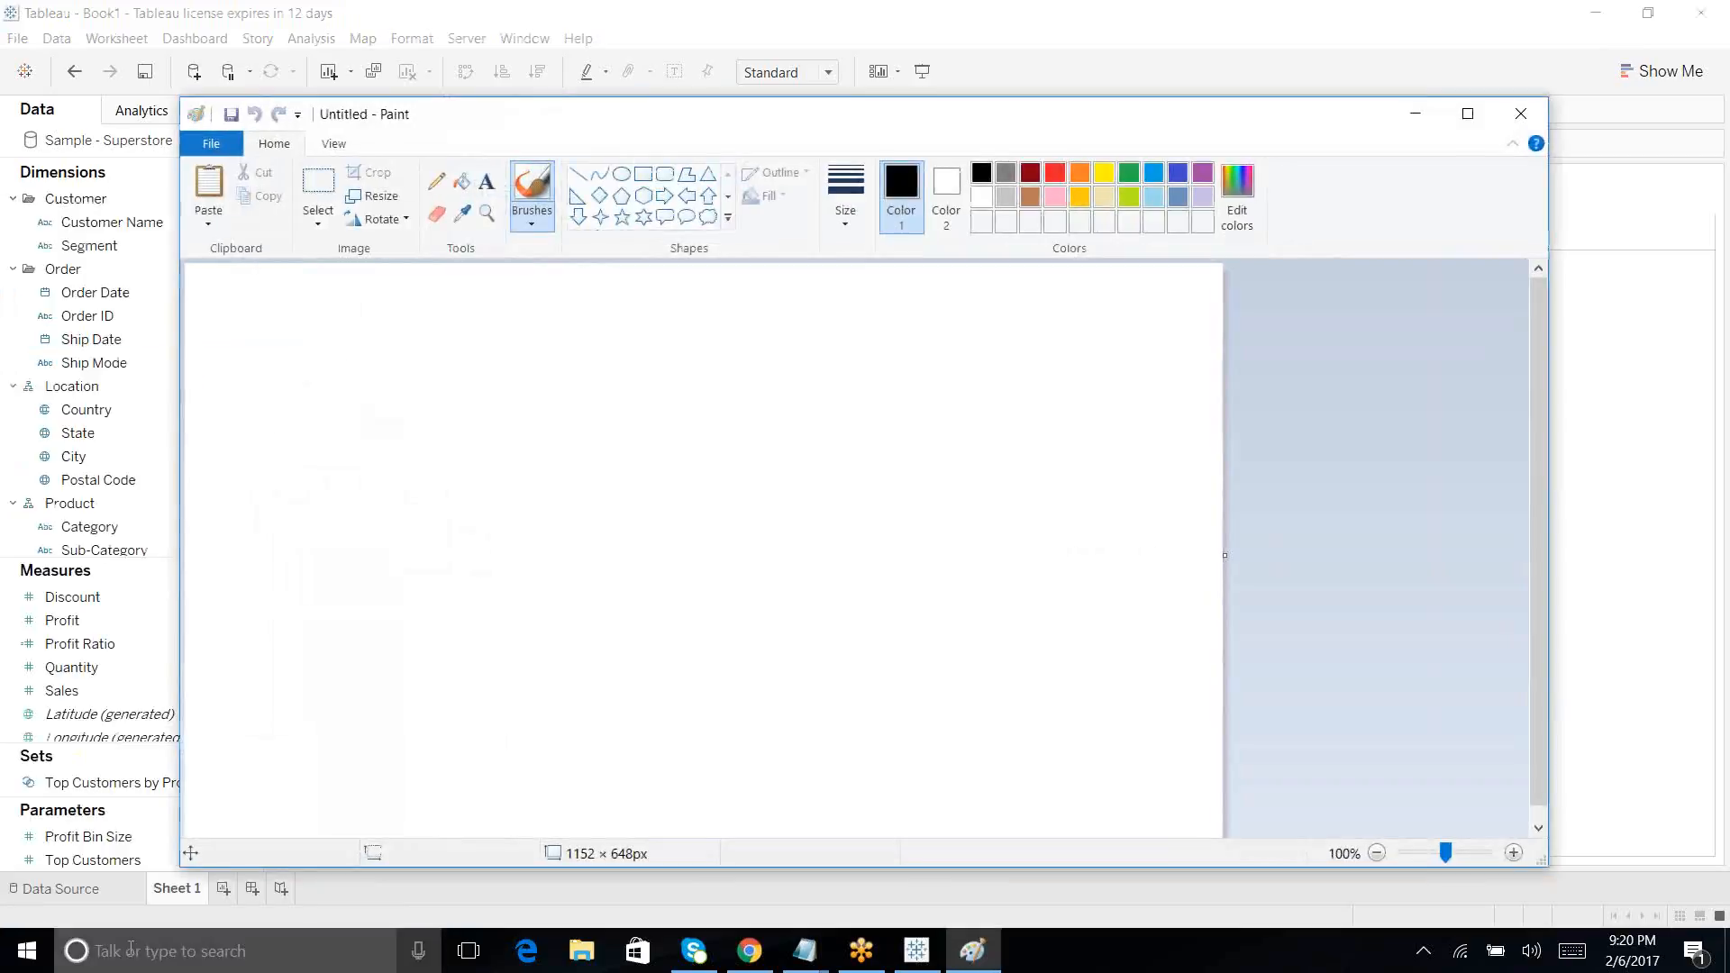
{"action": "key", "text": "ctrl+v"}
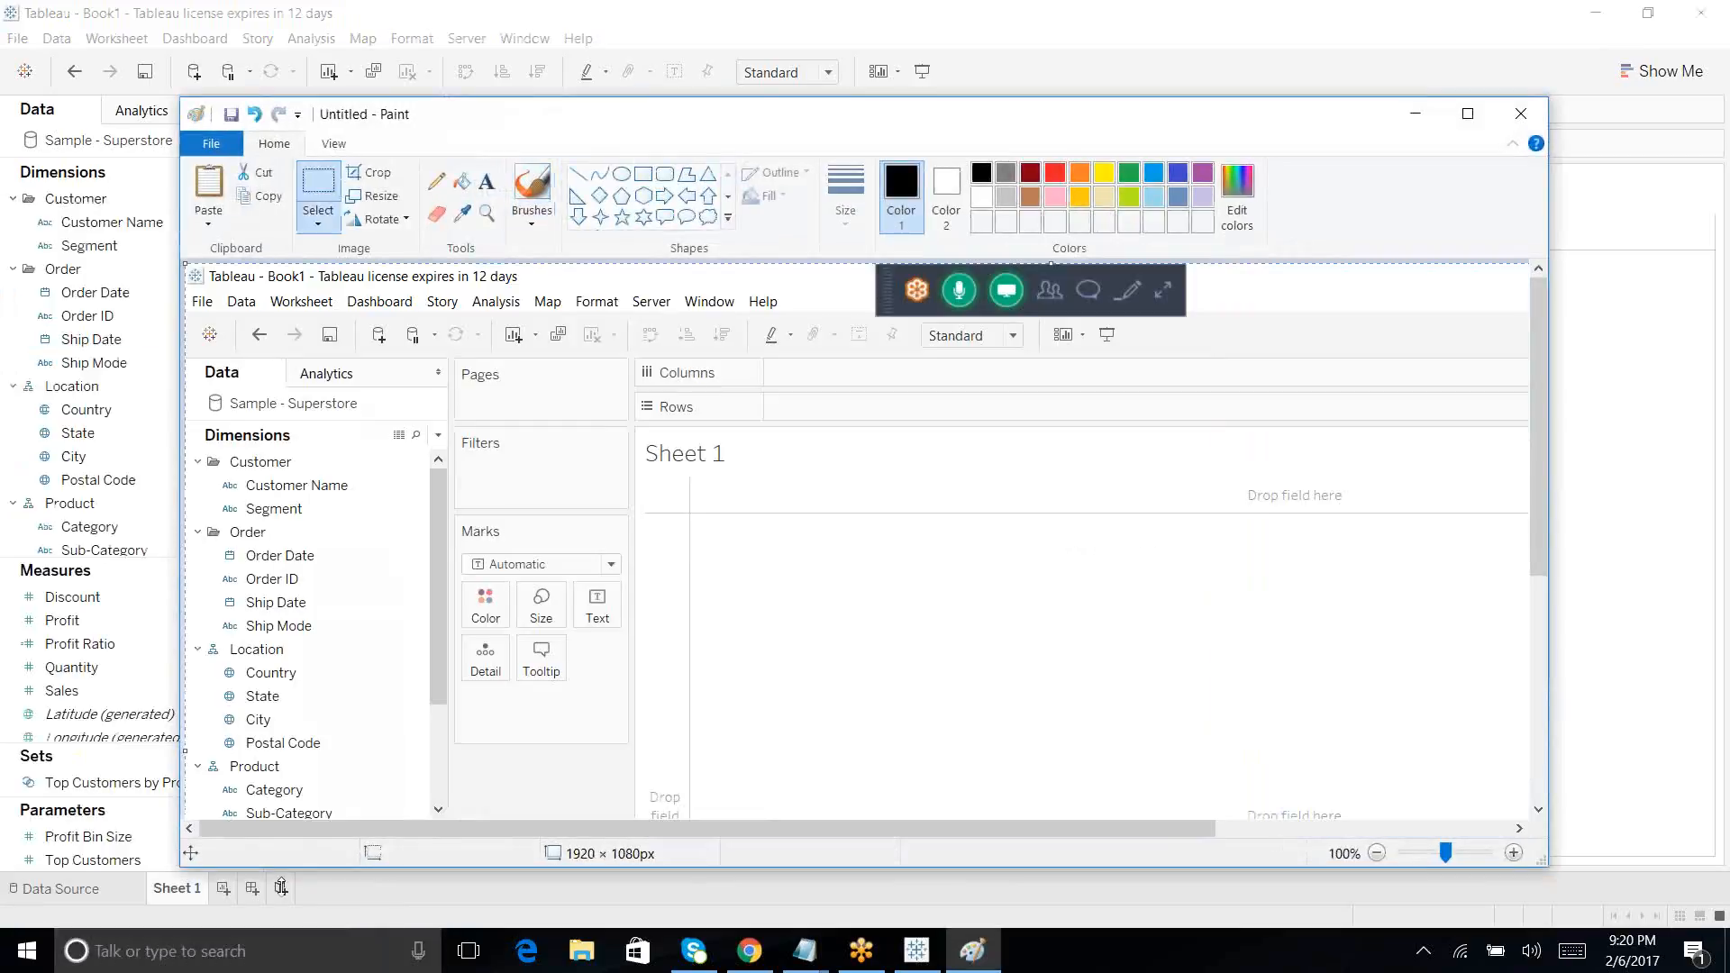
Step: Draw one black rectangle around the screenshot's Data pane and another, about 1211 × 543 px, around the work area
{"action": "right_click", "coordinate": [648, 177]}
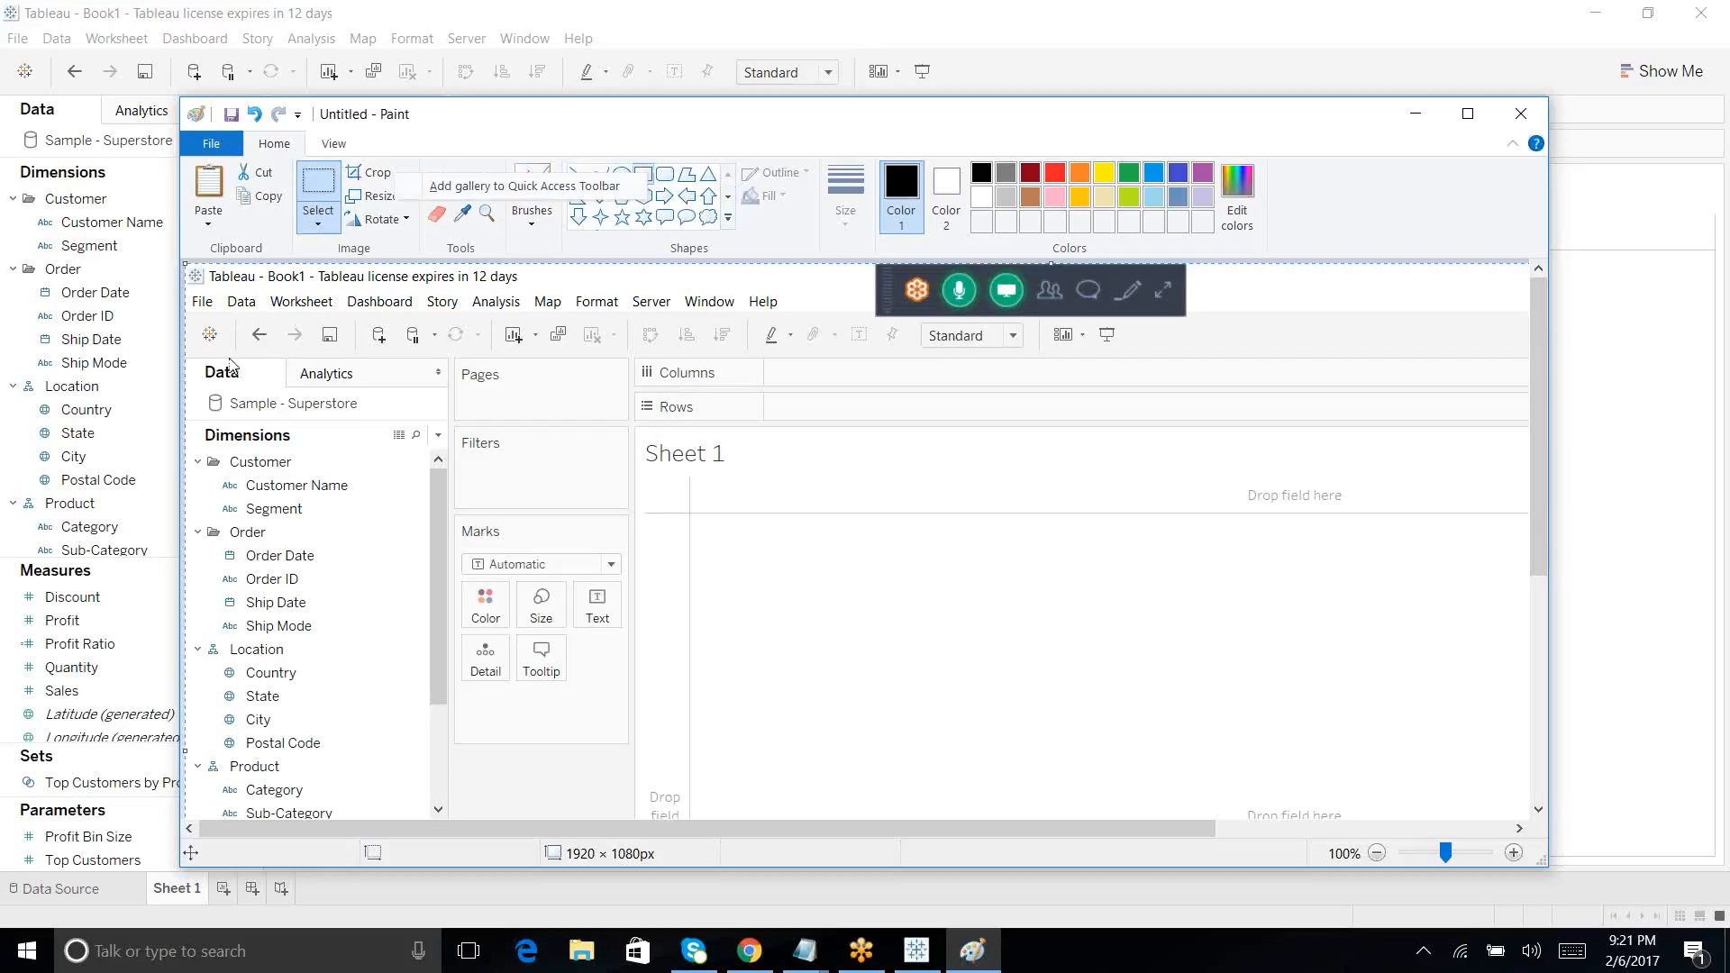
{"action": "right_click", "coordinate": [584, 254]}
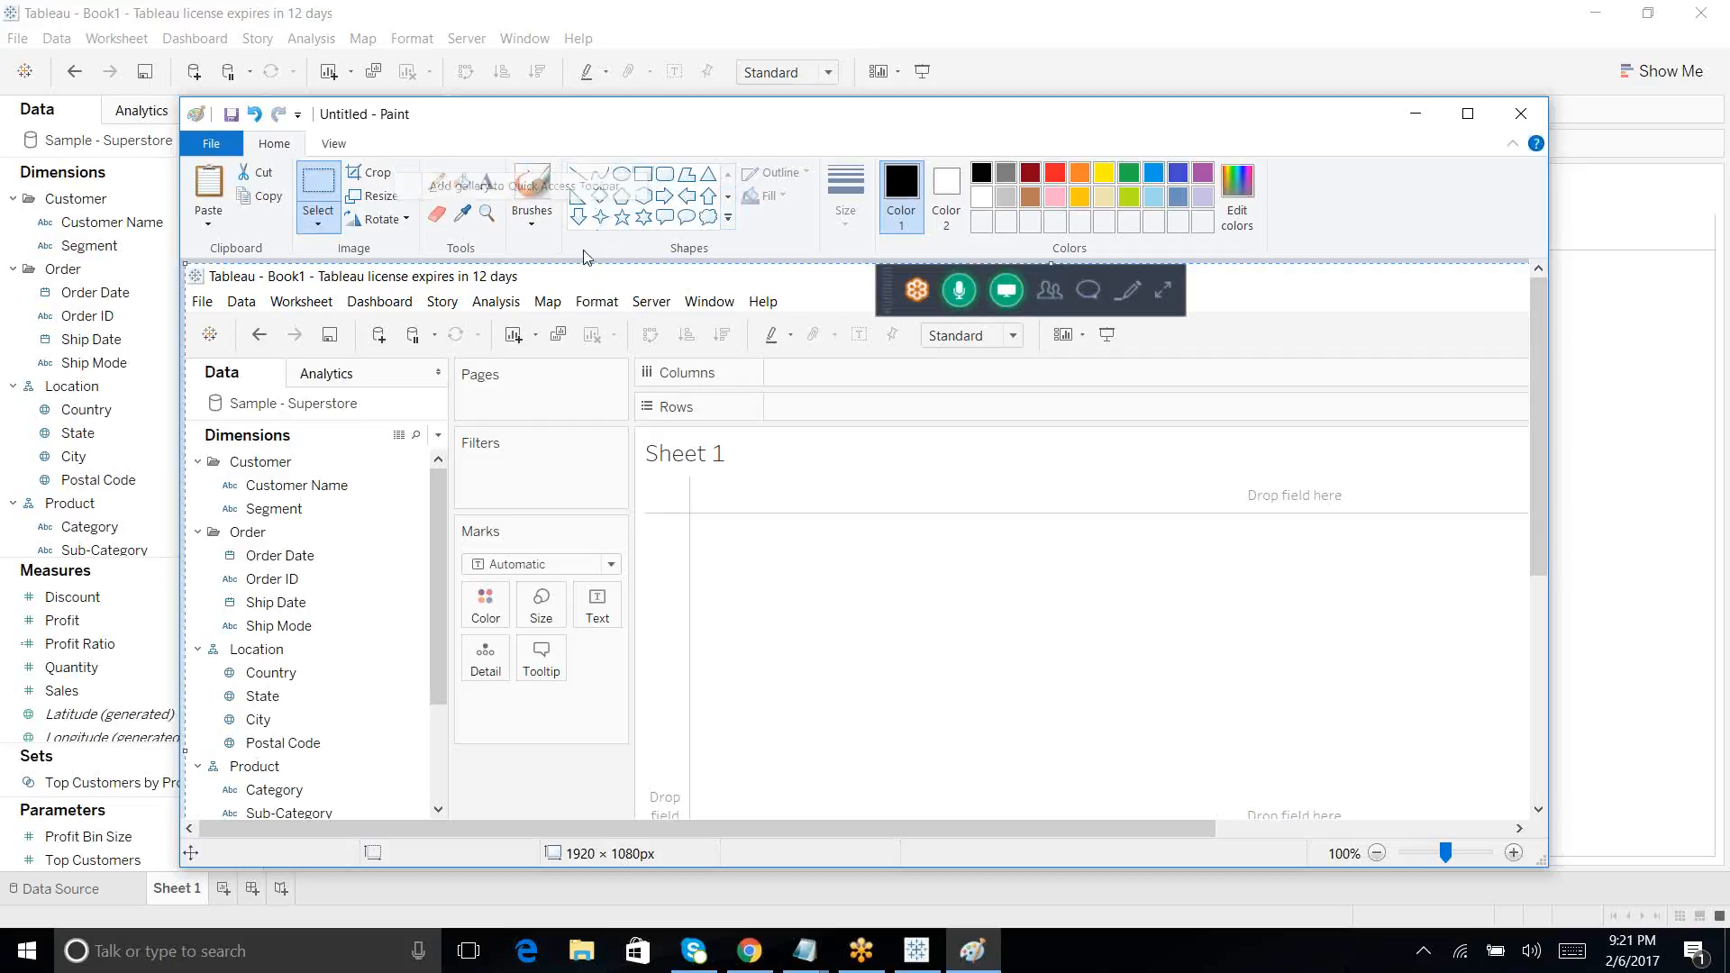
{"action": "left_click", "coordinate": [645, 176]}
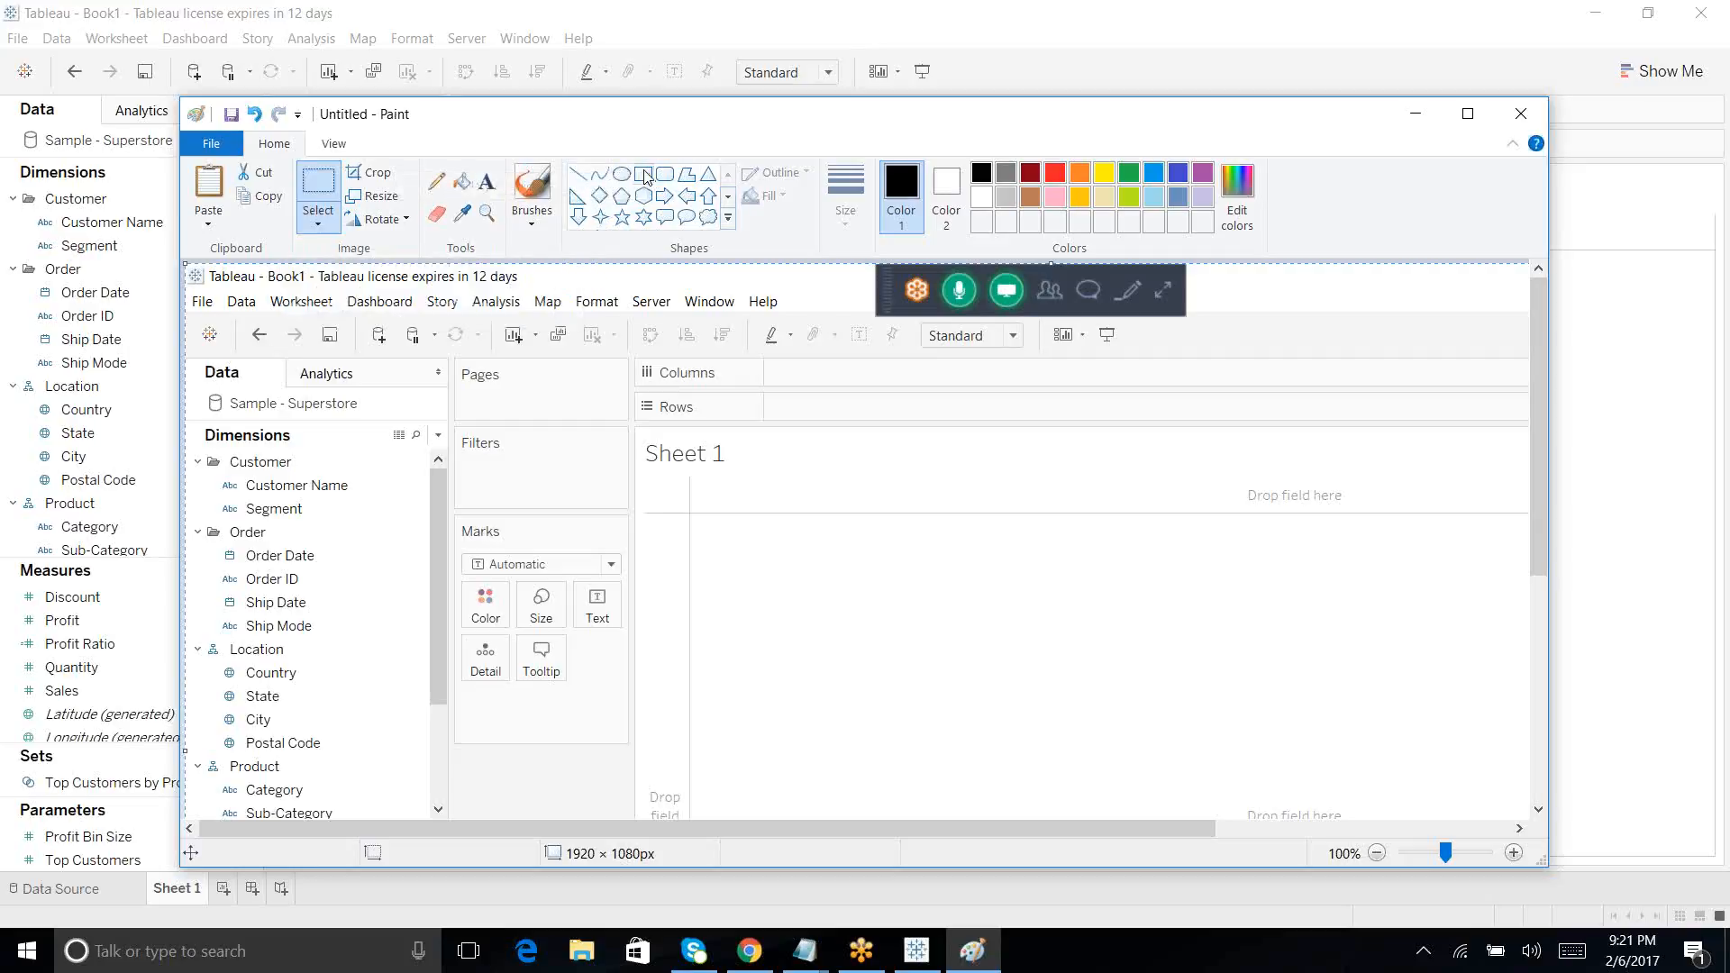
{"action": "left_click", "coordinate": [643, 175]}
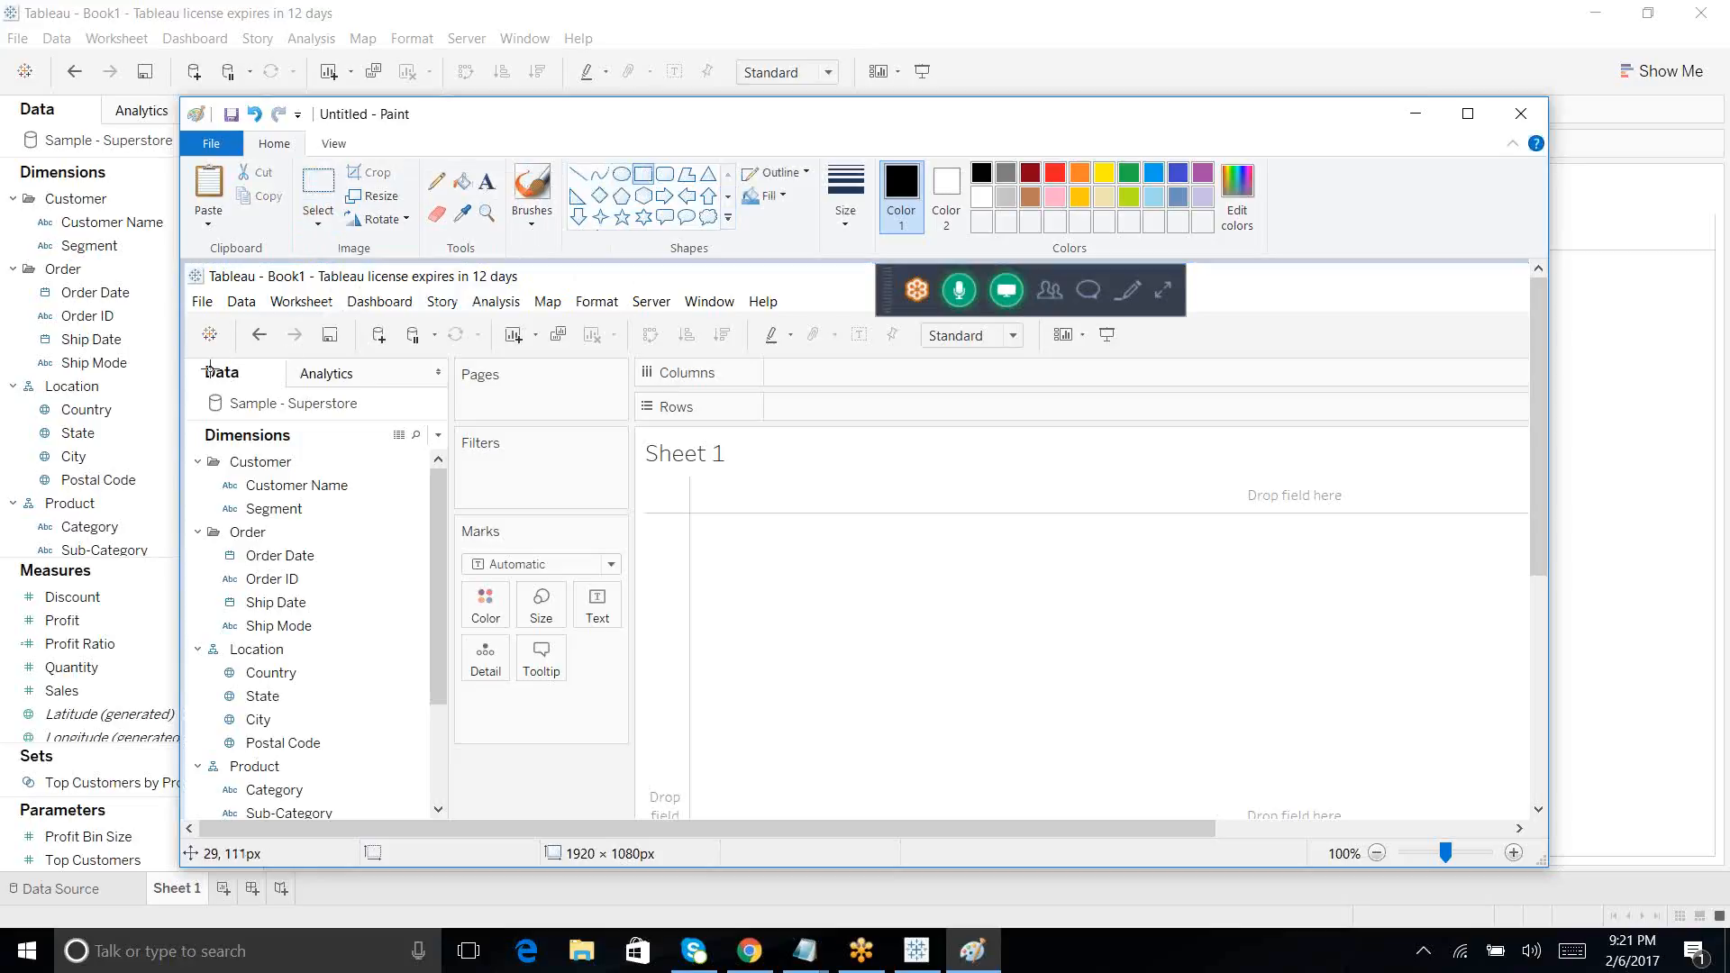
{"action": "mouse_move", "coordinate": [186, 358]}
{"action": "left_mouse_down"}
{"action": "mouse_move", "coordinate": [573, 517]}
{"action": "mouse_move", "coordinate": [504, 762]}
{"action": "mouse_move", "coordinate": [435, 864]}
{"action": "mouse_move", "coordinate": [458, 851]}
{"action": "mouse_move", "coordinate": [445, 934]}
{"action": "left_mouse_up"}
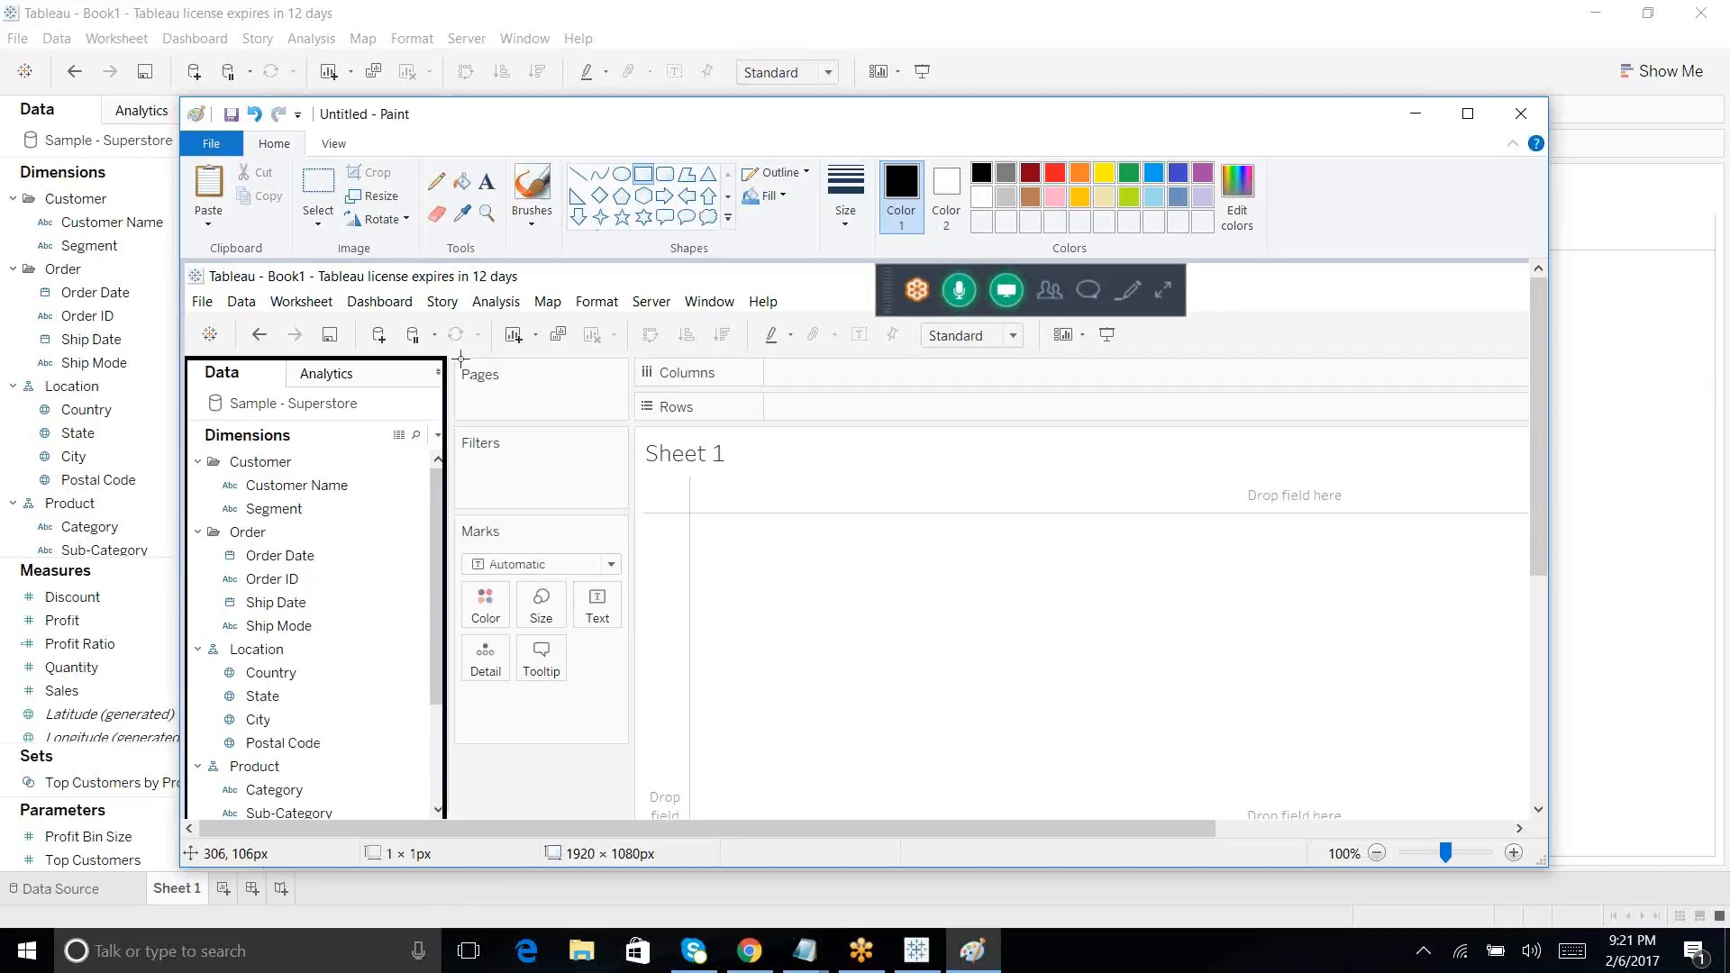
{"action": "mouse_move", "coordinate": [460, 359]}
{"action": "left_mouse_down"}
{"action": "mouse_move", "coordinate": [642, 517]}
{"action": "mouse_move", "coordinate": [1294, 783]}
{"action": "mouse_move", "coordinate": [1390, 858]}
{"action": "mouse_move", "coordinate": [1551, 846]}
{"action": "left_mouse_up"}
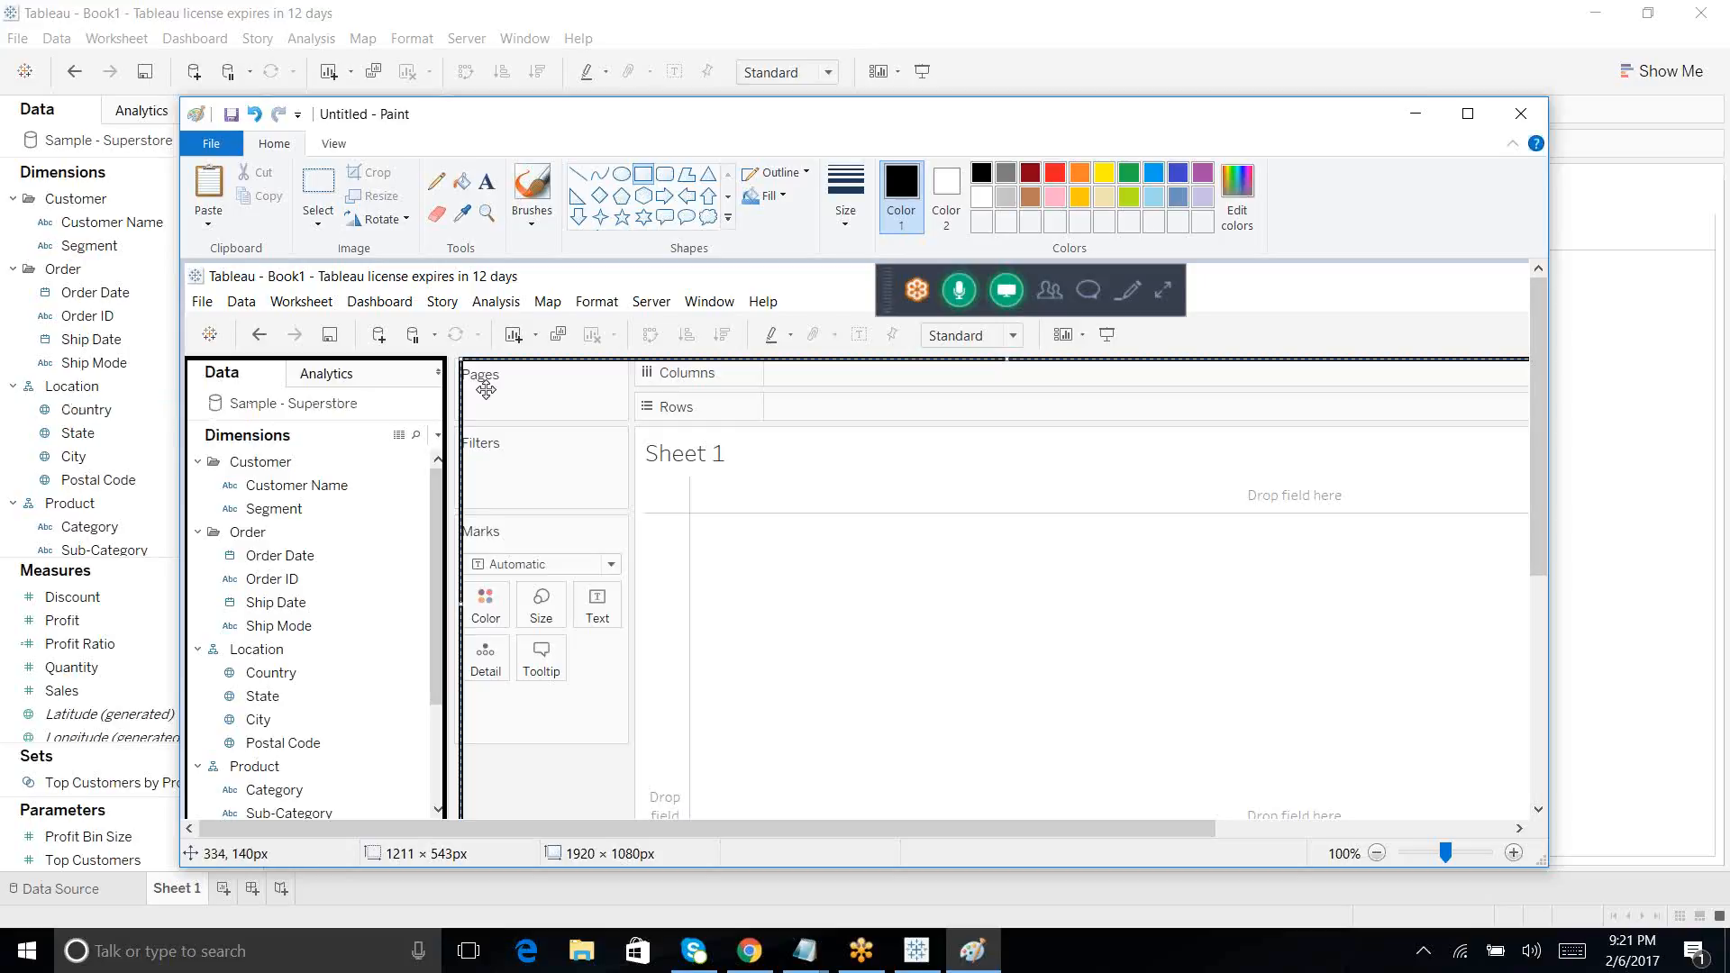
Step: Return to Tableau and resize the Data pane sections, giving Measures, Sets and Parameters higher starting positions
{"action": "left_click", "coordinate": [1414, 114]}
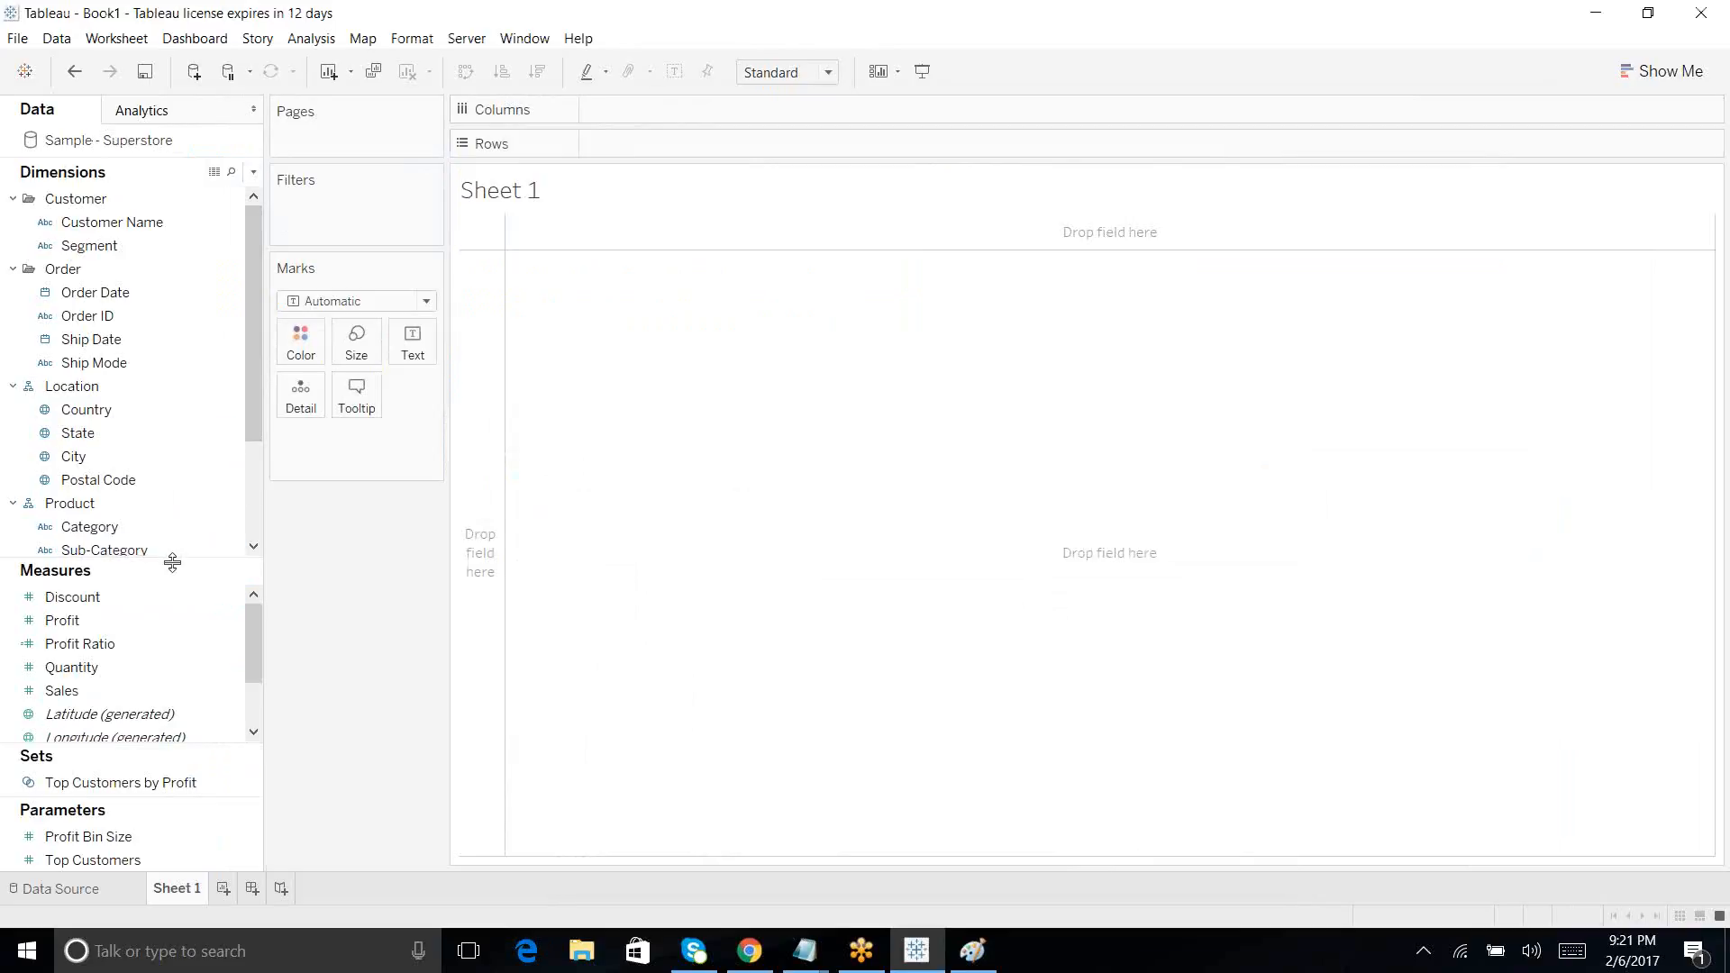
{"action": "left_click_drag", "start_coordinate": [172, 564], "coordinate": [170, 475]}
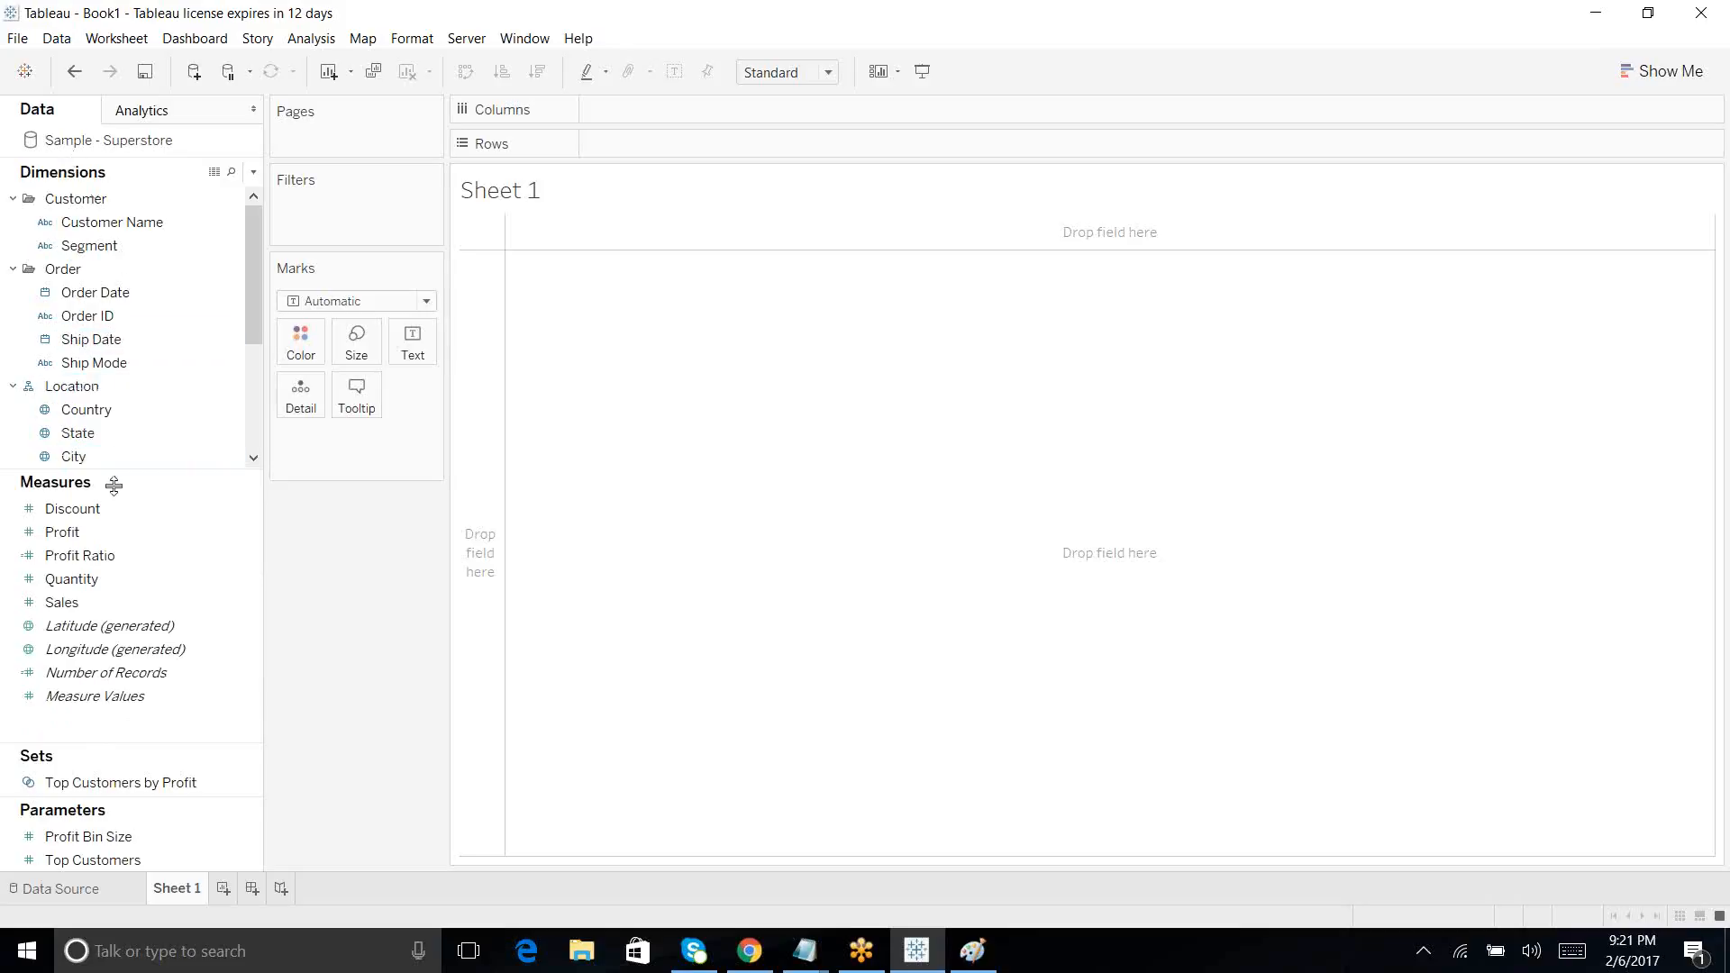
{"action": "left_click_drag", "start_coordinate": [120, 755], "coordinate": [110, 630]}
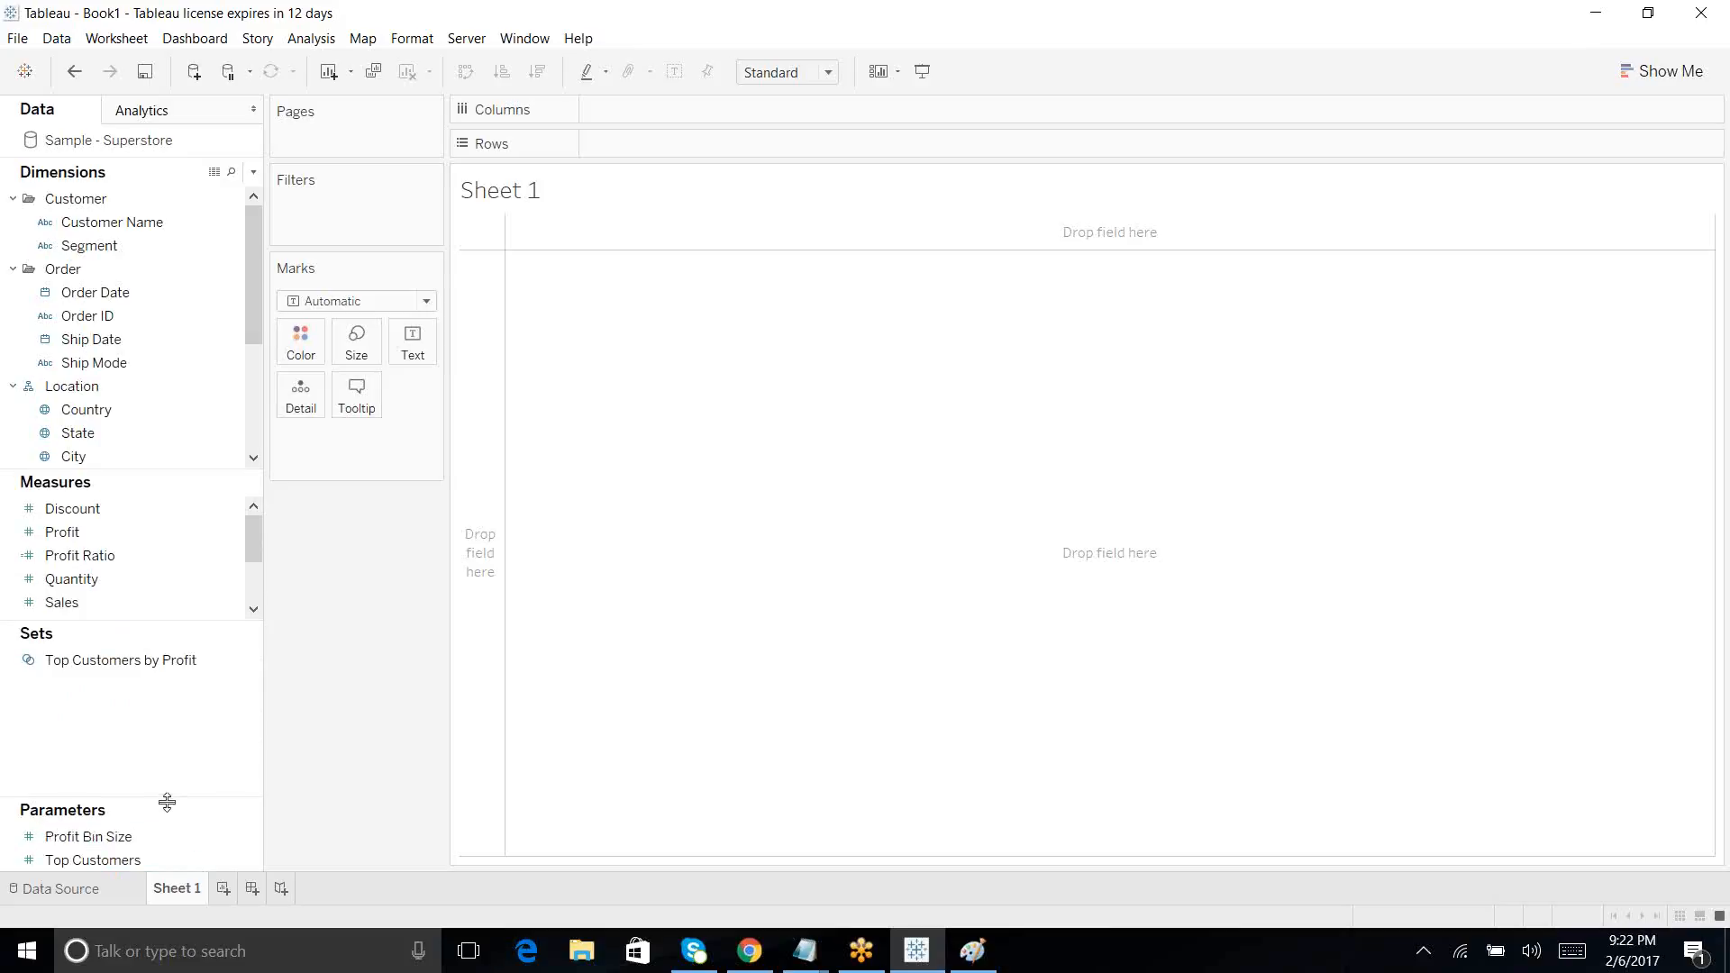
{"action": "left_click_drag", "start_coordinate": [167, 801], "coordinate": [166, 756]}
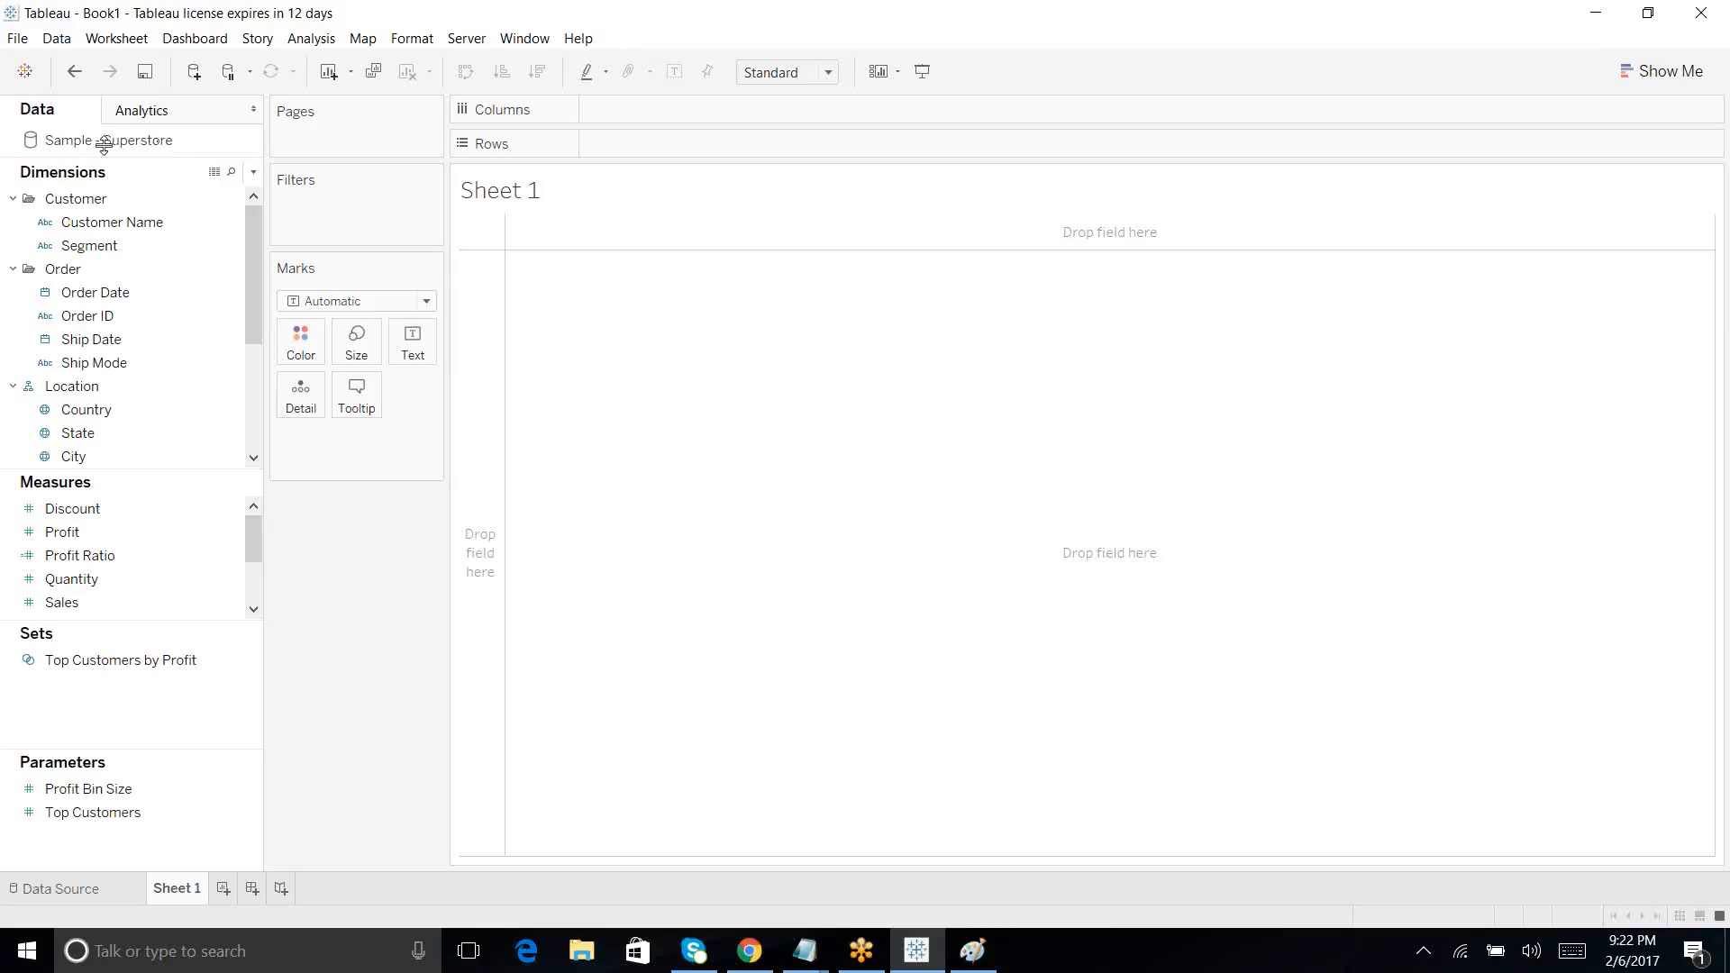
Step: Switch to the untitled Notepad notes and add "Data source is refered as data set" between "Data window" and "work Area", followed by blank lines
{"action": "left_click", "coordinate": [808, 959]}
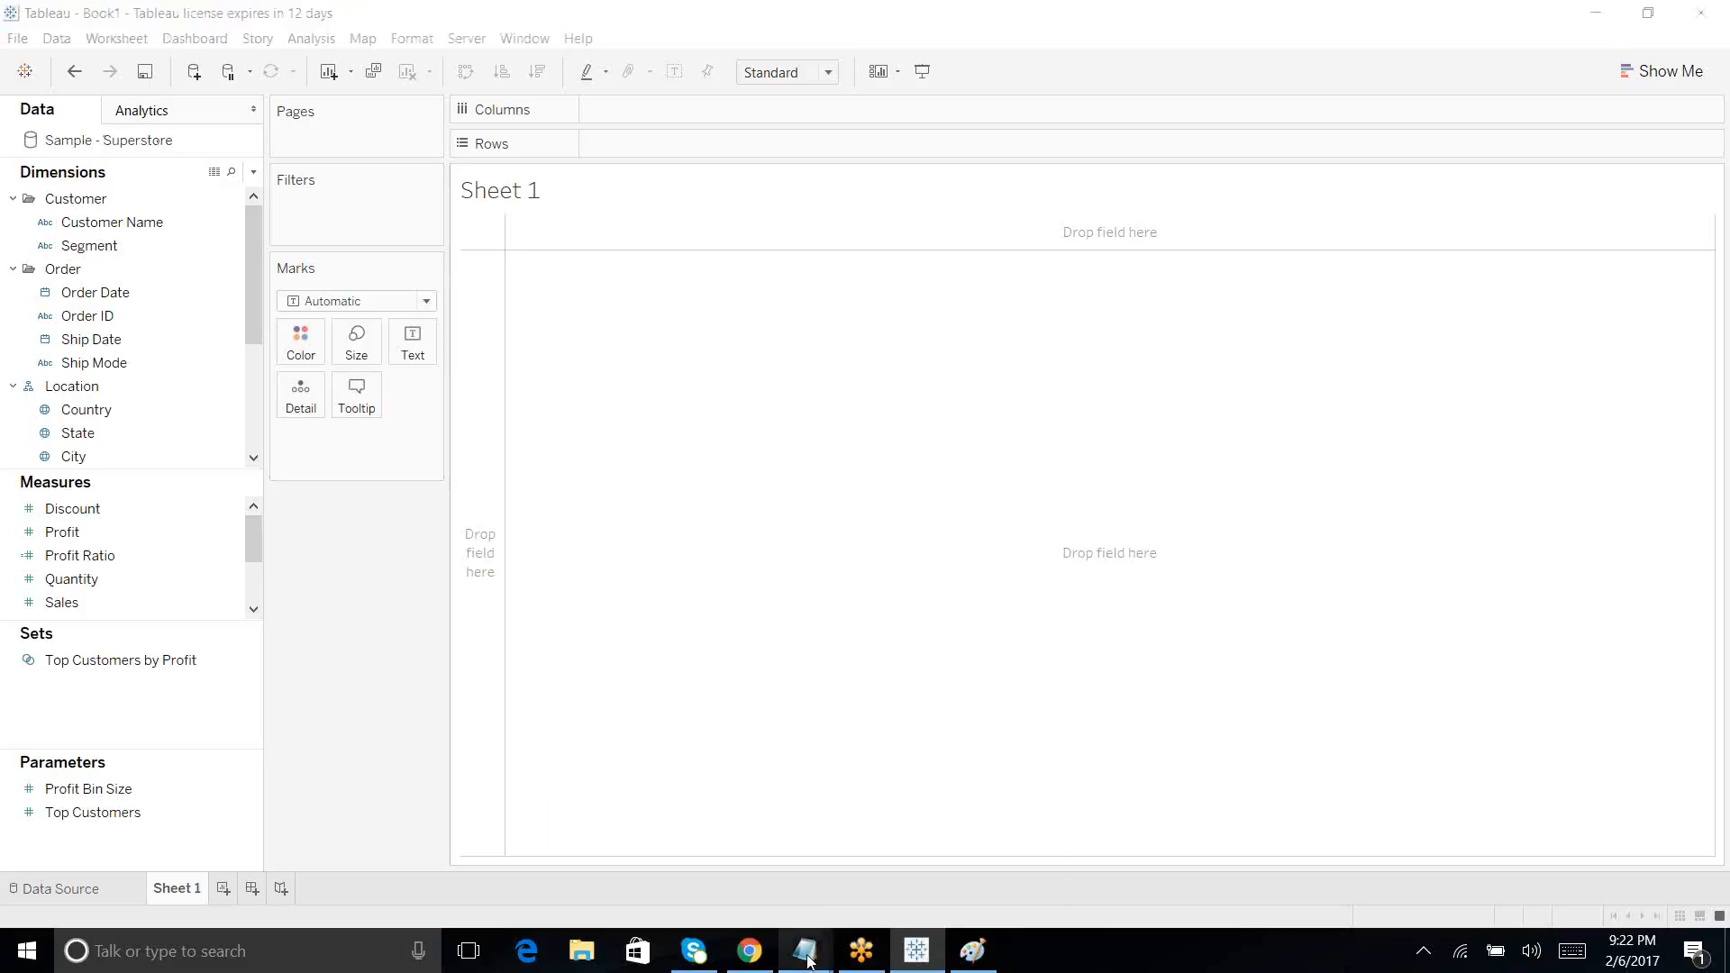
{"action": "left_click", "coordinate": [913, 843]}
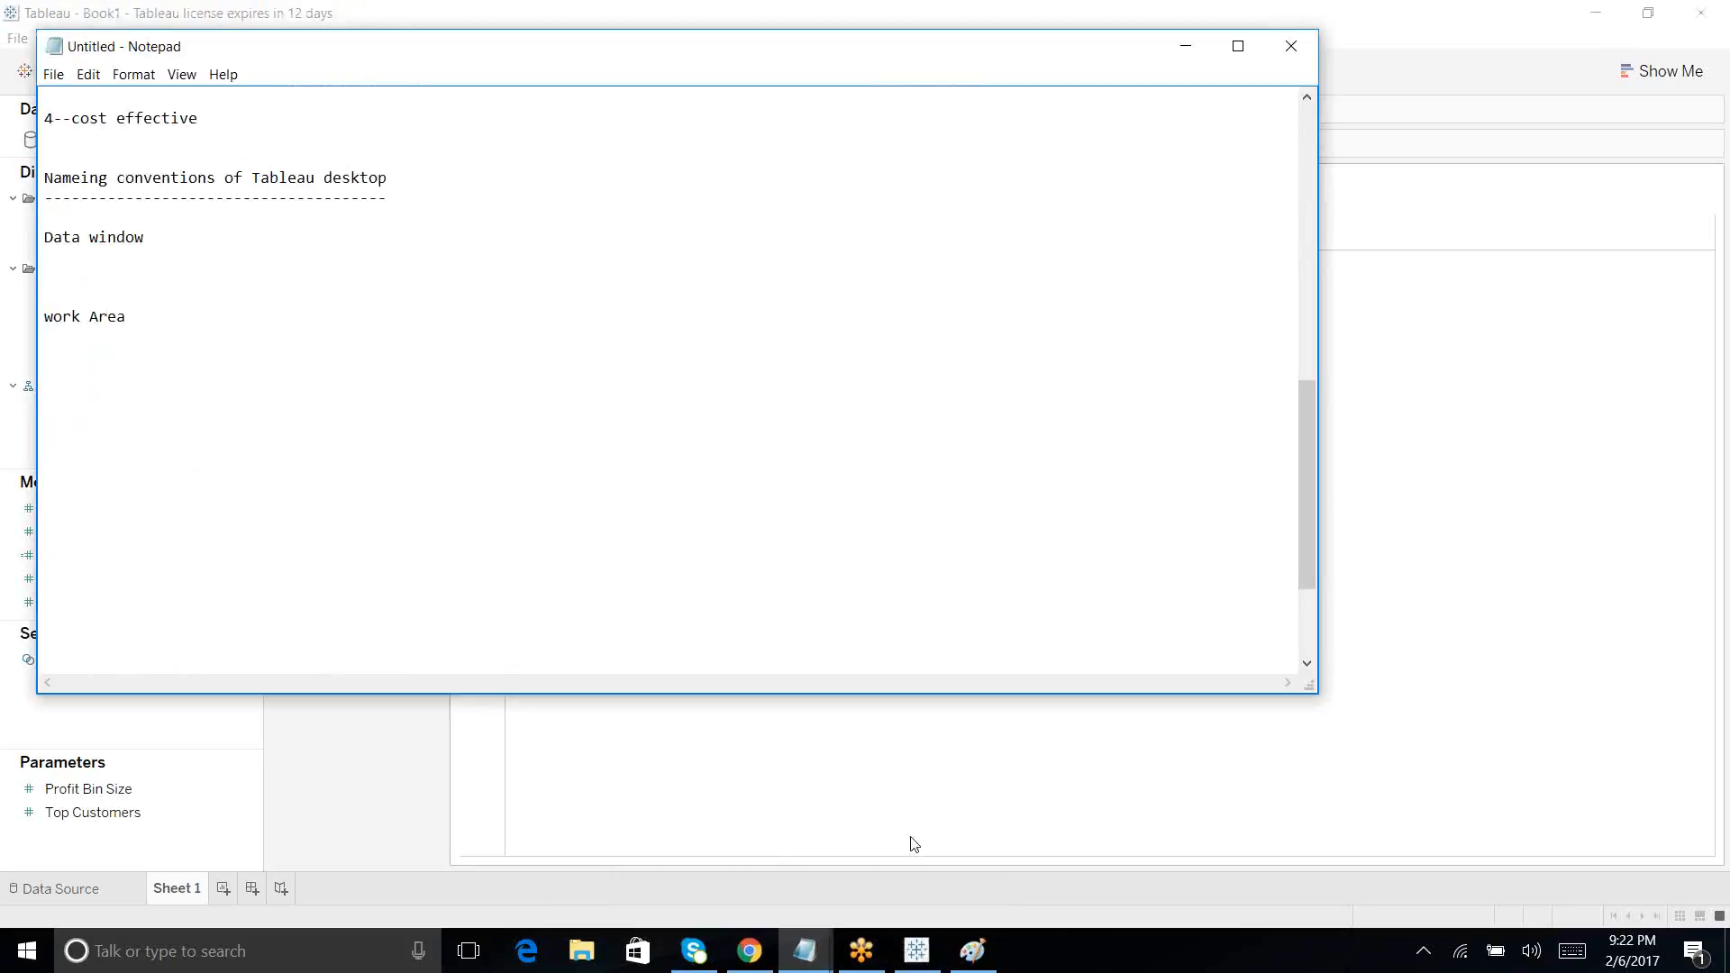
{"action": "left_click", "coordinate": [50, 267]}
{"action": "key", "text": "Return"}
{"action": "key", "text": "Return"}
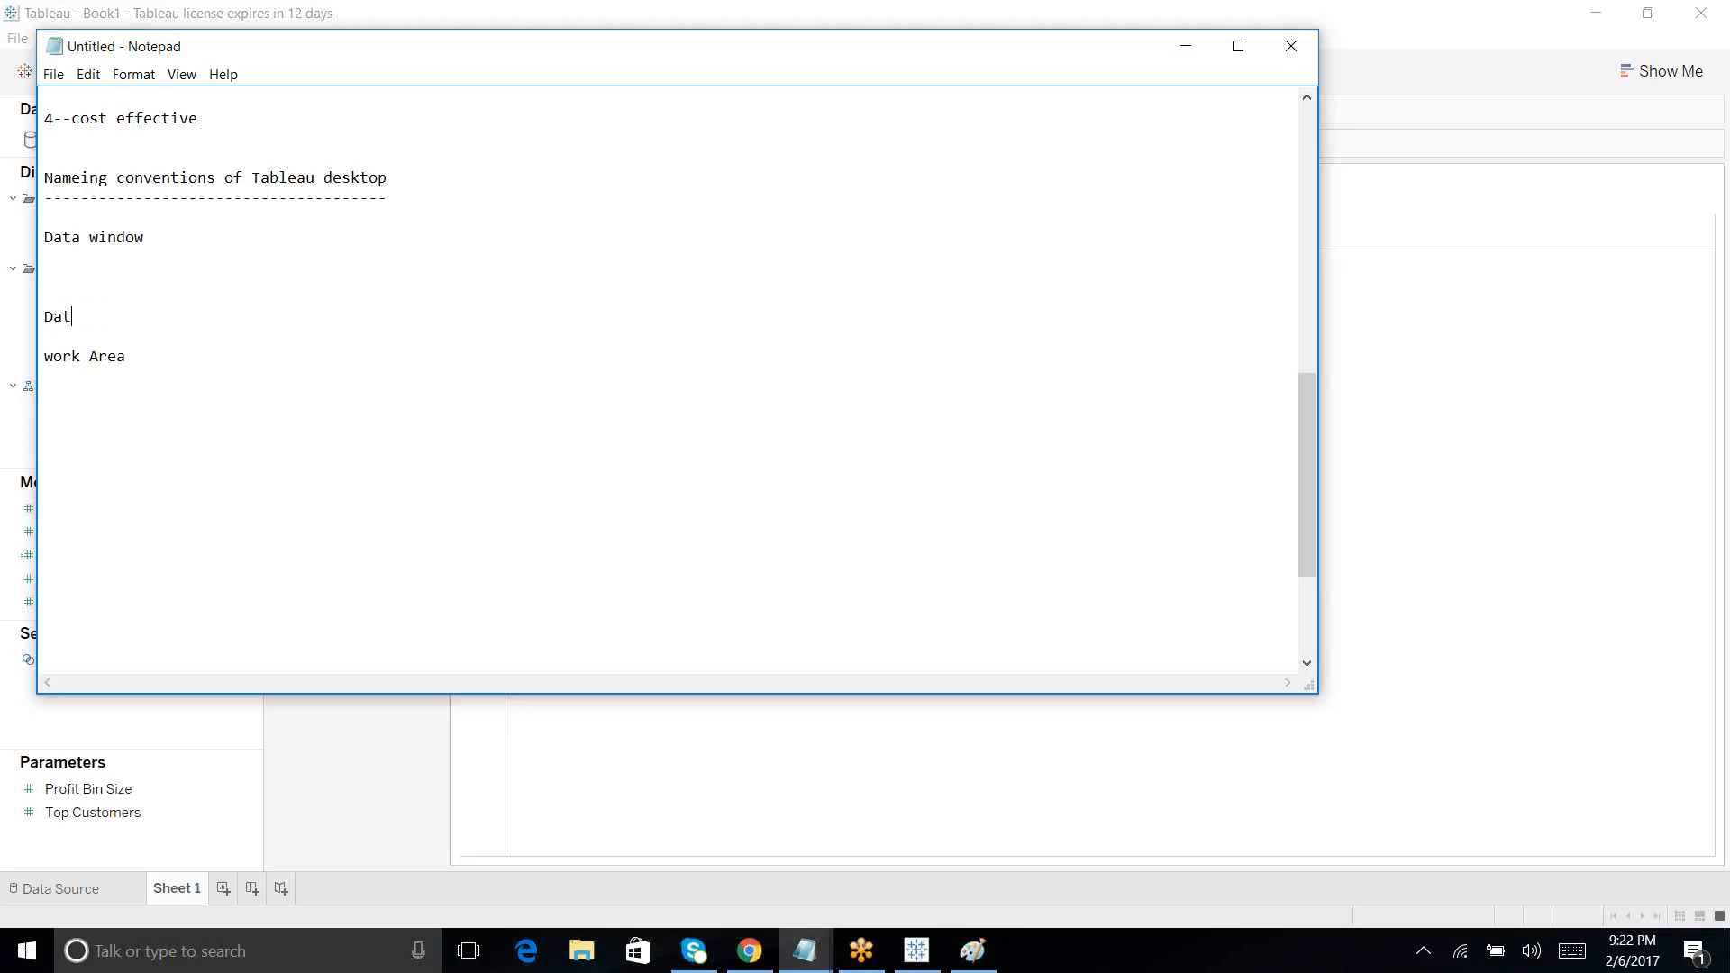
{"action": "type", "text": "Data source is refr"}
{"action": "type", "text": "ered as"}
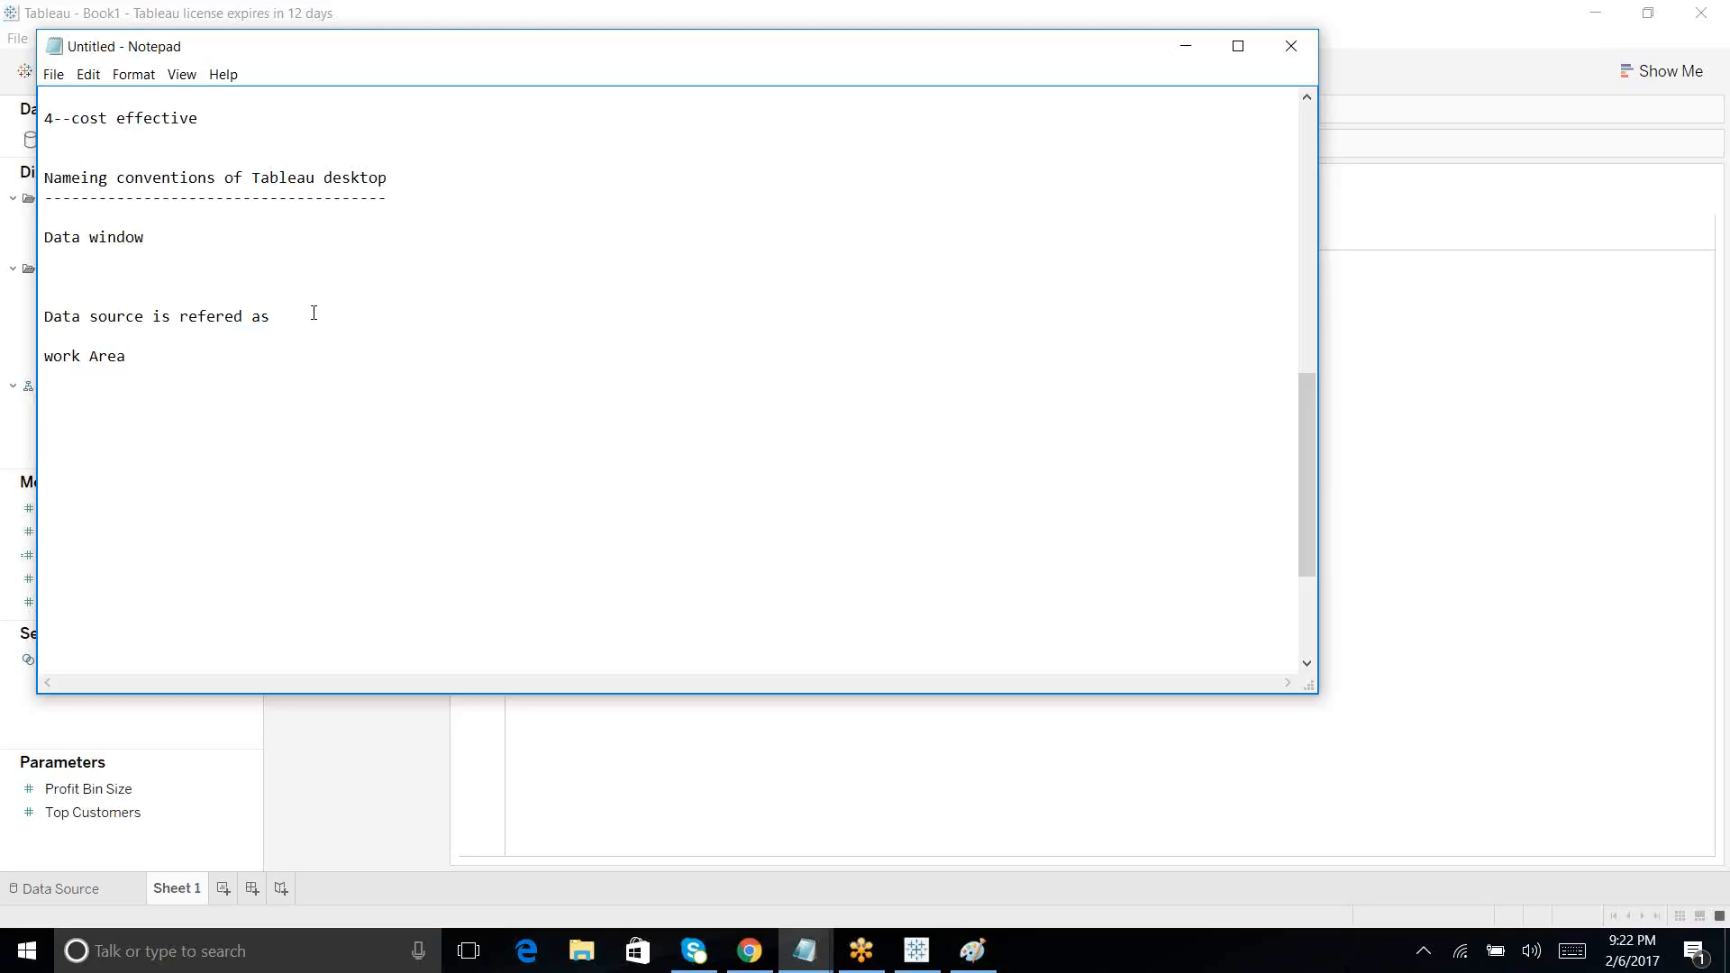
{"action": "type", "text": "dat"}
{"action": "key", "text": "Return"}
{"action": "key", "text": "Return"}
{"action": "key", "text": "Return"}
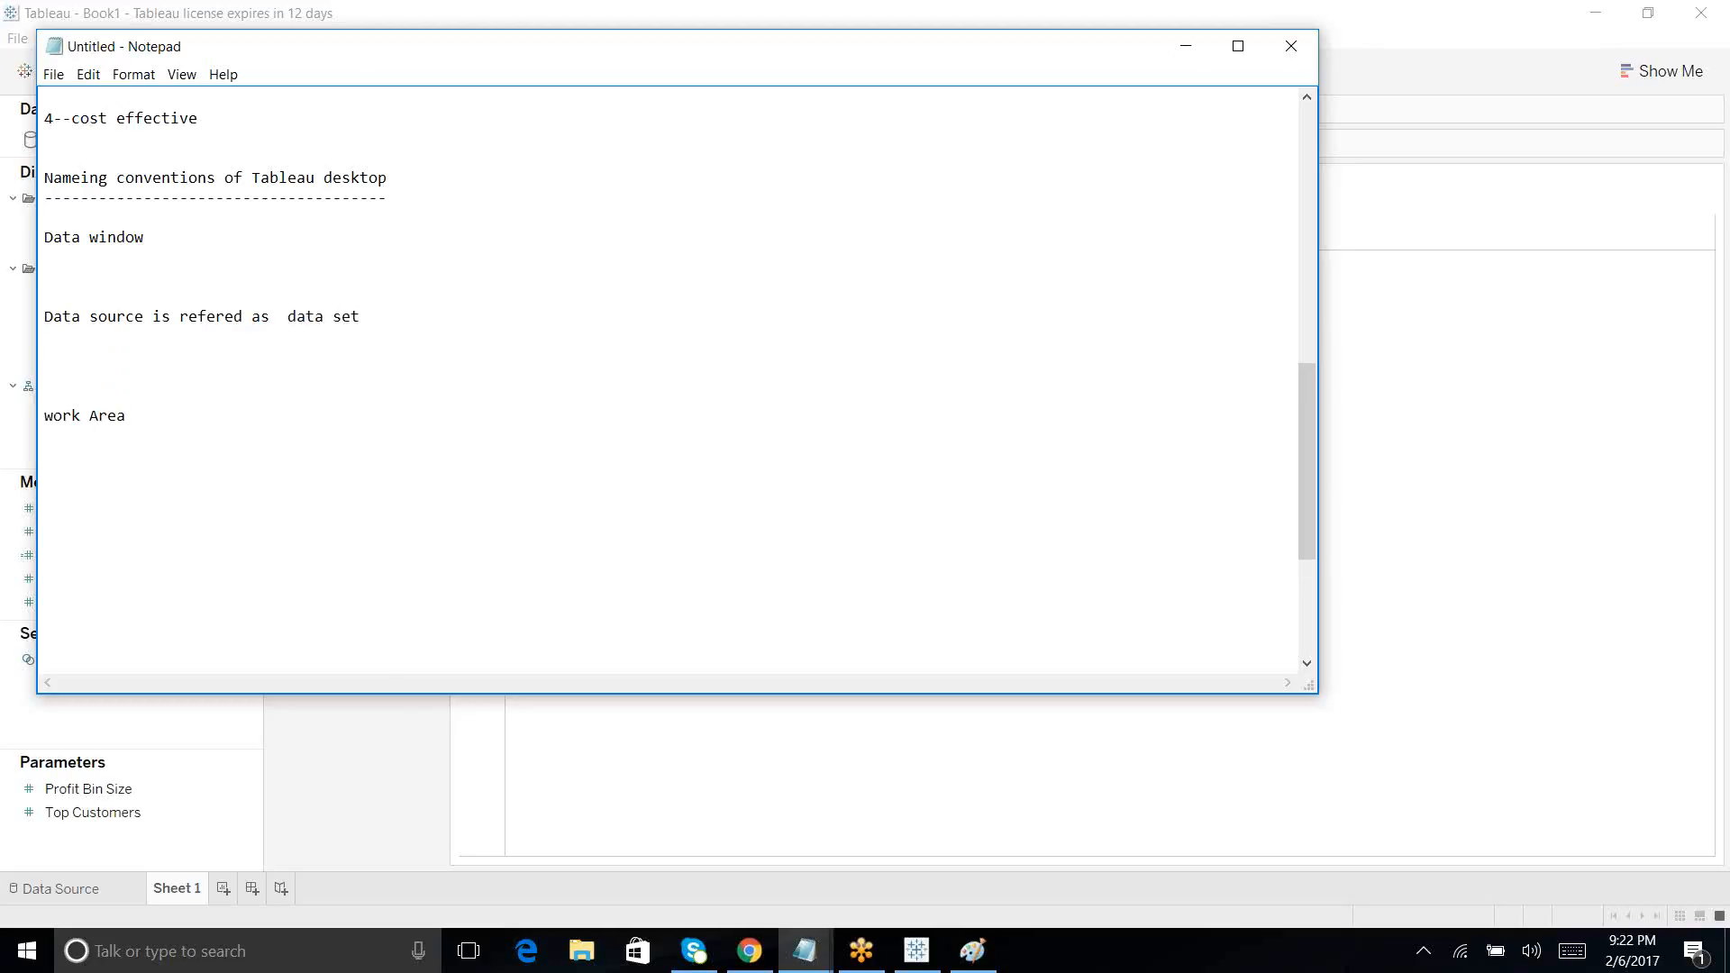
Step: Minimize the notes, collapse the Customer, Order, Location and Product groups in Tableau's Dimensions list, and re-expand Customer and Order
{"action": "left_click", "coordinate": [1184, 51]}
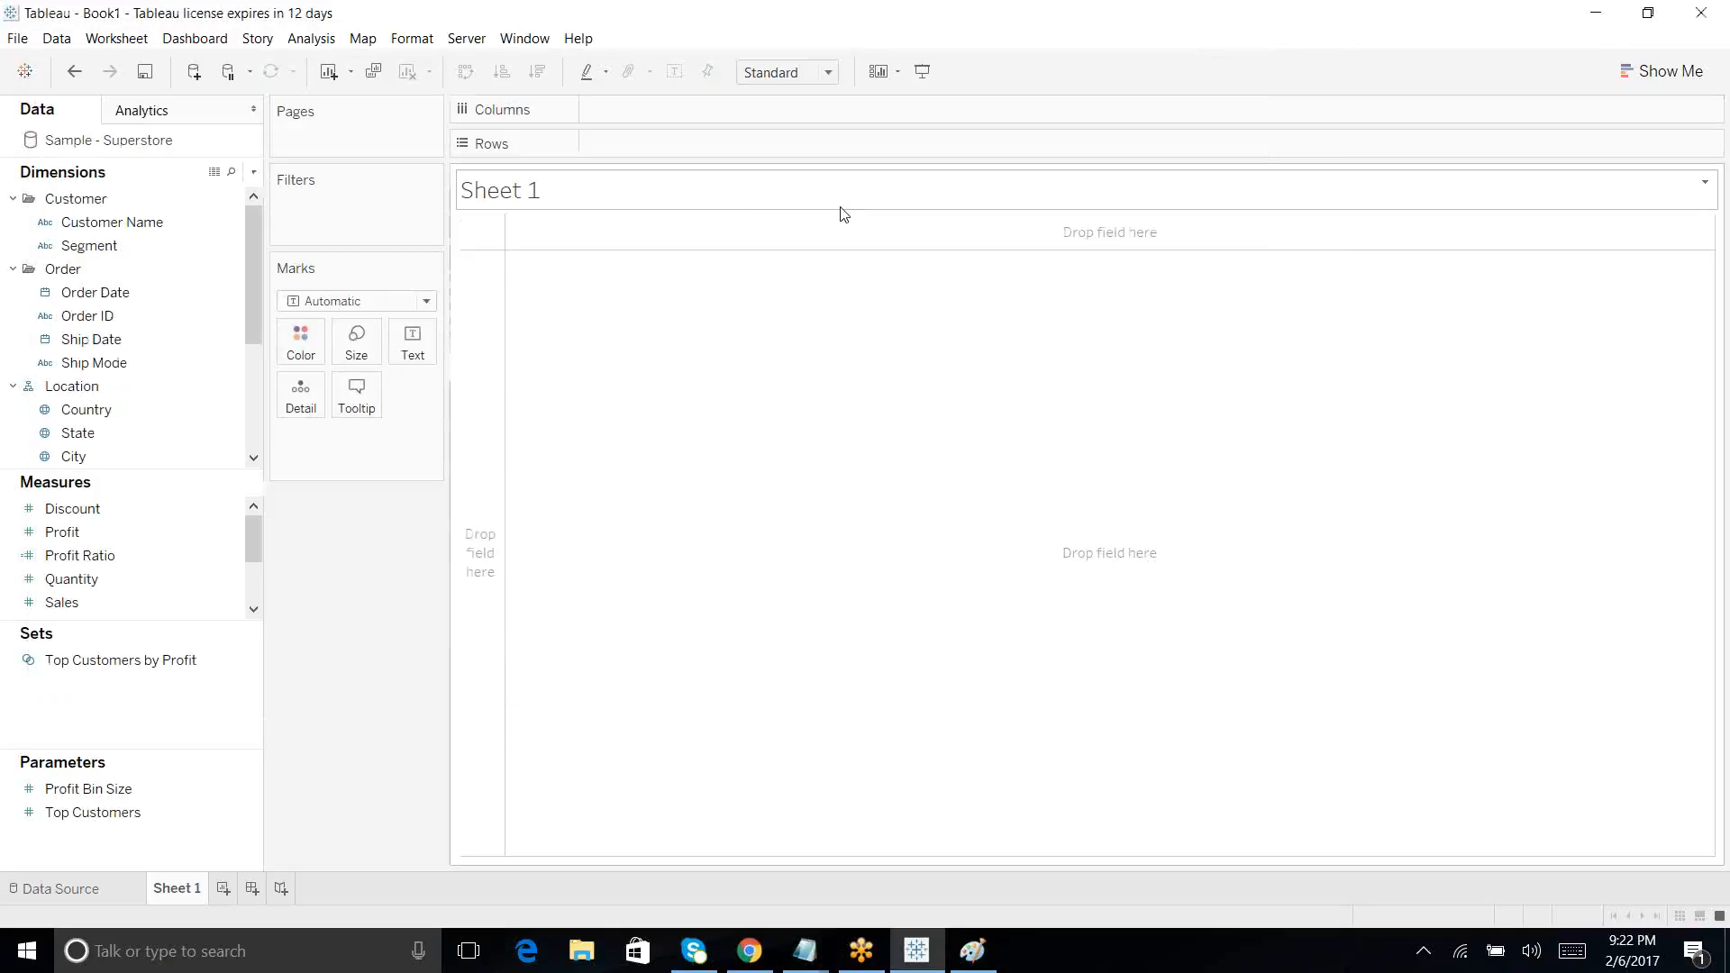
{"action": "left_click", "coordinate": [65, 223]}
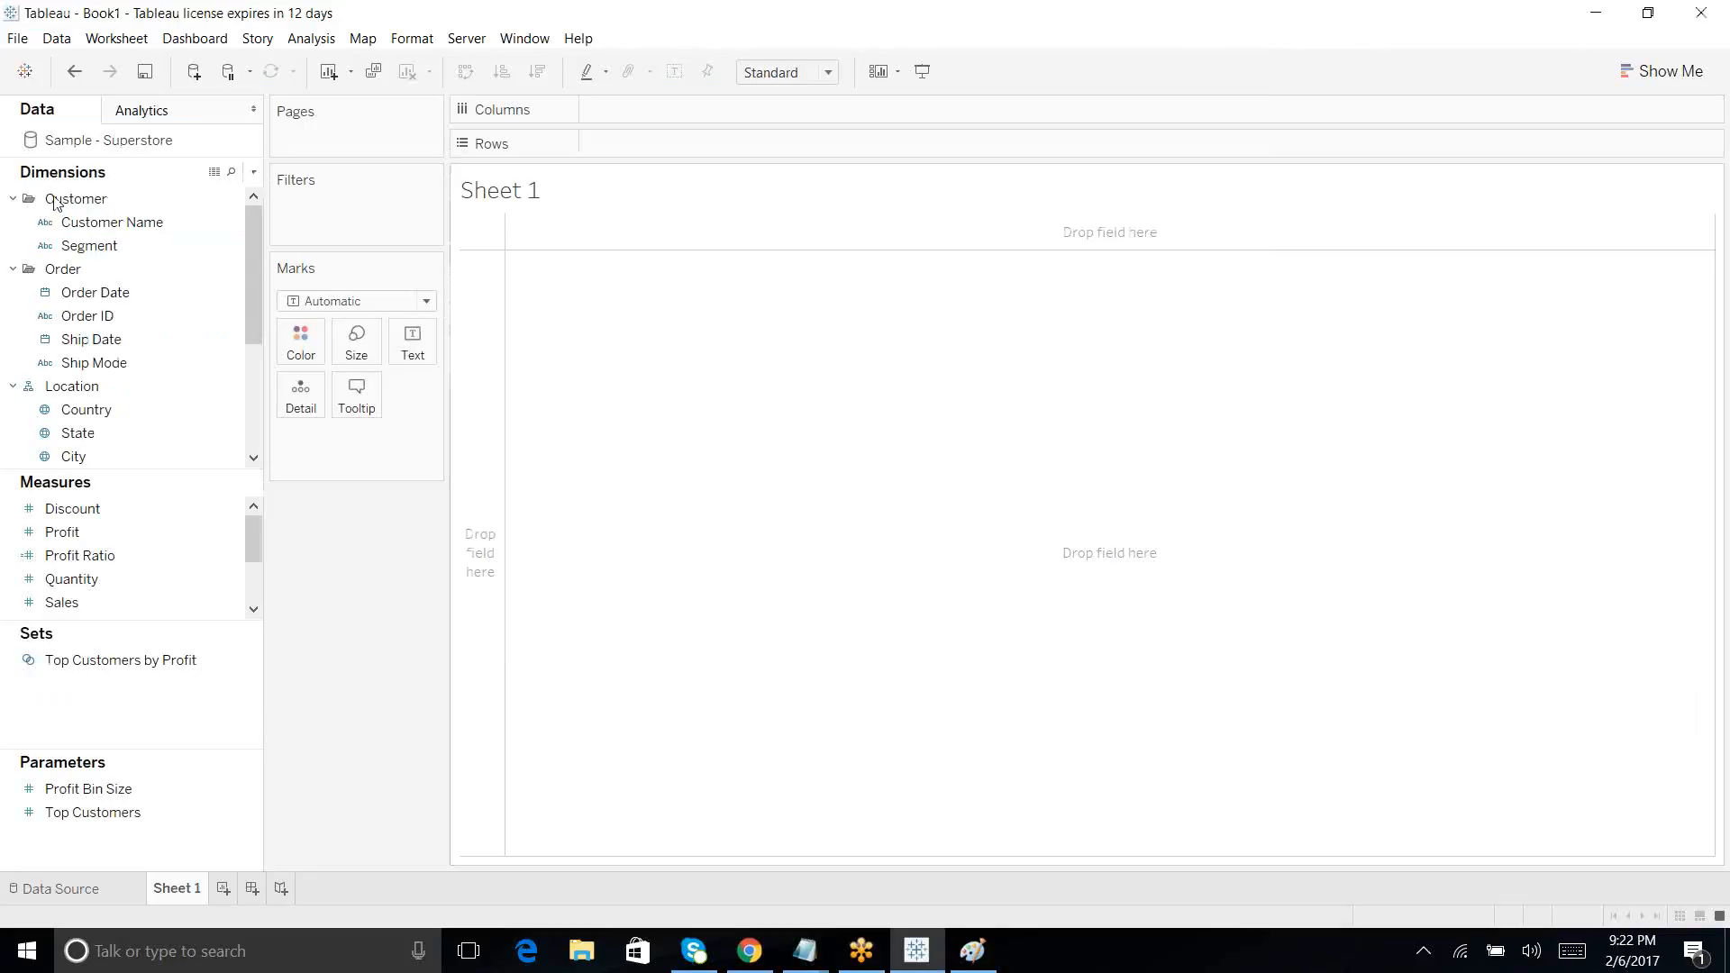
{"action": "right_click", "coordinate": [54, 202]}
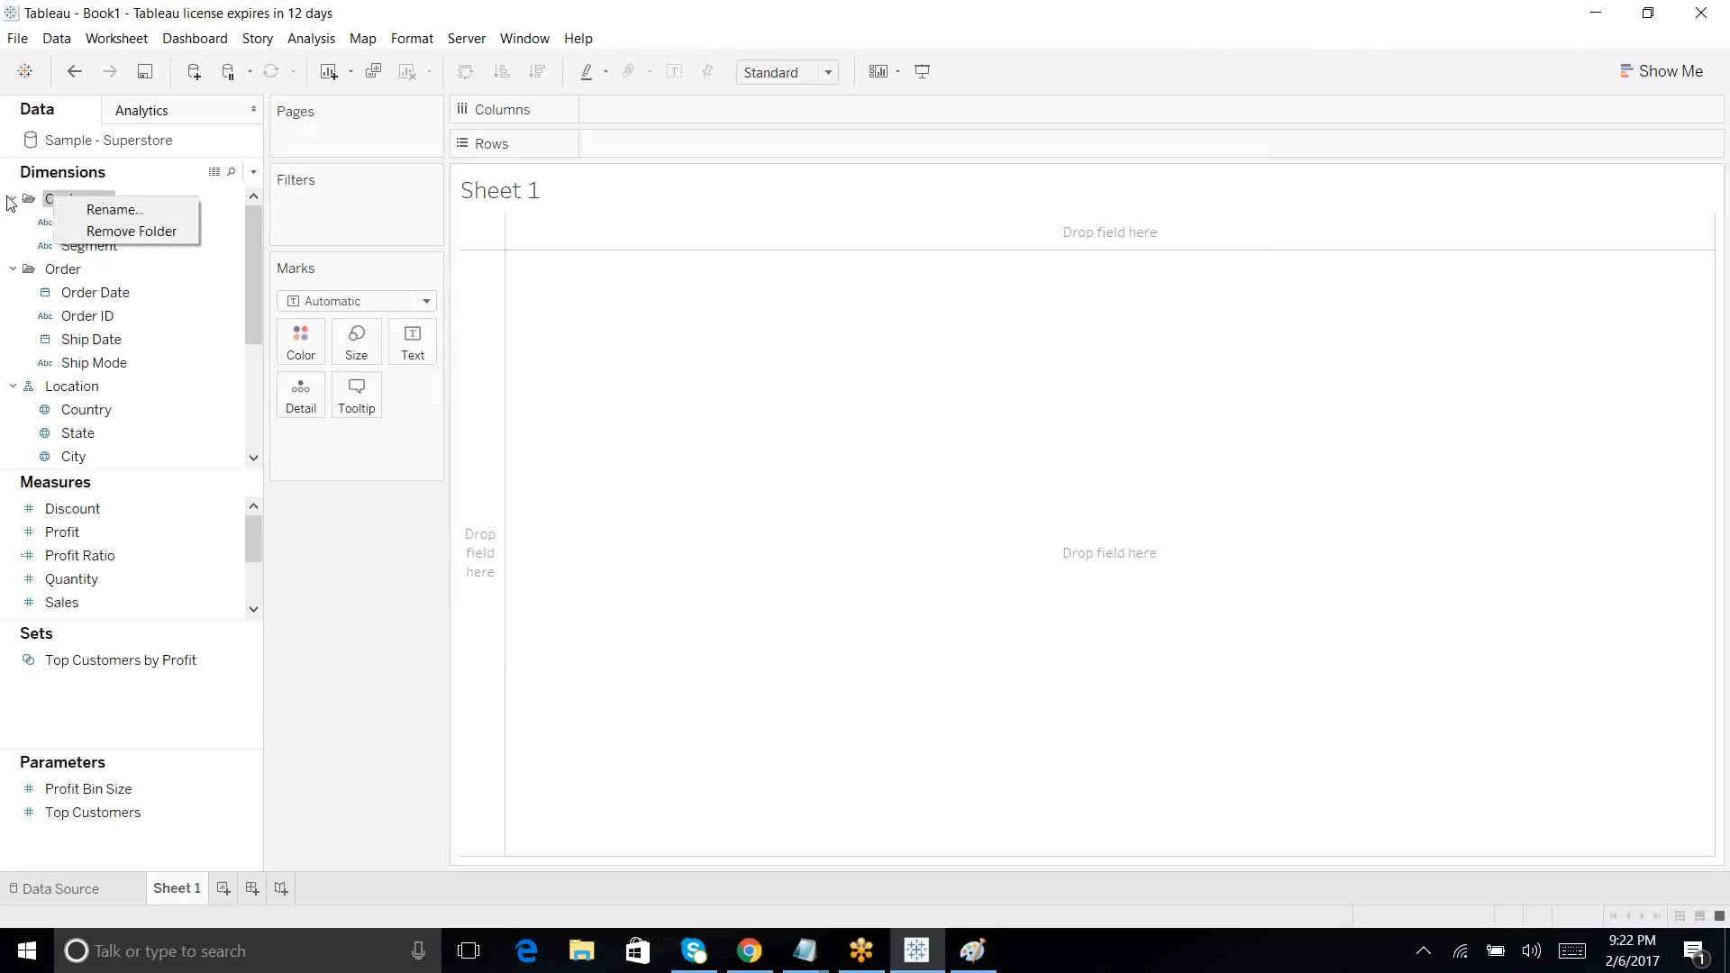
{"action": "left_click", "coordinate": [11, 199]}
{"action": "left_click", "coordinate": [10, 223]}
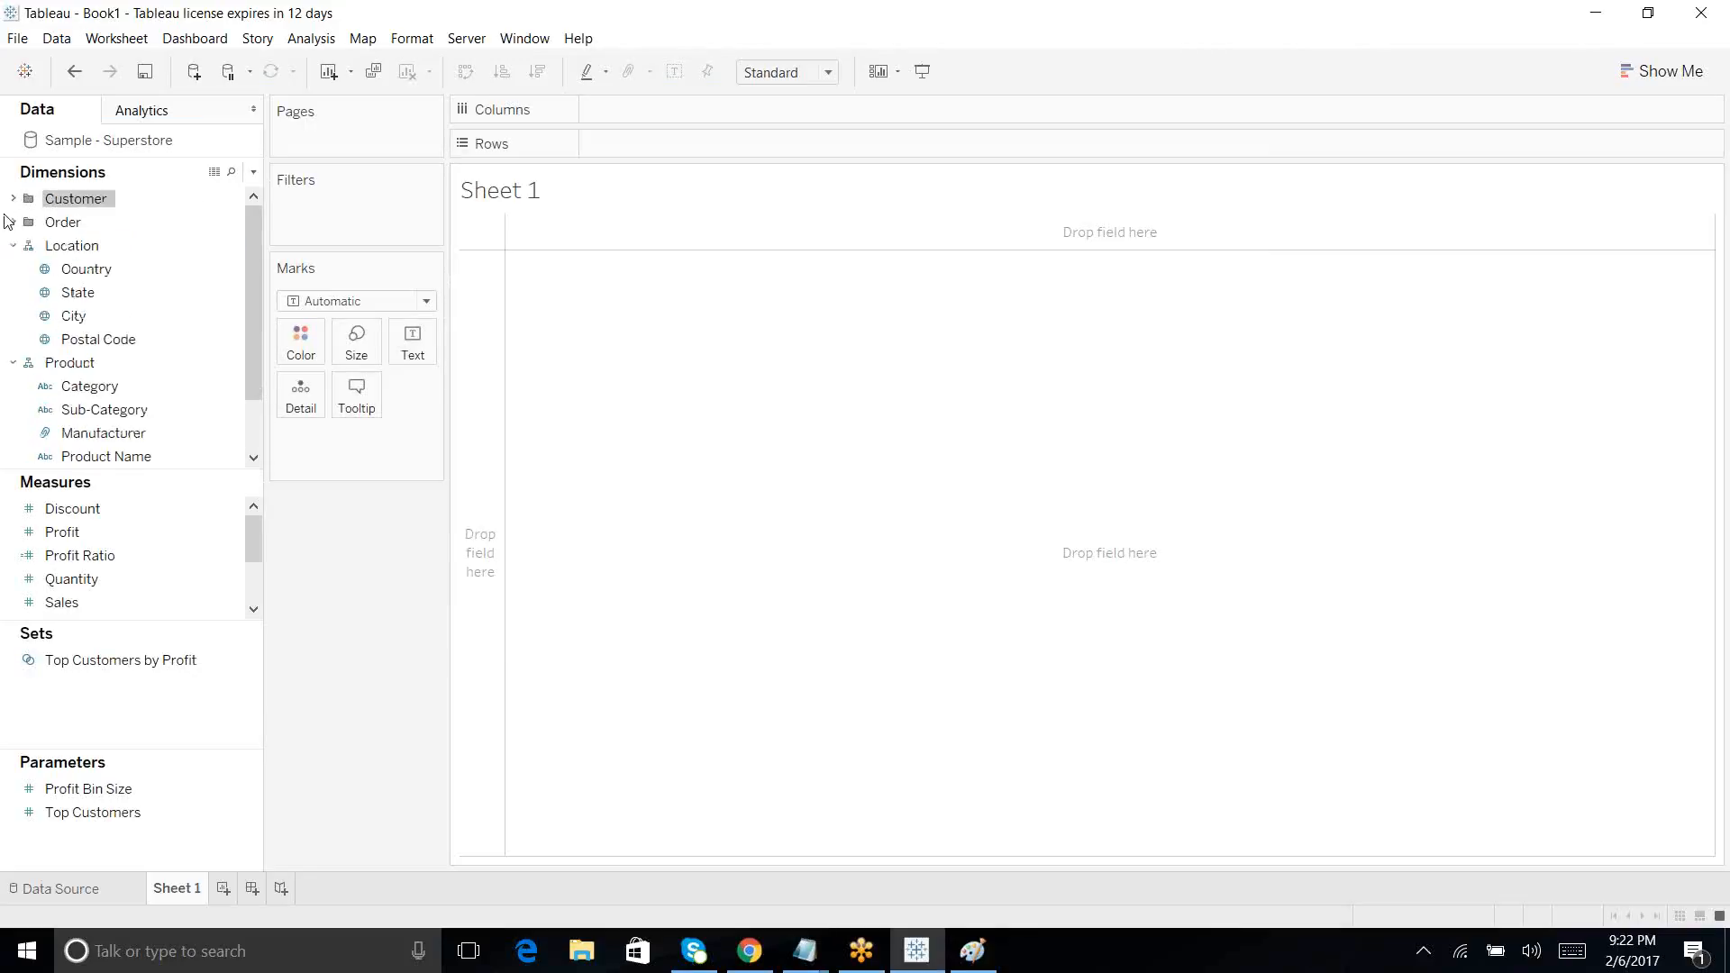
{"action": "left_click", "coordinate": [12, 245]}
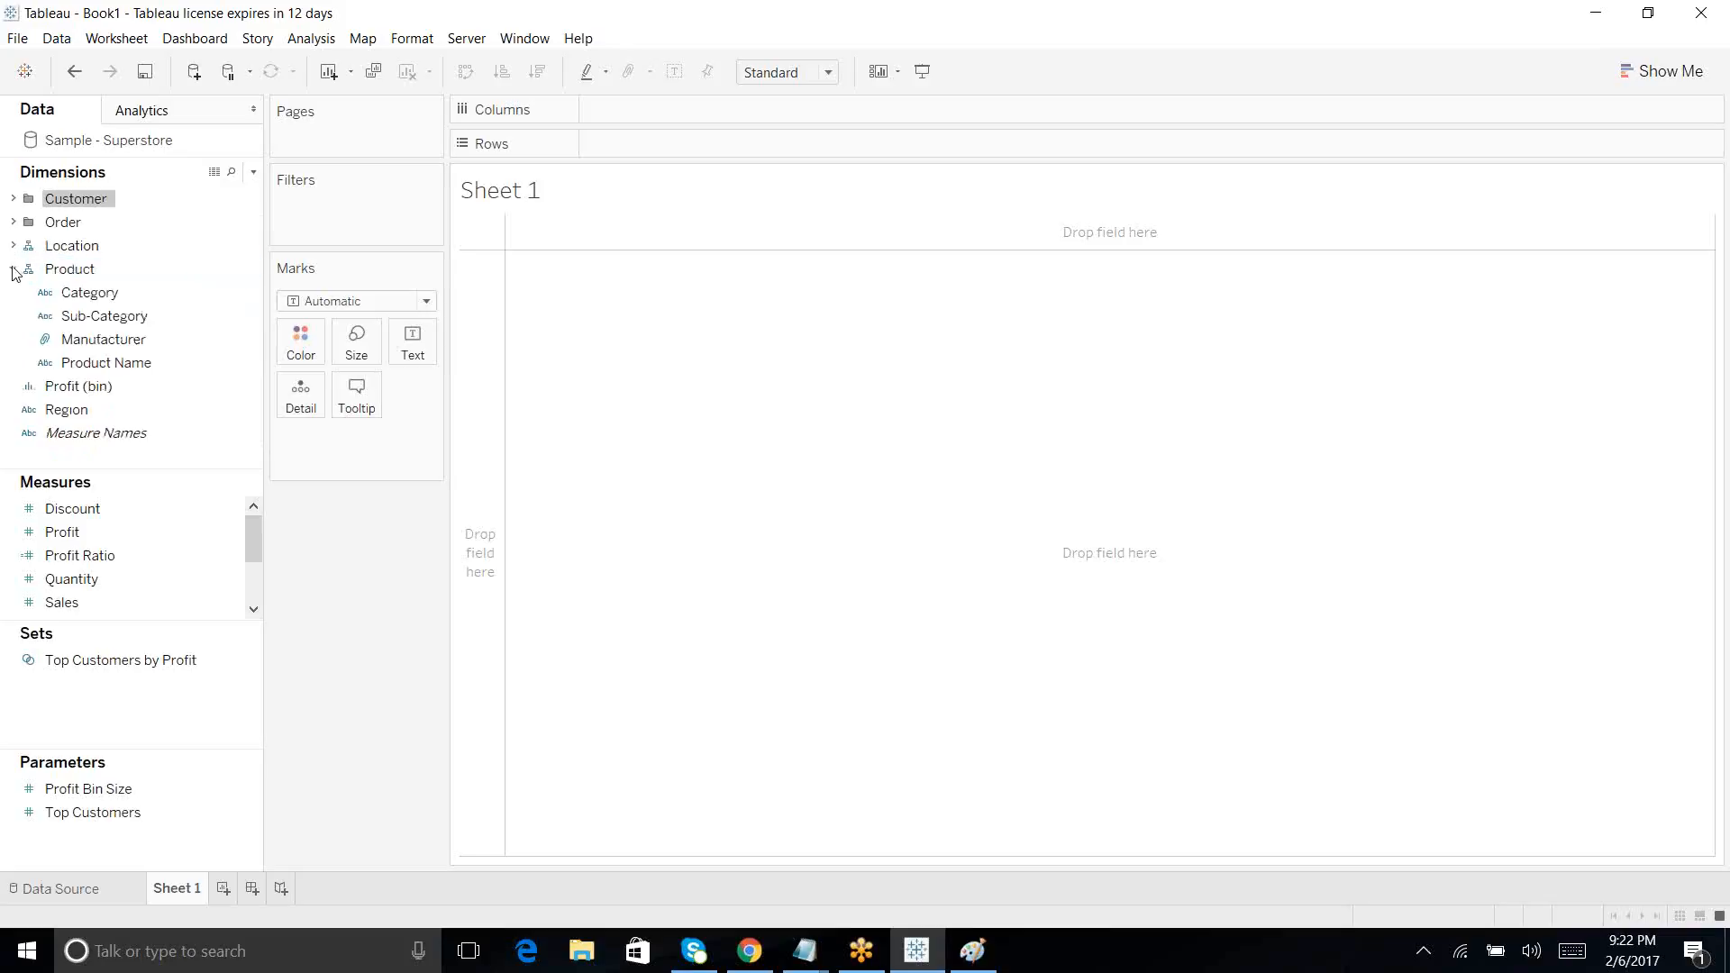
{"action": "left_click", "coordinate": [13, 269]}
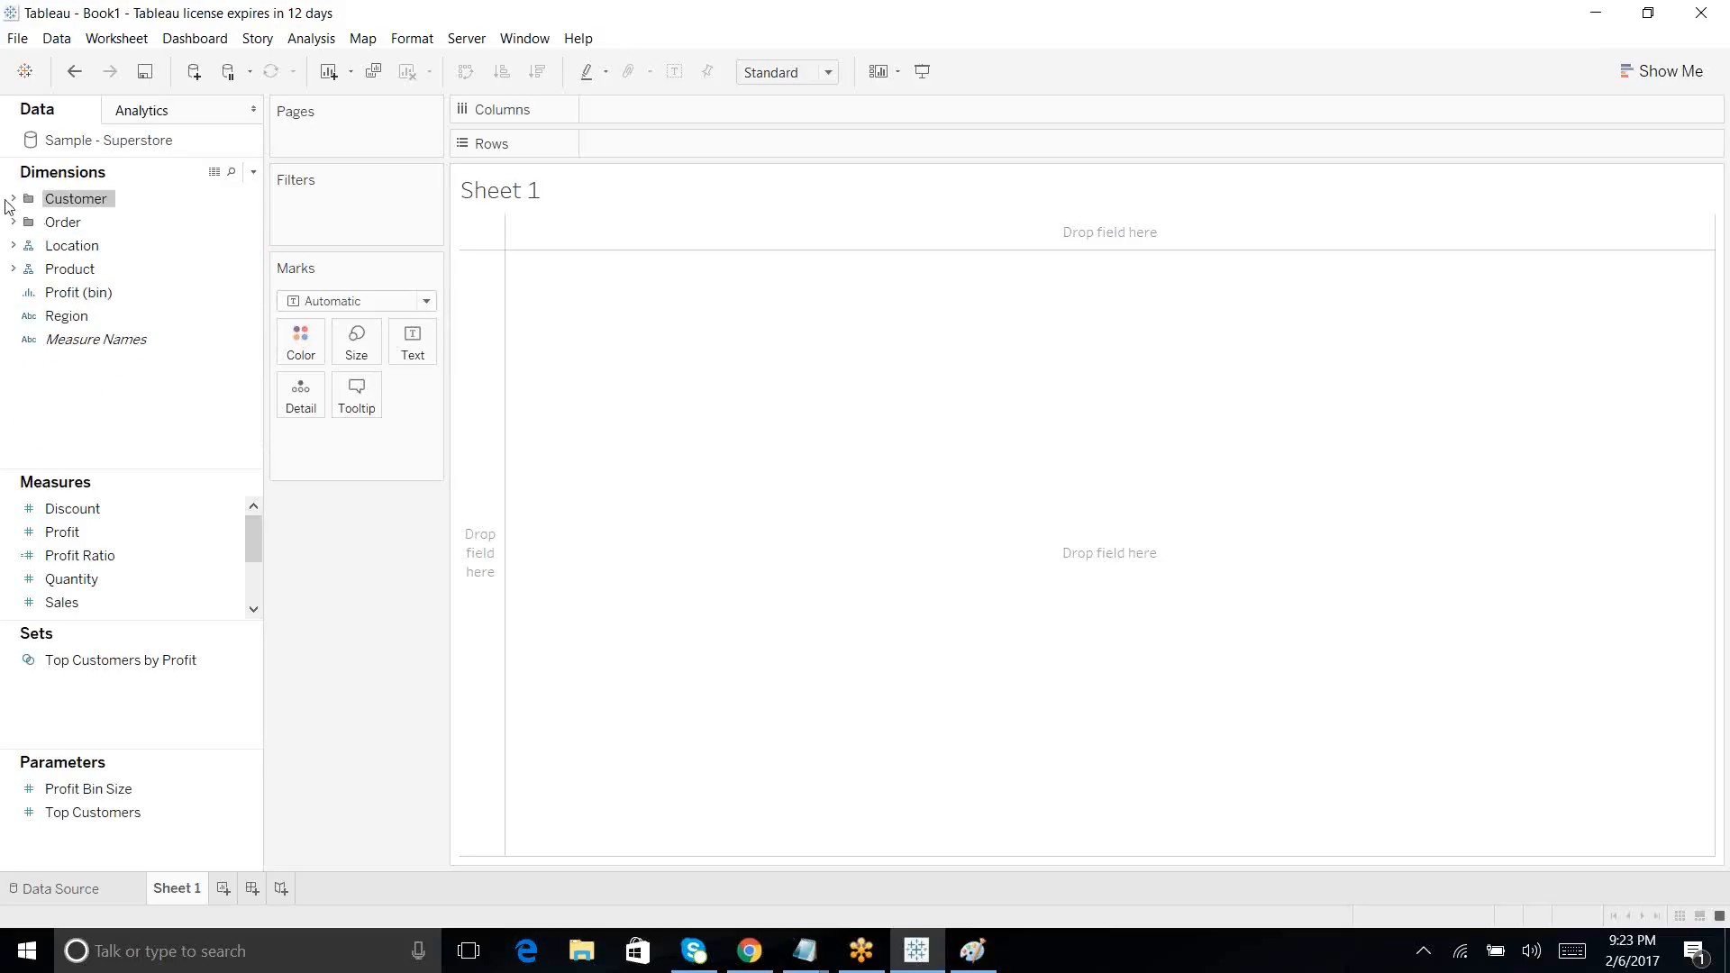
{"action": "left_click", "coordinate": [12, 198]}
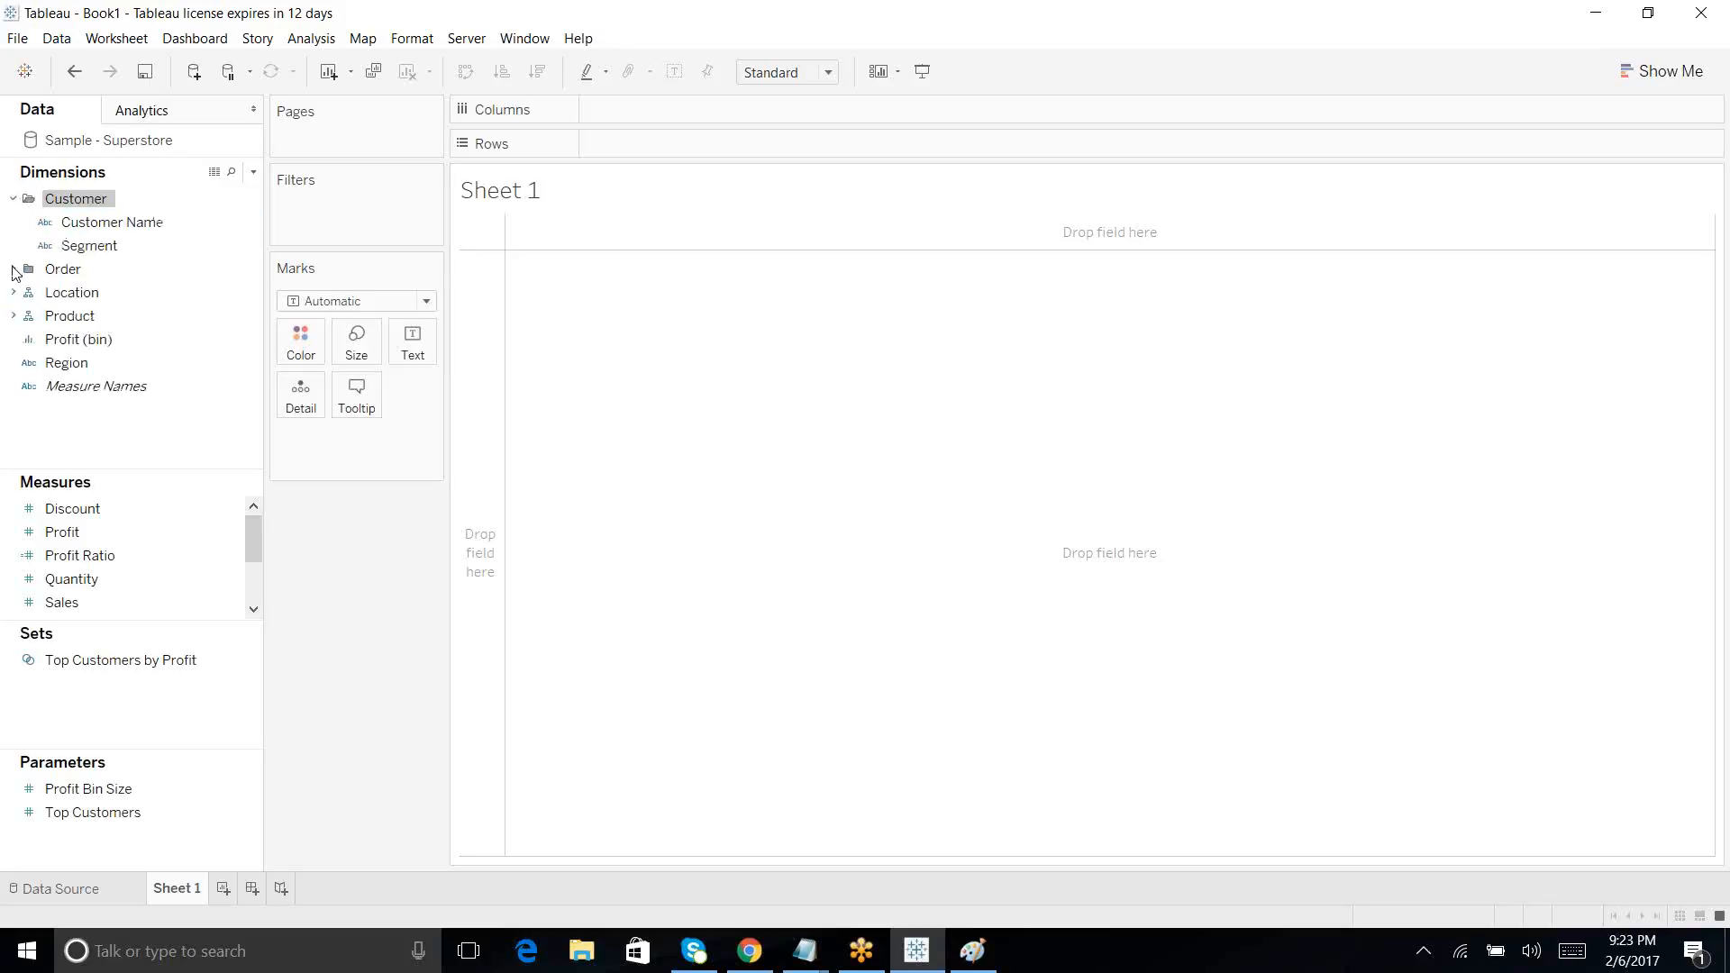
{"action": "left_click", "coordinate": [12, 268]}
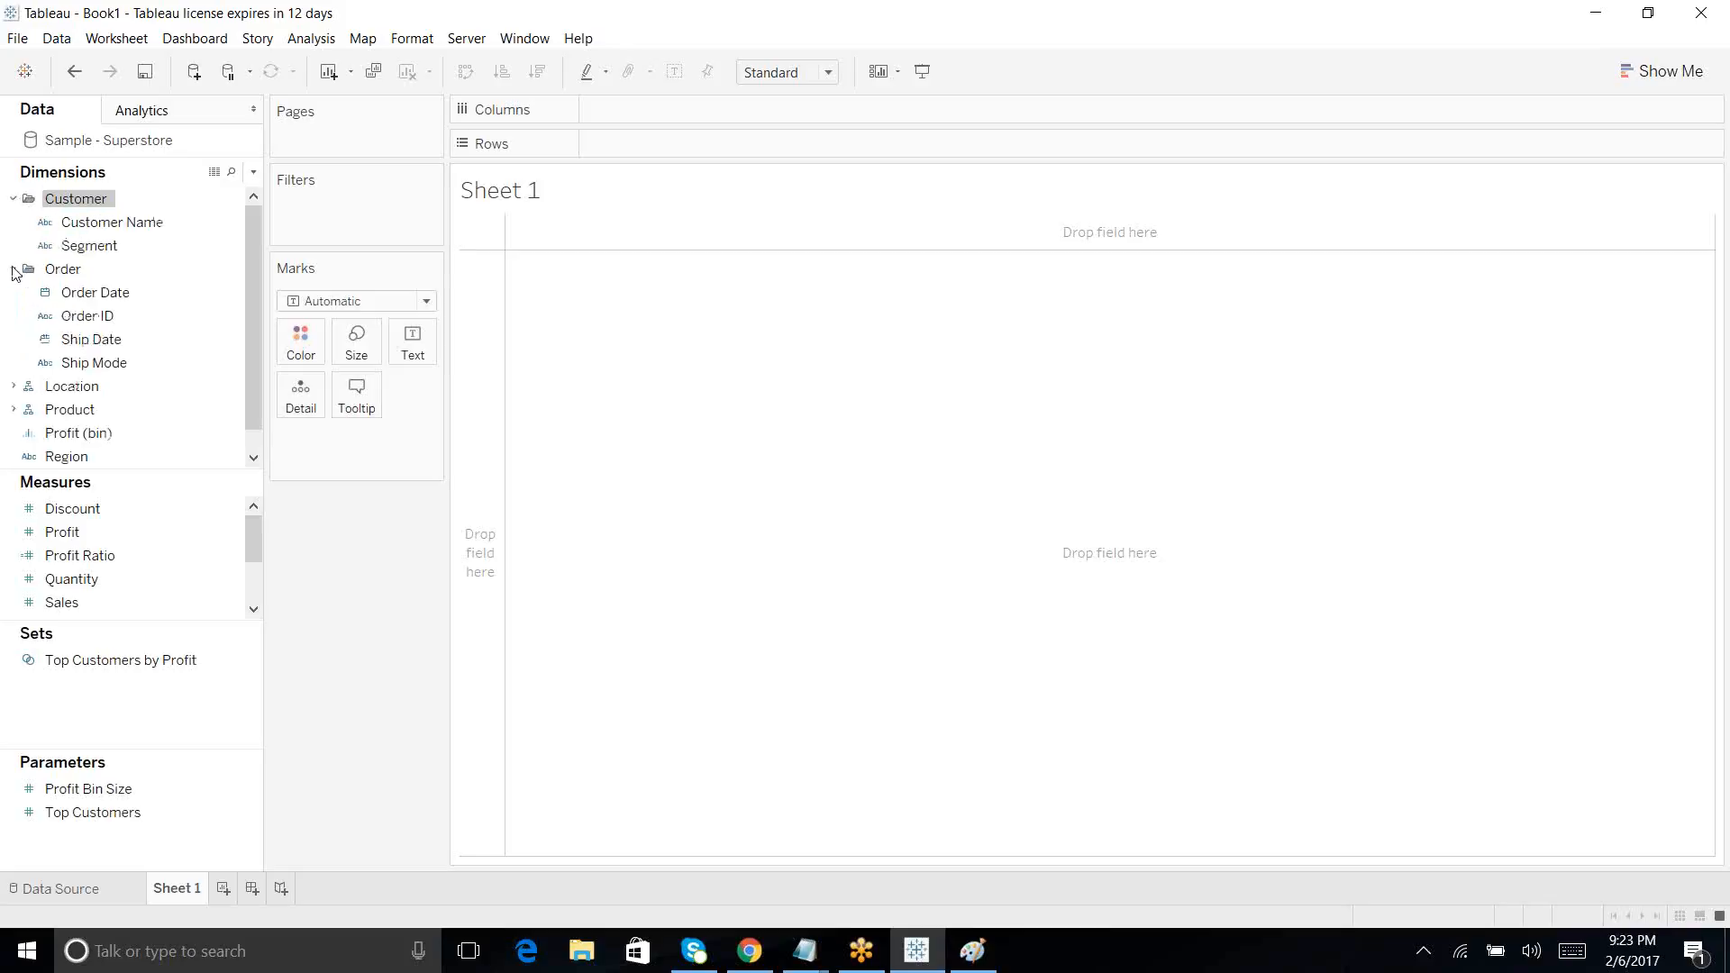
Step: Return to the untitled Notepad notes and add "tables are refered as datasubsets" above "work Area", followed by blank lines
{"action": "left_click", "coordinate": [802, 946]}
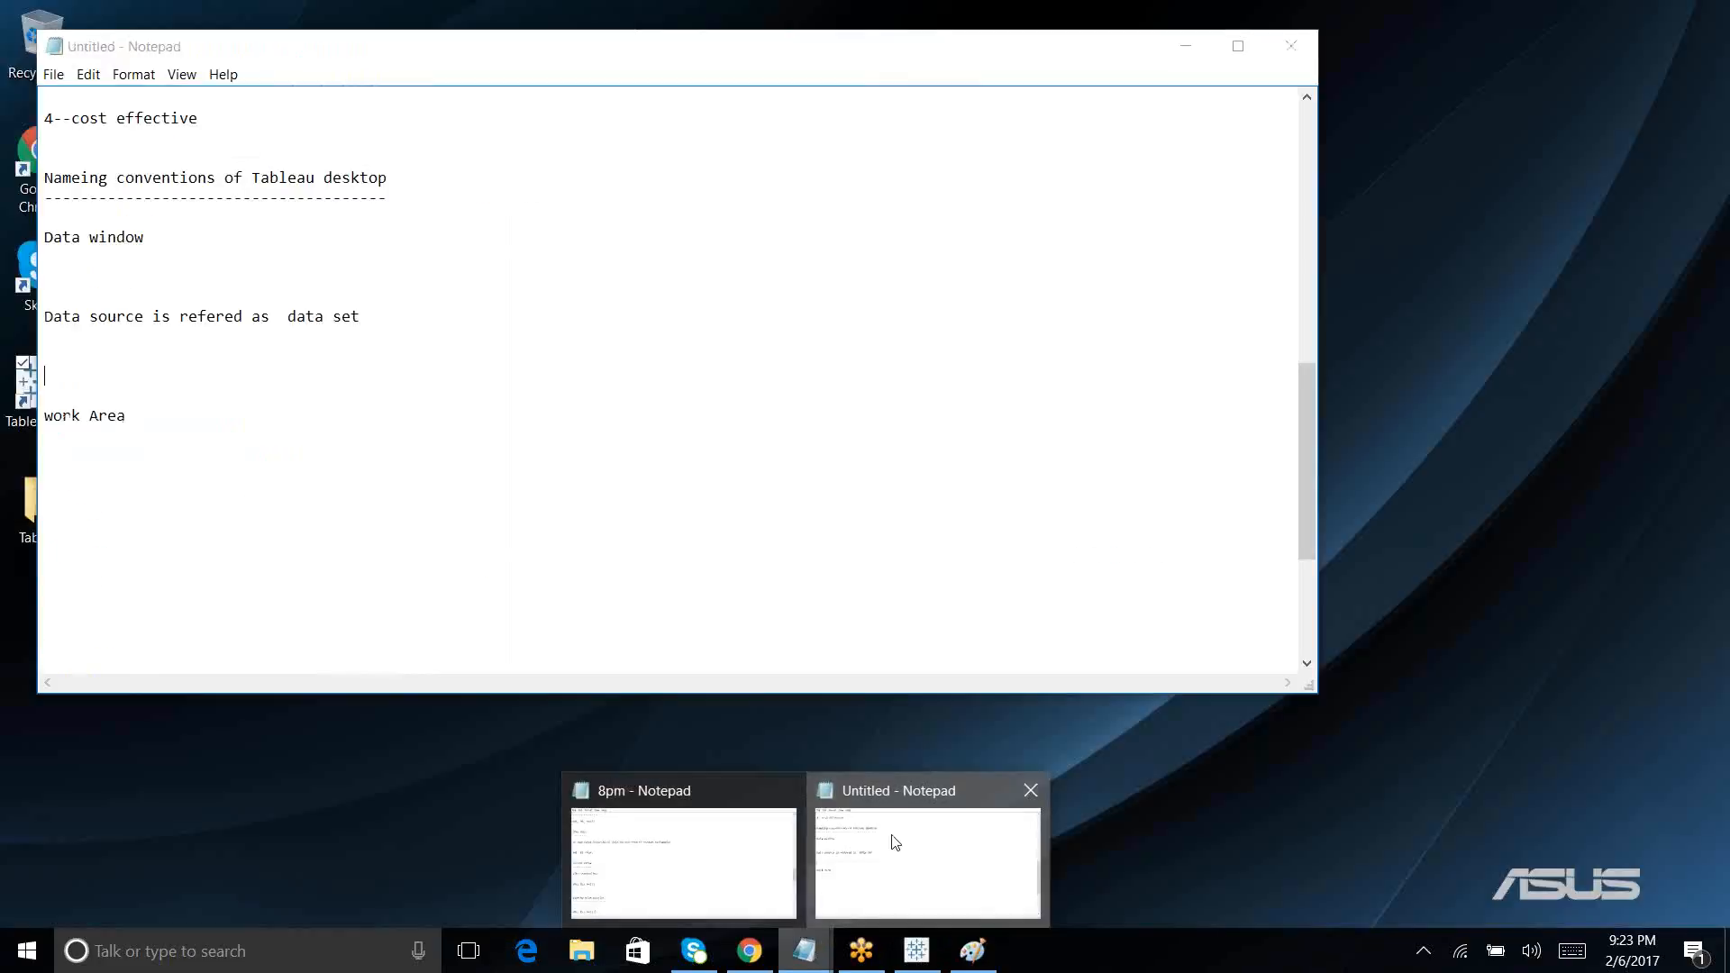
{"action": "left_click", "coordinate": [892, 842]}
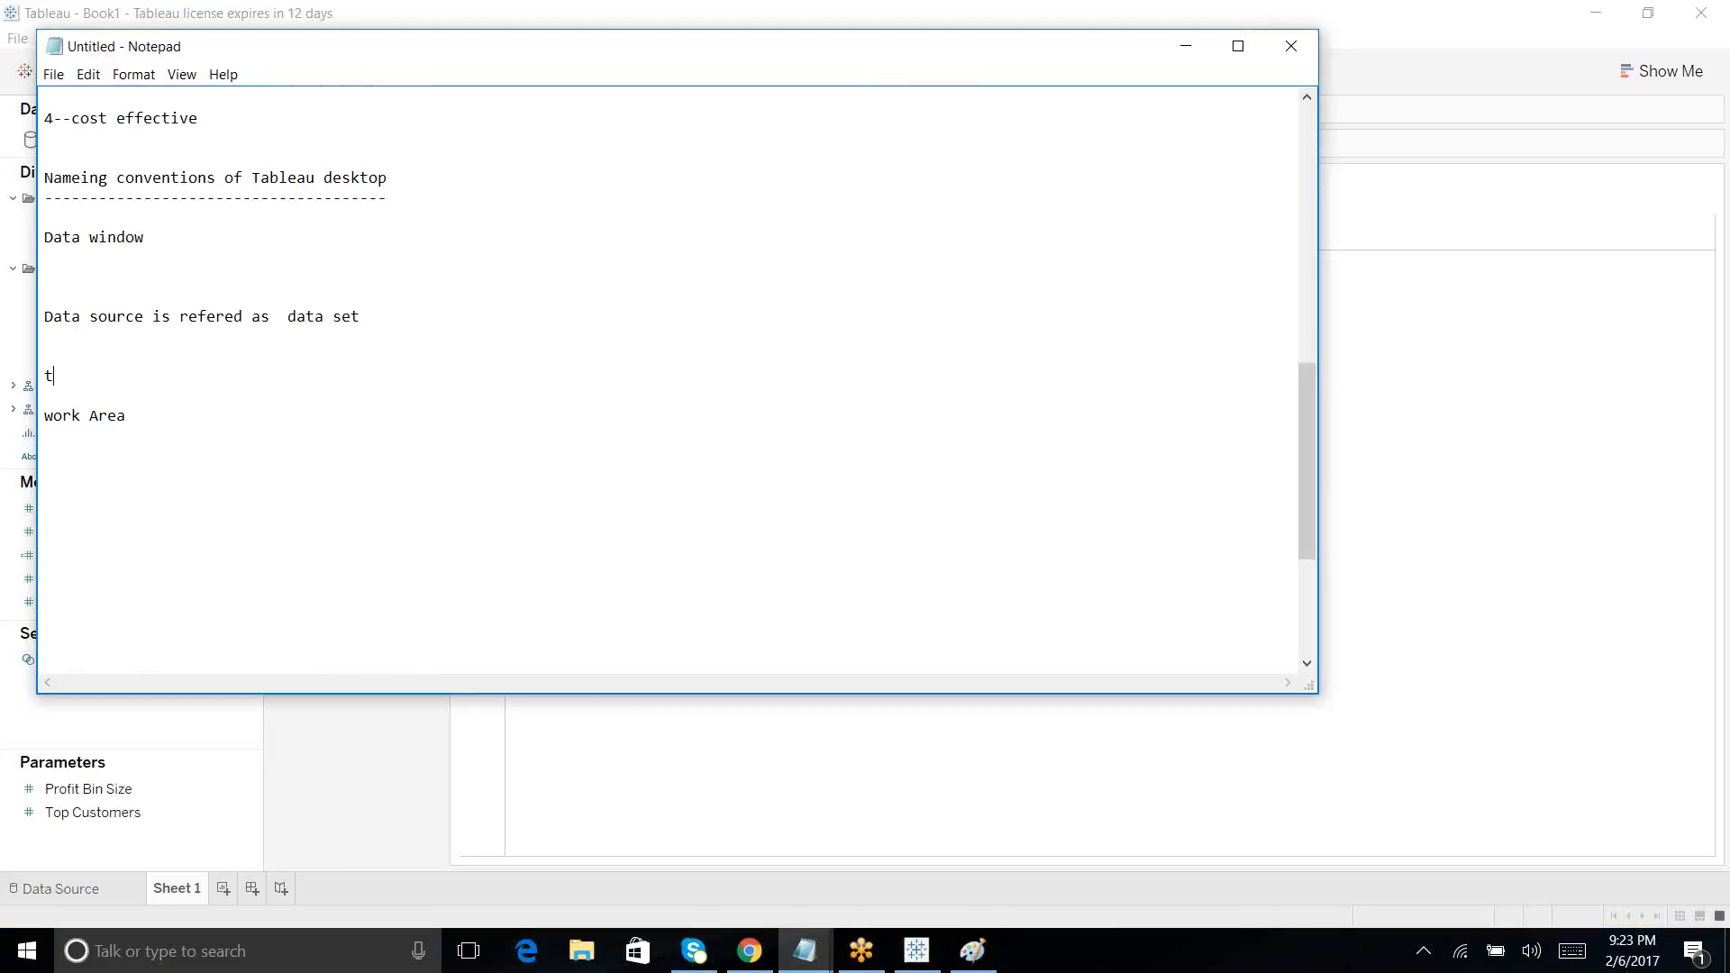
{"action": "type", "text": "table"}
{"action": "type", "text": "as datasubs"}
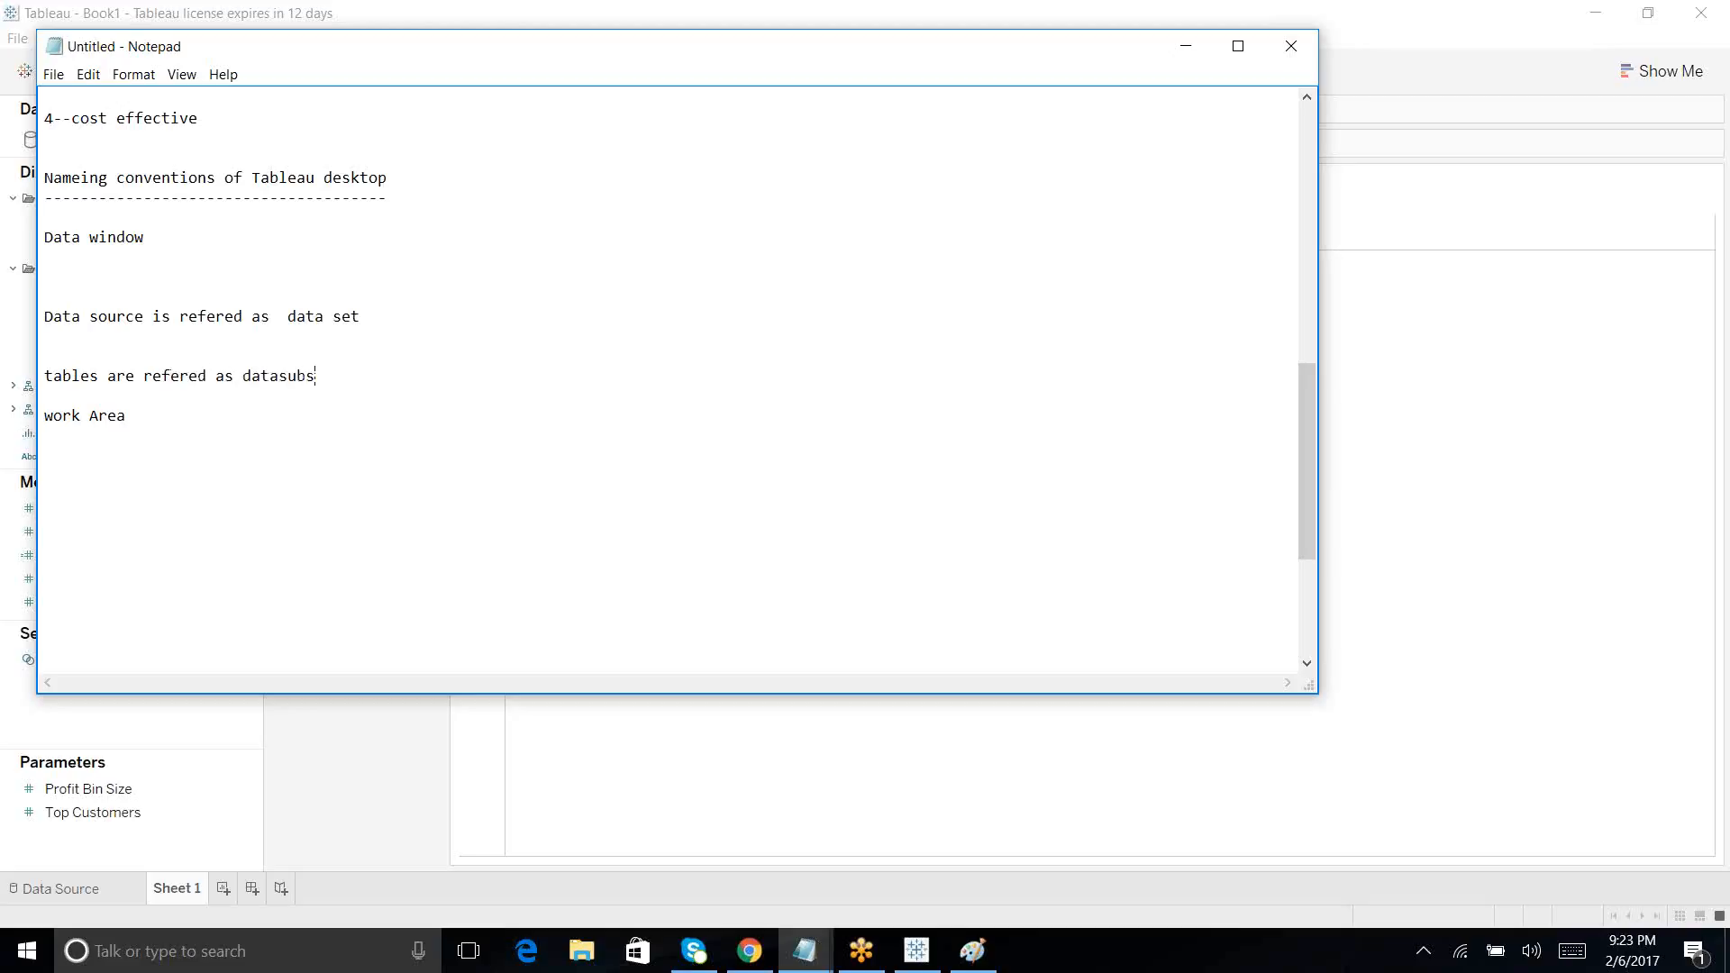
{"action": "type", "text": "ets"}
{"action": "key", "text": "Return"}
{"action": "key", "text": "Return"}
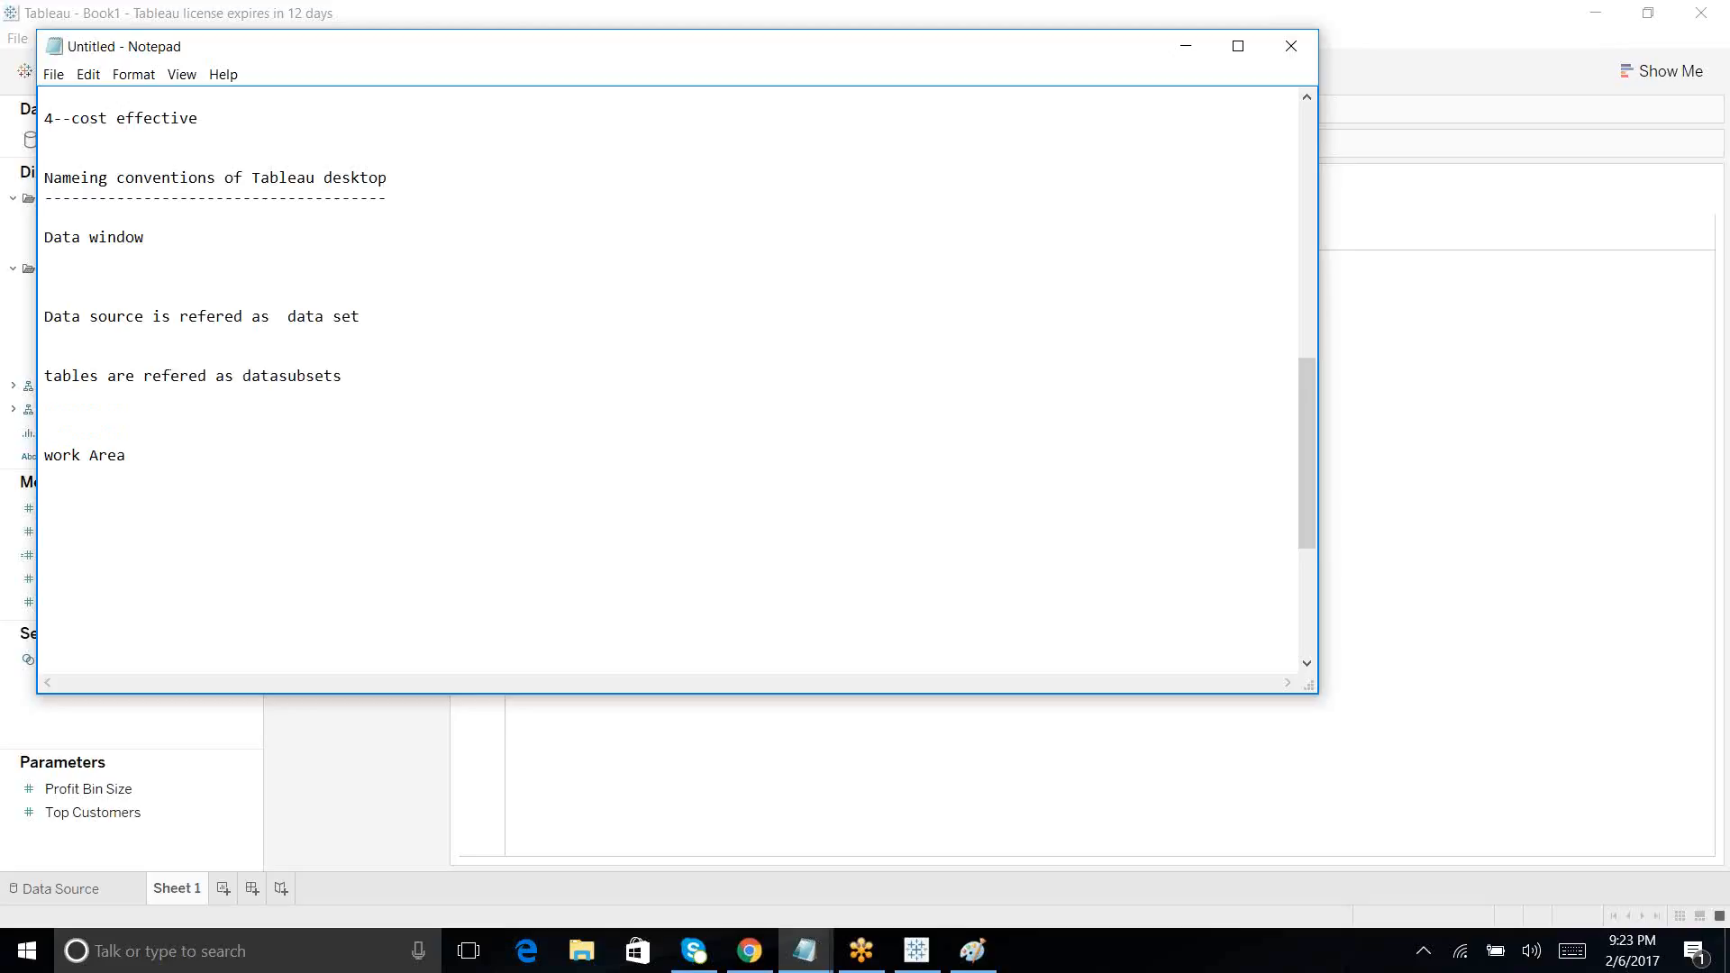
Step: Minimize the notes, expand Location in Tableau, and point out individual fields such as Customer Name, Segment, Order Date, Country and Profit by selecting them
{"action": "left_click", "coordinate": [1188, 47]}
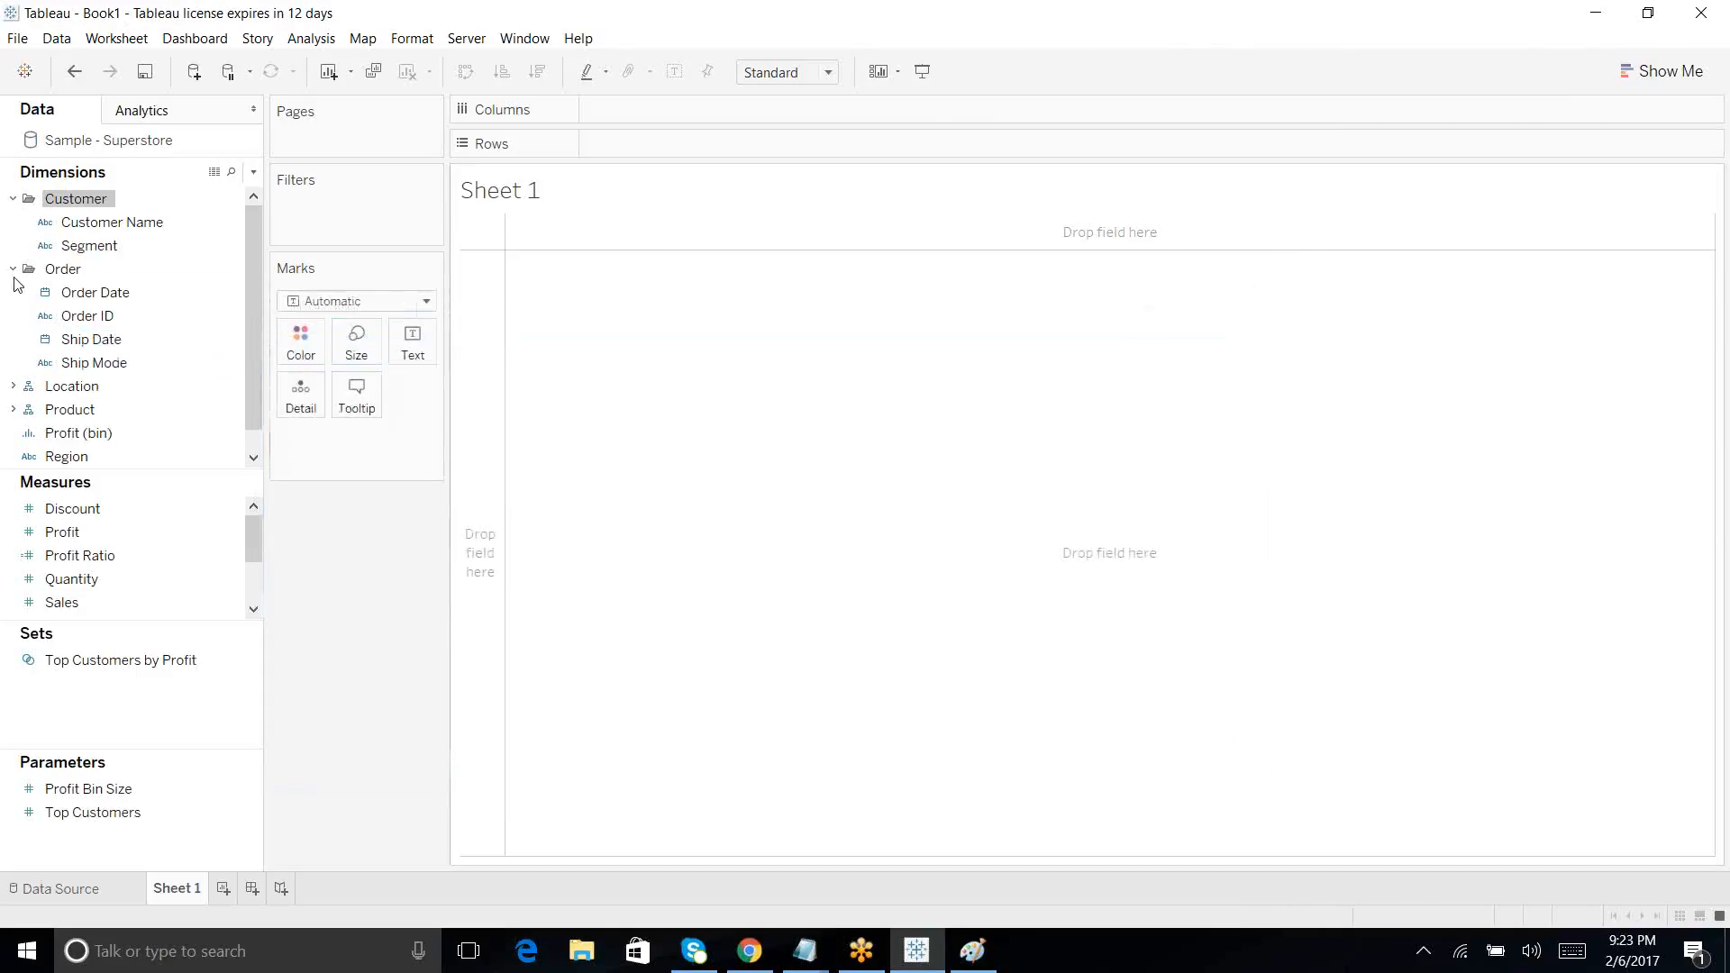
{"action": "left_click", "coordinate": [104, 246]}
{"action": "left_click", "coordinate": [101, 223]}
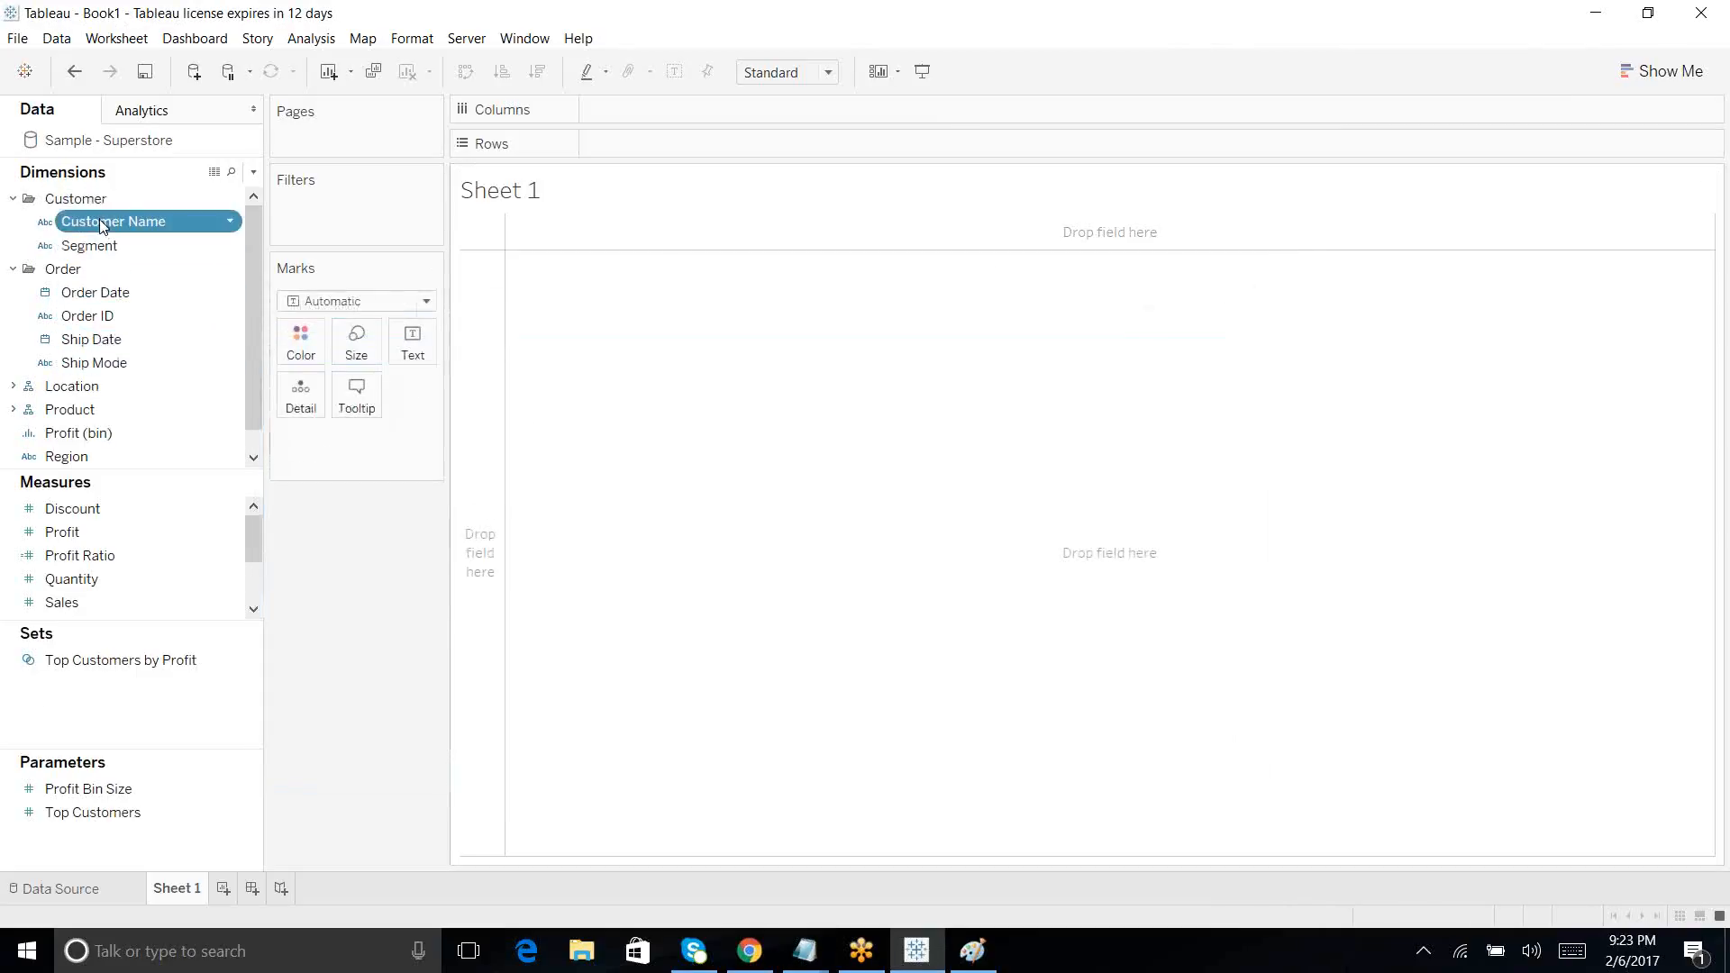
{"action": "left_click", "coordinate": [93, 250]}
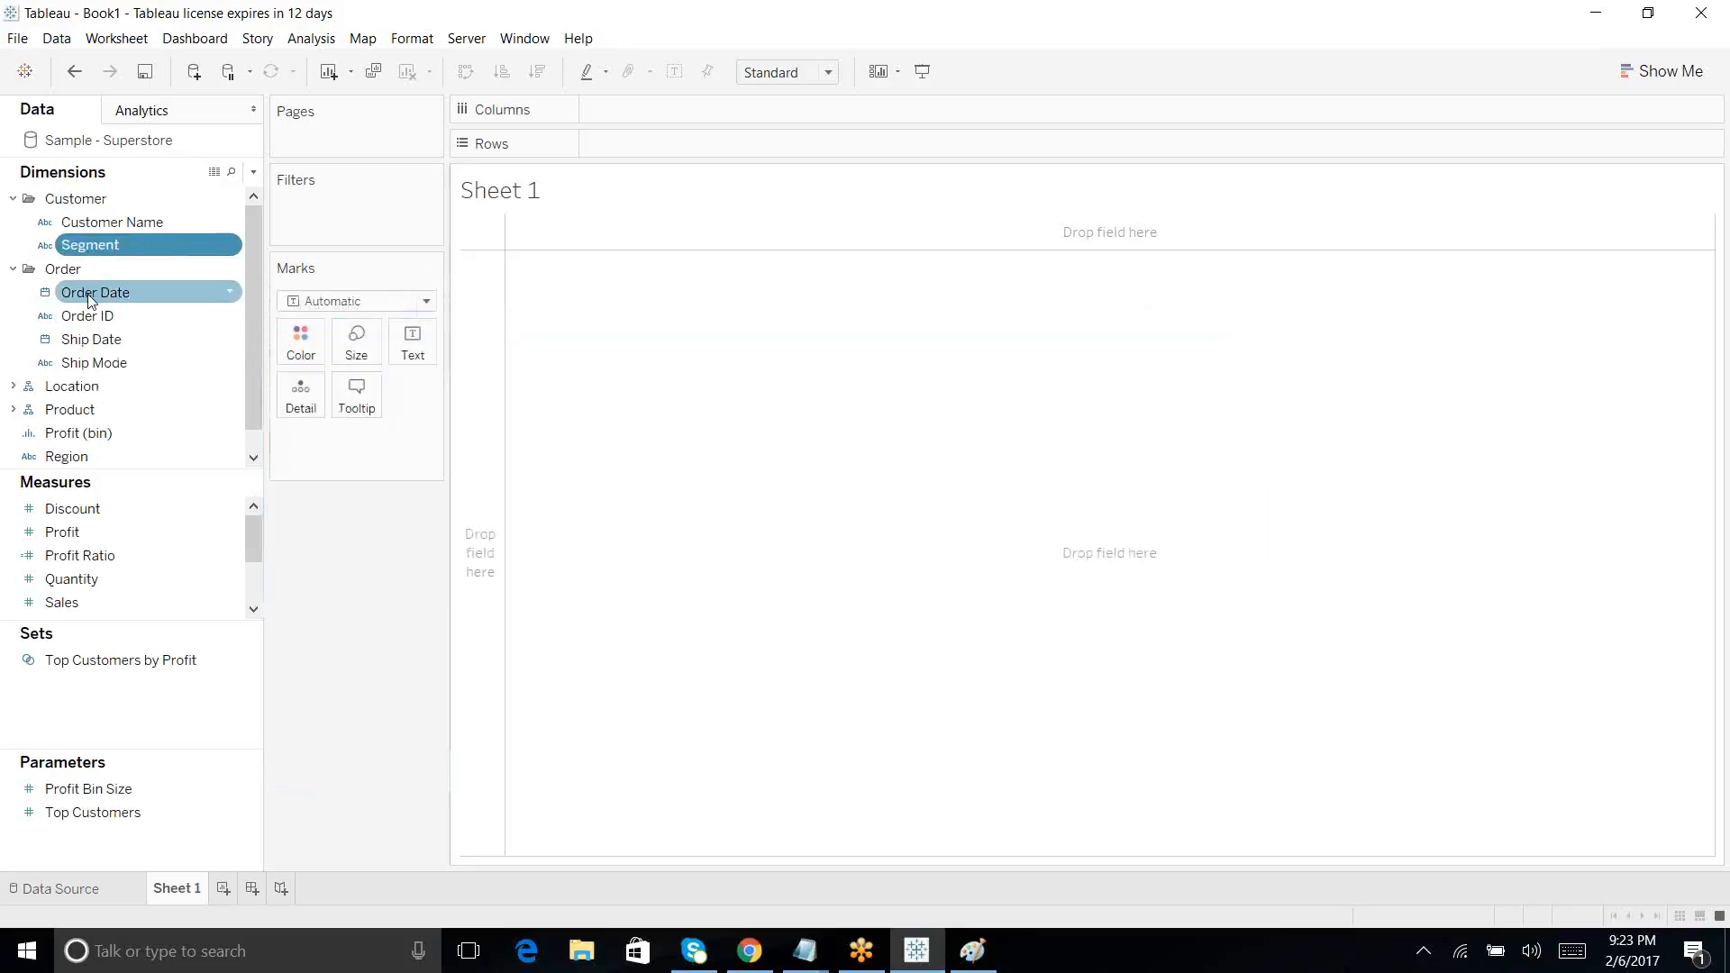
{"action": "left_click", "coordinate": [90, 293]}
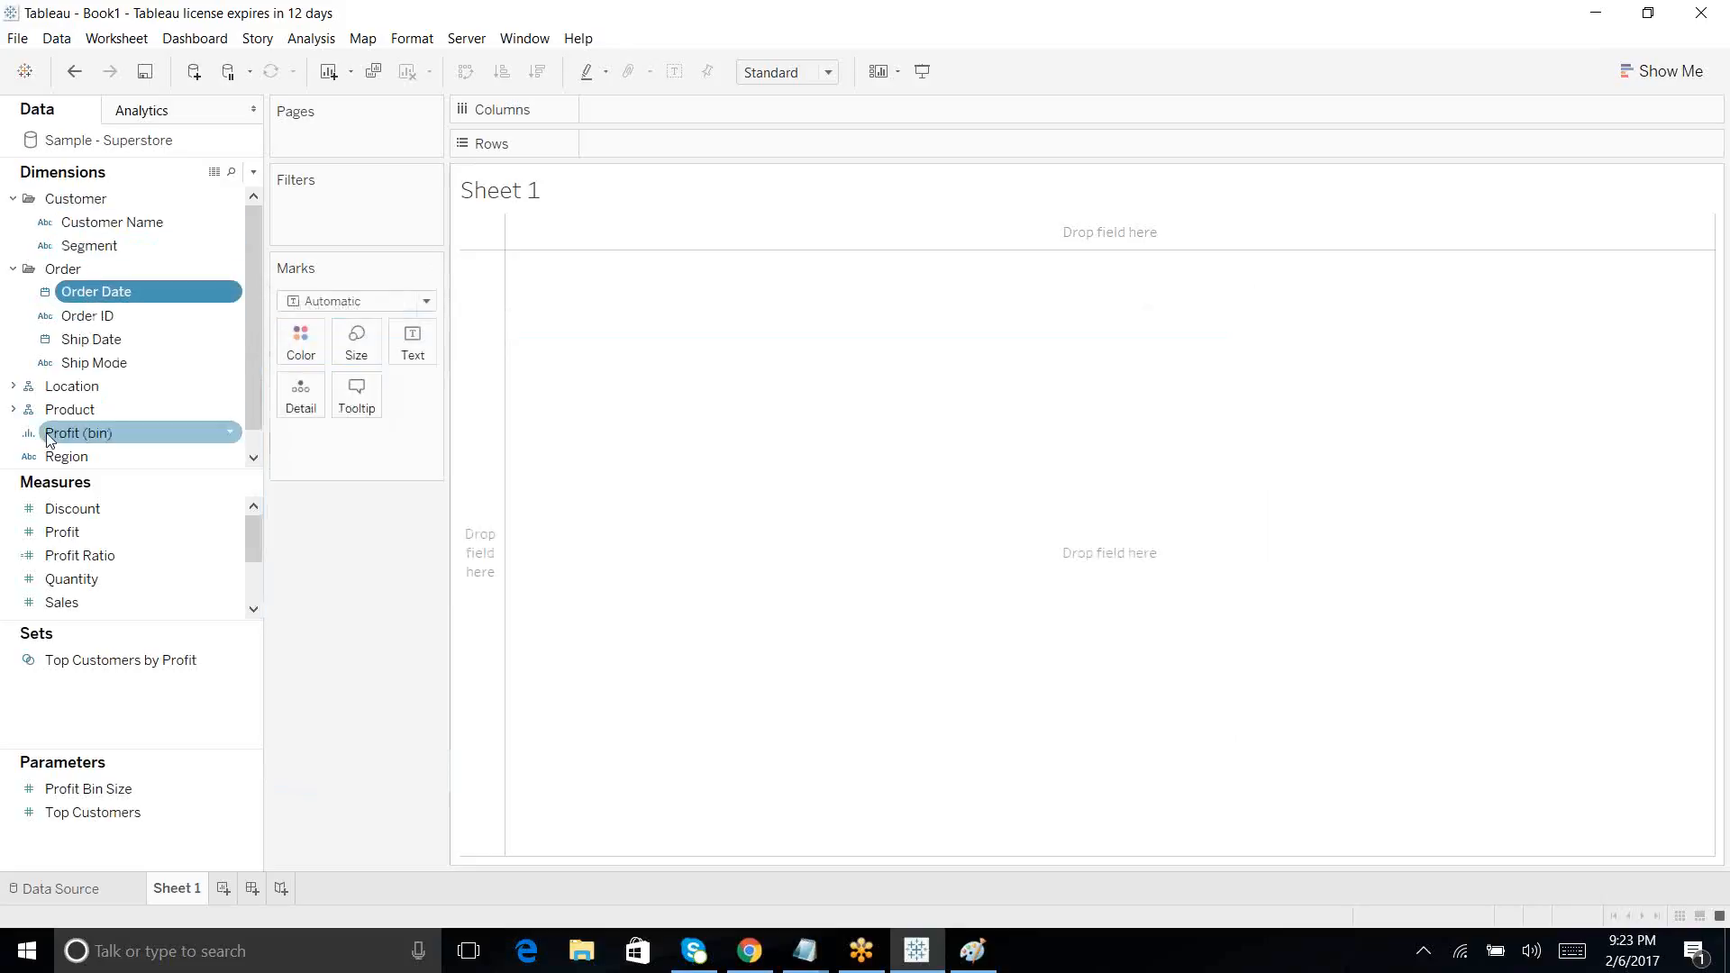
{"action": "left_click", "coordinate": [14, 385]}
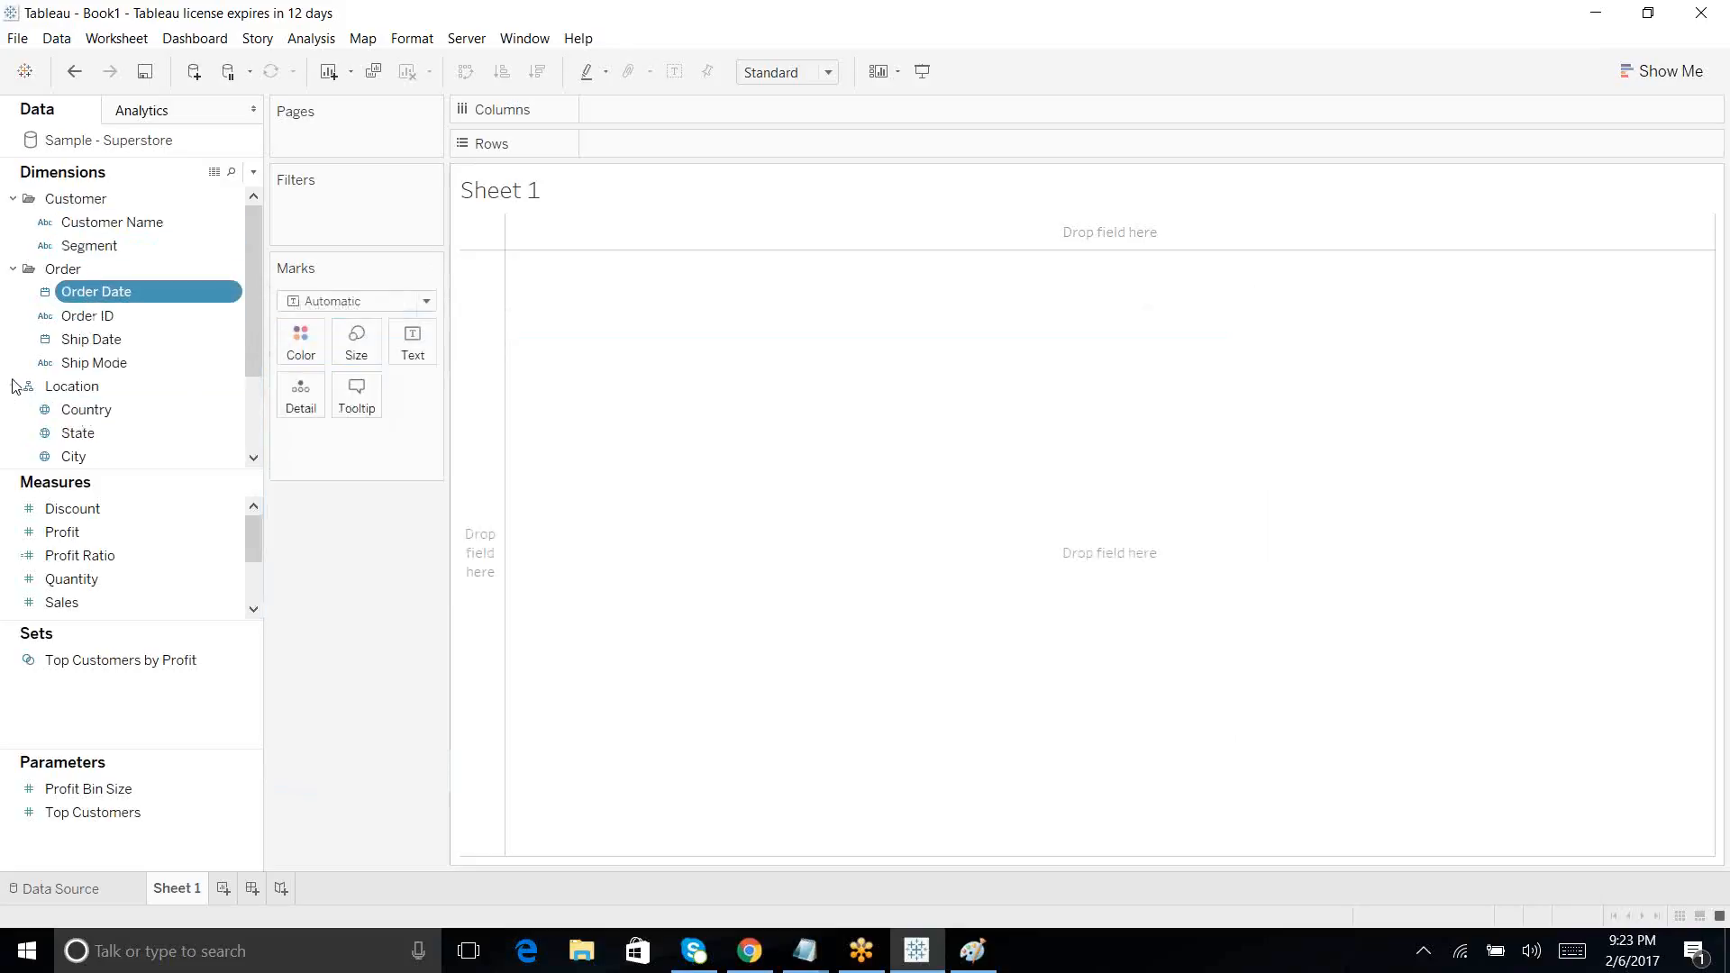
{"action": "left_click", "coordinate": [87, 413]}
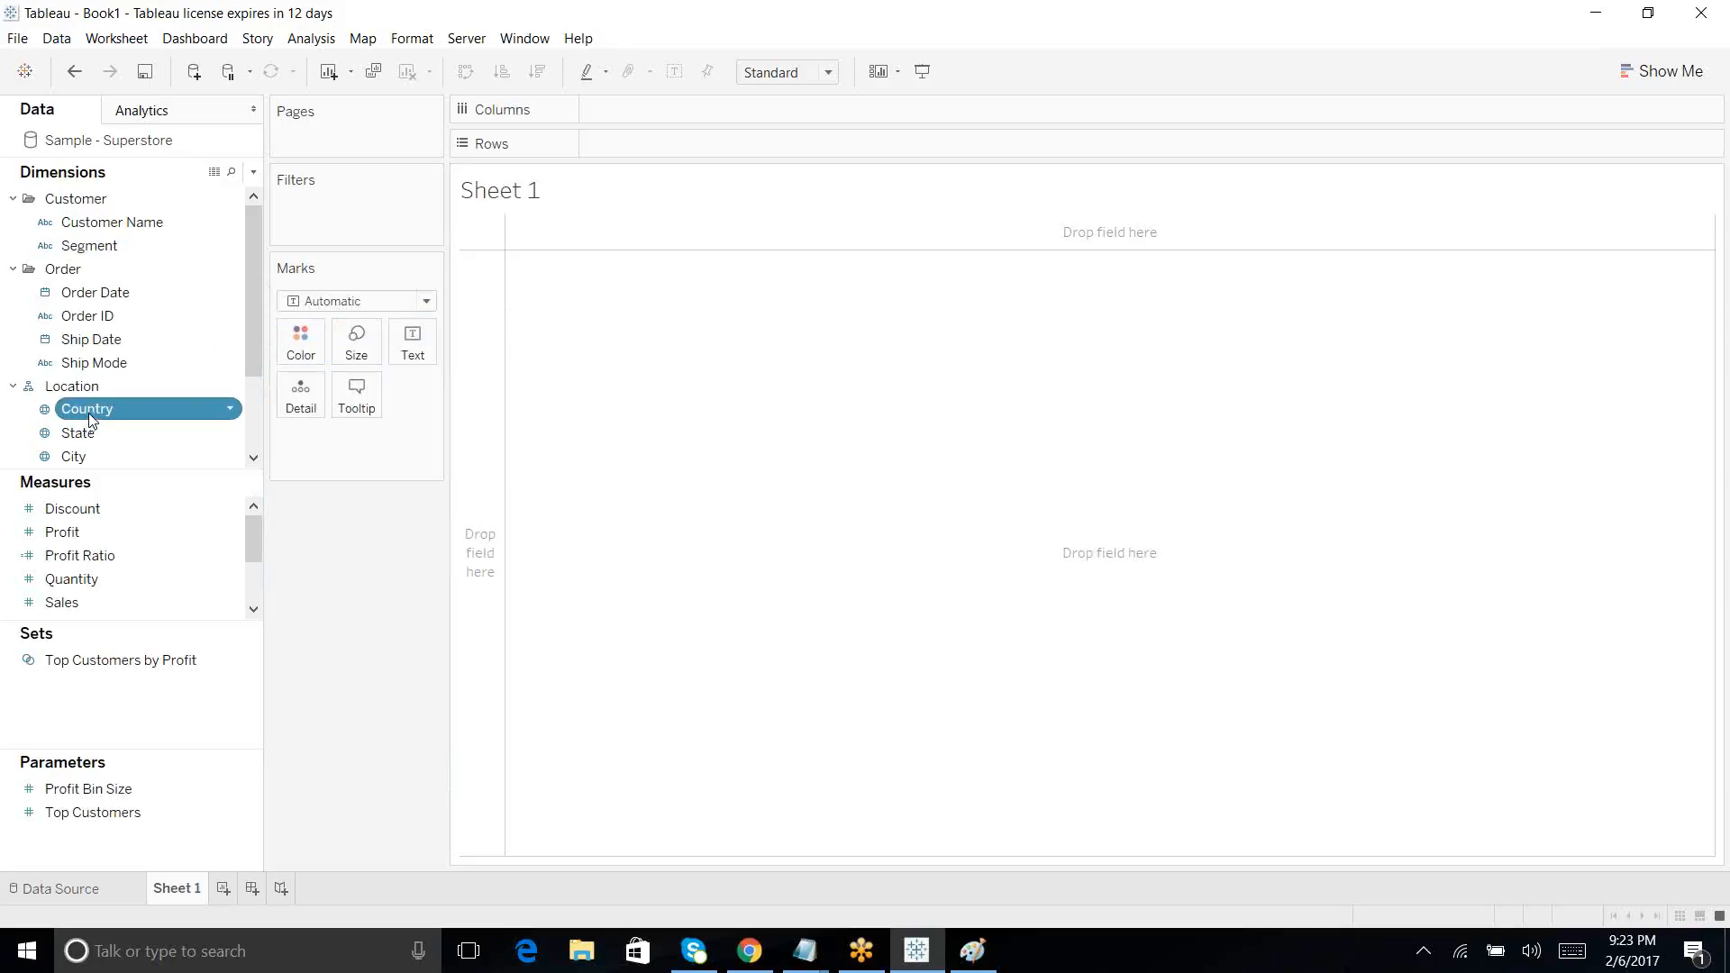
{"action": "left_click", "coordinate": [80, 515], "text": "ctrl"}
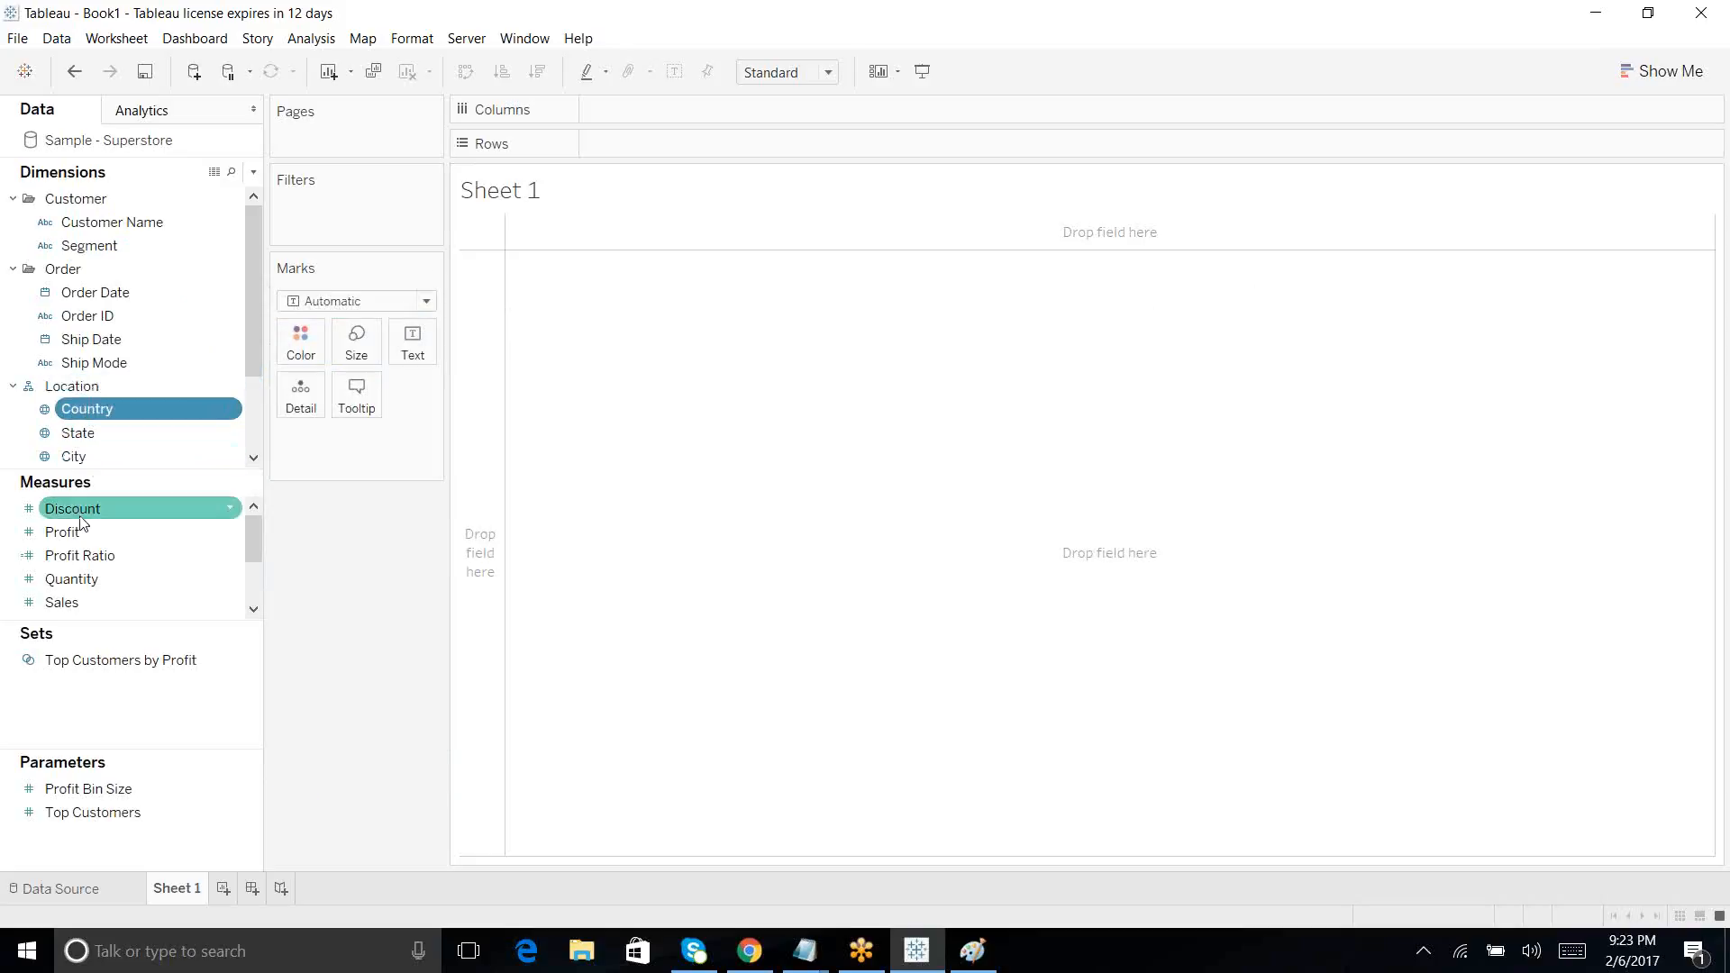
{"action": "left_click", "coordinate": [61, 535]}
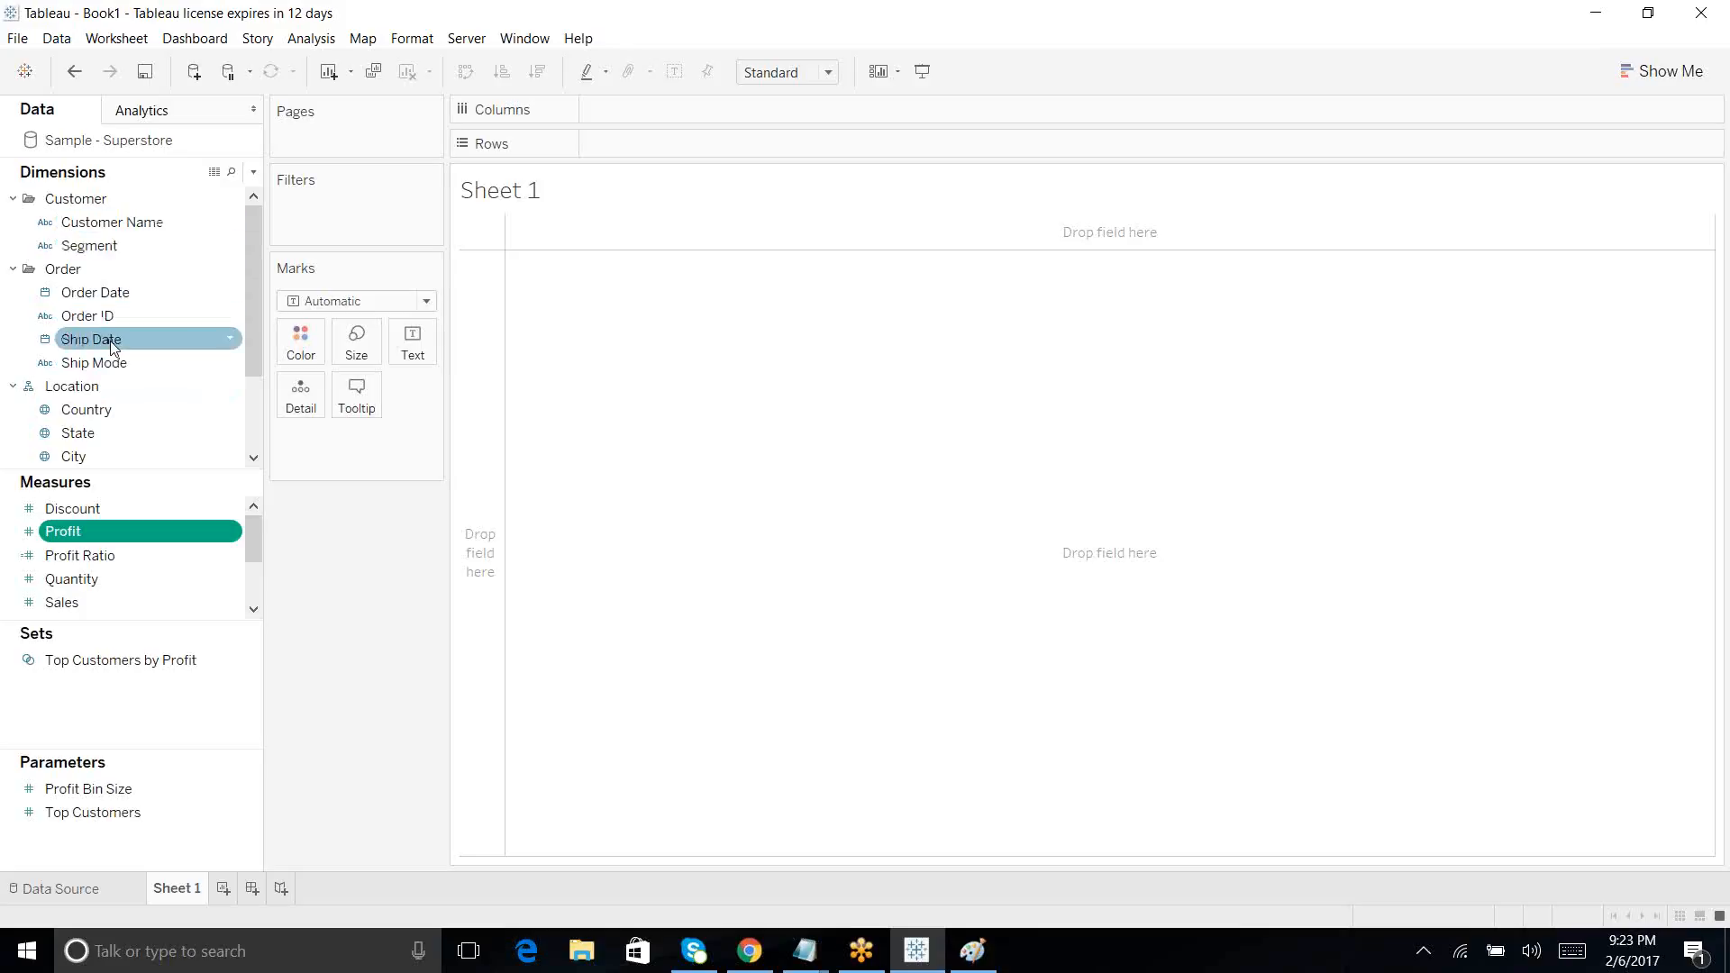
Step: Change the data type of the Ship Date dimension to Date & Time
{"action": "left_click", "coordinate": [231, 340]}
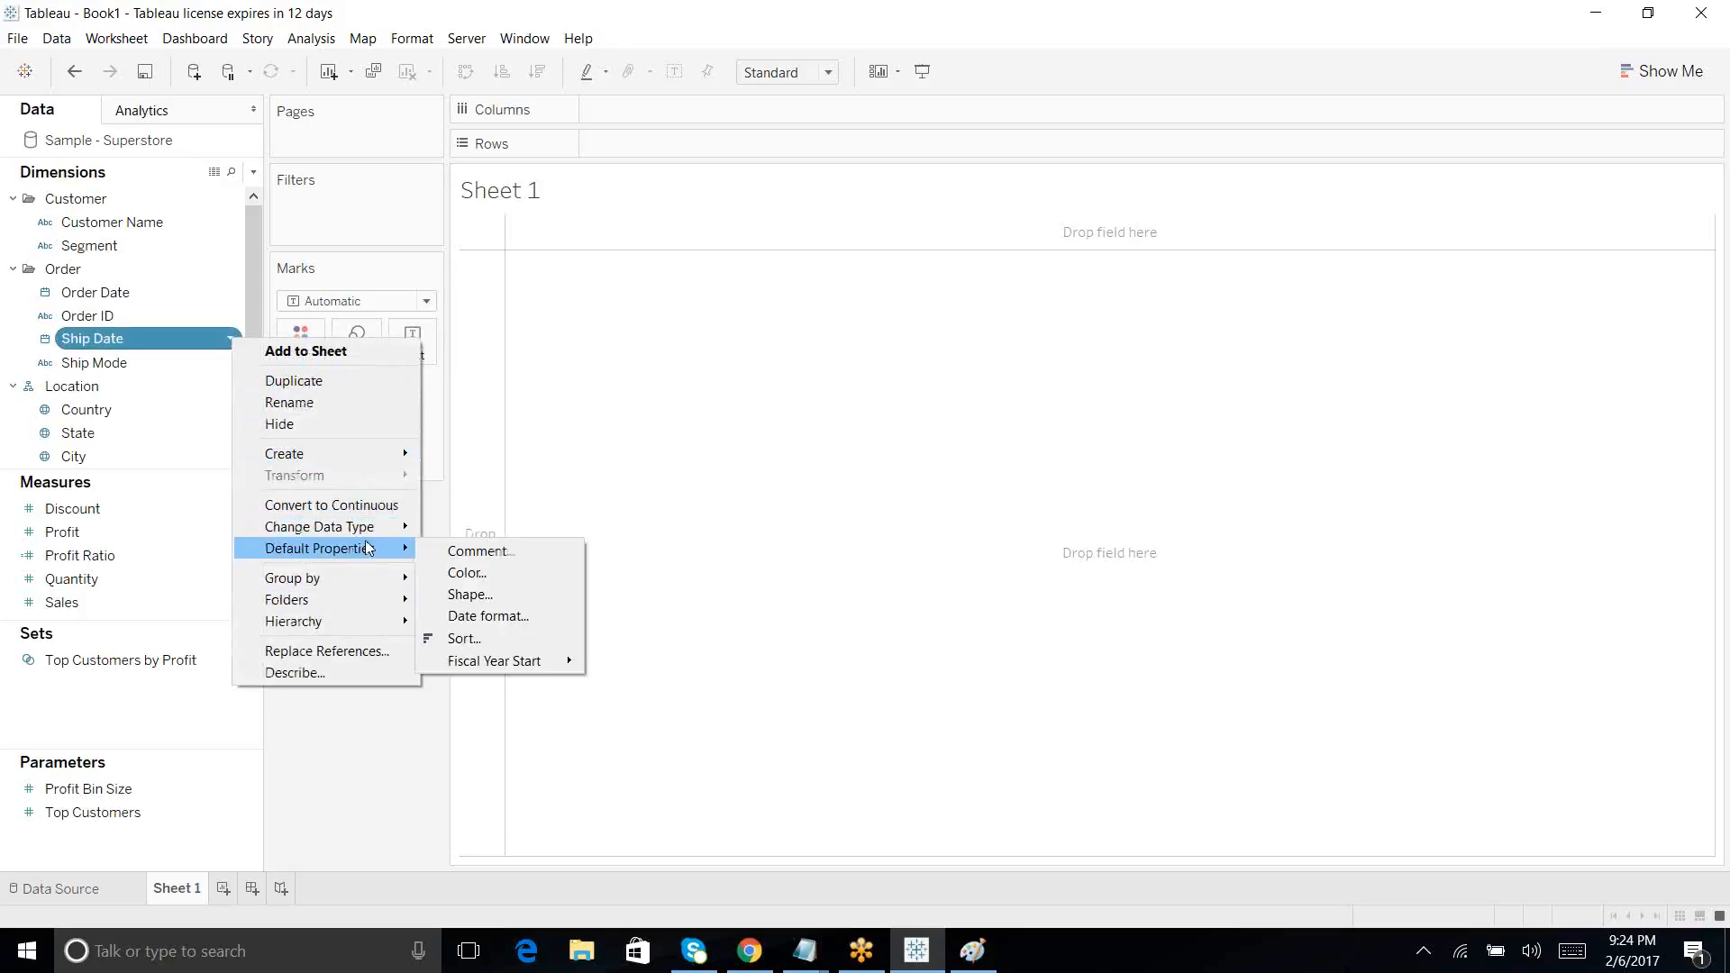
{"action": "mouse_move", "coordinate": [371, 527]}
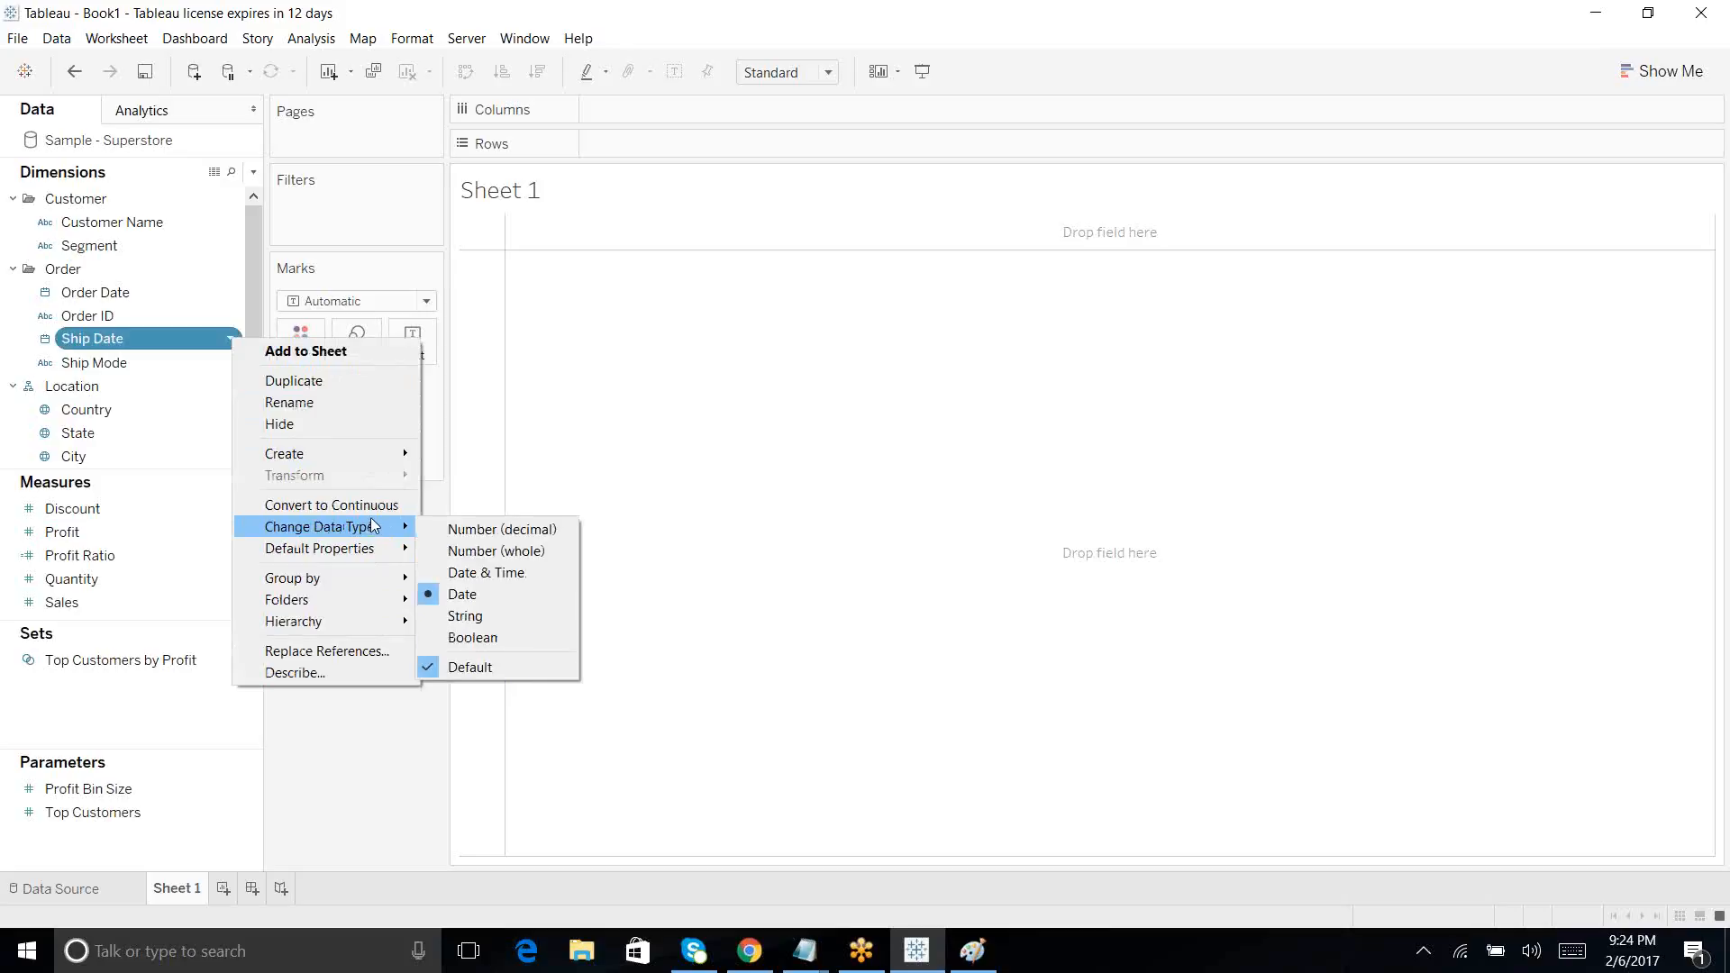
{"action": "left_click", "coordinate": [441, 573]}
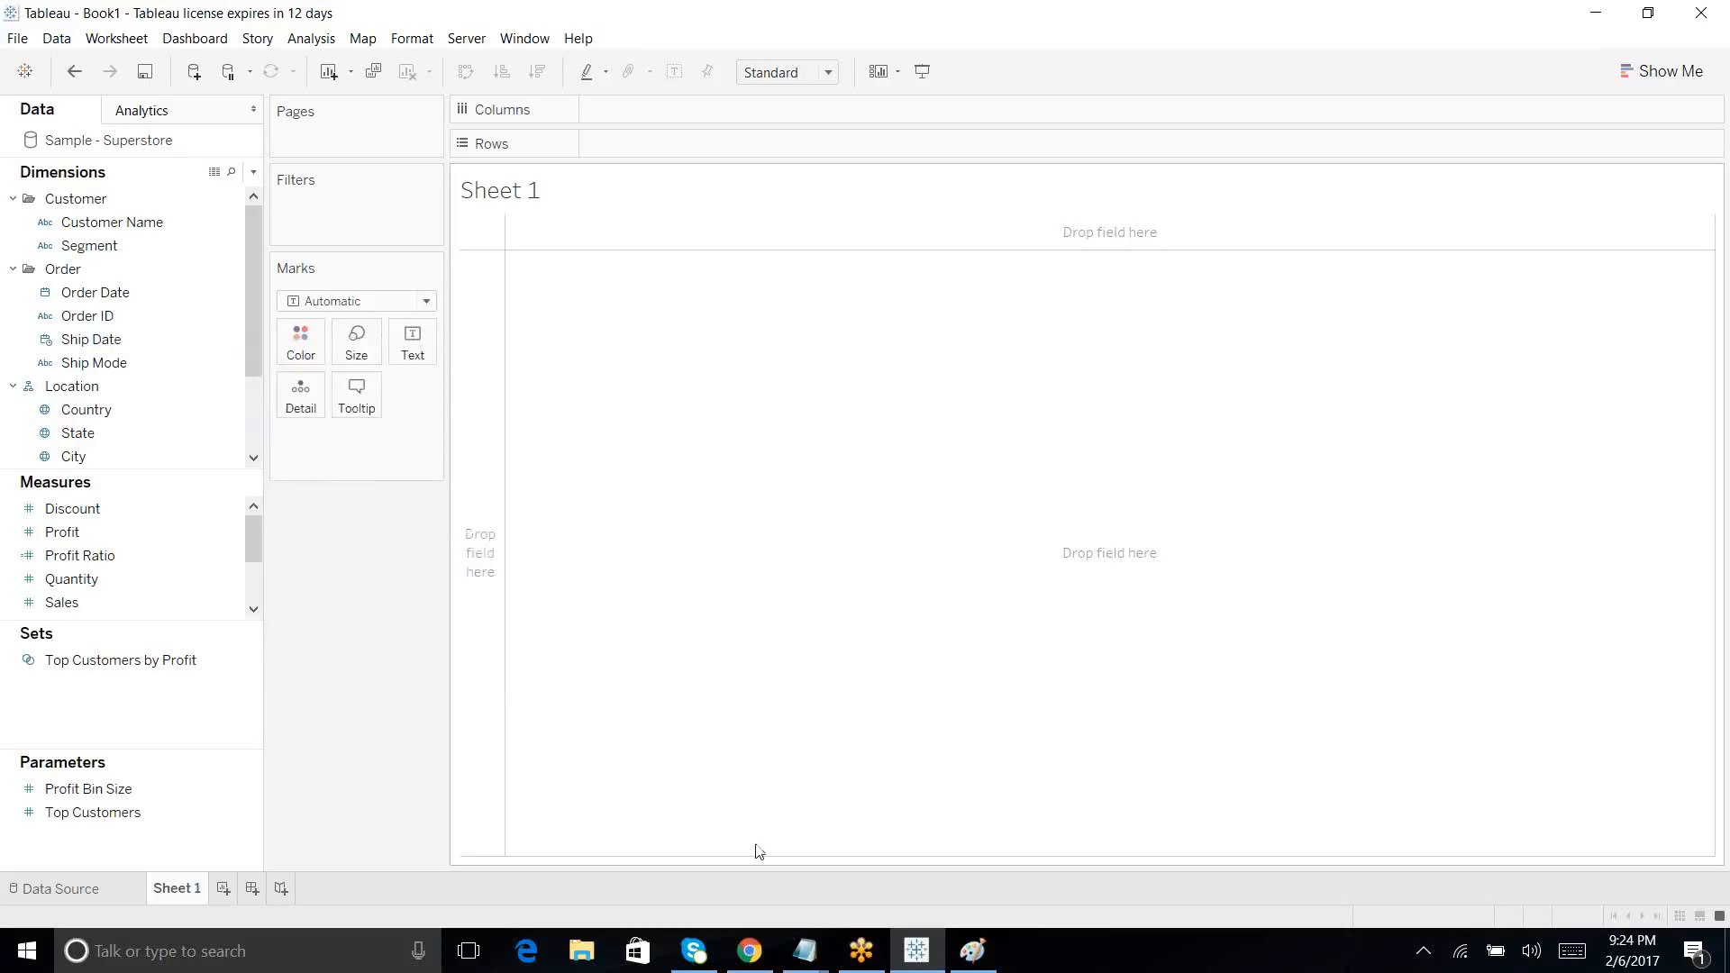
Step: Switch to the untitled Notepad notes and add "columns are refered as data elements" below the datasubsets line, followed by blank lines
{"action": "left_click", "coordinate": [815, 951]}
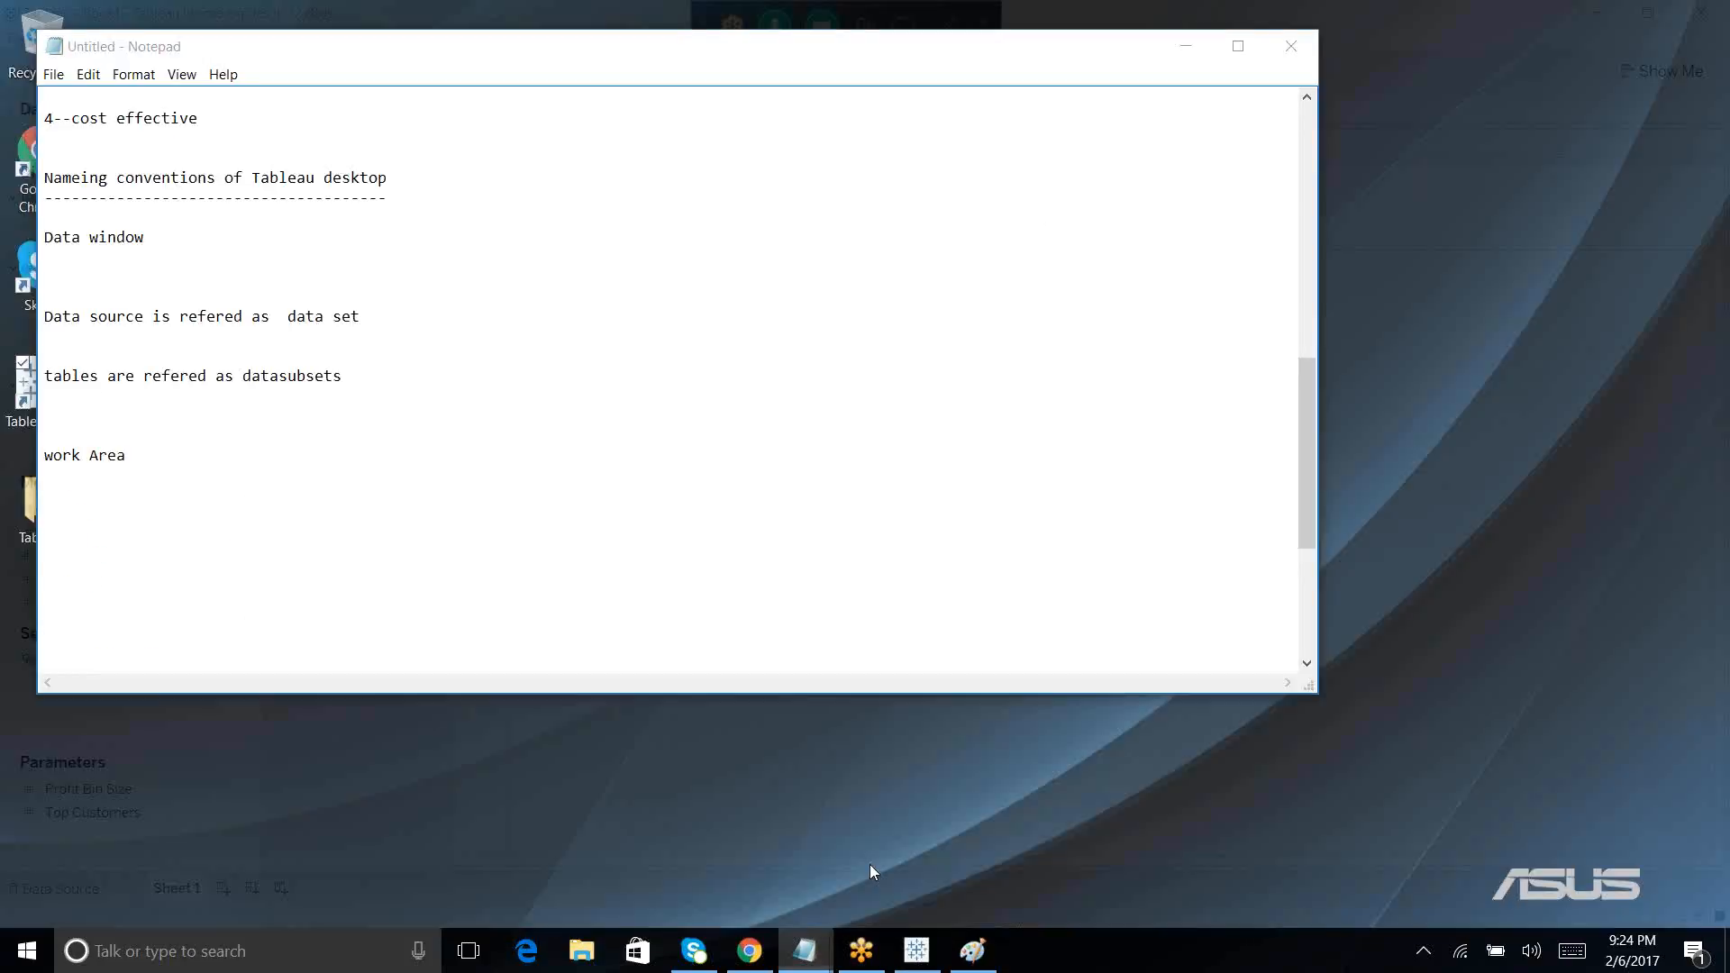
{"action": "left_click", "coordinate": [869, 863]}
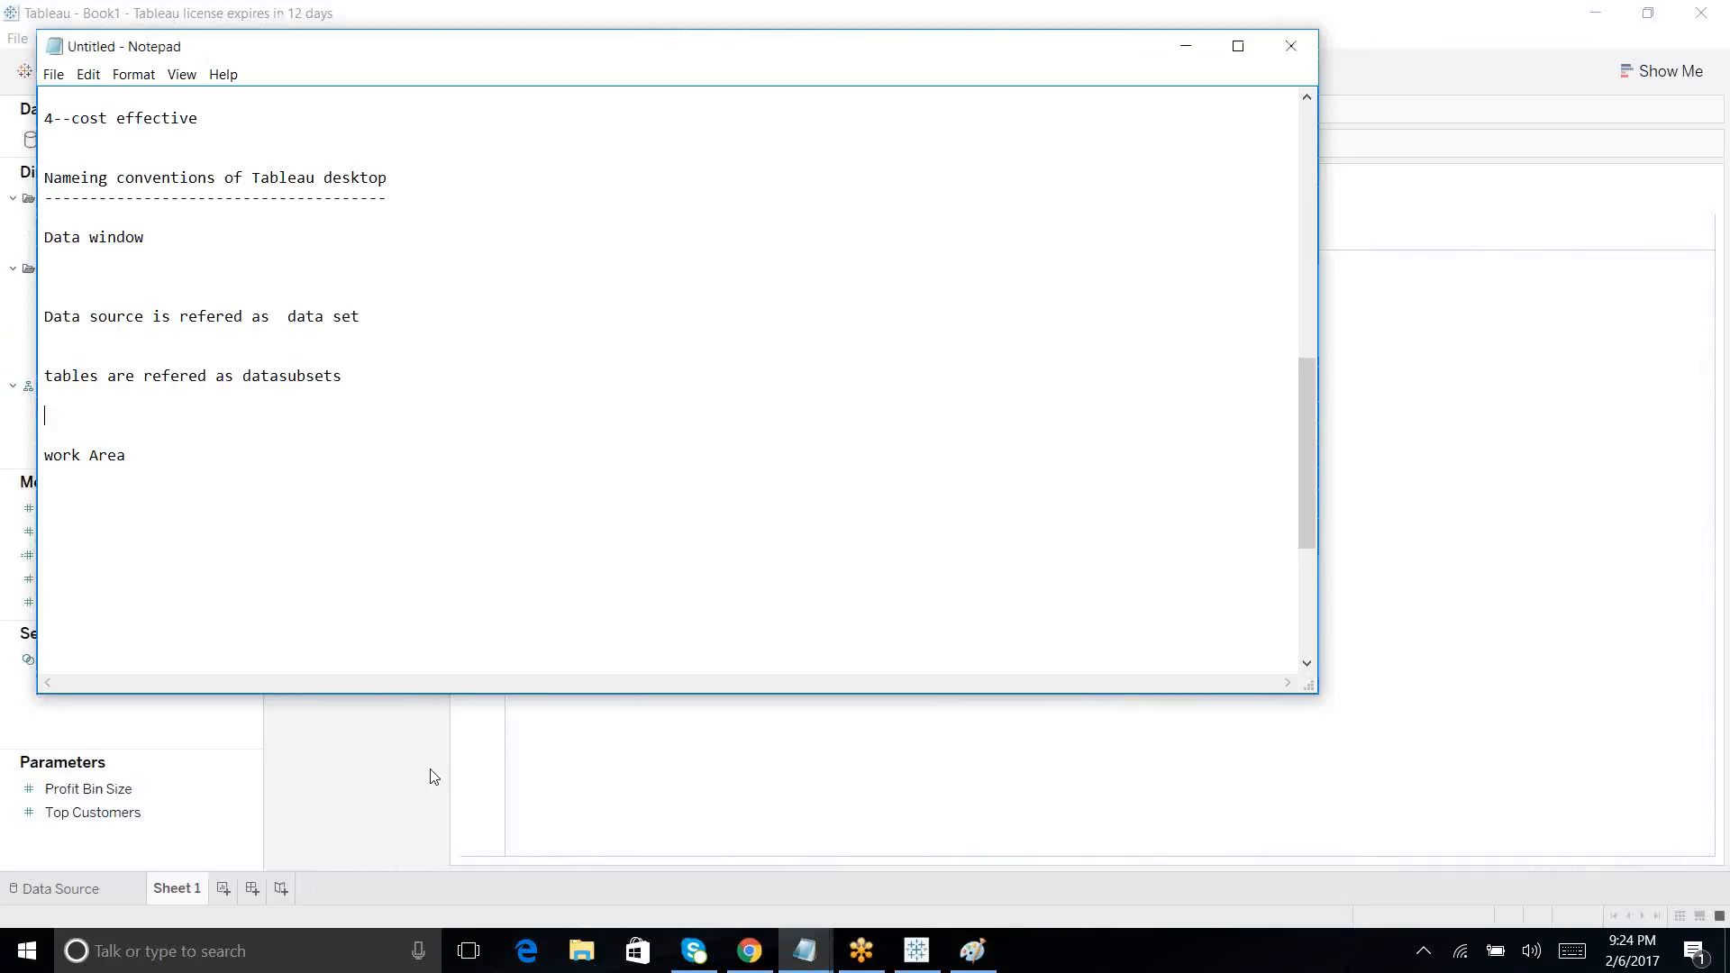
{"action": "key", "text": "Return"}
{"action": "type", "text": "columns are refered as"}
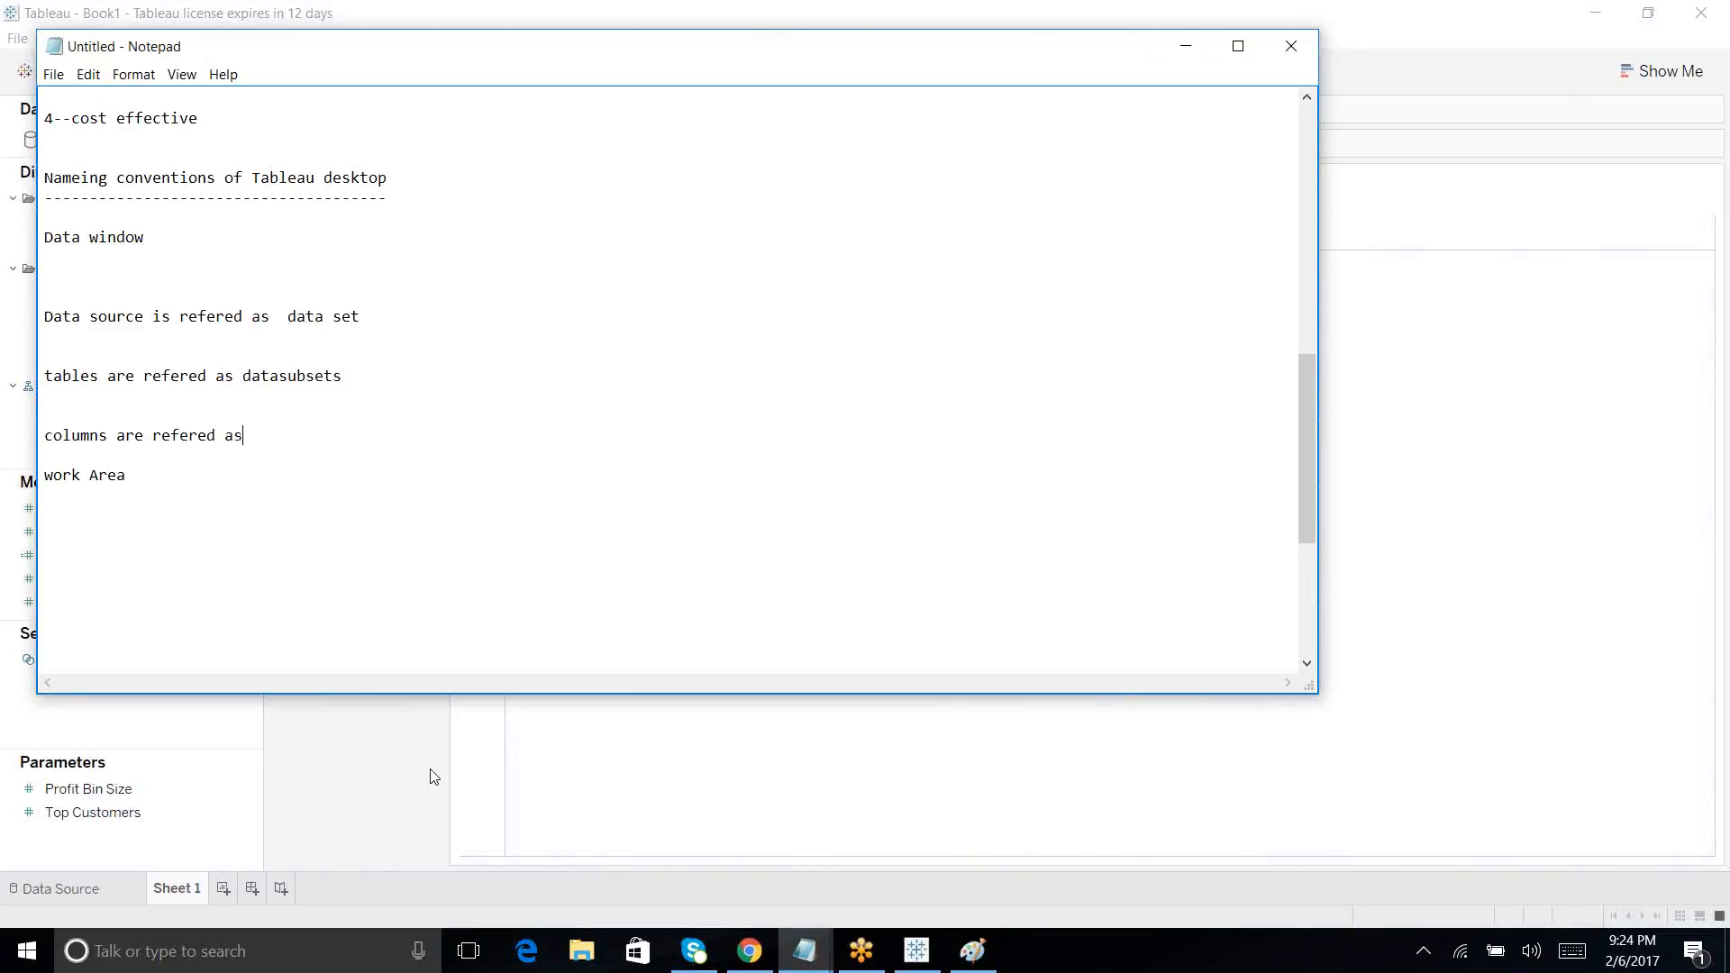
{"action": "type", "text": "data"}
{"action": "key", "text": "Return"}
{"action": "key", "text": "Return"}
{"action": "key", "text": "Return"}
{"action": "key", "text": "Return"}
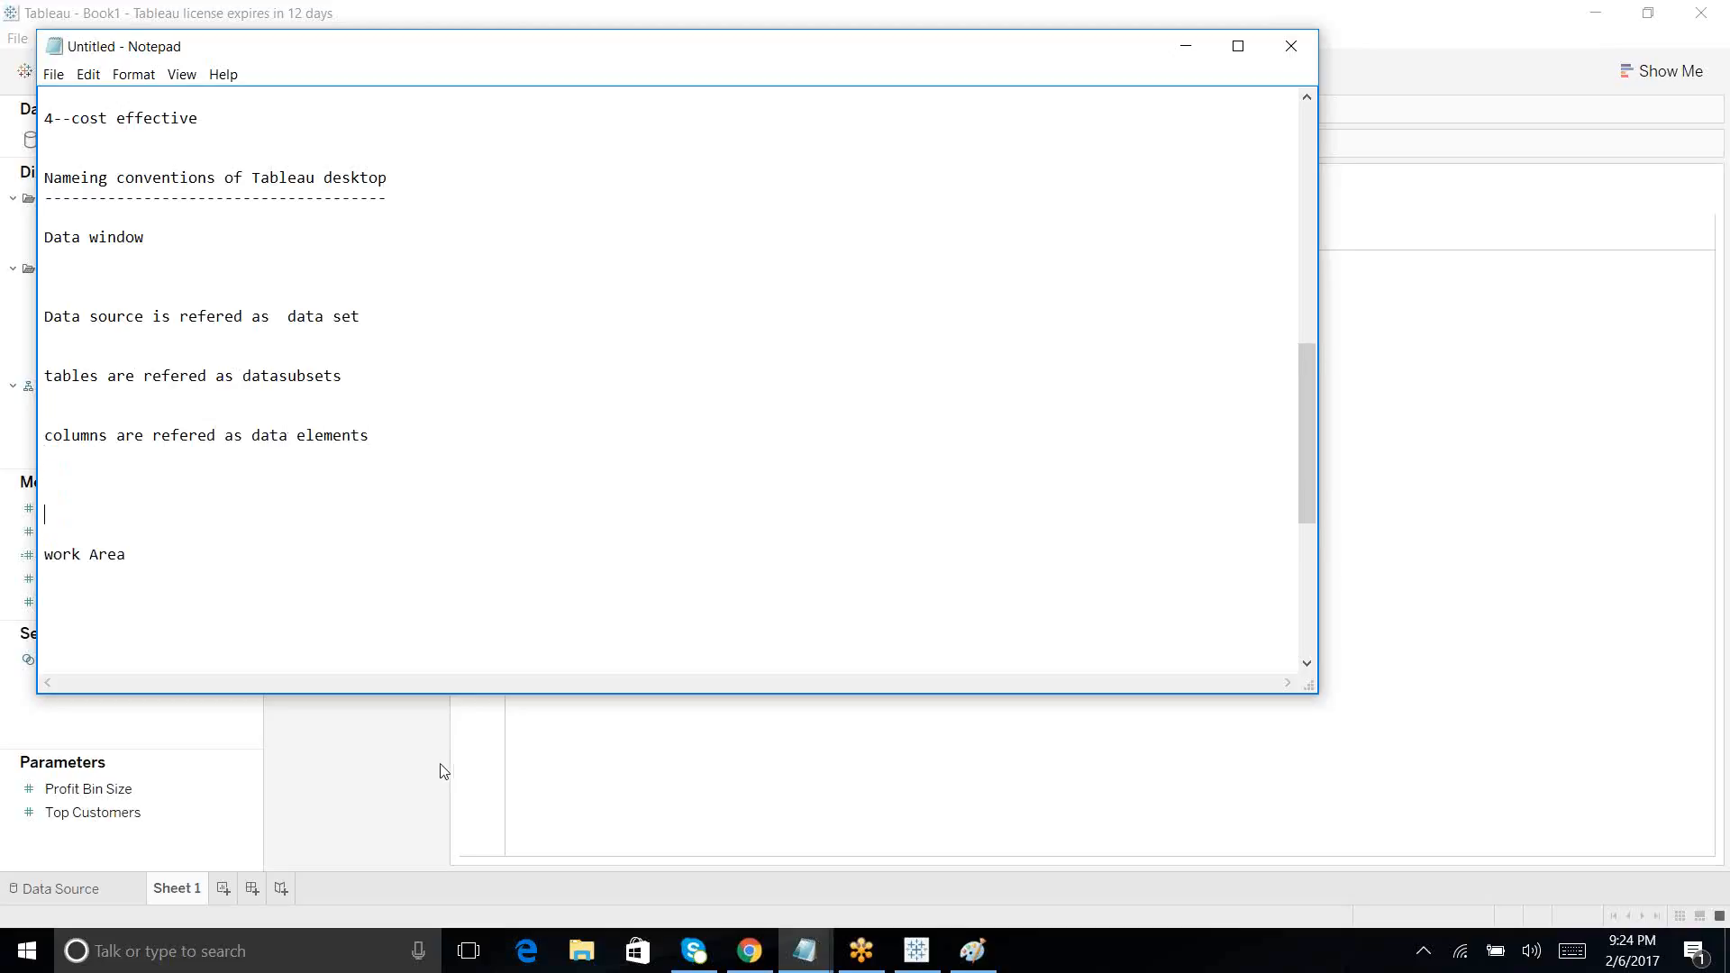
Step: Below the data elements line, add the spaced list items "1--textual abc dimension", "2--geographical dimension" and "3--date dimension"
{"action": "left_click", "coordinate": [300, 519]}
{"action": "type", "text": "1--textual abc dimension"}
{"action": "key", "text": "Return"}
{"action": "key", "text": "Return"}
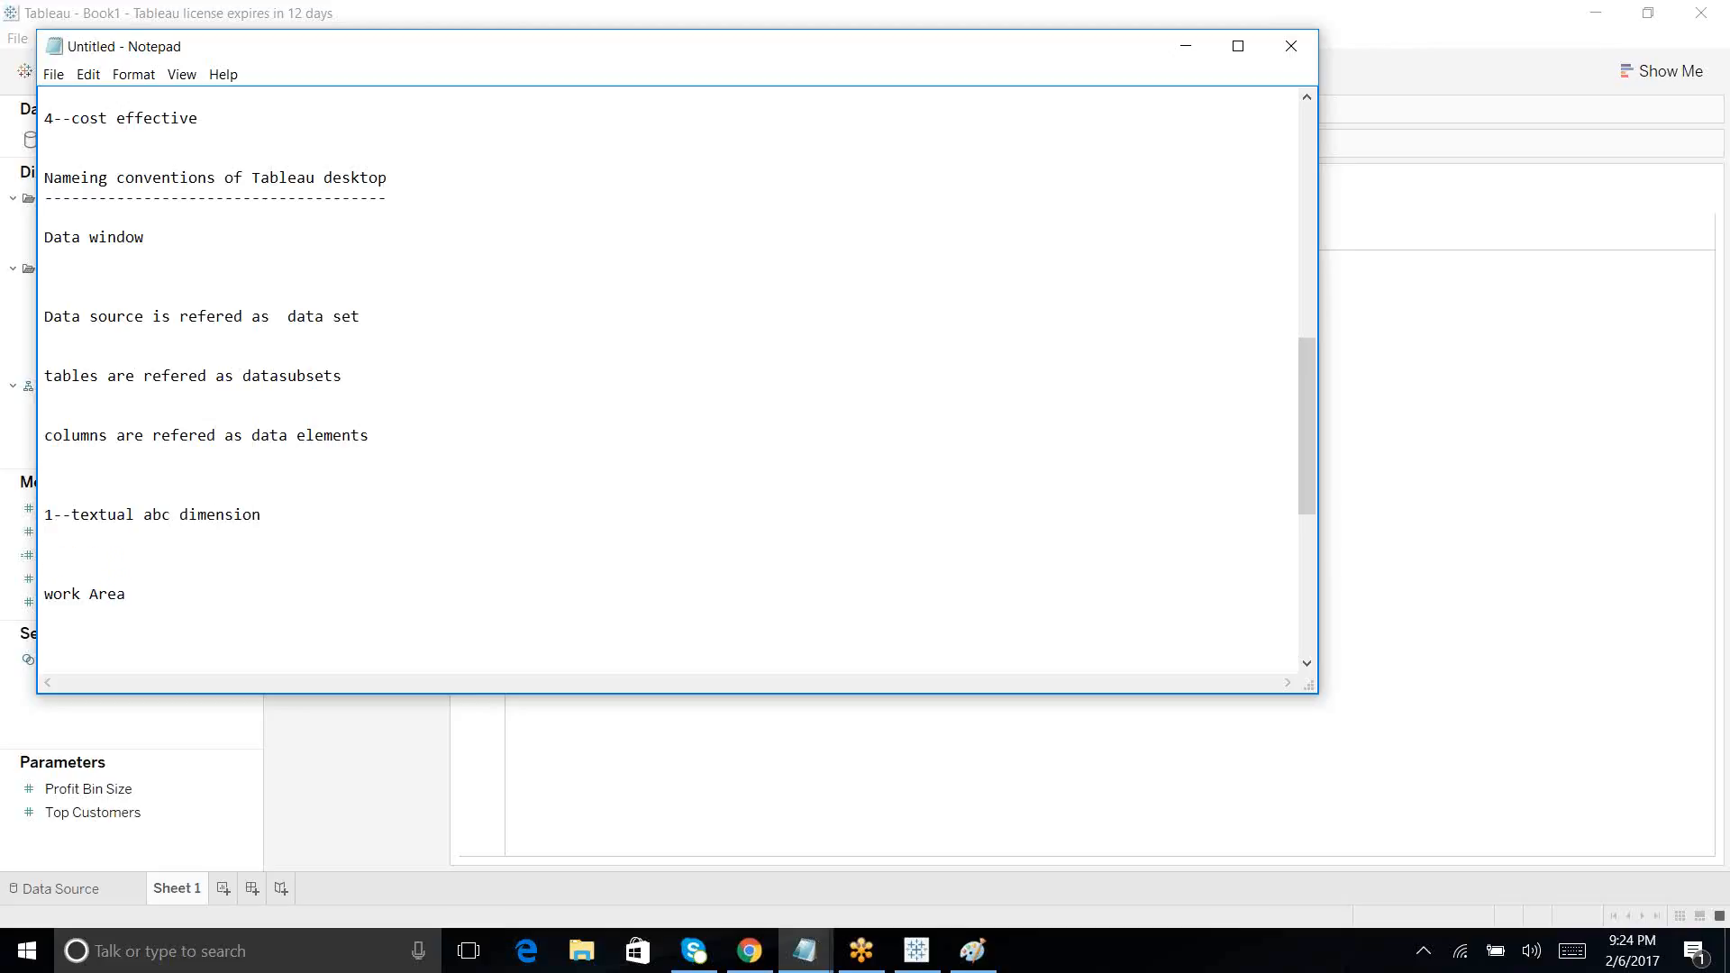
{"action": "type", "text": "2--geographical dimension"}
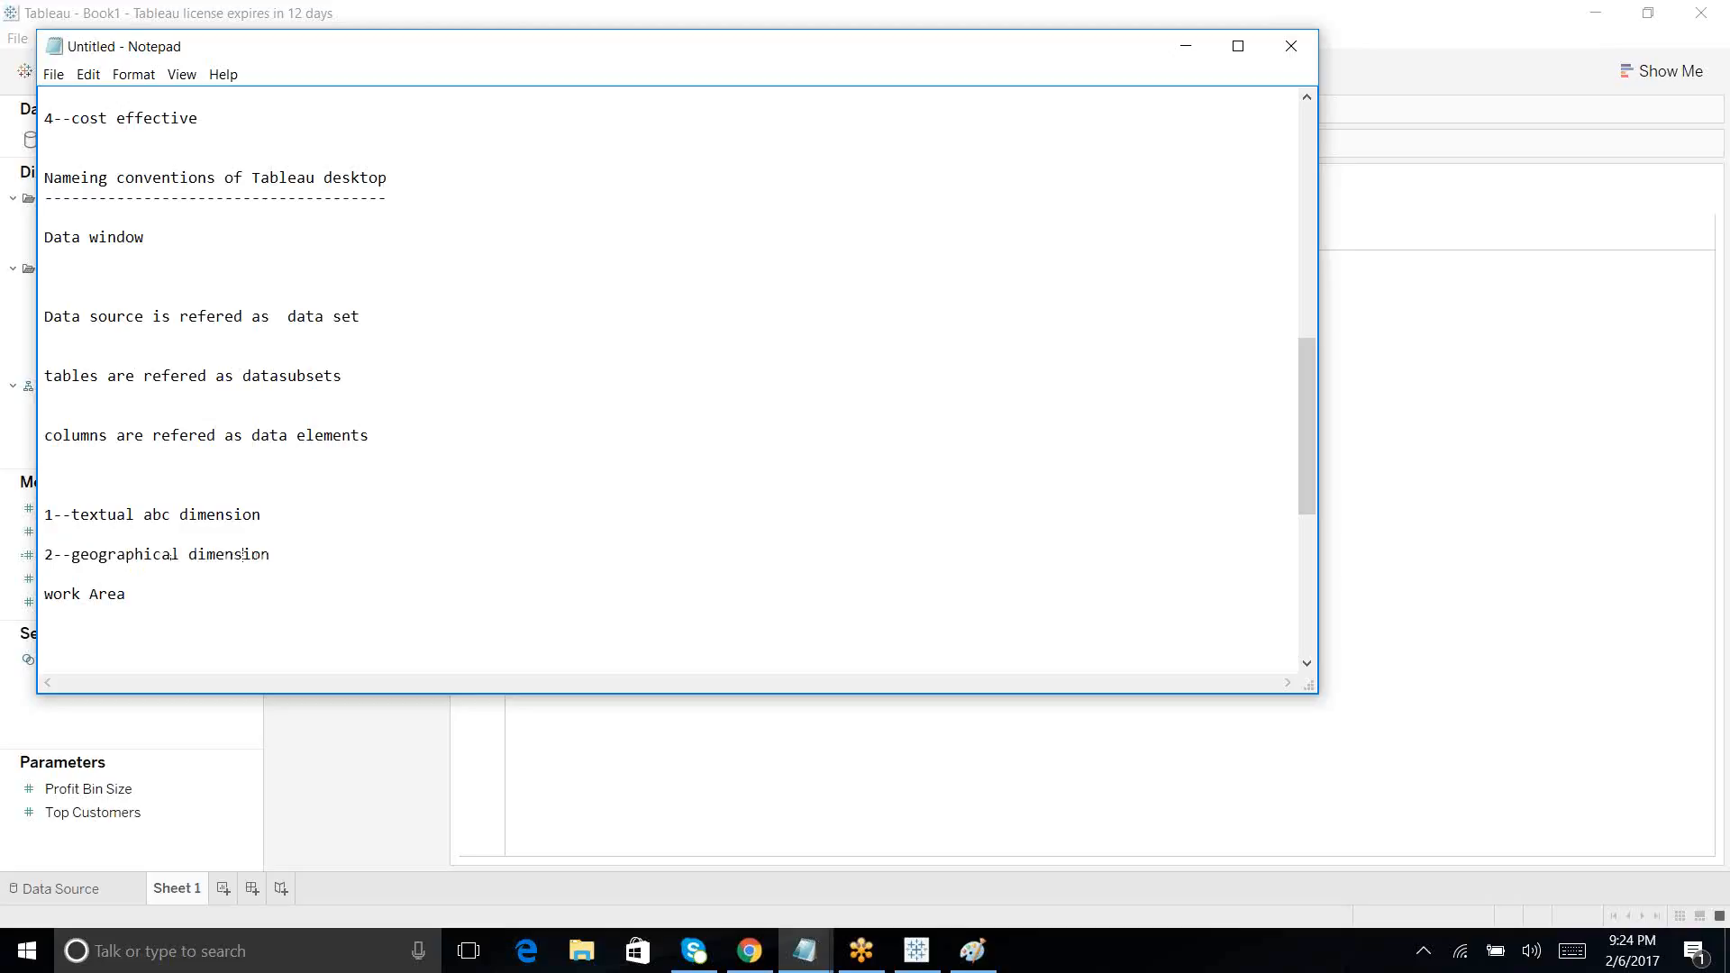
{"action": "key", "text": "Return"}
{"action": "key", "text": "Return"}
{"action": "type", "text": "3--"}
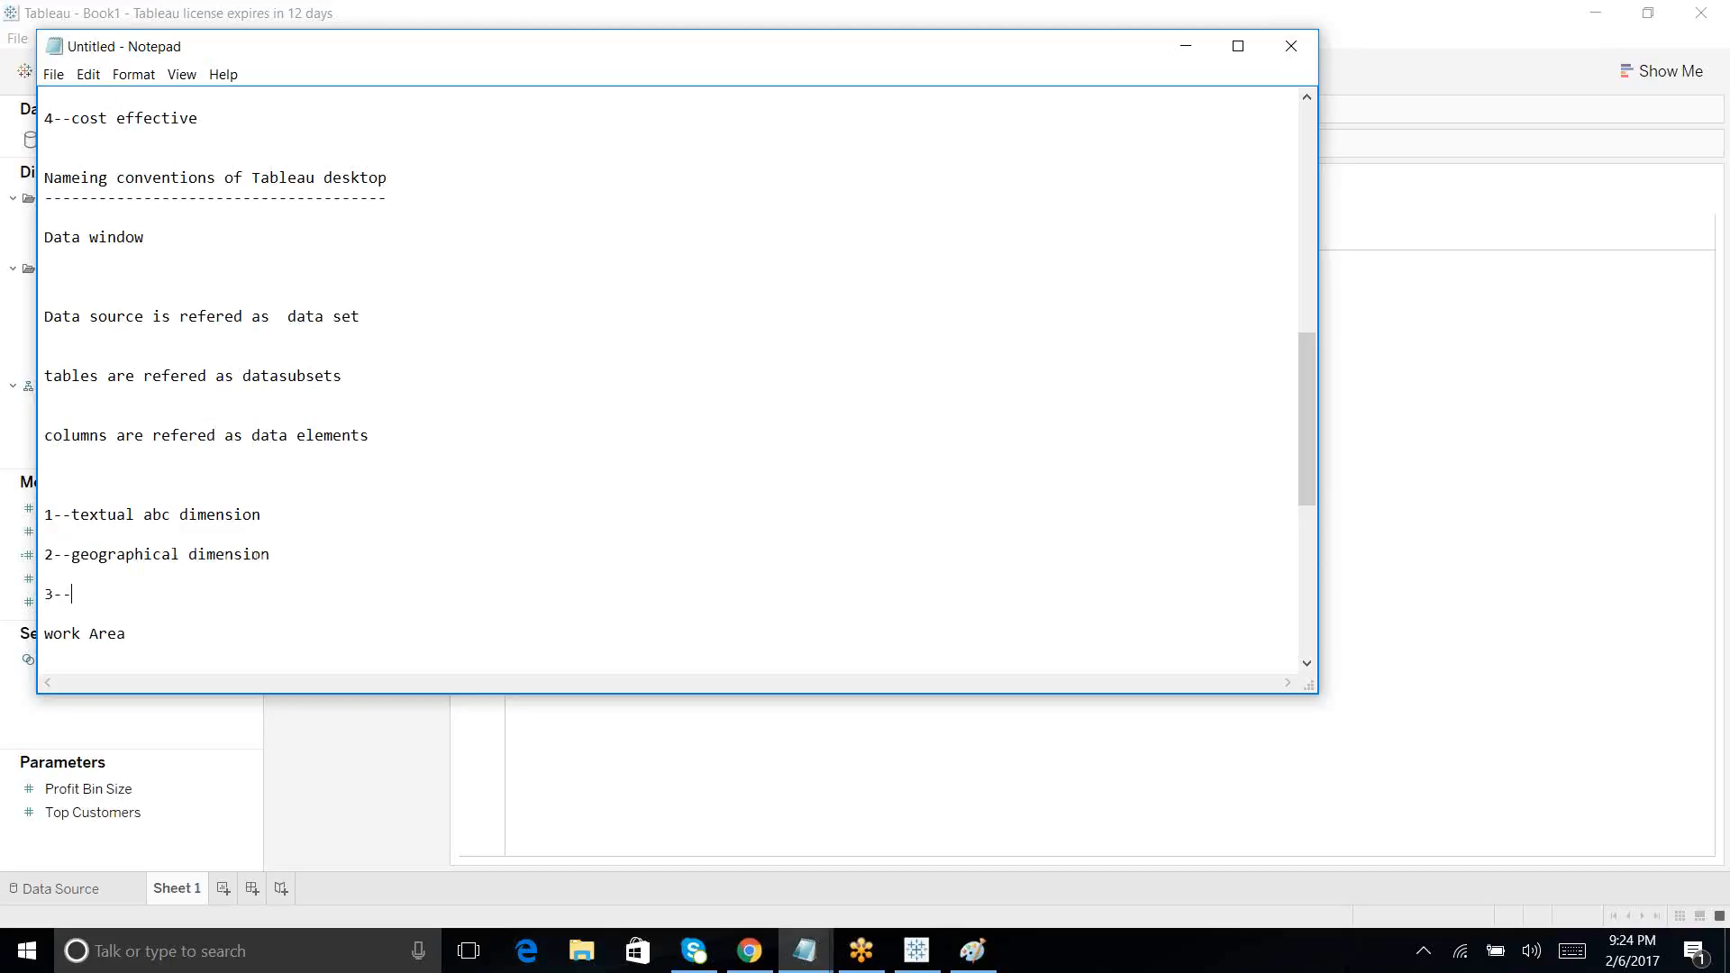
{"action": "type", "text": "date dimension"}
{"action": "key", "text": "Return"}
{"action": "key", "text": "Return"}
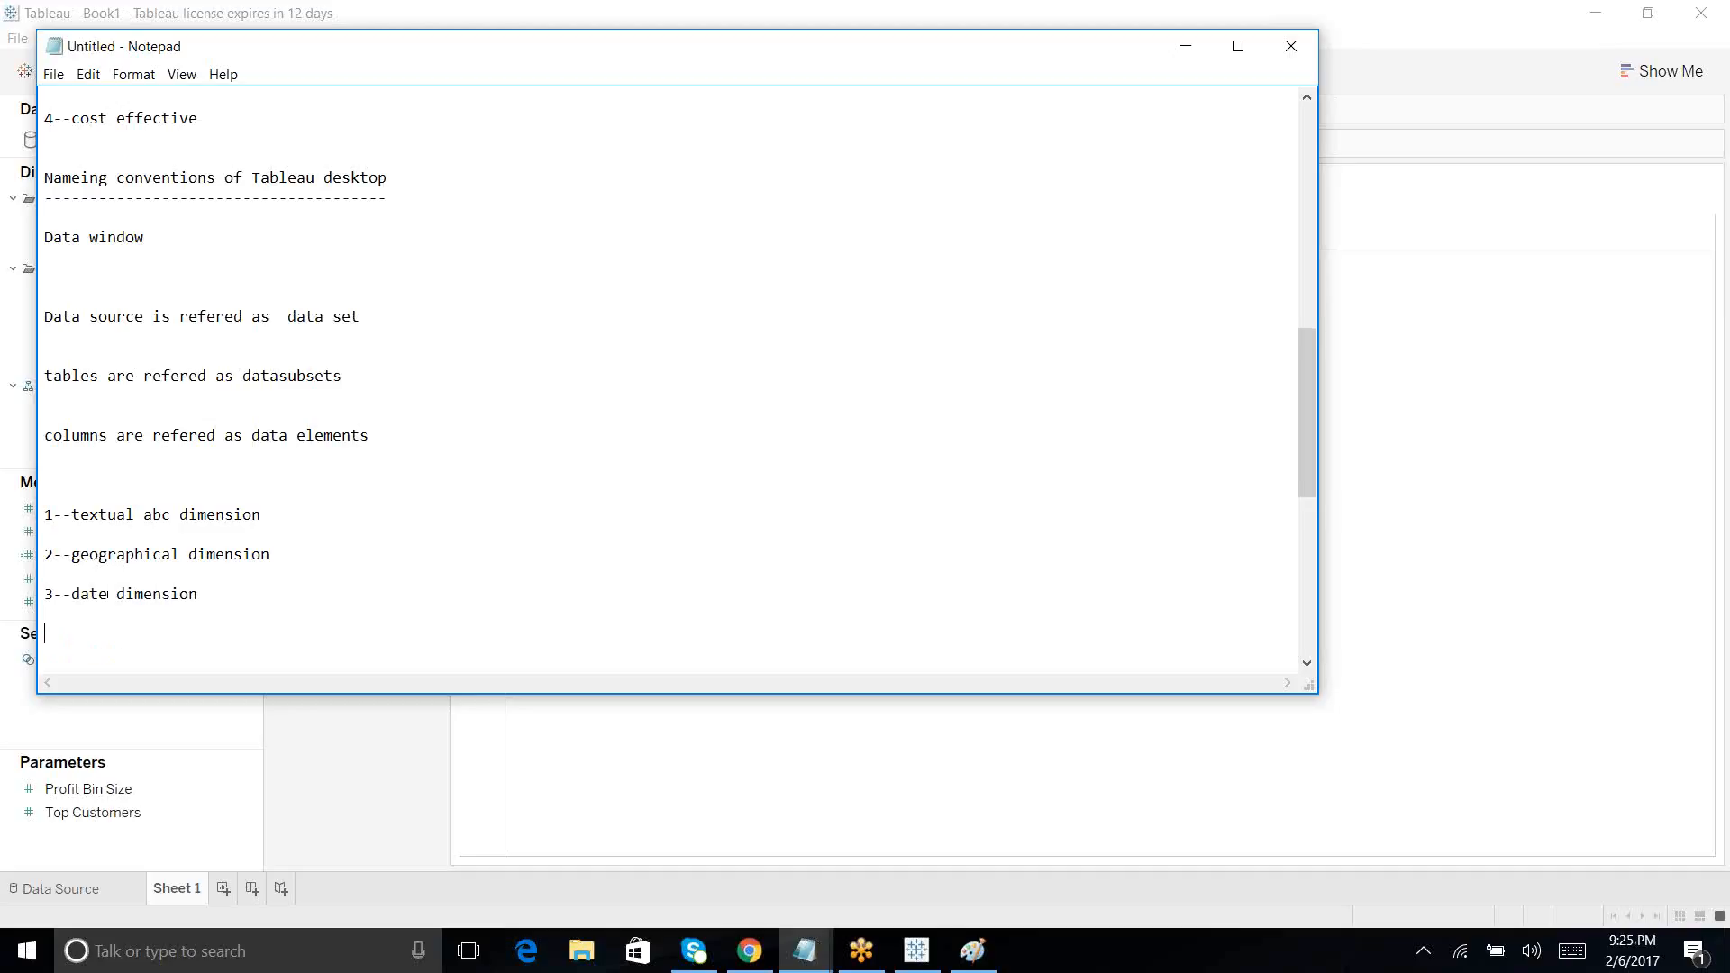
Step: Continue the list with "4--date and time dimension" and "5--measure" above the "work Area" line
{"action": "type", "text": "4="}
{"action": "type", "text": "-date and t"}
{"action": "type", "text": "ime dime"}
{"action": "type", "text": "nsion"}
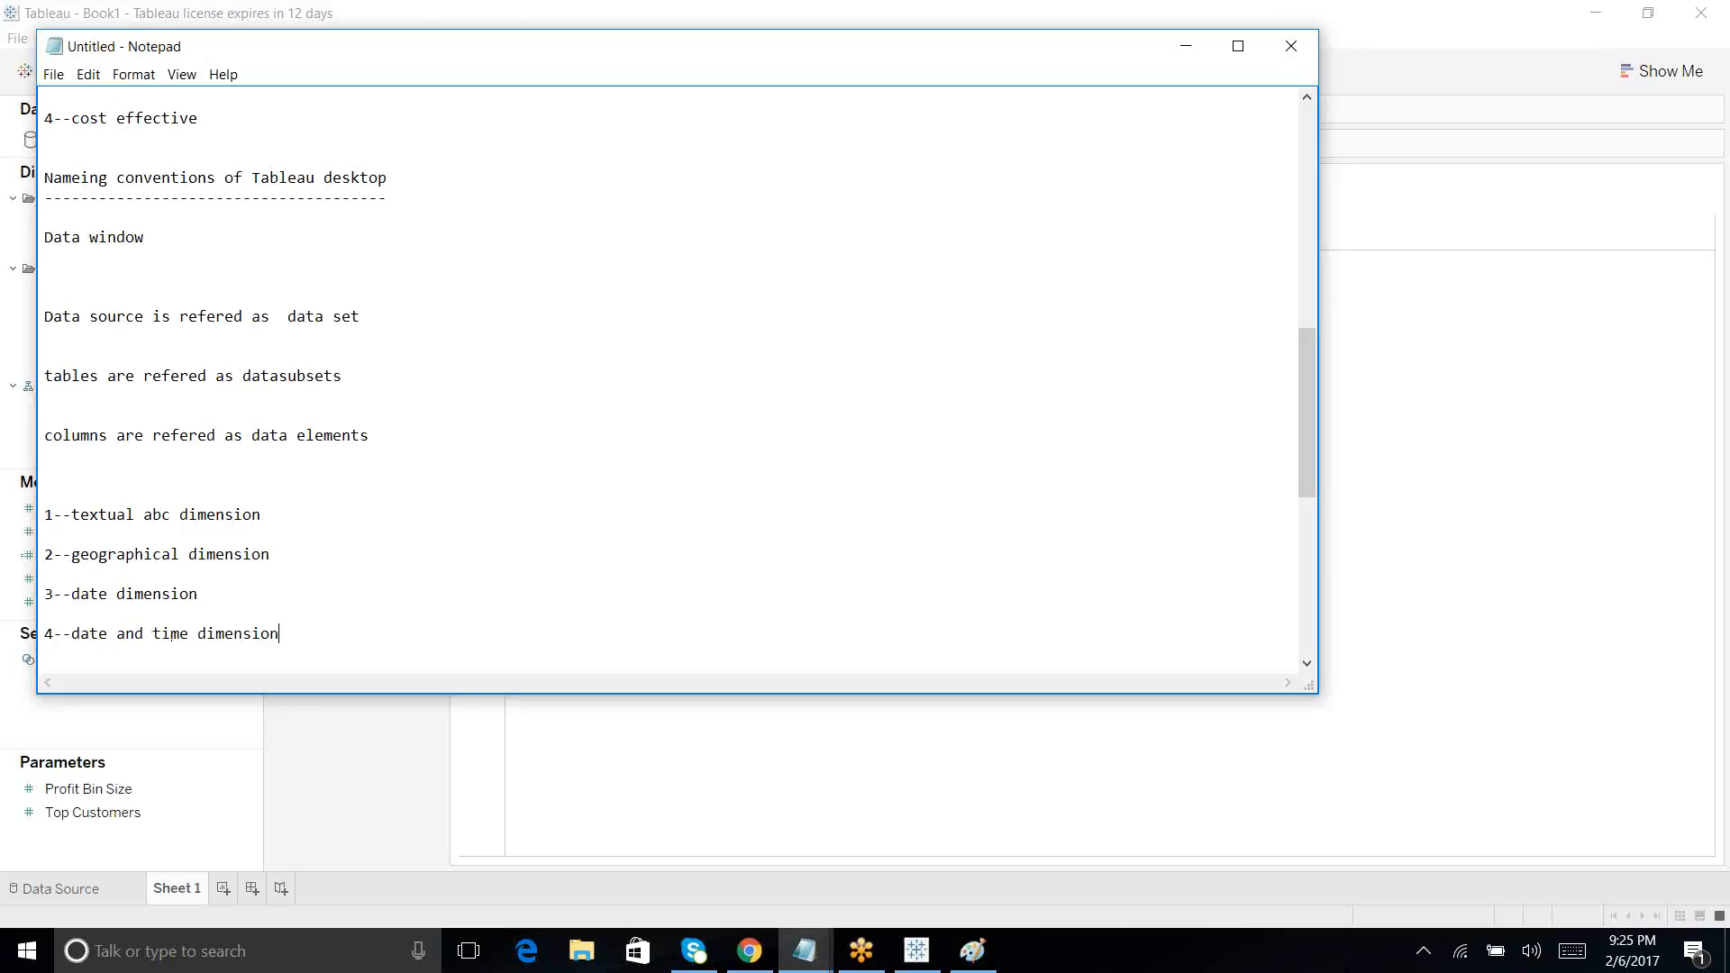
{"action": "key", "text": "Return"}
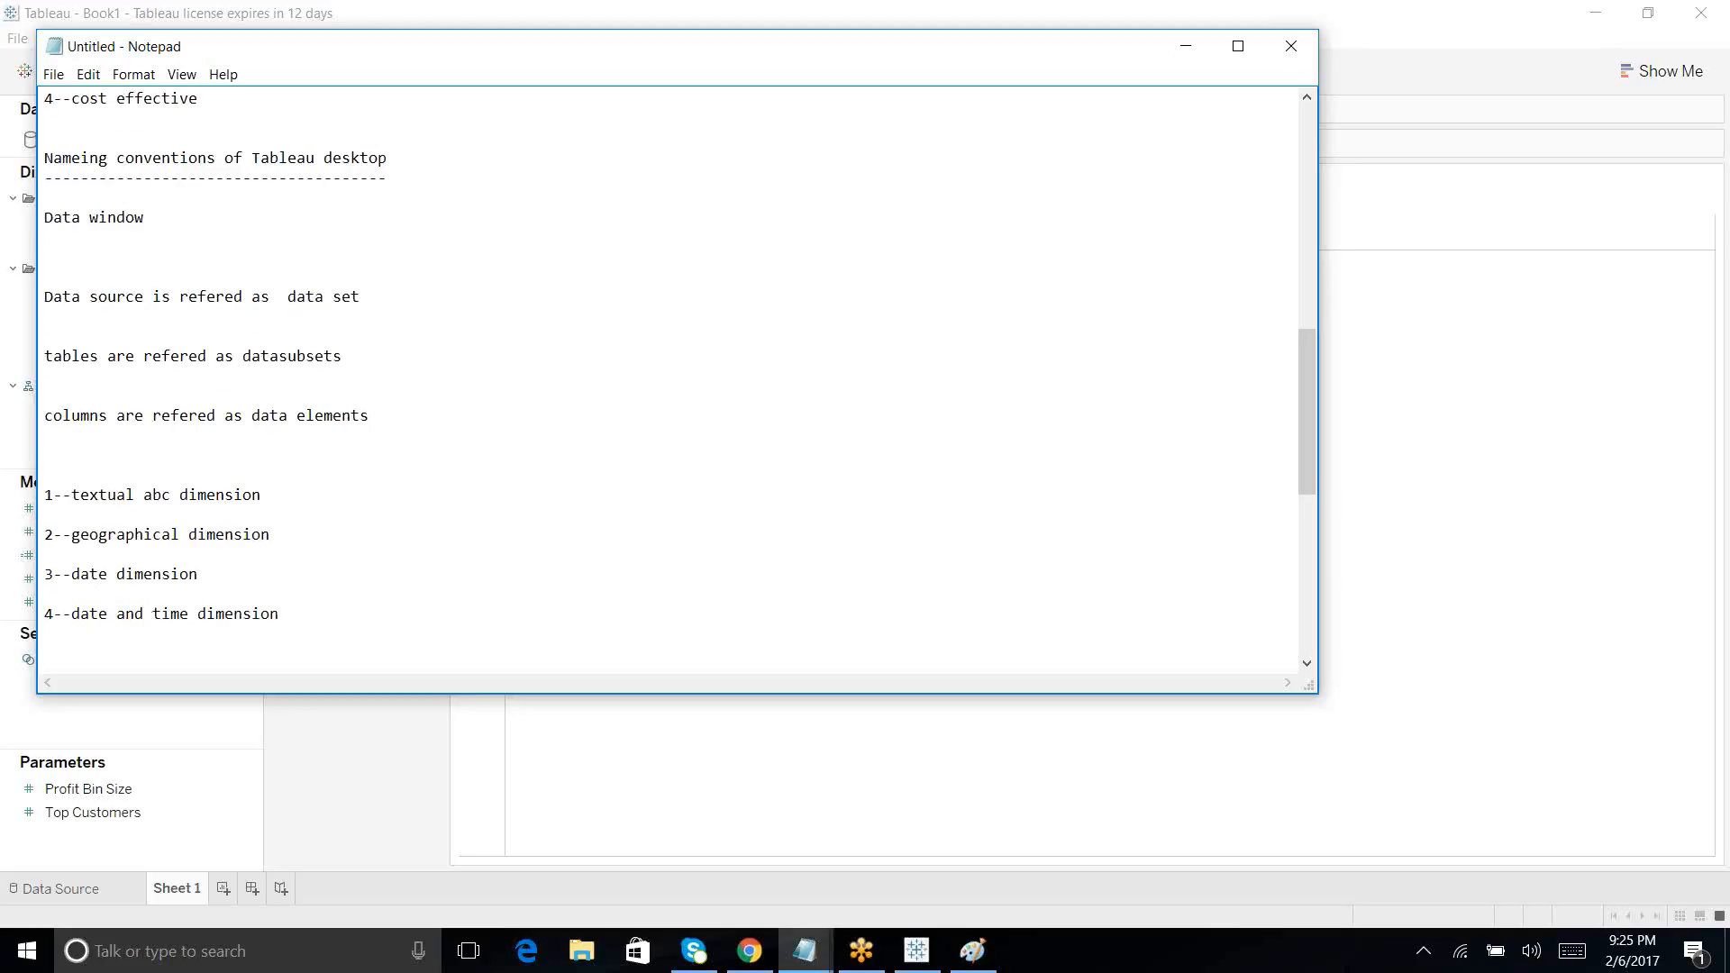
{"action": "type", "text": "5--measure"}
{"action": "key", "text": "Return"}
{"action": "key", "text": "Return"}
{"action": "type", "text": "work Area"}
{"action": "key", "text": "Return"}
{"action": "key", "text": "Return"}
{"action": "key", "text": "Return"}
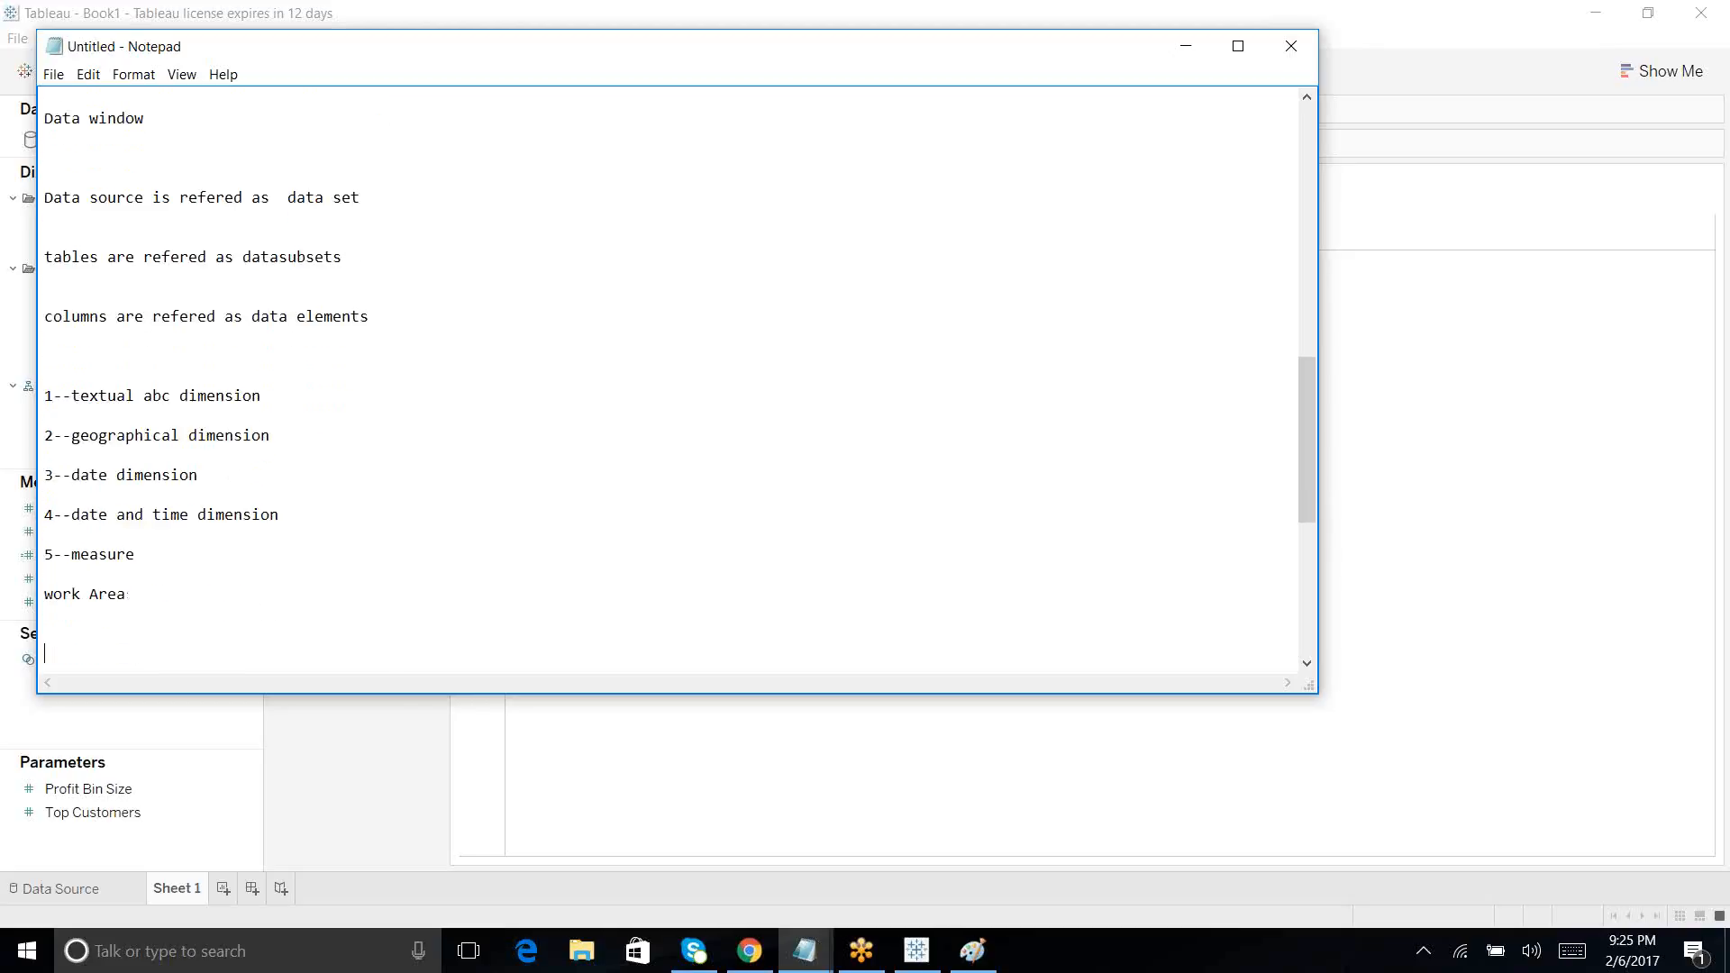
Step: Insert blank lines after "5--measure" and move the notes window aside to uncover Tableau's data pane
{"action": "left_click", "coordinate": [159, 554]}
{"action": "key", "text": "Return"}
{"action": "key", "text": "Return"}
{"action": "key", "text": "Return"}
{"action": "key", "text": "Return"}
{"action": "left_click_drag", "start_coordinate": [1073, 70], "coordinate": [1493, 167]}
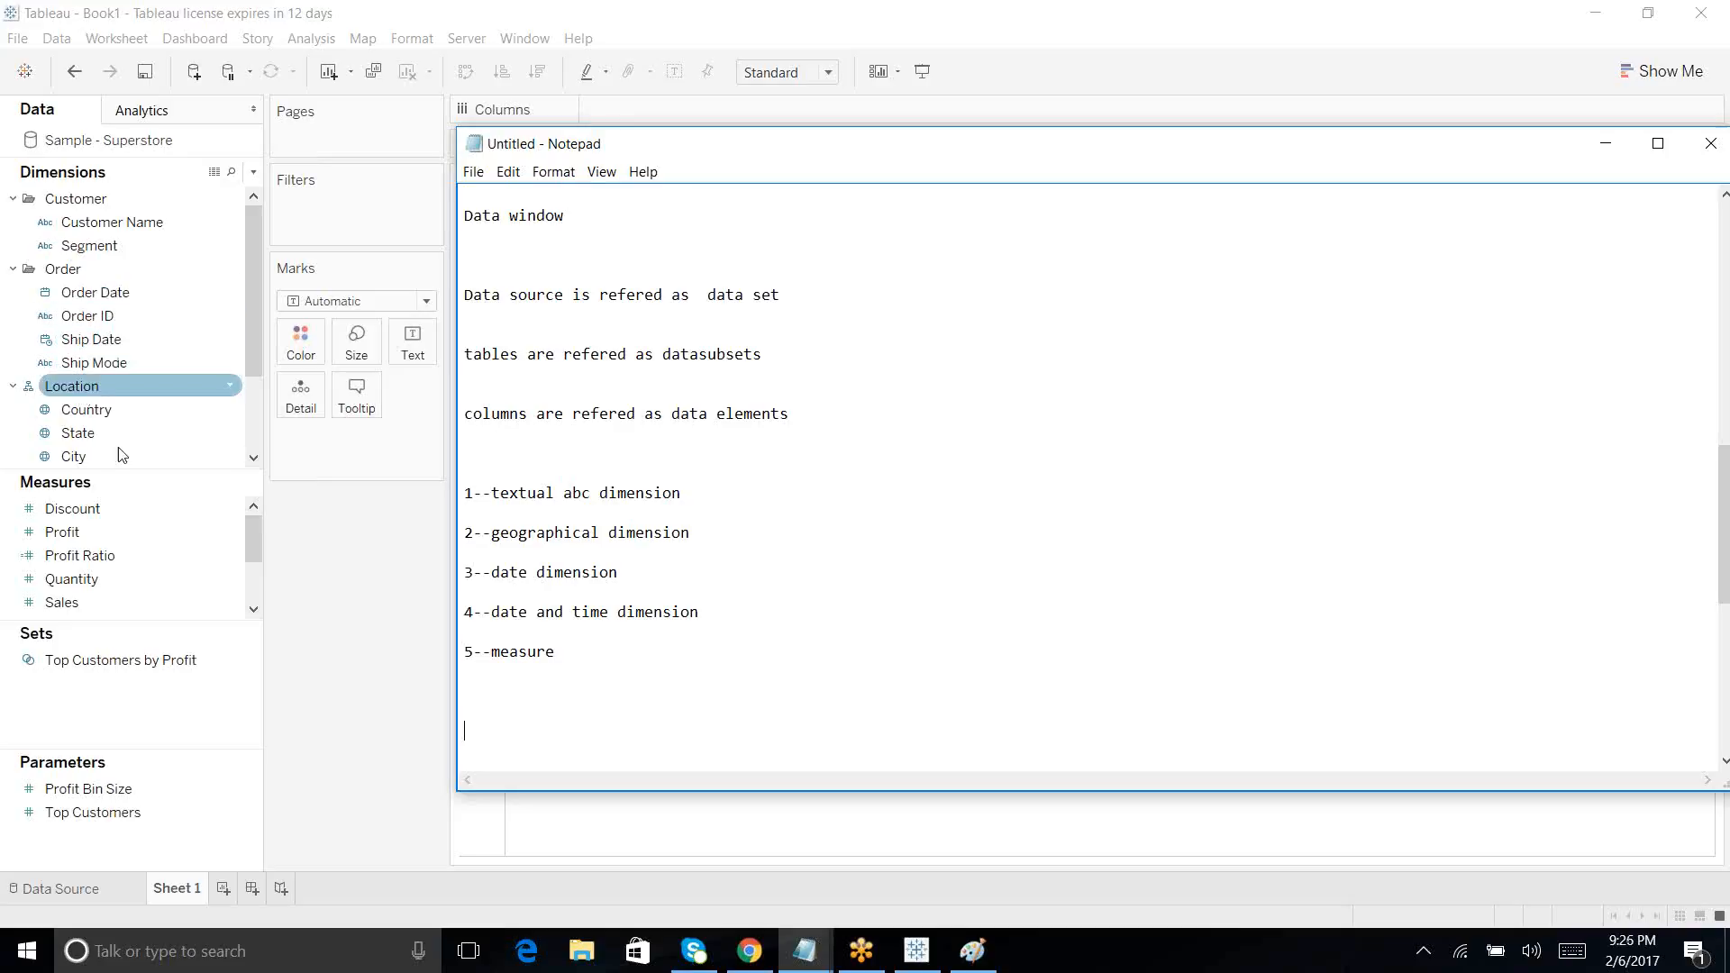
Step: In Tableau, move Ship Date into the Location hierarchy above City, and reorder Country below State
{"action": "left_click", "coordinate": [153, 388]}
{"action": "left_click_drag", "start_coordinate": [151, 339], "coordinate": [180, 451]}
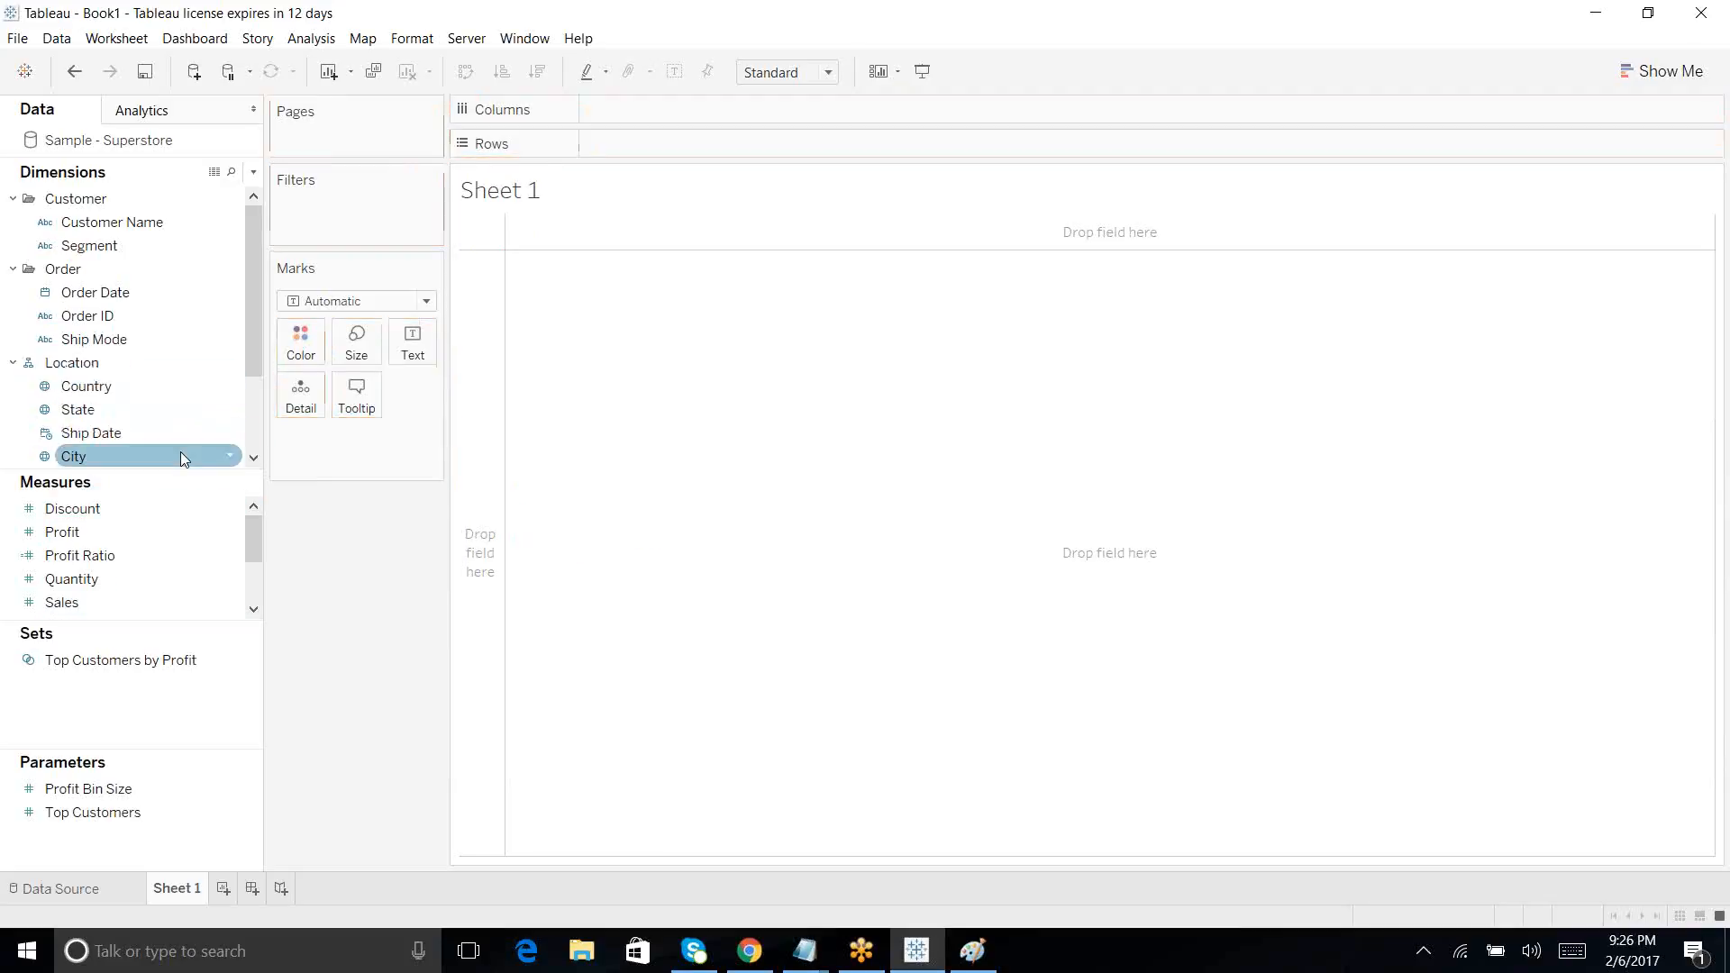
{"action": "left_click_drag", "start_coordinate": [164, 387], "coordinate": [120, 419]}
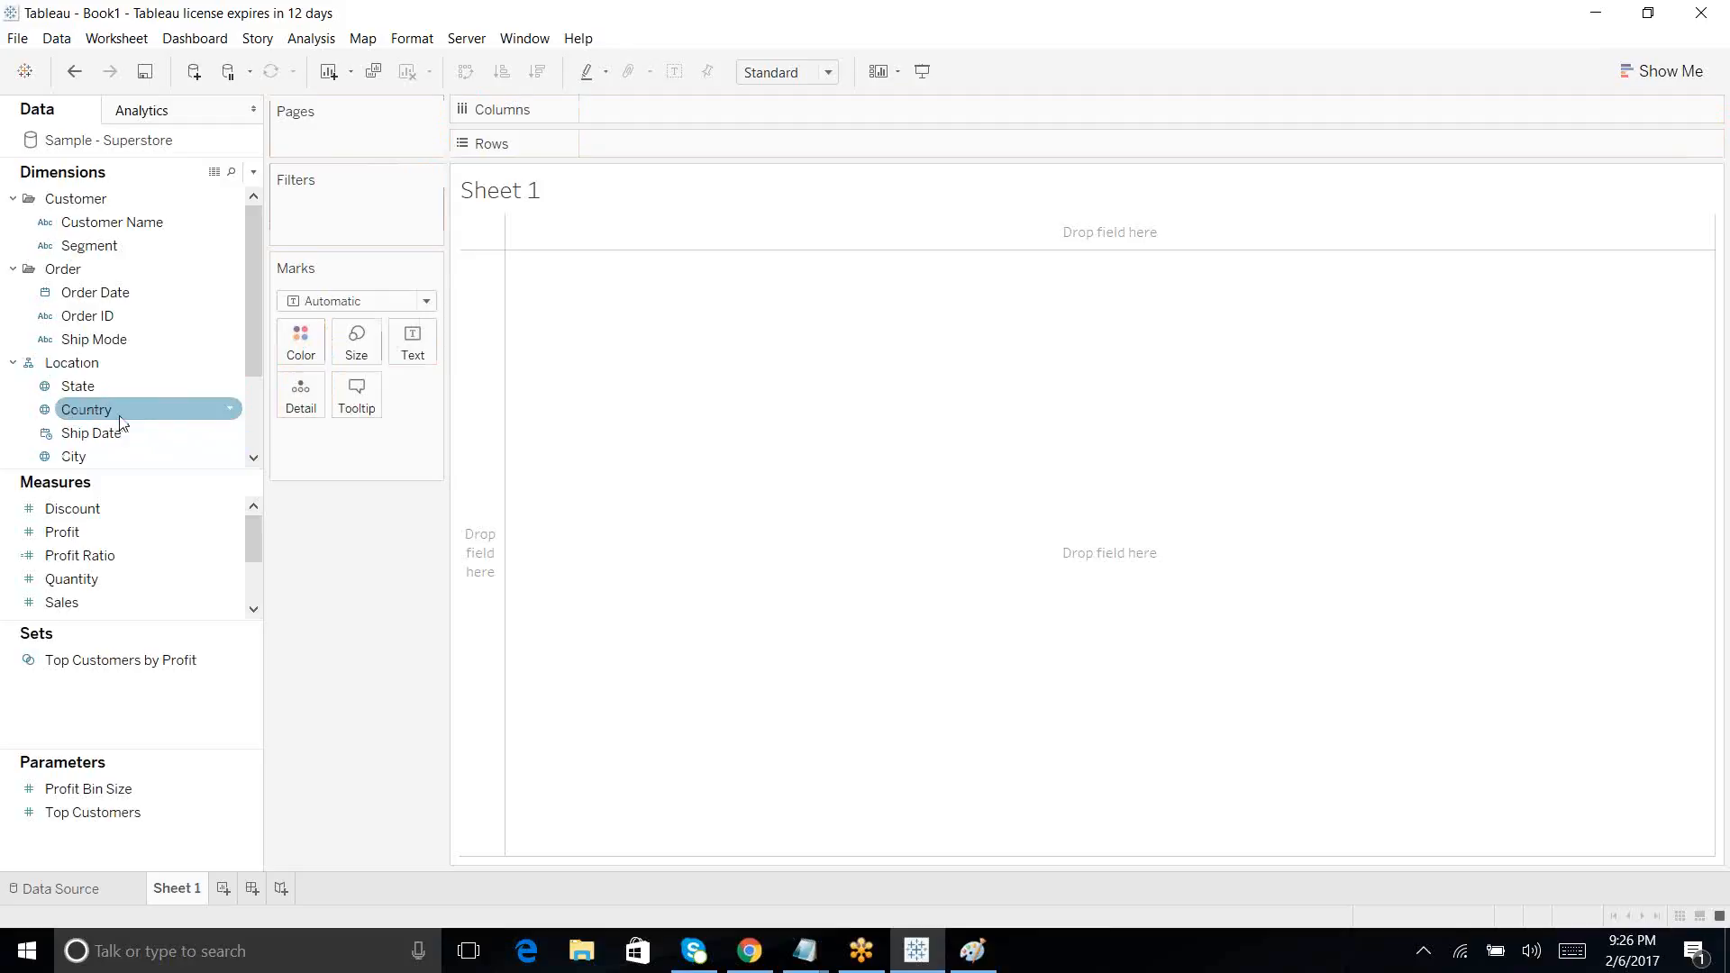
{"action": "left_click", "coordinate": [146, 290]}
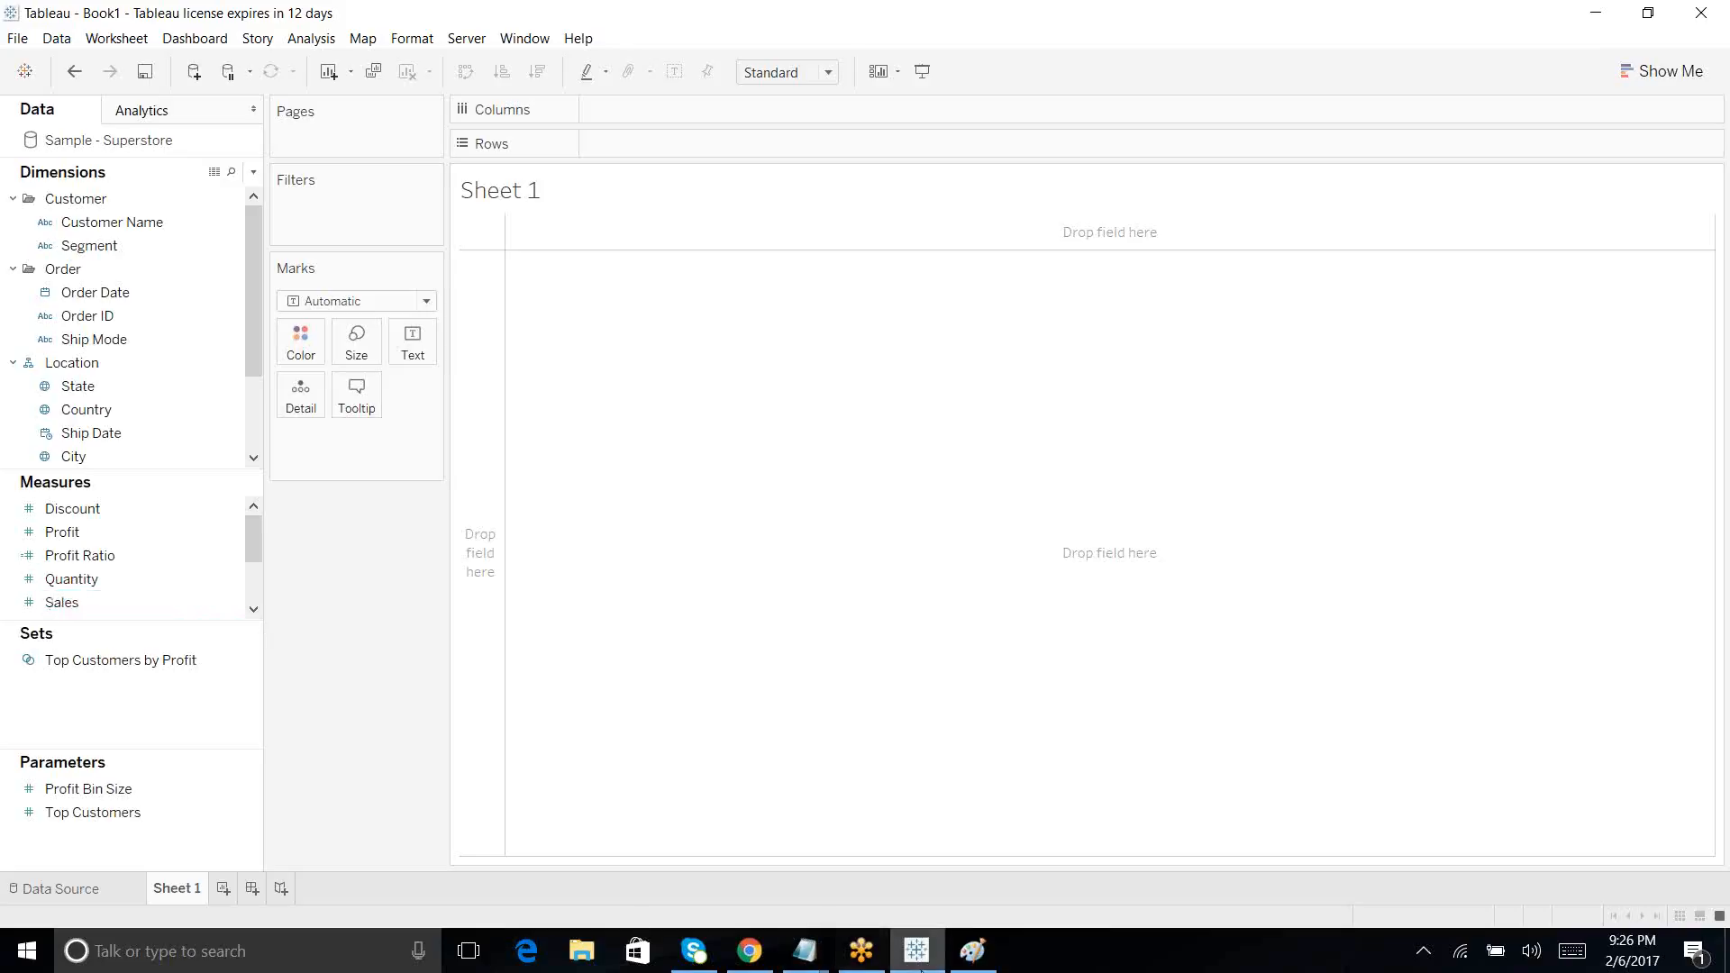
Step: Return to the untitled Notepad notes, remove surplus blank lines above "work Area" and underline that heading with dashes
{"action": "left_click", "coordinate": [804, 958]}
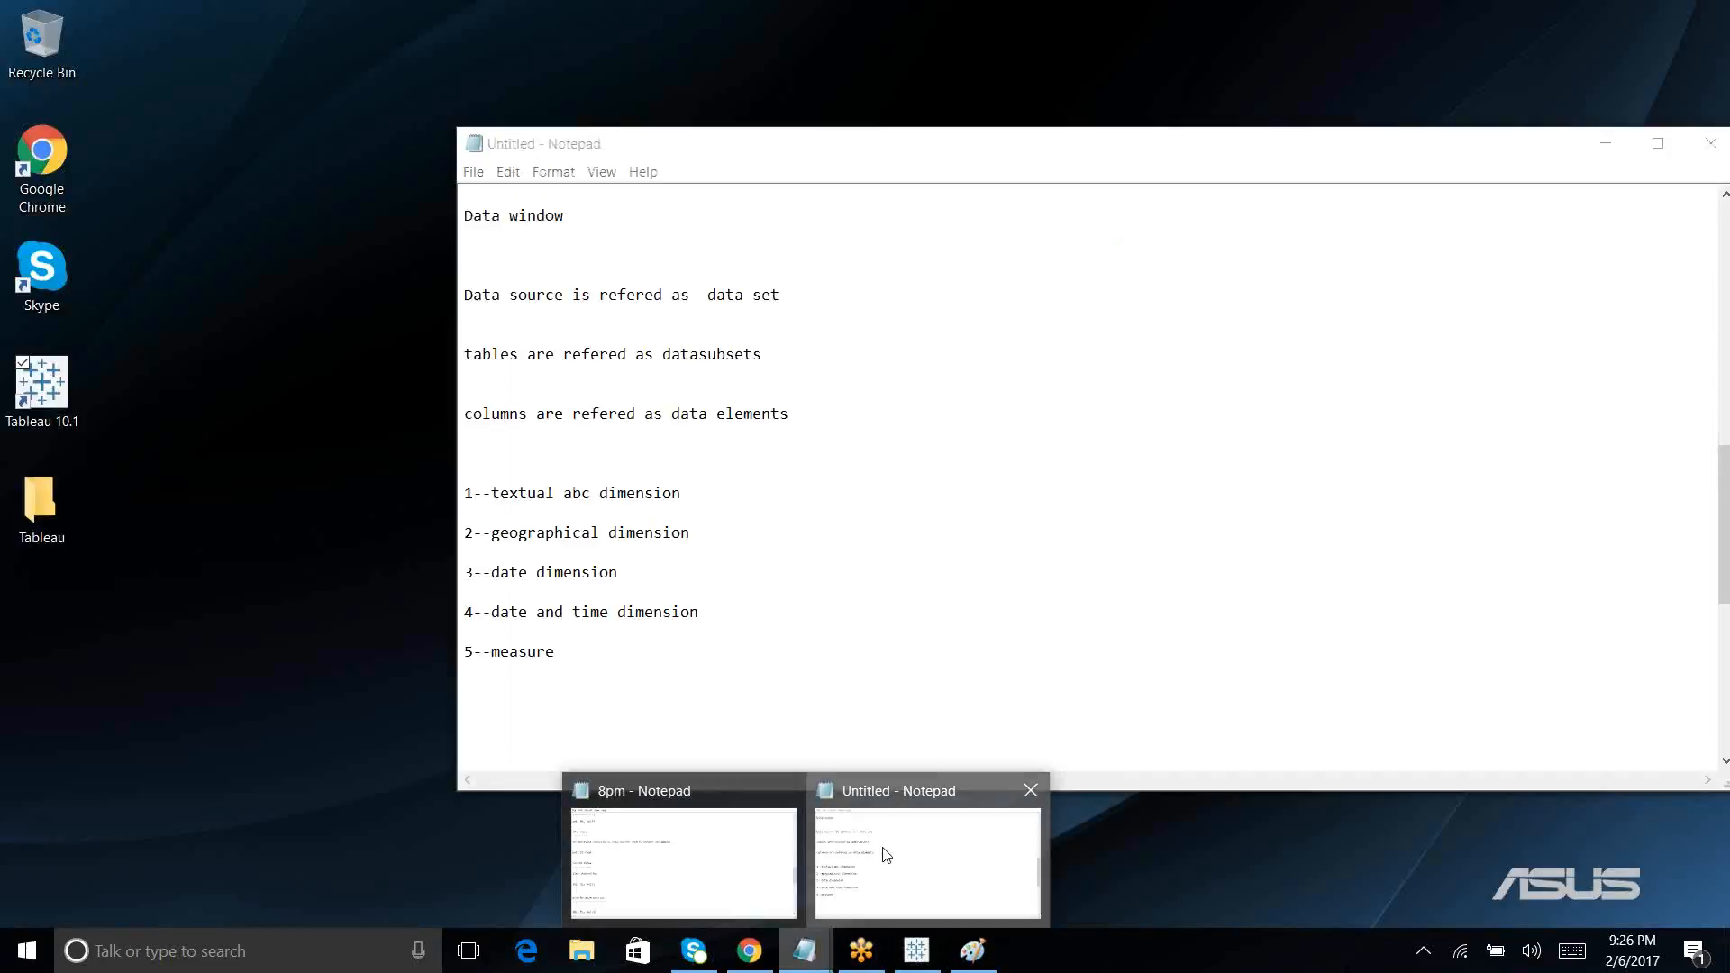
{"action": "left_click", "coordinate": [886, 854]}
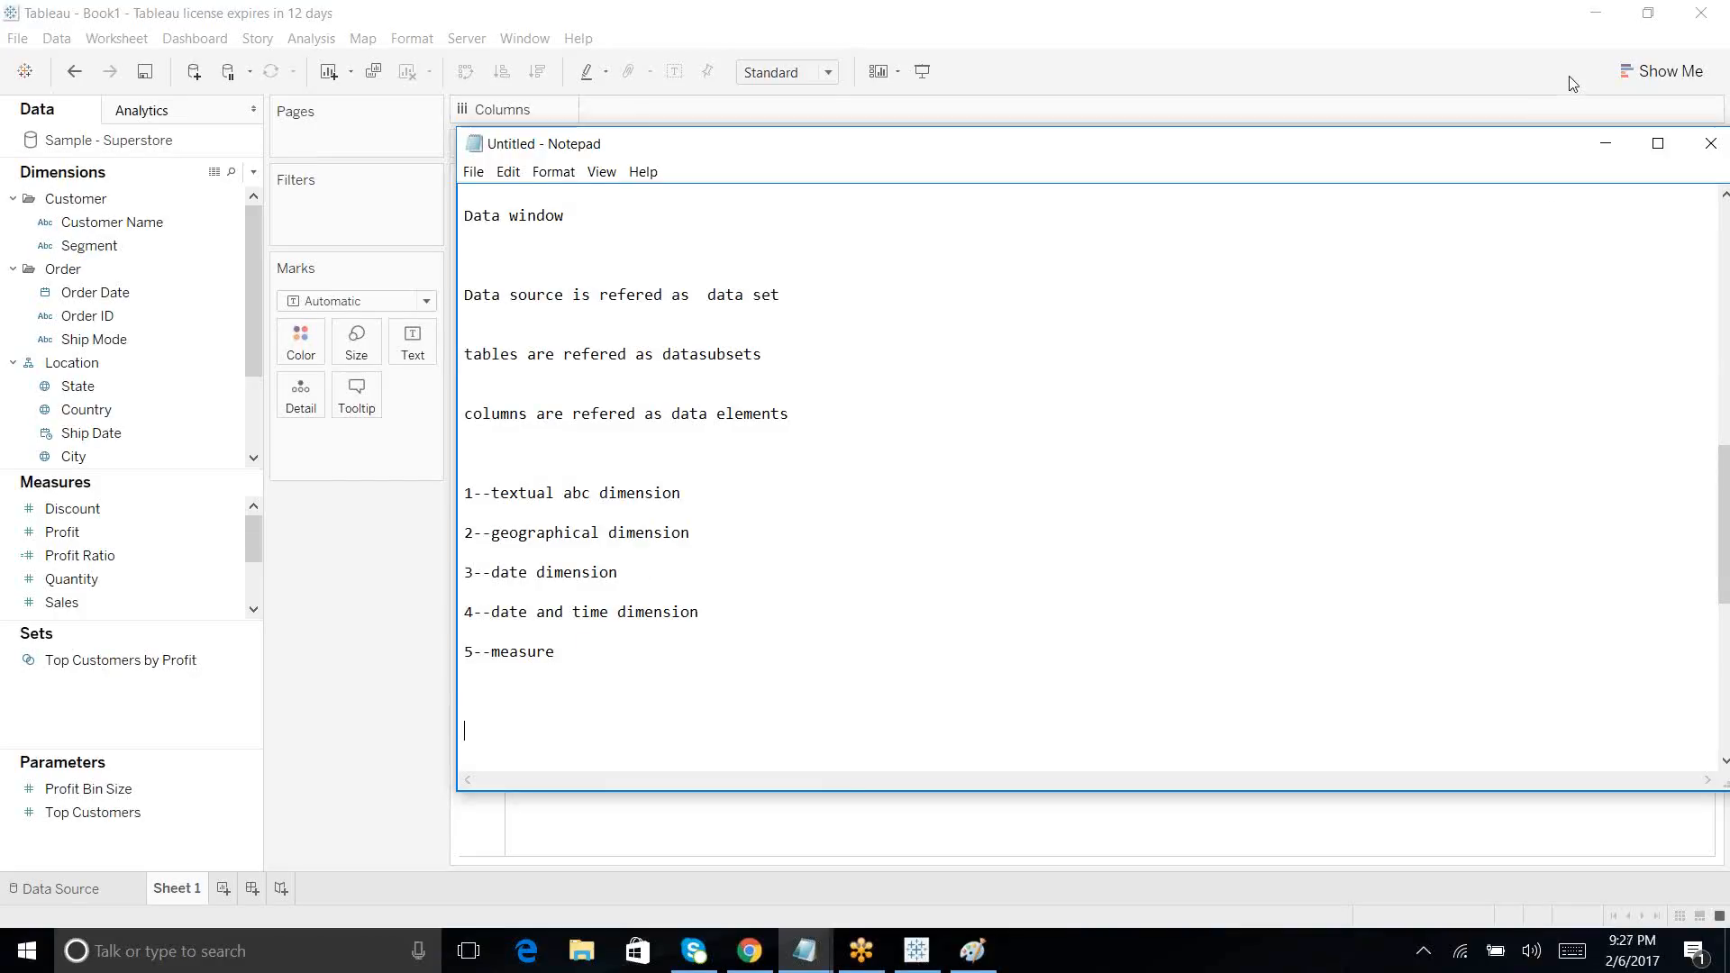
{"action": "left_click_drag", "start_coordinate": [1506, 148], "coordinate": [1337, 152]}
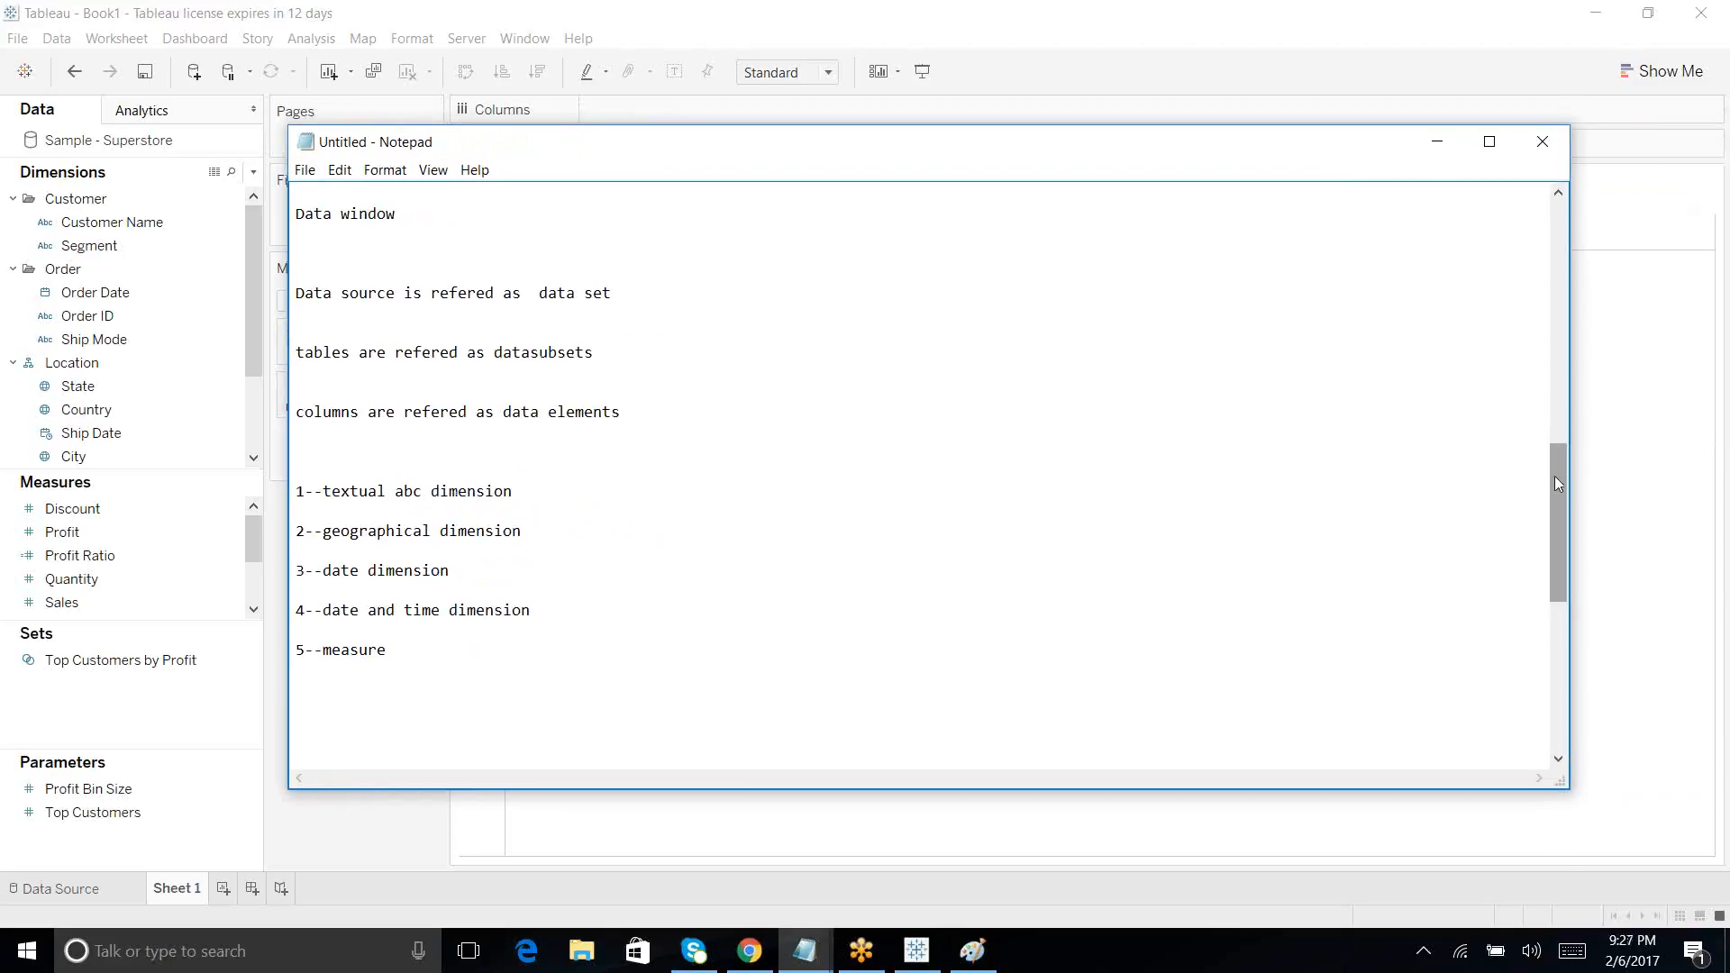
{"action": "left_click_drag", "start_coordinate": [1555, 530], "coordinate": [1565, 625]}
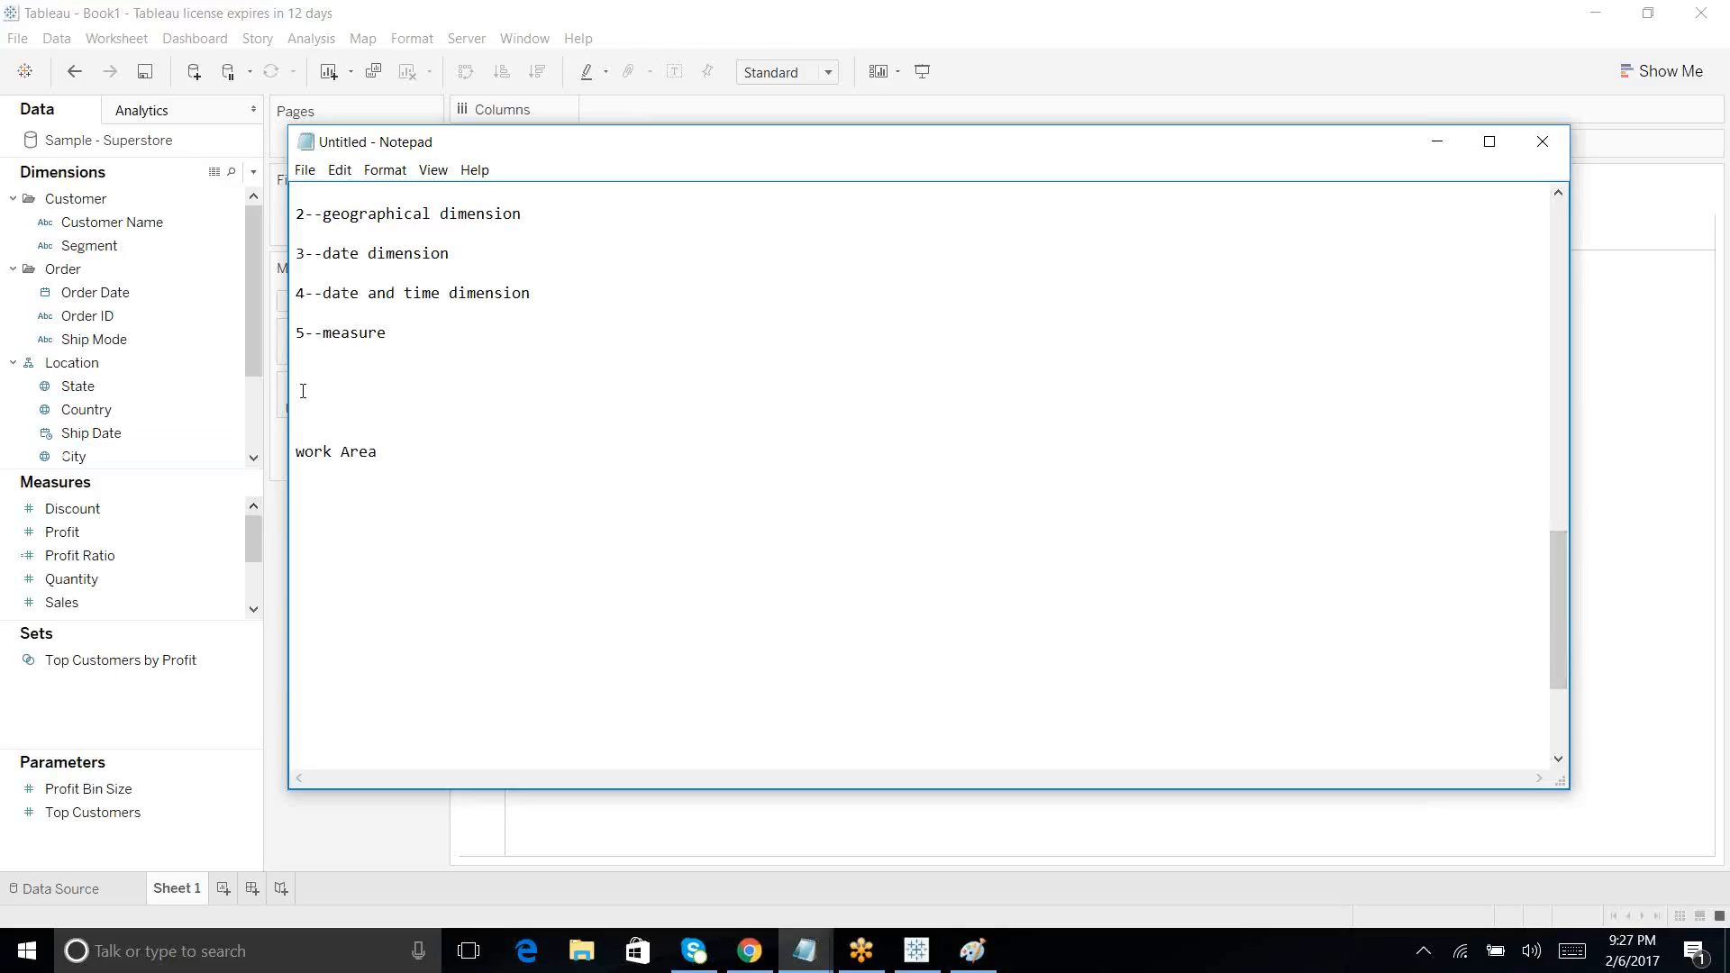
{"action": "key", "text": "Delete"}
{"action": "key", "text": "Delete"}
{"action": "left_click", "coordinate": [404, 413]}
{"action": "key", "text": "Return"}
{"action": "type", "text": "--------"}
Step: Uncover Tableau's shelves by moving the notes aside, and list Rows, Columns, Pages, Filters and Marks under "work Area"
{"action": "left_click_drag", "start_coordinate": [610, 147], "coordinate": [982, 162]}
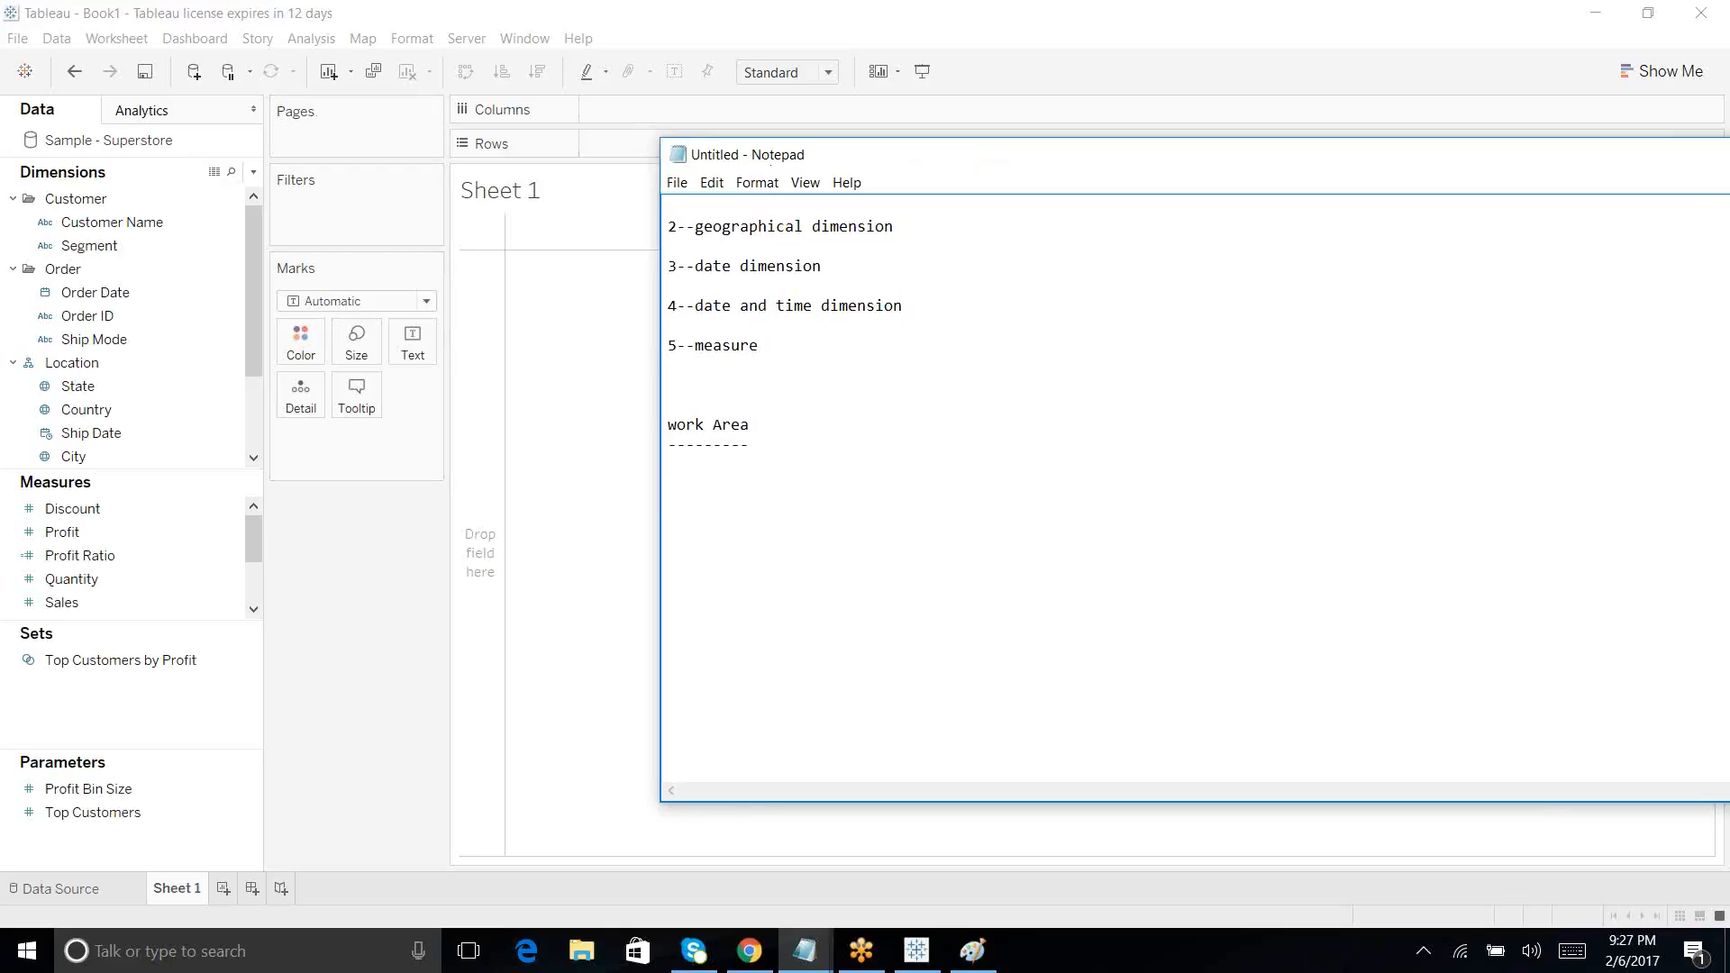
{"action": "type", "text": "Rows"}
{"action": "key", "text": "Return"}
{"action": "type", "text": "Columns"}
{"action": "key", "text": "Return"}
{"action": "key", "text": "Return"}
{"action": "type", "text": "Pages"}
{"action": "key", "text": "Return"}
{"action": "key", "text": "Return"}
{"action": "type", "text": "Filters  "}
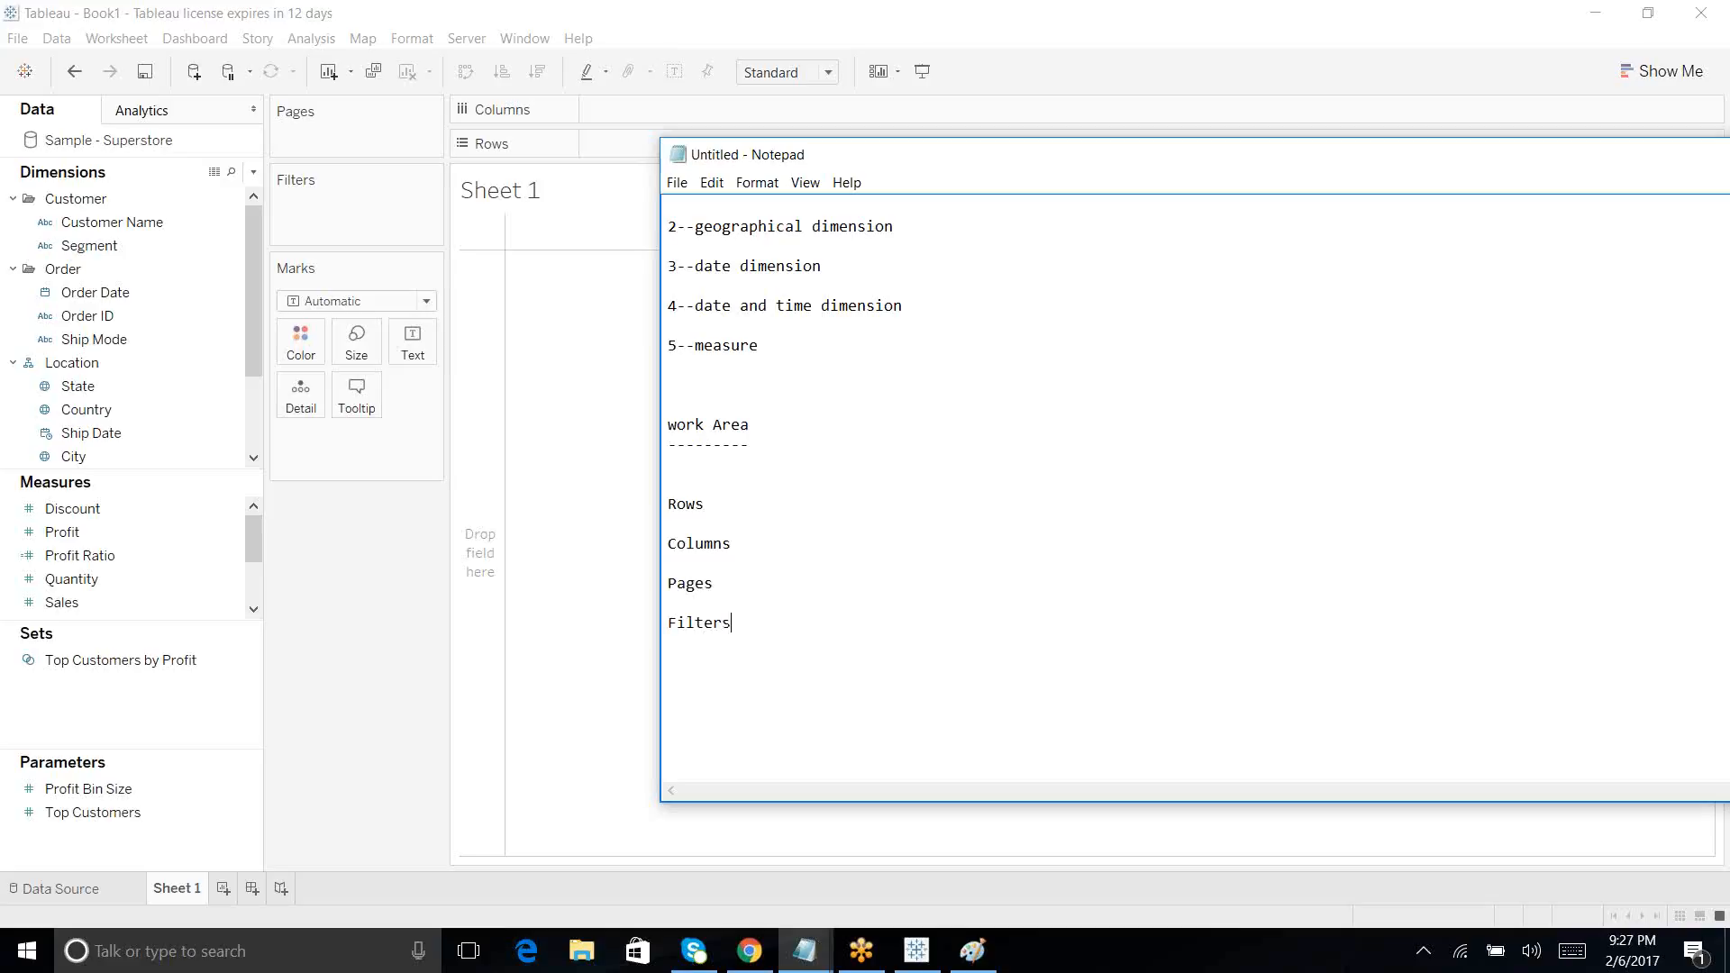
{"action": "type", "text": "Marks"}
{"action": "key", "text": "Return"}
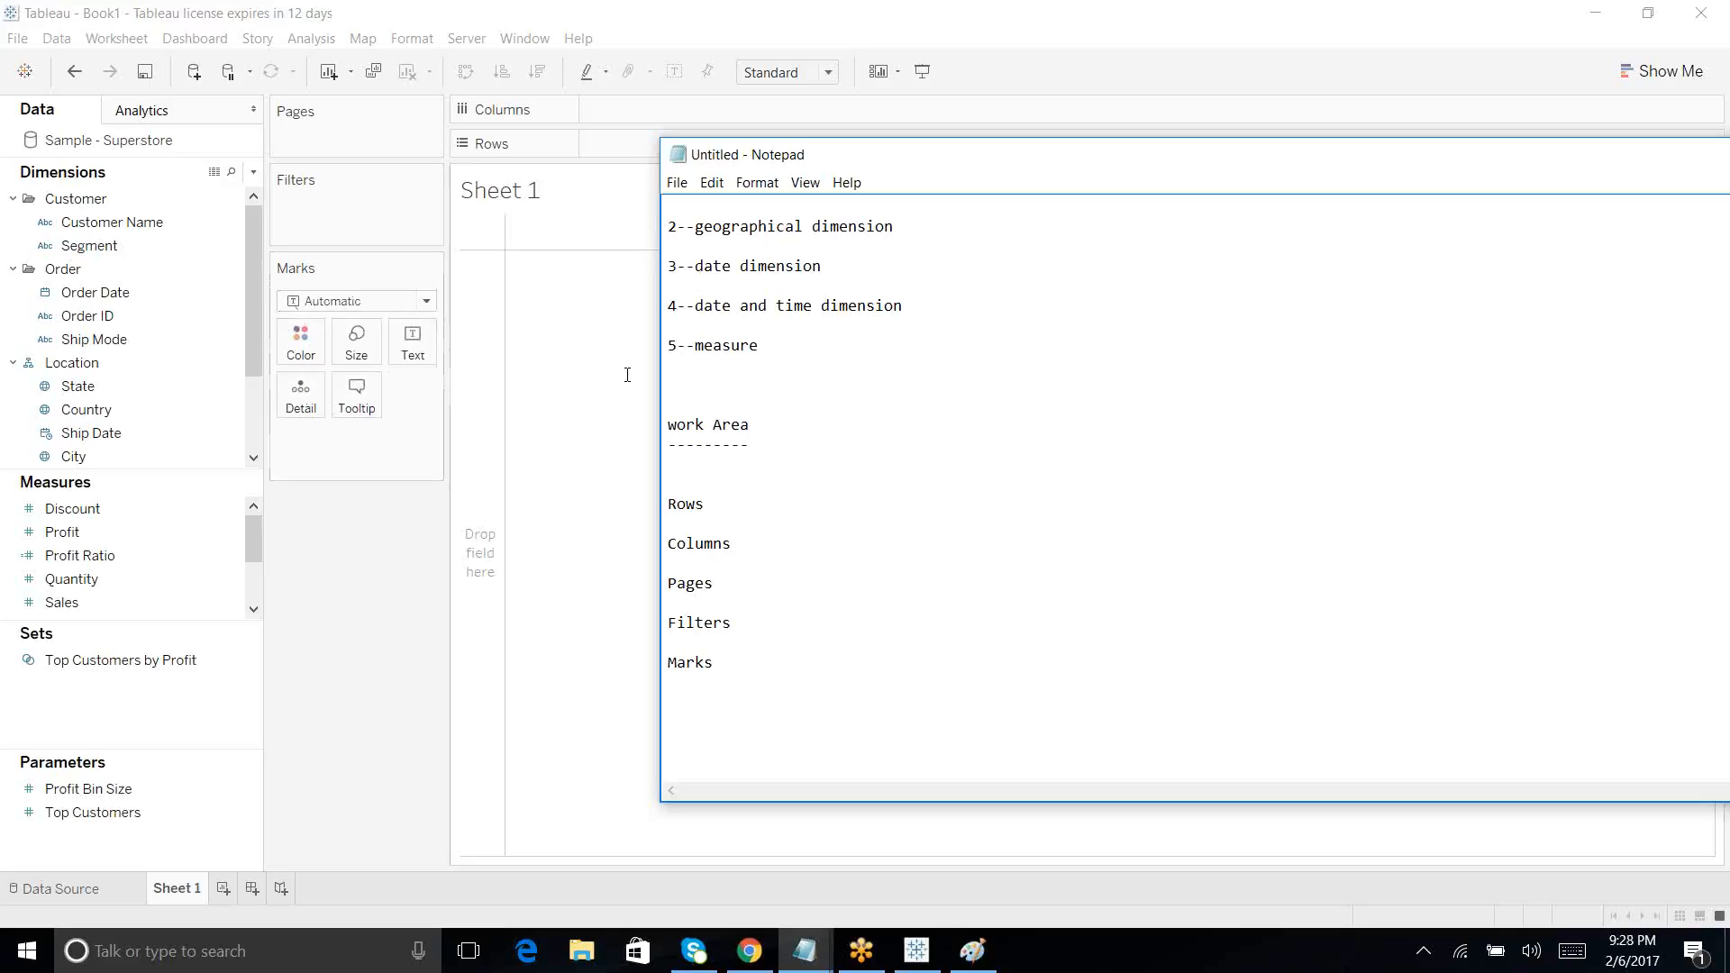
Step: Reposition the notes window, and open and close Show Me in Tableau to view its chart types
{"action": "left_click_drag", "start_coordinate": [1517, 159], "coordinate": [1313, 231]}
{"action": "left_click", "coordinate": [1629, 72]}
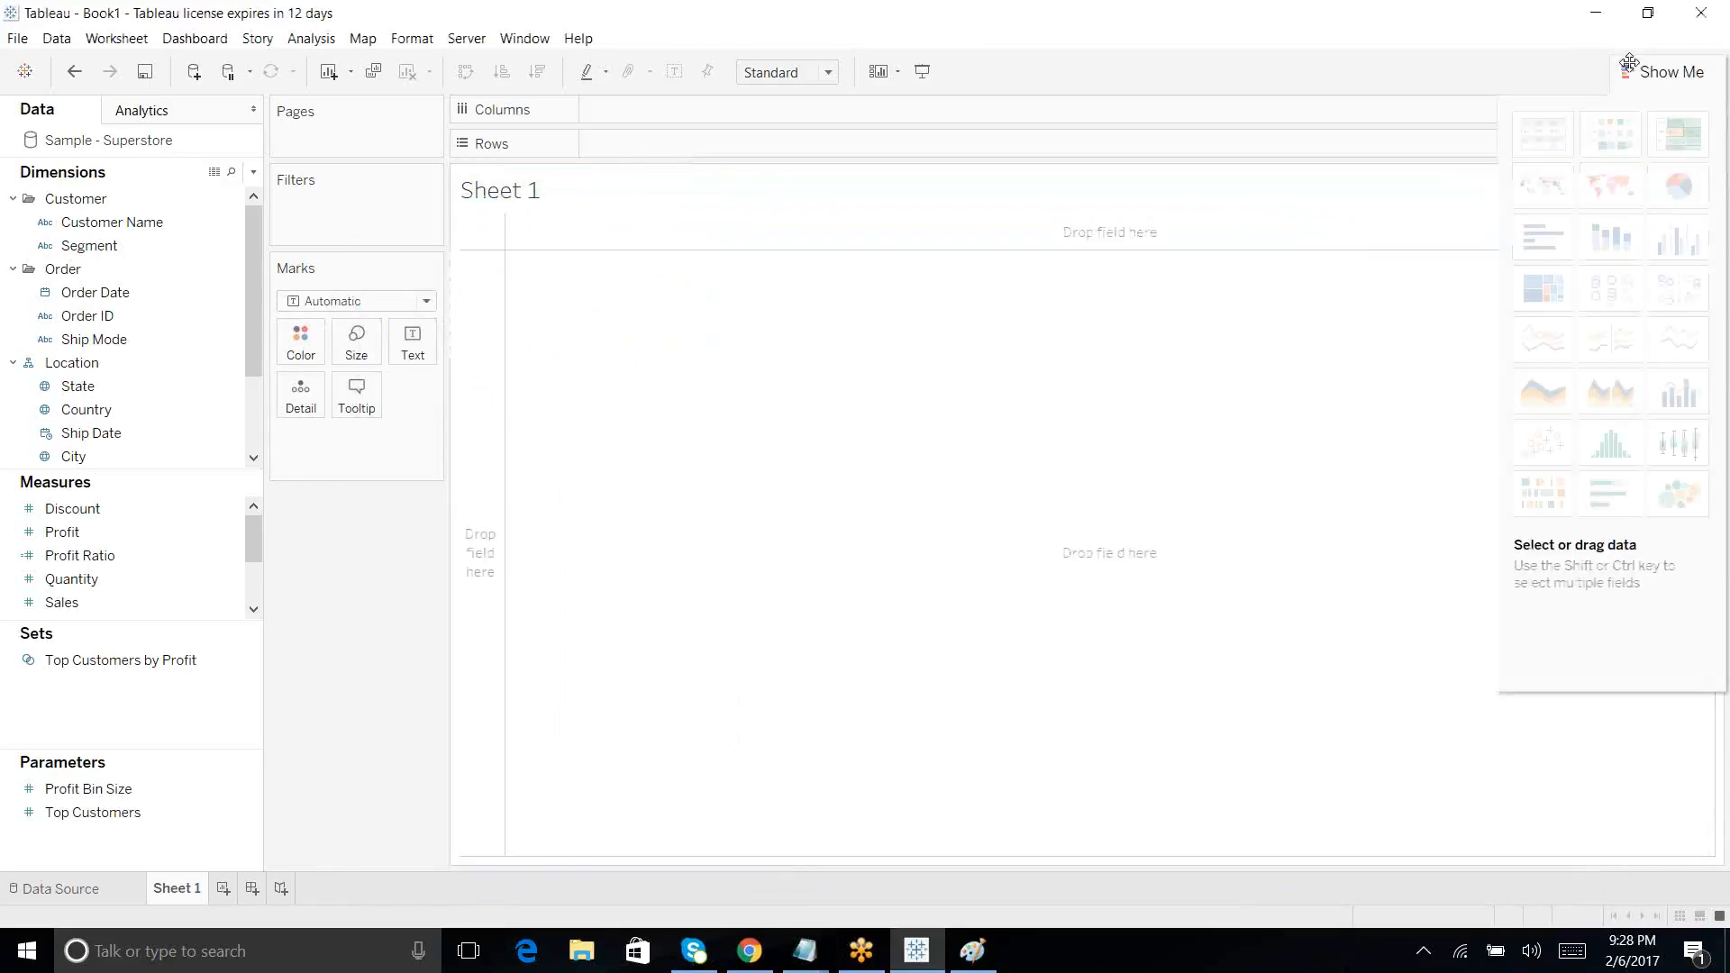
{"action": "left_click", "coordinate": [1628, 72]}
{"action": "left_click", "coordinate": [1627, 70]}
{"action": "left_click", "coordinate": [1626, 69]}
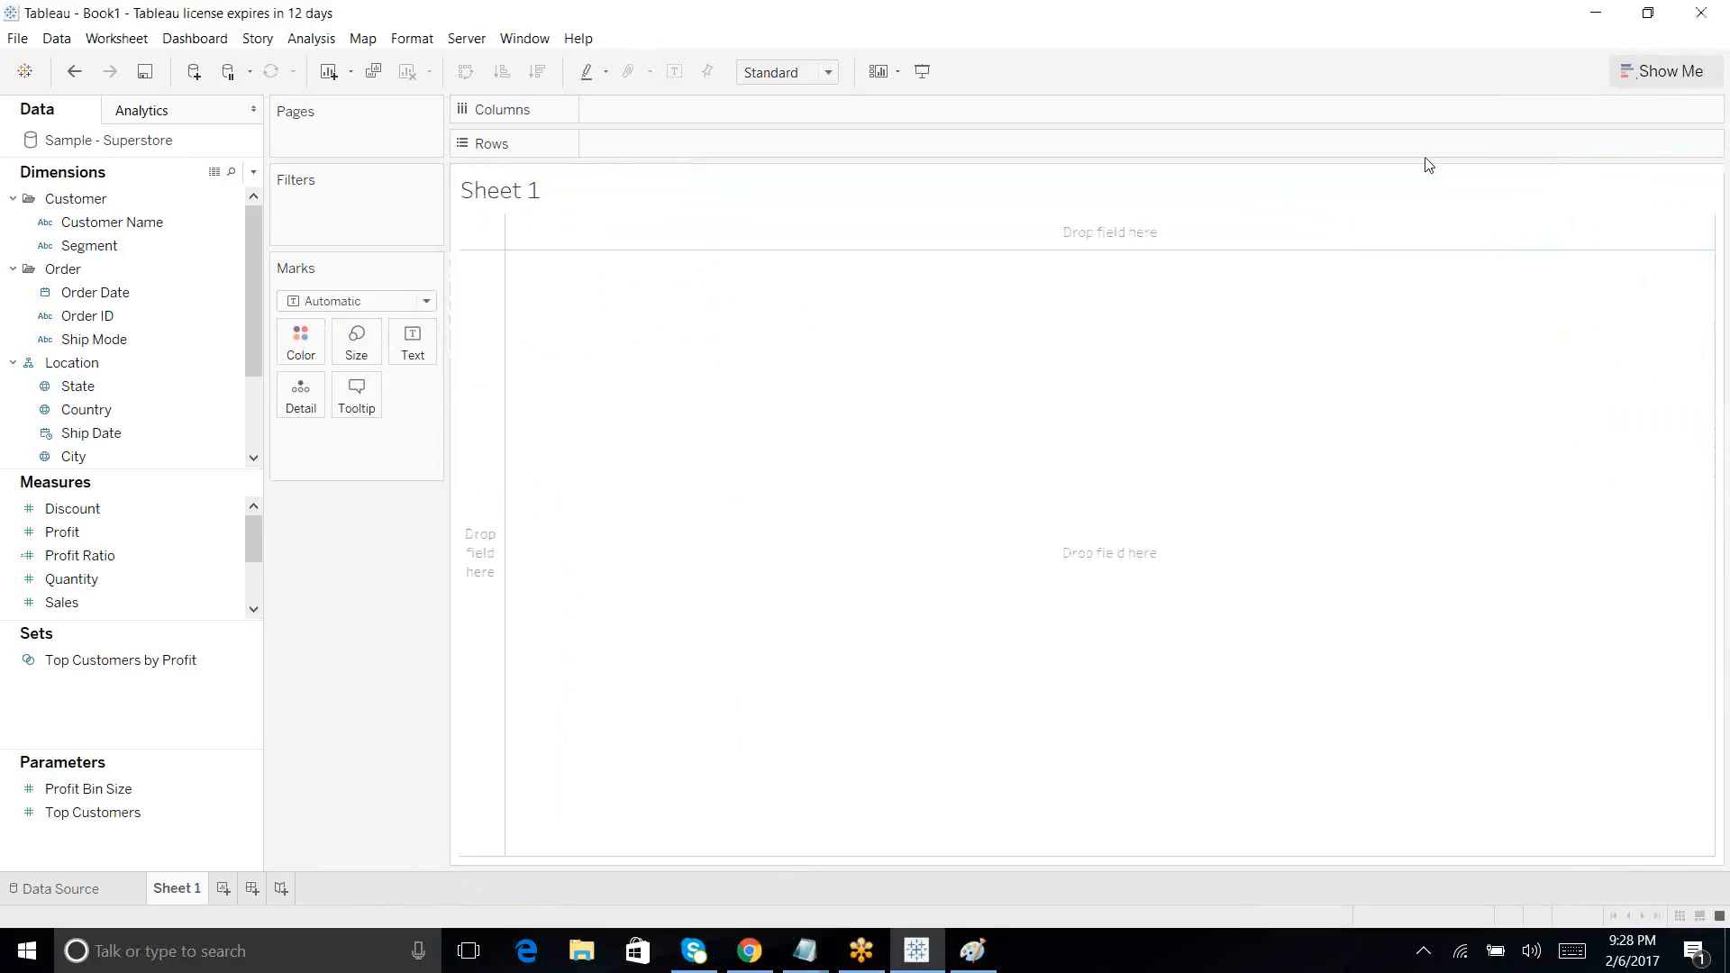
{"action": "right_click", "coordinate": [805, 951]}
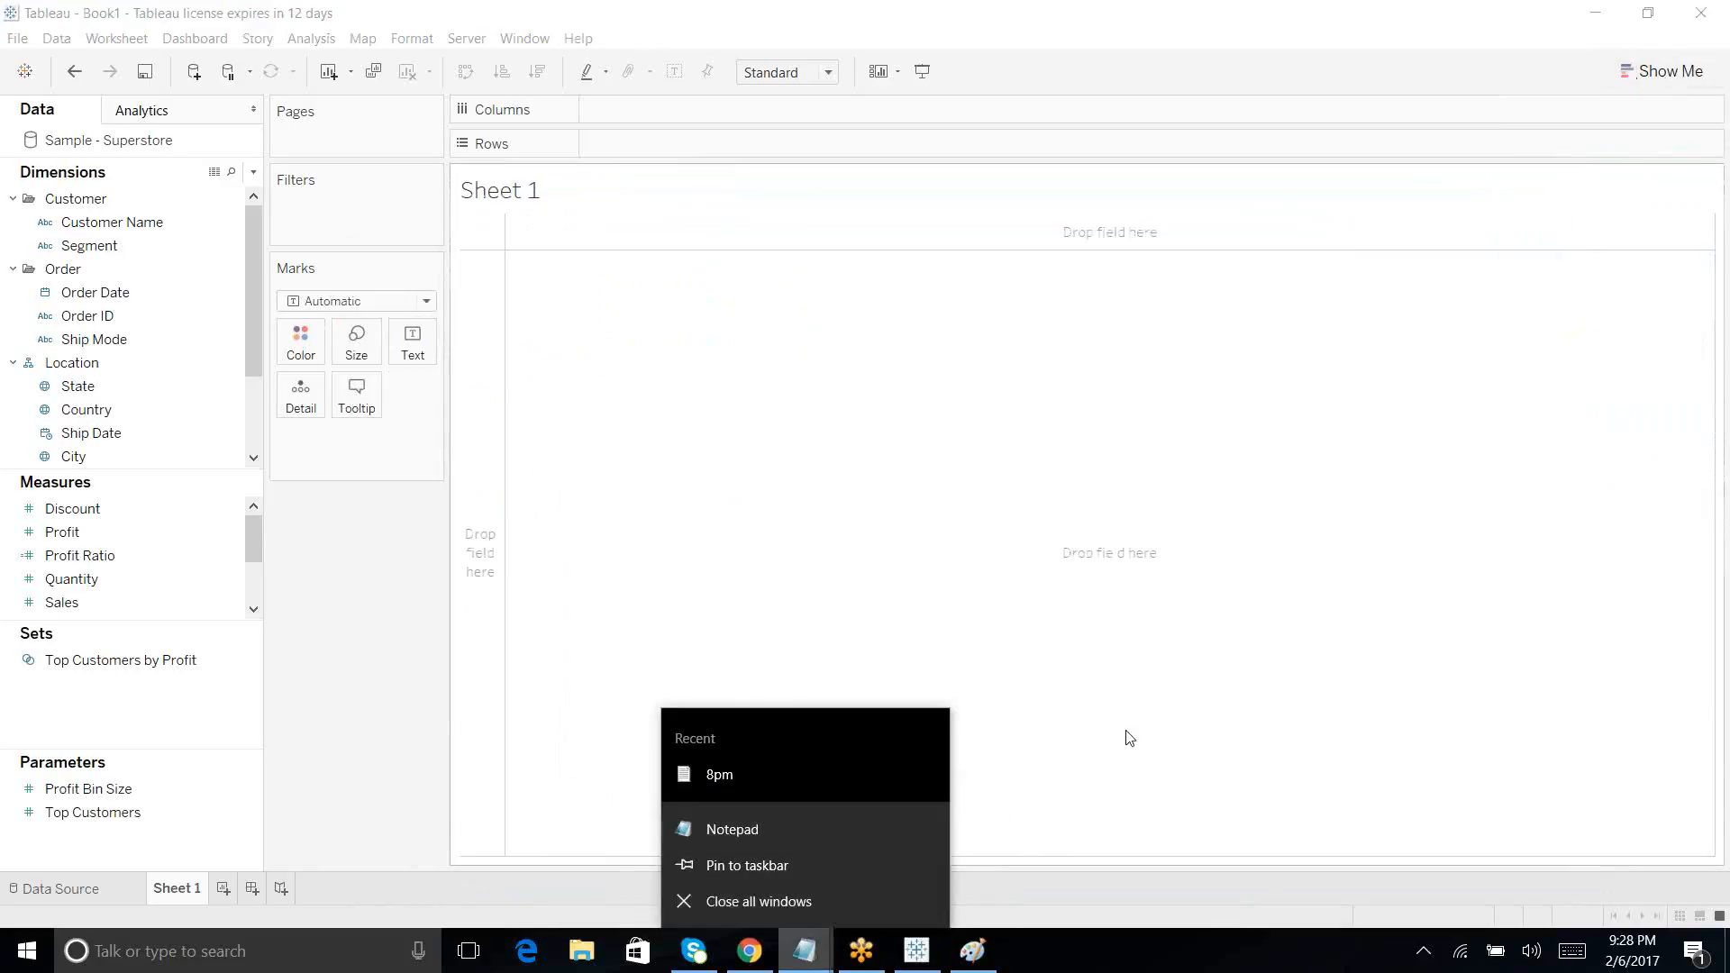
{"action": "left_click", "coordinate": [798, 828]}
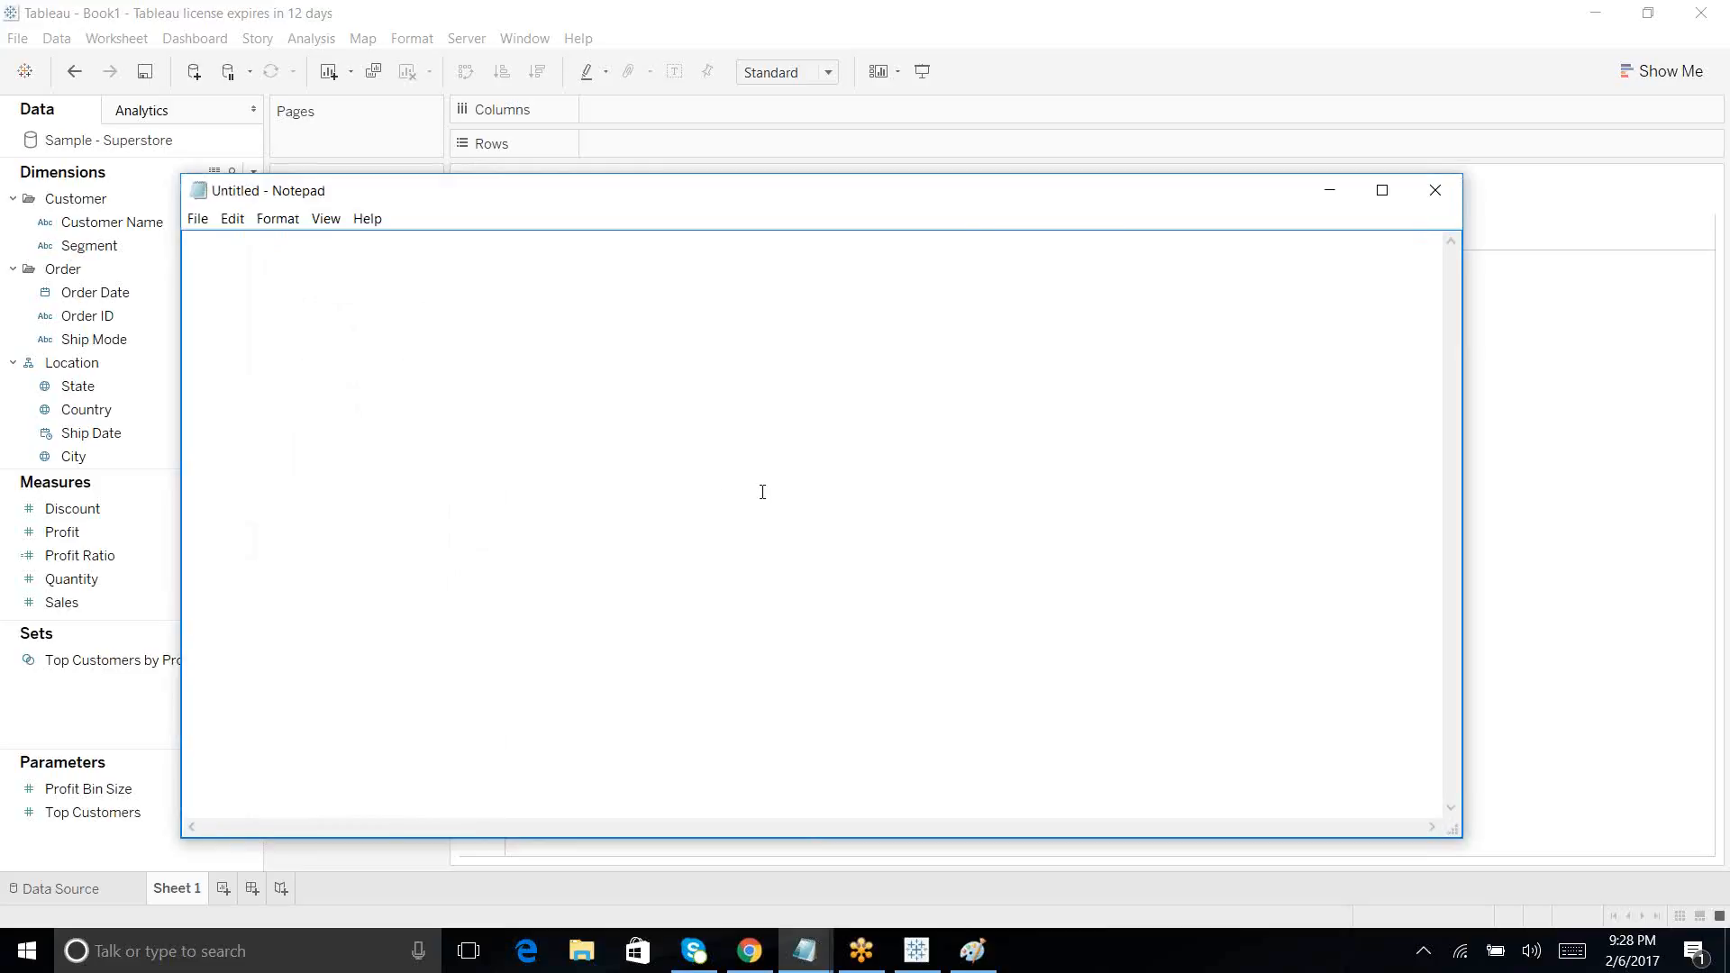
{"action": "left_click", "coordinate": [1434, 190]}
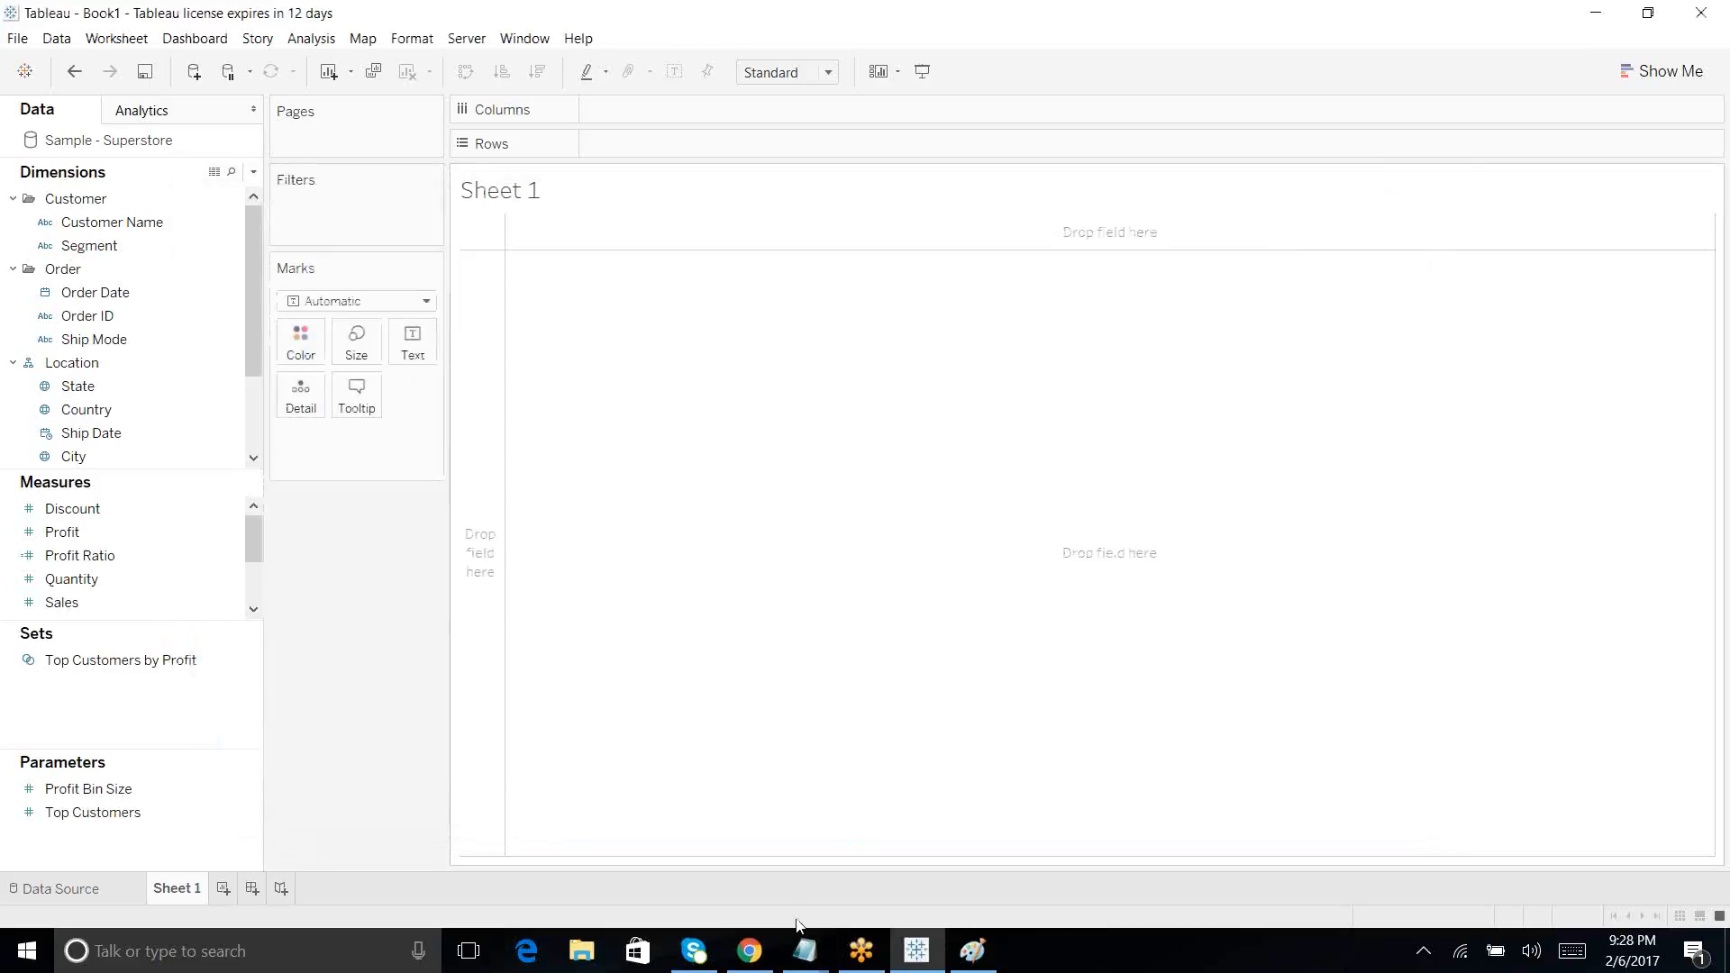
Step: Switch to the untitled Notepad notes, add "show me" below "Marks" and minimize the notes
{"action": "mouse_move", "coordinate": [816, 961]}
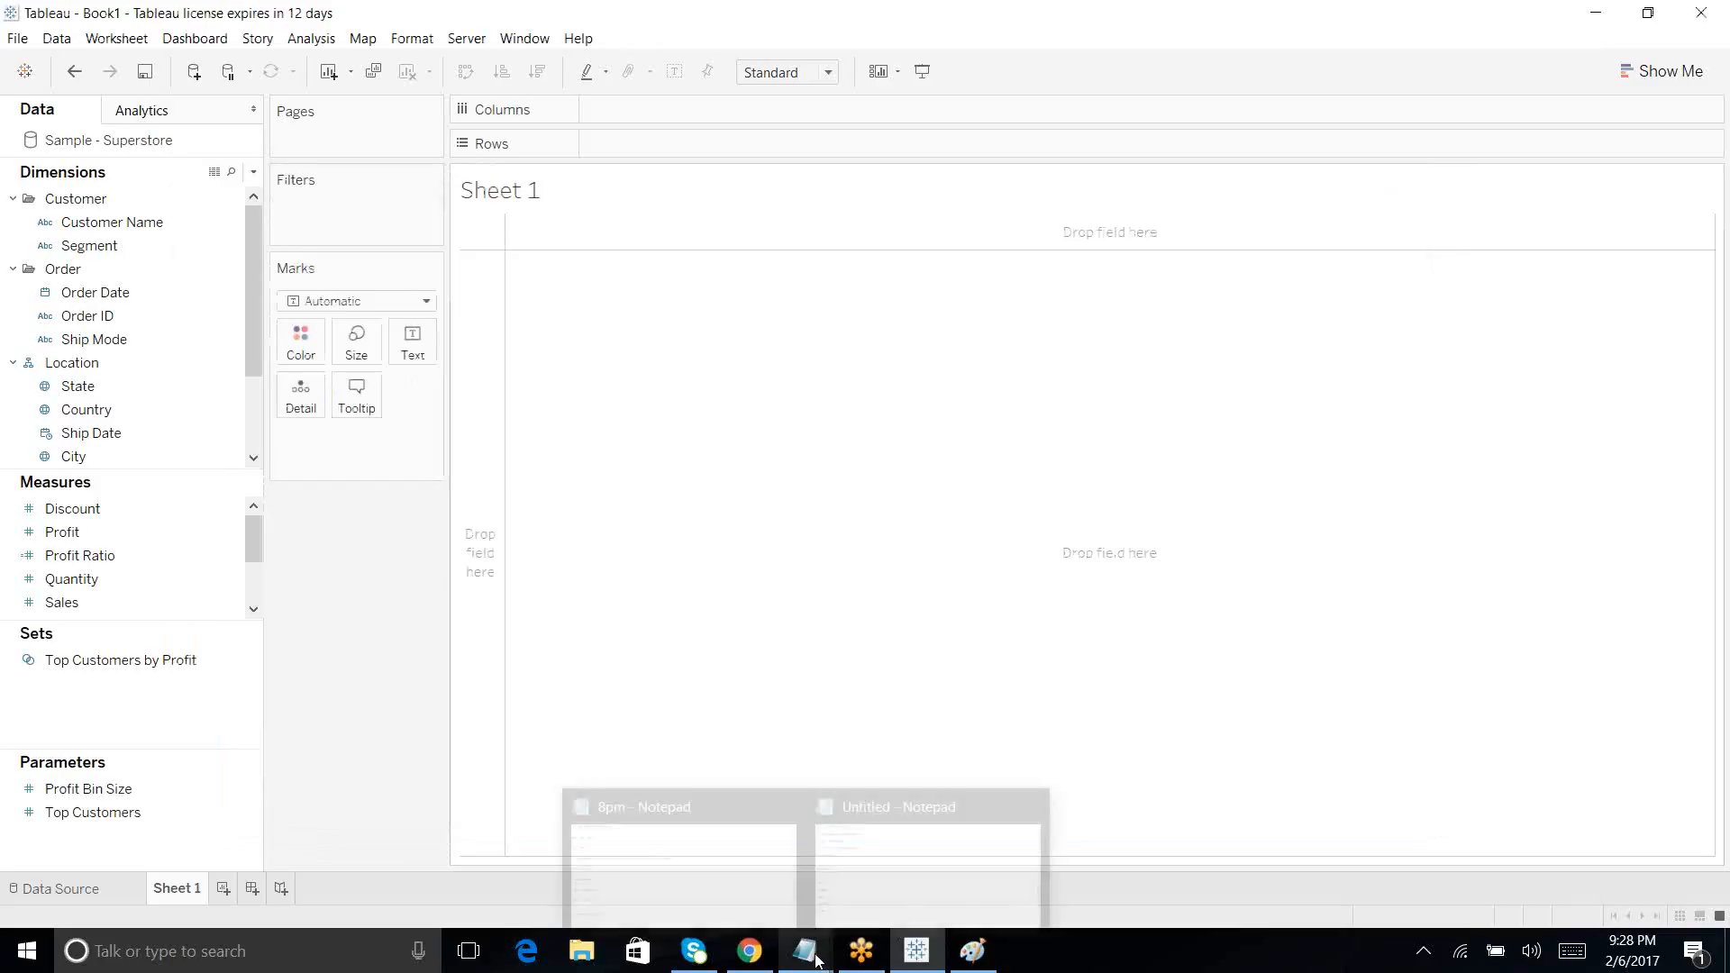
{"action": "left_click", "coordinate": [888, 865]}
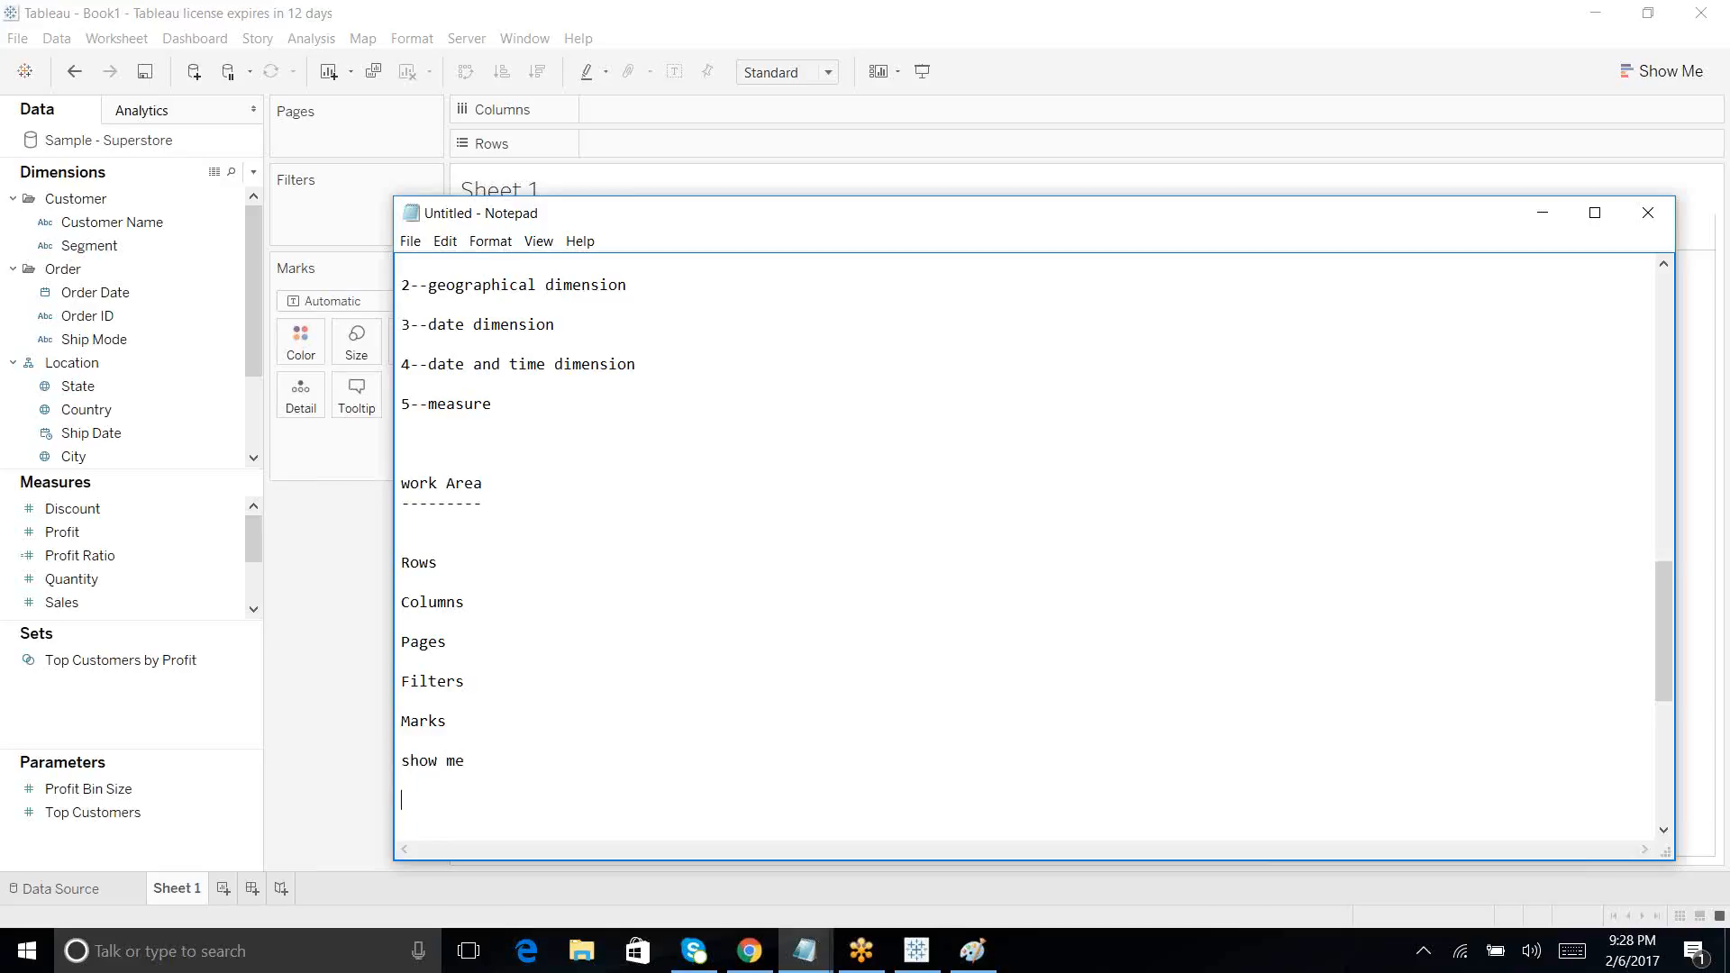
{"action": "left_click", "coordinate": [1542, 214]}
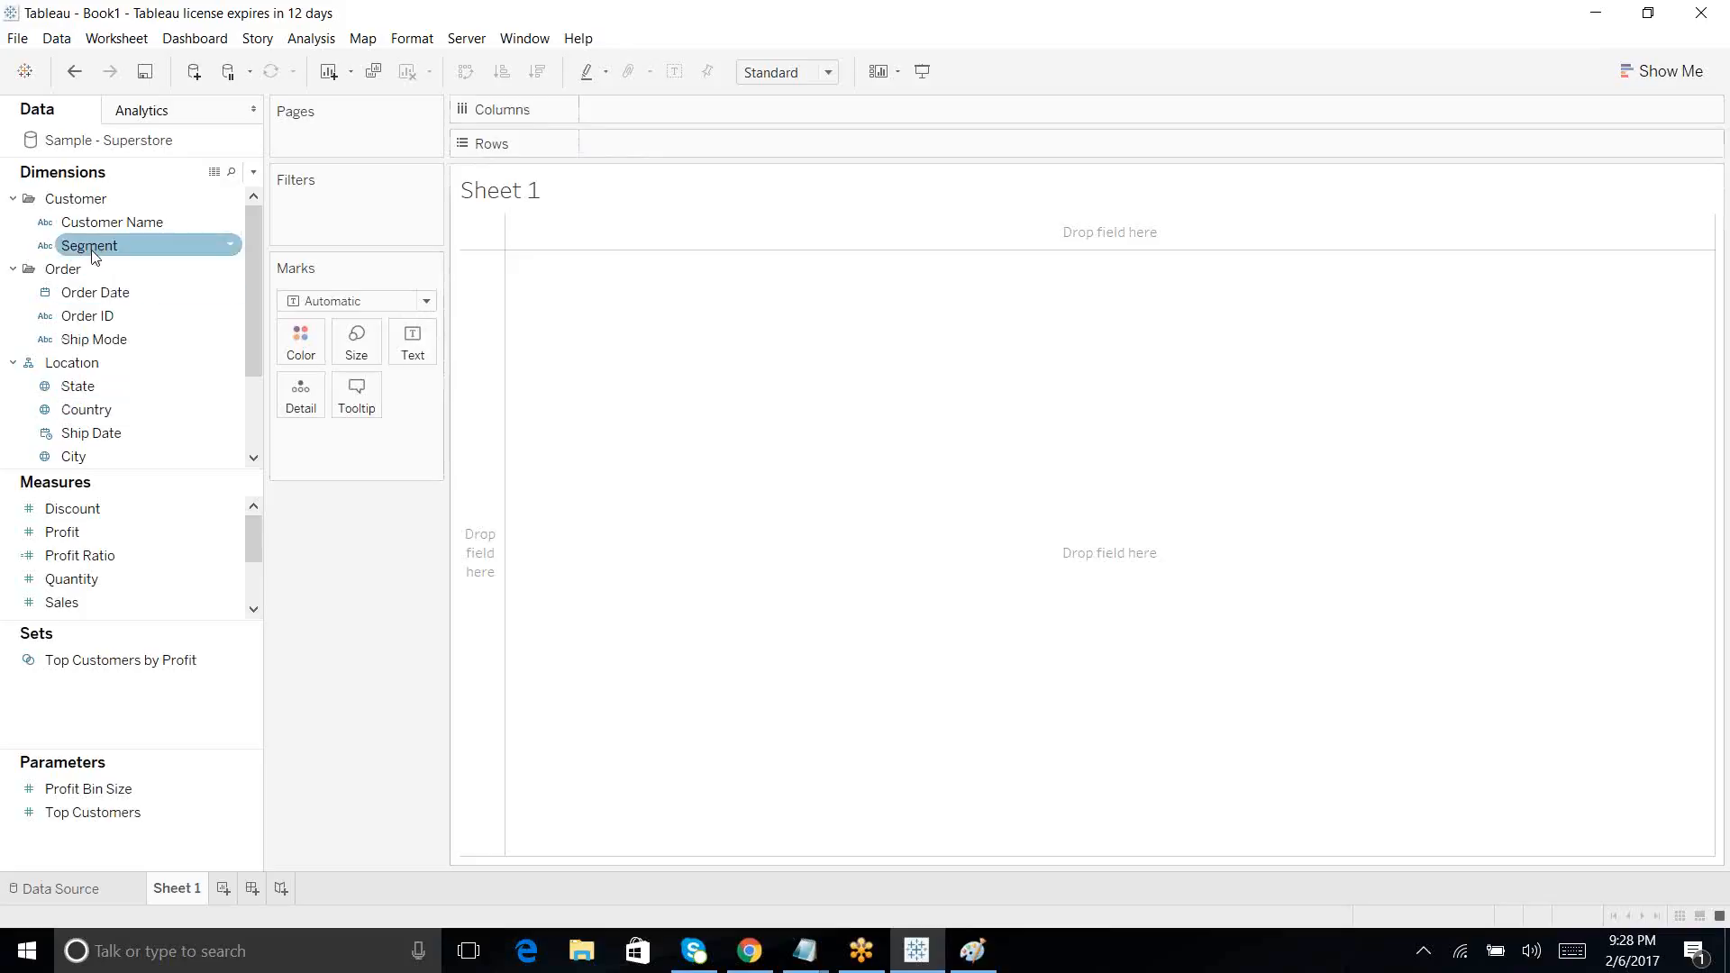
Step: Build a bar chart on Sheet 1 with the Segment dimension on Rows and the Sales measure on Columns
{"action": "left_click_drag", "start_coordinate": [94, 256], "coordinate": [645, 143]}
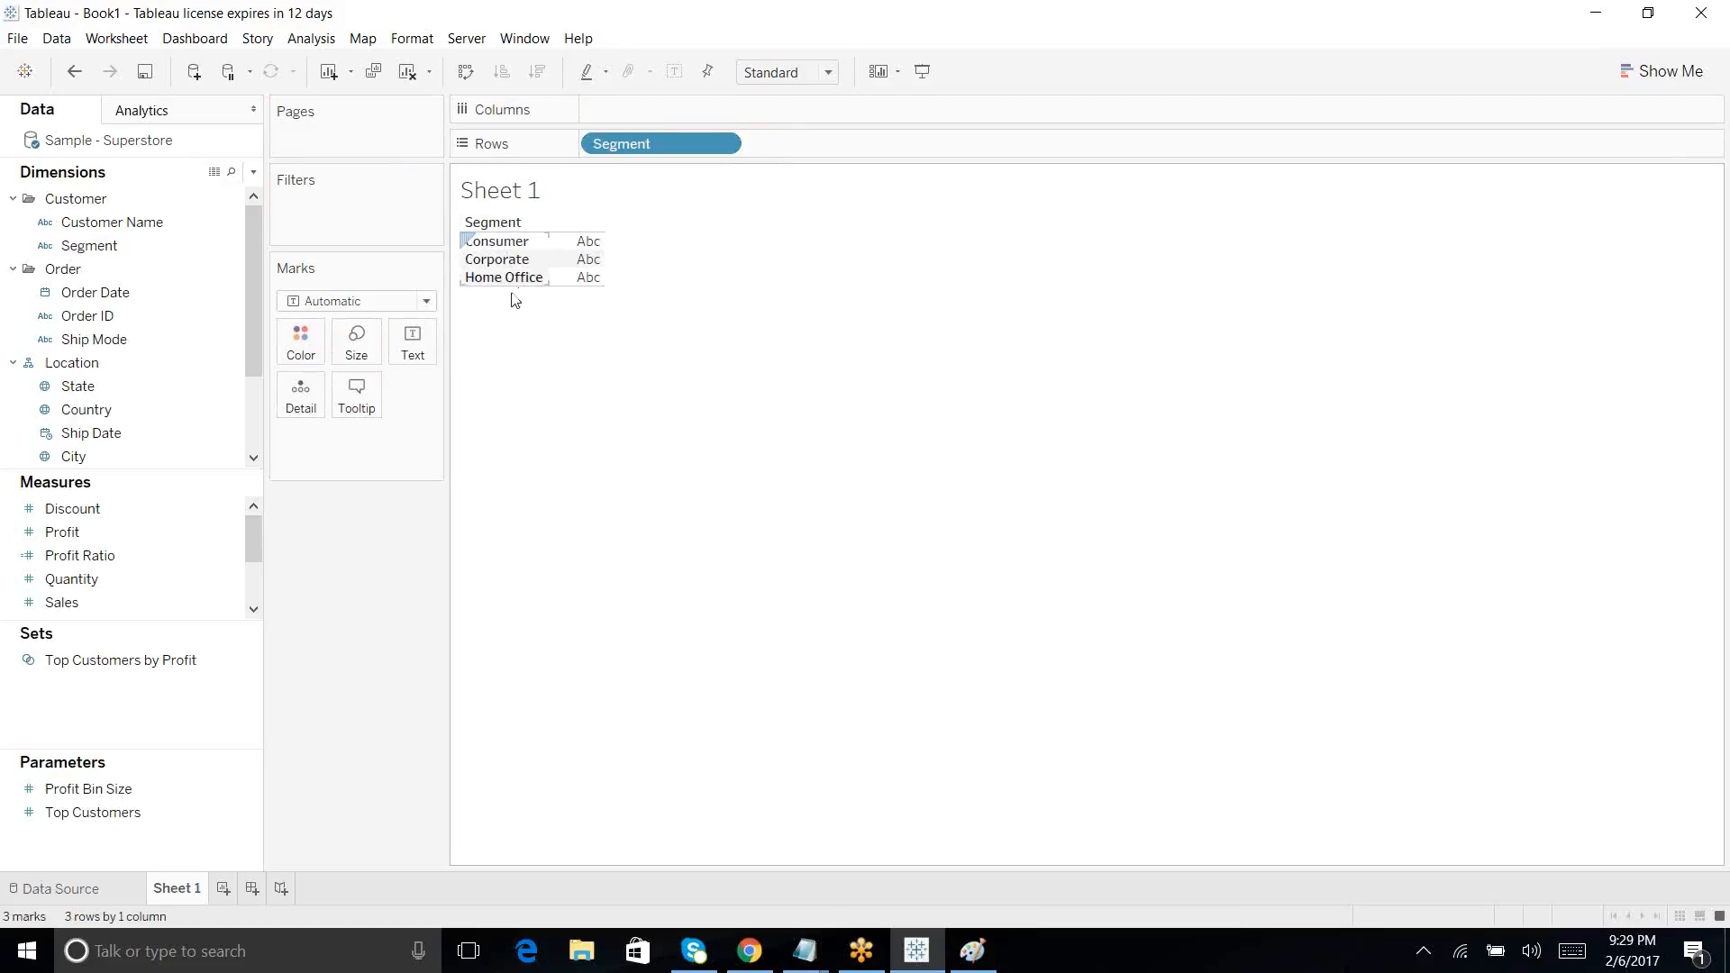
{"action": "left_click", "coordinate": [194, 601]}
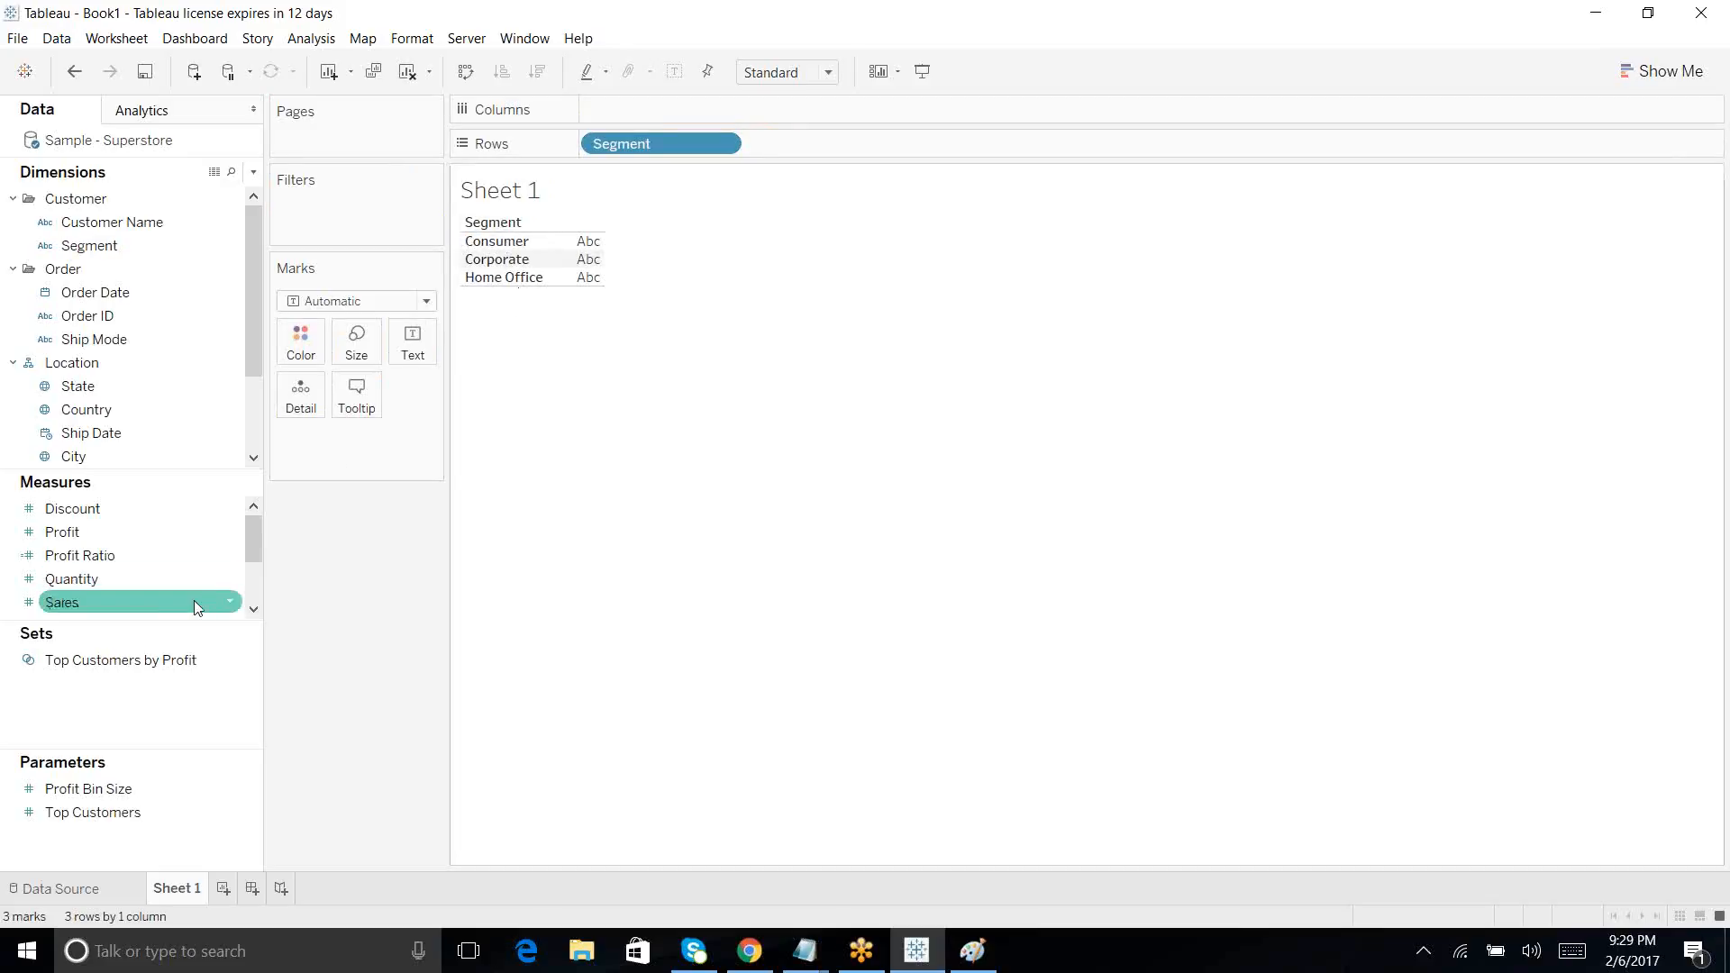
{"action": "left_click", "coordinate": [124, 602]}
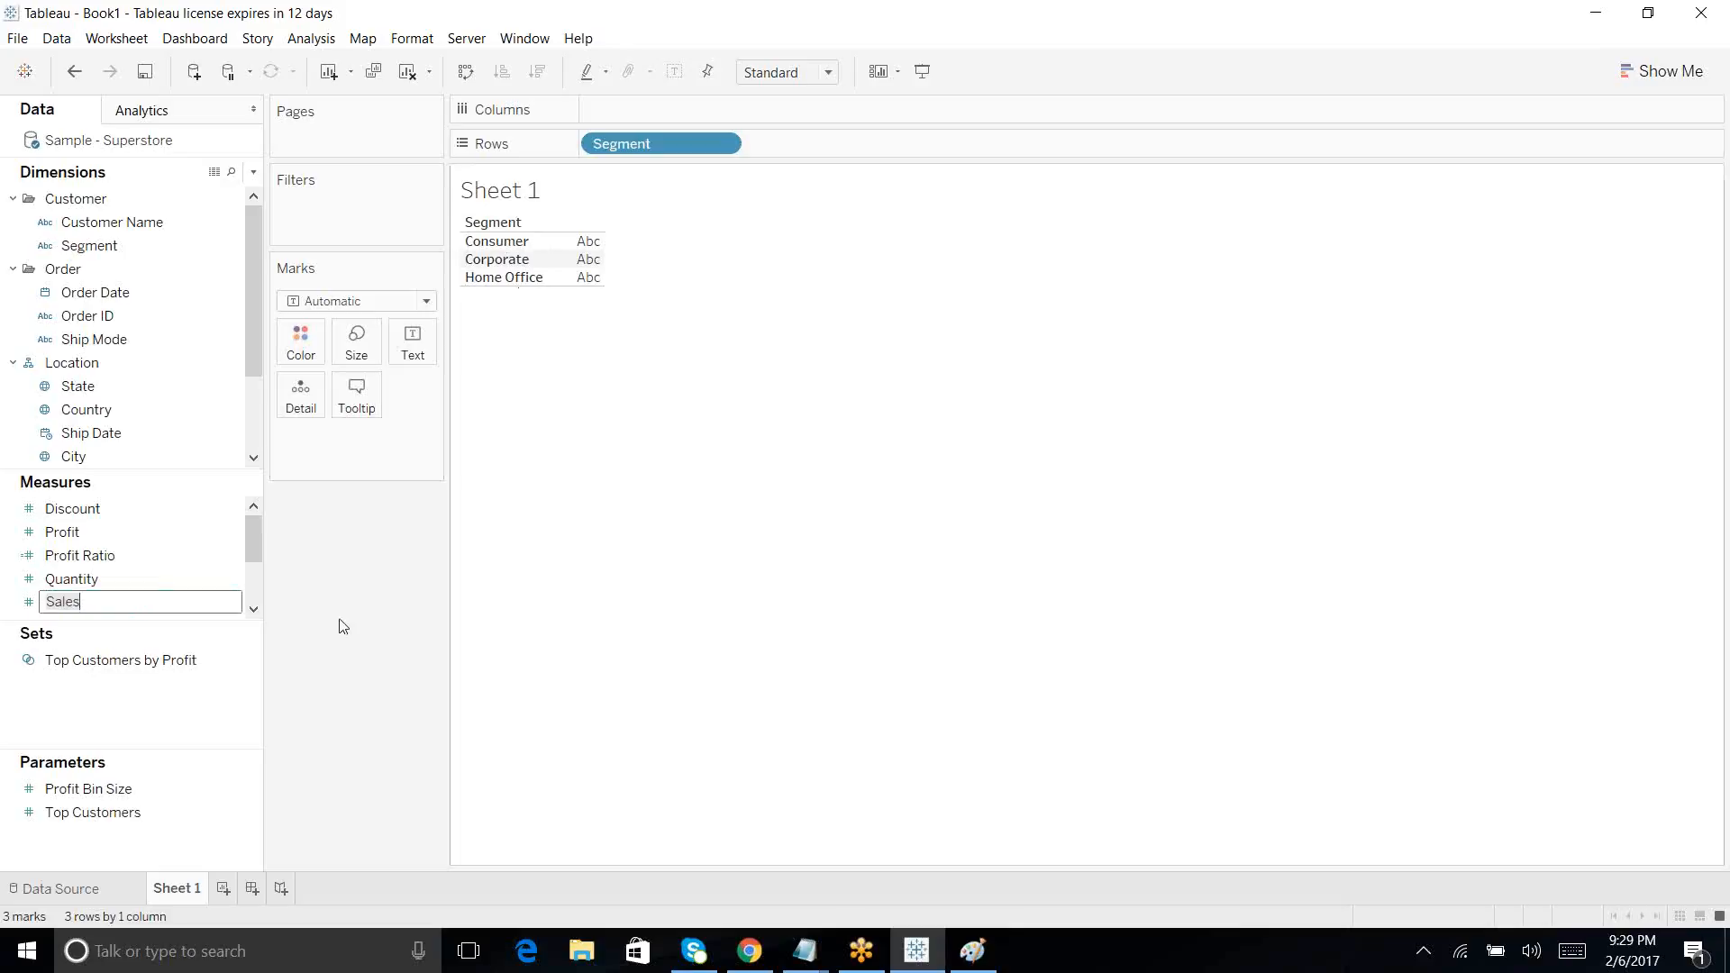
{"action": "right_click", "coordinate": [351, 627]}
{"action": "left_click", "coordinate": [88, 596]}
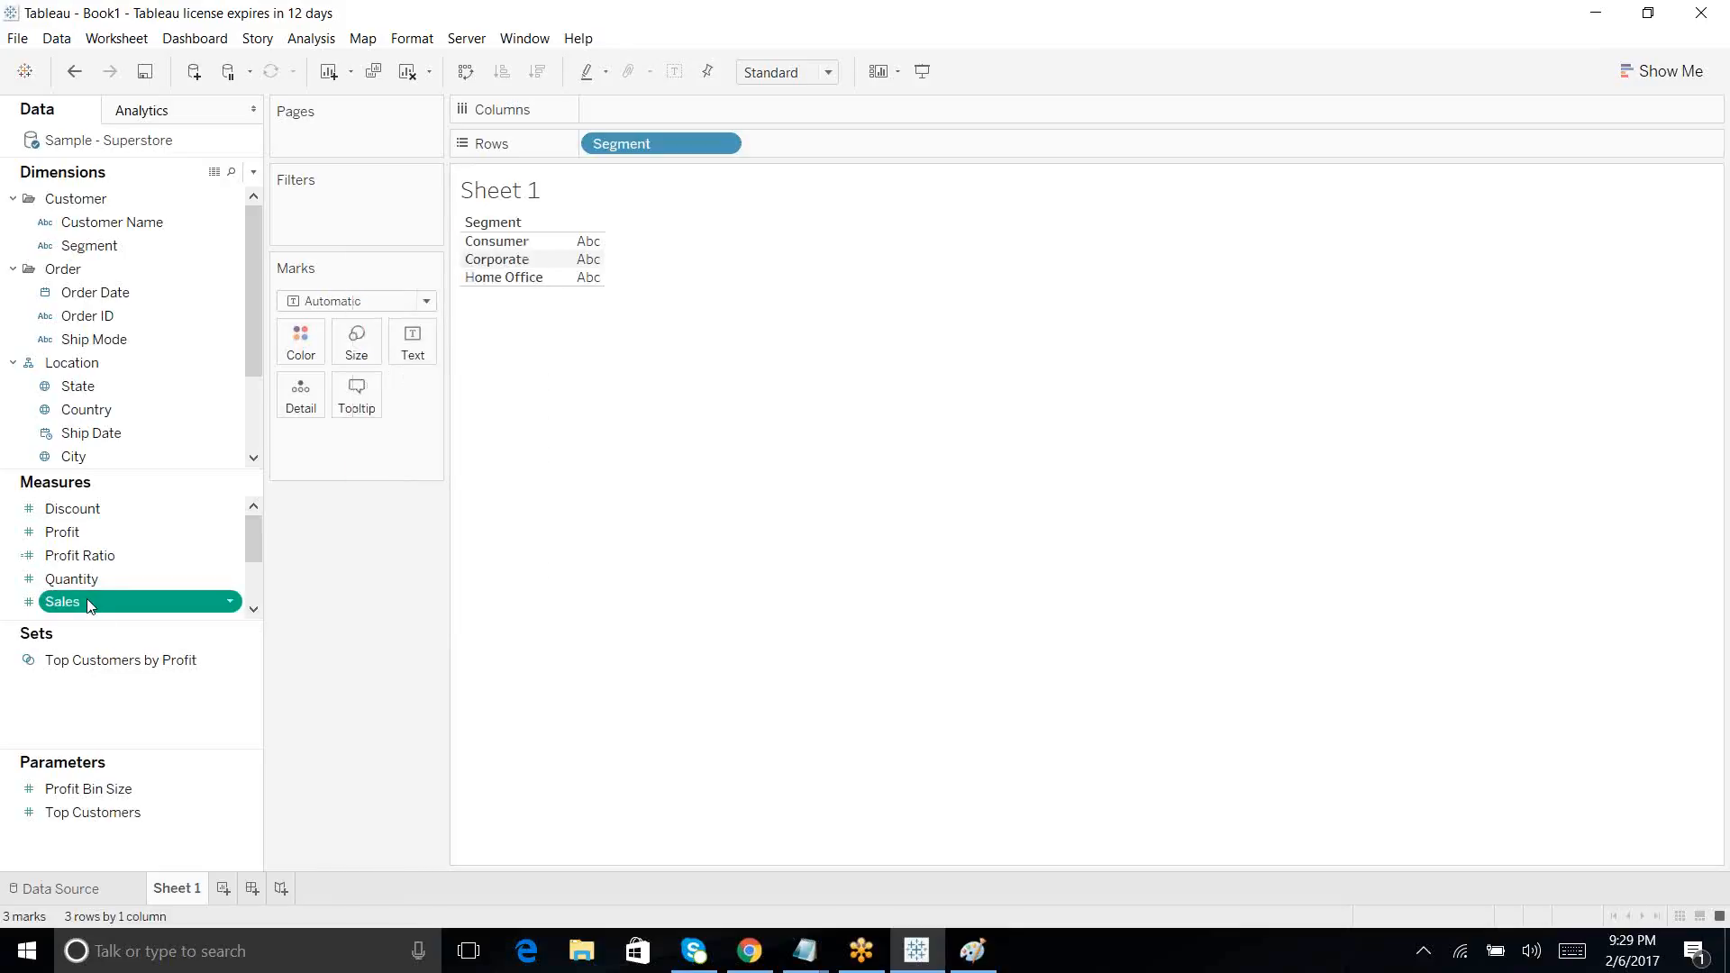
{"action": "left_click", "coordinate": [81, 600]}
{"action": "left_click", "coordinate": [83, 619]}
{"action": "left_click_drag", "start_coordinate": [110, 610], "coordinate": [667, 107]}
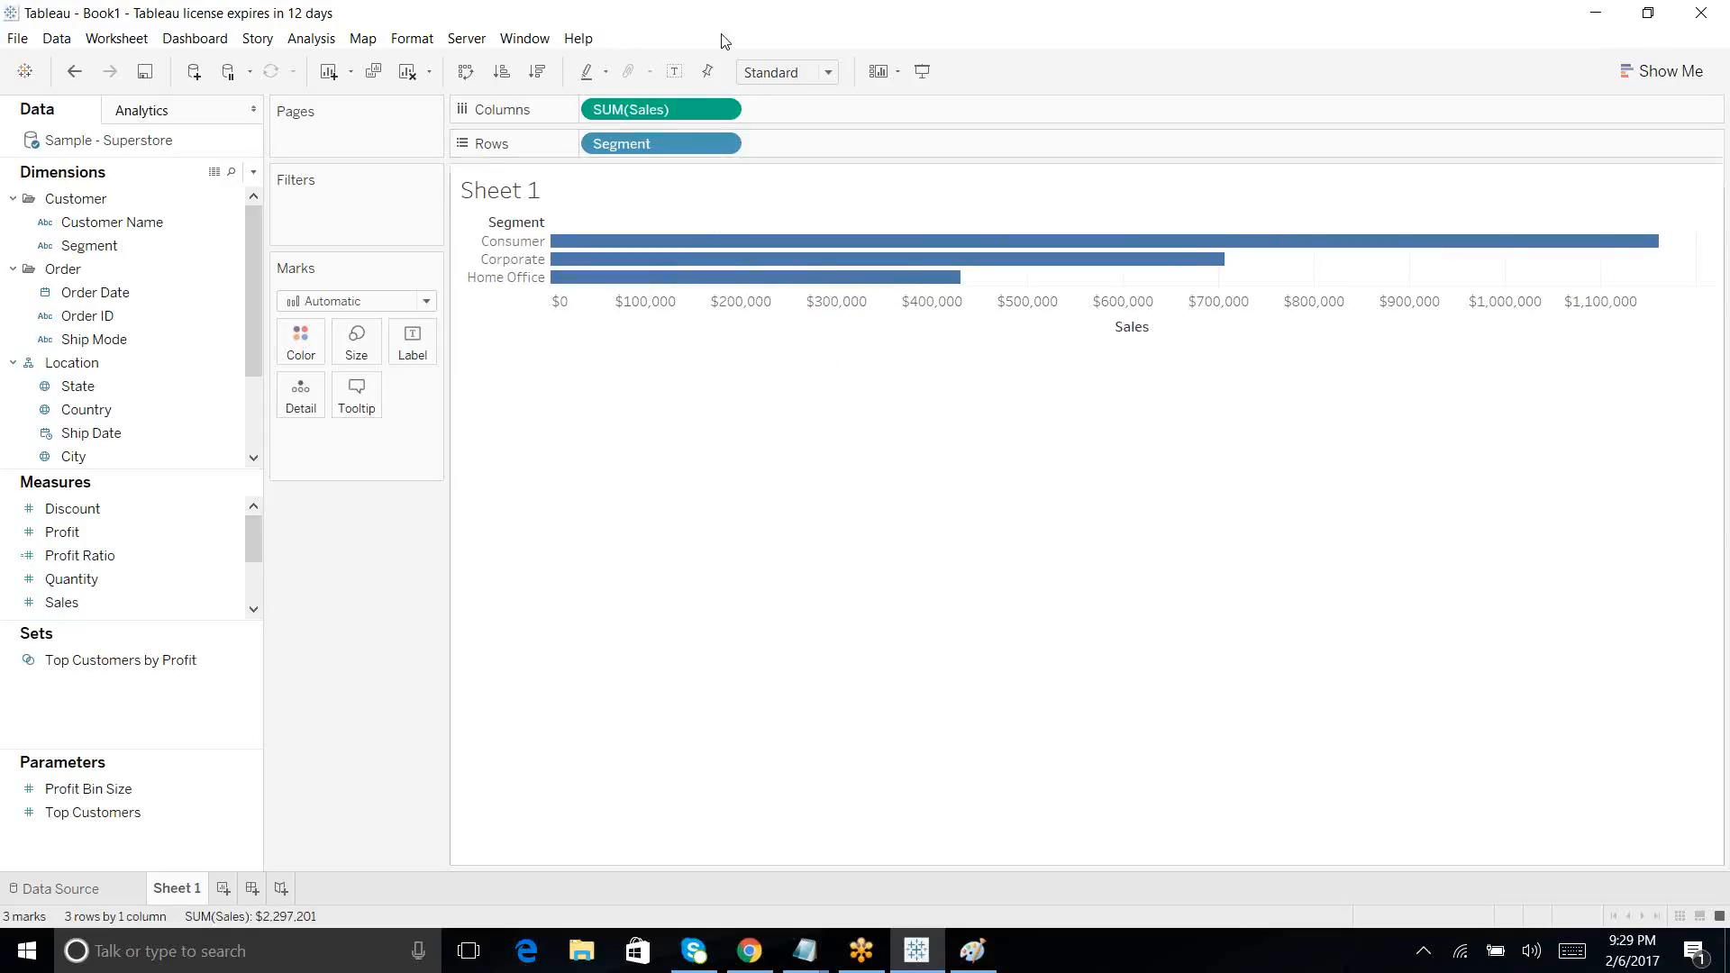
Step: Move SUM(Sales) from Columns to Text on the Marks card, back to Columns, and onto Text again
{"action": "left_click_drag", "start_coordinate": [662, 109], "coordinate": [419, 344]}
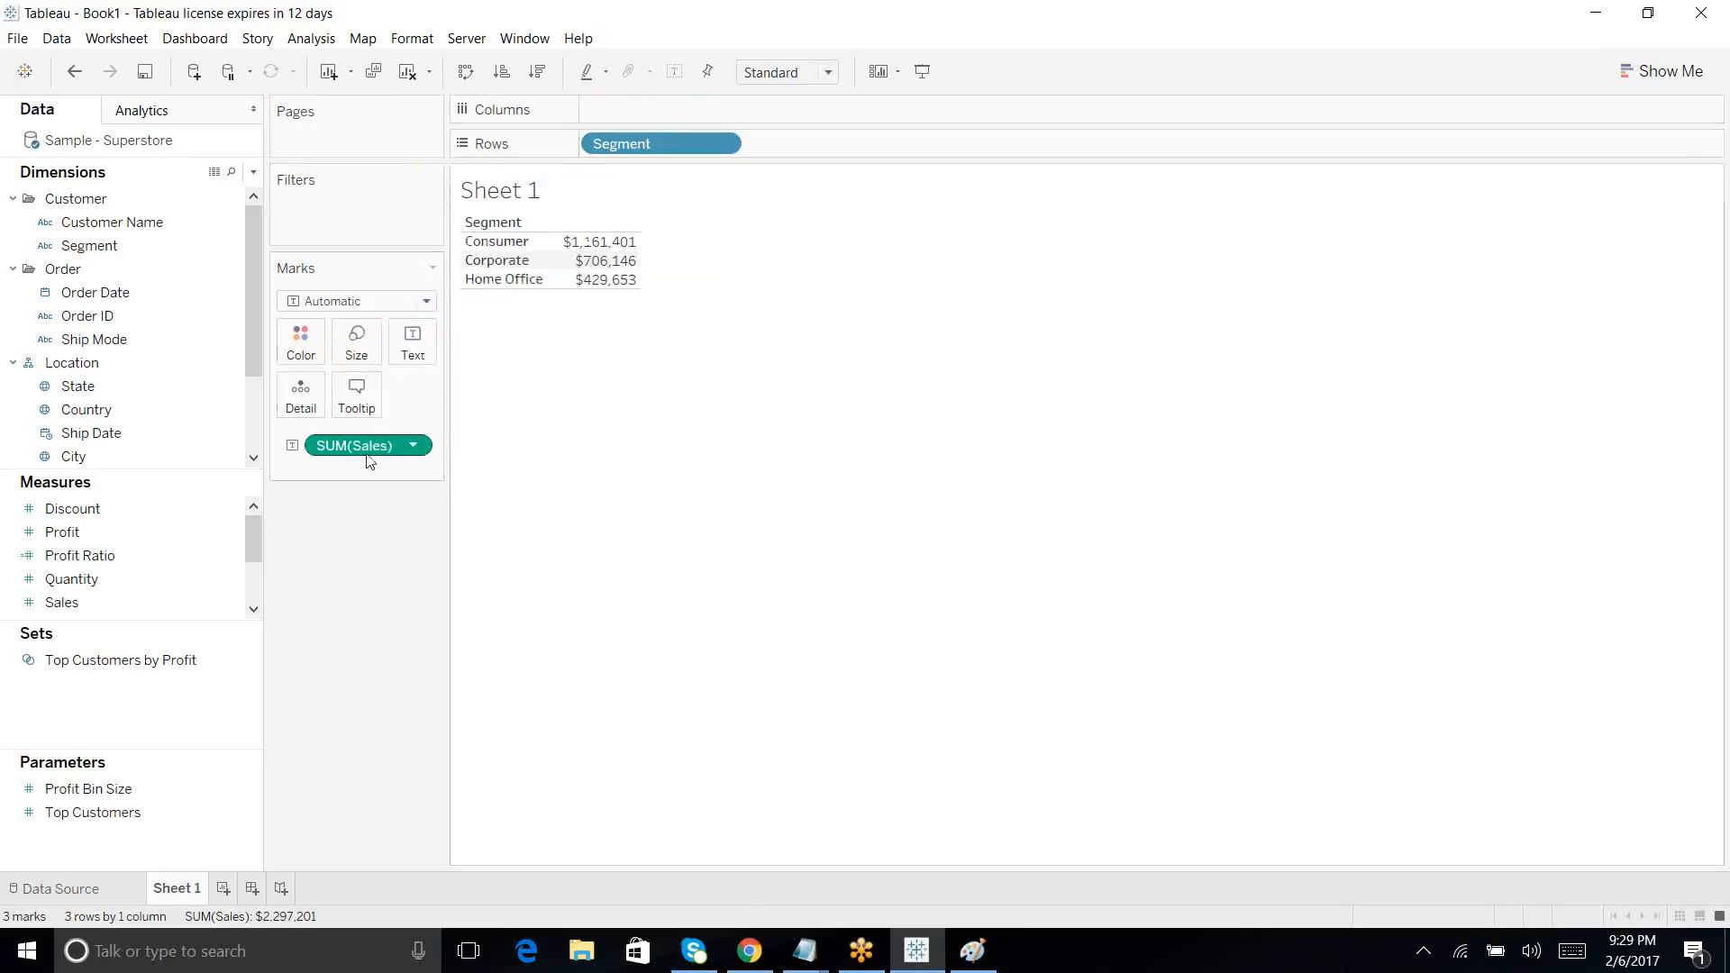
{"action": "left_click_drag", "start_coordinate": [364, 449], "coordinate": [662, 111]}
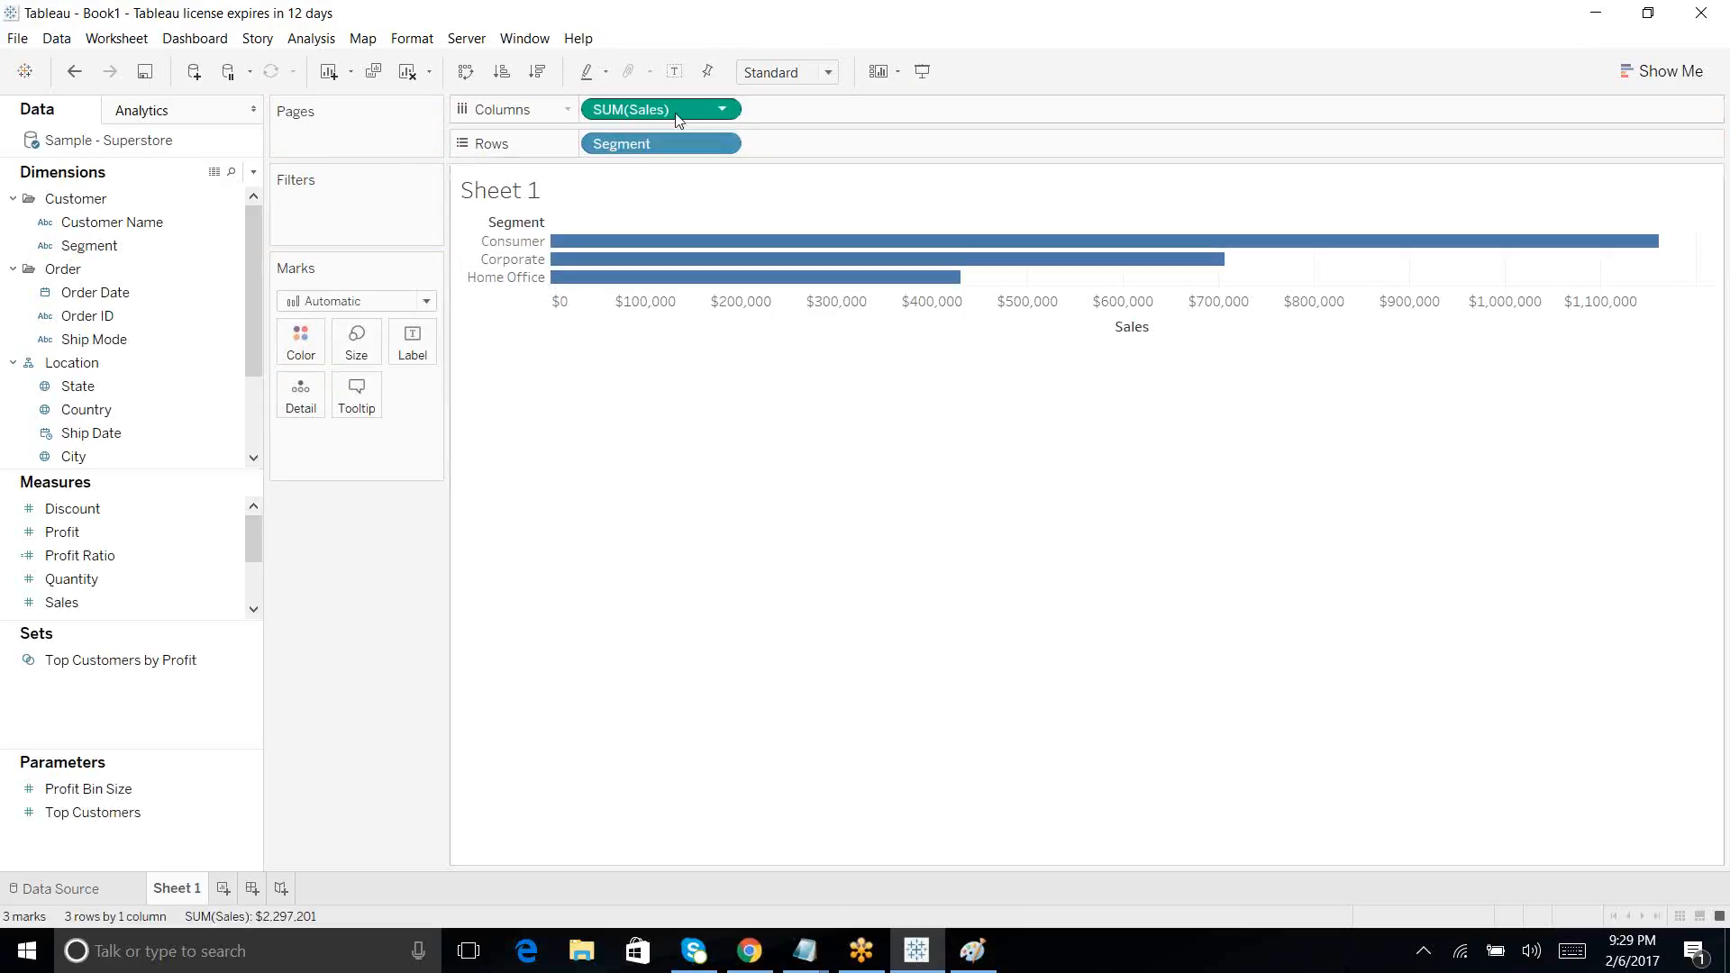
{"action": "left_click_drag", "start_coordinate": [672, 115], "coordinate": [427, 333]}
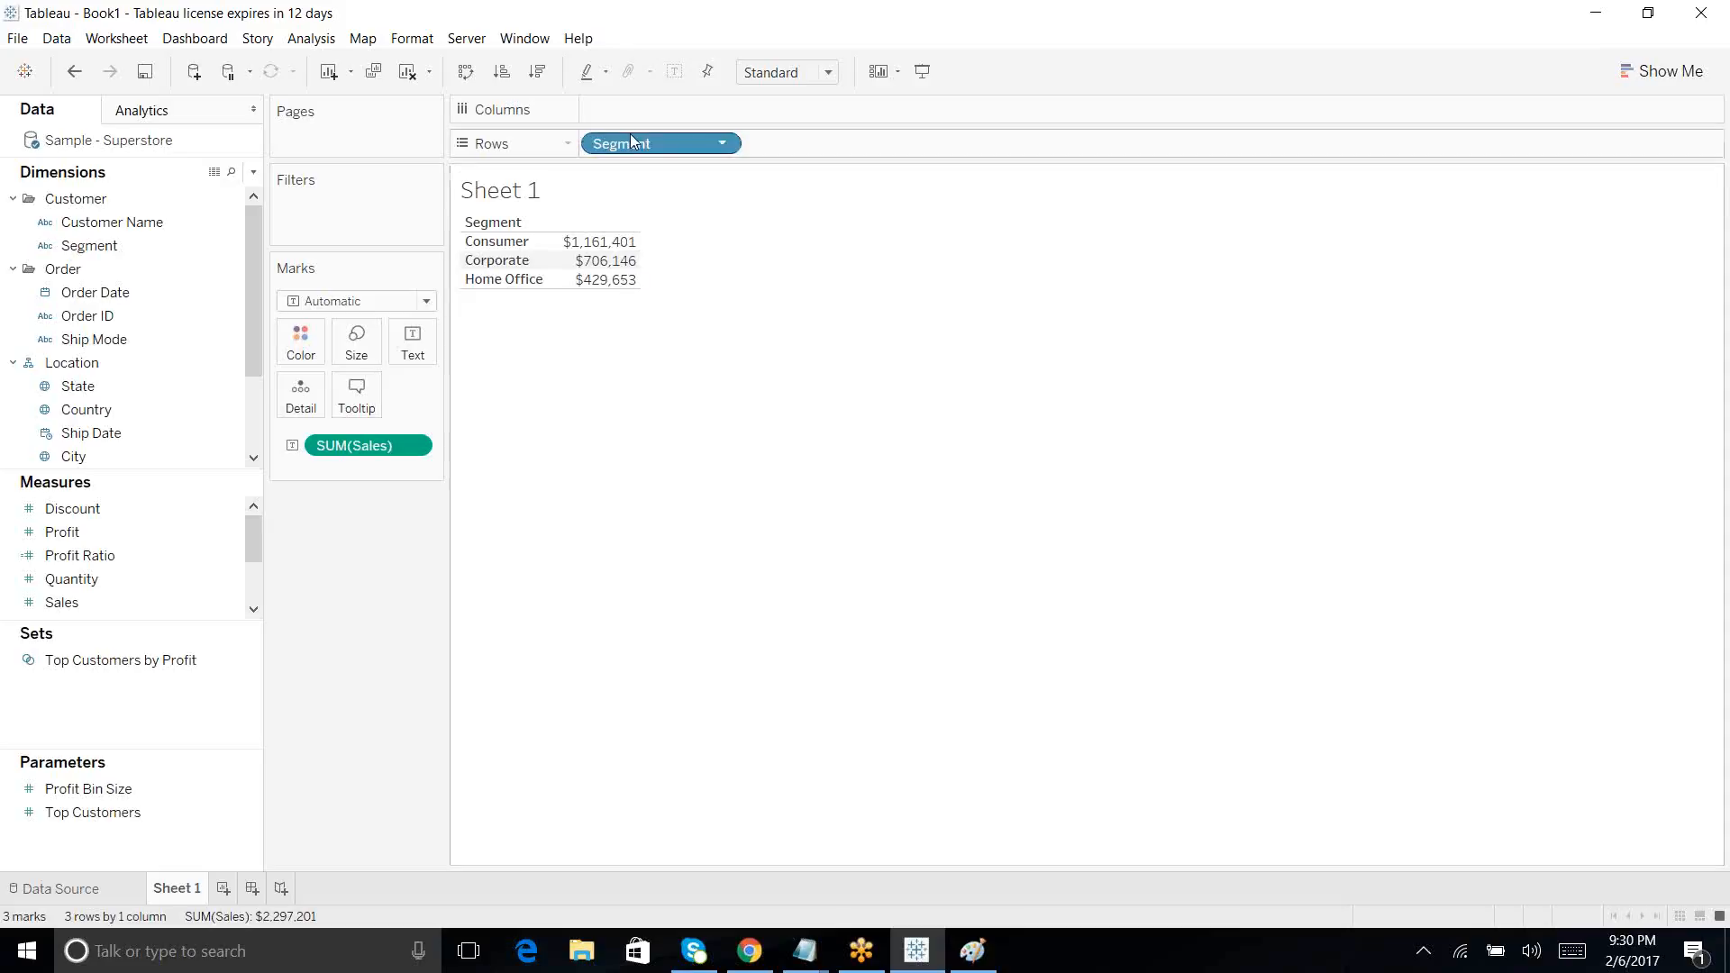
{"action": "left_click", "coordinate": [172, 243]}
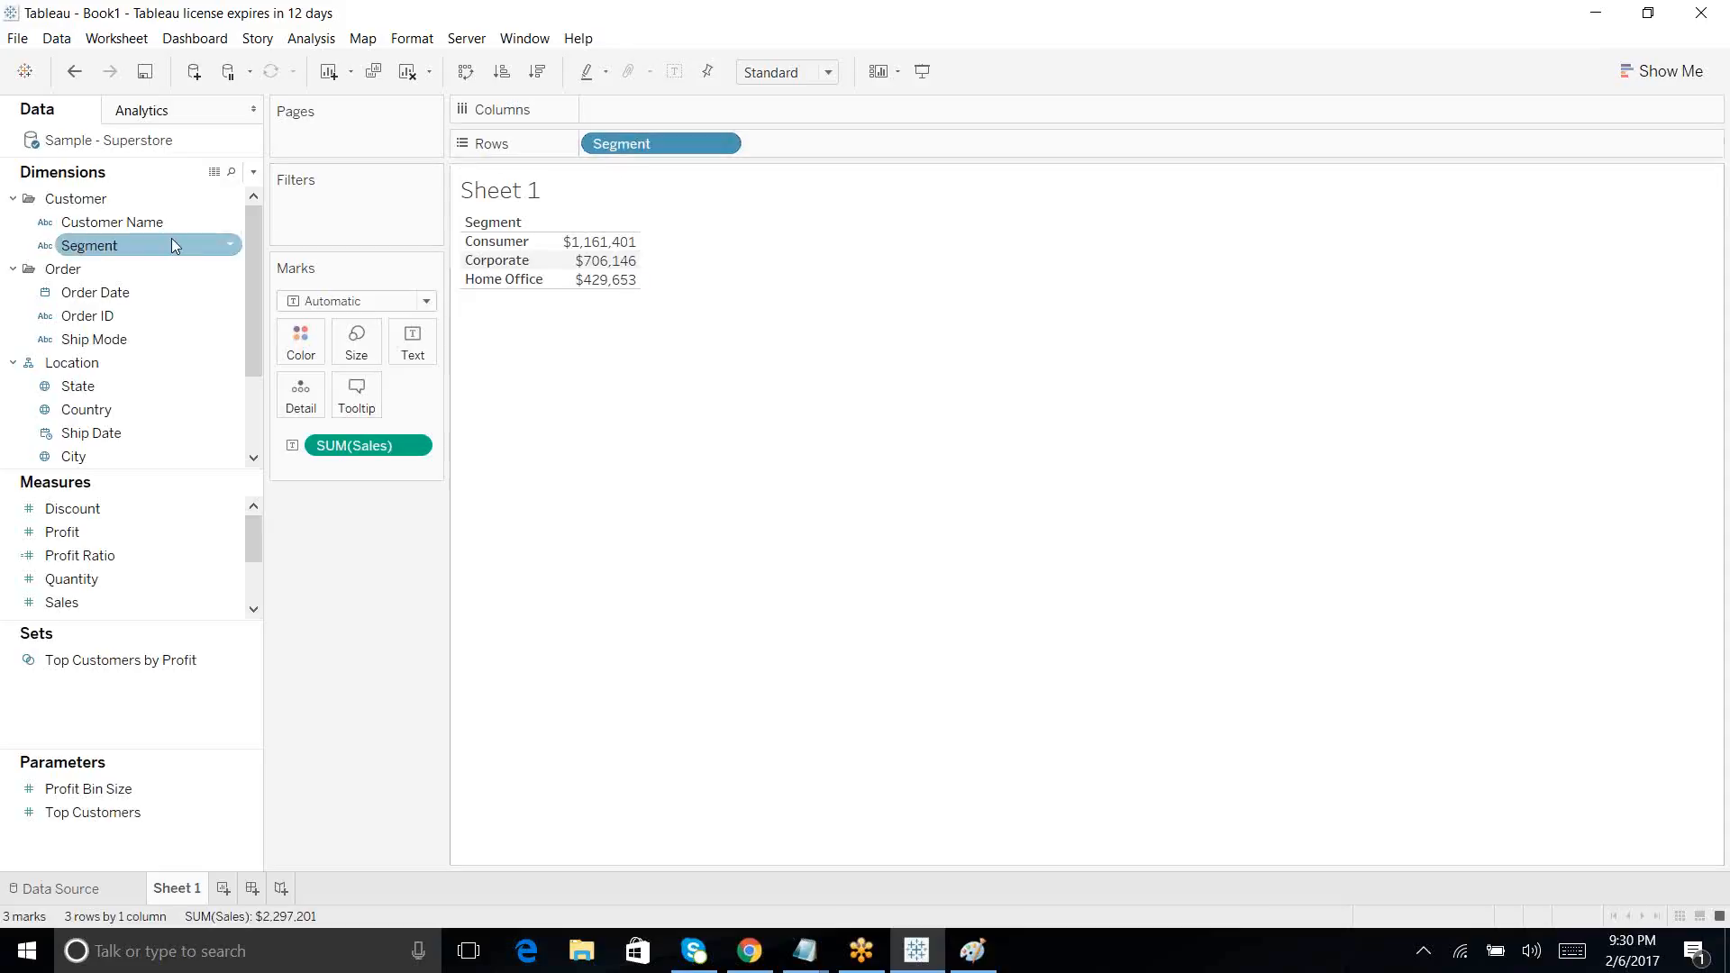
Step: Remove Segment from Rows and place the Sub-Category dimension from the Product hierarchy there instead
{"action": "left_click_drag", "start_coordinate": [173, 245], "coordinate": [722, 366]}
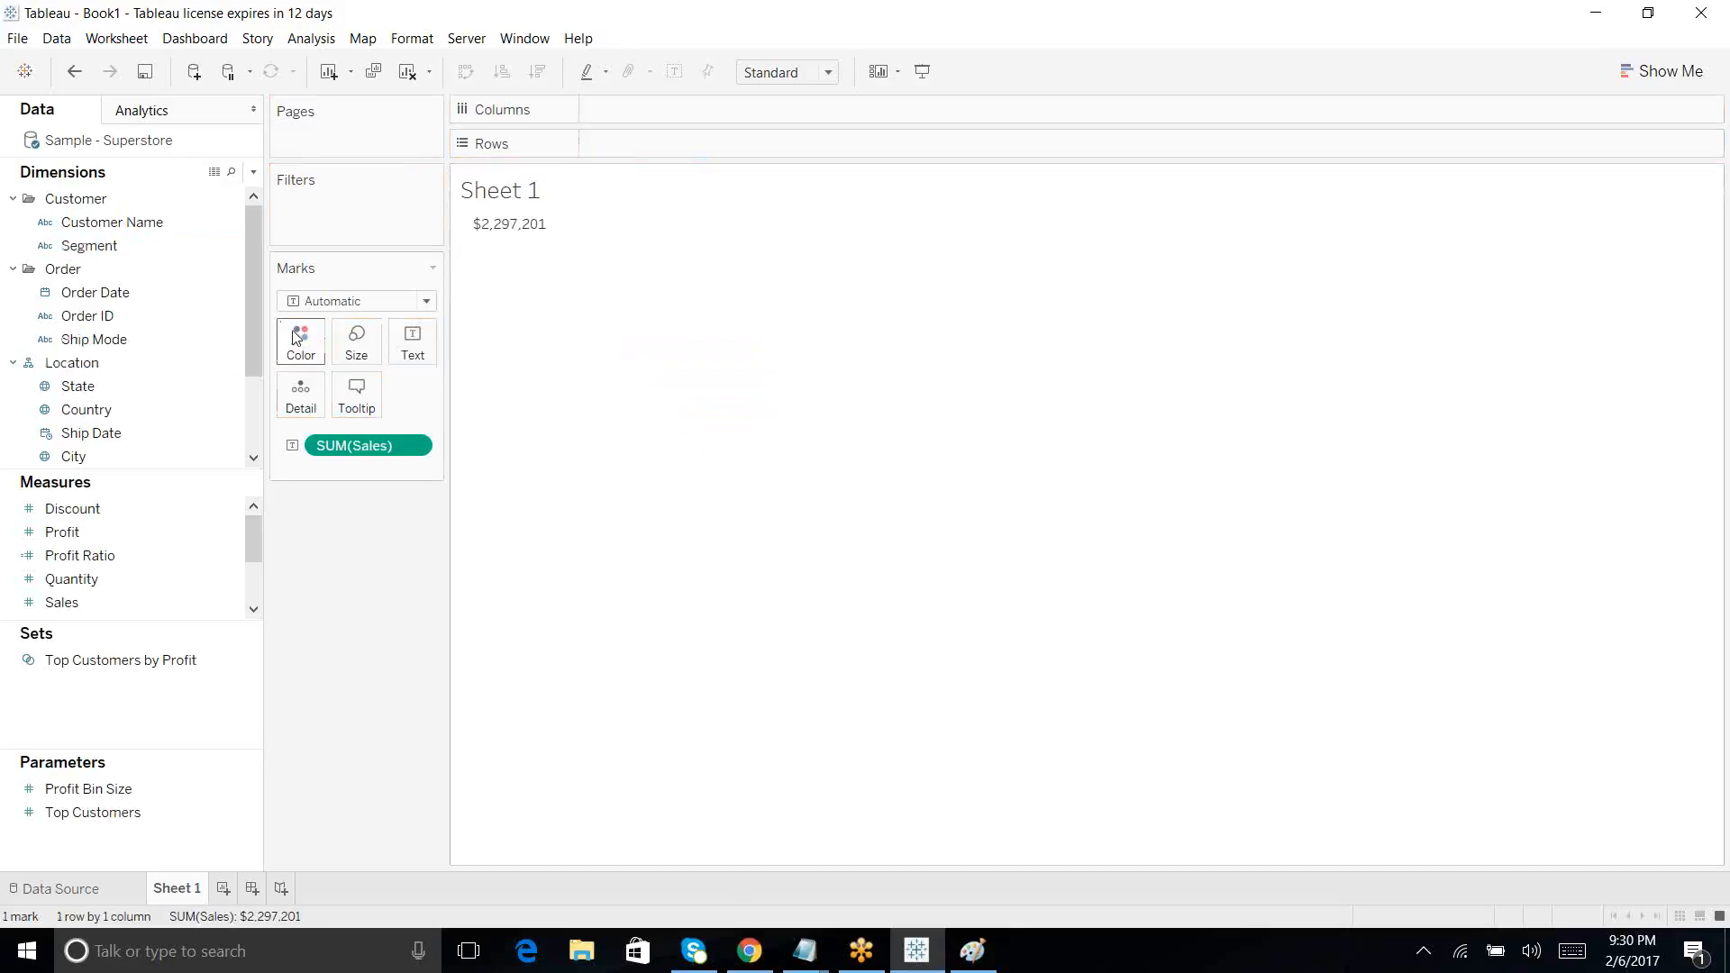
{"action": "scroll", "coordinate": [250, 314], "scroll_direction": "down", "scroll_amount": 2}
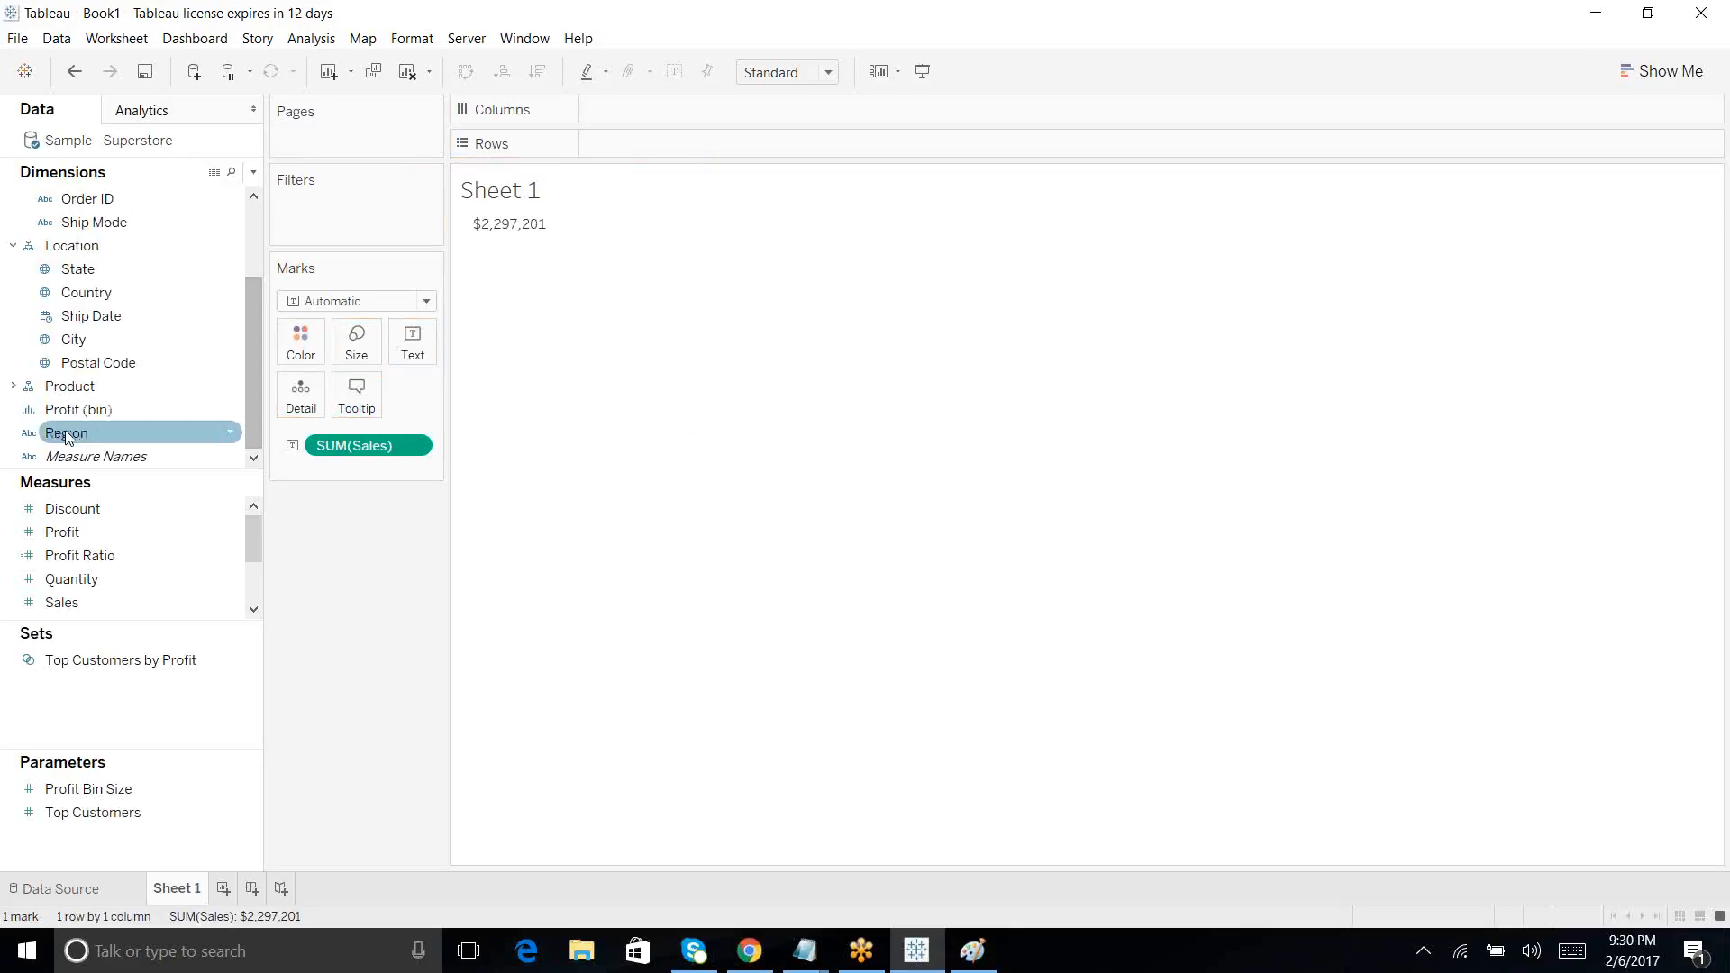
{"action": "left_click", "coordinate": [18, 390]}
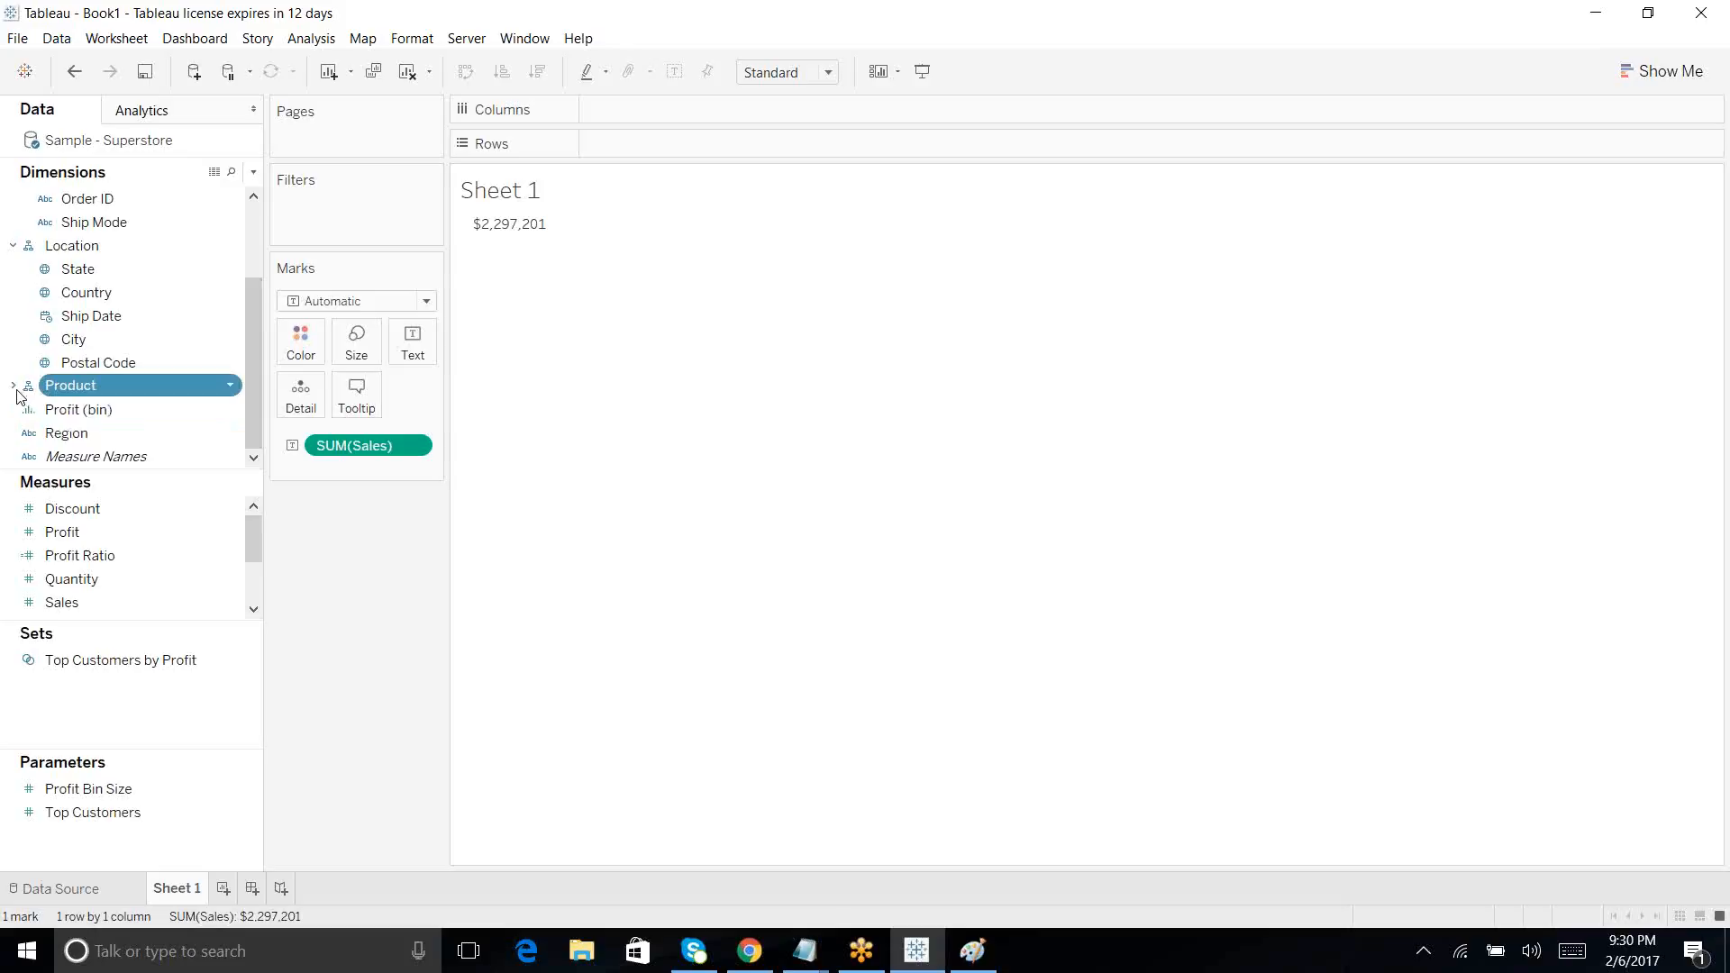
{"action": "left_click", "coordinate": [15, 388]}
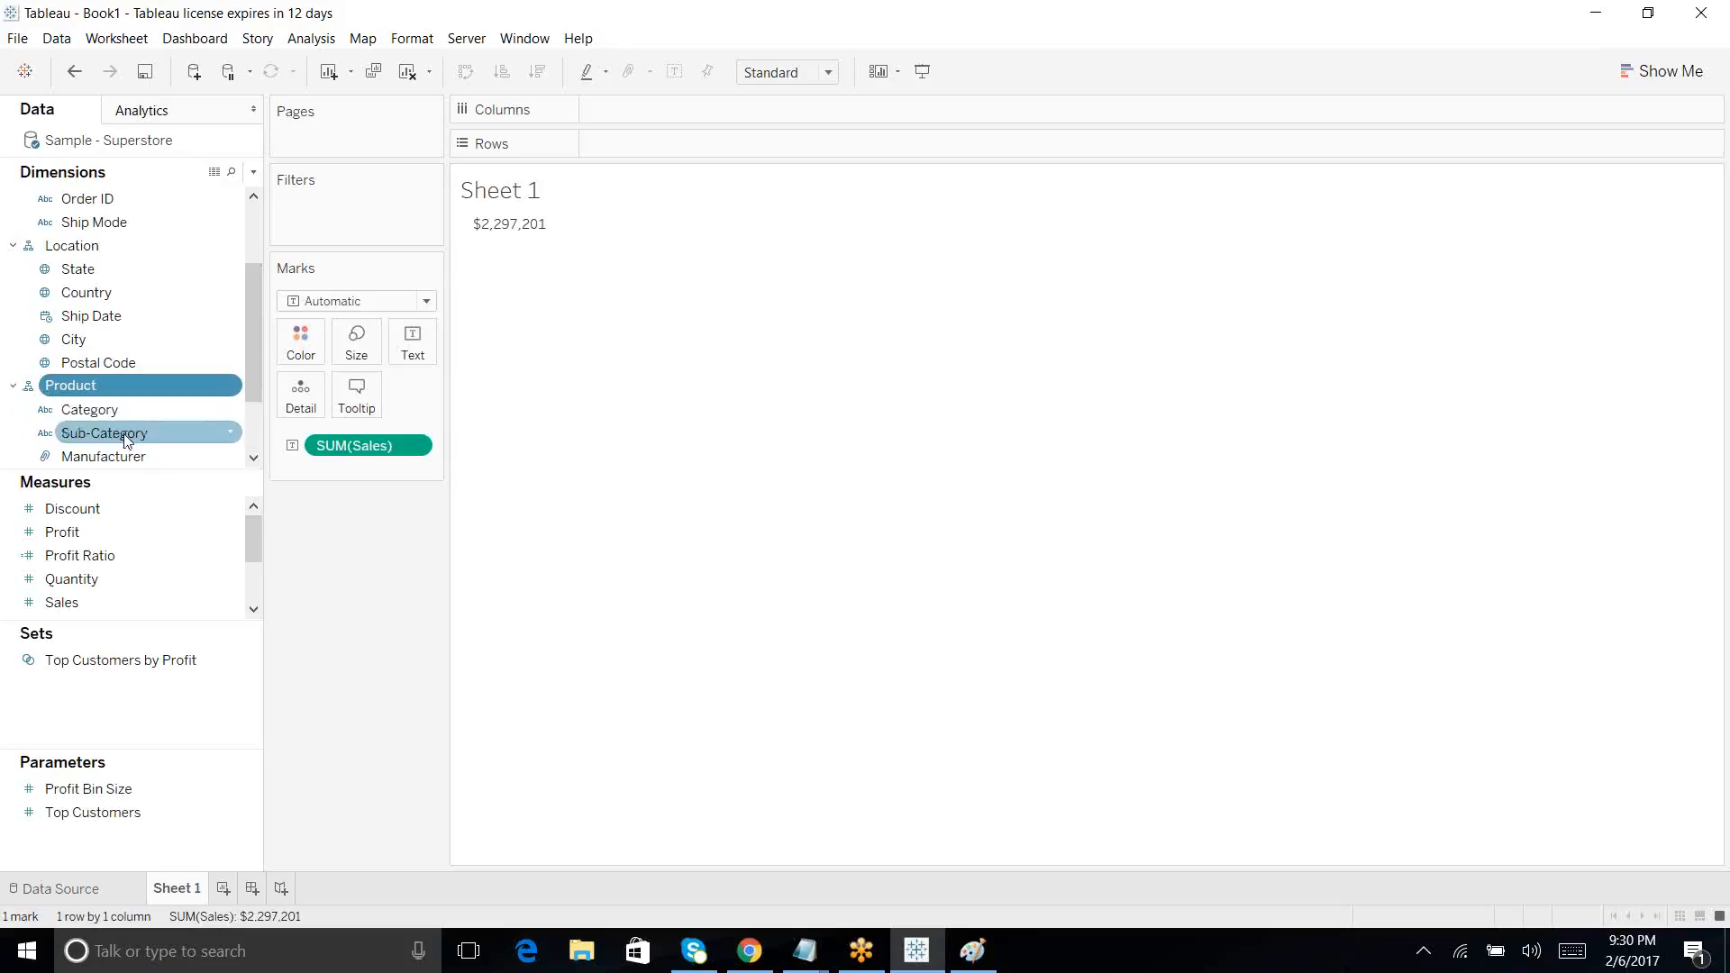
{"action": "mouse_move", "coordinate": [120, 438]}
{"action": "left_mouse_down"}
{"action": "mouse_move", "coordinate": [544, 258]}
{"action": "mouse_move", "coordinate": [700, 113]}
{"action": "mouse_move", "coordinate": [671, 146]}
{"action": "left_mouse_up"}
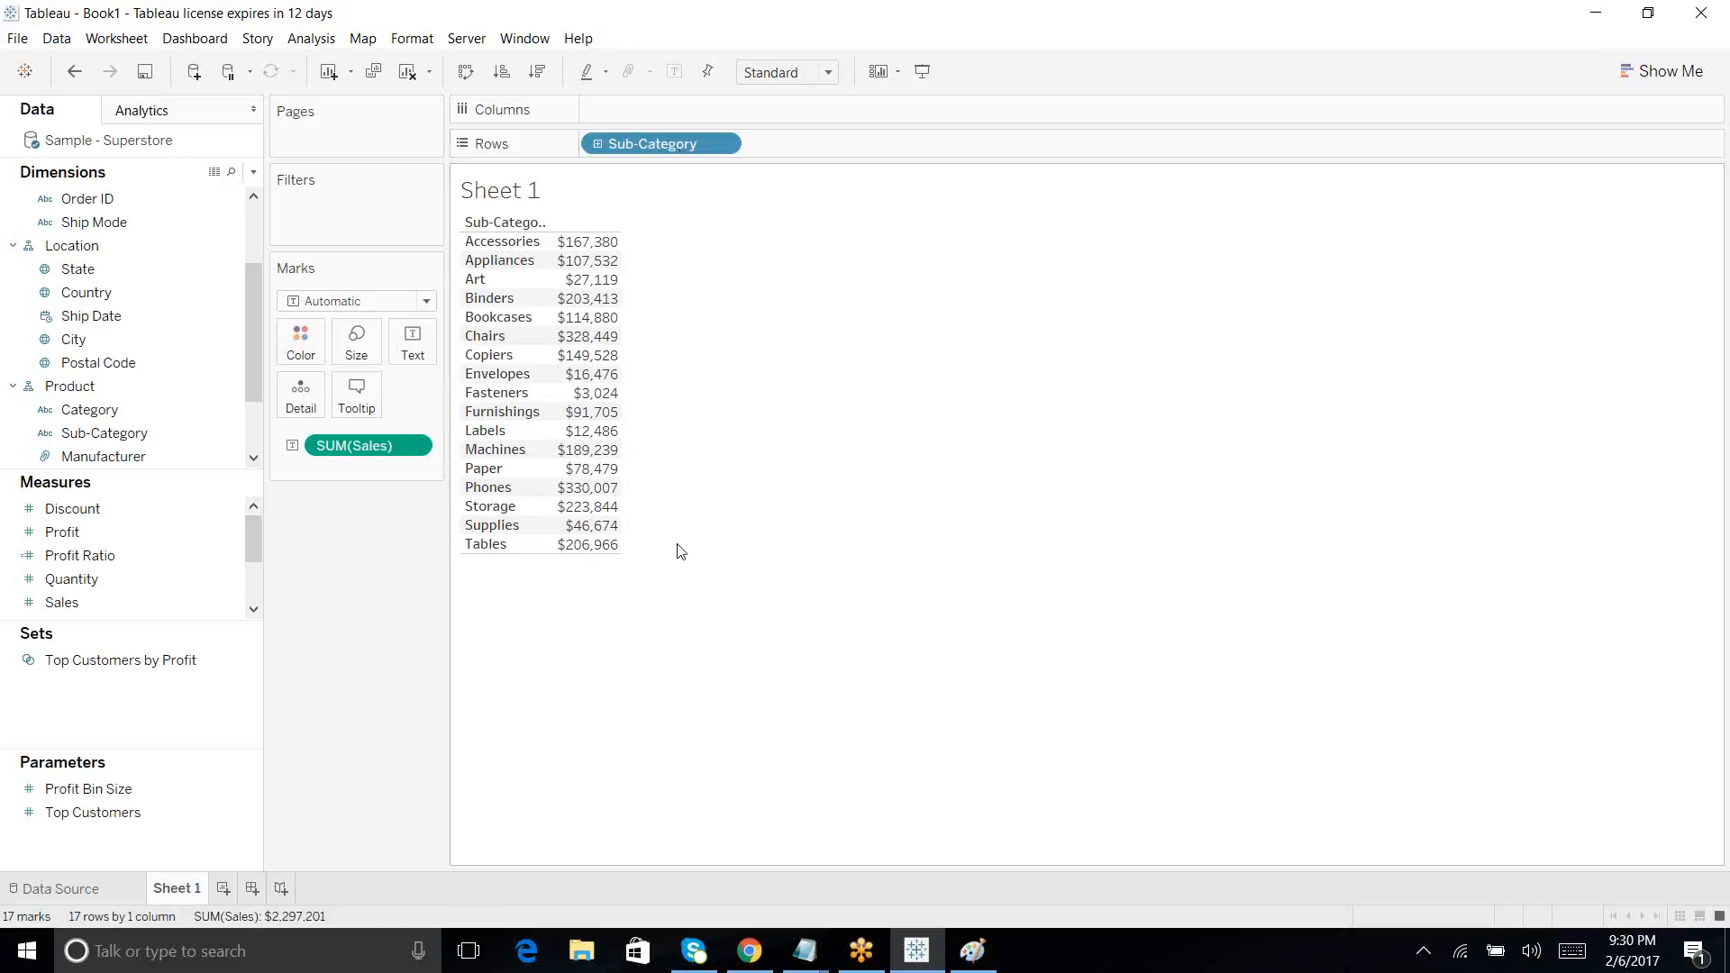
Step: Convert the Sub-Category sales table to horizontal bars using Show Me, and close Show Me
{"action": "left_click", "coordinate": [1669, 80]}
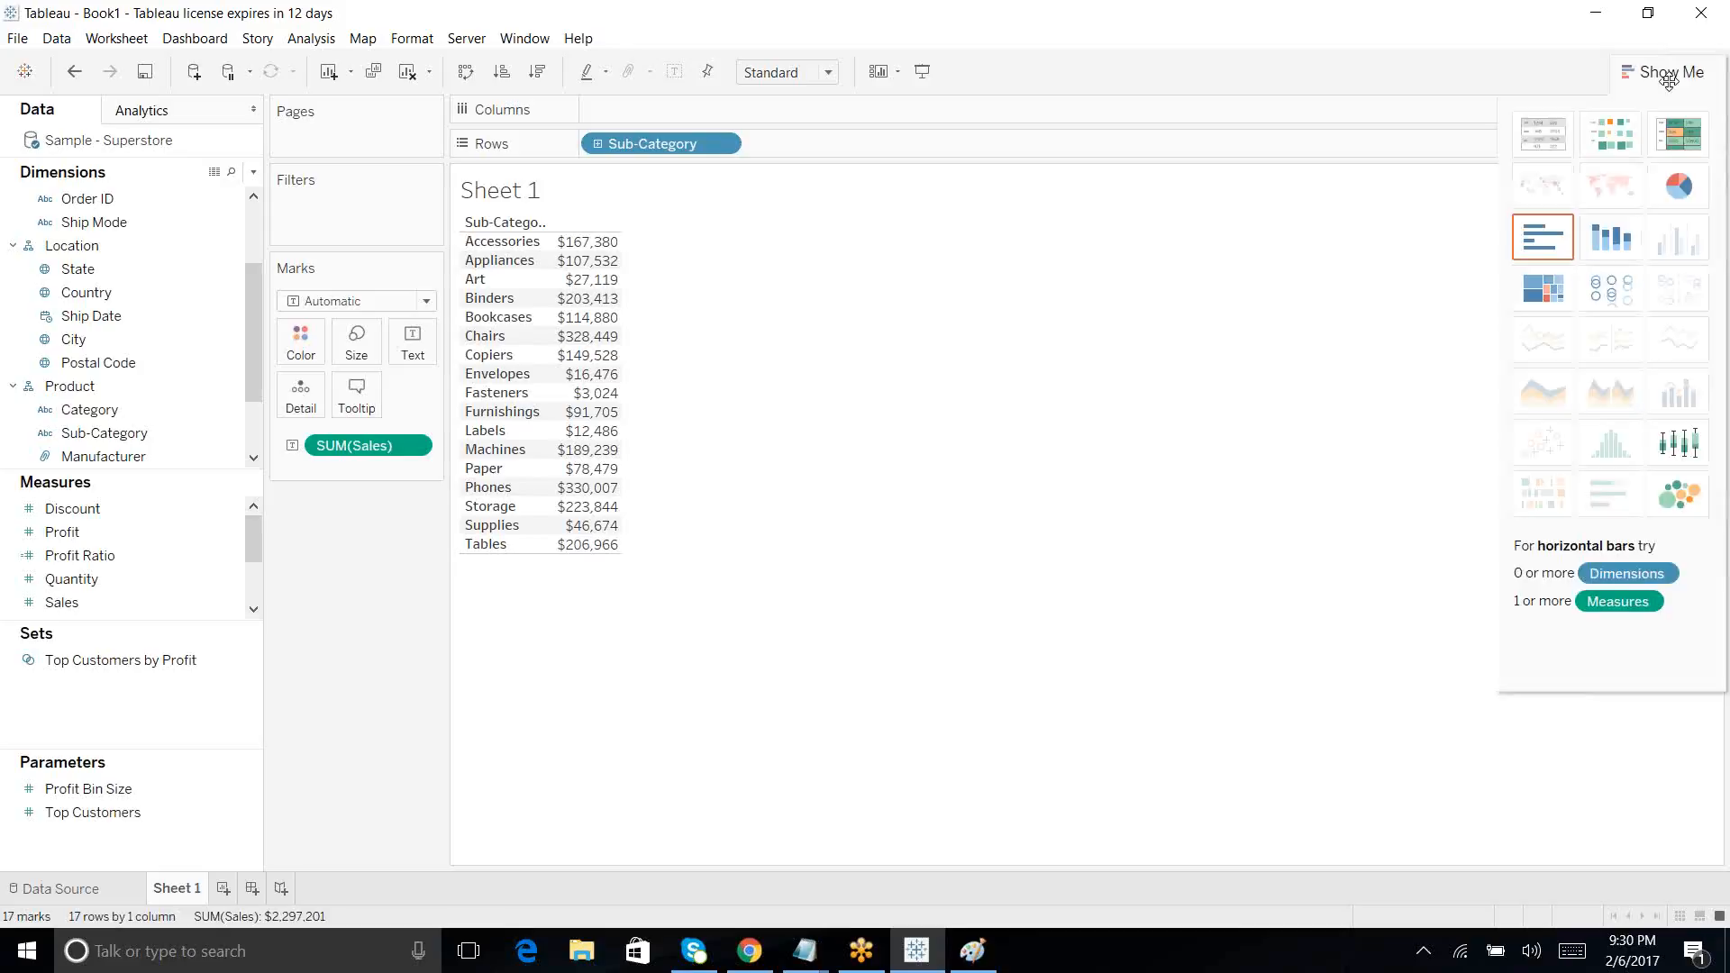
{"action": "left_click", "coordinate": [1557, 244]}
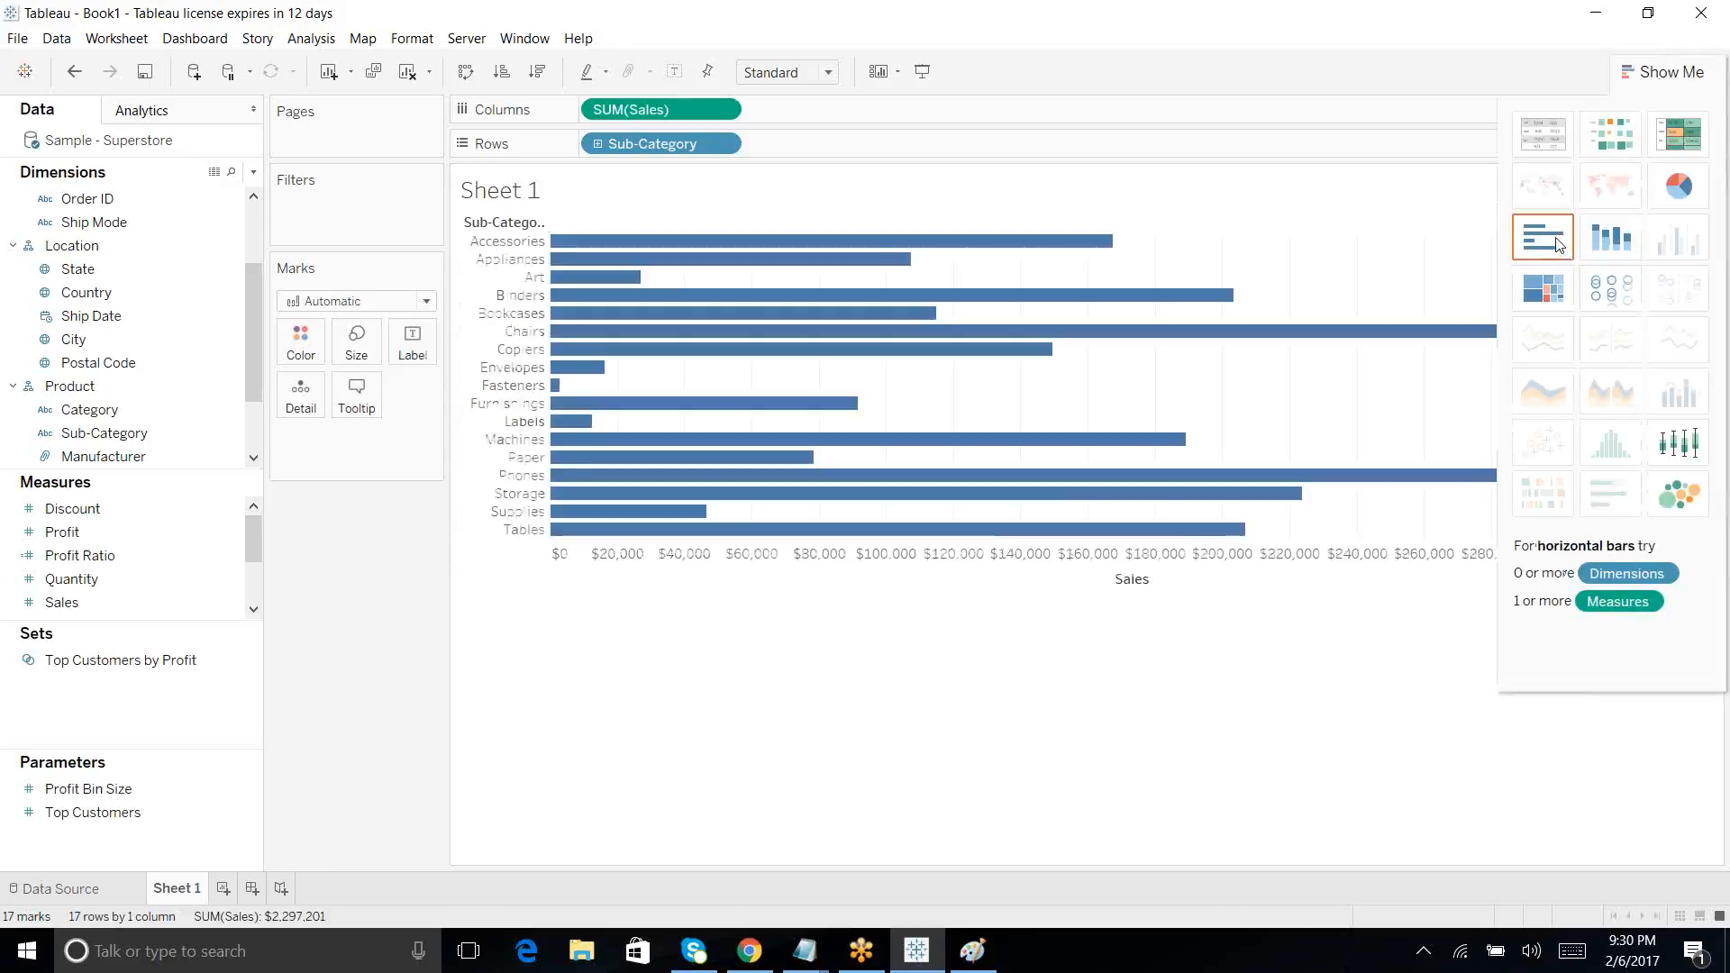
{"action": "left_click", "coordinate": [1672, 74]}
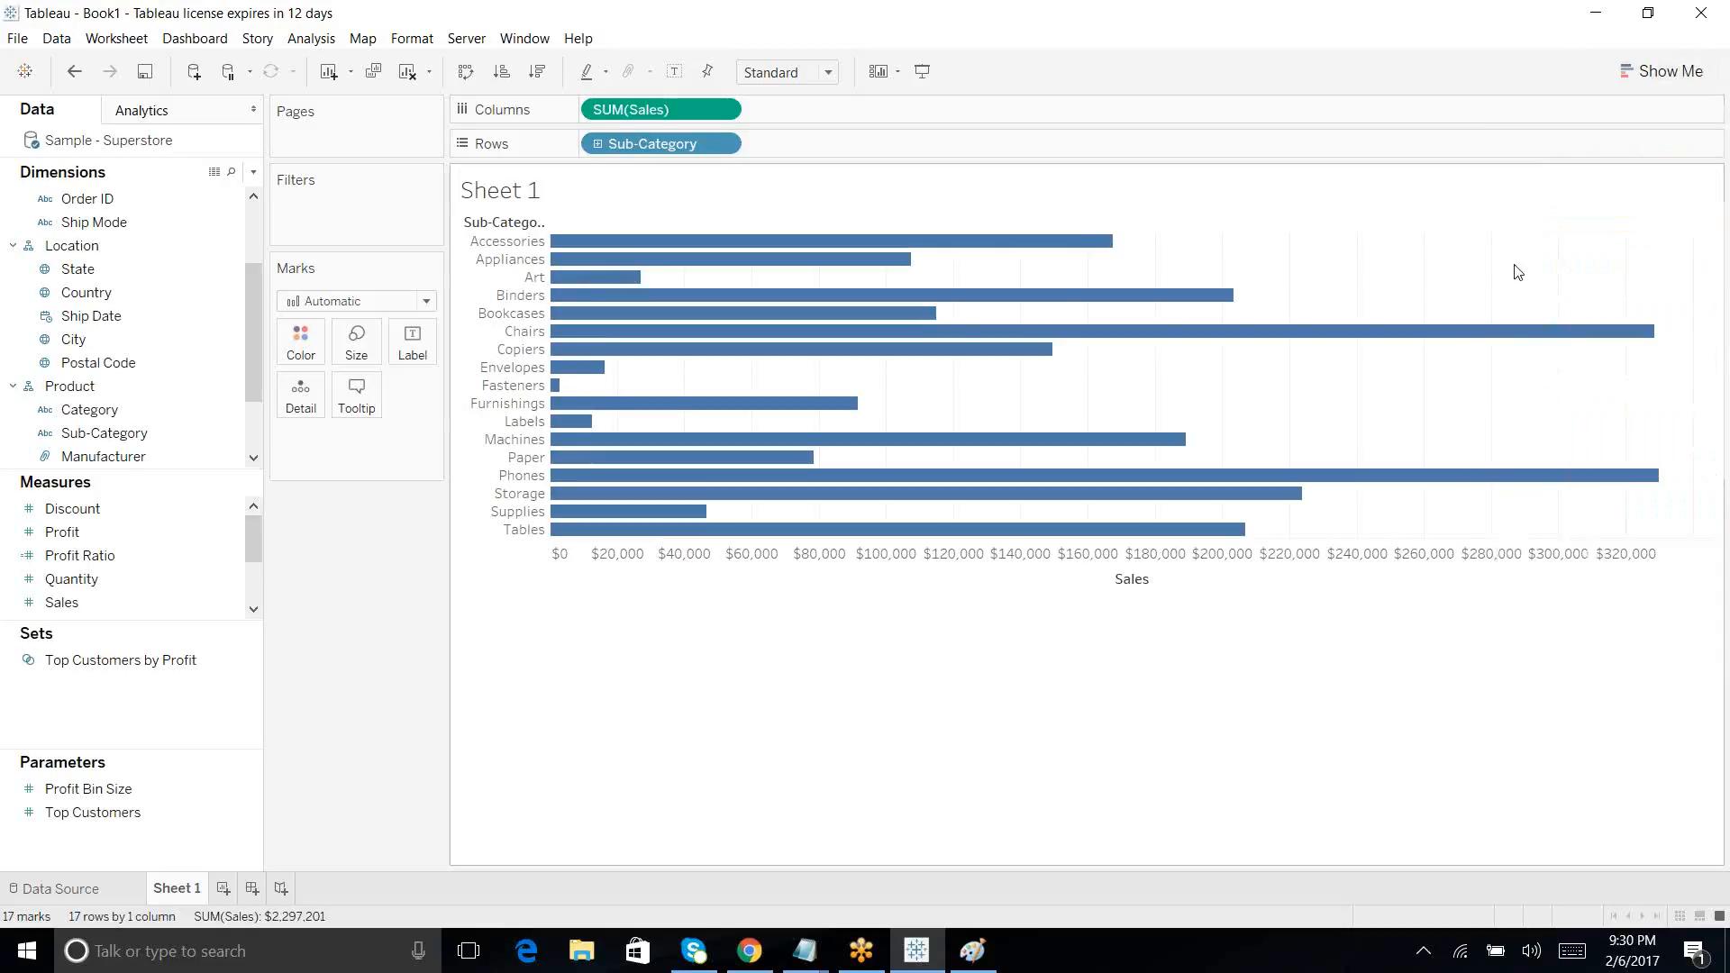
Step: Alternate the view between a text table and horizontal bars in Show Me, close it on horizontal bars and select the Sales axis
{"action": "mouse_move", "coordinate": [1274, 503]}
{"action": "left_click", "coordinate": [1632, 69]}
{"action": "left_click", "coordinate": [1539, 134]}
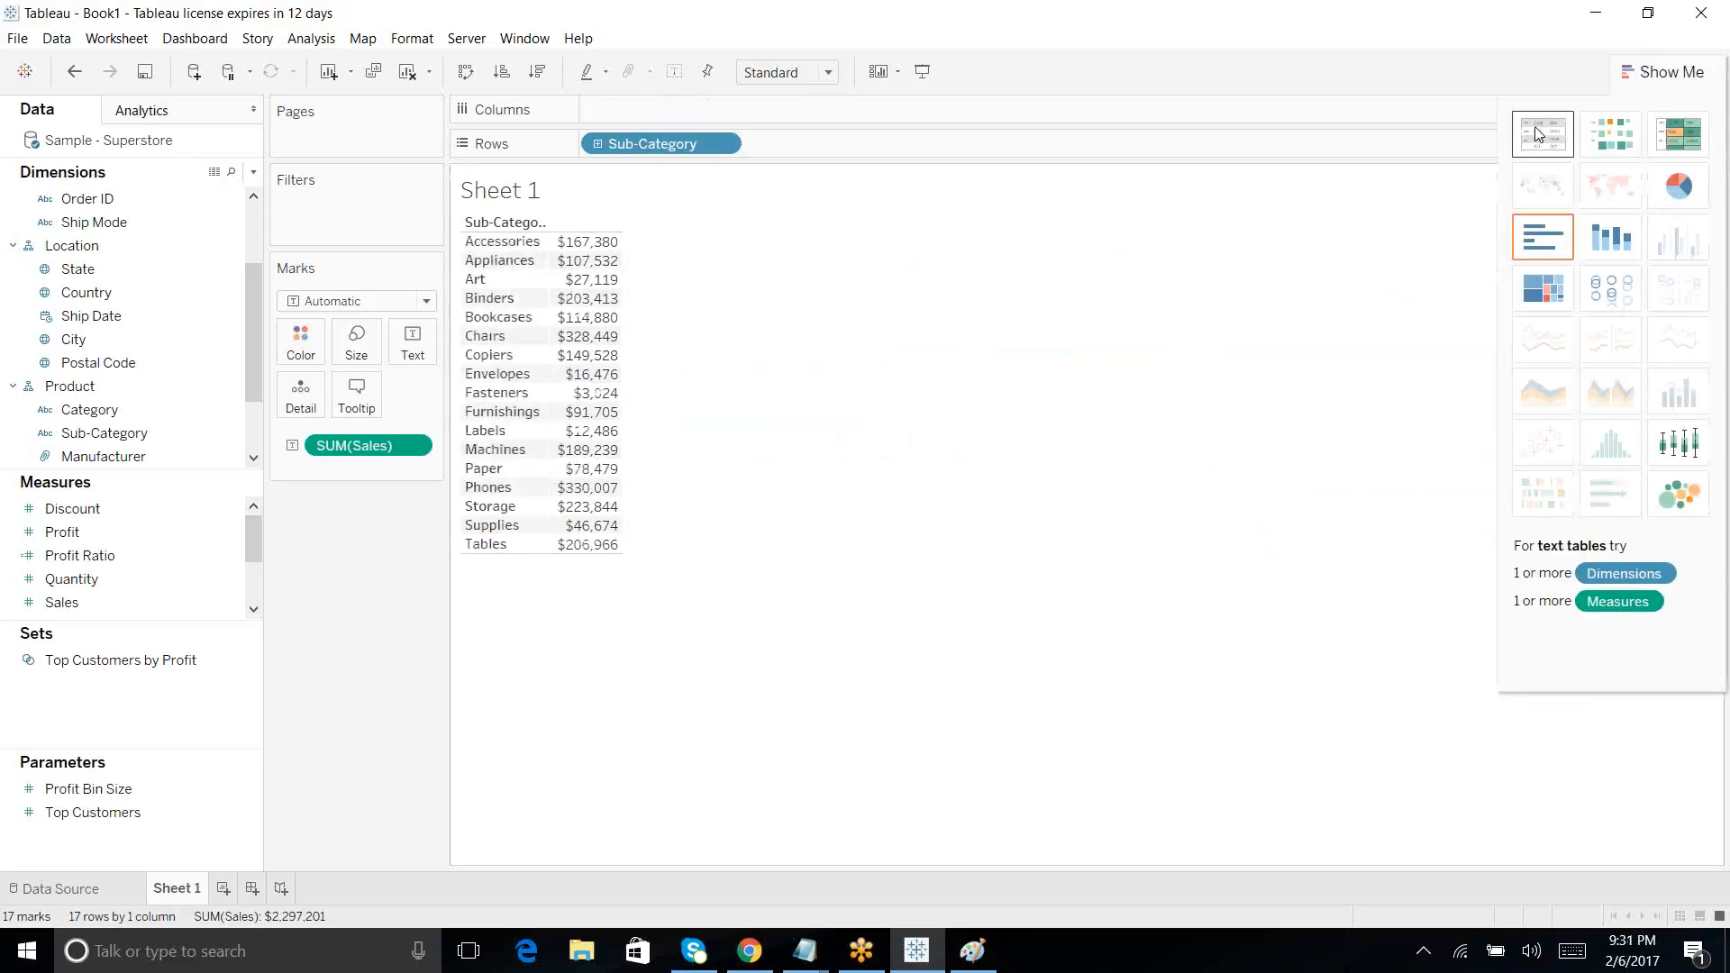
{"action": "left_click", "coordinate": [1551, 236]}
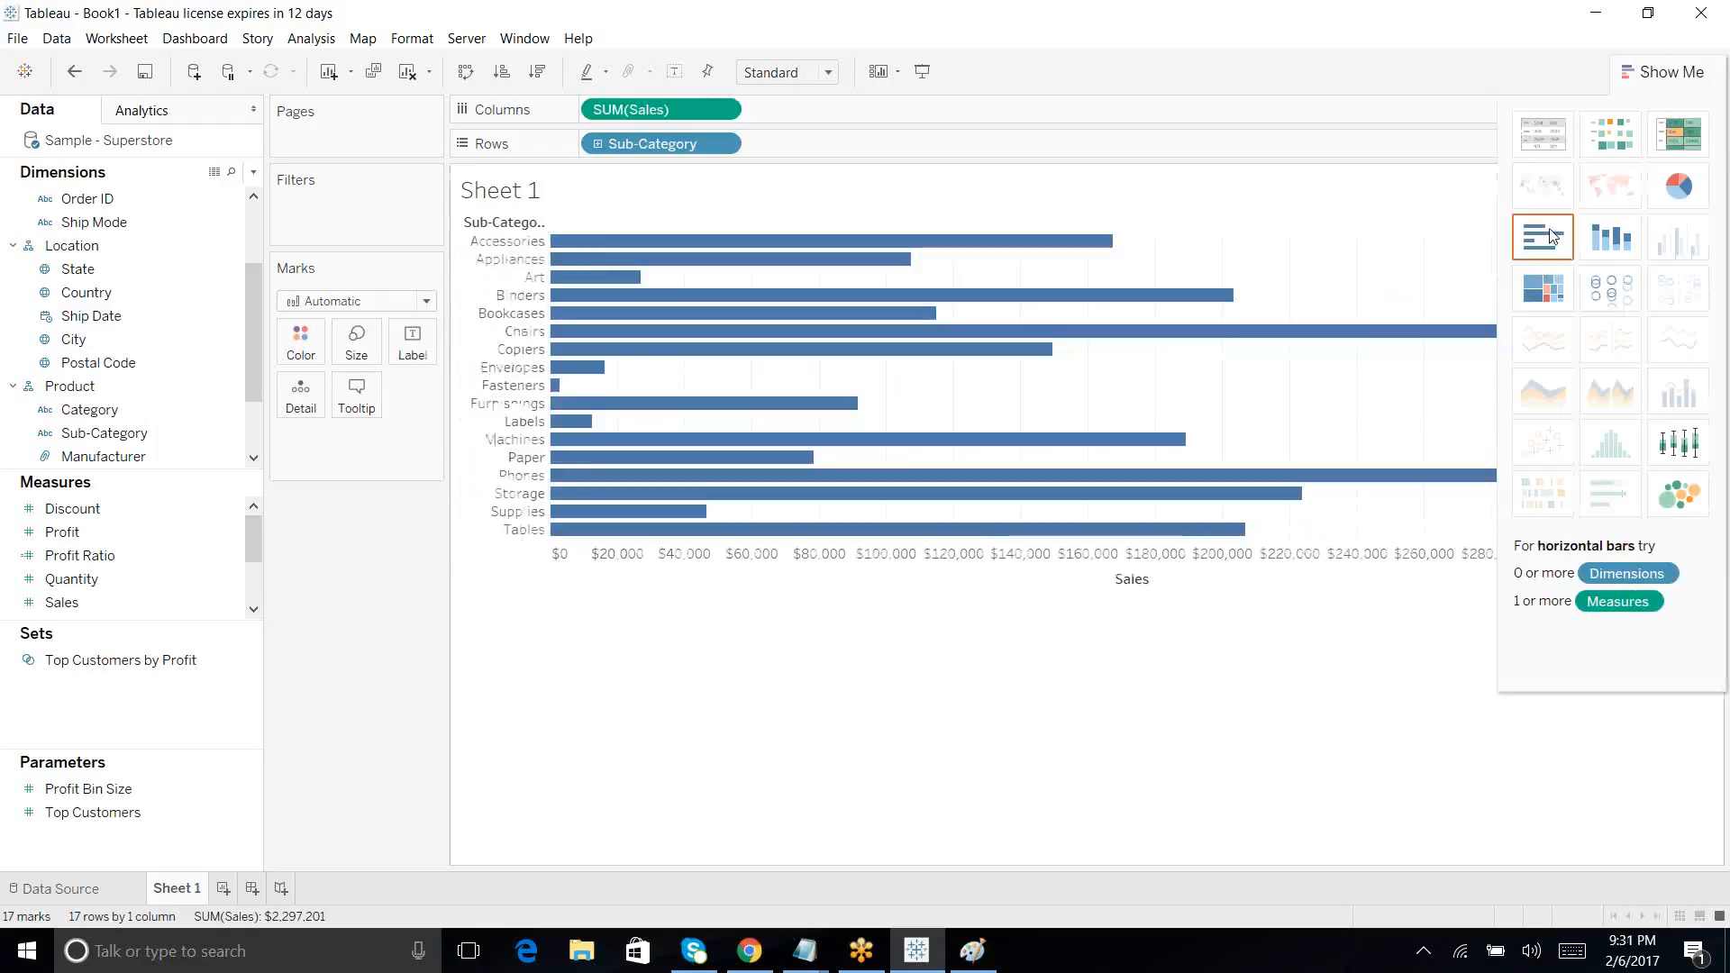
{"action": "left_click", "coordinate": [1549, 132]}
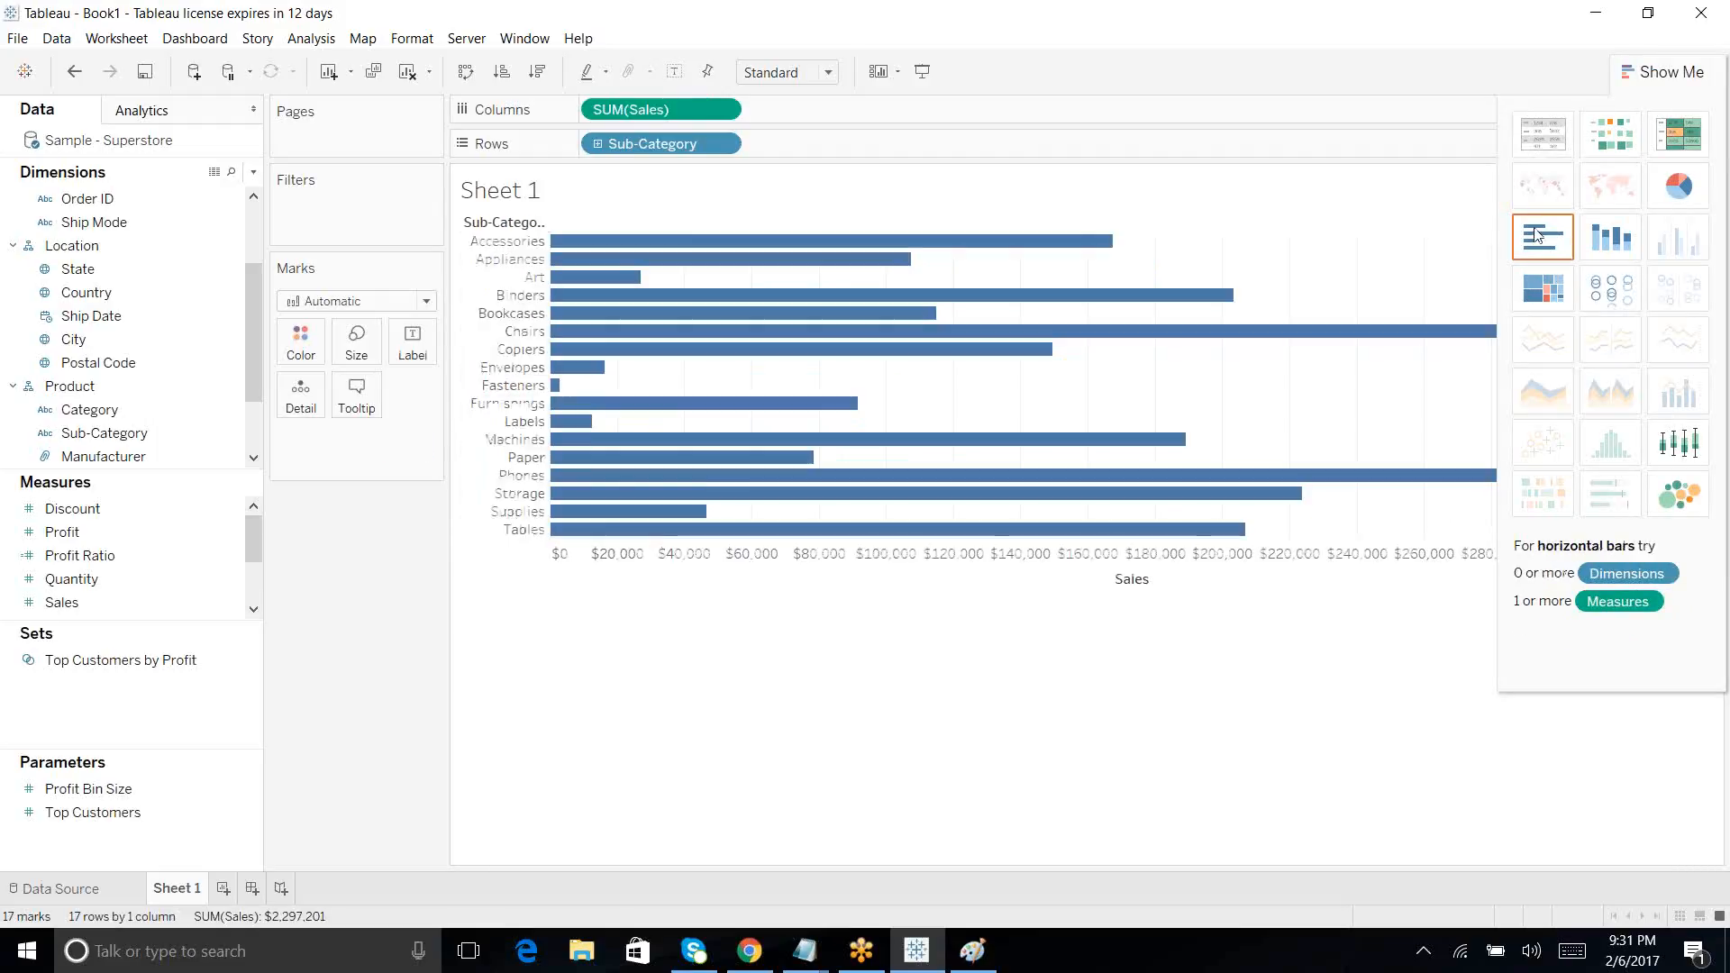
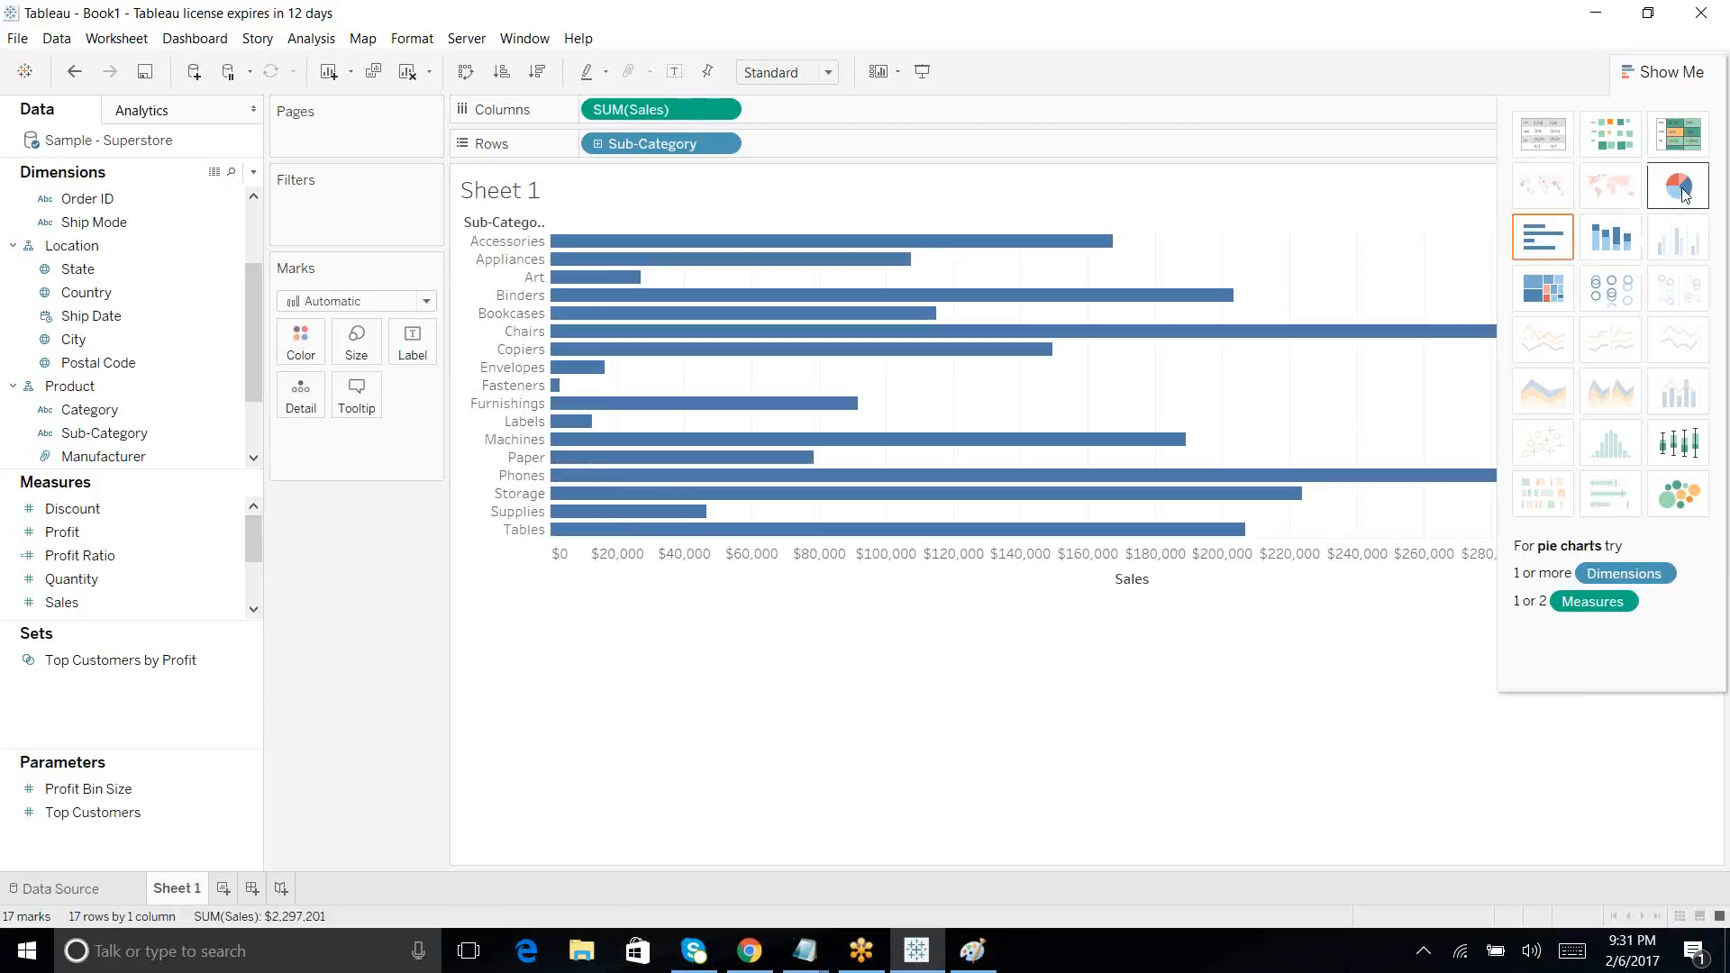
{"action": "left_click", "coordinate": [1543, 142]}
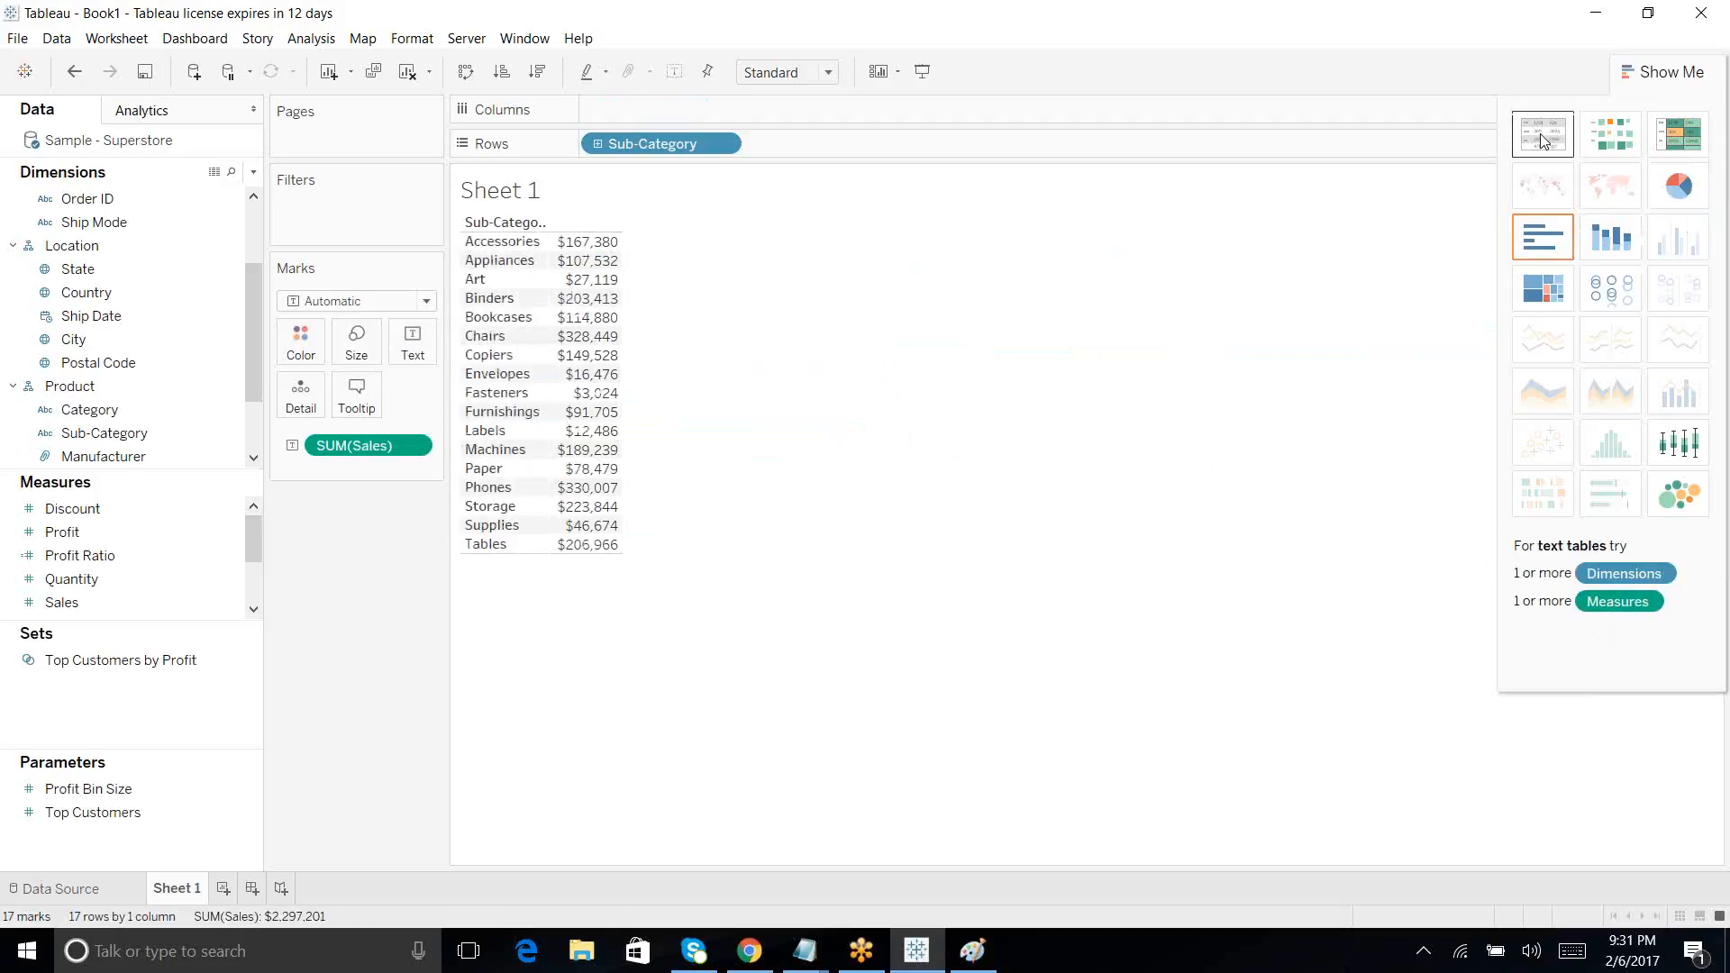
{"action": "left_click", "coordinate": [1544, 239]}
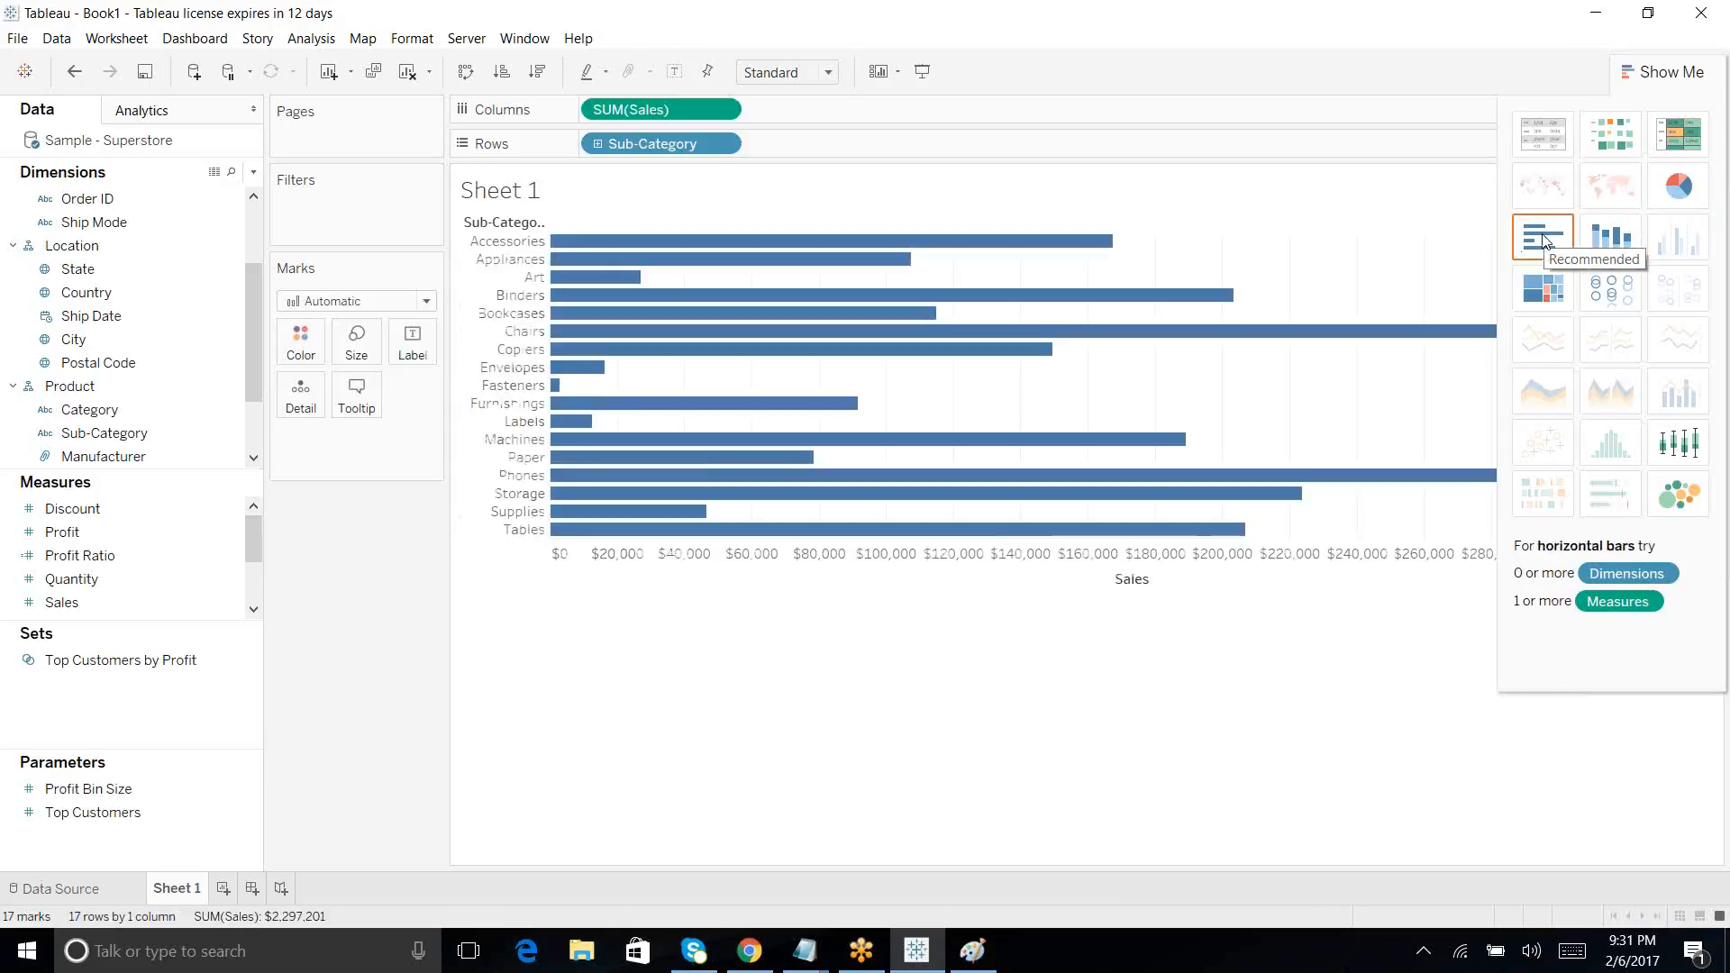
{"action": "left_click", "coordinate": [1627, 81]}
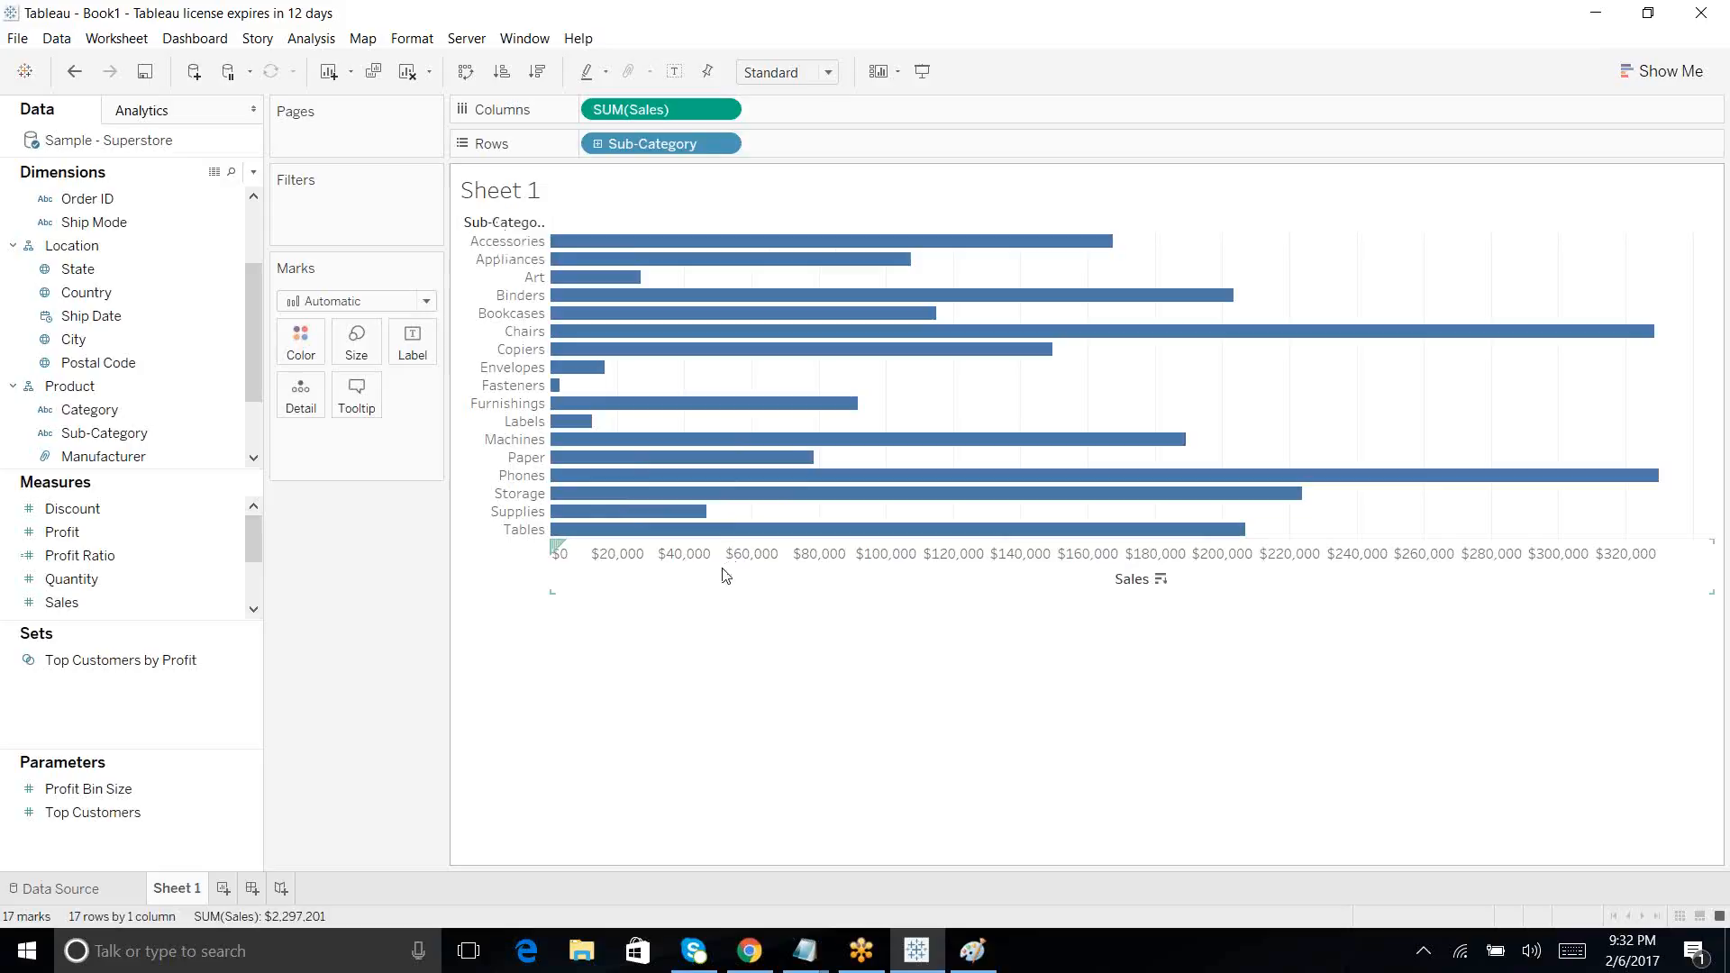
{"action": "left_click", "coordinate": [808, 581]}
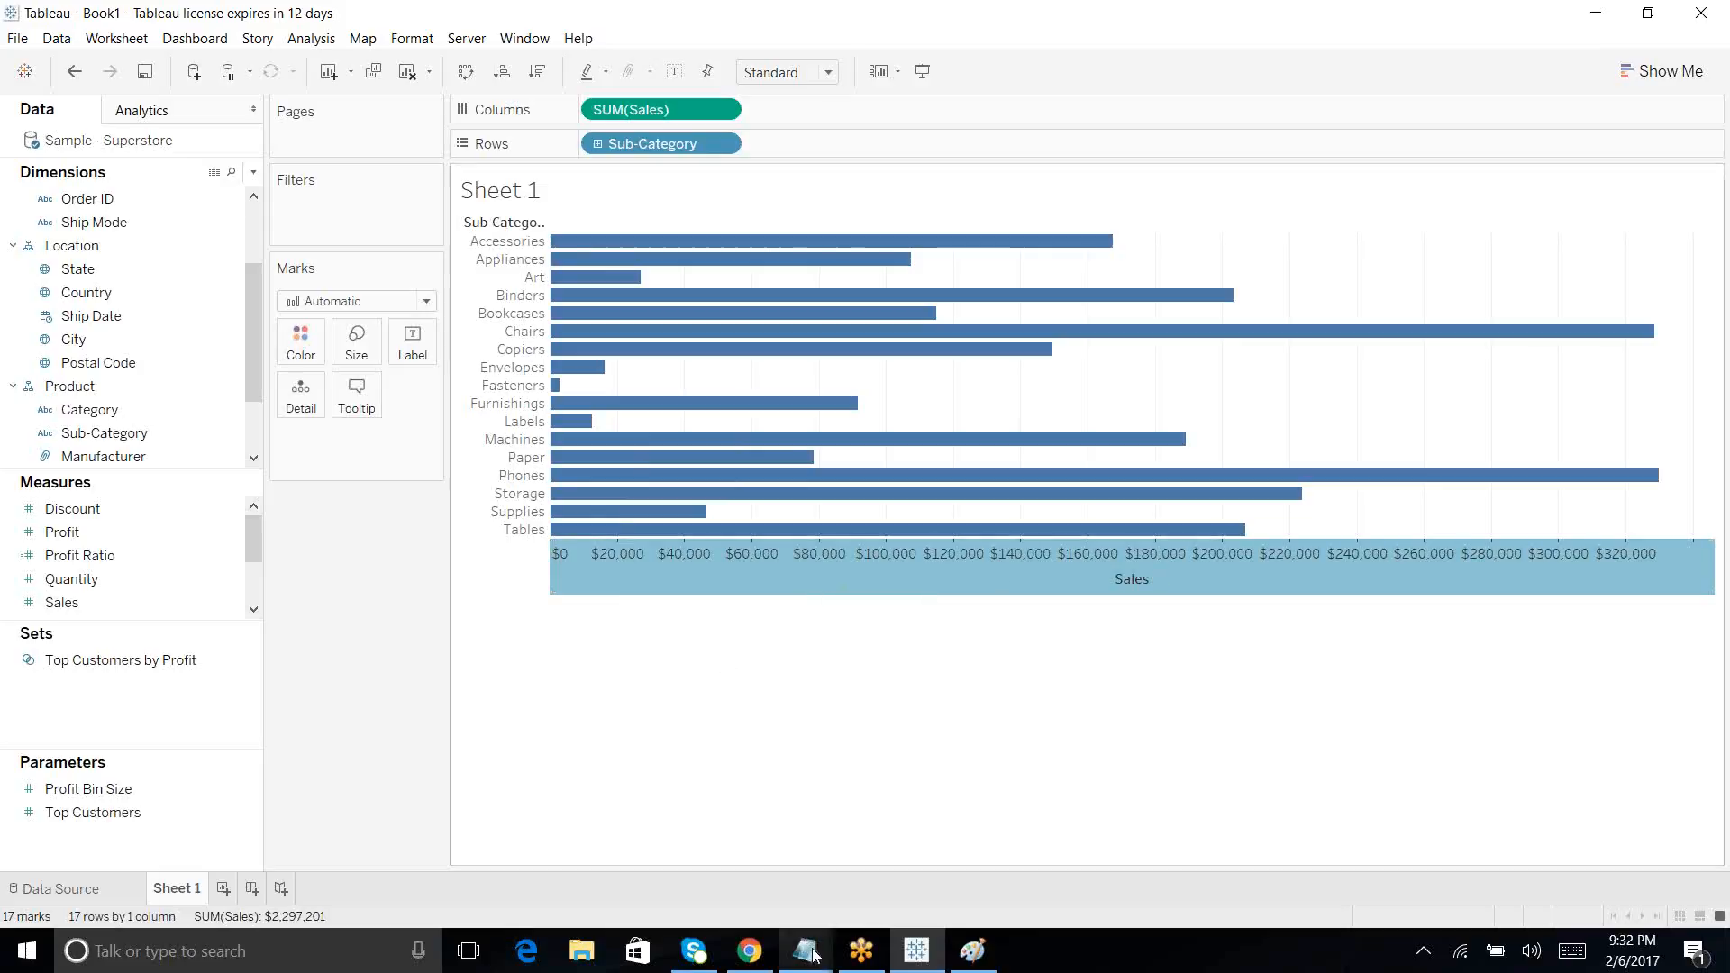
Step: Switch to the untitled Notepad notes and add a "header" line below "show me"
{"action": "mouse_move", "coordinate": [813, 953]}
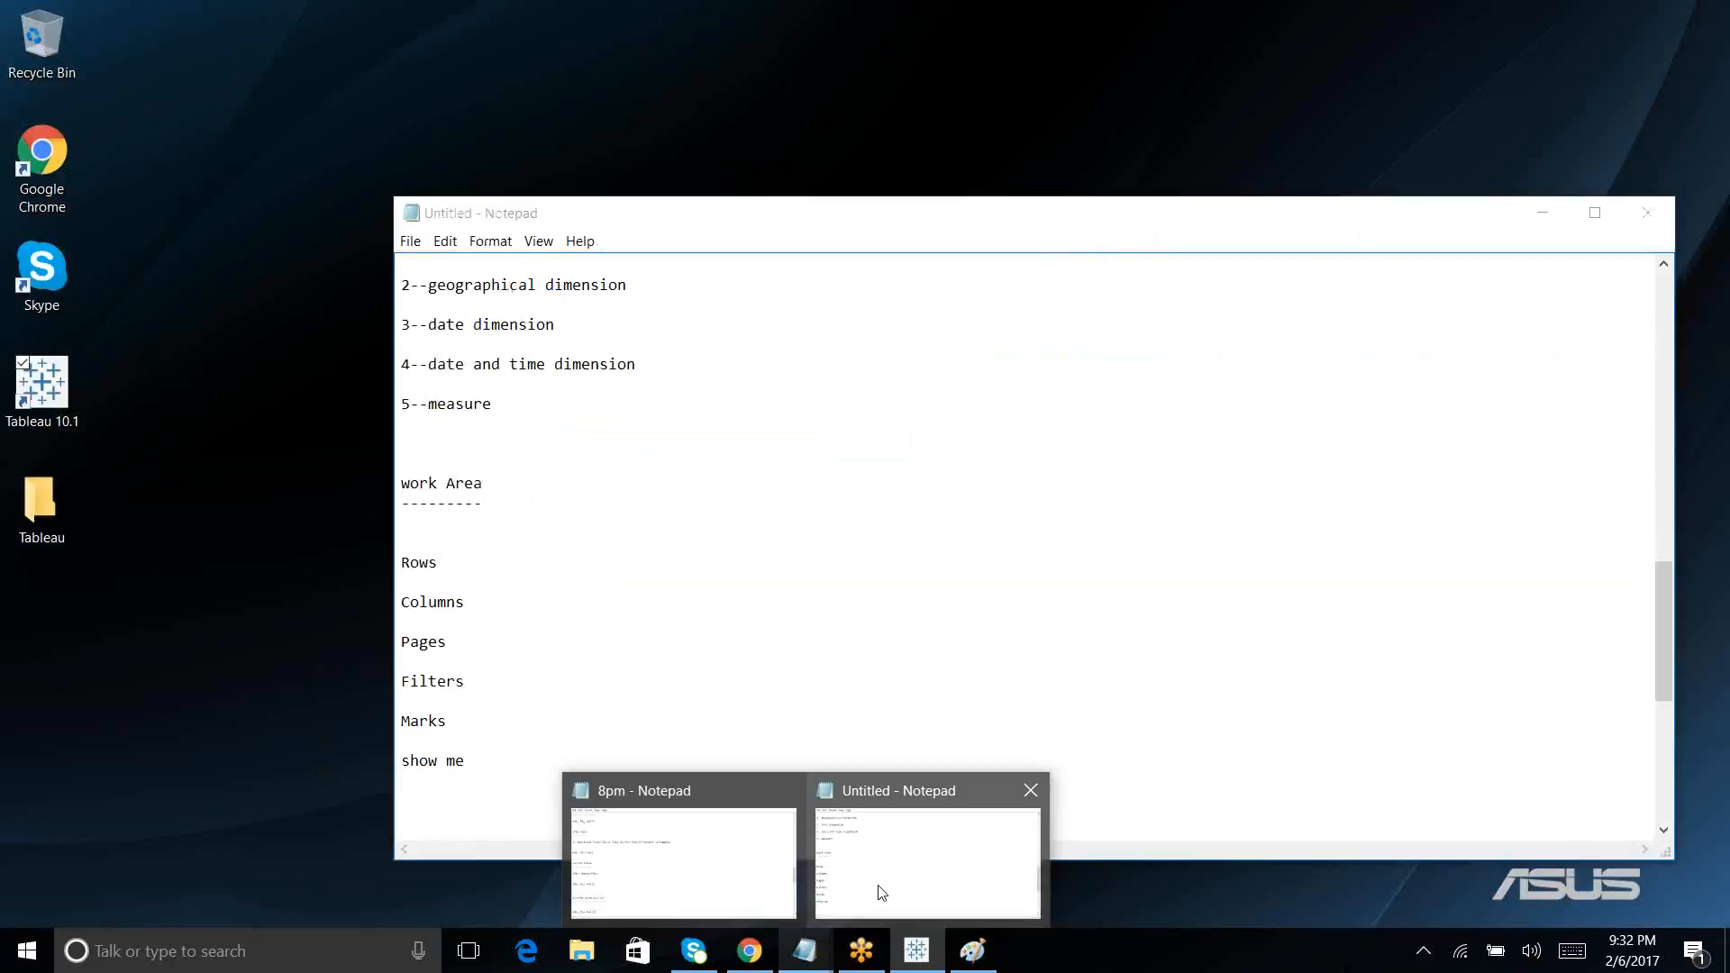
{"action": "left_click", "coordinate": [881, 892]}
{"action": "key", "text": "Return"}
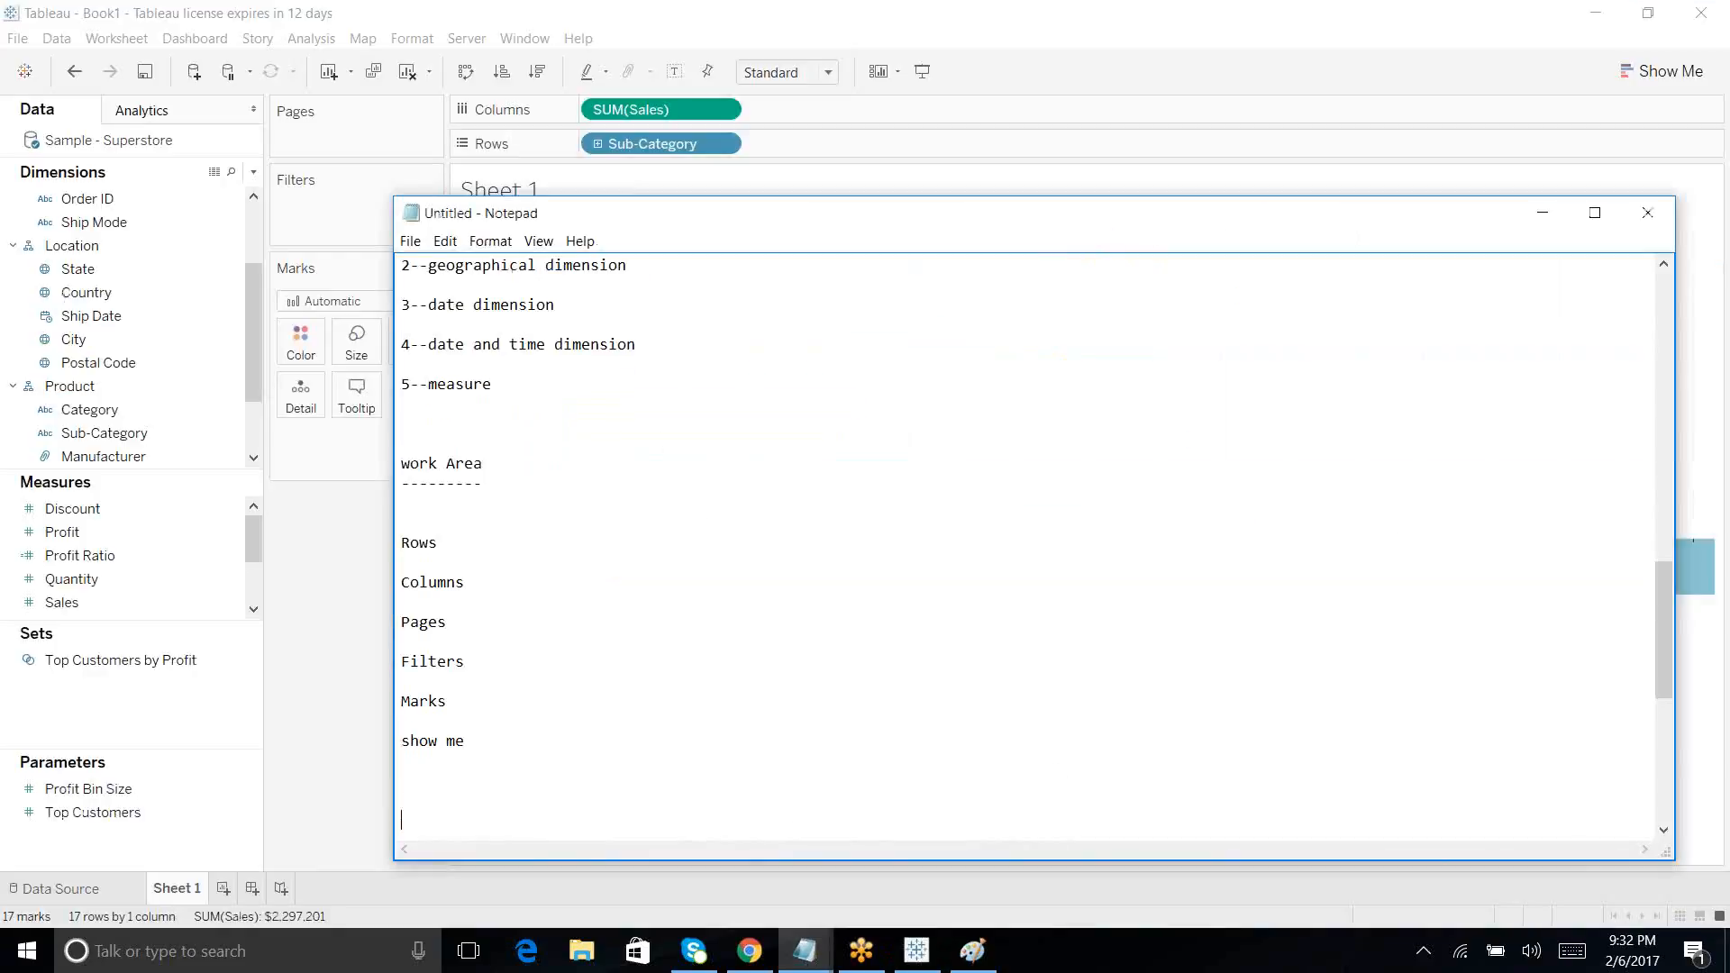
{"action": "type", "text": "header"}
{"action": "key", "text": "Return"}
{"action": "key", "text": "Return"}
{"action": "key", "text": "Return"}
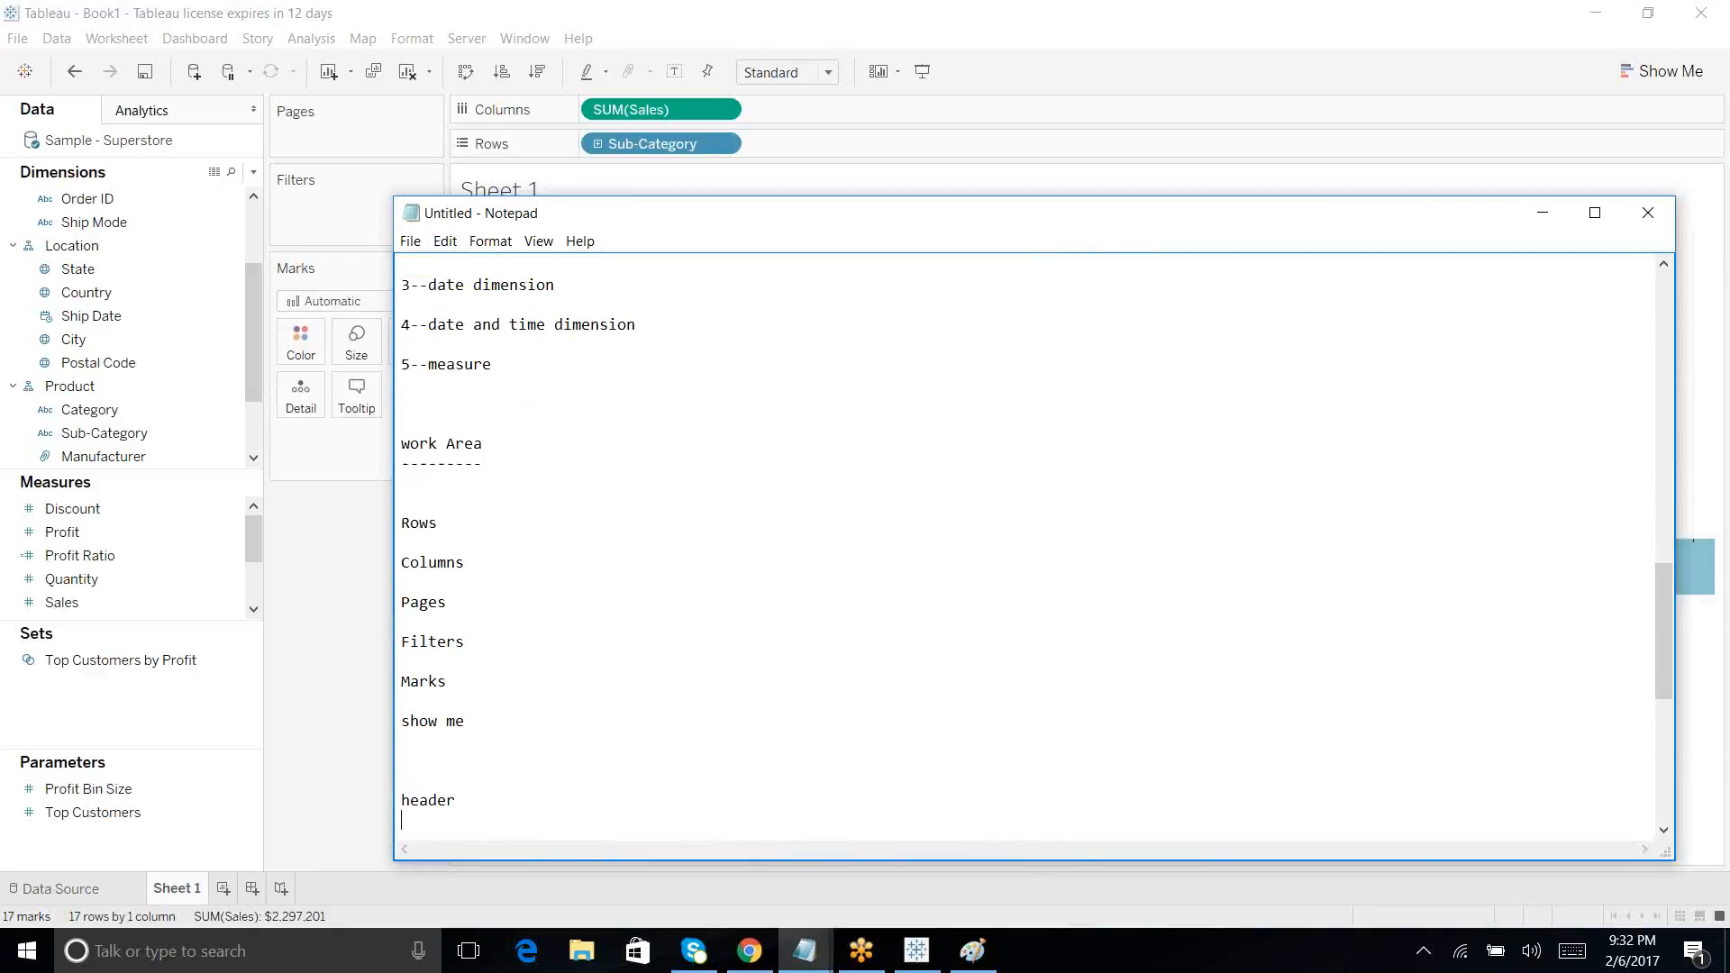
Step: Add the lines "header label" and "axis" below "header" in the notes
{"action": "type", "text": "header labe;"}
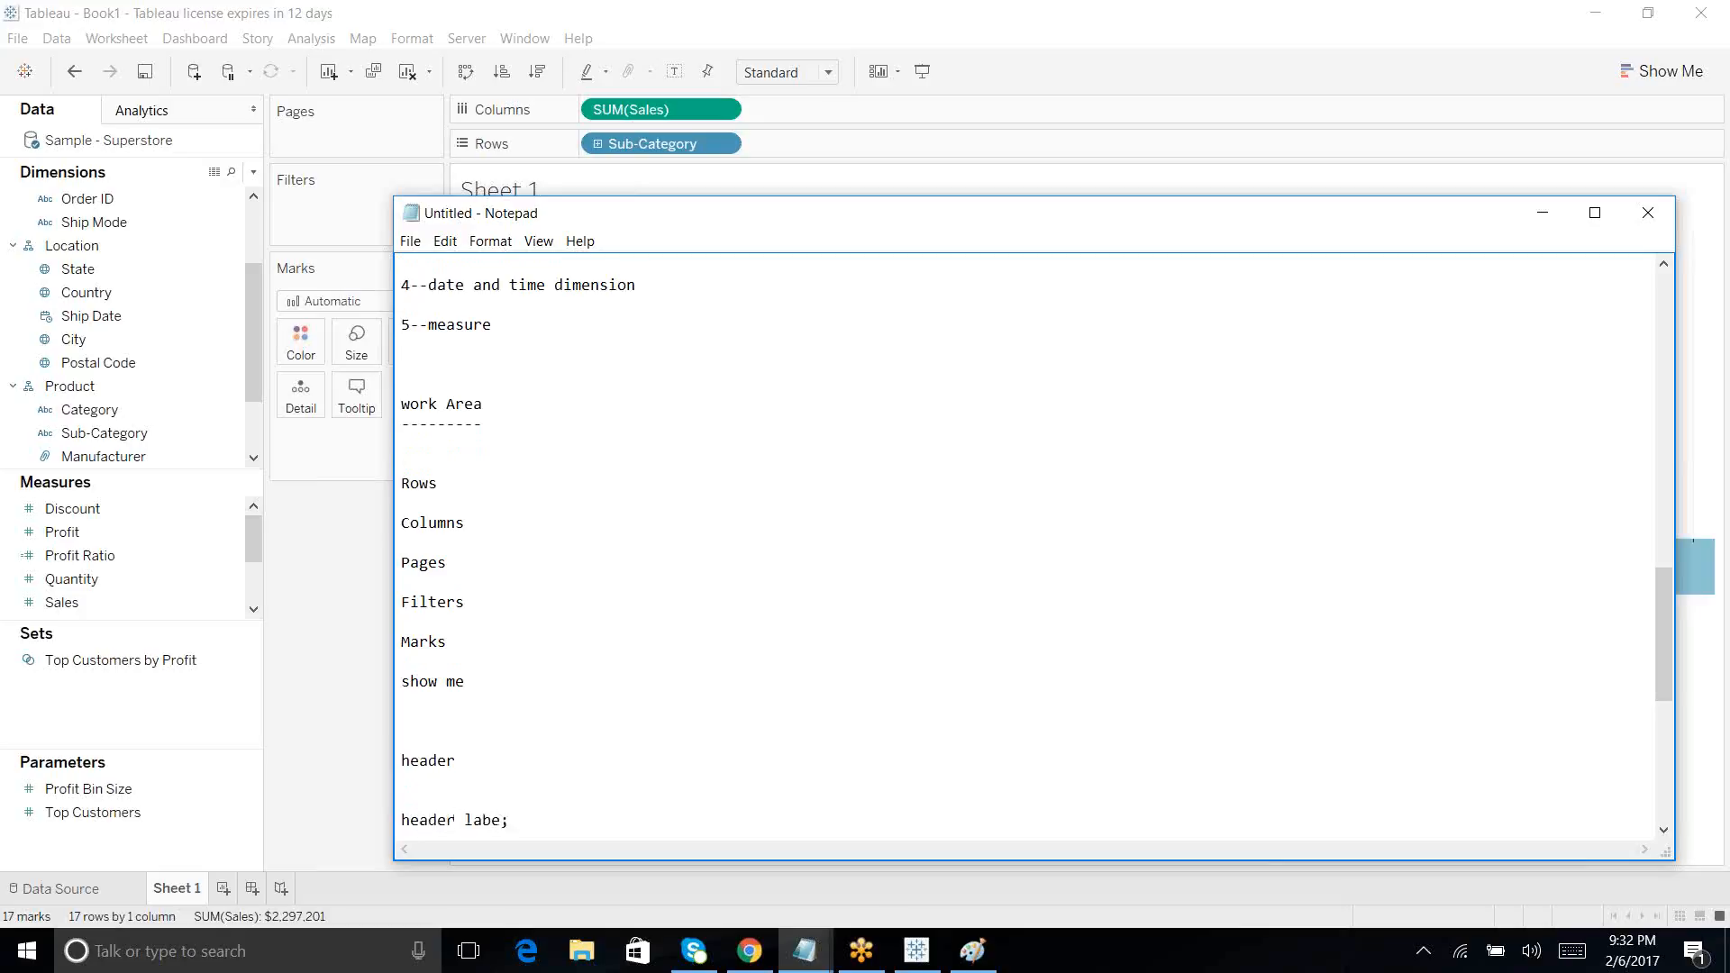
{"action": "key", "text": "BackSpace"}
{"action": "type", "text": "l"}
{"action": "key", "text": "Return"}
{"action": "key", "text": "Return"}
{"action": "key", "text": "Return"}
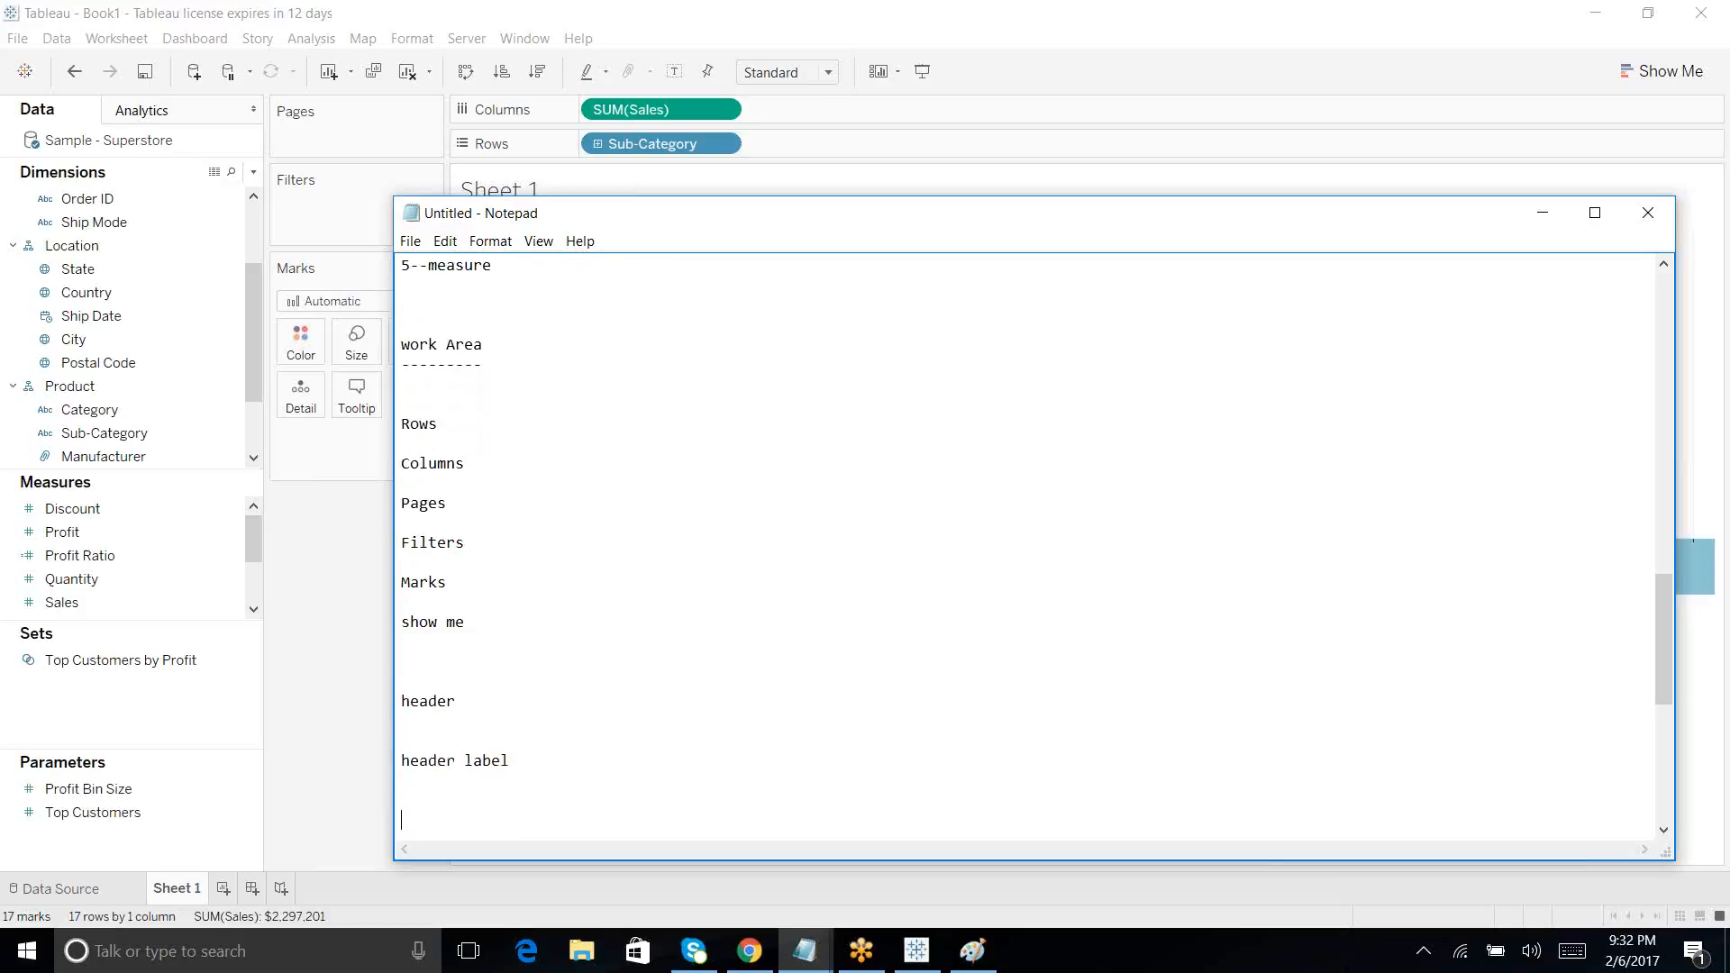
{"action": "type", "text": "meas"}
{"action": "type", "text": "u"}
{"action": "key", "text": "BackSpace"}
{"action": "key", "text": "BackSpace"}
{"action": "key", "text": "BackSpace"}
{"action": "key", "text": "BackSpace"}
{"action": "type", "text": "axis"}
Step: Extend the notes to read "header--values across dimension" and "header label--column name"
{"action": "type", "text": "values a"}
{"action": "type", "text": "cross dime"}
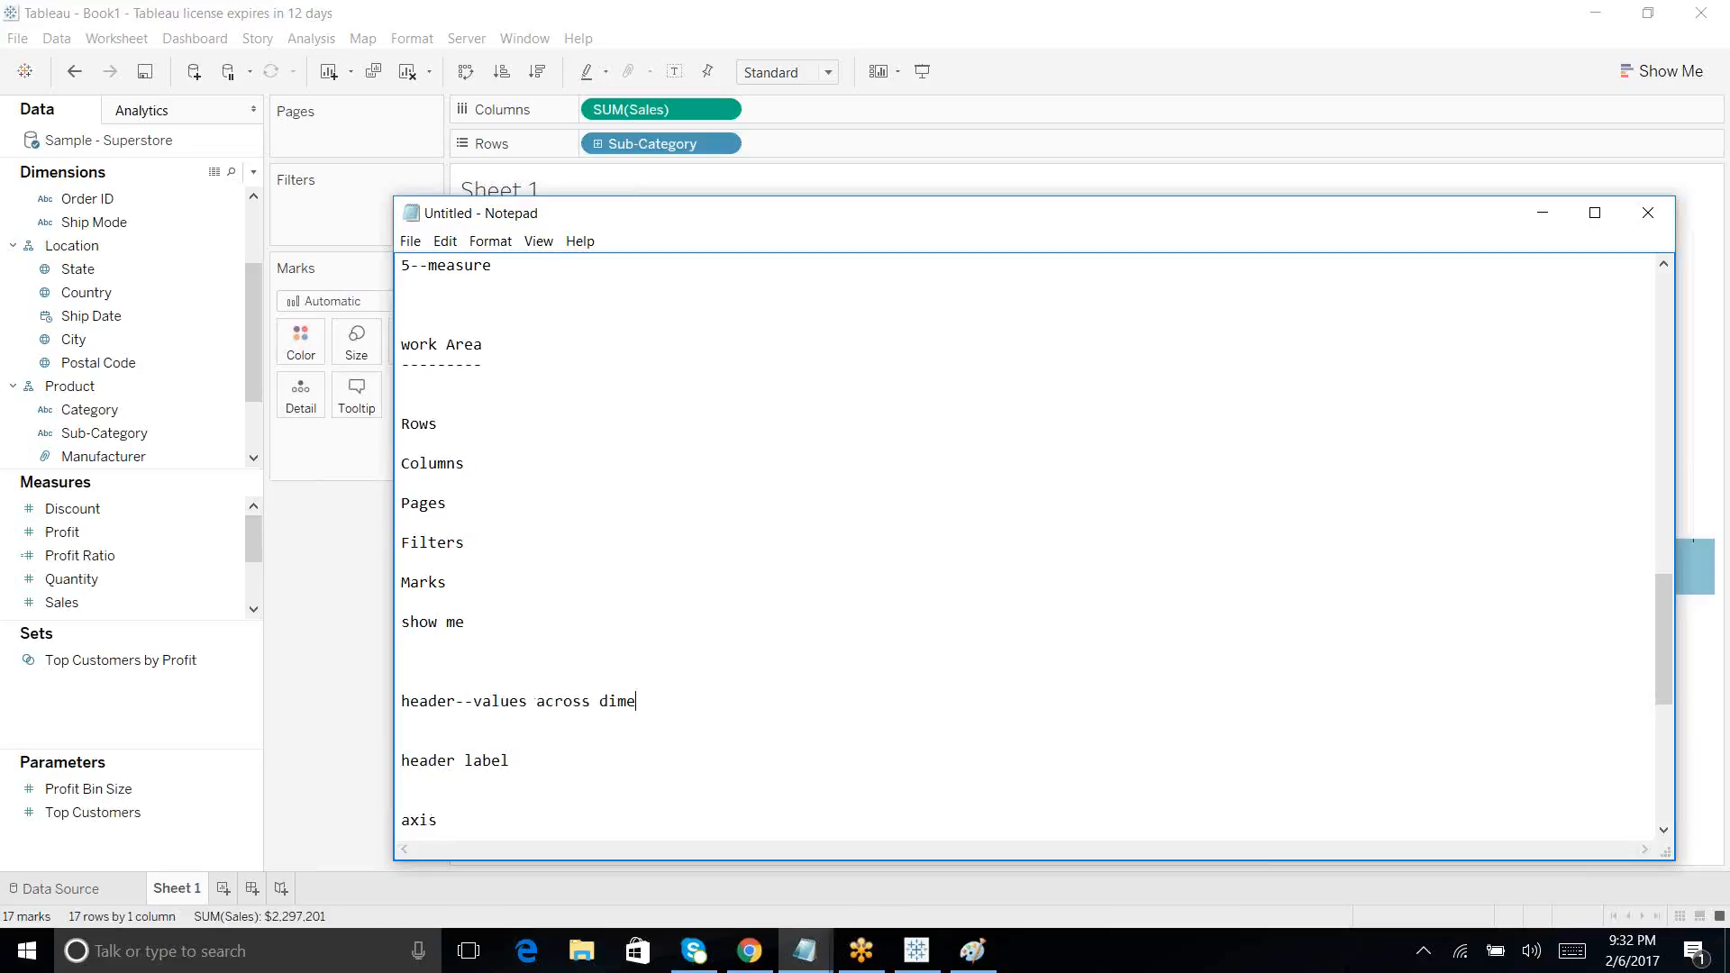
{"action": "type", "text": "nsion-cil"}
{"action": "key", "text": "BackSpace"}
{"action": "key", "text": "BackSpace"}
{"action": "type", "text": "olumn name"}
Step: Complete the axis line as "axis---scale" and minimize the notes
{"action": "left_click_drag", "start_coordinate": [438, 820], "coordinate": [413, 821]}
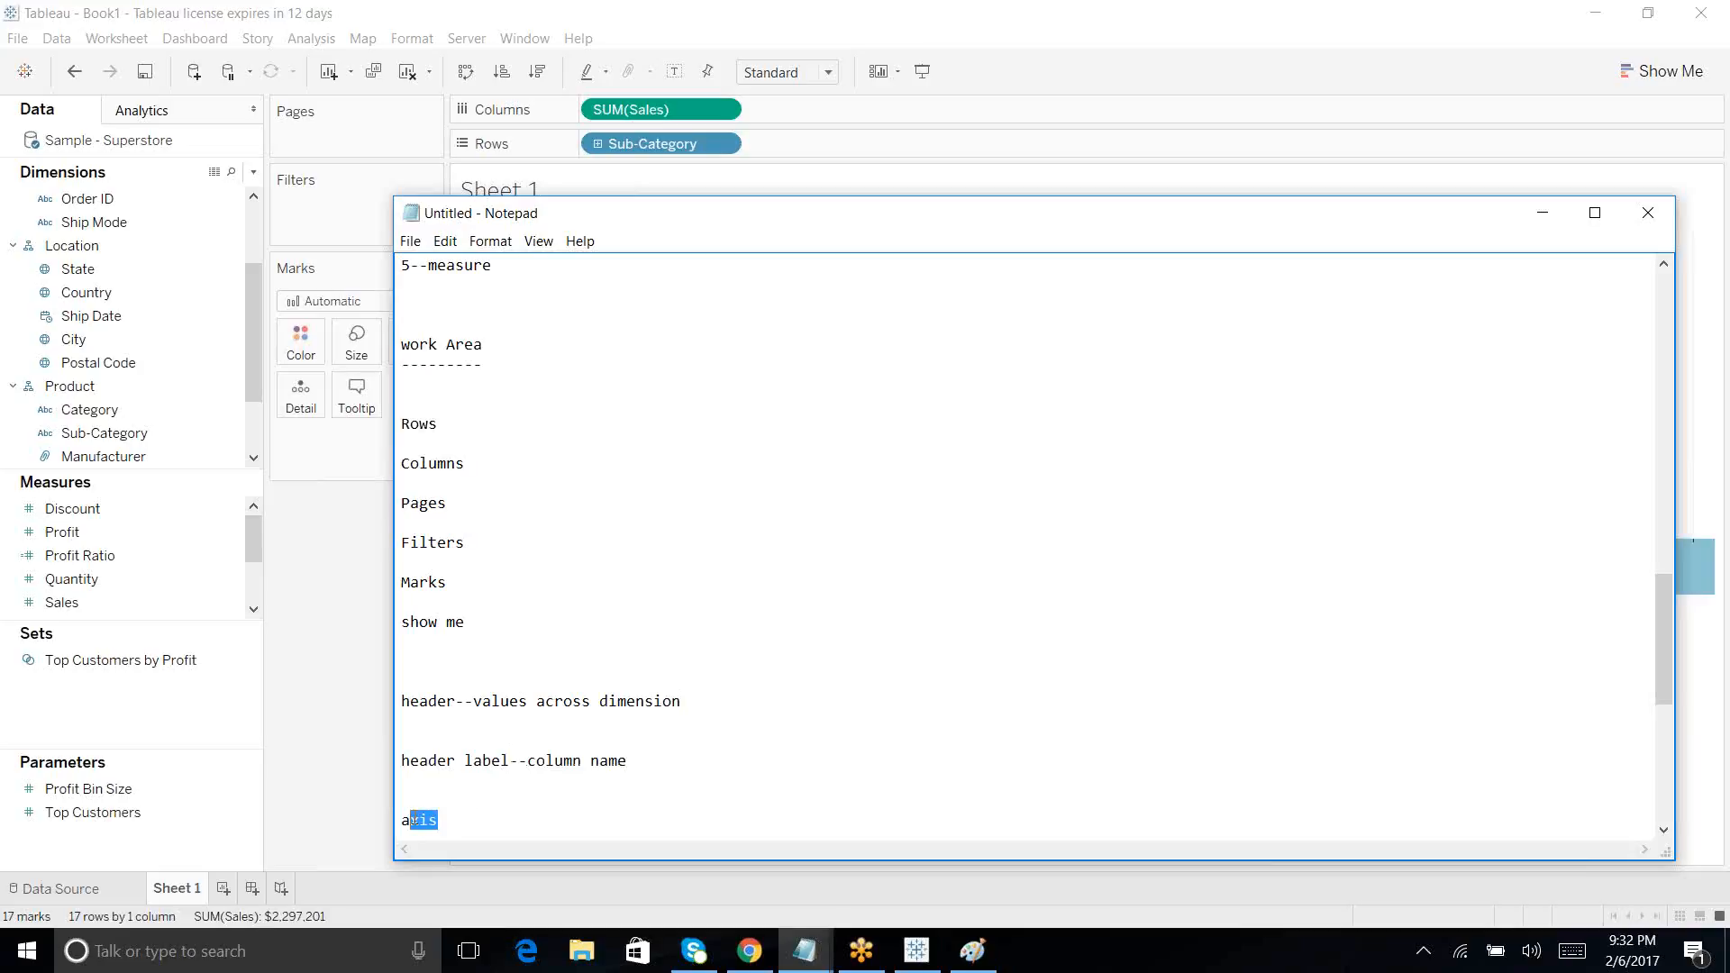
{"action": "left_click", "coordinate": [455, 819]}
{"action": "type", "text": "---scale"}
{"action": "left_click", "coordinate": [1540, 218]}
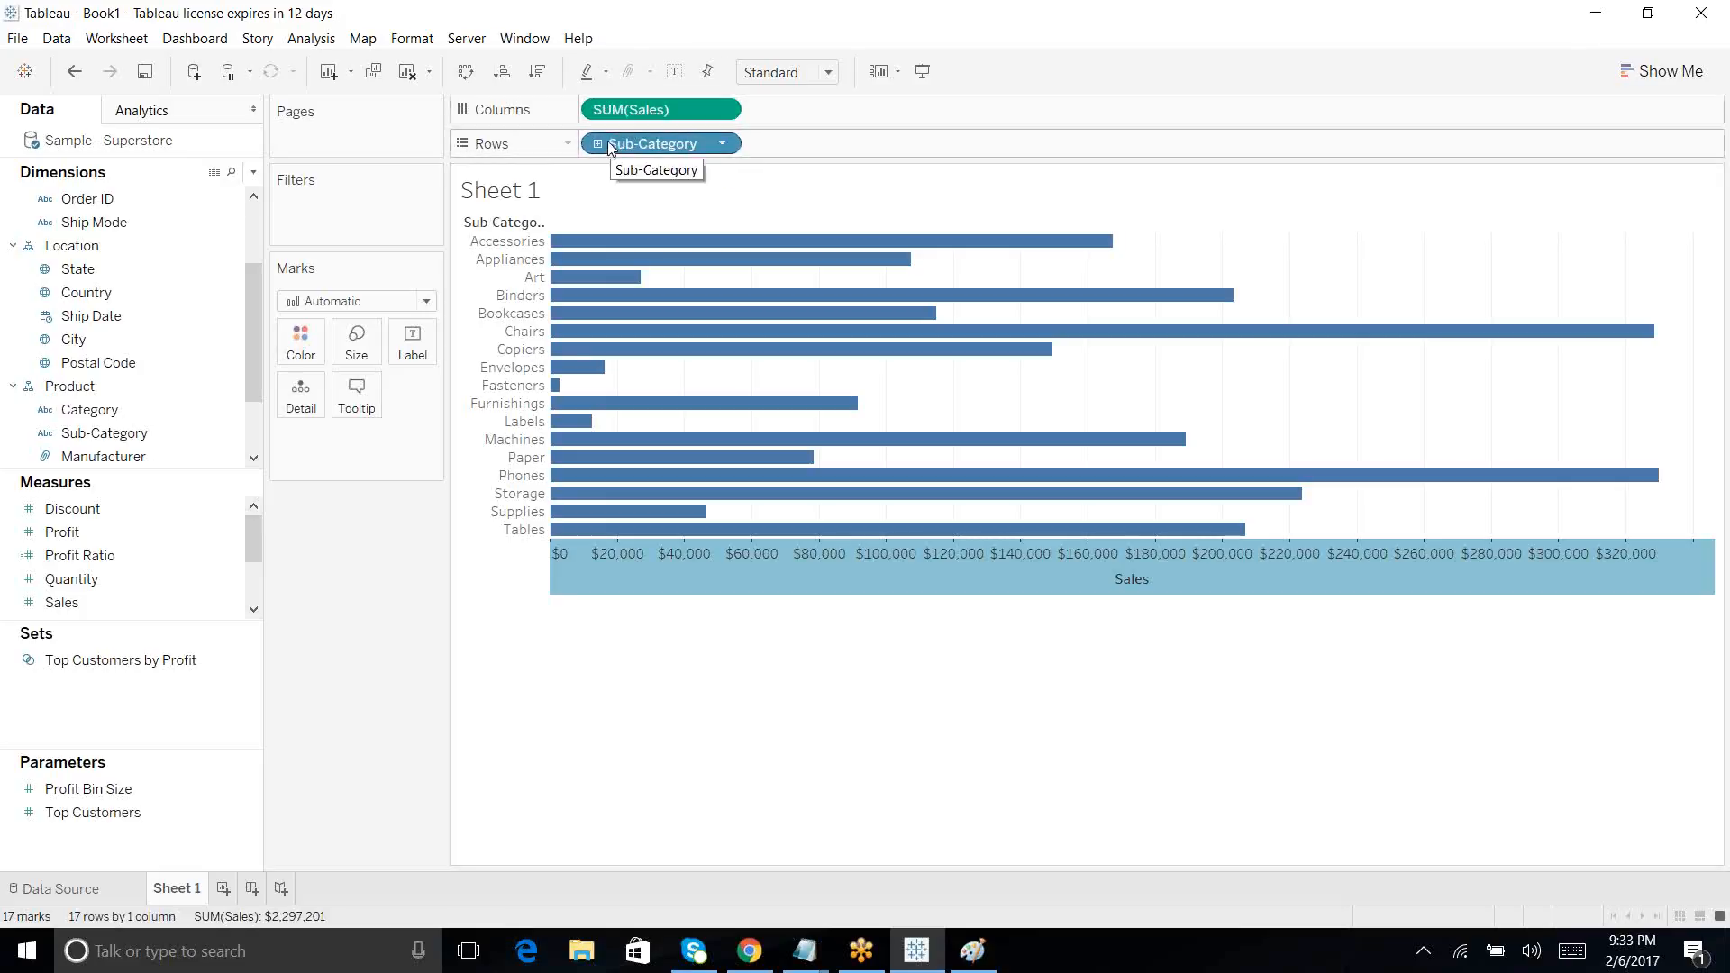
Step: Swap rows and columns three times, finishing with Sub-Category on Columns and SUM(Sales) on Rows
{"action": "left_click", "coordinate": [465, 74]}
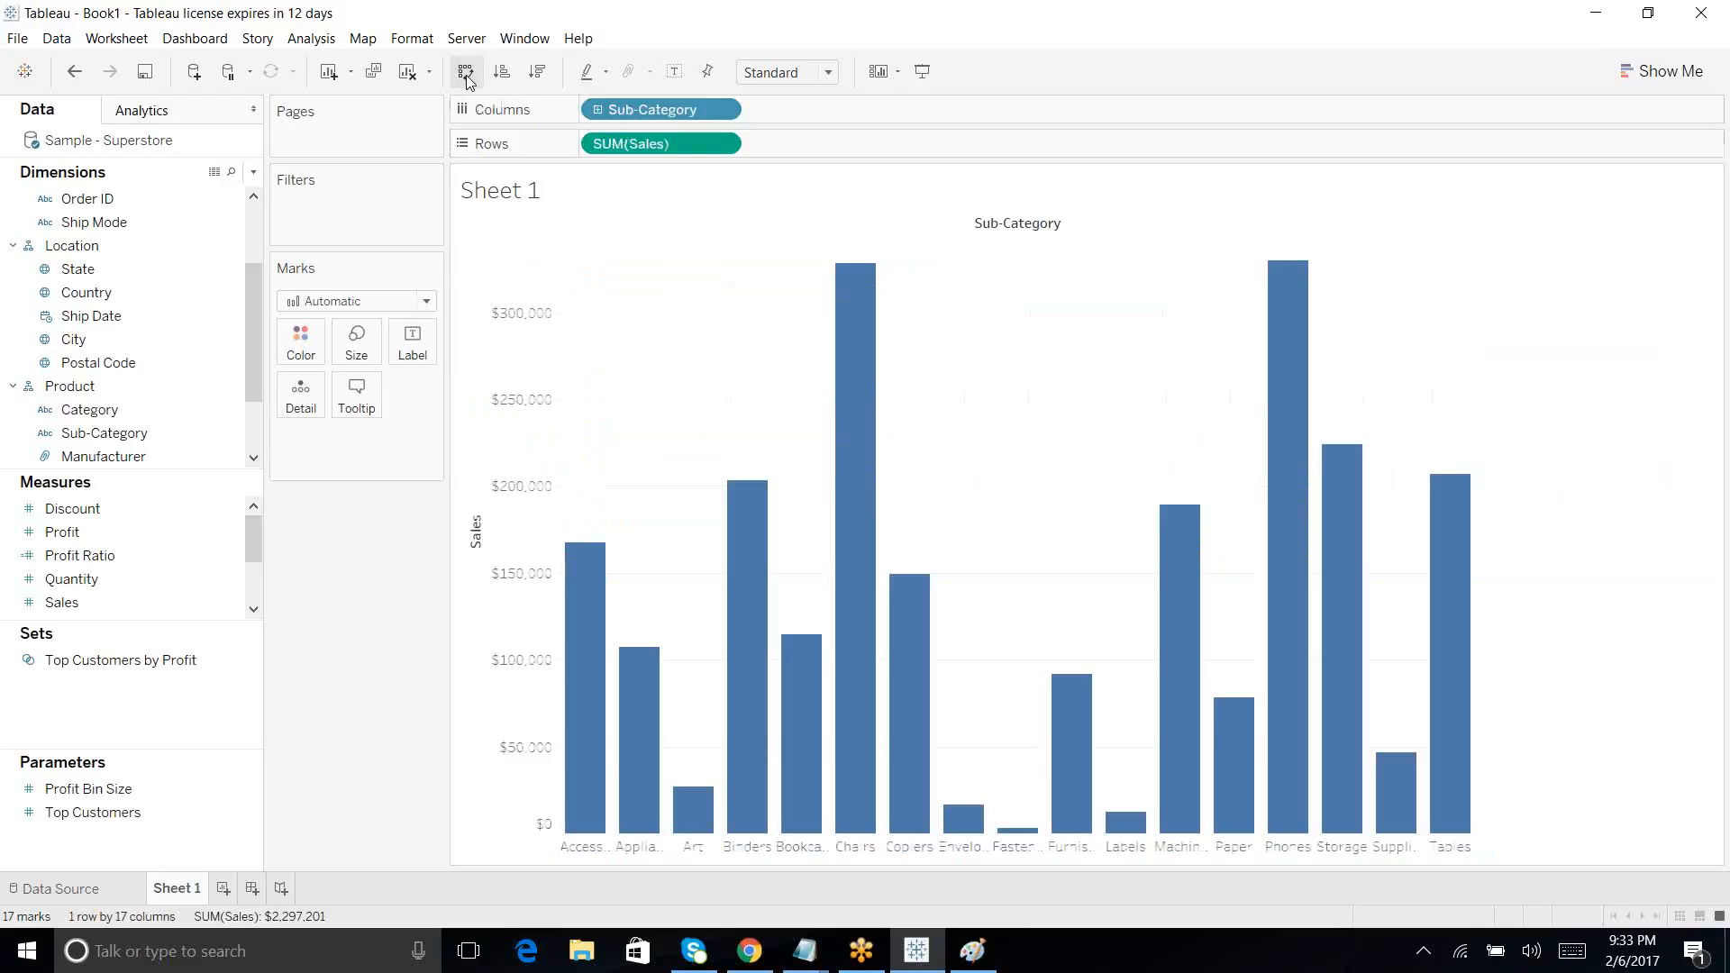
{"action": "left_click", "coordinate": [466, 76]}
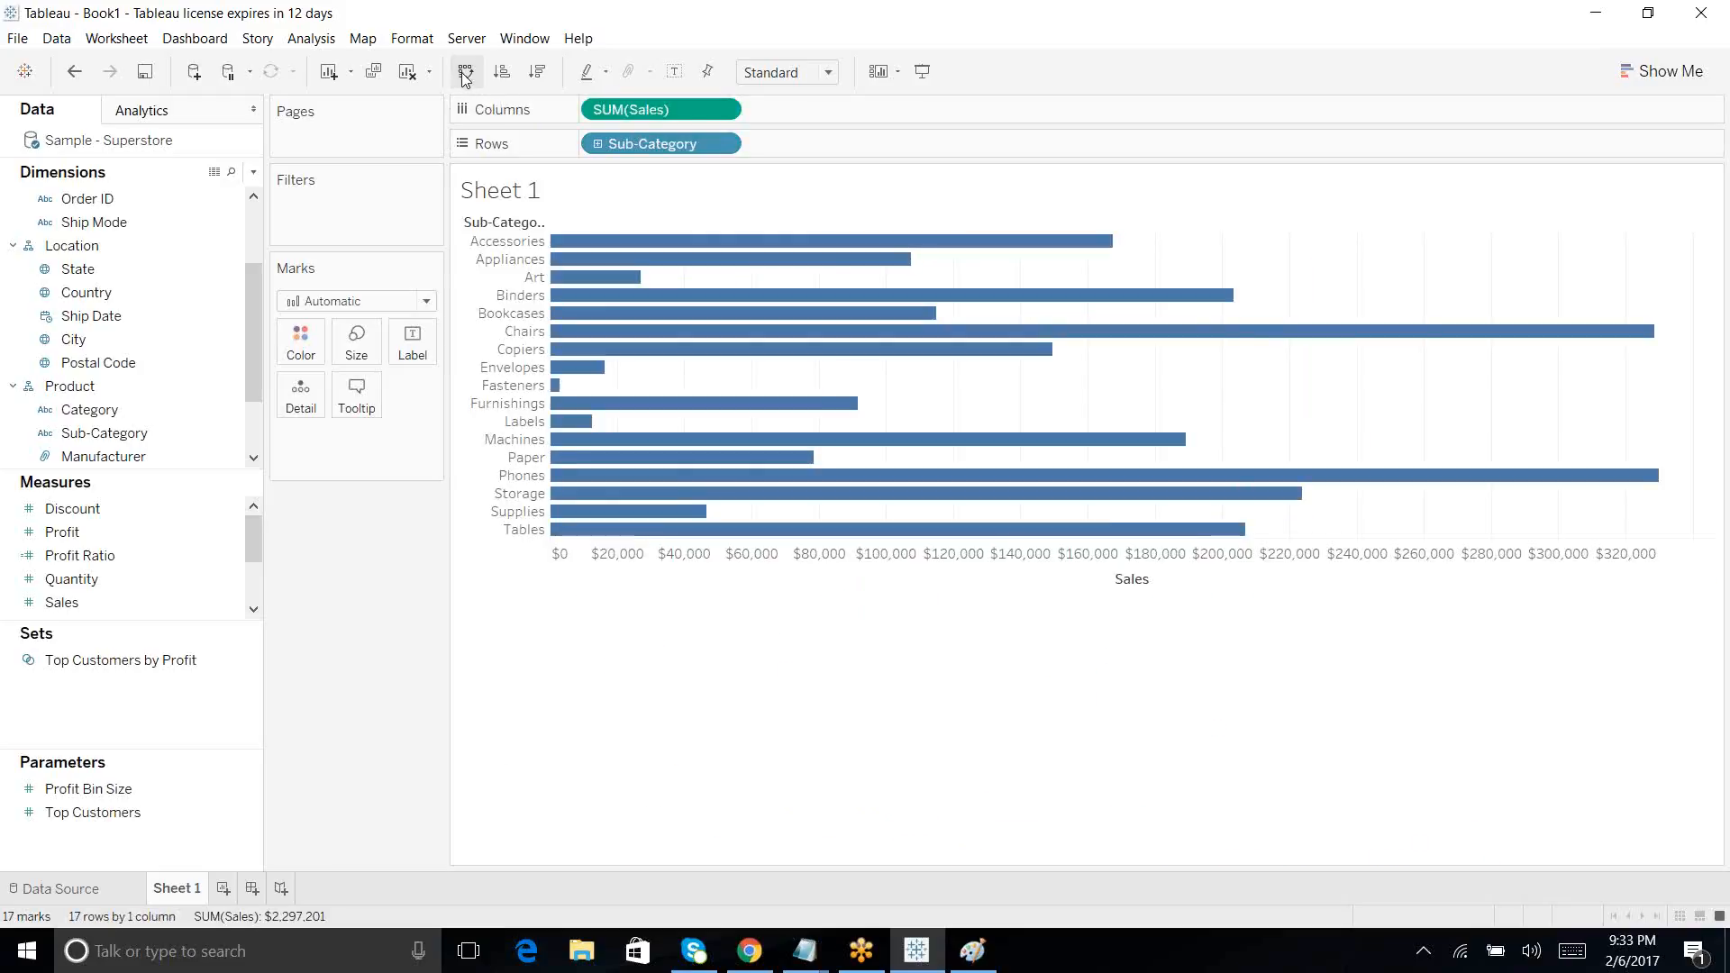
{"action": "left_click", "coordinate": [465, 76]}
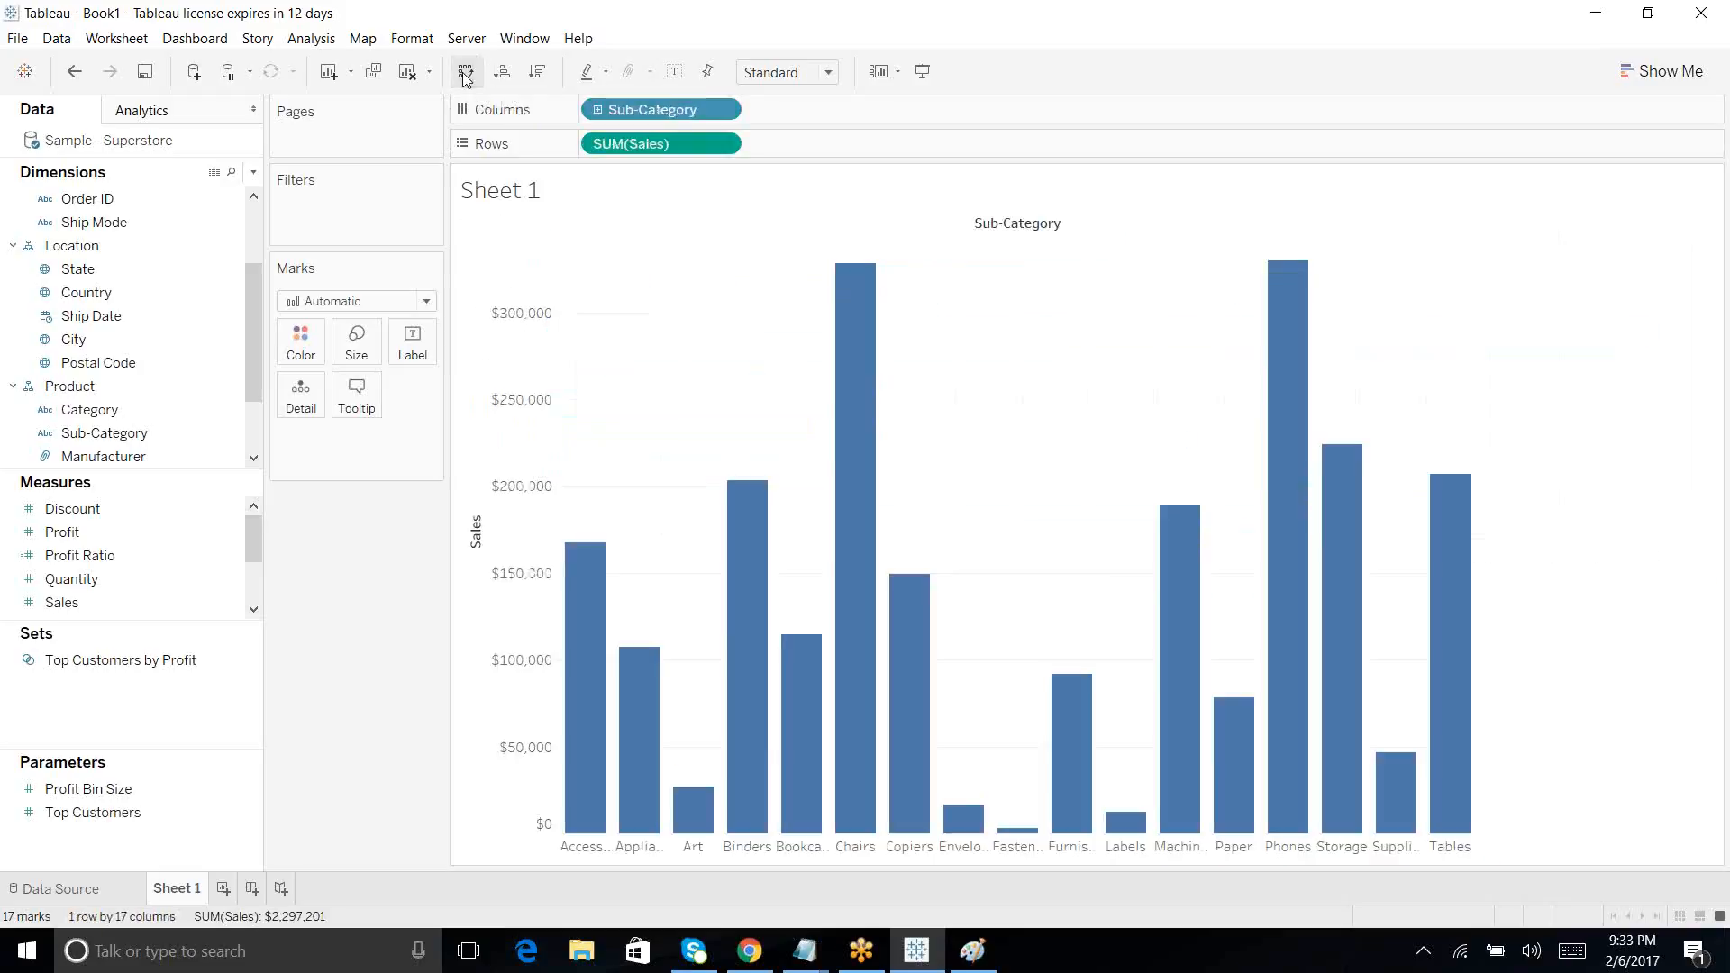
Step: View the Sales axis options without choosing any, and select the axis to show where the scale is
{"action": "right_click", "coordinate": [523, 523]}
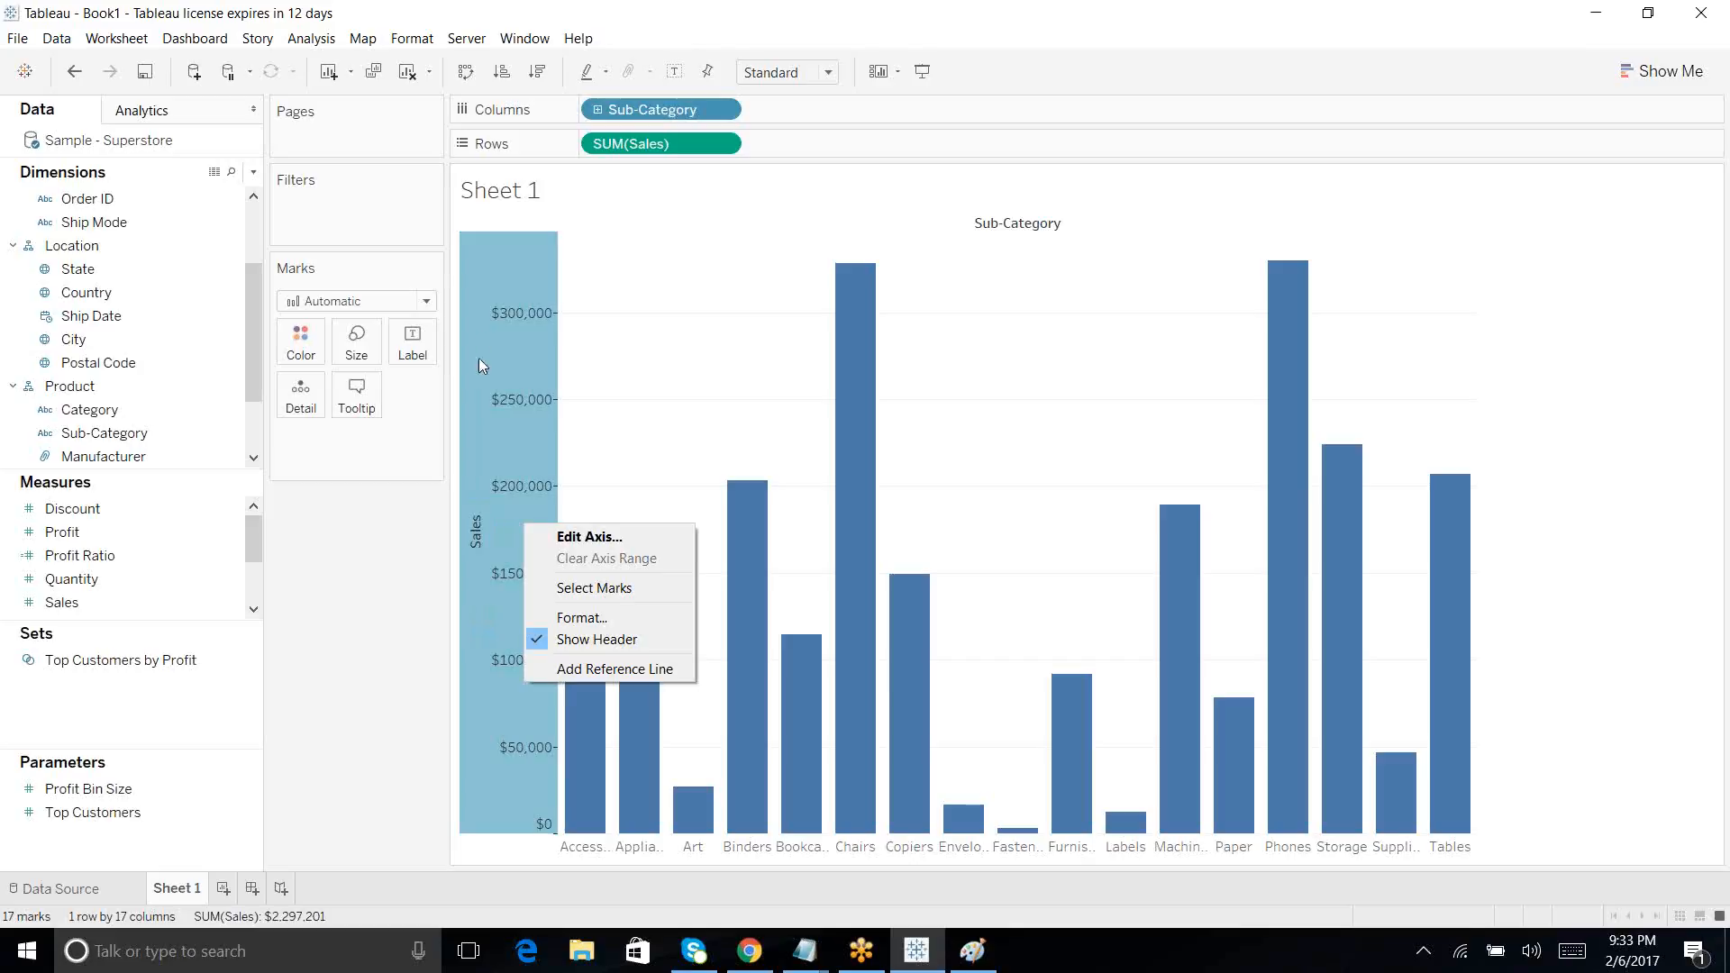
{"action": "left_click", "coordinate": [398, 689]}
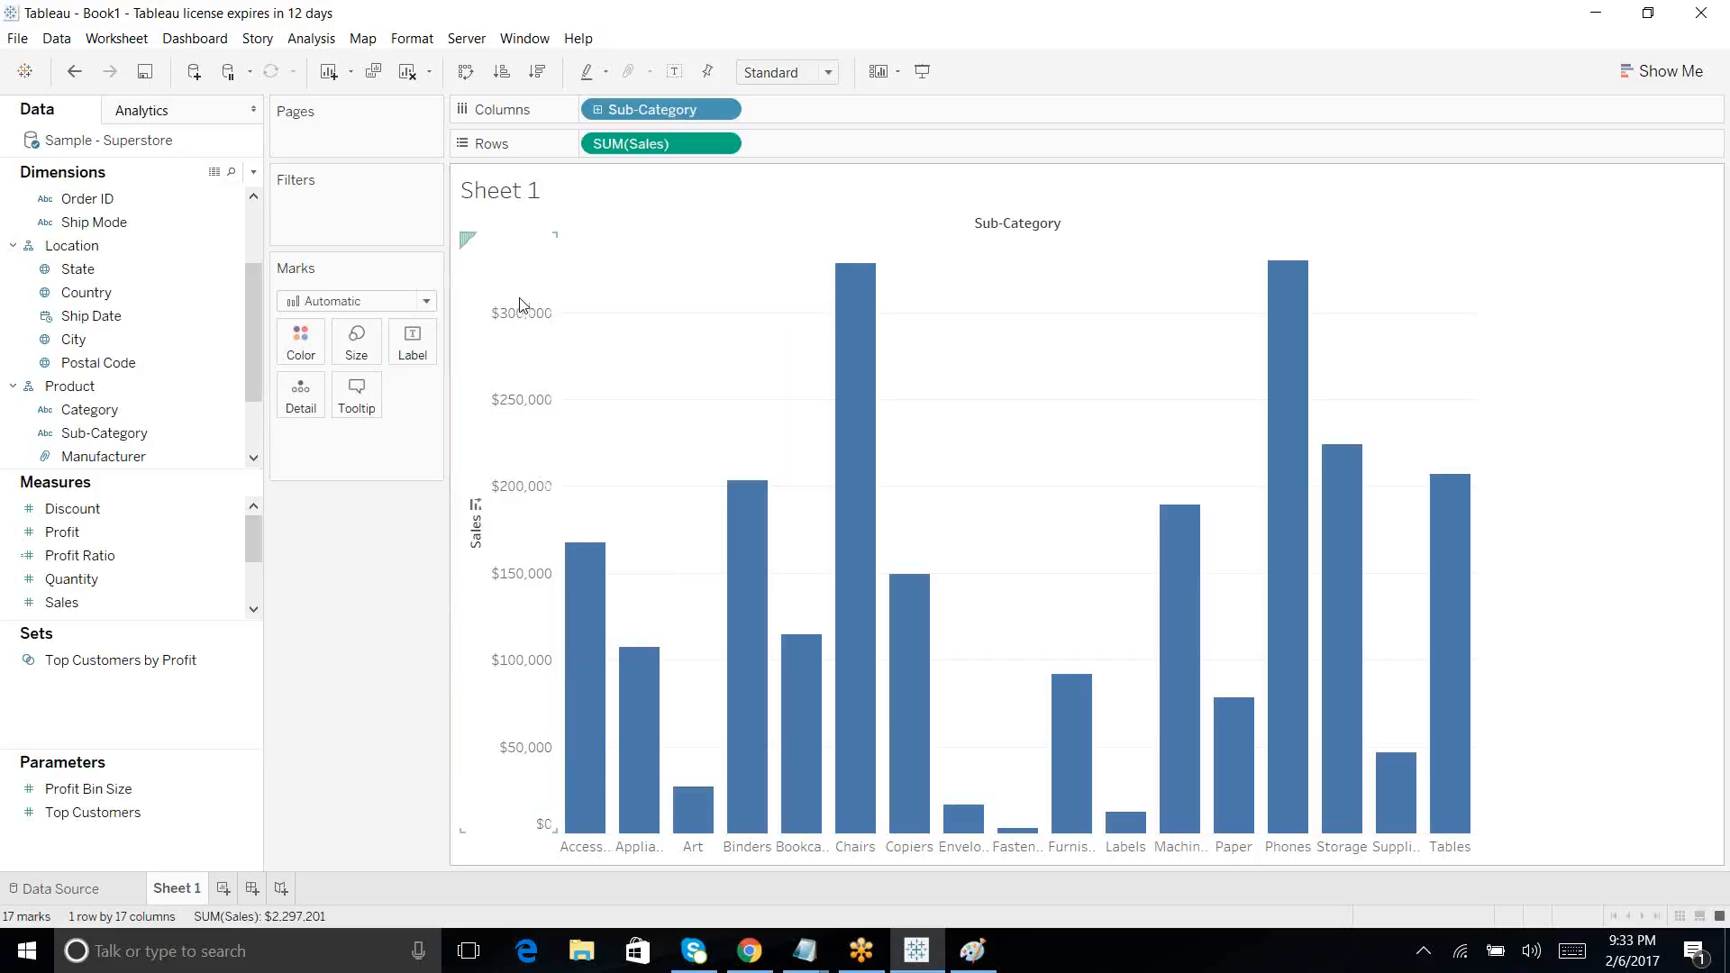
{"action": "right_click", "coordinate": [513, 448]}
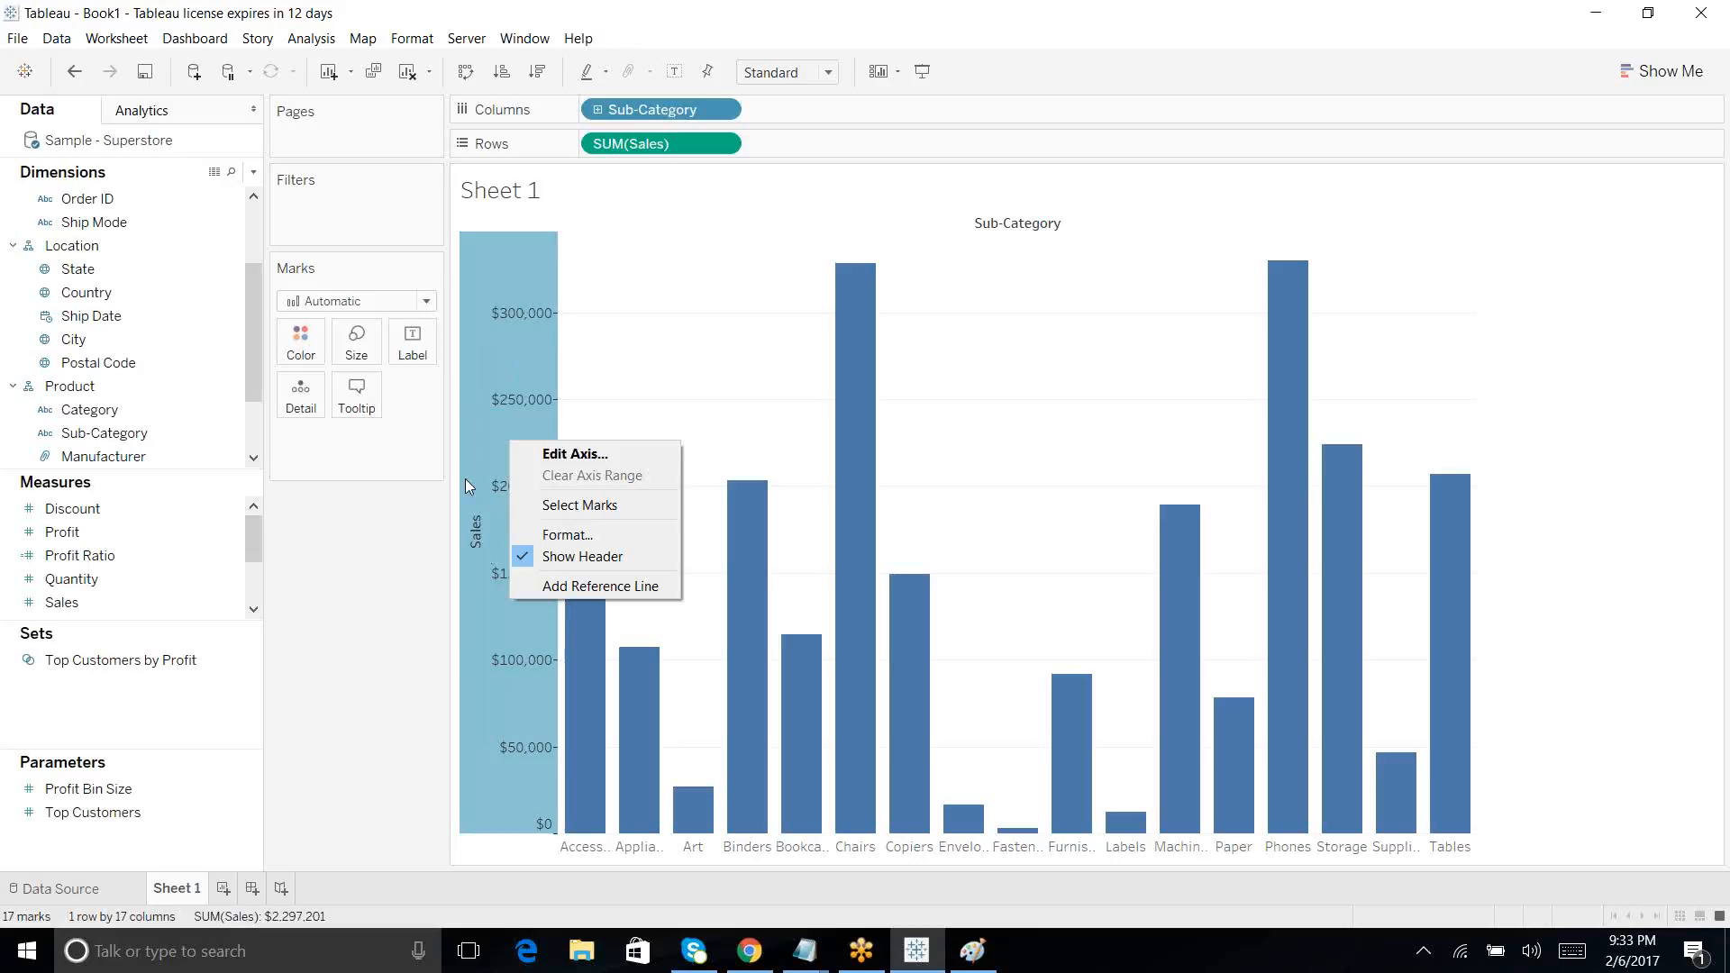
{"action": "right_click", "coordinate": [313, 623]}
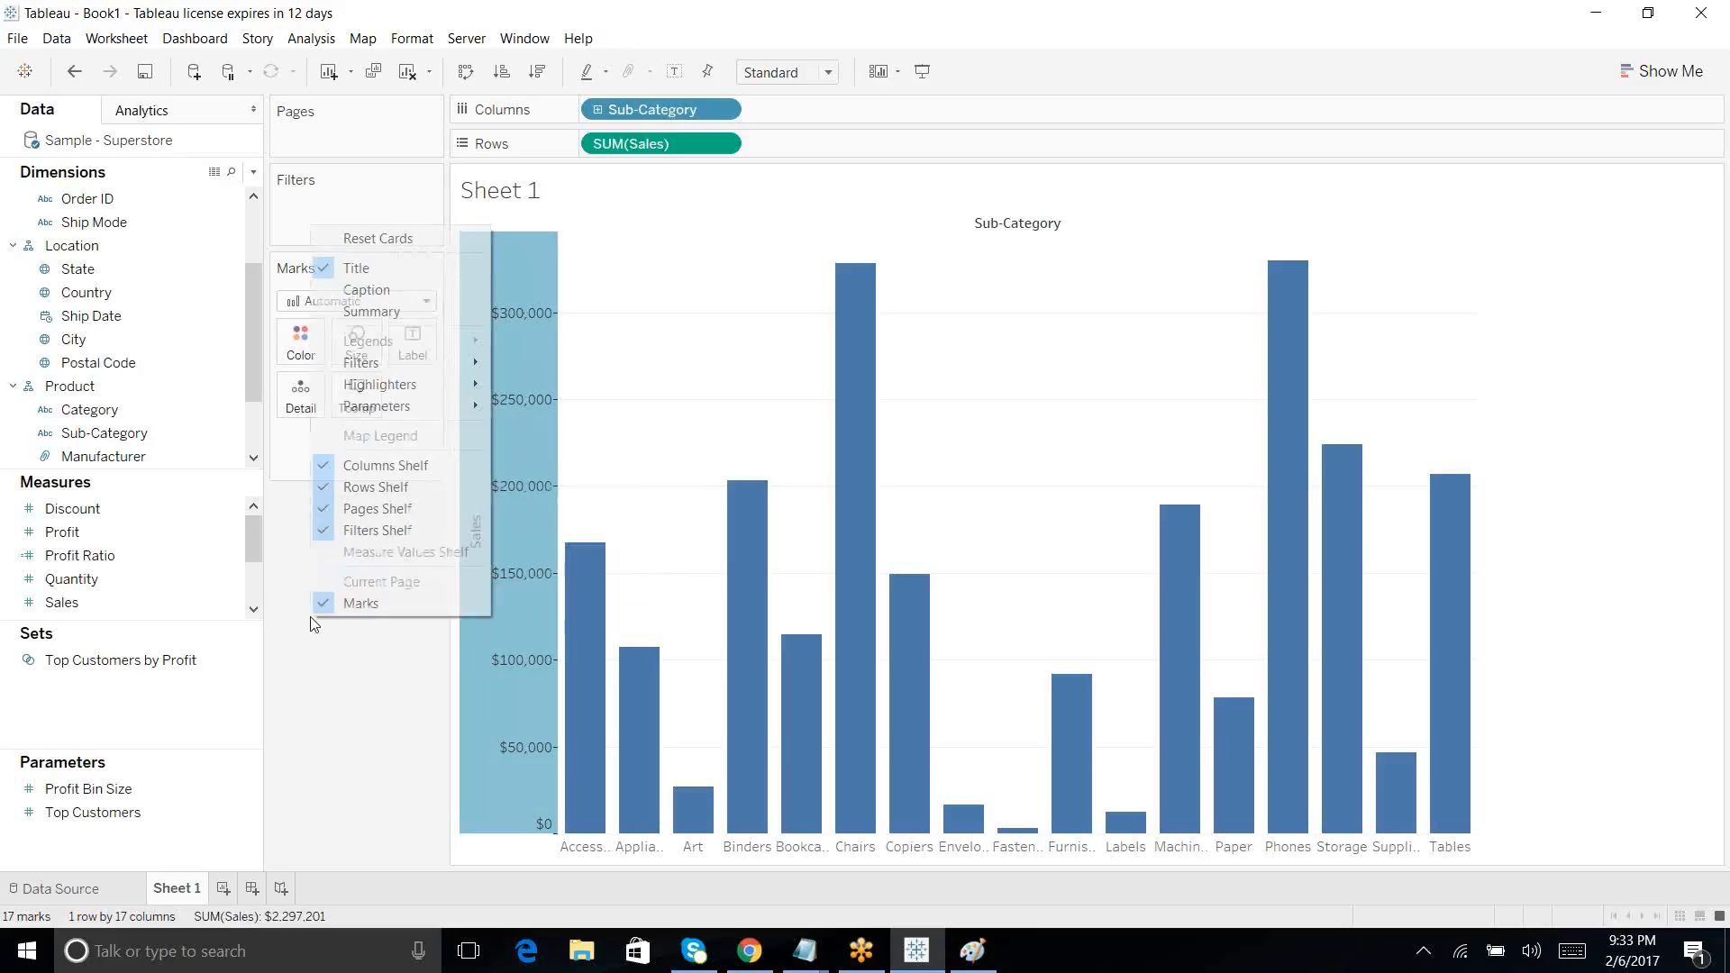
{"action": "left_click", "coordinate": [499, 665]}
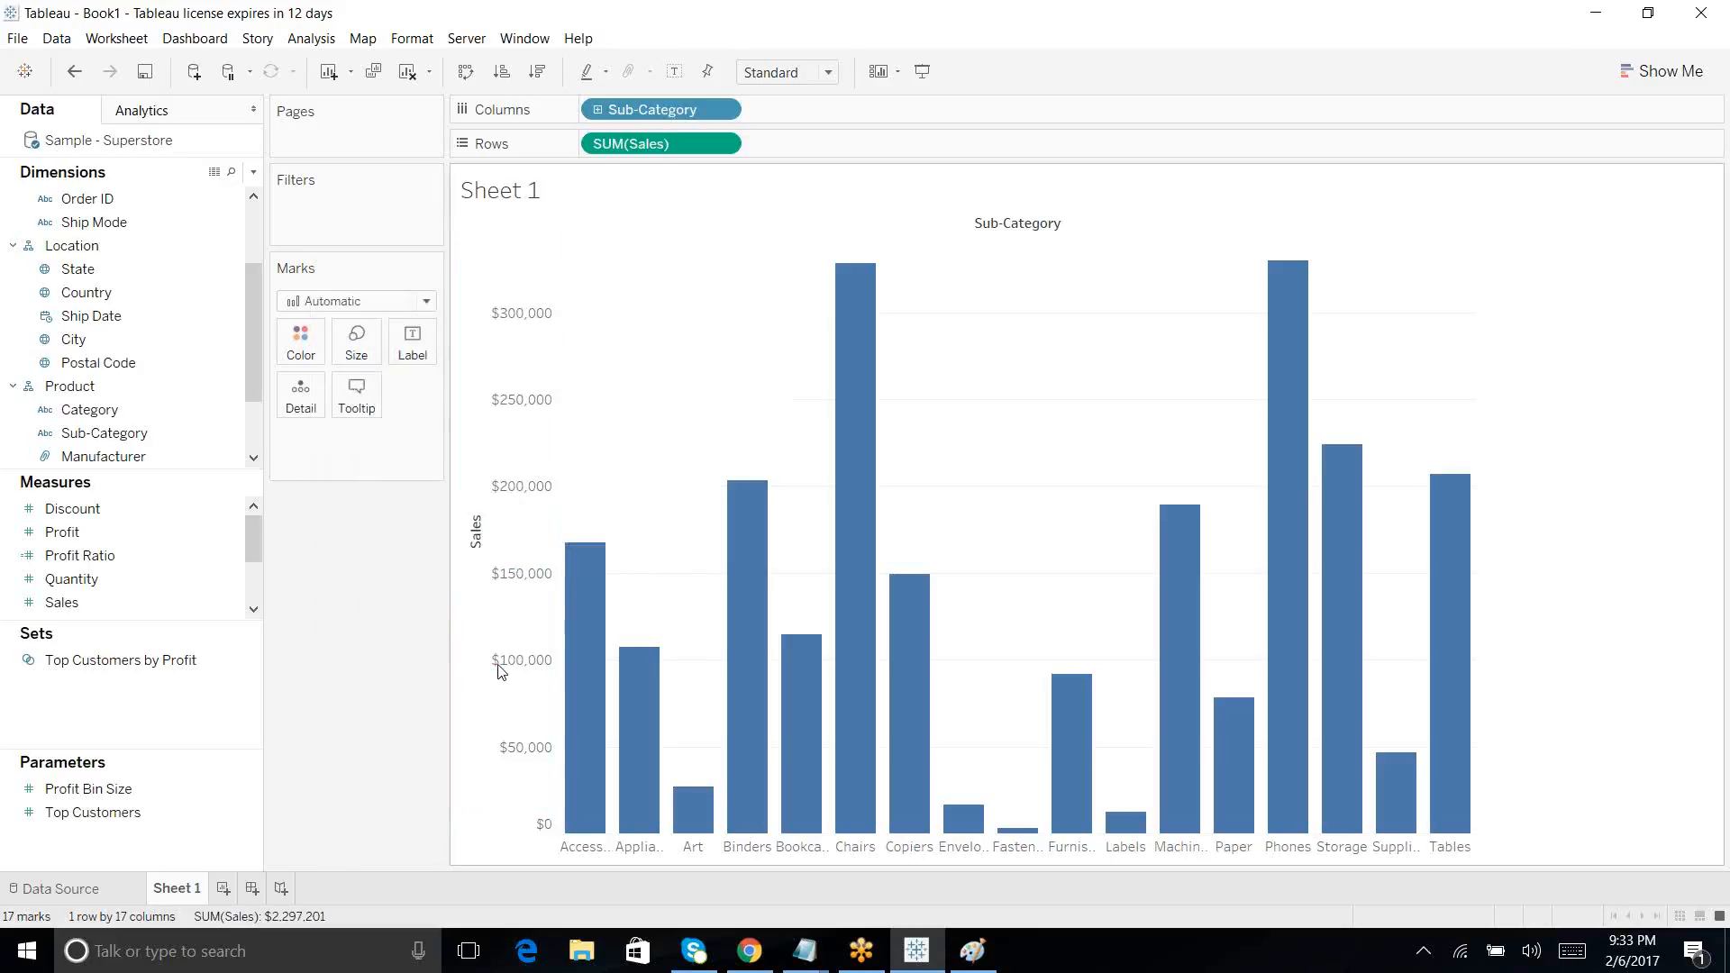
{"action": "left_click", "coordinate": [491, 603]}
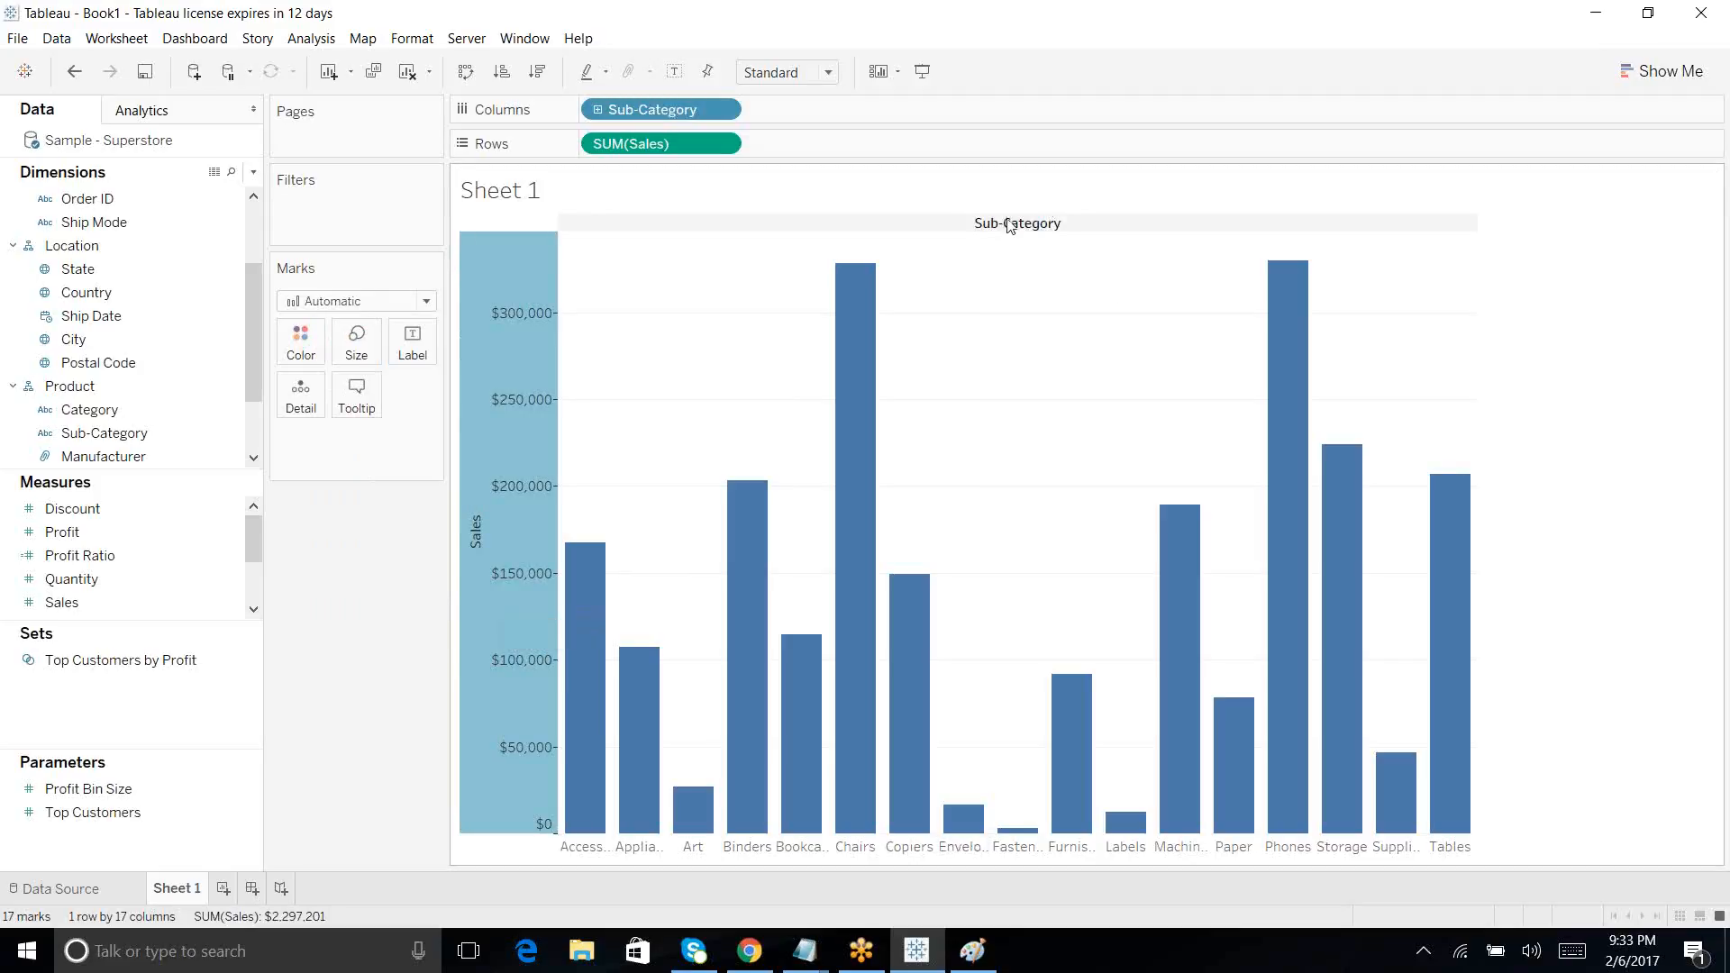
{"action": "mouse_move", "coordinate": [860, 445]}
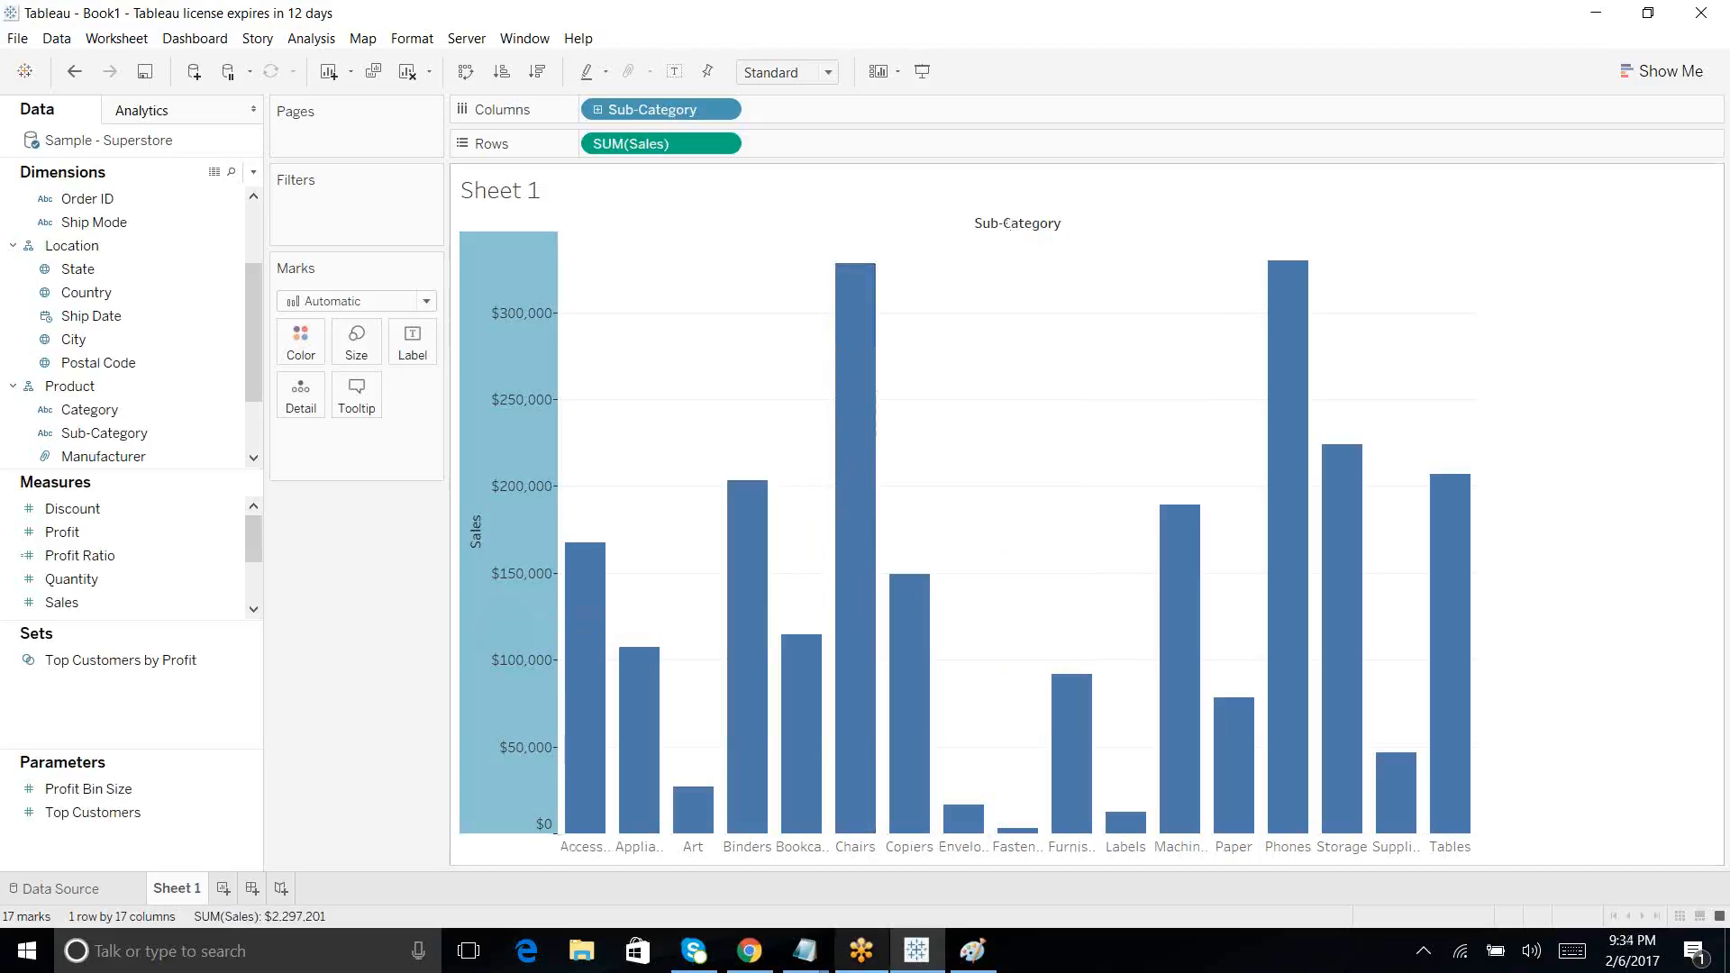
Step: Switch to the untitled Notepad notes and add a "cell" line below "axis---scale", followed by blank lines
{"action": "left_click", "coordinate": [805, 950]}
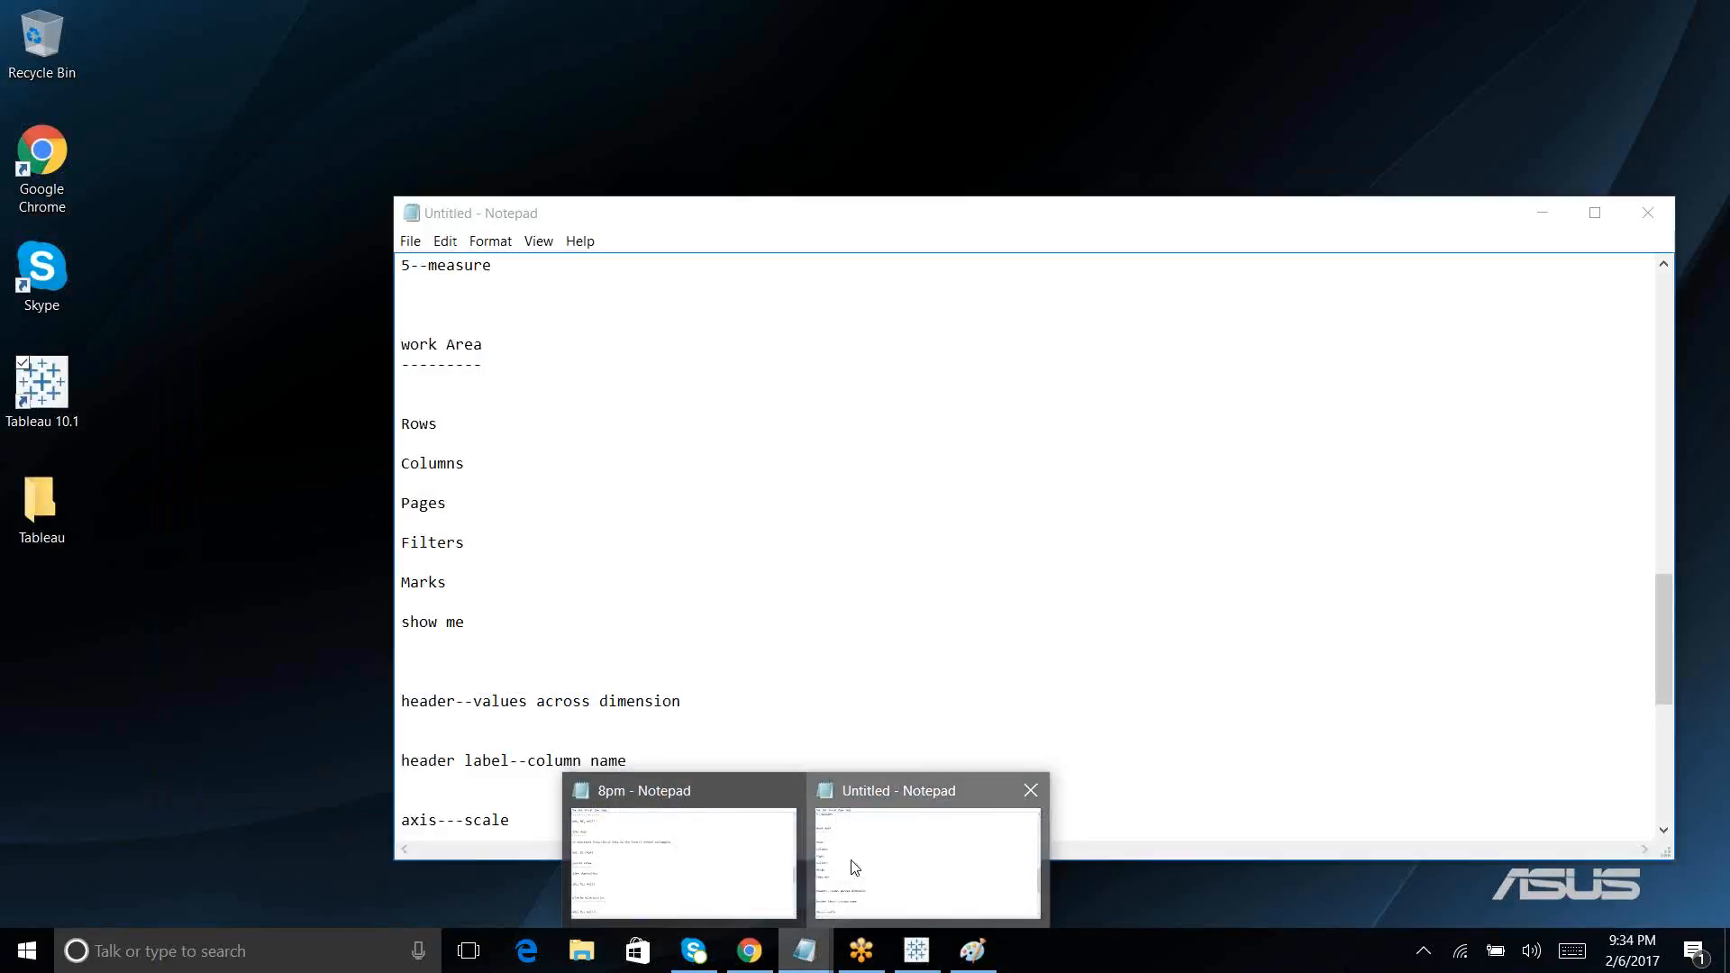
{"action": "left_click", "coordinate": [850, 859]}
{"action": "key", "text": "Return"}
{"action": "key", "text": "Return"}
{"action": "type", "text": "cell"}
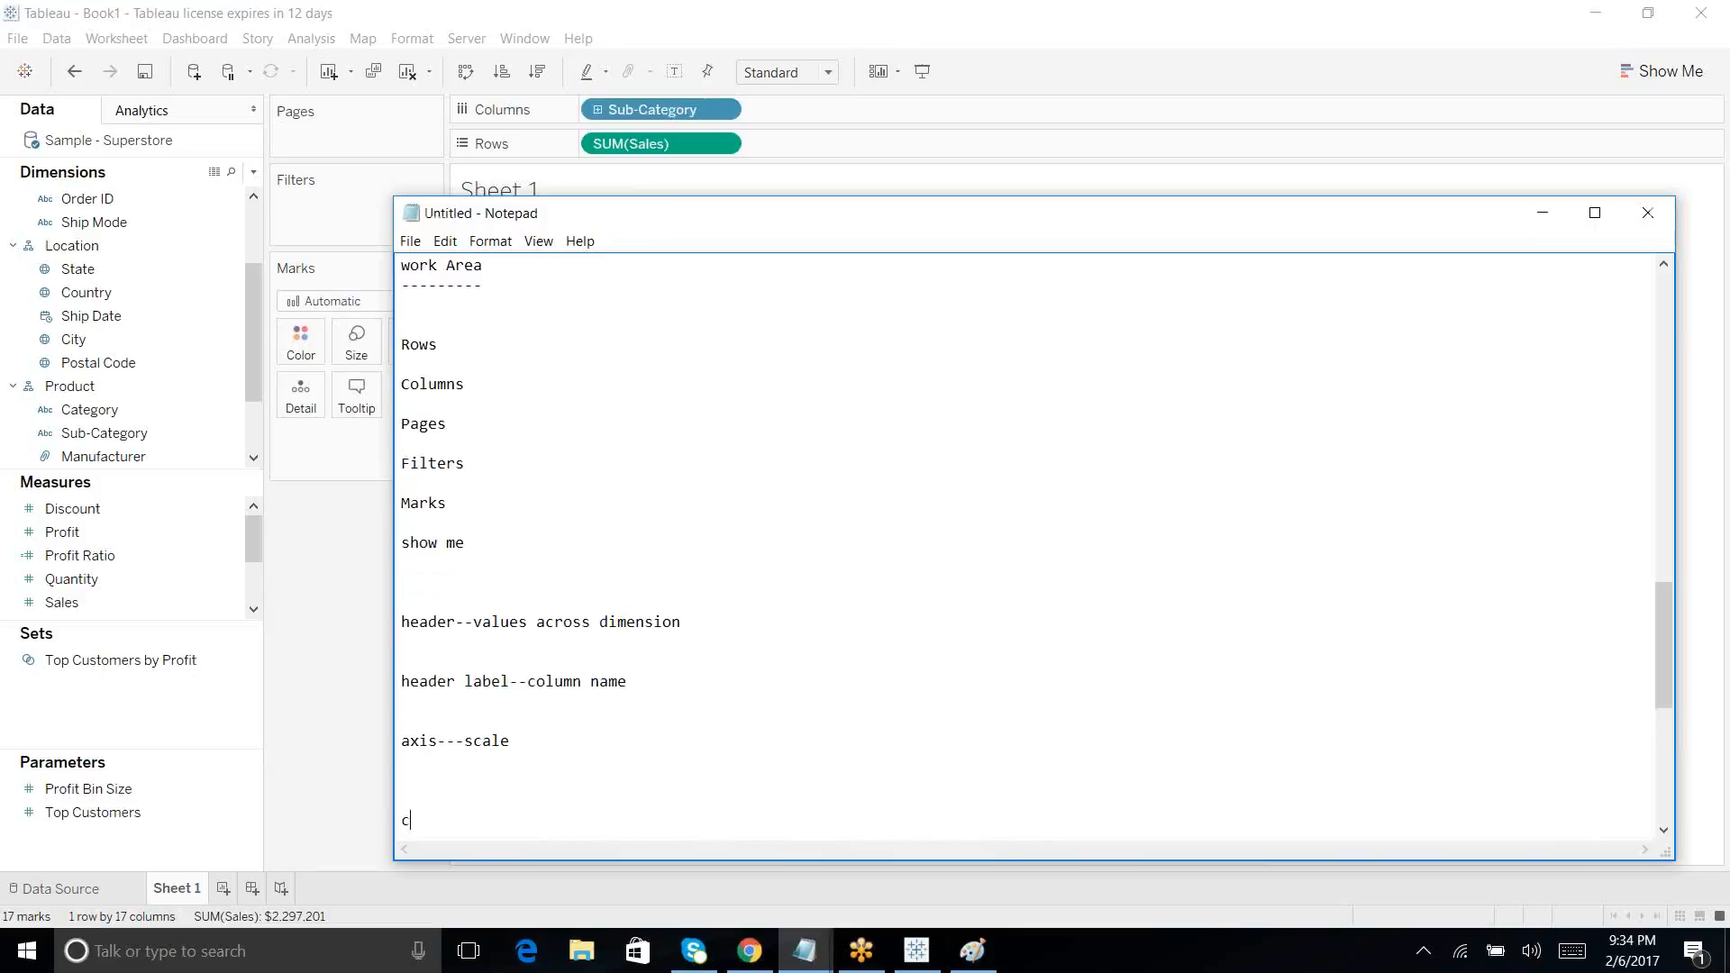
{"action": "key", "text": "Return"}
{"action": "key", "text": "Return"}
{"action": "key", "text": "Return"}
{"action": "key", "text": "Return"}
{"action": "key", "text": "Return"}
{"action": "key", "text": "Return"}
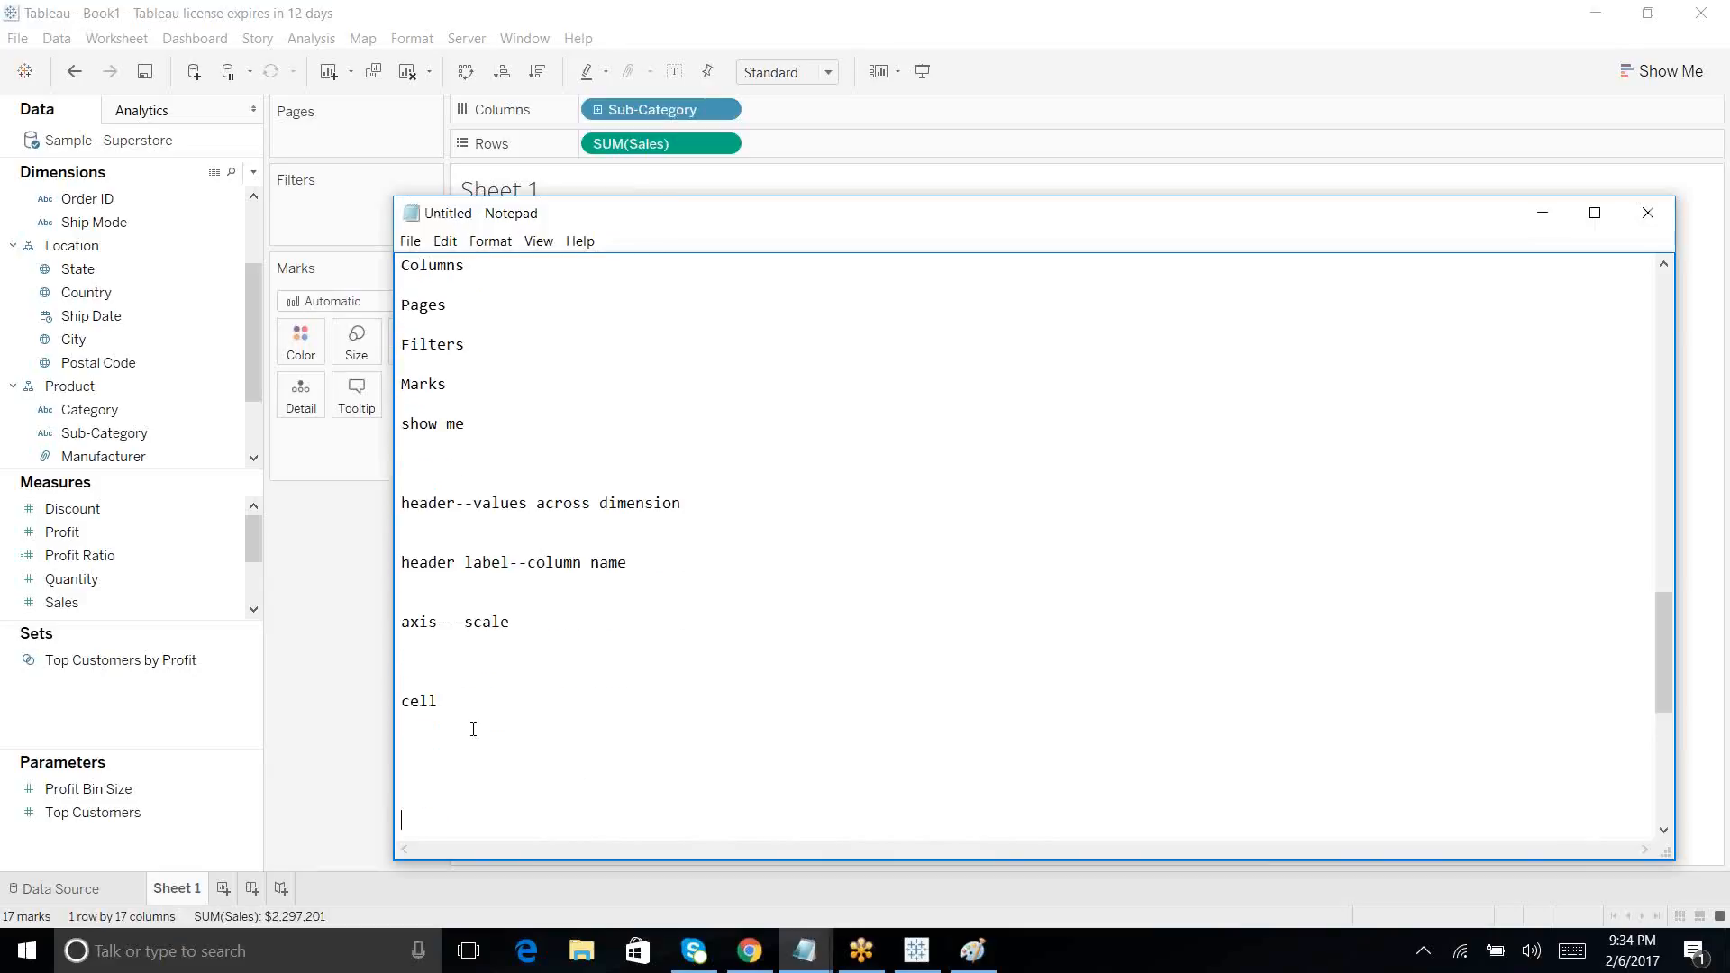
Step: Minimize the notes and swap the Tableau chart's rows and columns to put SUM(Sales) on Columns and Sub-Category on Rows
{"action": "left_click", "coordinate": [1541, 213]}
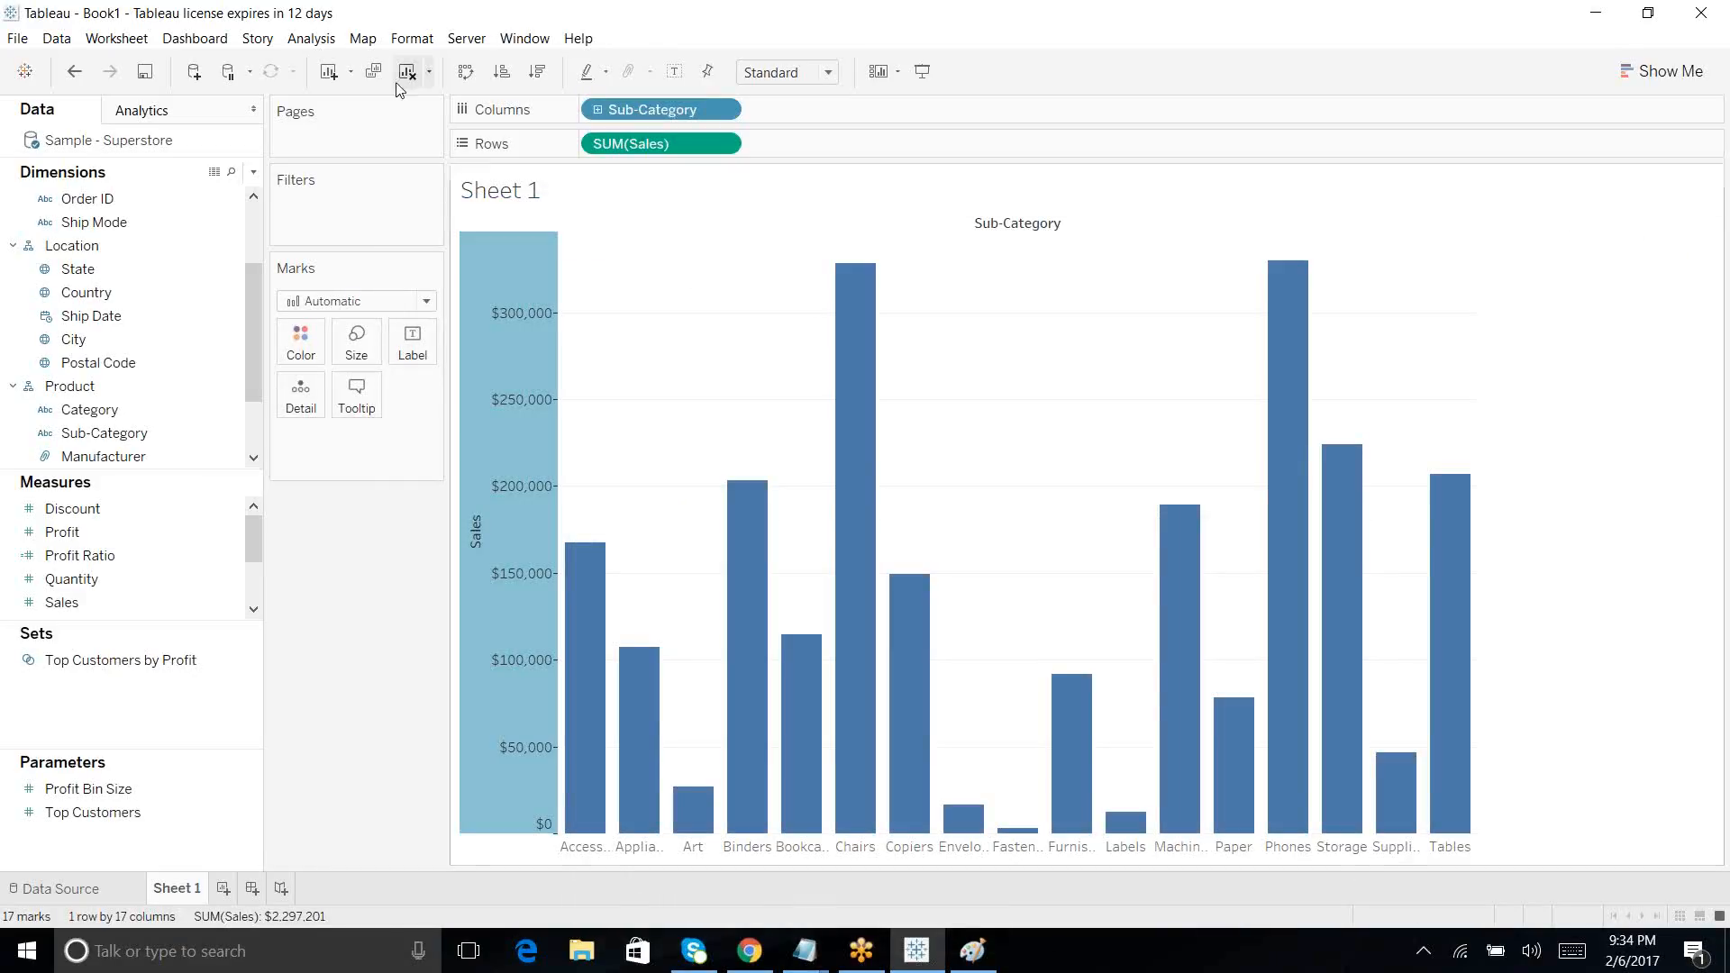
{"action": "left_click", "coordinate": [466, 73]}
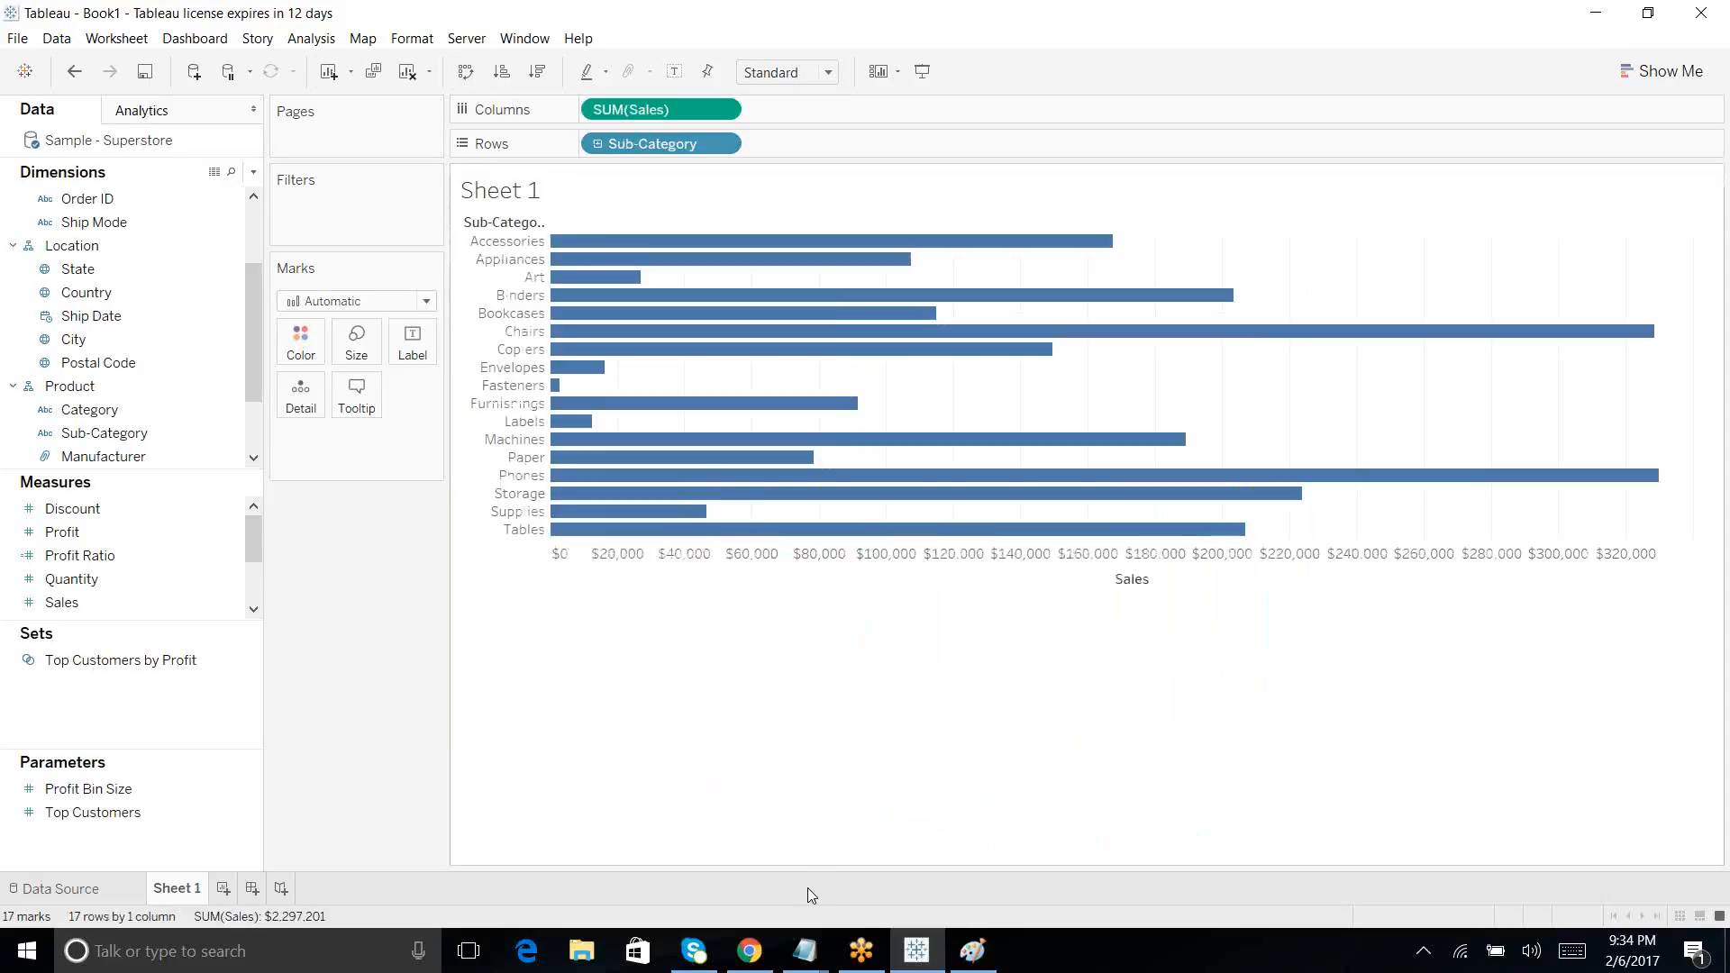
Step: Add the lines "tittle", "caption" and "summary" below "cell" in the Notepad notes, remove a blank line above "cell", and minimize the notes
{"action": "left_click", "coordinate": [808, 969]}
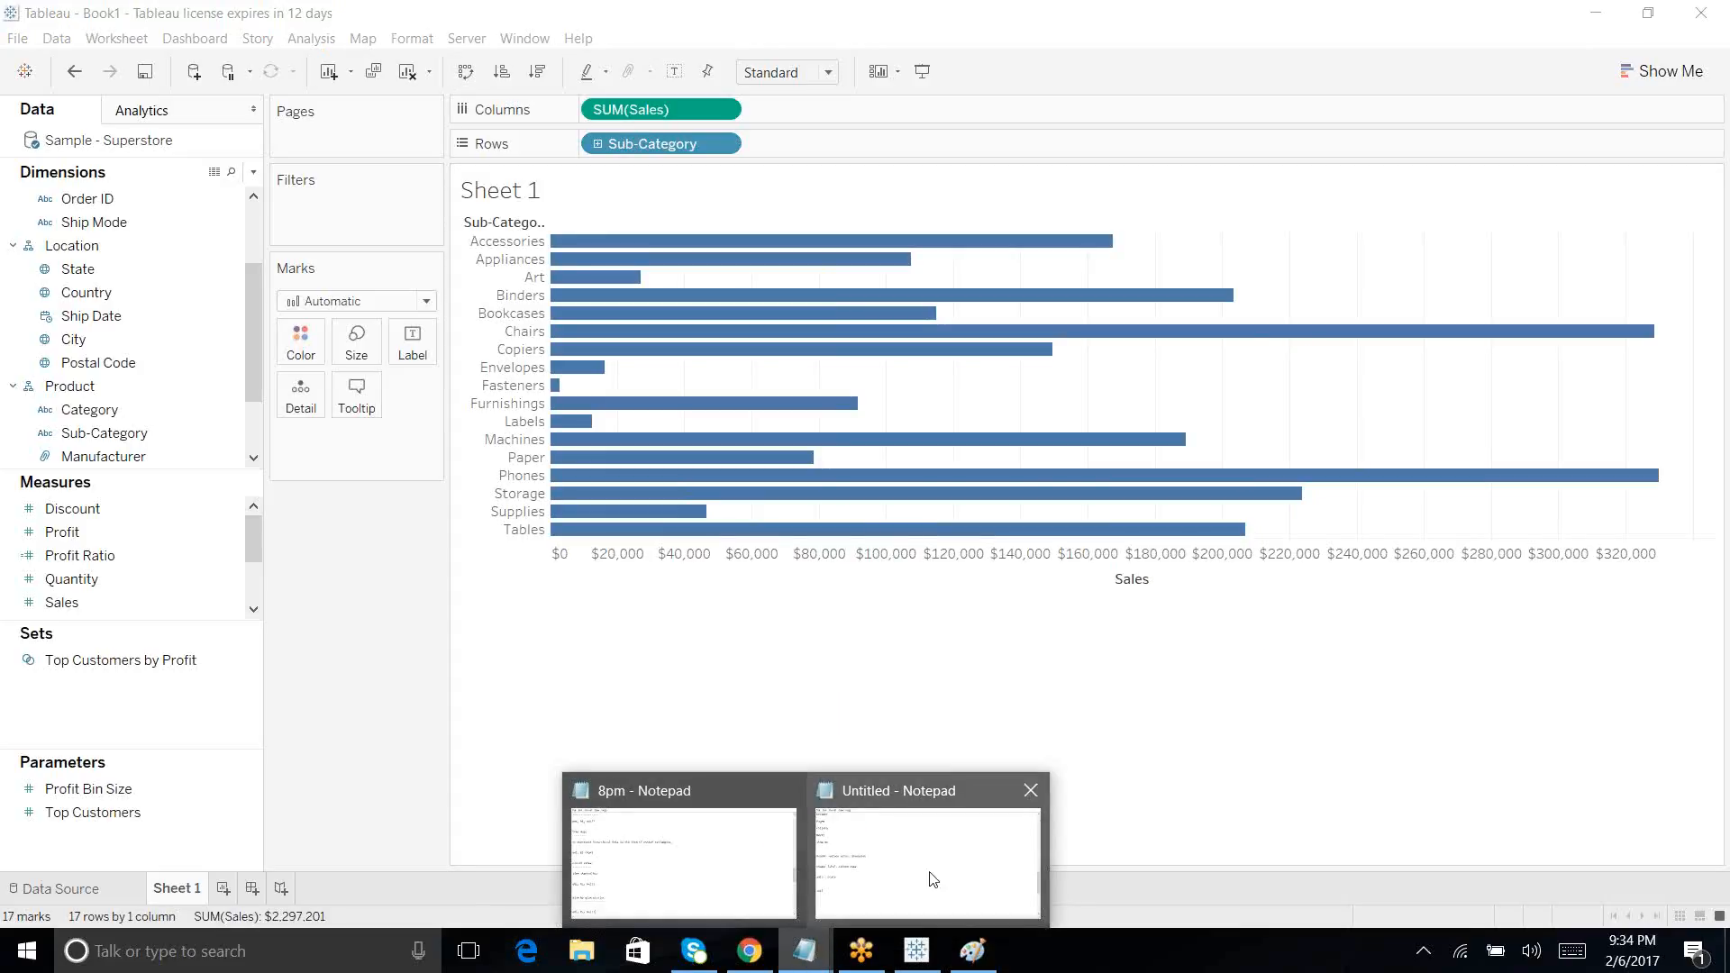
{"action": "left_click", "coordinate": [955, 861]}
{"action": "type", "text": "t"}
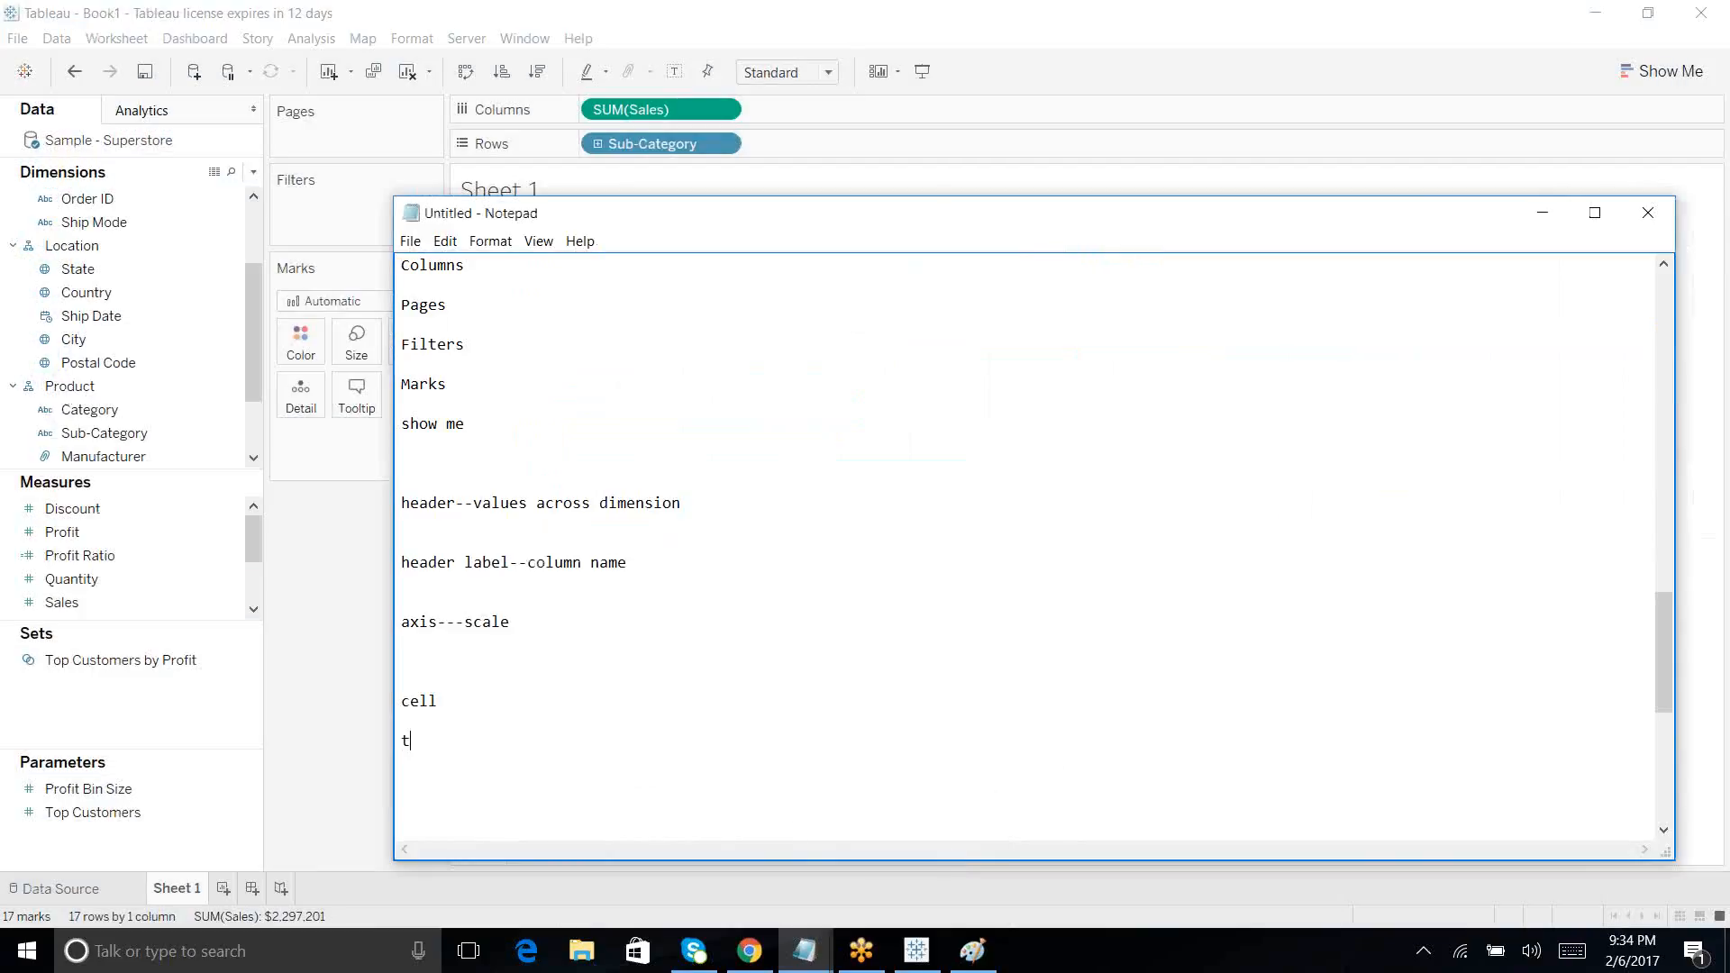
{"action": "type", "text": "ittle"}
{"action": "key", "text": "Return"}
{"action": "key", "text": "Return"}
{"action": "type", "text": "ption"}
{"action": "key", "text": "Return"}
{"action": "type", "text": "summar"}
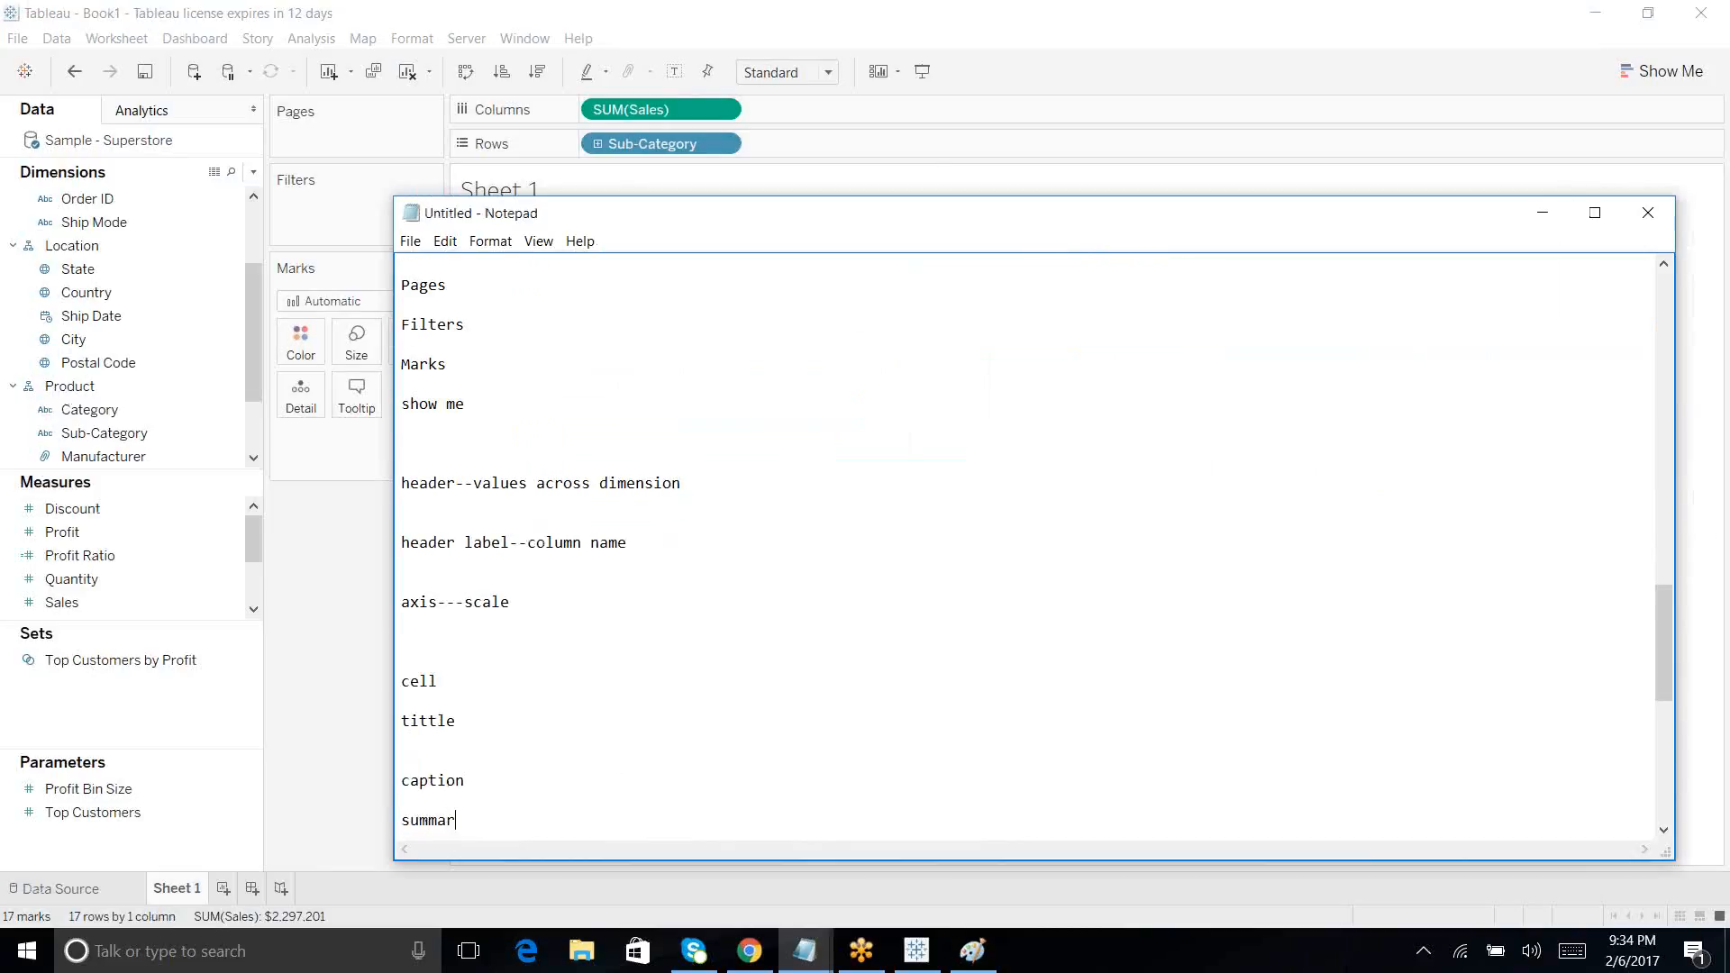
{"action": "type", "text": "y"}
{"action": "key", "text": "Delete"}
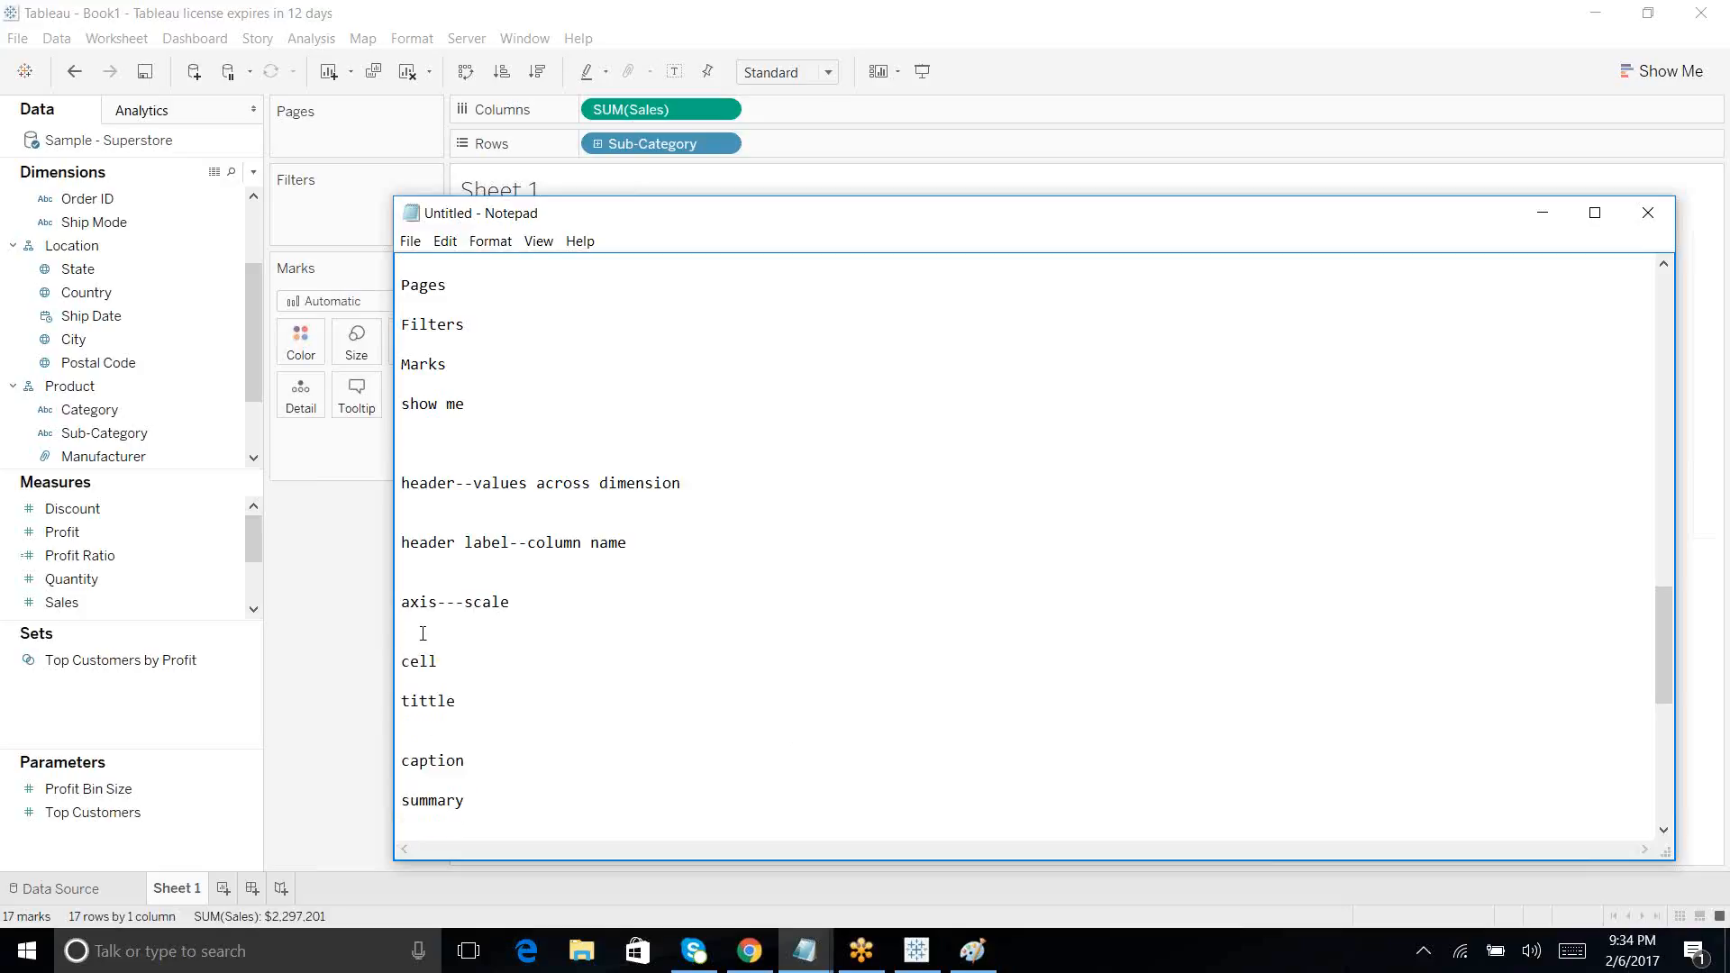
{"action": "left_click", "coordinate": [486, 700]}
{"action": "left_click", "coordinate": [1539, 216]}
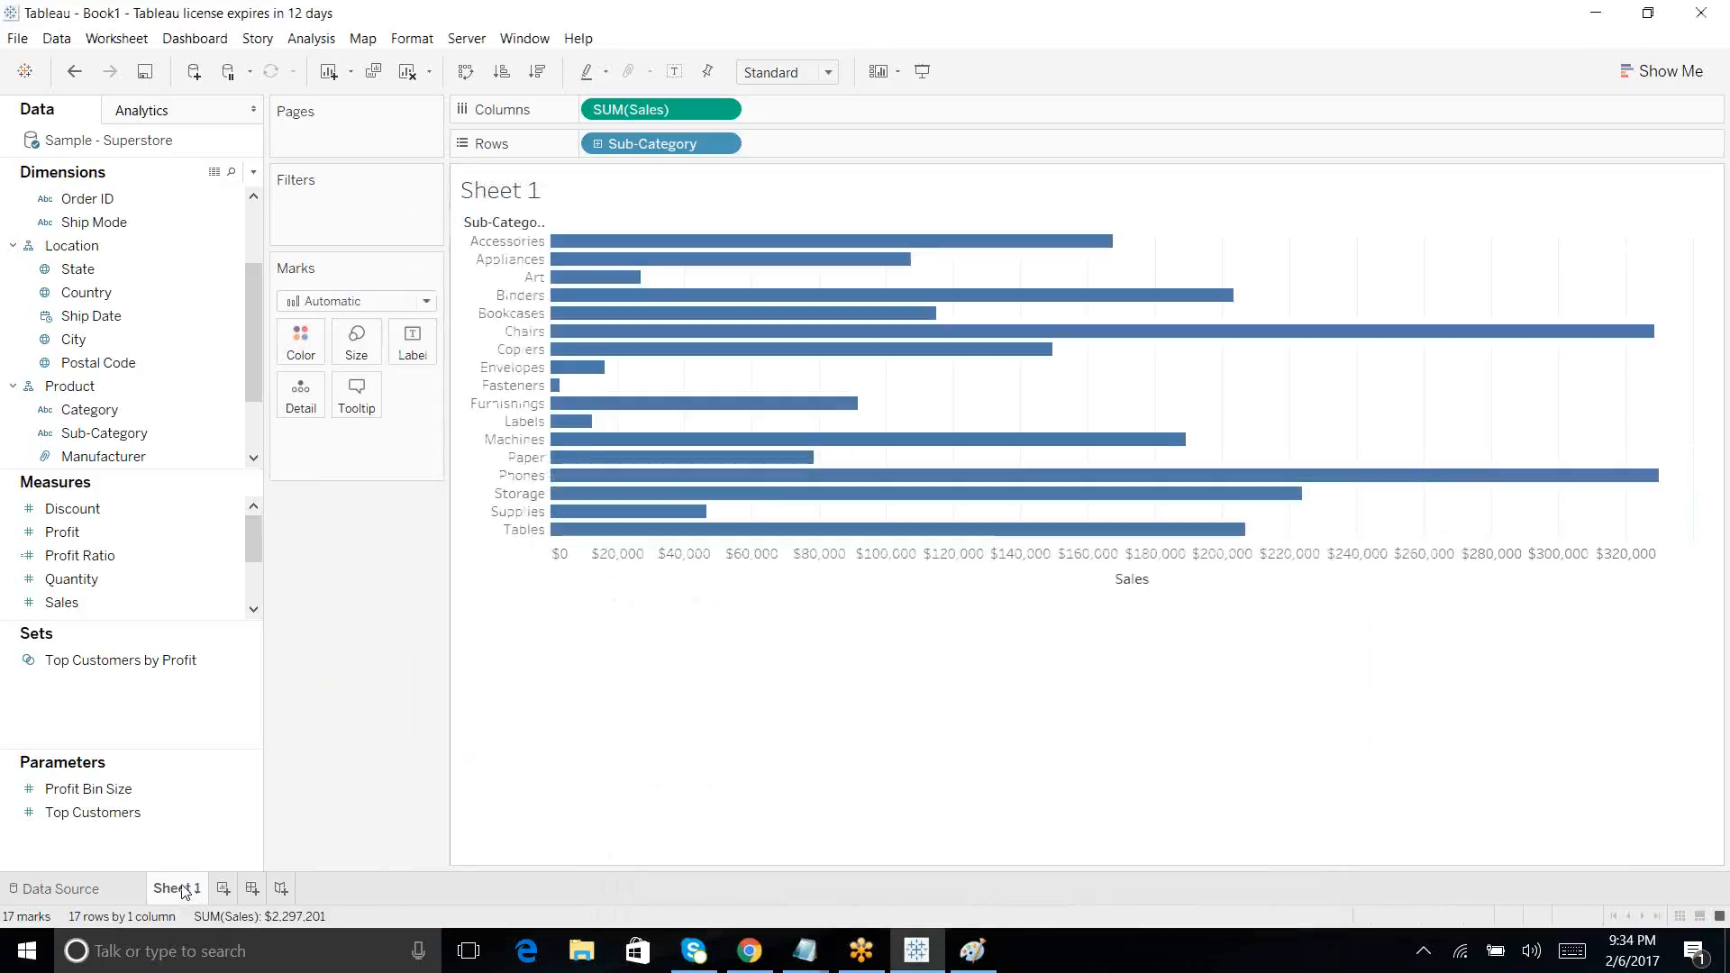
Step: Add a new worksheet, Sheet 2, to the Tableau workbook and return to Sheet 1
{"action": "mouse_move", "coordinate": [184, 891]}
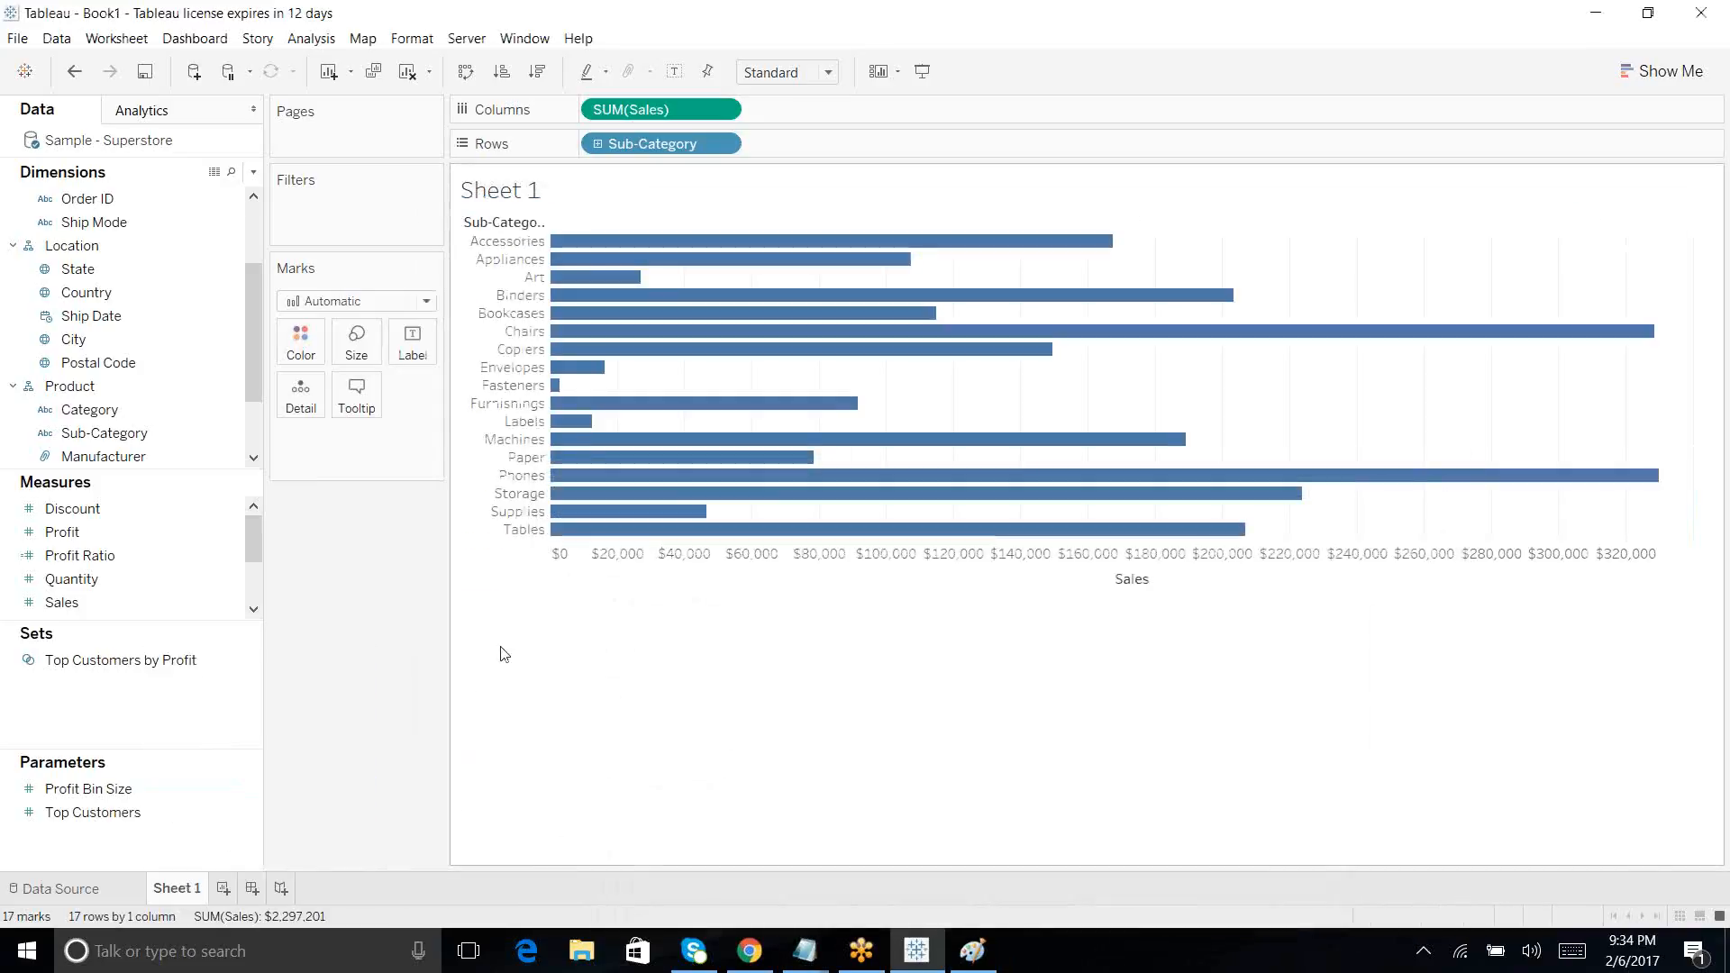
{"action": "left_click", "coordinate": [223, 892]}
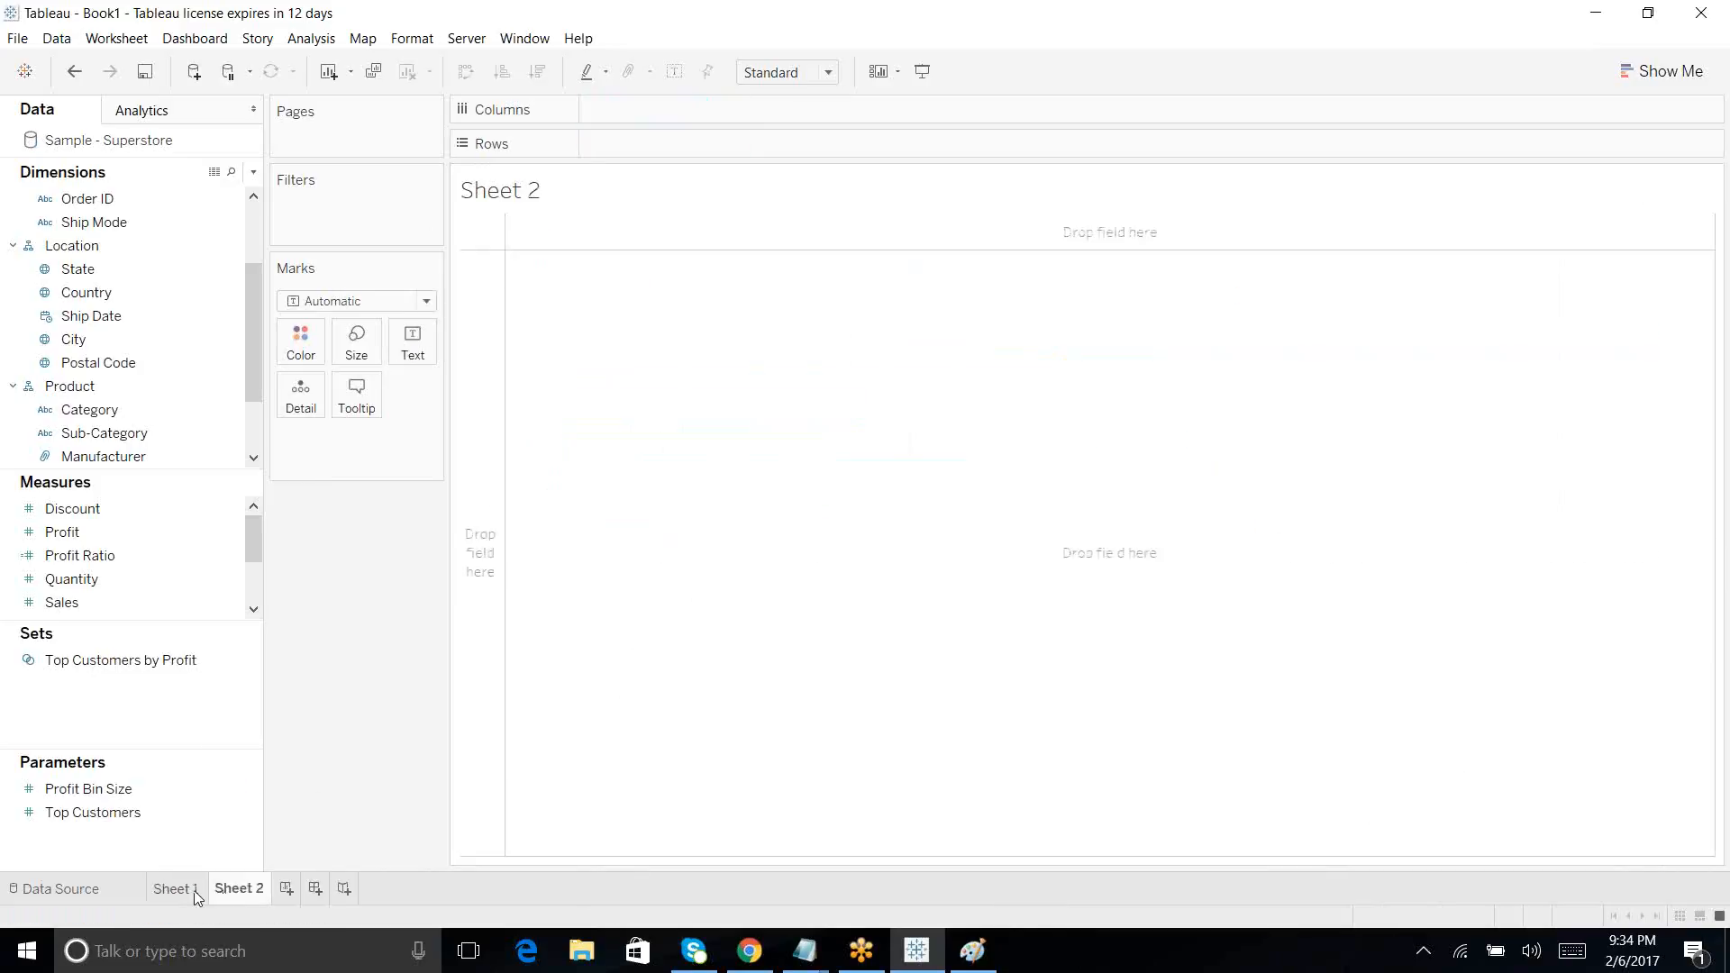
{"action": "left_click", "coordinate": [167, 889]}
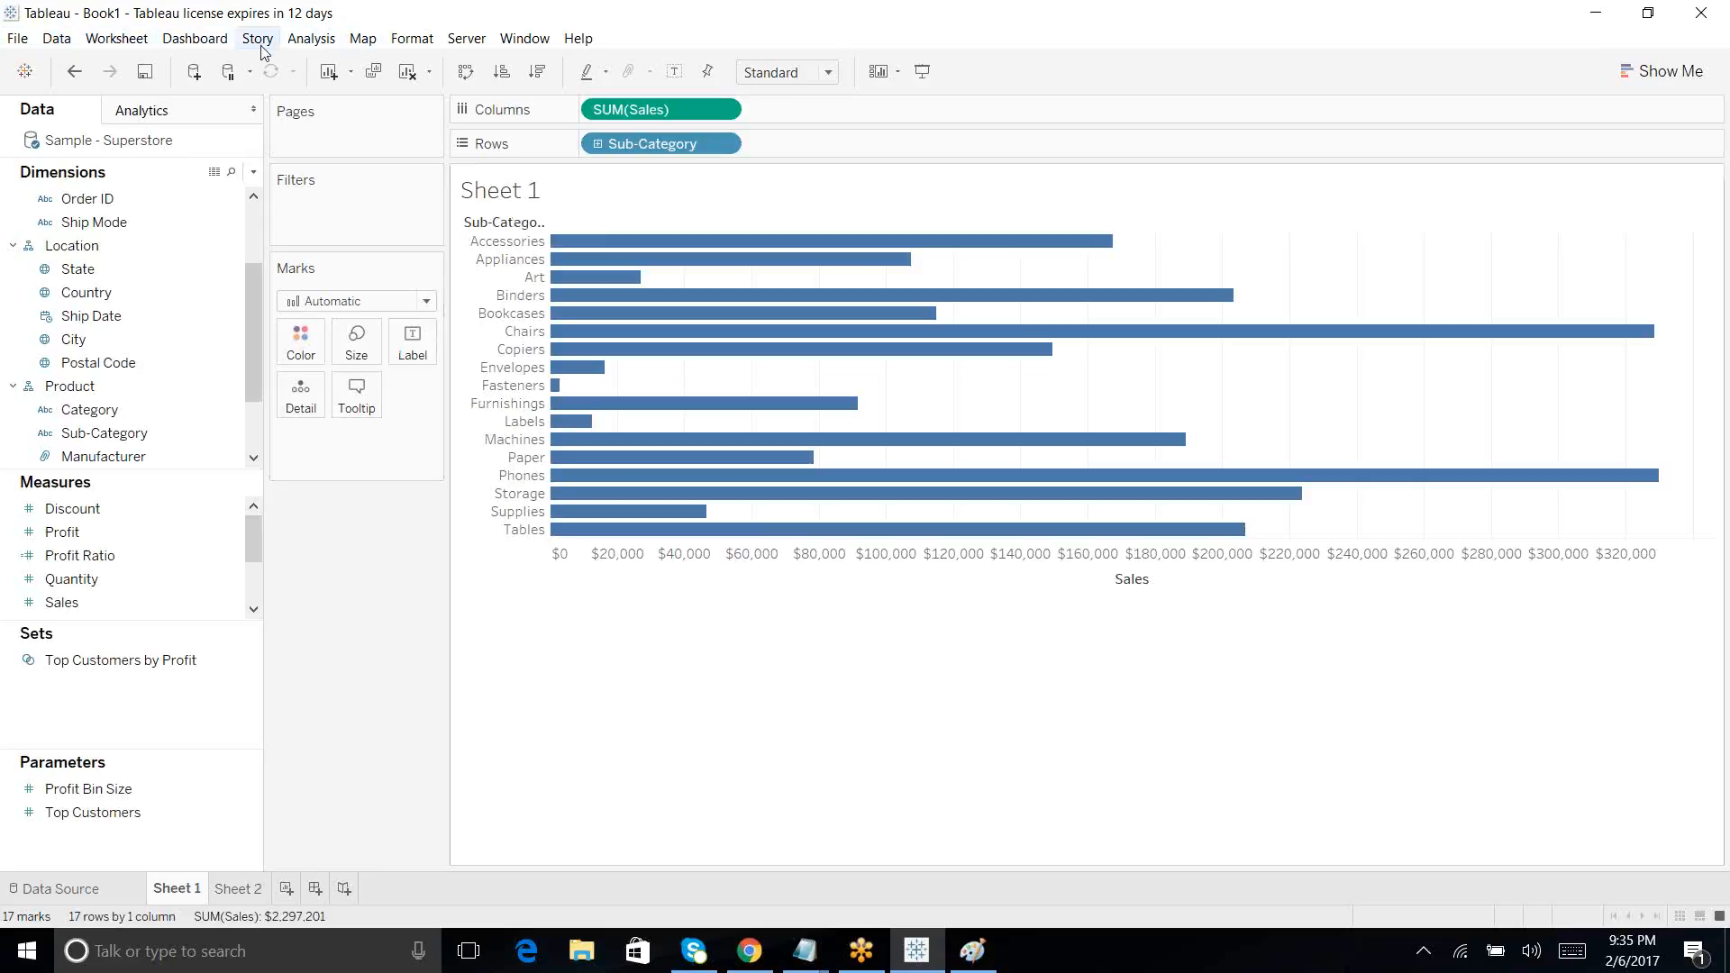
Step: Hide the title of Sheet 1 and show it again
{"action": "left_click", "coordinate": [111, 43]}
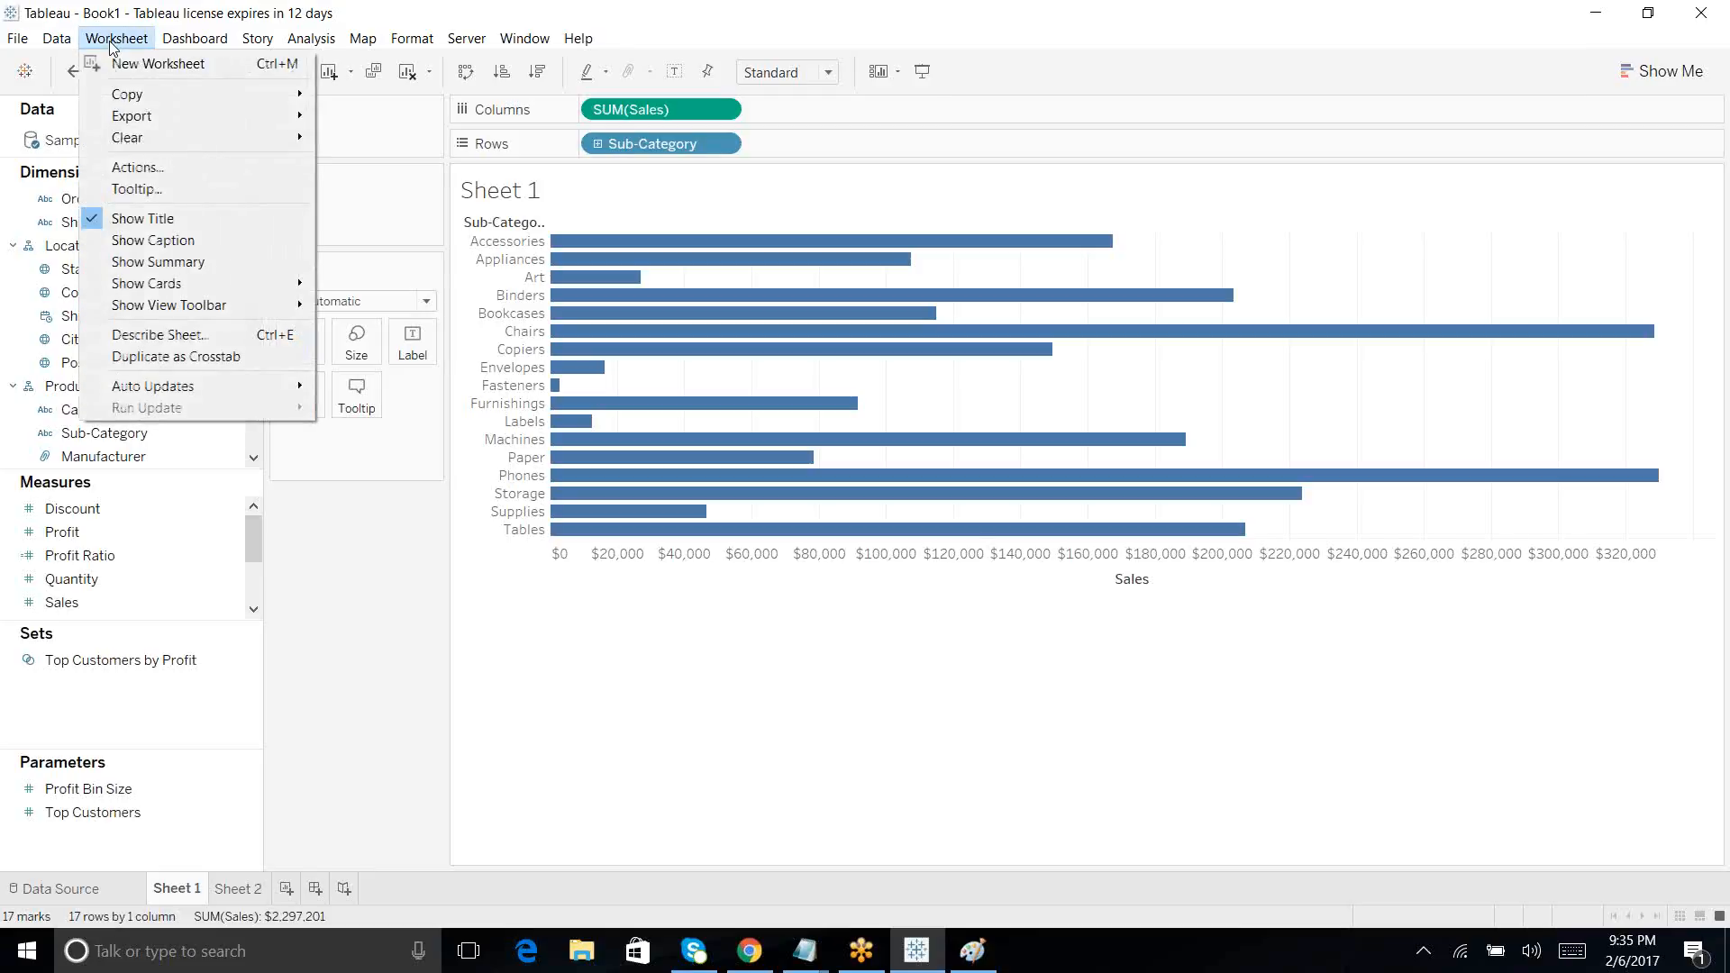
{"action": "left_click", "coordinate": [97, 223]}
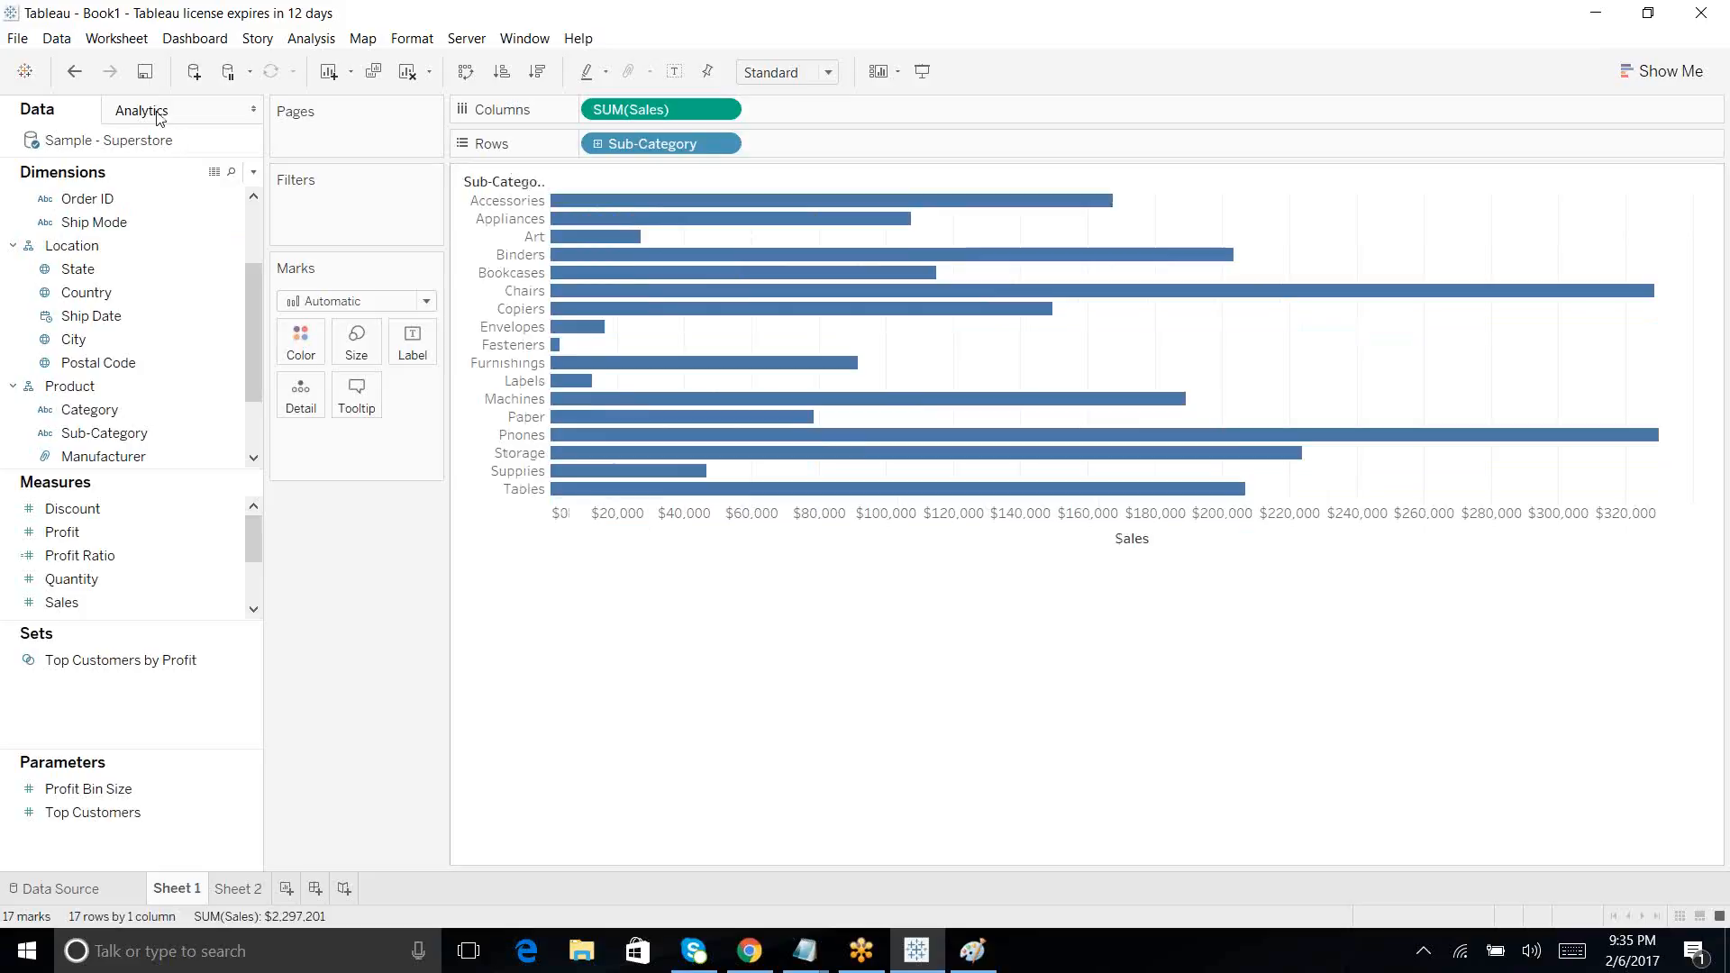
{"action": "left_click", "coordinate": [120, 38]}
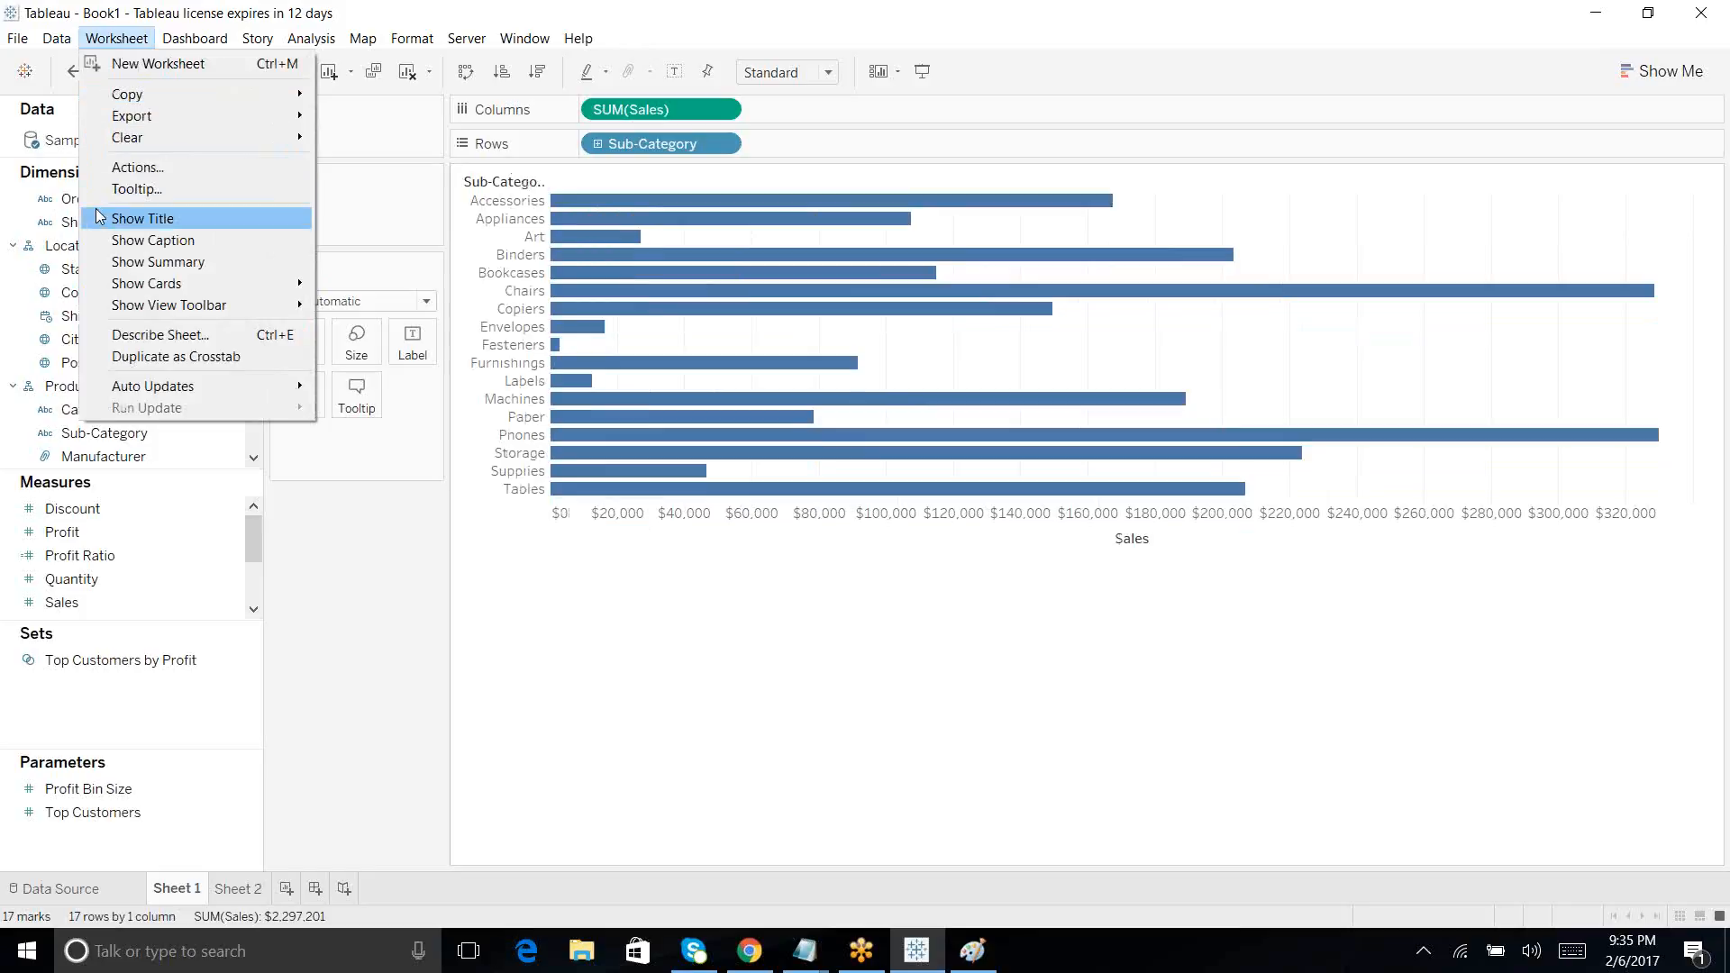
{"action": "left_click", "coordinate": [99, 218]}
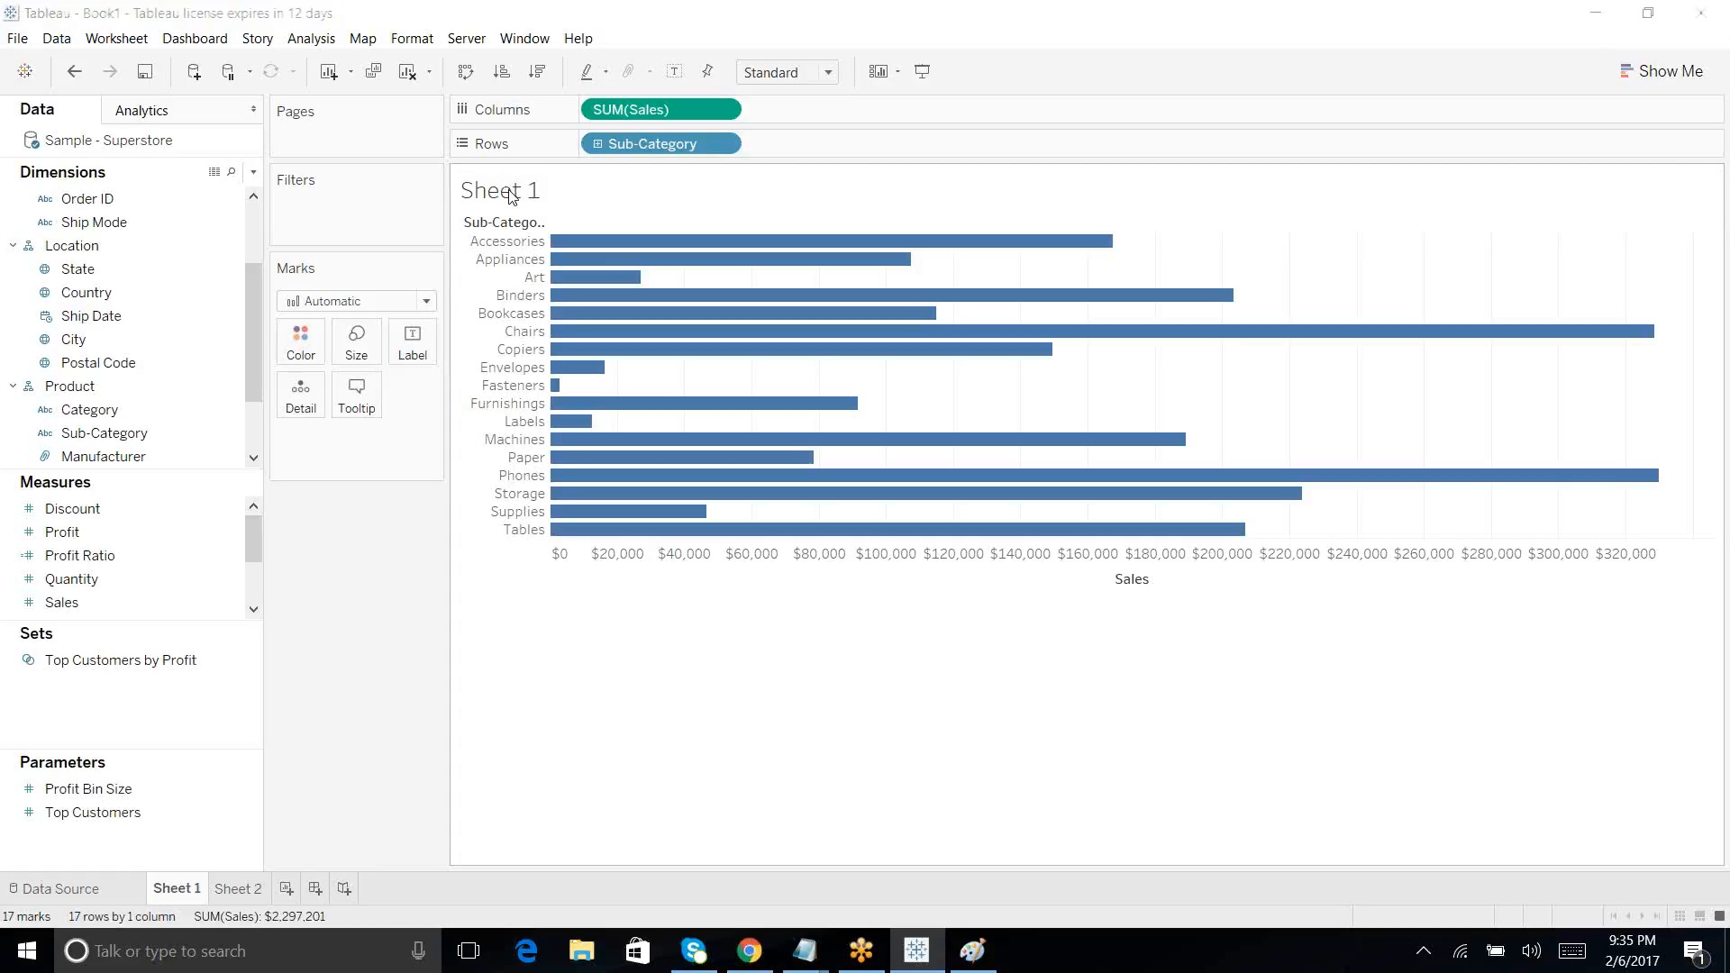
Step: Open the Sheet 1 title for editing and replace the sheet name placeholder with "Sales Report"
{"action": "double_click", "coordinate": [510, 196]}
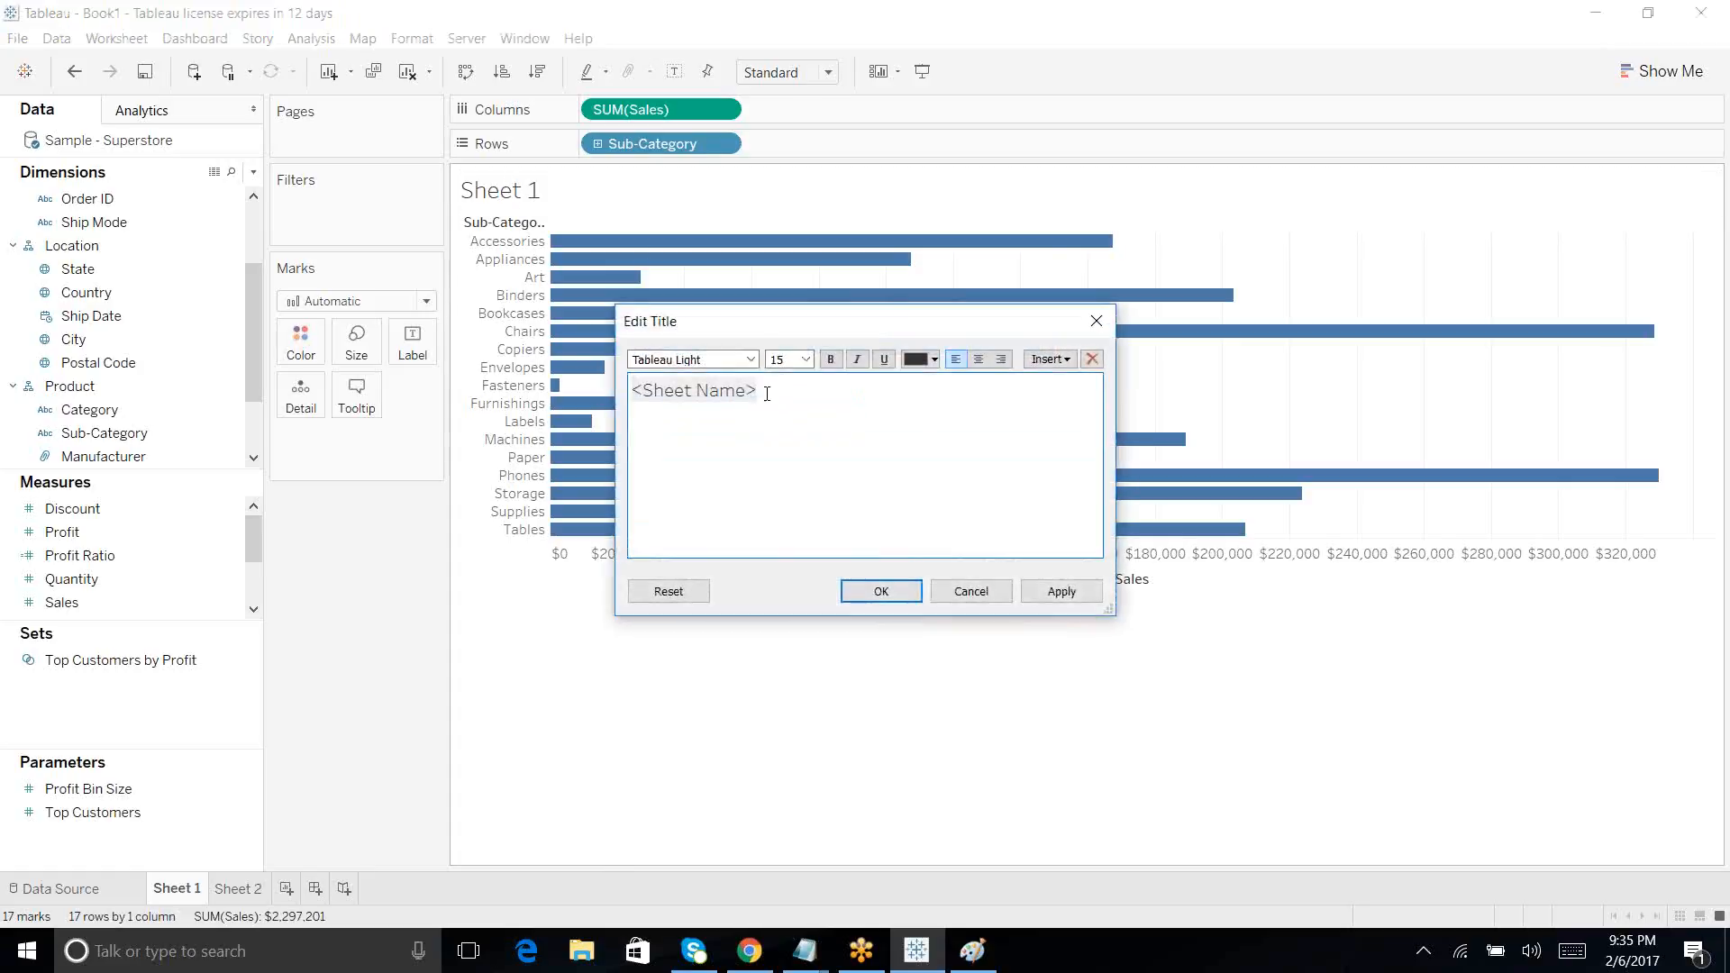
{"action": "key", "text": "BackSpace"}
{"action": "key", "text": "BackSpace"}
{"action": "key", "text": "BackSpace"}
{"action": "key", "text": "BackSpace"}
{"action": "key", "text": "BackSpace"}
{"action": "key", "text": "BackSpace"}
{"action": "key", "text": "BackSpace"}
{"action": "key", "text": "BackSpace"}
{"action": "key", "text": "BackSpace"}
{"action": "key", "text": "BackSpace"}
{"action": "key", "text": "BackSpace"}
{"action": "key", "text": "BackSpace"}
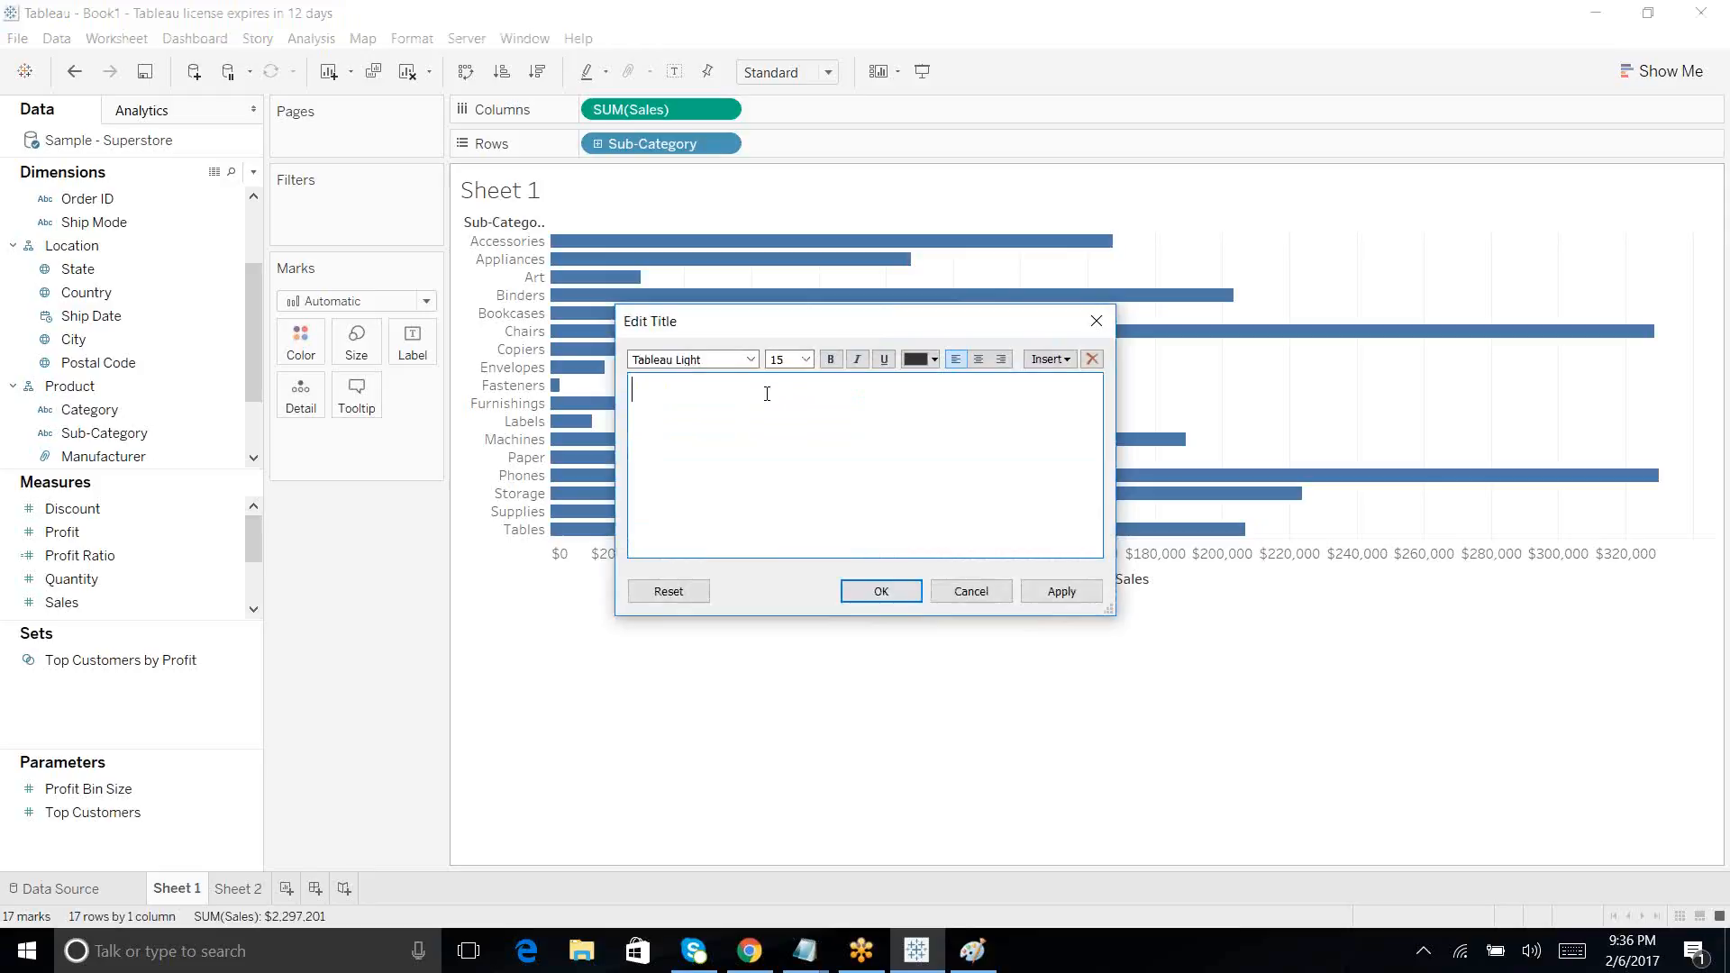
{"action": "type", "text": "Sales Report"}
Step: Color the "Sales Report" title text red, center it, and apply the title changes
{"action": "left_click_drag", "start_coordinate": [741, 393], "coordinate": [596, 403]}
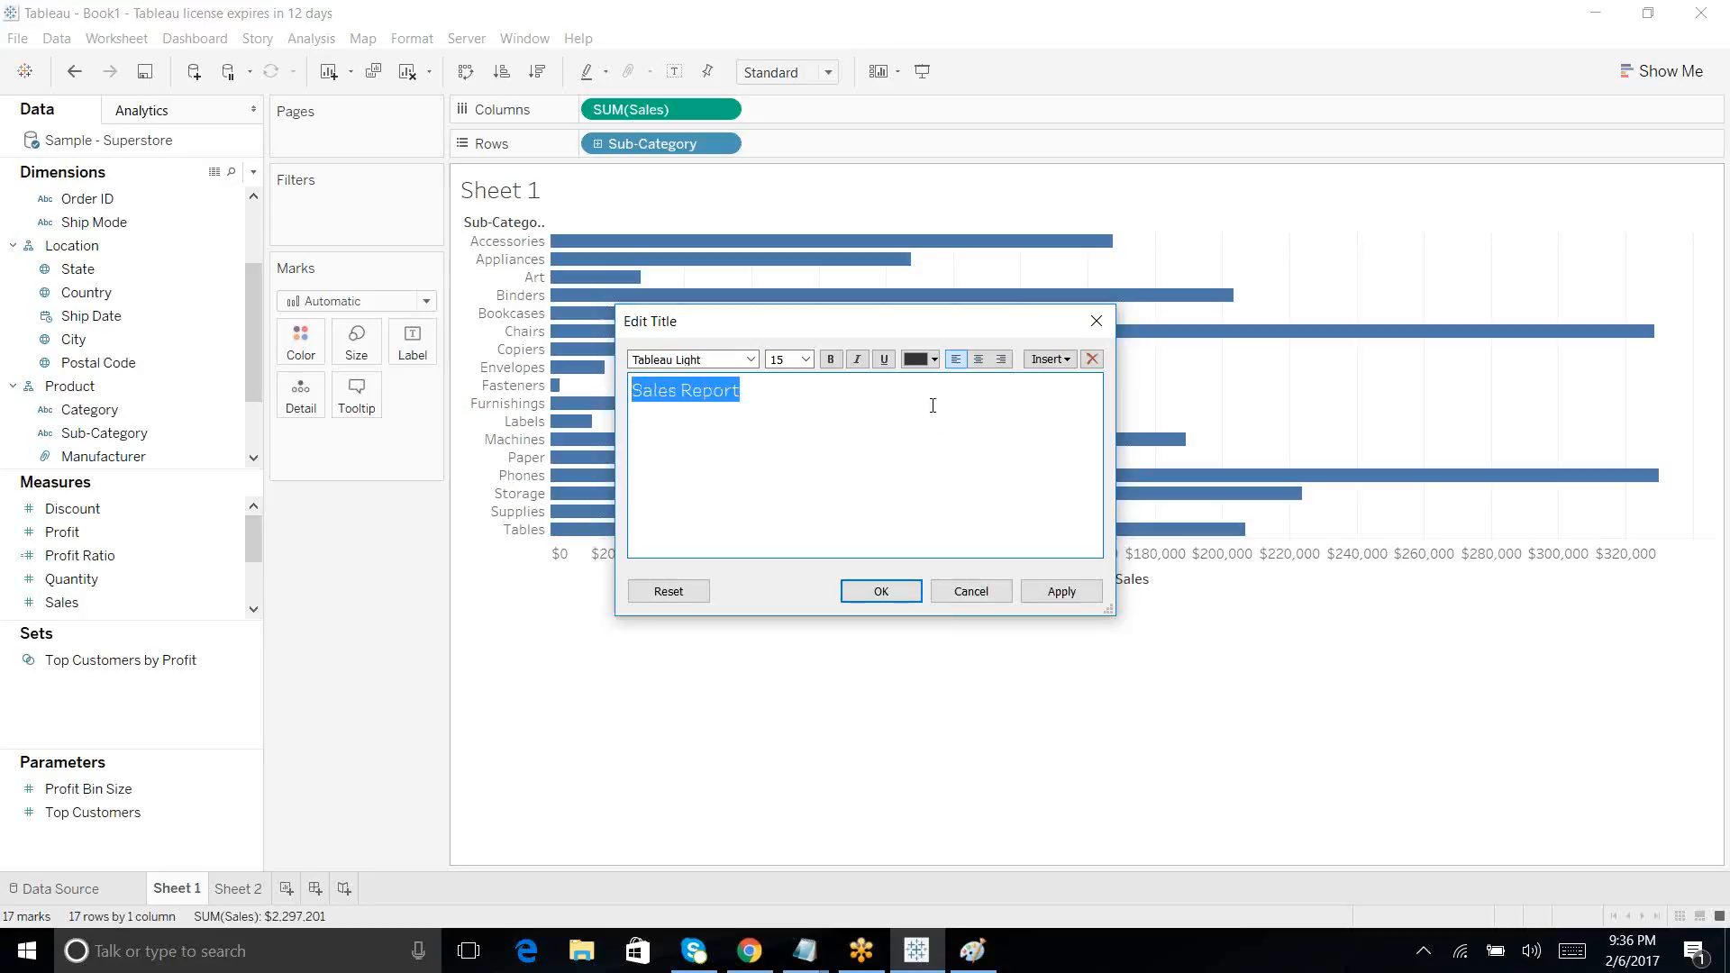
{"action": "left_click", "coordinate": [935, 359]}
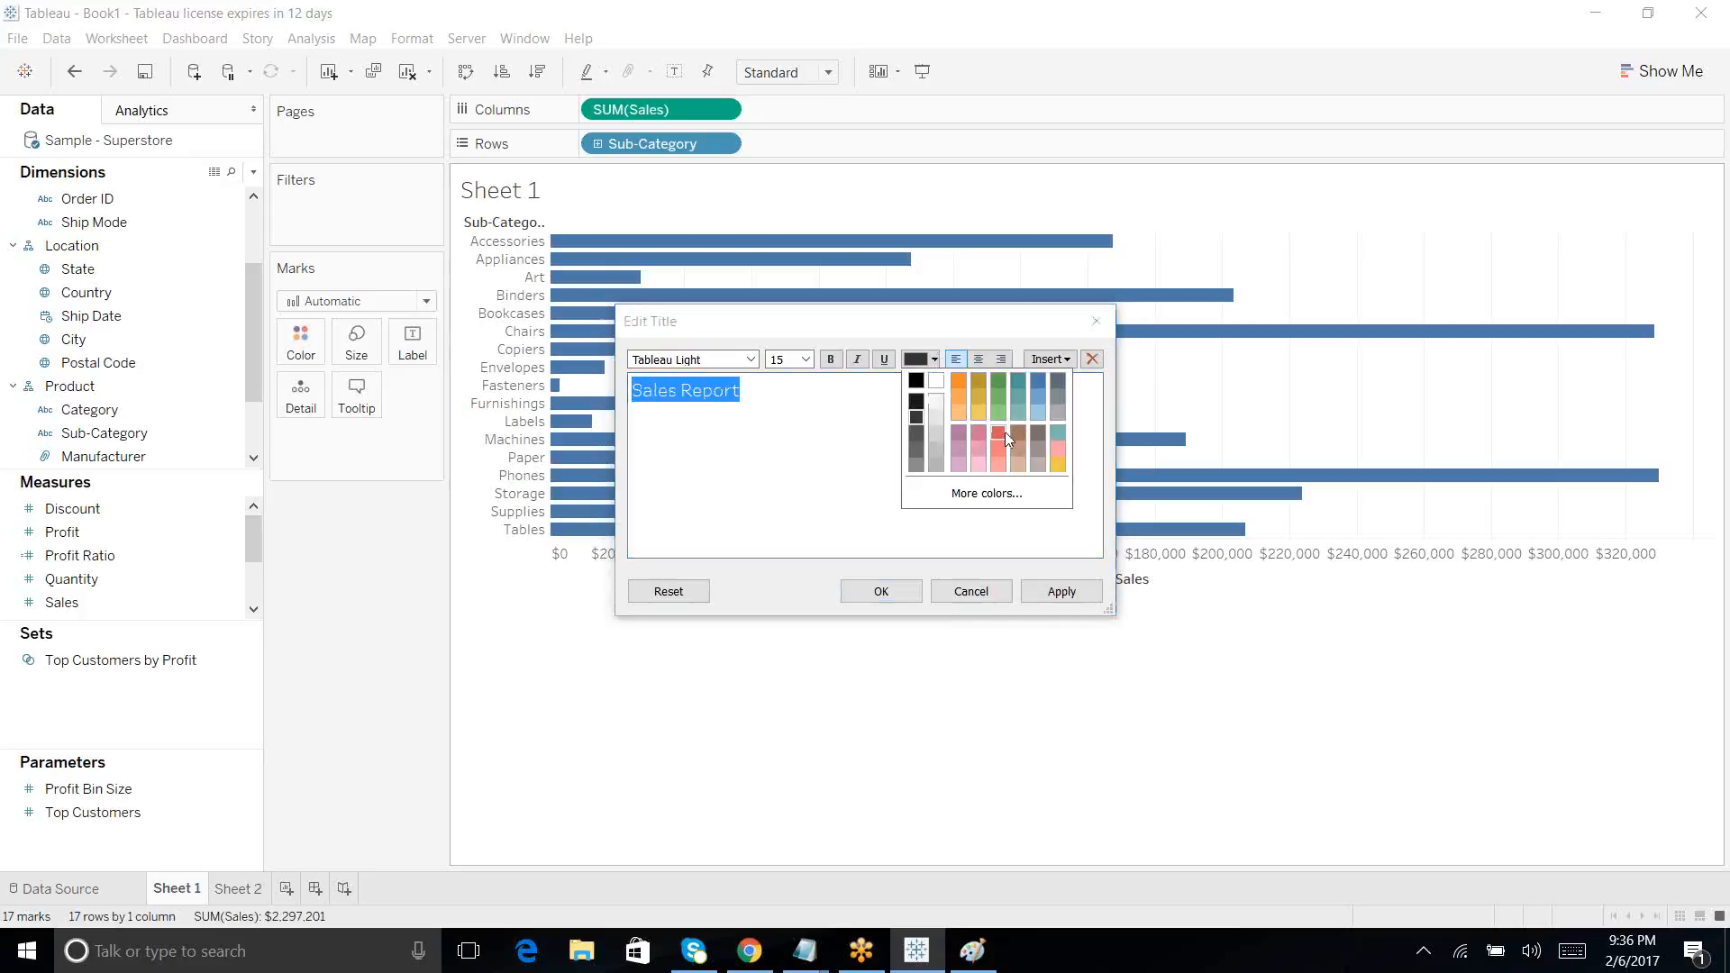
{"action": "left_click", "coordinate": [998, 433]}
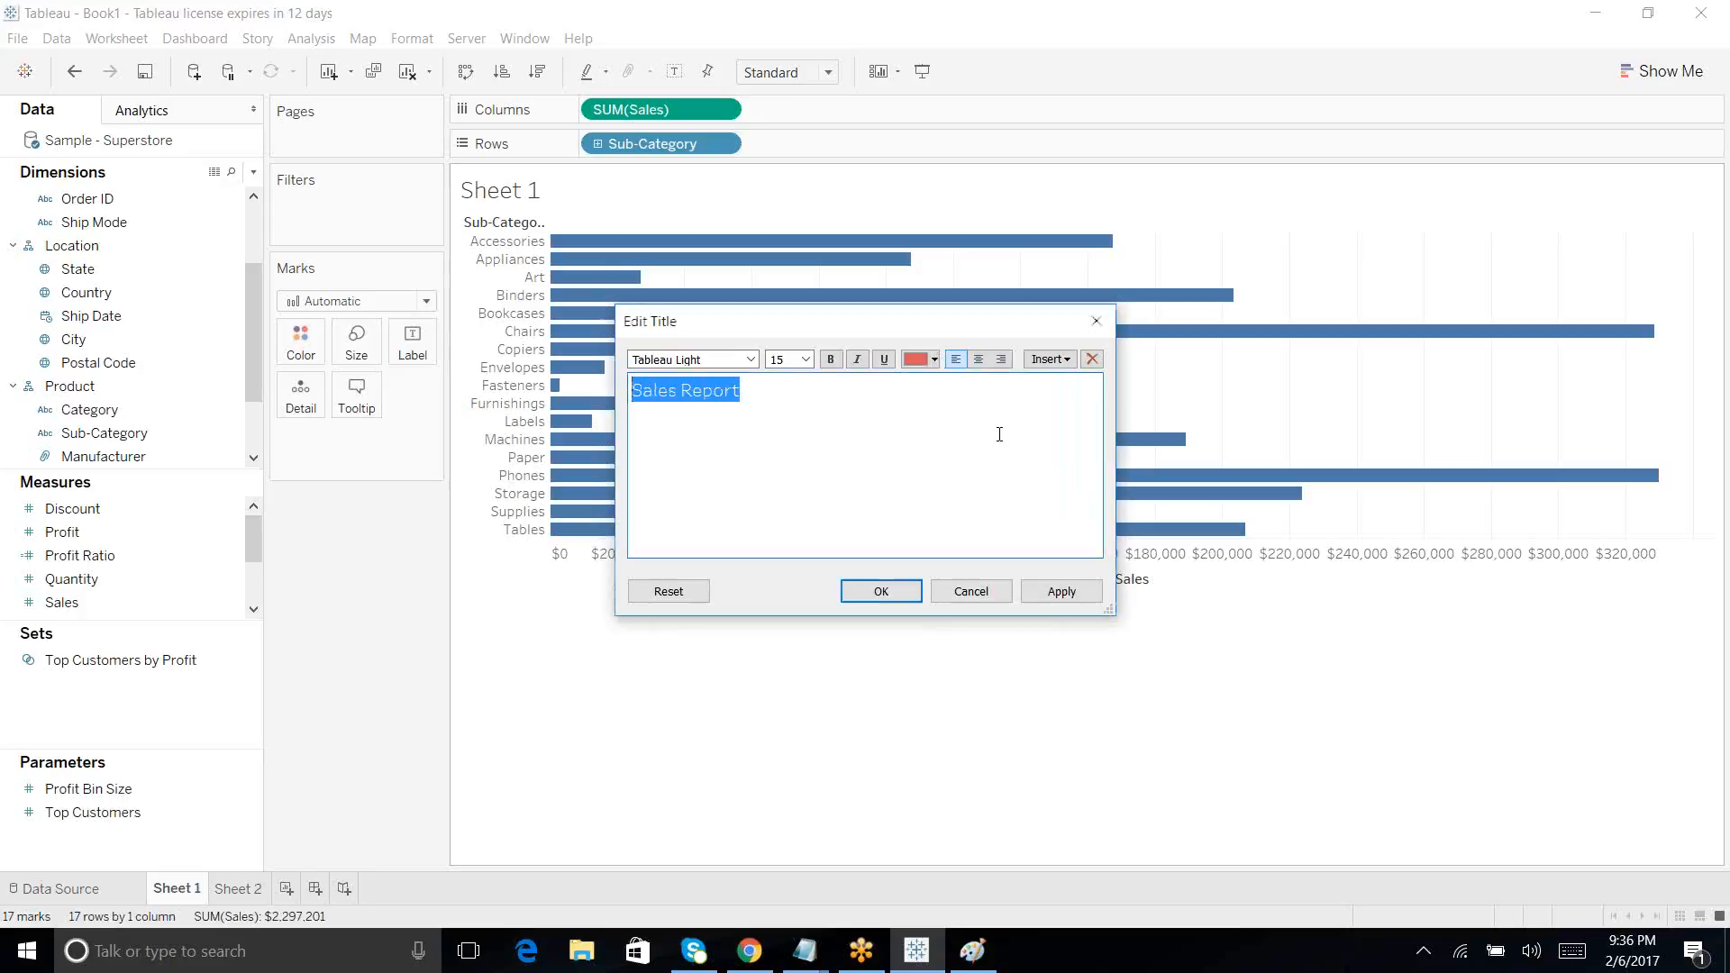
{"action": "left_click", "coordinate": [978, 358]}
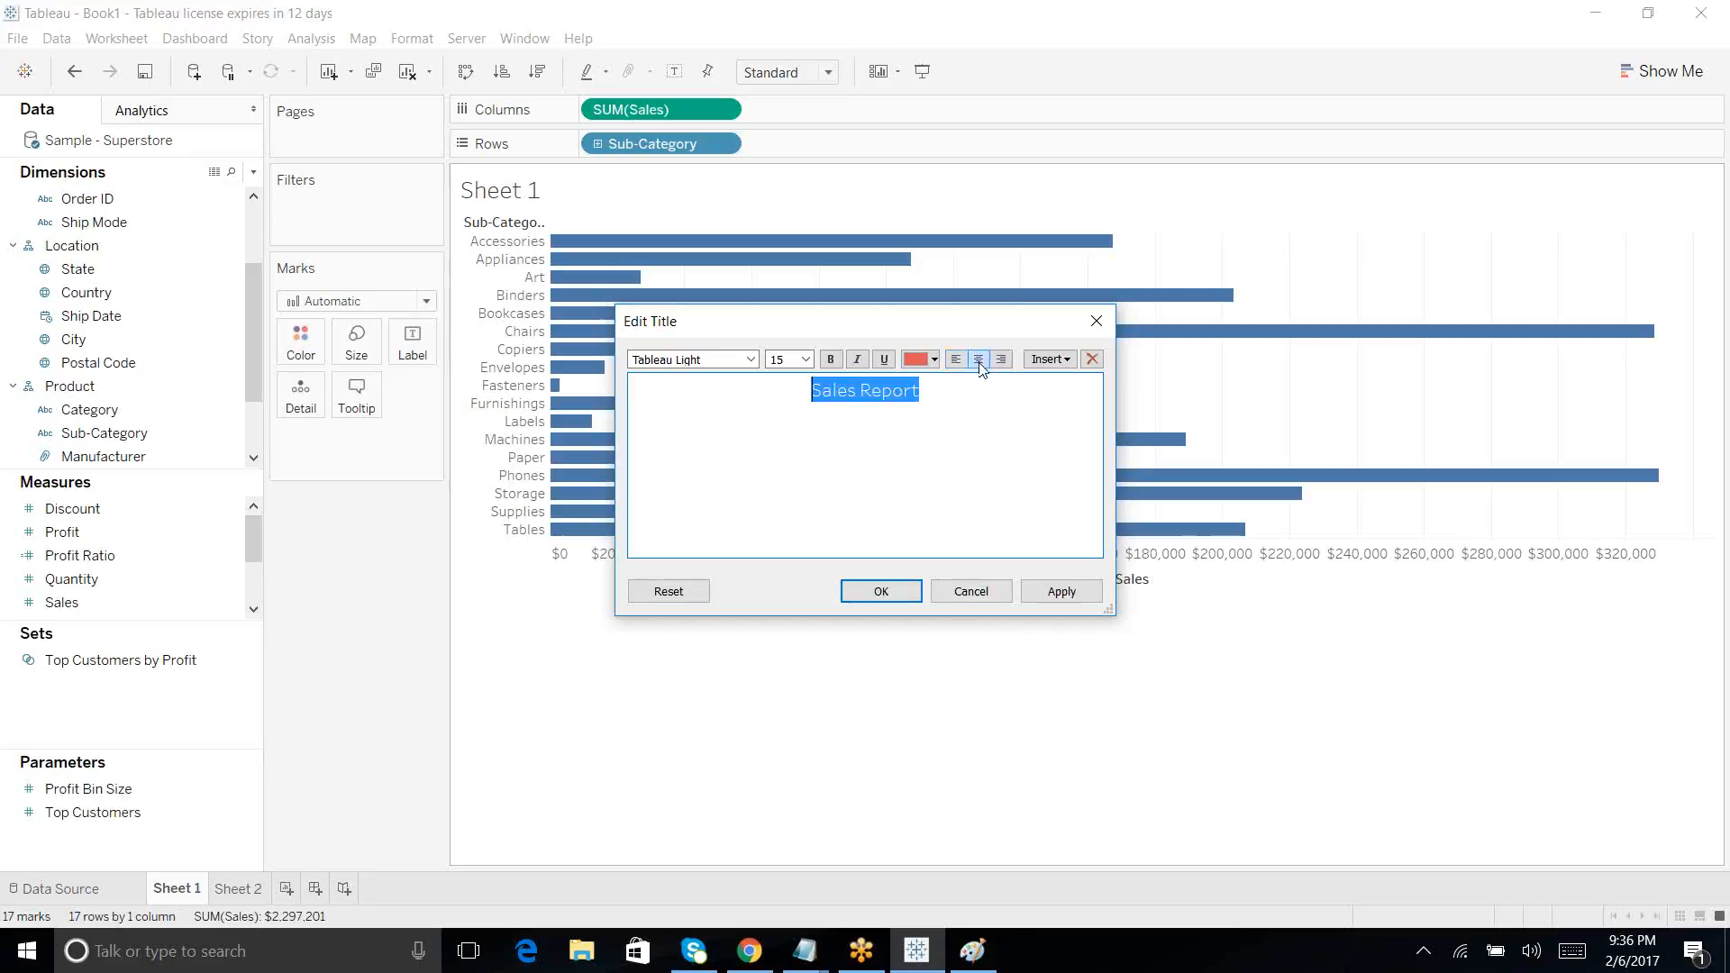
{"action": "left_click", "coordinate": [1052, 592]}
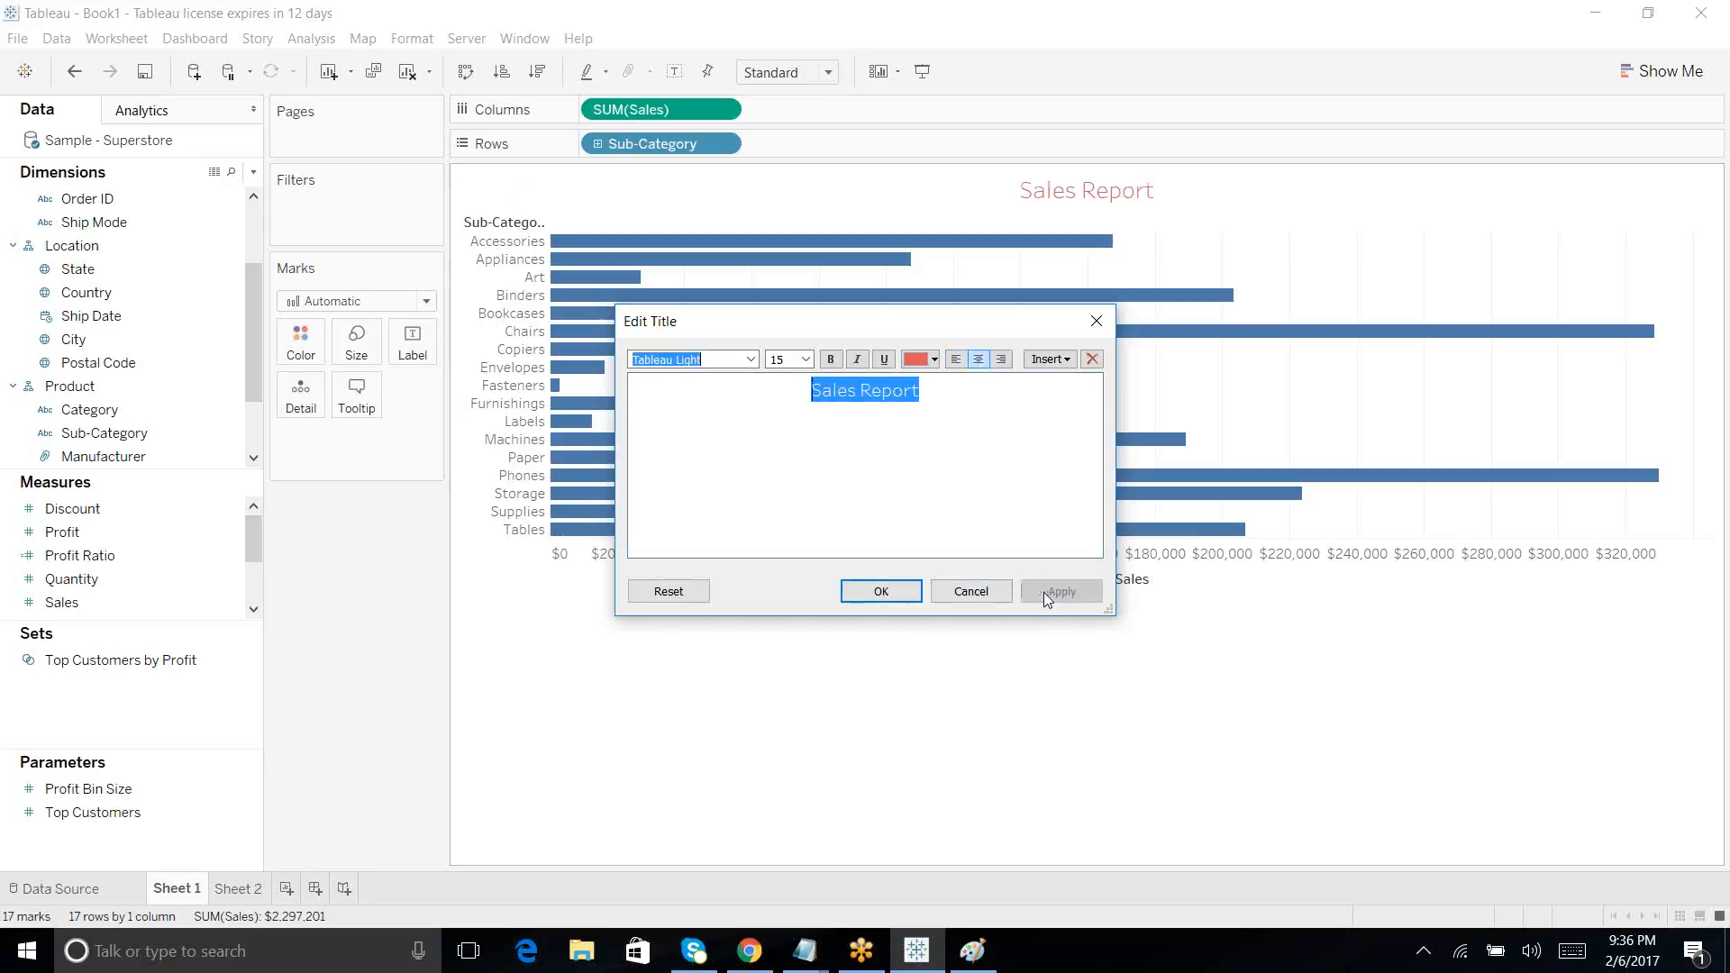
{"action": "left_click", "coordinate": [881, 592]}
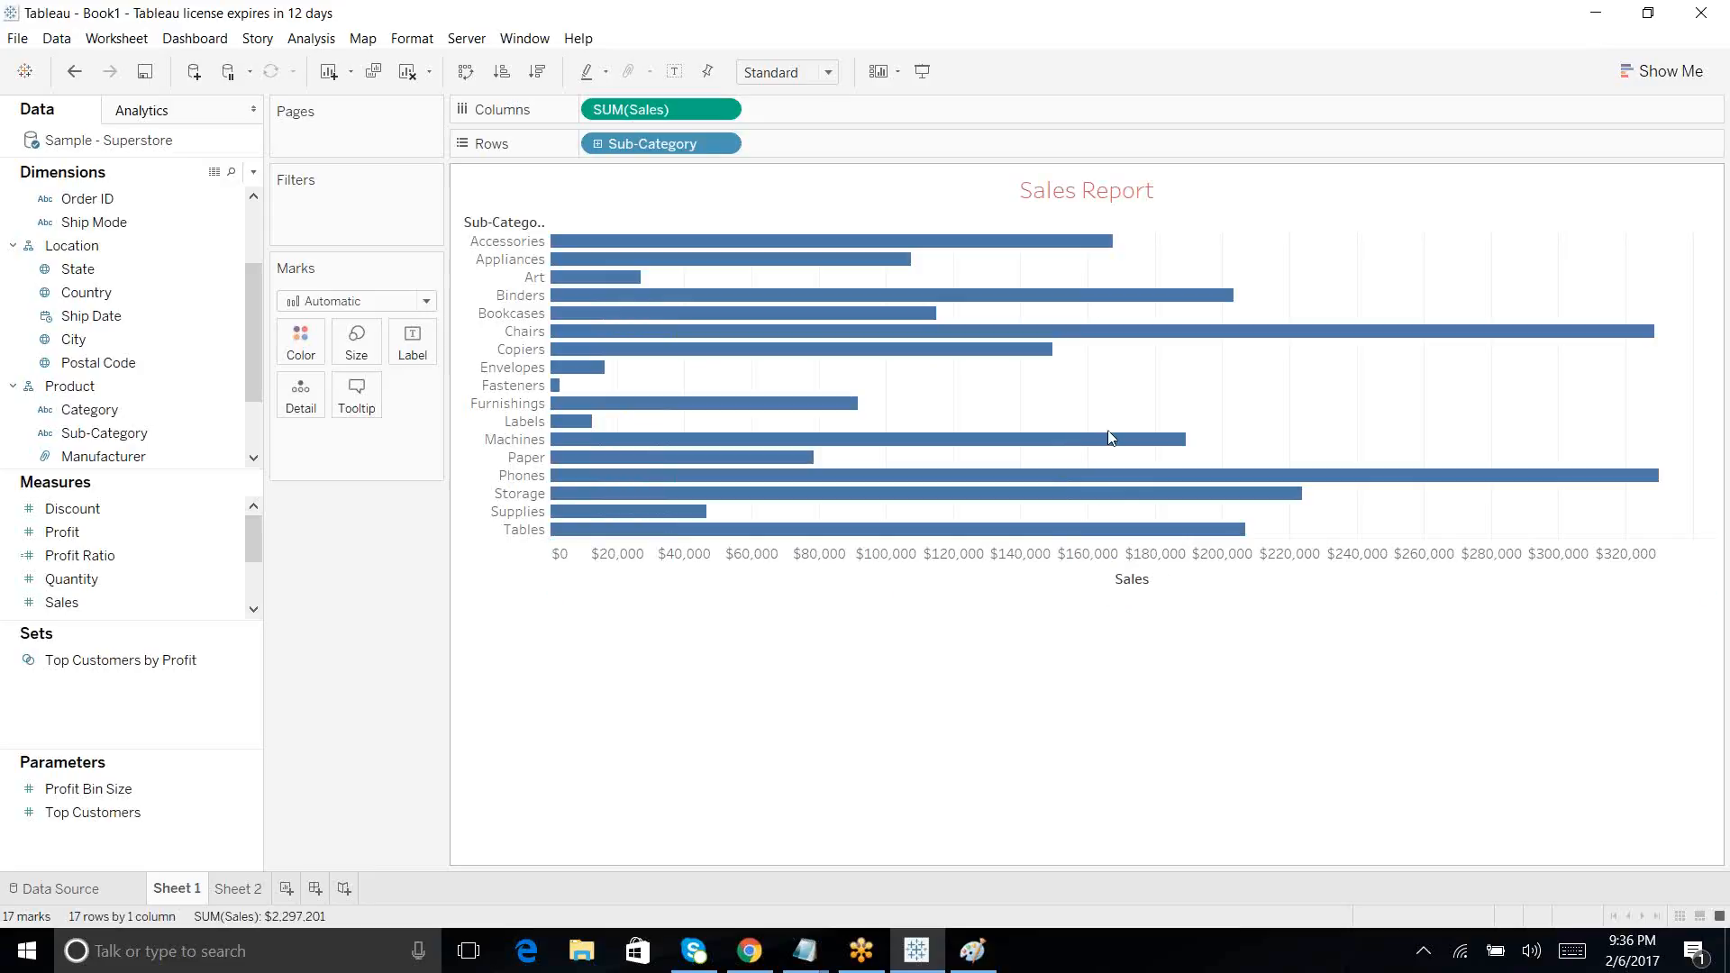
Step: Show the caption for the Sales Report worksheet
{"action": "left_click", "coordinate": [1074, 192]}
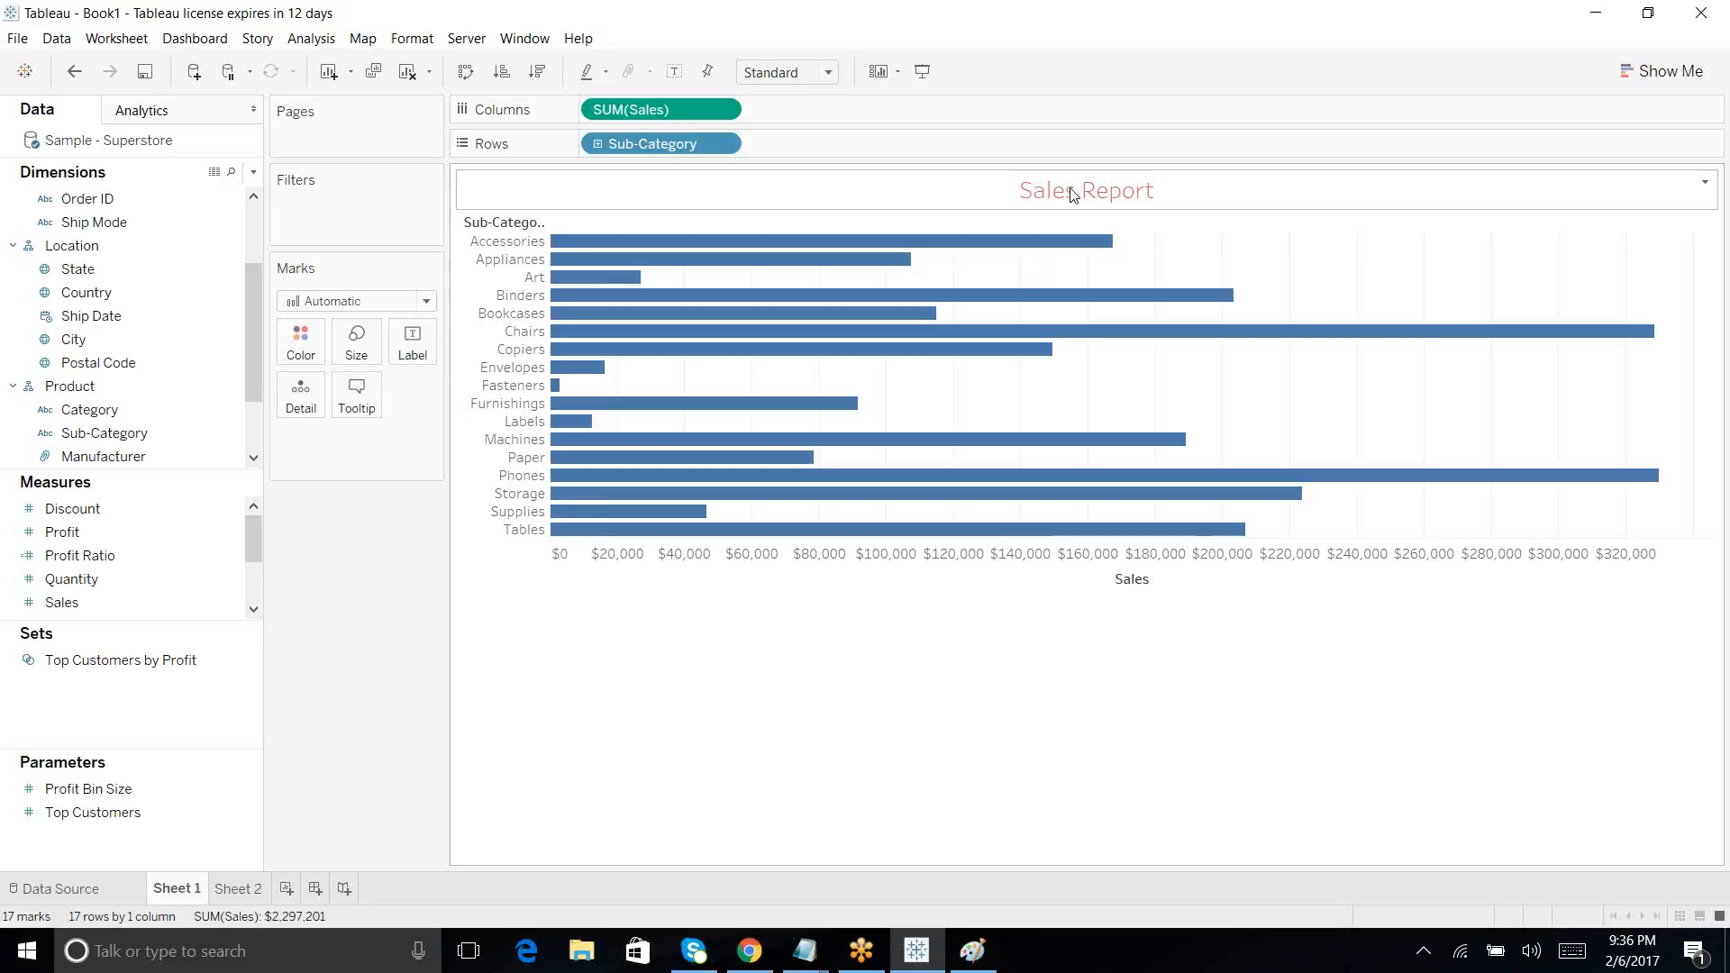
{"action": "left_click", "coordinate": [135, 43]}
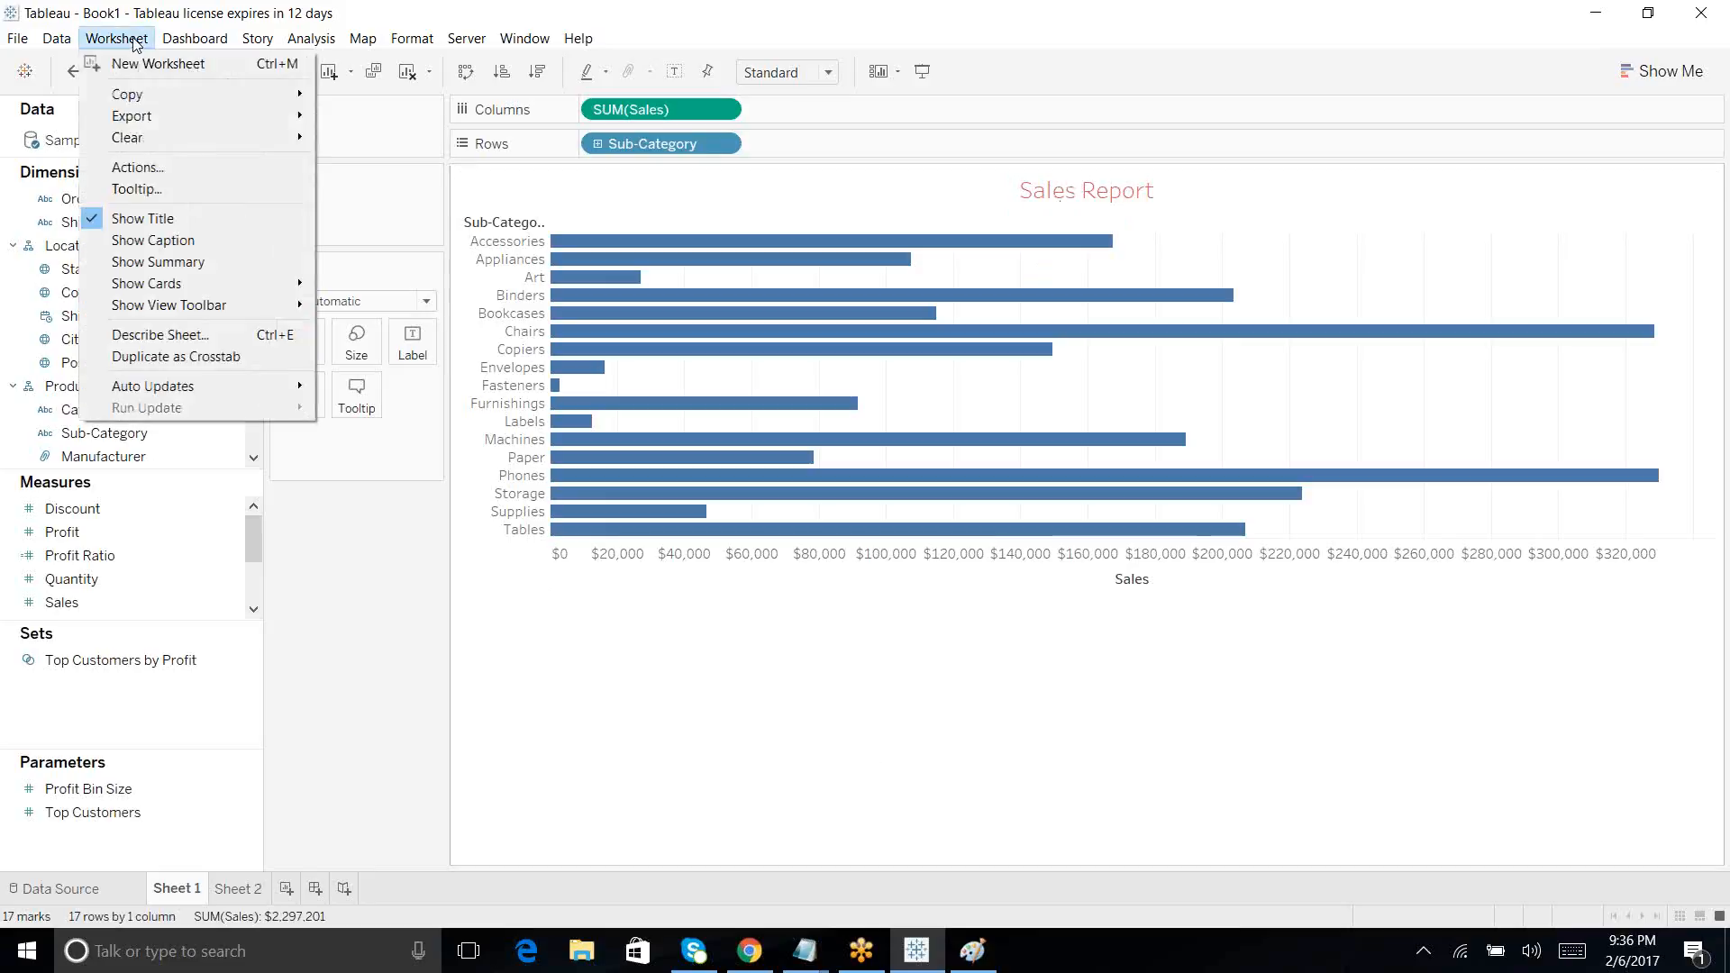
{"action": "left_click", "coordinate": [99, 242]}
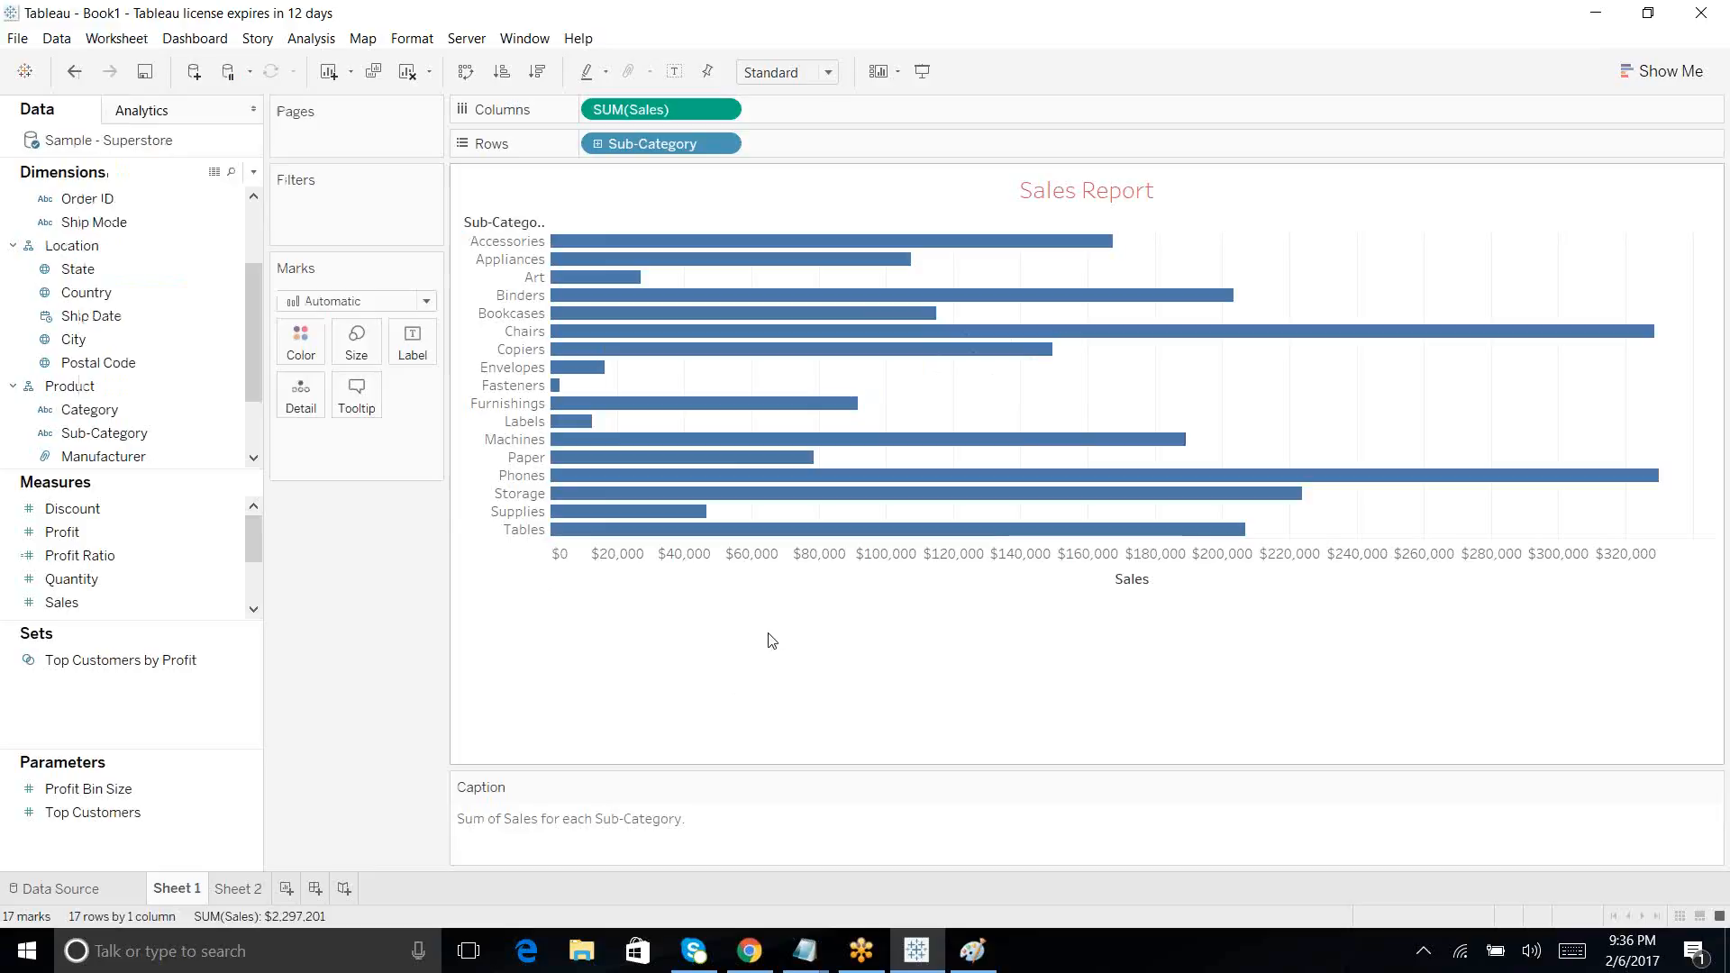
{"action": "mouse_move", "coordinate": [748, 354]}
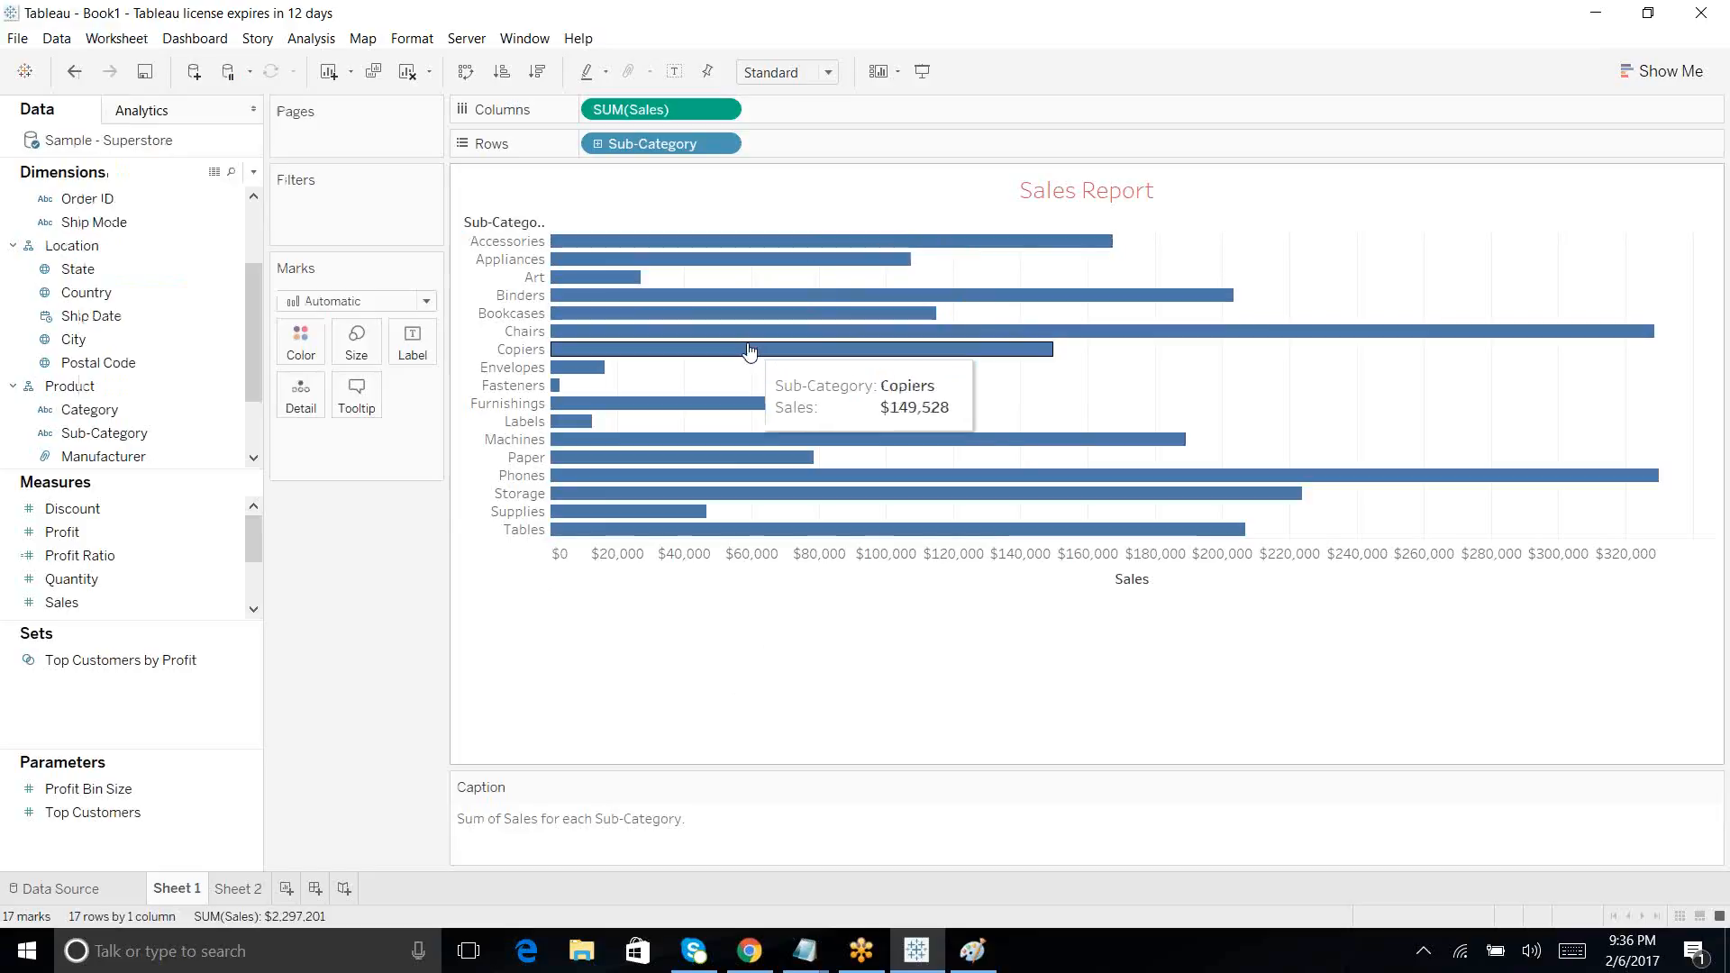
{"action": "right_click", "coordinate": [746, 354]}
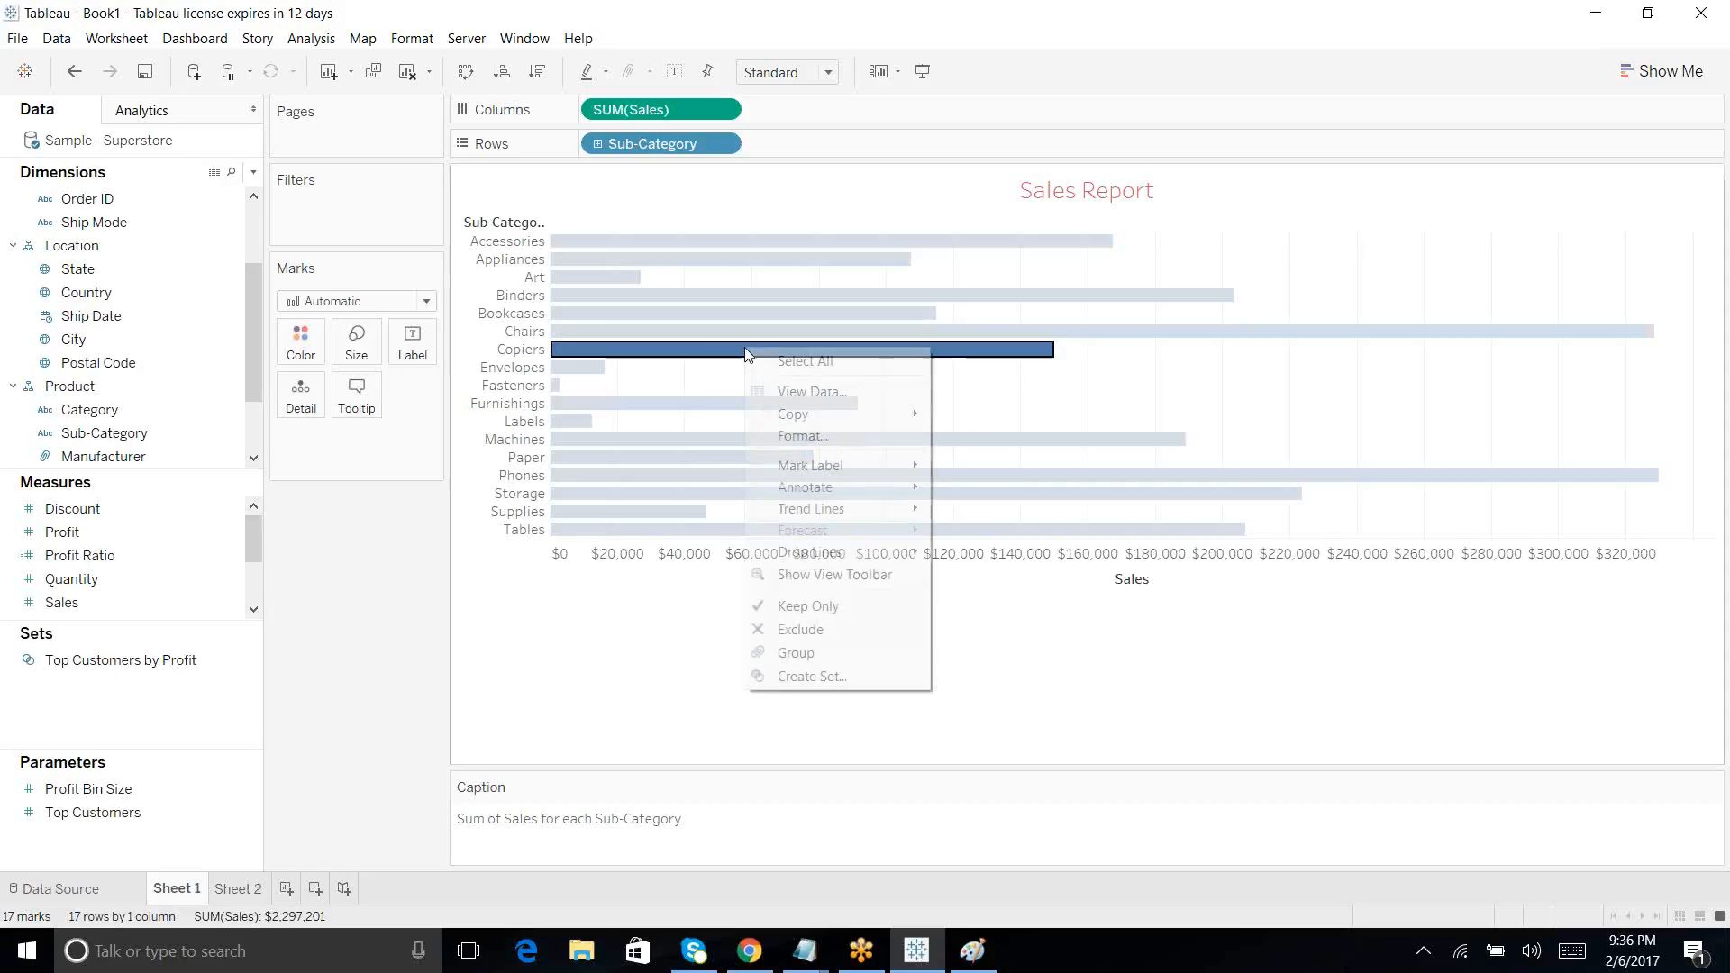
{"action": "left_click", "coordinate": [546, 659]}
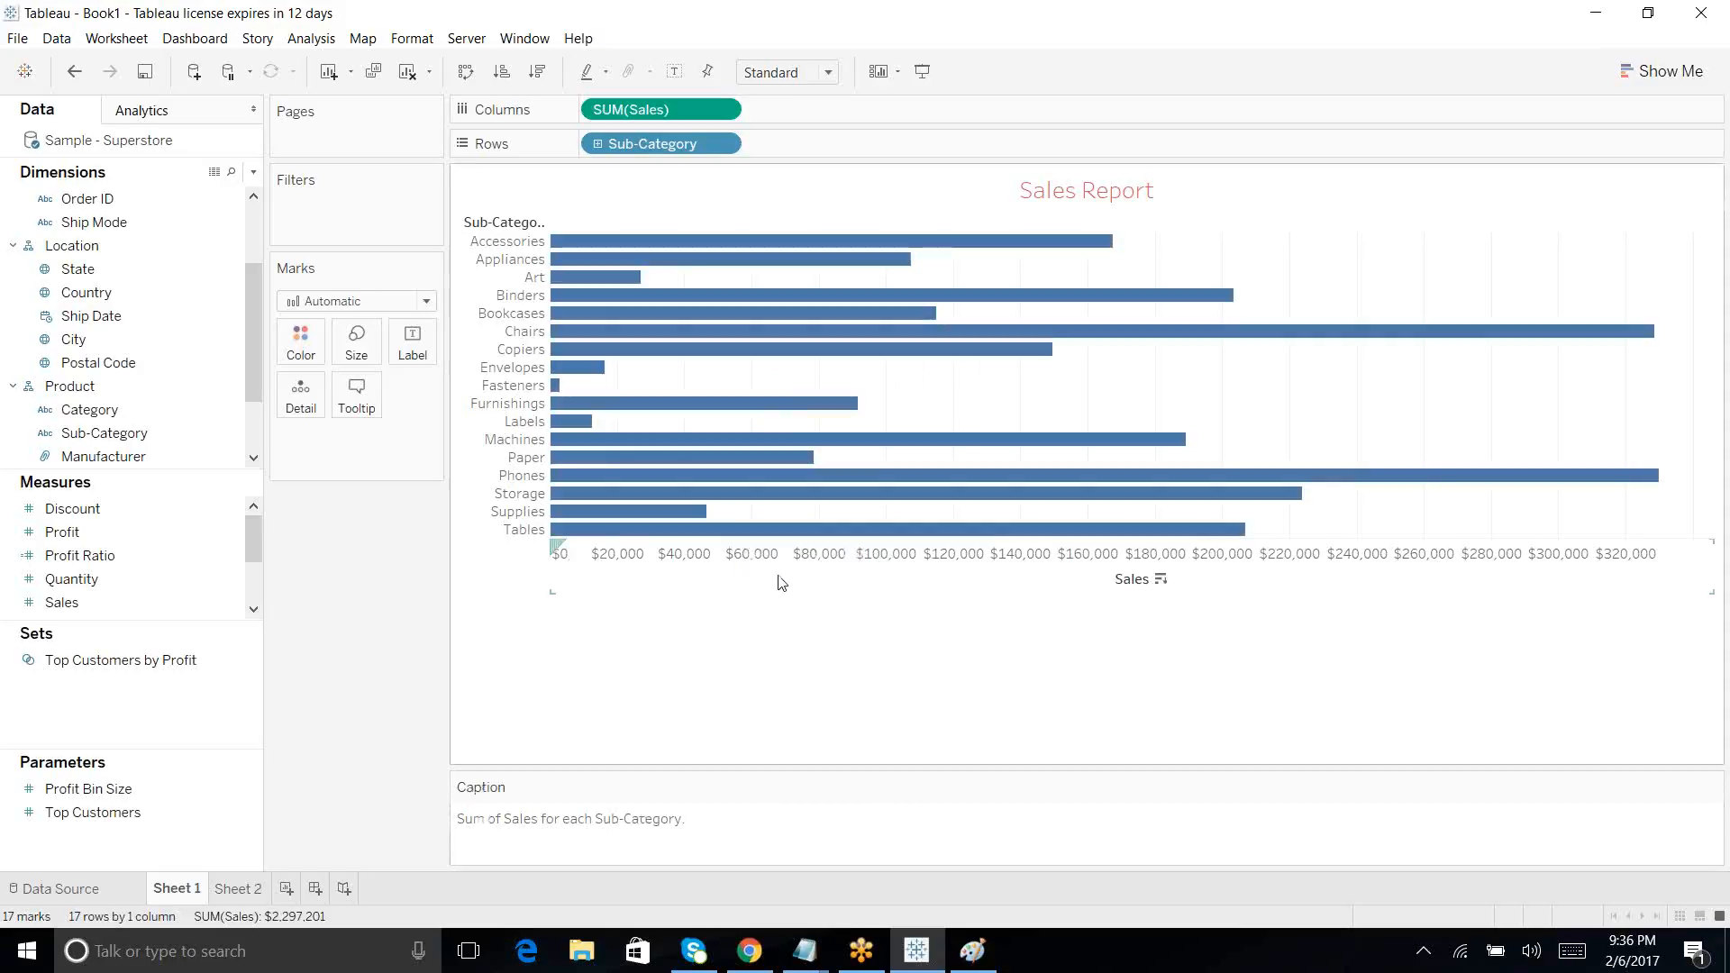
Step: Exclude the Furnishings sub-category from the sales bar chart
{"action": "right_click", "coordinate": [701, 402]}
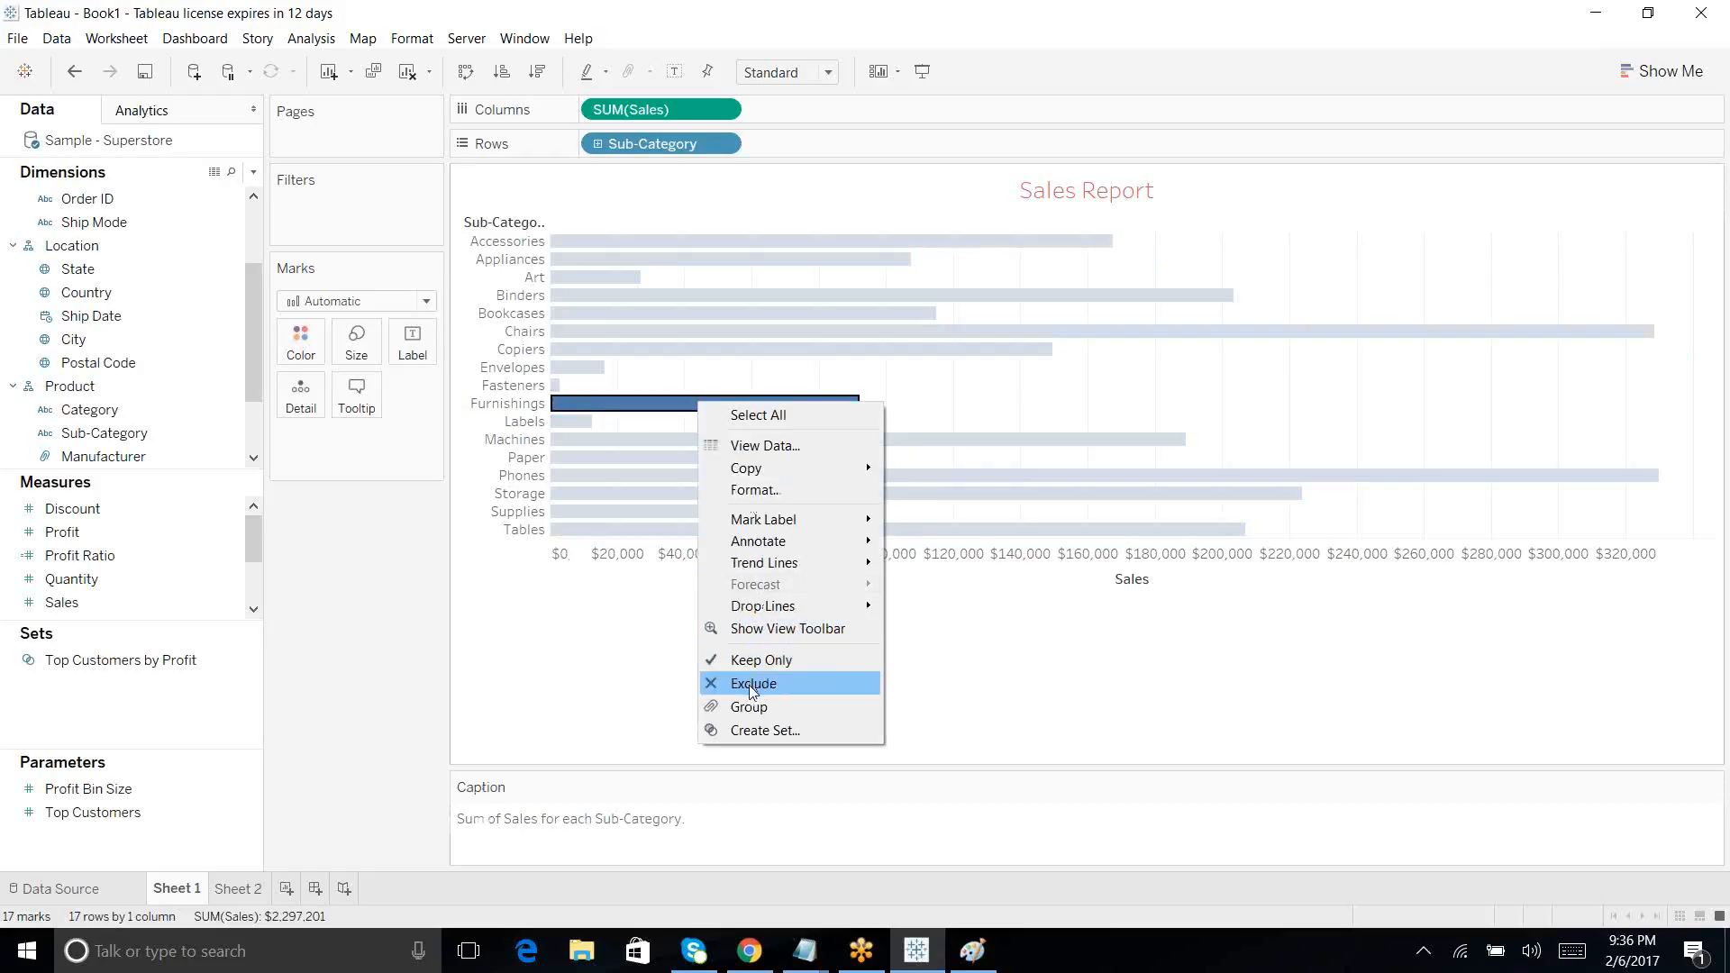
{"action": "left_click", "coordinate": [753, 682]}
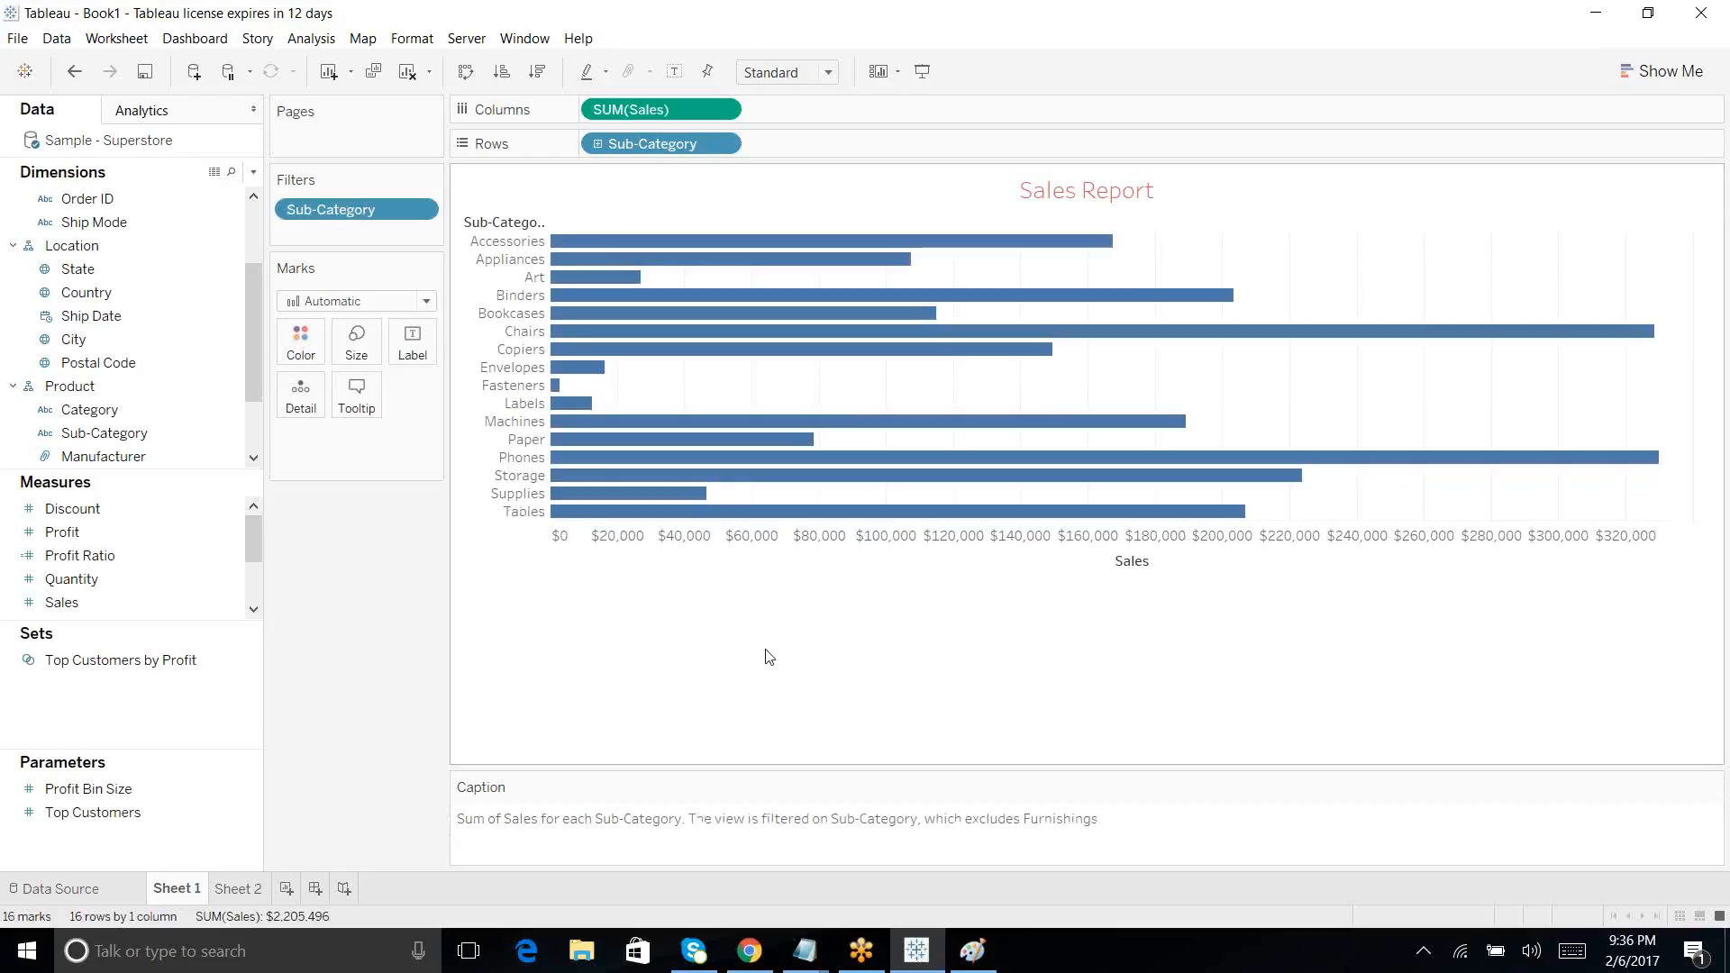
{"action": "mouse_move", "coordinate": [687, 309]}
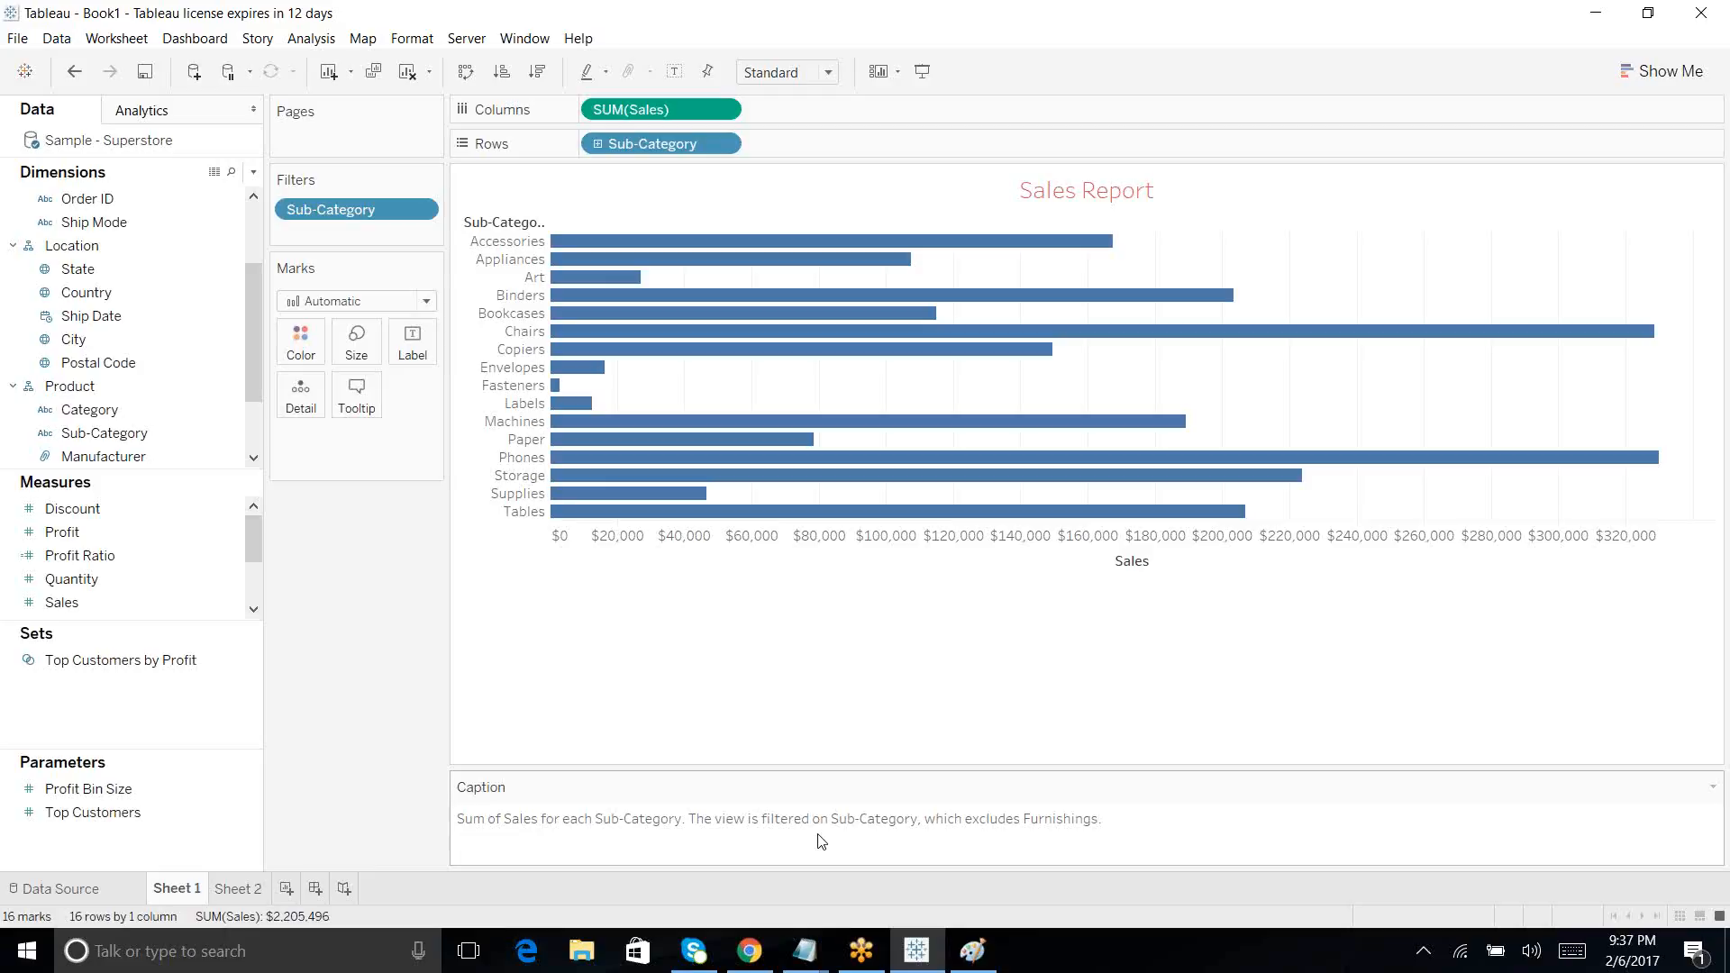
{"action": "mouse_move", "coordinate": [664, 459]}
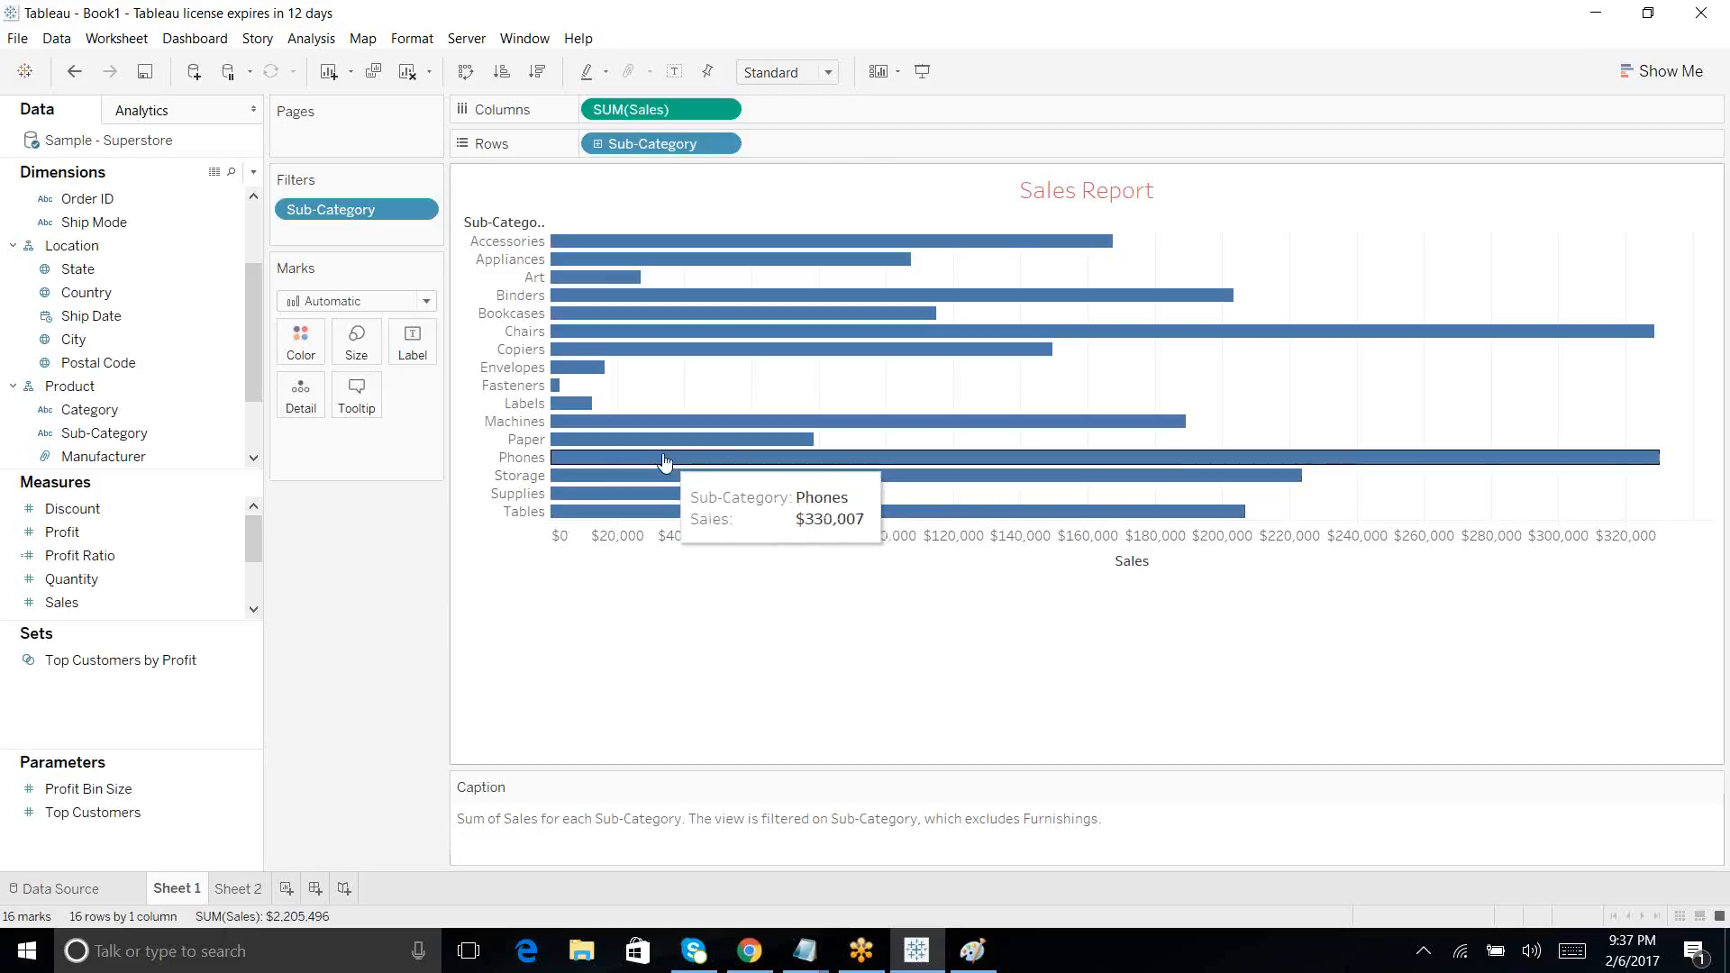
Step: Exclude the Phones sub-category from the sales bar chart, and open the caption for editing without changing it
{"action": "right_click", "coordinate": [664, 461]}
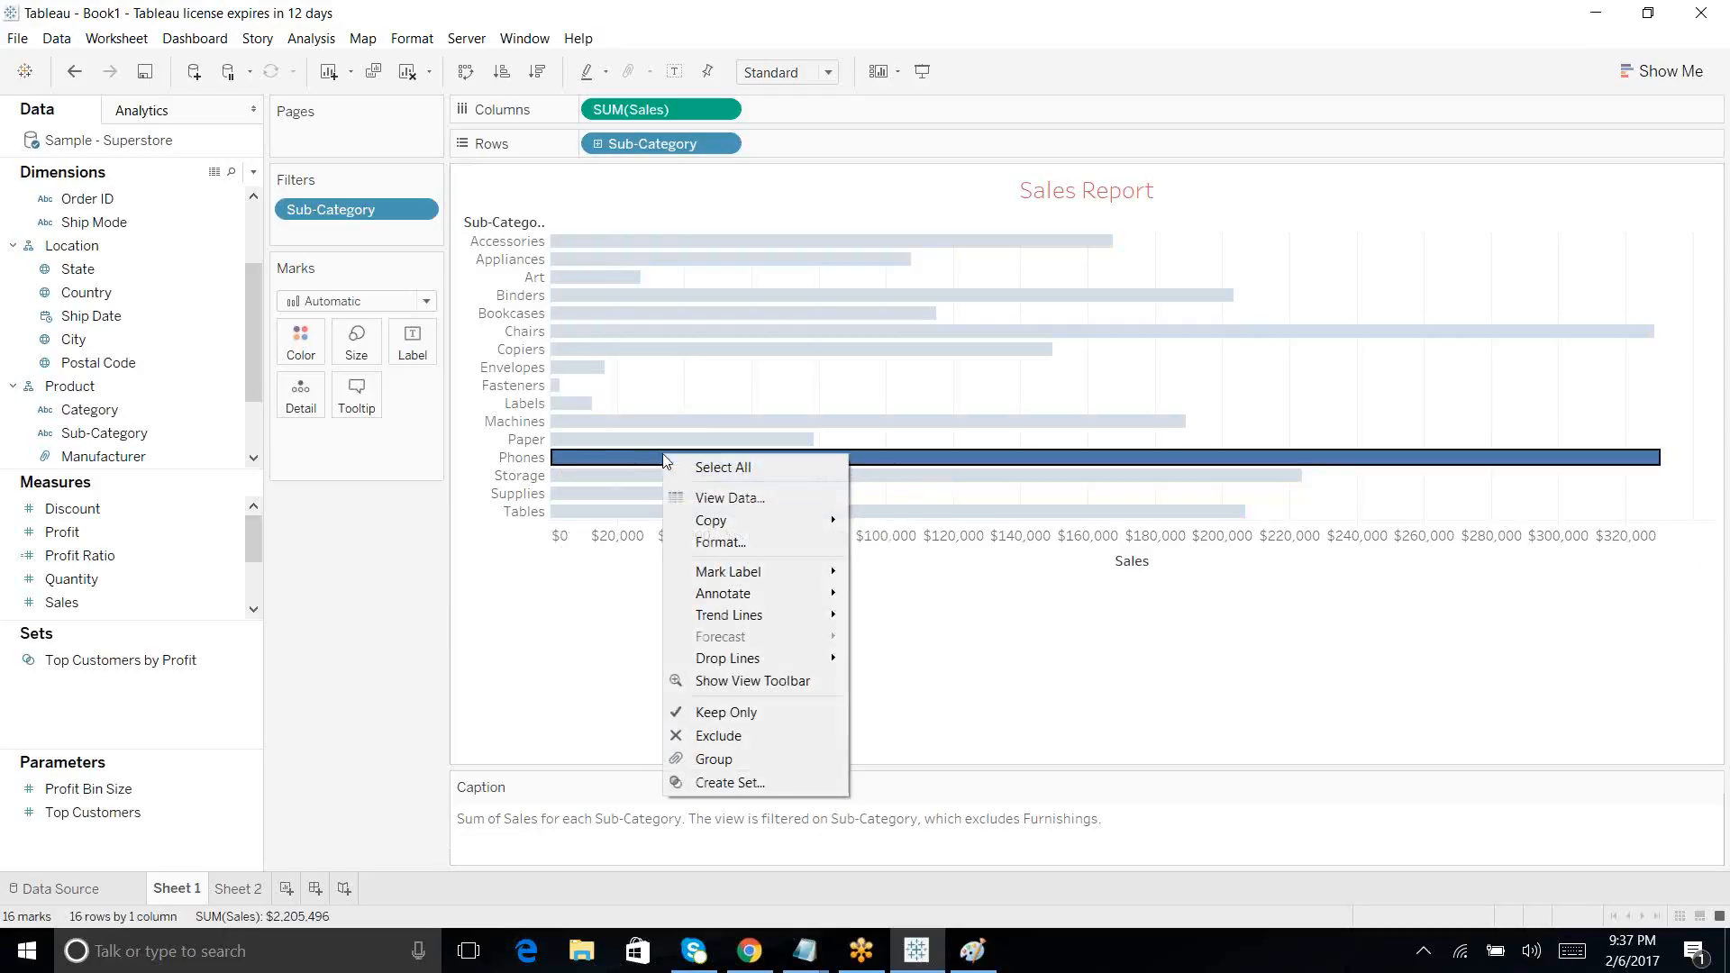
{"action": "left_click", "coordinate": [735, 737]}
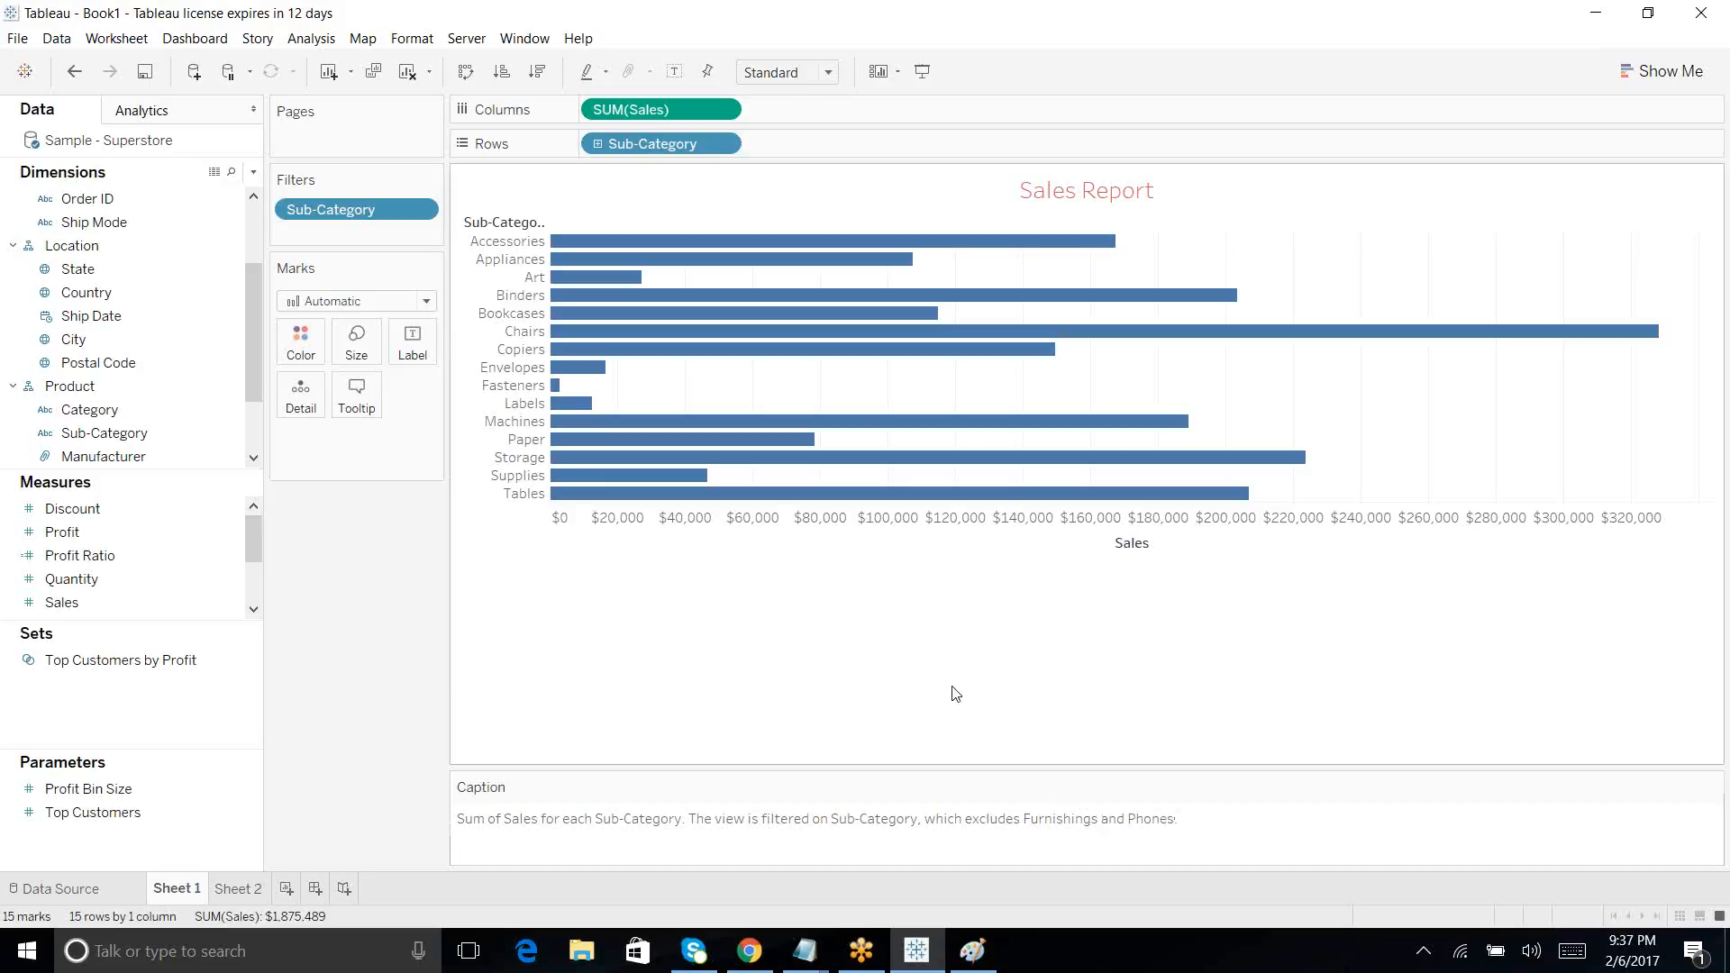
{"action": "double_click", "coordinate": [907, 825]}
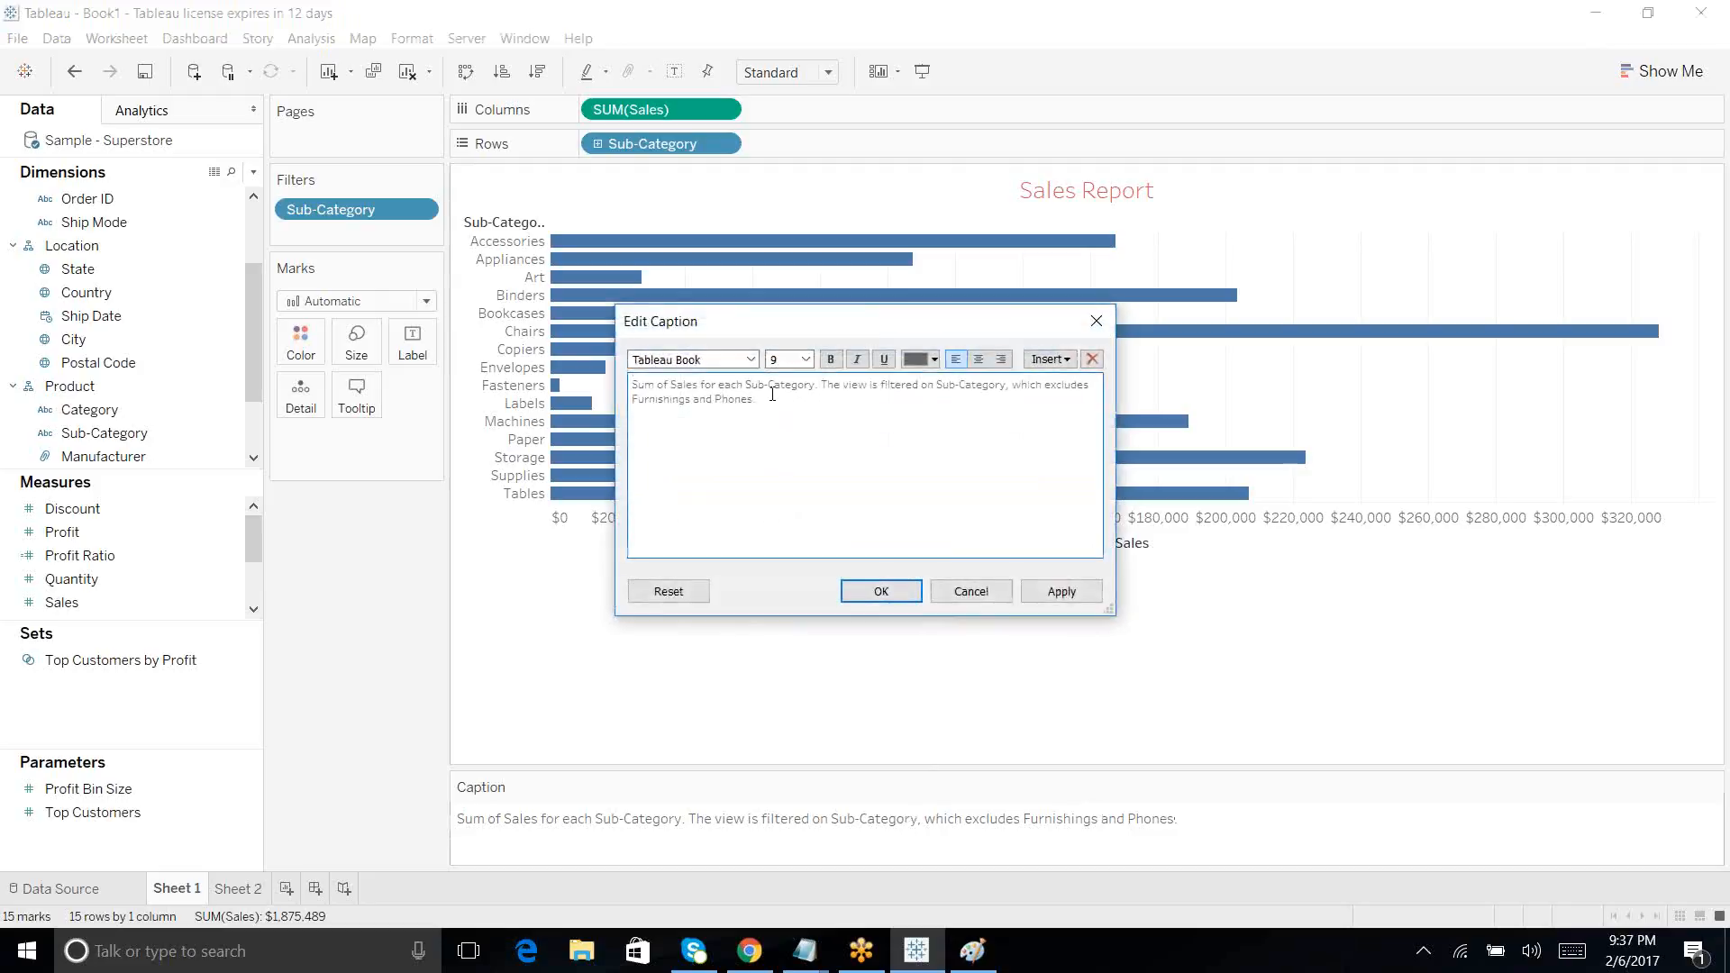
{"action": "left_click", "coordinate": [963, 592]}
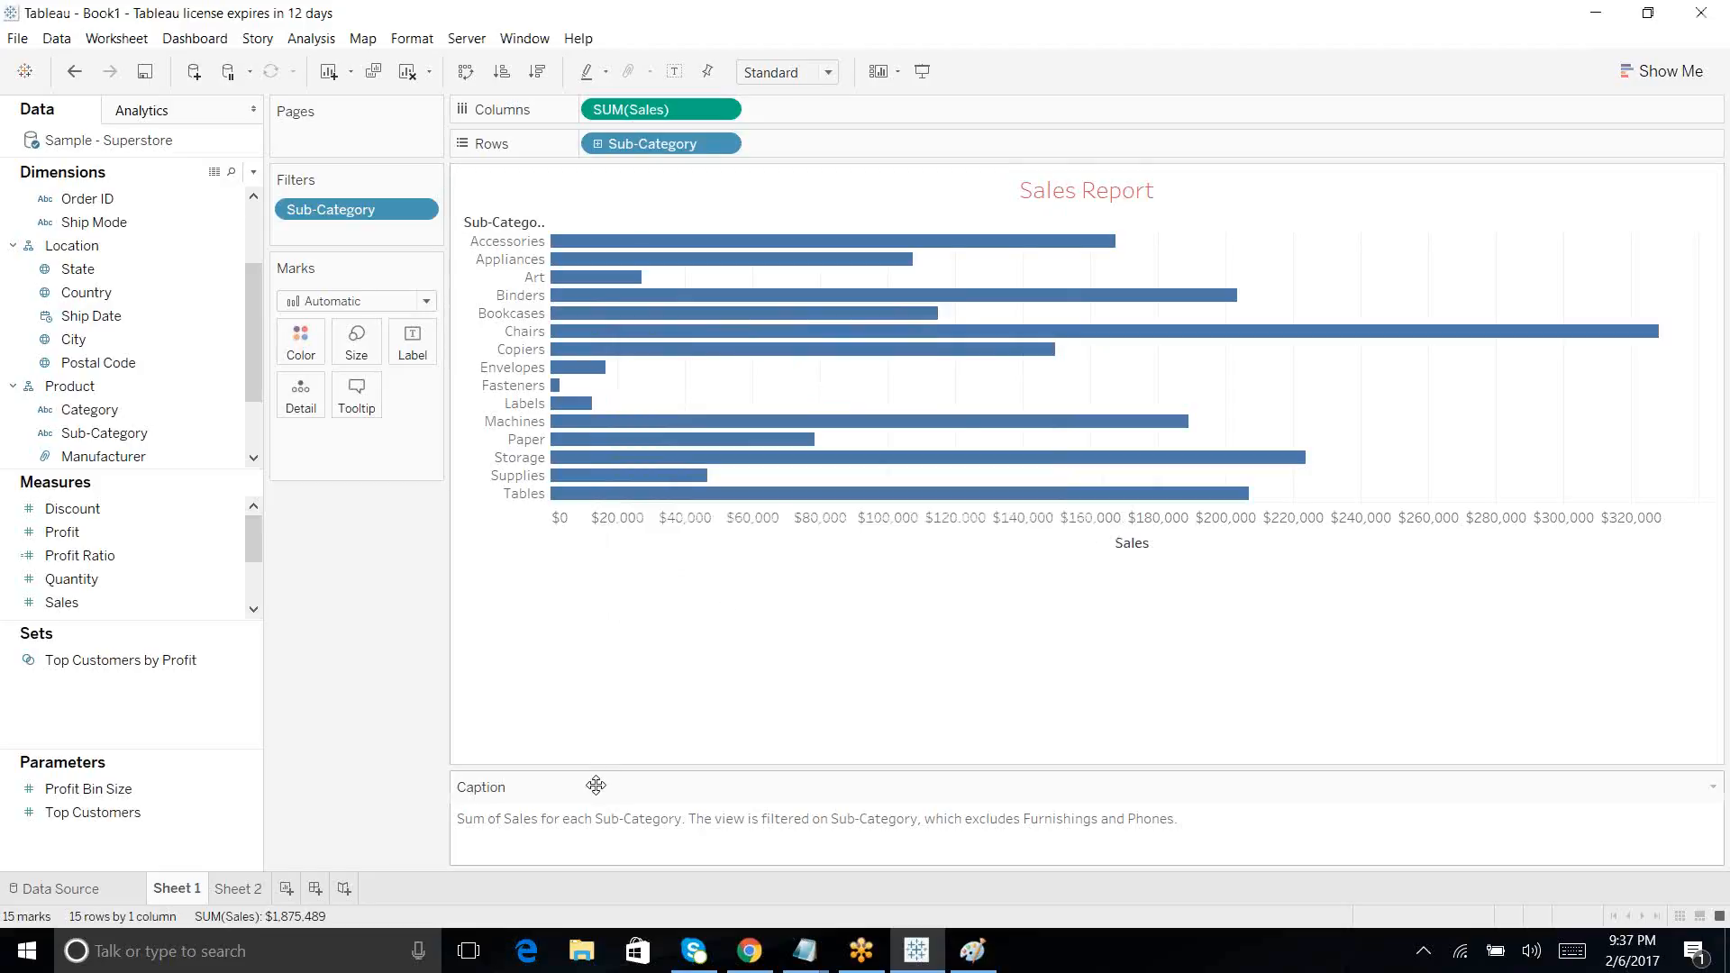
Step: Show the summary card for the worksheet and remove the Sub-Category filter
{"action": "left_click", "coordinate": [105, 45]}
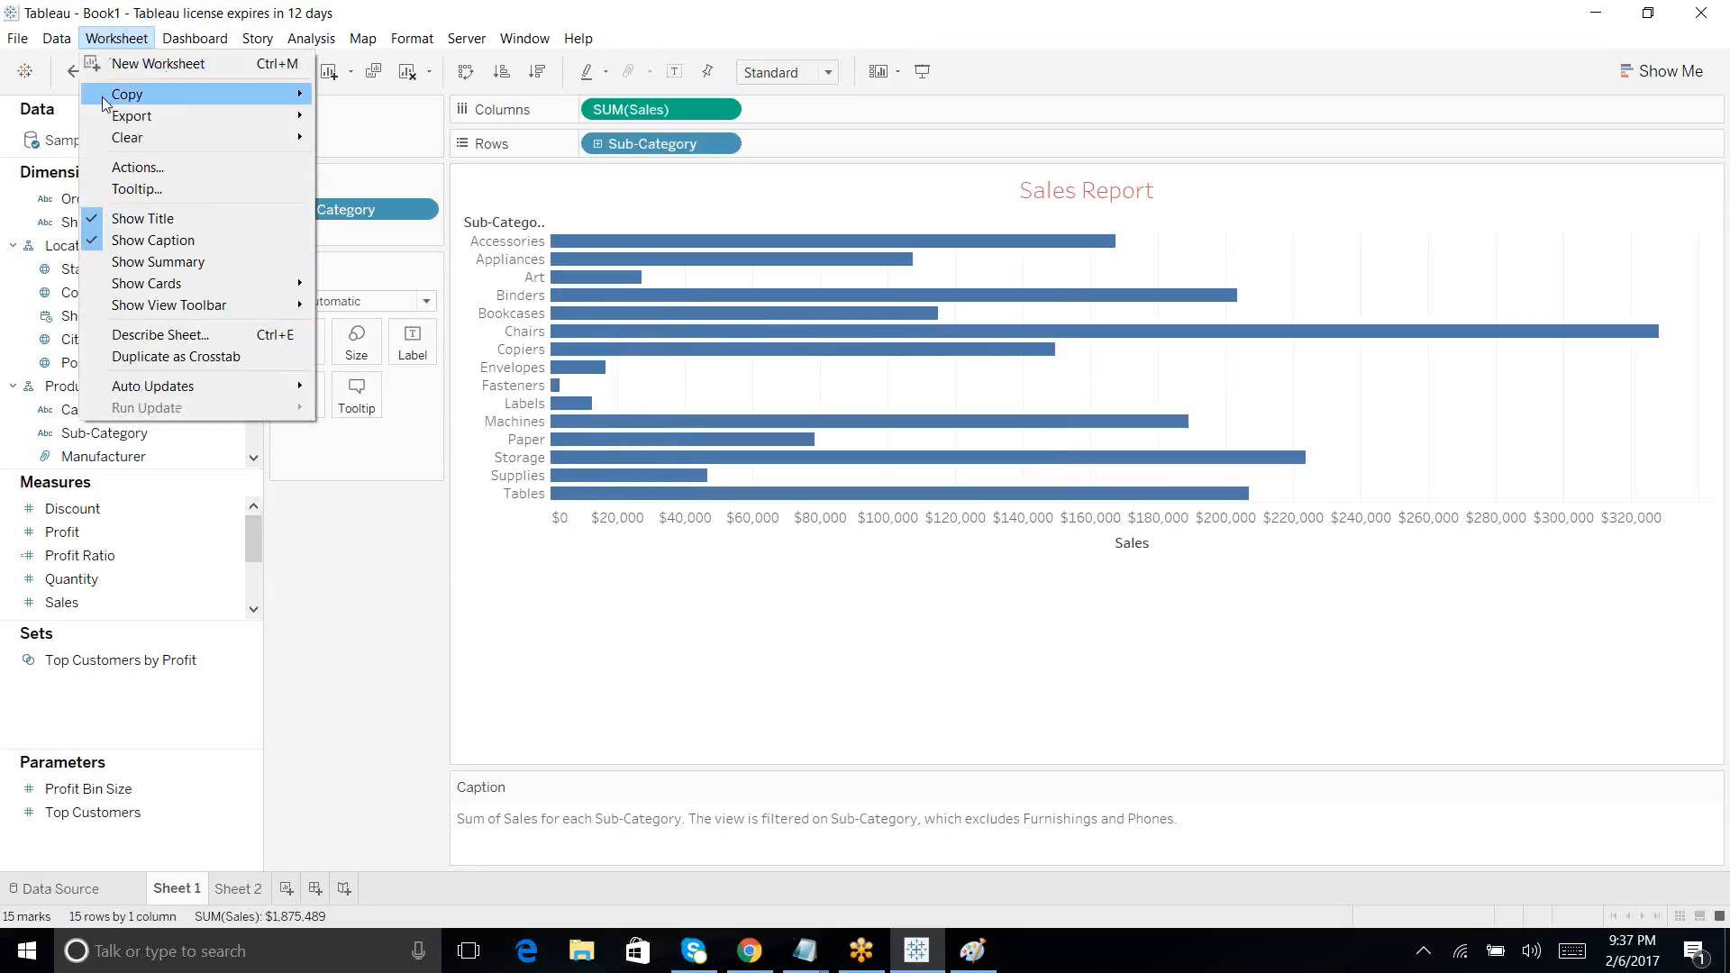
{"action": "left_click", "coordinate": [97, 267]}
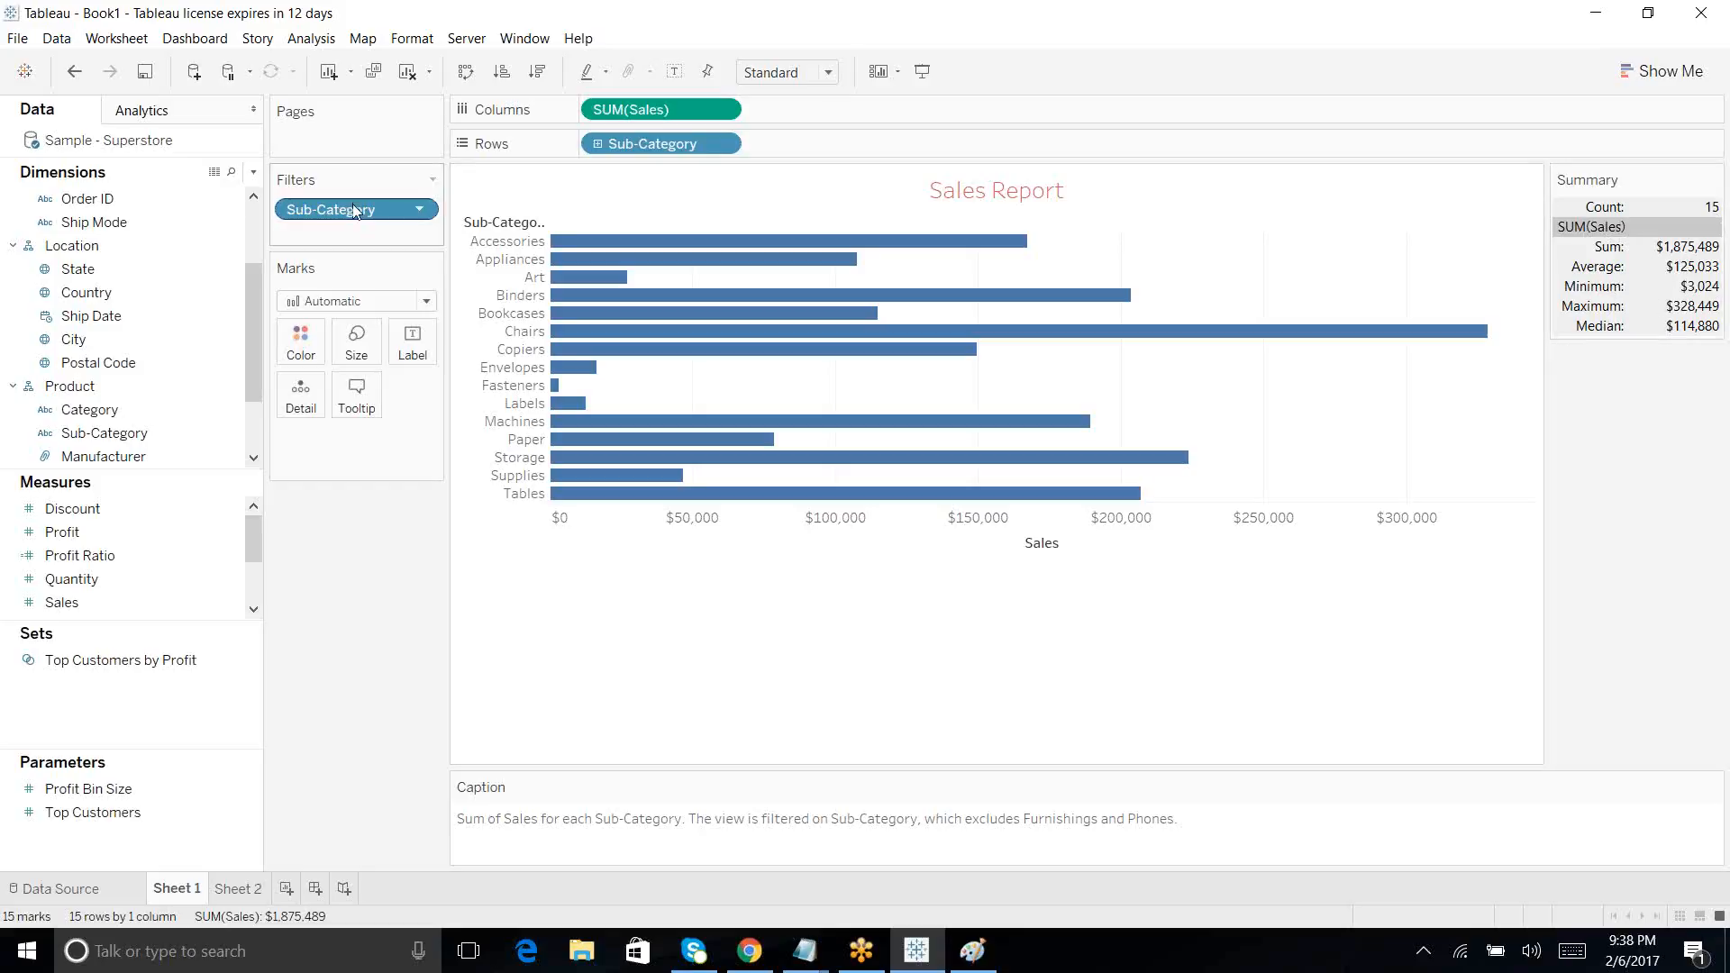
{"action": "left_click_drag", "start_coordinate": [353, 211], "coordinate": [317, 623]}
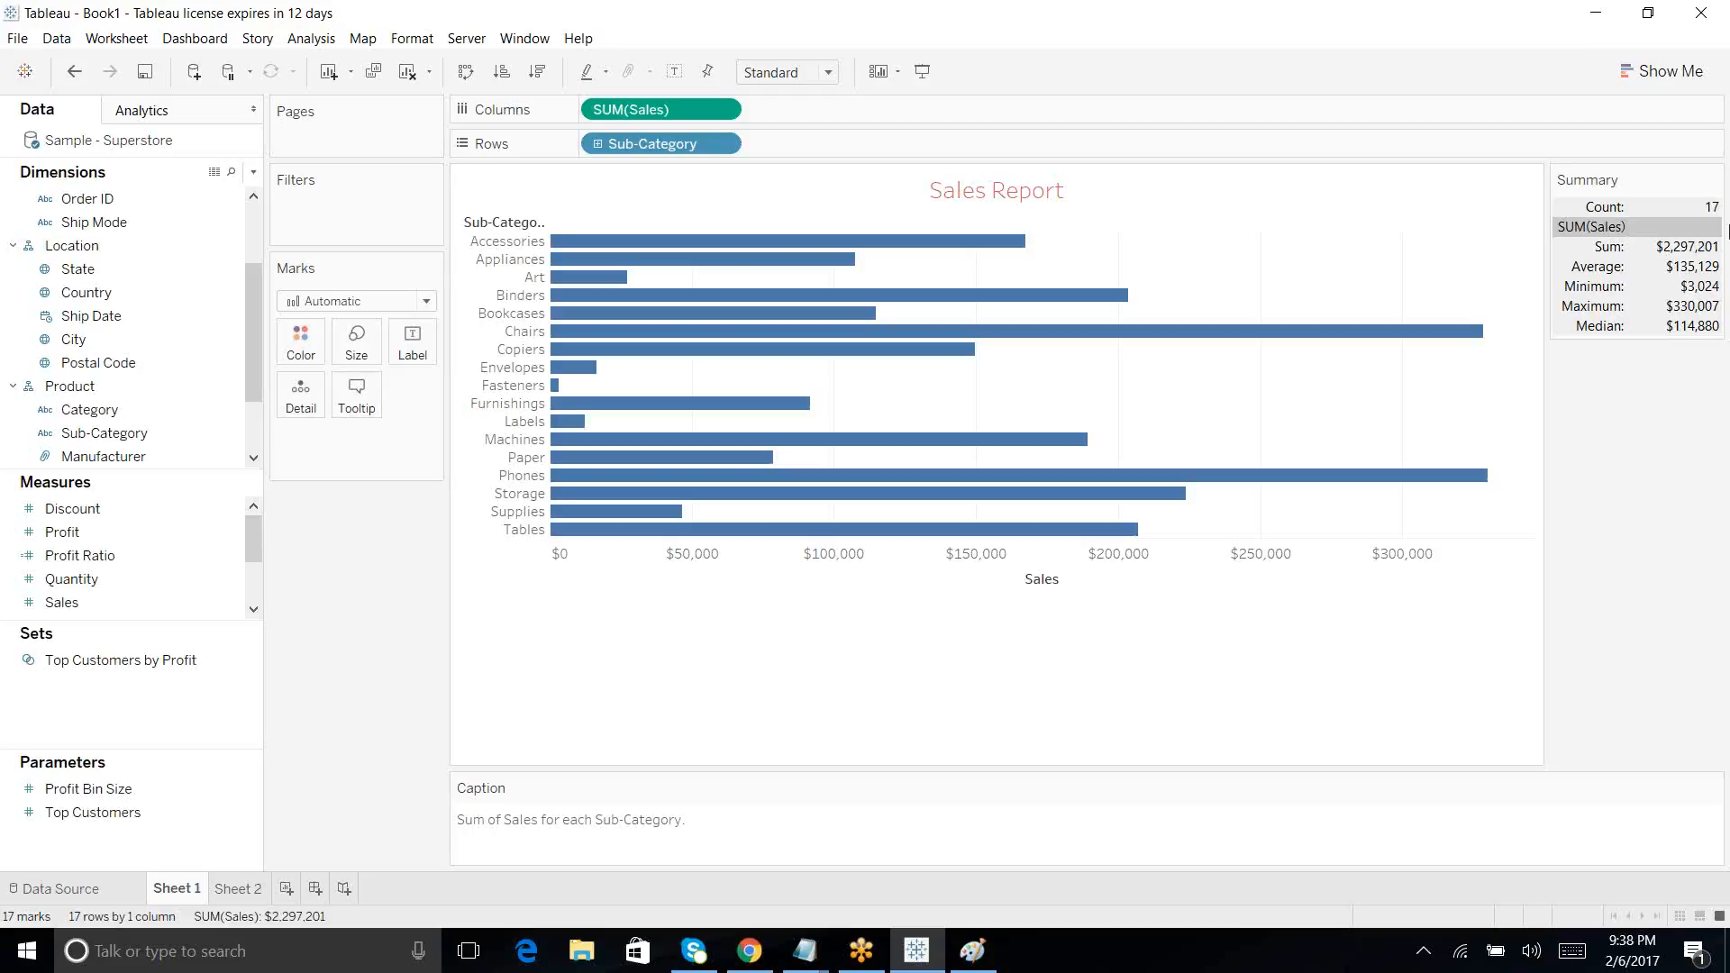
Step: Convert the sales bar chart to a text table with Show Me
{"action": "left_click", "coordinate": [1646, 78]}
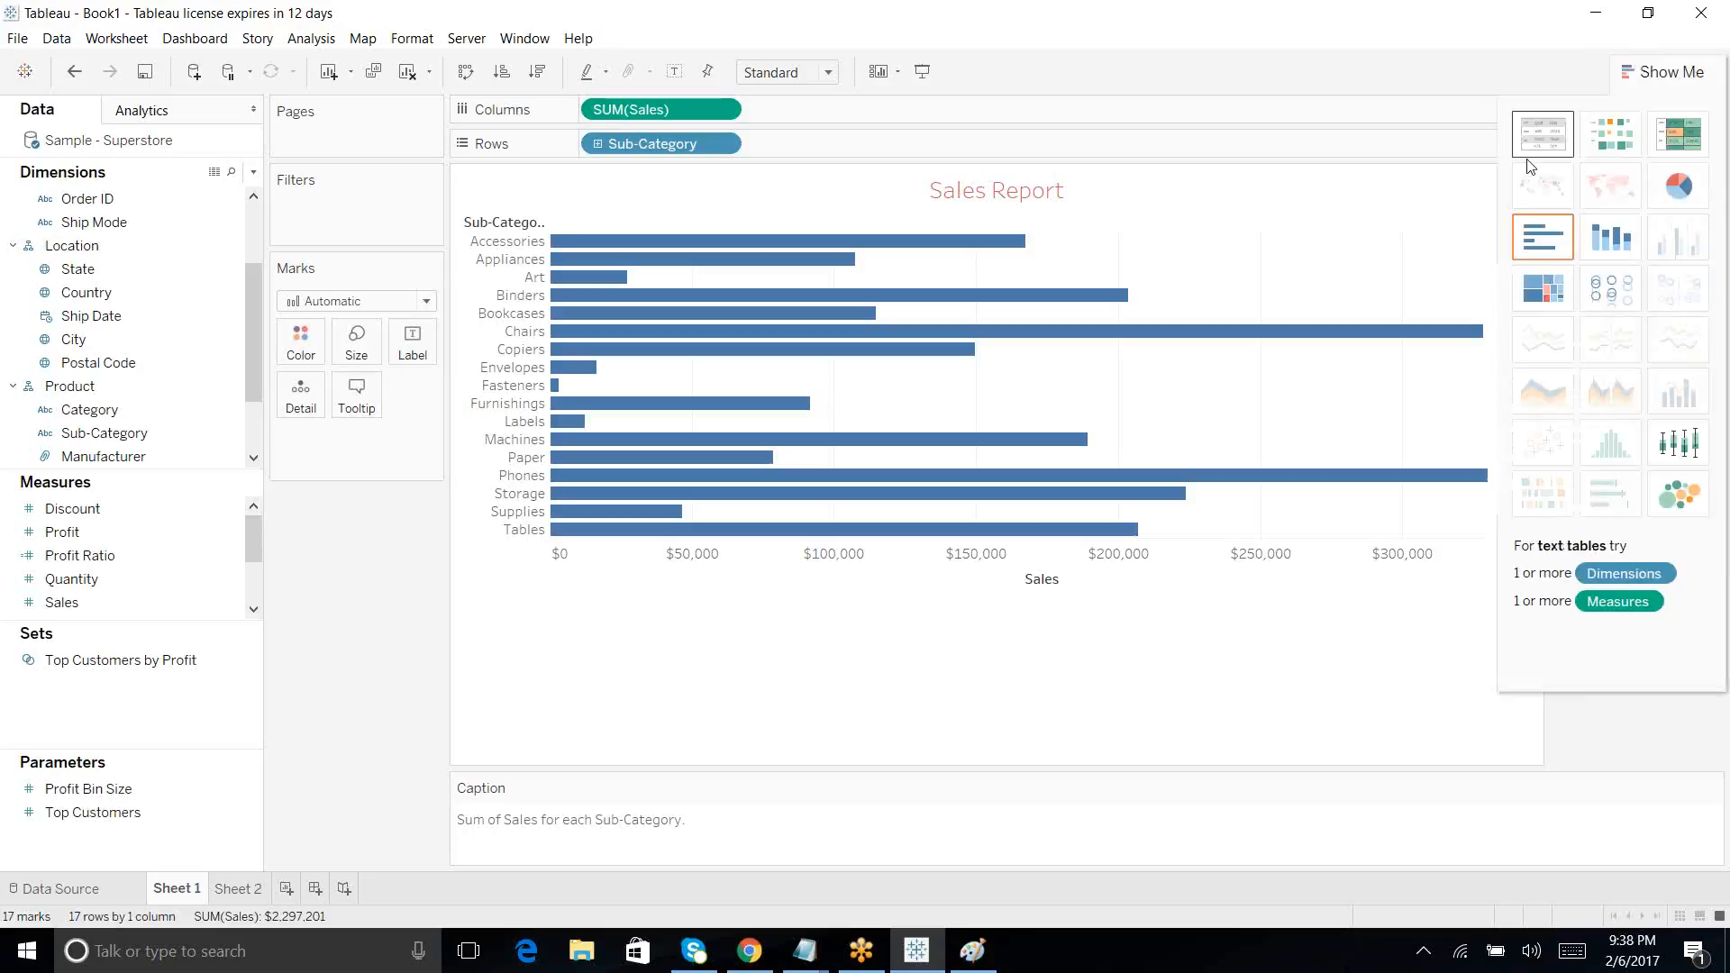
{"action": "left_click", "coordinate": [1541, 140]}
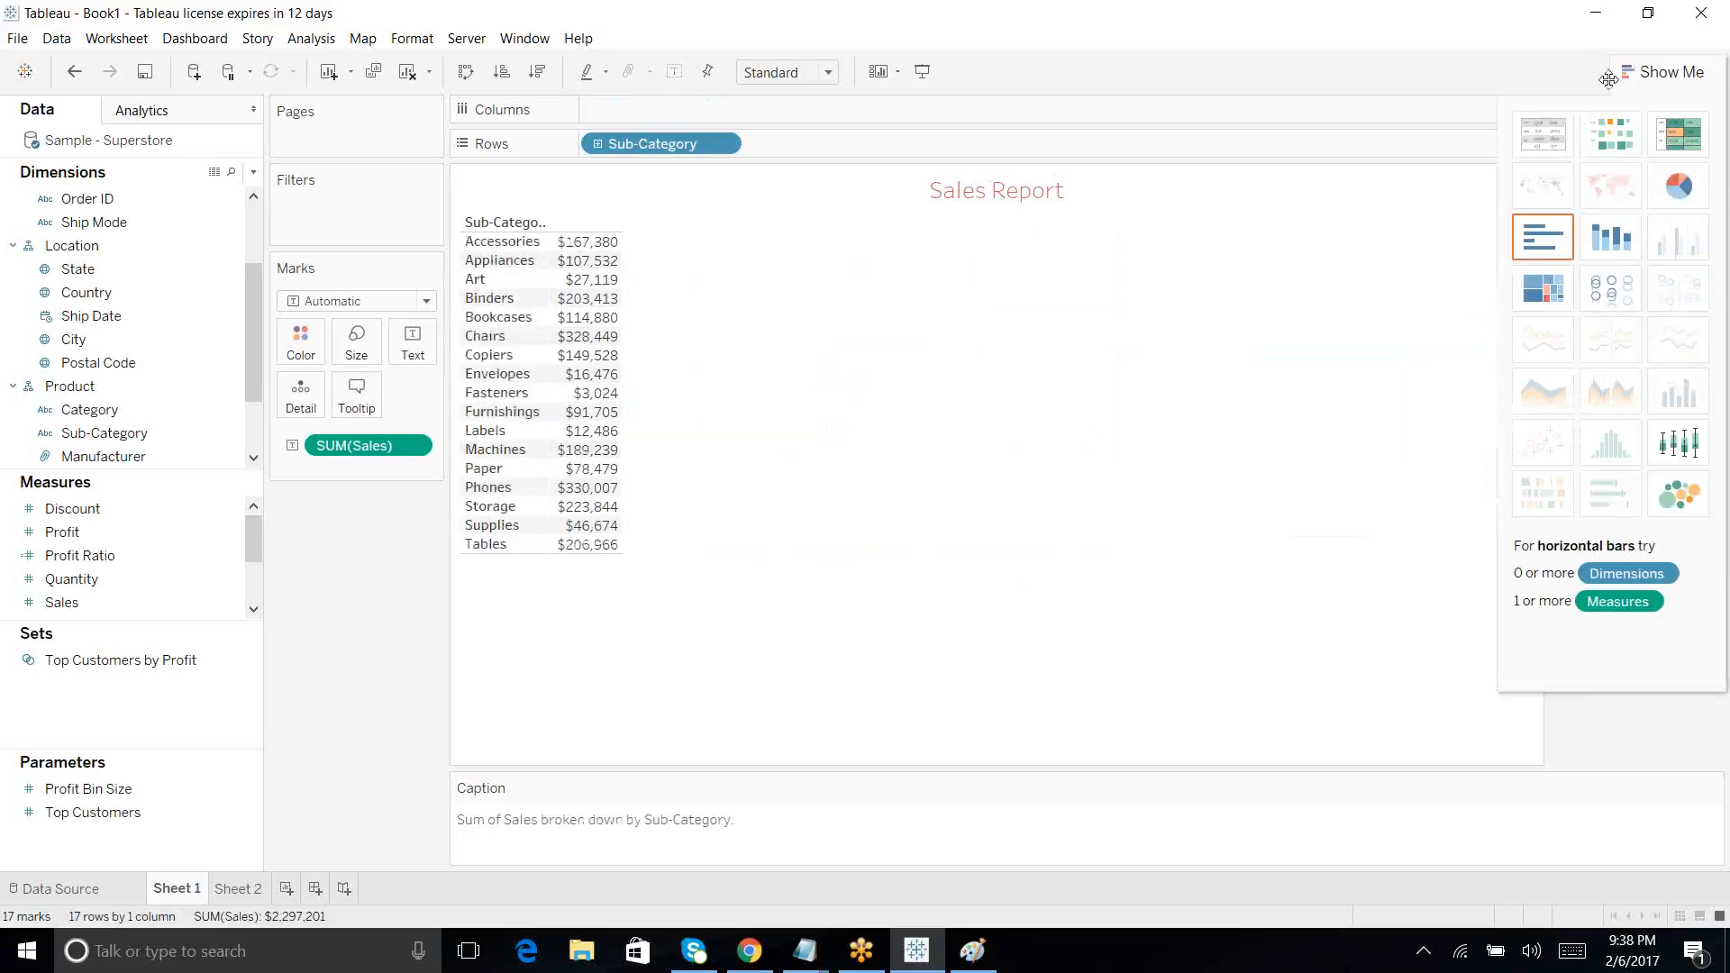
{"action": "left_click", "coordinate": [1641, 75]}
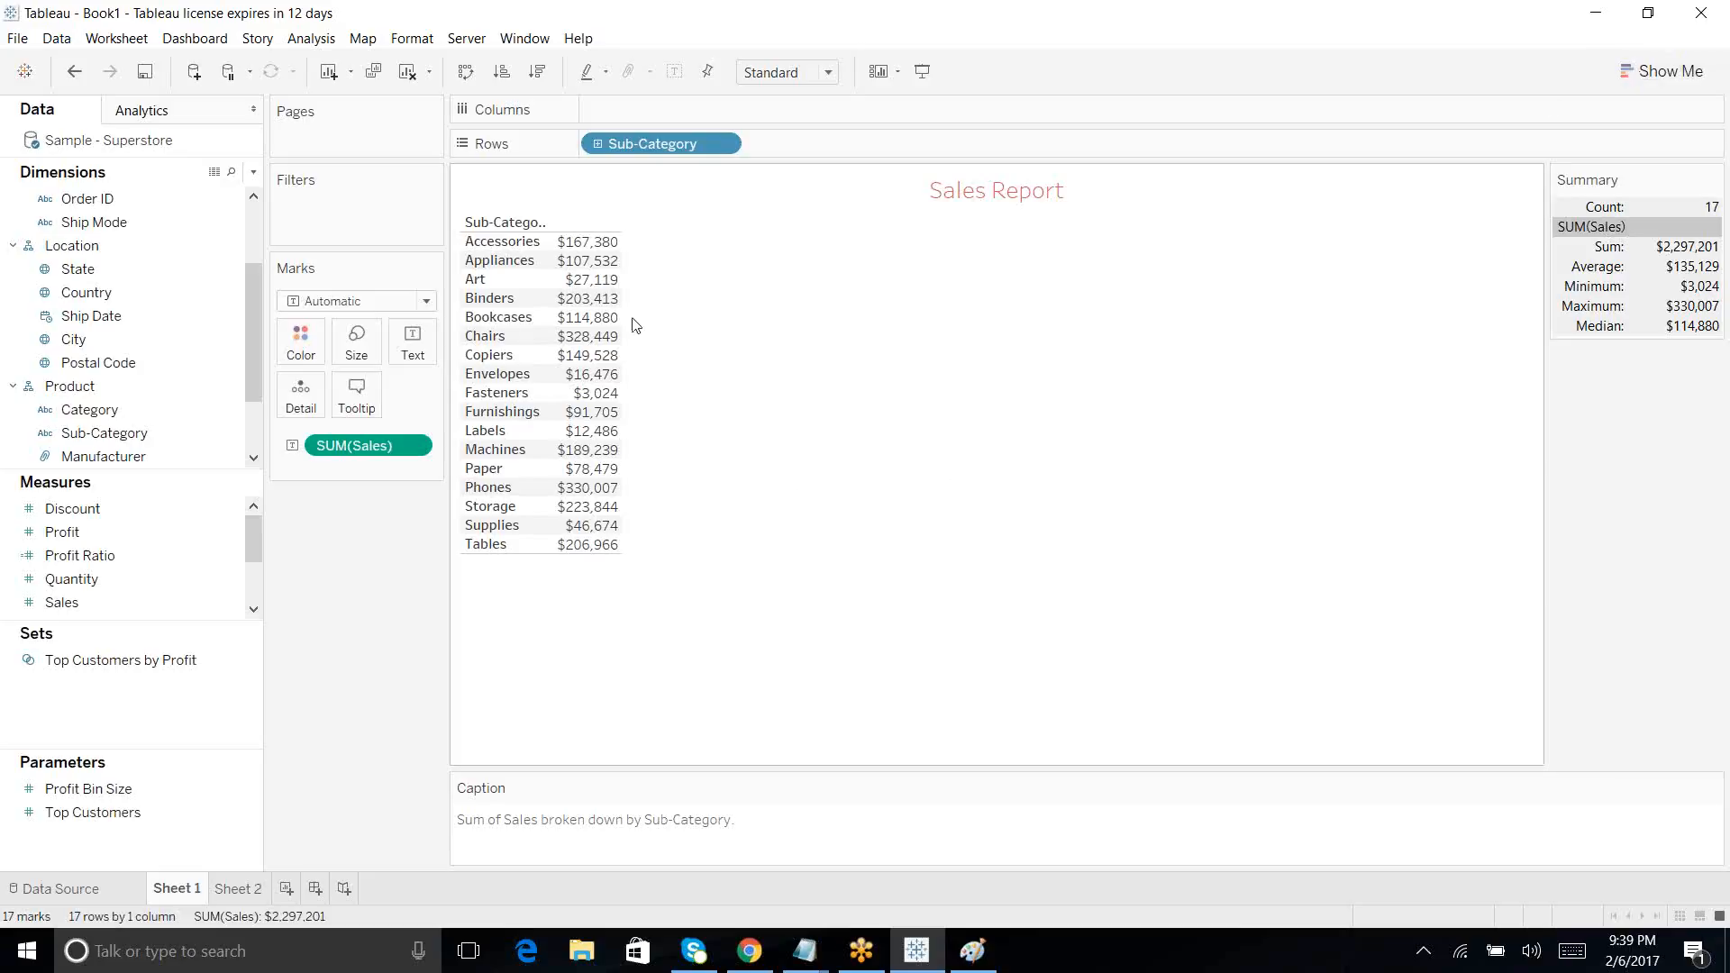
Step: Show column grand totals for the sales text table
{"action": "left_click", "coordinate": [309, 40]}
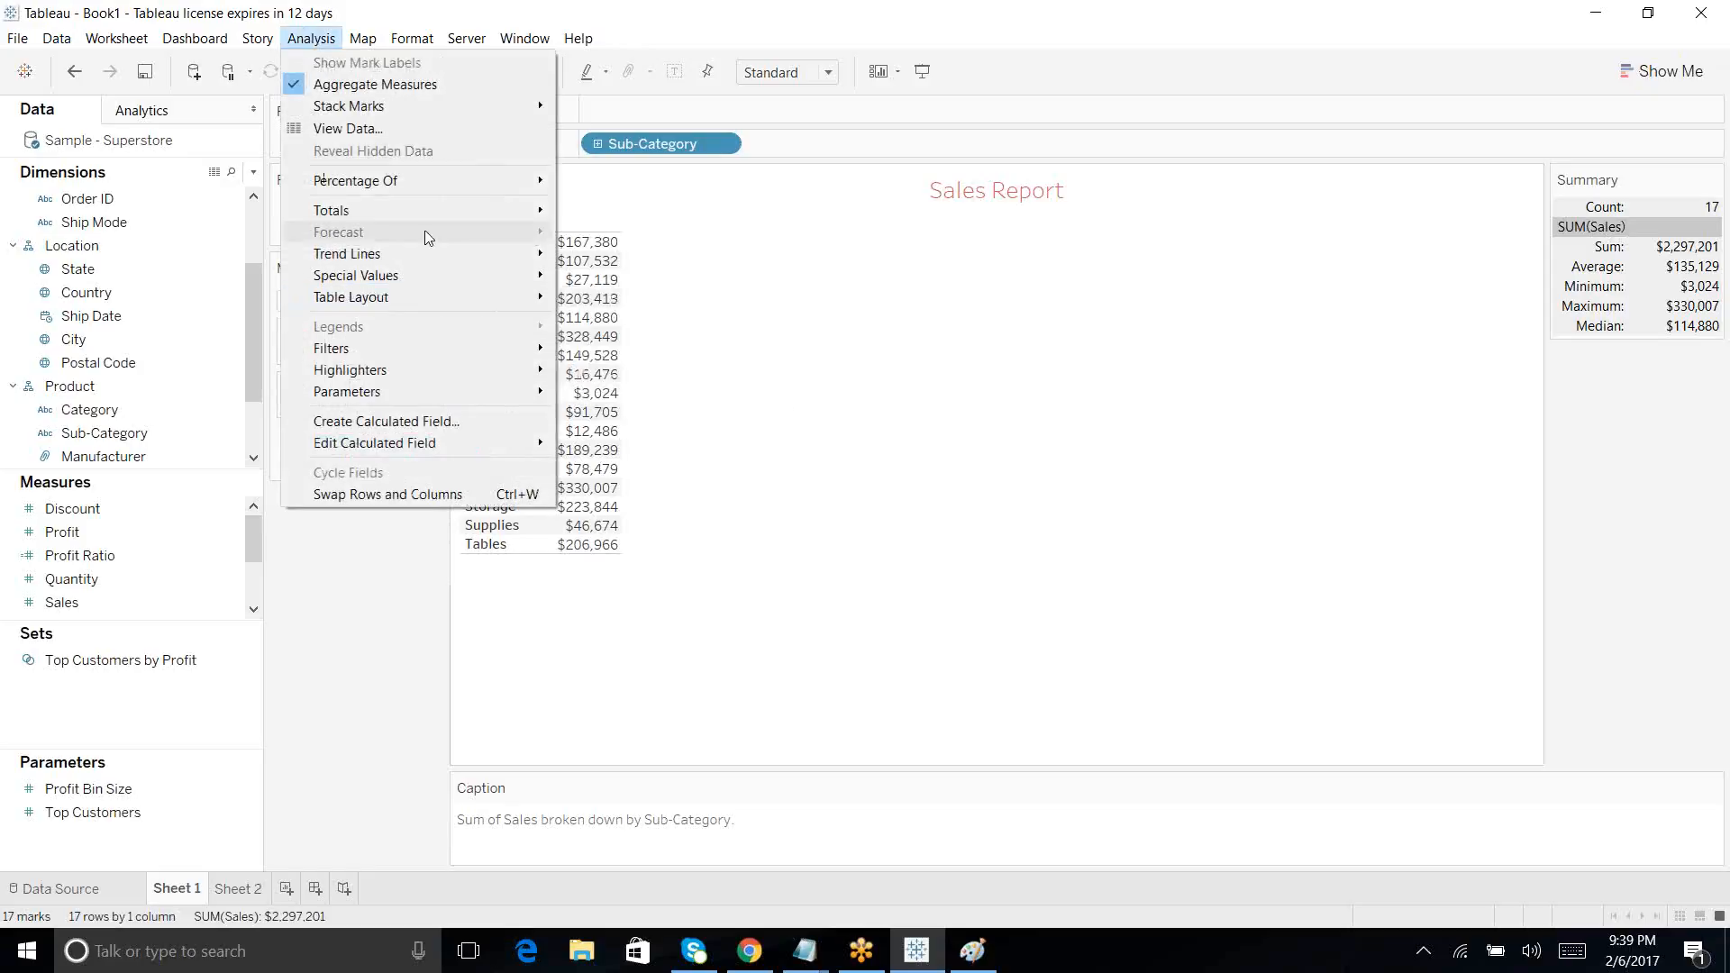
{"action": "mouse_move", "coordinate": [399, 213]}
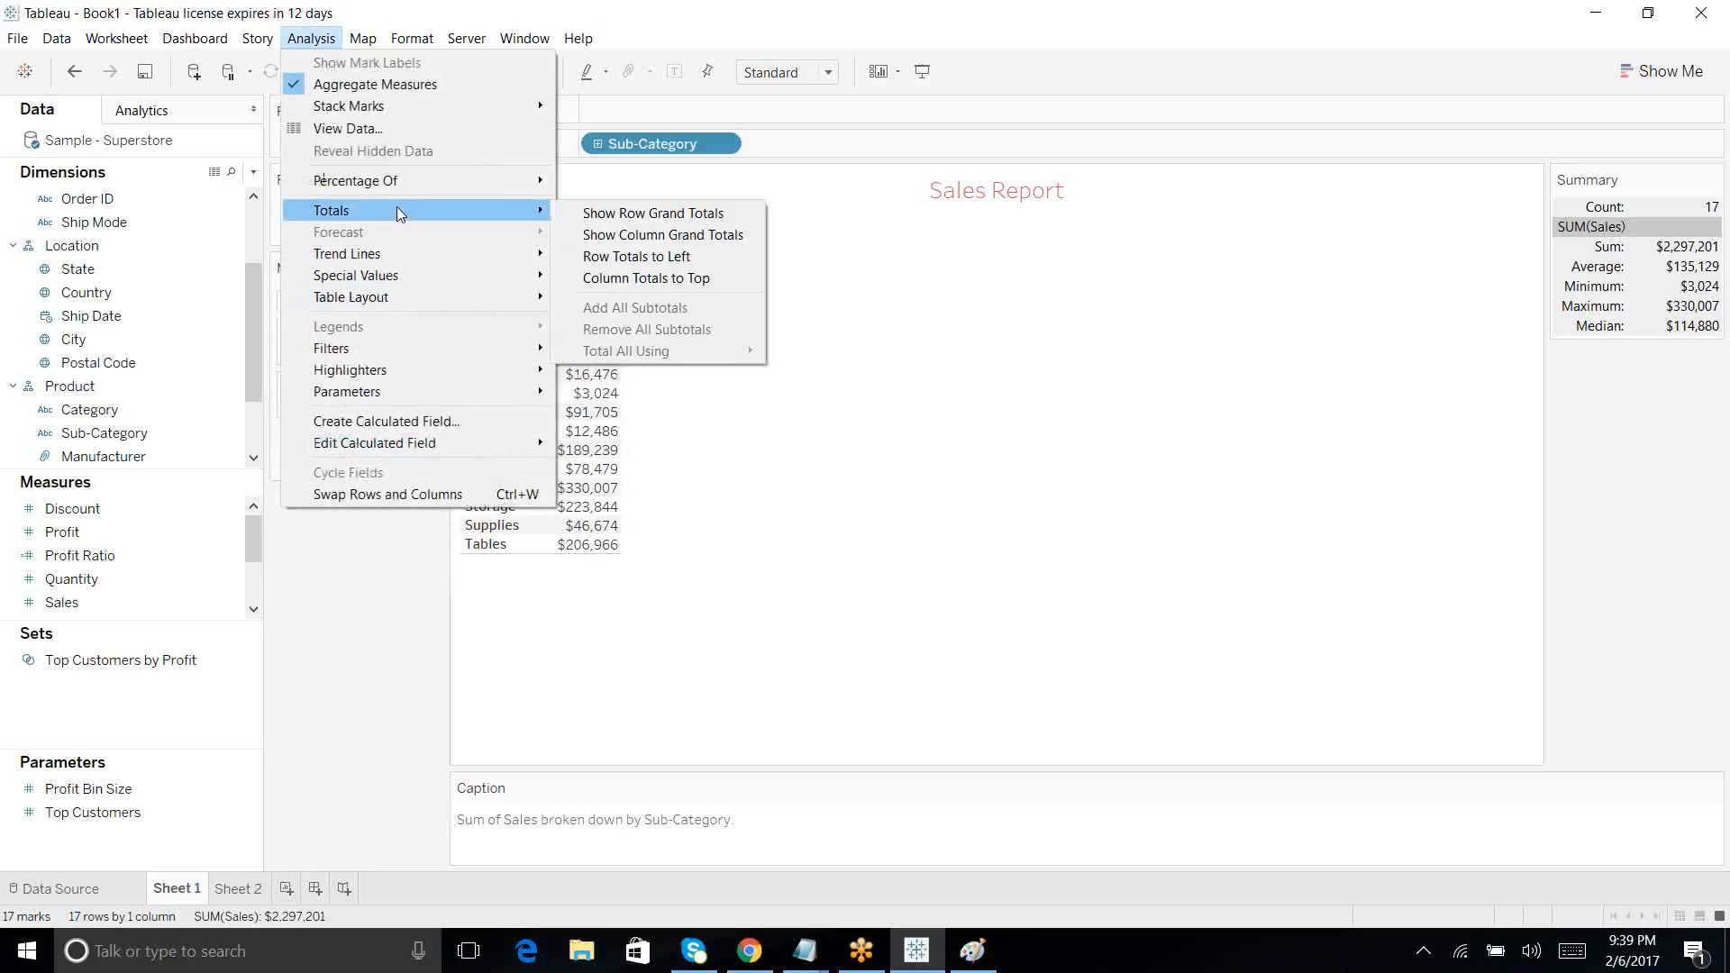
{"action": "left_click", "coordinate": [573, 239]}
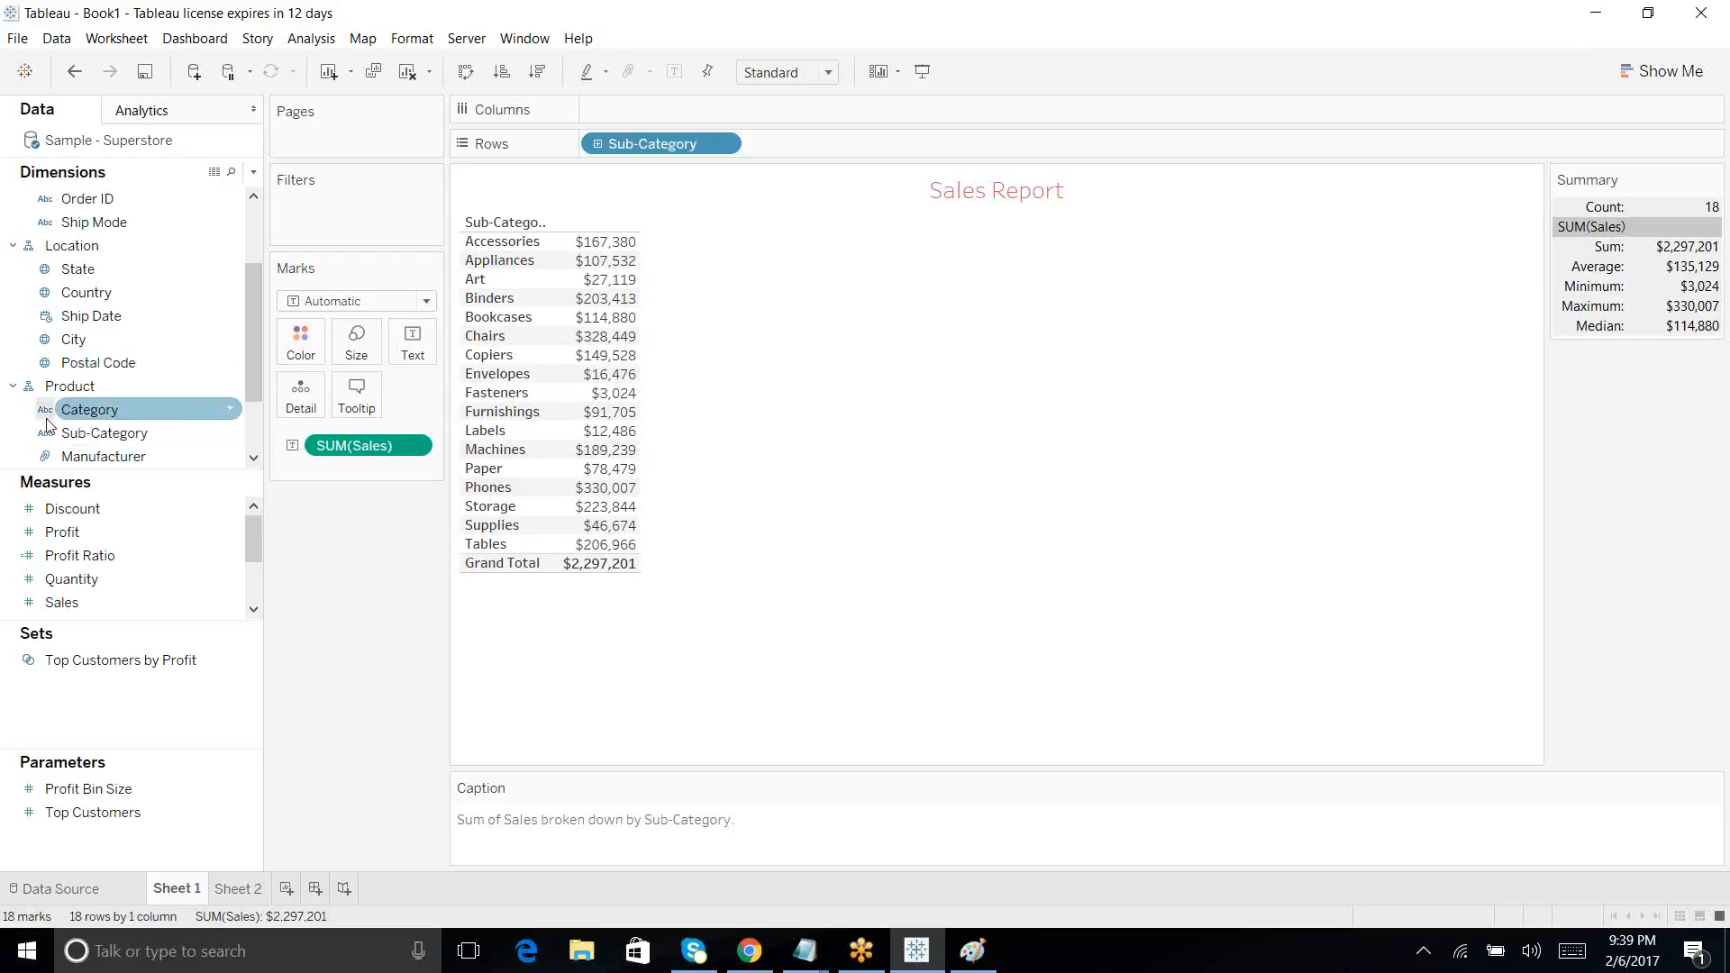
Step: Add the Category dimension to the rows ahead of Sub-Category
{"action": "scroll", "coordinate": [88, 420], "scroll_direction": "up", "scroll_amount": 3}
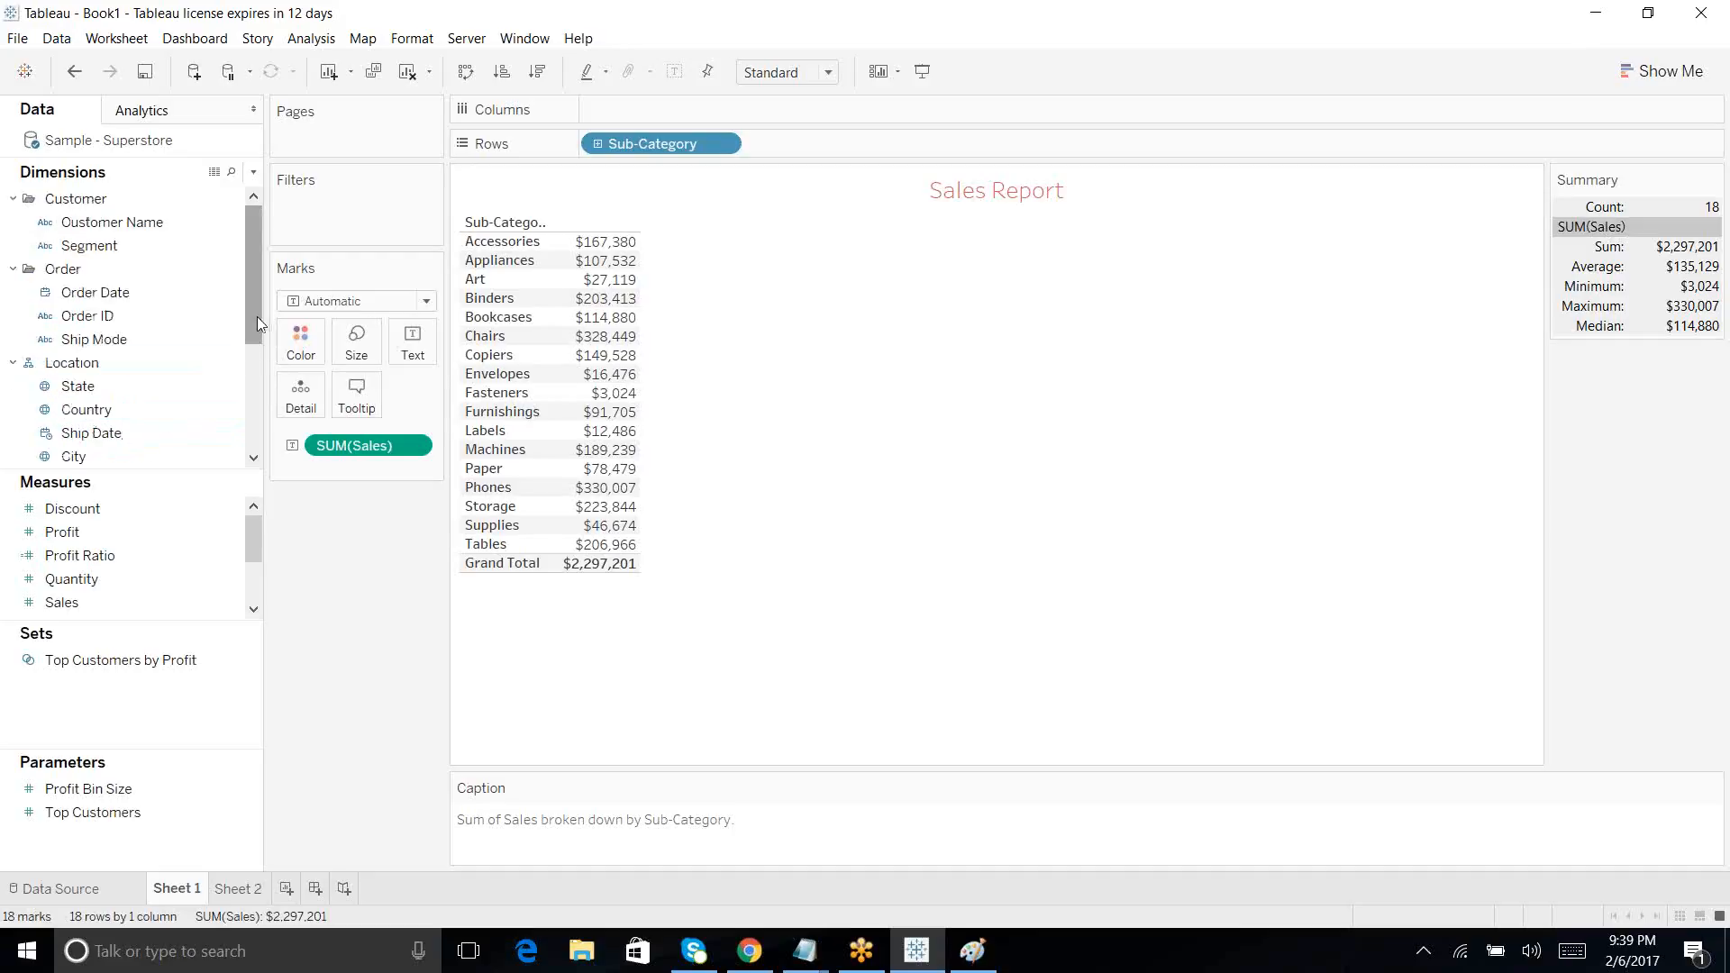
{"action": "left_click", "coordinate": [257, 443]}
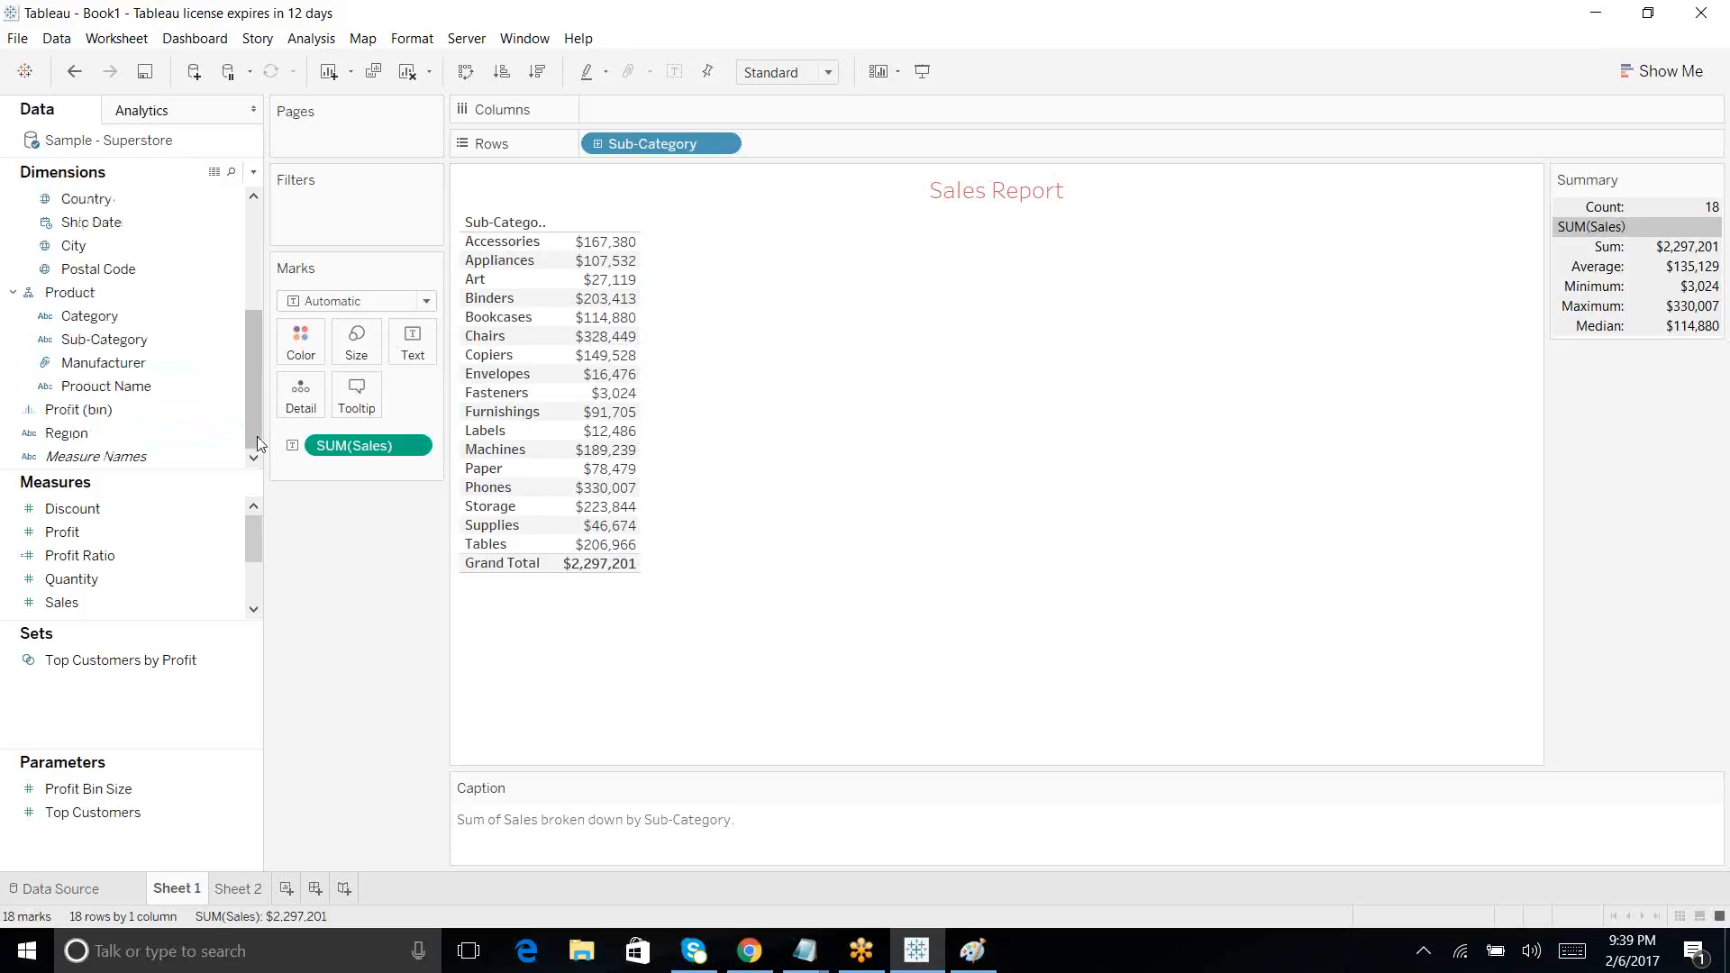
{"action": "left_click", "coordinate": [113, 317]}
{"action": "scroll", "coordinate": [112, 321], "scroll_direction": "up", "scroll_amount": 3}
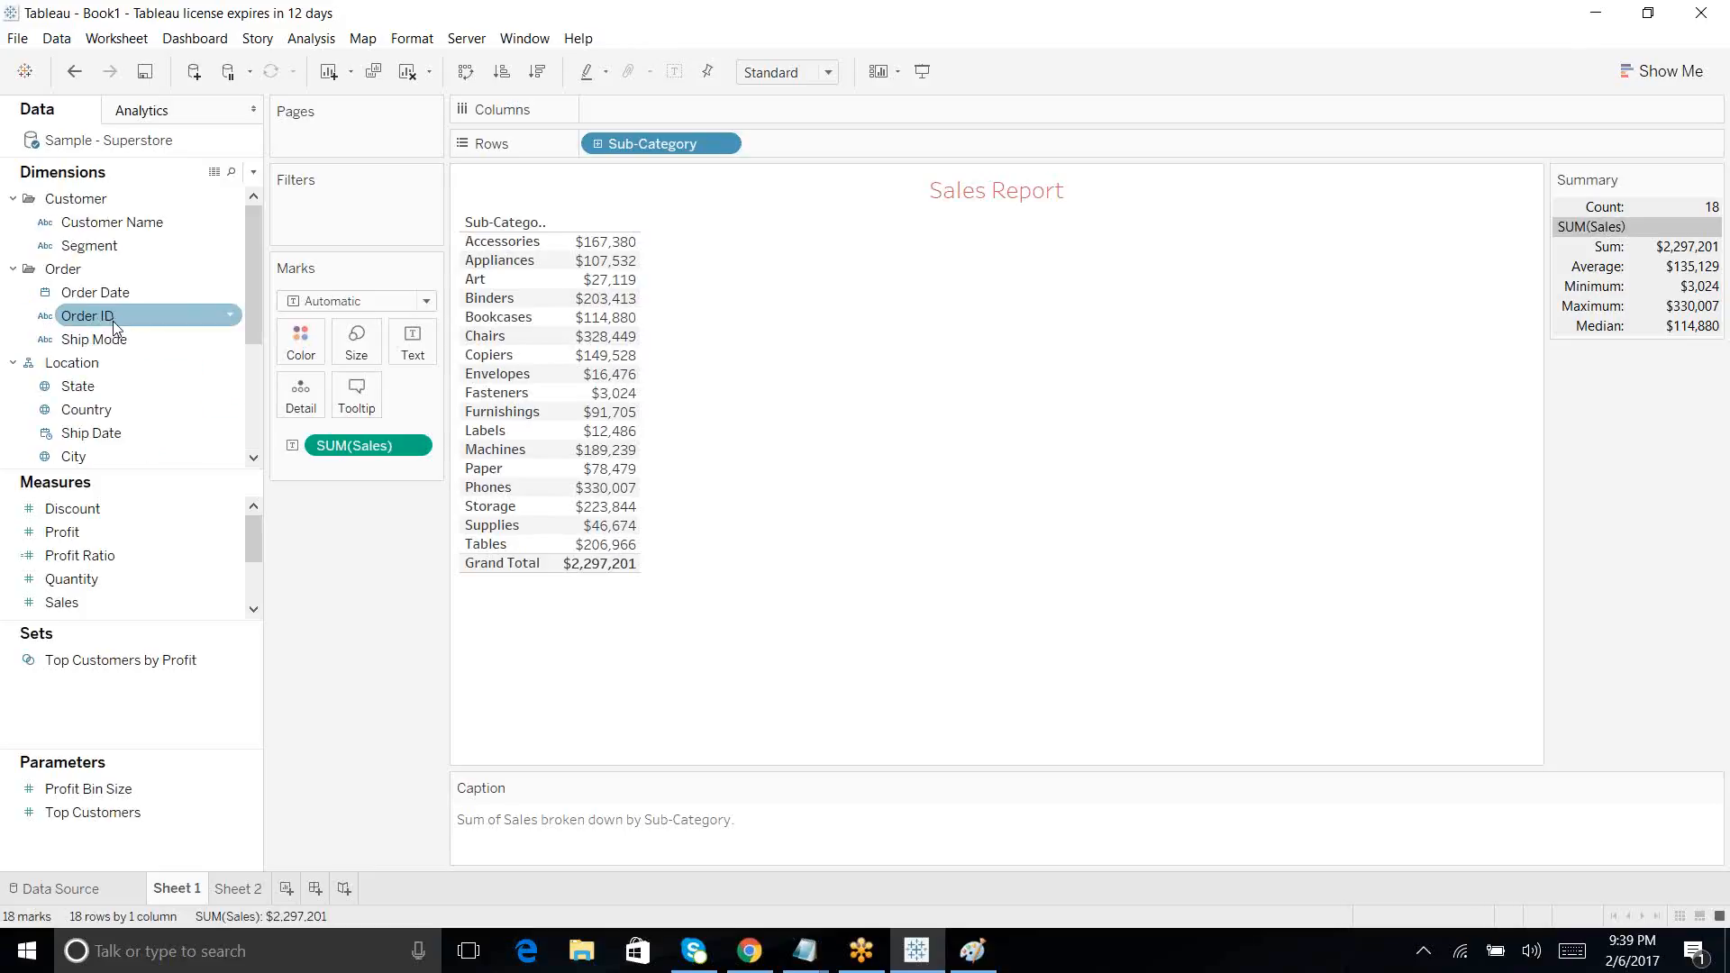
{"action": "left_click", "coordinate": [126, 386]}
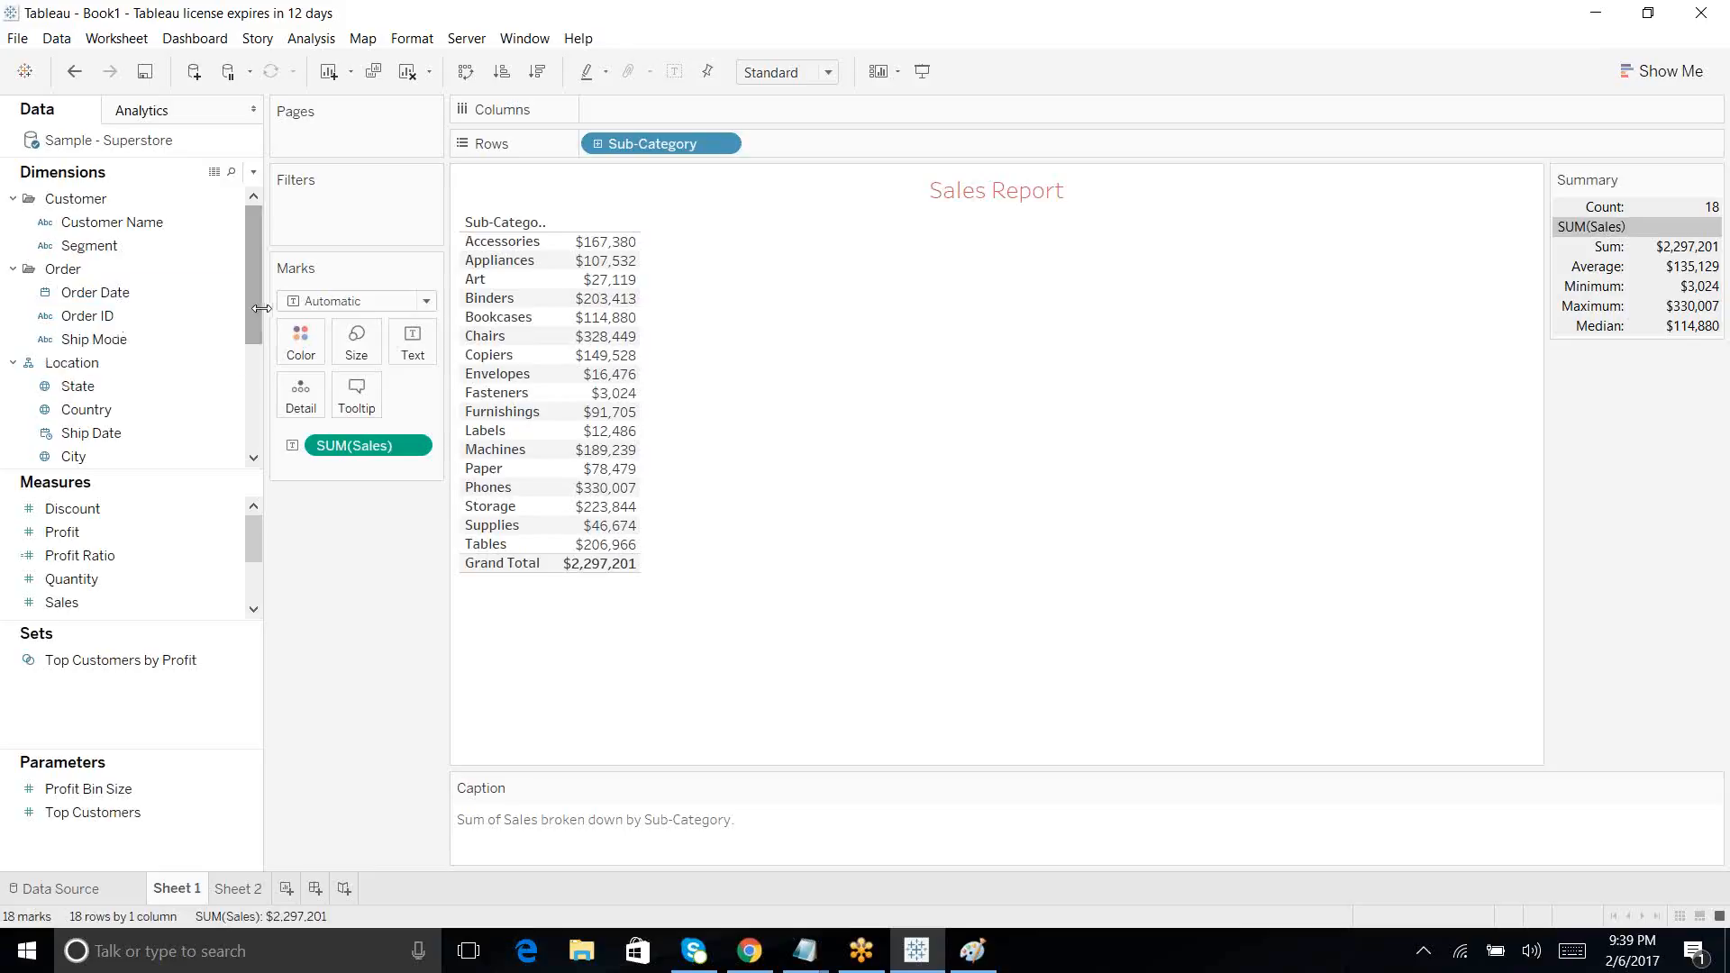
{"action": "left_click", "coordinate": [255, 457]}
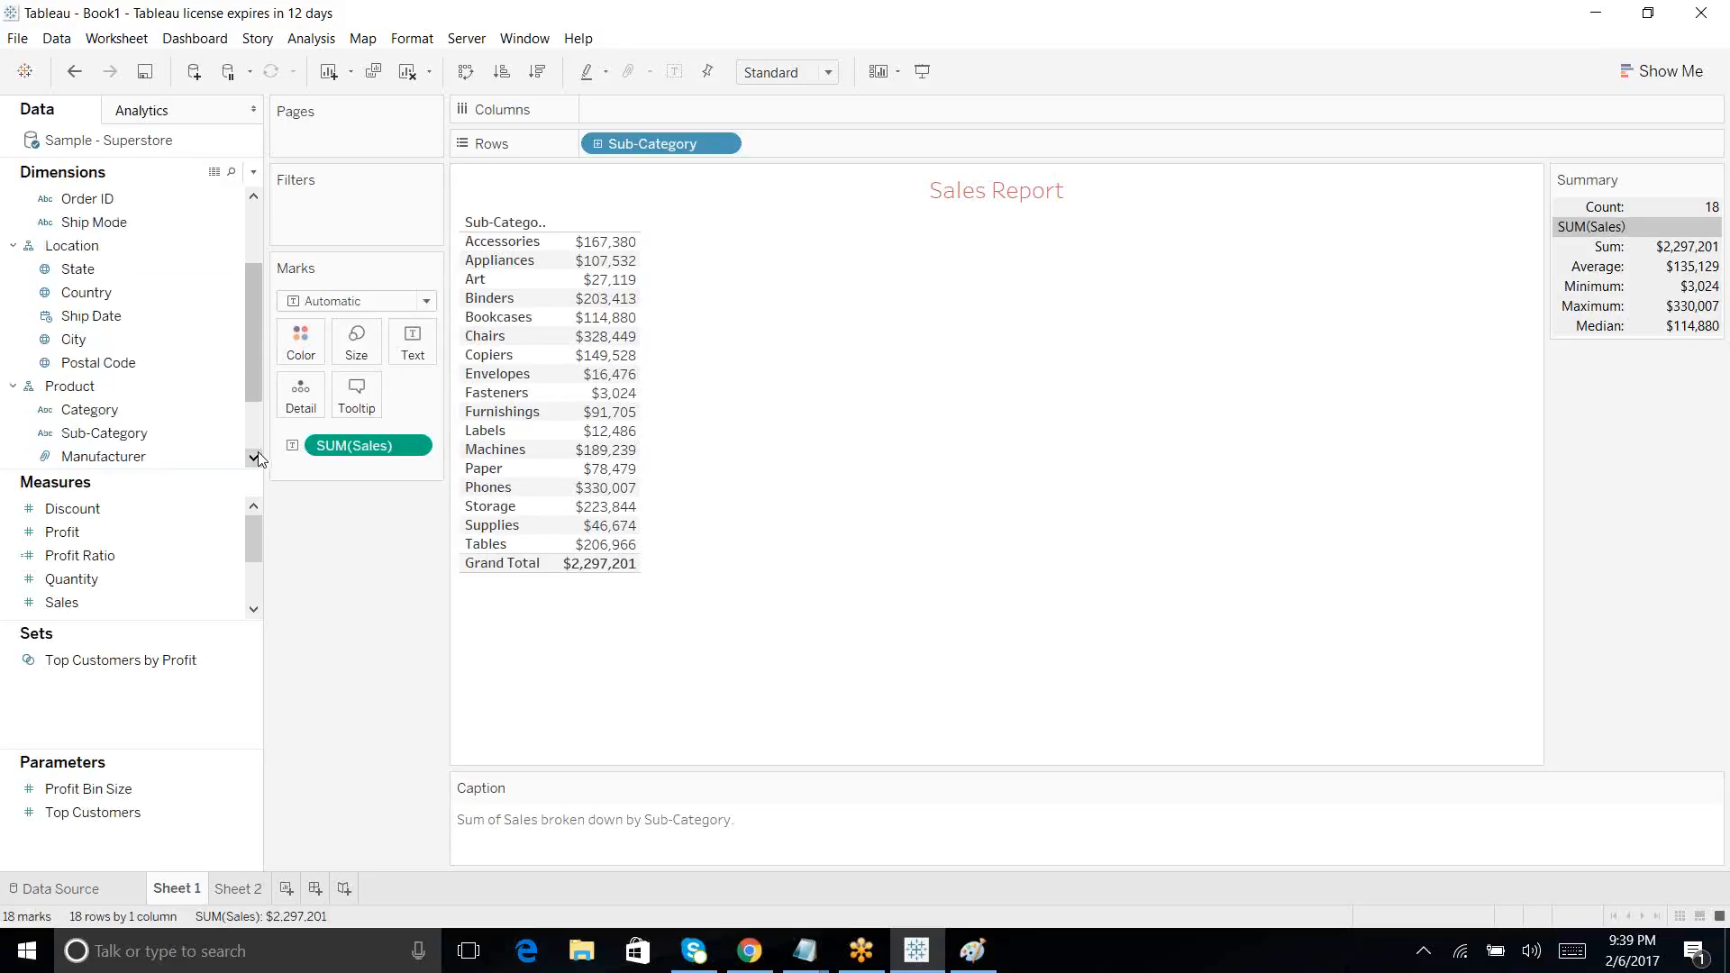
{"action": "left_click_drag", "start_coordinate": [107, 411], "coordinate": [609, 159]}
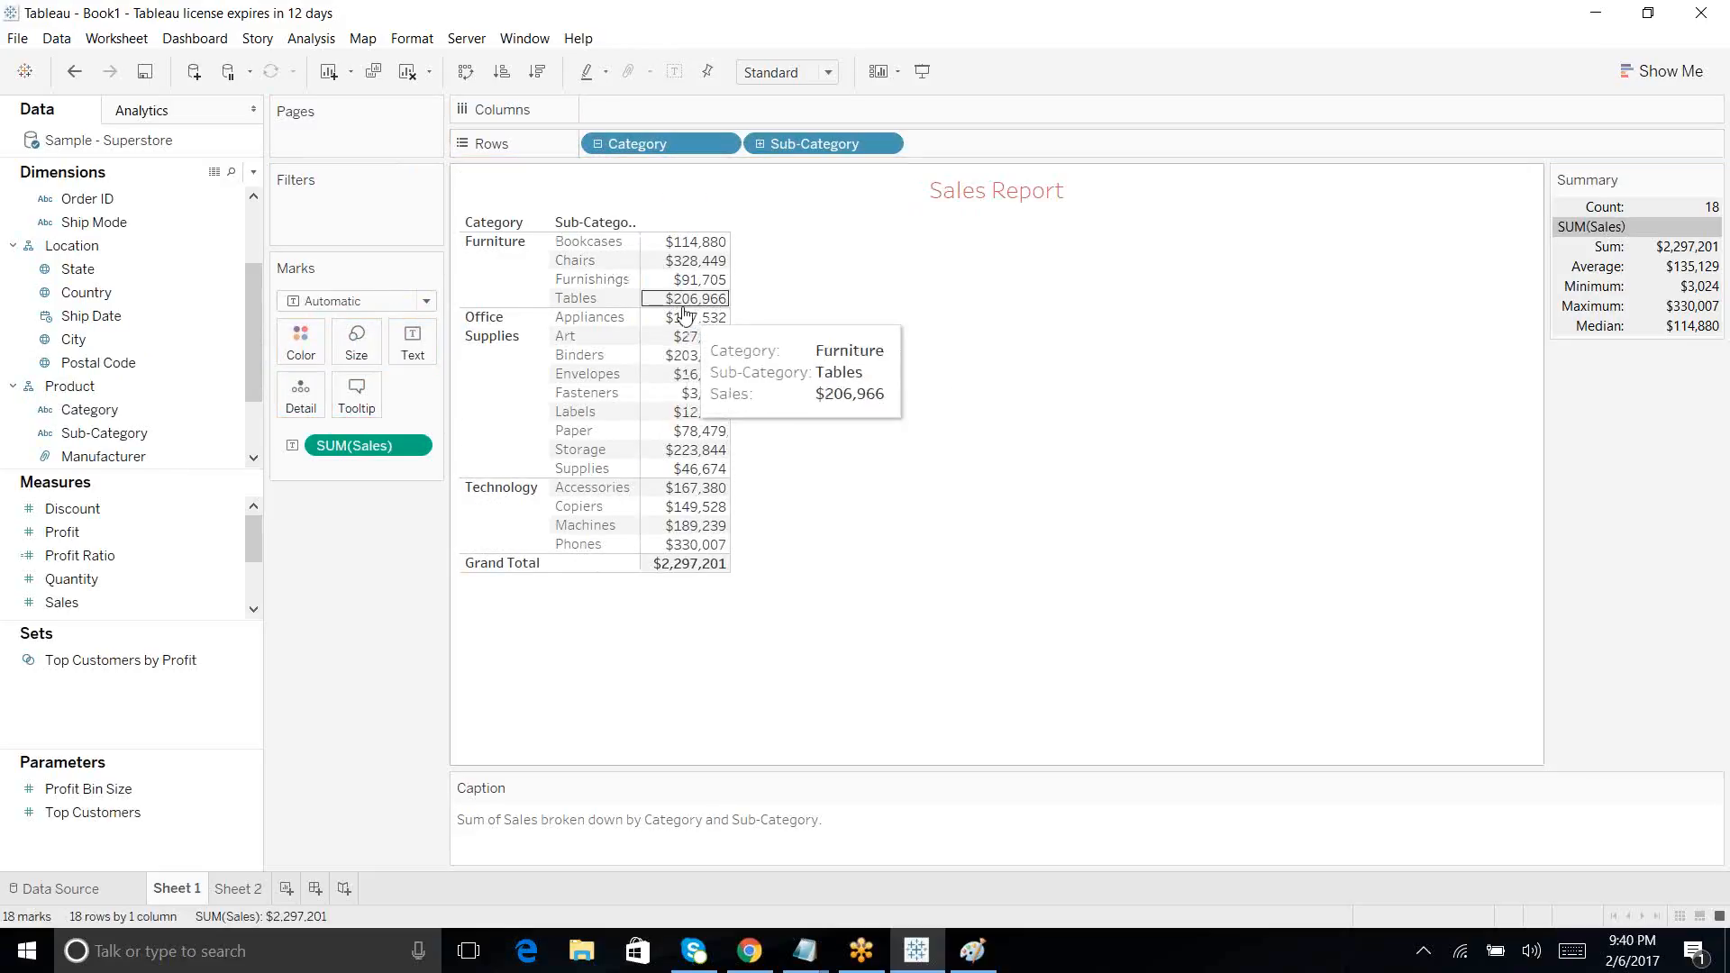
Step: Add all subtotals to the Category and Sub-Category sales table
{"action": "left_click", "coordinate": [308, 39]}
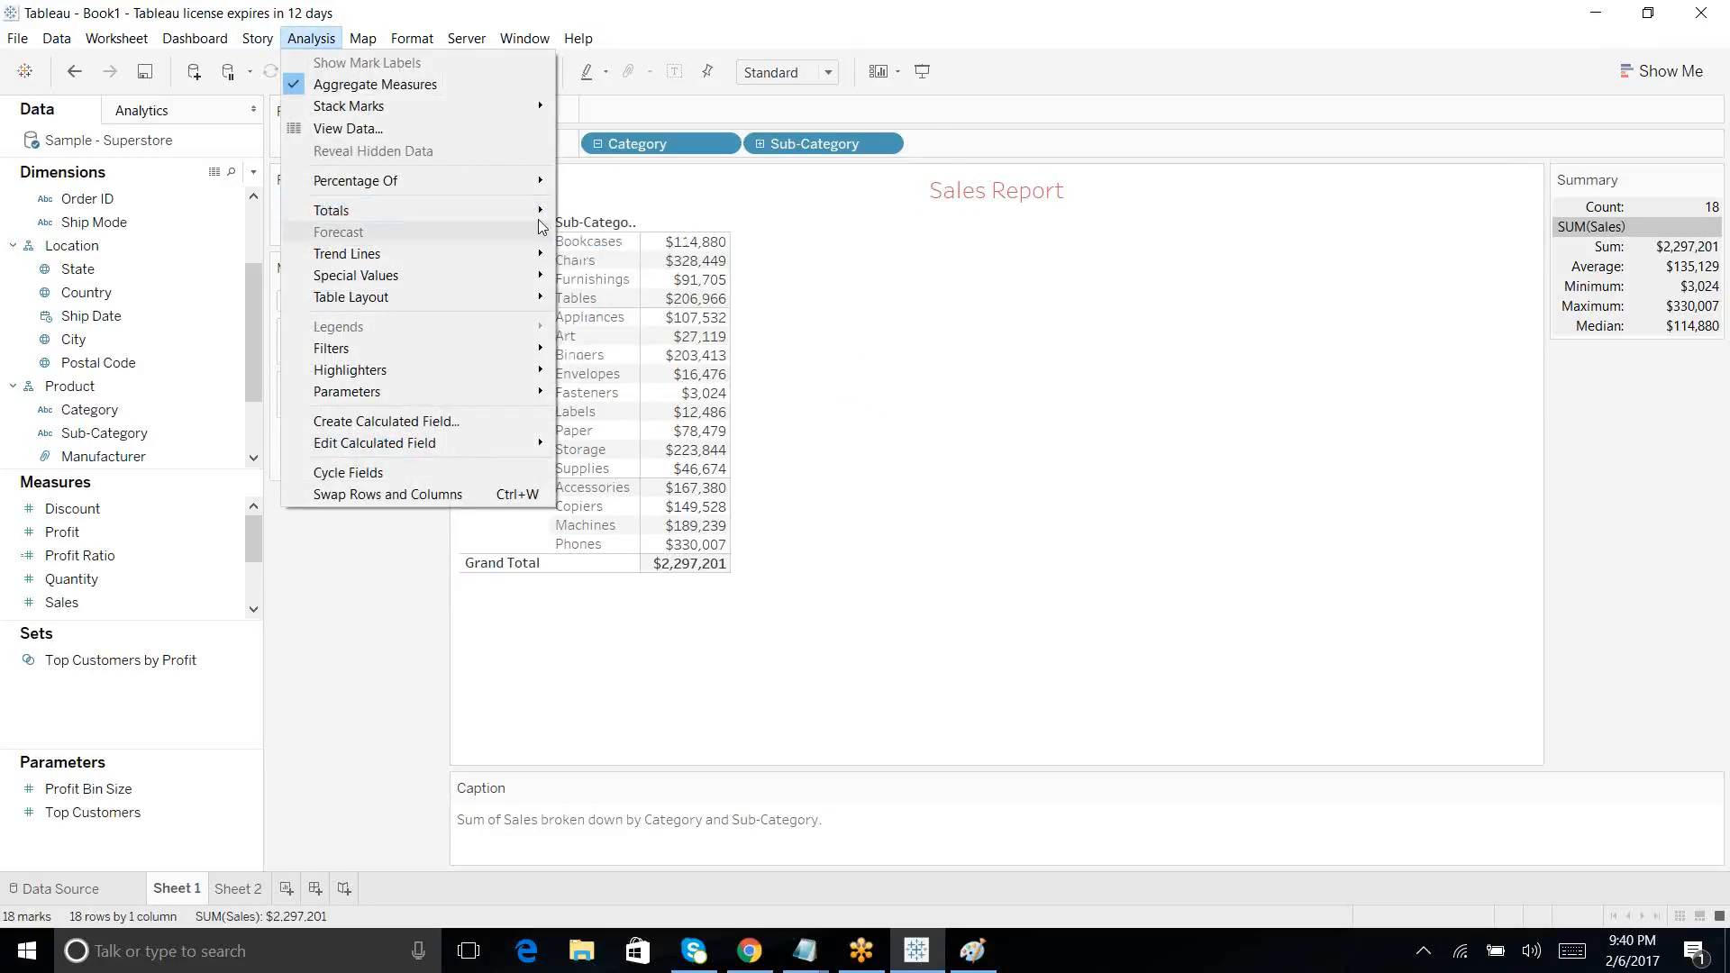
{"action": "mouse_move", "coordinate": [520, 213]}
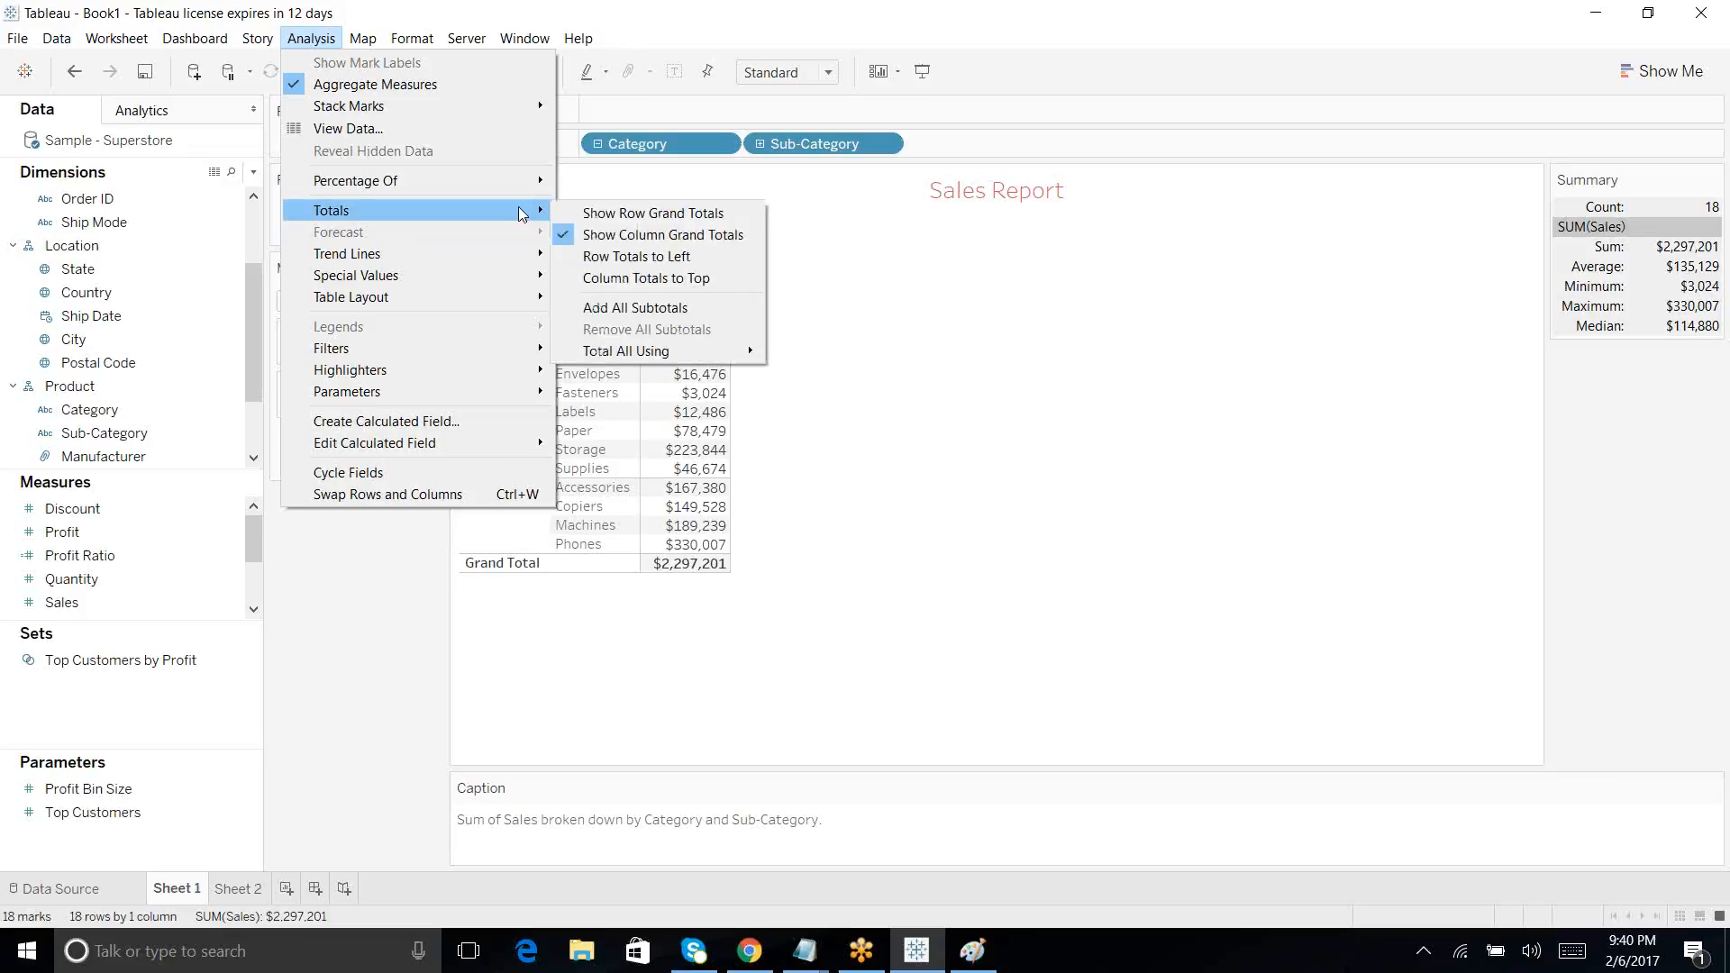
{"action": "left_click", "coordinate": [575, 310]}
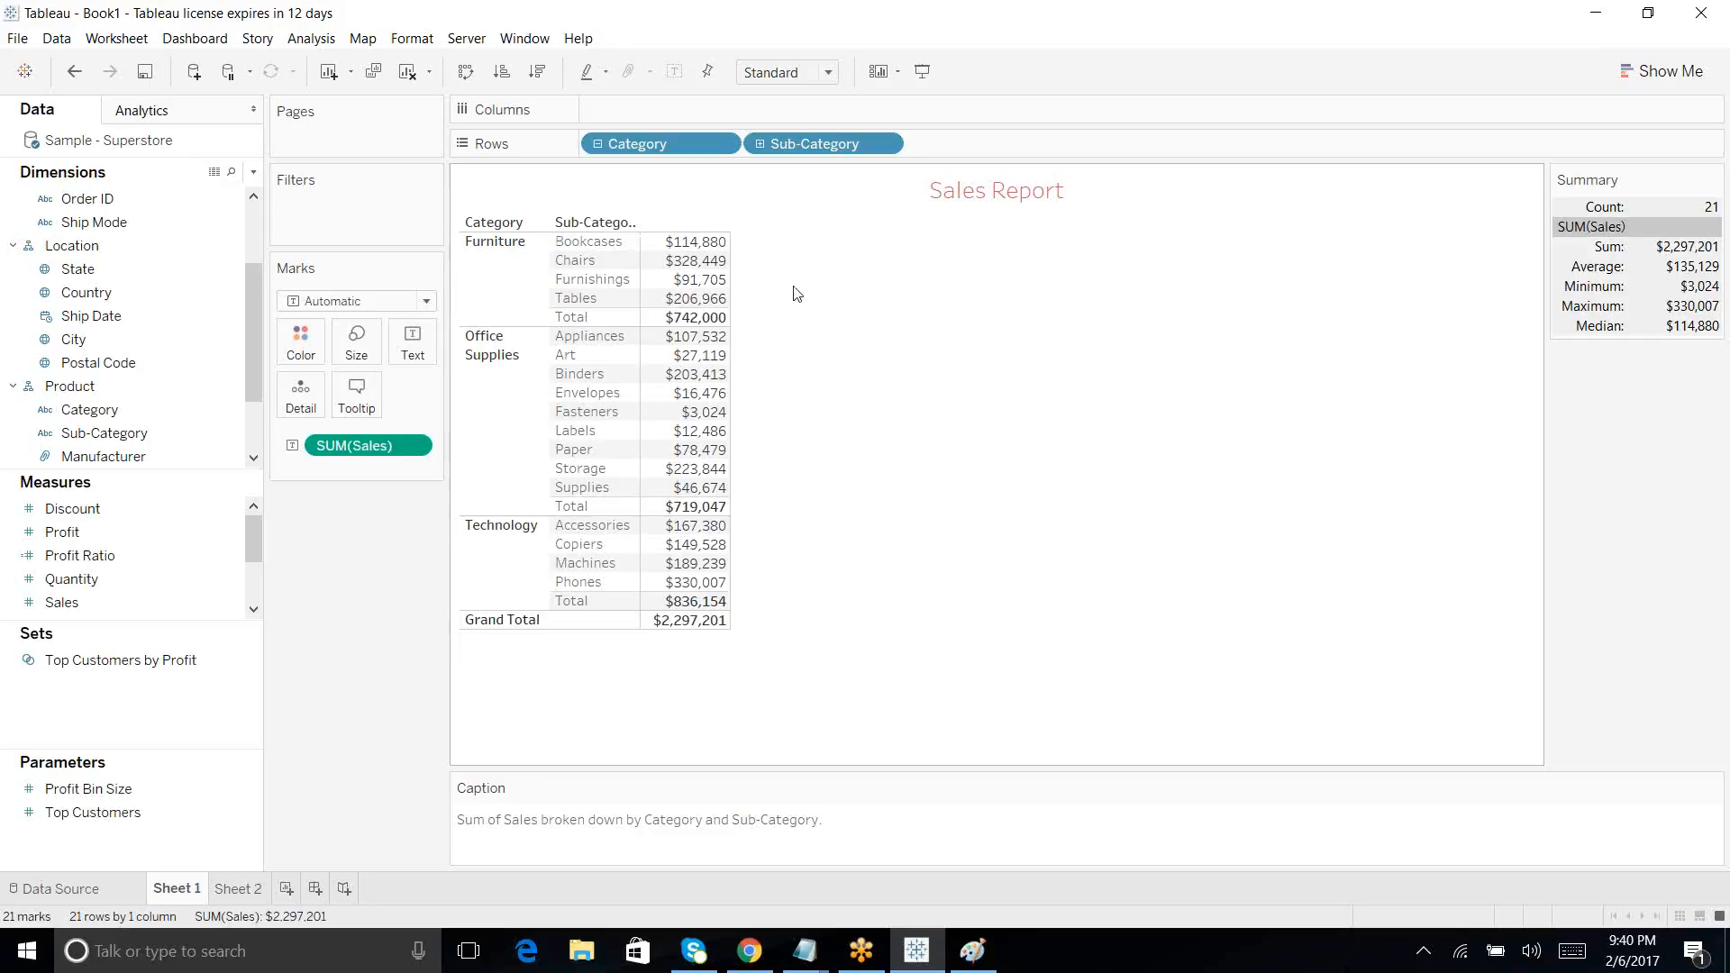
{"action": "left_click", "coordinate": [313, 44]}
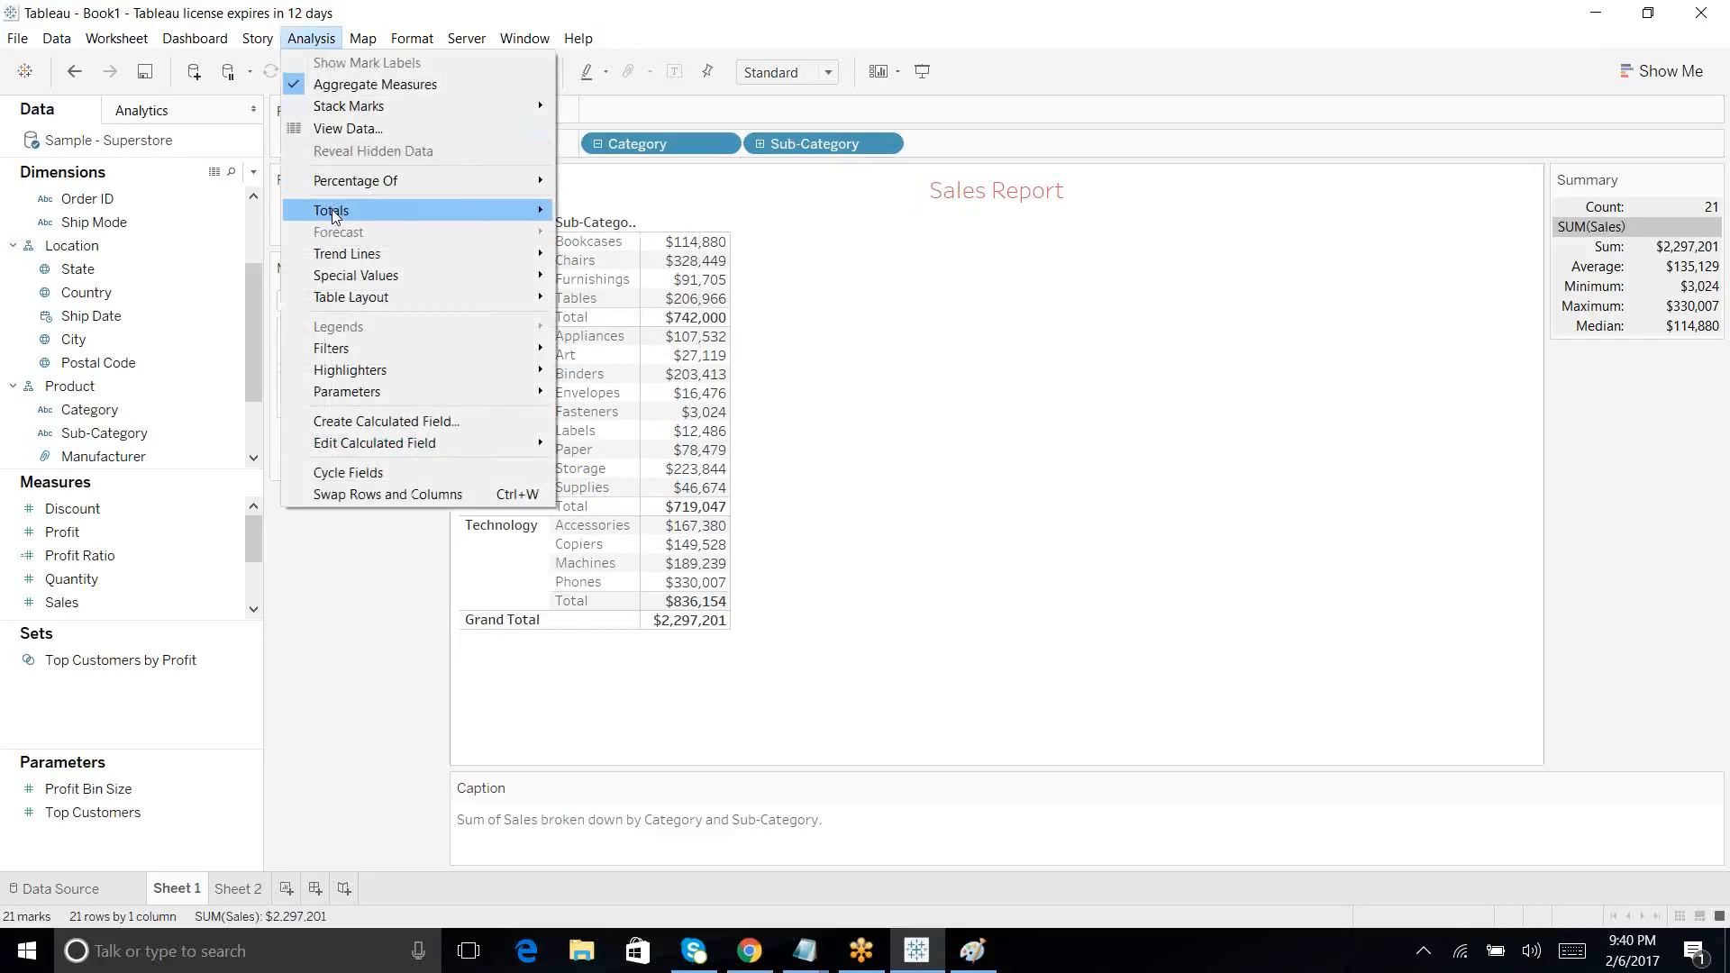
{"action": "mouse_move", "coordinate": [350, 215]}
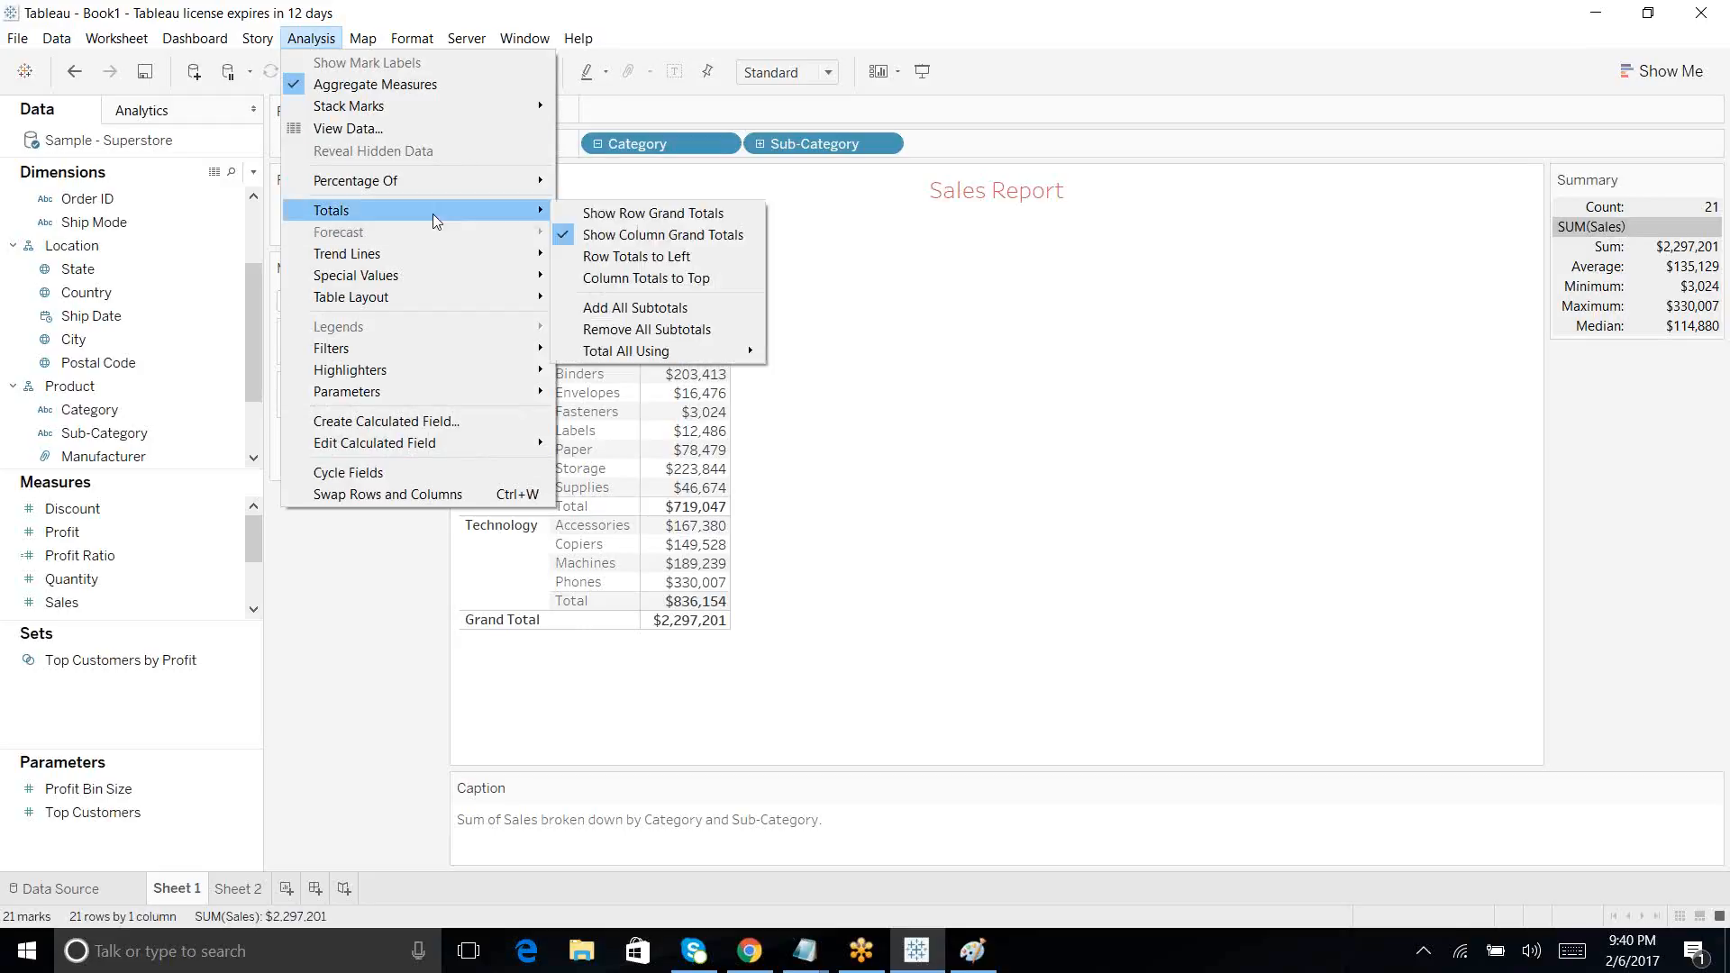
{"action": "left_click", "coordinate": [319, 634]}
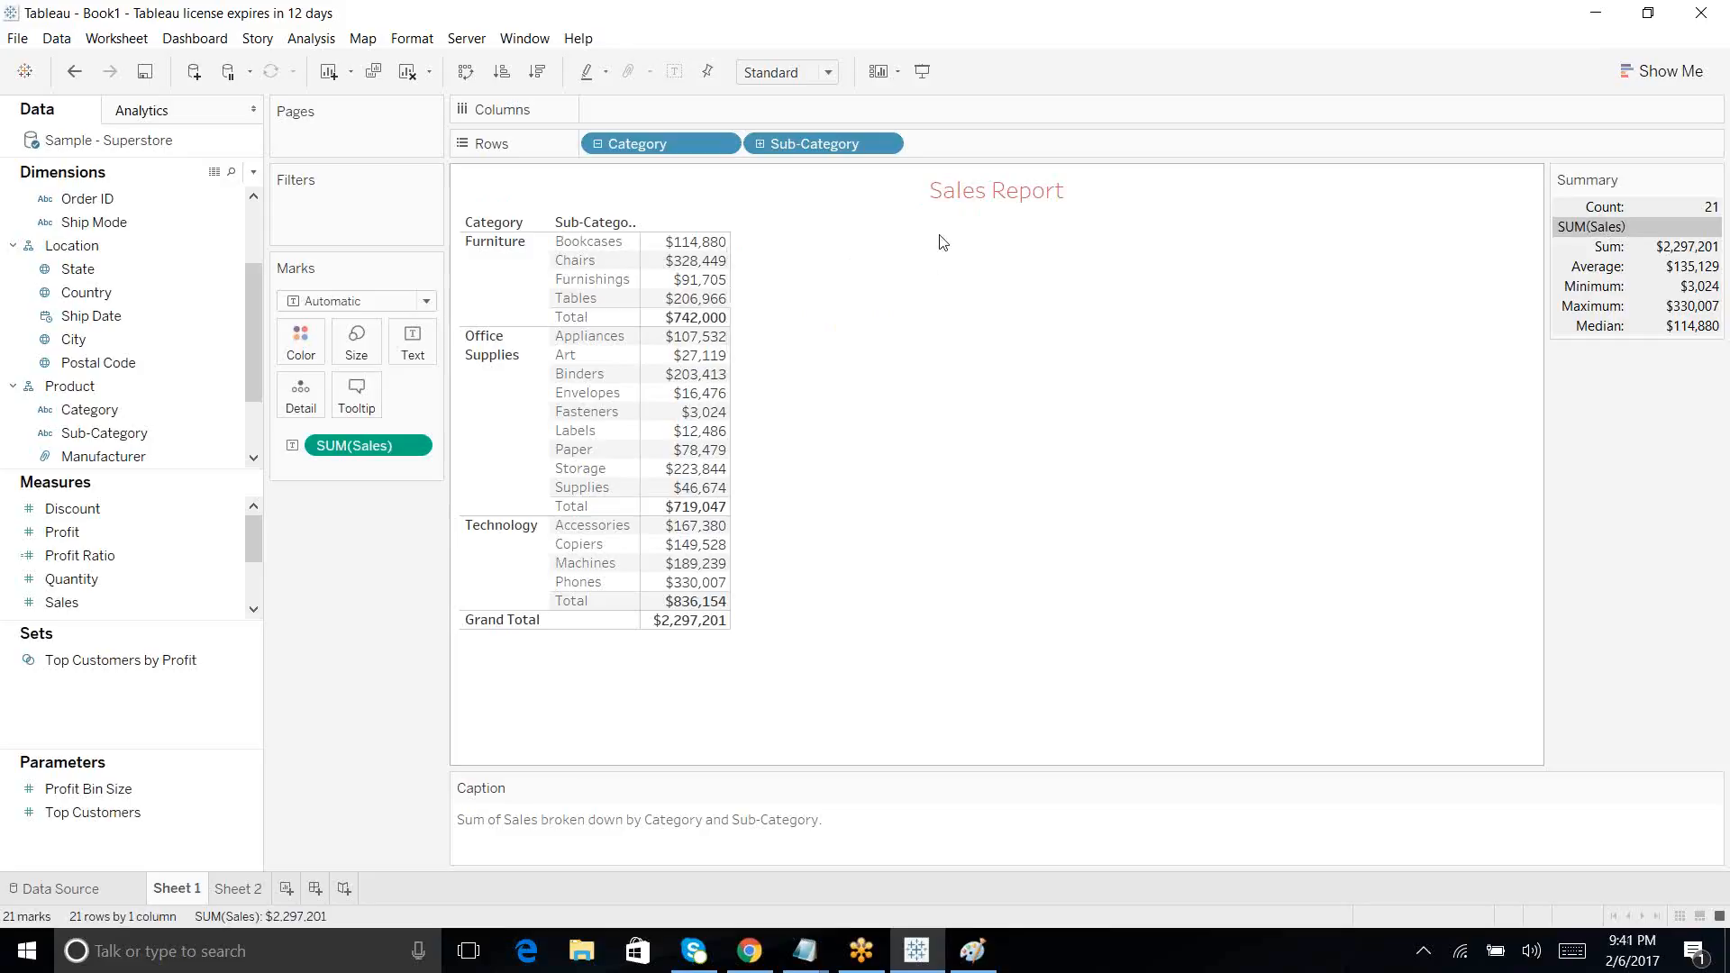
Step: Switch to Paint, start a new picture without saving the old one, paste the worksheet screenshot, and maximize the window
{"action": "left_click", "coordinate": [976, 956]}
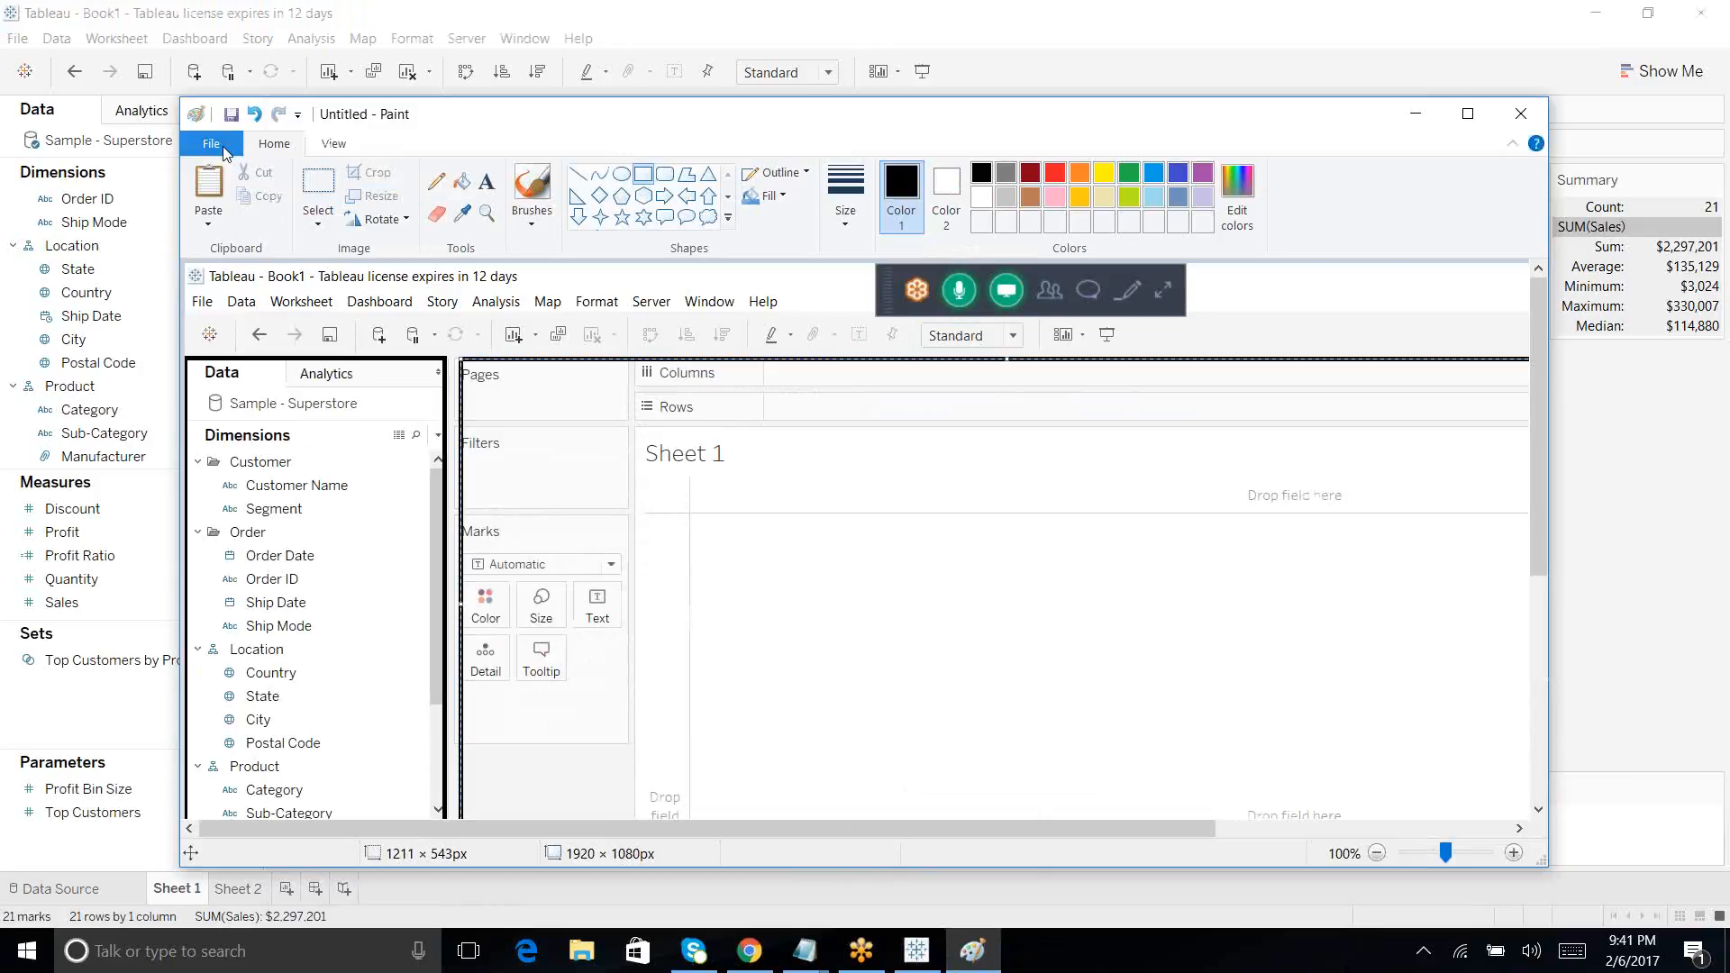
{"action": "left_click", "coordinate": [224, 153]}
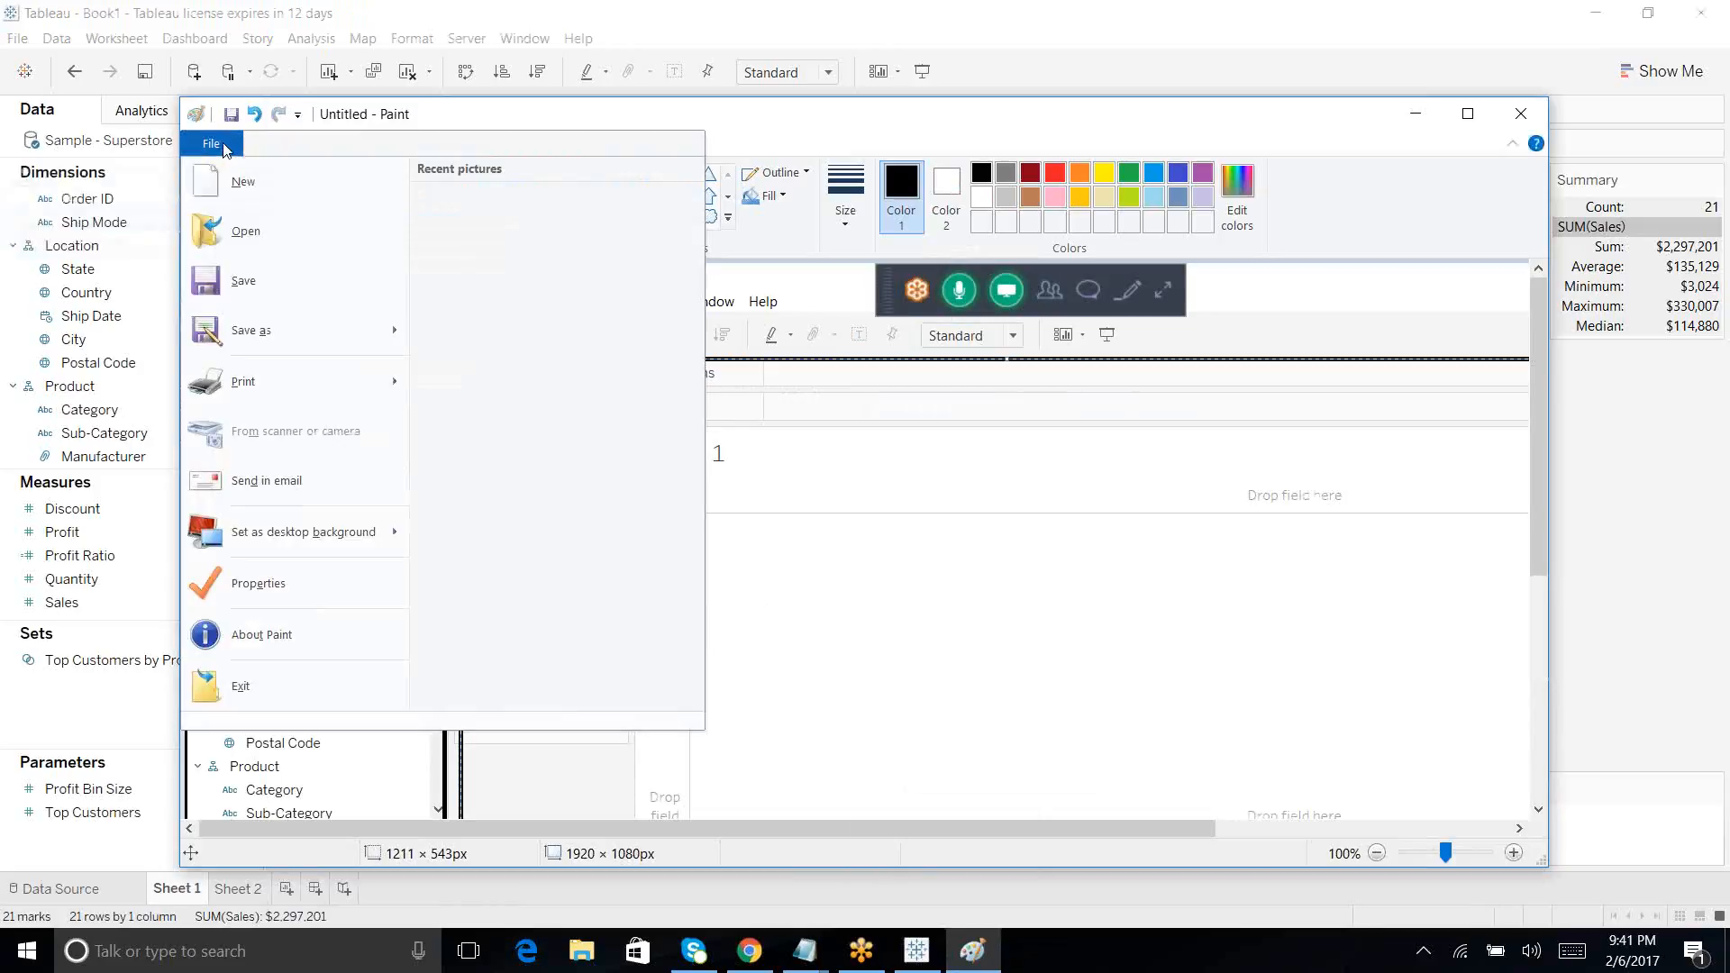
{"action": "left_click", "coordinate": [259, 181]}
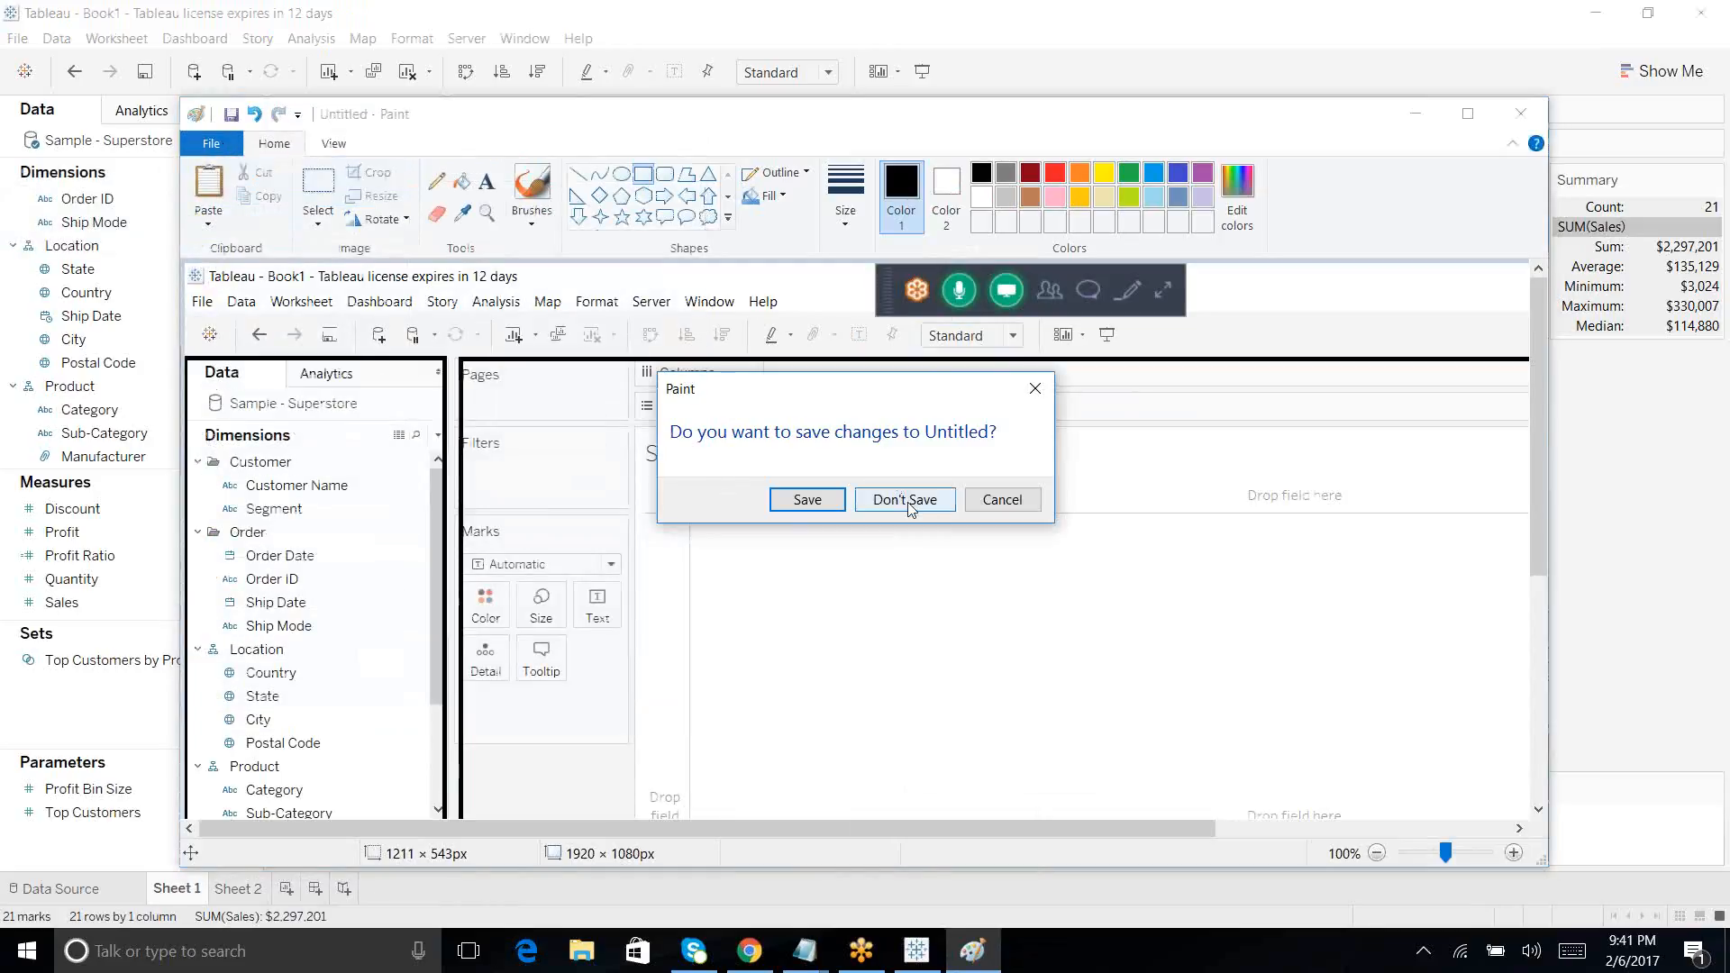
{"action": "left_click", "coordinate": [906, 501]}
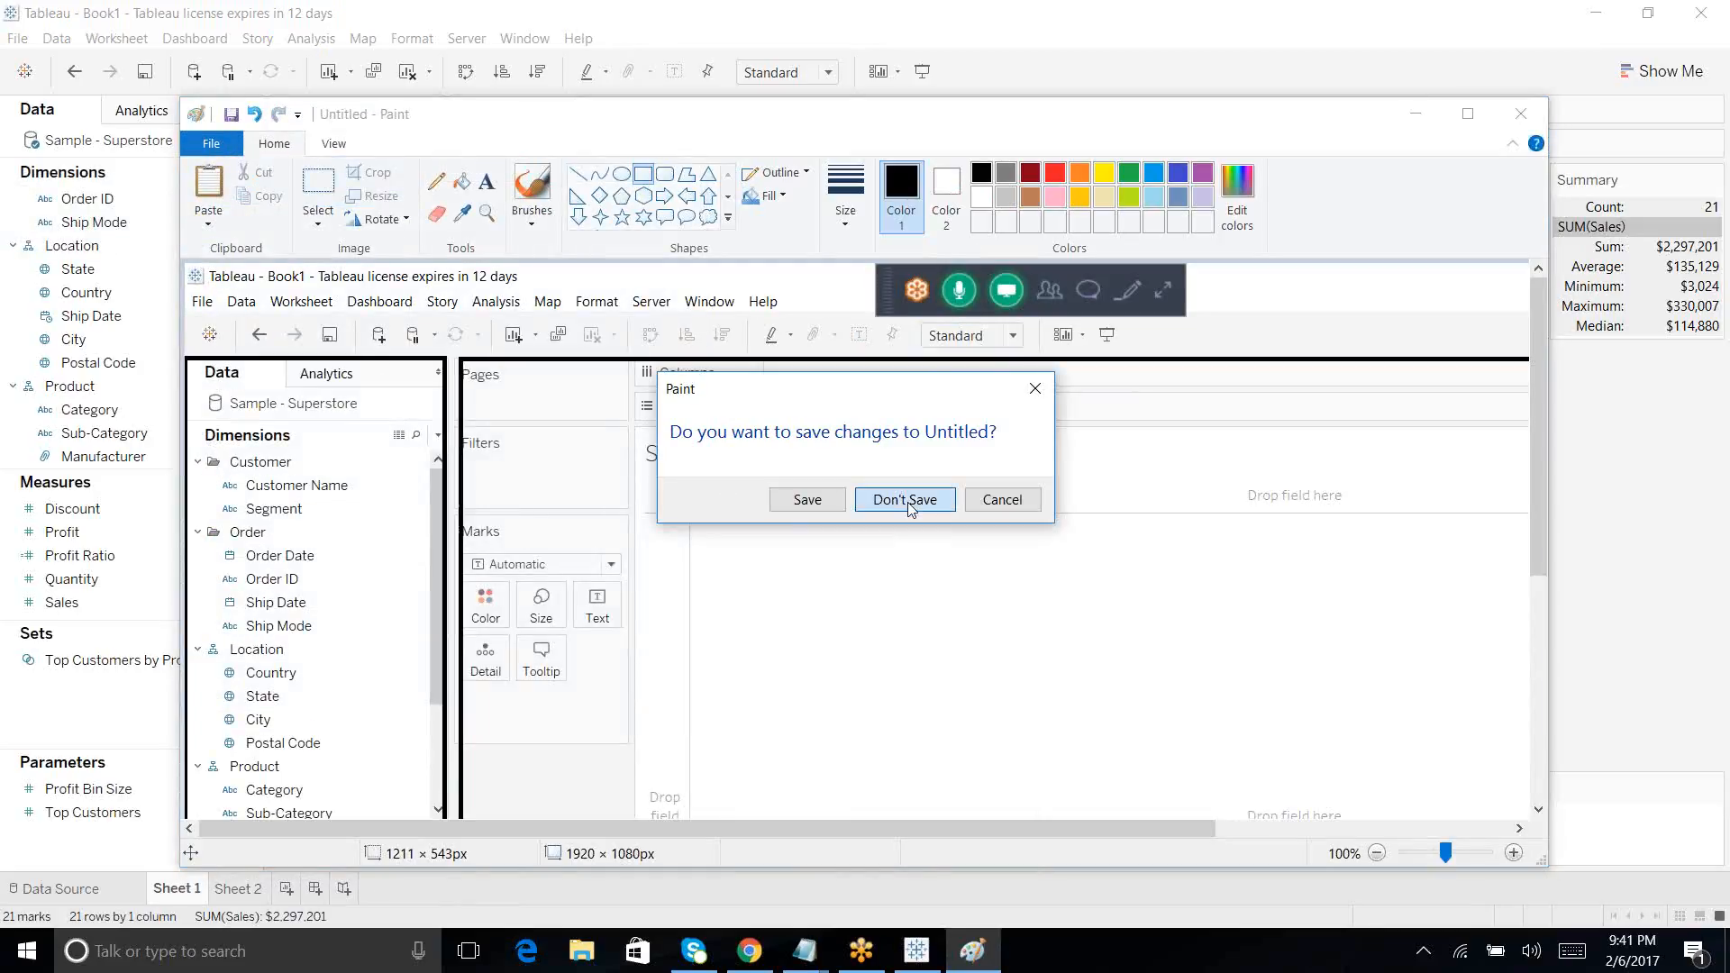
{"action": "key", "text": "ctrl+v"}
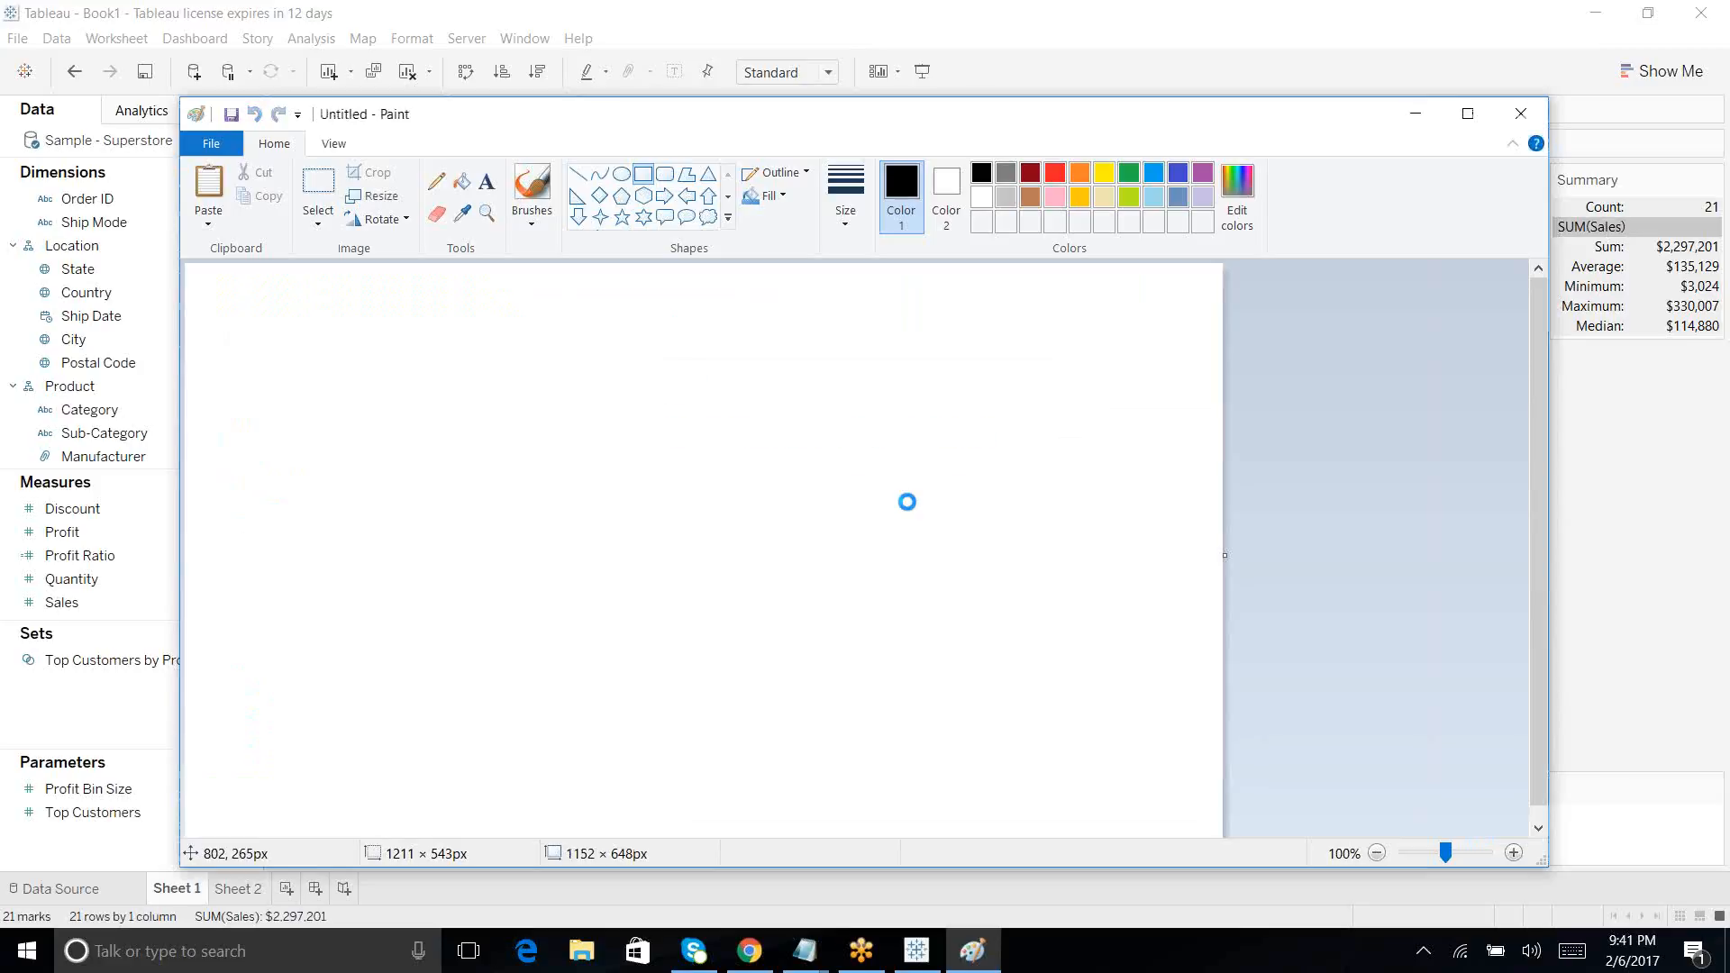
{"action": "left_click", "coordinate": [1466, 116]}
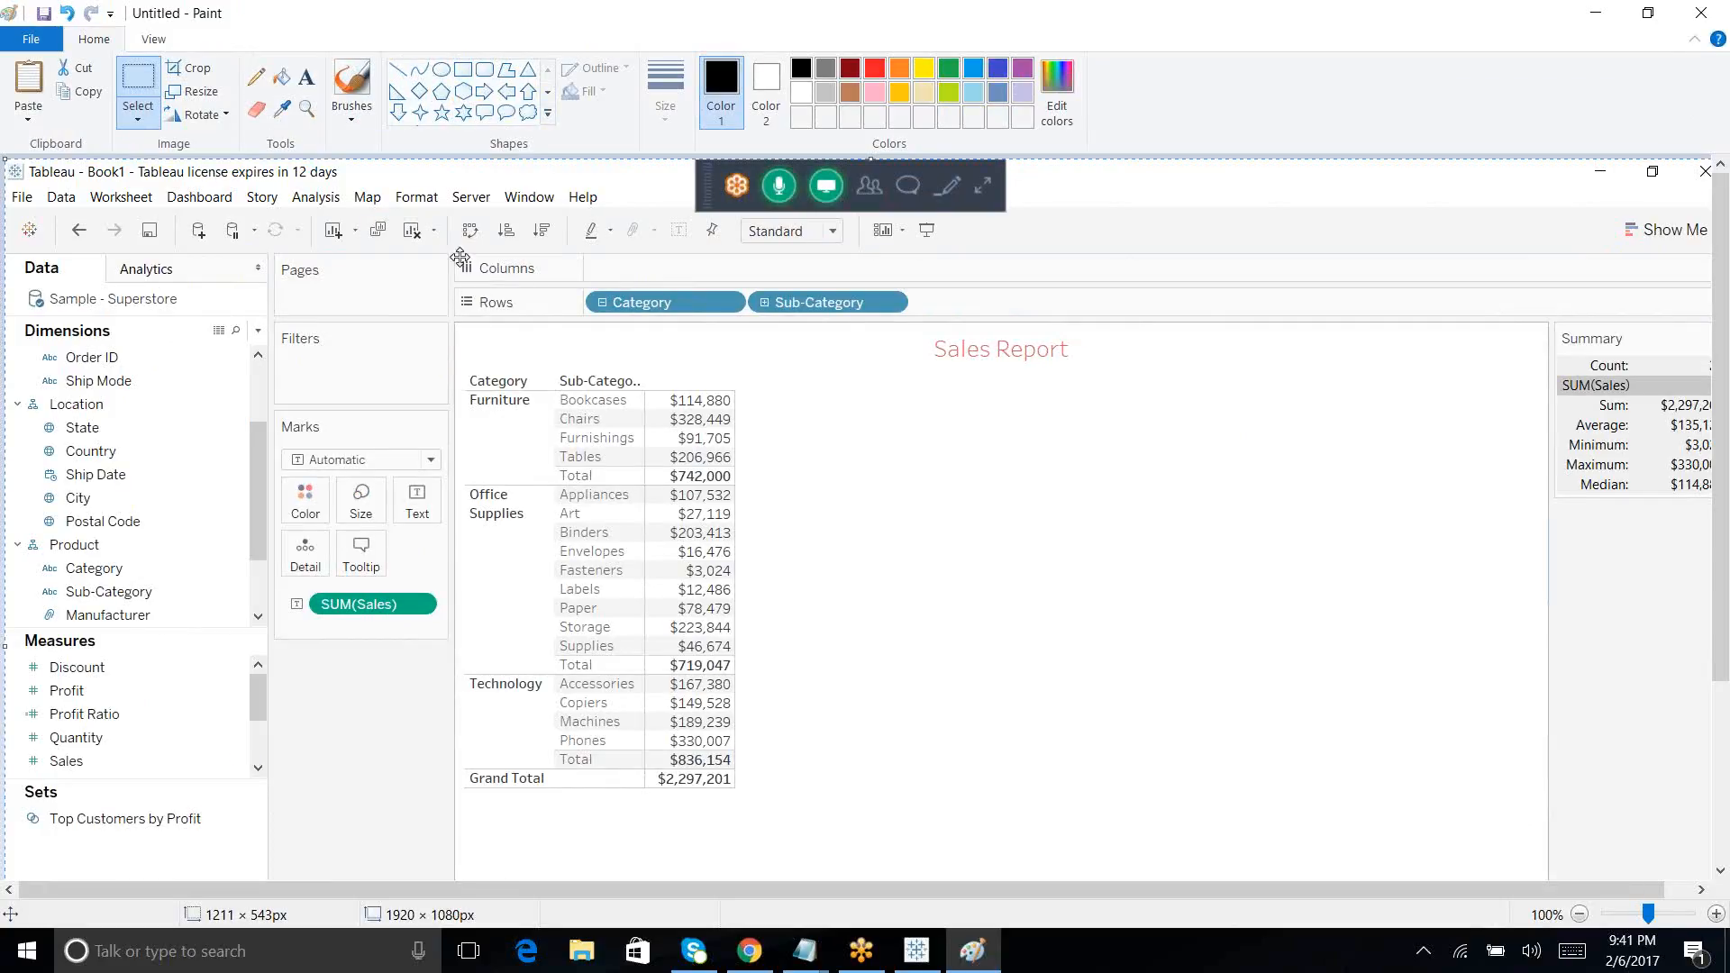
Step: Outline the Sales Report view in the screenshot with a rectangle about 1209 × 633 px, and undo the rectangle
{"action": "left_click", "coordinate": [462, 72]}
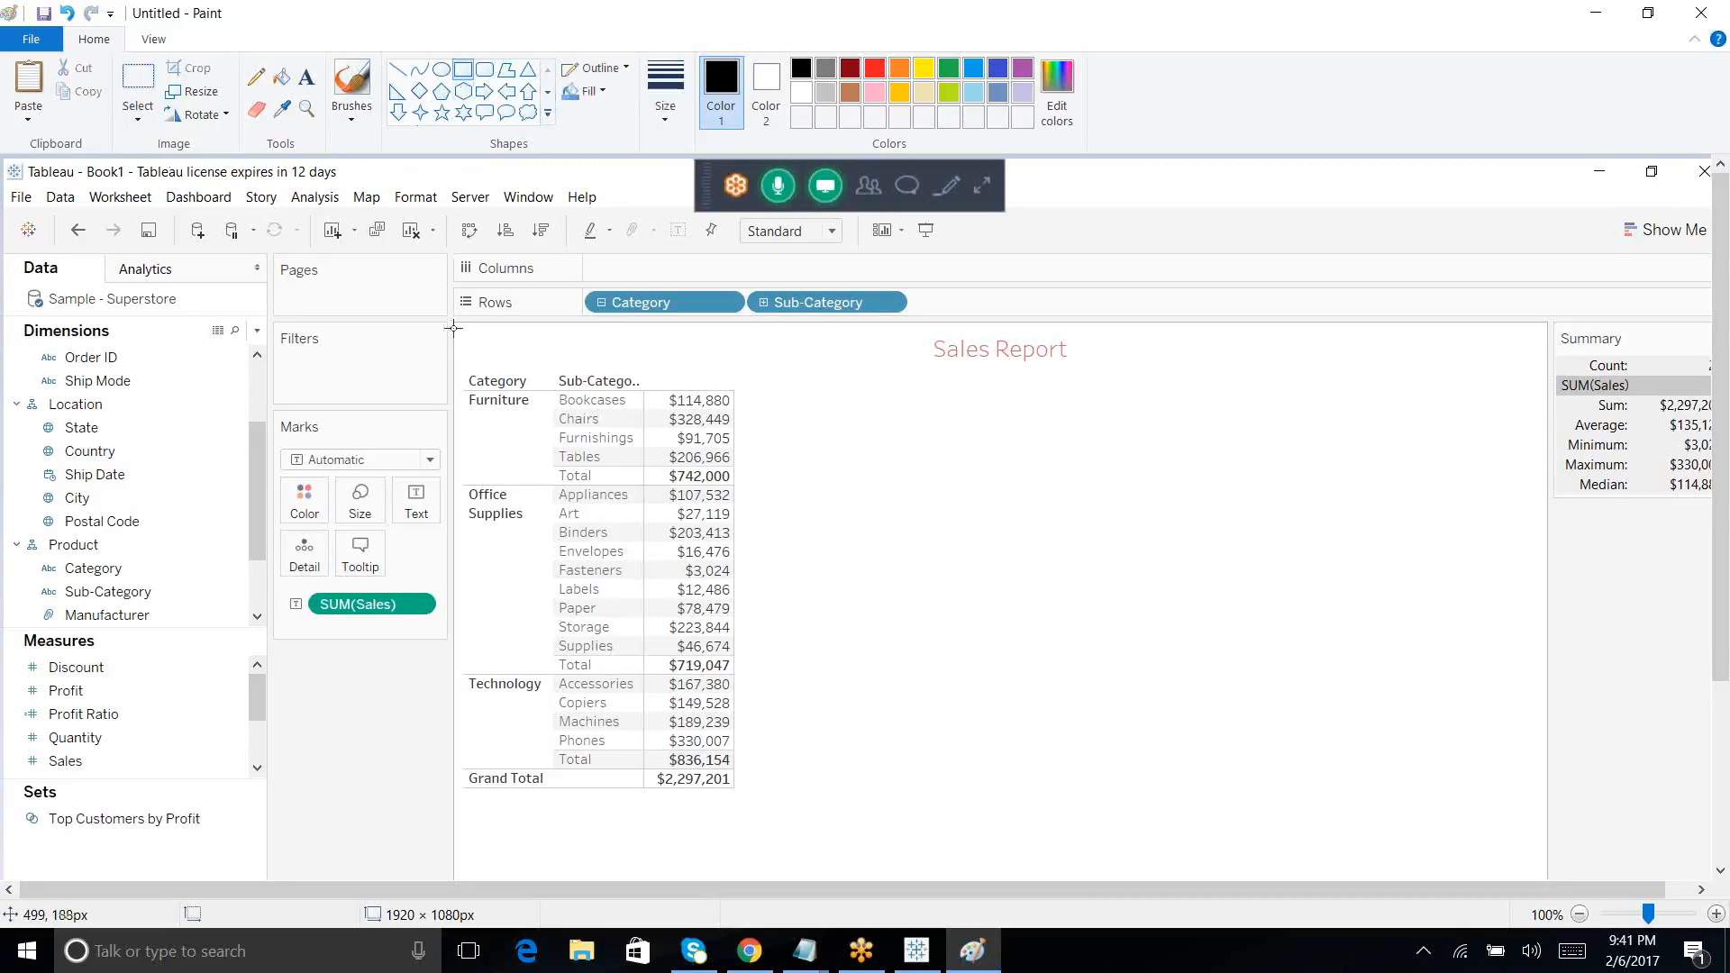
{"action": "mouse_move", "coordinate": [453, 328]}
{"action": "left_mouse_down"}
{"action": "mouse_move", "coordinate": [1097, 824]}
{"action": "mouse_move", "coordinate": [1307, 878]}
{"action": "mouse_move", "coordinate": [1485, 861]}
{"action": "mouse_move", "coordinate": [1542, 897]}
{"action": "left_mouse_up"}
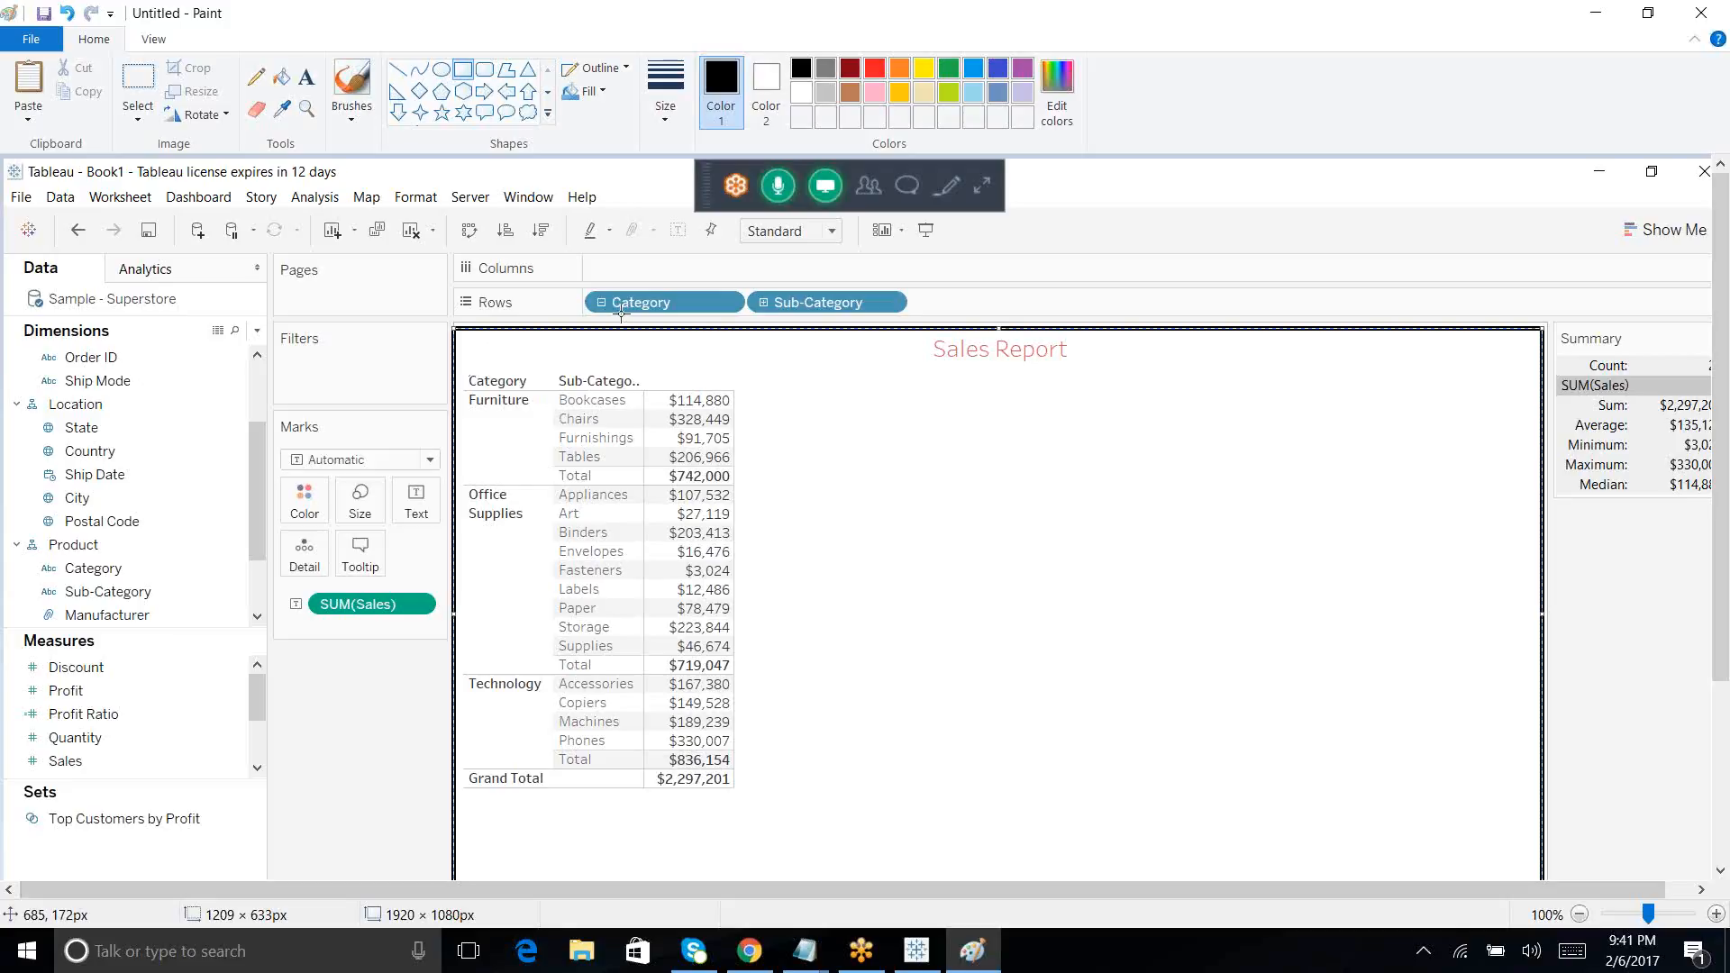
{"action": "key", "text": "ctrl+z"}
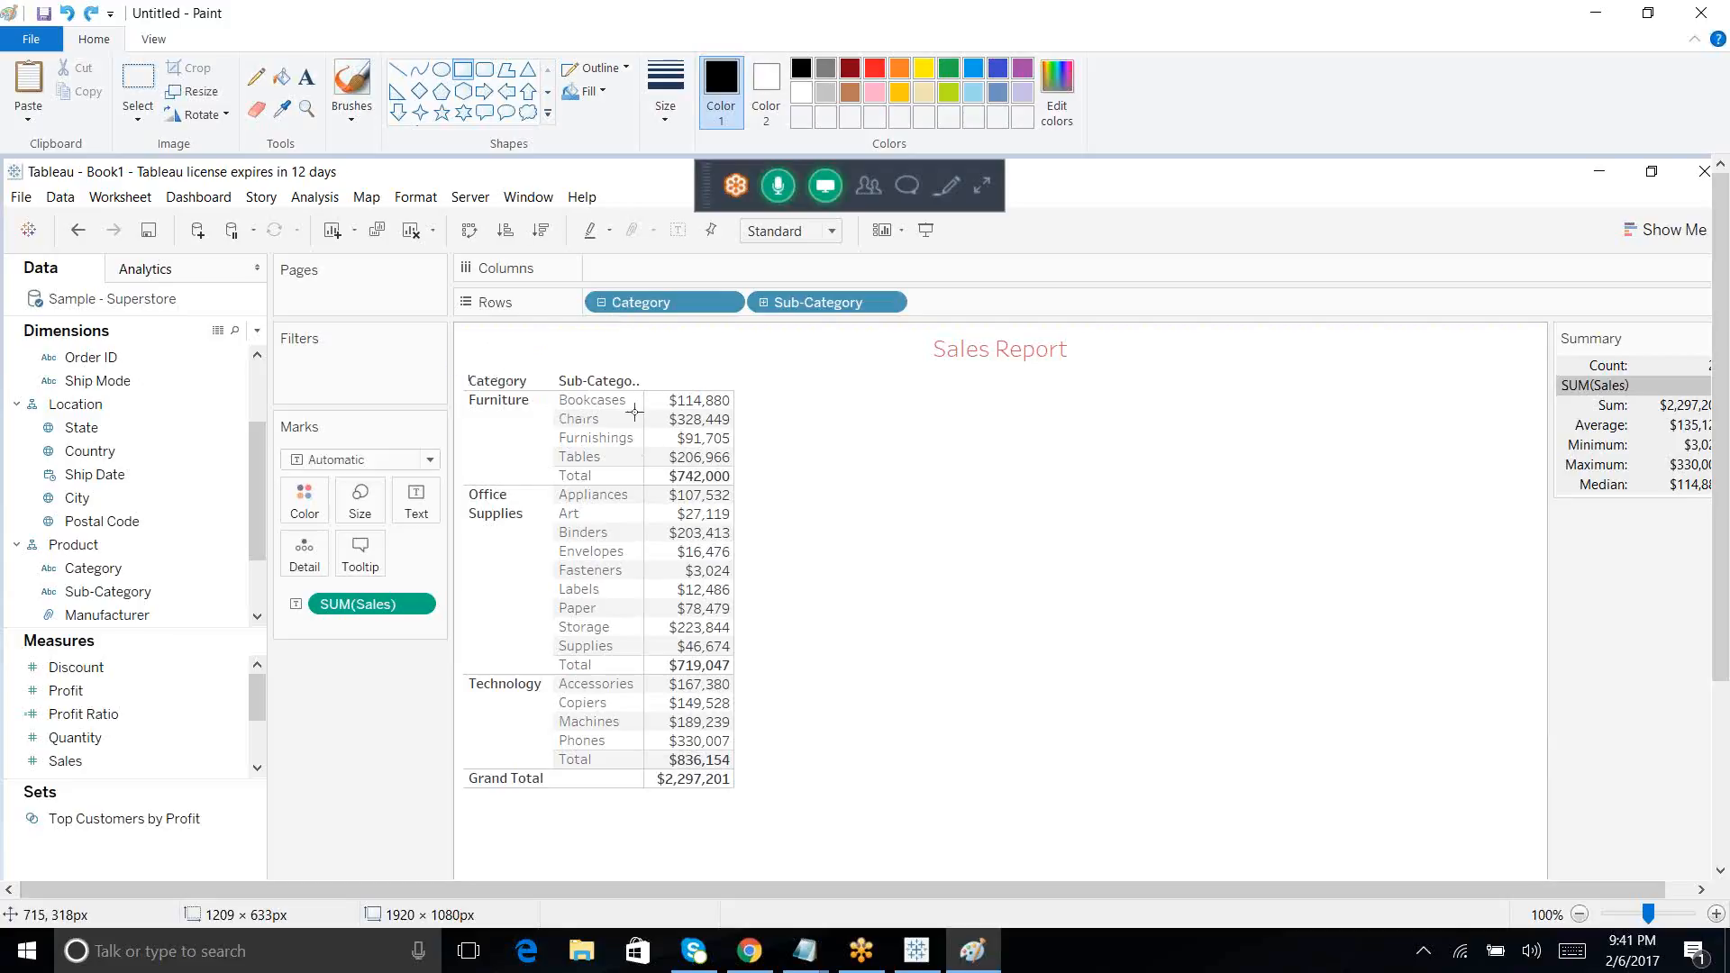
Step: Draw rectangle outlines around the sales table, the data view area and the whole worksheet area on the pasted Tableau screenshot
{"action": "left_click", "coordinate": [462, 68]}
{"action": "mouse_move", "coordinate": [457, 368]}
{"action": "left_mouse_down"}
{"action": "mouse_move", "coordinate": [757, 581]}
{"action": "mouse_move", "coordinate": [792, 687]}
{"action": "mouse_move", "coordinate": [755, 815]}
{"action": "left_mouse_up"}
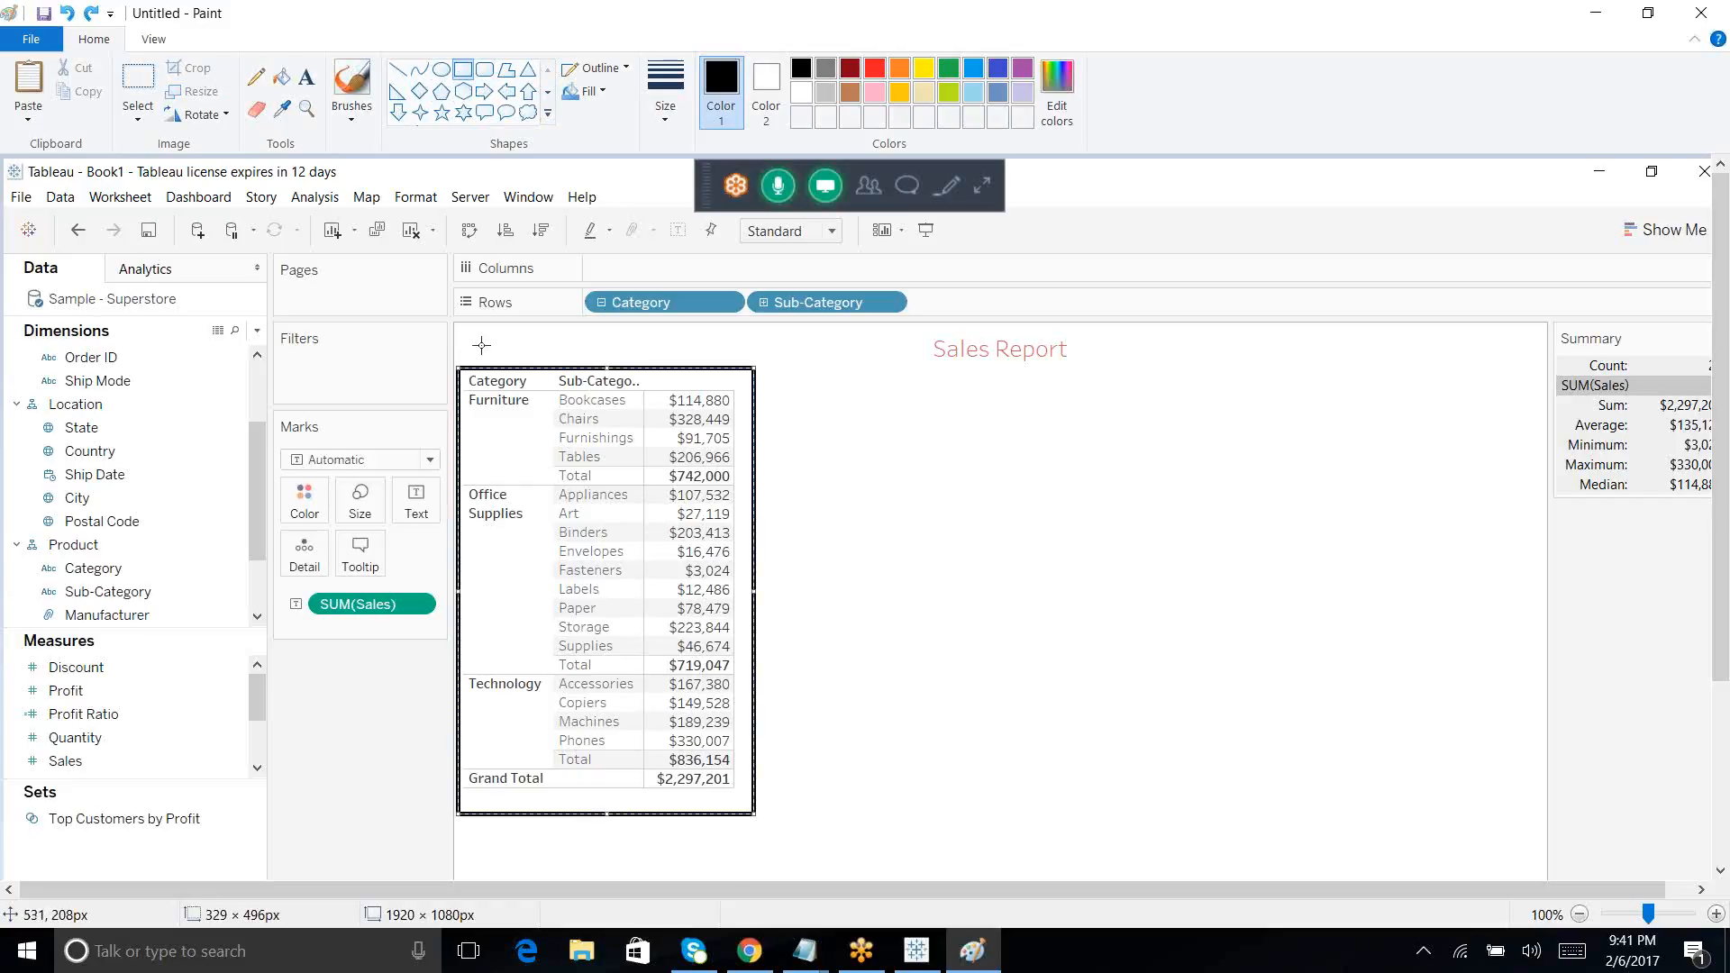
{"action": "mouse_move", "coordinate": [453, 326]}
{"action": "left_mouse_down"}
{"action": "mouse_move", "coordinate": [701, 397]}
{"action": "mouse_move", "coordinate": [1352, 696]}
{"action": "mouse_move", "coordinate": [1554, 901]}
{"action": "mouse_move", "coordinate": [1728, 972]}
{"action": "mouse_move", "coordinate": [1711, 967]}
{"action": "left_mouse_up"}
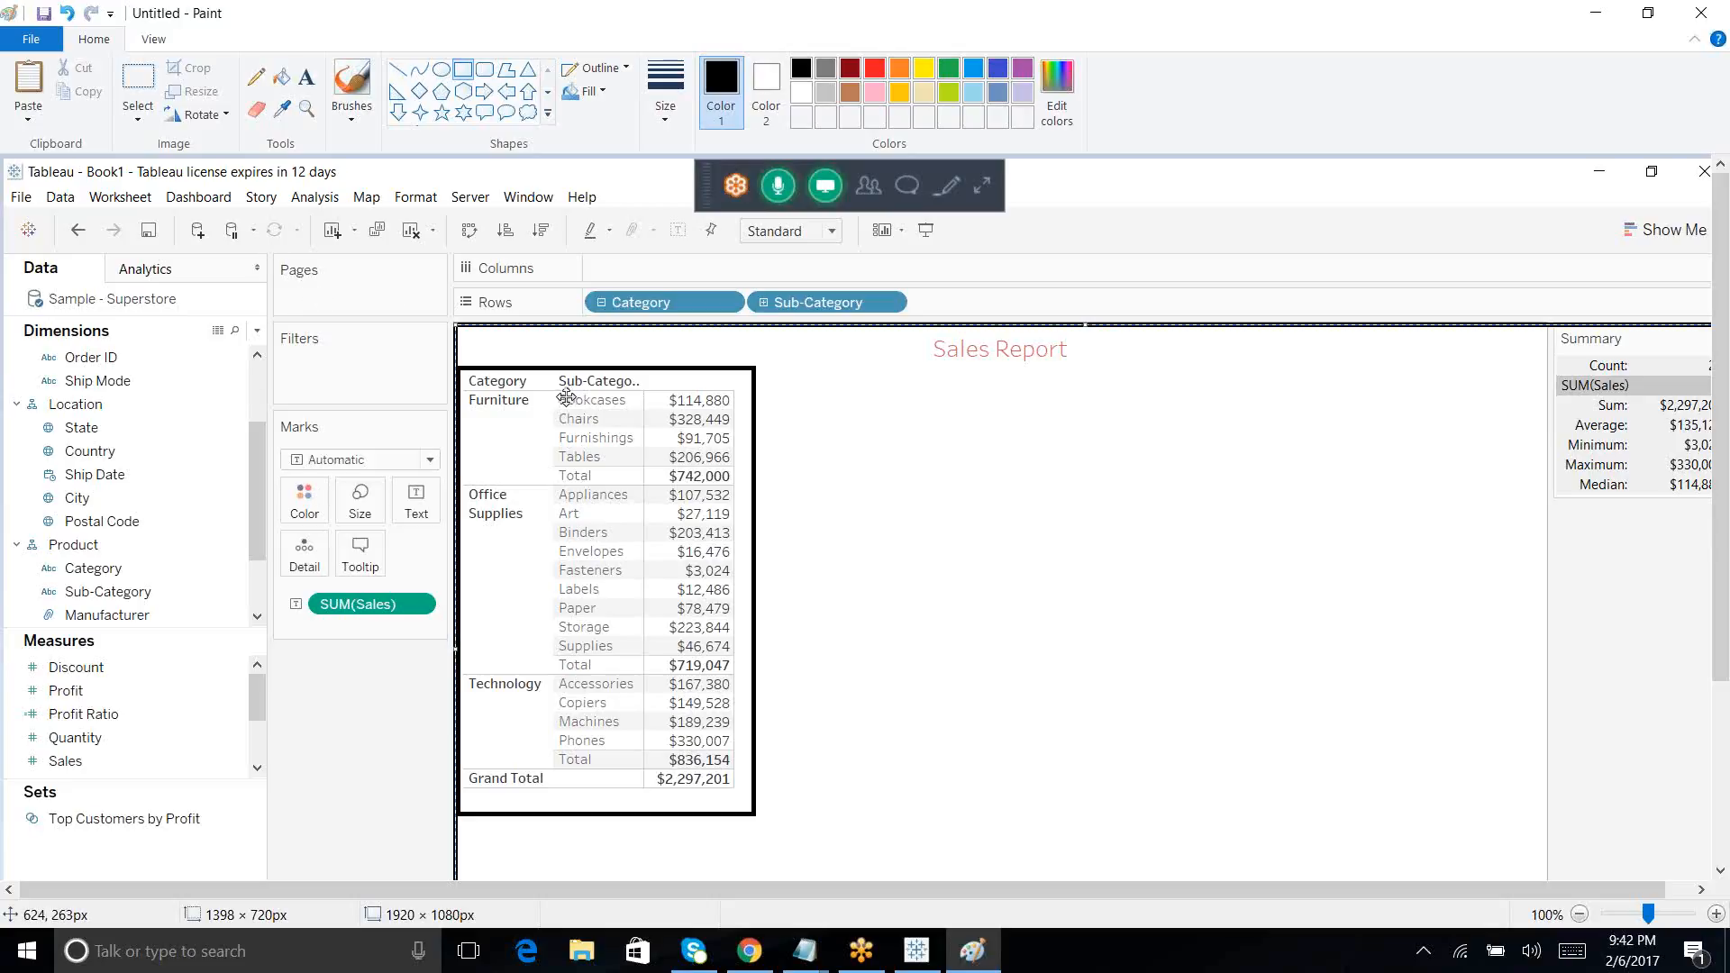
{"action": "left_click", "coordinate": [336, 295]}
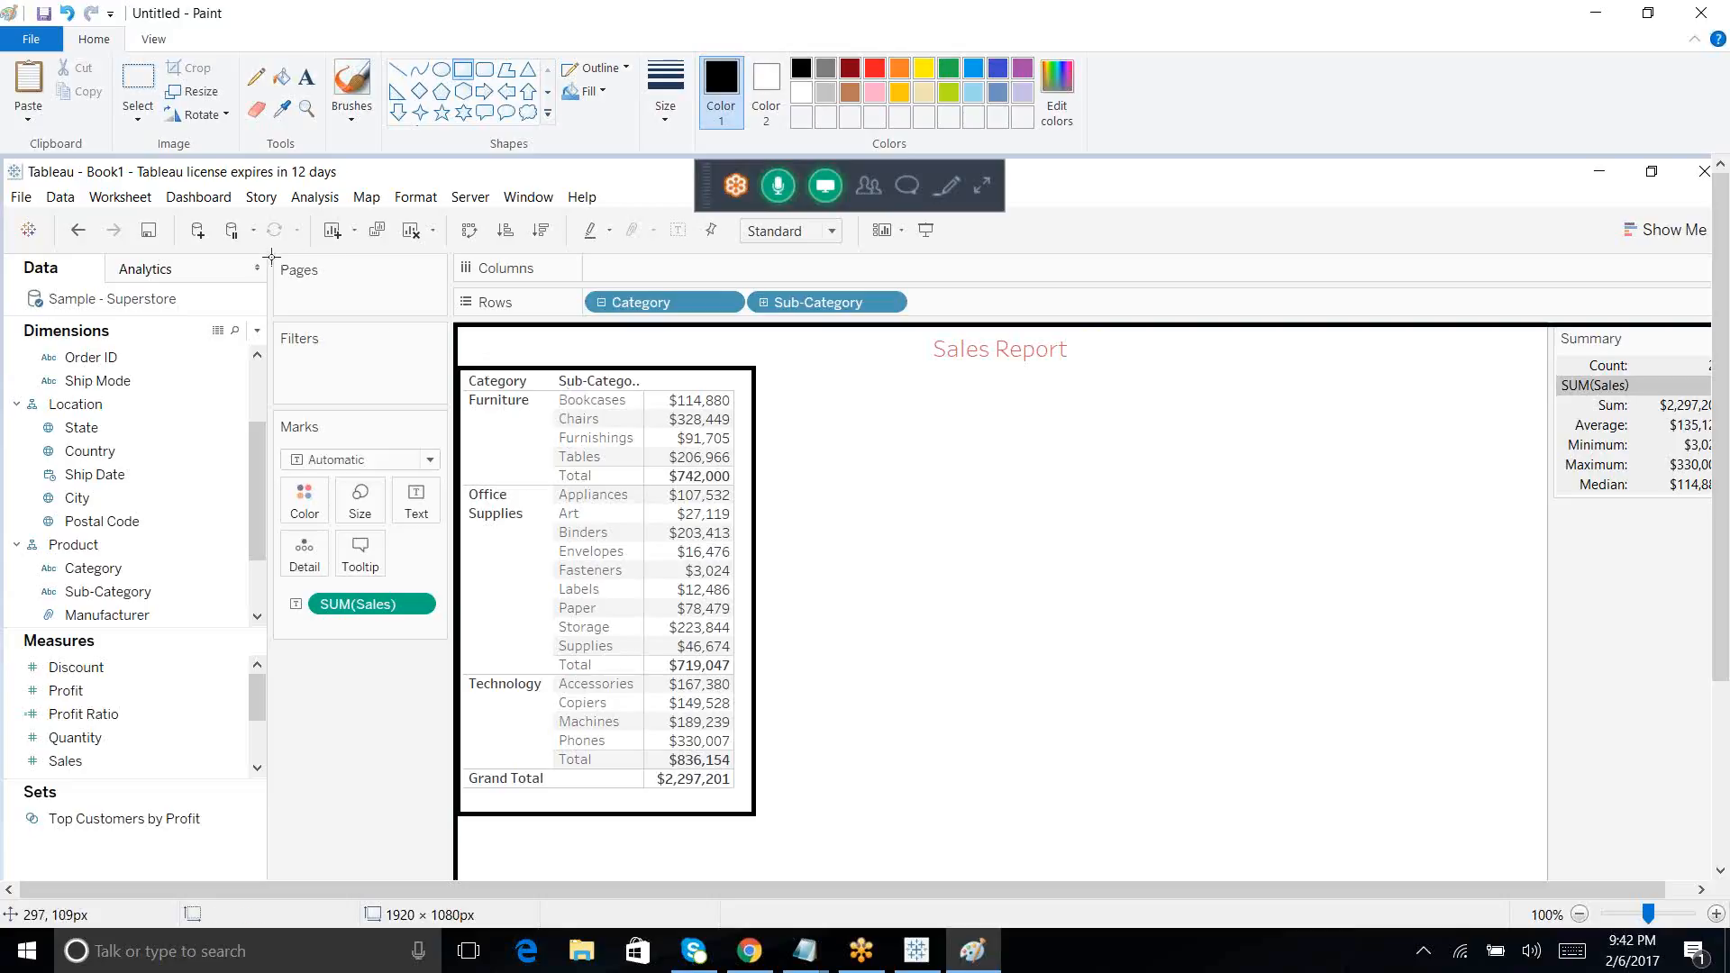
{"action": "mouse_move", "coordinate": [271, 257]}
{"action": "left_mouse_down"}
{"action": "mouse_move", "coordinate": [455, 403]}
{"action": "mouse_move", "coordinate": [849, 901]}
{"action": "mouse_move", "coordinate": [1726, 969]}
{"action": "left_mouse_up"}
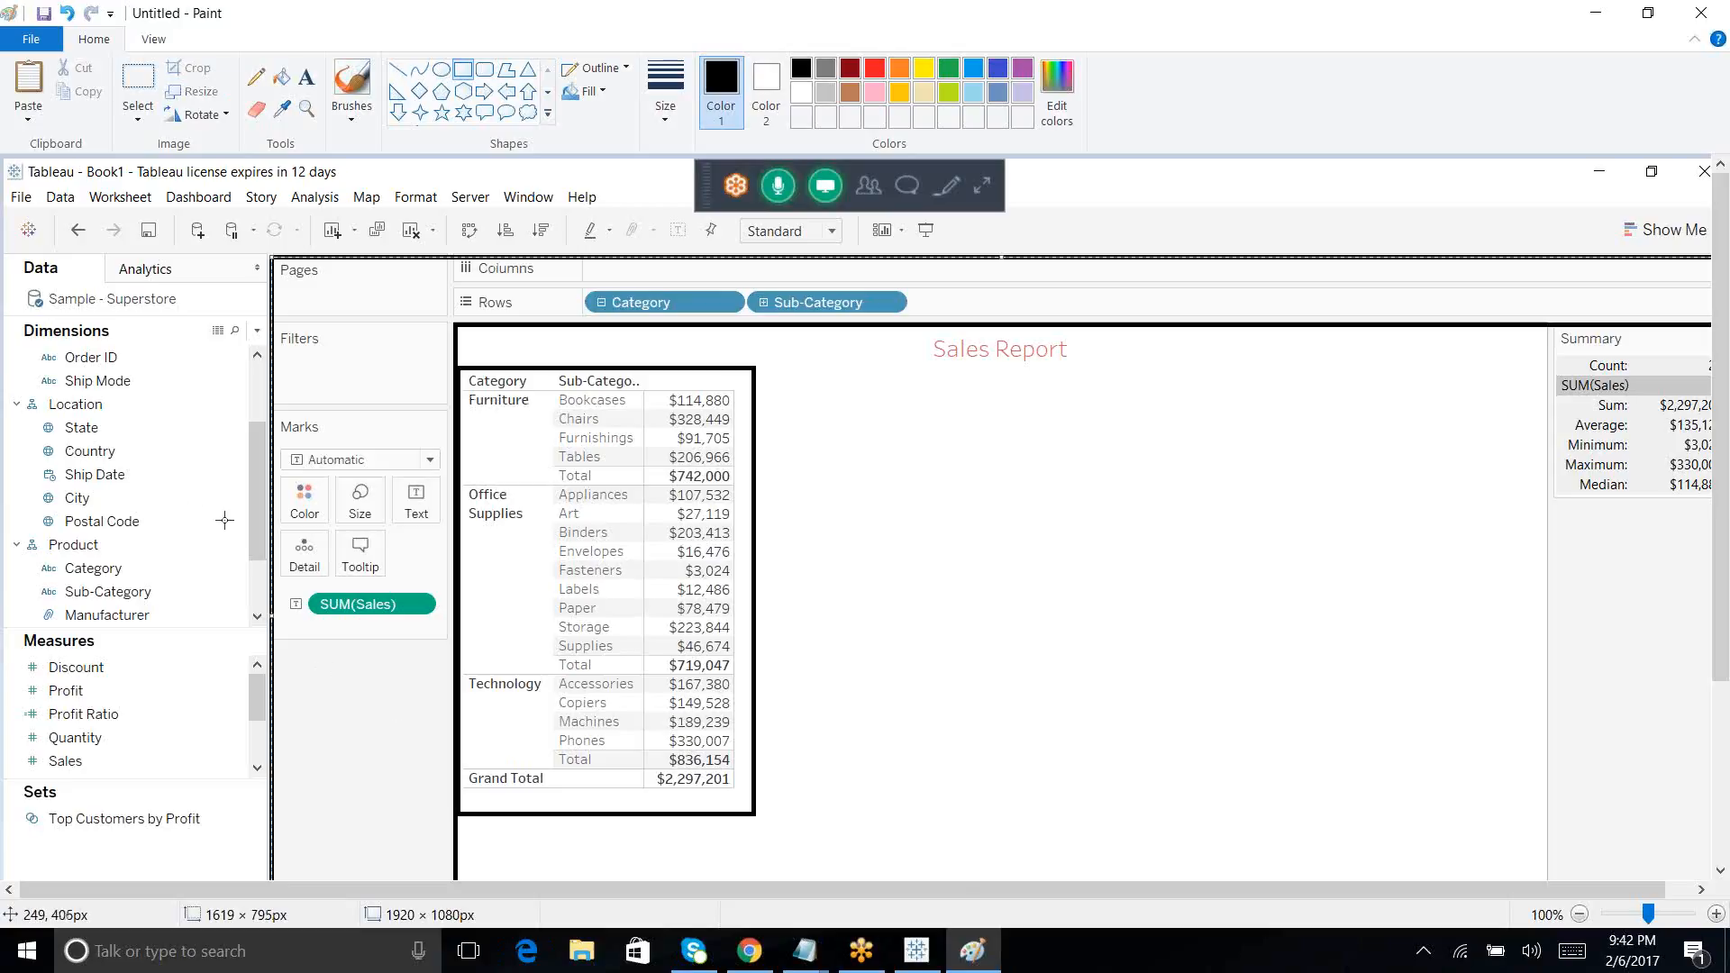
{"action": "left_click", "coordinate": [194, 499]}
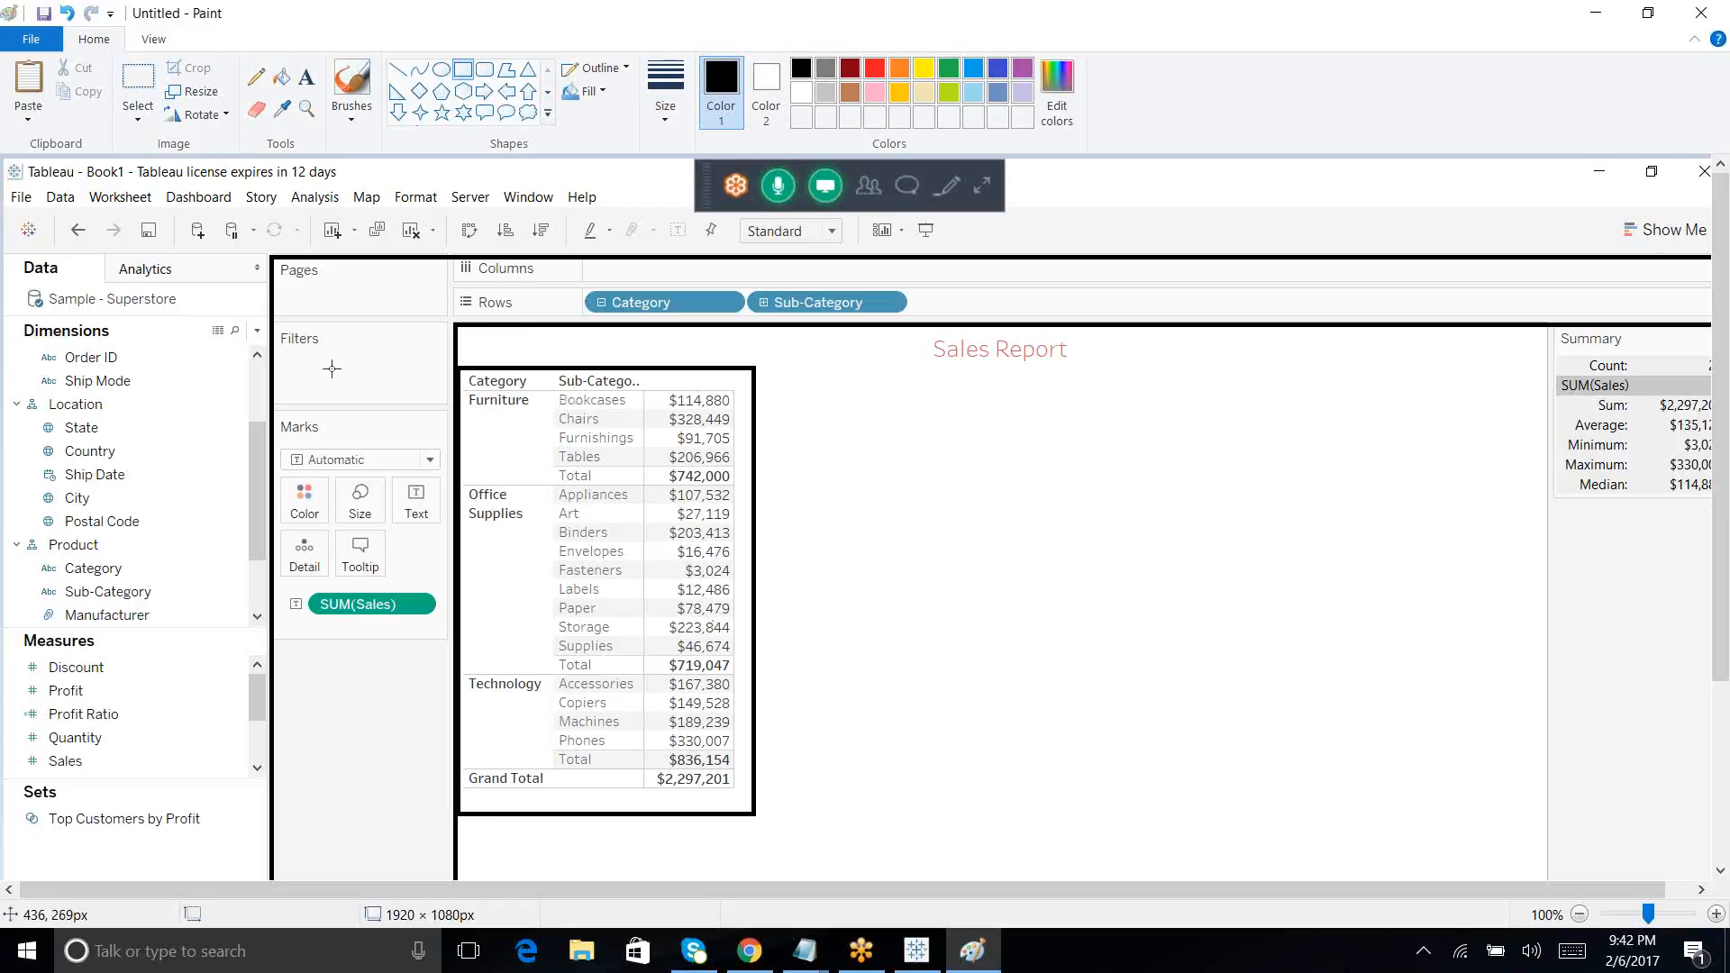
Step: Switch to the untitled Notepad notes and add the entry "table" a few lines below "summary"
{"action": "left_click", "coordinate": [816, 956]}
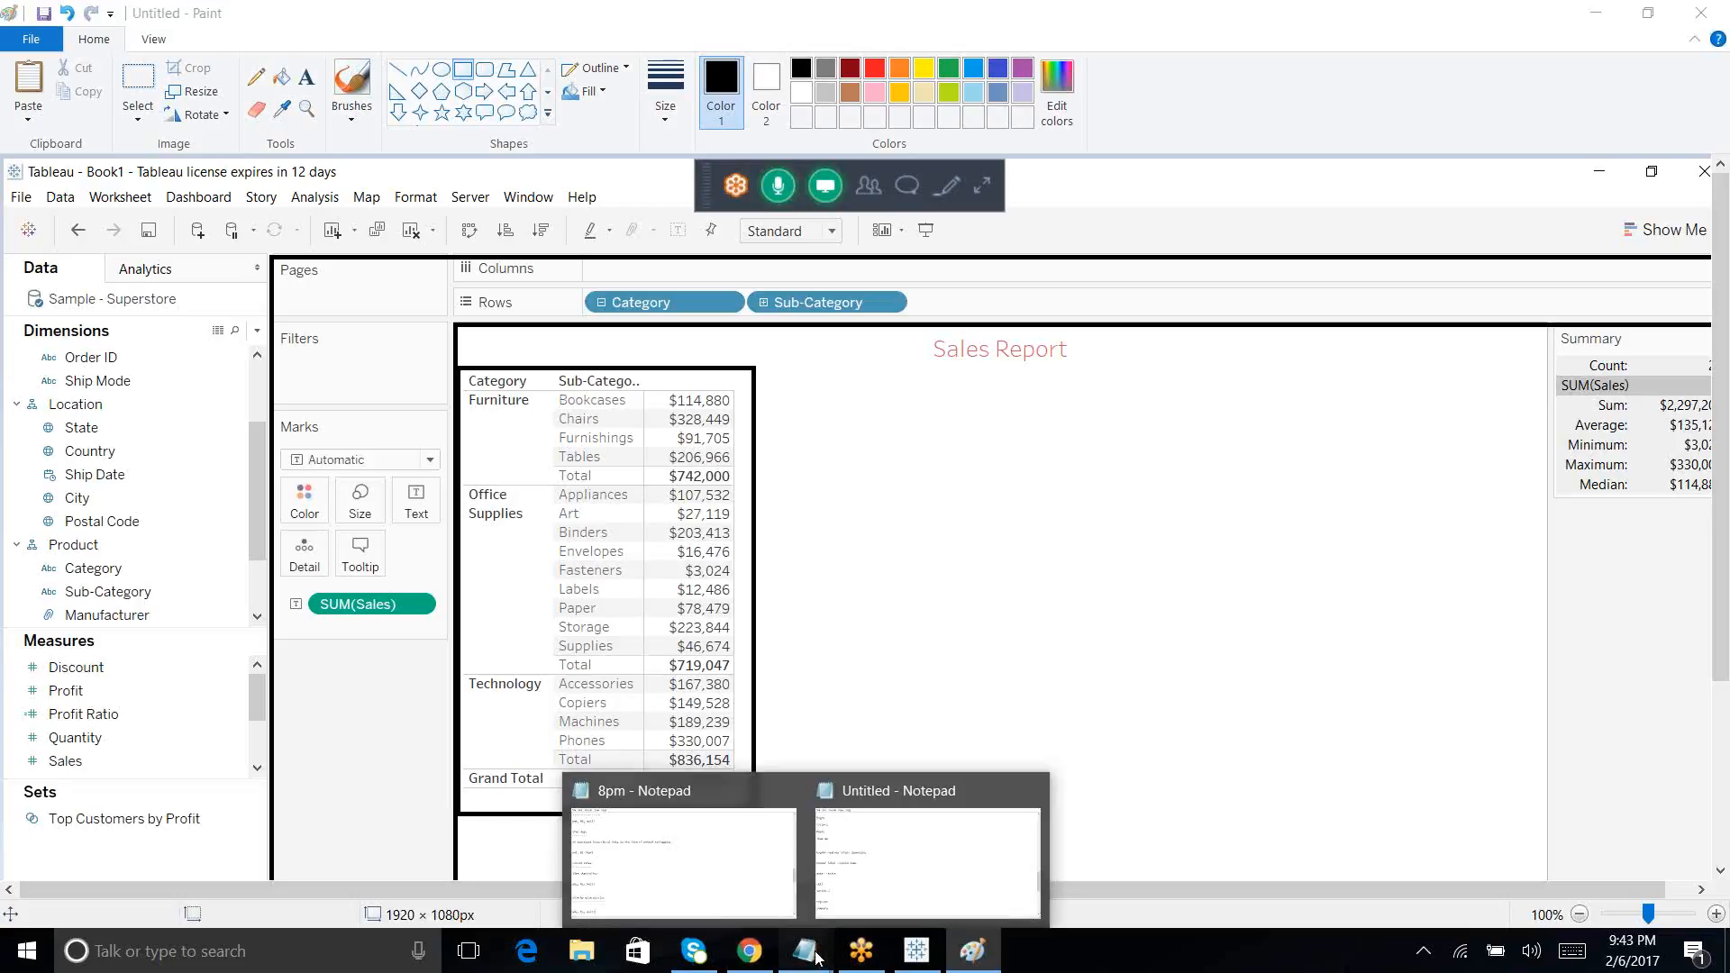
{"action": "left_click", "coordinate": [903, 851]}
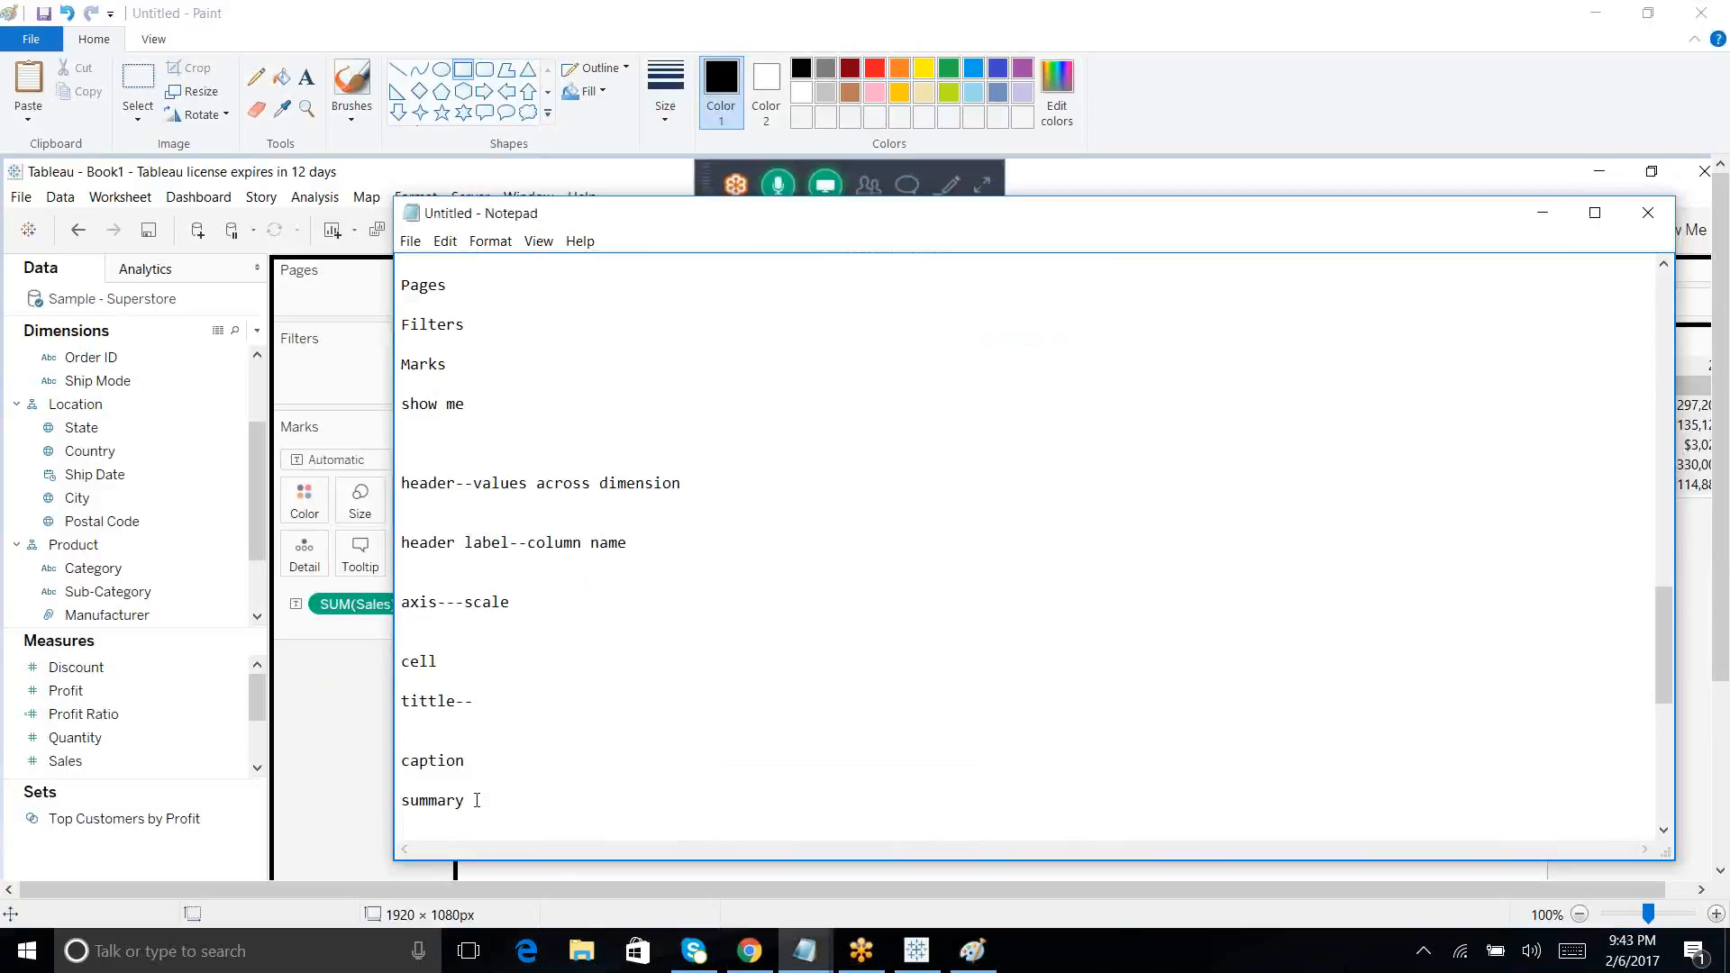
{"action": "right_click", "coordinate": [477, 801]}
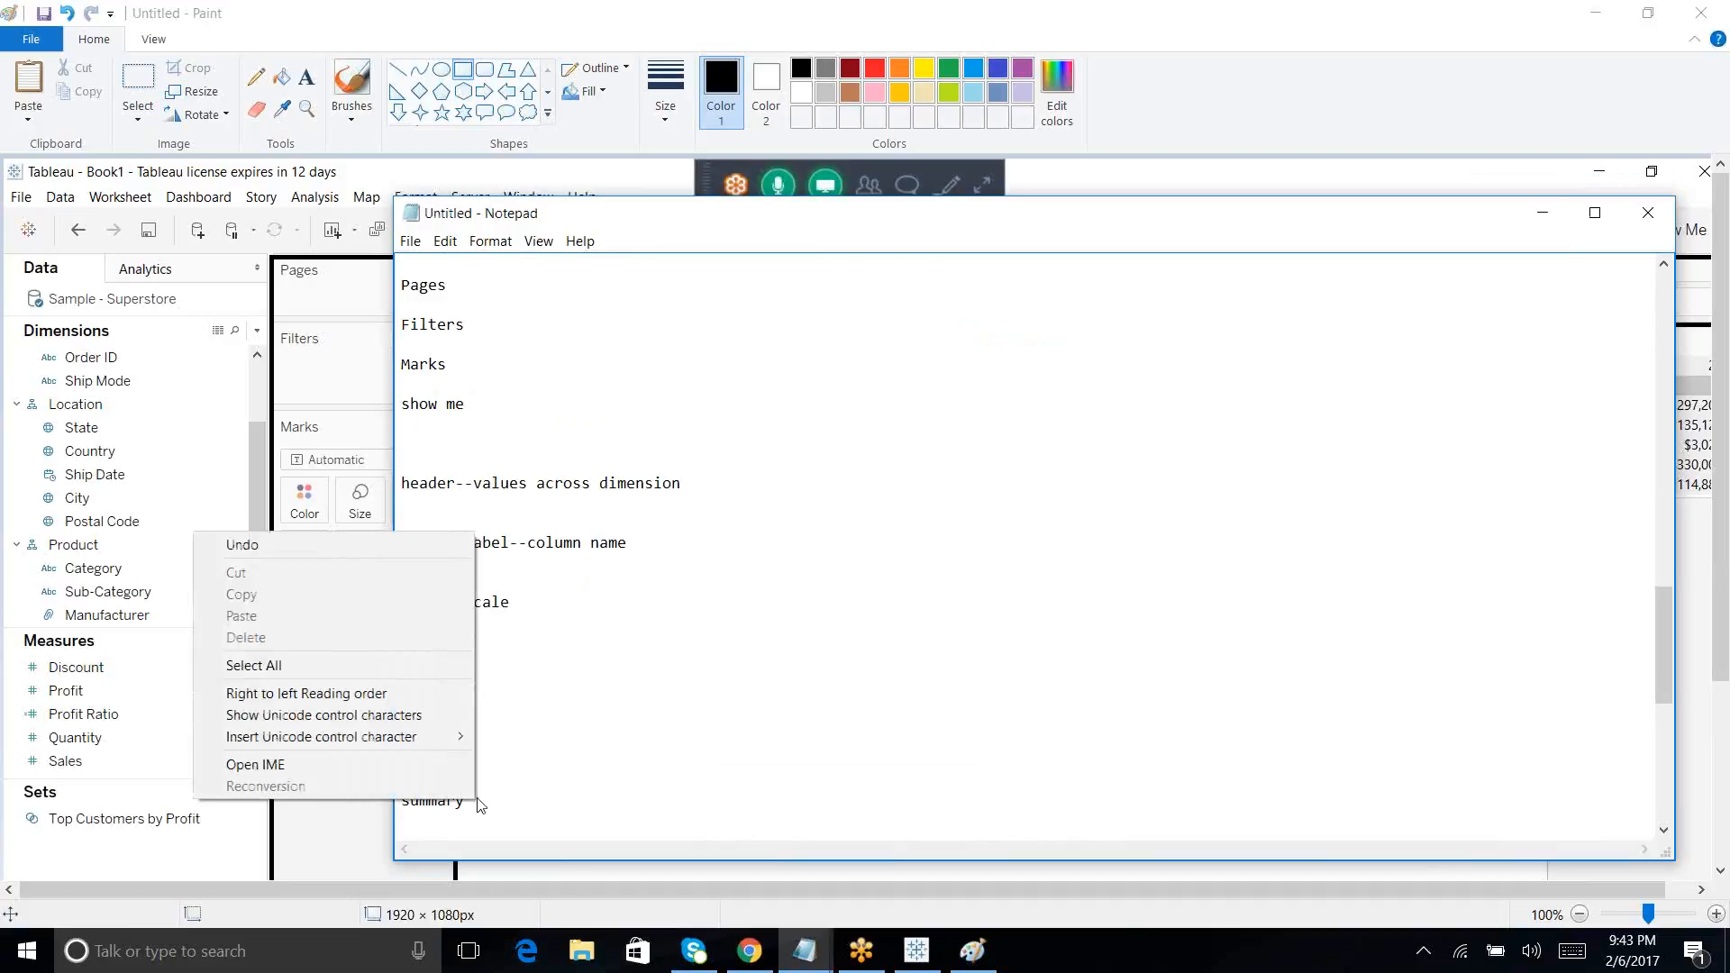
{"action": "left_click", "coordinate": [537, 808]}
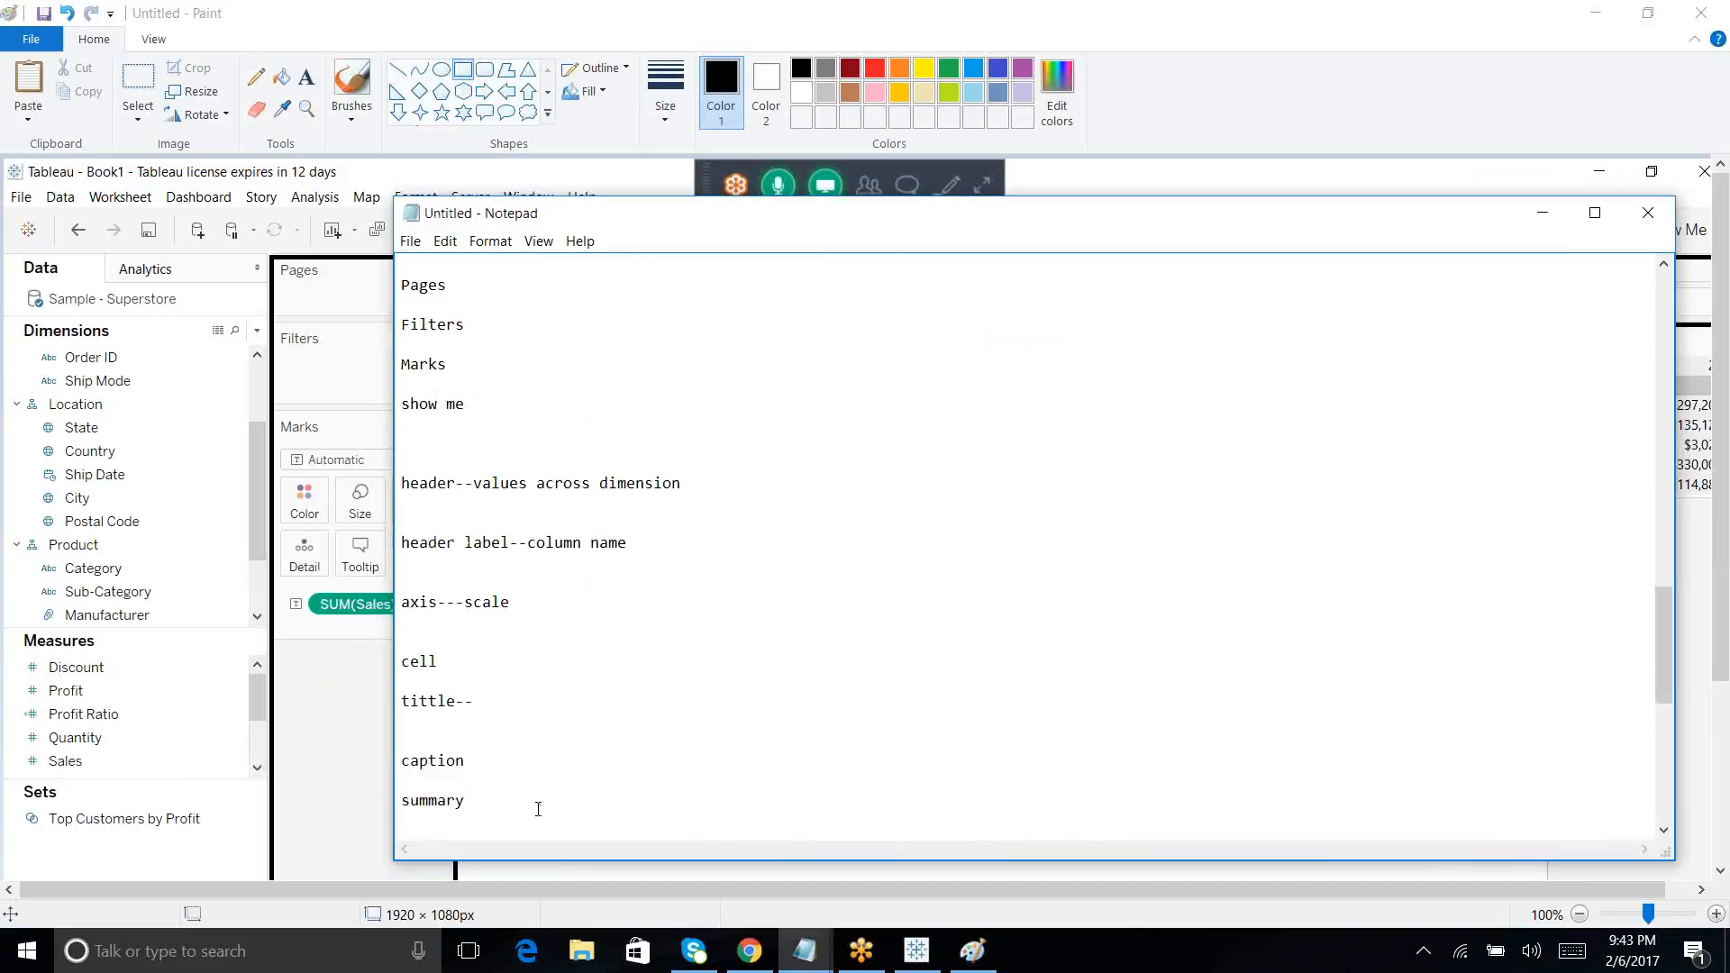
{"action": "key", "text": "Return"}
{"action": "key", "text": "Return"}
{"action": "key", "text": "Return"}
{"action": "key", "text": "Return"}
{"action": "type", "text": "tab"}
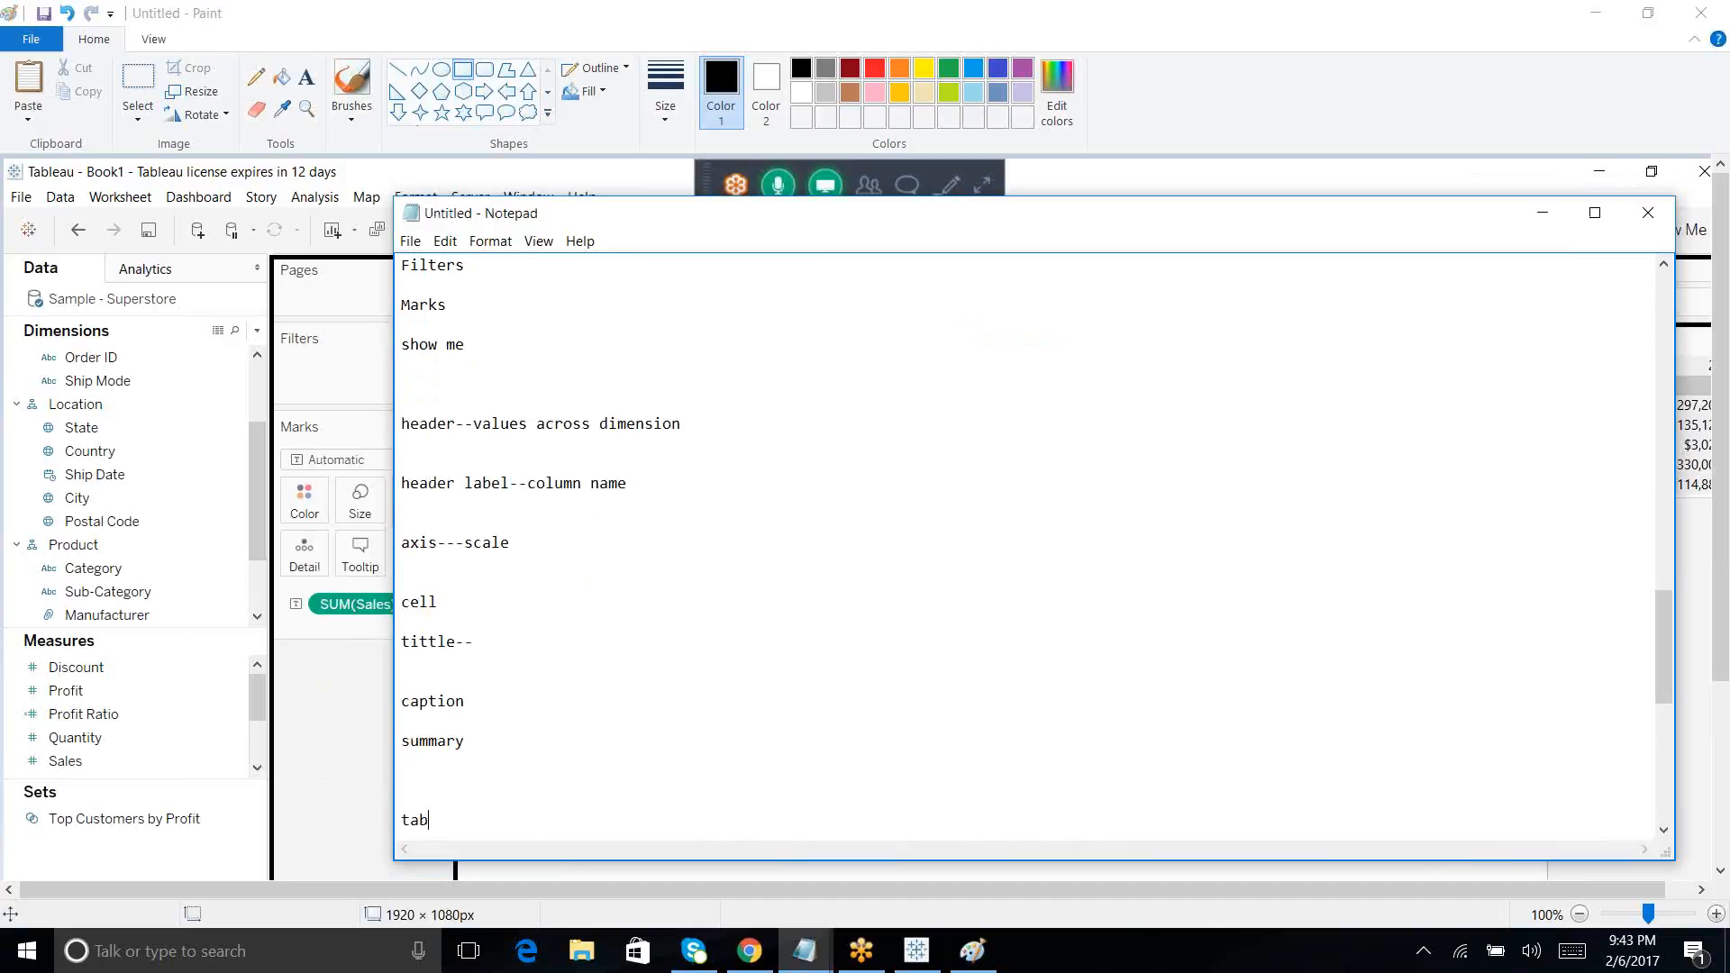
{"action": "type", "text": "le"}
{"action": "key", "text": "Return"}
{"action": "key", "text": "Return"}
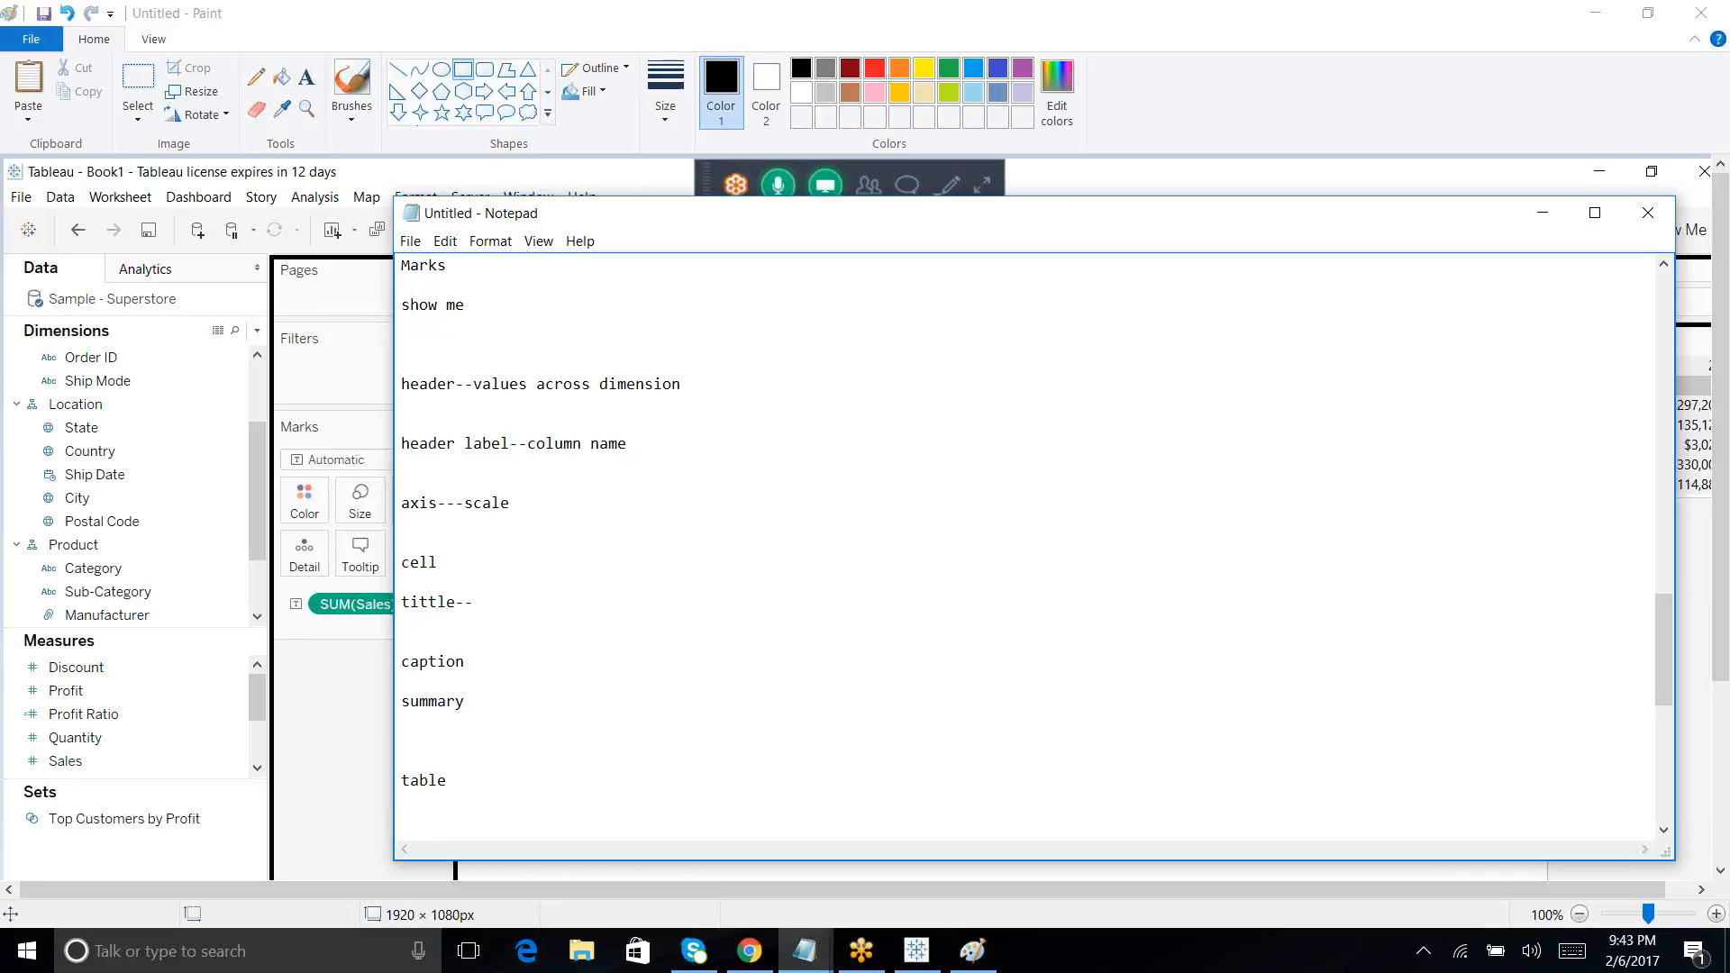
Step: Add the entries "dataview" and "worksheet" below "table", separated by blank lines, and minimize the notes
{"action": "type", "text": "dataview"}
{"action": "key", "text": "Return"}
{"action": "key", "text": "Return"}
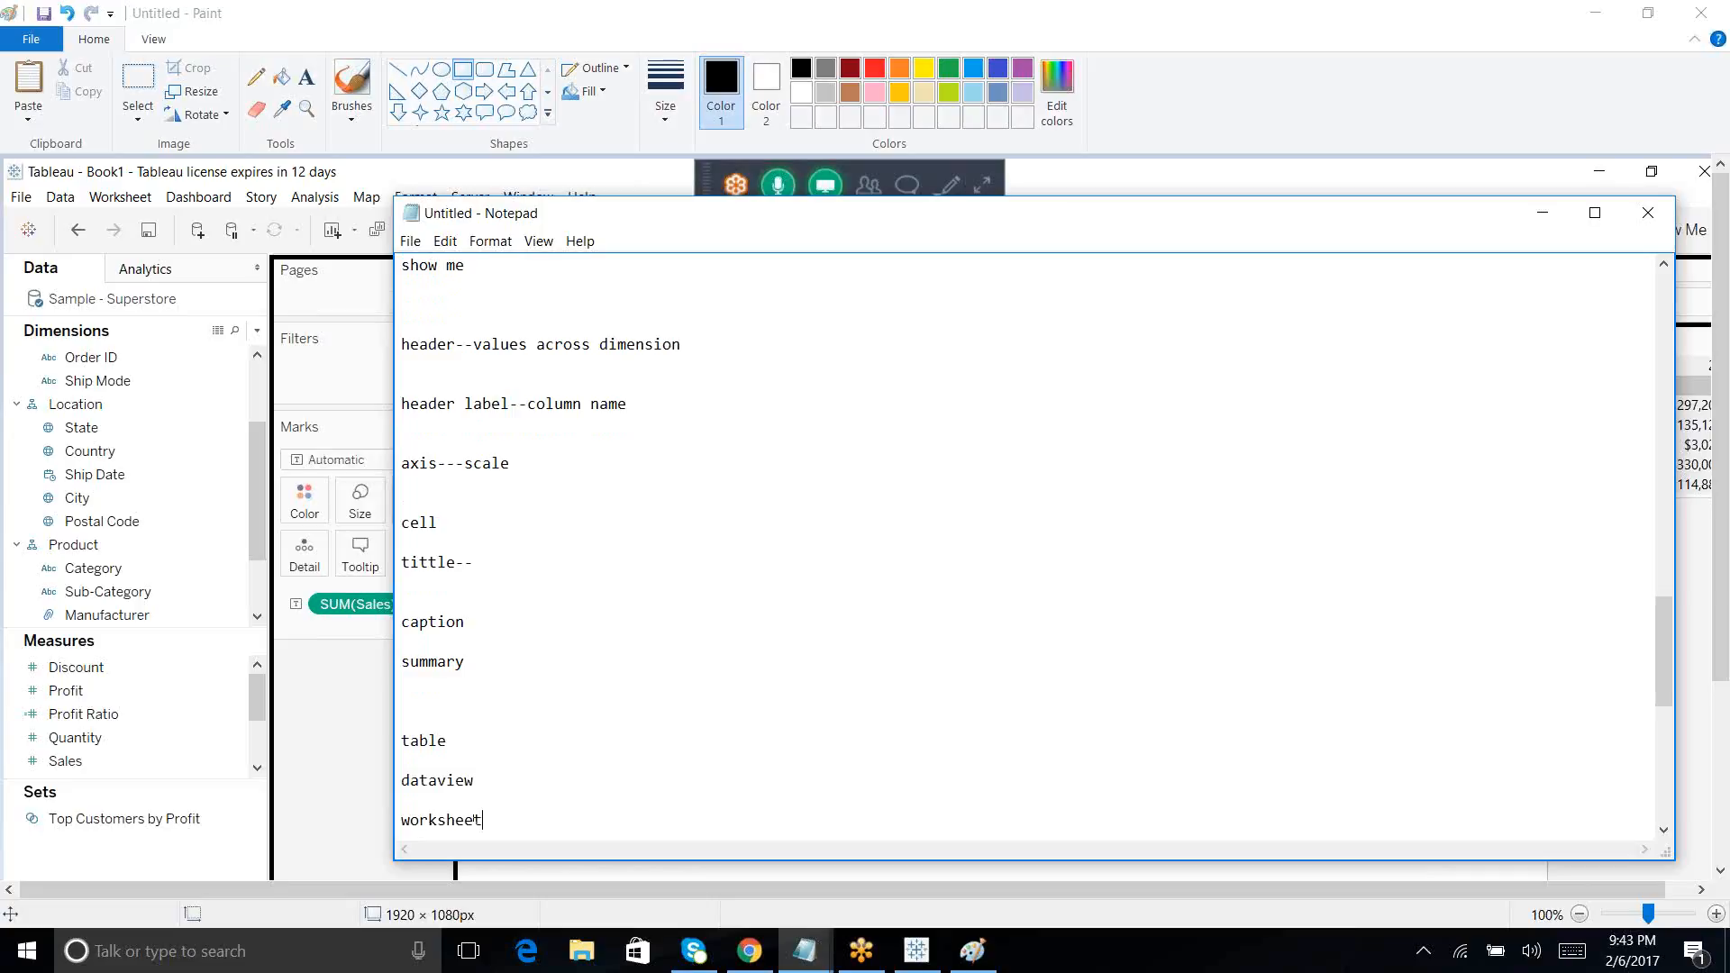
{"action": "type", "text": "worksheet"}
{"action": "key", "text": "Return"}
{"action": "key", "text": "Return"}
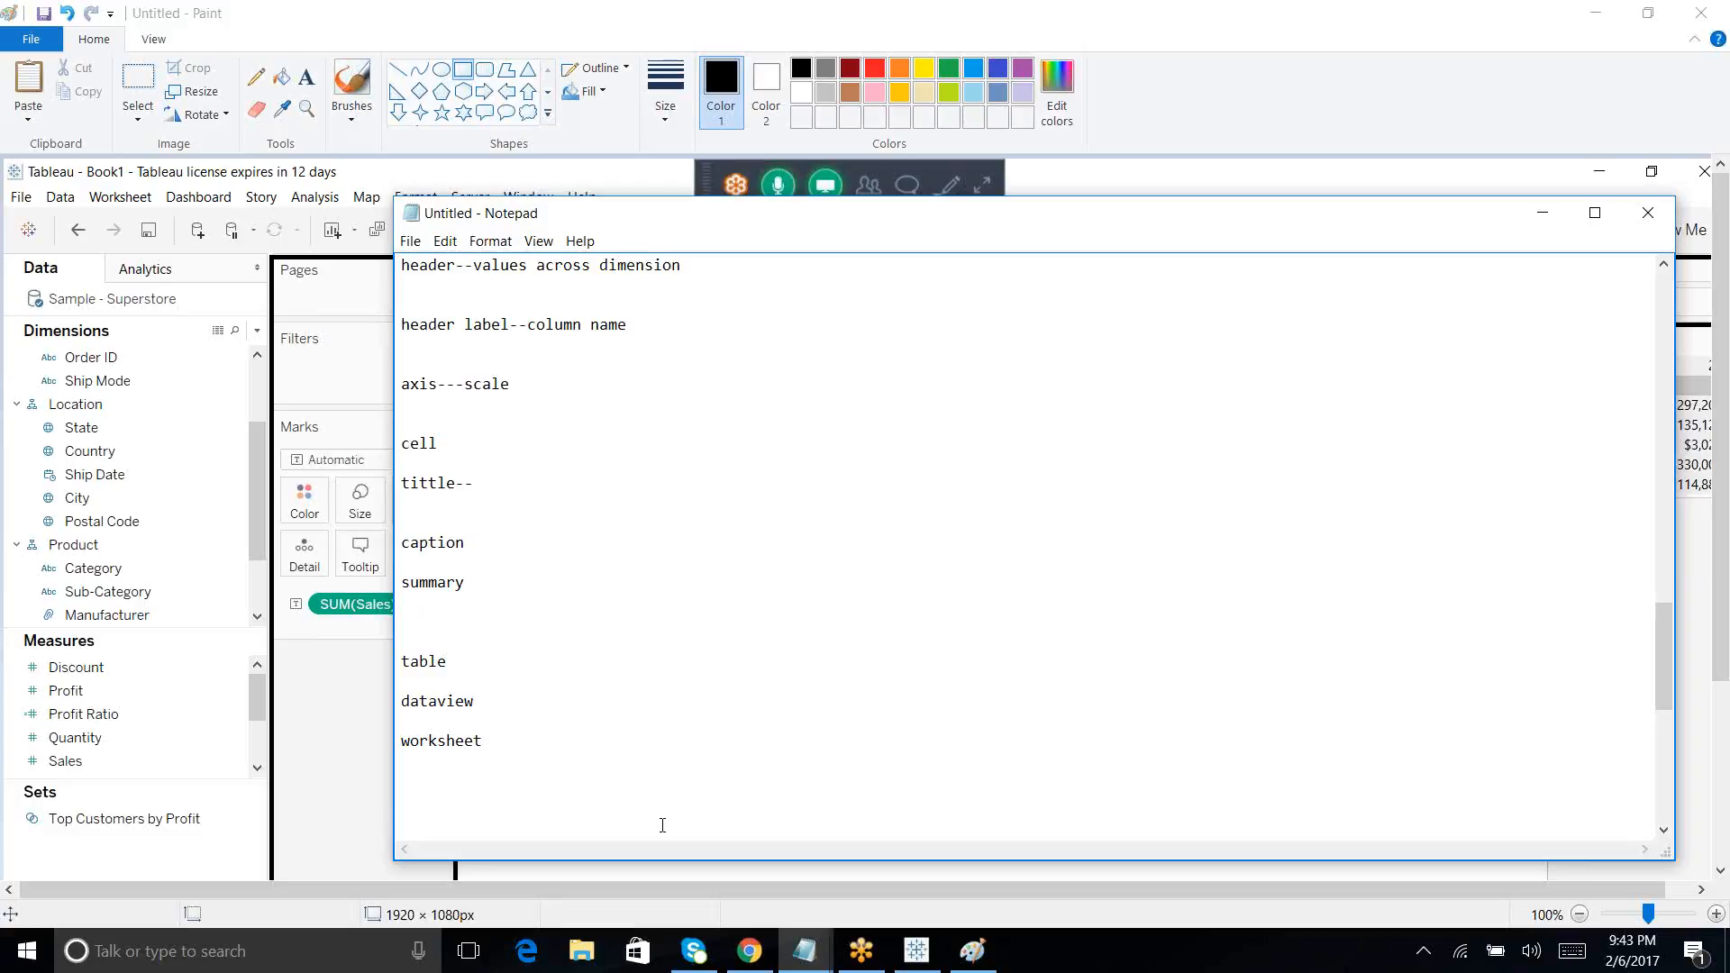
{"action": "left_click", "coordinate": [1542, 213]}
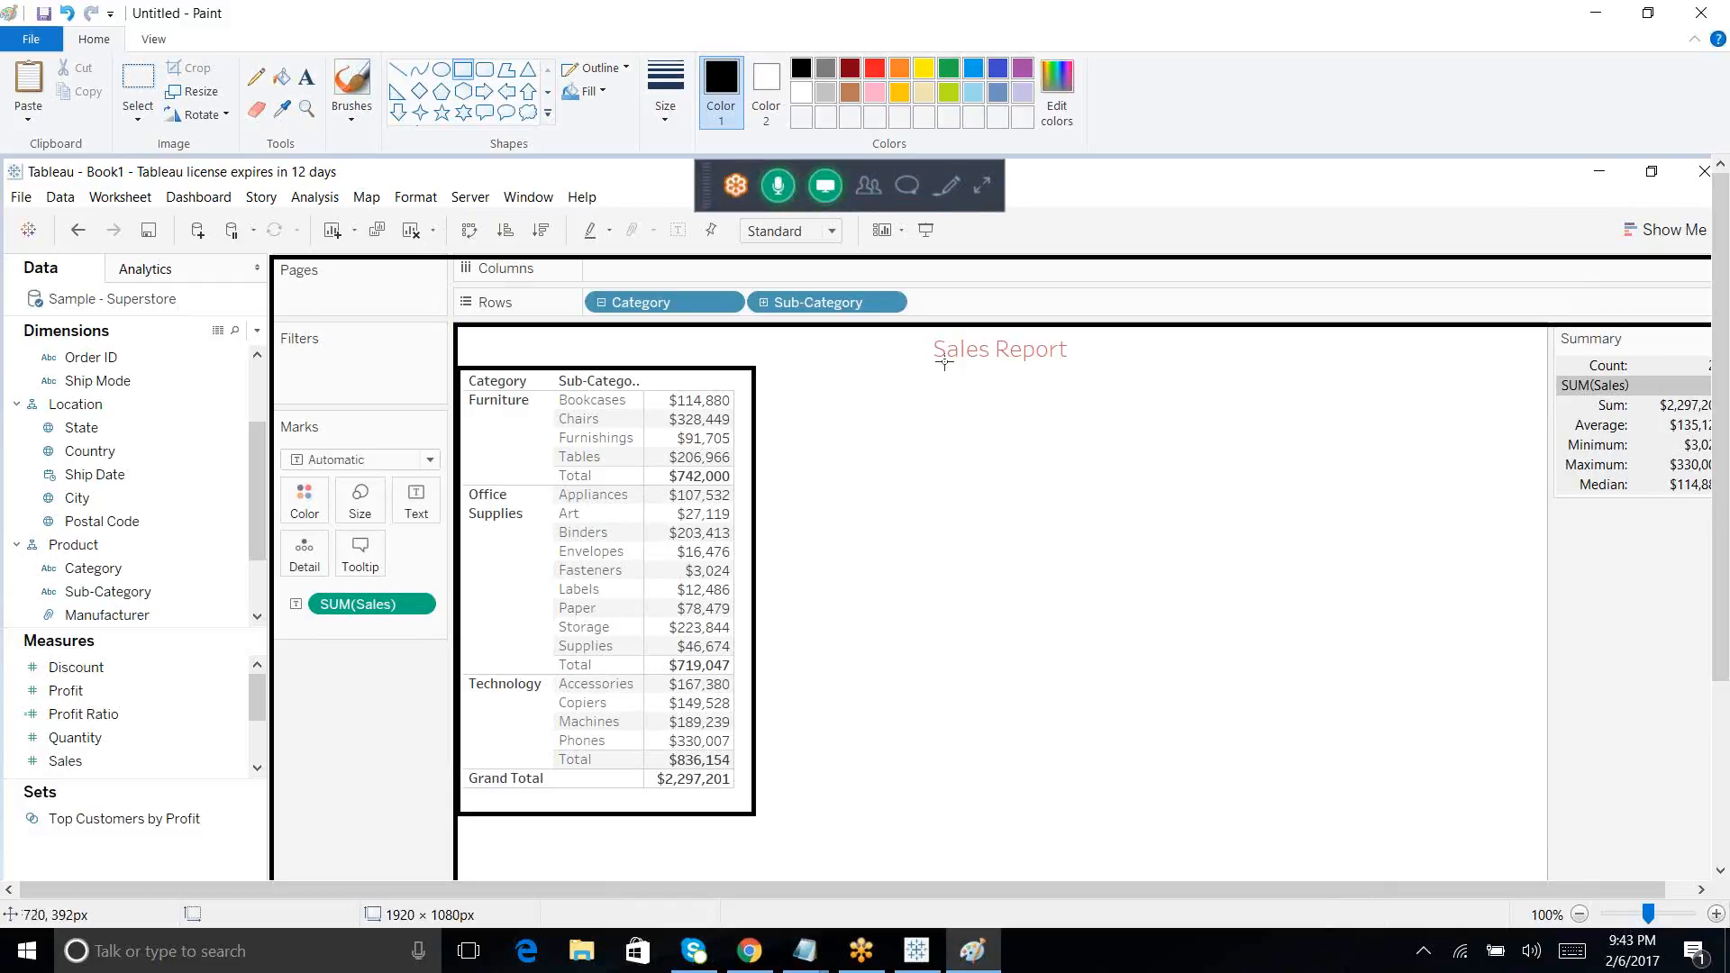
Step: Switch to Tableau and build a bar chart on Sheet 2 with Sub-Category on Rows and SUM(Sales) on Columns
{"action": "left_click", "coordinate": [1593, 20]}
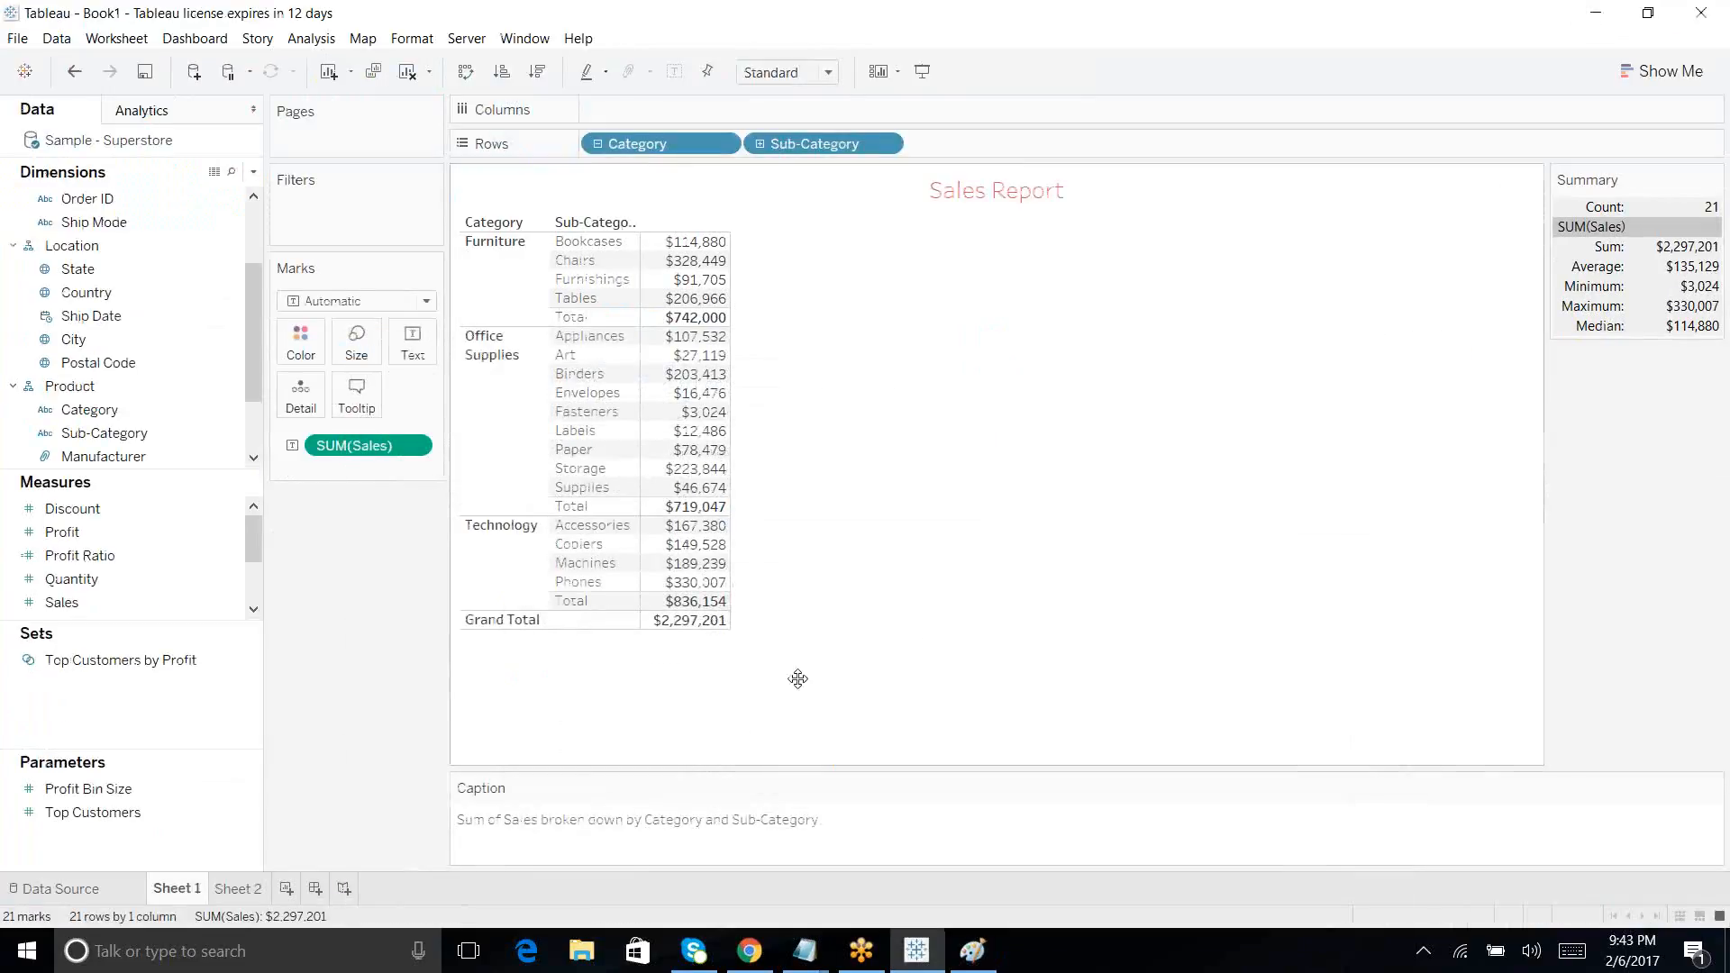
{"action": "left_click", "coordinate": [233, 890]}
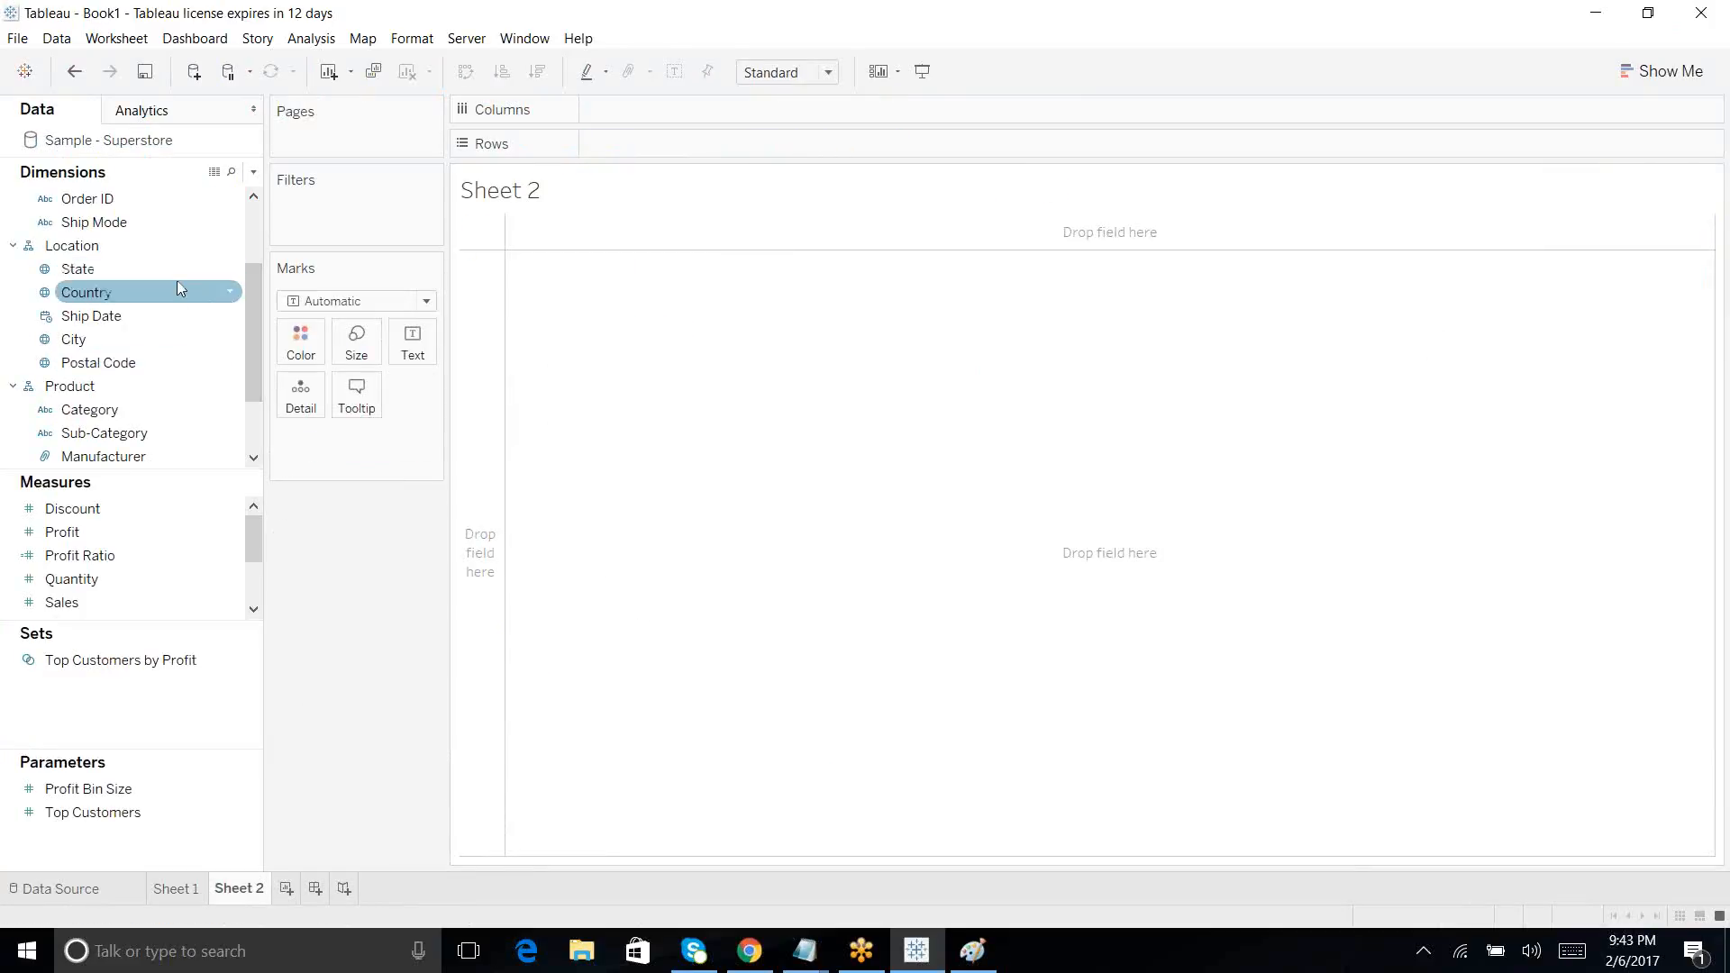
{"action": "left_click", "coordinate": [114, 440]}
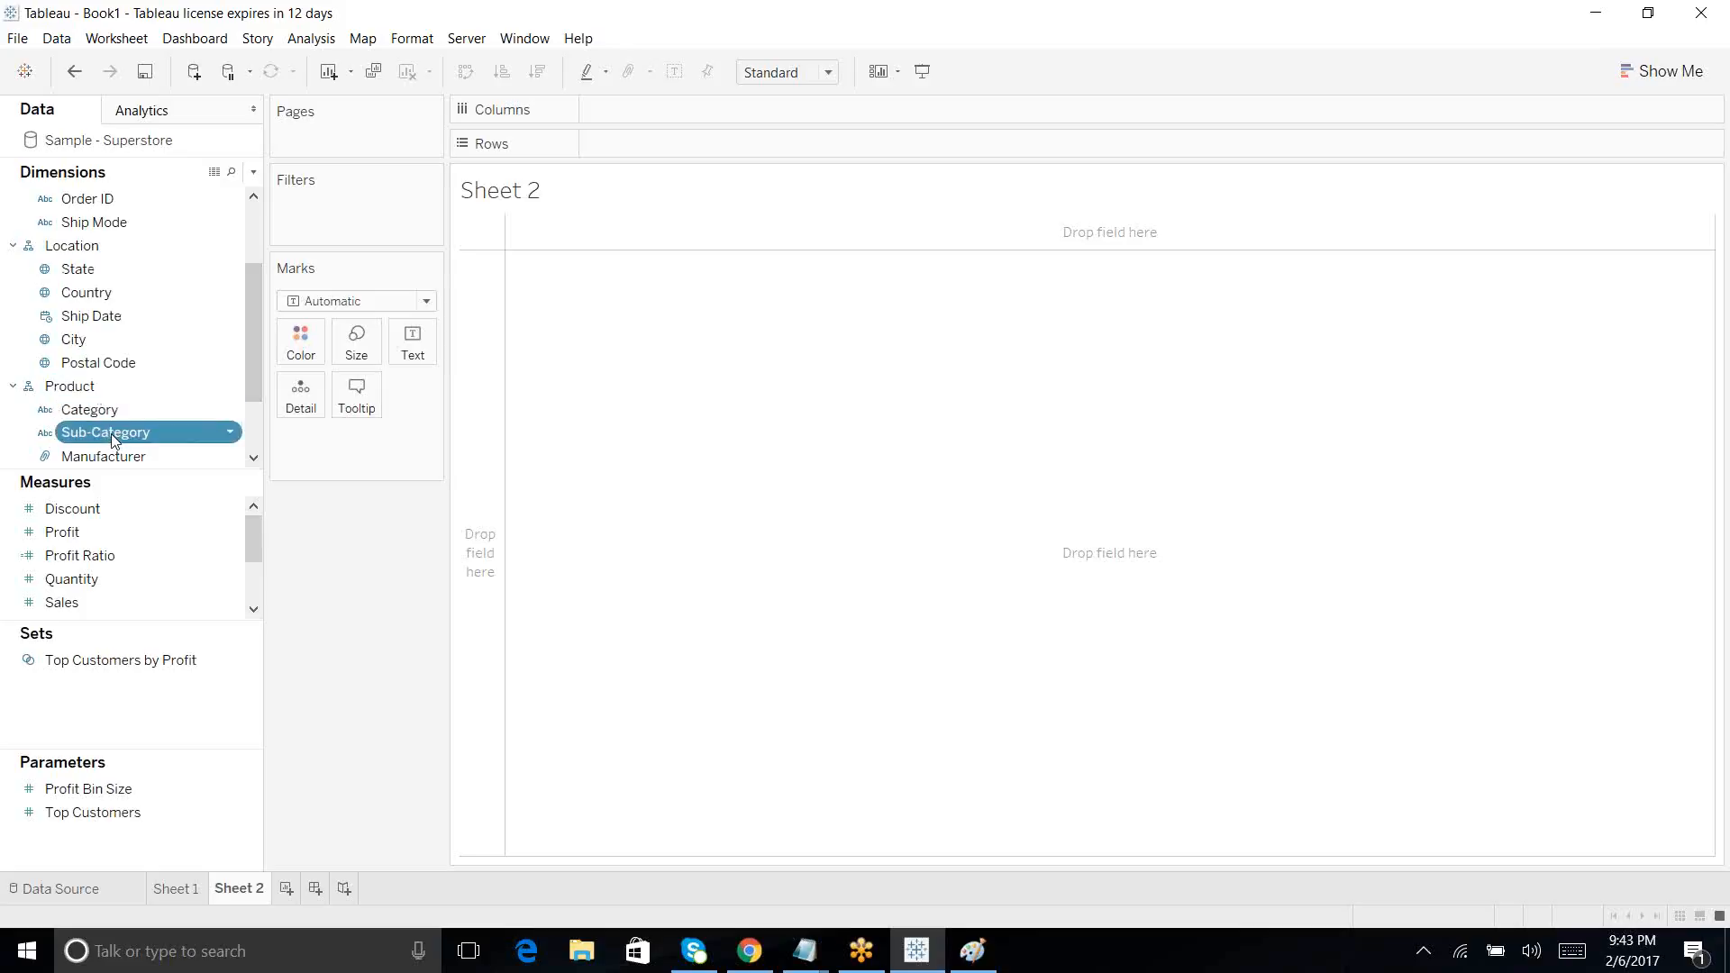
{"action": "double_click", "coordinate": [113, 440]}
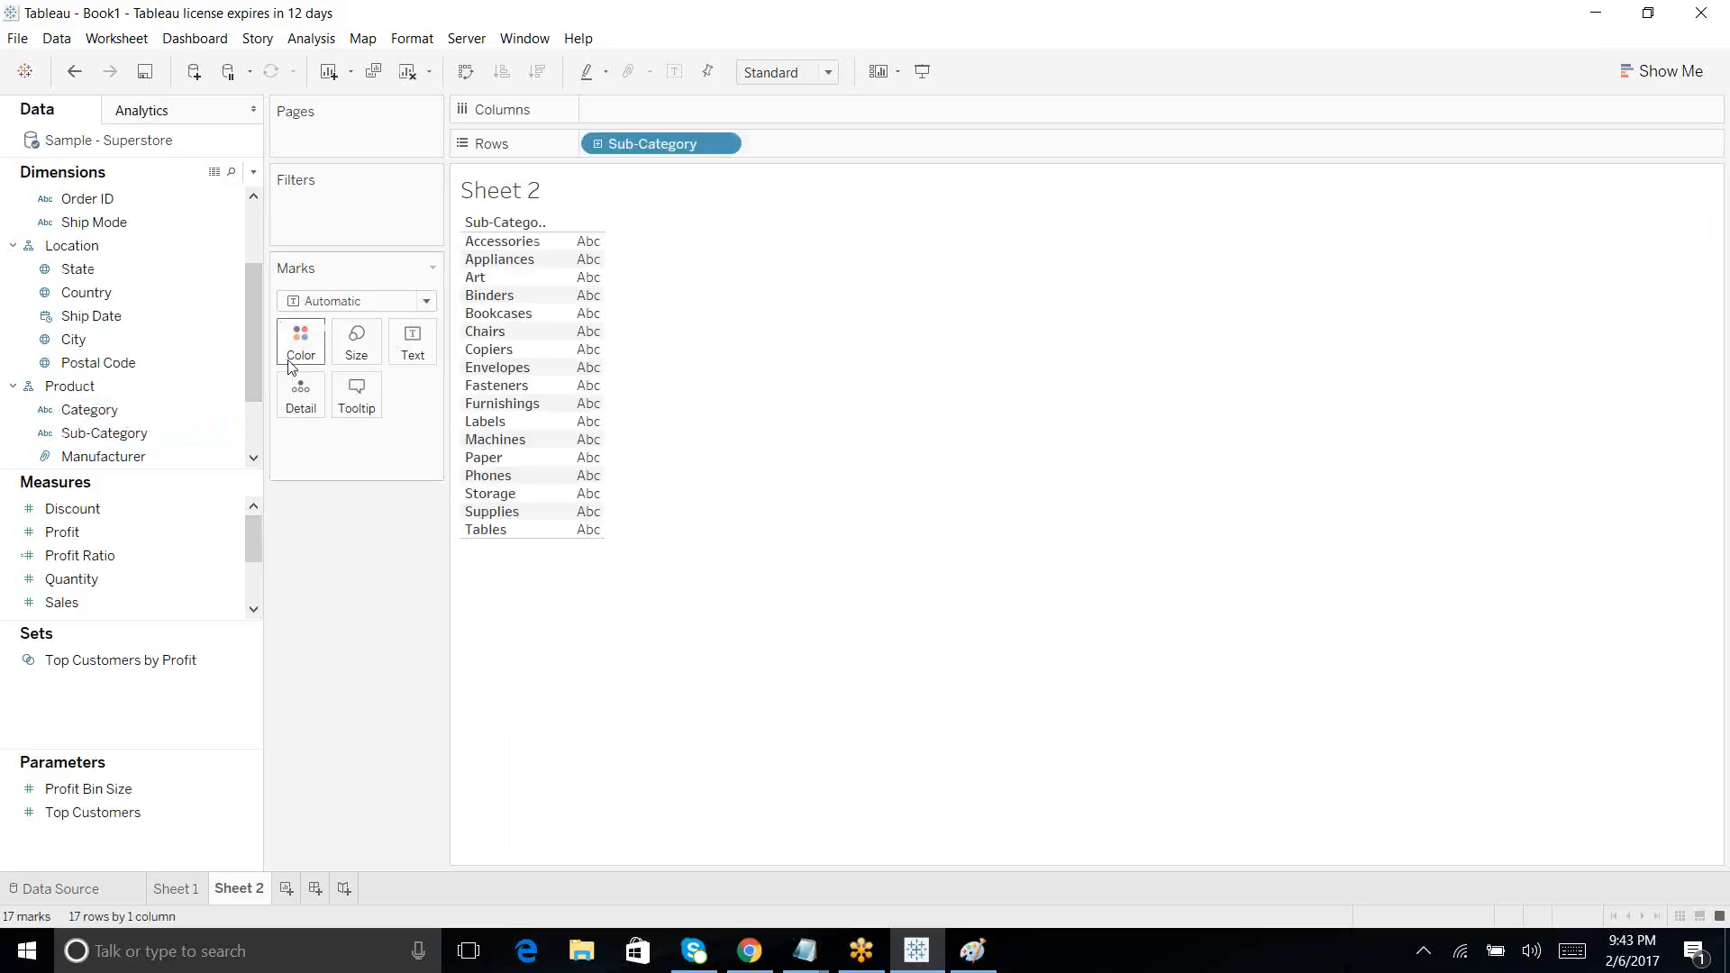
{"action": "double_click", "coordinate": [63, 601]}
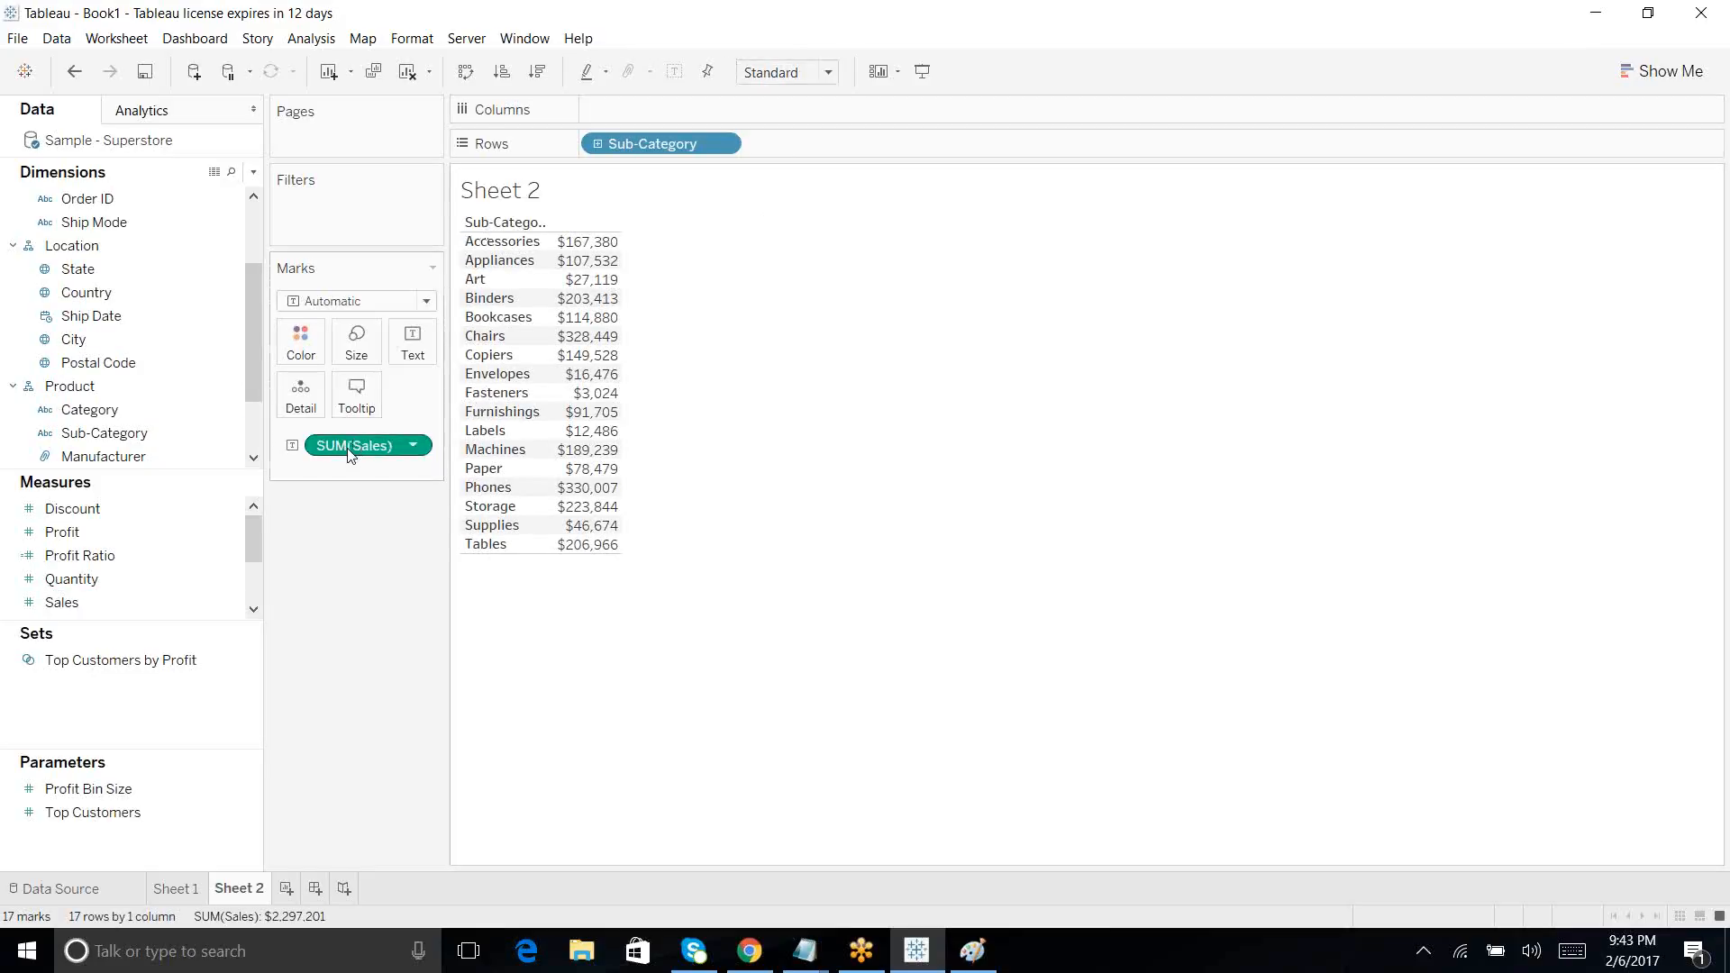
{"action": "left_click_drag", "start_coordinate": [351, 453], "coordinate": [676, 118]}
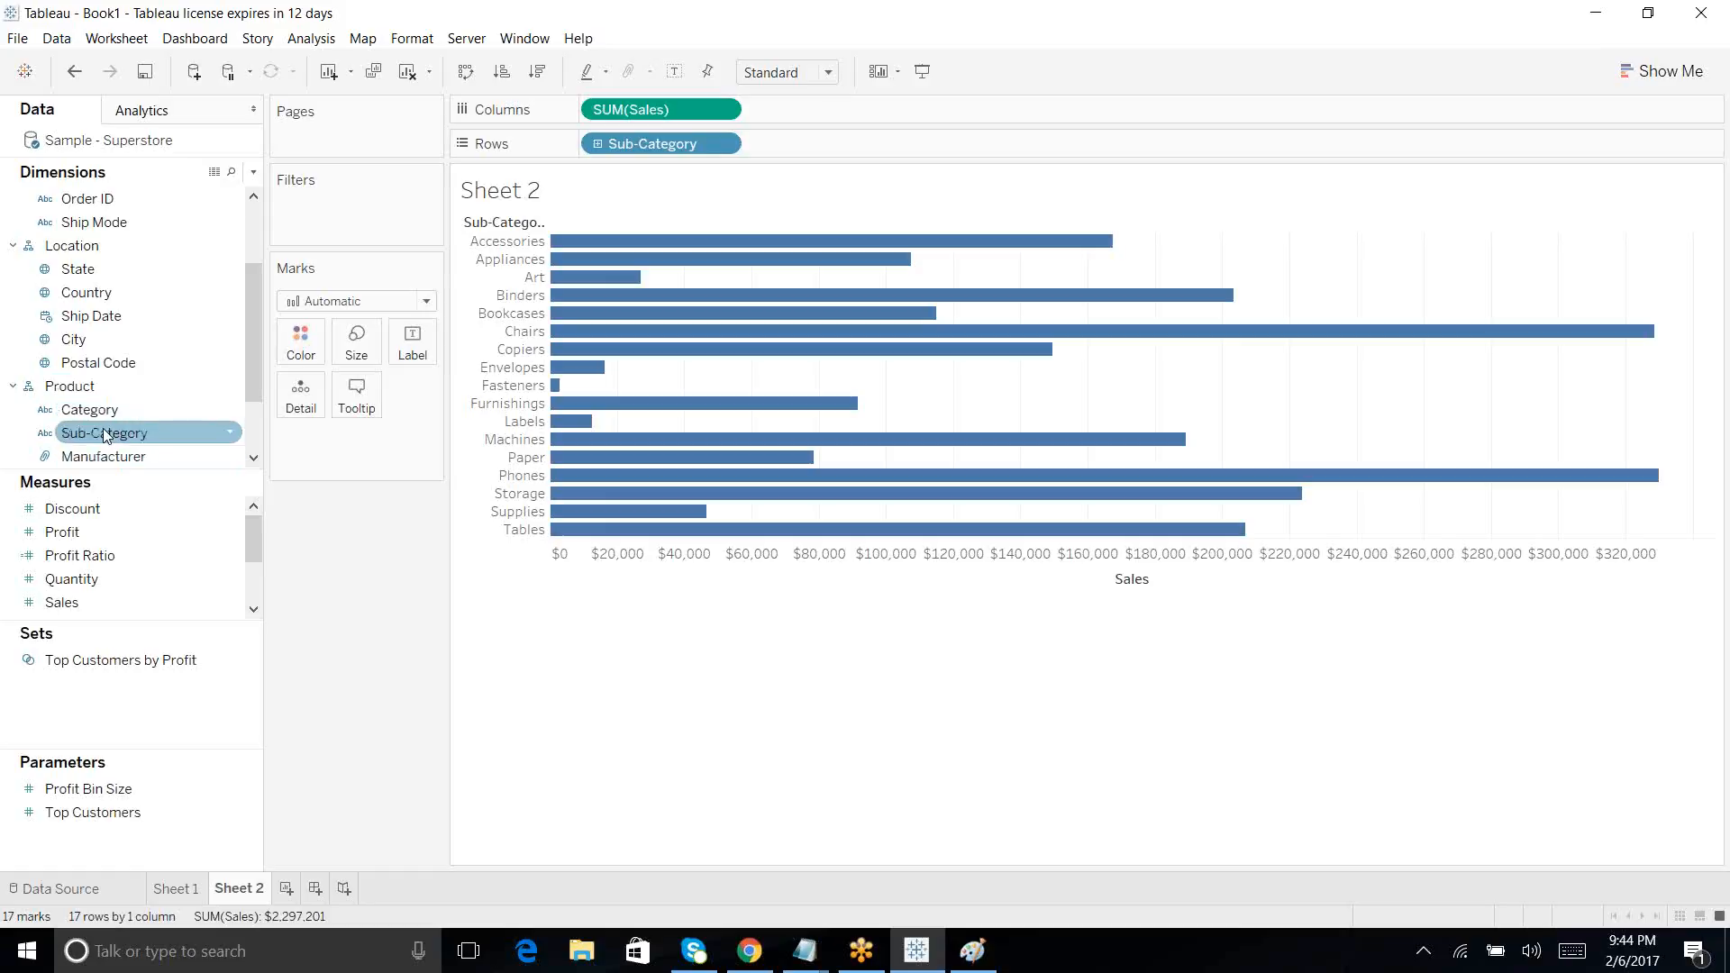
Step: Try coloring the bars by Sub-Category, look at the color legend's options, and remove the field from the marks
{"action": "left_click_drag", "start_coordinate": [103, 438], "coordinate": [302, 342]}
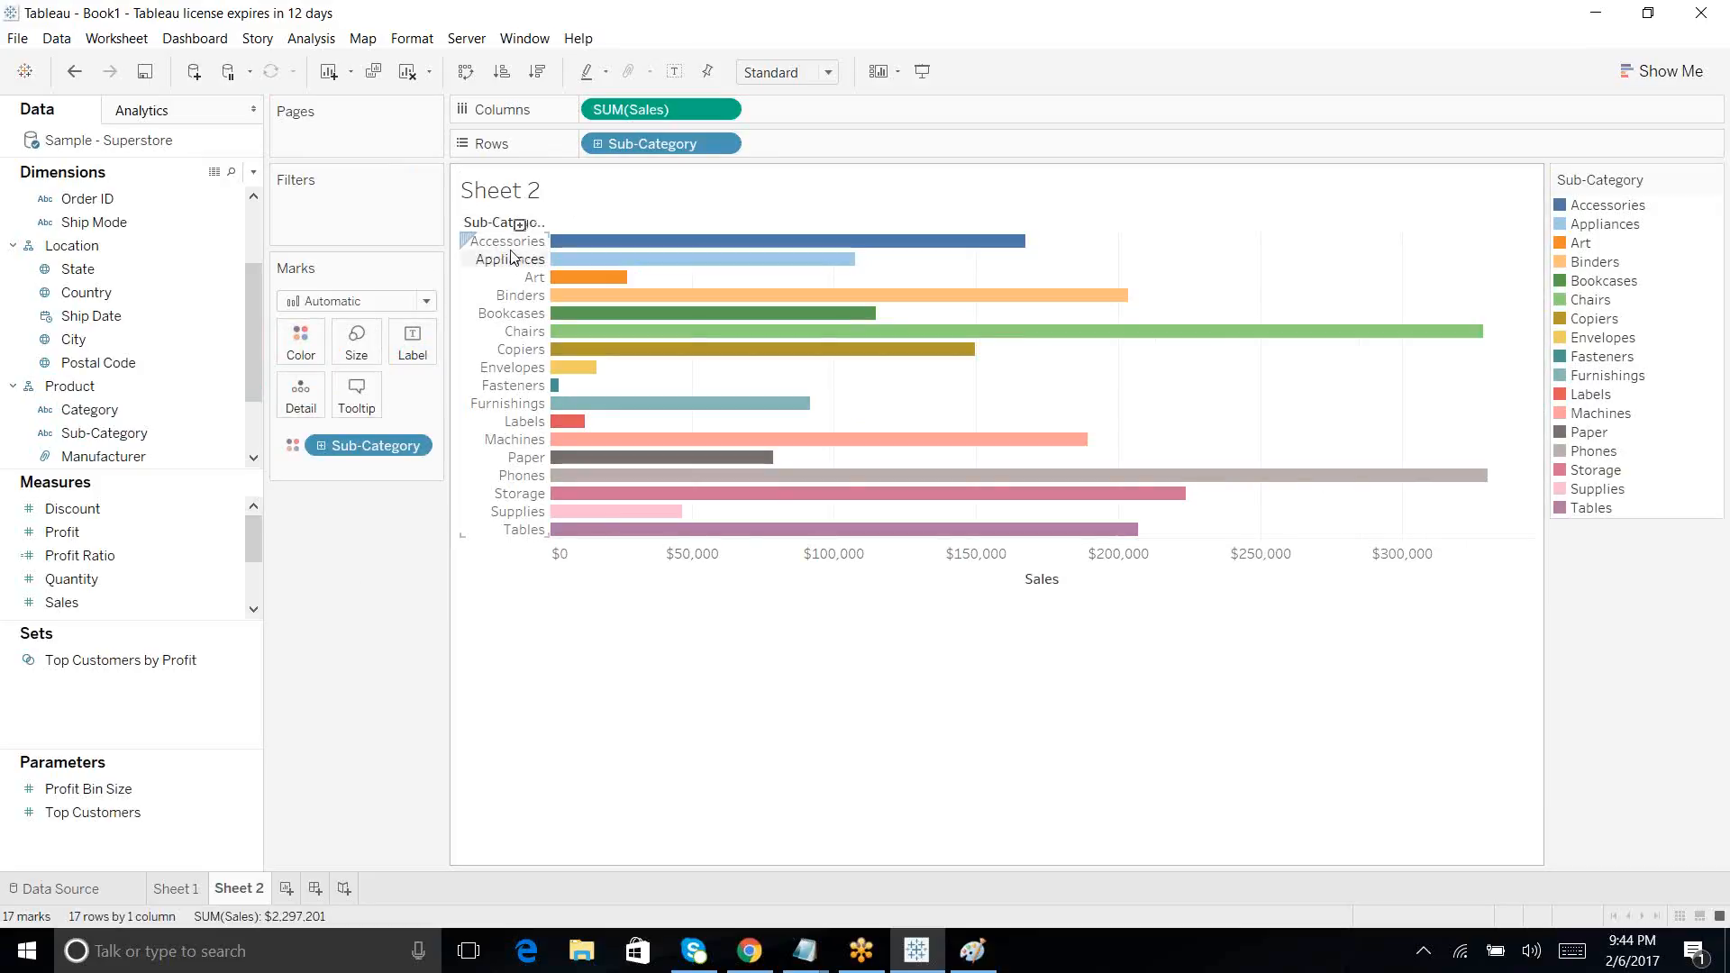
{"action": "mouse_move", "coordinate": [566, 263]}
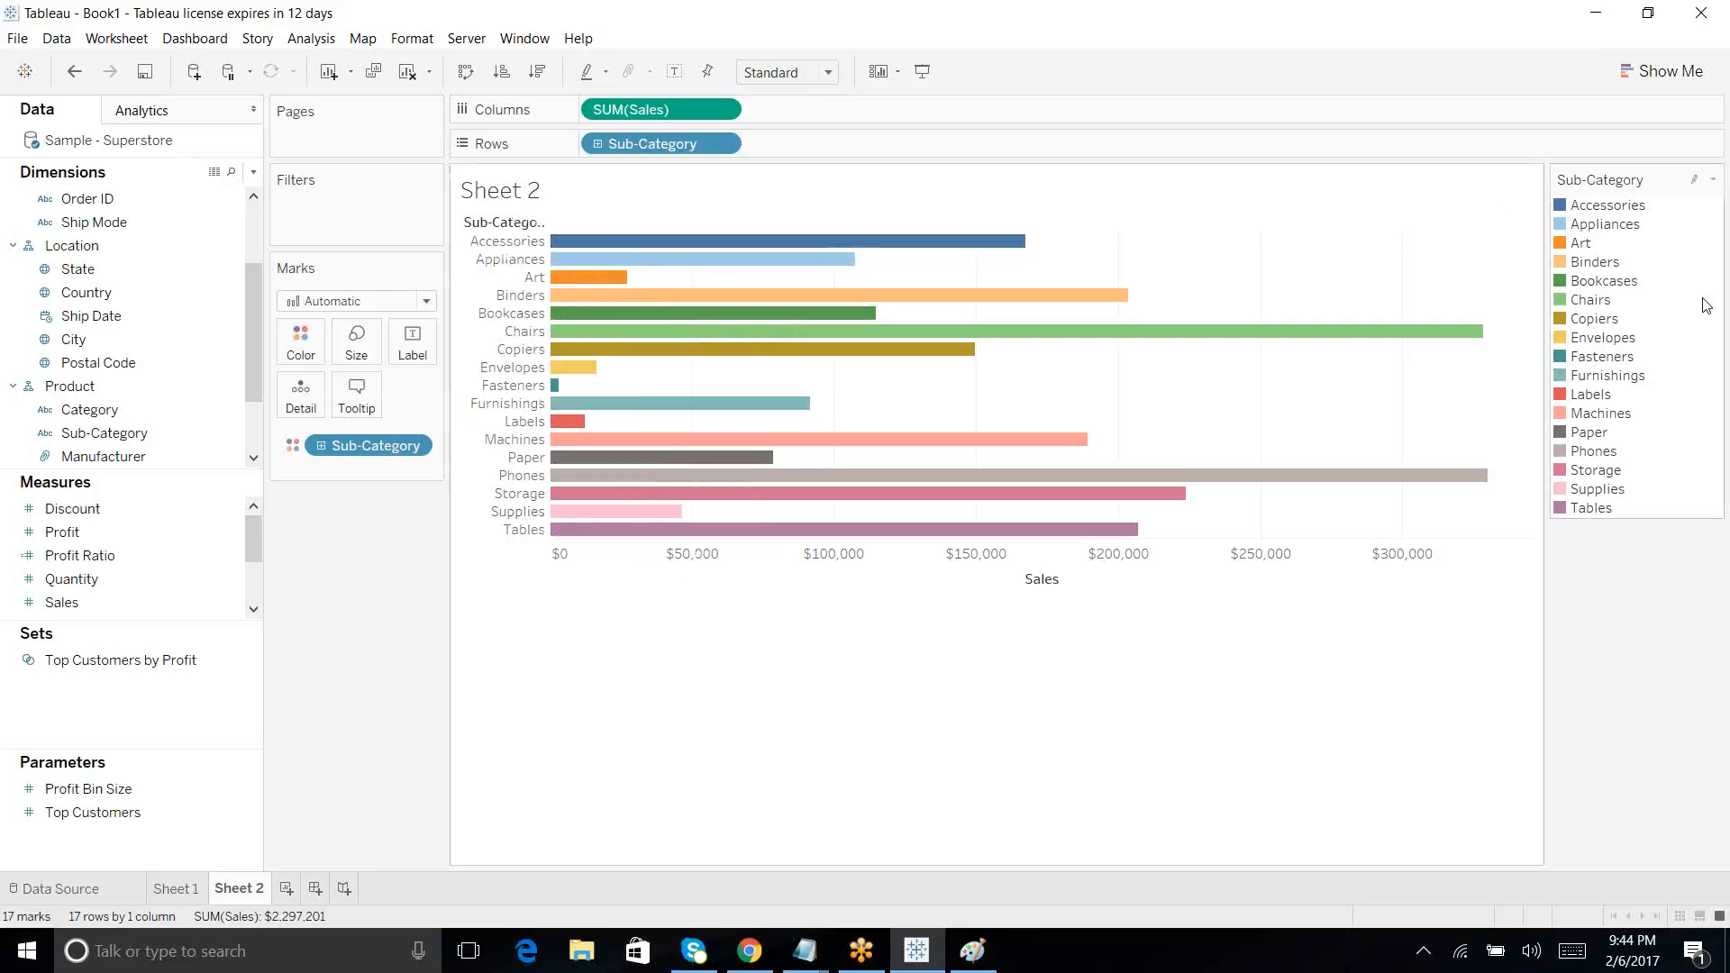
{"action": "left_click", "coordinate": [1714, 180]}
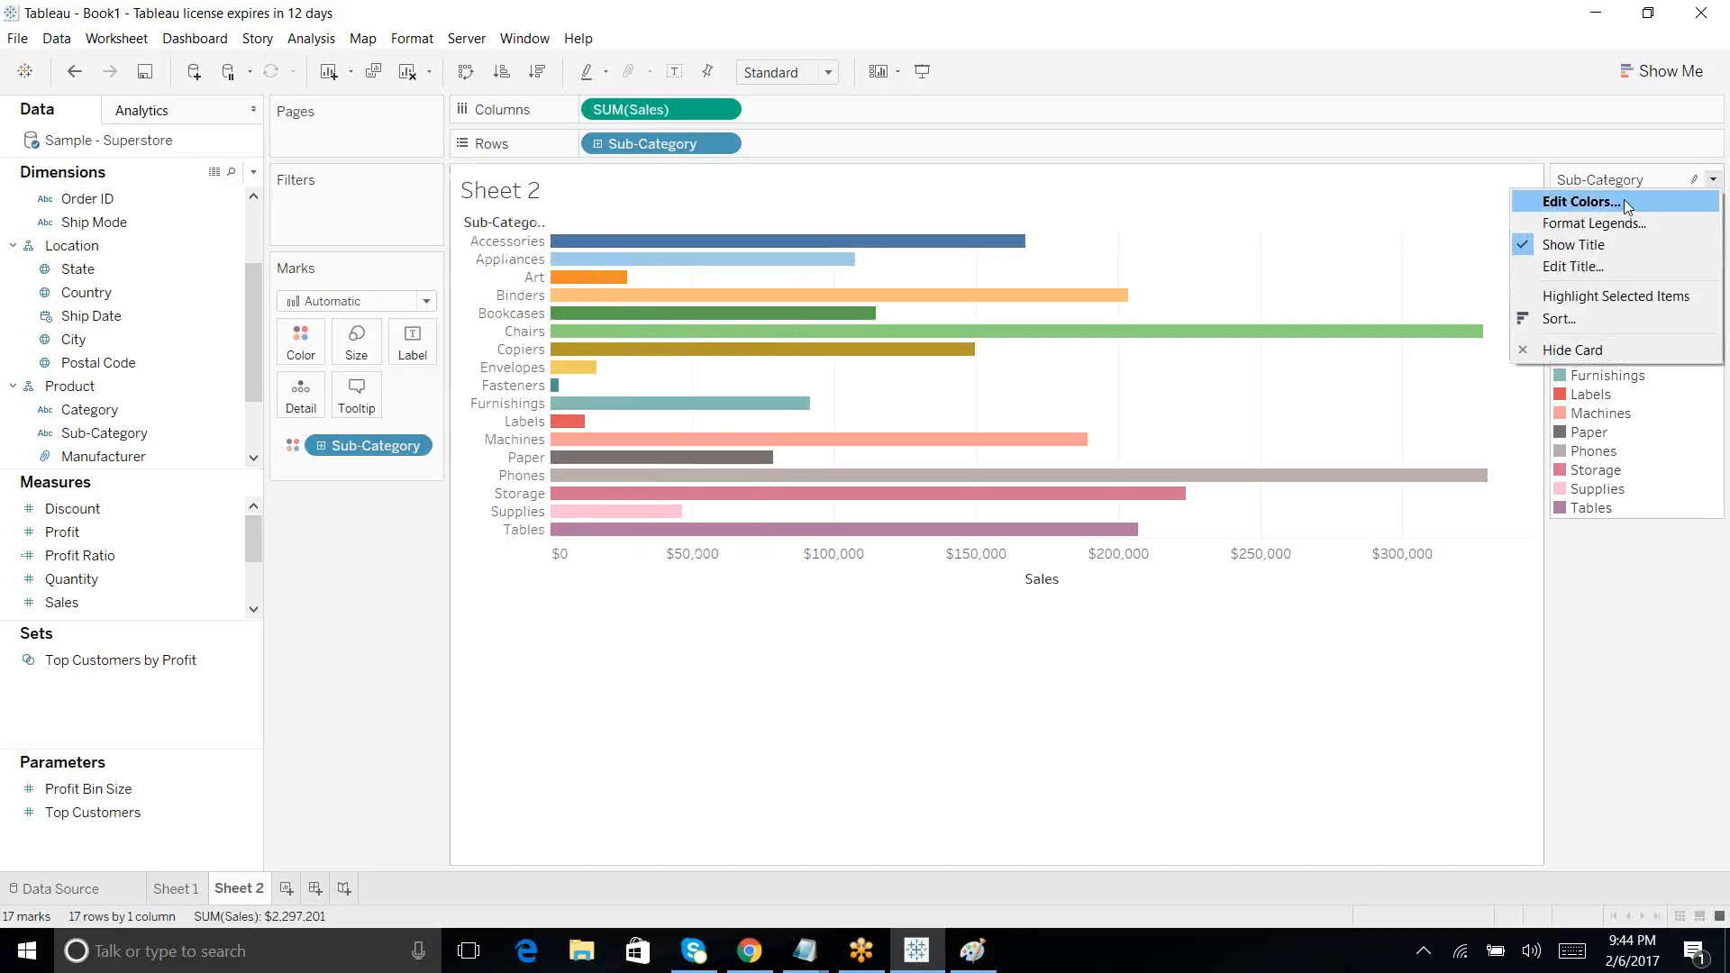
{"action": "left_click", "coordinate": [1585, 597]}
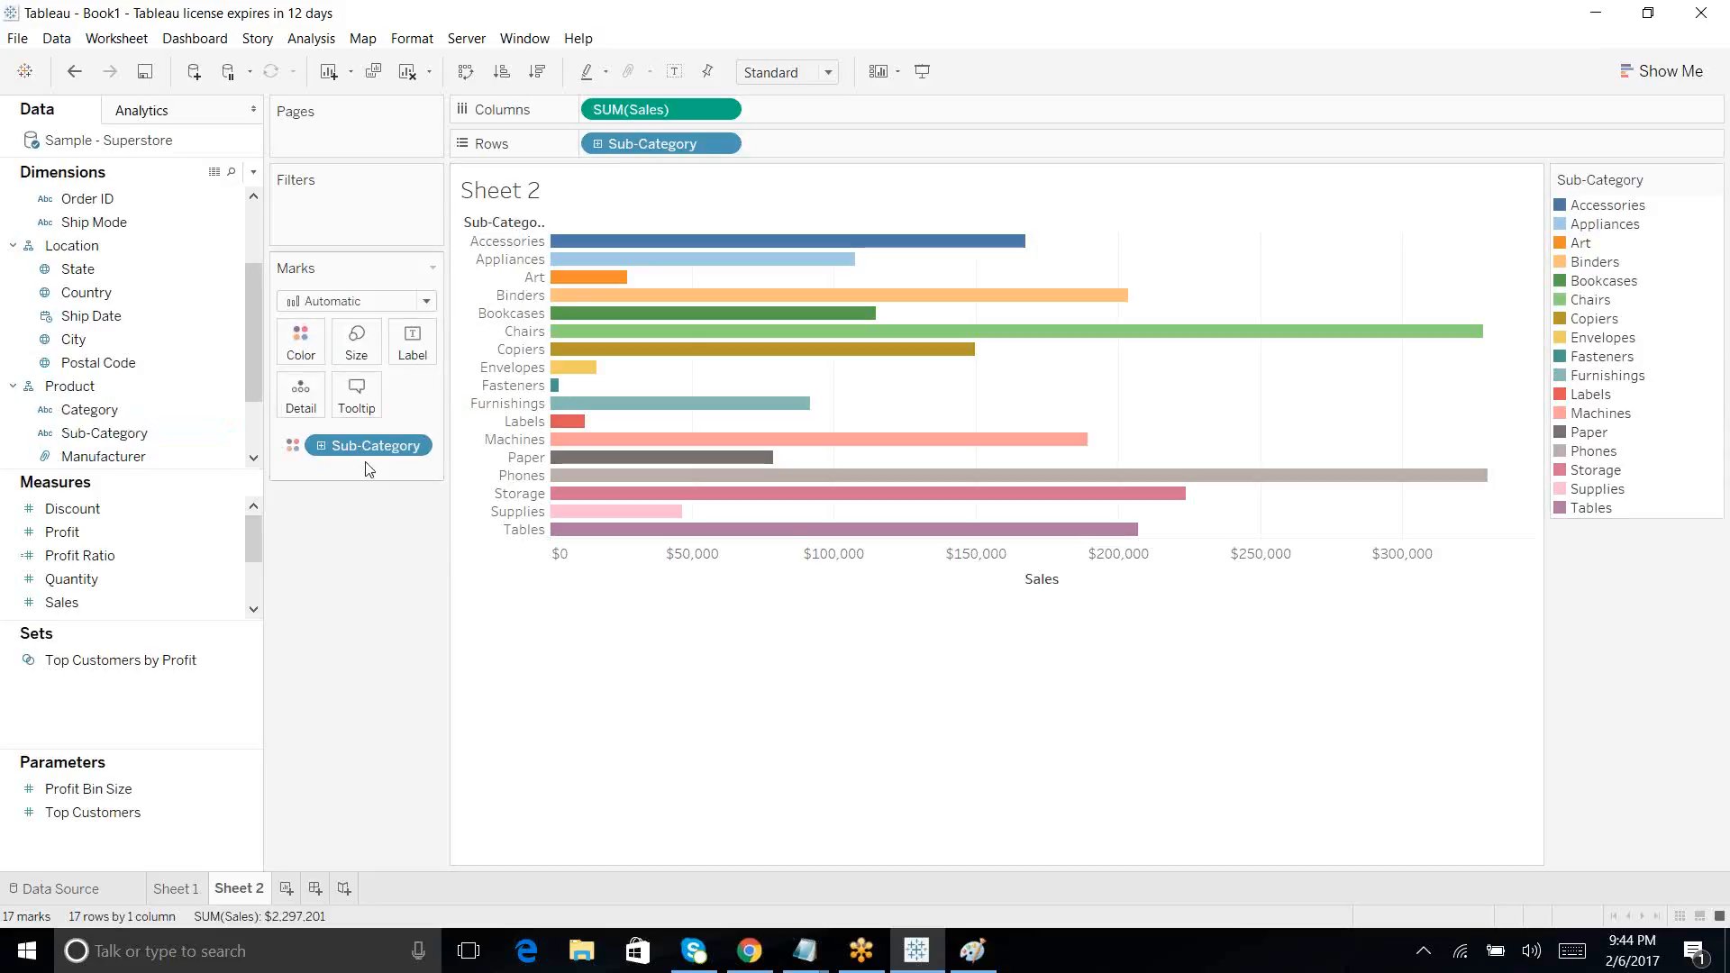
{"action": "left_click_drag", "start_coordinate": [367, 448], "coordinate": [333, 645]}
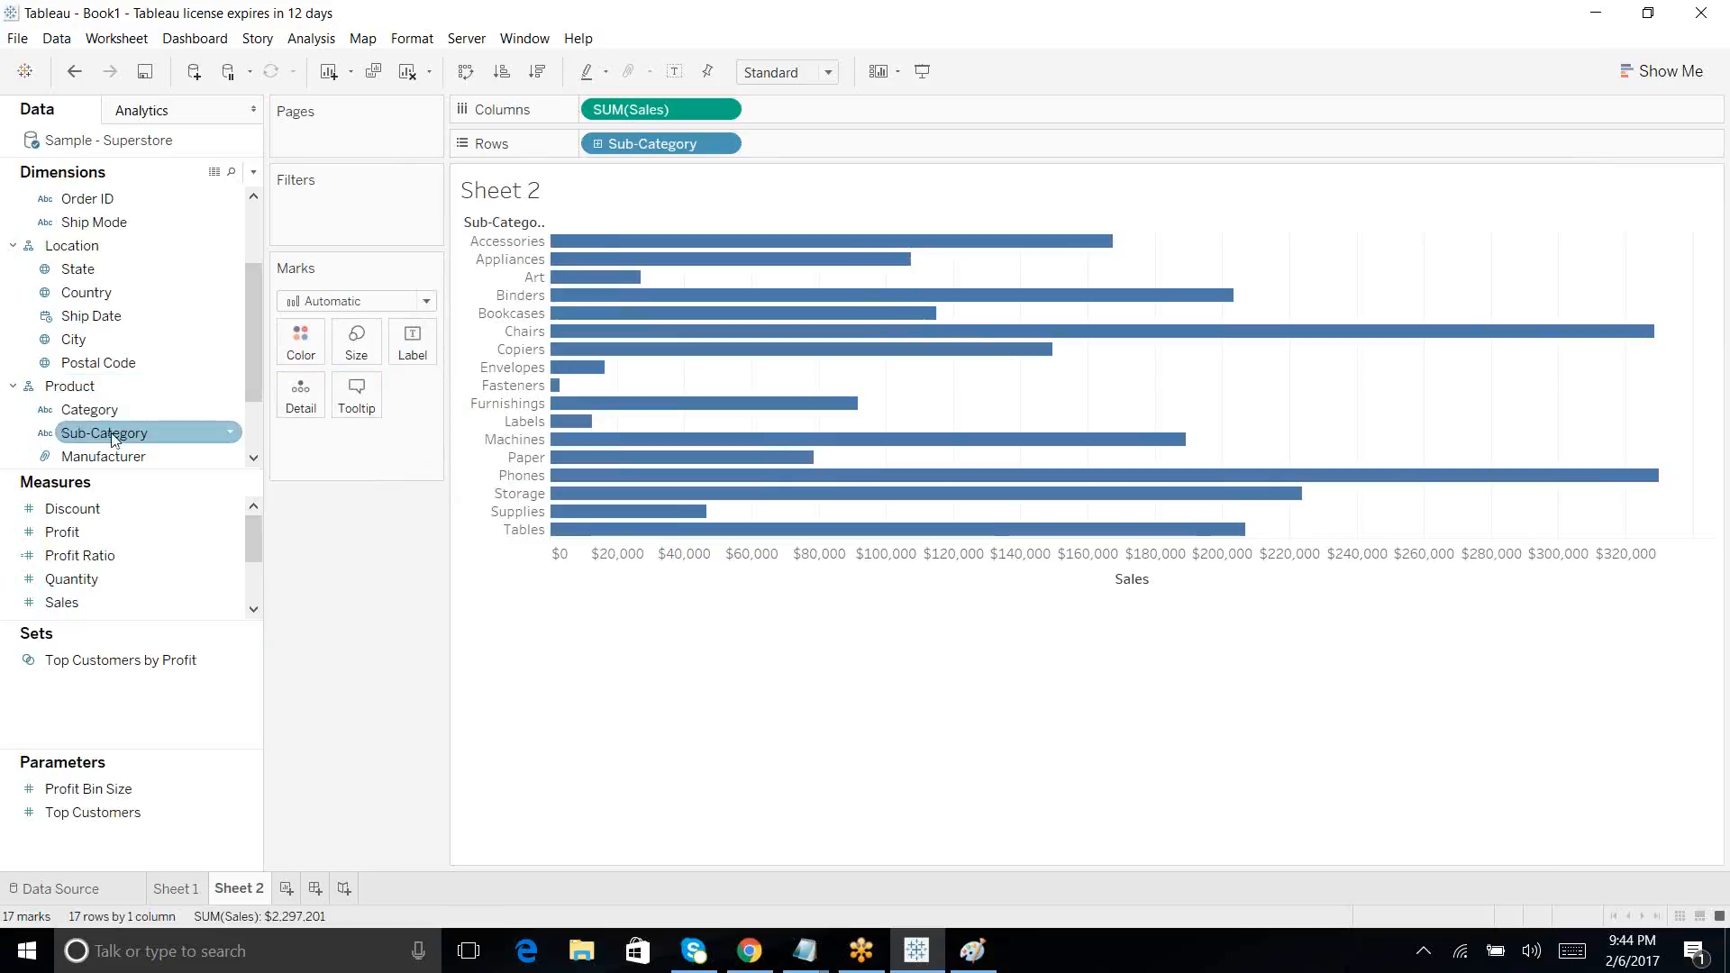
Step: Try sizing the bars by Manufacturer and by Sub-Category, removing each field from the marks after viewing it
{"action": "scroll", "coordinate": [112, 439], "scroll_direction": "up", "scroll_amount": 2}
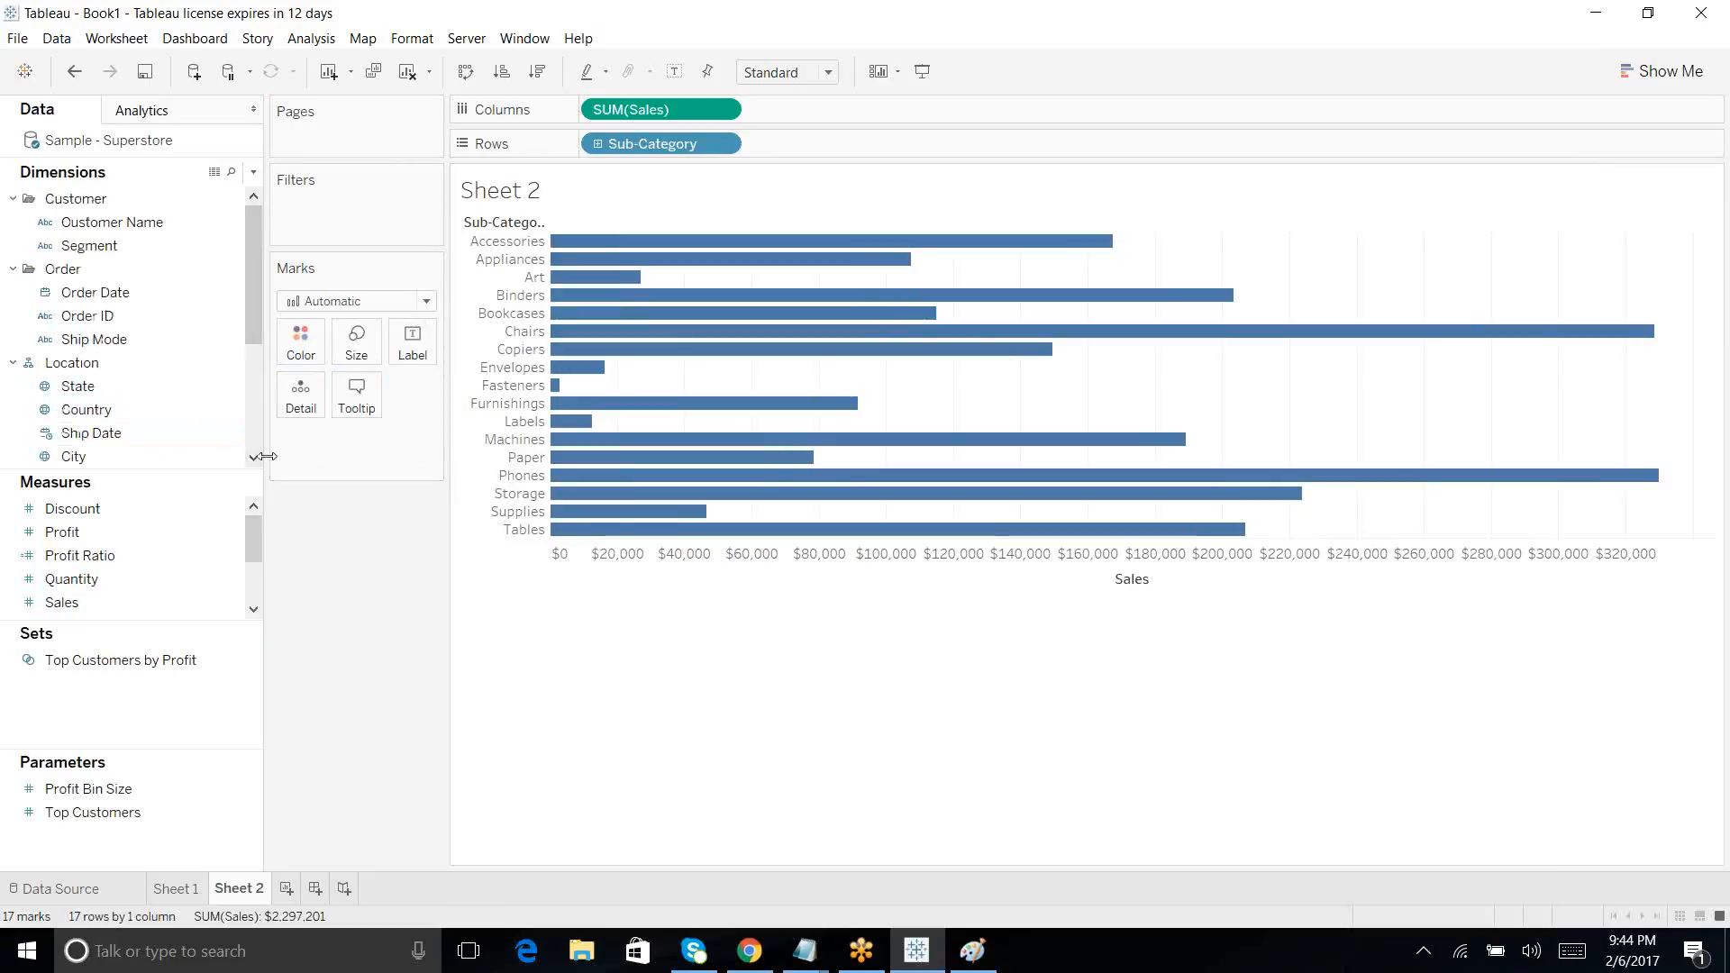
{"action": "scroll", "coordinate": [254, 463], "scroll_direction": "down", "scroll_amount": 3}
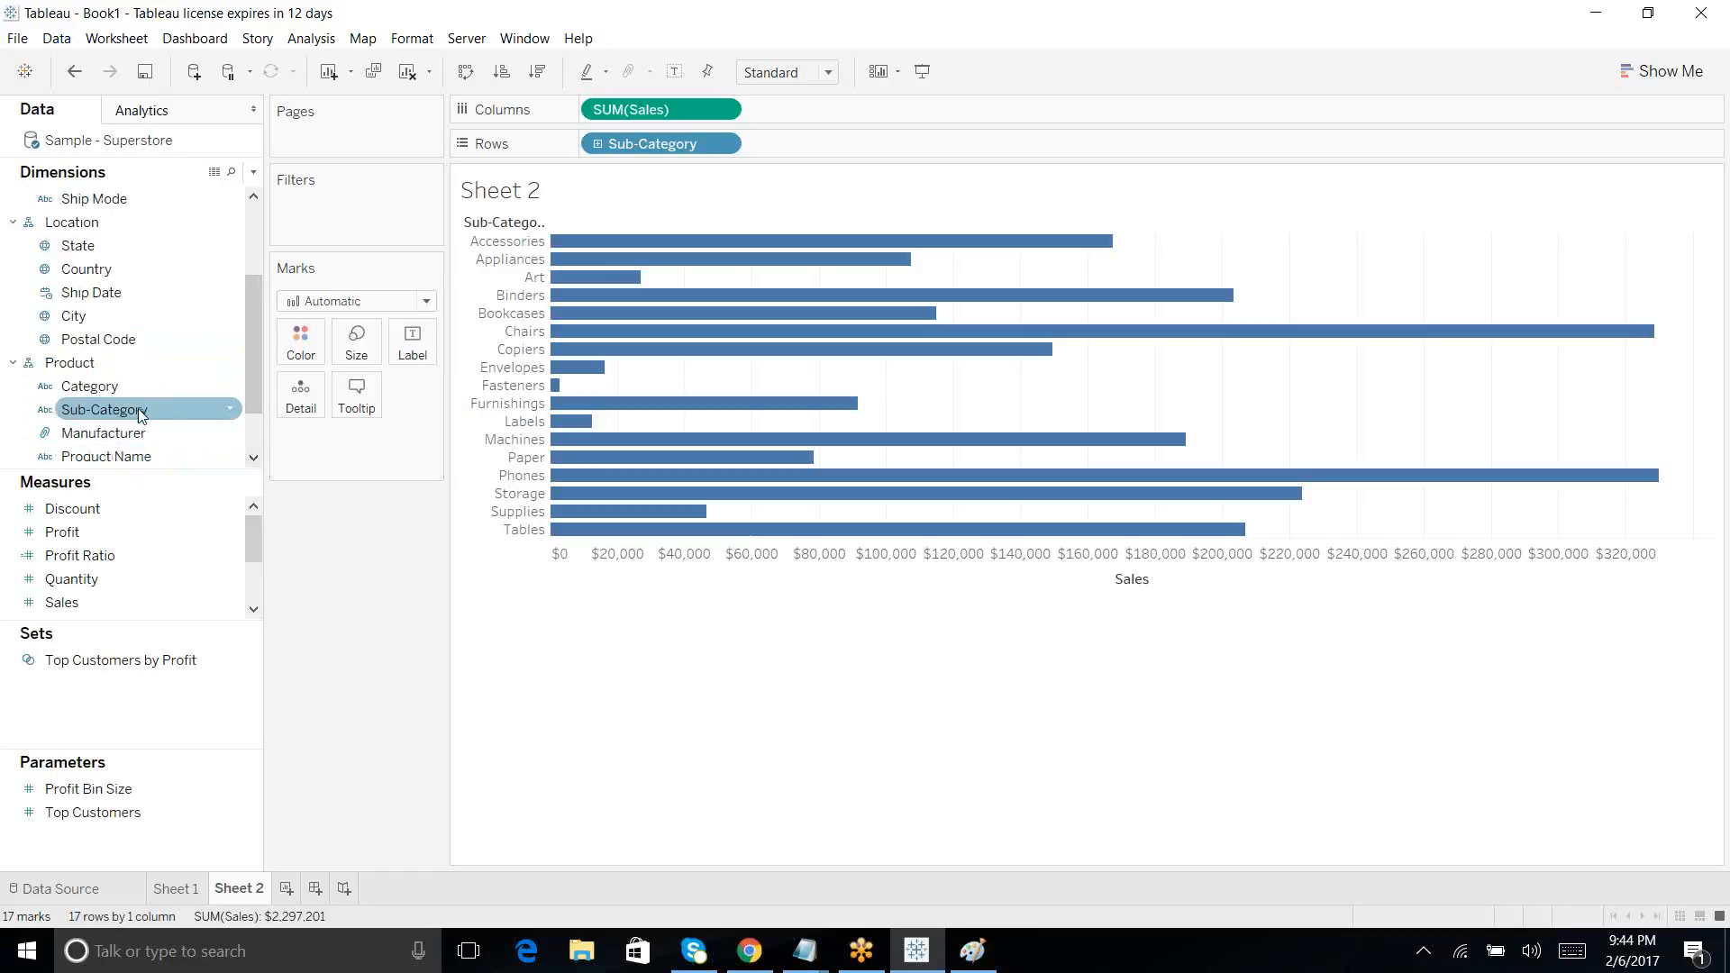
{"action": "left_click_drag", "start_coordinate": [138, 432], "coordinate": [357, 354]}
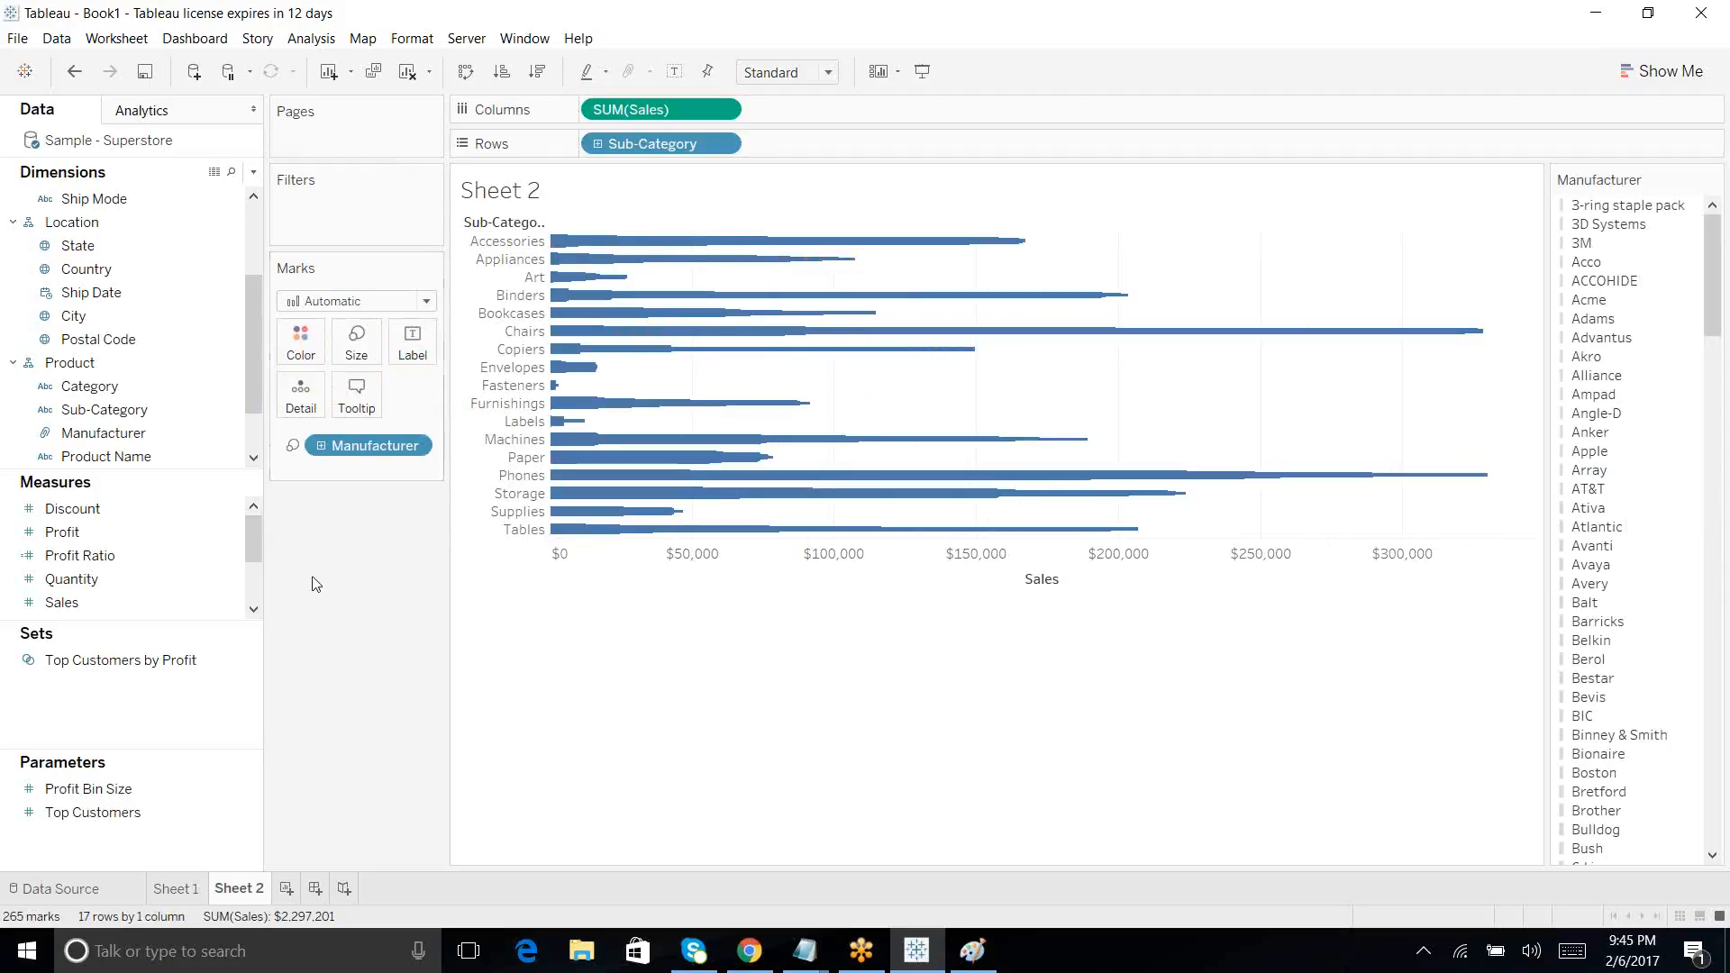
{"action": "left_click_drag", "start_coordinate": [369, 445], "coordinate": [349, 636]}
{"action": "left_click_drag", "start_coordinate": [105, 409], "coordinate": [356, 363]}
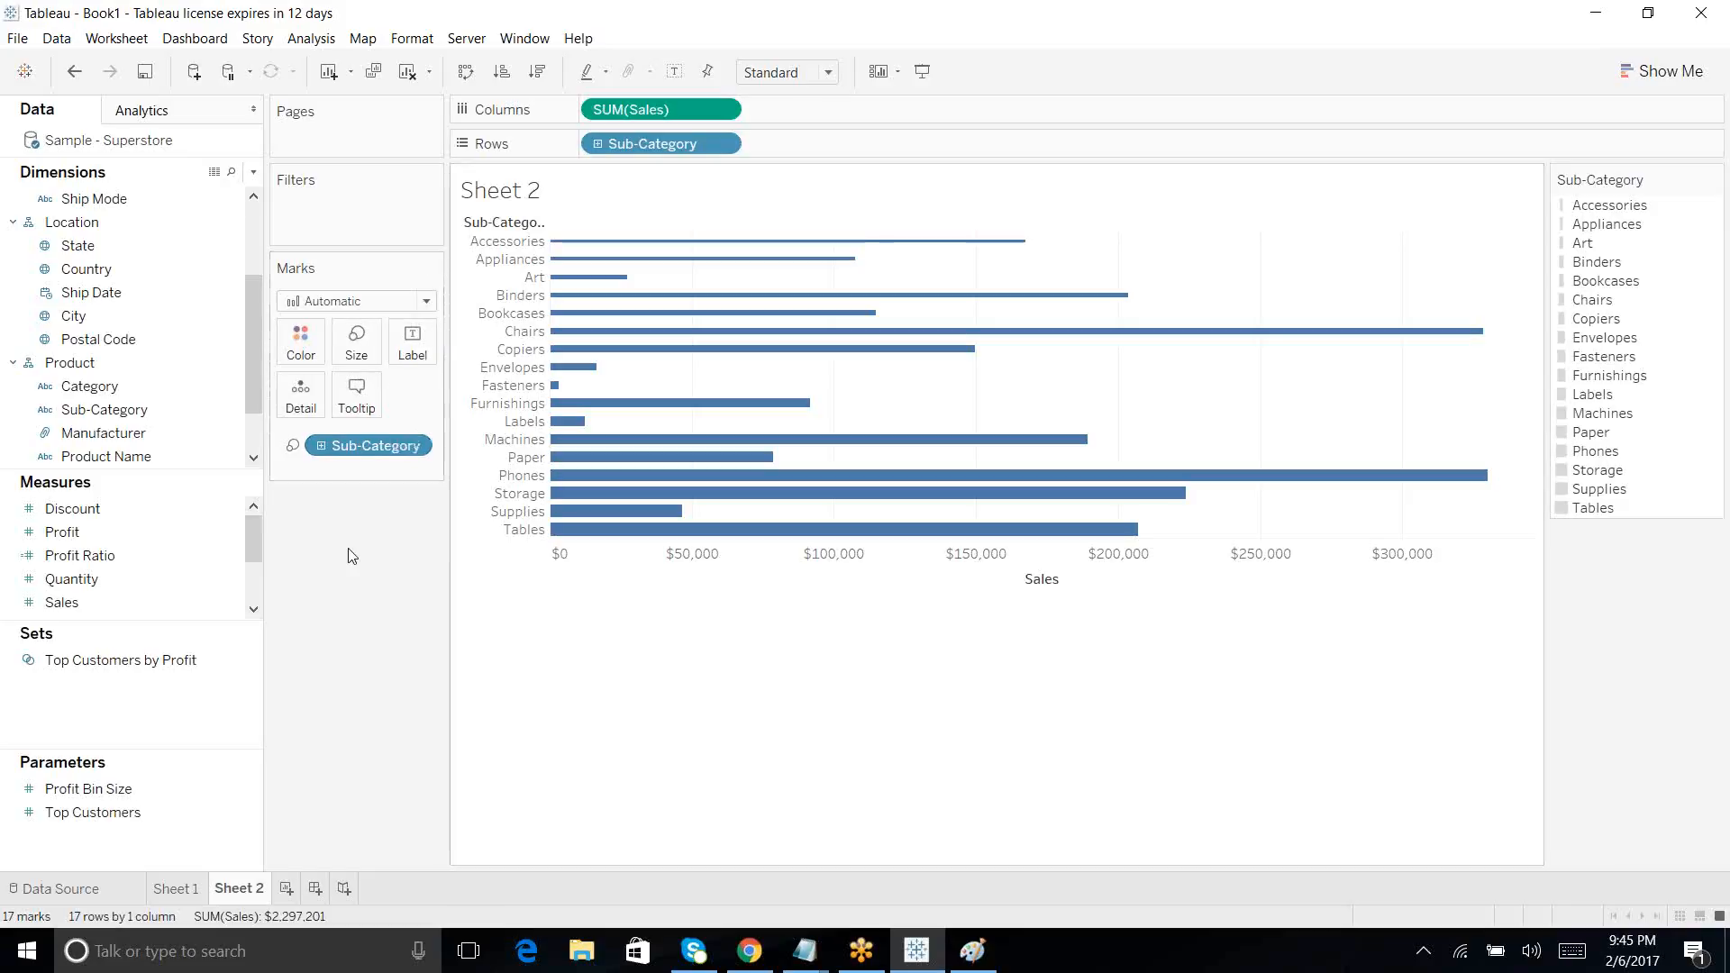
{"action": "left_click_drag", "start_coordinate": [365, 446], "coordinate": [344, 676]}
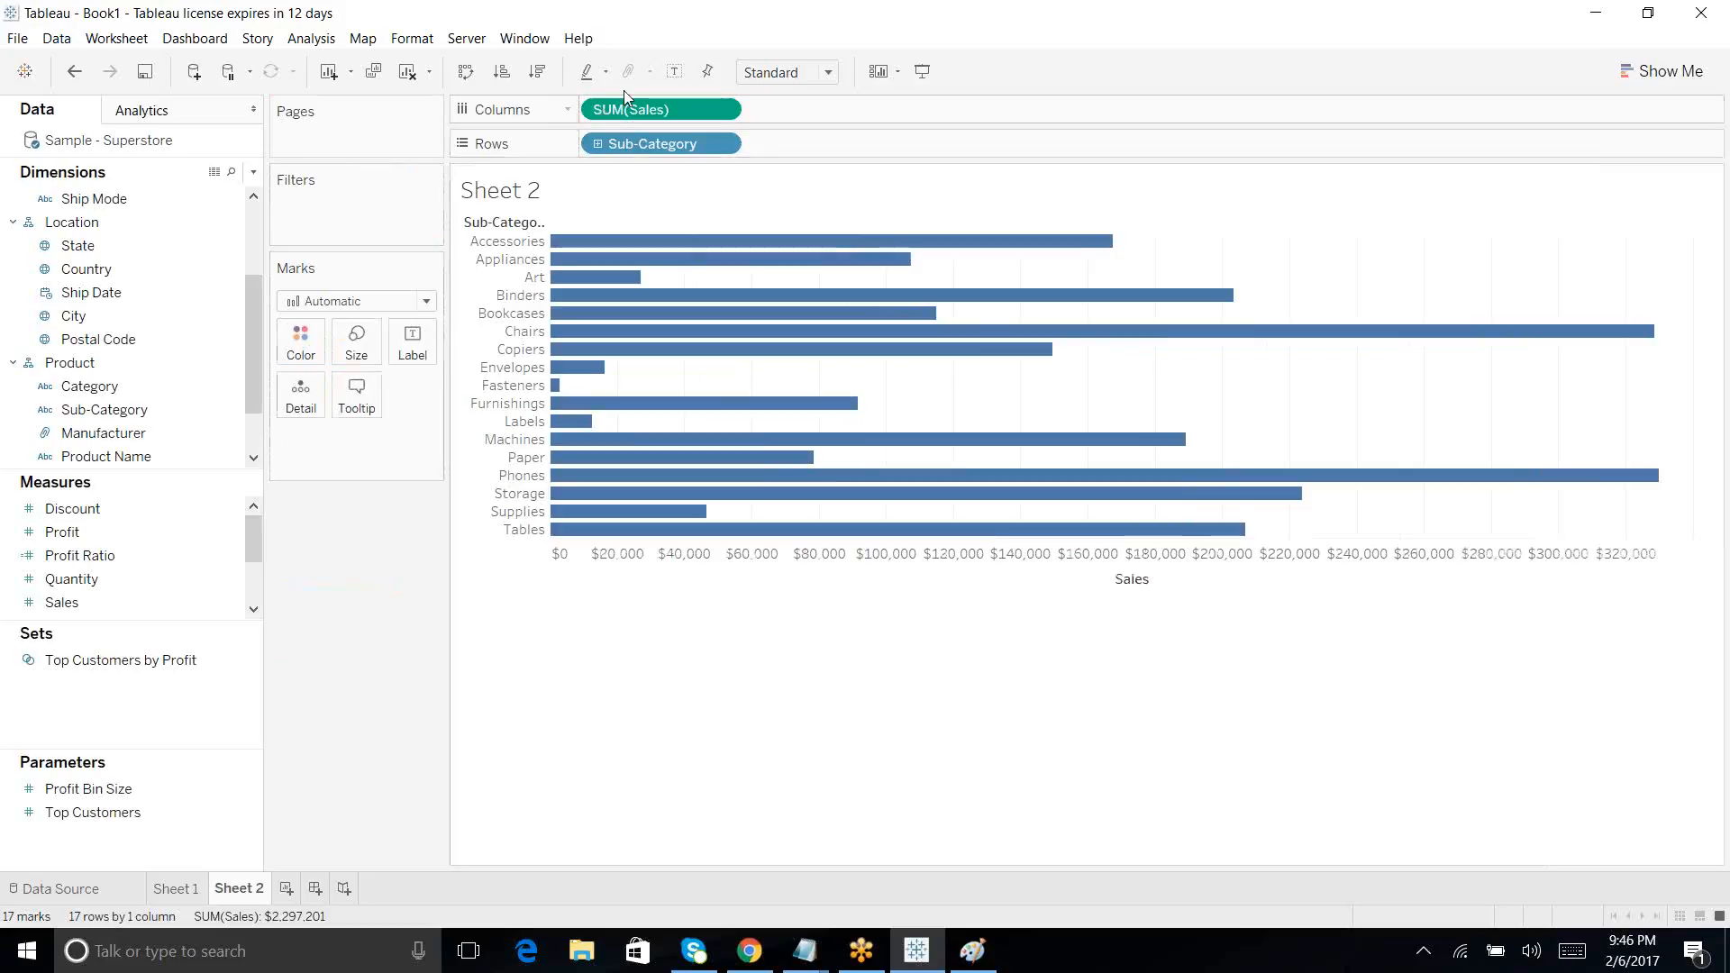
Step: Toggle the Sales mark labels on the bars on and off twice
{"action": "left_click", "coordinate": [674, 75]}
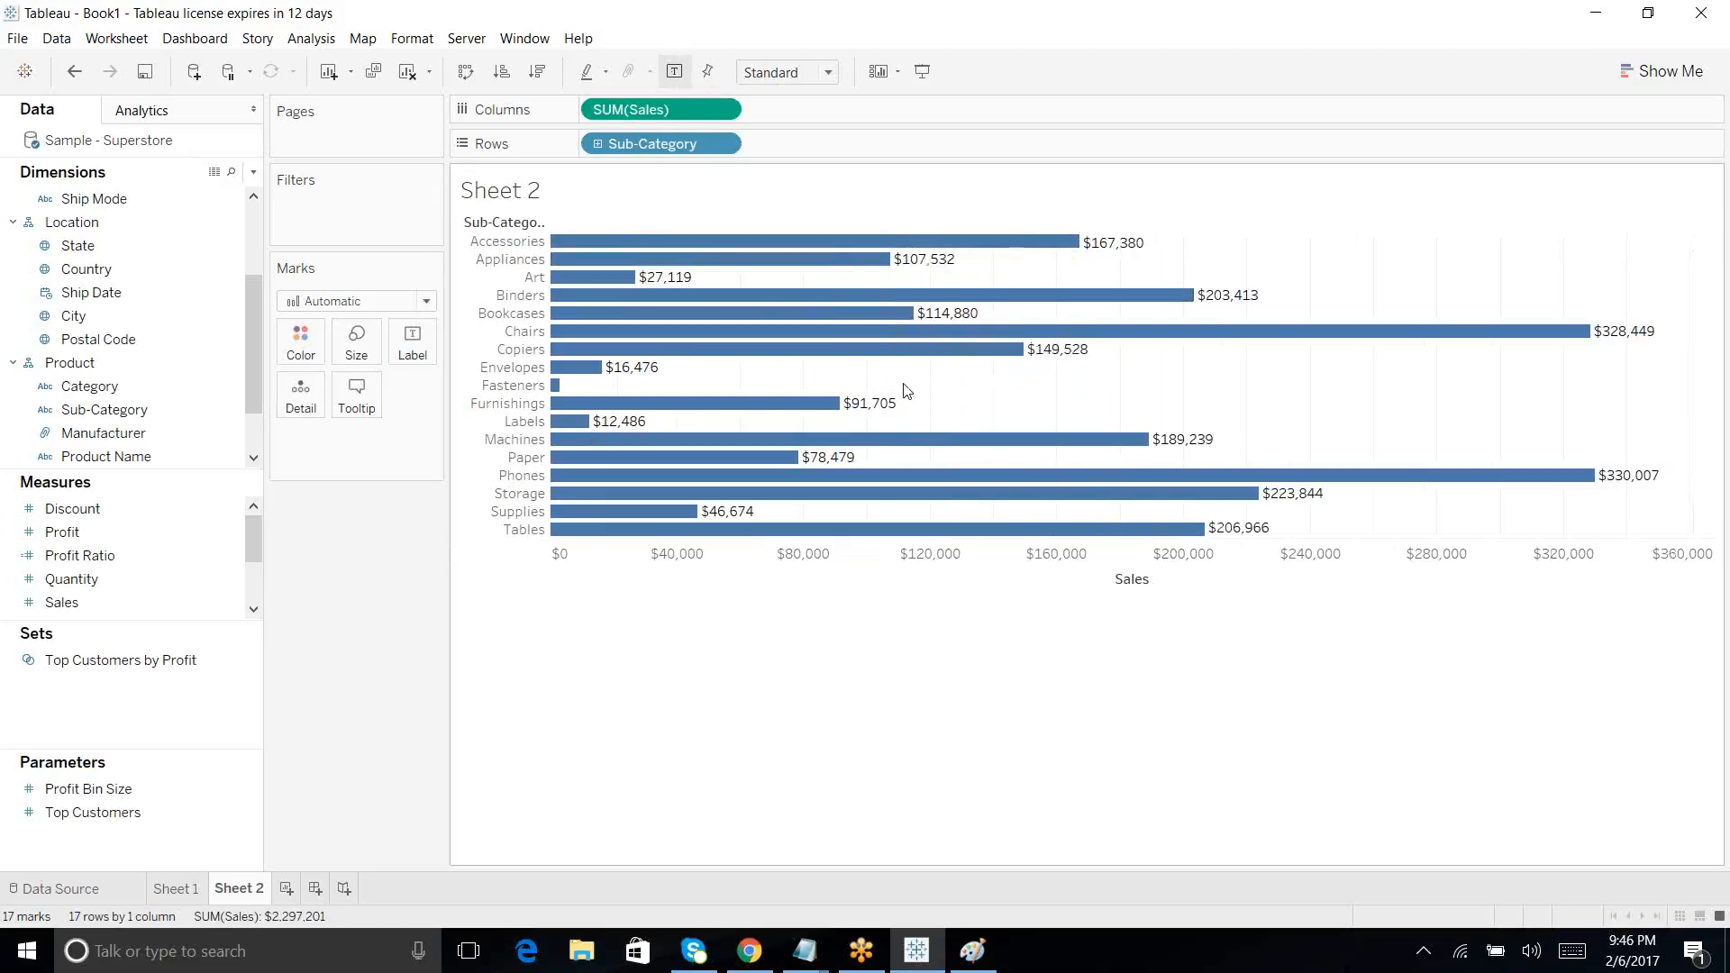
{"action": "left_click", "coordinate": [677, 74]}
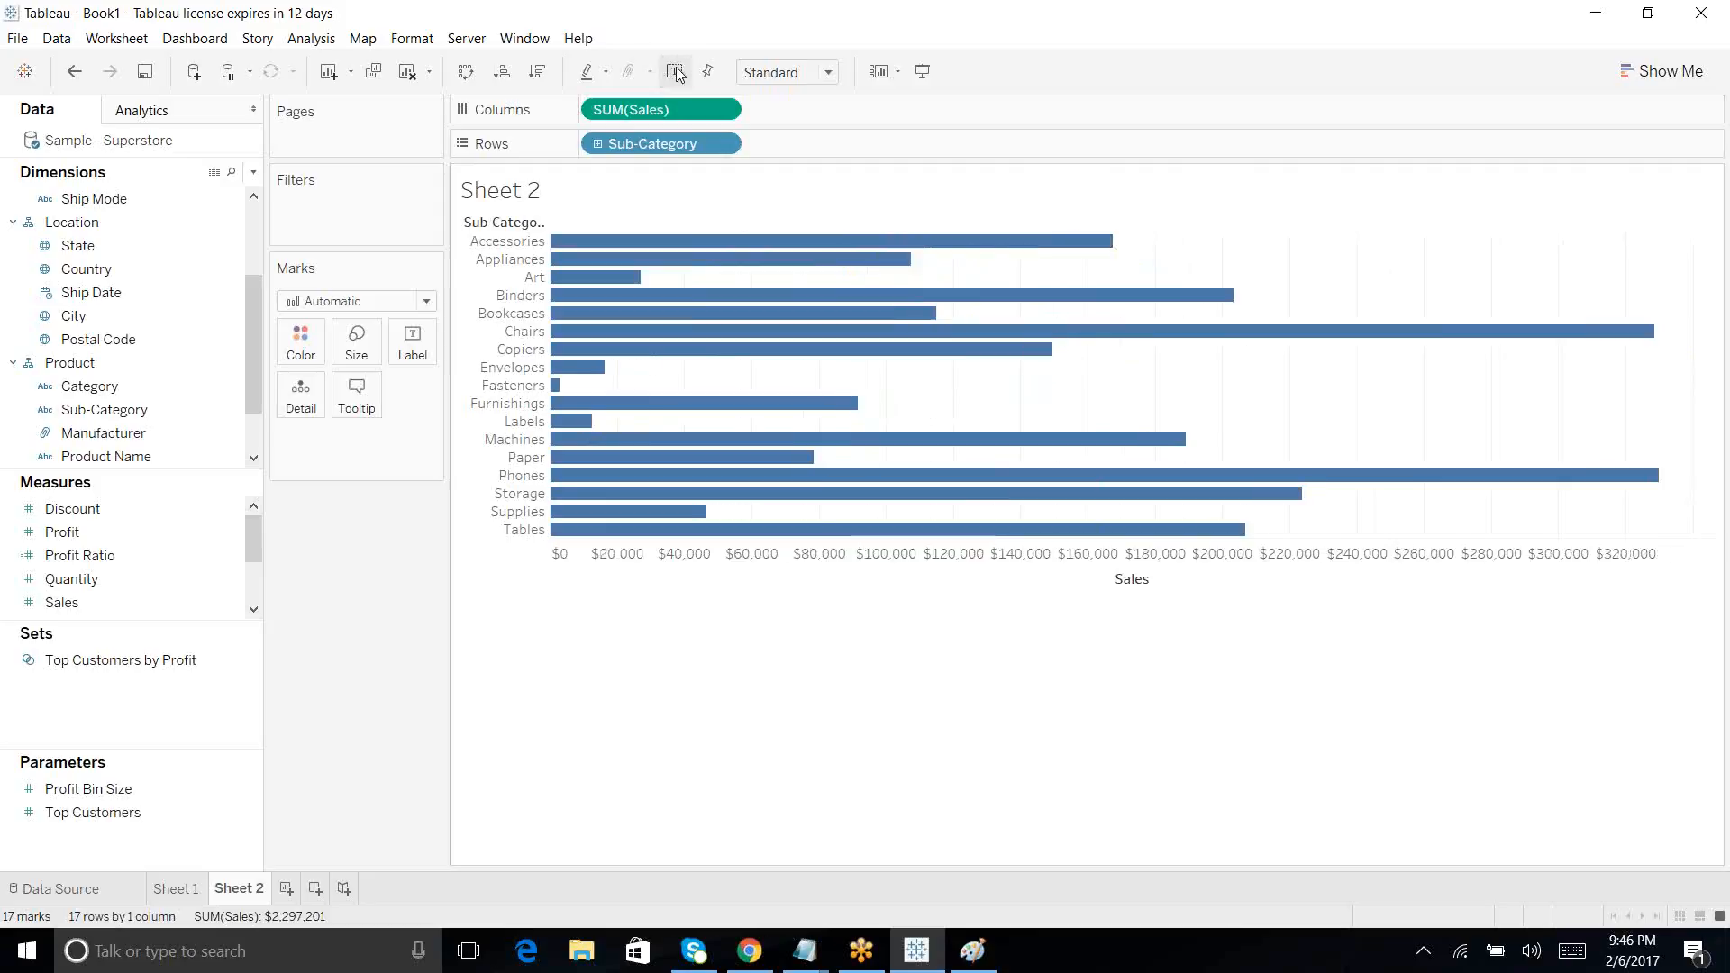
{"action": "left_click", "coordinate": [676, 74]}
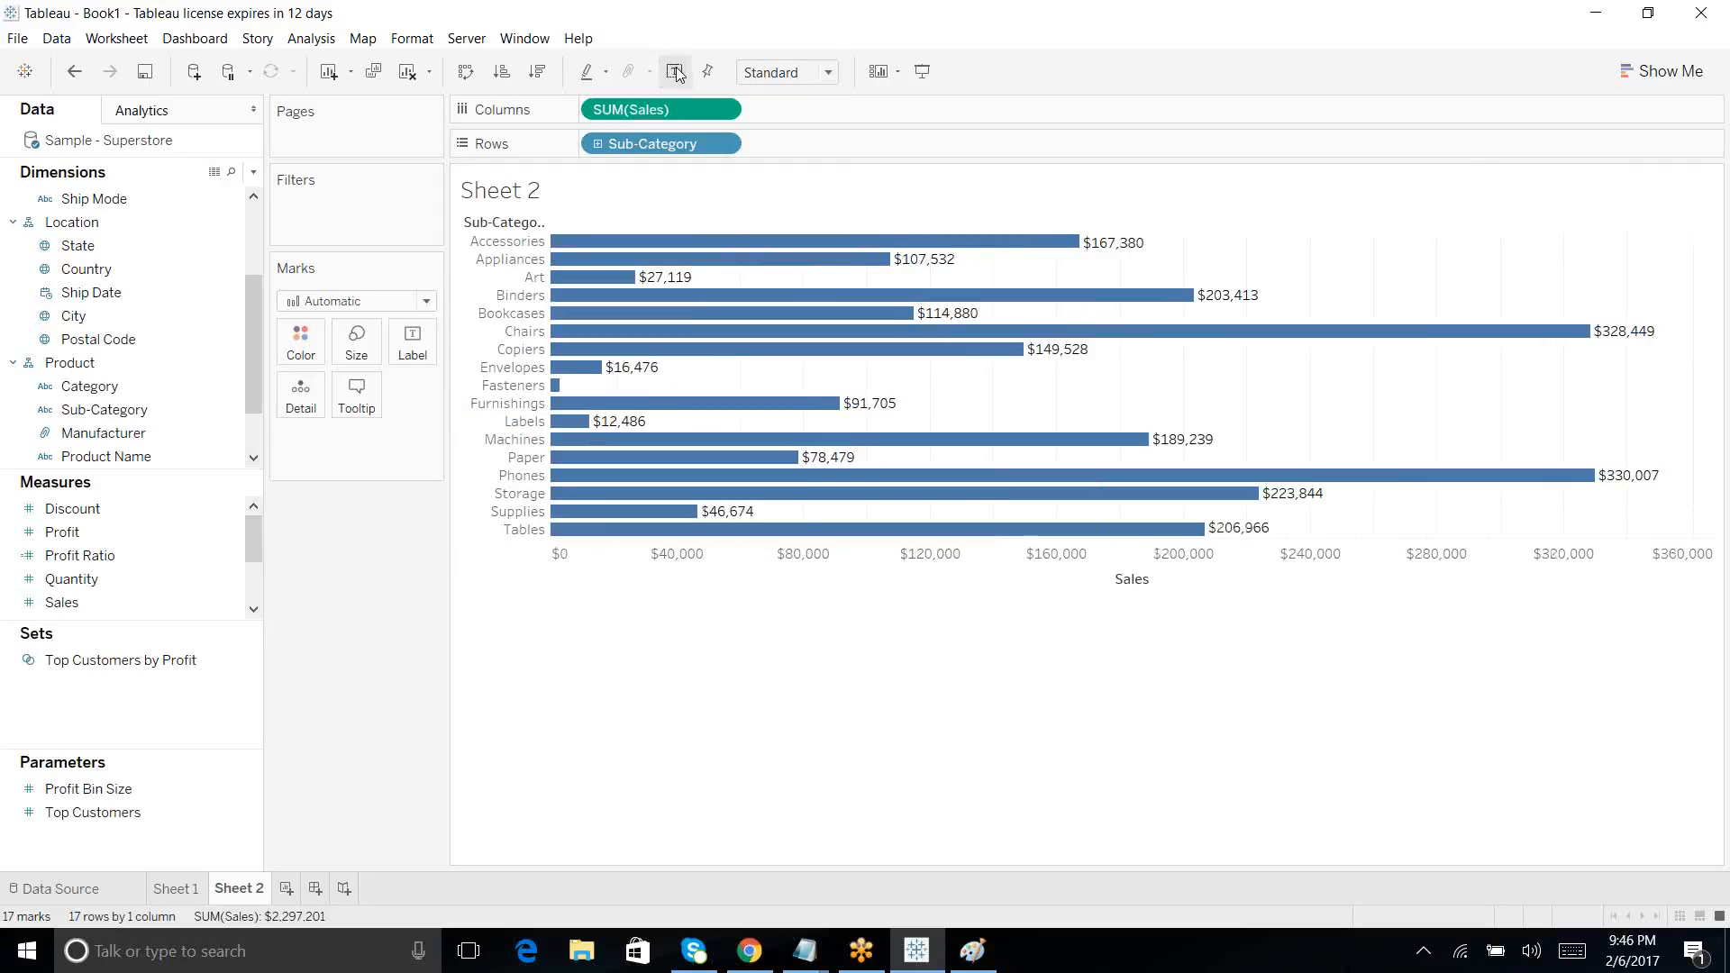
{"action": "left_click", "coordinate": [676, 74]}
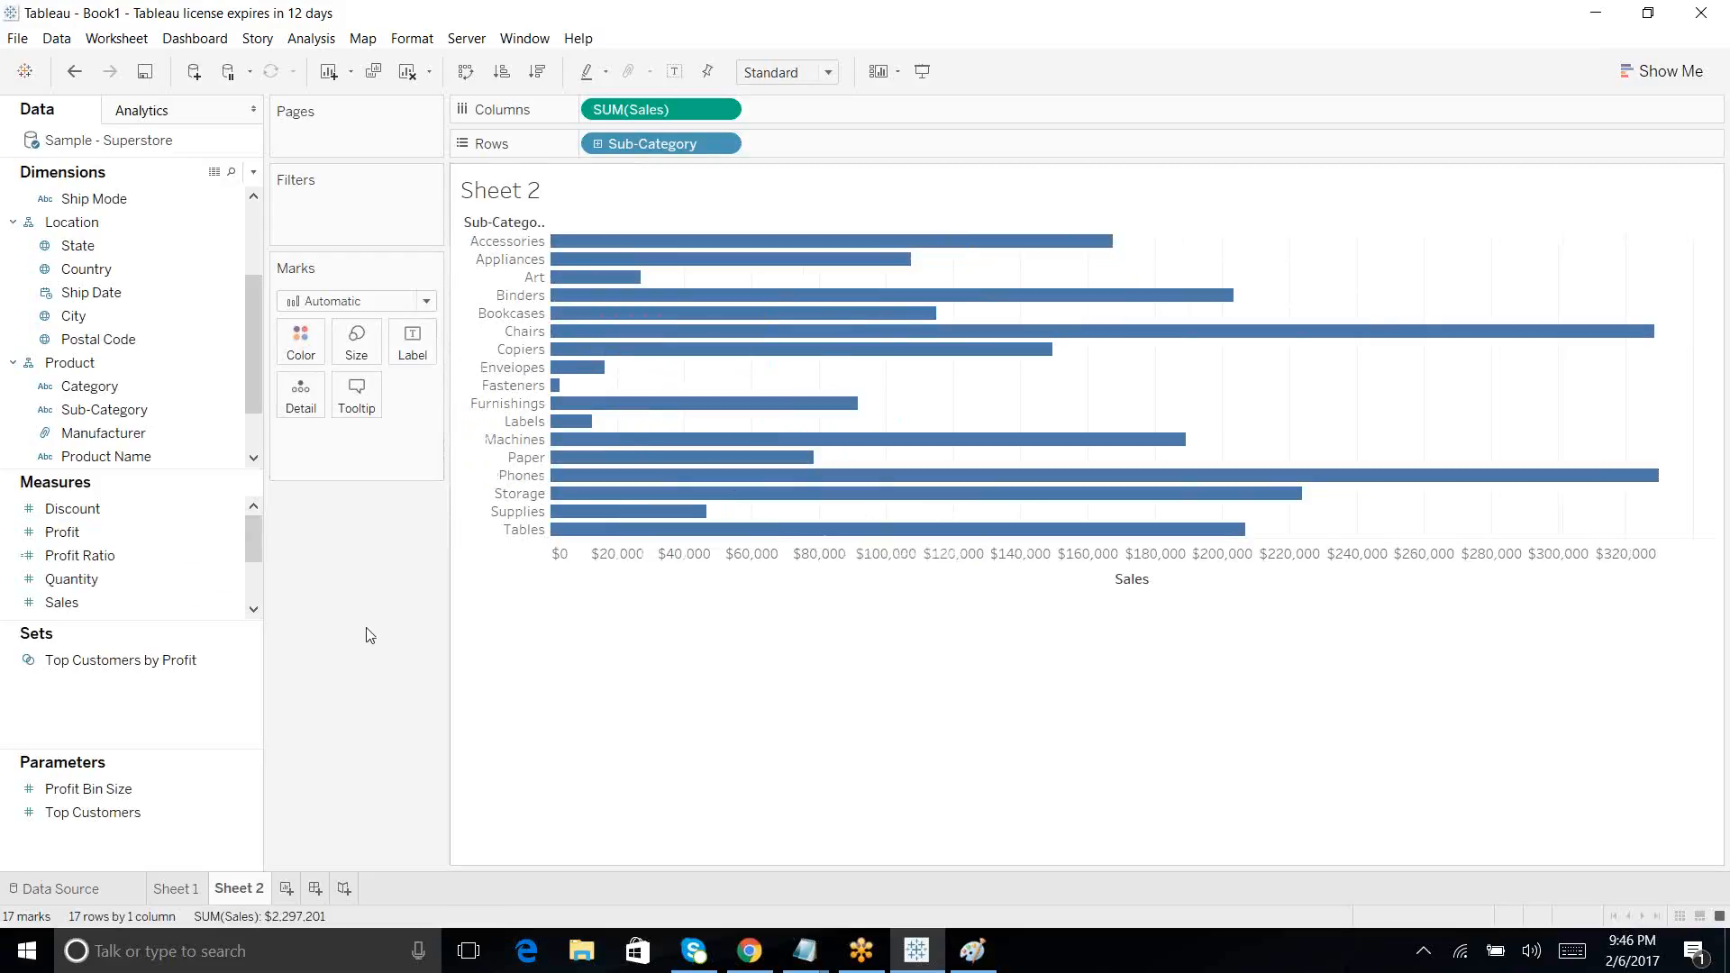
Step: Label the bars with Sub-Category
{"action": "left_click_drag", "start_coordinate": [108, 433], "coordinate": [322, 556]}
{"action": "left_click_drag", "start_coordinate": [145, 420], "coordinate": [427, 357]}
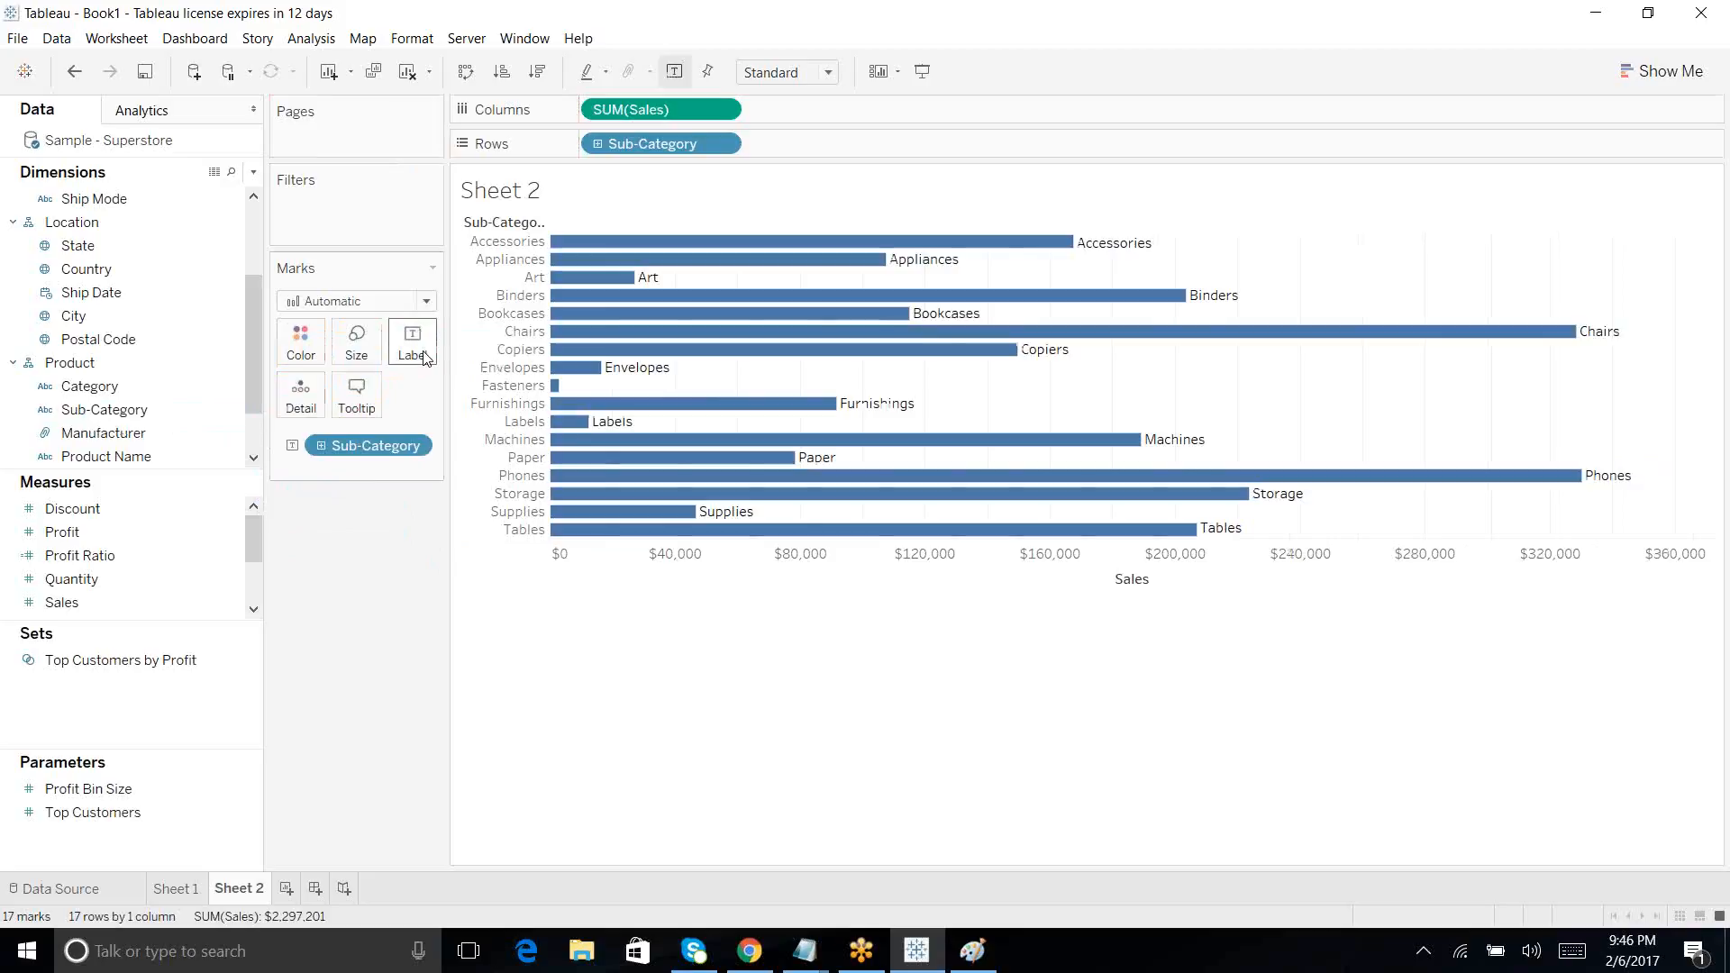
Step: Replace the Sub-Category label on the bars with Sales, and remove the Sales label from the marks after viewing it
{"action": "left_click_drag", "start_coordinate": [369, 445], "coordinate": [396, 612]}
{"action": "left_click_drag", "start_coordinate": [62, 602], "coordinate": [415, 352]}
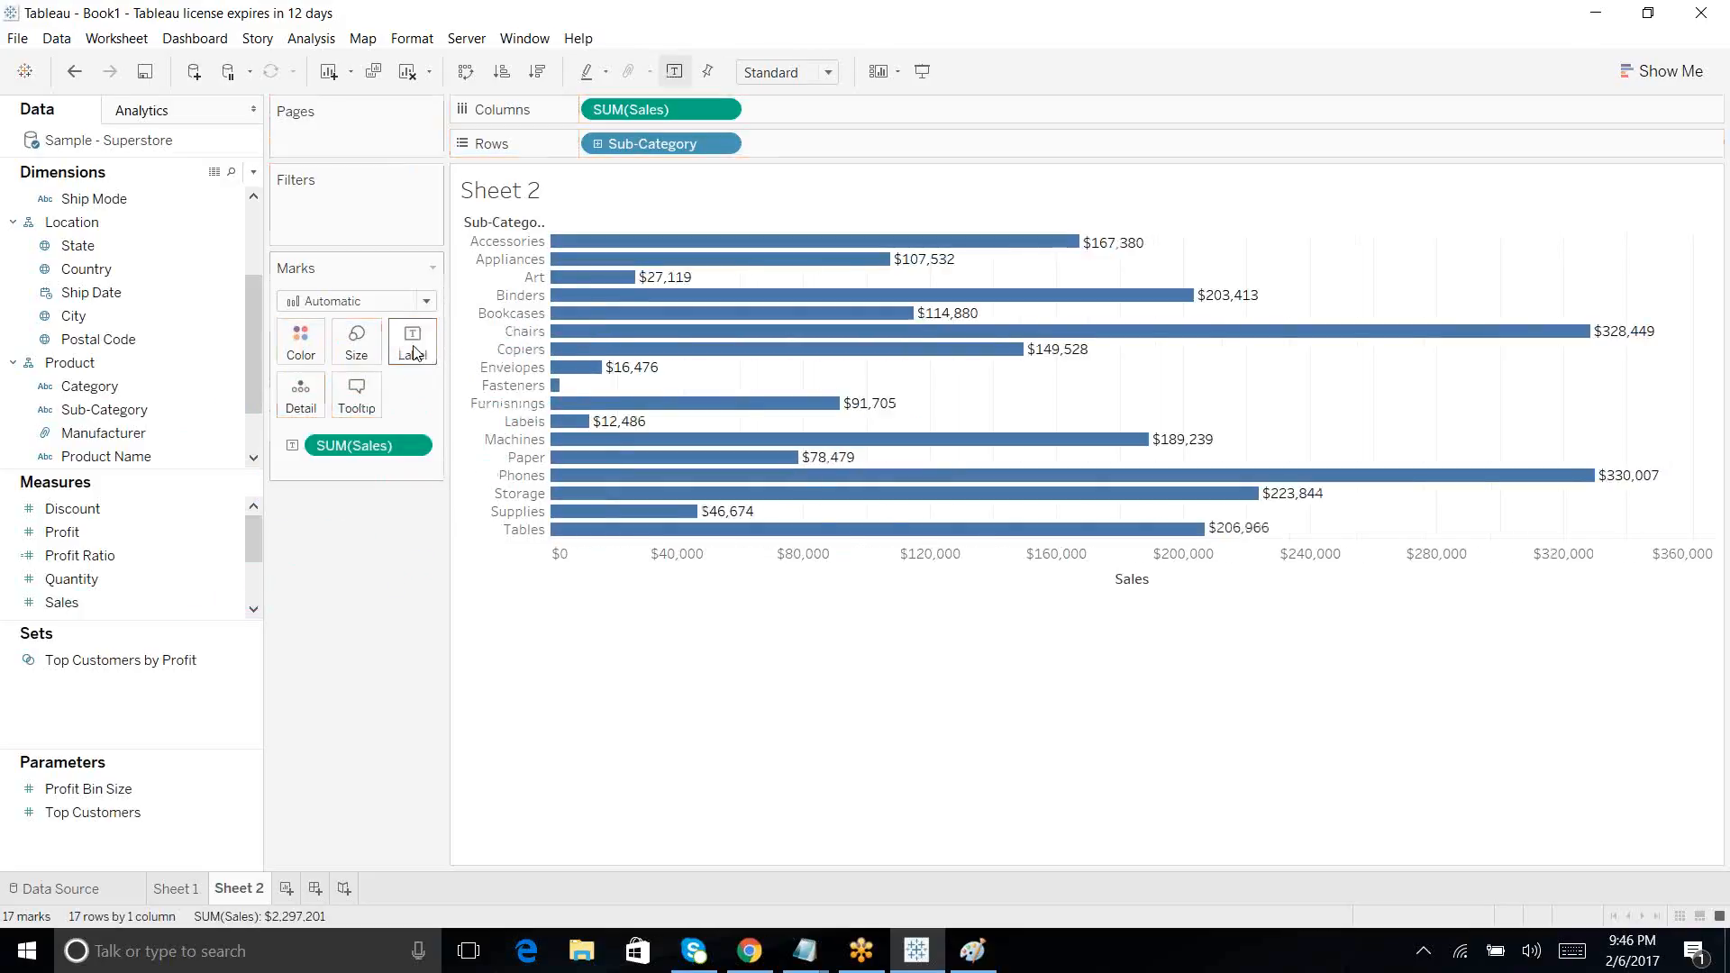
{"action": "left_click_drag", "start_coordinate": [369, 445], "coordinate": [399, 626]}
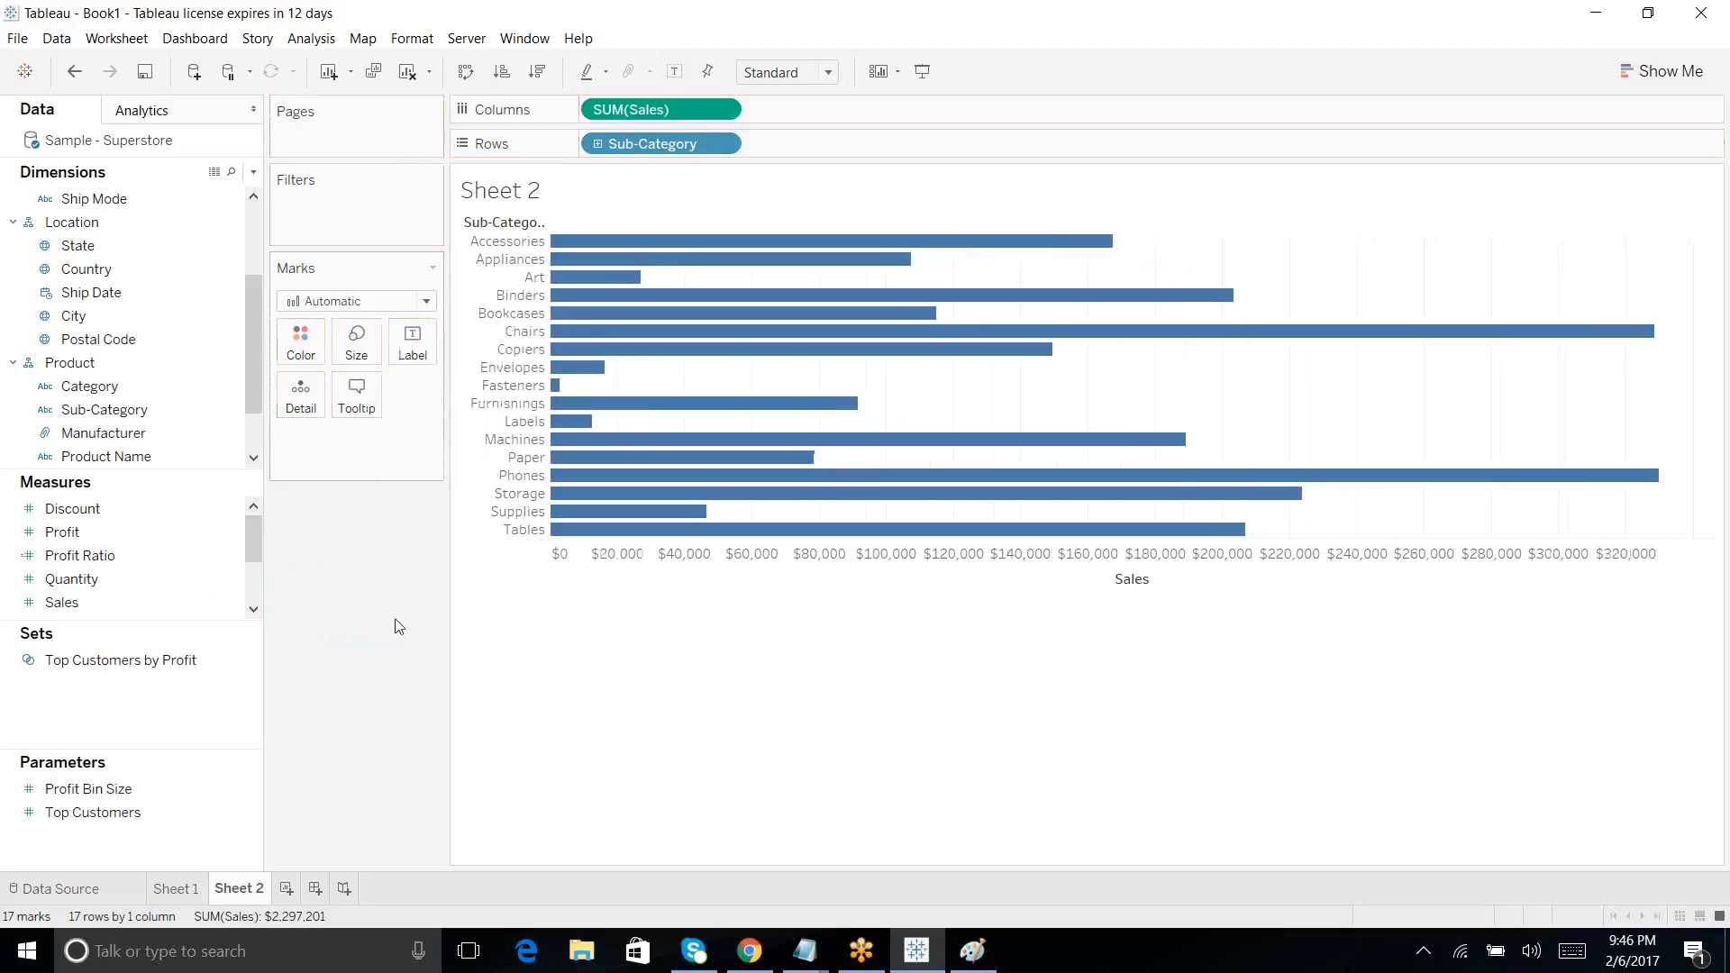
Step: Try showing the mark labels and fixing the Sales axis range, turning both options off again
{"action": "left_click", "coordinate": [674, 72]}
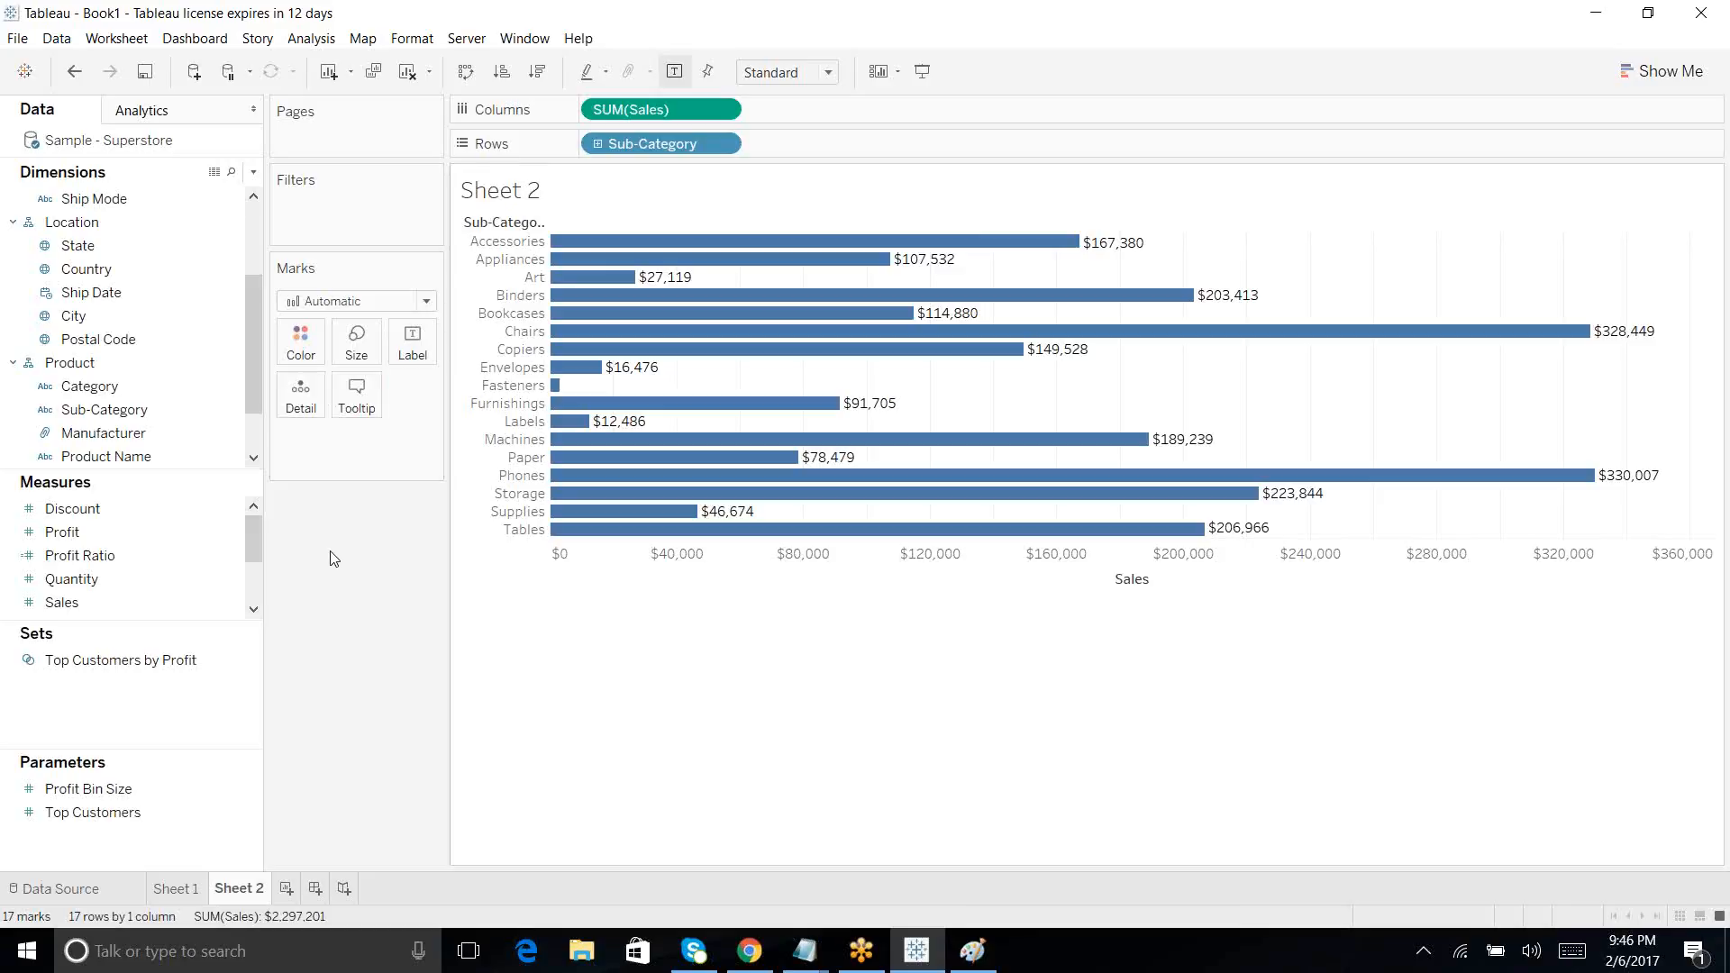
{"action": "left_click", "coordinate": [708, 71]}
{"action": "left_click", "coordinate": [674, 71]}
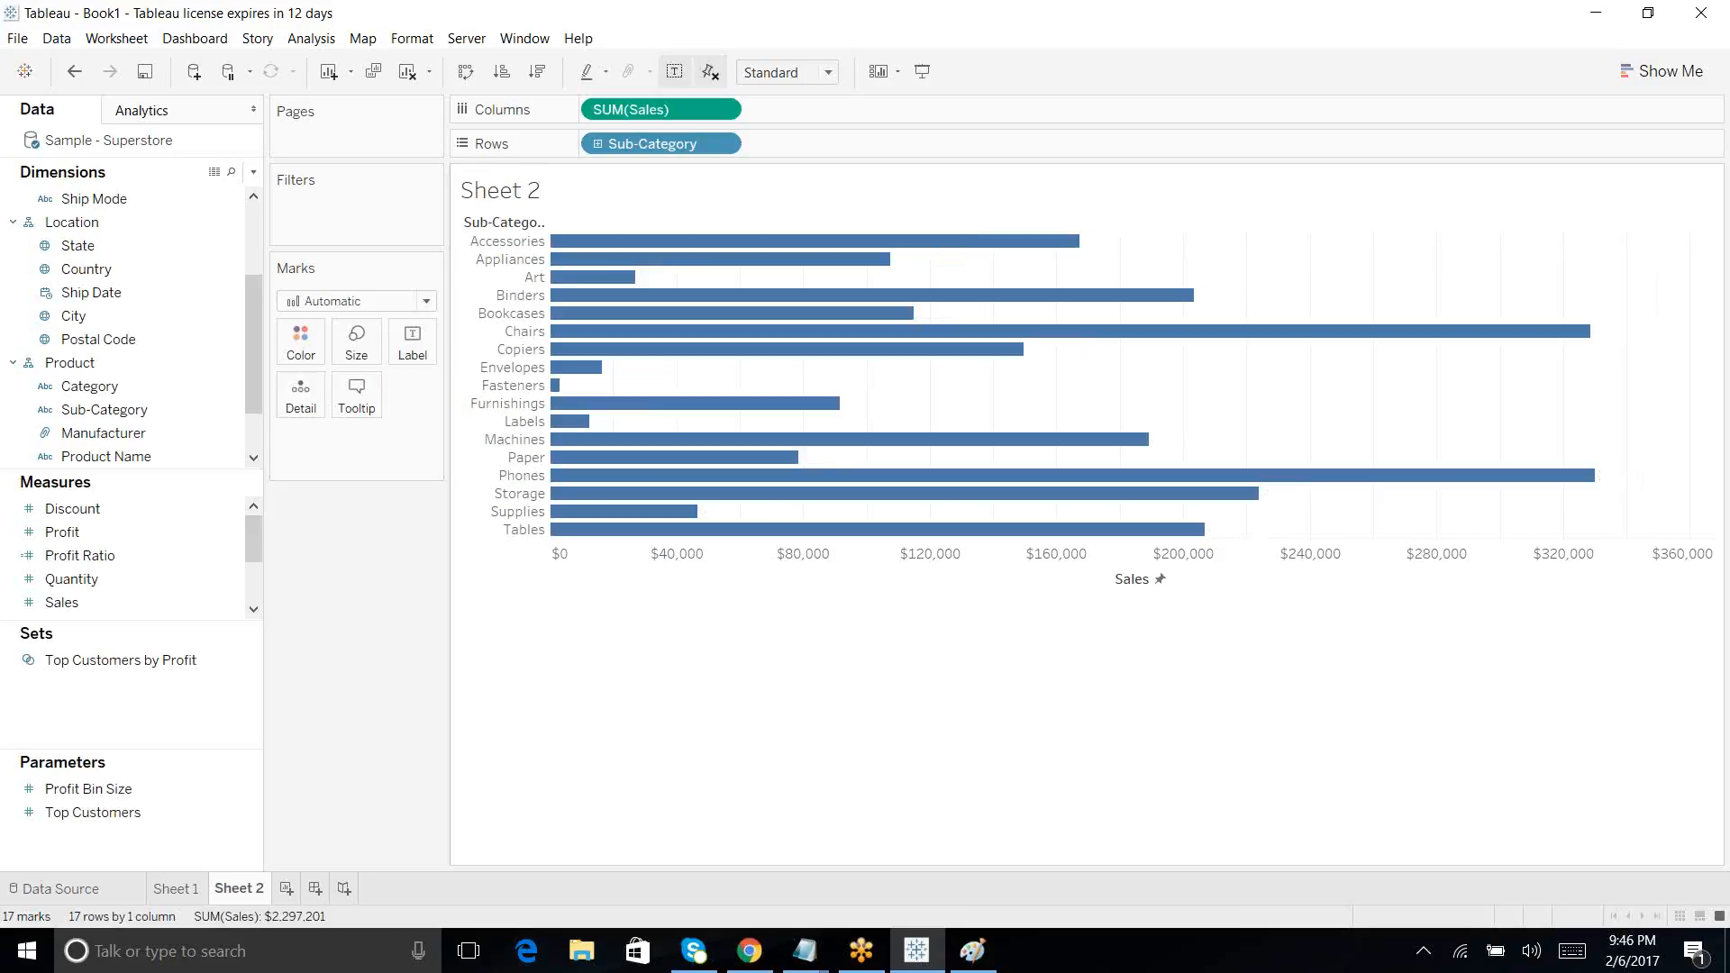
{"action": "left_click", "coordinate": [709, 72]}
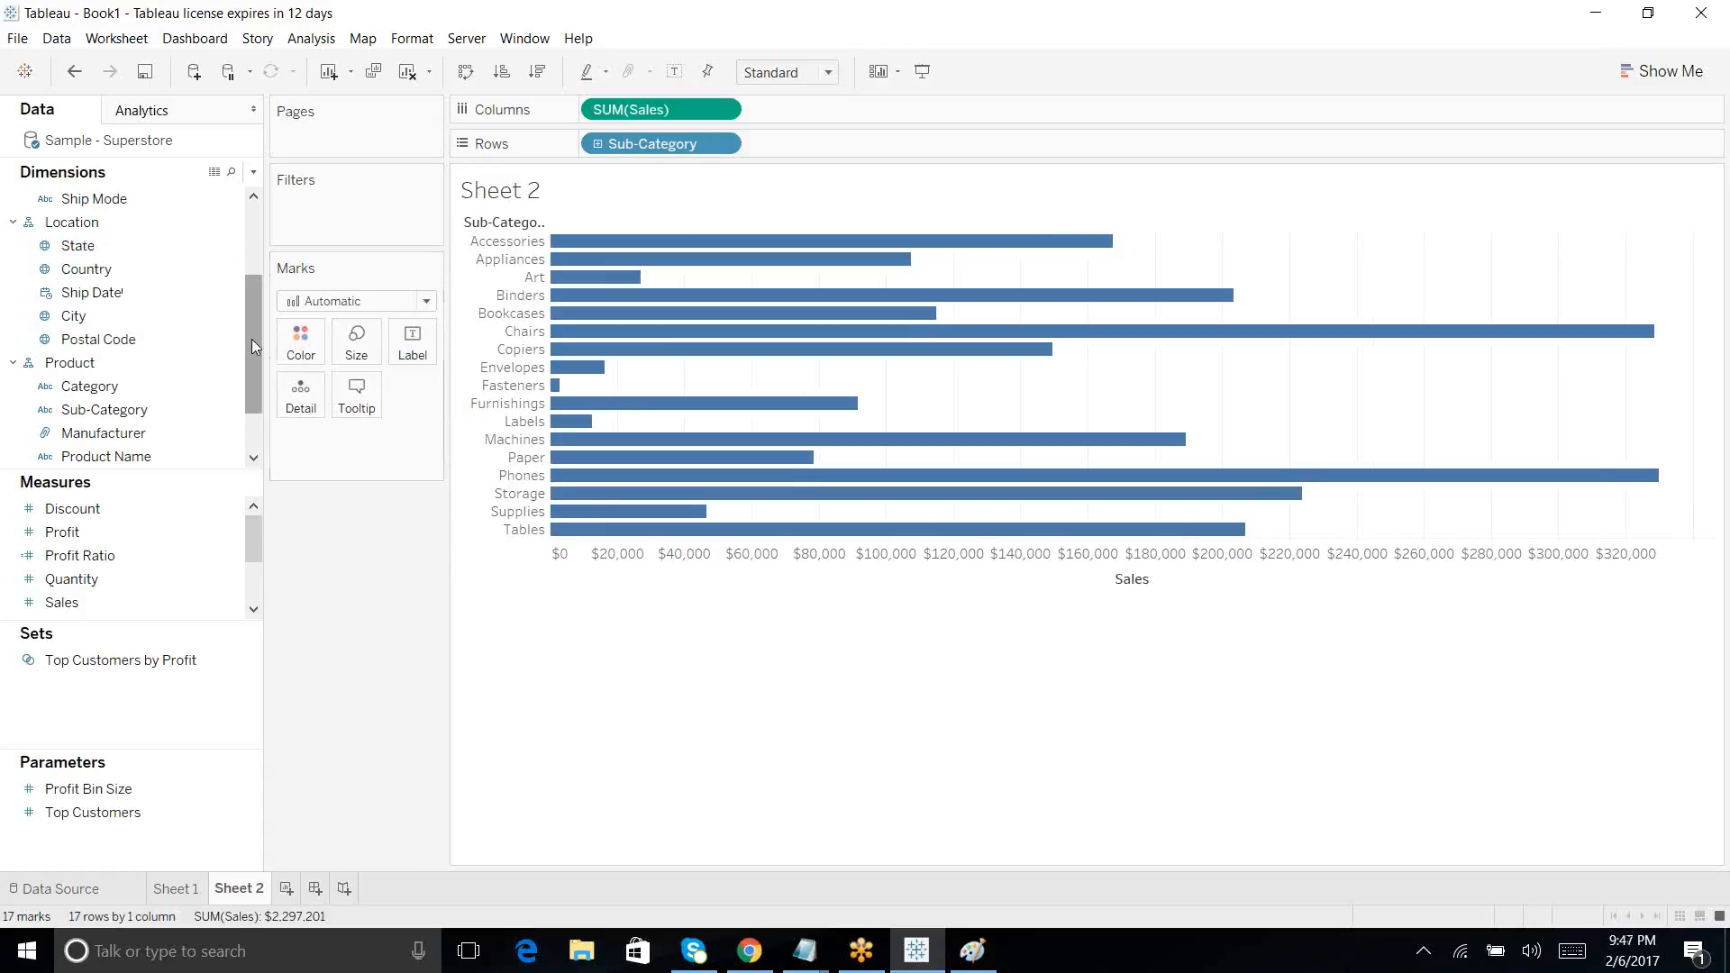
Step: Try splitting the bars by adding Order Date as detail, inspect the yearly segments of the Accessories bar, and remove the field
{"action": "left_click_drag", "start_coordinate": [251, 339], "coordinate": [271, 181]}
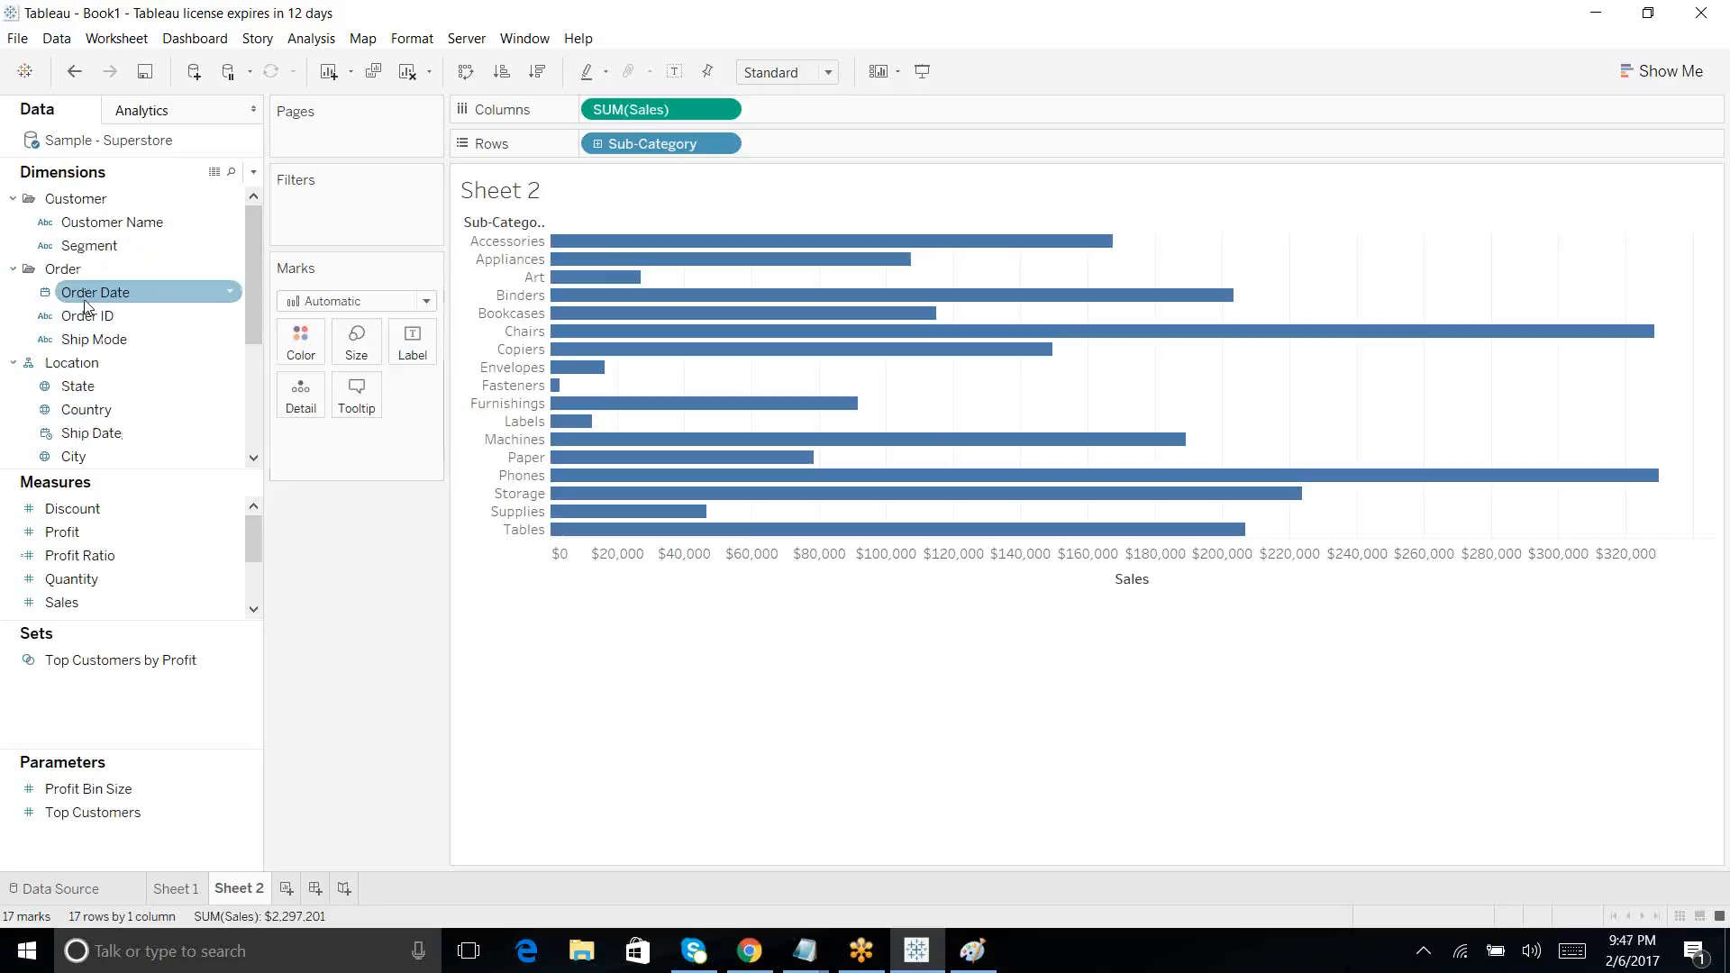
{"action": "left_click_drag", "start_coordinate": [87, 306], "coordinate": [294, 413]}
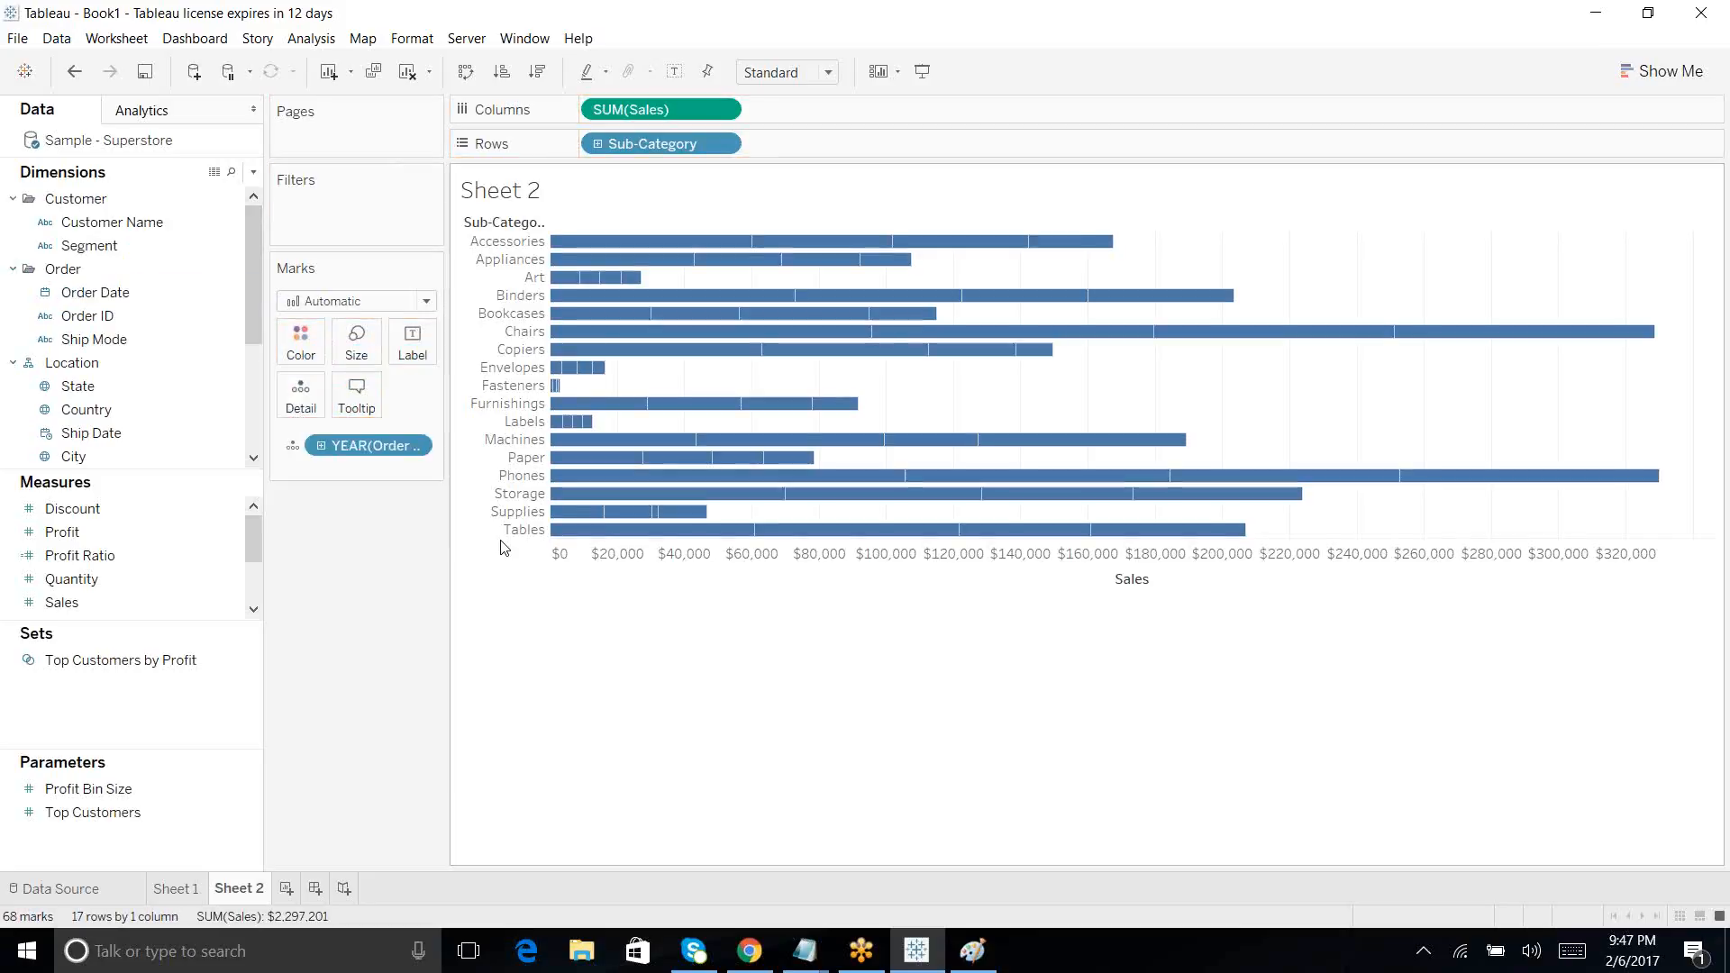
{"action": "mouse_move", "coordinate": [706, 247]}
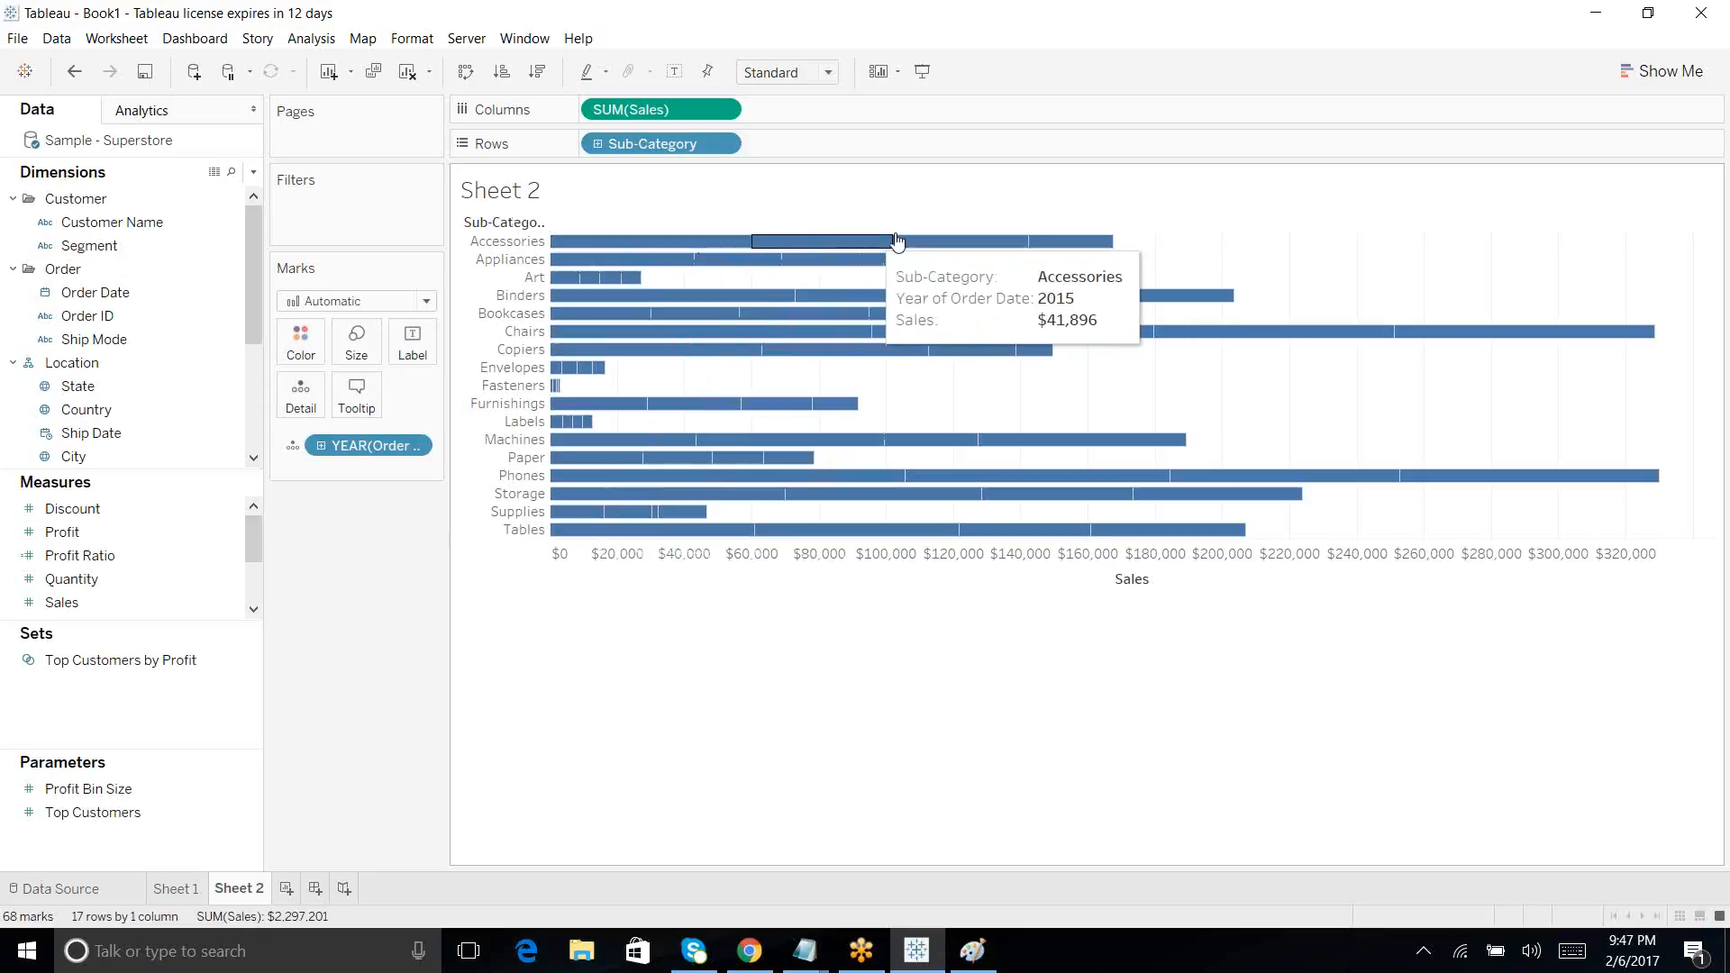
{"action": "mouse_move", "coordinate": [990, 242]}
{"action": "mouse_move", "coordinate": [1088, 243]}
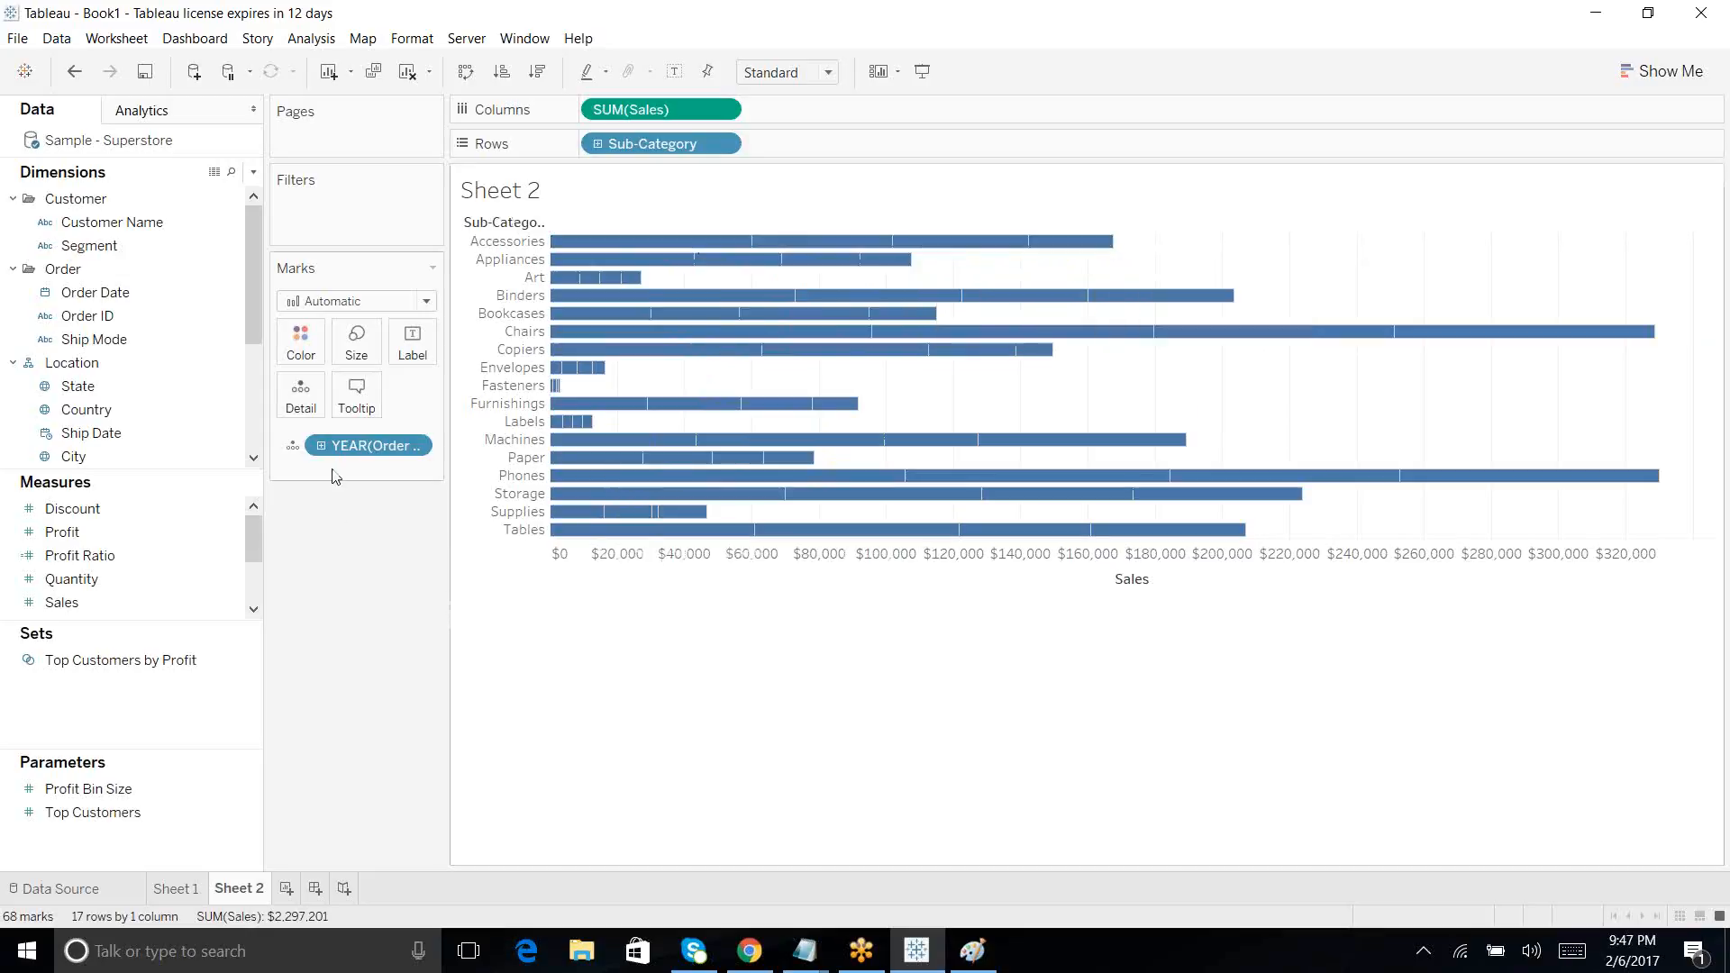
{"action": "left_click_drag", "start_coordinate": [363, 445], "coordinate": [357, 647]}
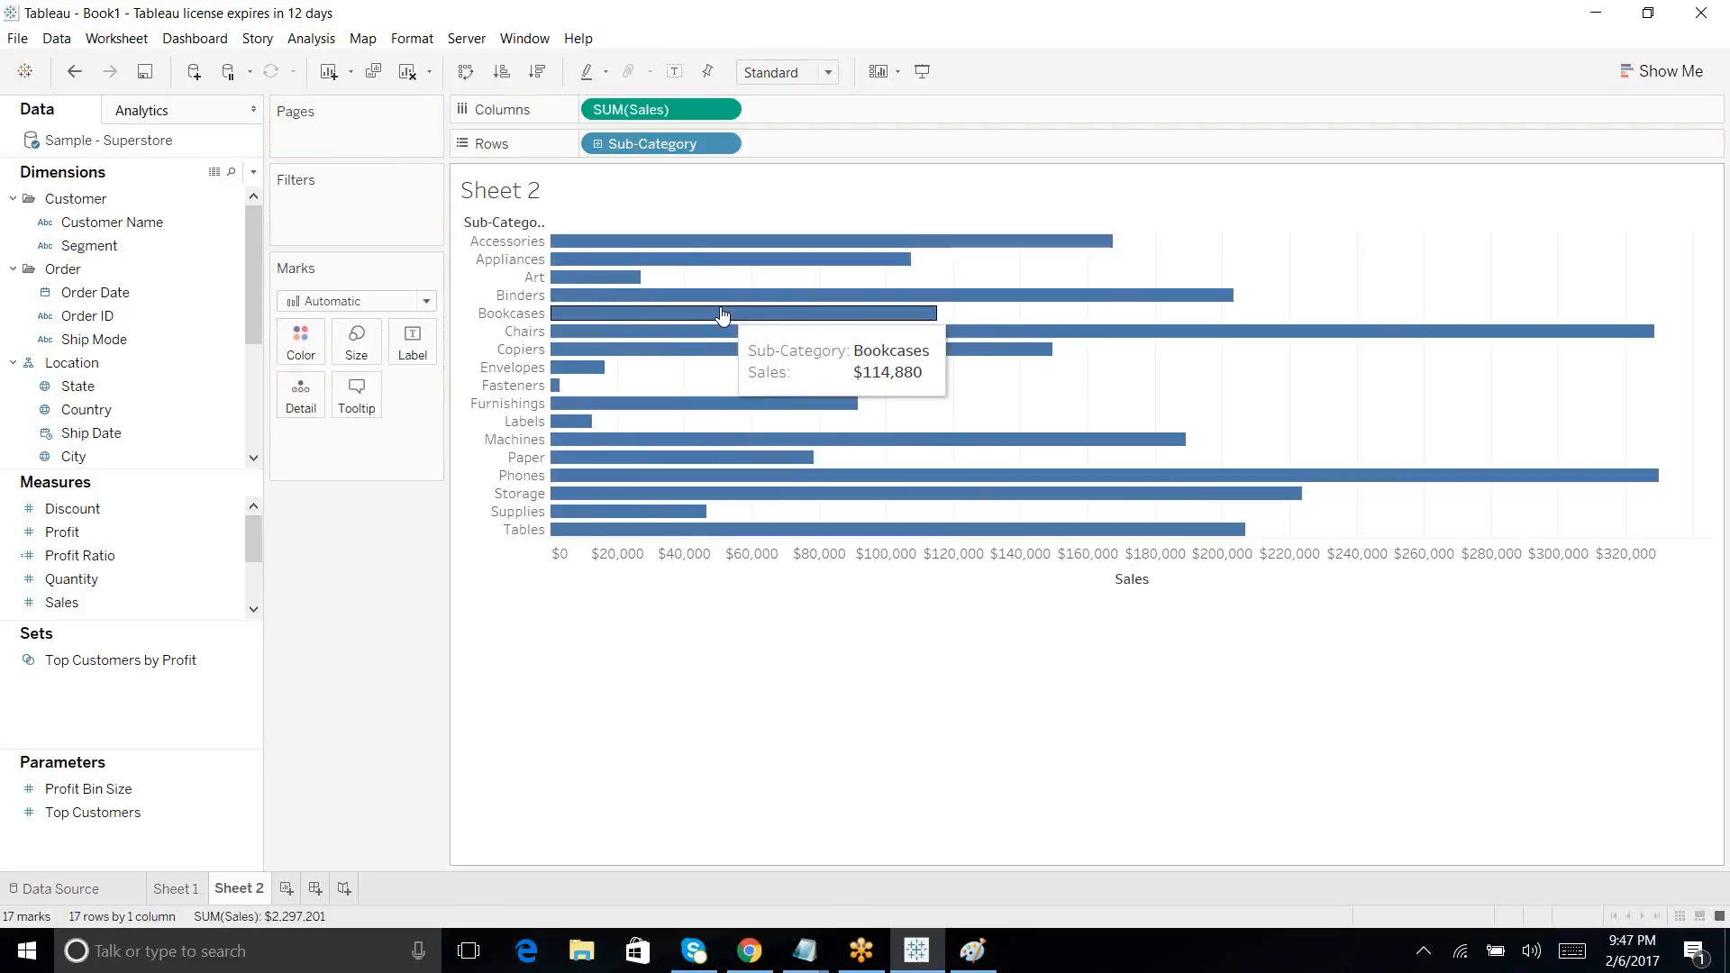
Step: Look at the marks' tooltip settings and try the Line mark type before returning it to Automatic
{"action": "left_click", "coordinate": [358, 396]}
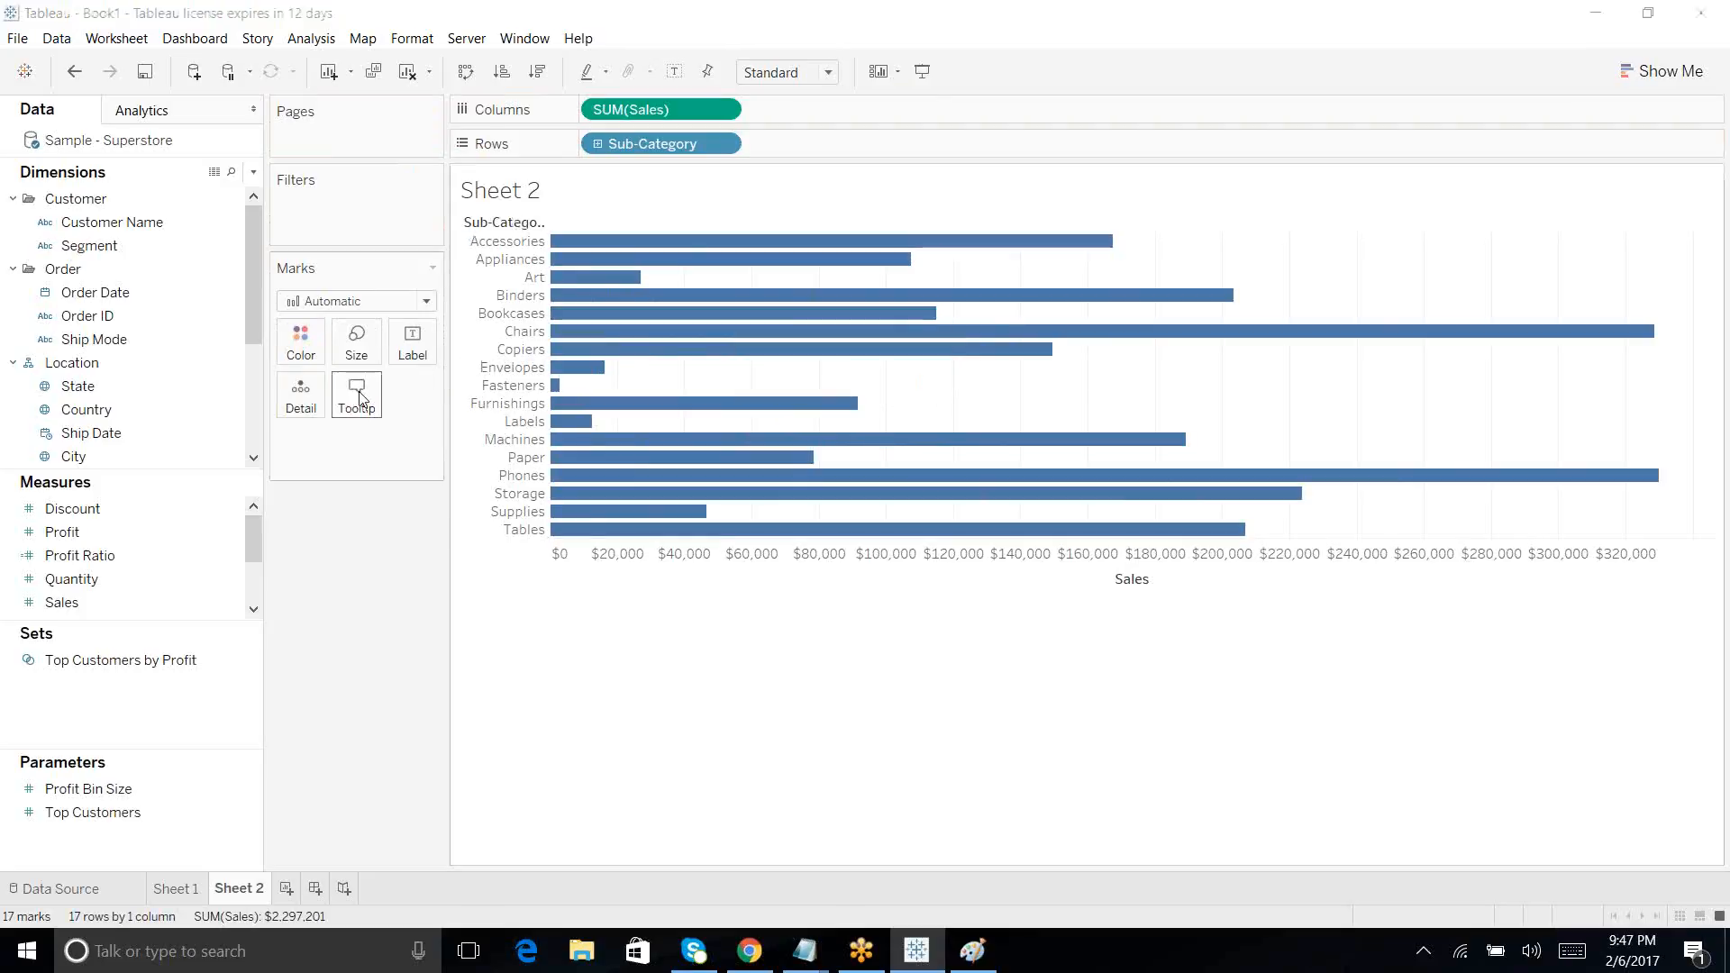
{"action": "left_click", "coordinate": [1115, 607]}
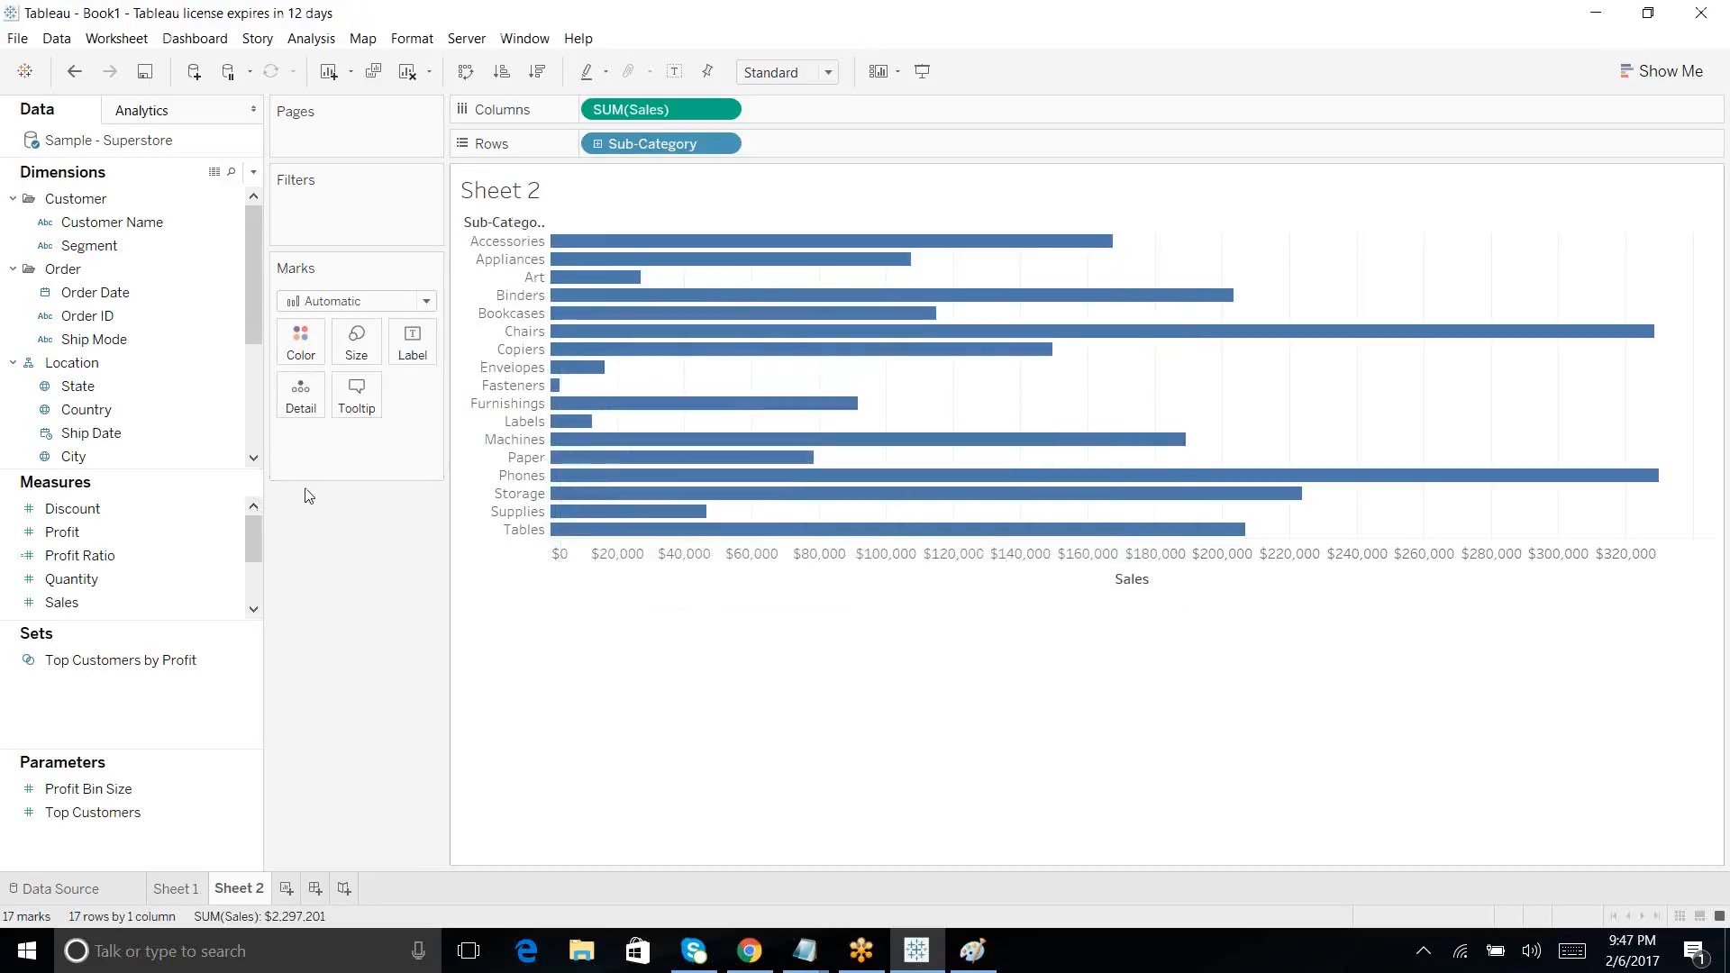
{"action": "left_click", "coordinate": [428, 304]}
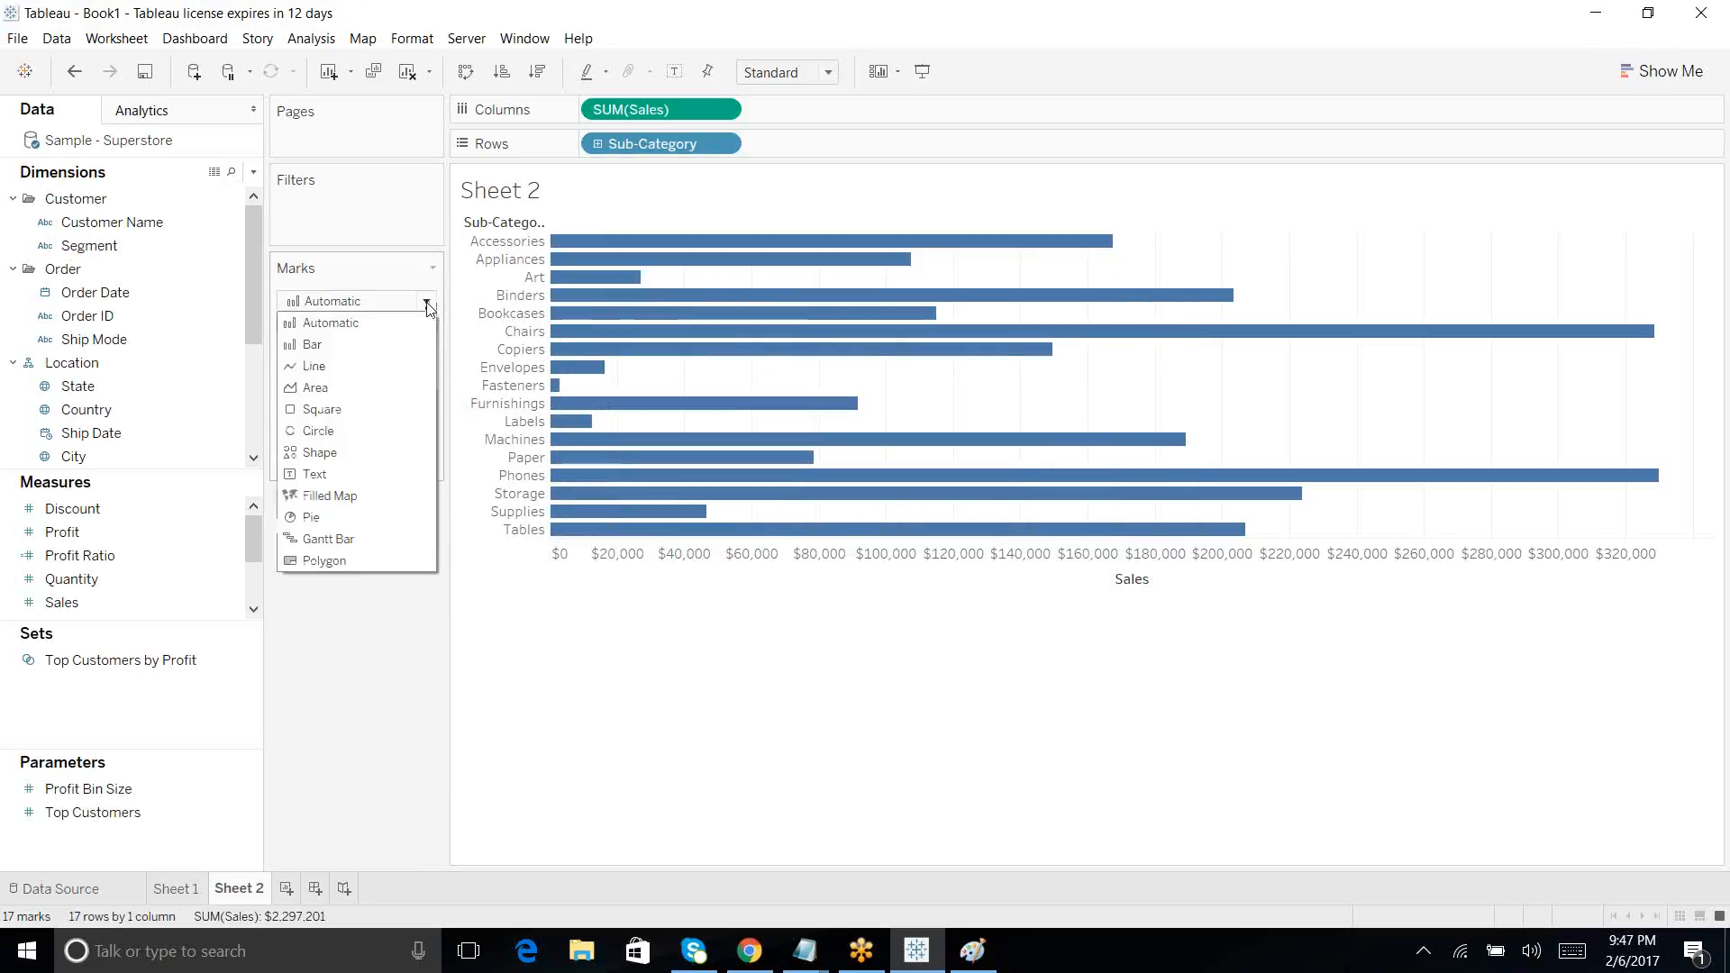
{"action": "left_click", "coordinate": [340, 376]}
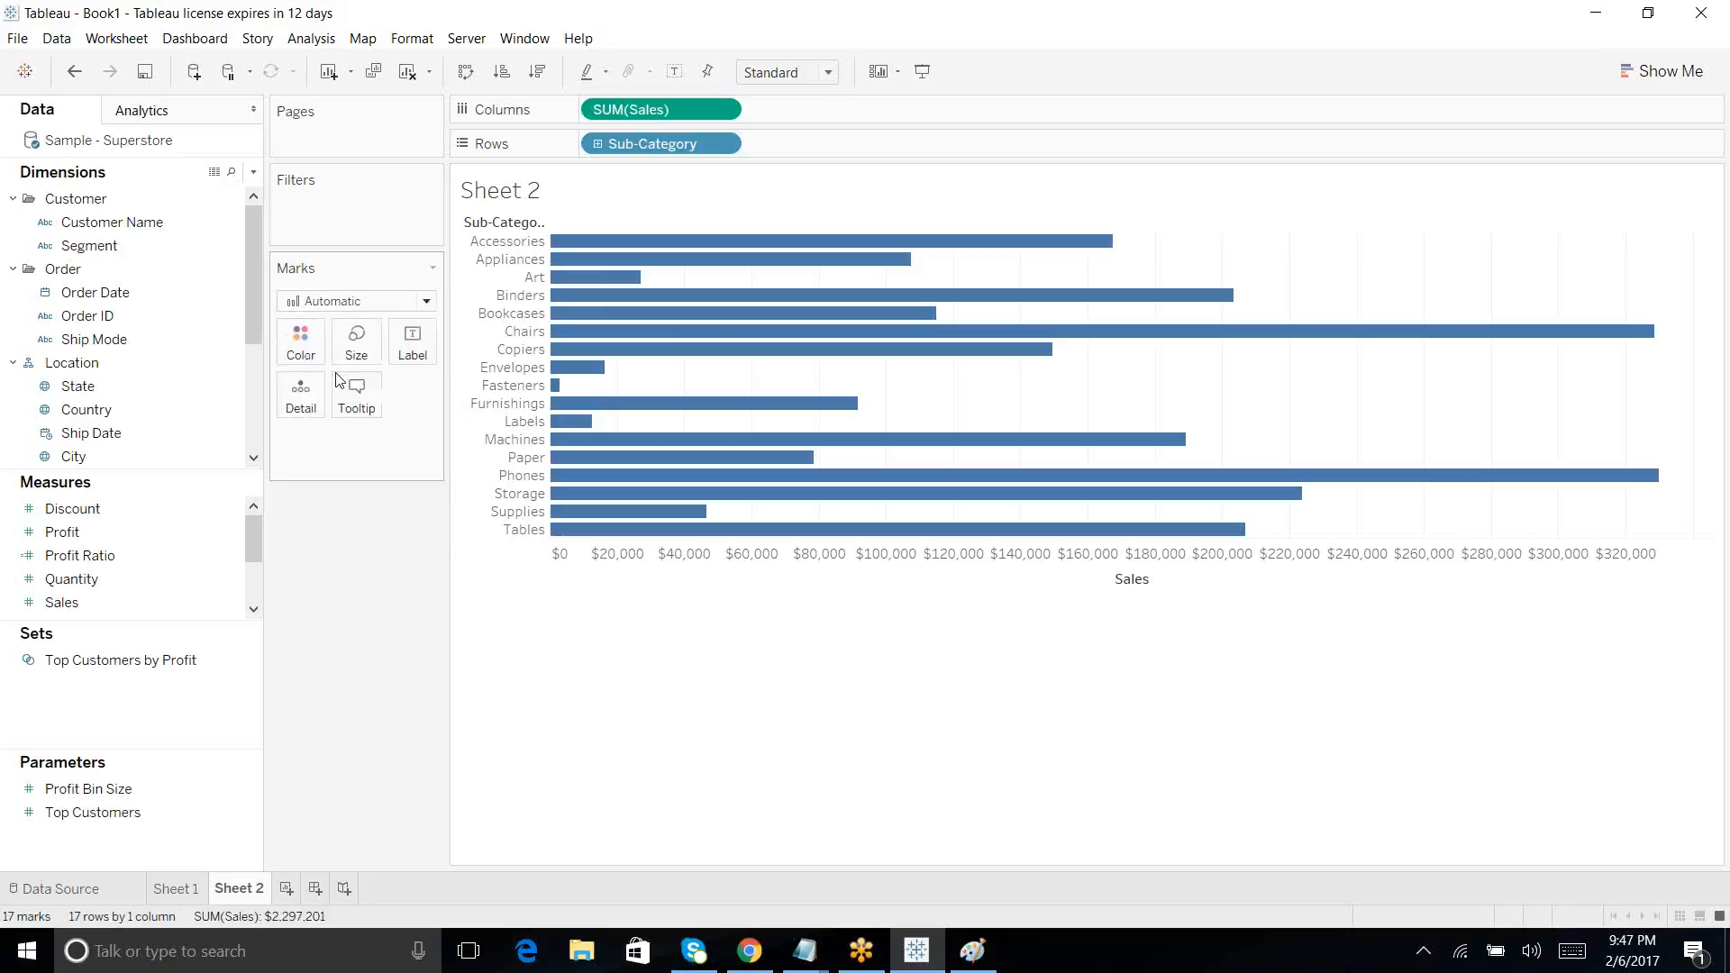
{"action": "left_click", "coordinate": [428, 305]}
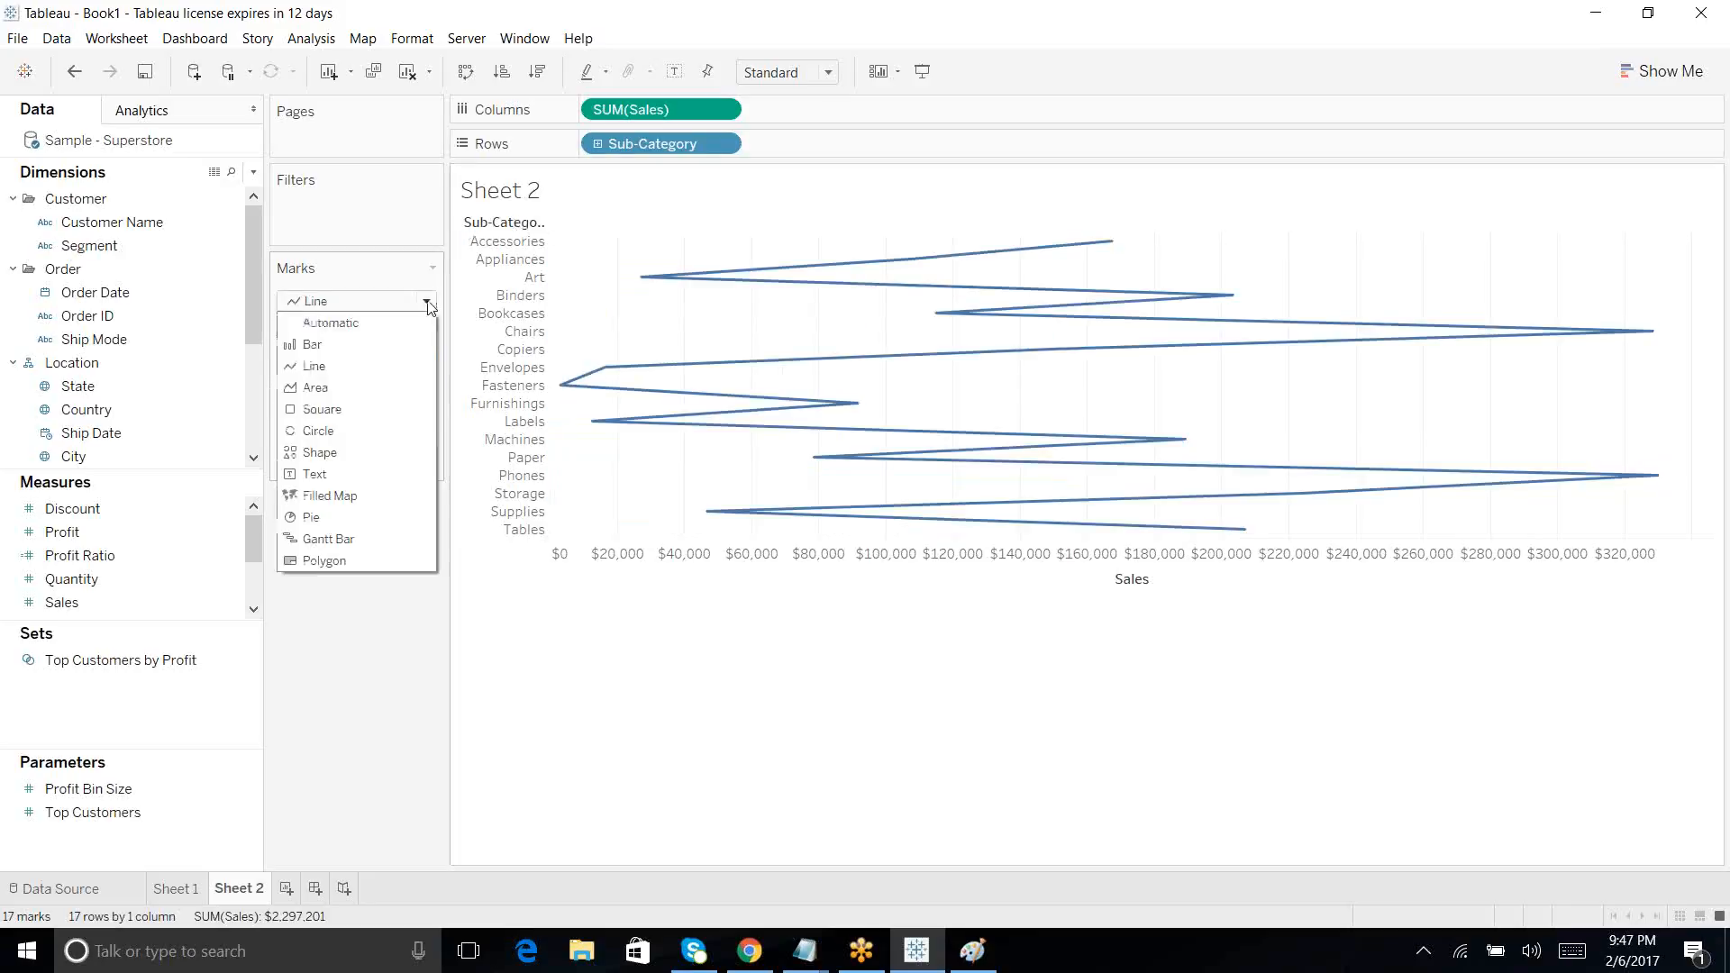
{"action": "left_click", "coordinate": [365, 326]}
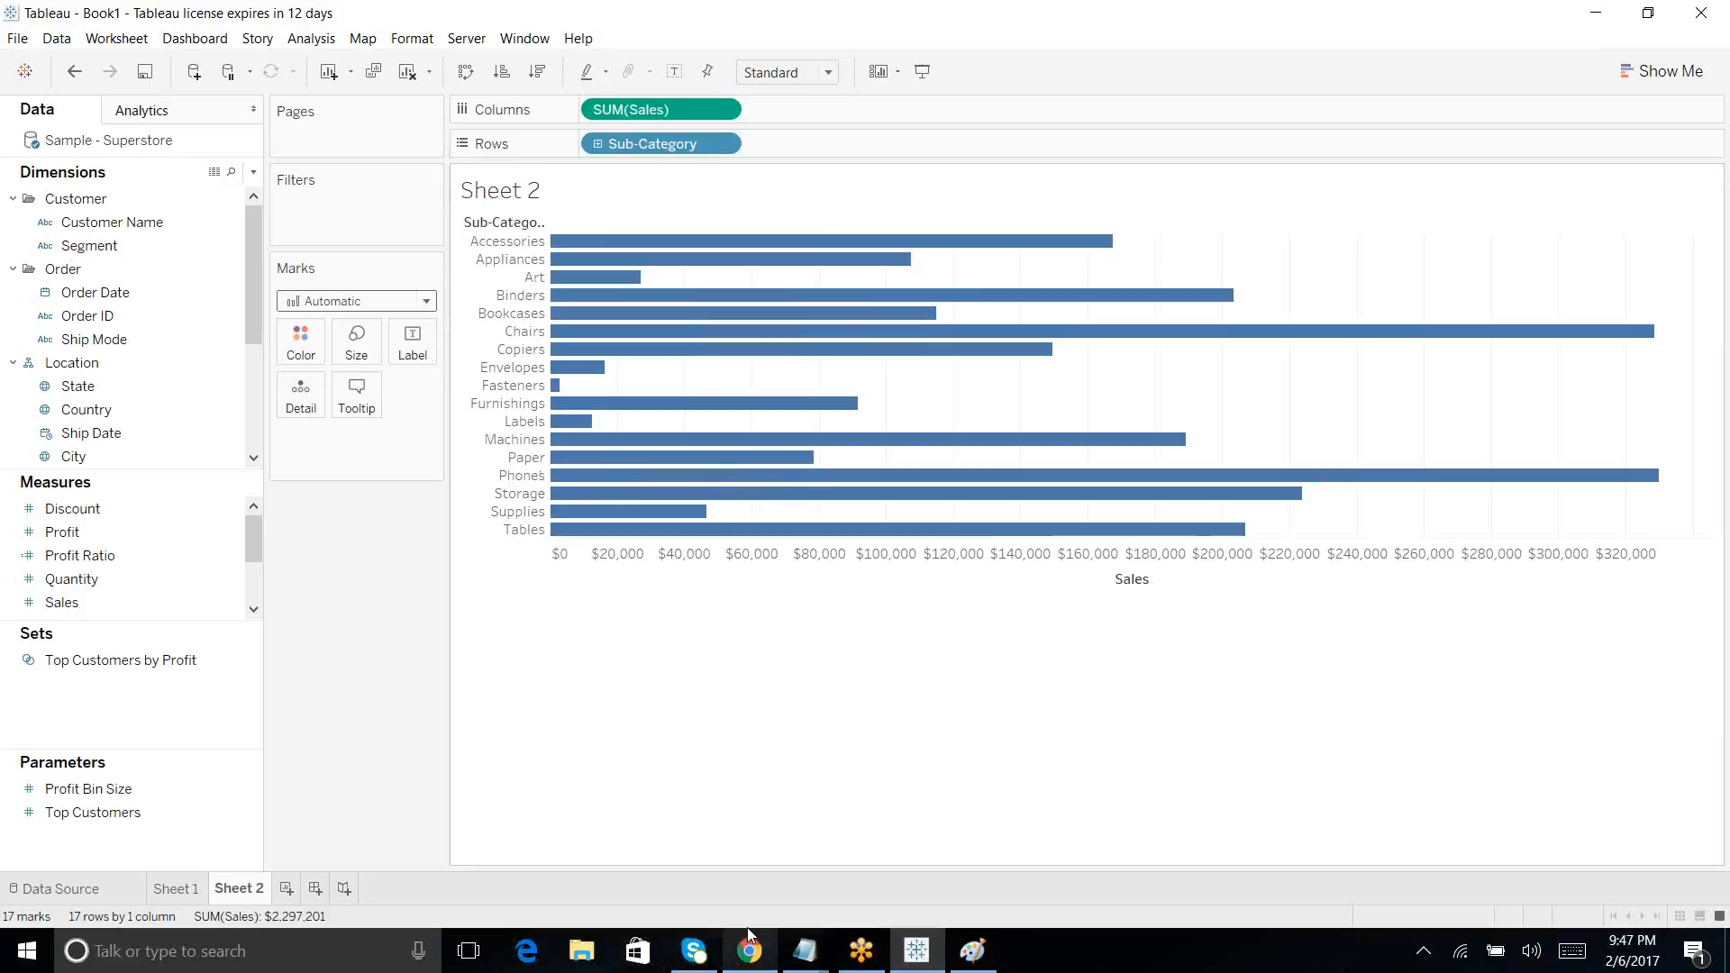
Step: Switch to the untitled Notepad notes and add the dash-underlined heading "Working with measures" well below the worksheet entry
{"action": "left_click", "coordinate": [807, 962]}
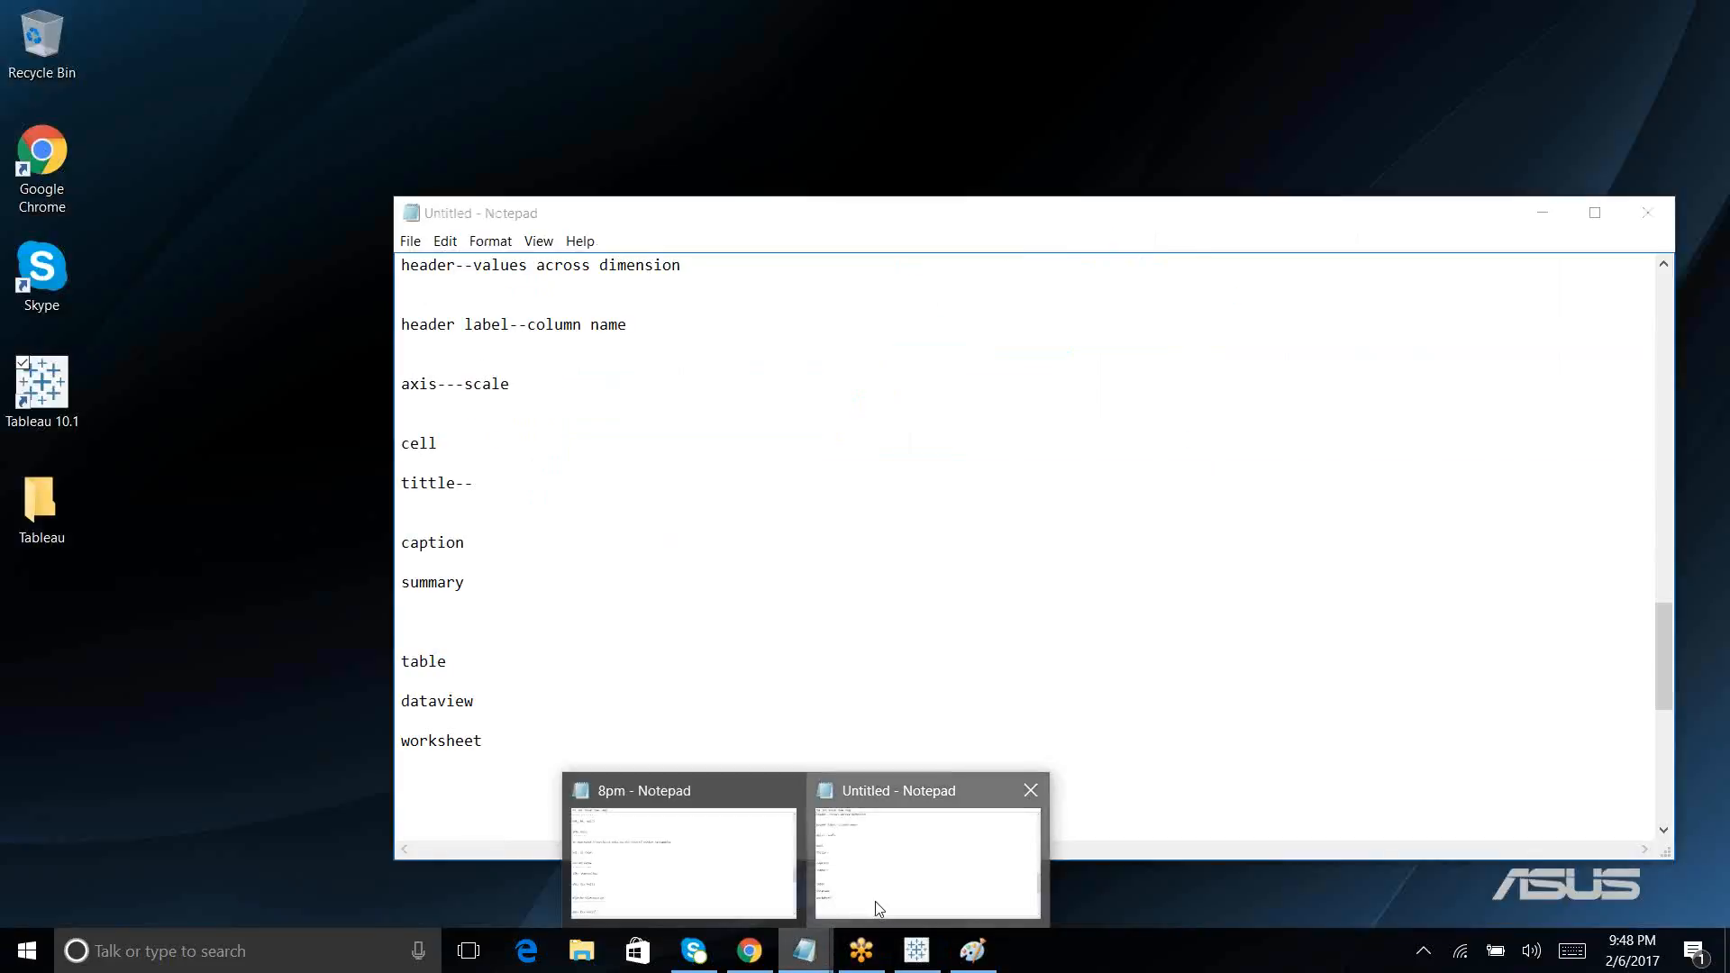
{"action": "left_click", "coordinate": [878, 908]}
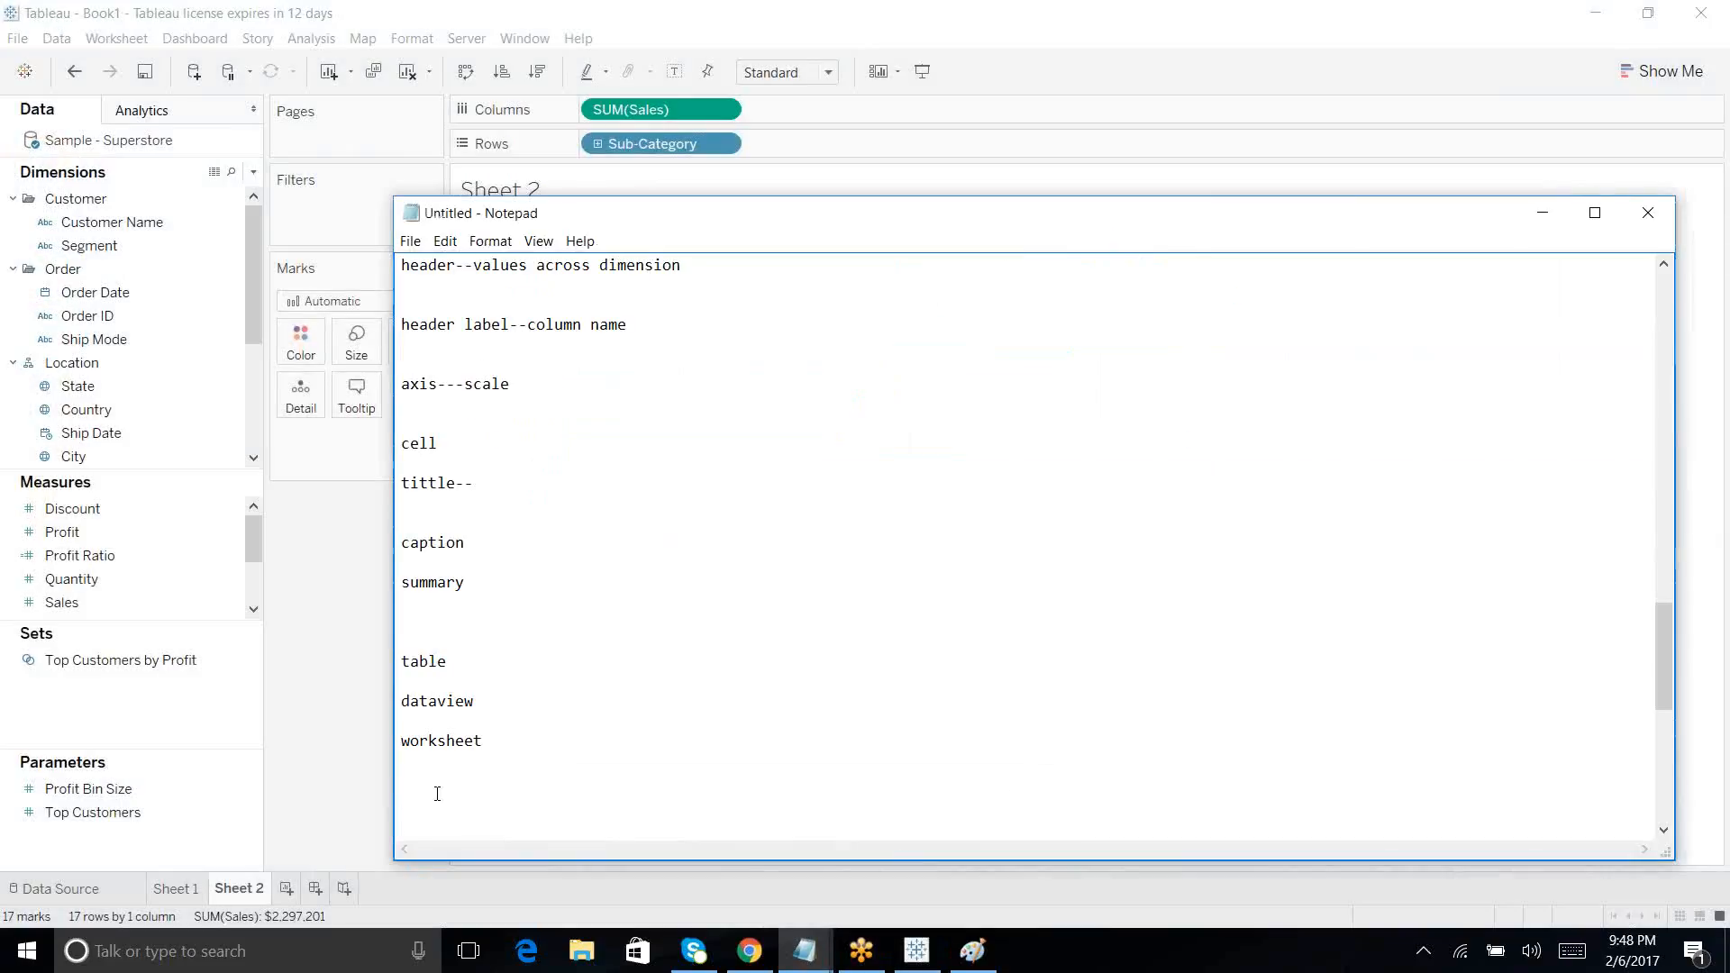
{"action": "key", "text": "Return"}
{"action": "key", "text": "Return"}
{"action": "key", "text": "Return"}
{"action": "key", "text": "Return"}
{"action": "key", "text": "Return"}
{"action": "key", "text": "Return"}
{"action": "key", "text": "Return"}
{"action": "key", "text": "Return"}
{"action": "key", "text": "Return"}
{"action": "key", "text": "Return"}
{"action": "key", "text": "Return"}
{"action": "key", "text": "Return"}
{"action": "key", "text": "Return"}
{"action": "key", "text": "Return"}
{"action": "key", "text": "Return"}
{"action": "key", "text": "Return"}
{"action": "key", "text": "Return"}
{"action": "key", "text": "Return"}
{"action": "key", "text": "Return"}
{"action": "key", "text": "Return"}
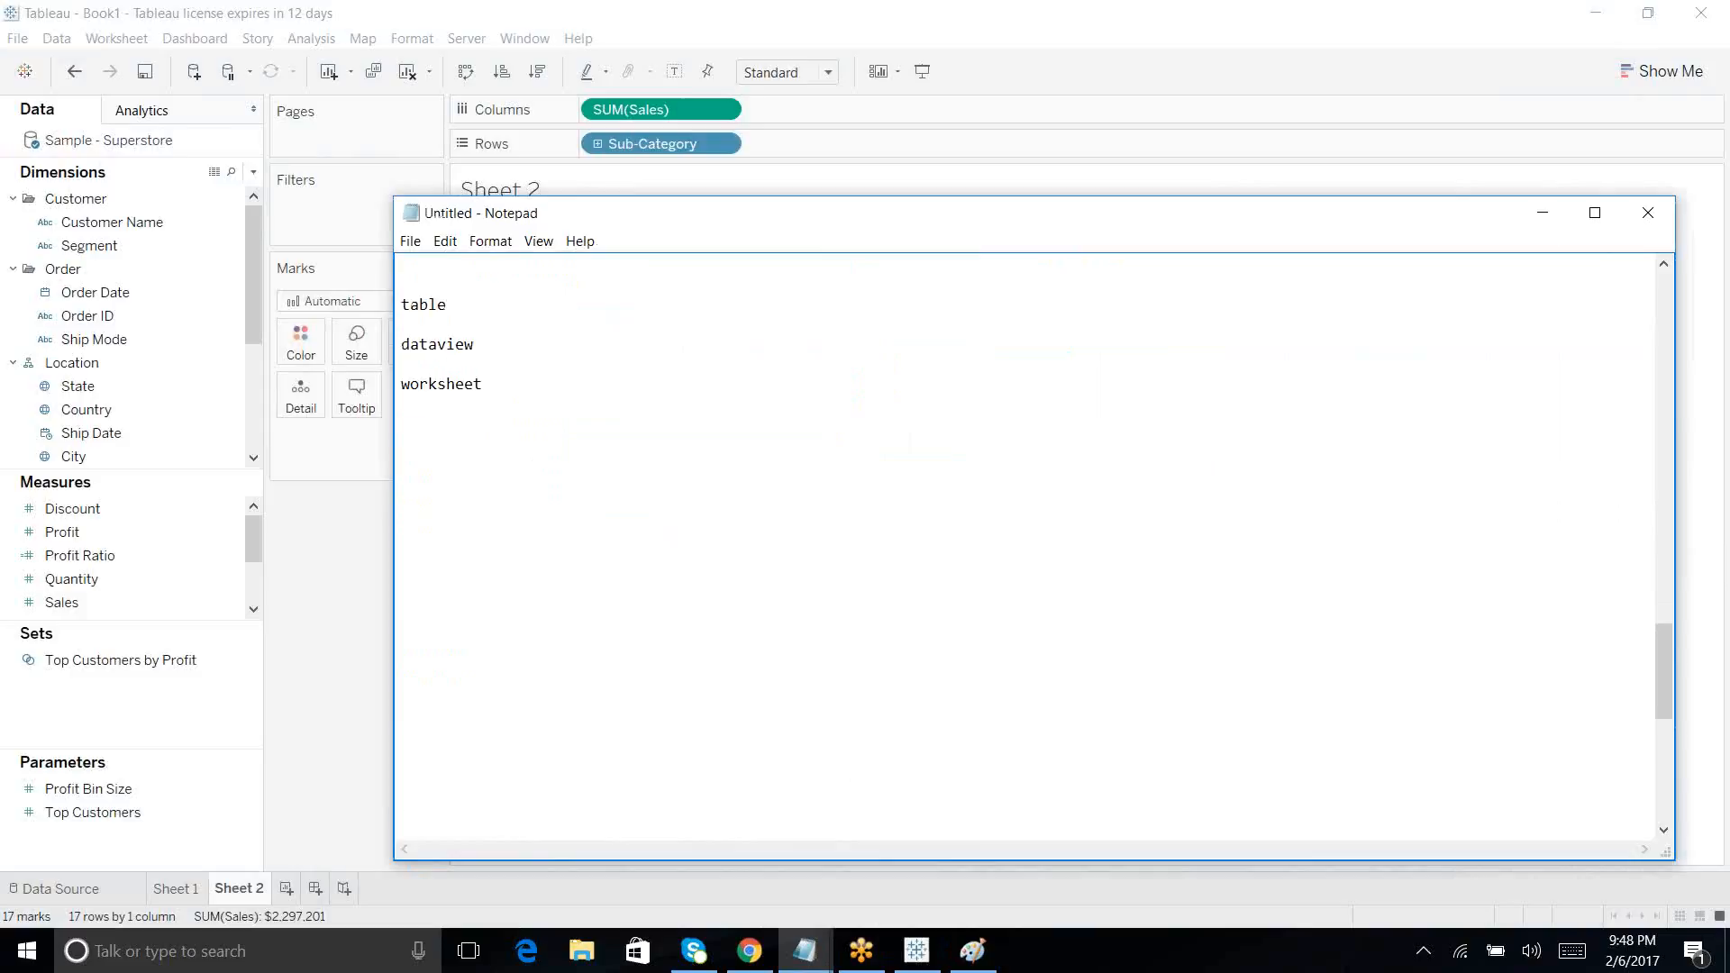
{"action": "key", "text": "Return"}
{"action": "type", "text": "W"}
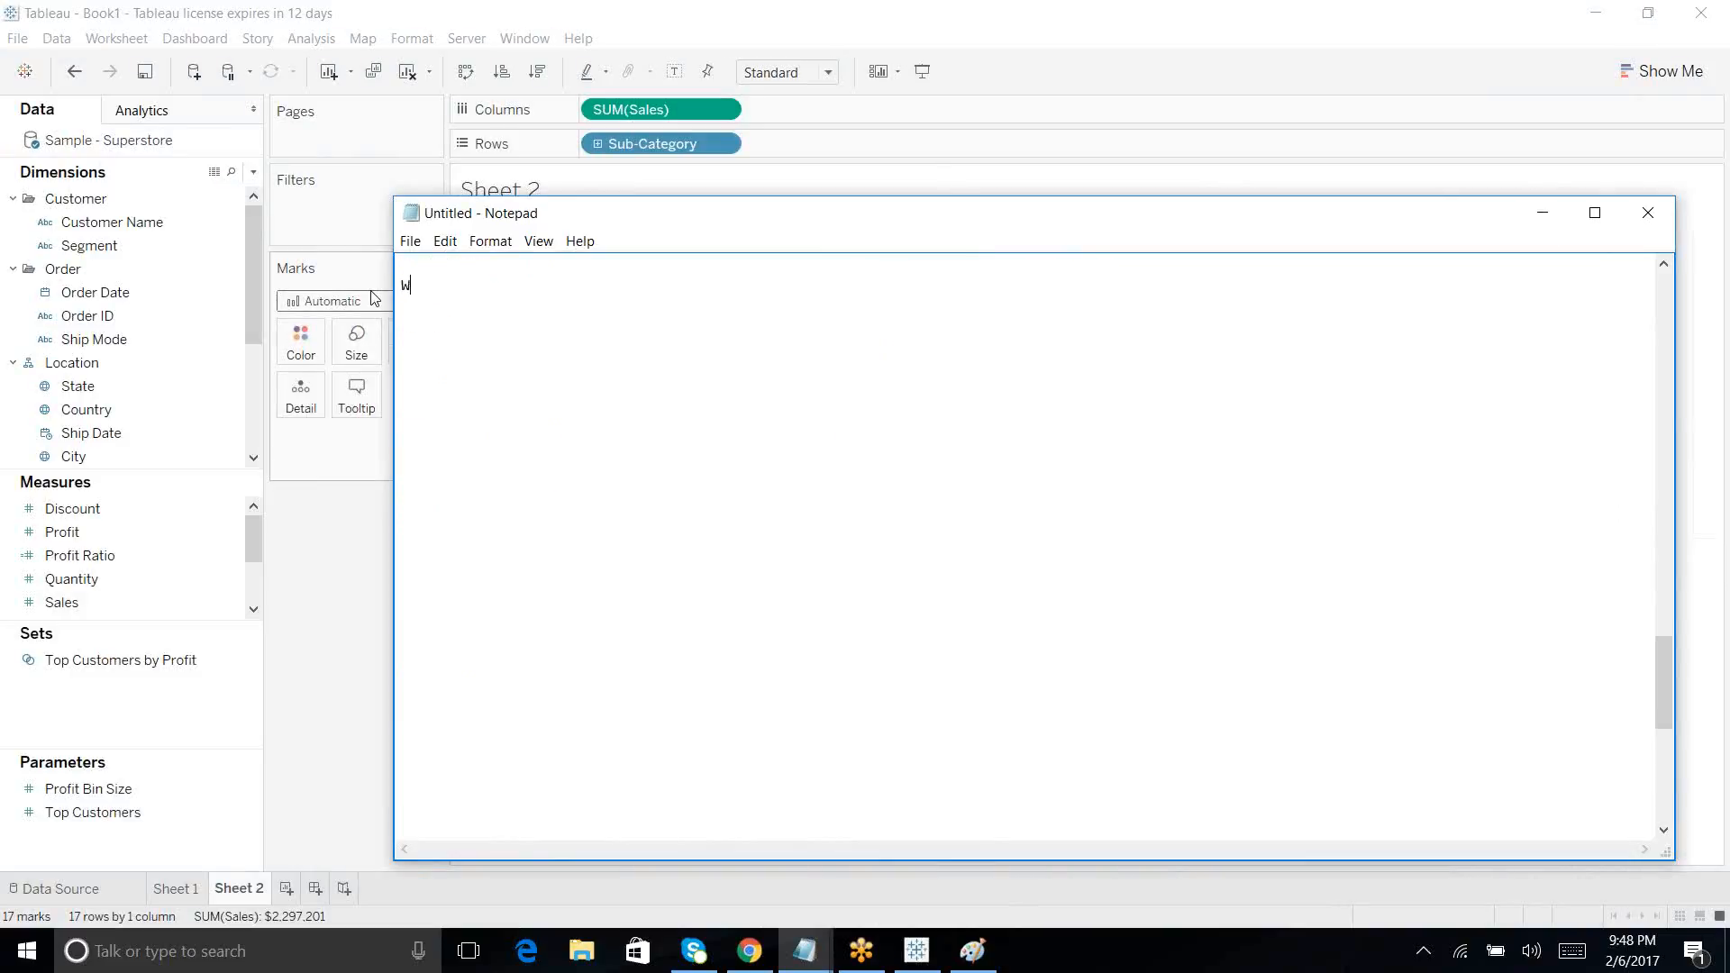
{"action": "type", "text": "orking with measures "}
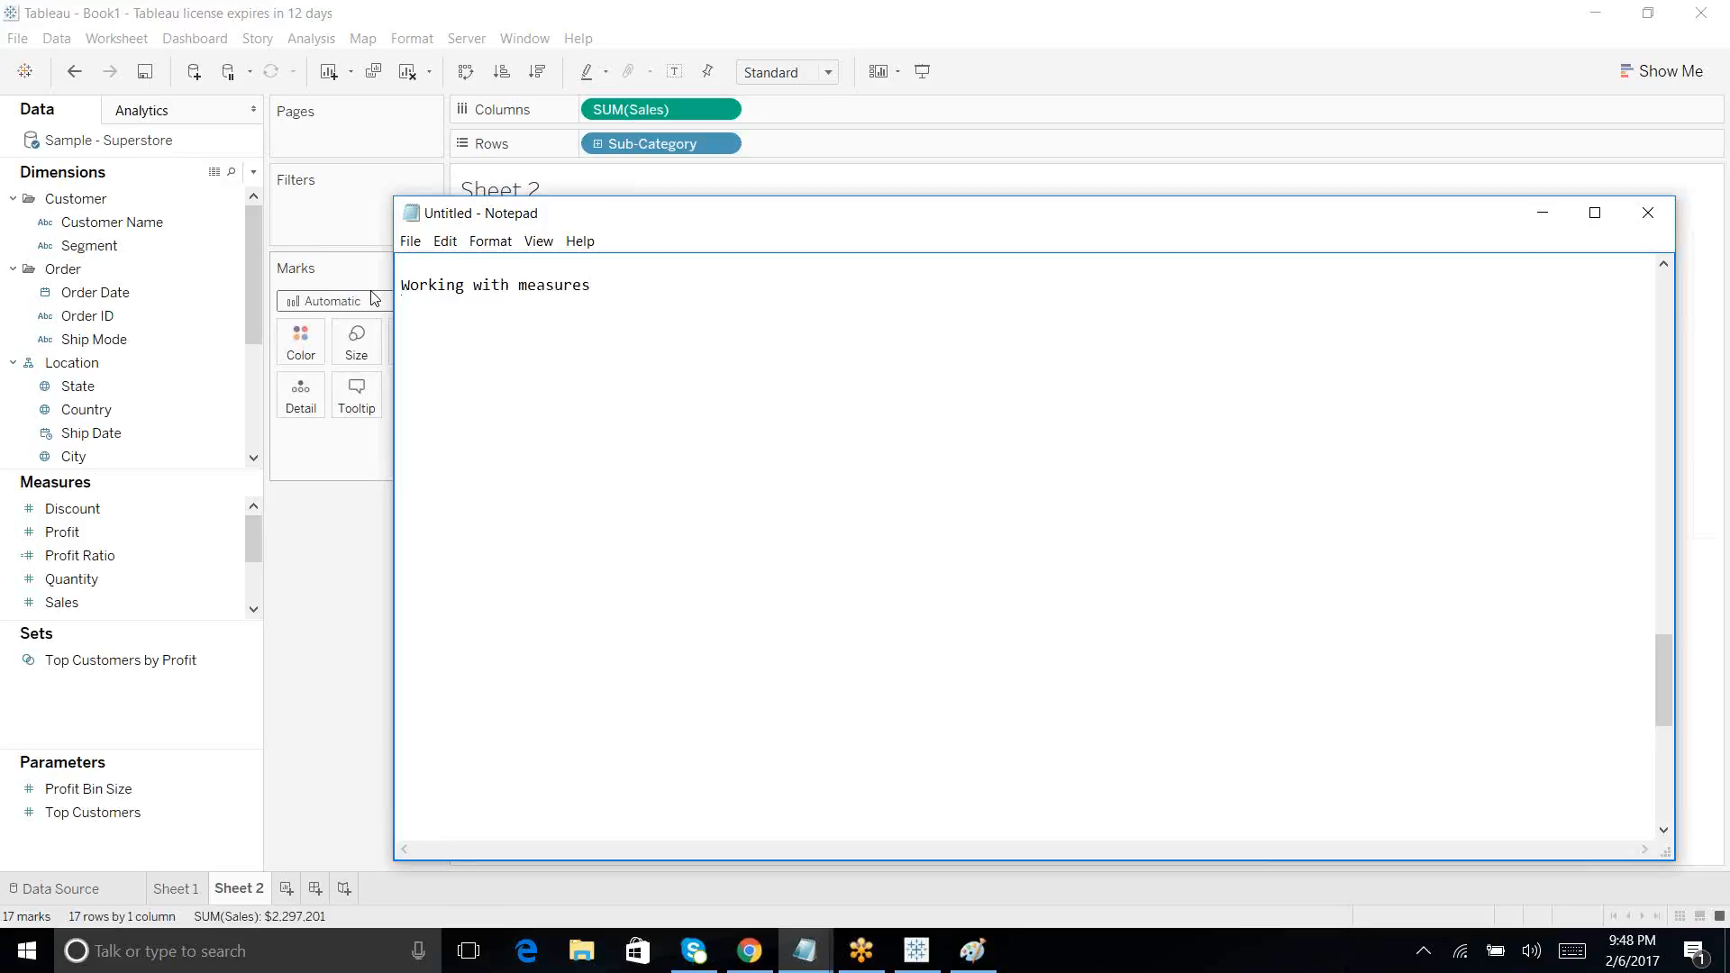
{"action": "type", "text": "--------------------"}
Step: List "1--indudival axis", "2--blended axis" and "3--dual axis" under the "Working with measures" heading
{"action": "key", "text": "Return"}
{"action": "type", "text": "1--indudival axuis"}
{"action": "key", "text": "Return"}
{"action": "key", "text": "Return"}
{"action": "type", "text": "2--"}
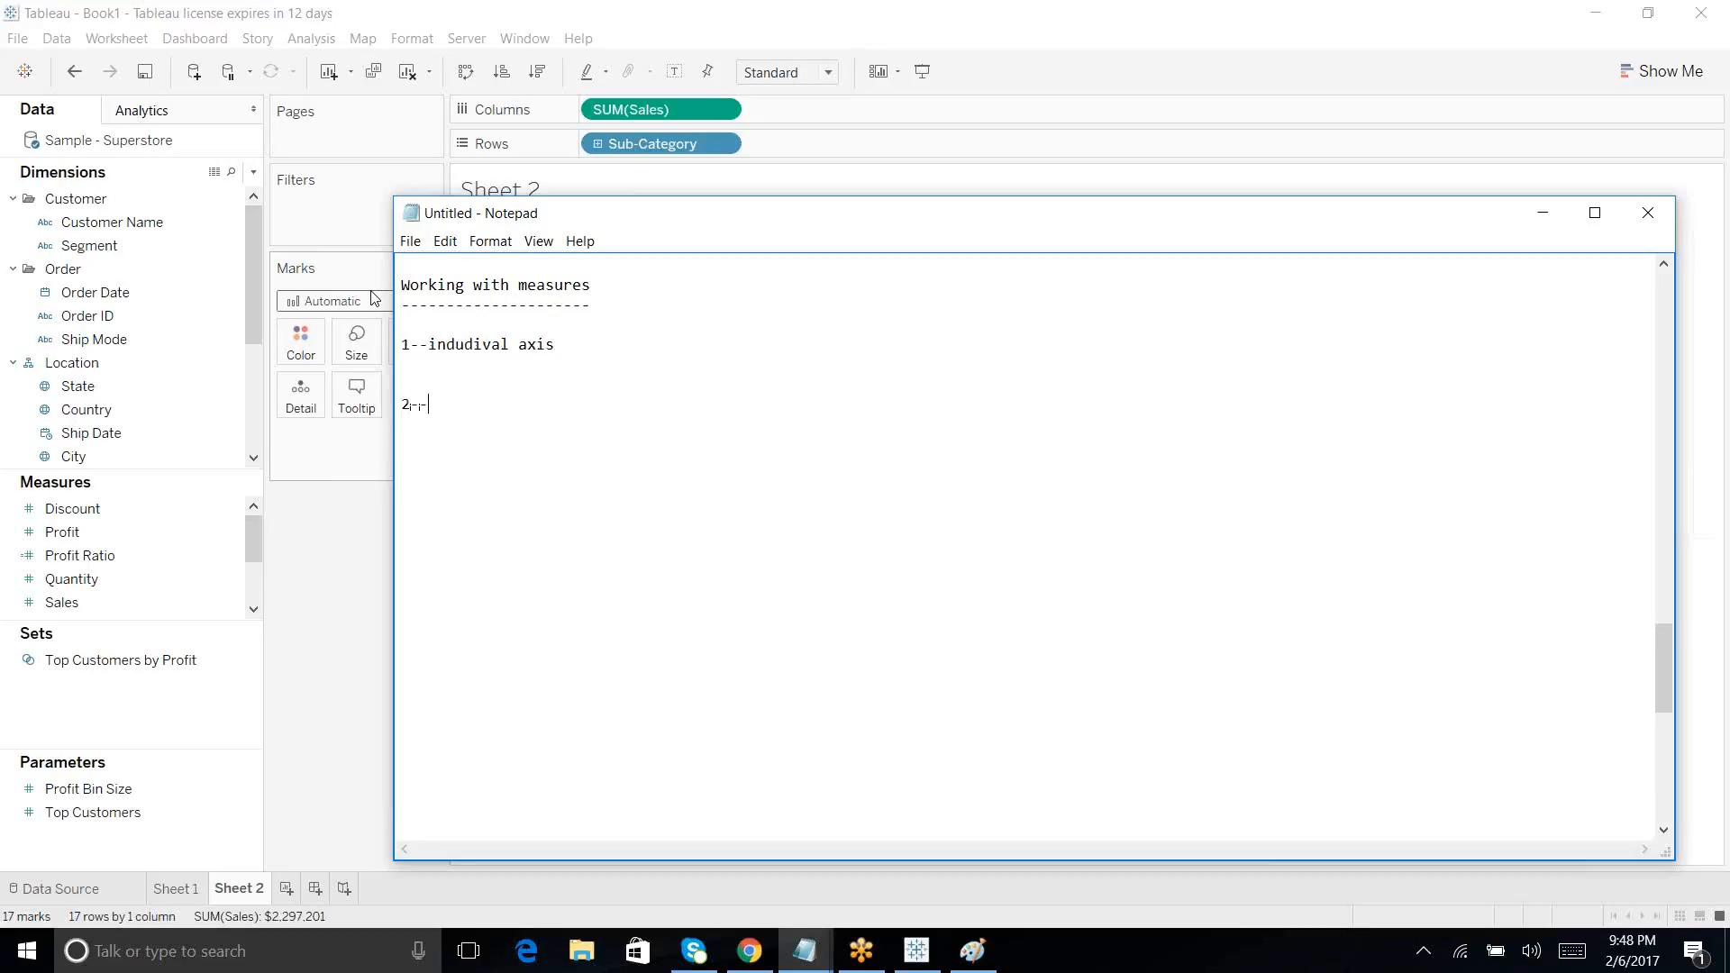
{"action": "type", "text": "dual axis"}
{"action": "key", "text": "Return"}
{"action": "key", "text": "Return"}
{"action": "key", "text": "BackSpace"}
{"action": "key", "text": "BackSpace"}
{"action": "key", "text": "BackSpace"}
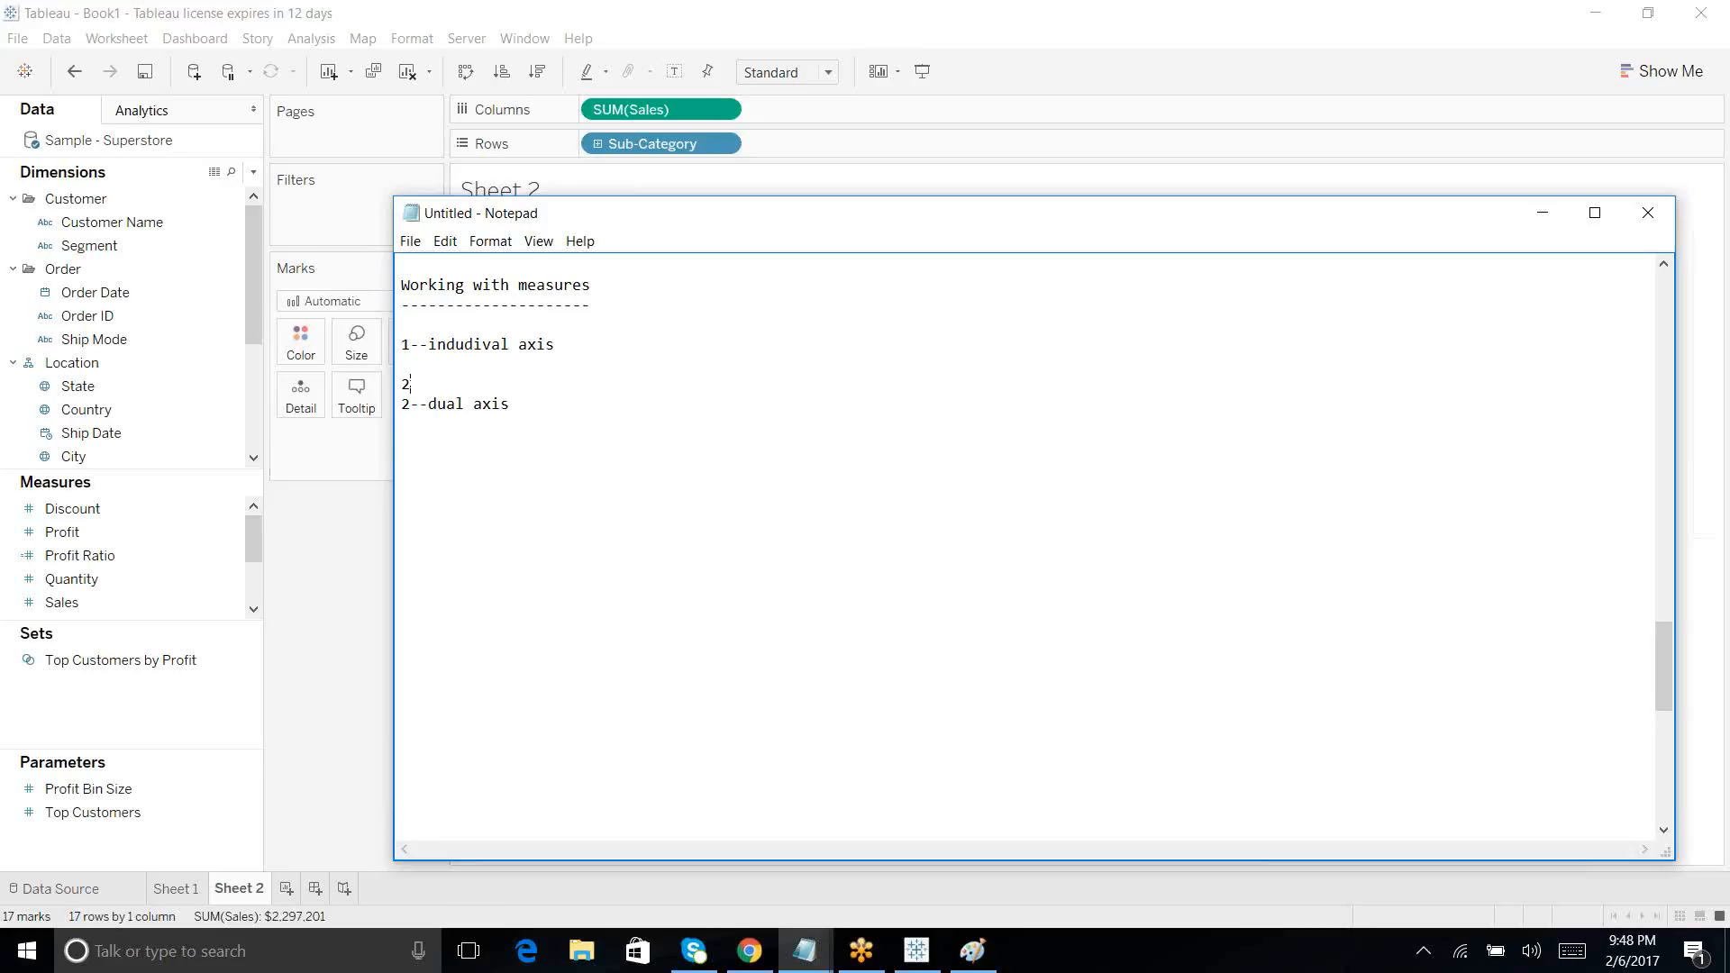
{"action": "type", "text": "lended axi"}
{"action": "left_click", "coordinate": [411, 407]}
{"action": "key", "text": "BackSpace"}
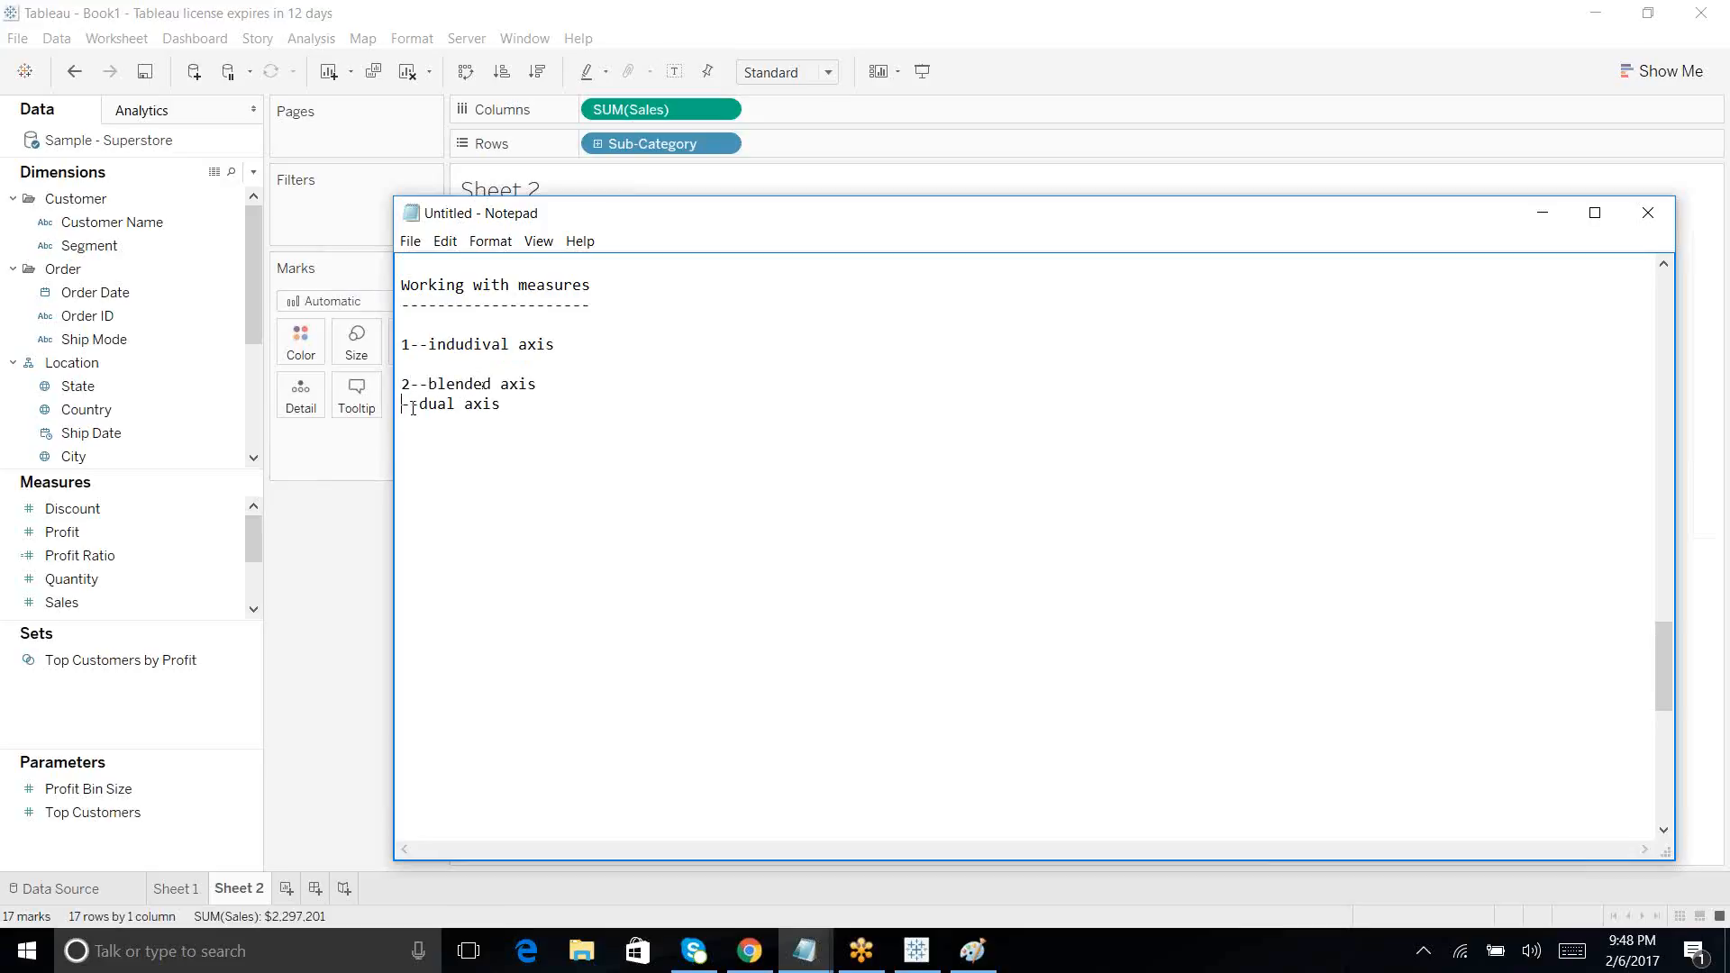
{"action": "type", "text": "3"}
Step: Copy the "1--indudival axis" line and paste it below the list as a section heading
{"action": "left_click_drag", "start_coordinate": [558, 346], "coordinate": [398, 346]}
{"action": "key", "text": "ctrl+c"}
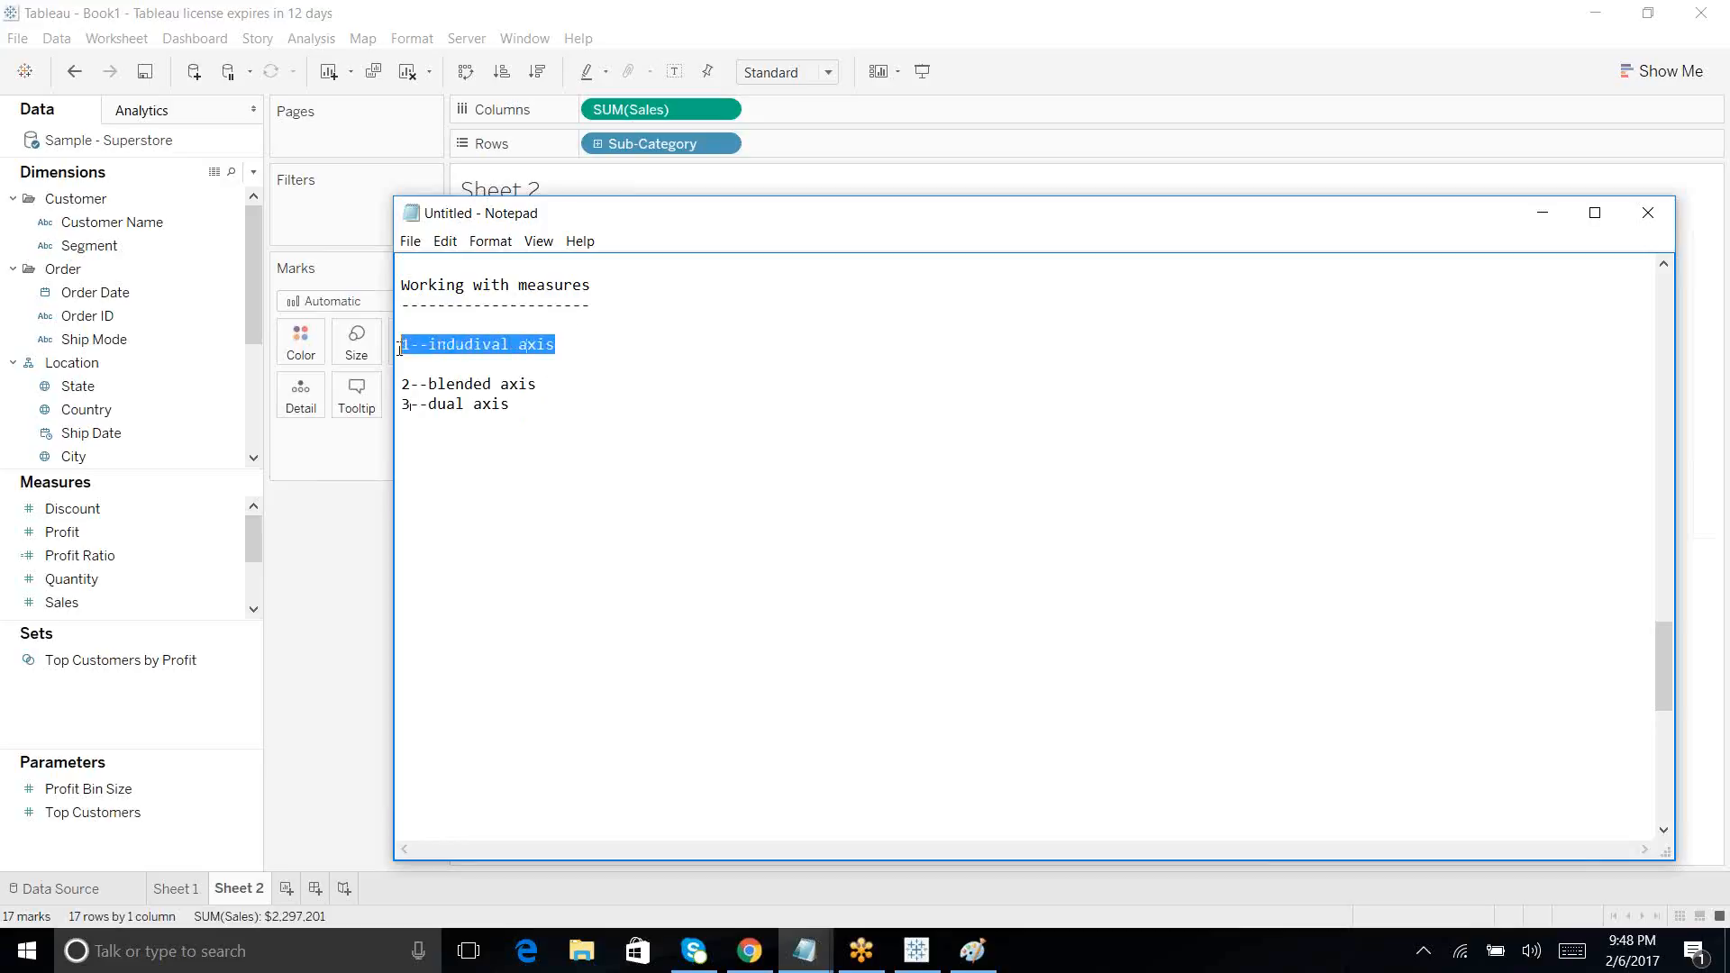
{"action": "key", "text": "alt+Tab"}
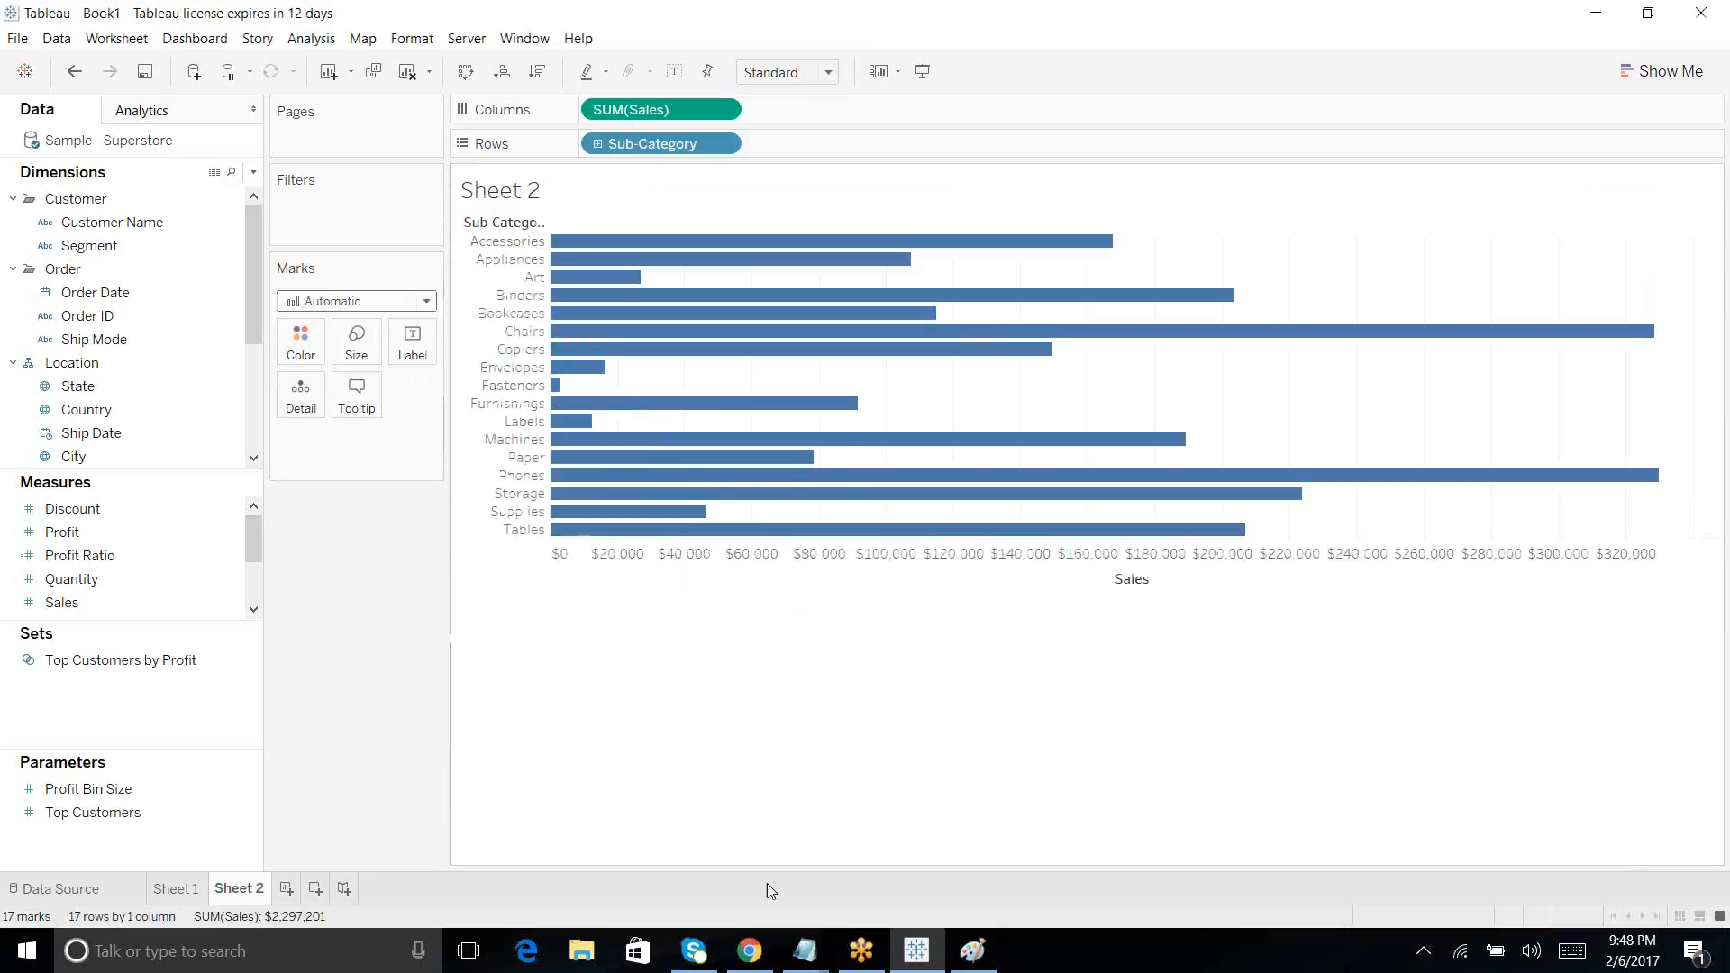
{"action": "mouse_move", "coordinate": [812, 957]}
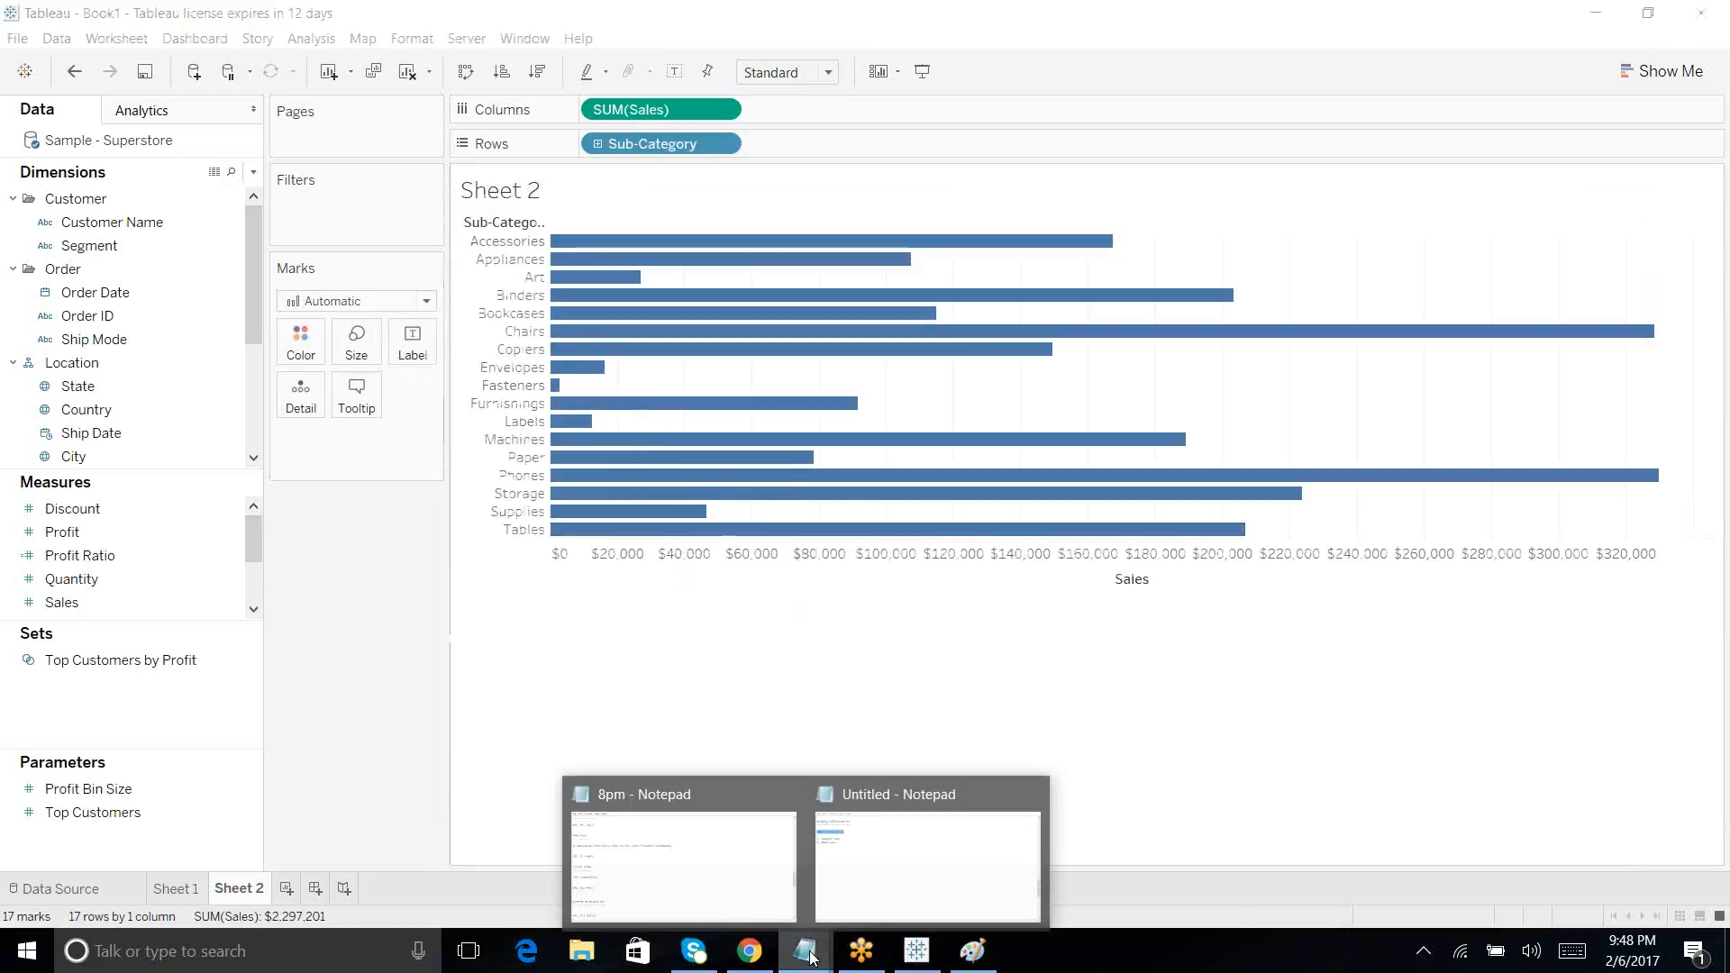
{"action": "left_click", "coordinate": [899, 888]}
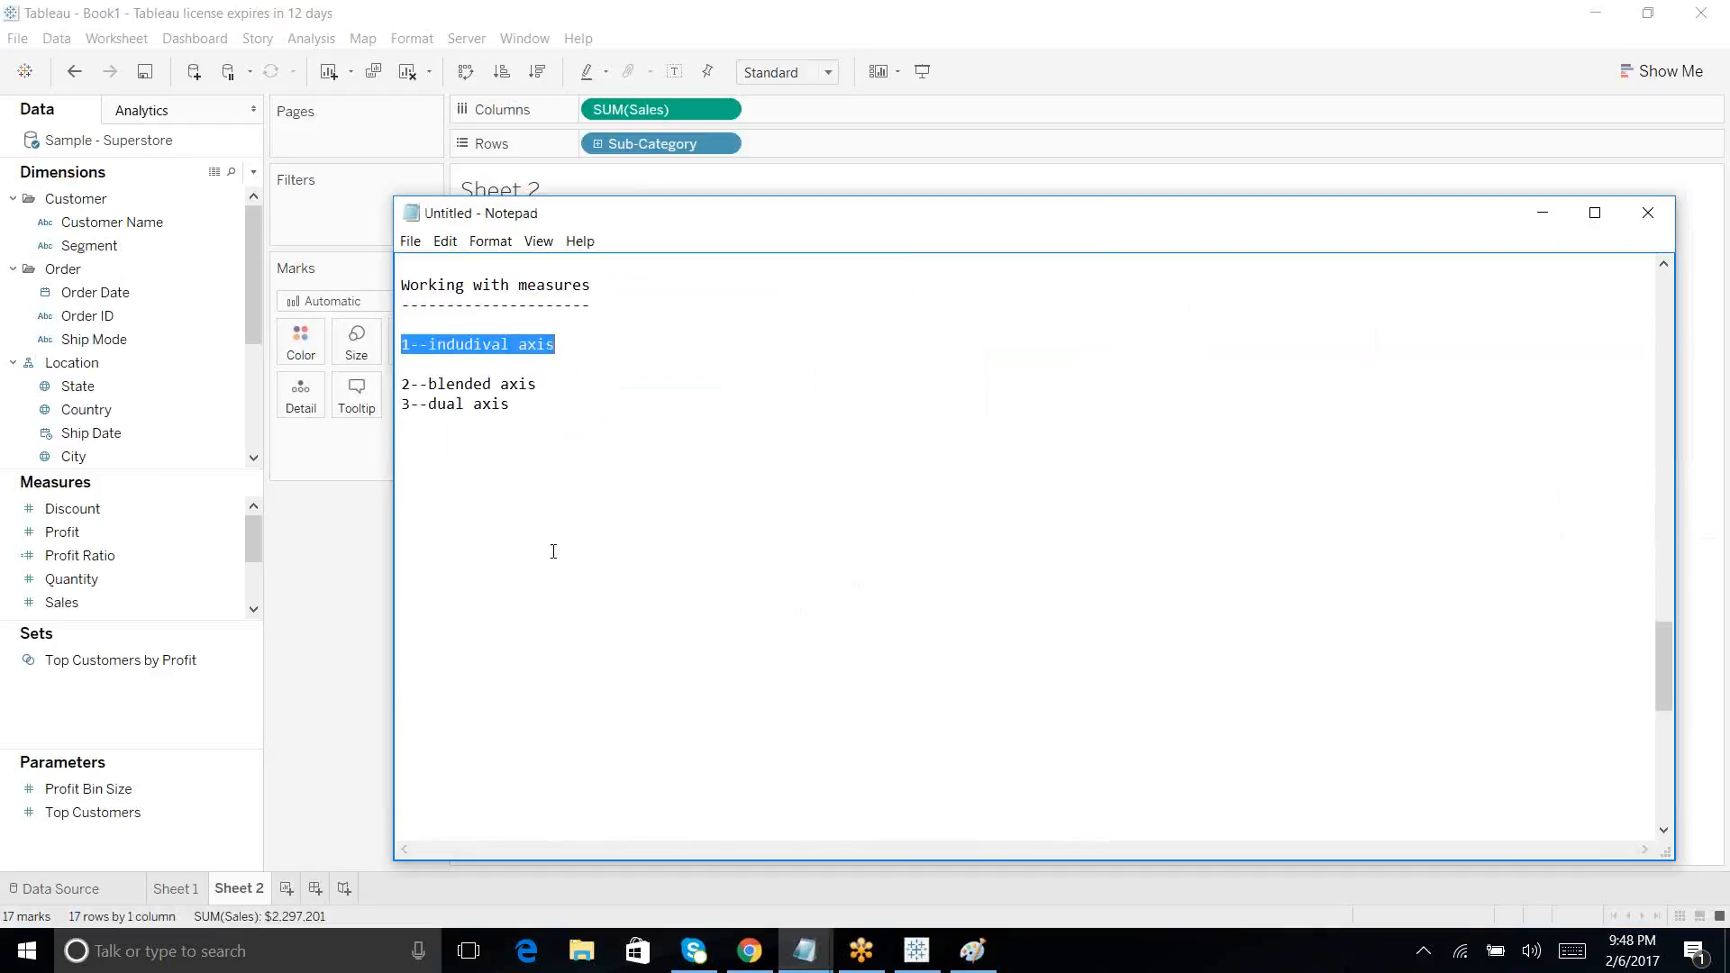
{"action": "left_click", "coordinate": [413, 457]}
{"action": "key", "text": "ctrl+v"}
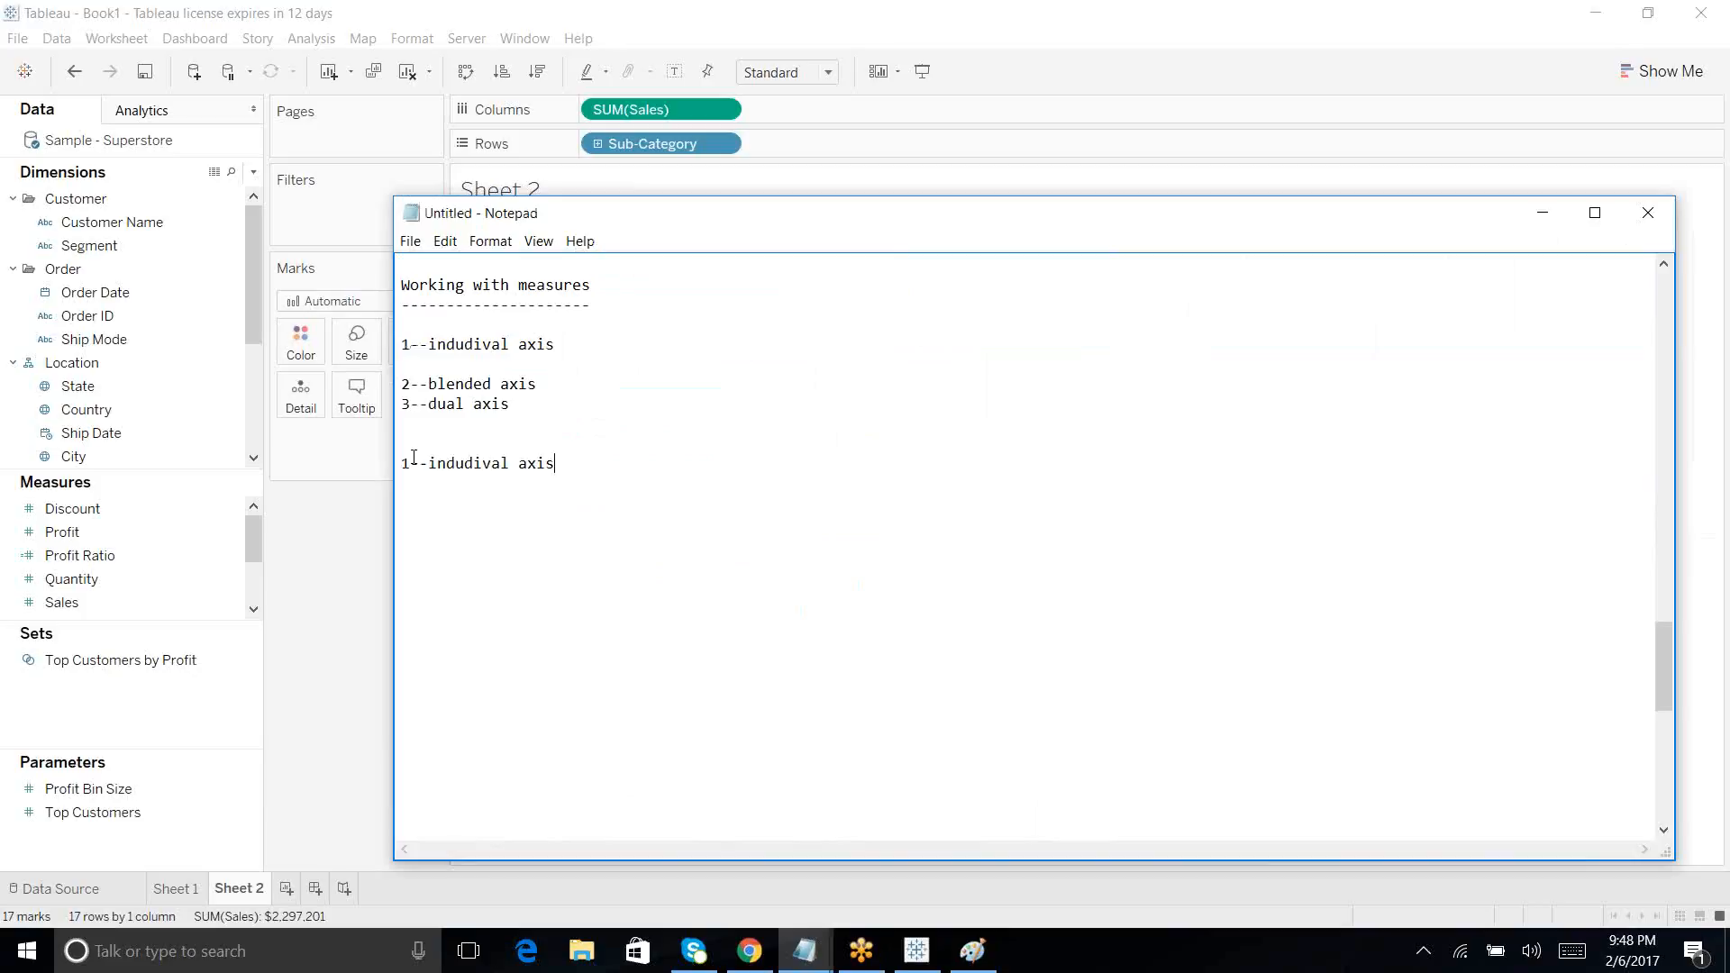
Step: Underline the pasted heading with dashes and add the note "each and every measure will have separate axis"
{"action": "key", "text": "Return"}
{"action": "key", "text": "Return"}
{"action": "key", "text": "Return"}
{"action": "type", "text": "each and every measure"}
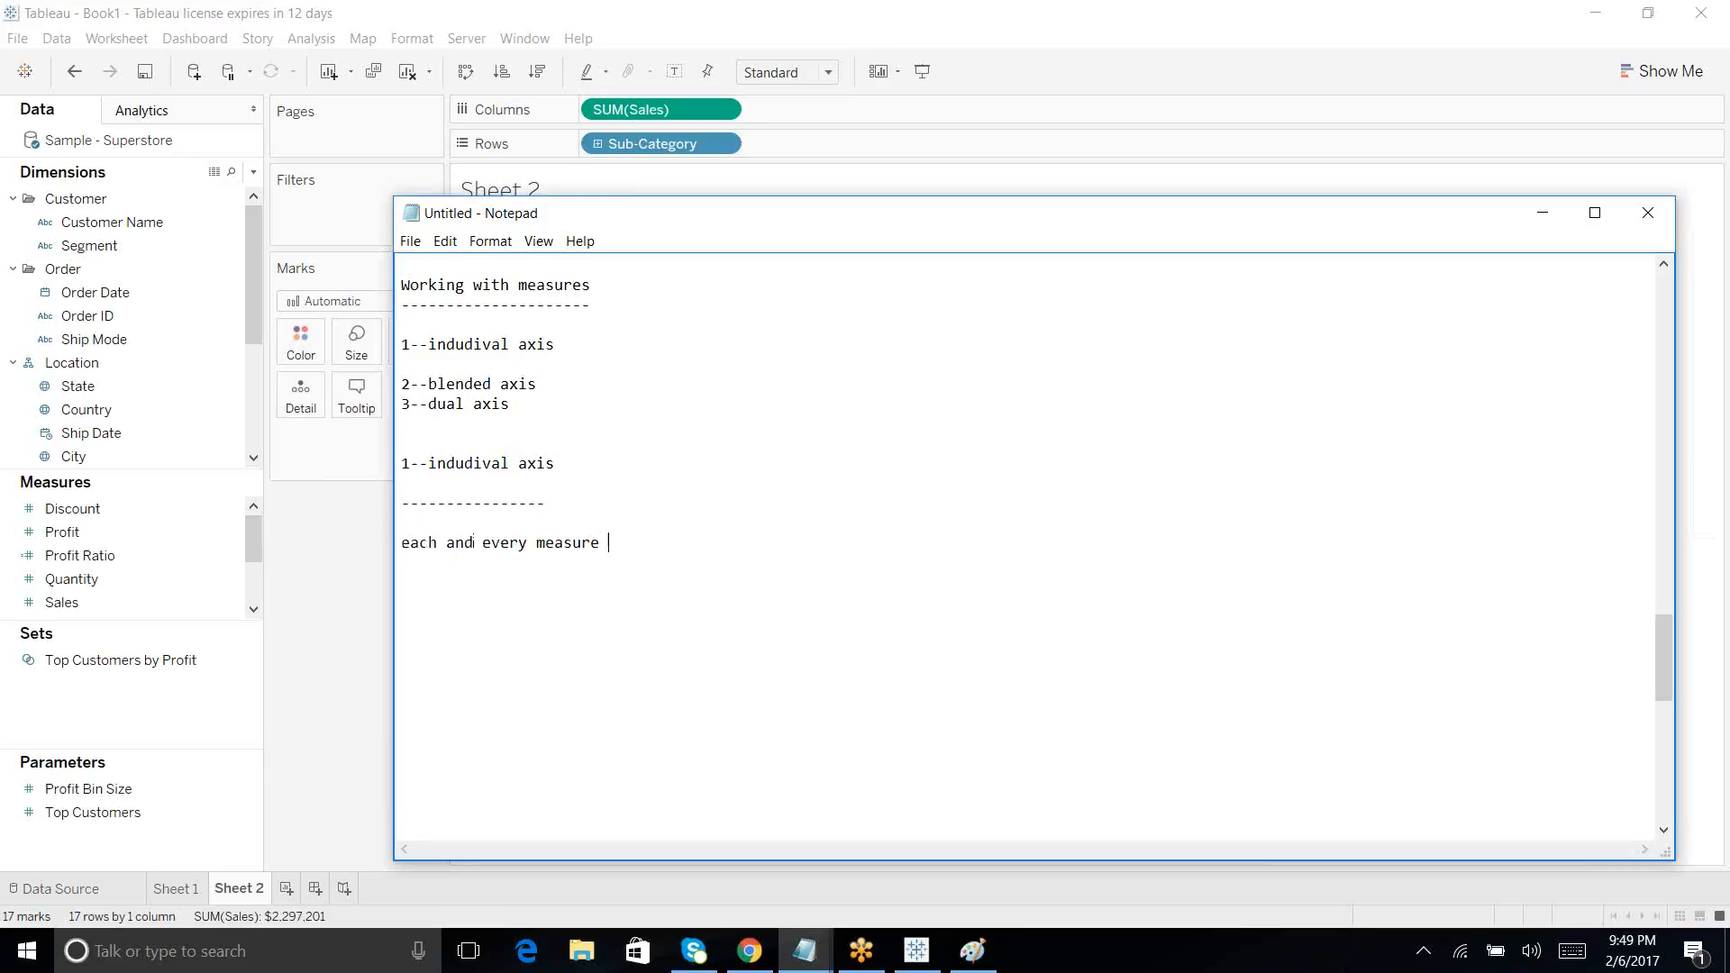
{"action": "type", "text": " will have separate axis"}
Step: Add the note "each and every axis will have separate marks" below the previous one
{"action": "key", "text": "Return"}
{"action": "key", "text": "Return"}
{"action": "key", "text": "Return"}
{"action": "type", "text": "ea"}
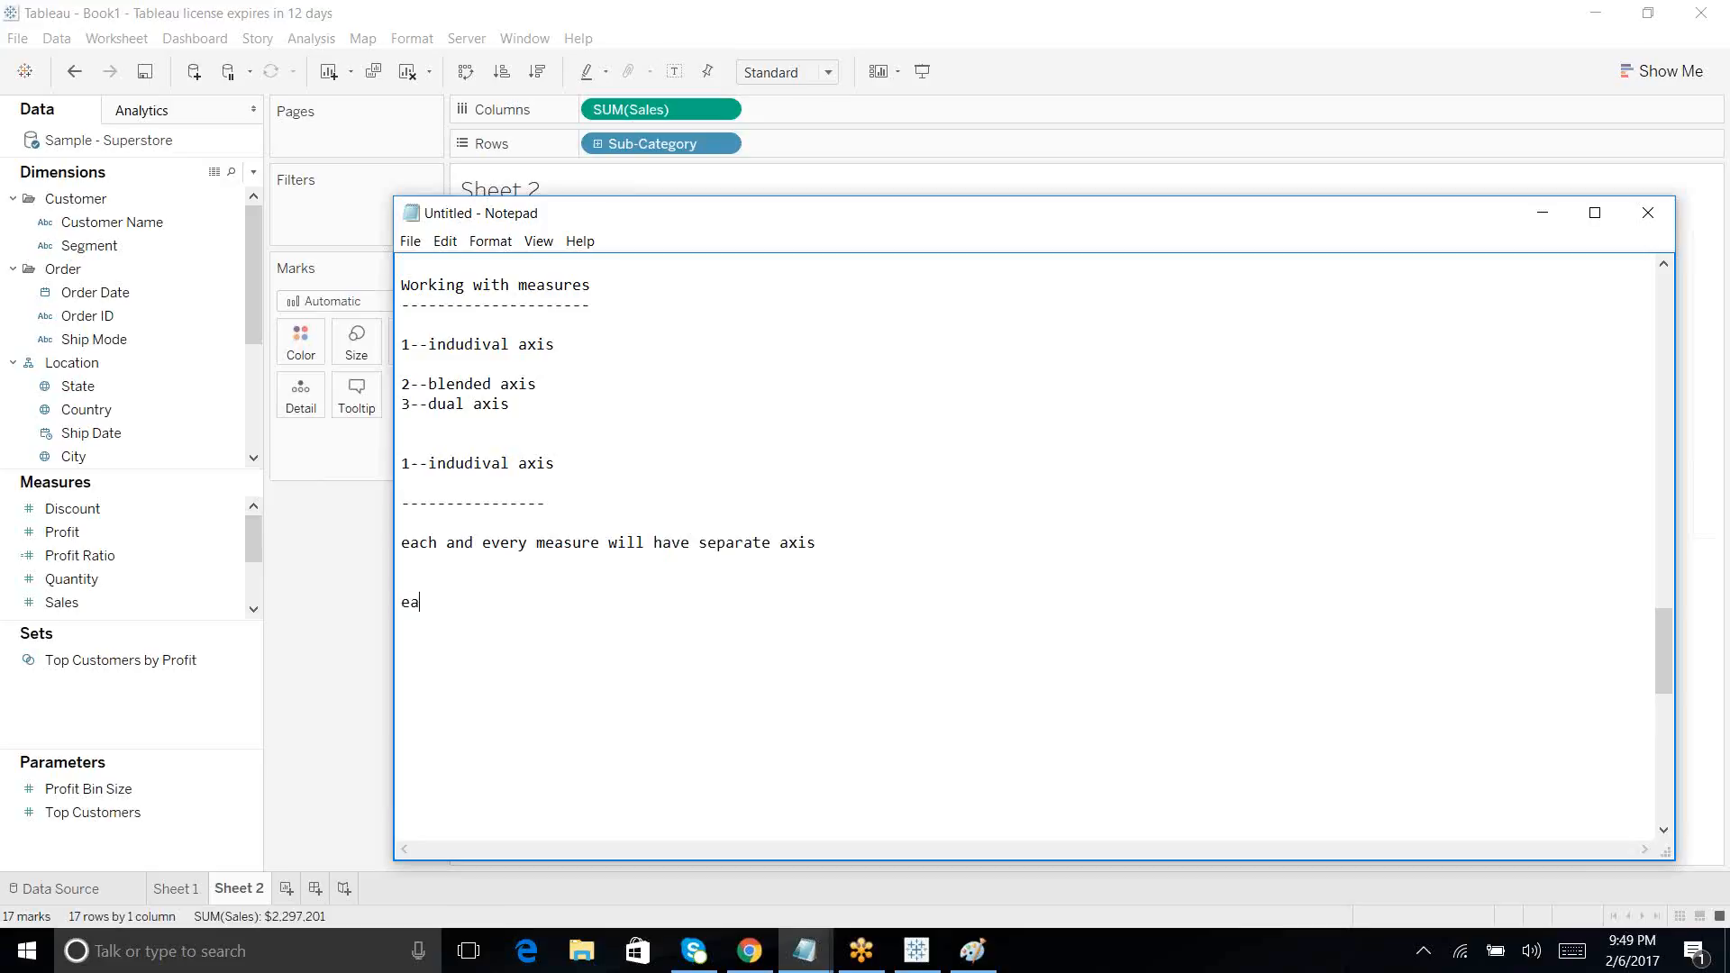
{"action": "type", "text": "ch and every axis will have"}
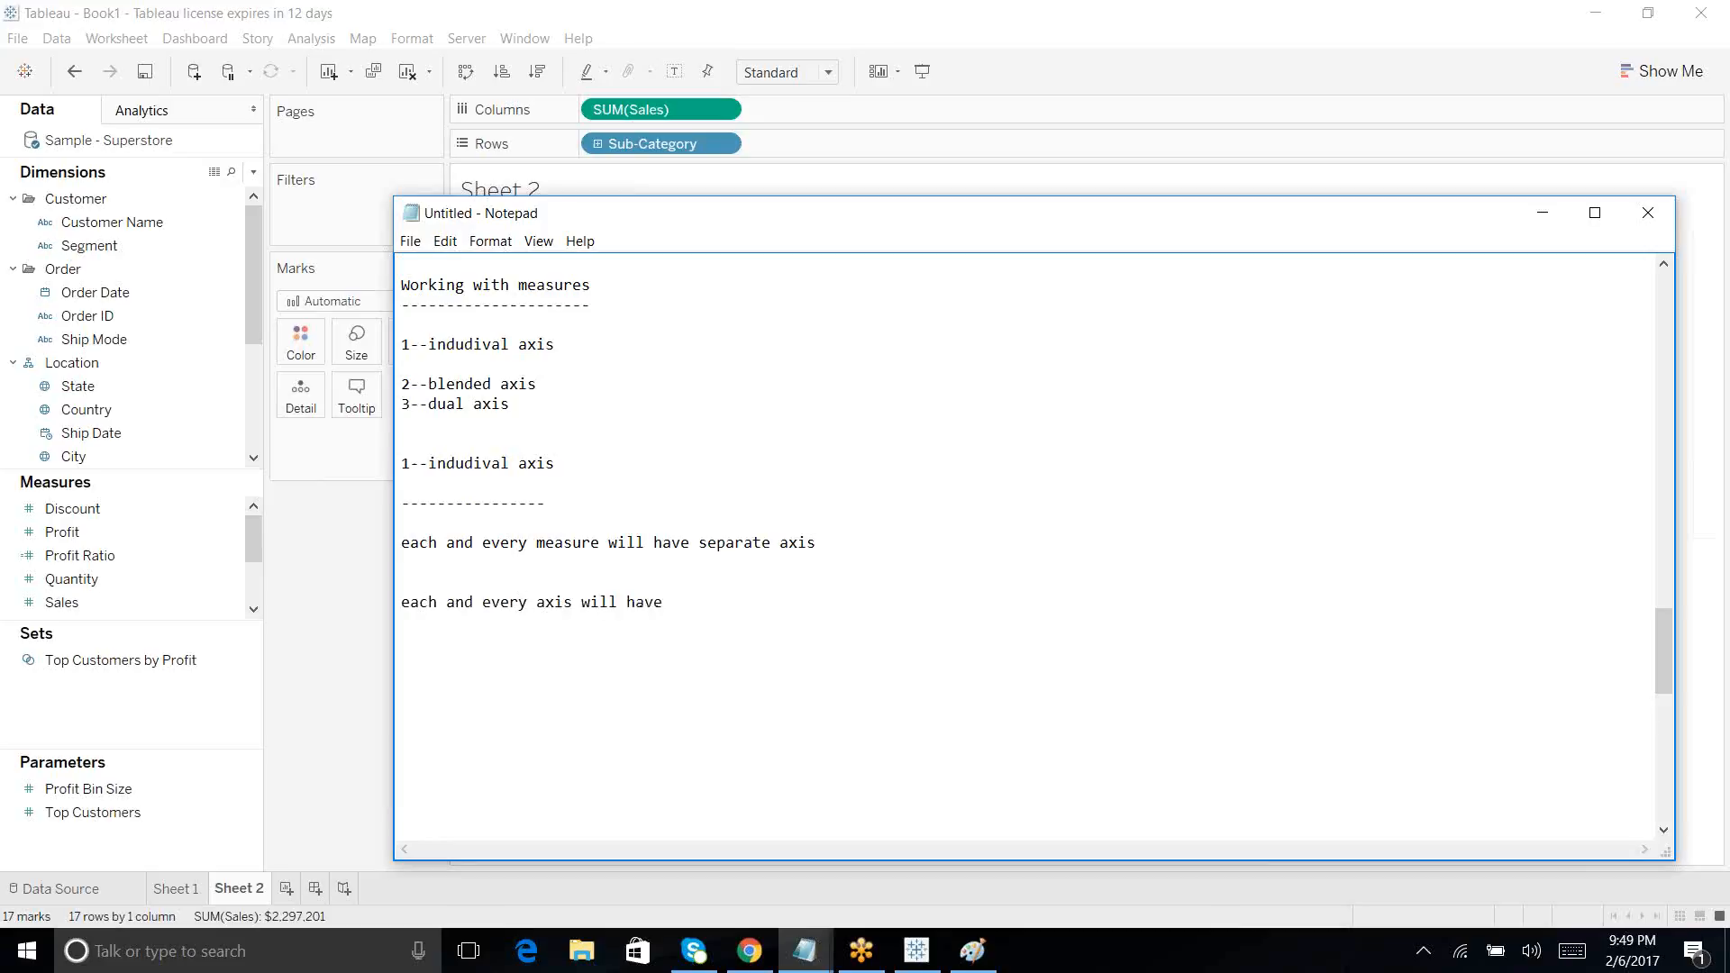
{"action": "type", "text": " separate marks"}
Step: Switch to Tableau, create a new worksheet and add the Category dimension to its rows
{"action": "left_click", "coordinate": [1547, 216]}
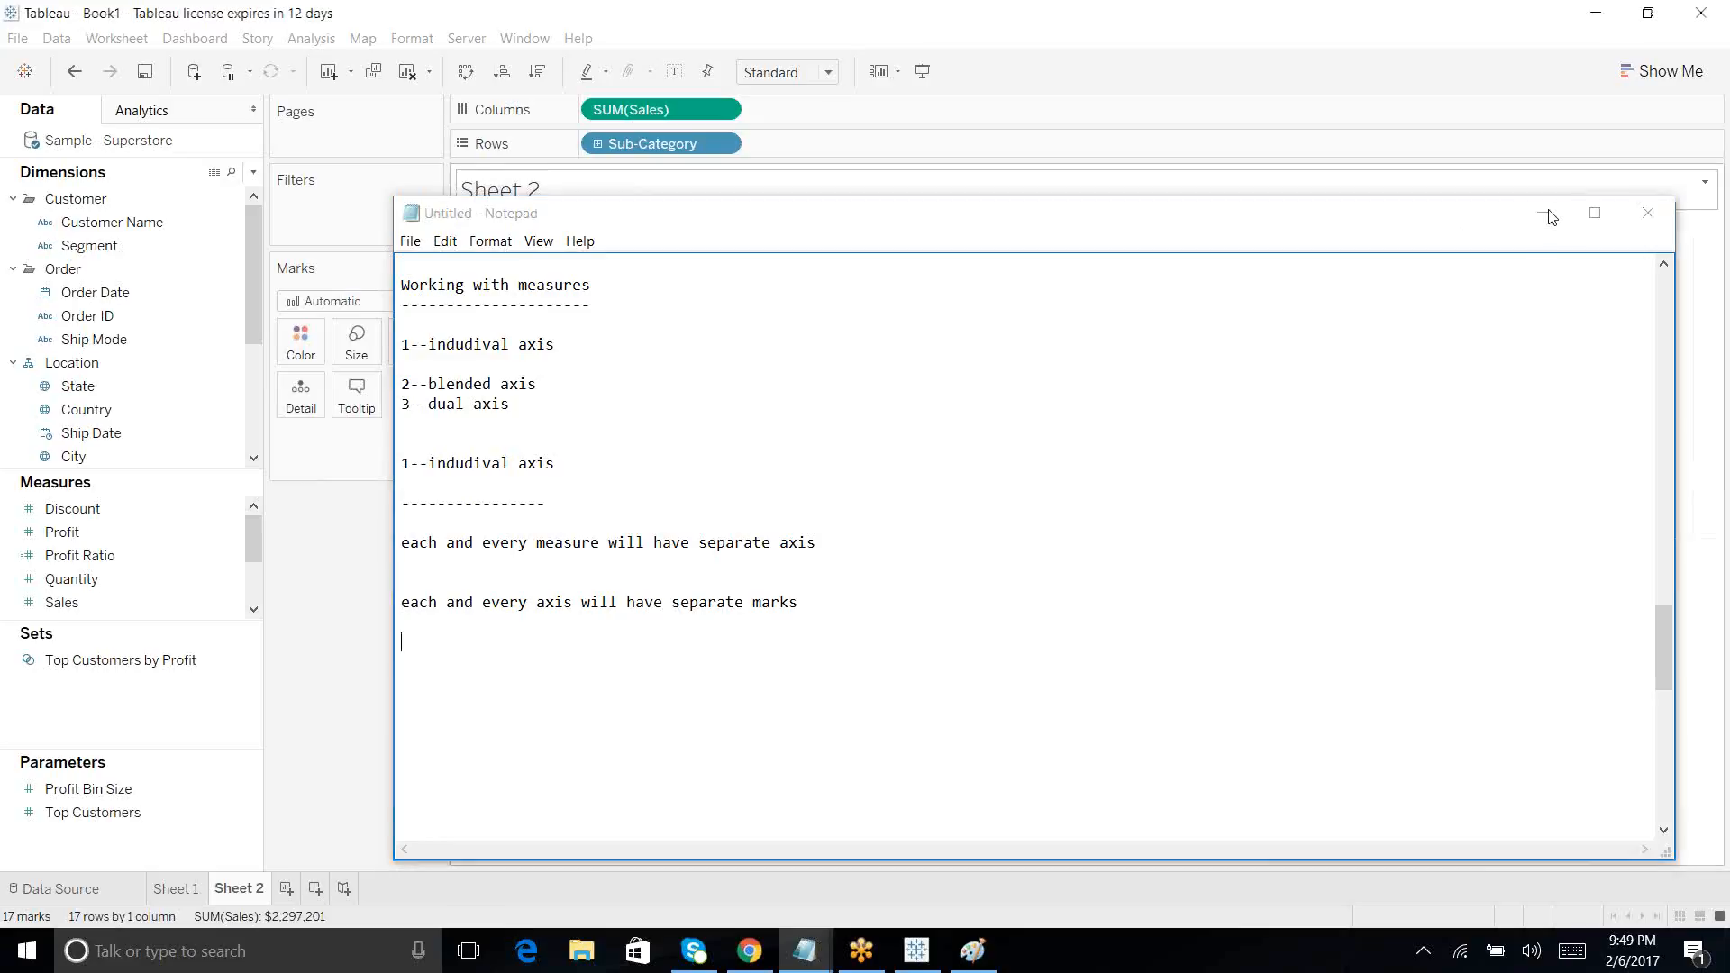
{"action": "left_click", "coordinate": [286, 888]}
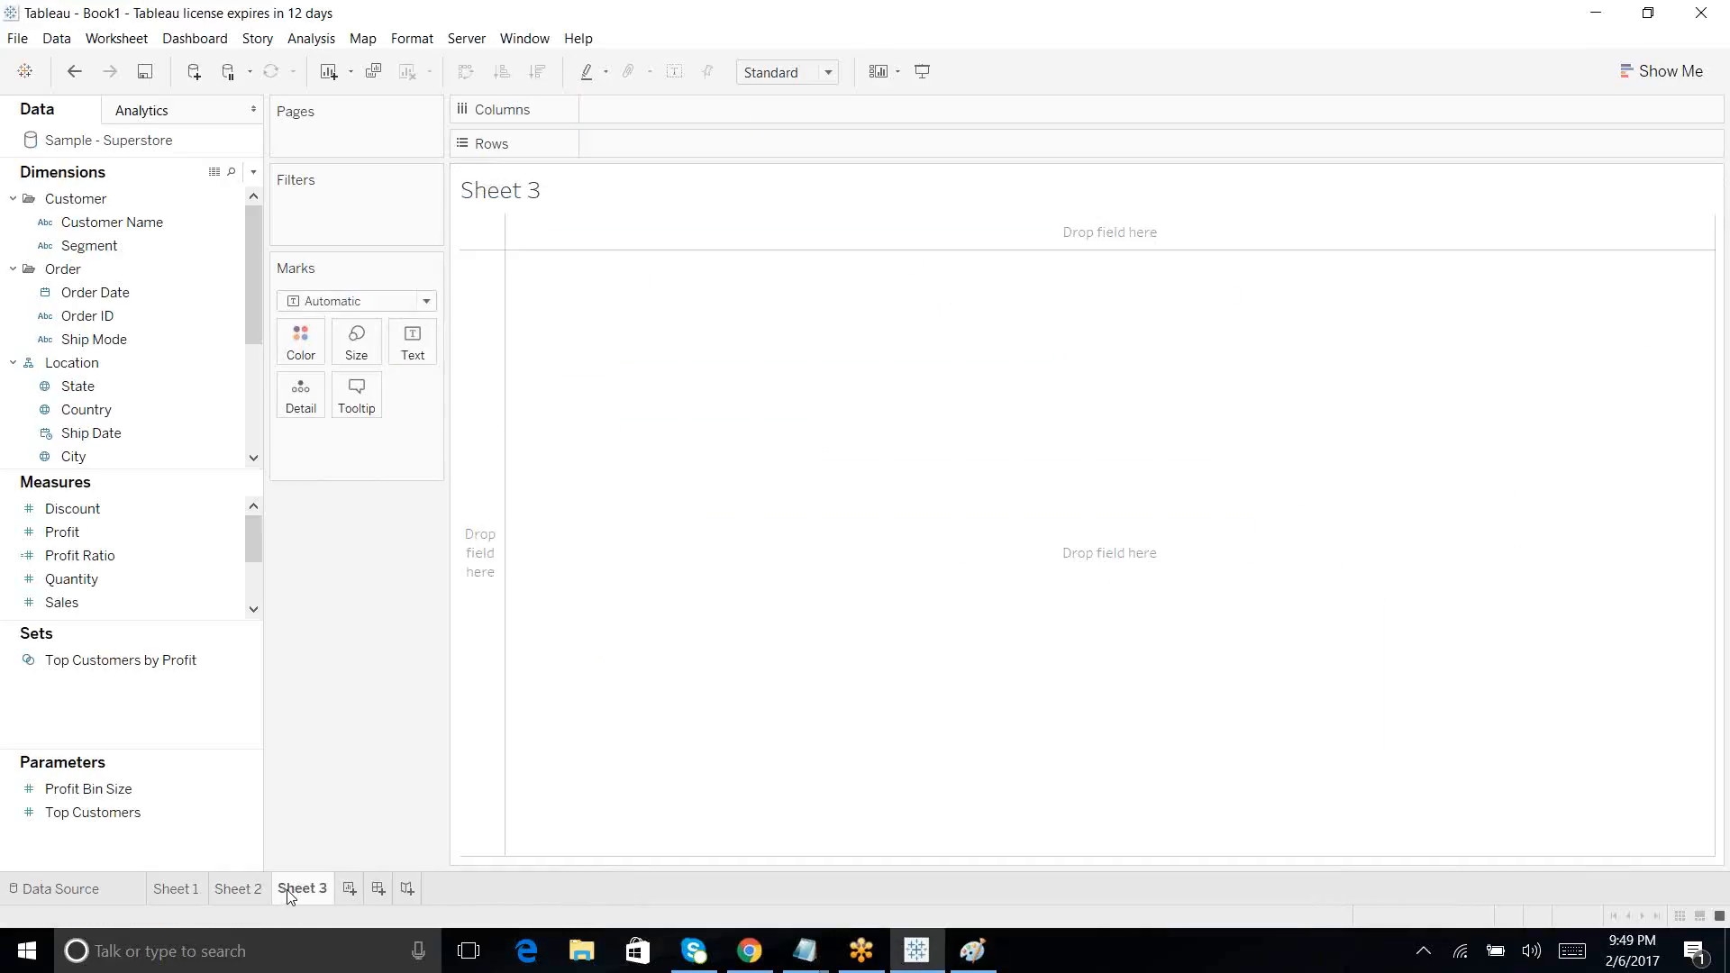
{"action": "left_click", "coordinate": [253, 458]}
{"action": "left_click", "coordinate": [253, 458]}
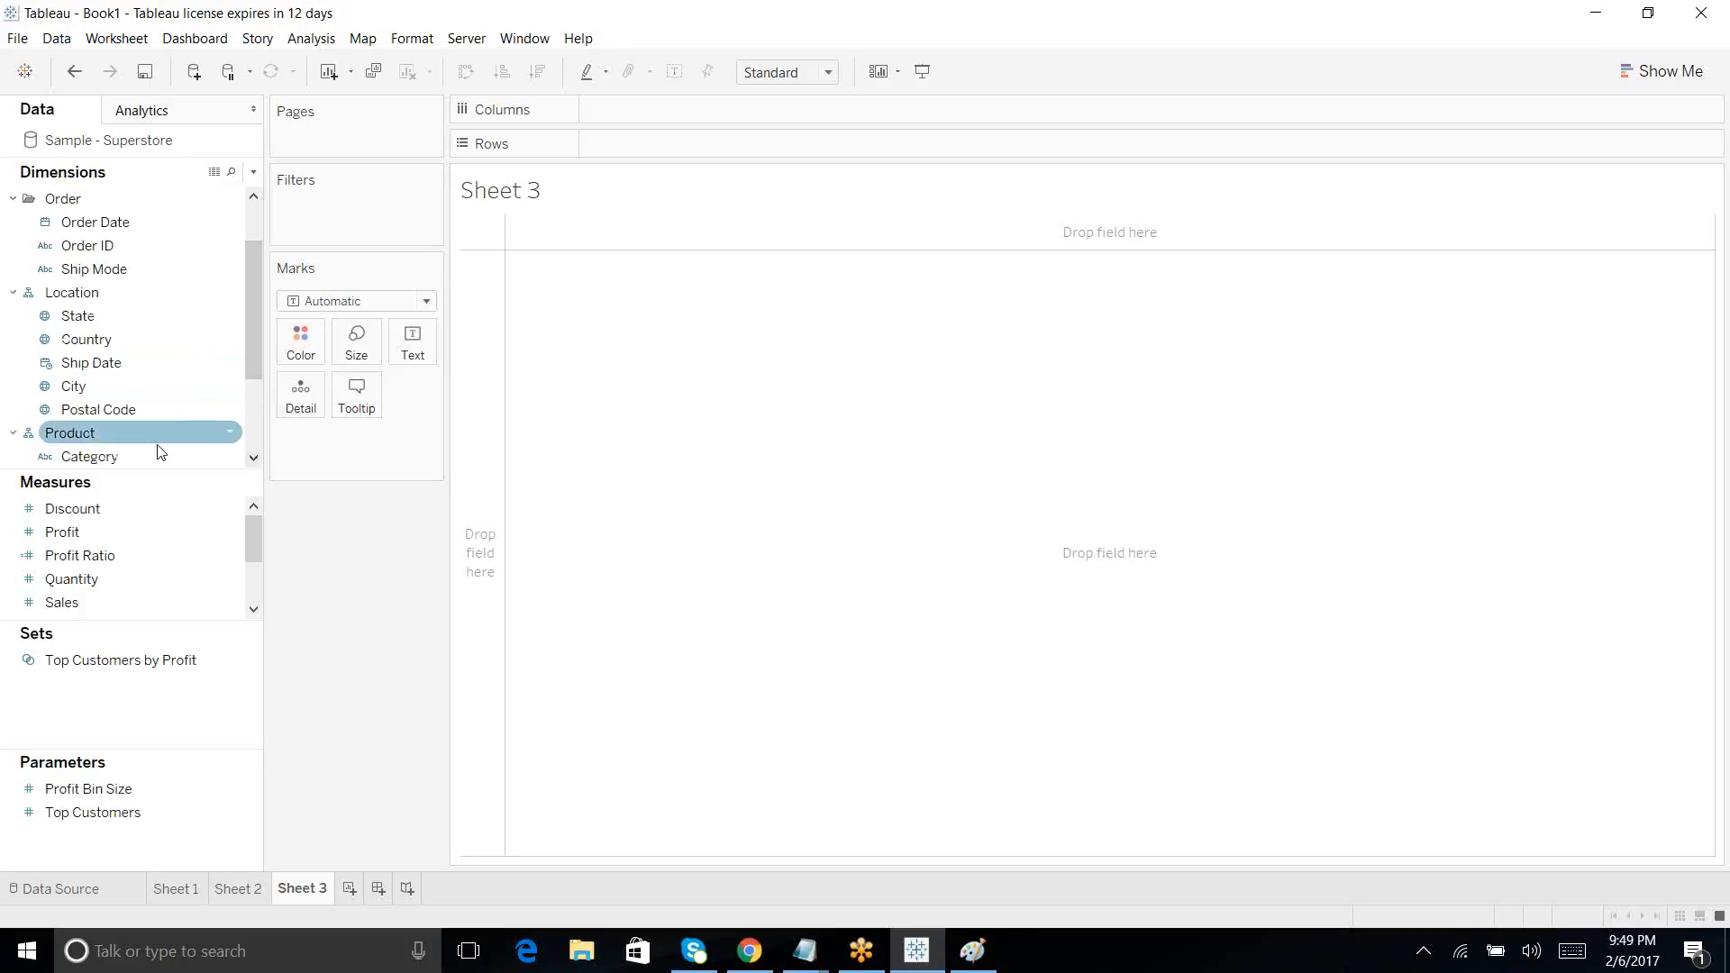
{"action": "double_click", "coordinate": [135, 455]}
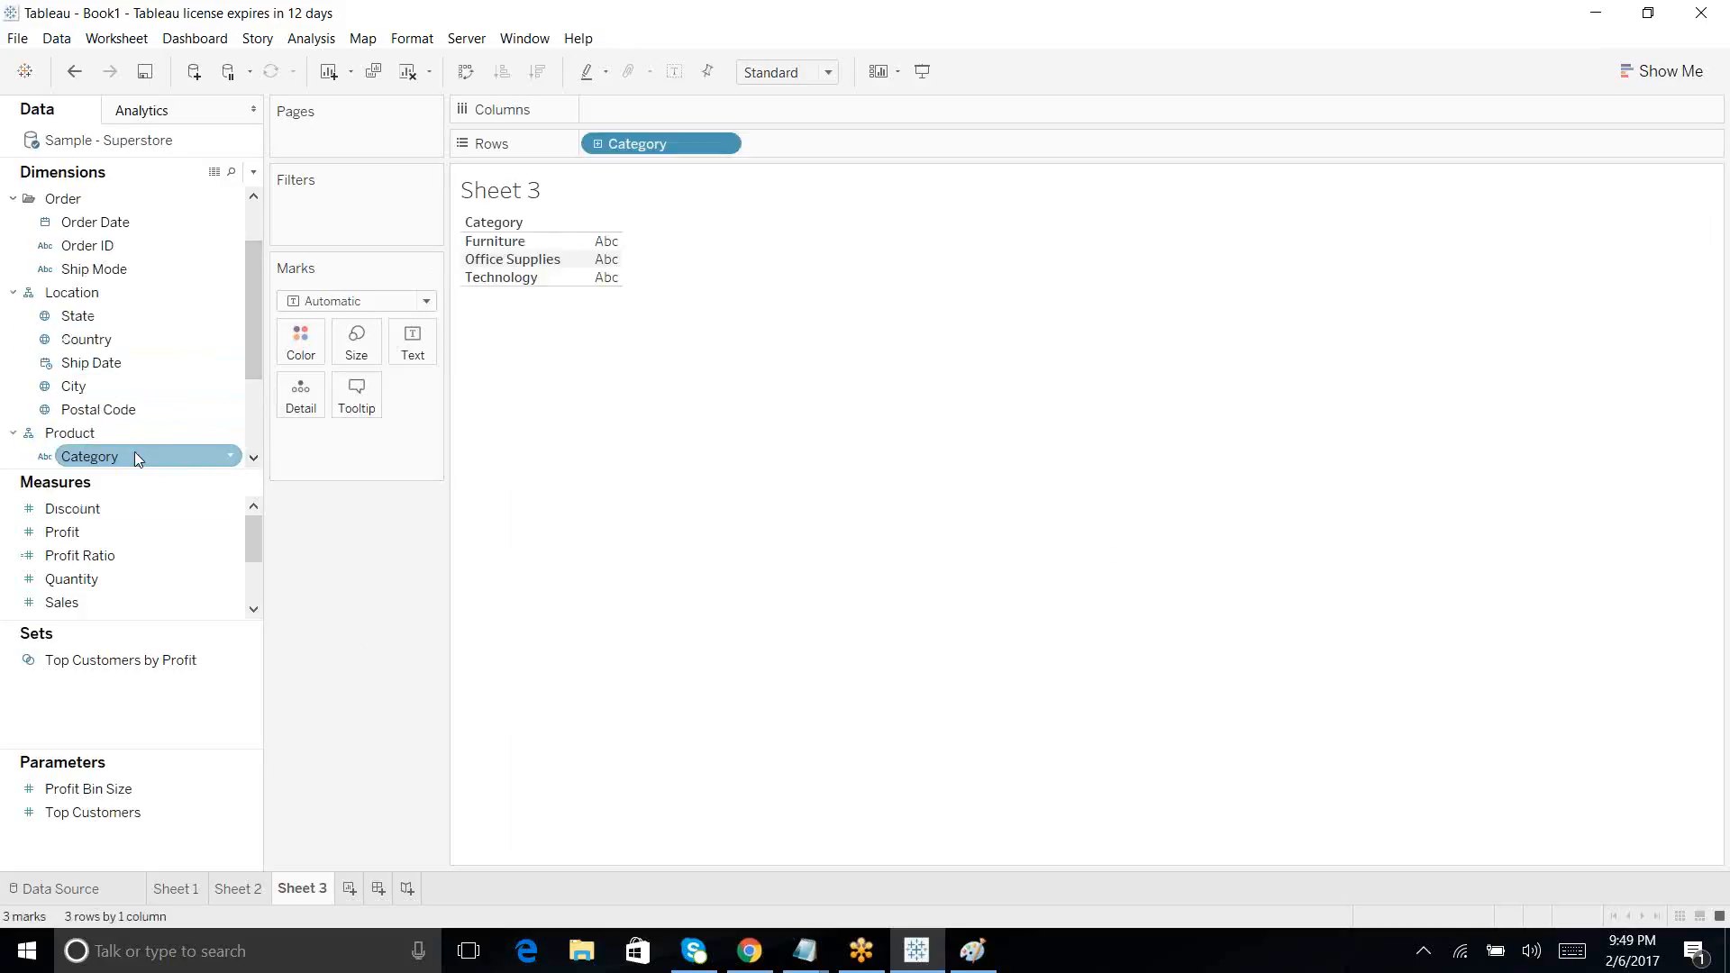
Step: Add the Sales measure and move it to Columns so that sales show as bars per category
{"action": "double_click", "coordinate": [80, 602]}
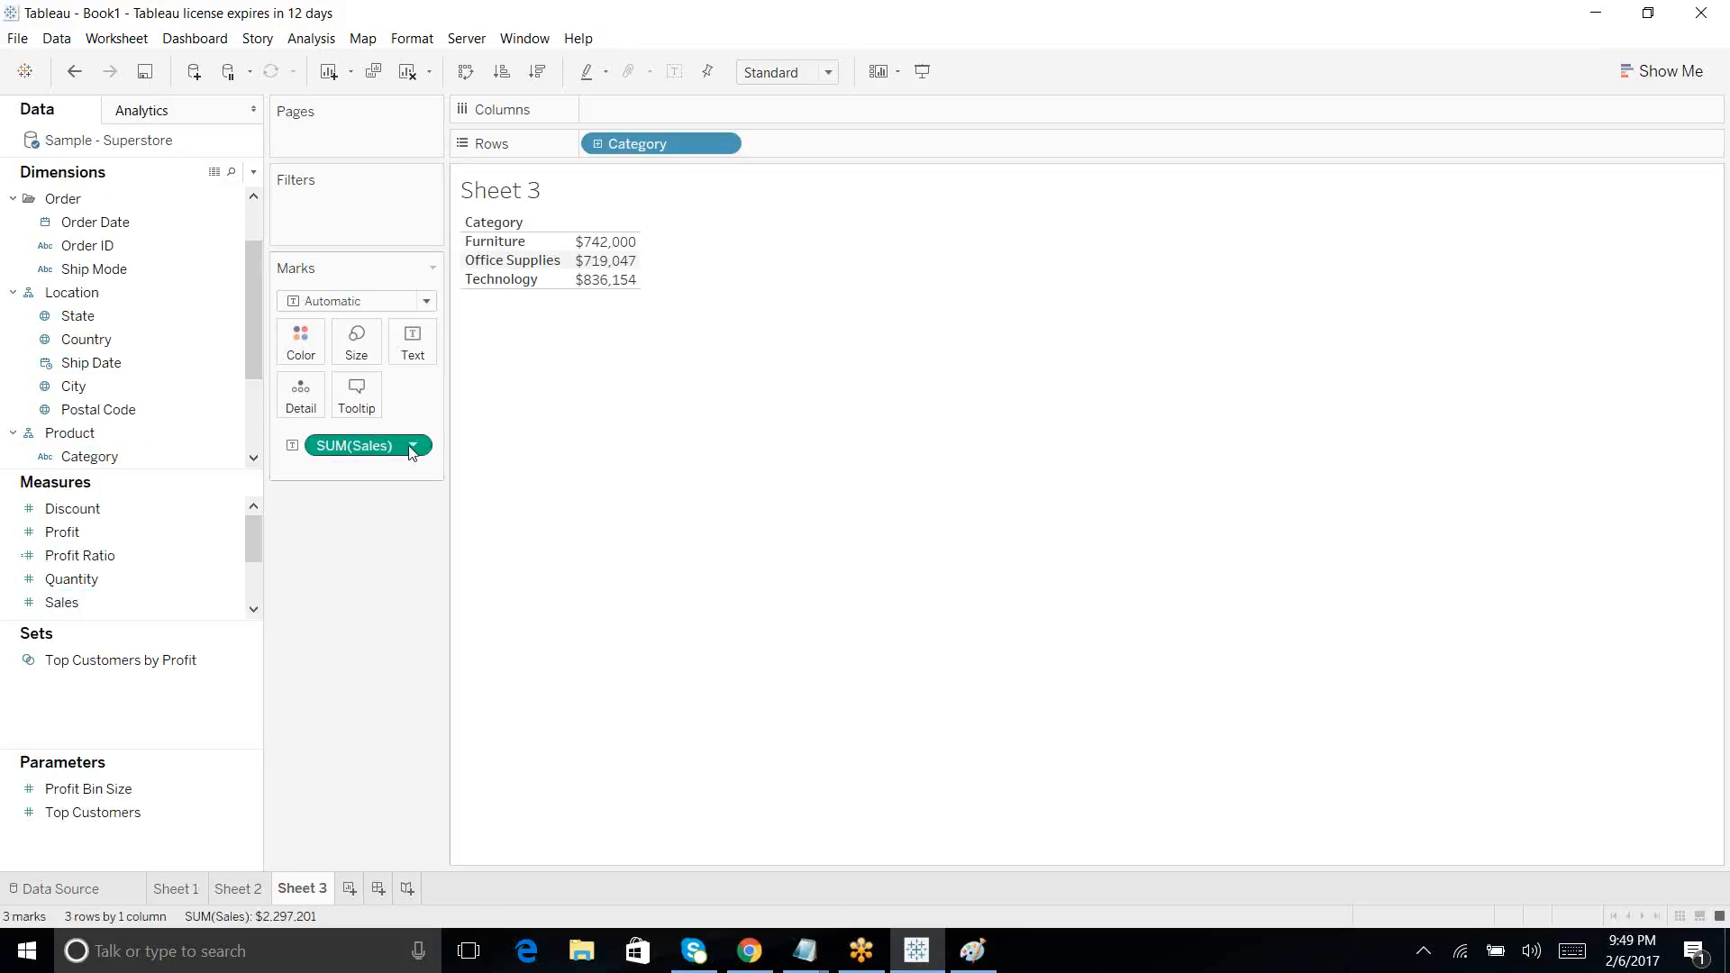
{"action": "left_click_drag", "start_coordinate": [367, 445], "coordinate": [701, 126]}
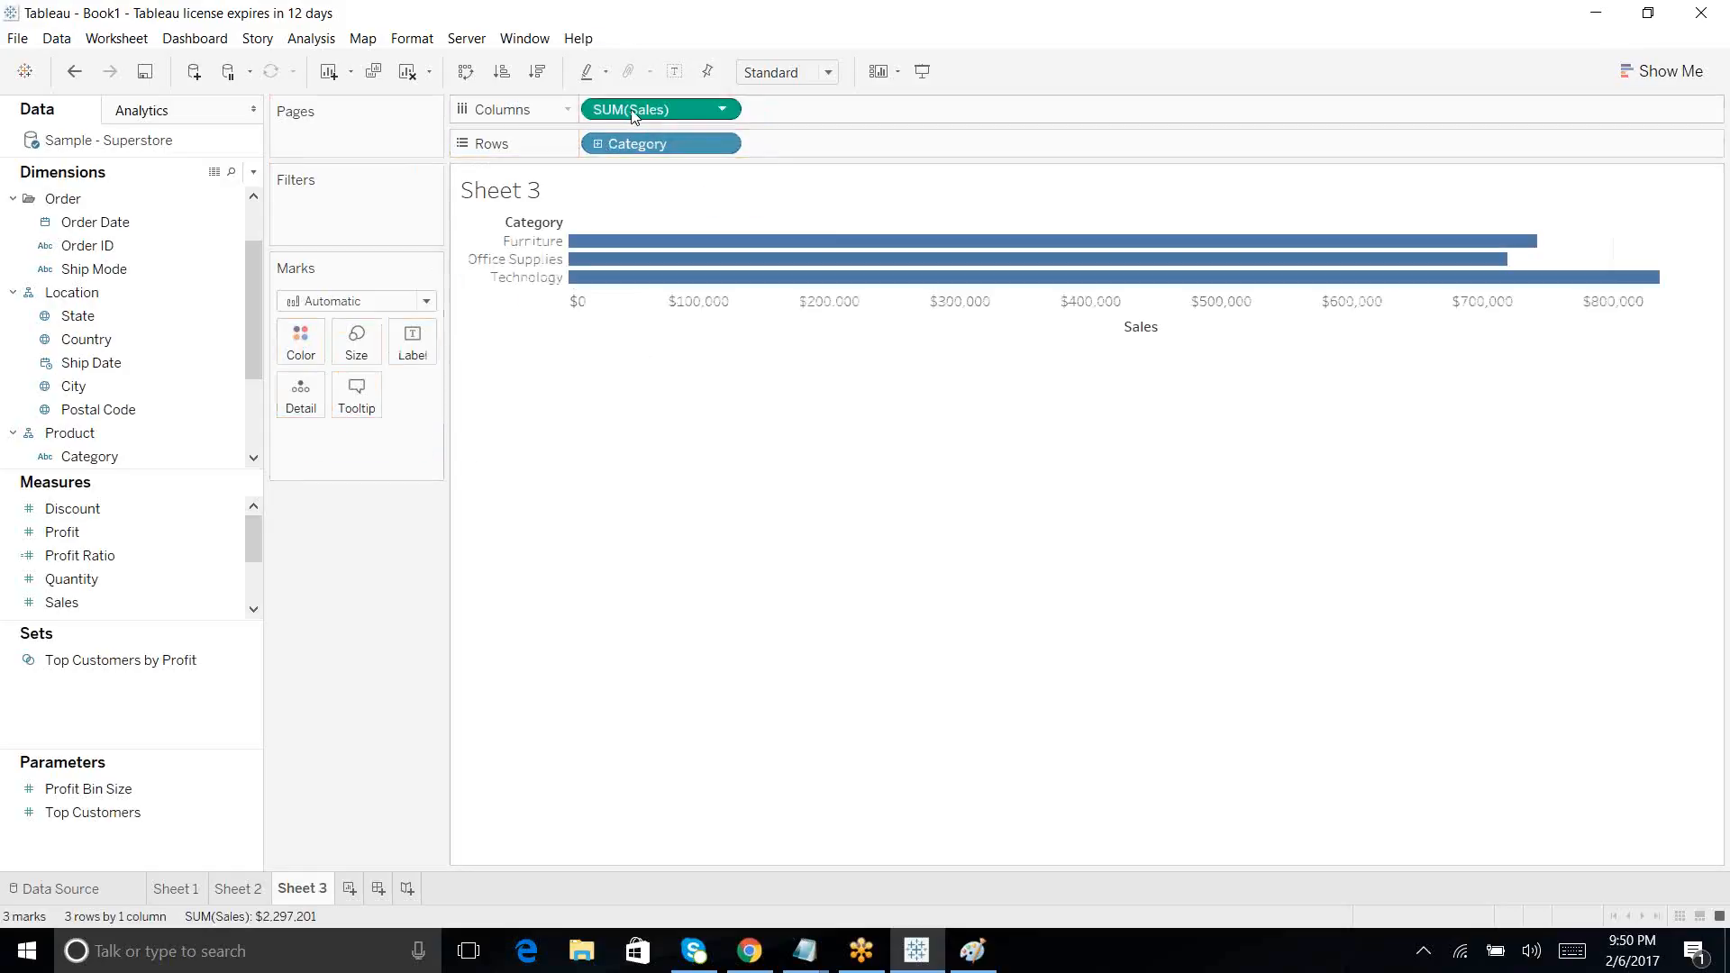
{"action": "left_click", "coordinate": [760, 304]}
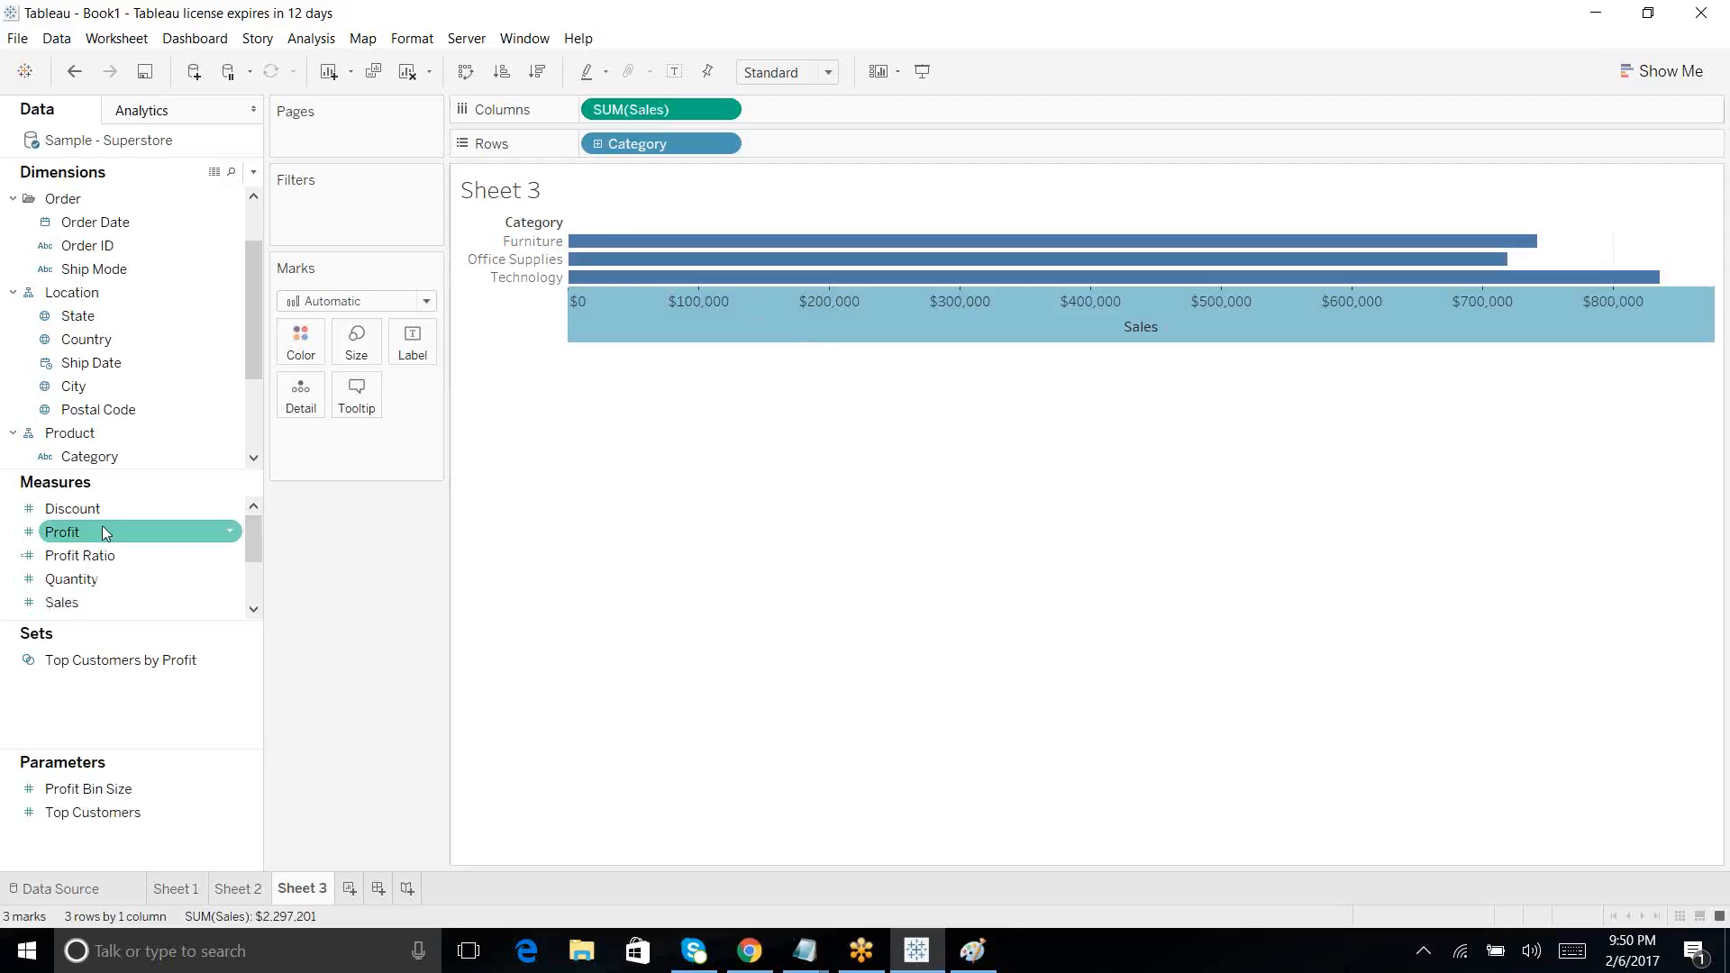
{"action": "left_click_drag", "start_coordinate": [105, 531], "coordinate": [908, 108]}
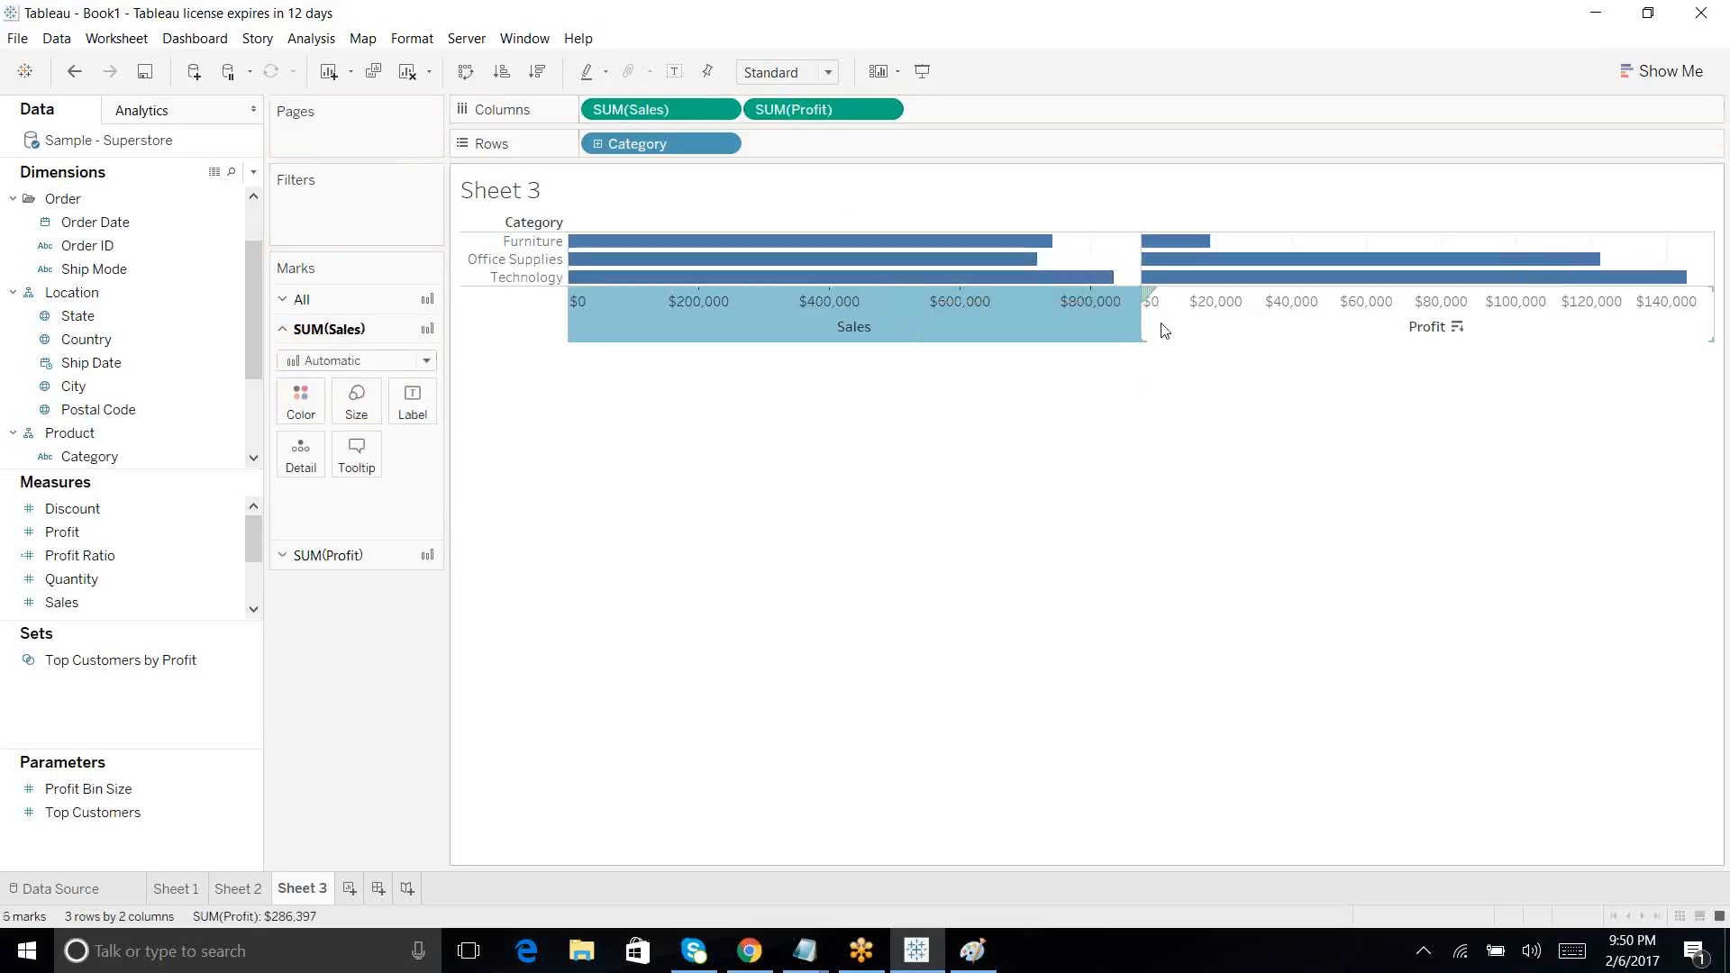
{"action": "left_click", "coordinate": [1249, 339]}
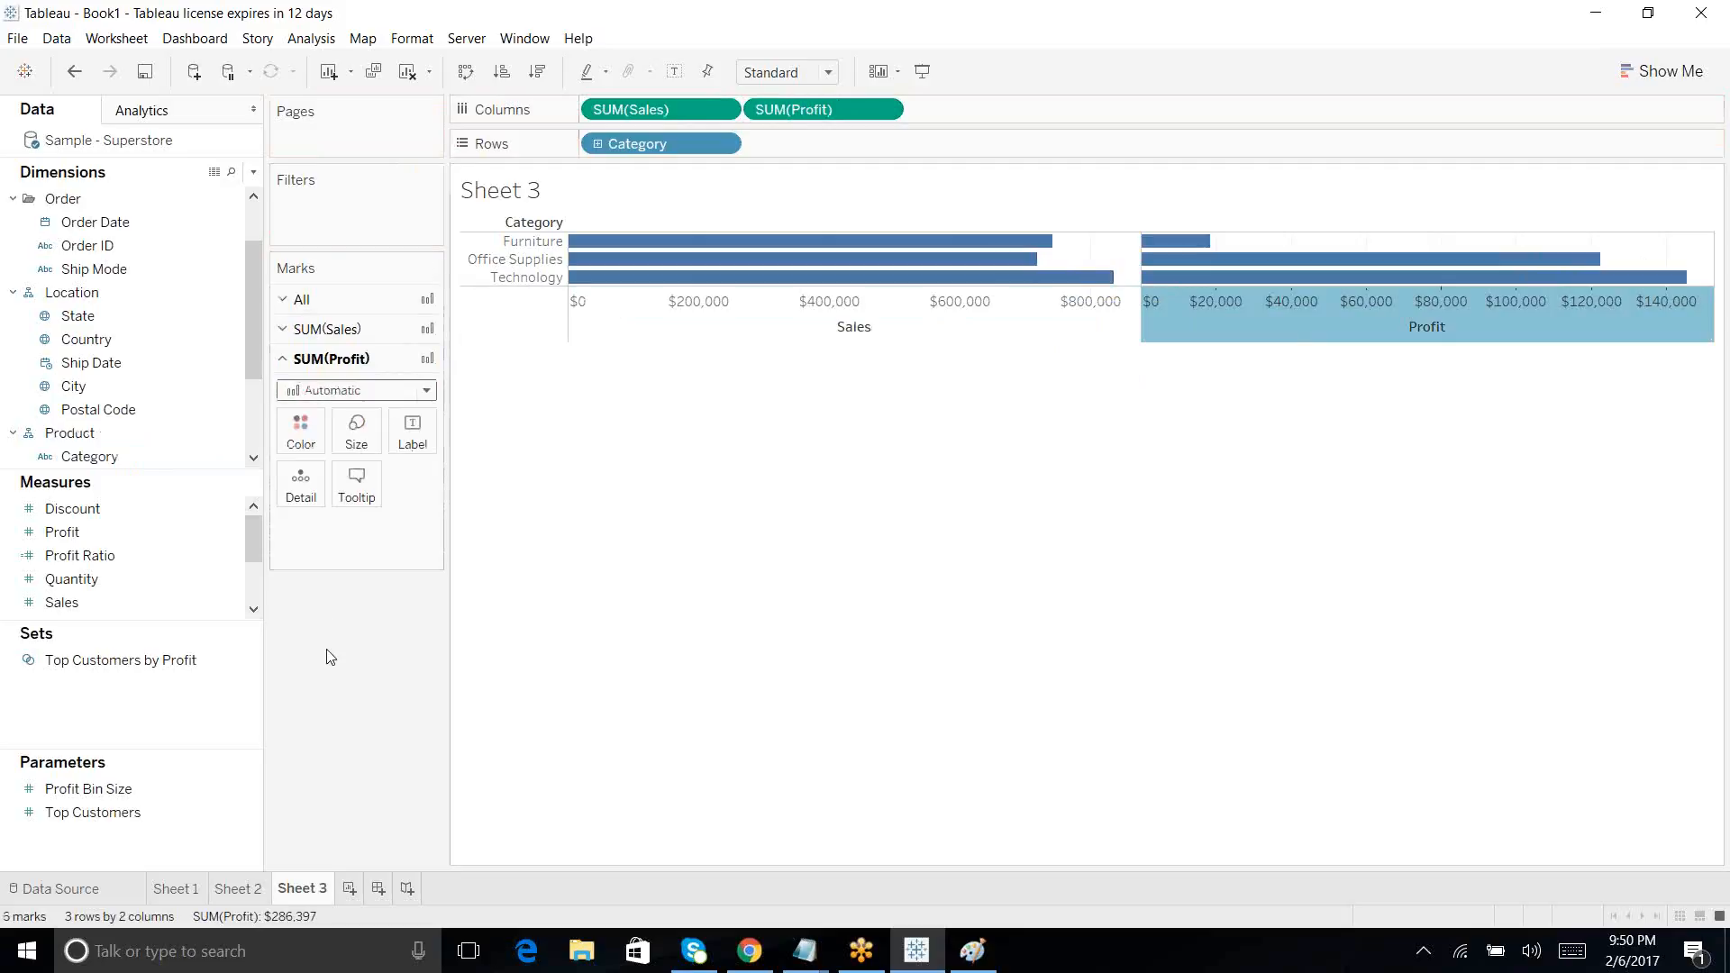
{"action": "left_click", "coordinate": [822, 172]}
{"action": "left_click_drag", "start_coordinate": [823, 109], "coordinate": [811, 501]}
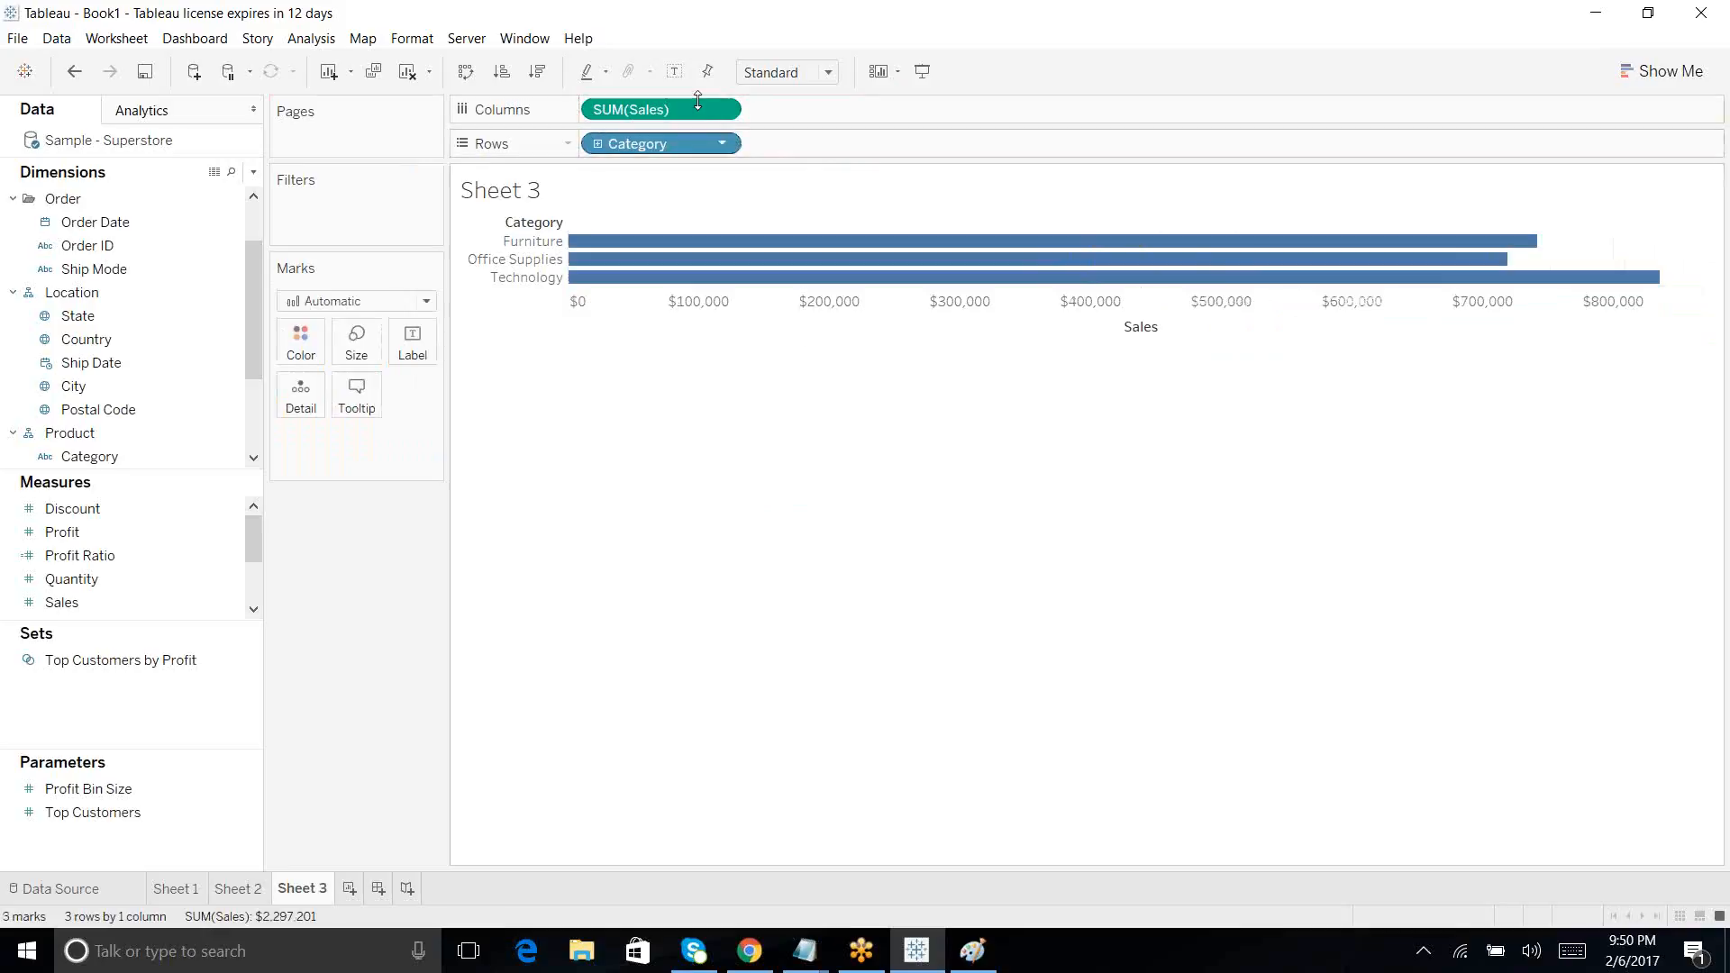
{"action": "left_click", "coordinate": [757, 308]}
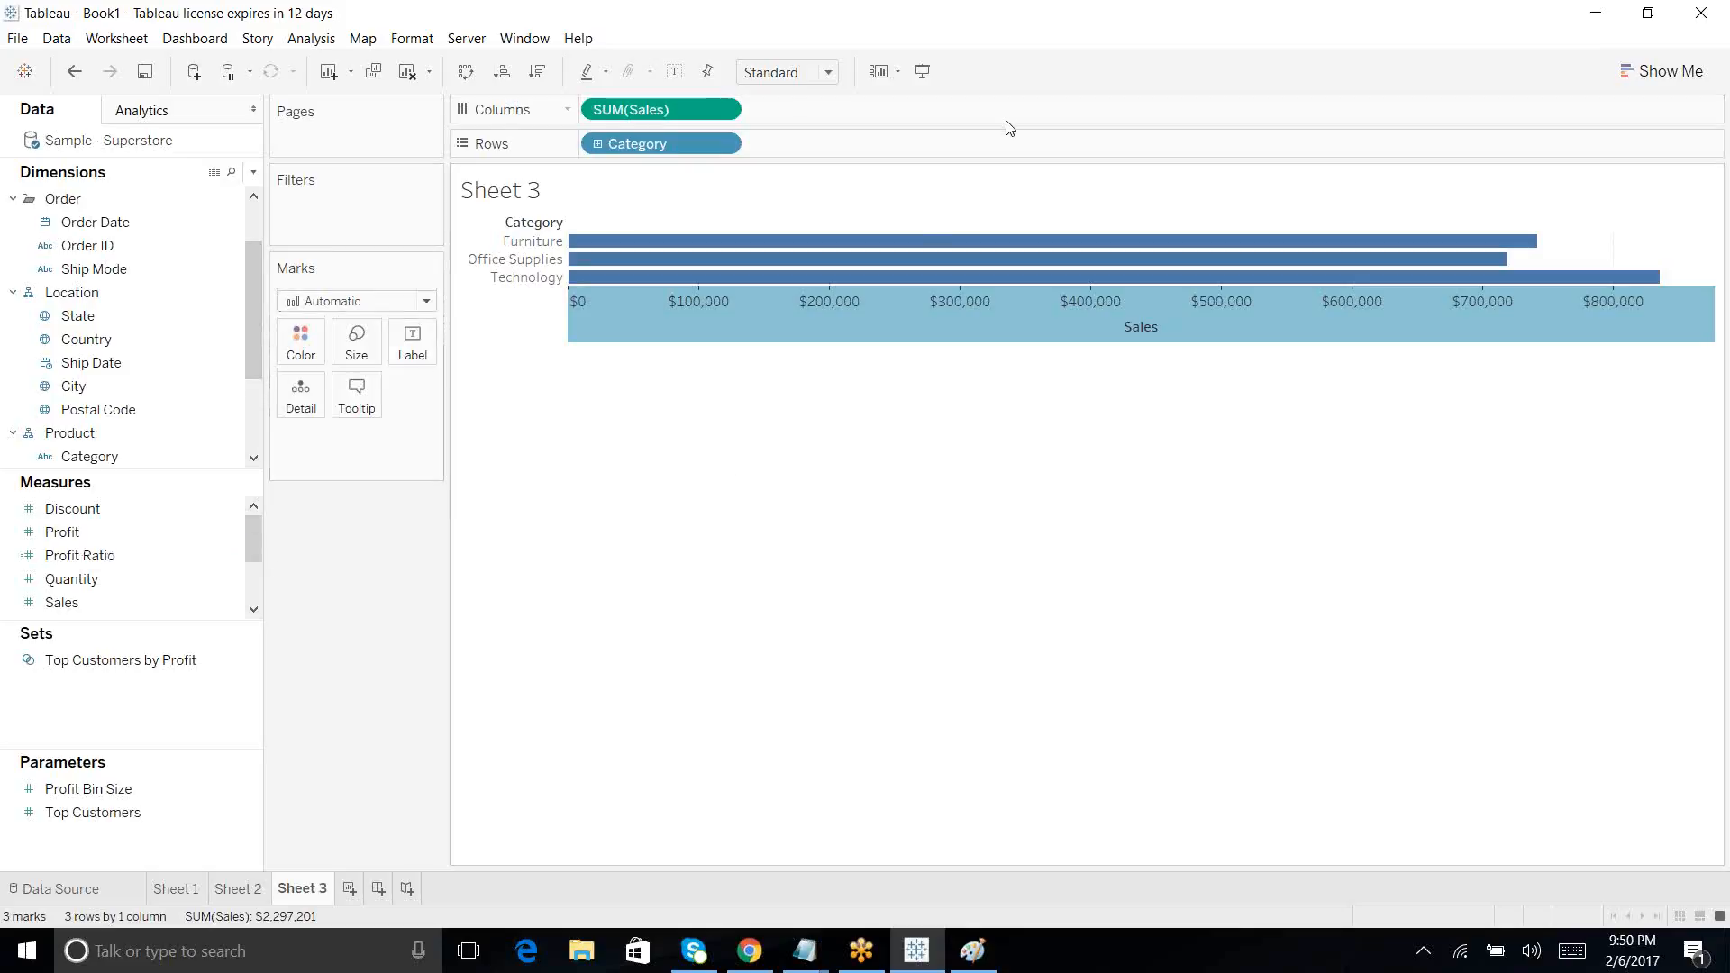
{"action": "left_click", "coordinate": [694, 475]}
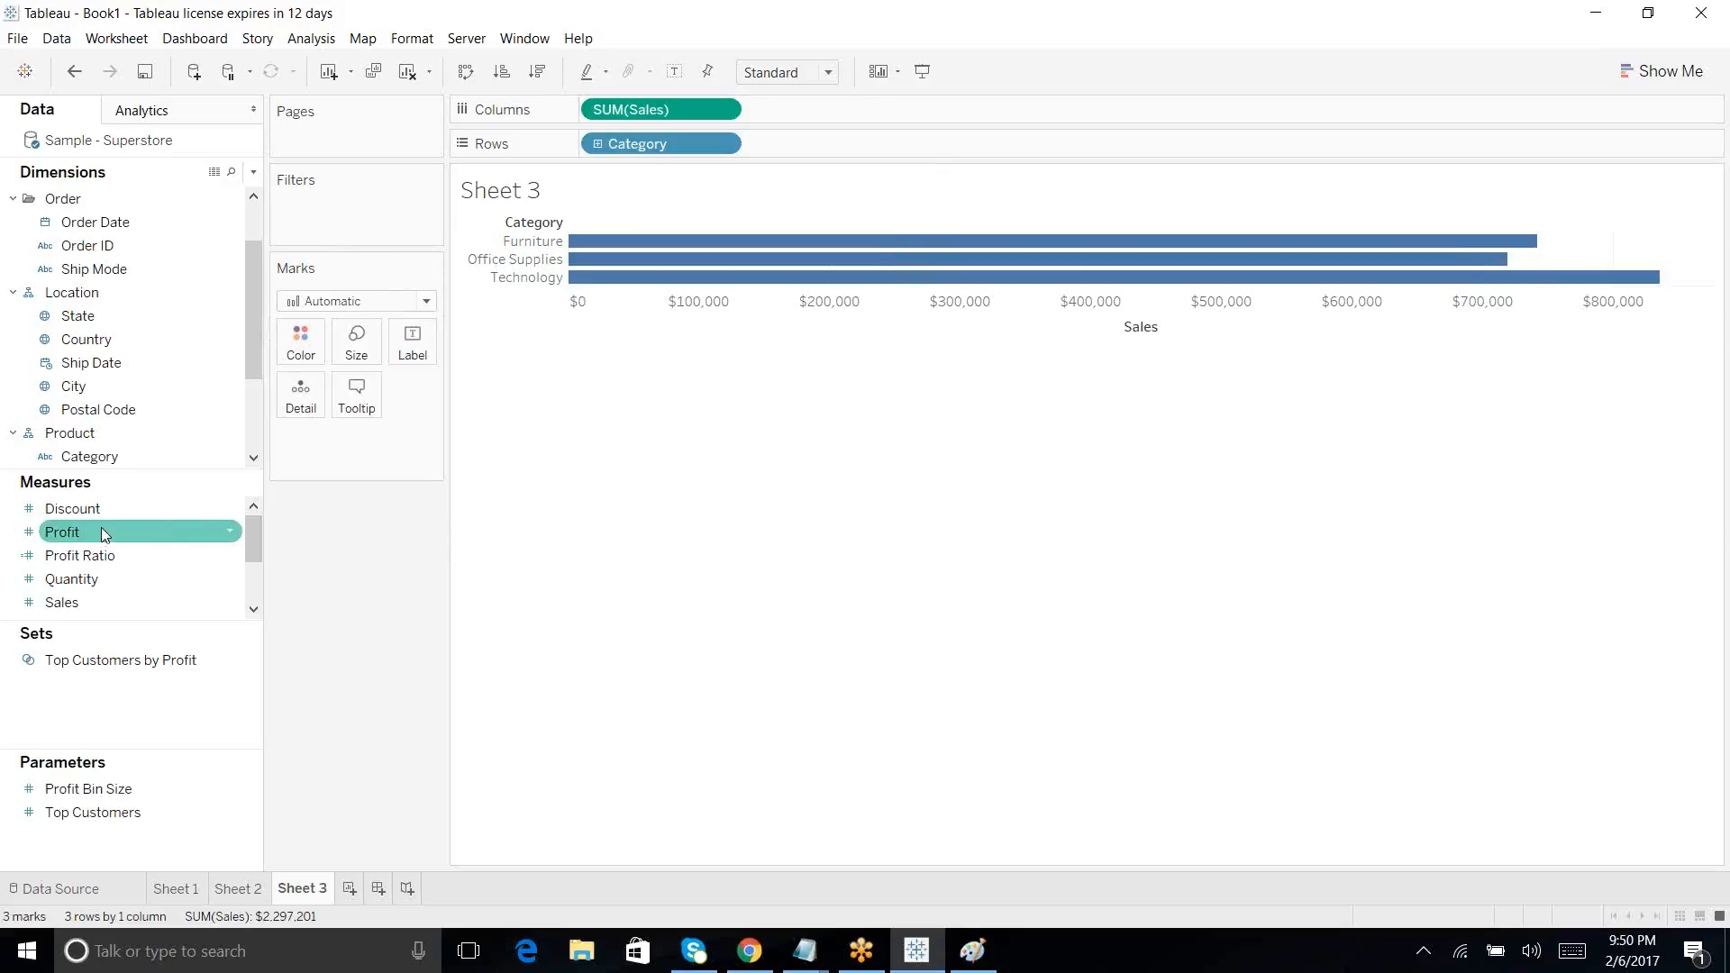
Step: Add Profit and Quantity after Sales on Columns, looking through the separate Sales and Profit marks before adding Quantity
{"action": "left_click_drag", "start_coordinate": [101, 527], "coordinate": [927, 109]}
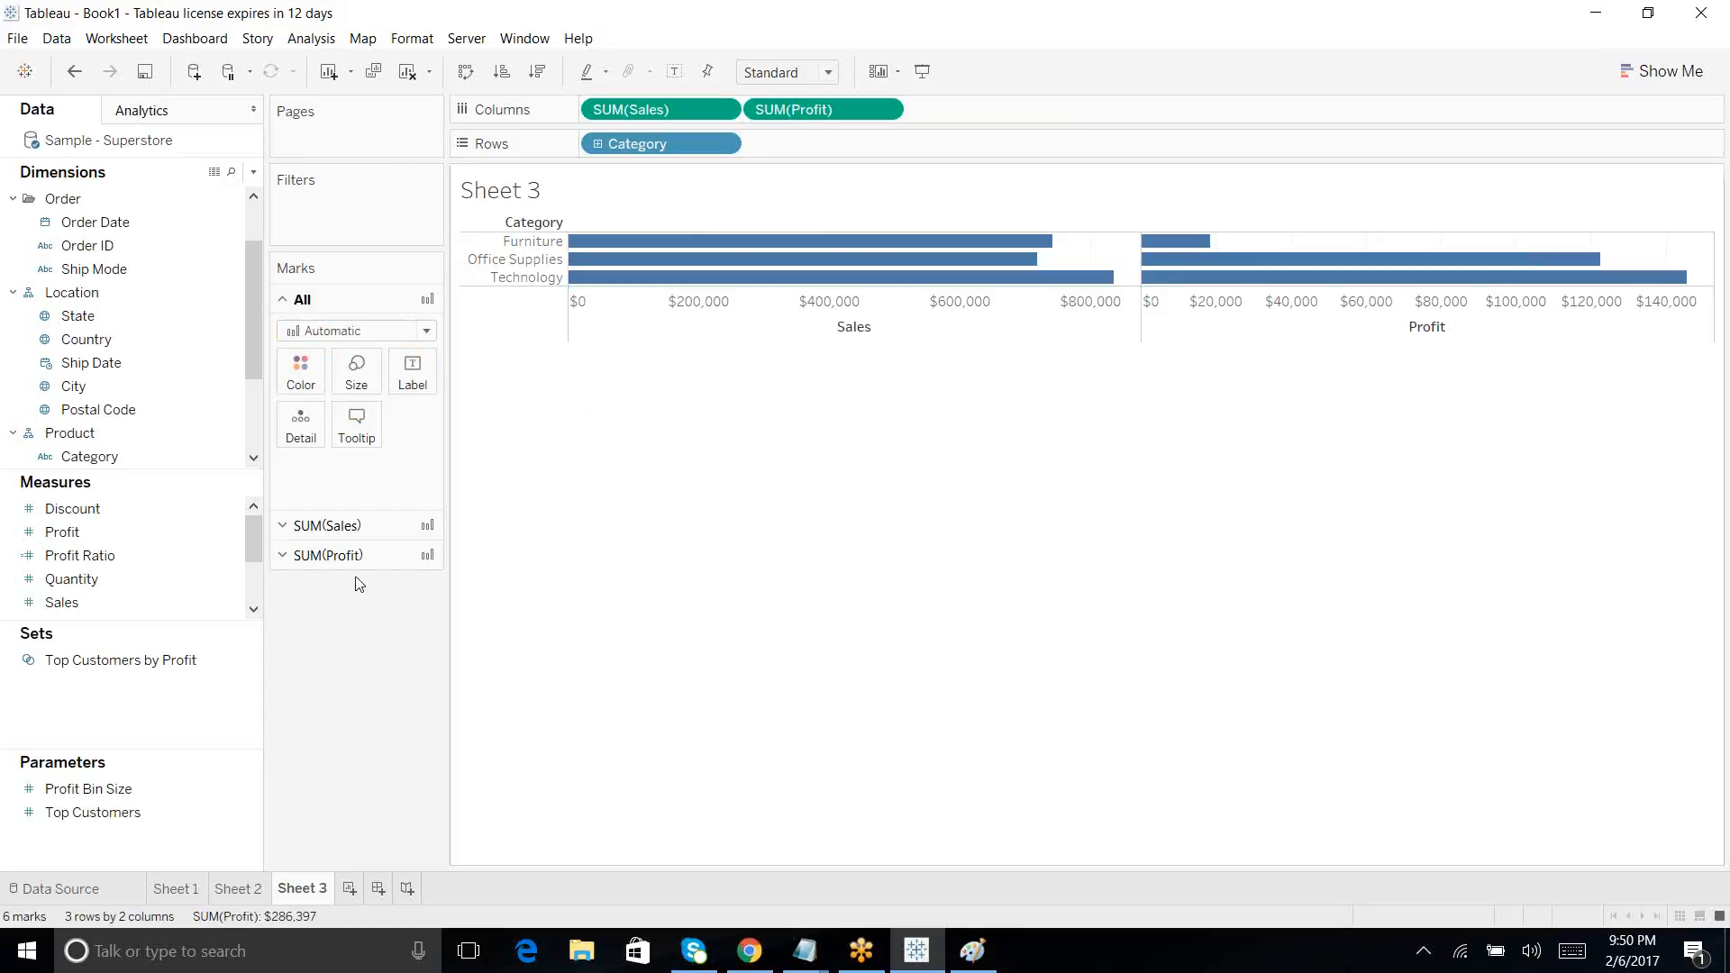
{"action": "left_click", "coordinate": [352, 527]}
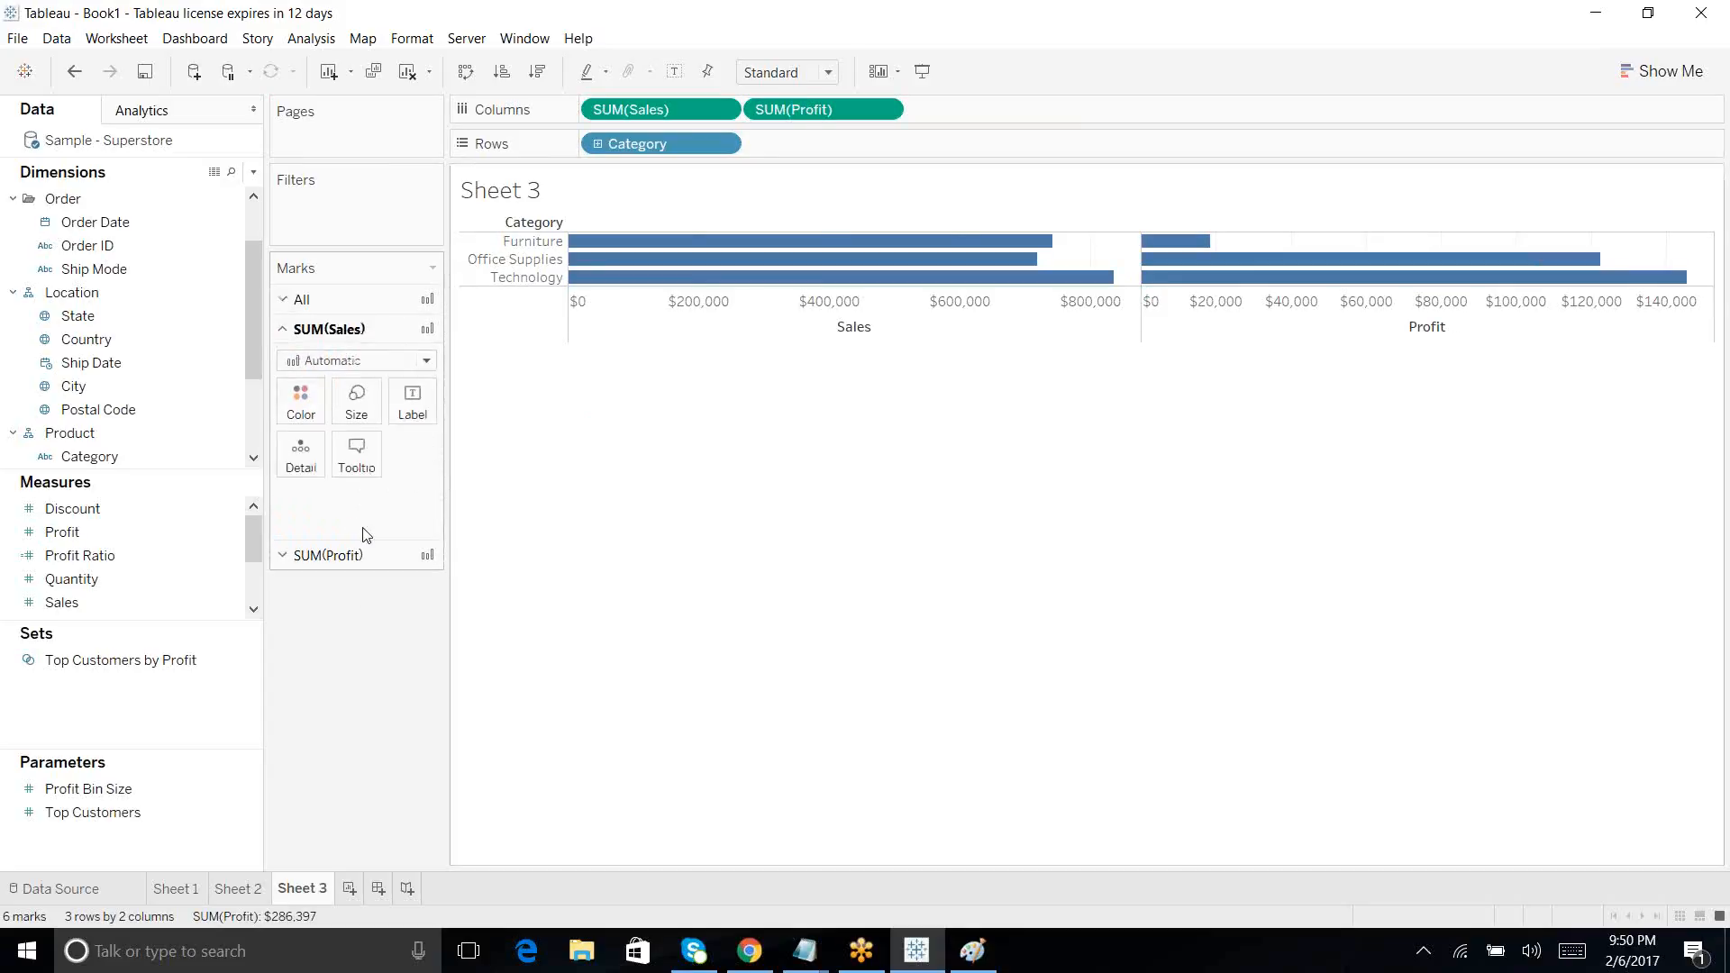
{"action": "left_click", "coordinate": [362, 557]}
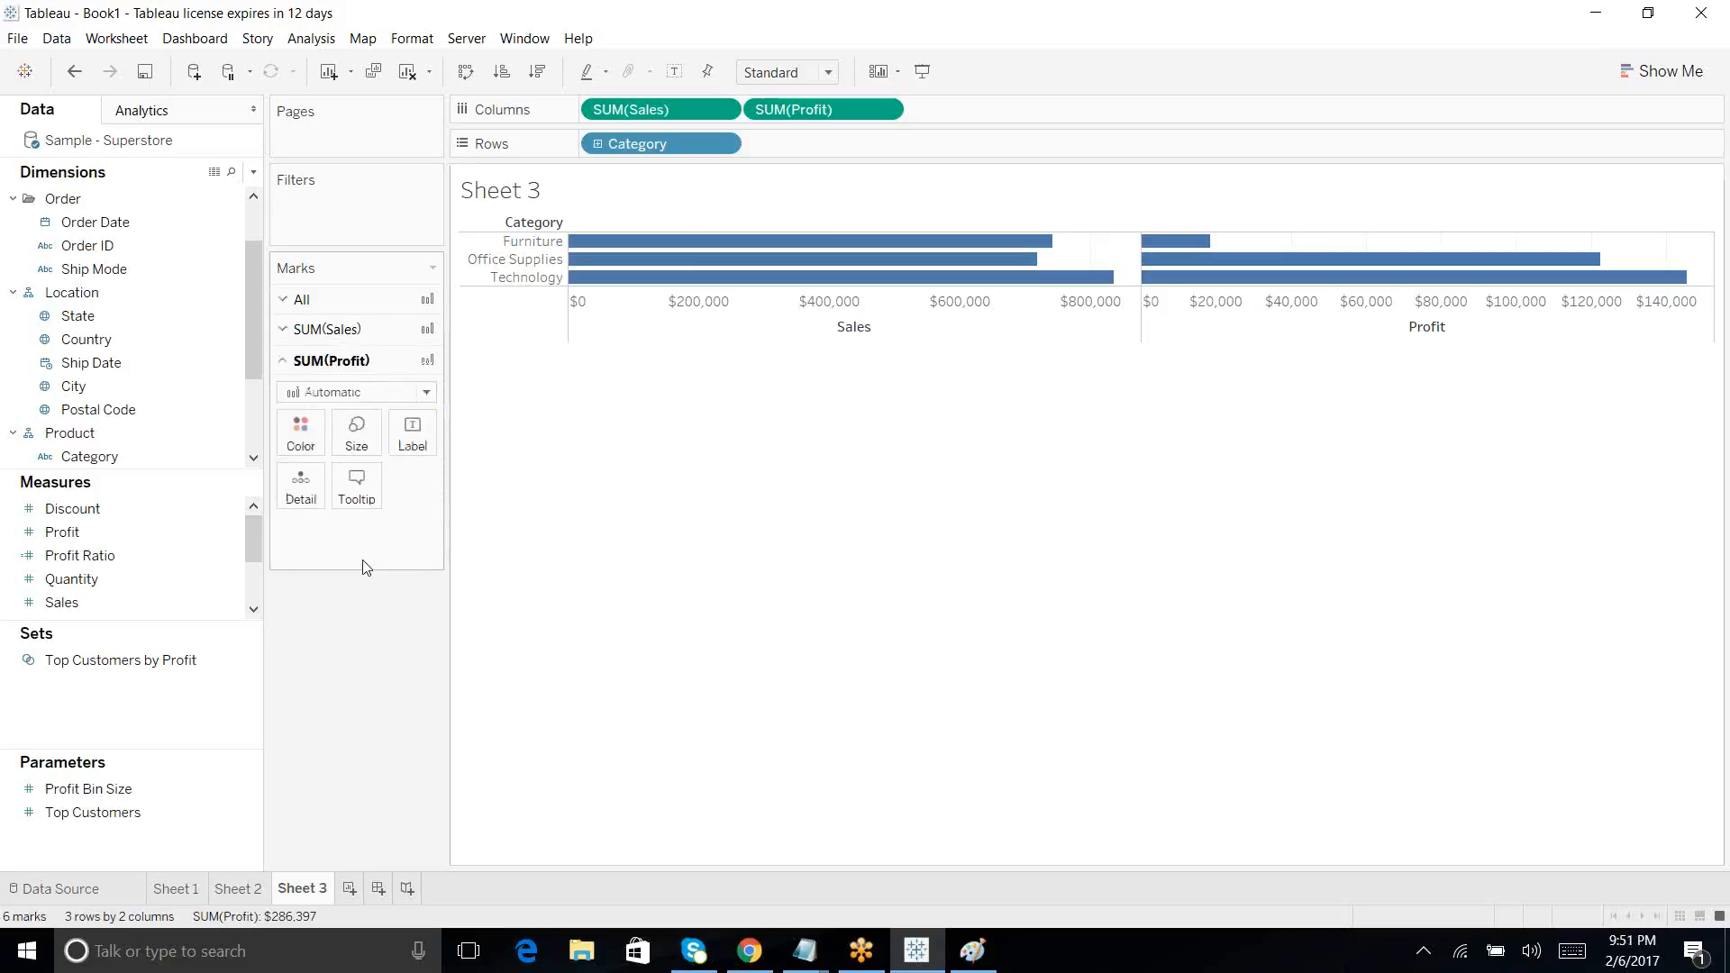
{"action": "left_click", "coordinate": [365, 326]}
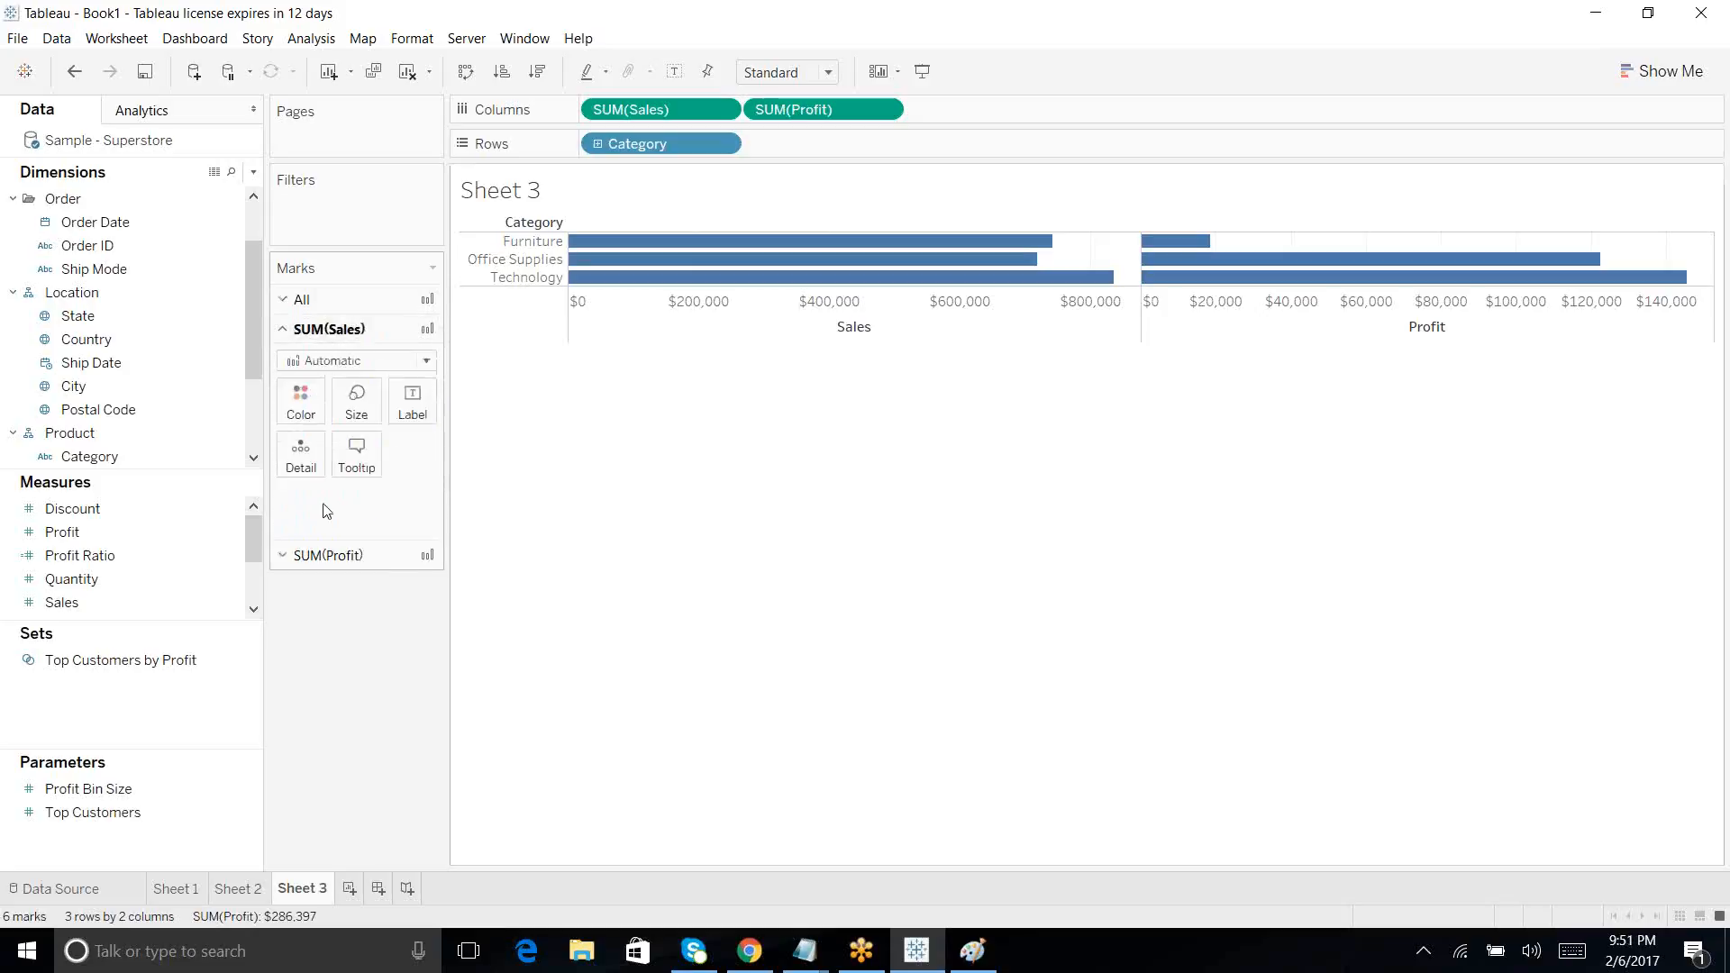
{"action": "left_click", "coordinate": [330, 558]}
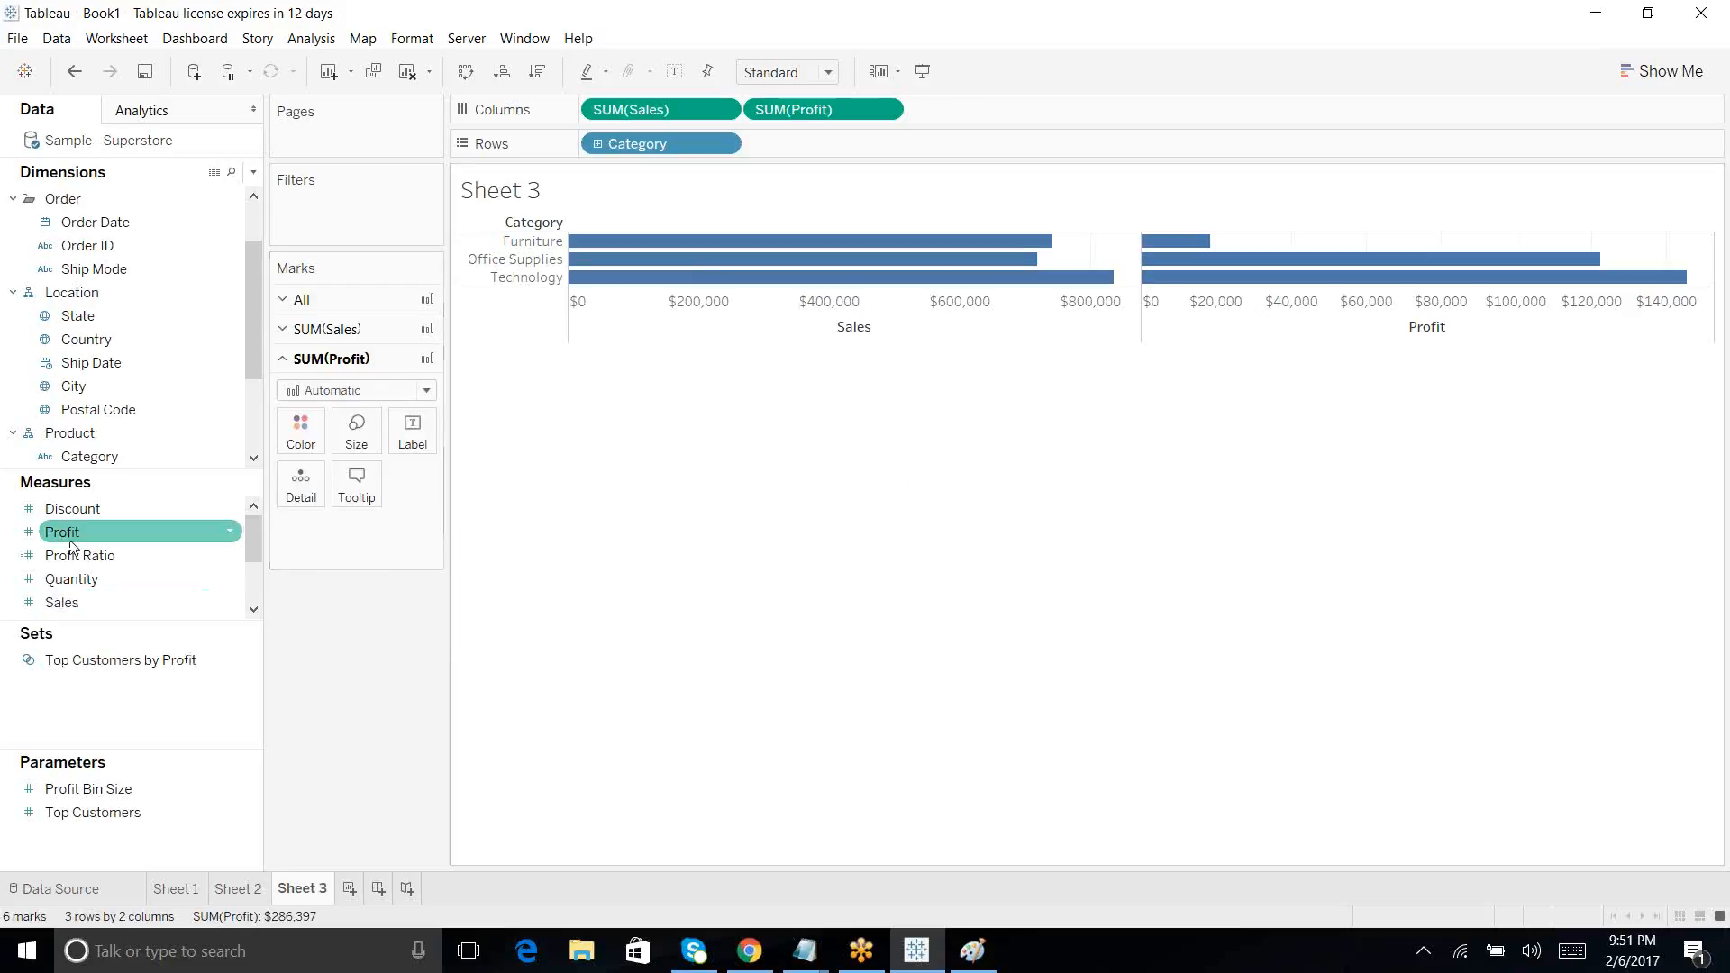
{"action": "left_click_drag", "start_coordinate": [79, 593], "coordinate": [960, 120]}
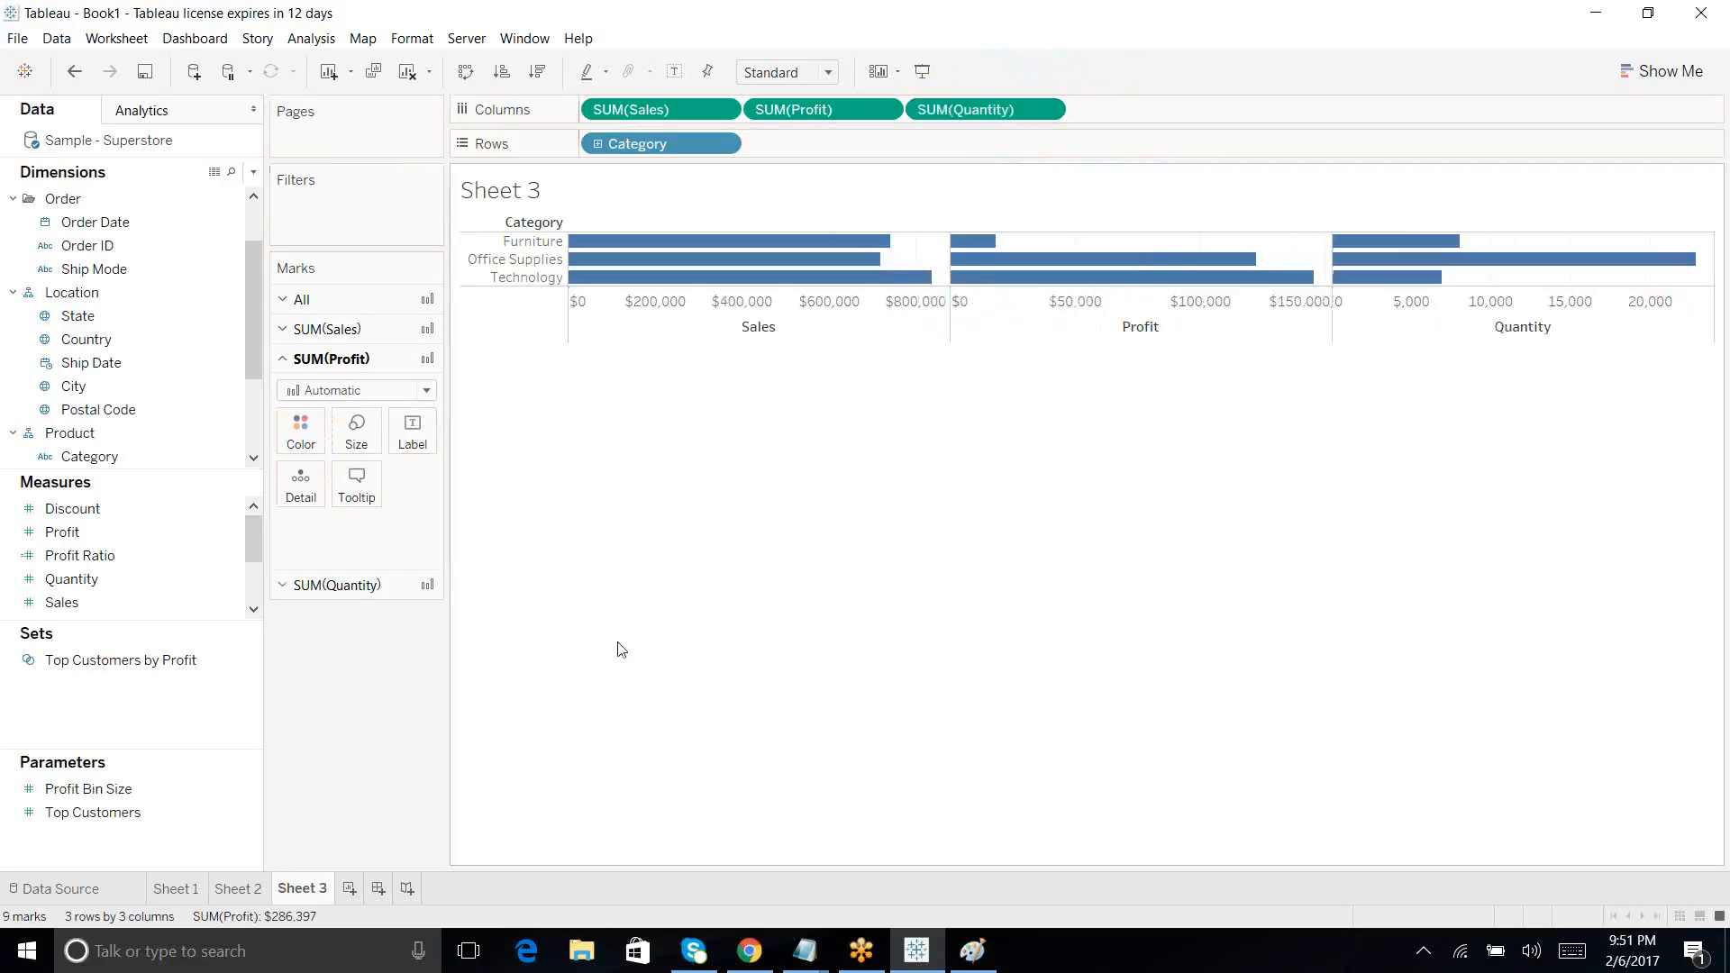
Step: Color the Sales bars by Category and size the Profit bars by Category
{"action": "left_click", "coordinate": [316, 343]}
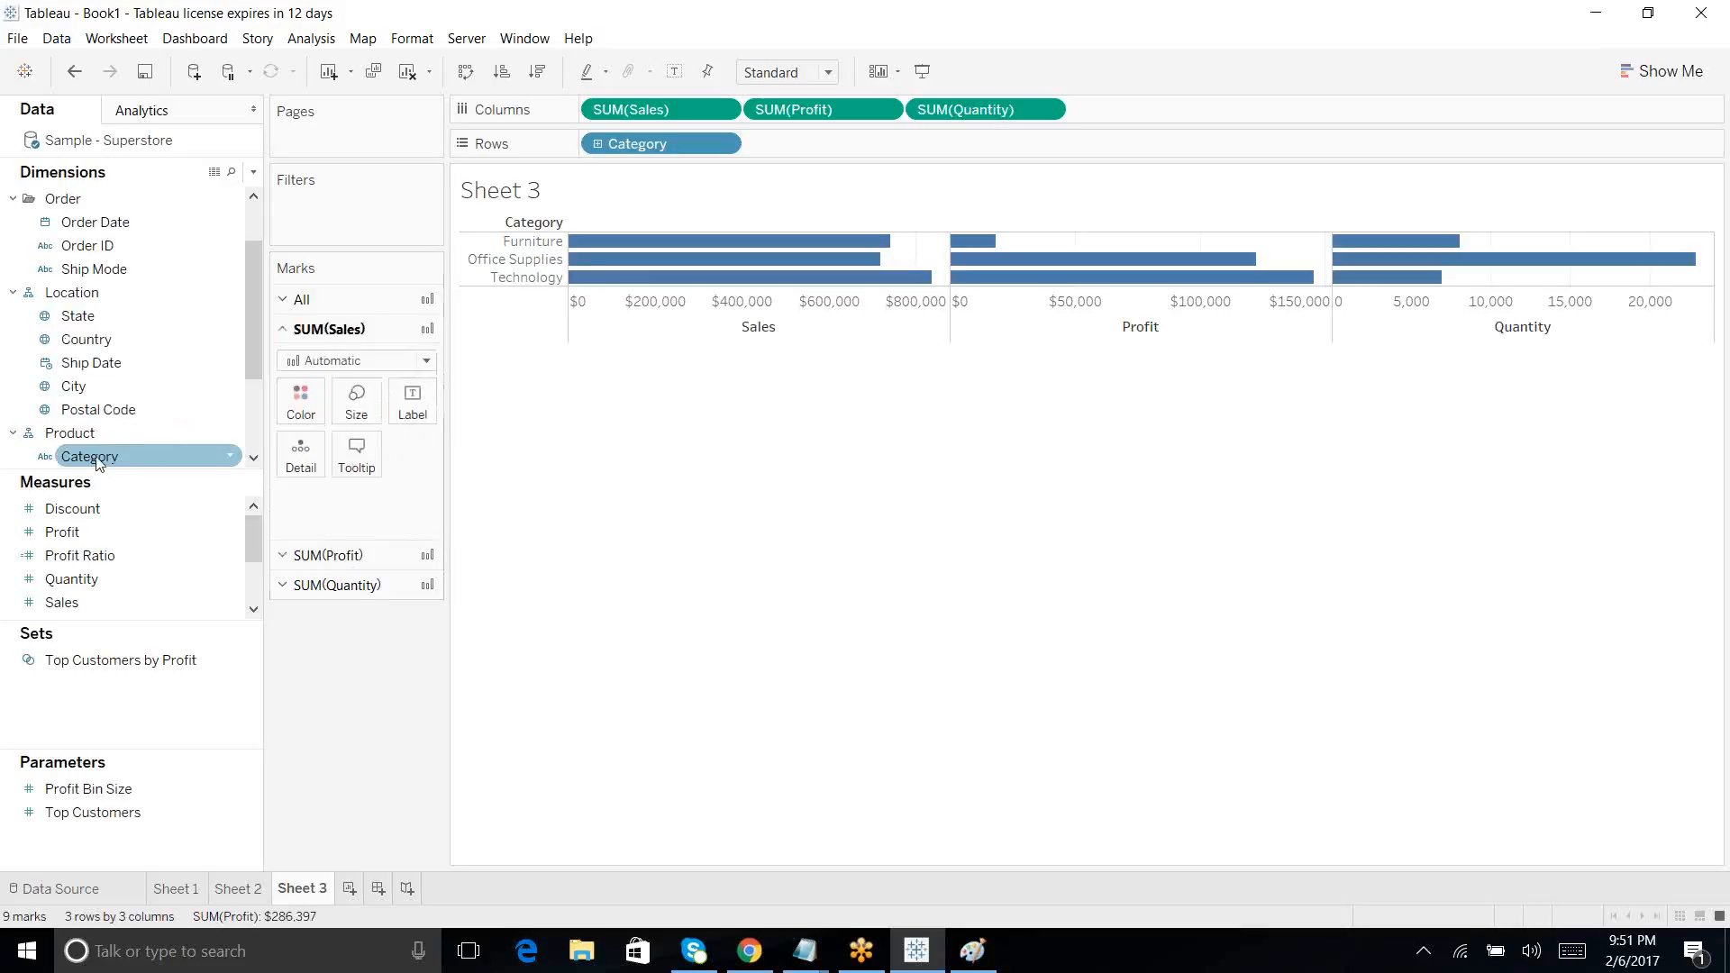
{"action": "left_click_drag", "start_coordinate": [114, 455], "coordinate": [303, 410]}
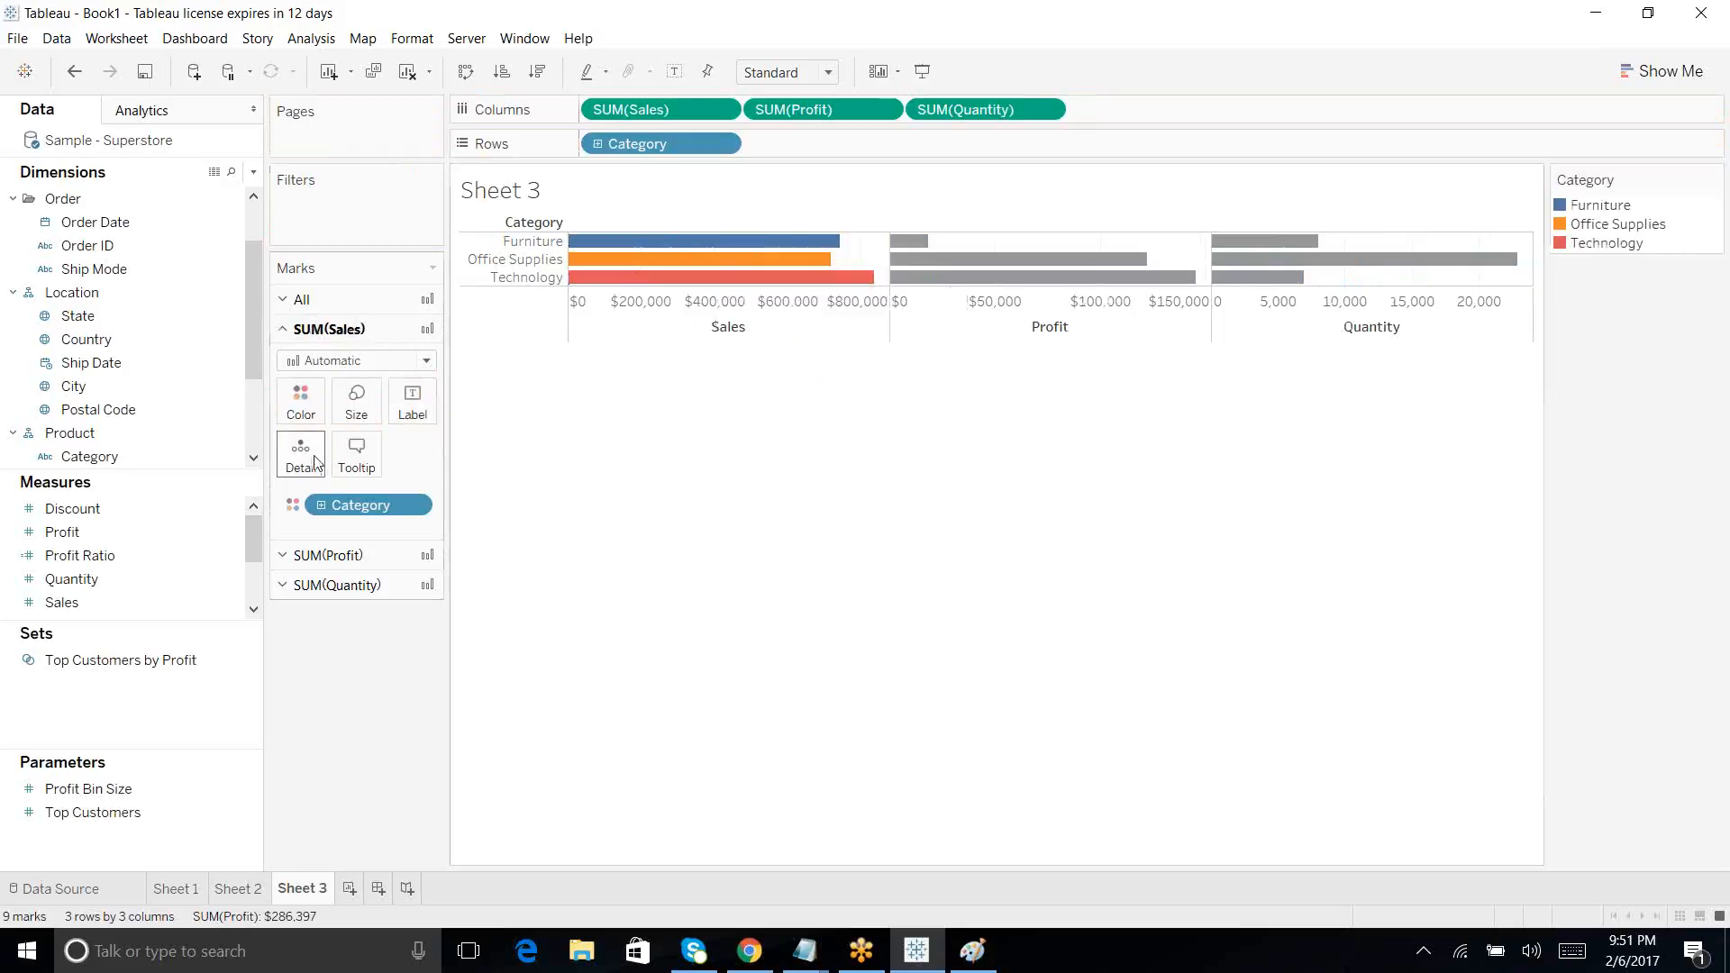
{"action": "left_click", "coordinate": [331, 555]}
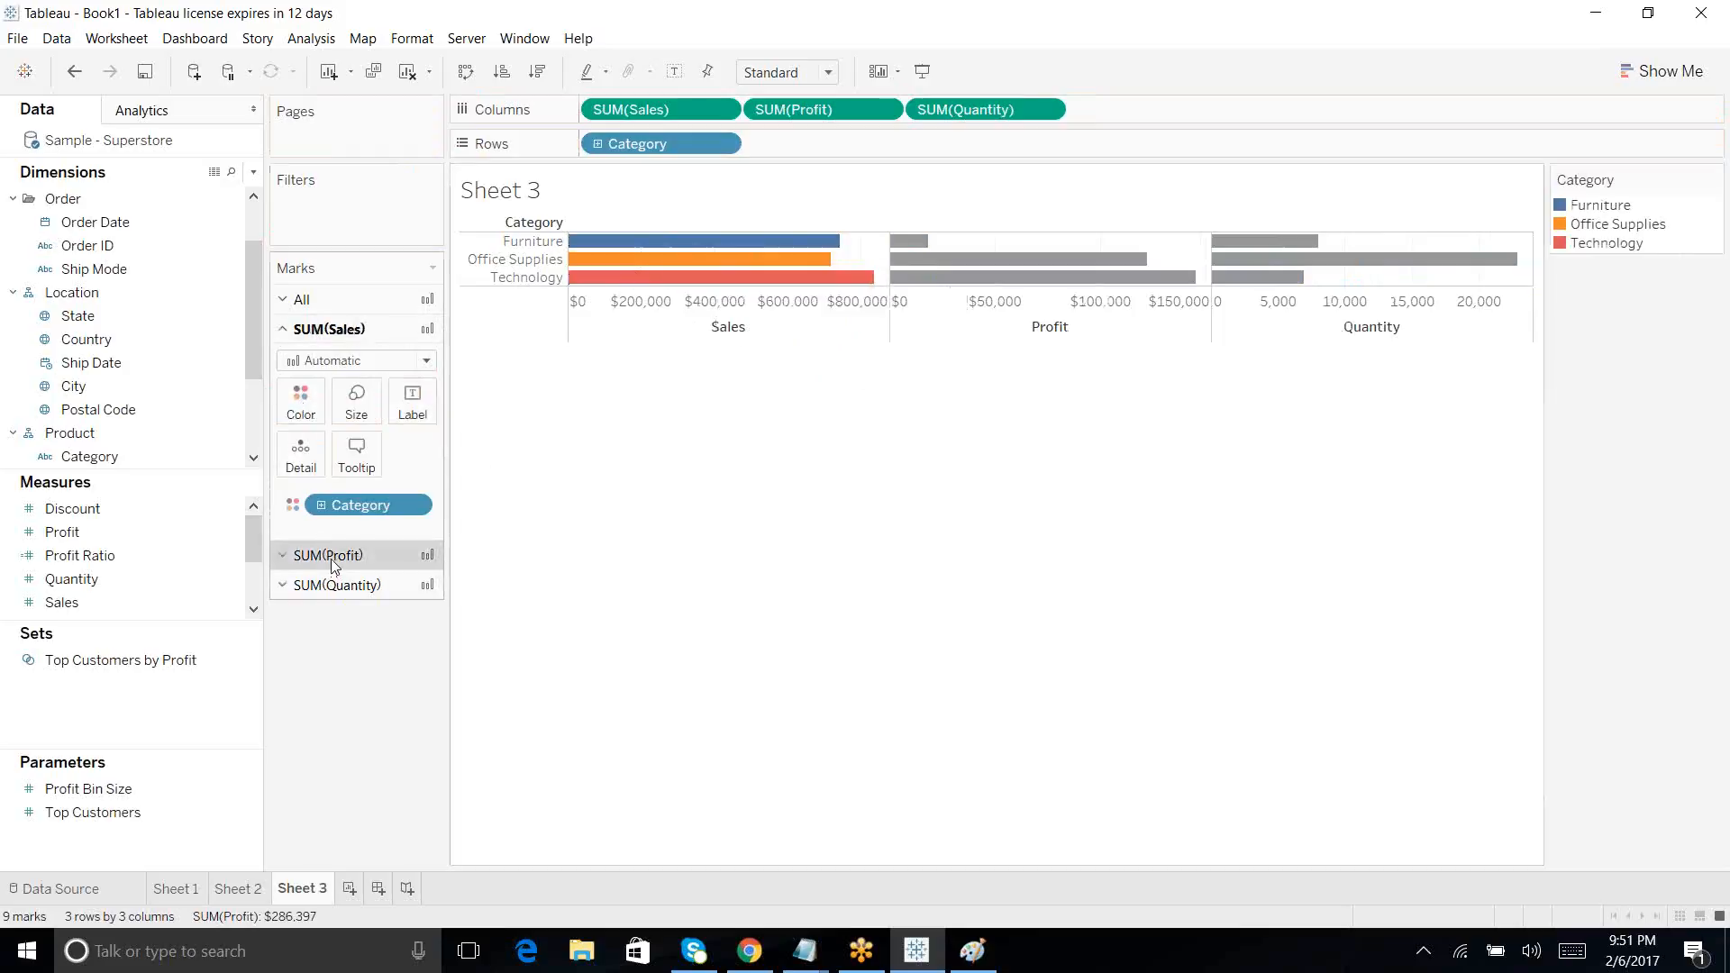
{"action": "left_click", "coordinate": [170, 602]}
{"action": "left_click_drag", "start_coordinate": [97, 456], "coordinate": [347, 457]}
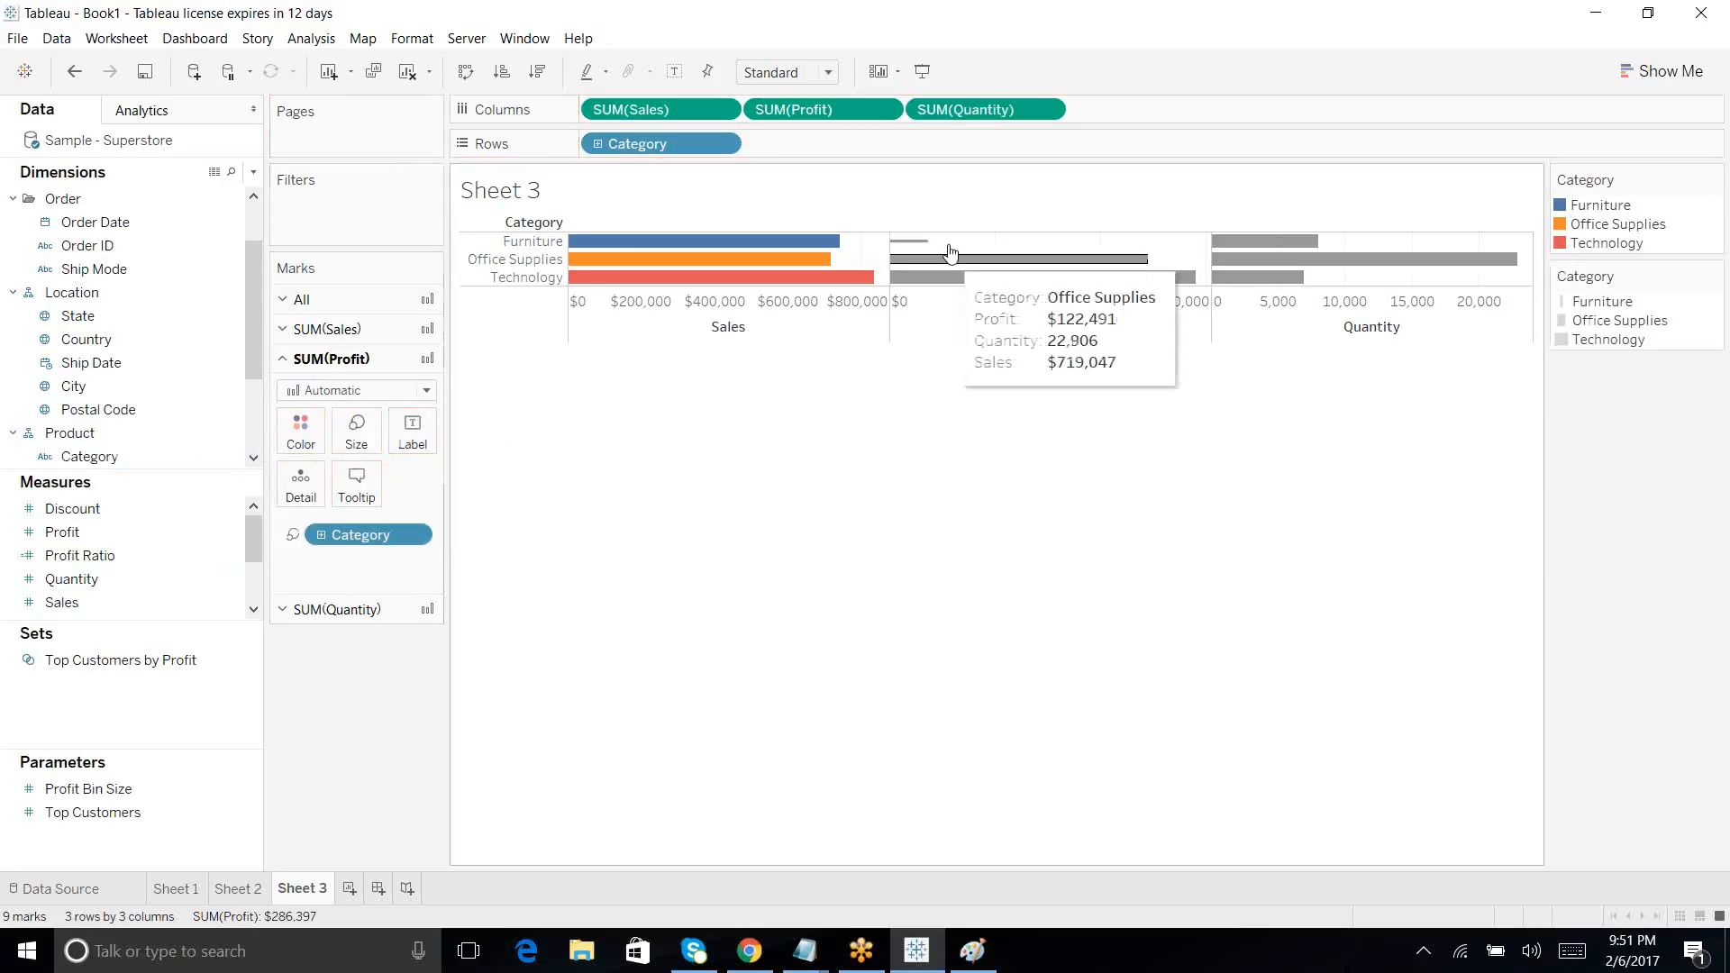
Step: Label the Quantity bars with Category
{"action": "left_click", "coordinate": [355, 610]}
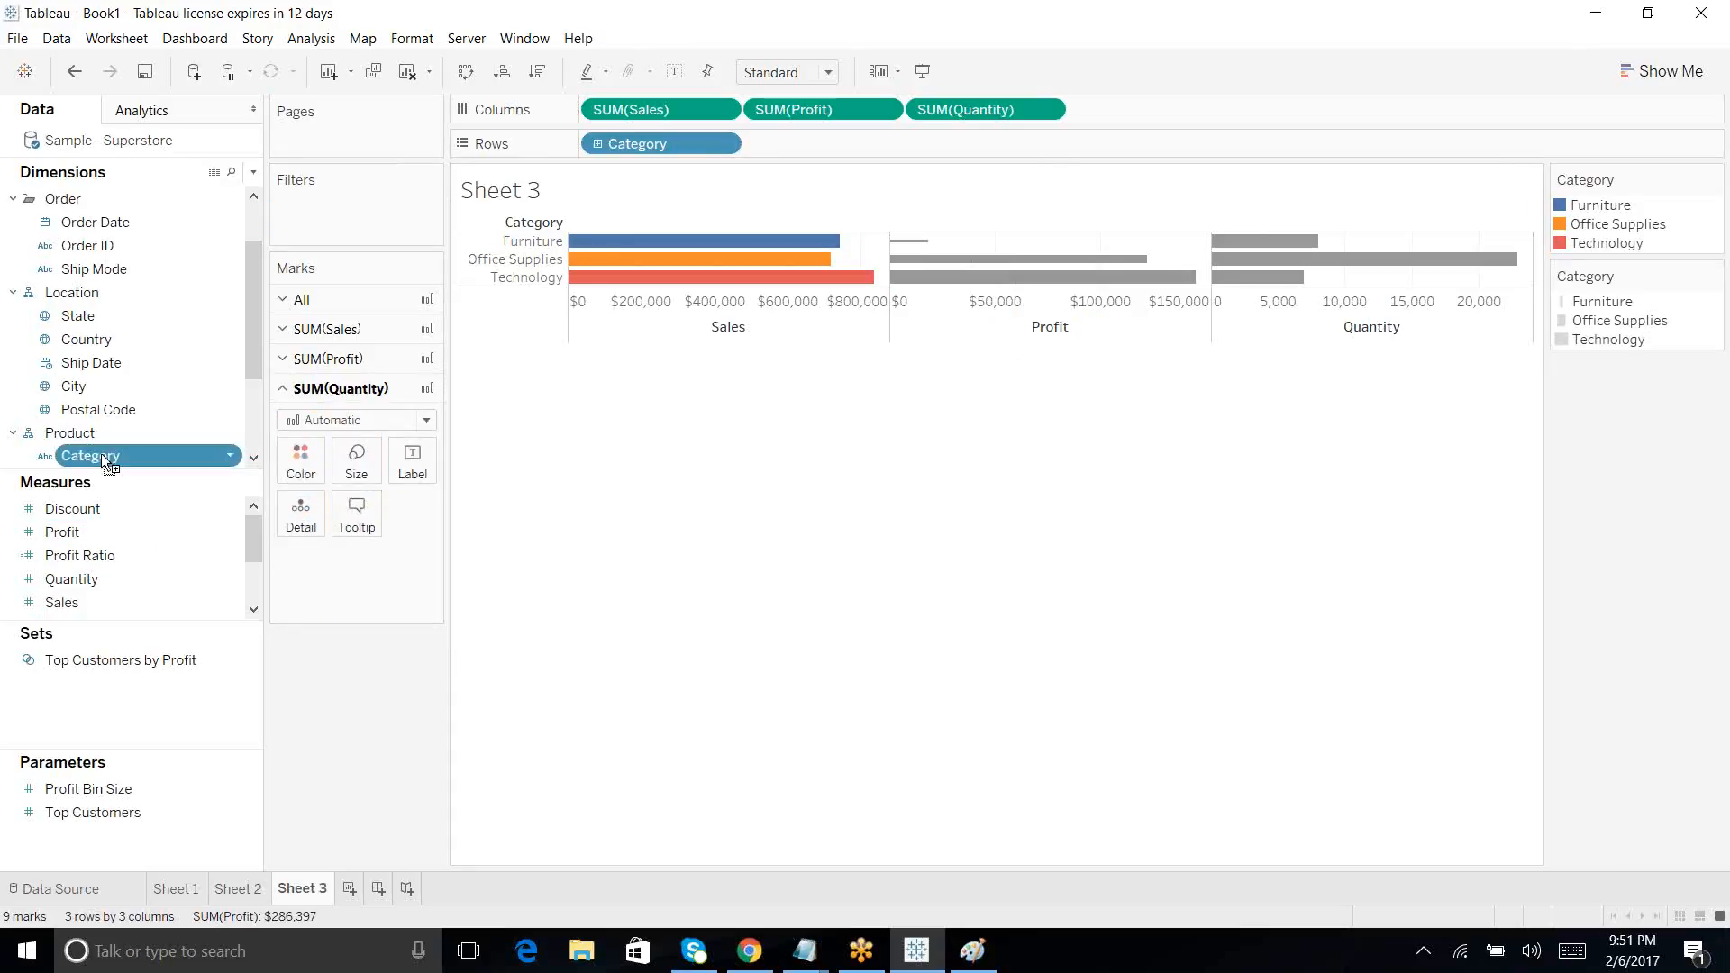
{"action": "left_click_drag", "start_coordinate": [101, 456], "coordinate": [412, 470]}
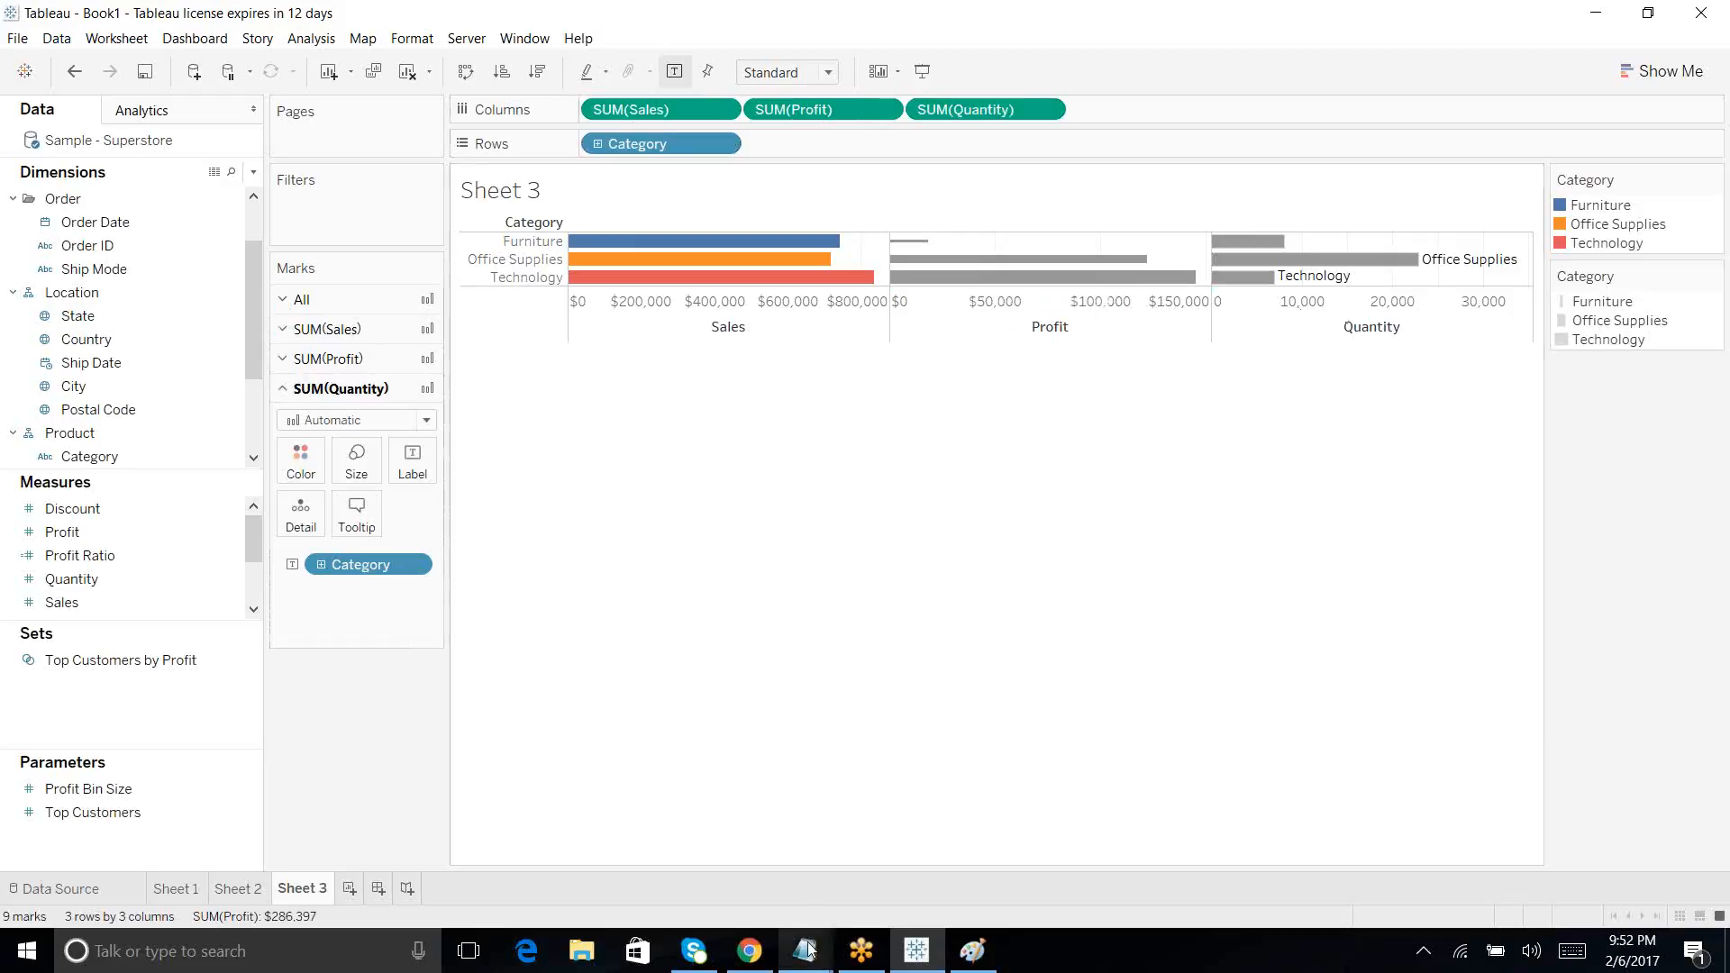
Step: Compare the individual-axis notes in Notepad with the chart, and review the Sales, Profit and Quantity marks in Tableau
{"action": "mouse_move", "coordinate": [809, 947]}
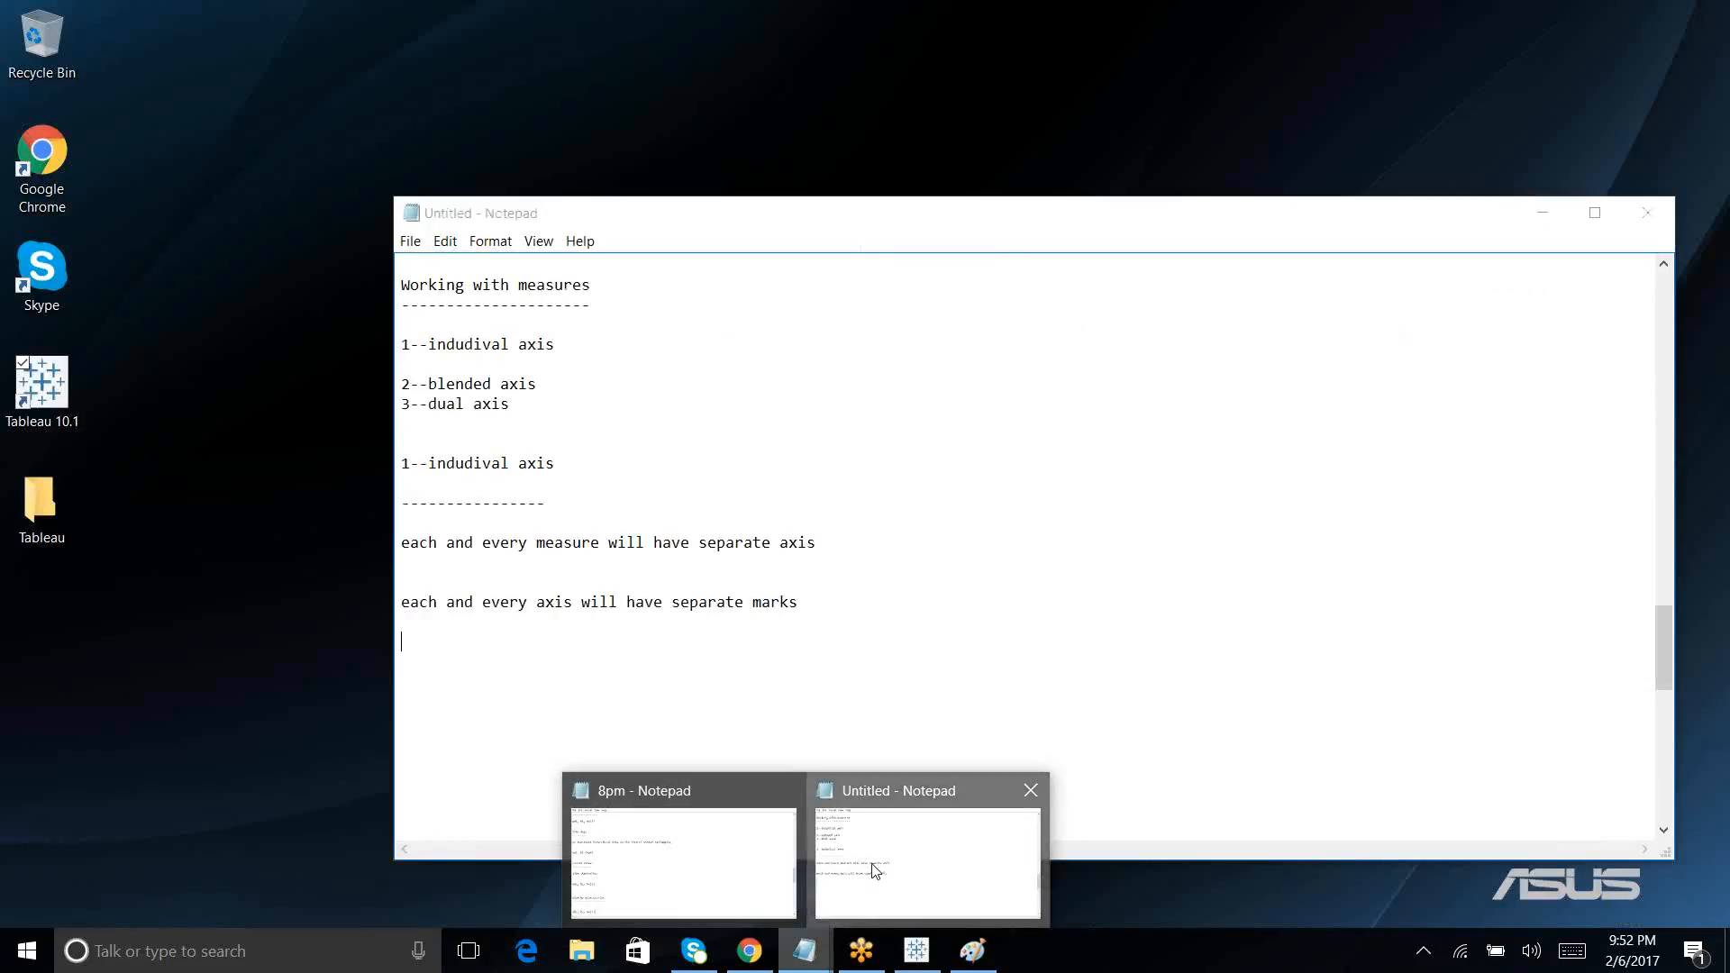
{"action": "left_click", "coordinate": [872, 873]}
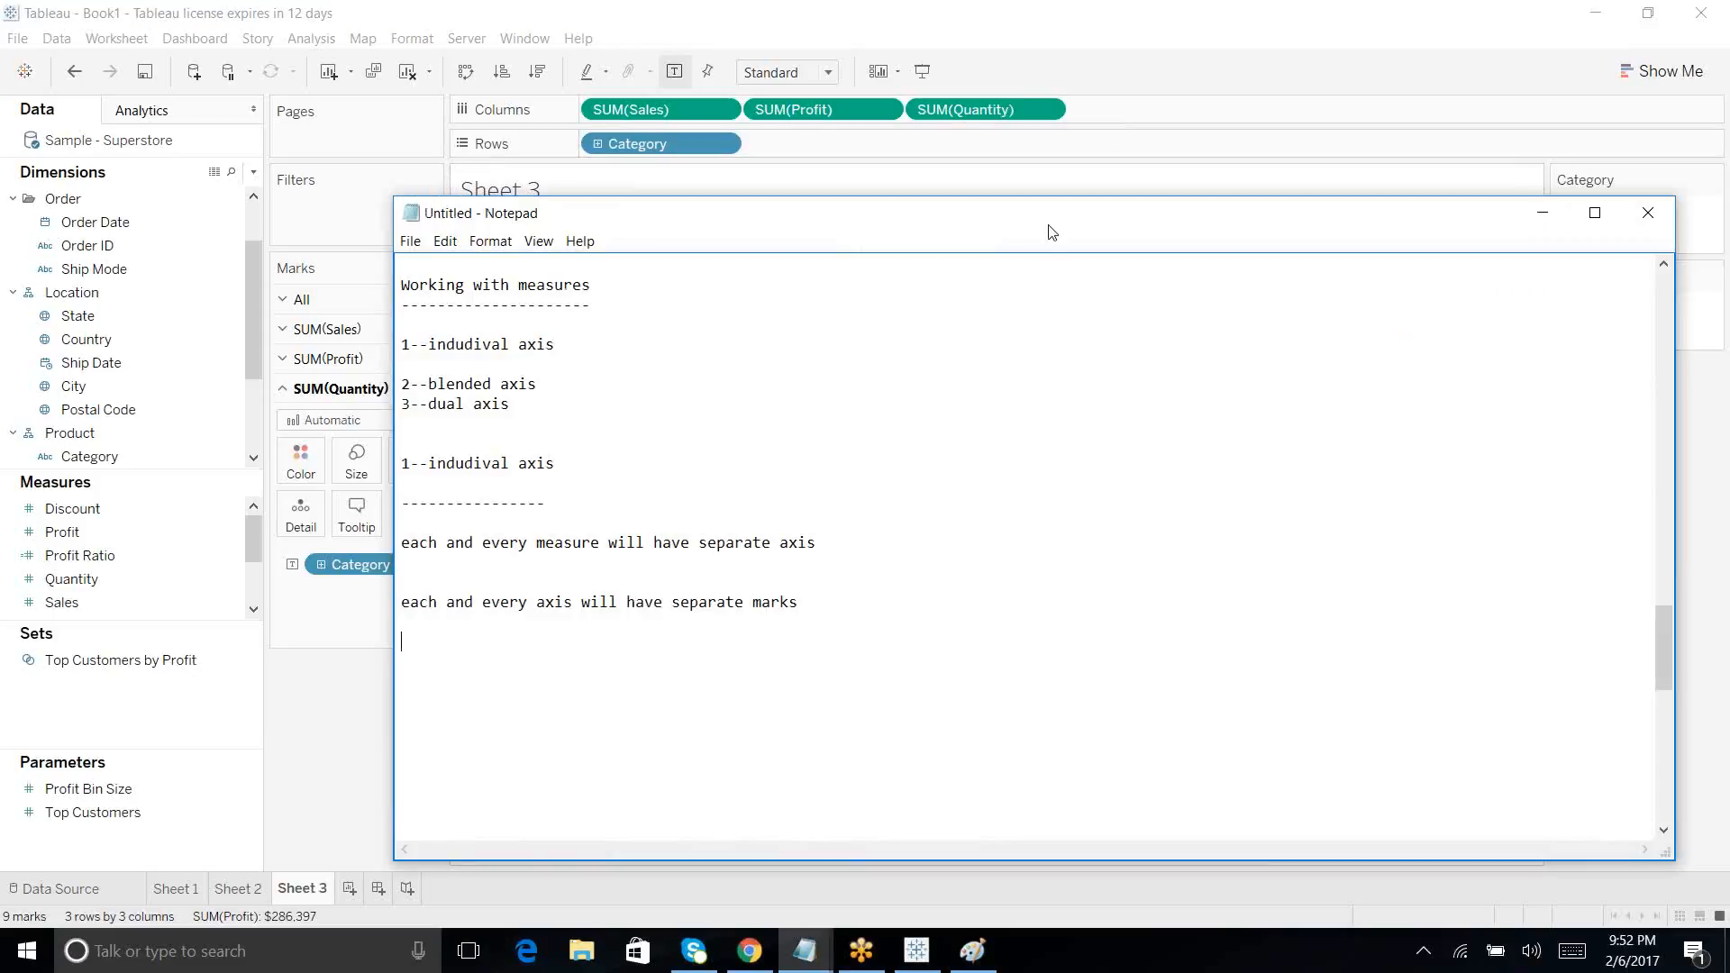
{"action": "left_click_drag", "start_coordinate": [1050, 232], "coordinate": [1109, 464]}
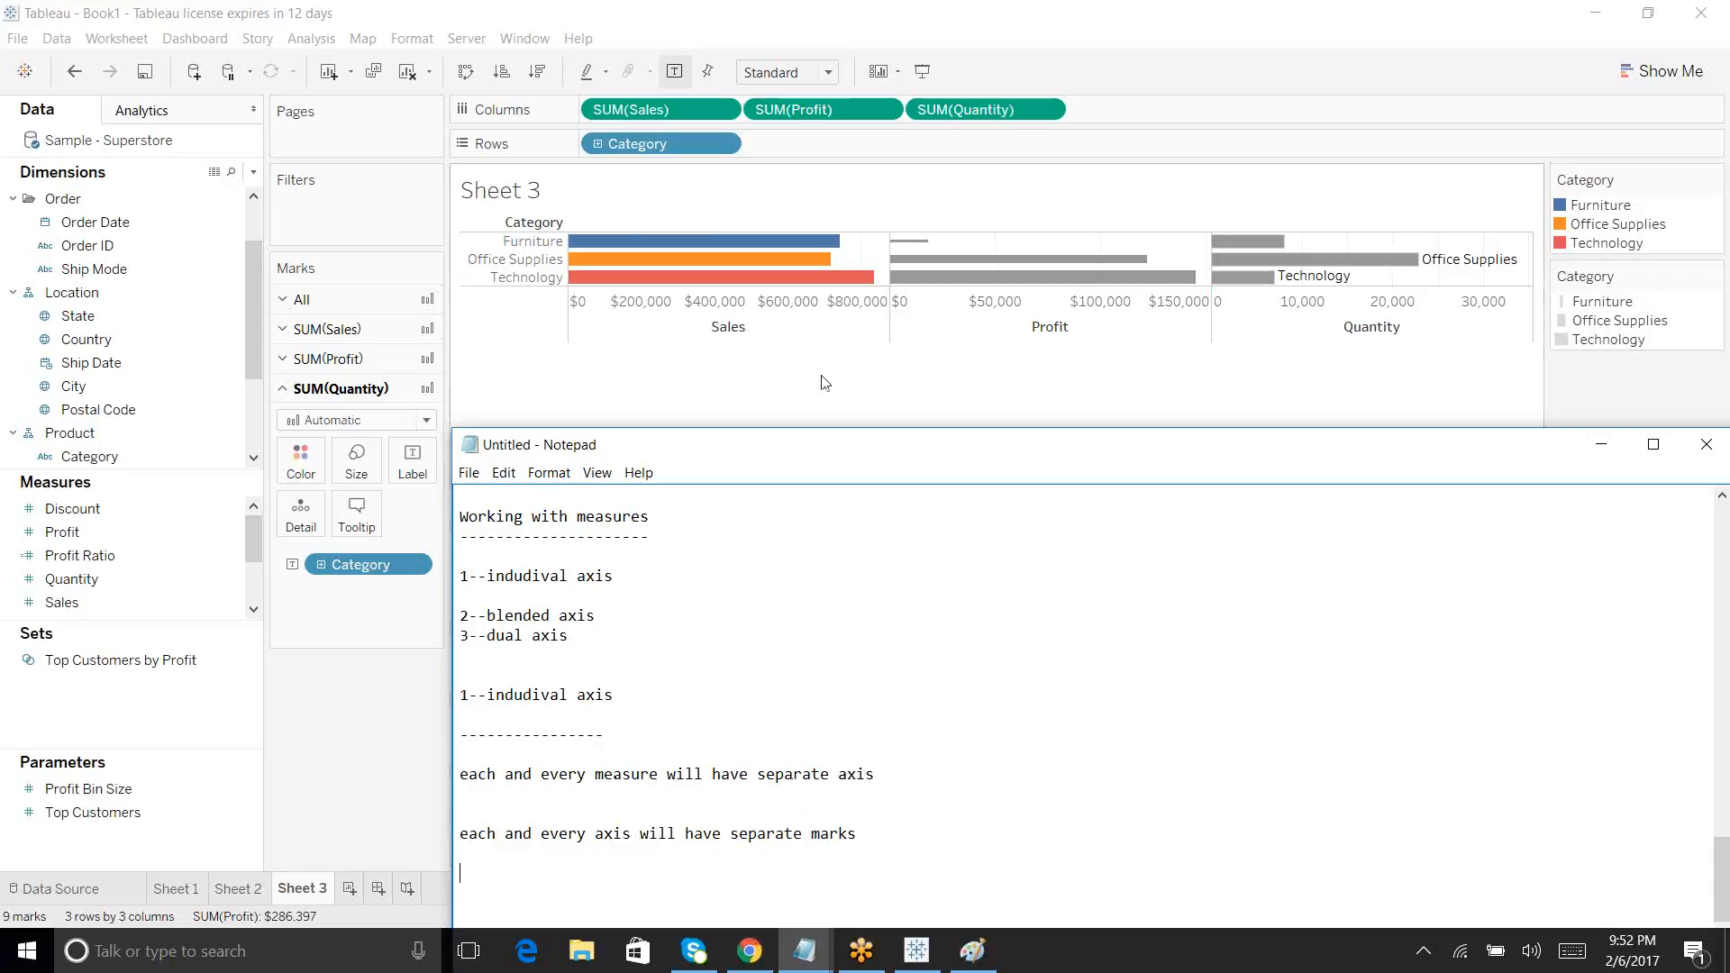
{"action": "left_click", "coordinate": [315, 333]}
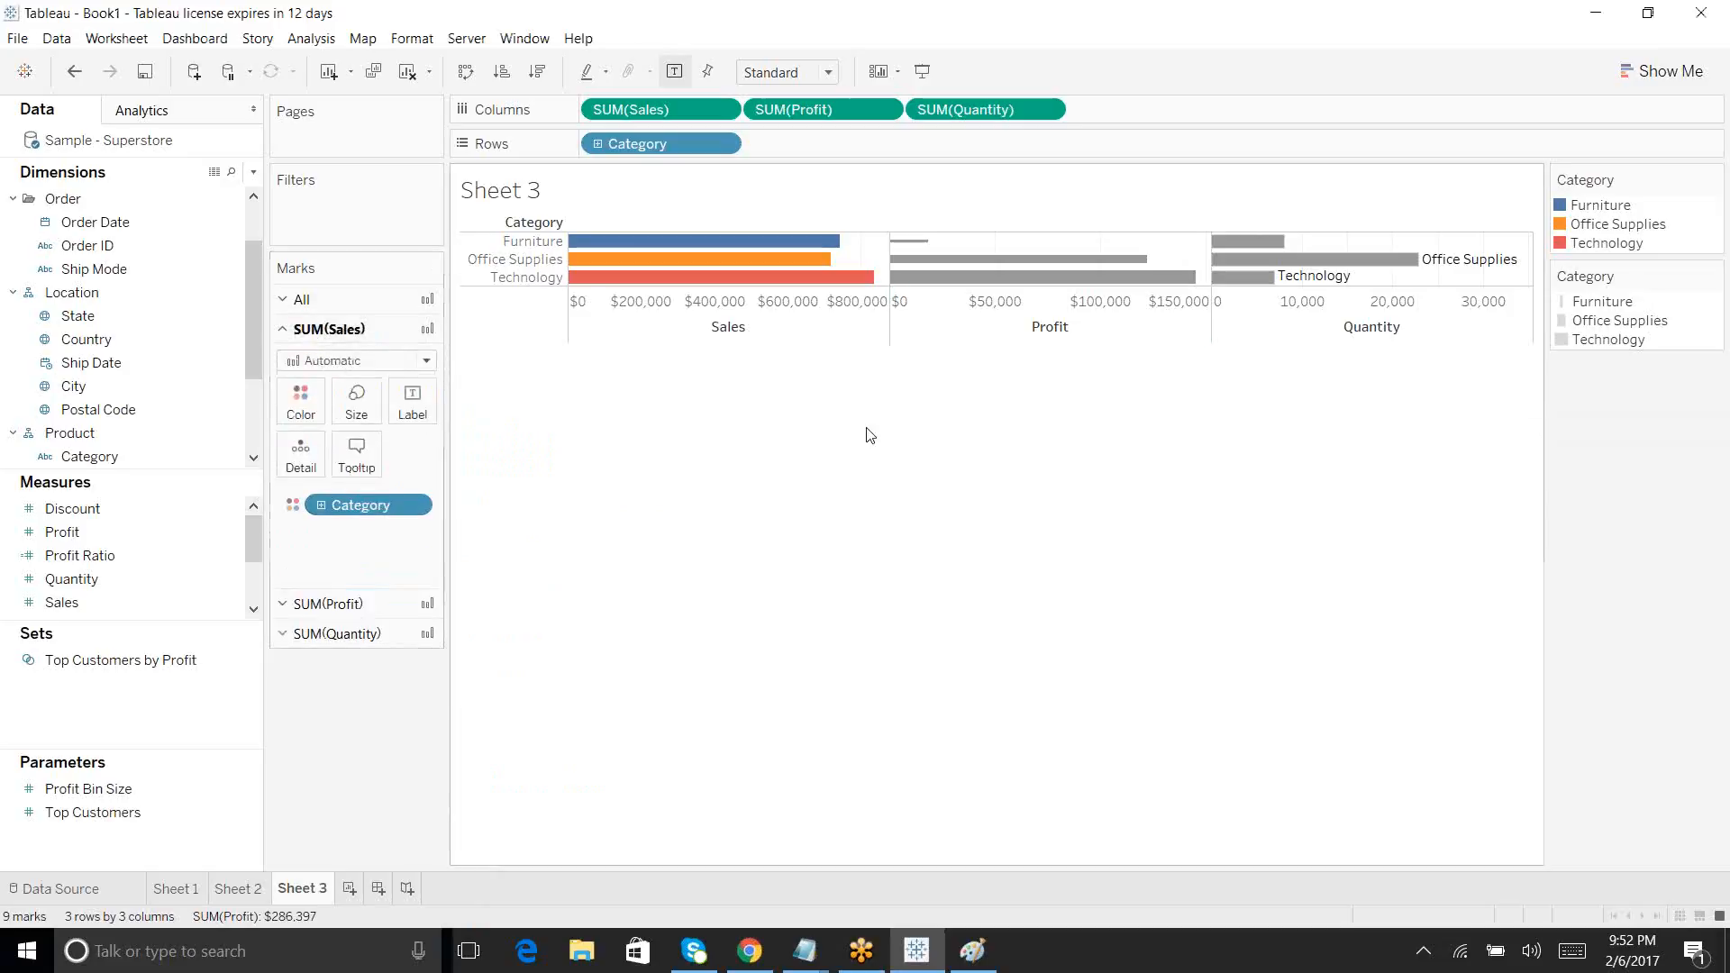
{"action": "left_click", "coordinate": [369, 605]}
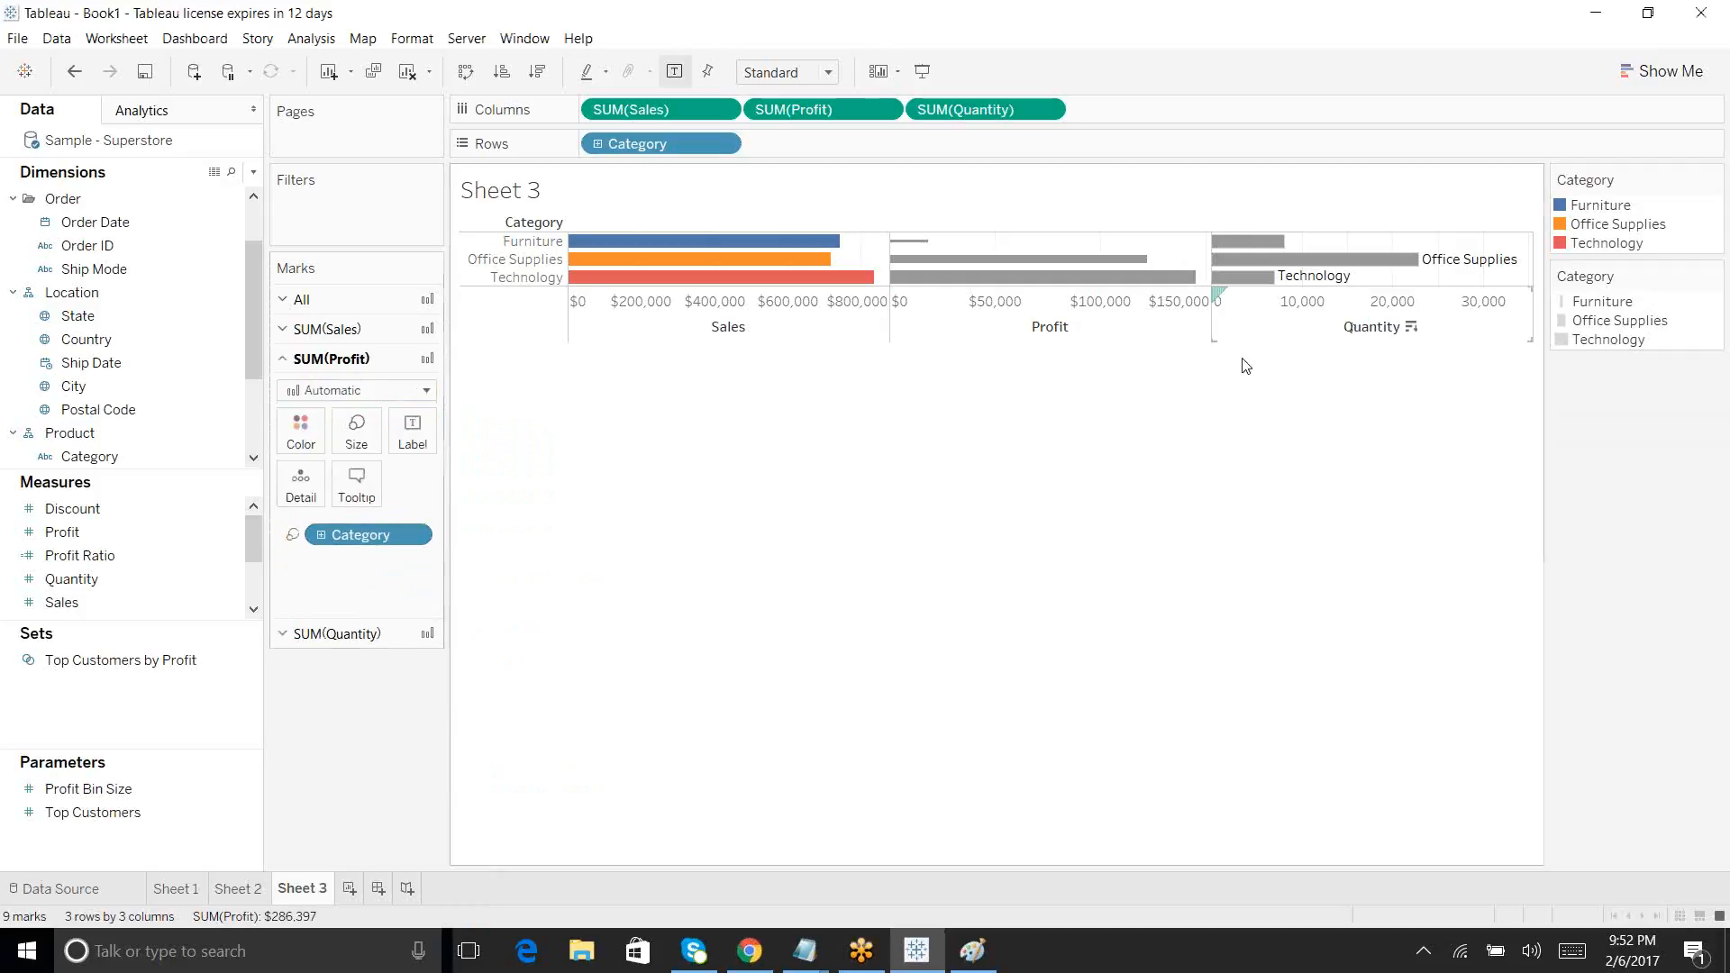
{"action": "left_click", "coordinate": [348, 633]}
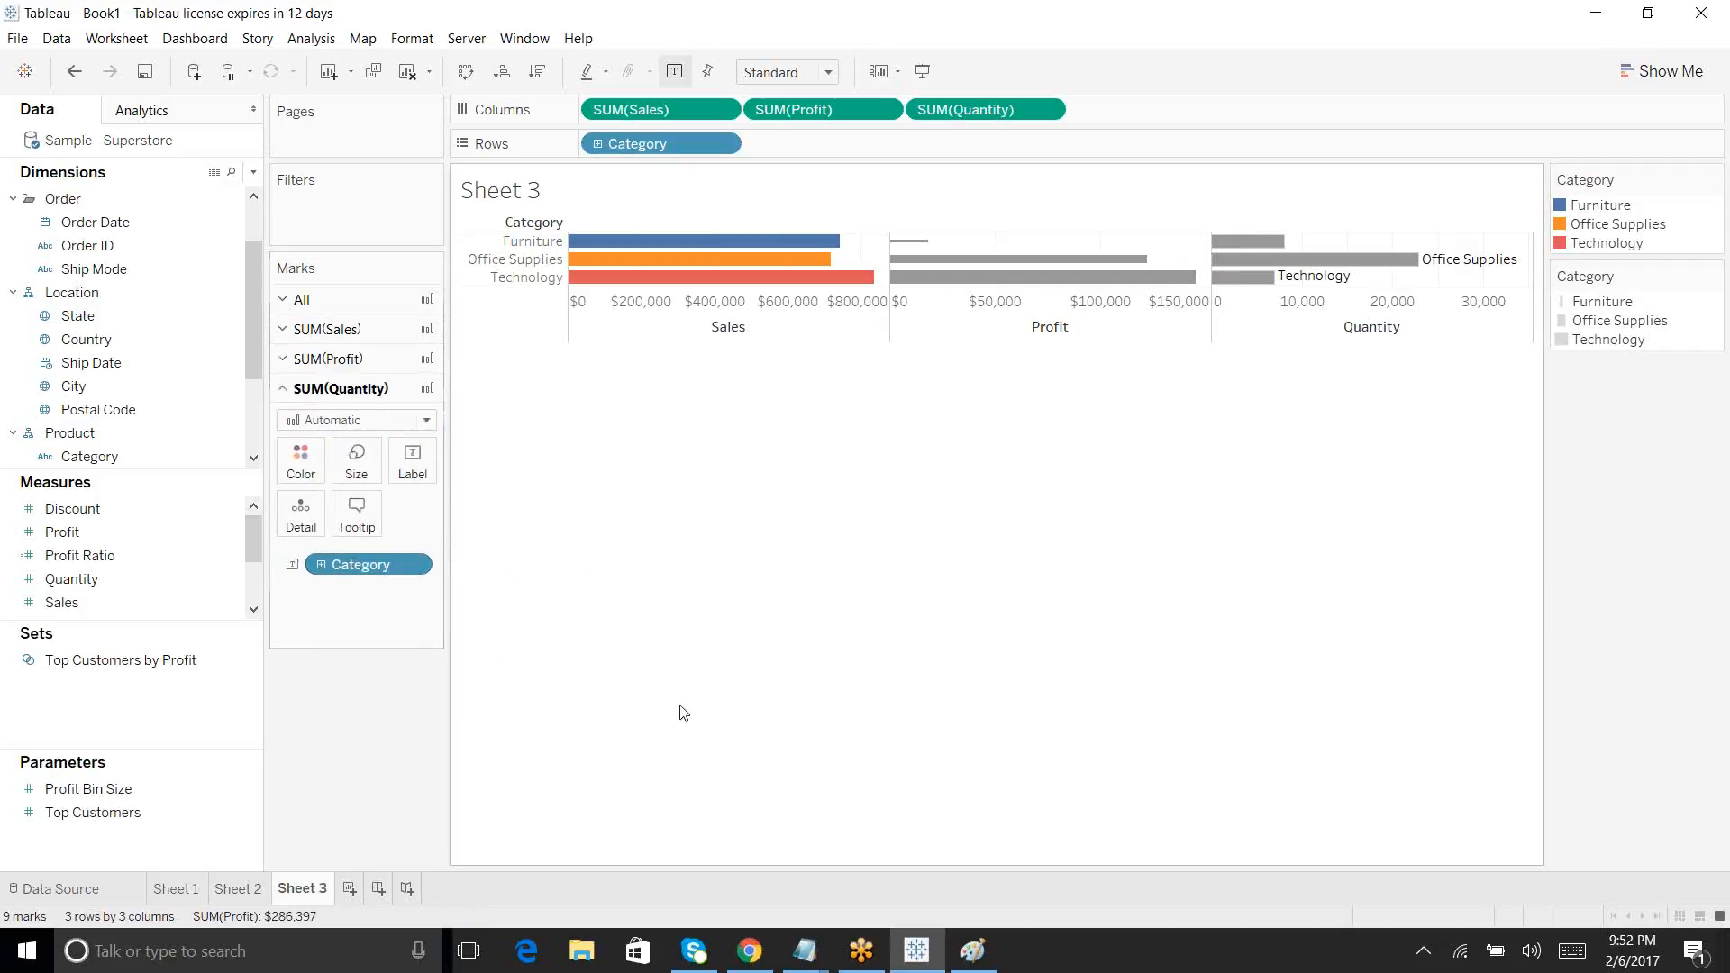
Step: Swap the rows and columns of the chart and change the Sales mark type to Line
{"action": "left_click", "coordinate": [472, 73]}
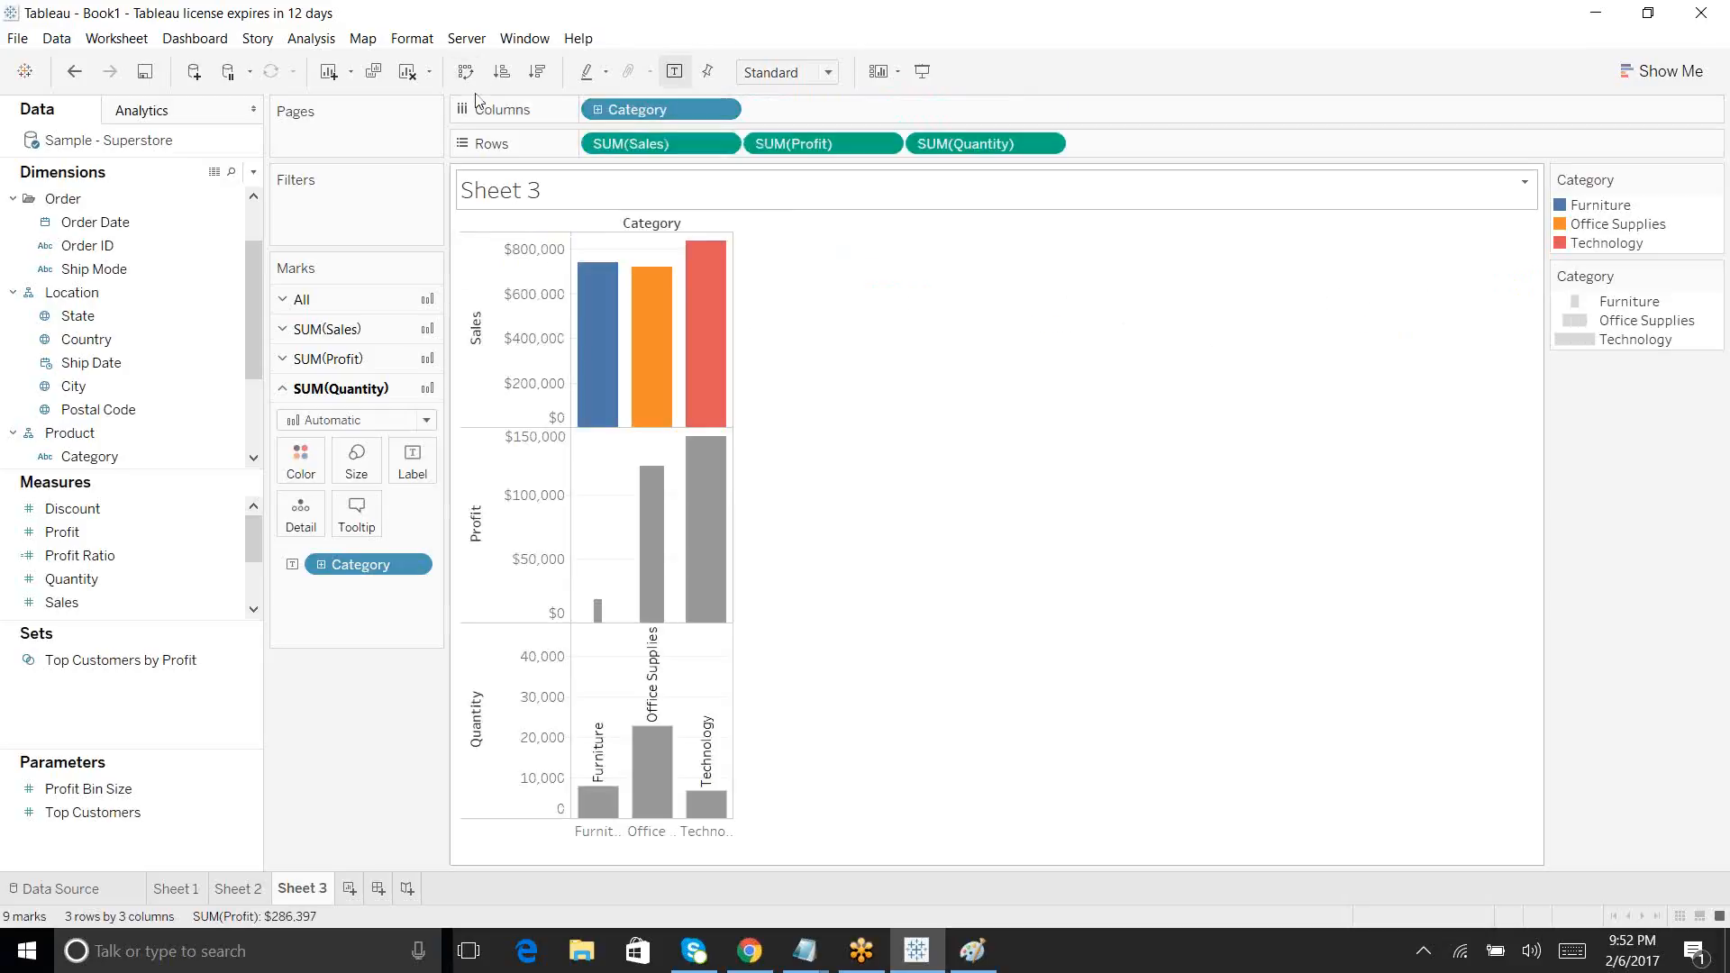
{"action": "left_click", "coordinate": [381, 327]}
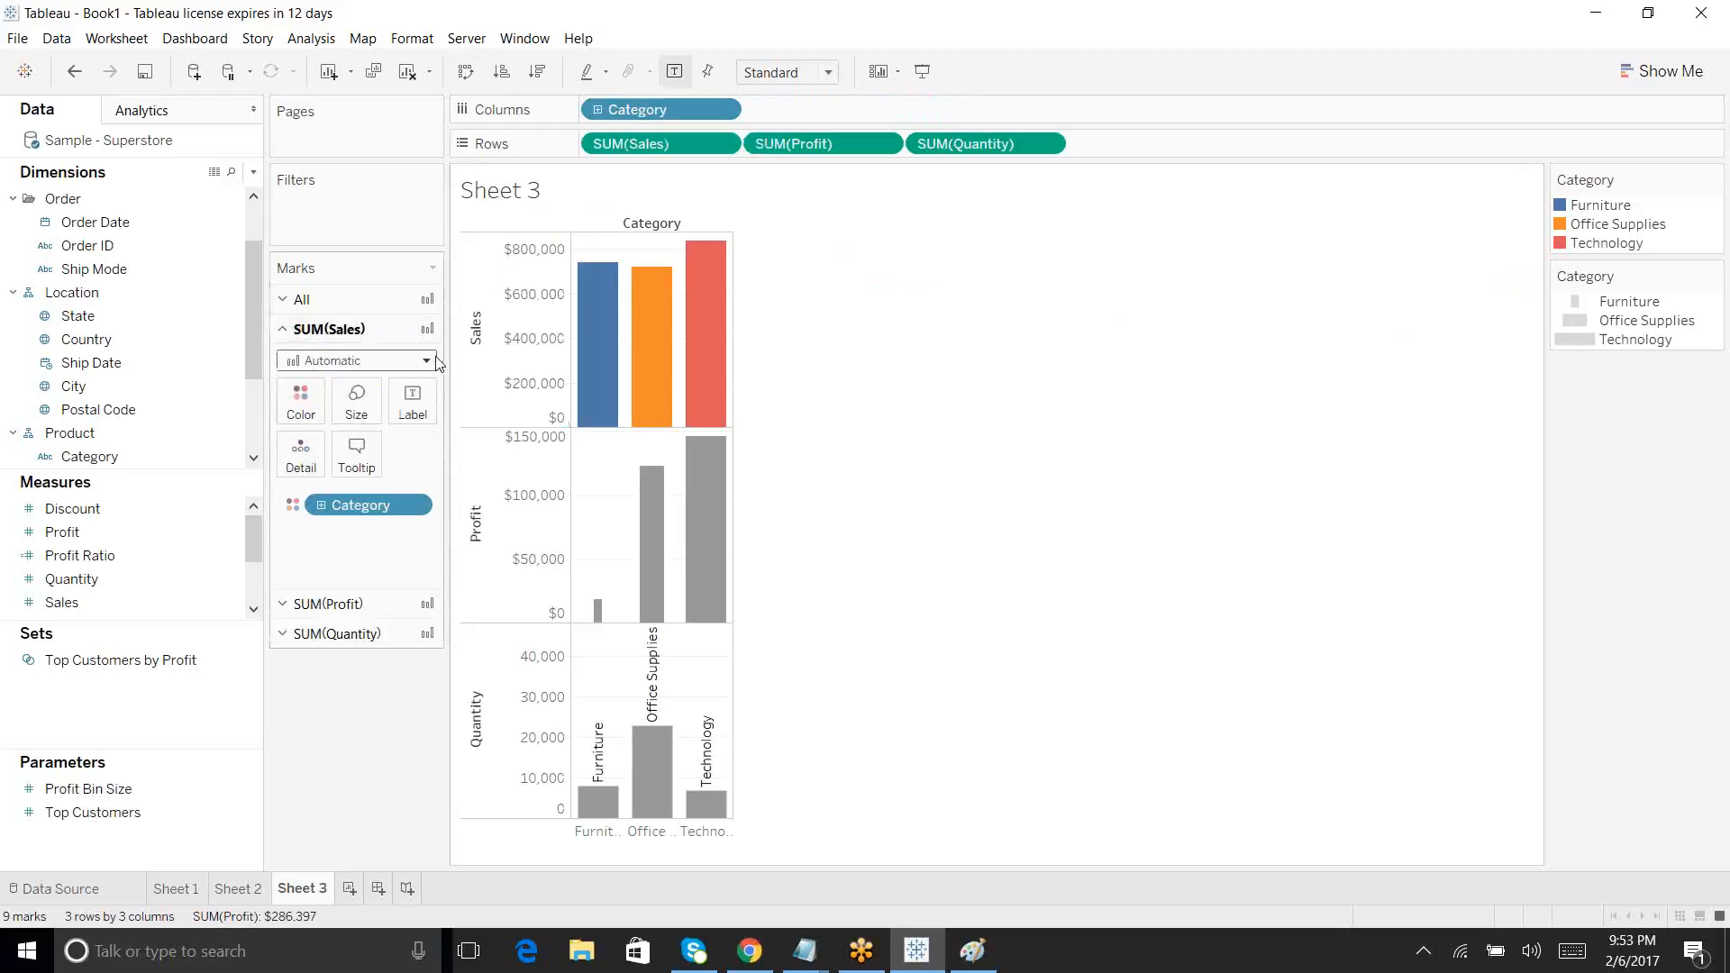
{"action": "left_click", "coordinate": [427, 361]}
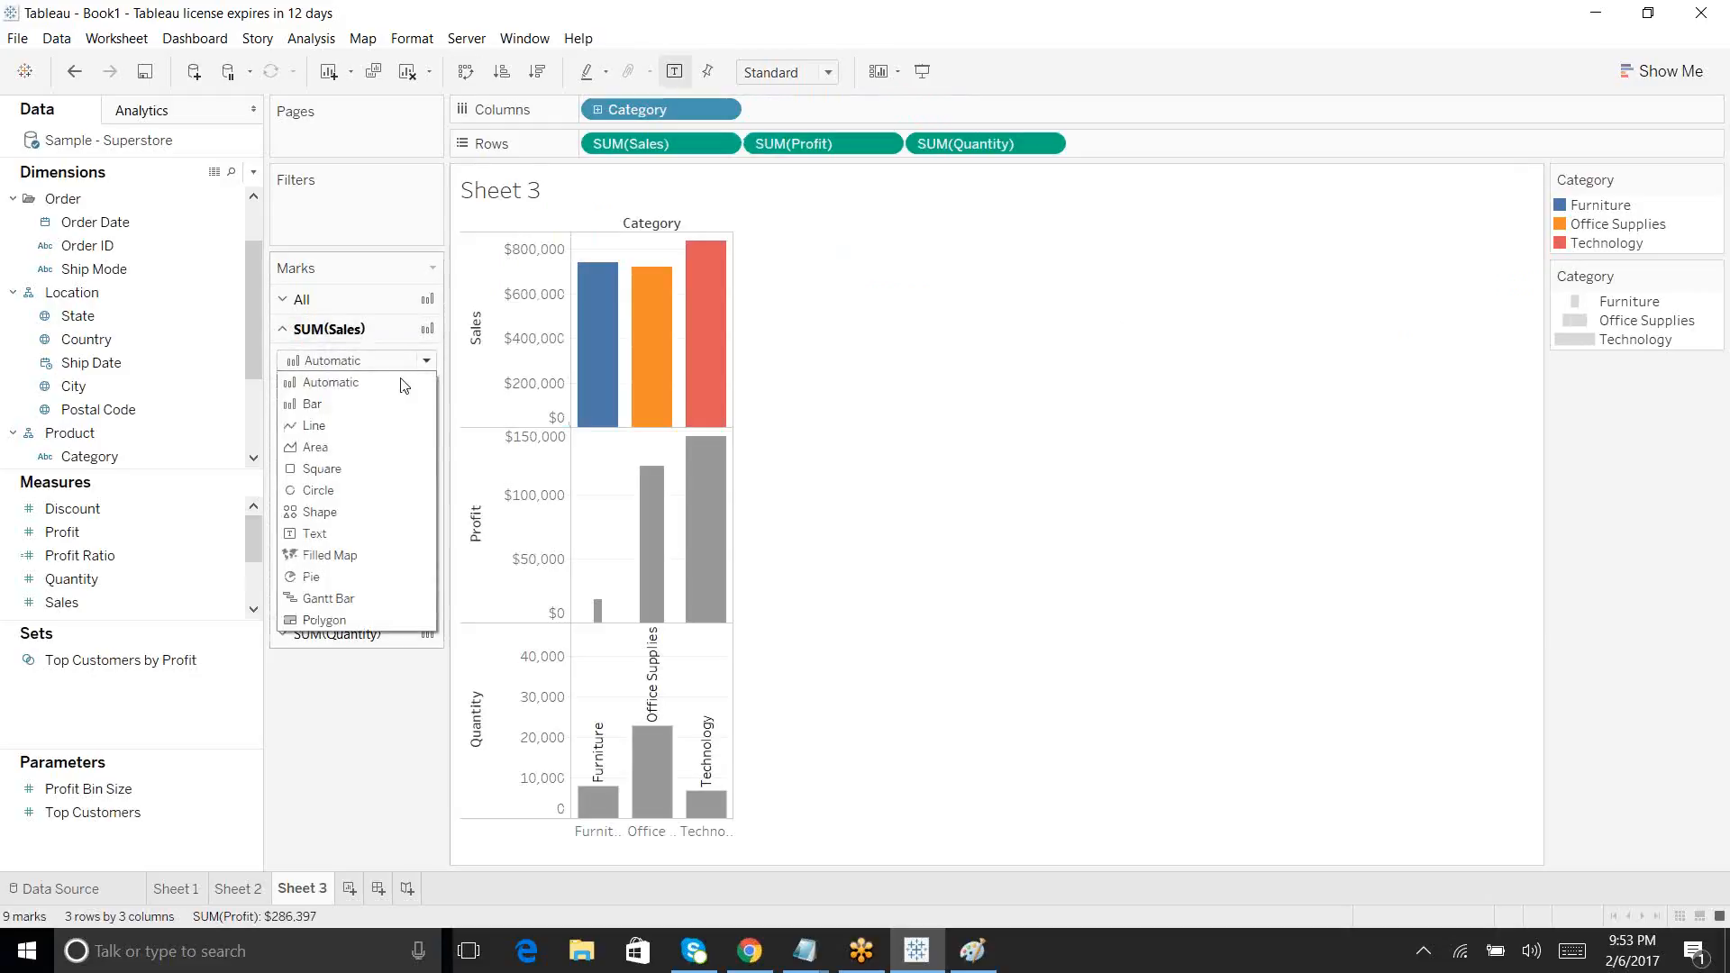
{"action": "left_click", "coordinate": [339, 427]}
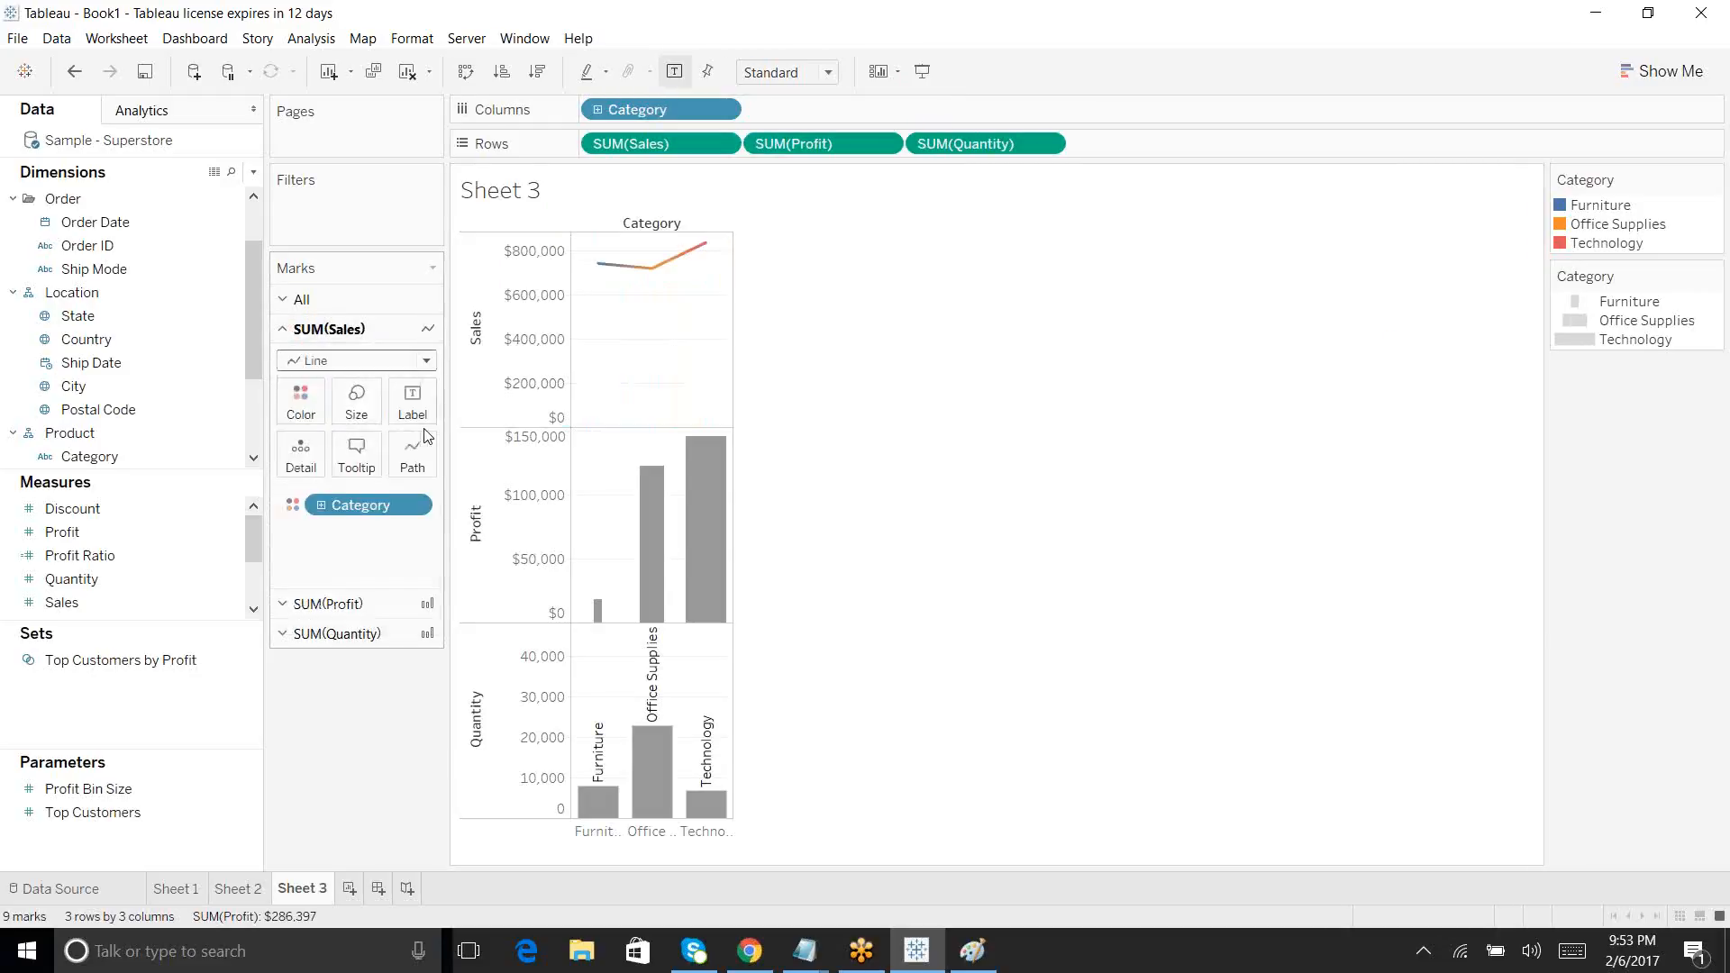
Step: Set the mark type of the Profit measure to Circle
{"action": "left_click", "coordinate": [365, 603]}
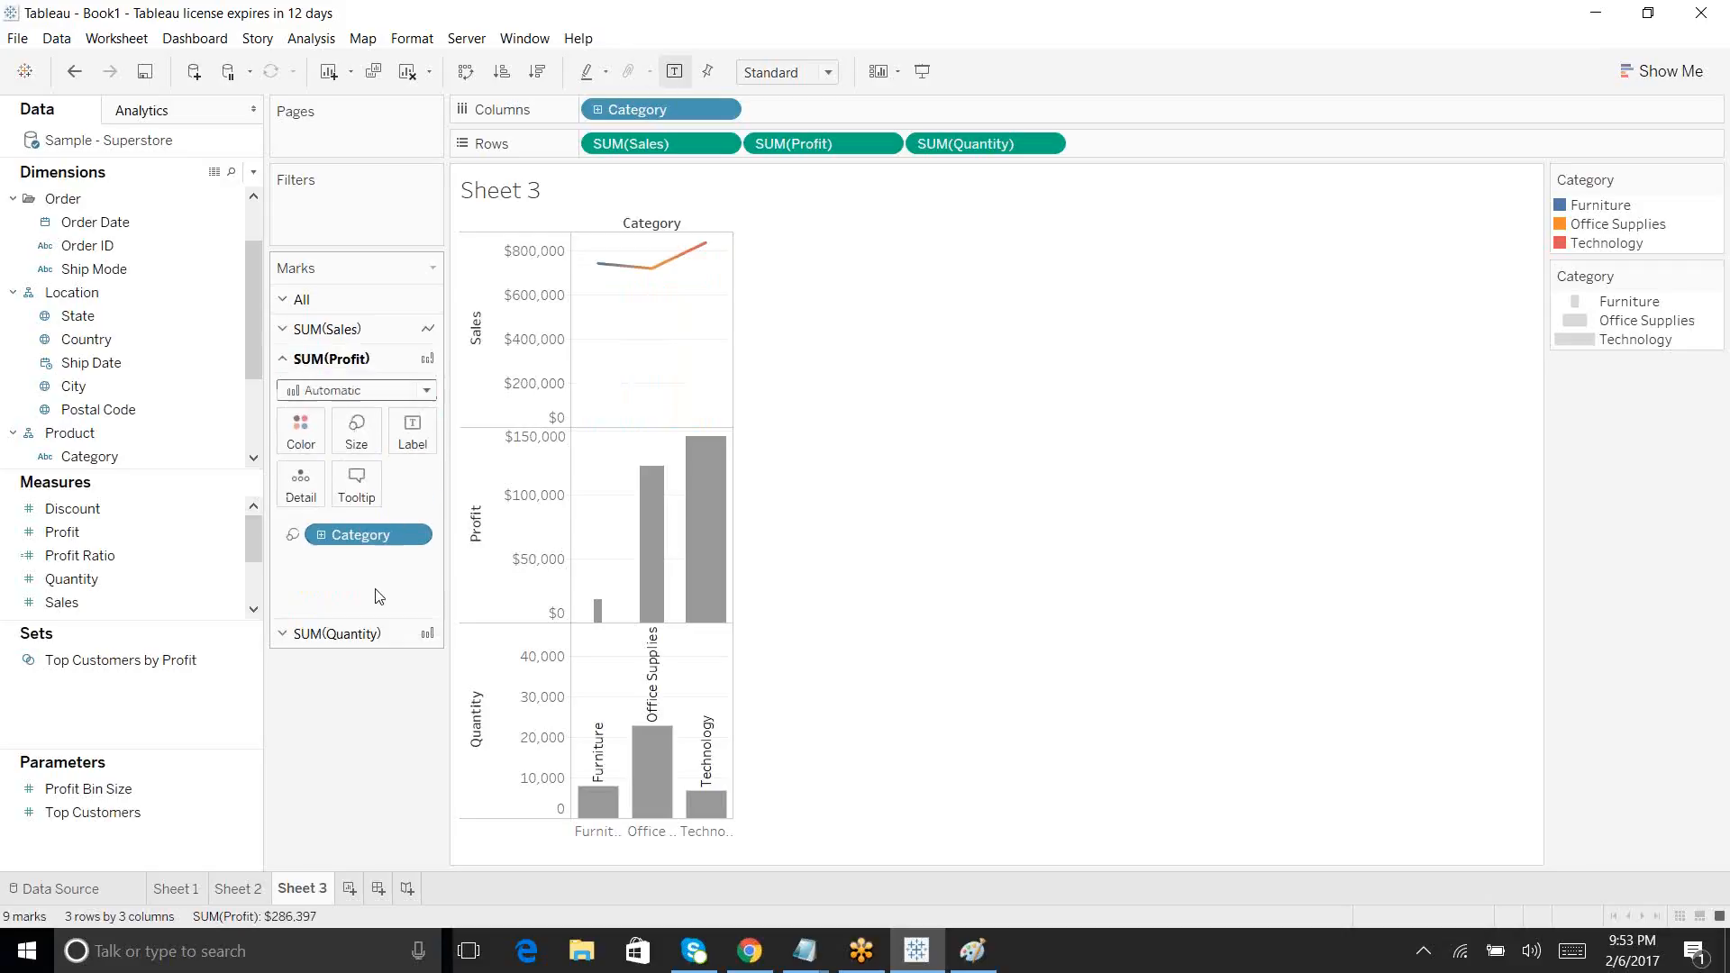
{"action": "left_click", "coordinate": [427, 396]}
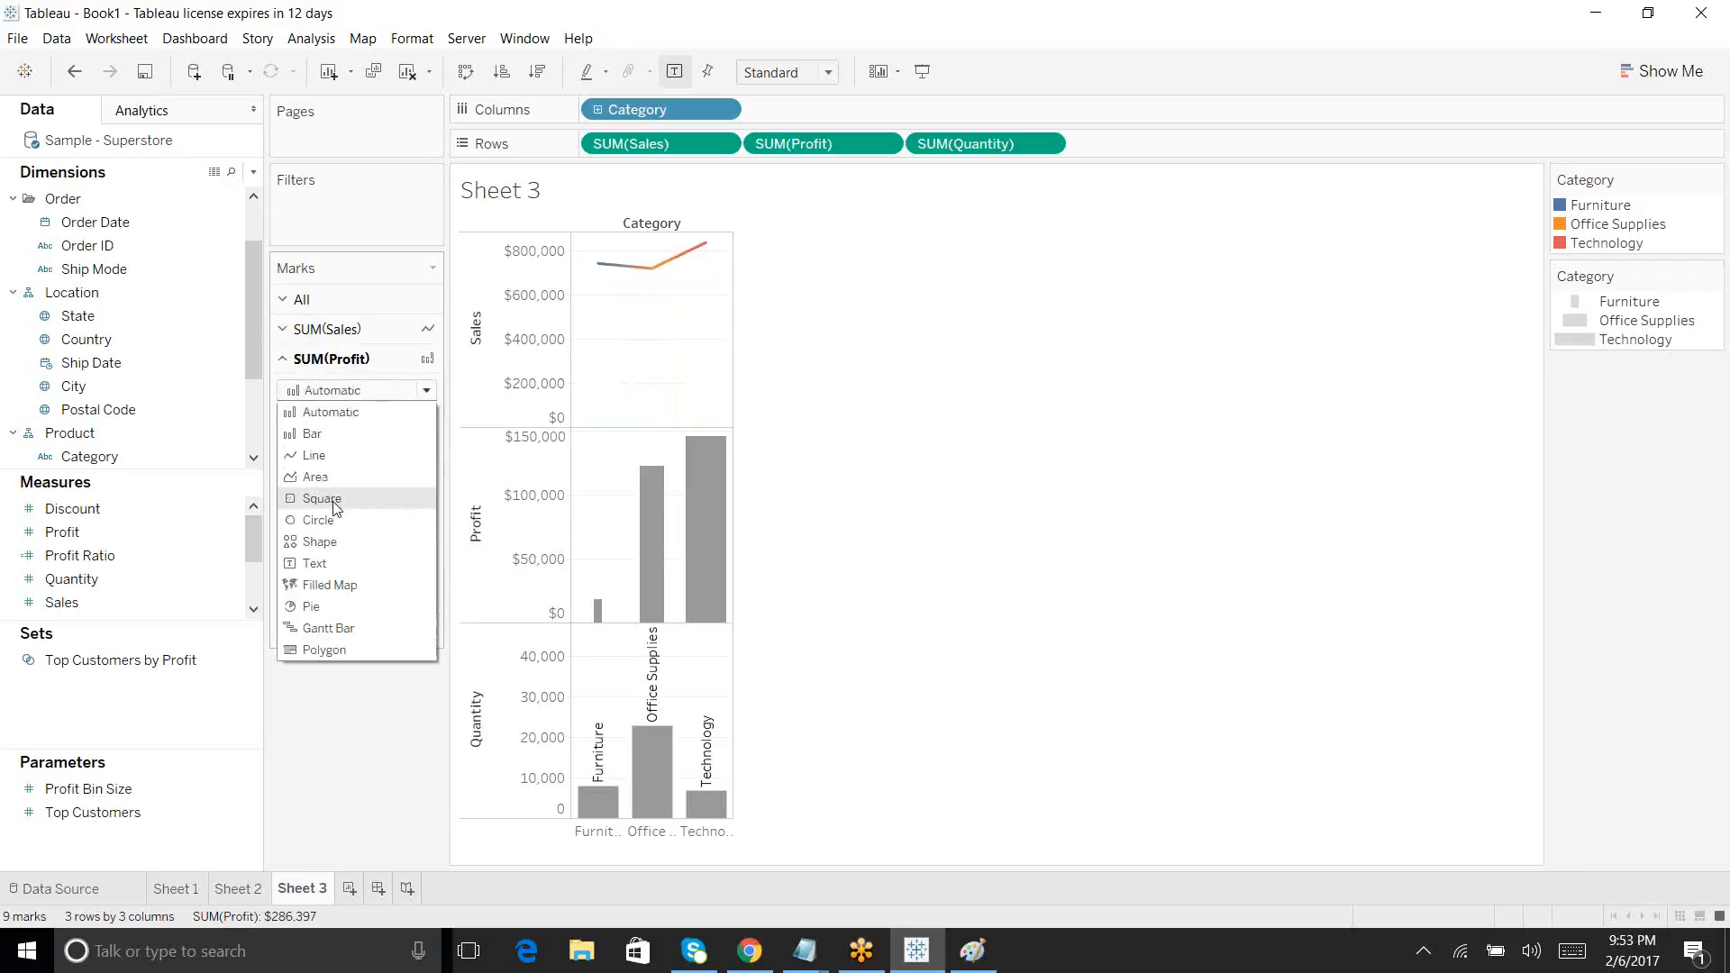
{"action": "left_click", "coordinate": [326, 522]}
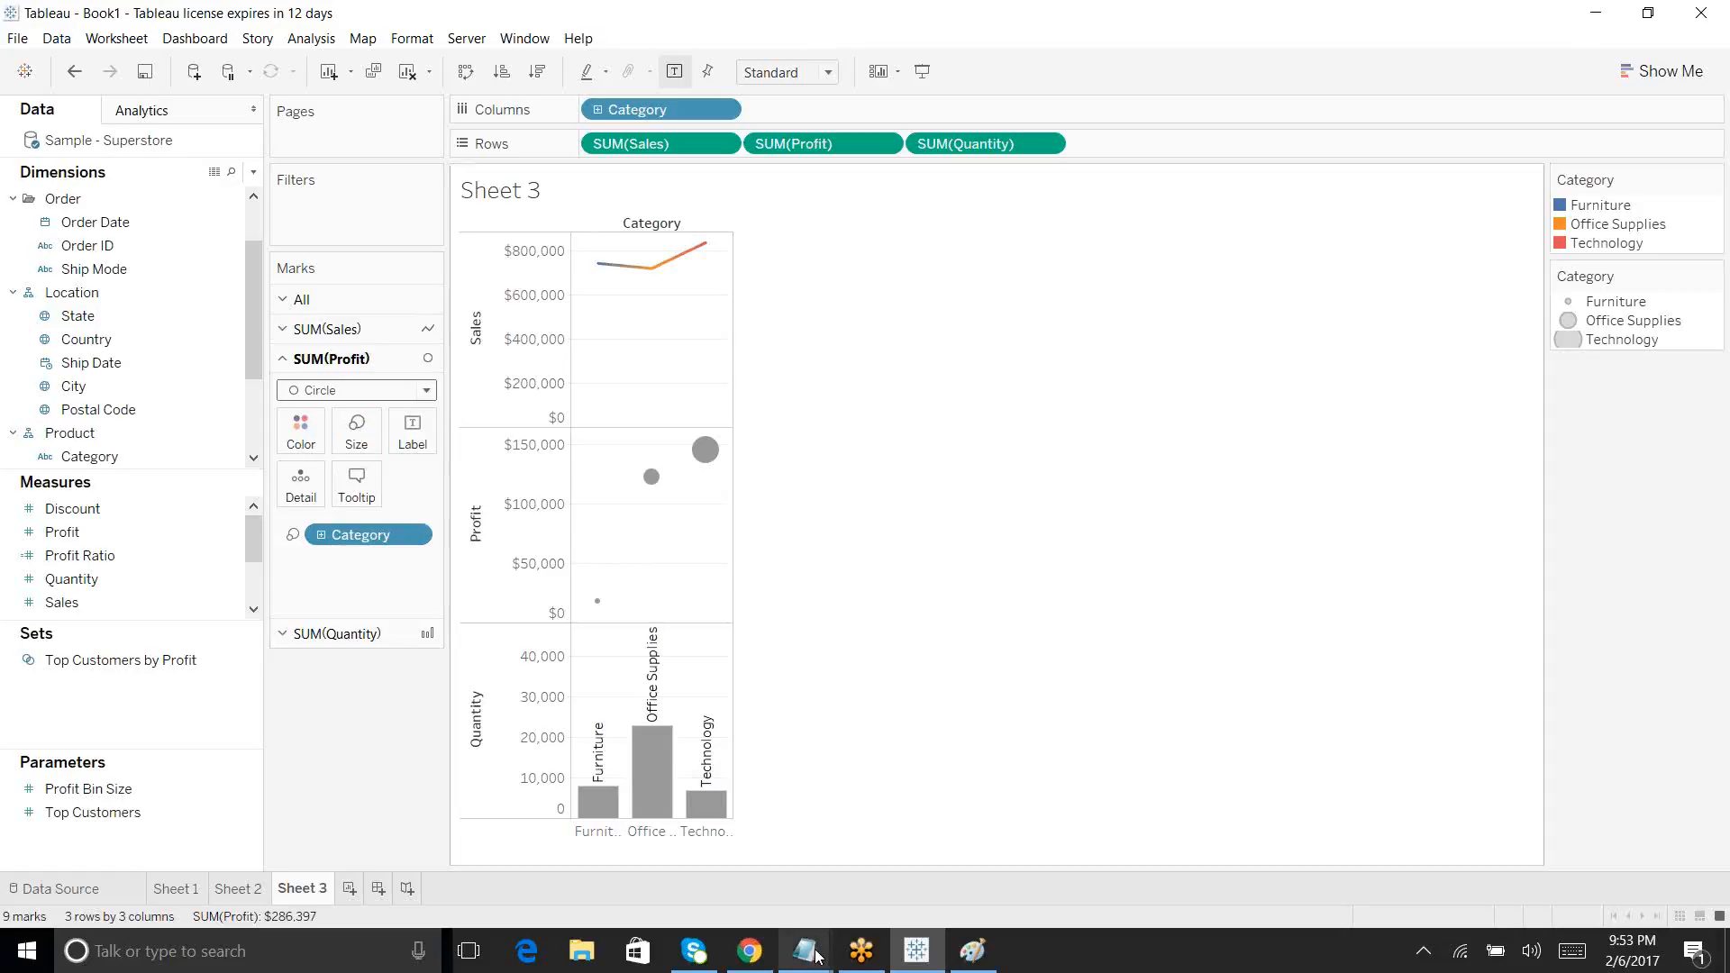
Step: Switch to the untitled Notepad notes and add the line "yes" below the separate marks note, followed by blank lines
{"action": "mouse_move", "coordinate": [817, 955]}
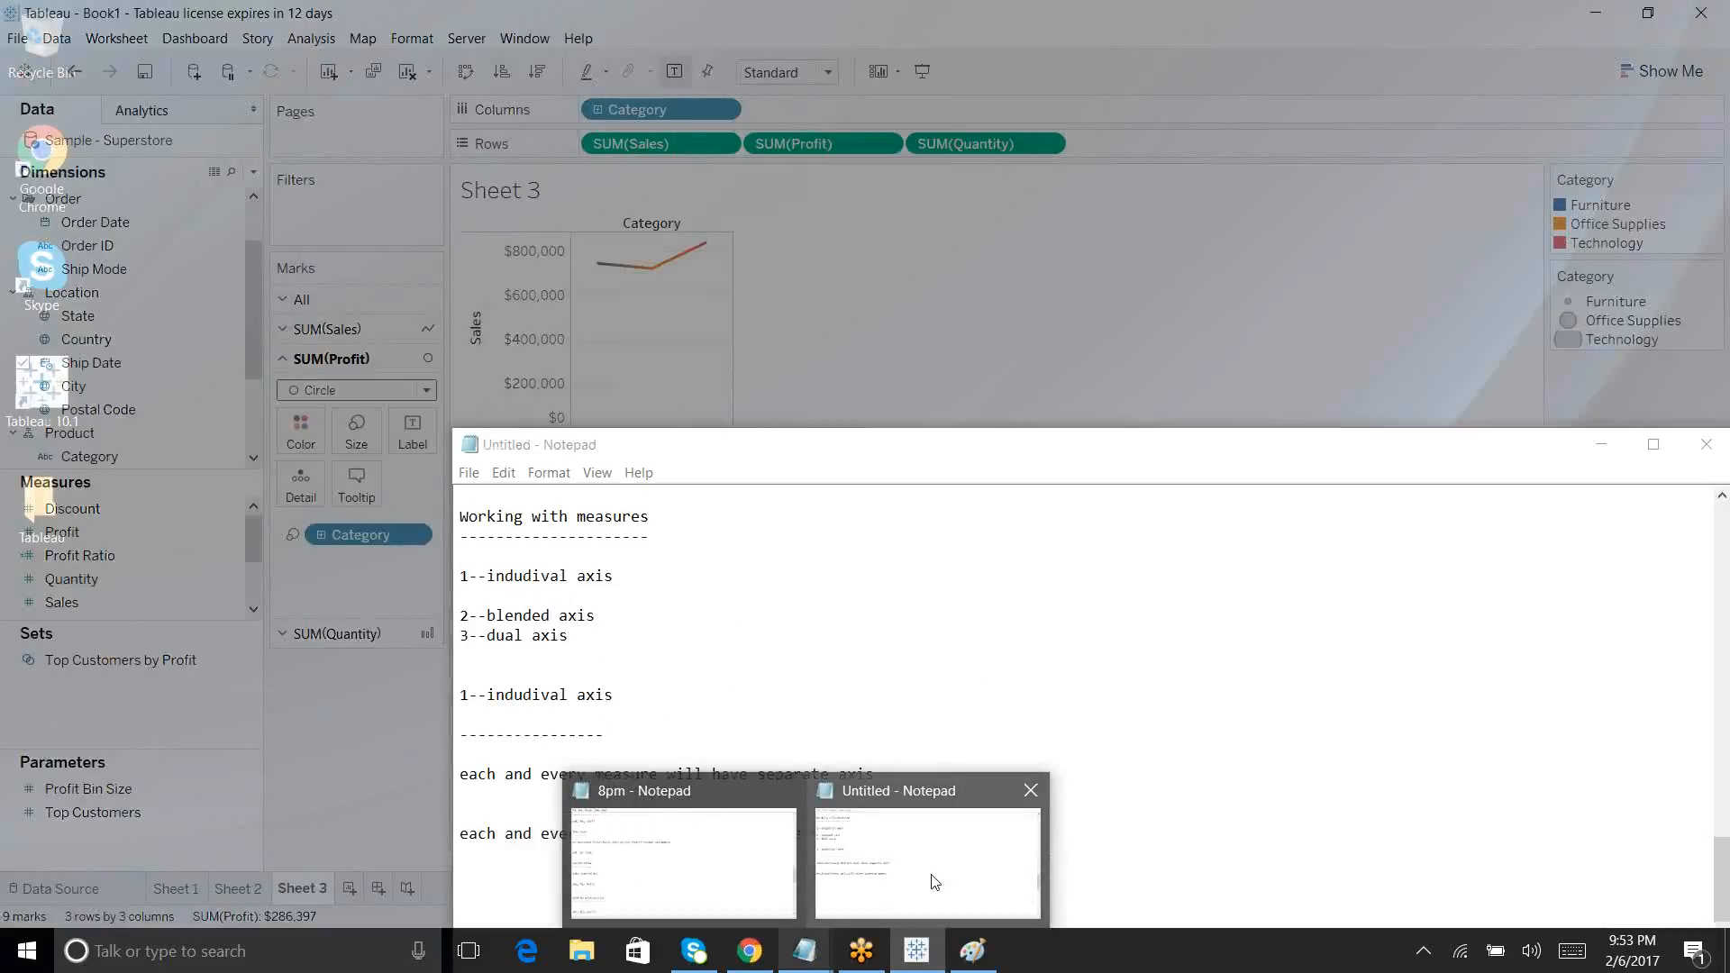
{"action": "left_click", "coordinate": [934, 882]}
{"action": "left_click_drag", "start_coordinate": [851, 466], "coordinate": [837, 250]}
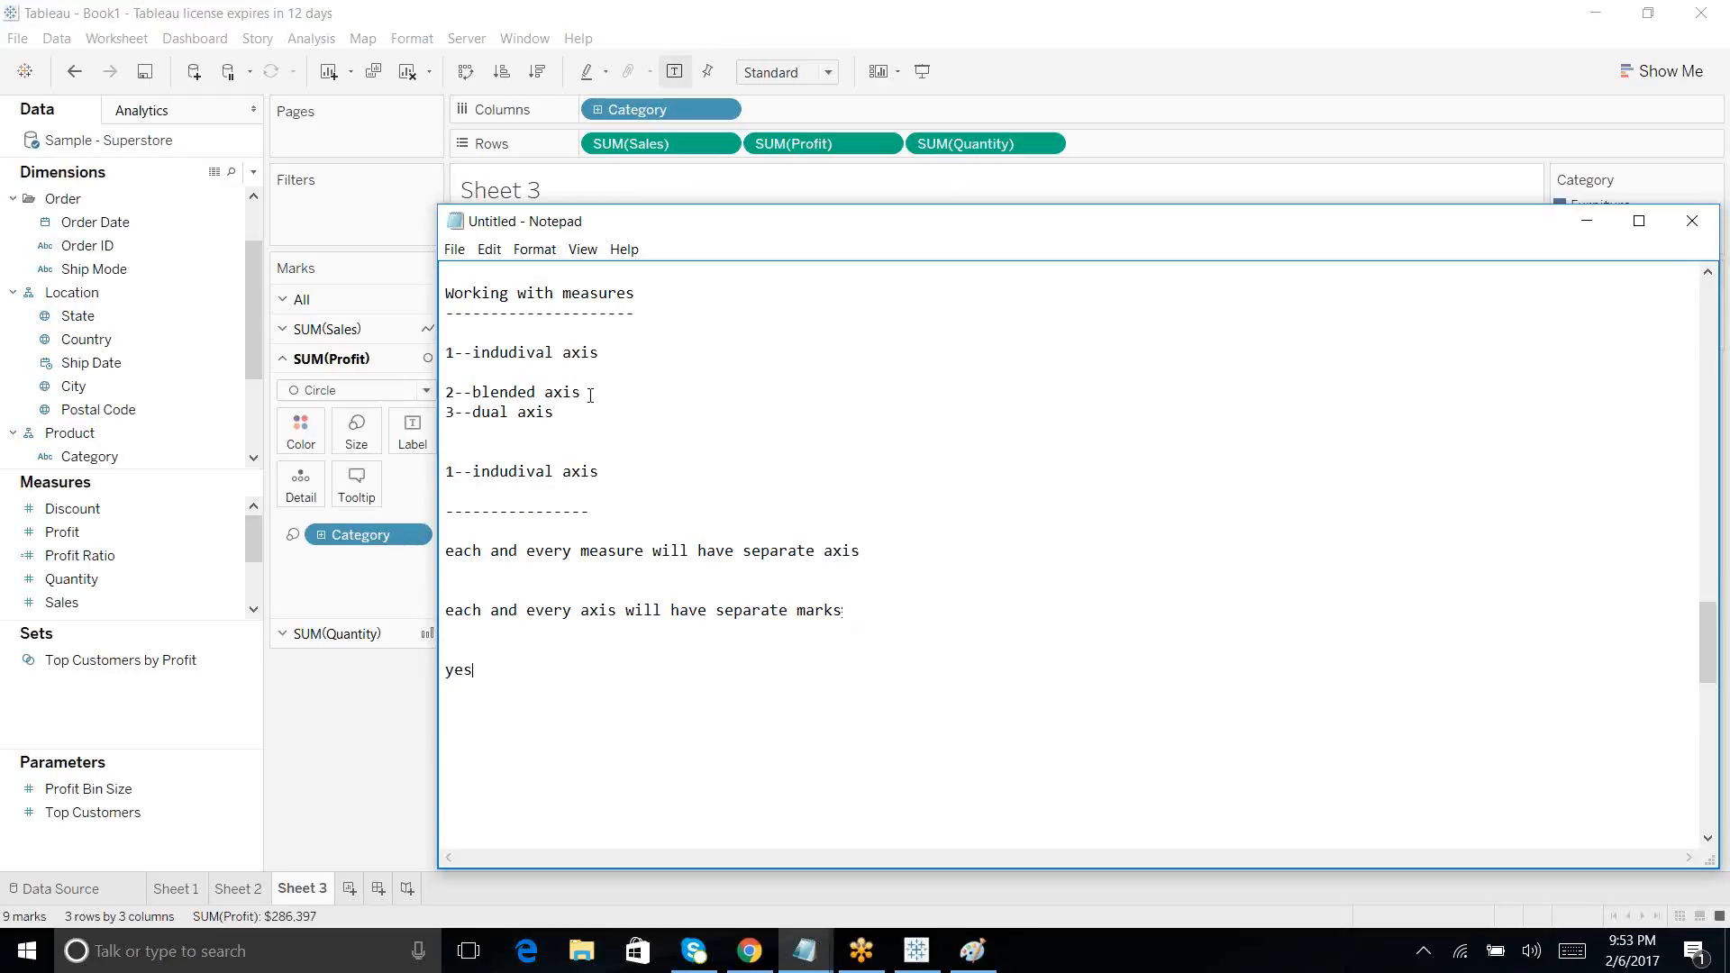
{"action": "key", "text": "Return"}
{"action": "key", "text": "Return"}
{"action": "key", "text": "Return"}
{"action": "key", "text": "Return"}
Step: Copy the "2--blended axis" line below the individual-axis notes as a dash-underlined heading and return to Tableau
{"action": "scroll", "coordinate": [590, 394], "scroll_direction": "down", "scroll_amount": 1}
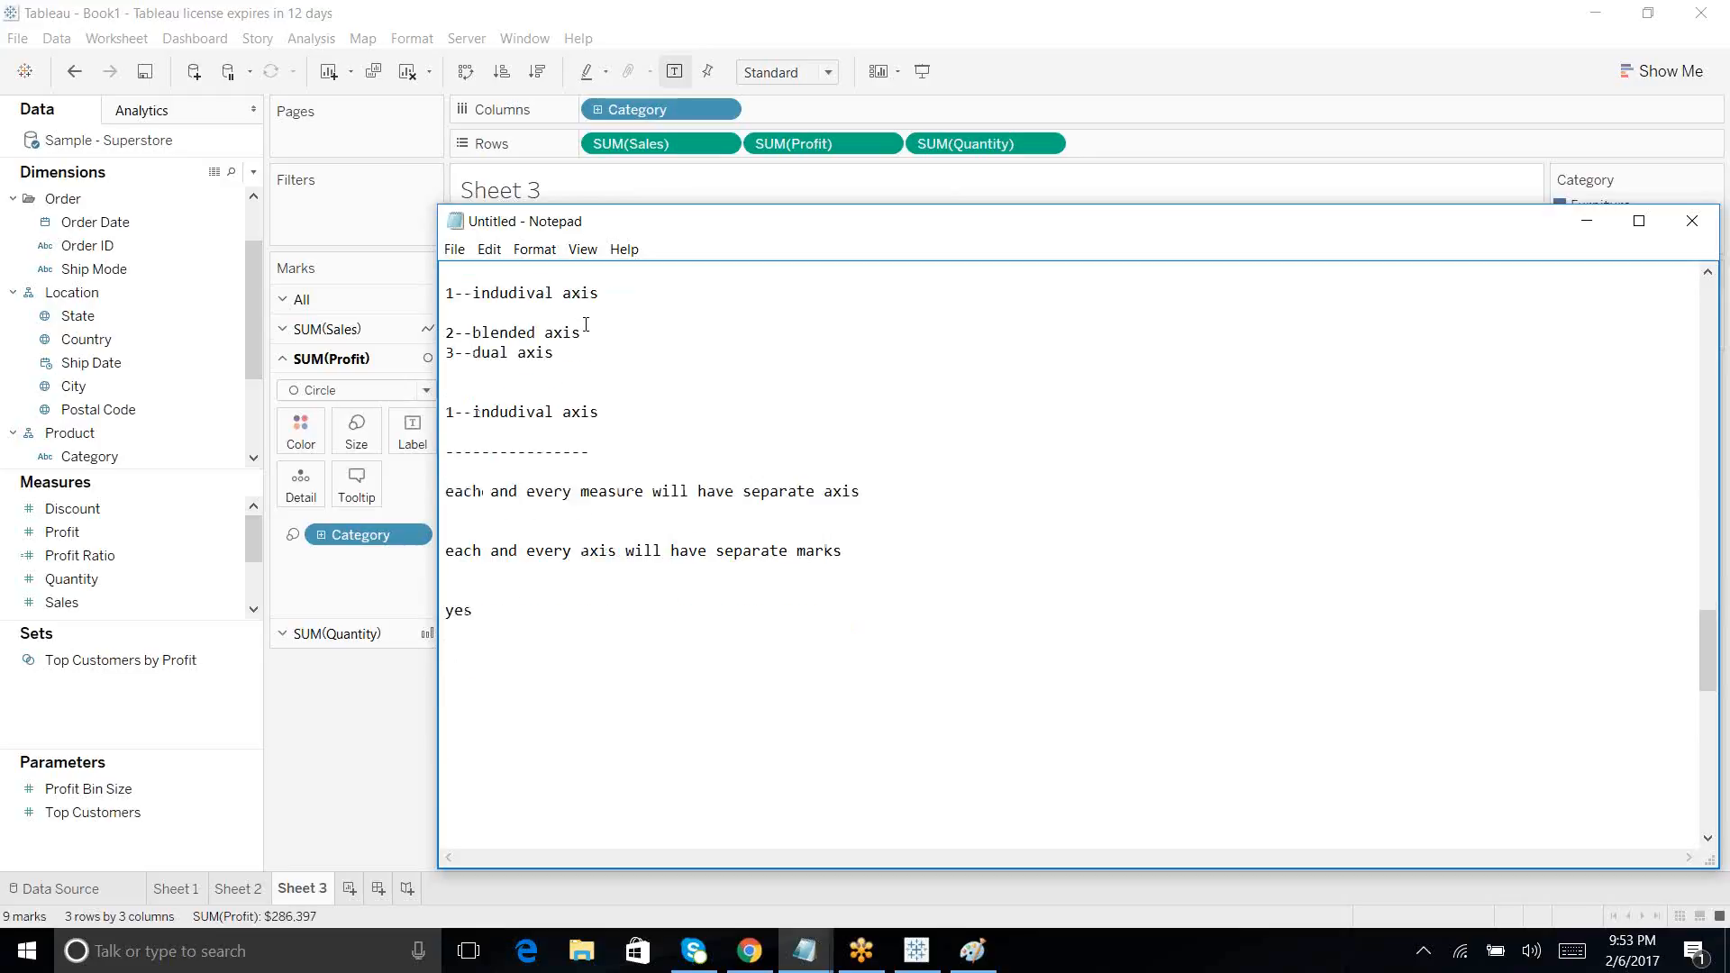
{"action": "left_click_drag", "start_coordinate": [583, 333], "coordinate": [446, 330]}
{"action": "key", "text": "ctrl+c"}
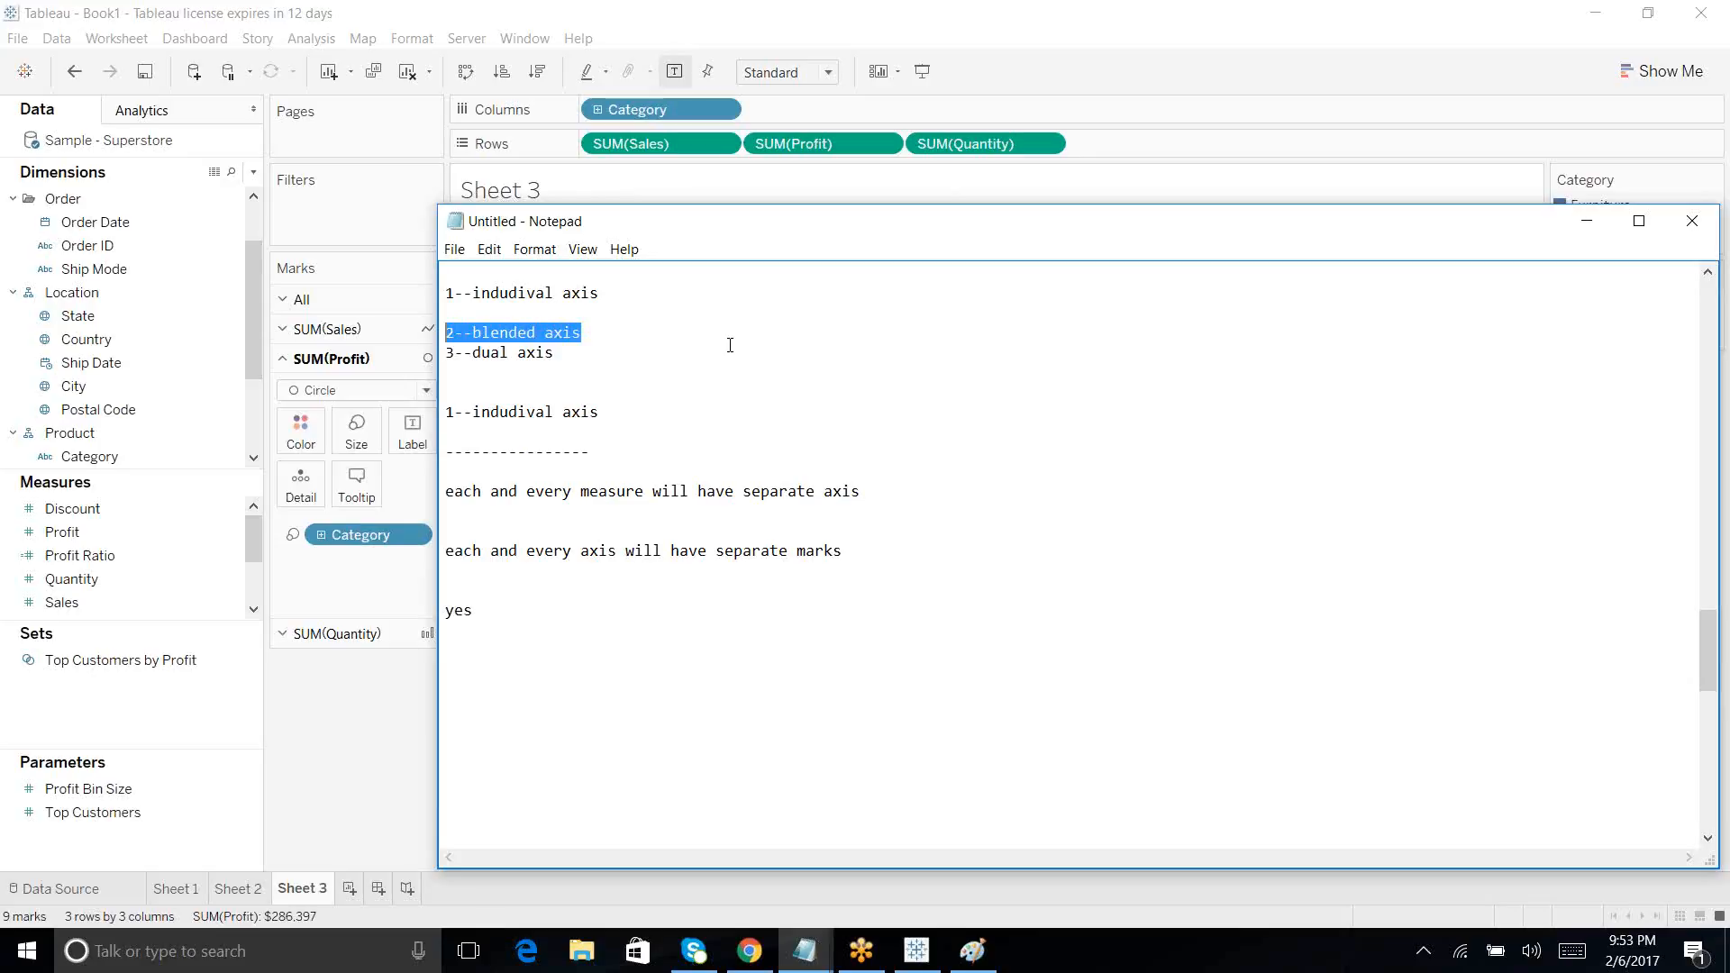
{"action": "left_click", "coordinate": [452, 658]}
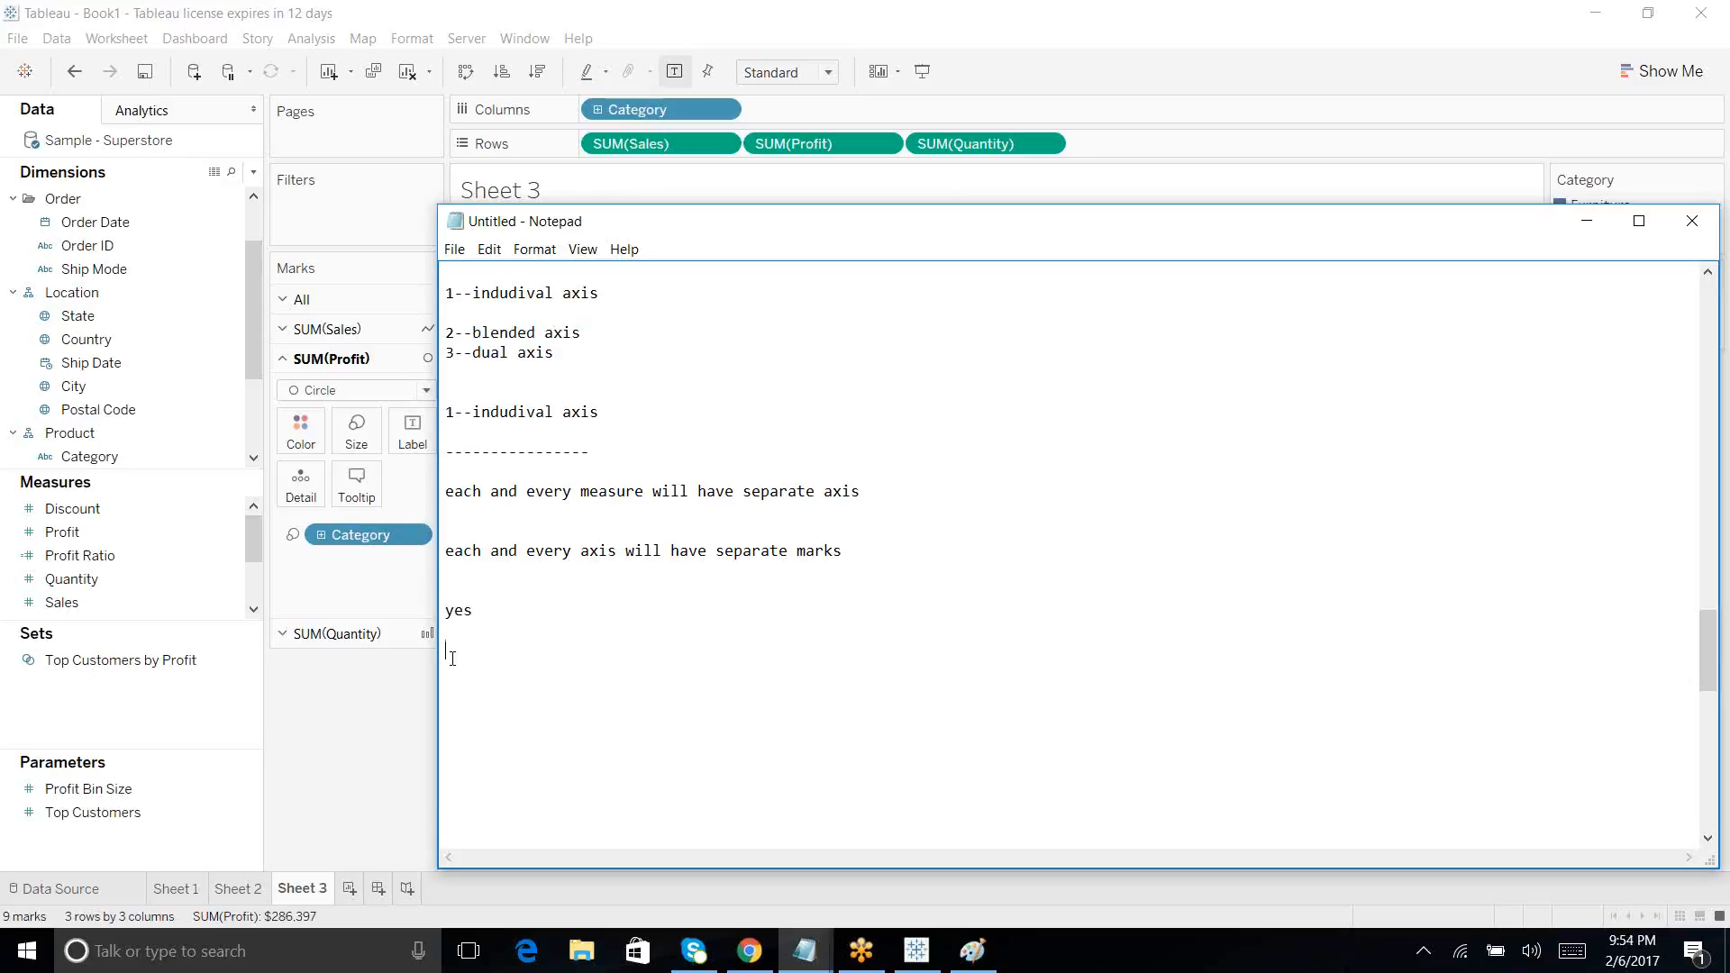
{"action": "key", "text": "ctrl+v"}
{"action": "left_click", "coordinate": [1585, 221]}
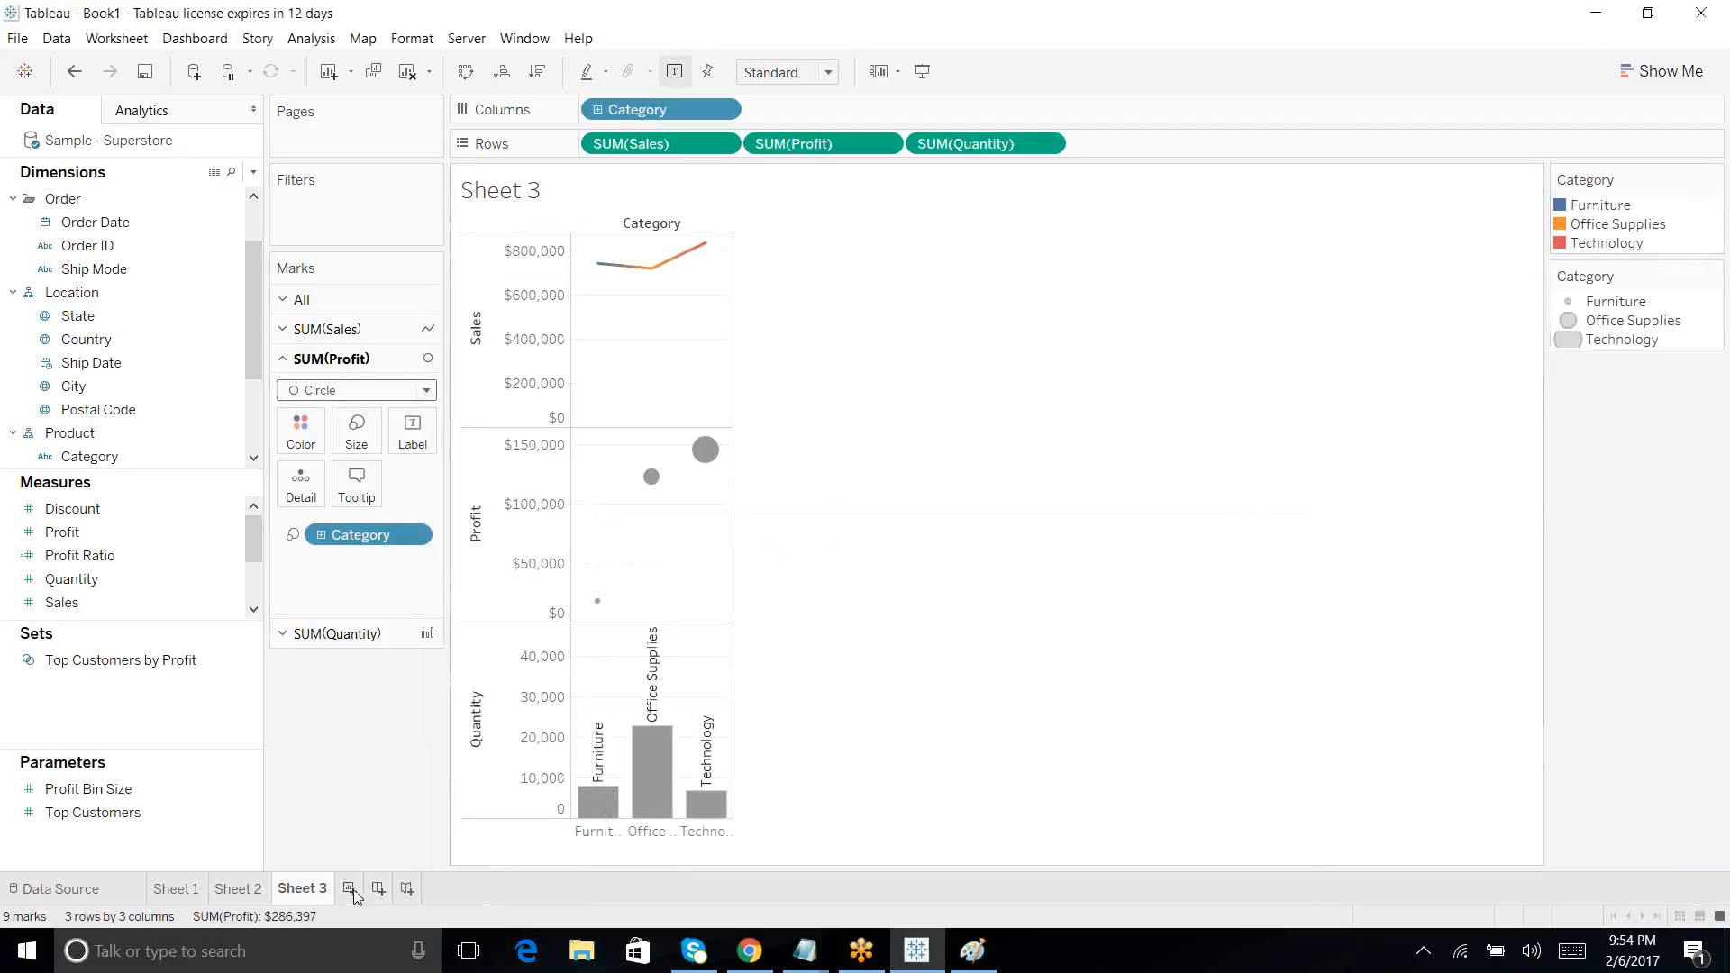
Step: Create a new worksheet with Segment in the rows and the sum of Sales in the columns
{"action": "left_click", "coordinate": [348, 889]}
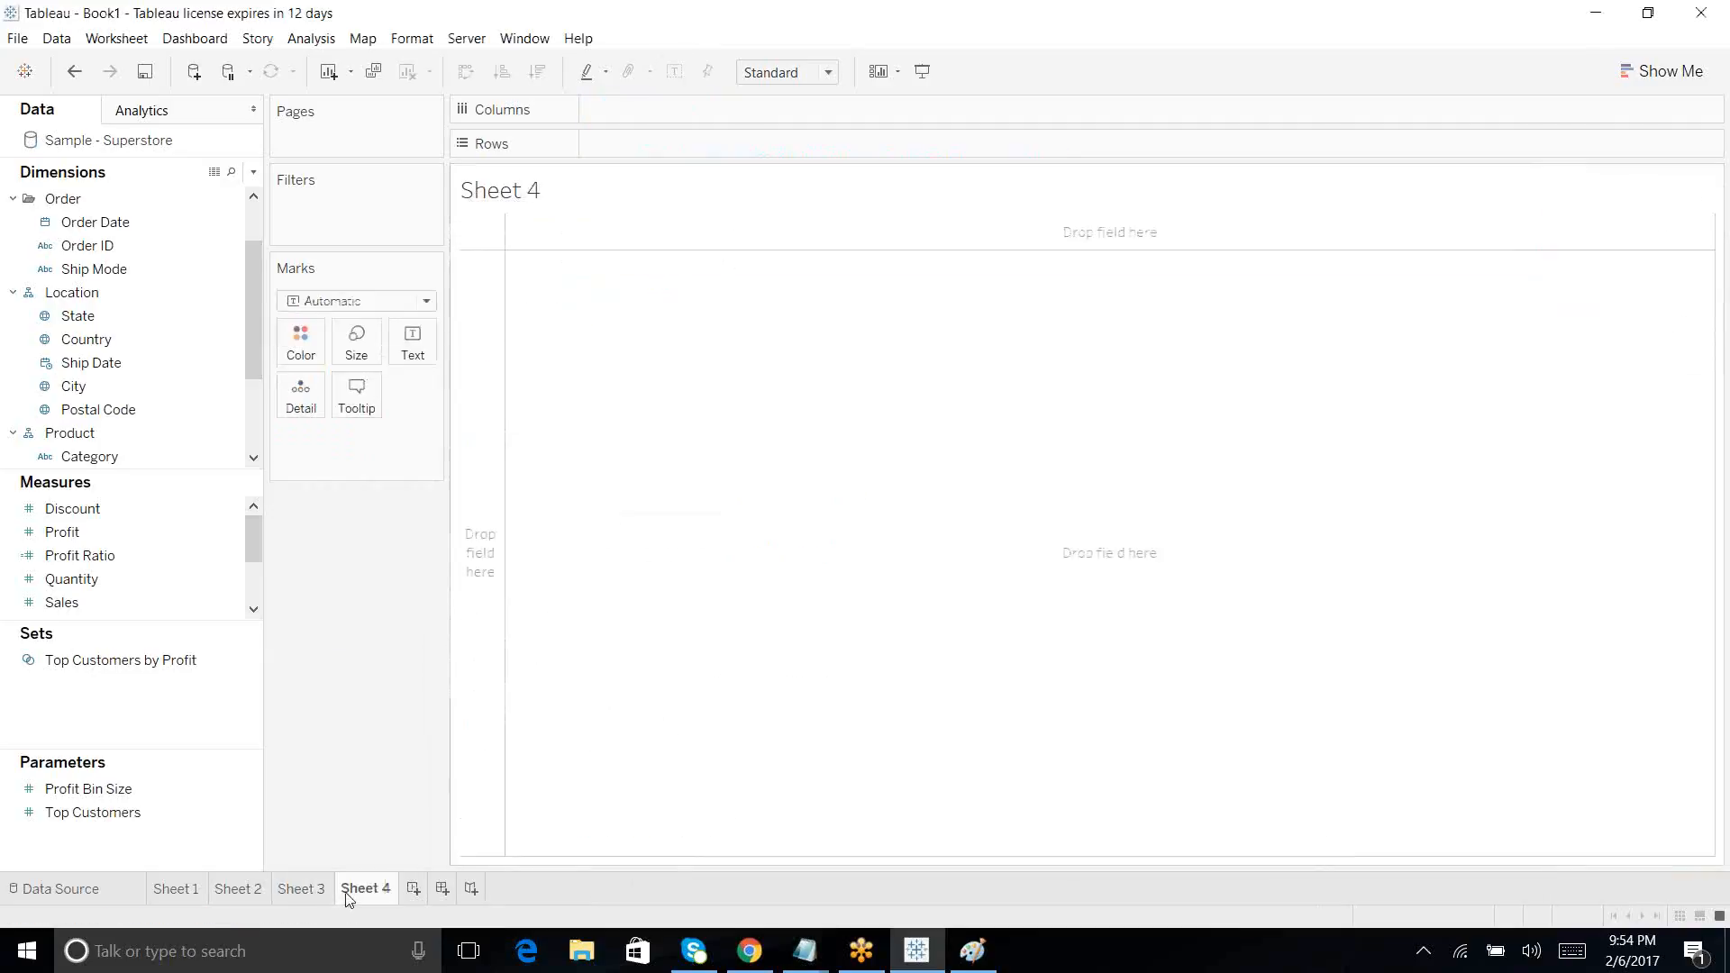
{"action": "left_click", "coordinate": [106, 457]}
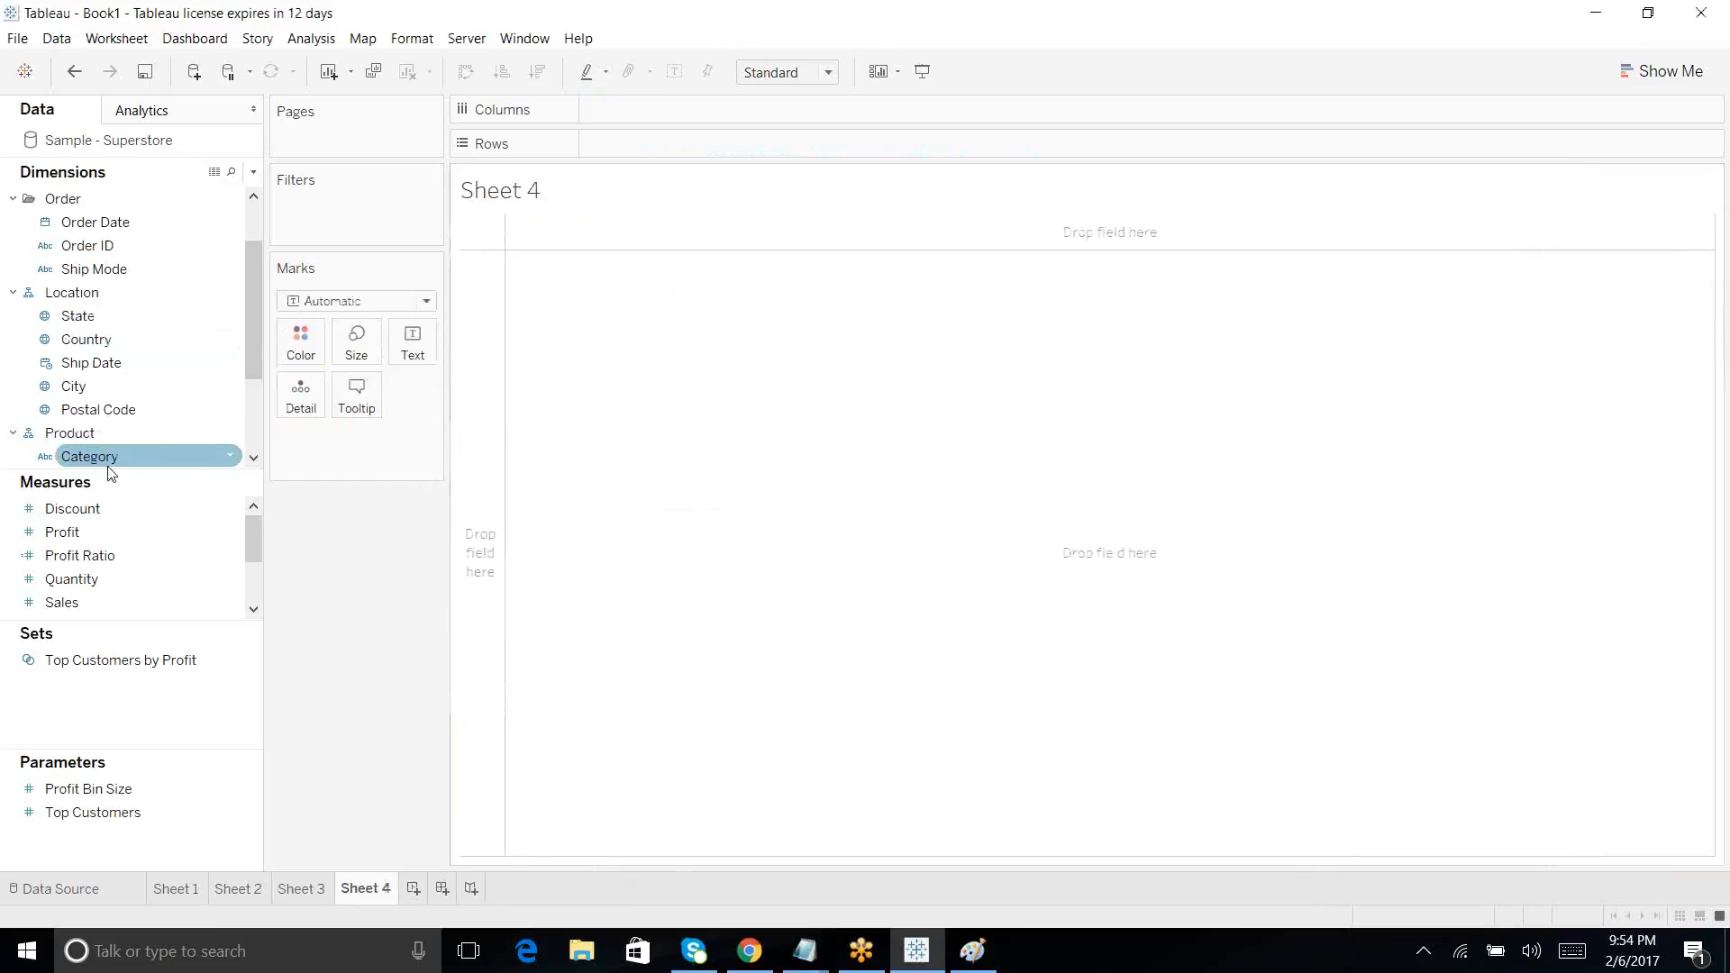
{"action": "left_click_drag", "start_coordinate": [100, 459], "coordinate": [102, 460]}
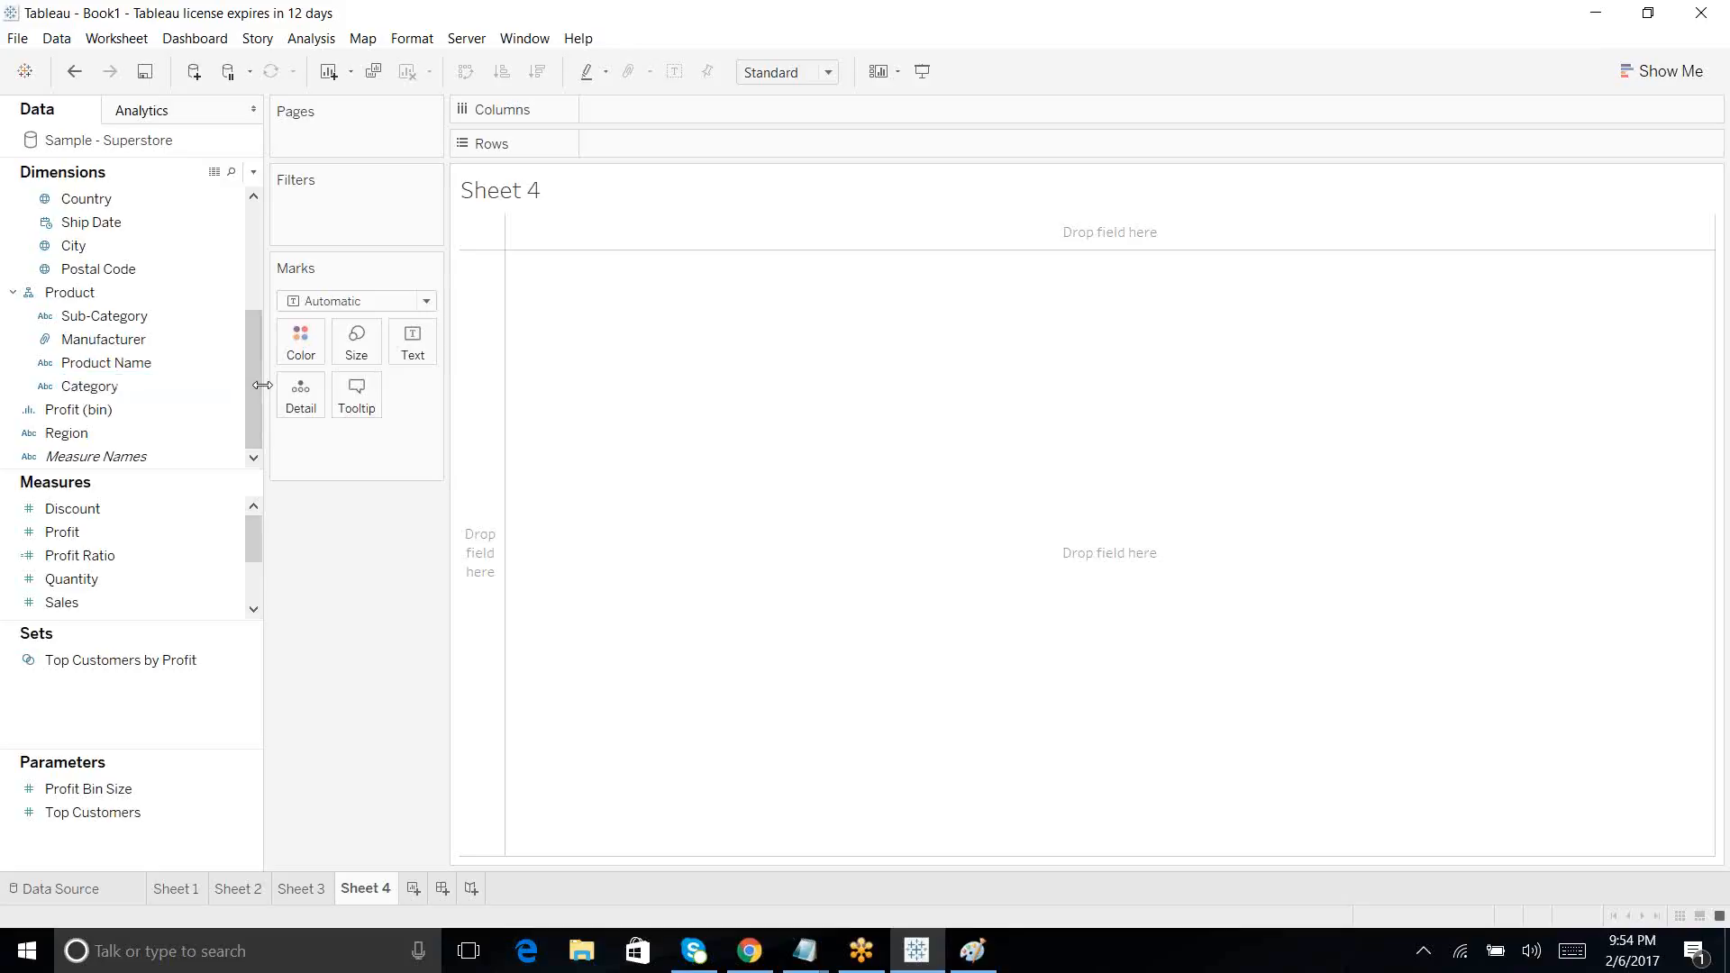
{"action": "left_click_drag", "start_coordinate": [262, 384], "coordinate": [251, 249]}
{"action": "left_click_drag", "start_coordinate": [90, 245], "coordinate": [658, 147]}
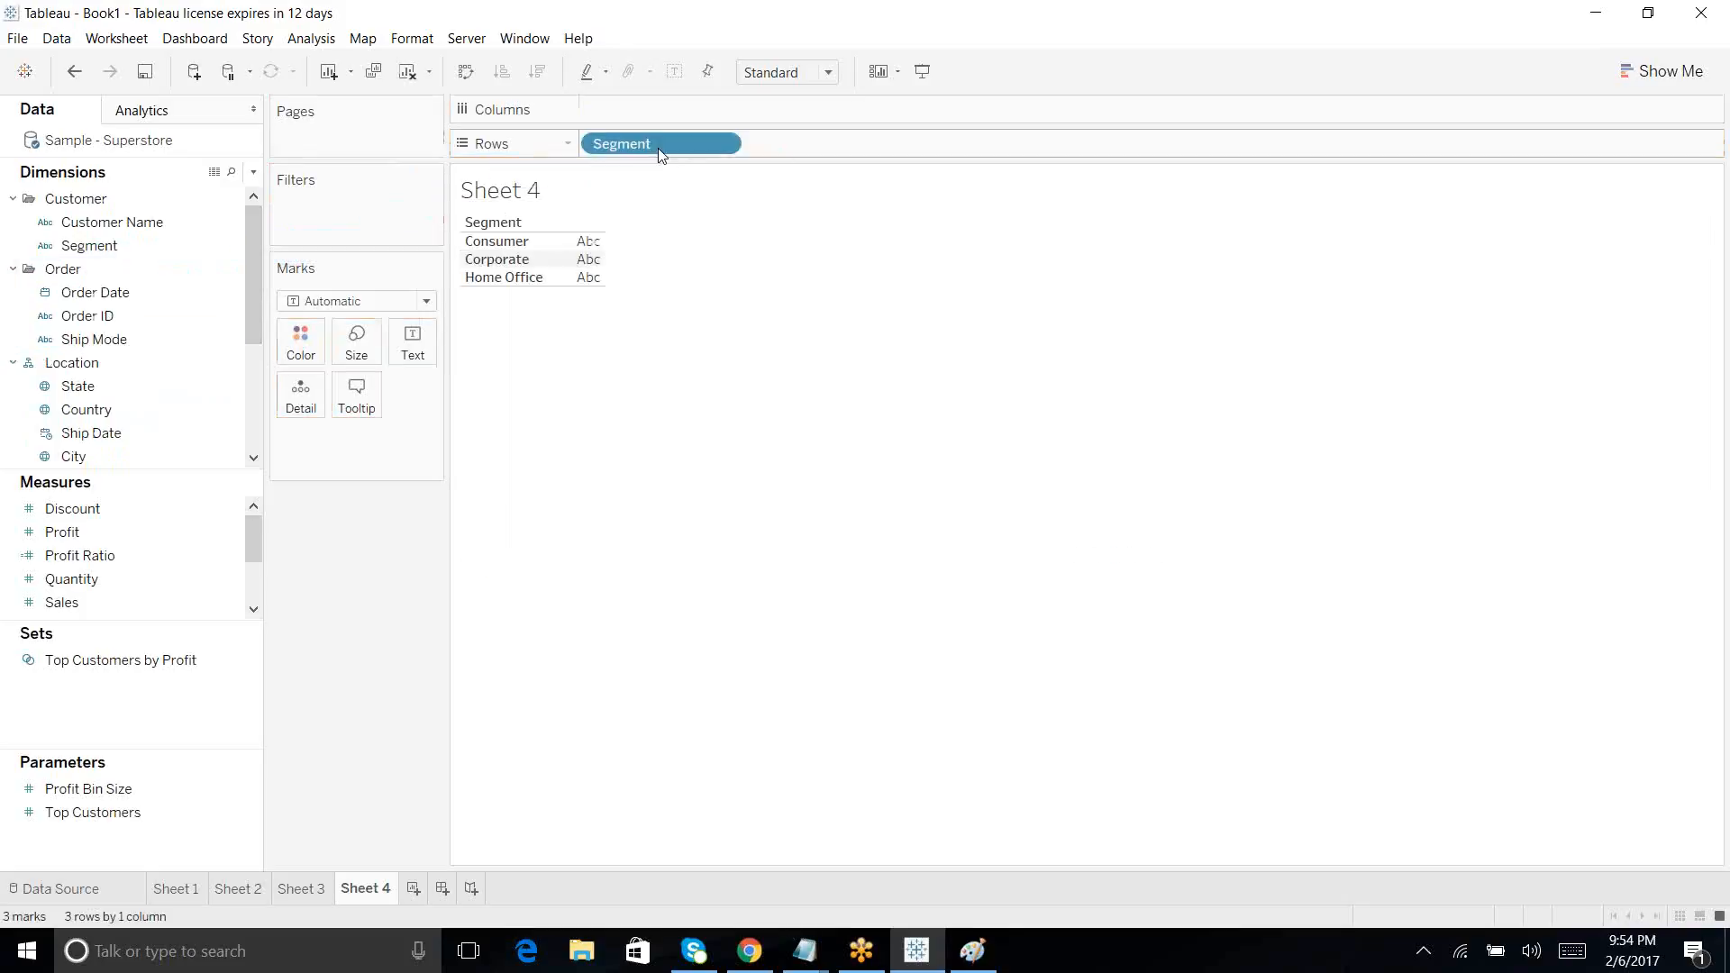
{"action": "left_click_drag", "start_coordinate": [72, 601], "coordinate": [747, 111]}
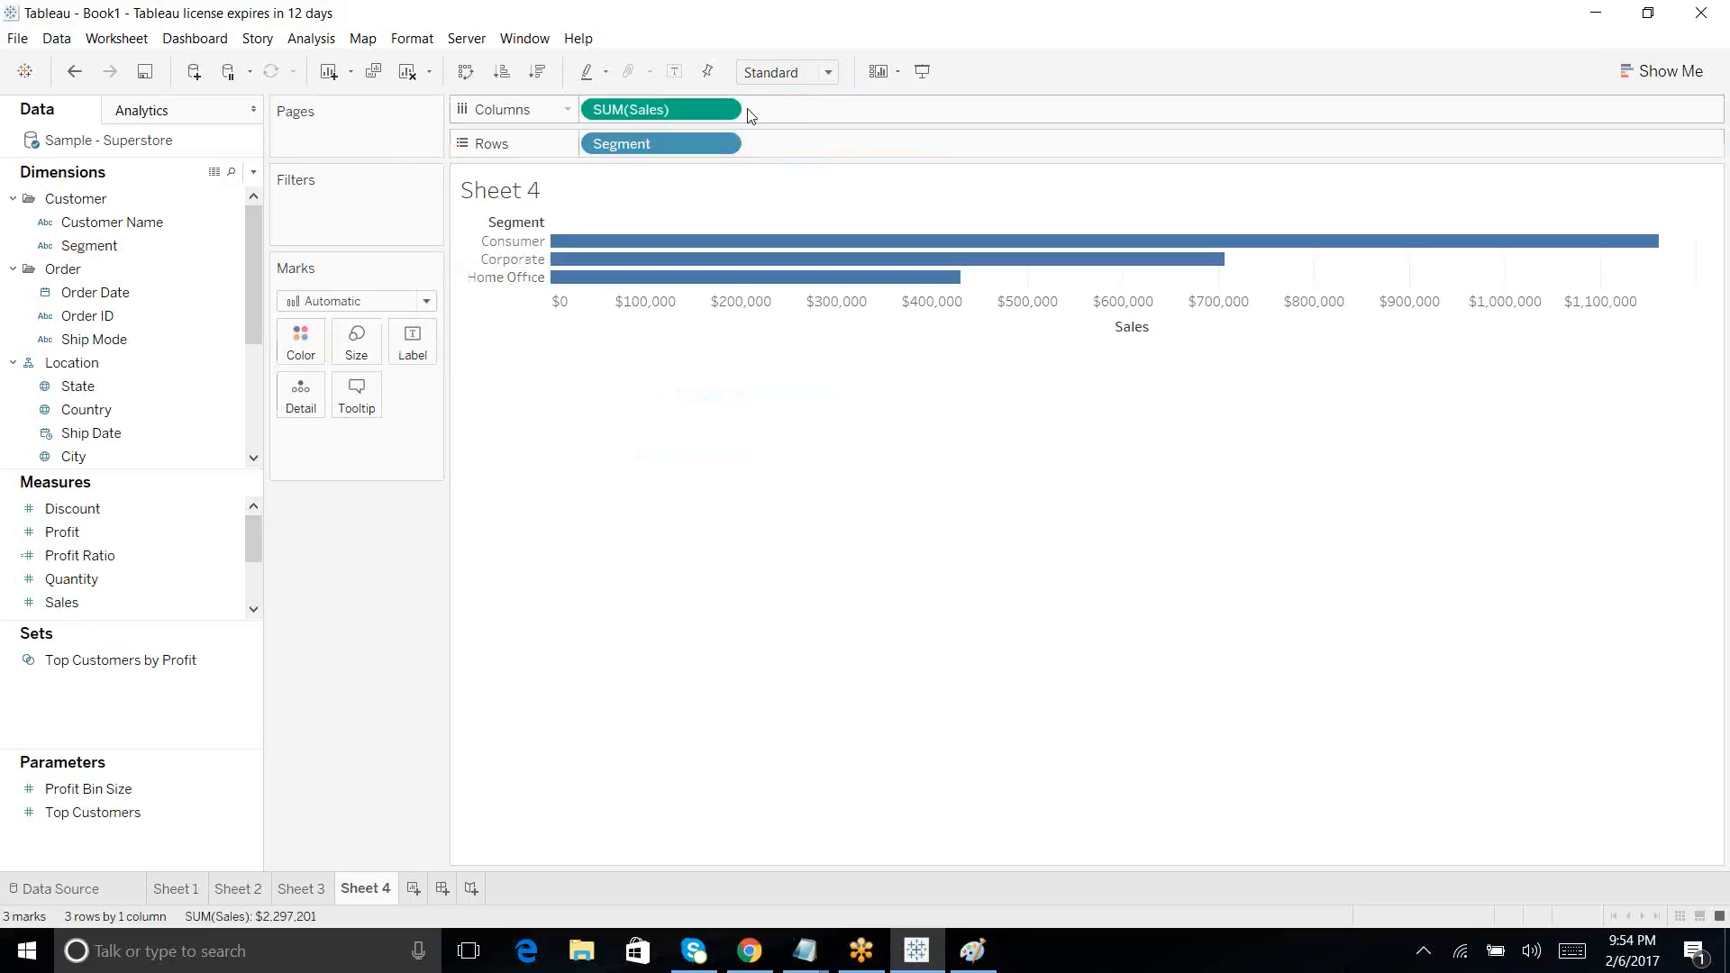
Step: Add Profit beside Sales in the columns as a separate axis, and remove it again
{"action": "left_click_drag", "start_coordinate": [90, 551], "coordinate": [790, 123]}
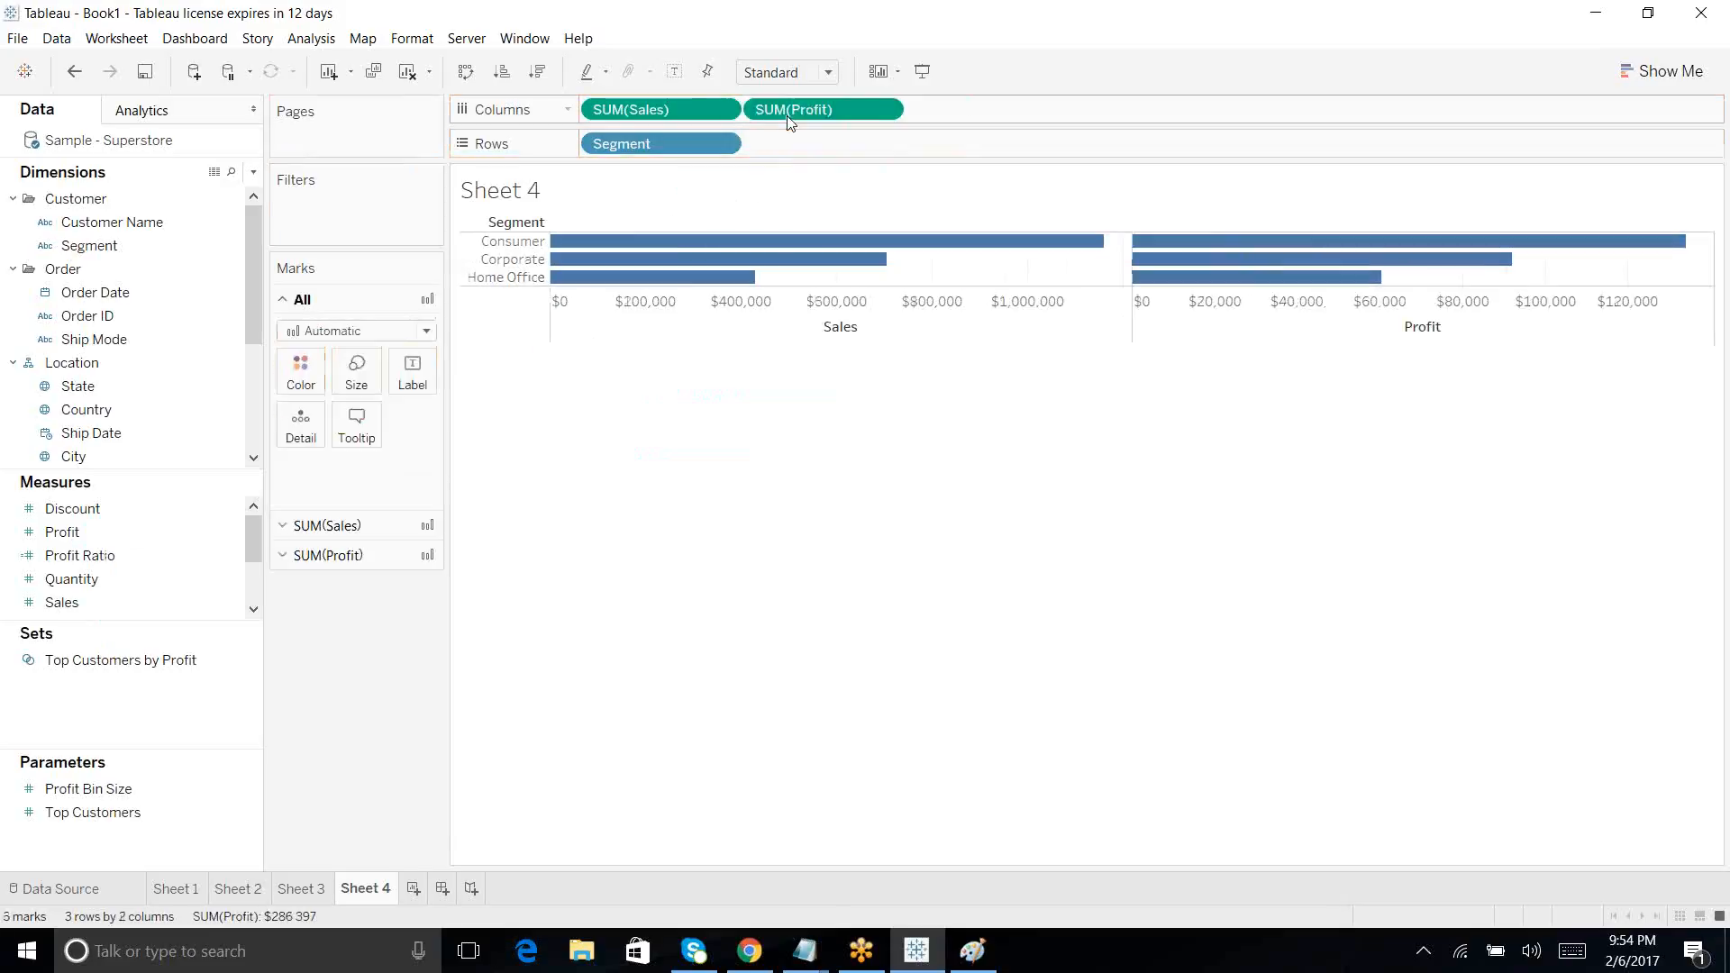
{"action": "mouse_move", "coordinate": [924, 243]}
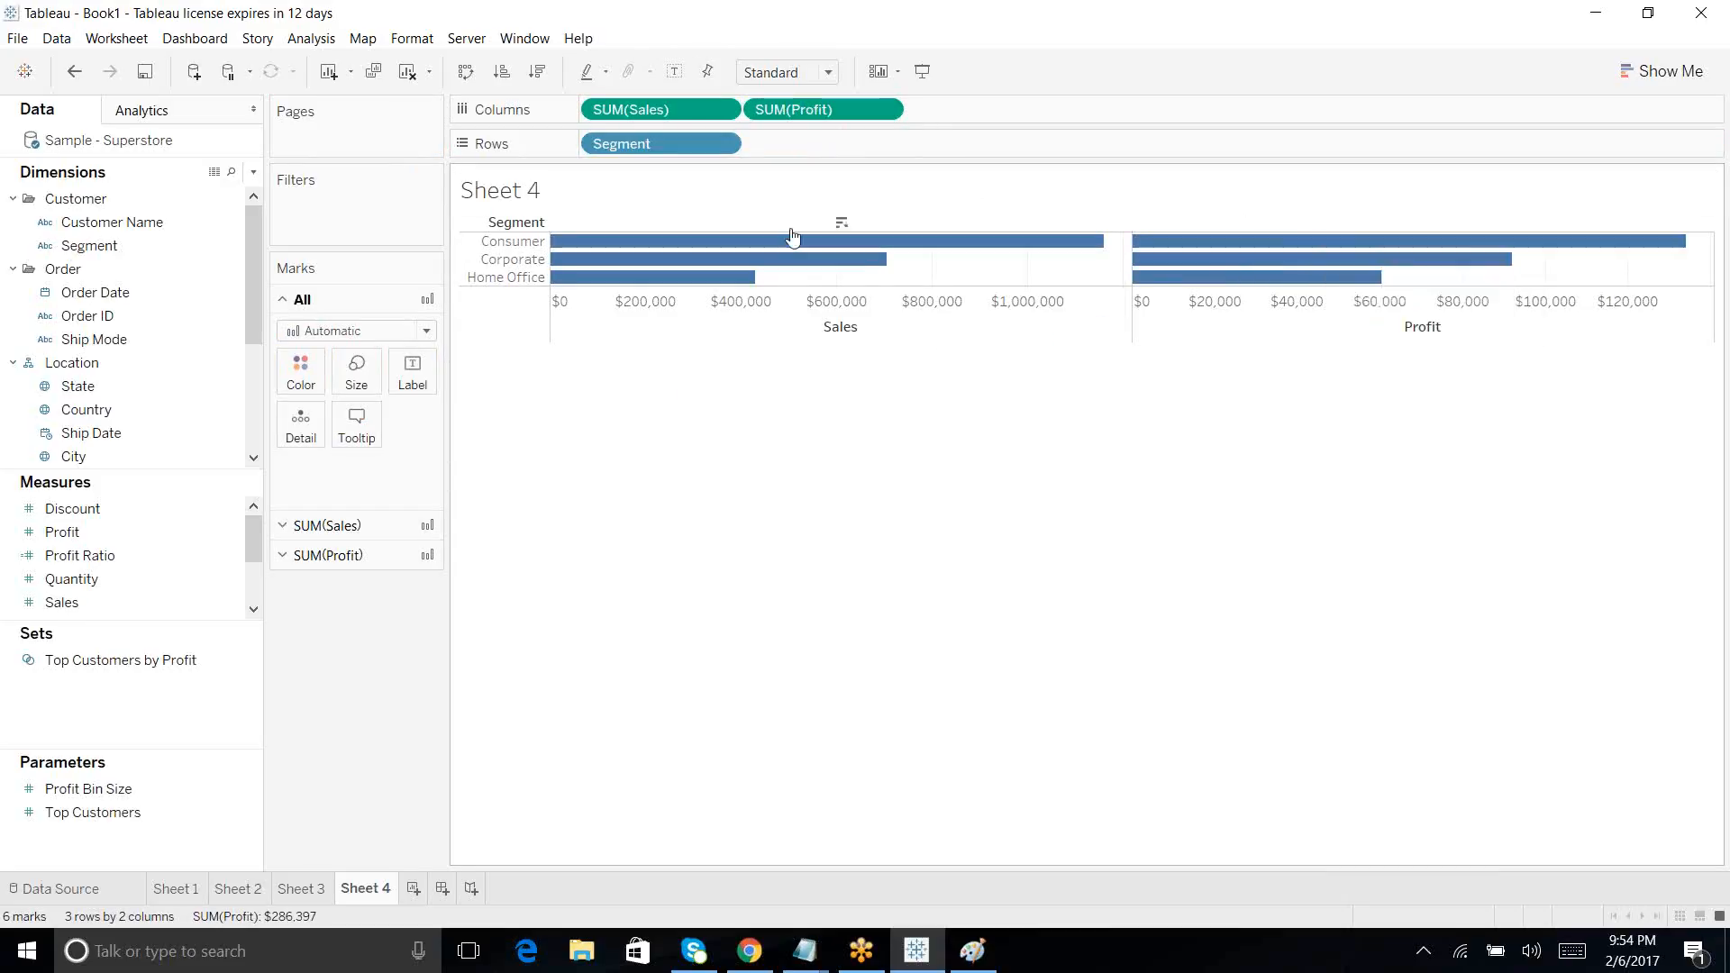
{"action": "mouse_move", "coordinate": [830, 248]}
{"action": "left_click_drag", "start_coordinate": [822, 109], "coordinate": [799, 556]}
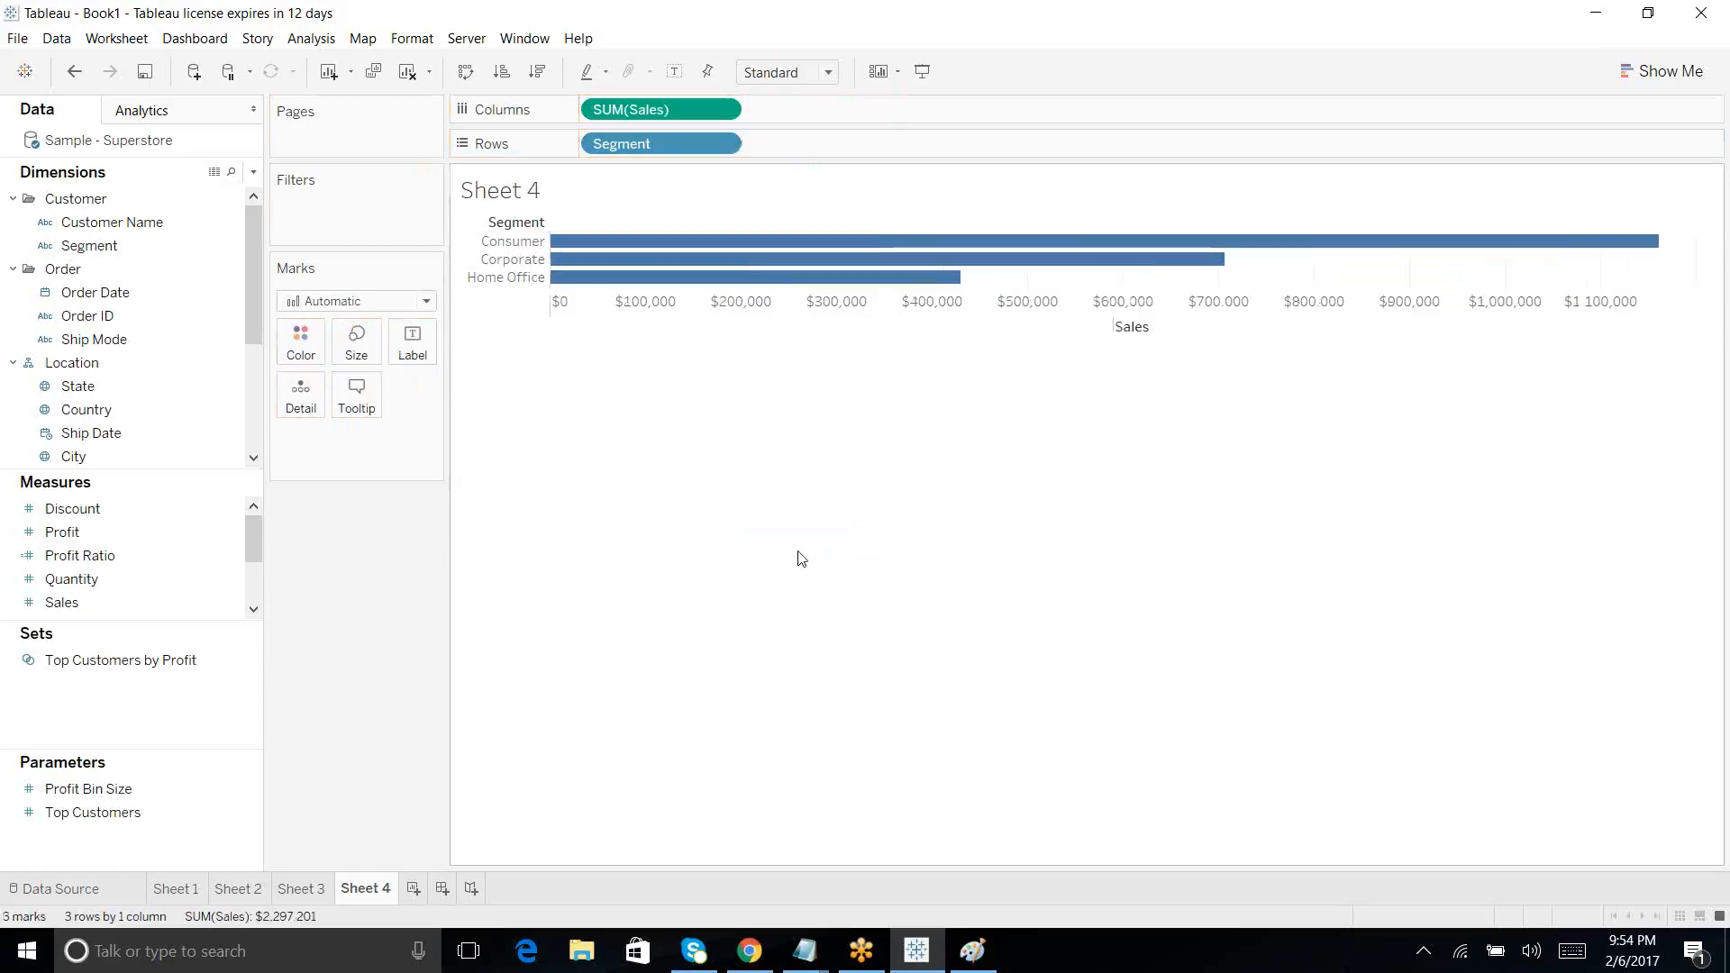
Step: Note "drag second or next measures into axis" under the blended axis heading in Notepad, and return to Tableau
{"action": "left_click", "coordinate": [808, 947]}
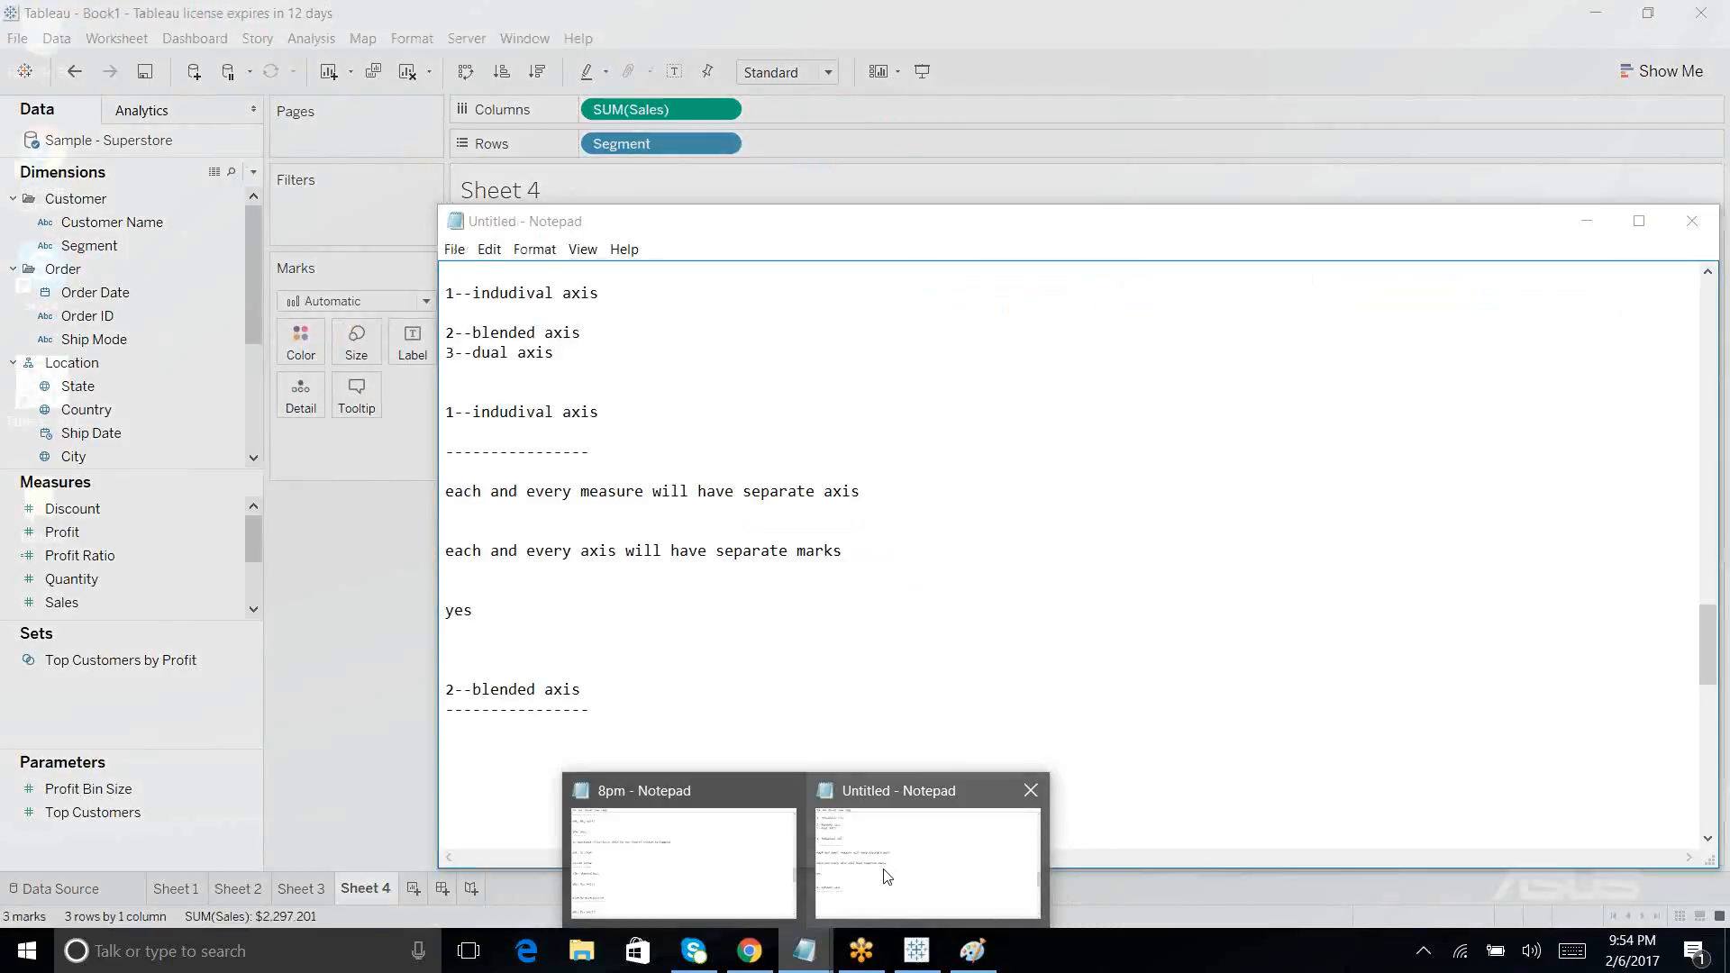
{"action": "left_click", "coordinate": [883, 876]}
{"action": "type", "text": "dr"}
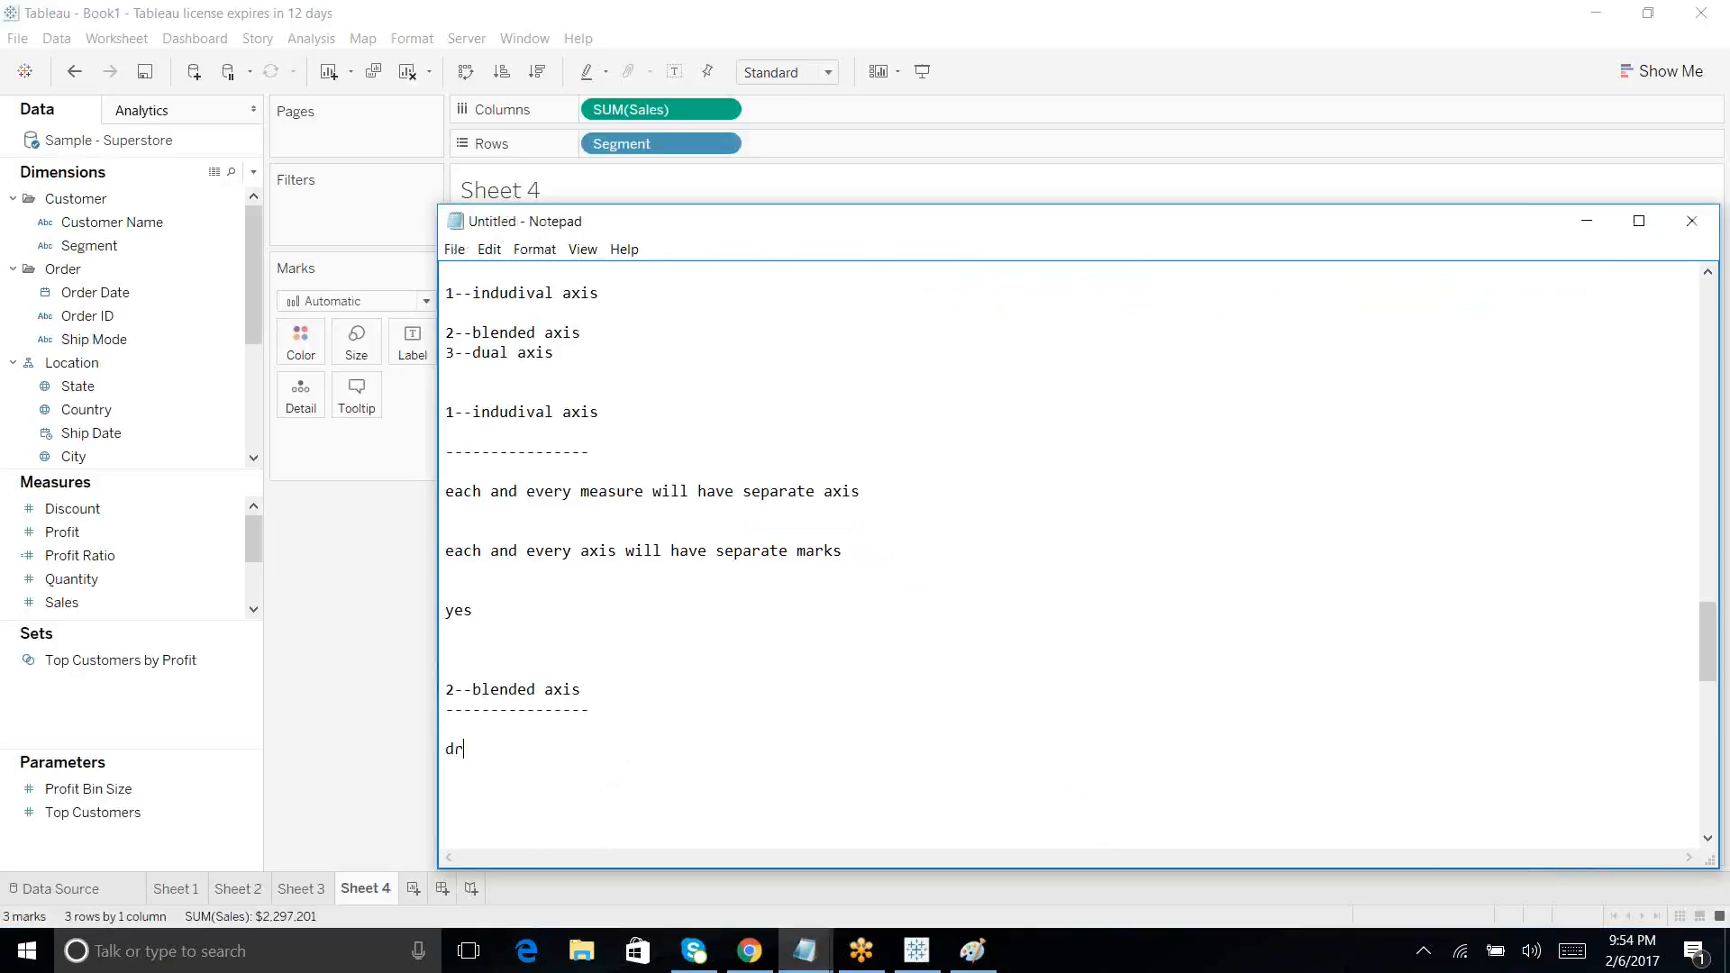
{"action": "type", "text": "ag second or next measures into axis"}
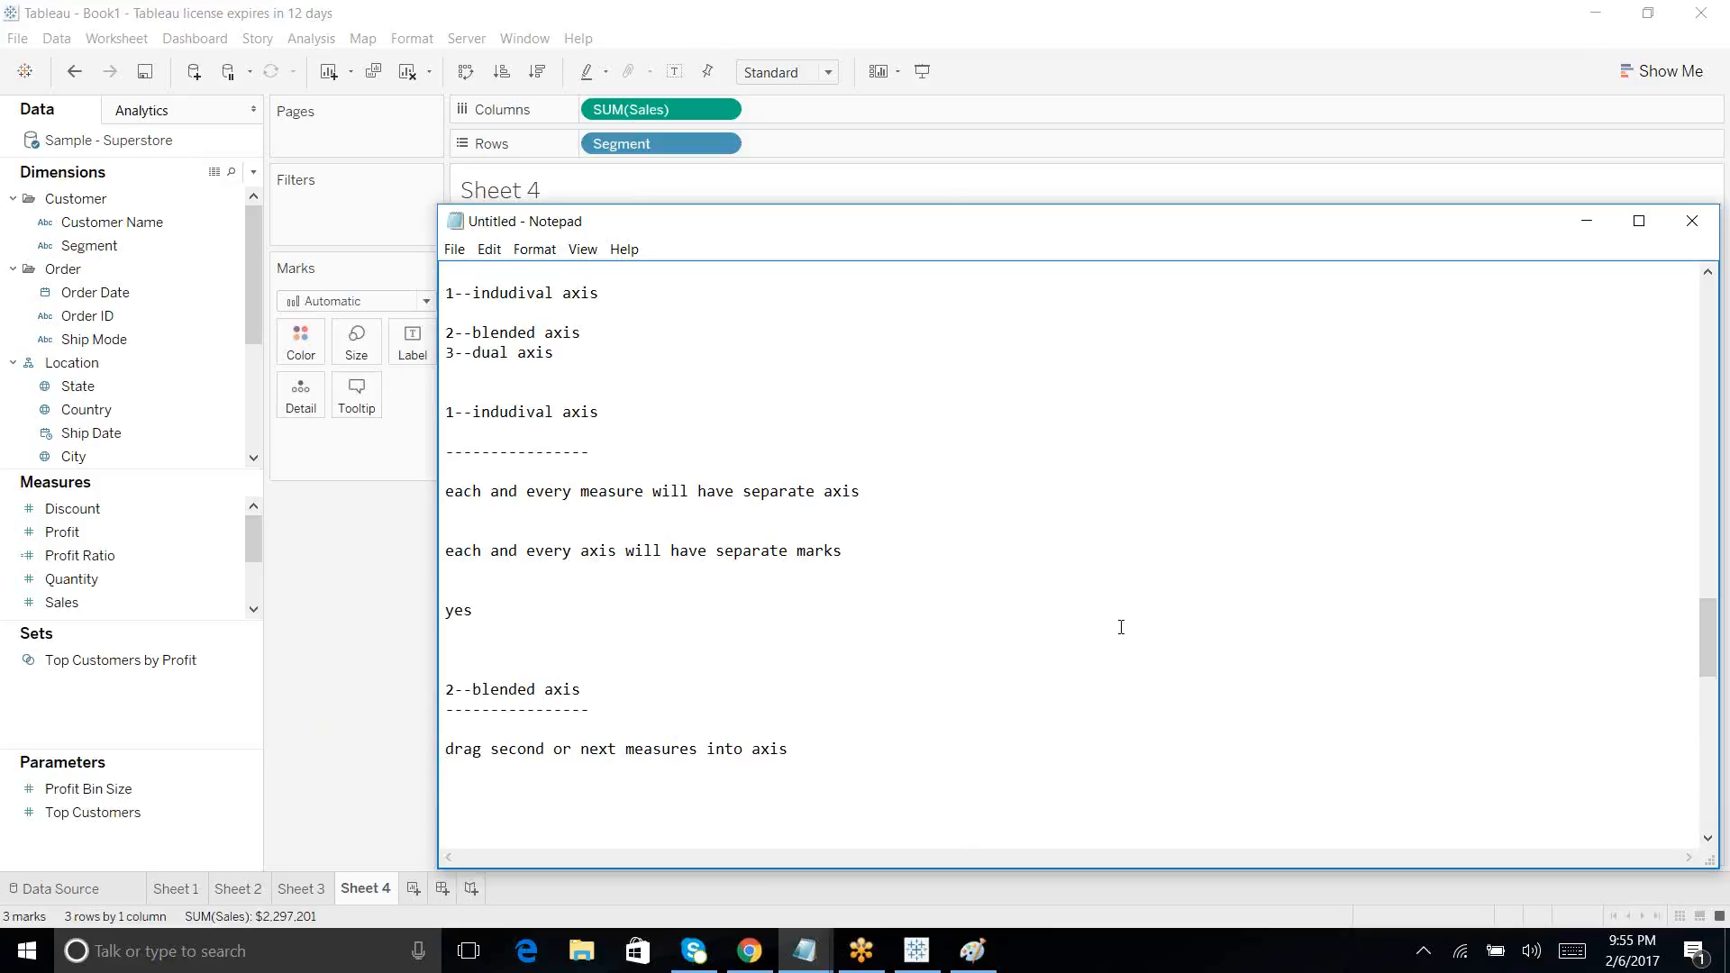
{"action": "left_click", "coordinate": [1587, 224]}
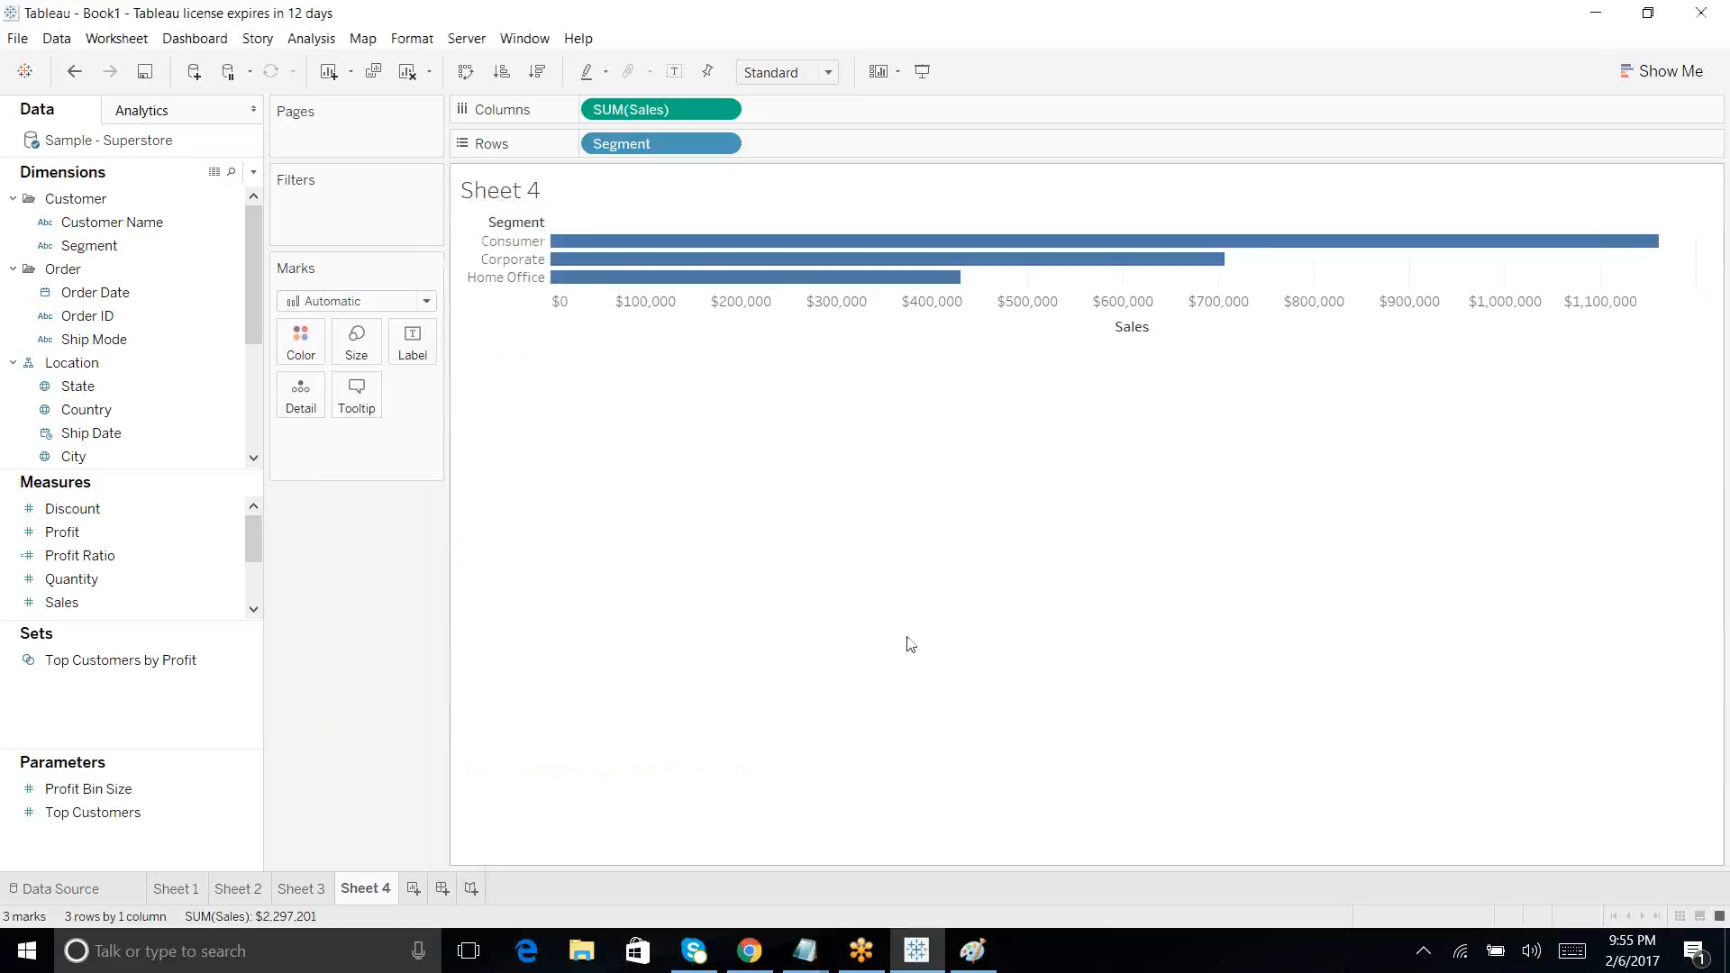
Step: Blend Profit onto the existing Sales axis, and order Sales before Profit in the measure values
{"action": "left_click_drag", "start_coordinate": [61, 540], "coordinate": [915, 330]}
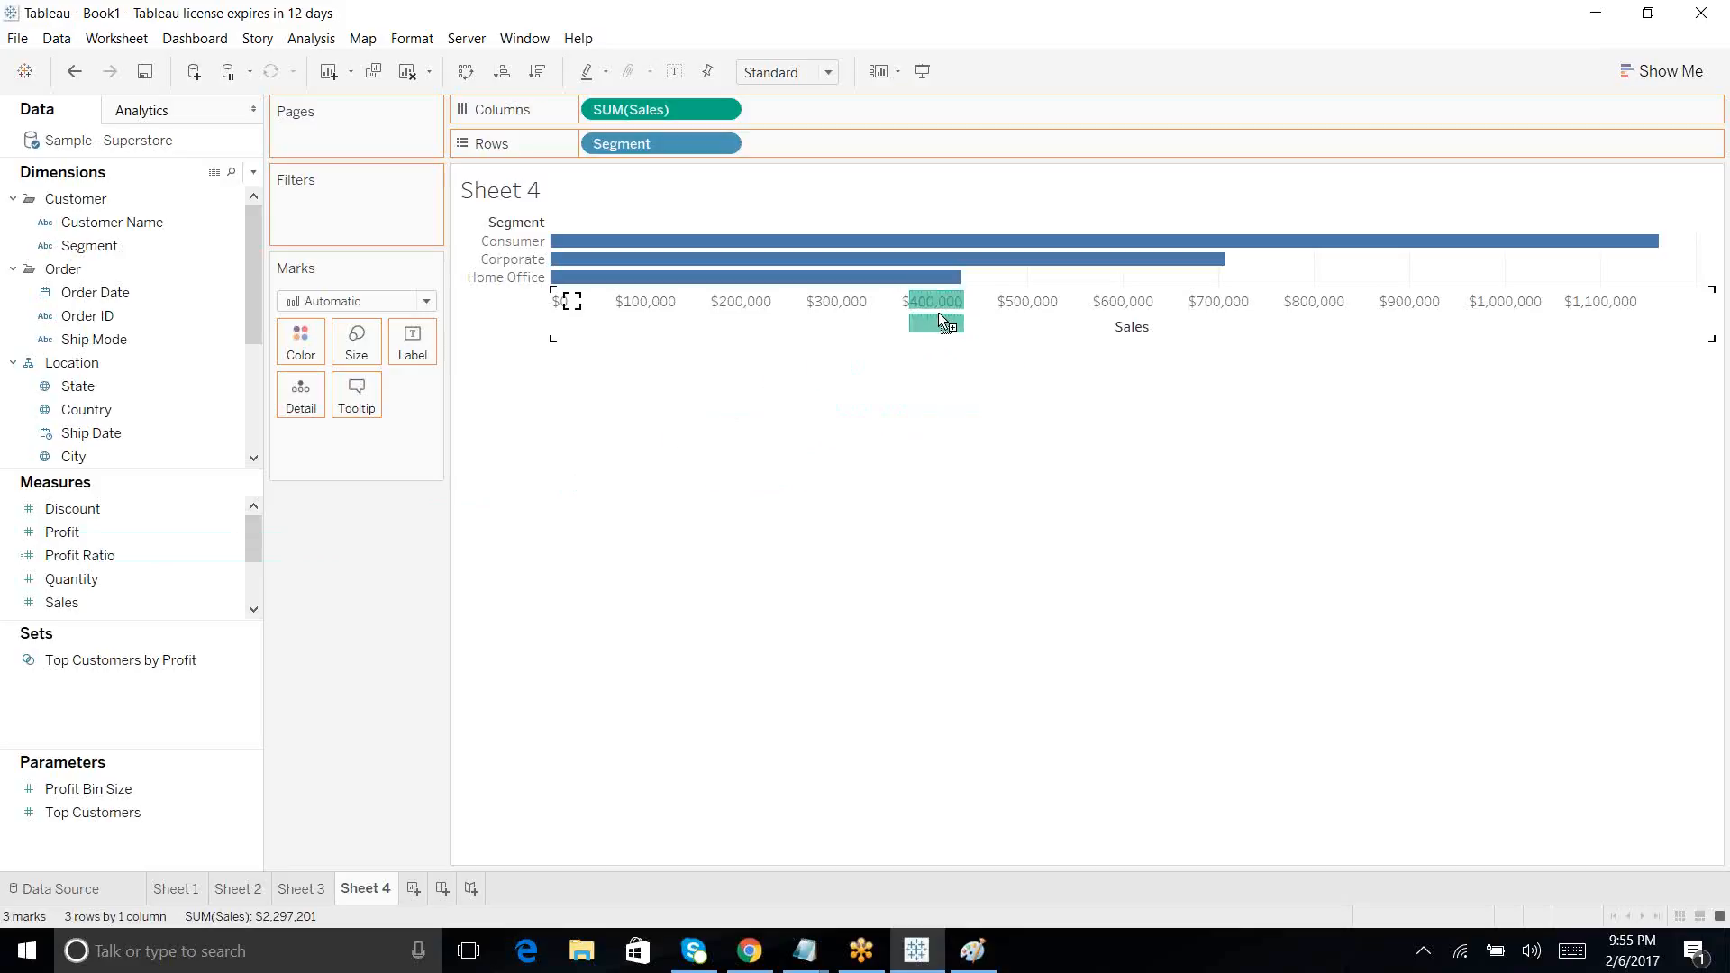
{"action": "left_click_drag", "start_coordinate": [937, 310], "coordinate": [937, 310]}
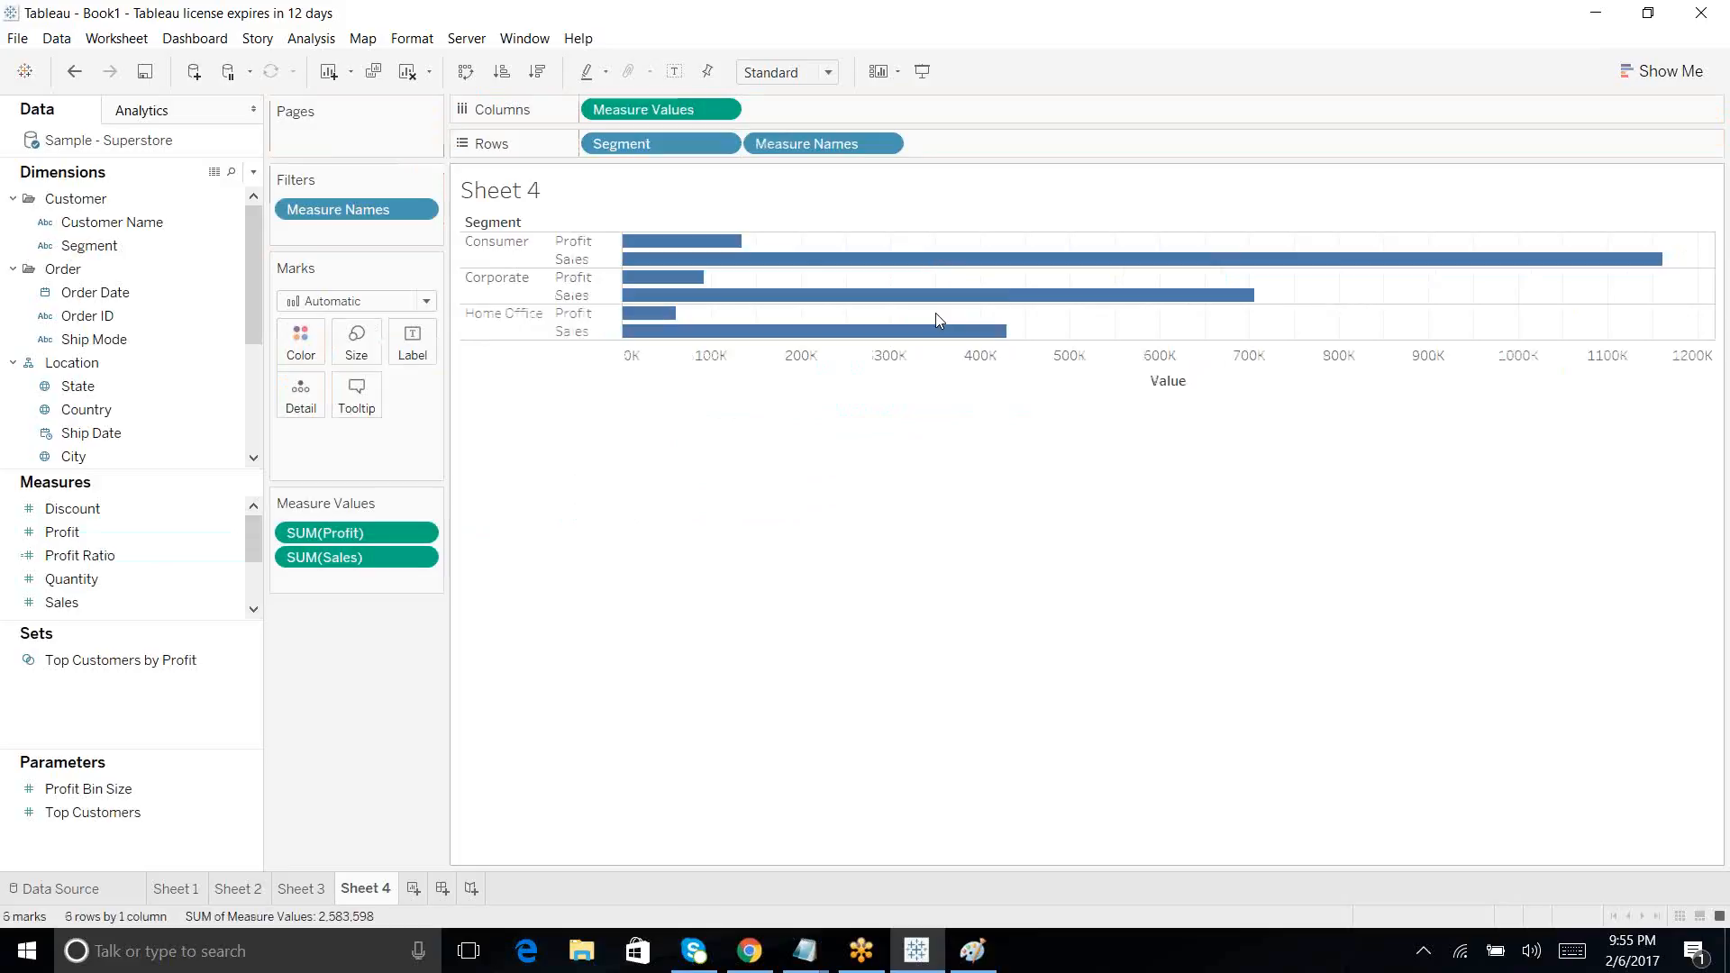
{"action": "mouse_move", "coordinate": [680, 249]}
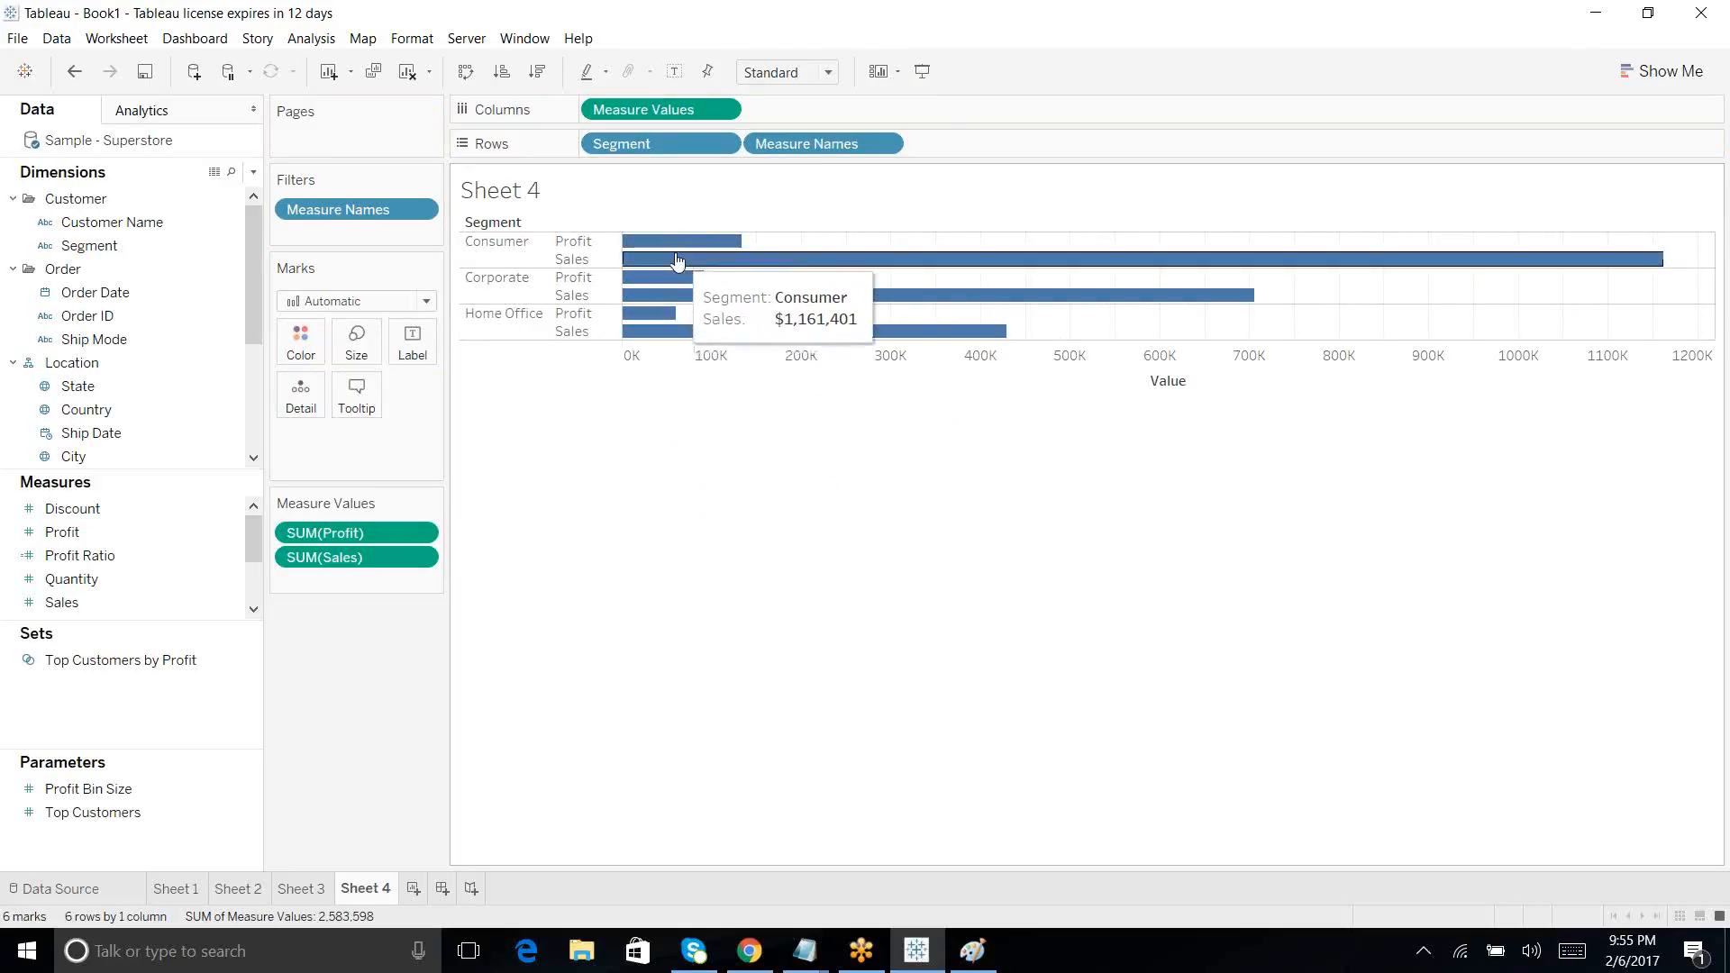
{"action": "mouse_move", "coordinate": [660, 290]}
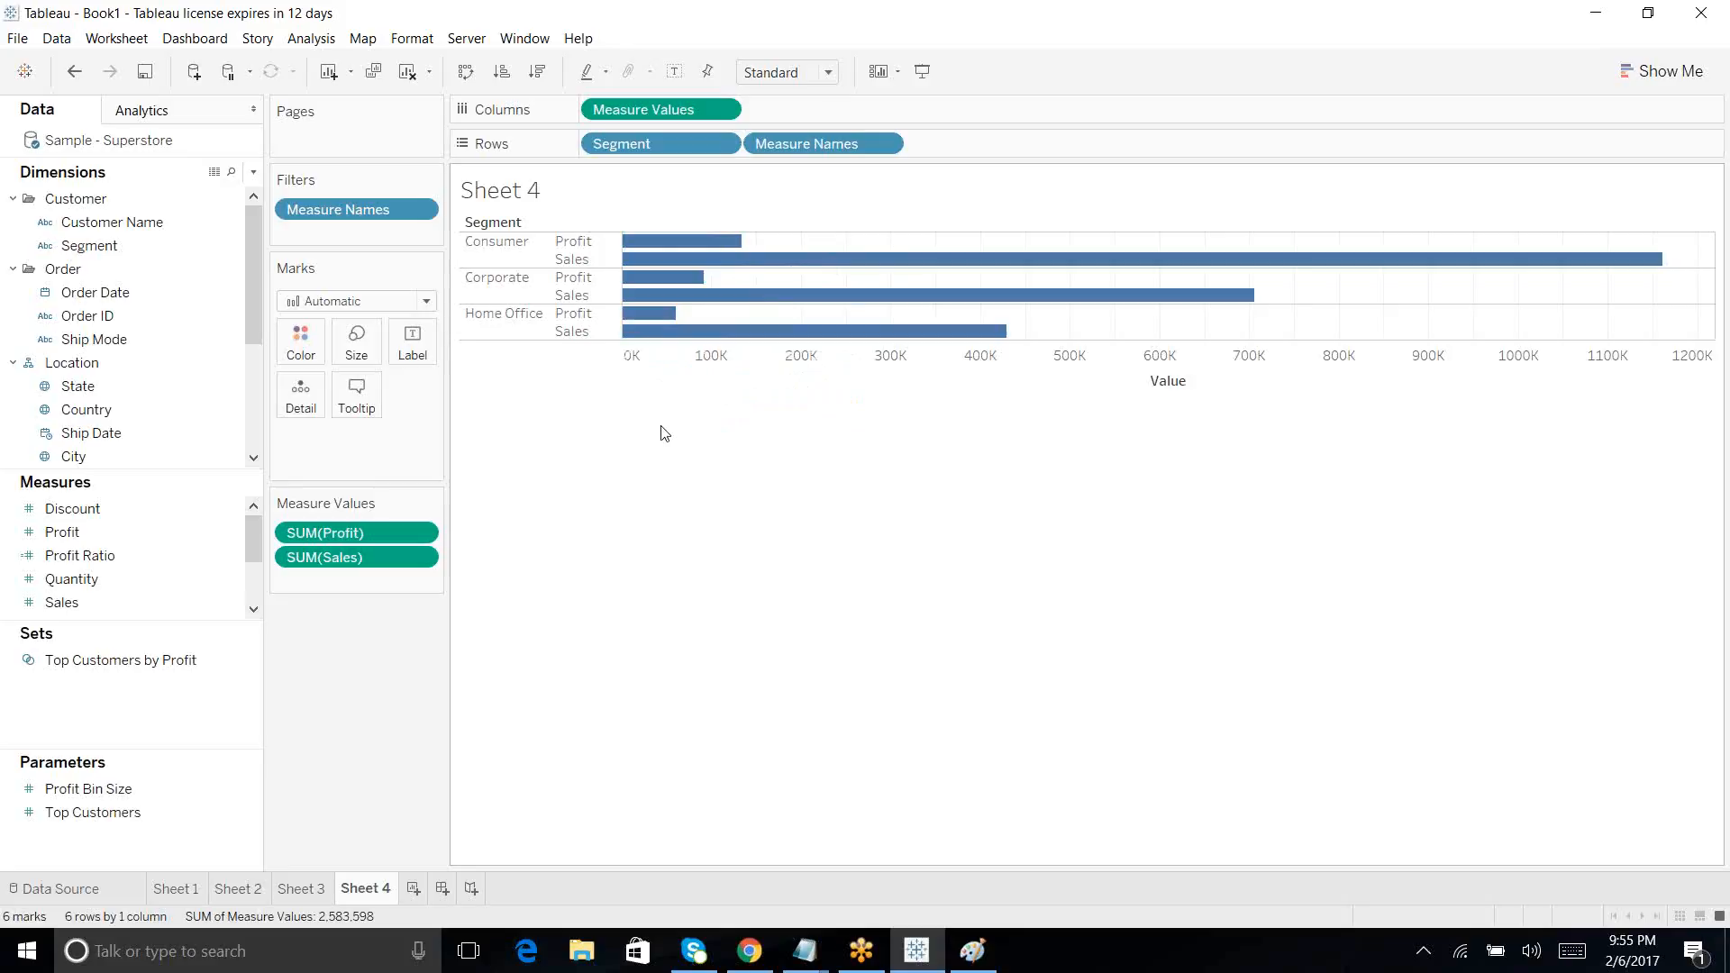
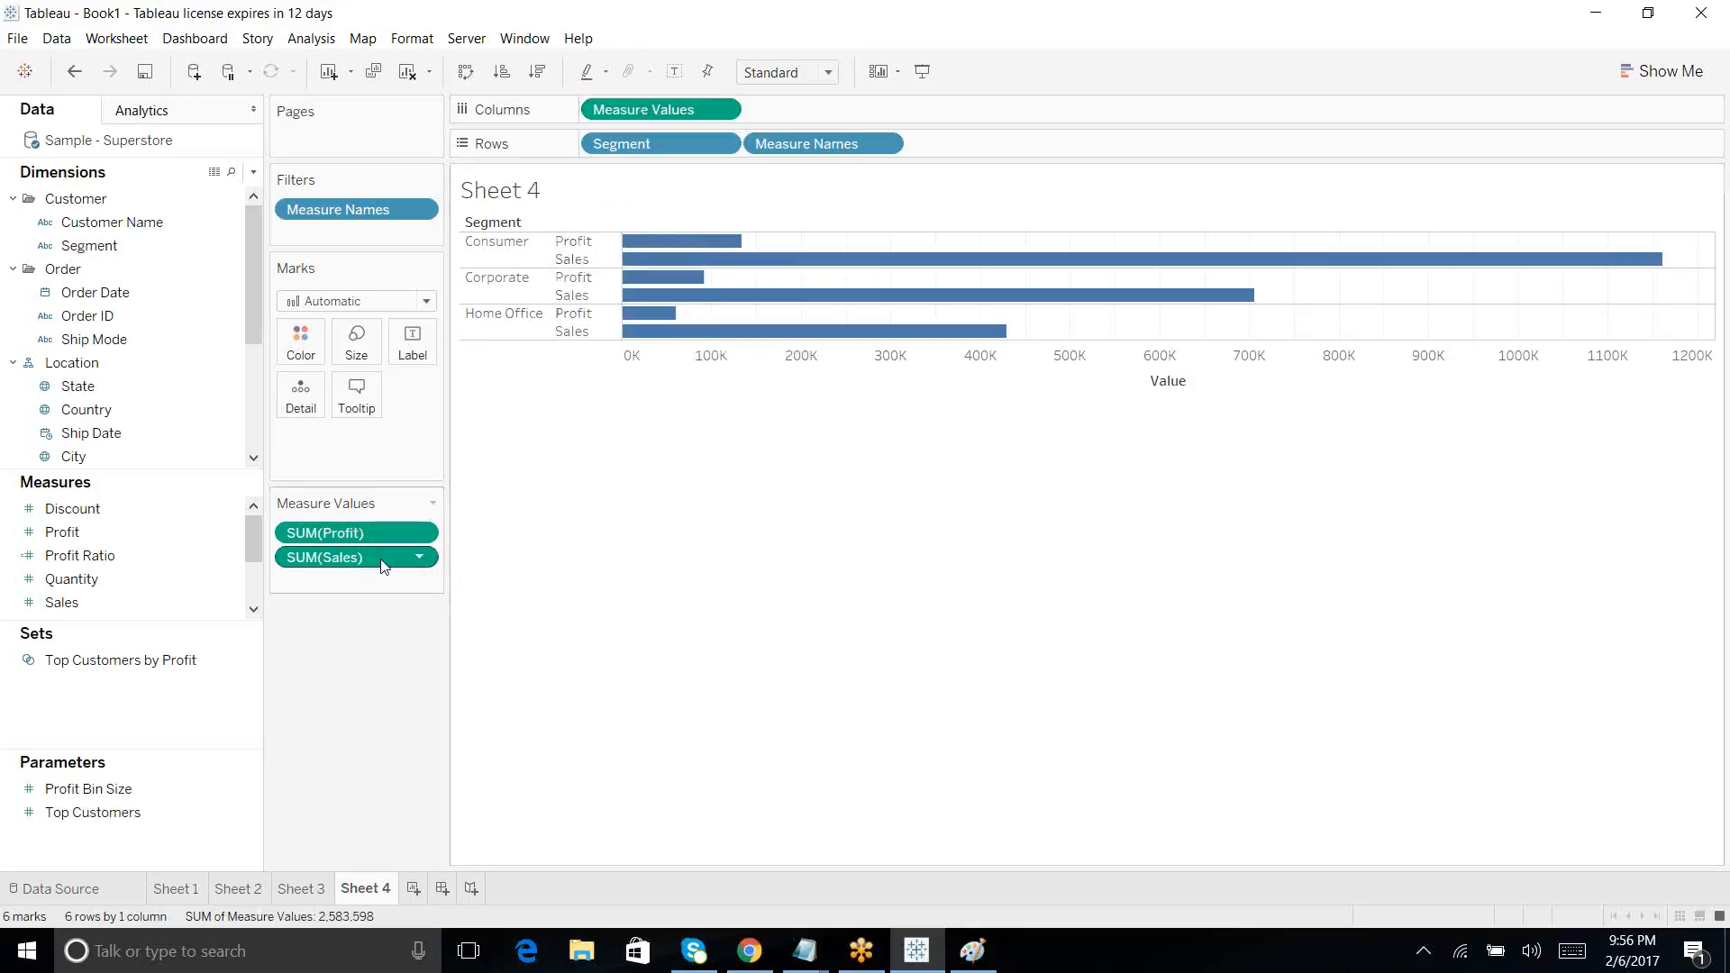
{"action": "left_click_drag", "start_coordinate": [383, 565], "coordinate": [380, 524]}
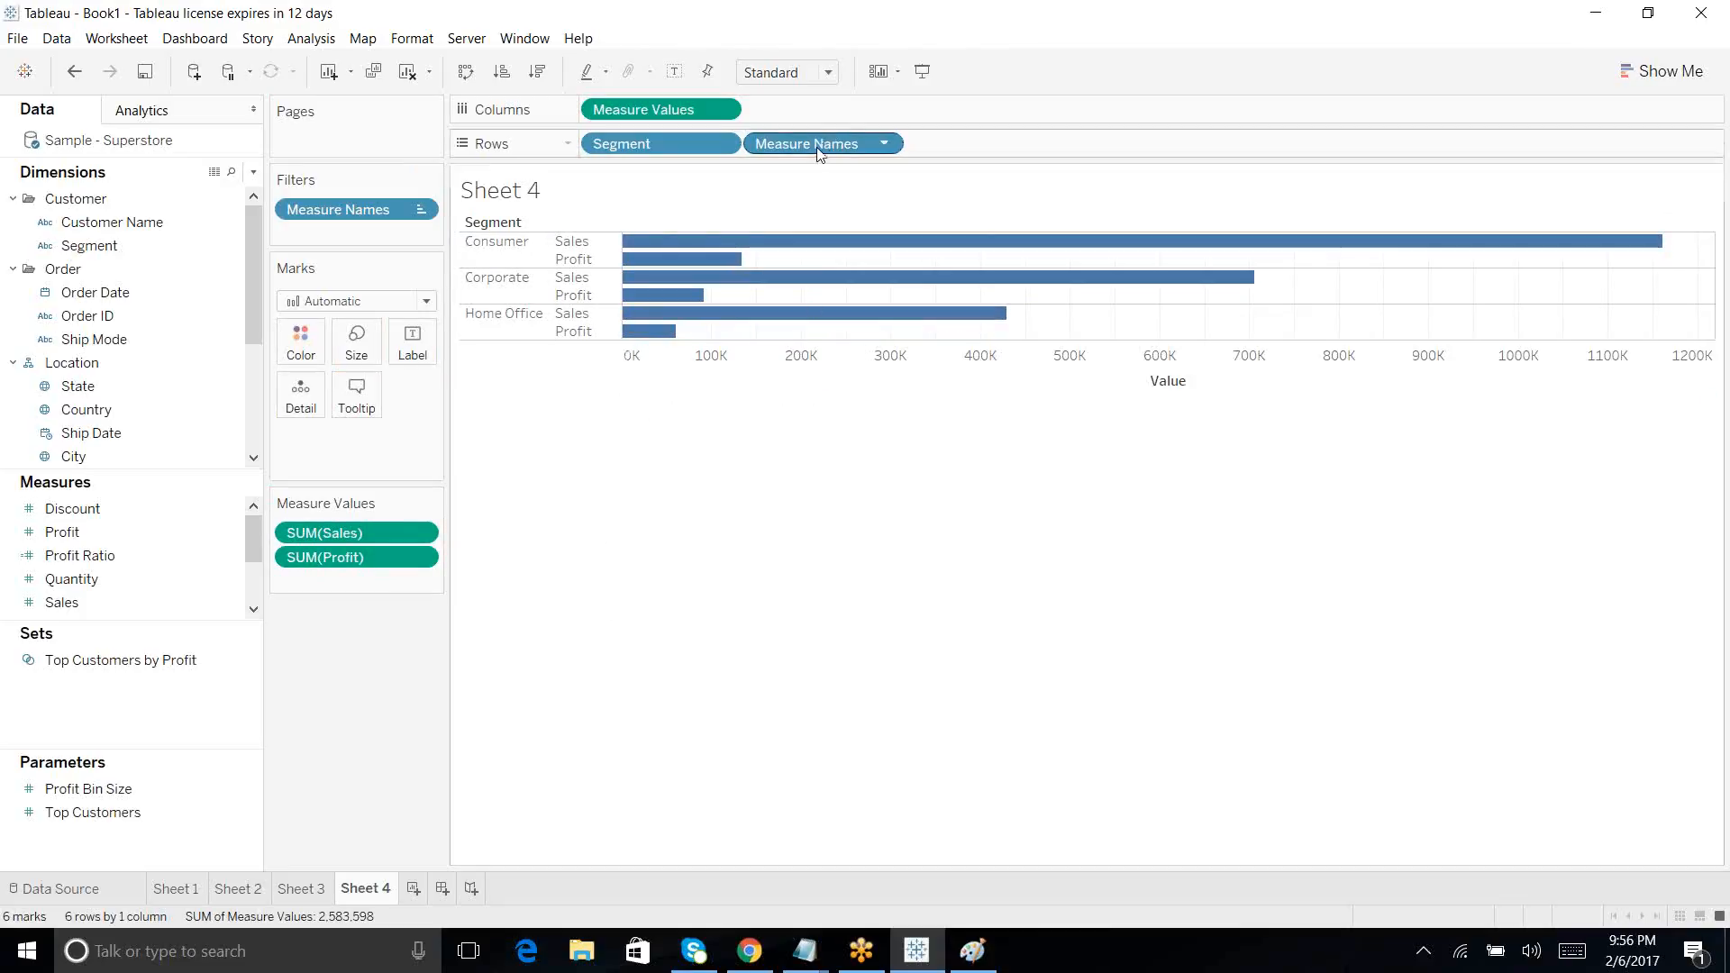
Step: Color the bars by Measure Names and add Quantity to the shared Value axis
{"action": "left_click_drag", "start_coordinate": [819, 151], "coordinate": [303, 359]}
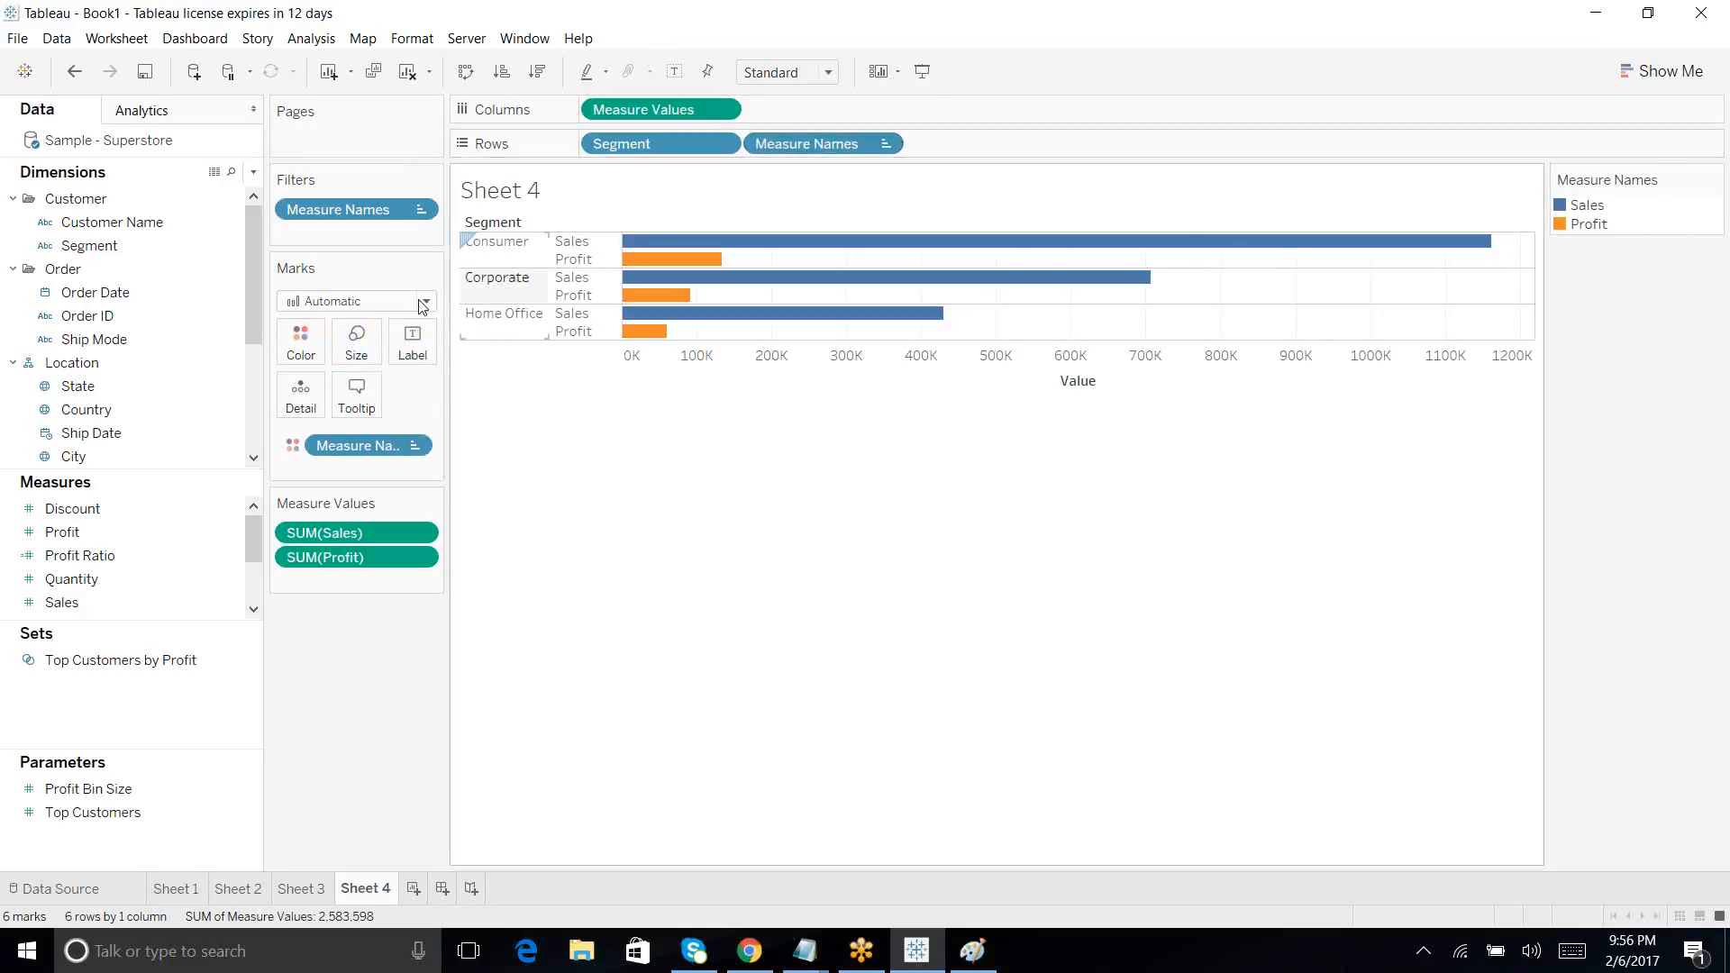
{"action": "mouse_move", "coordinate": [699, 287]}
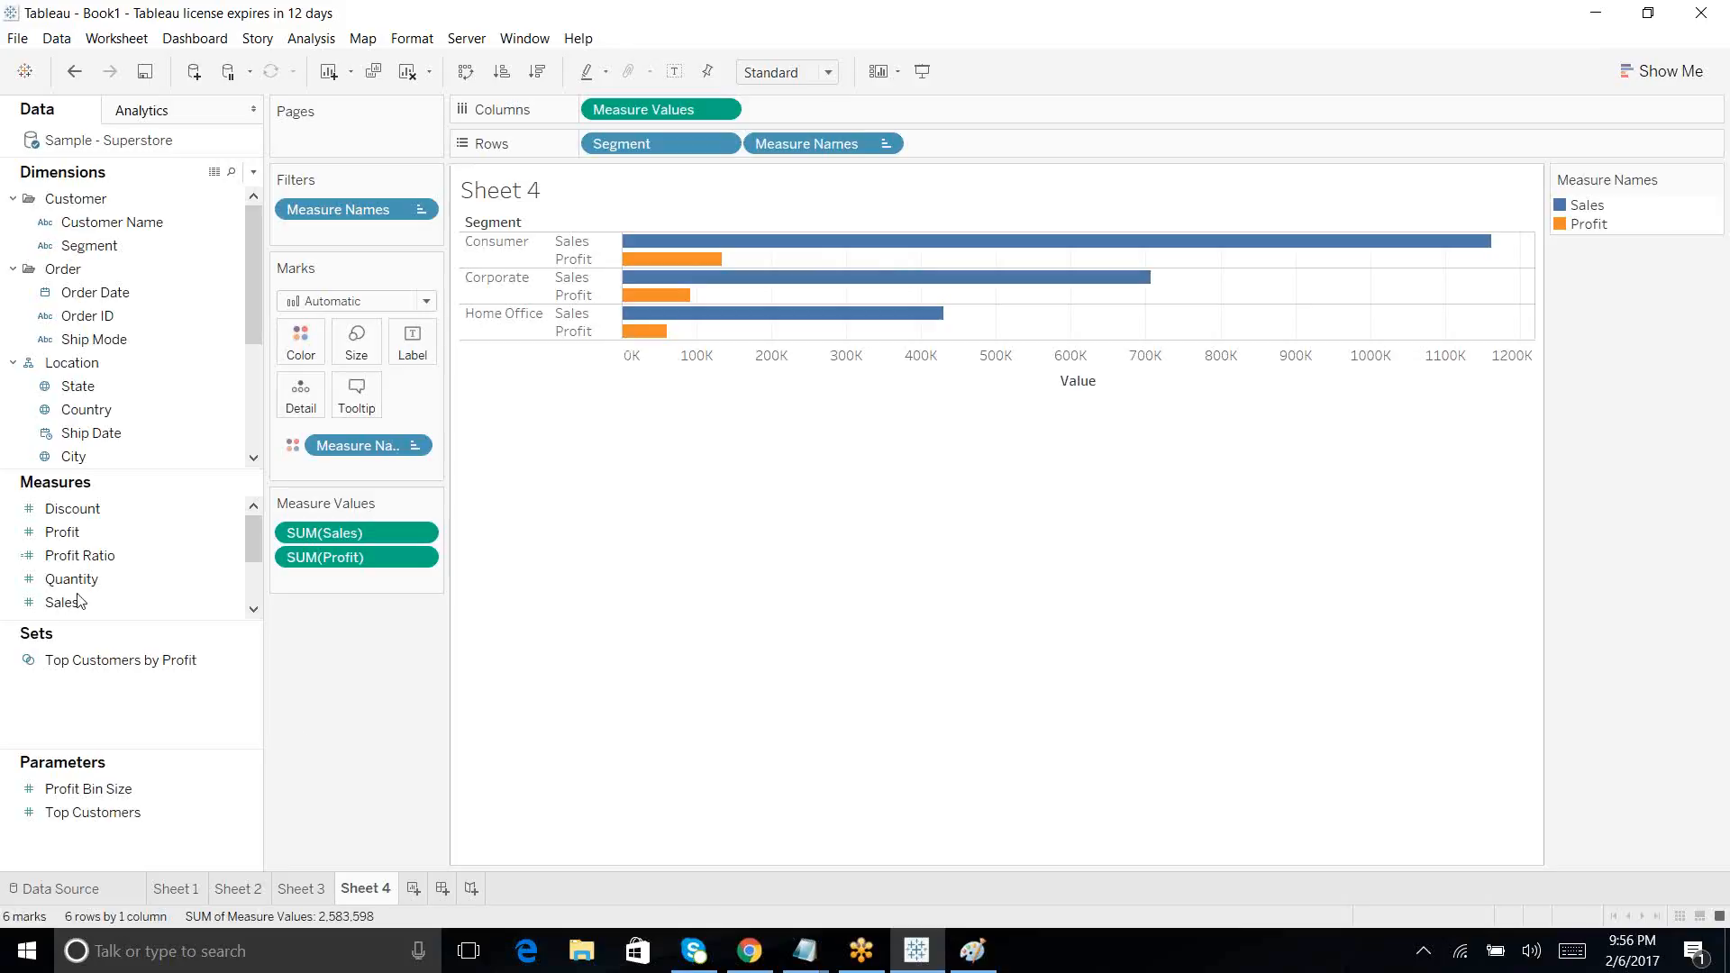
{"action": "left_click_drag", "start_coordinate": [78, 581], "coordinate": [1008, 364]}
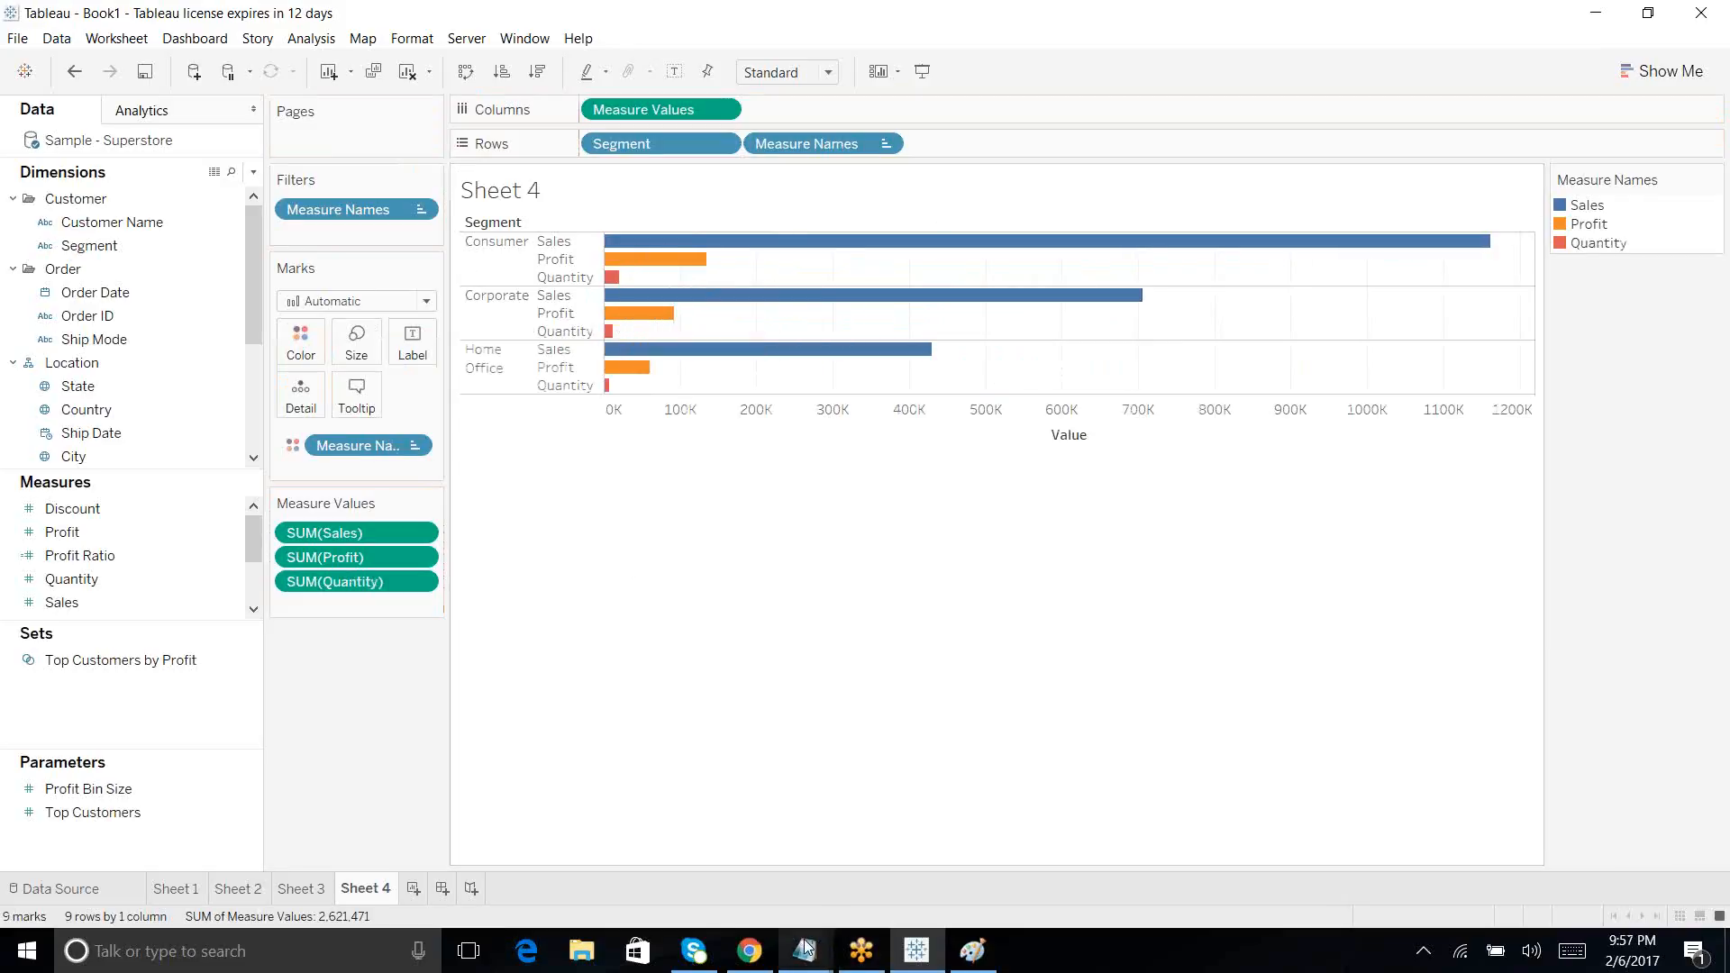
Step: Add the lines "yes", "measure name" and "measure values" to the blended axis notes in Notepad
{"action": "mouse_move", "coordinate": [805, 950]}
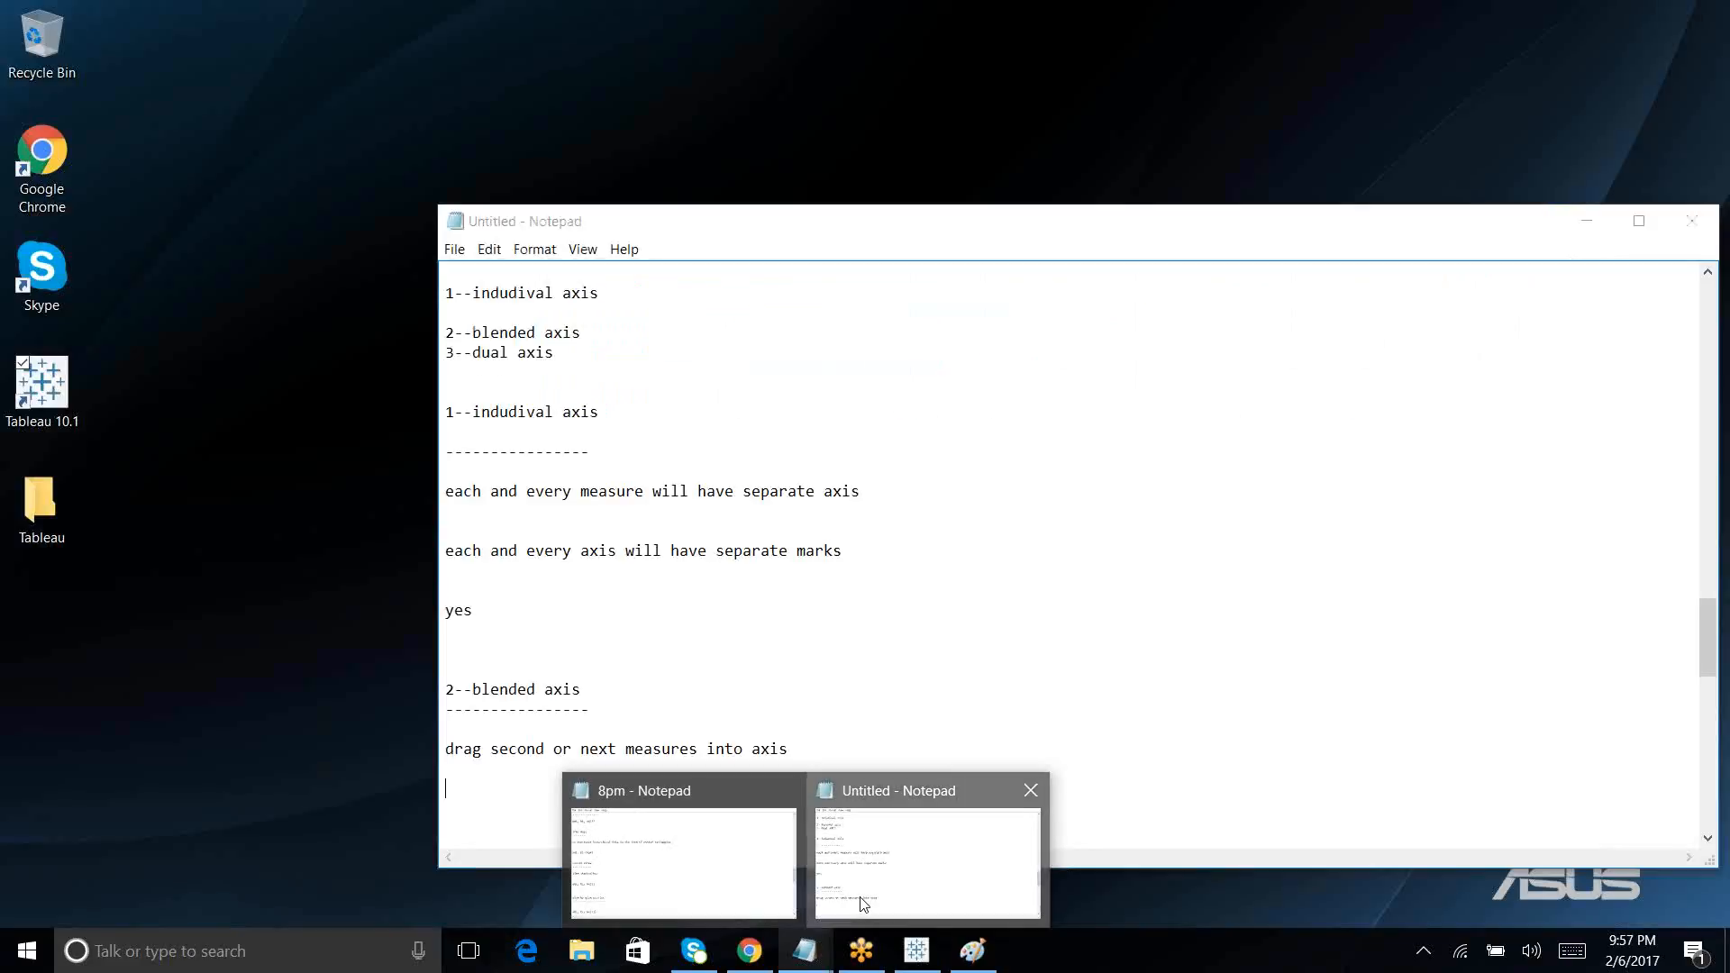
{"action": "left_click", "coordinate": [862, 902]}
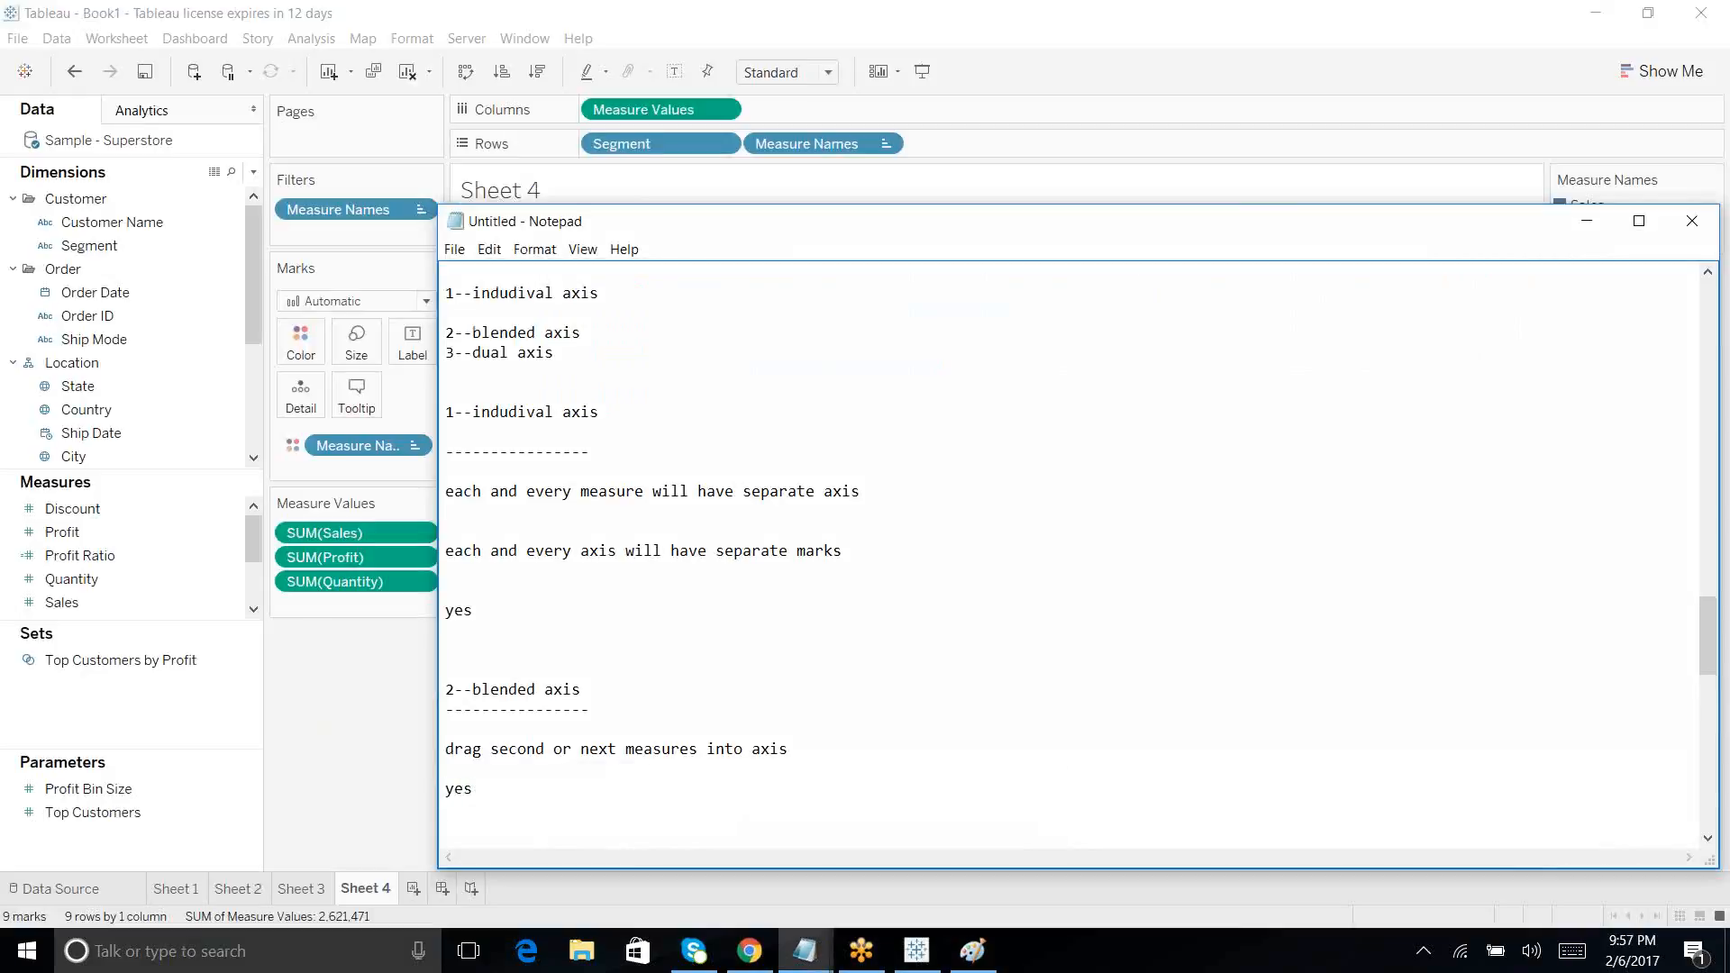
{"action": "type", "text": "measur"}
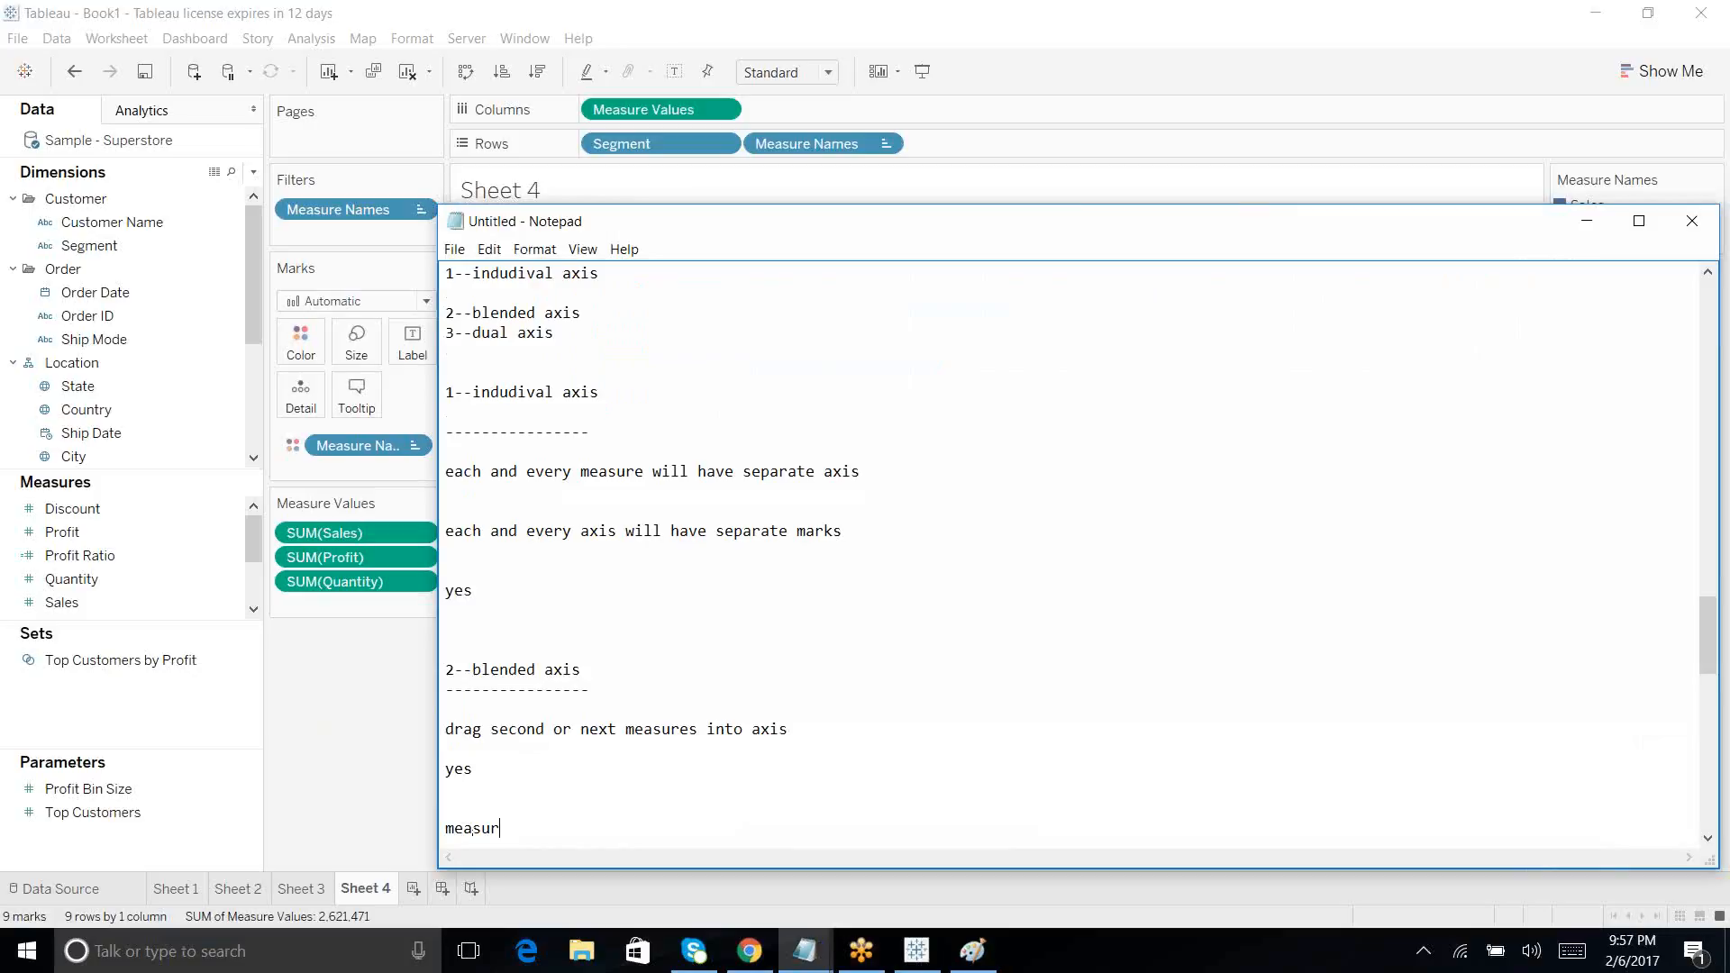
{"action": "type", "text": "e name"}
{"action": "key", "text": "Return"}
{"action": "key", "text": "Return"}
{"action": "type", "text": "measure"}
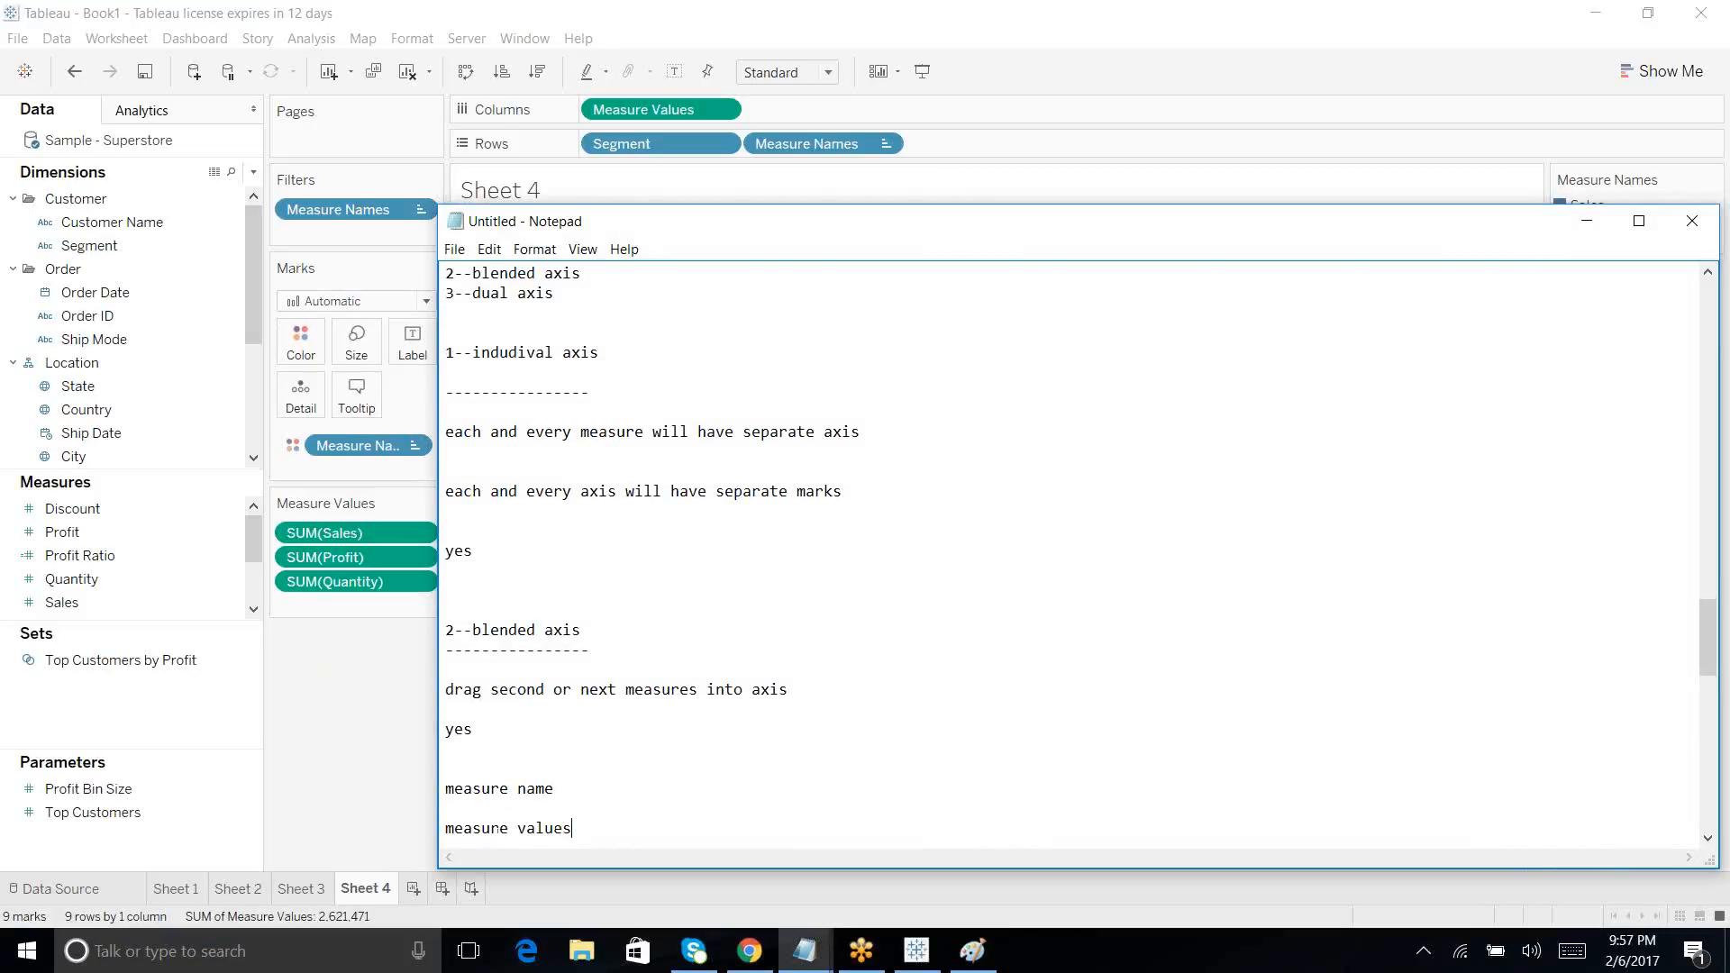
{"action": "type", "text": " values"}
{"action": "key", "text": "Return"}
{"action": "key", "text": "Return"}
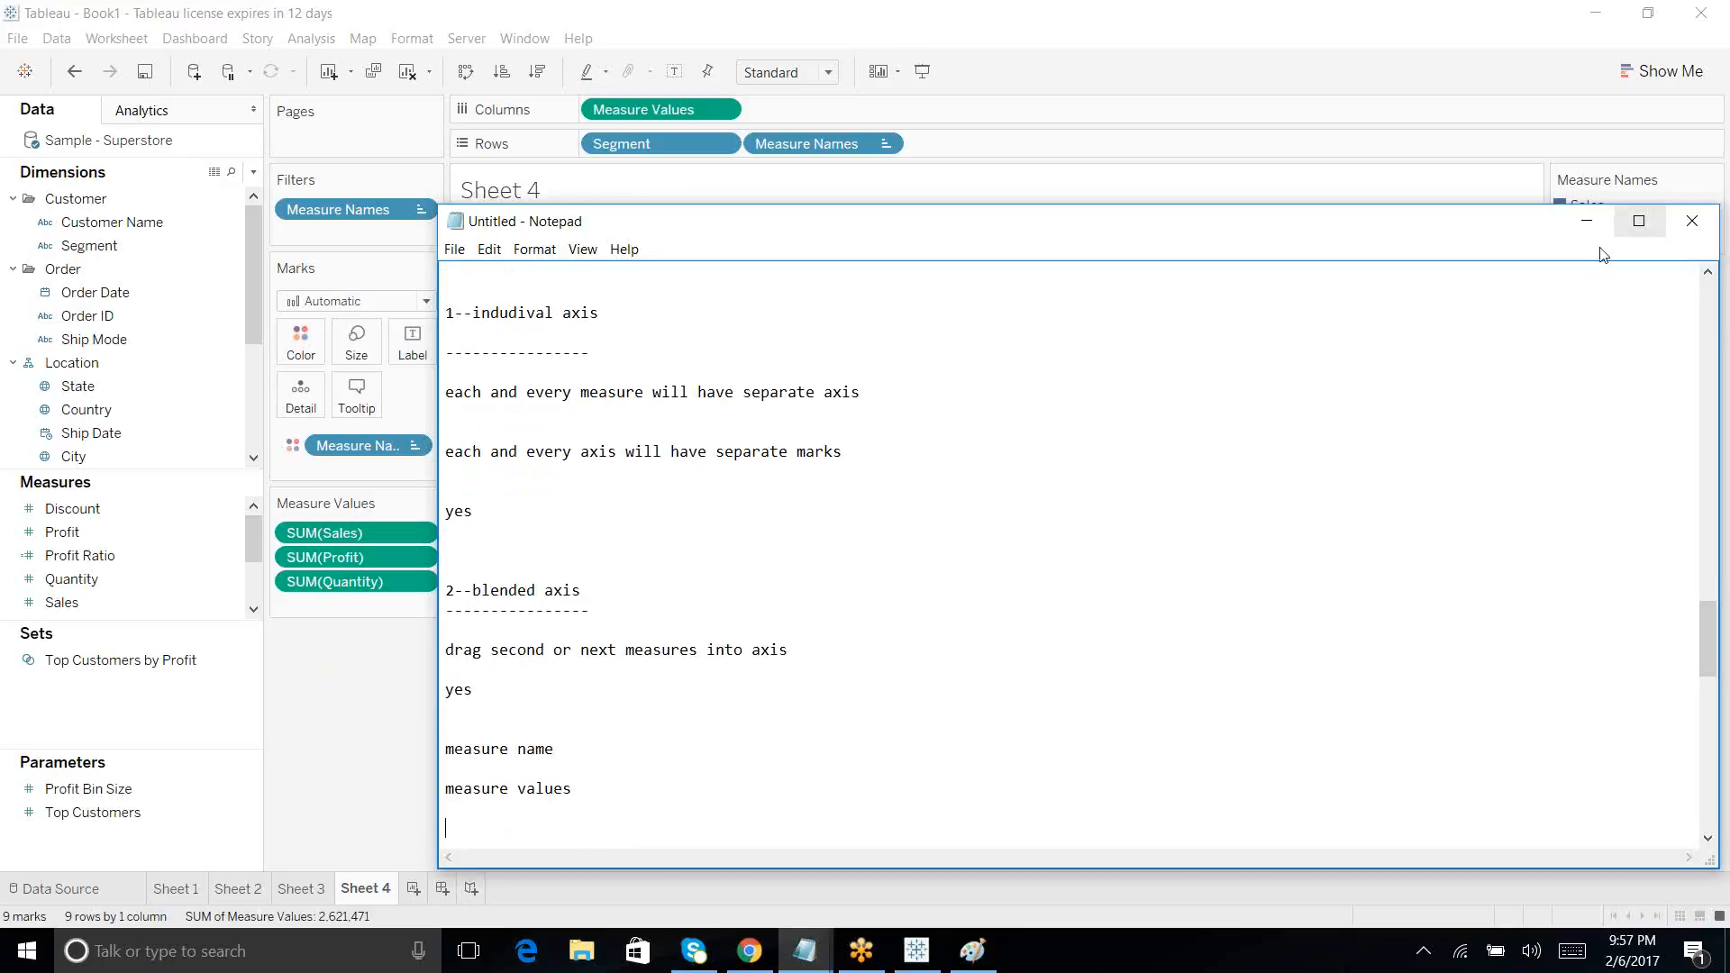
Step: Switch to Tableau and chart Sales by Segment as horizontal bars on a new worksheet
{"action": "left_click", "coordinate": [1588, 219]}
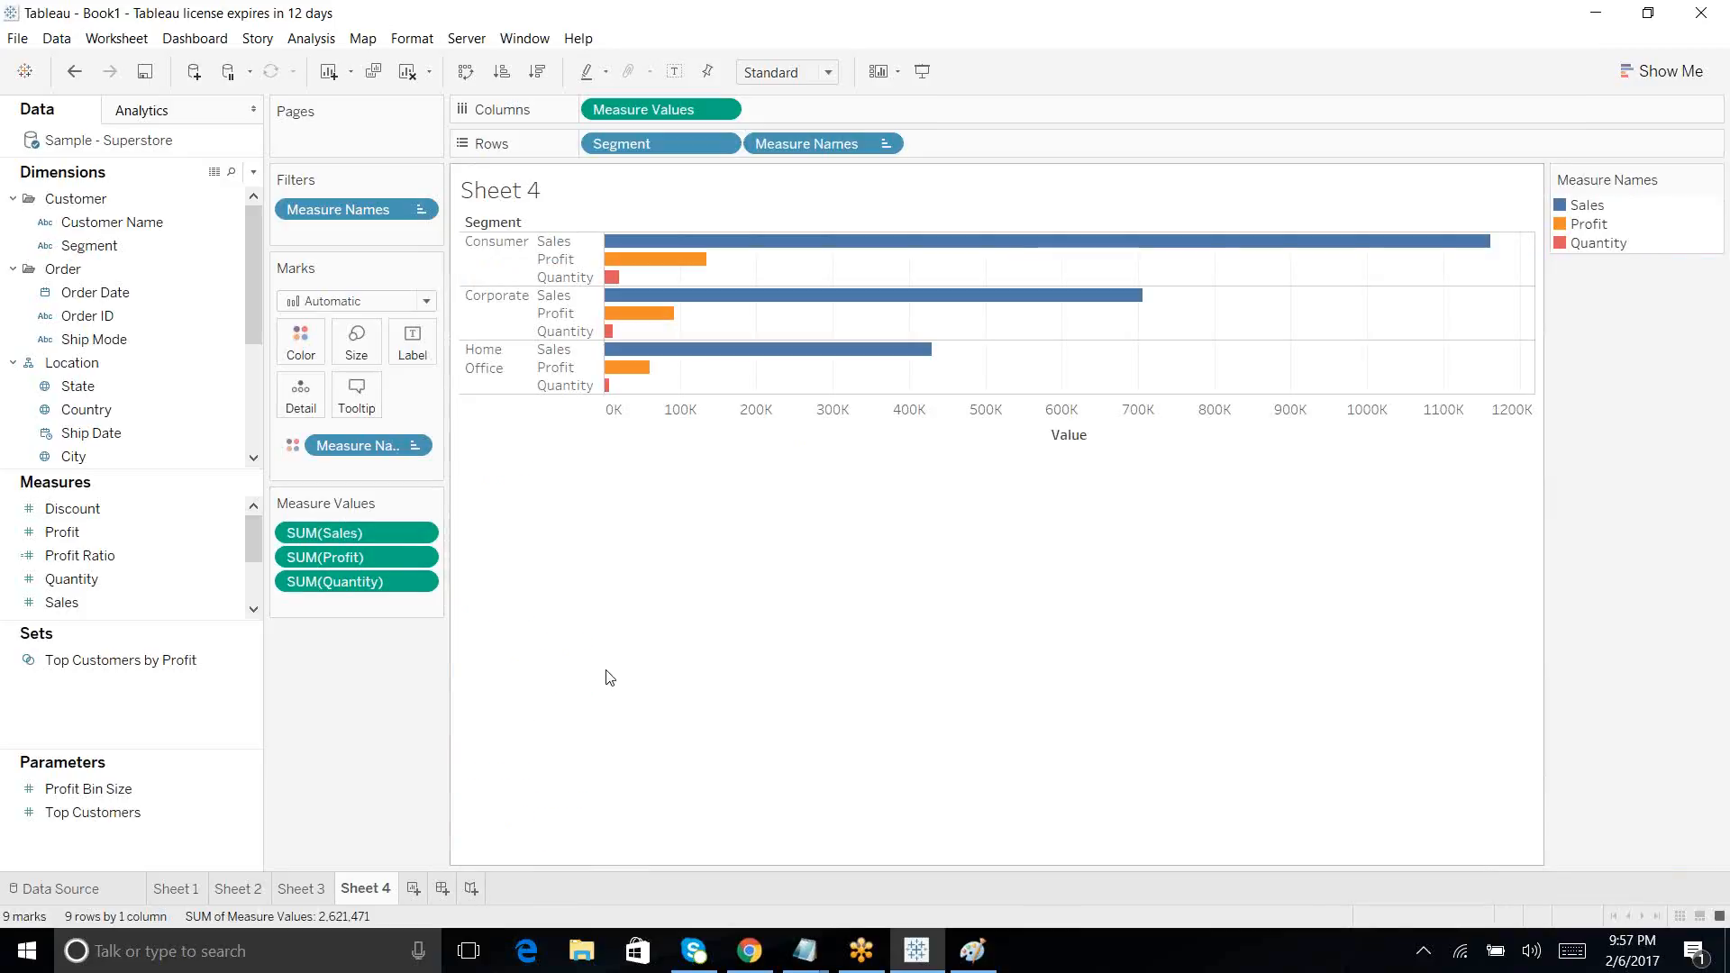
{"action": "left_click", "coordinate": [414, 890]}
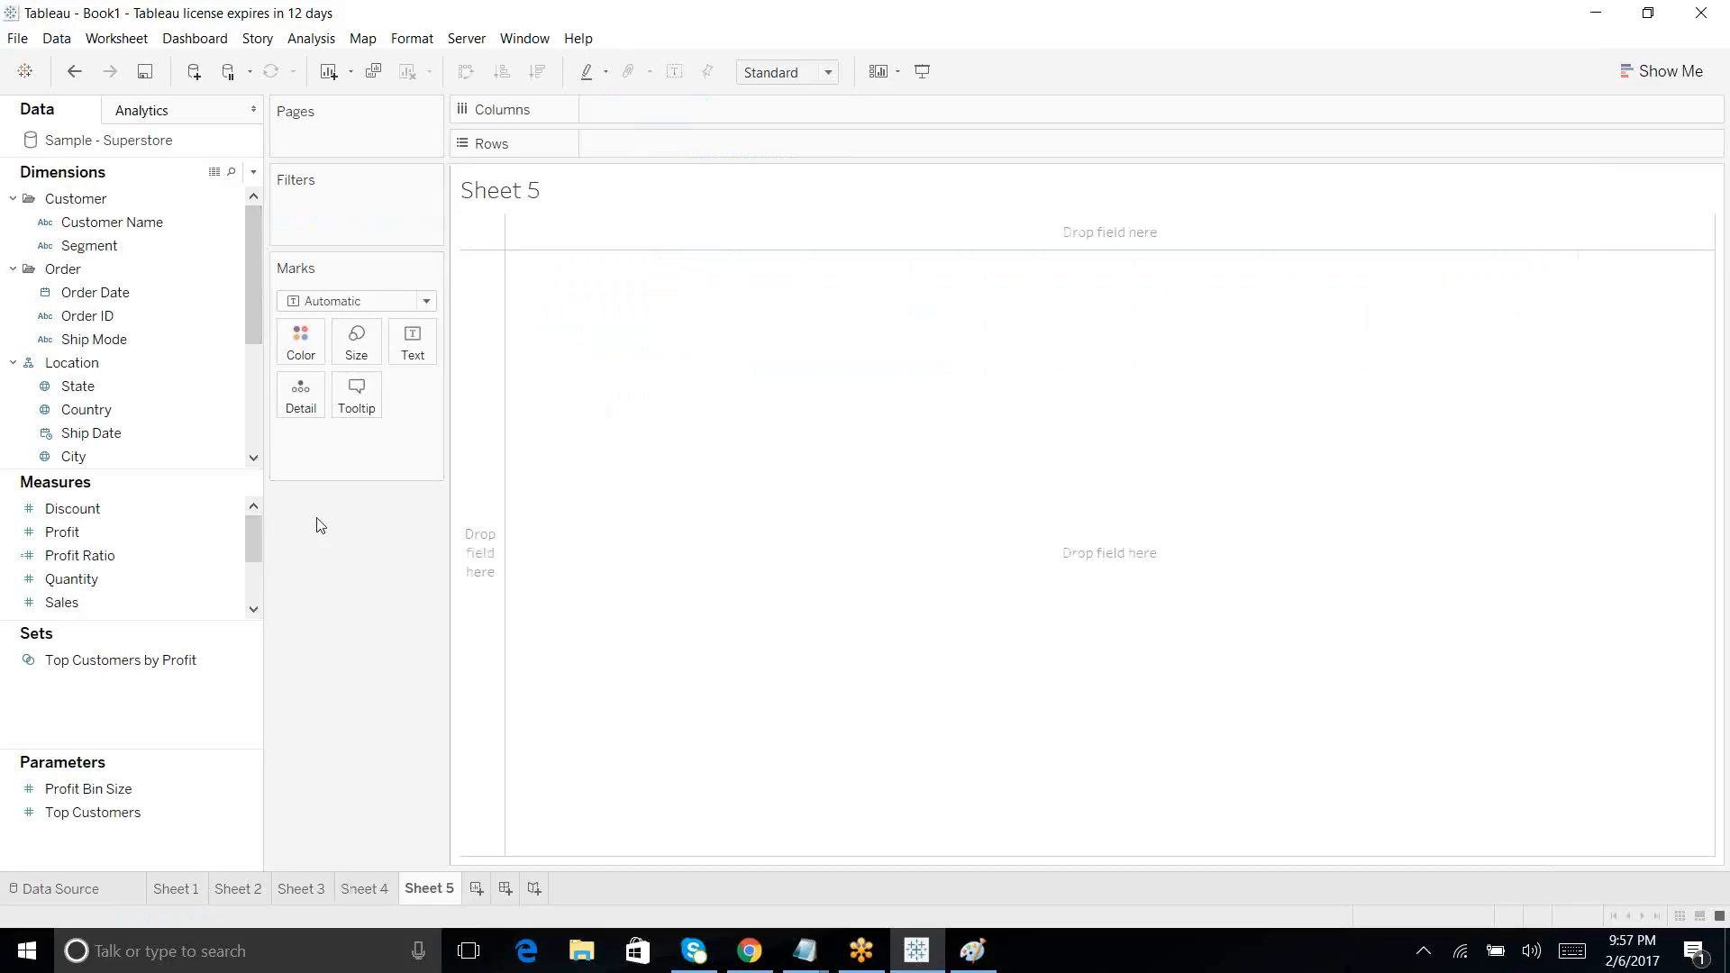
{"action": "left_click", "coordinate": [183, 263]}
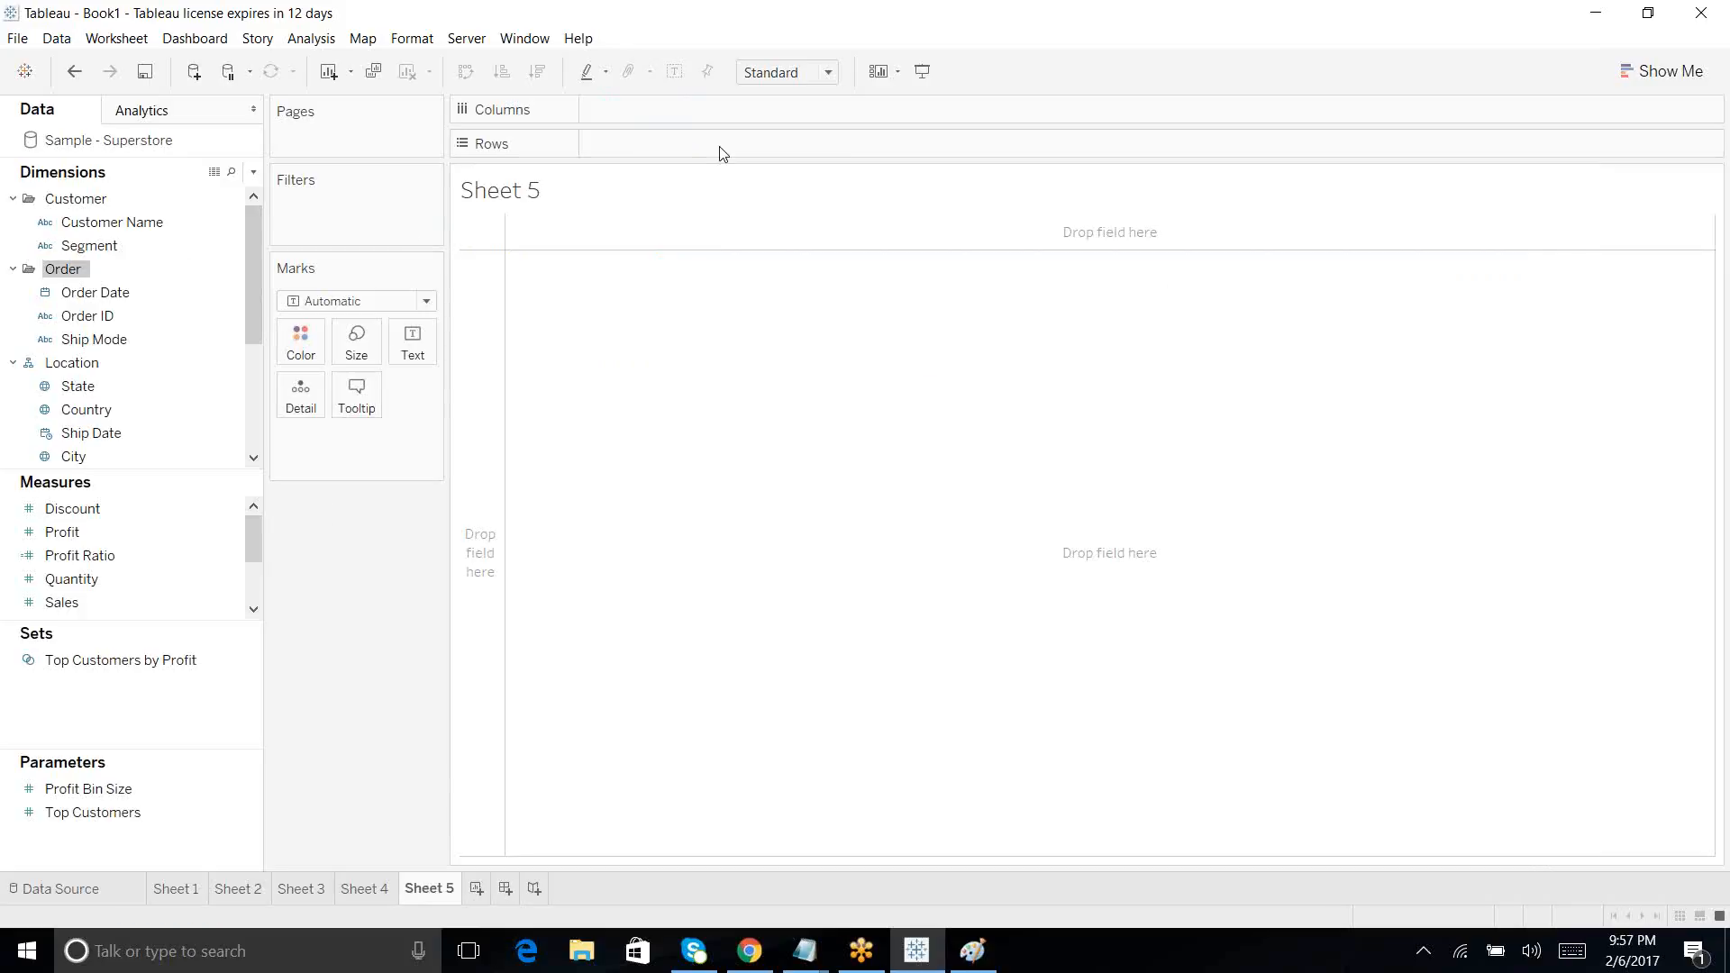
{"action": "left_click_drag", "start_coordinate": [108, 246], "coordinate": [658, 146]}
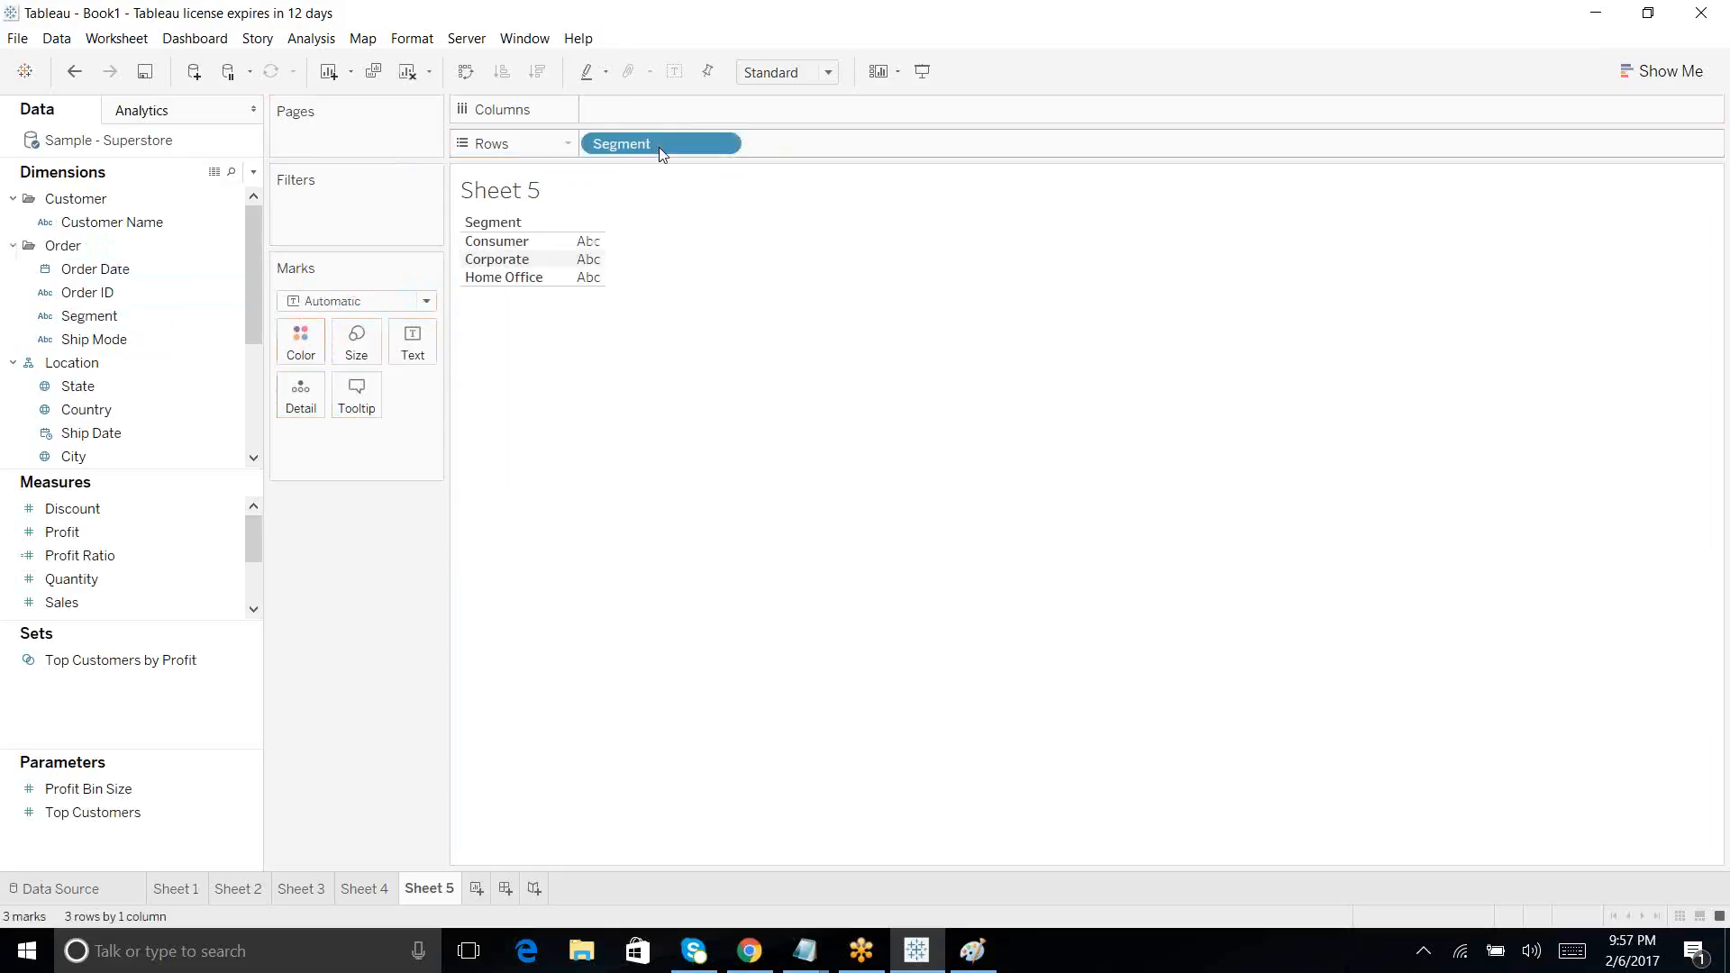
{"action": "left_click_drag", "start_coordinate": [62, 602], "coordinate": [635, 119]}
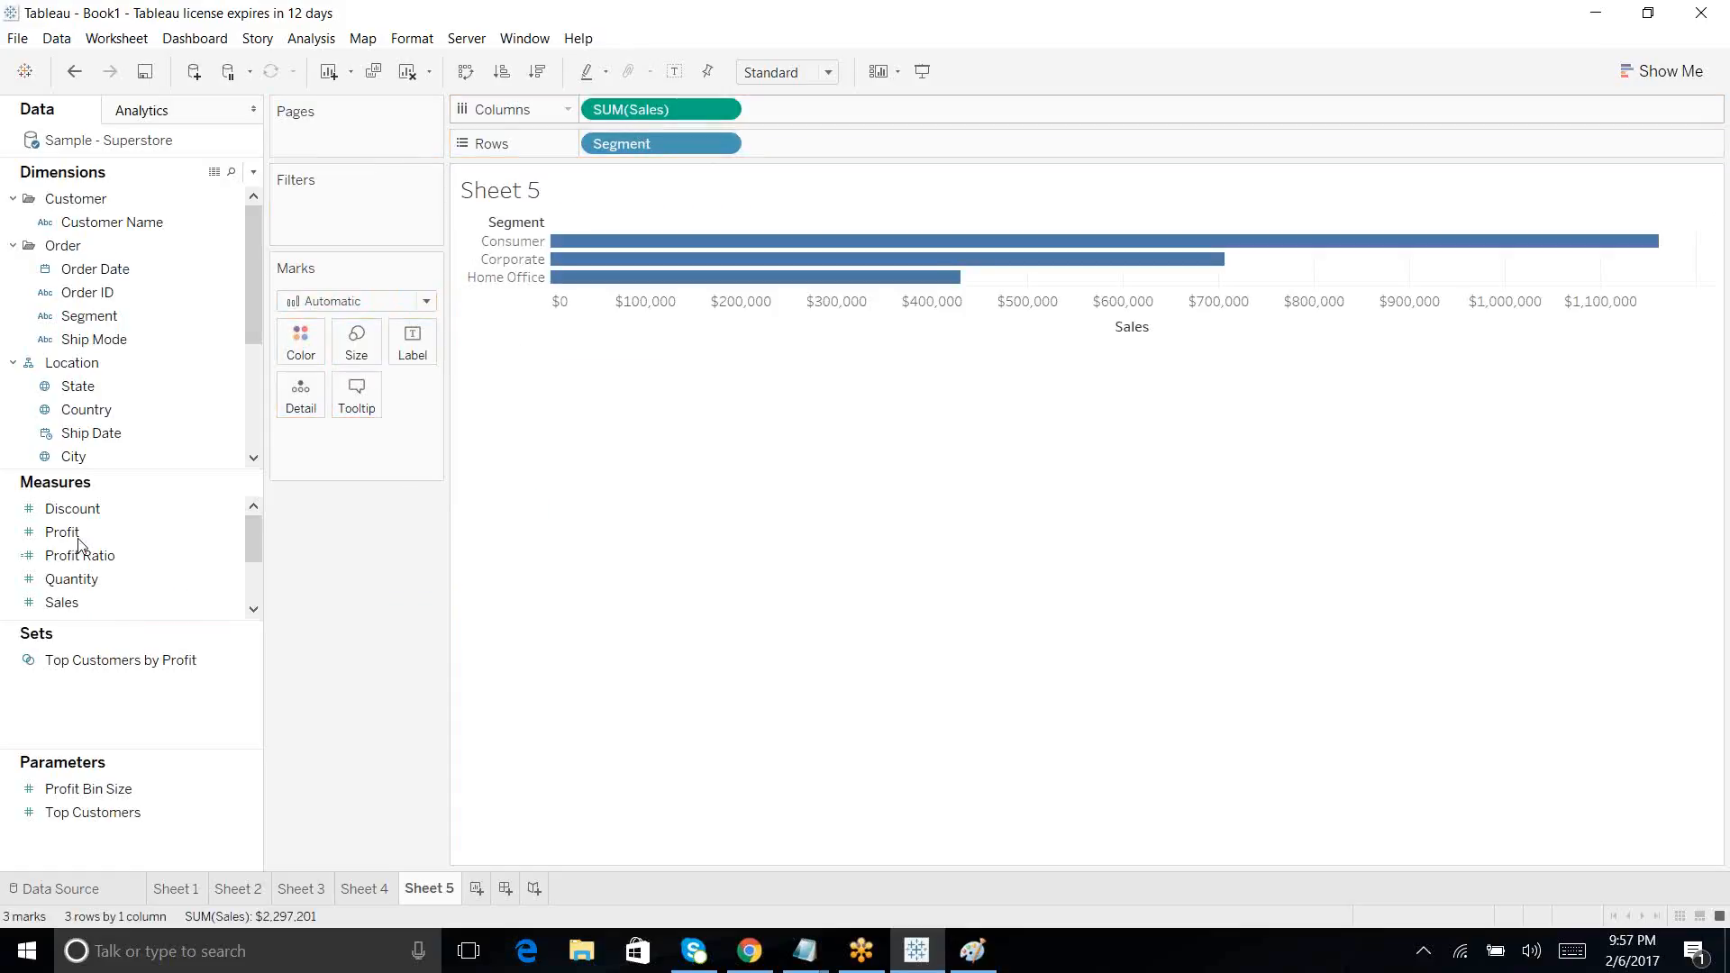
Step: Add Profit and Quantity to the columns after Sales, each with its own axis
{"action": "left_click_drag", "start_coordinate": [76, 538], "coordinate": [797, 110]}
{"action": "key", "text": "Escape"}
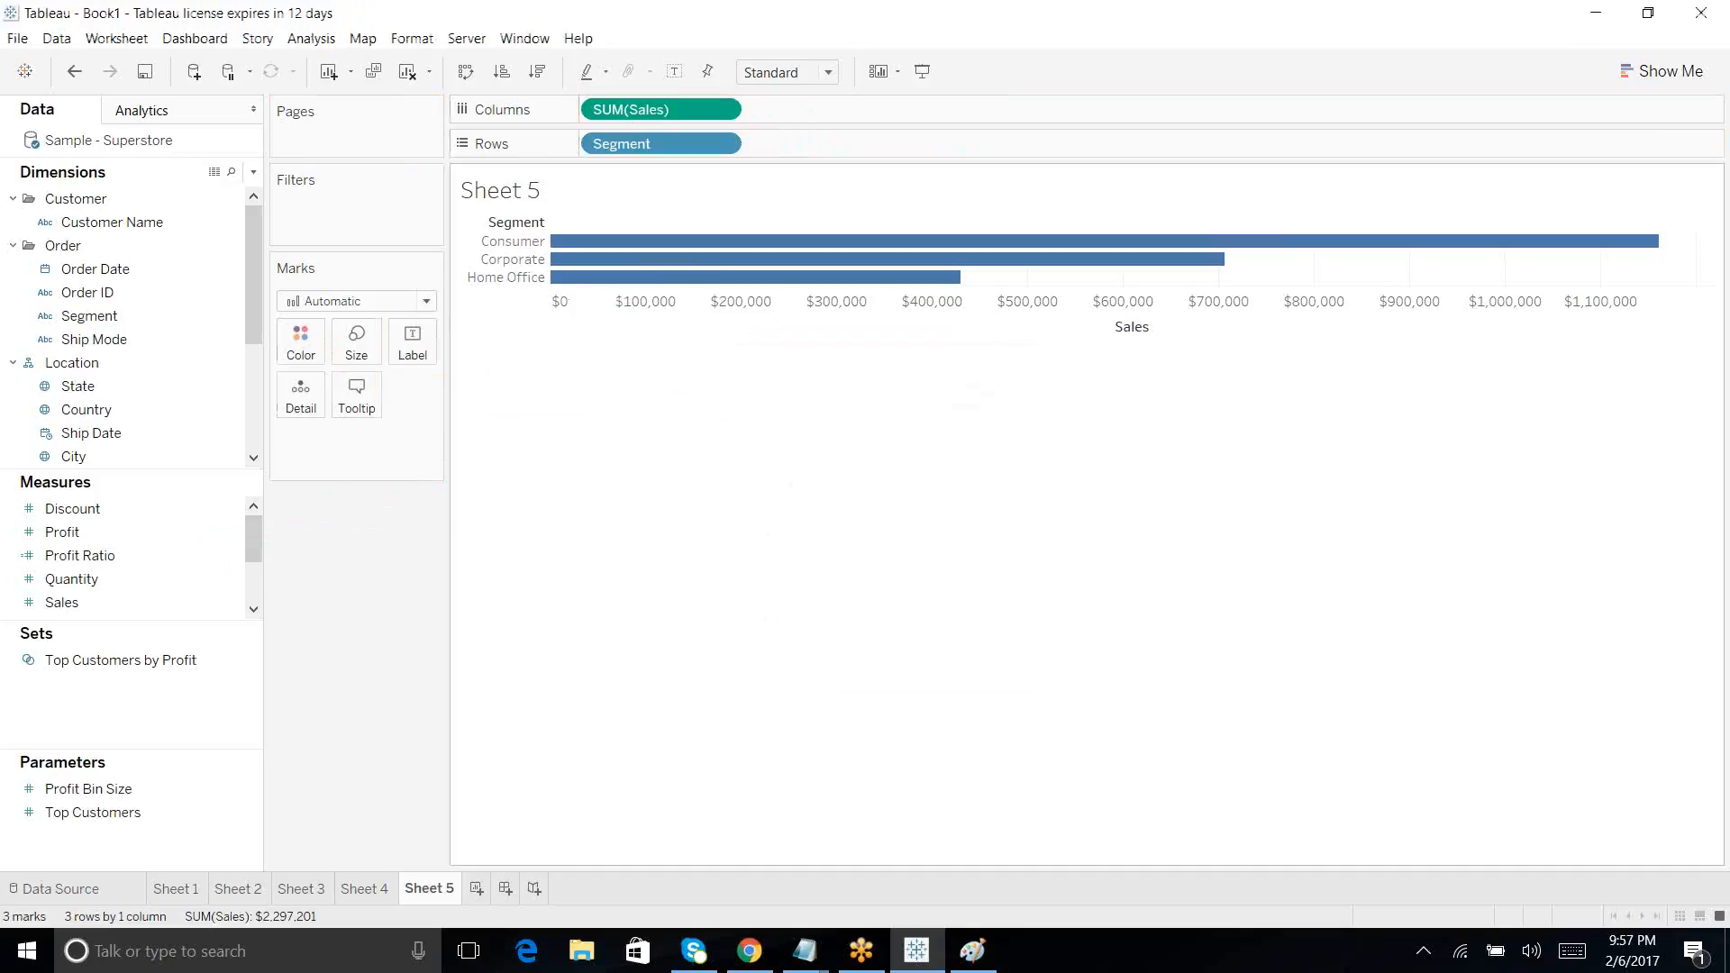
{"action": "left_click_drag", "start_coordinate": [62, 531], "coordinate": [795, 126]}
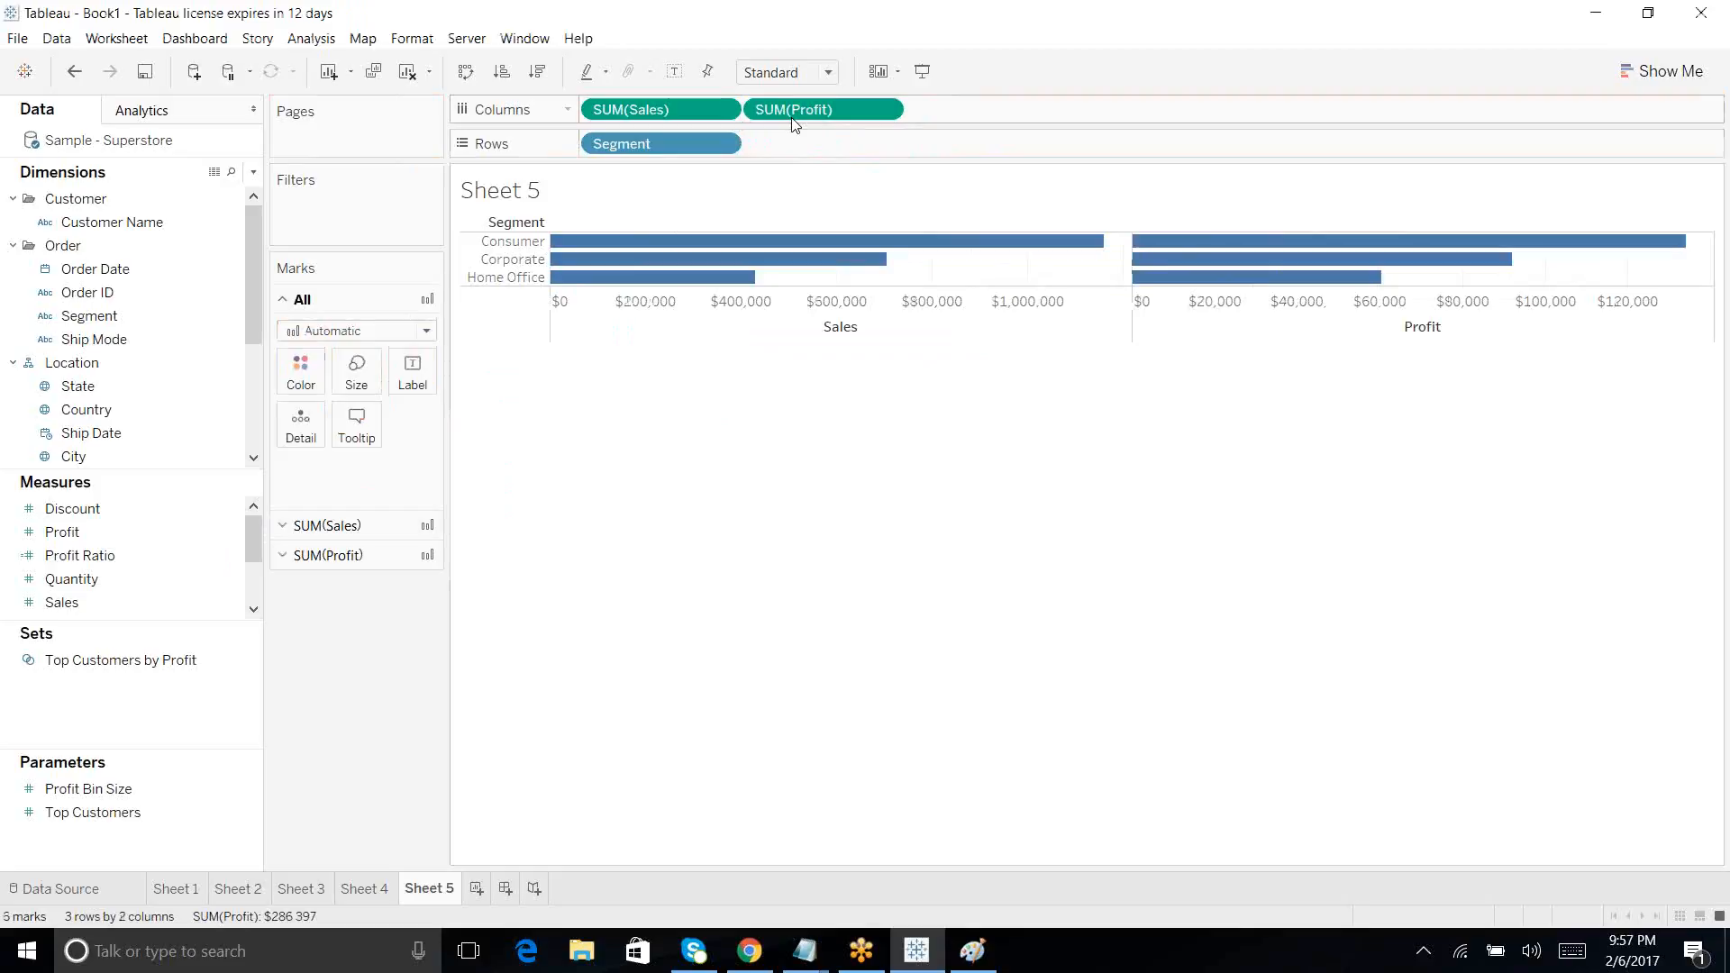
{"action": "left_click_drag", "start_coordinate": [99, 600], "coordinate": [971, 107]}
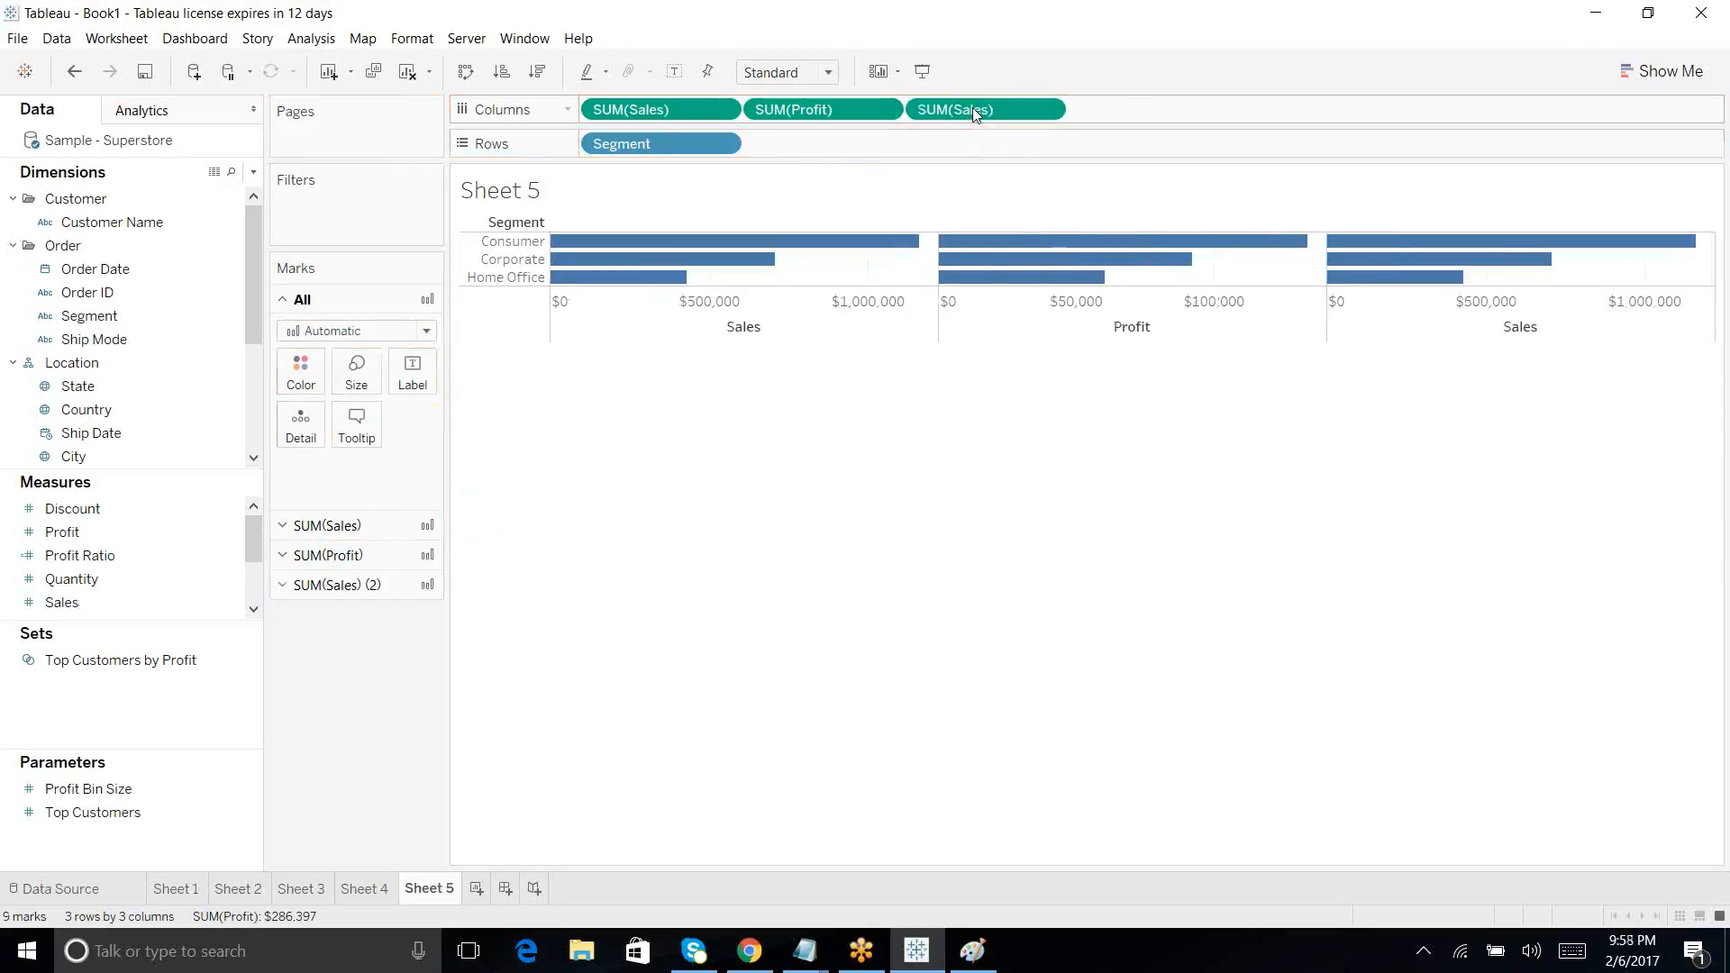
{"action": "left_click_drag", "start_coordinate": [971, 107], "coordinate": [905, 529]}
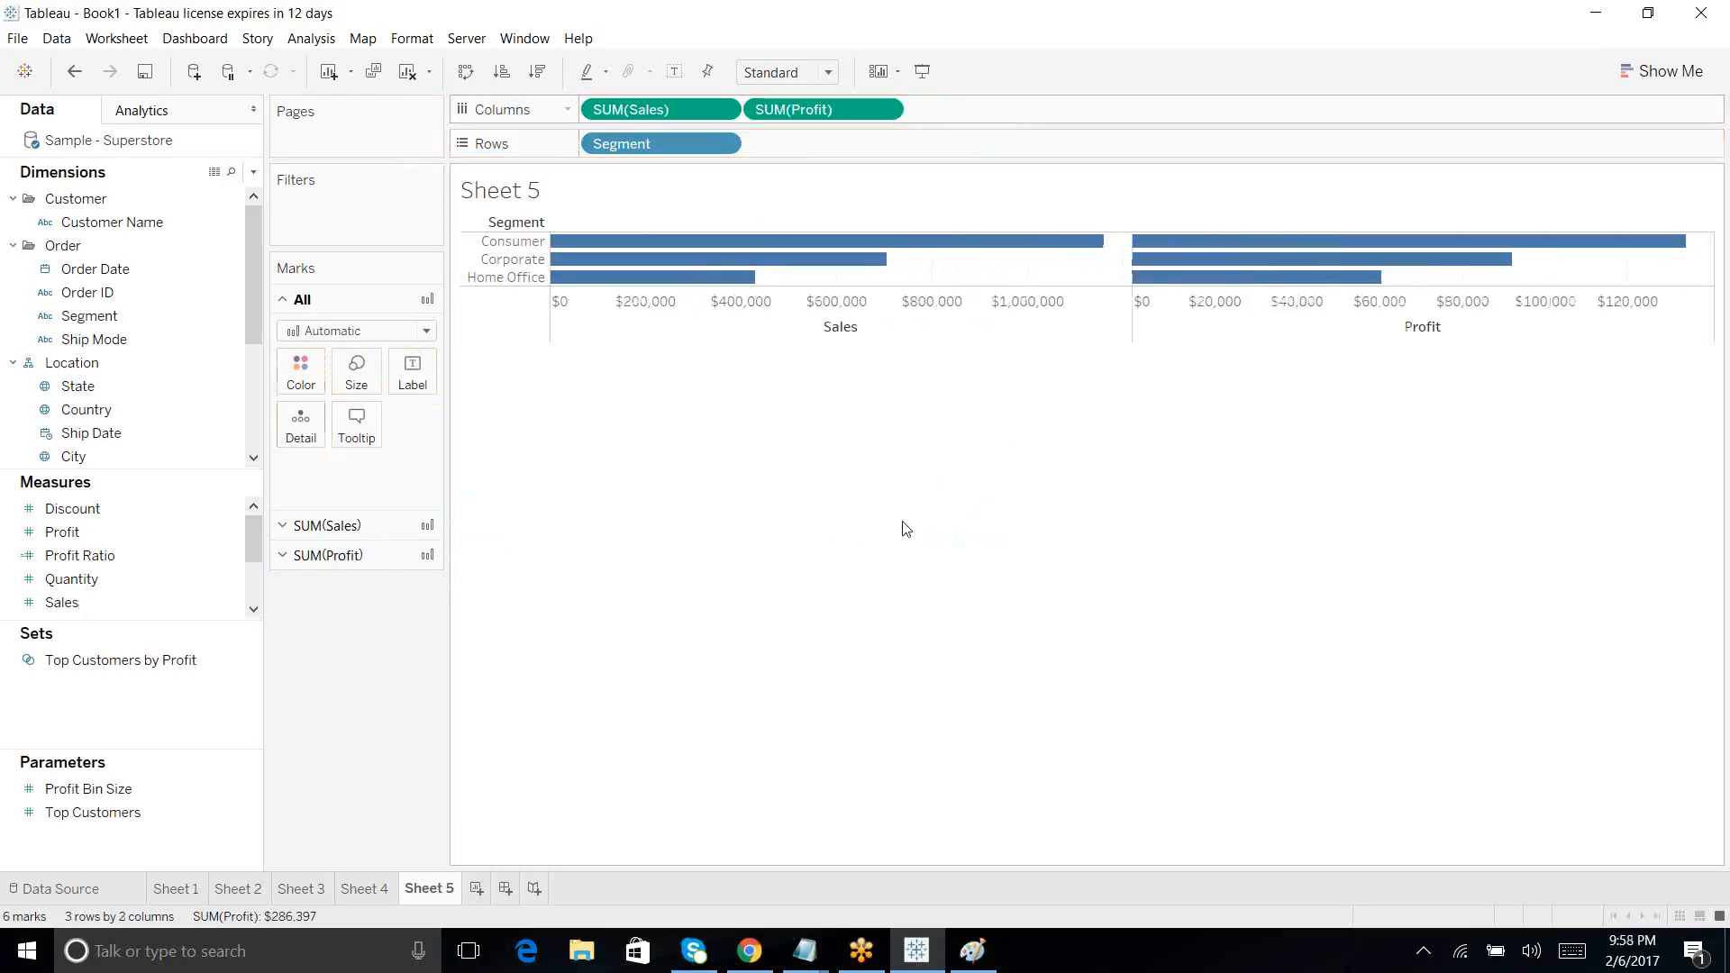
{"action": "left_click_drag", "start_coordinate": [85, 580], "coordinate": [985, 106]}
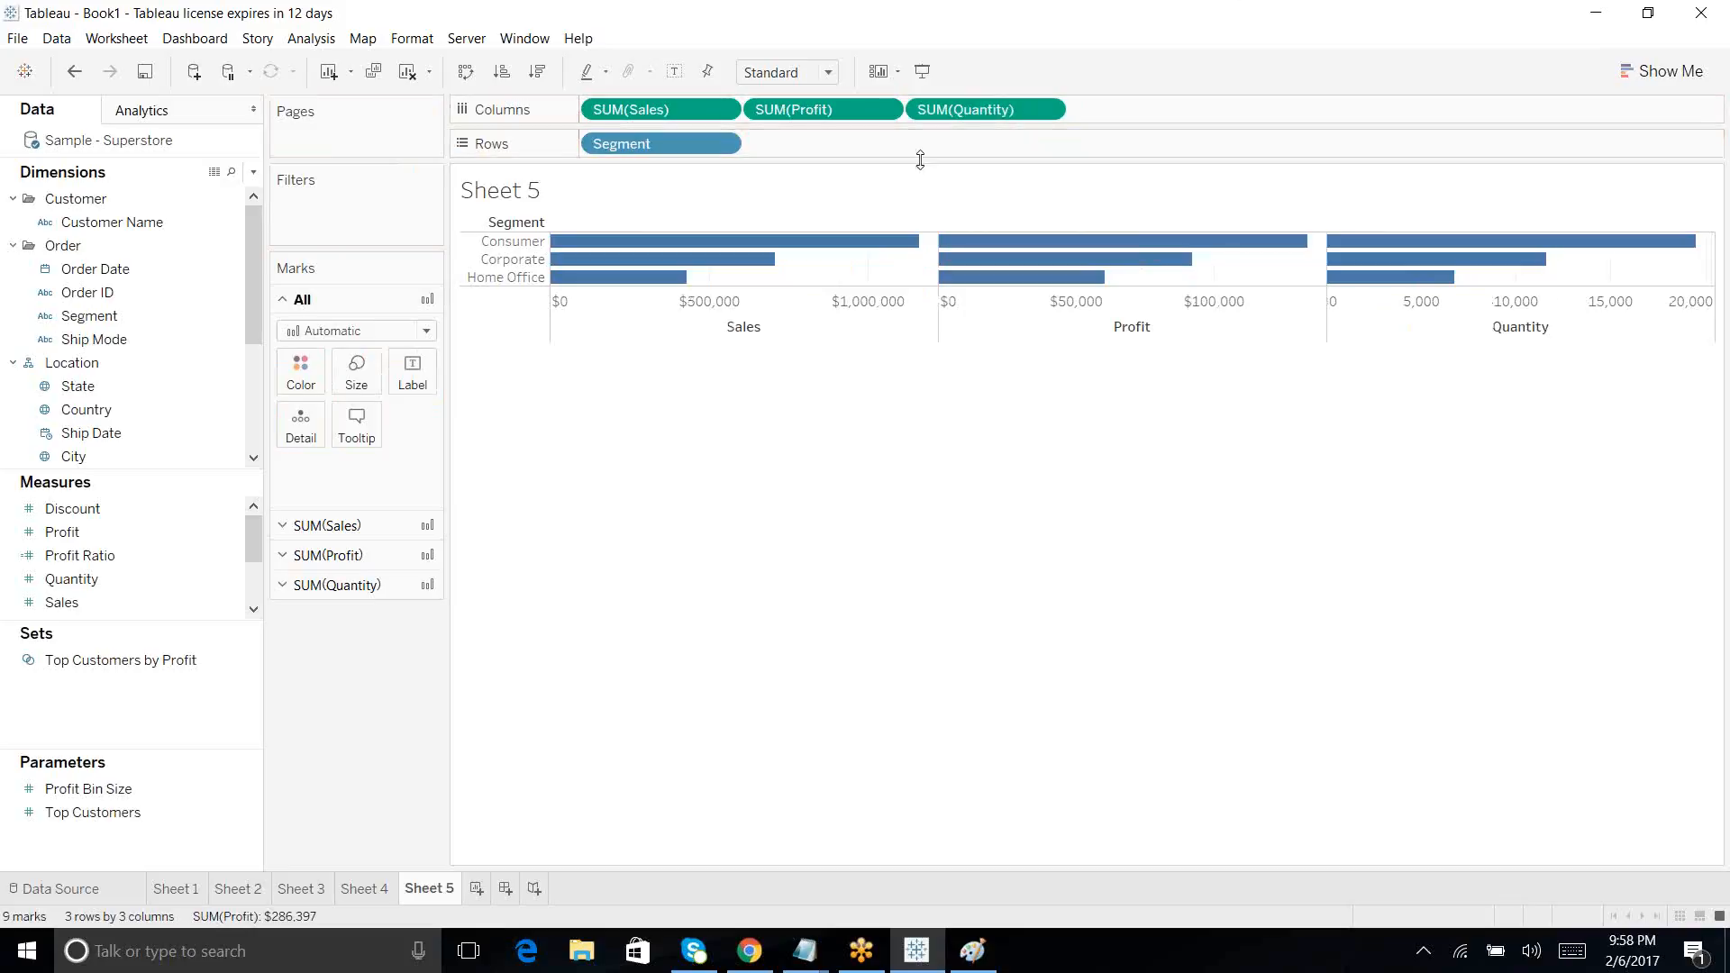
Step: Convert the chart to side-by-side bars and swap its rows and columns
{"action": "left_click", "coordinate": [1635, 81]}
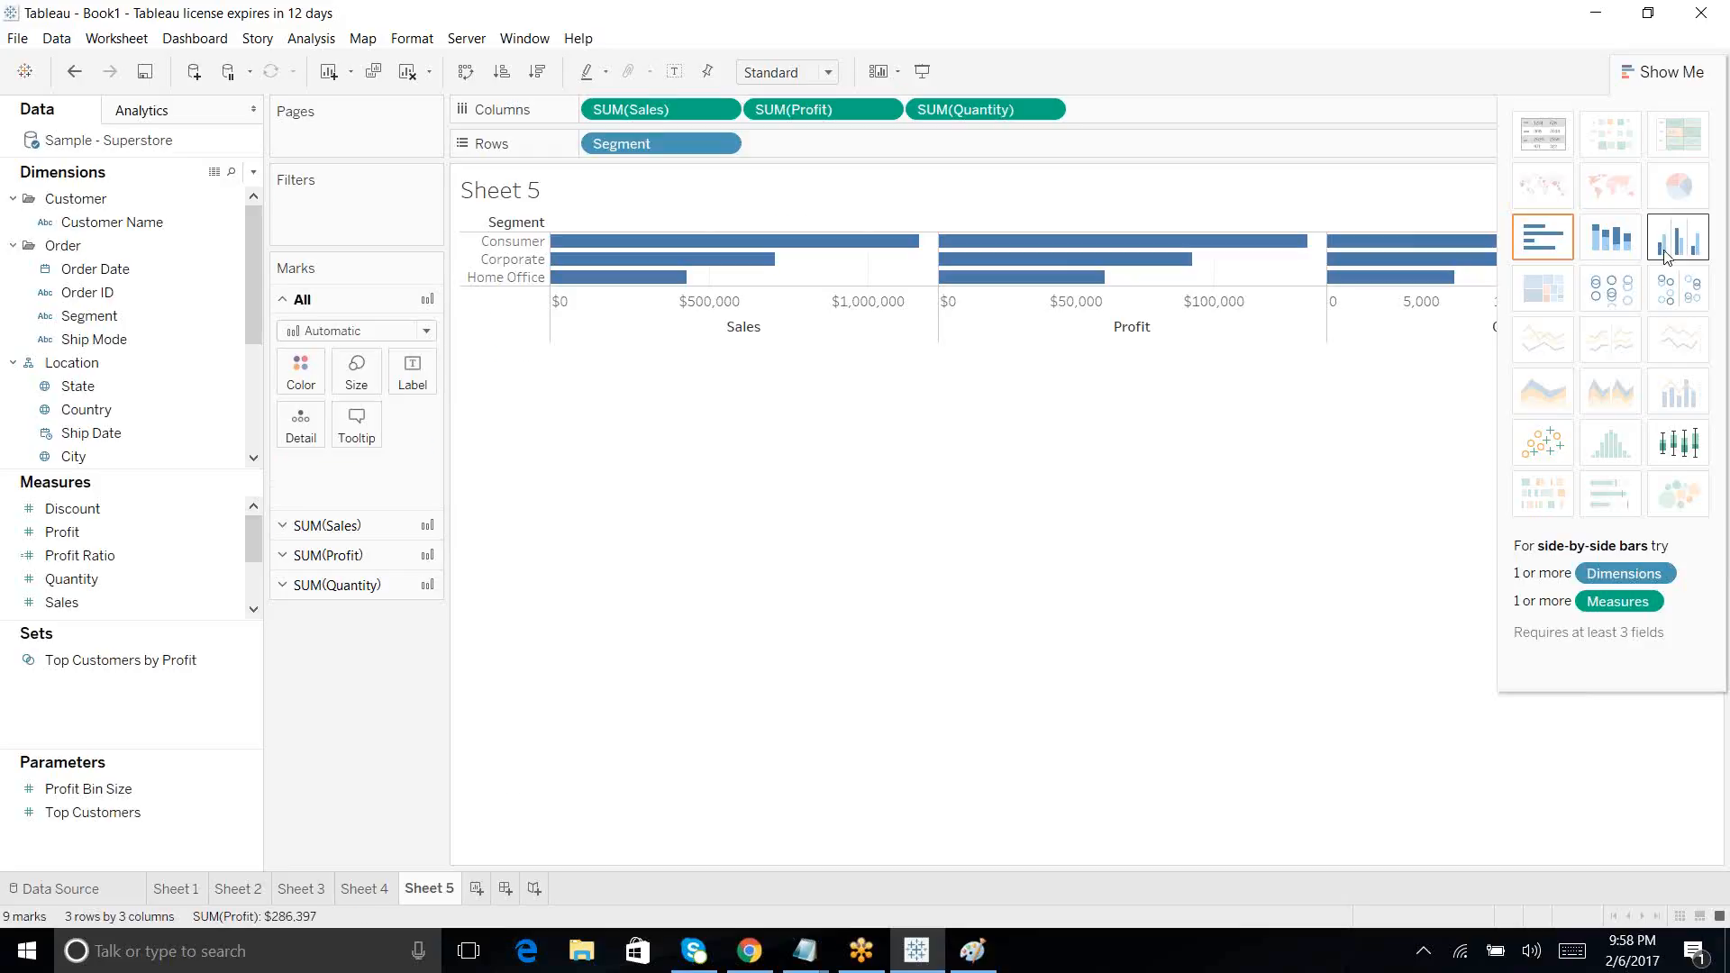
{"action": "left_click", "coordinate": [1666, 258]}
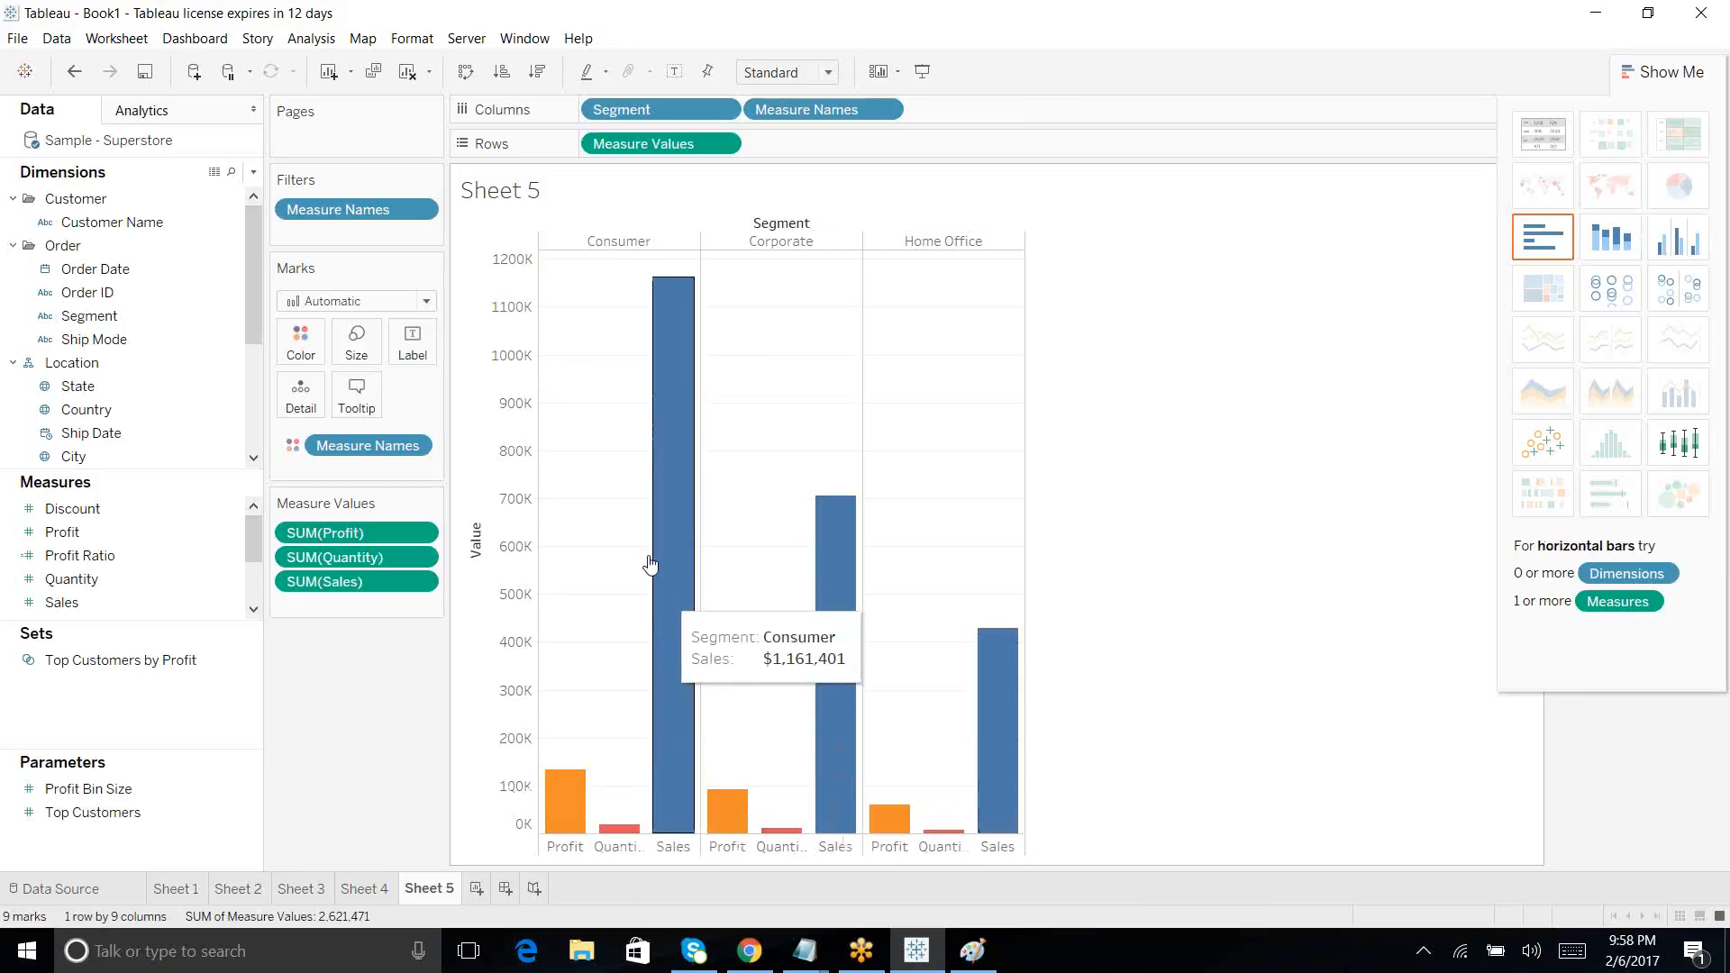
{"action": "left_click", "coordinate": [466, 72]}
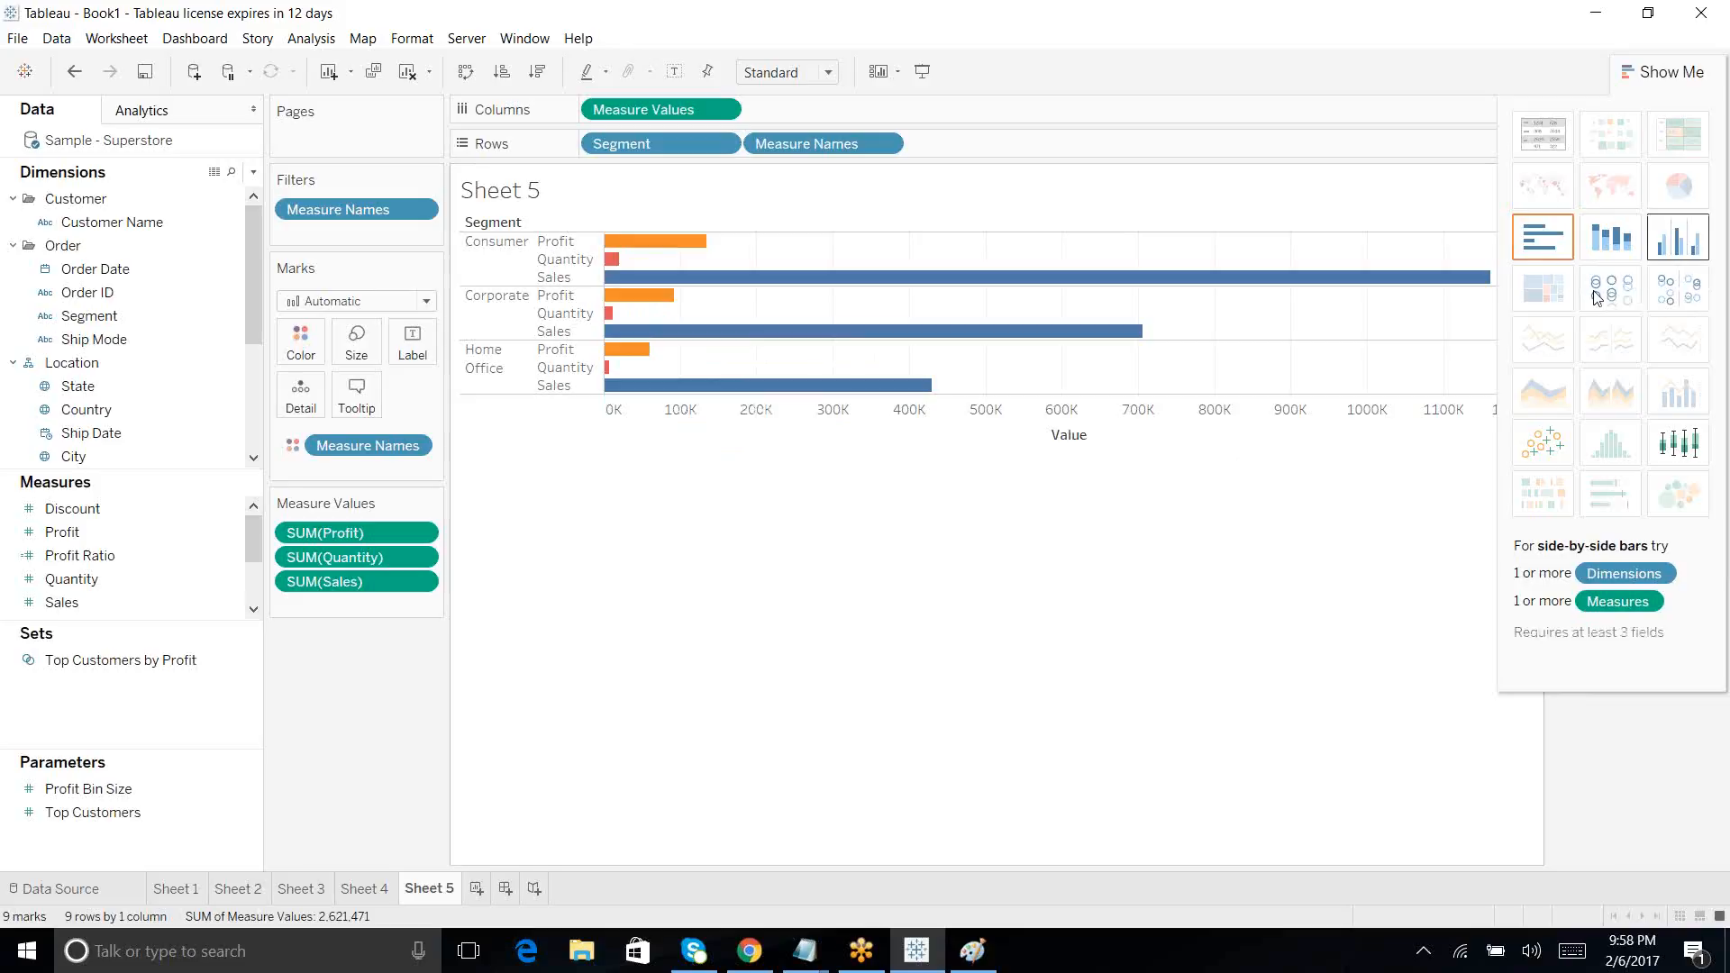
Step: Add the note "in show me click on side by side bars" and a "dual axis" heading in Notepad, and return to Tableau
{"action": "left_click", "coordinate": [800, 962]}
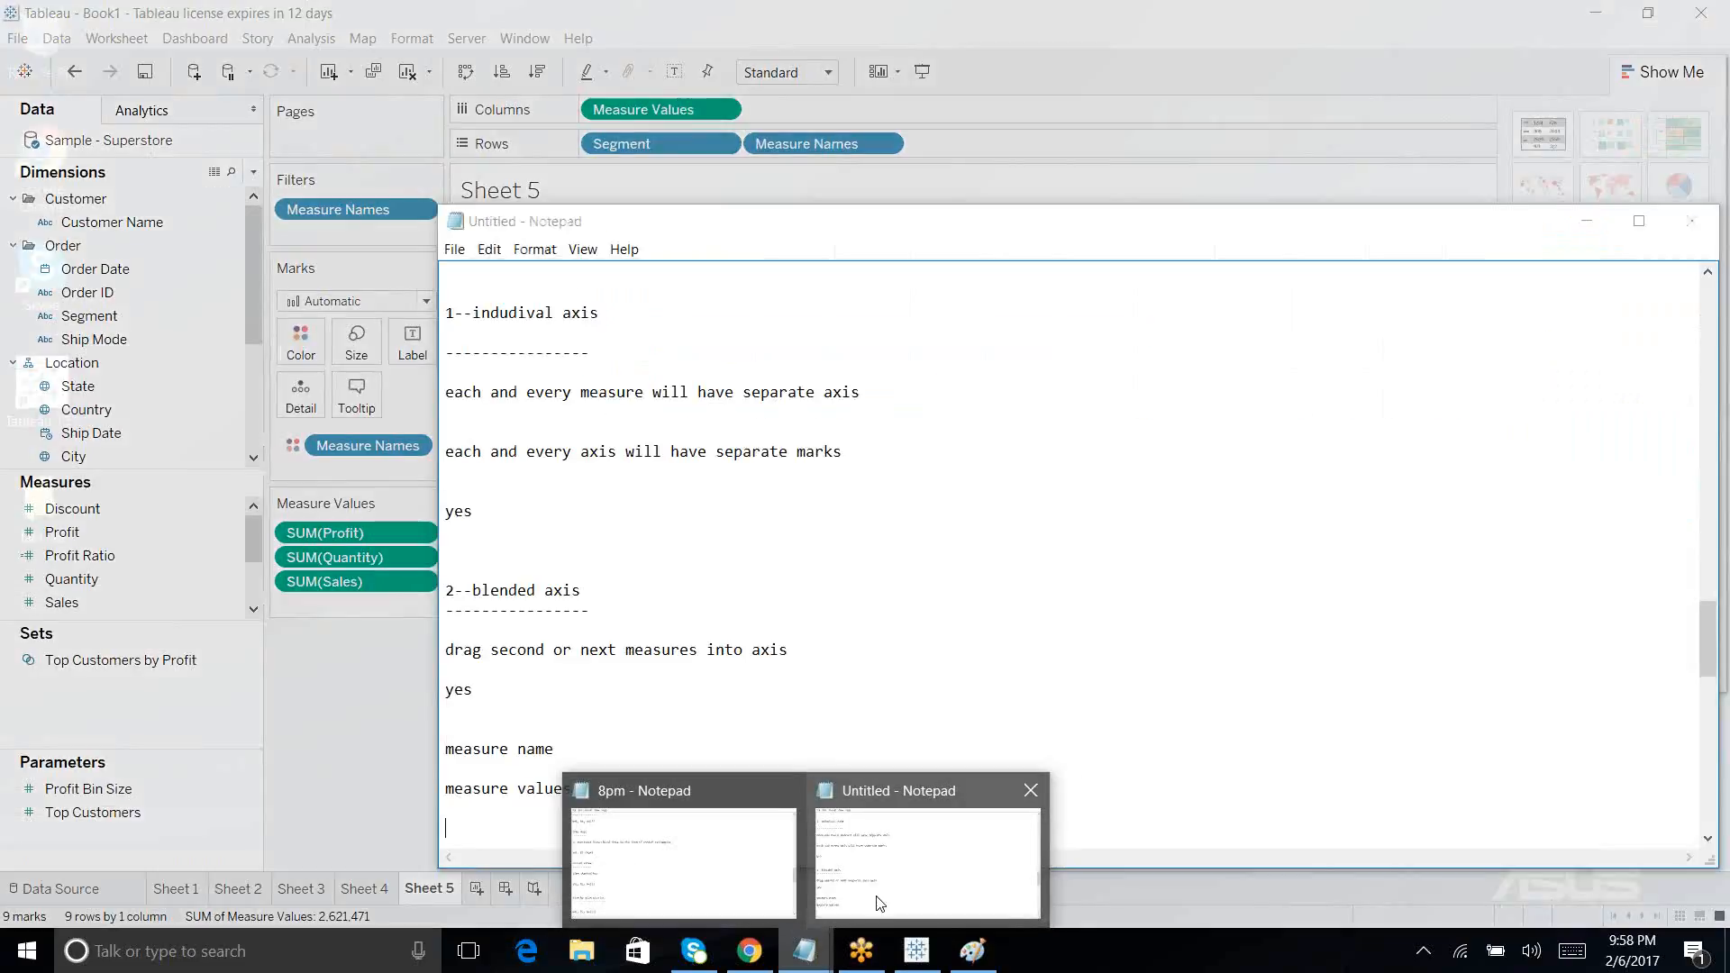
{"action": "left_click", "coordinate": [880, 903]}
{"action": "type", "text": "in s"}
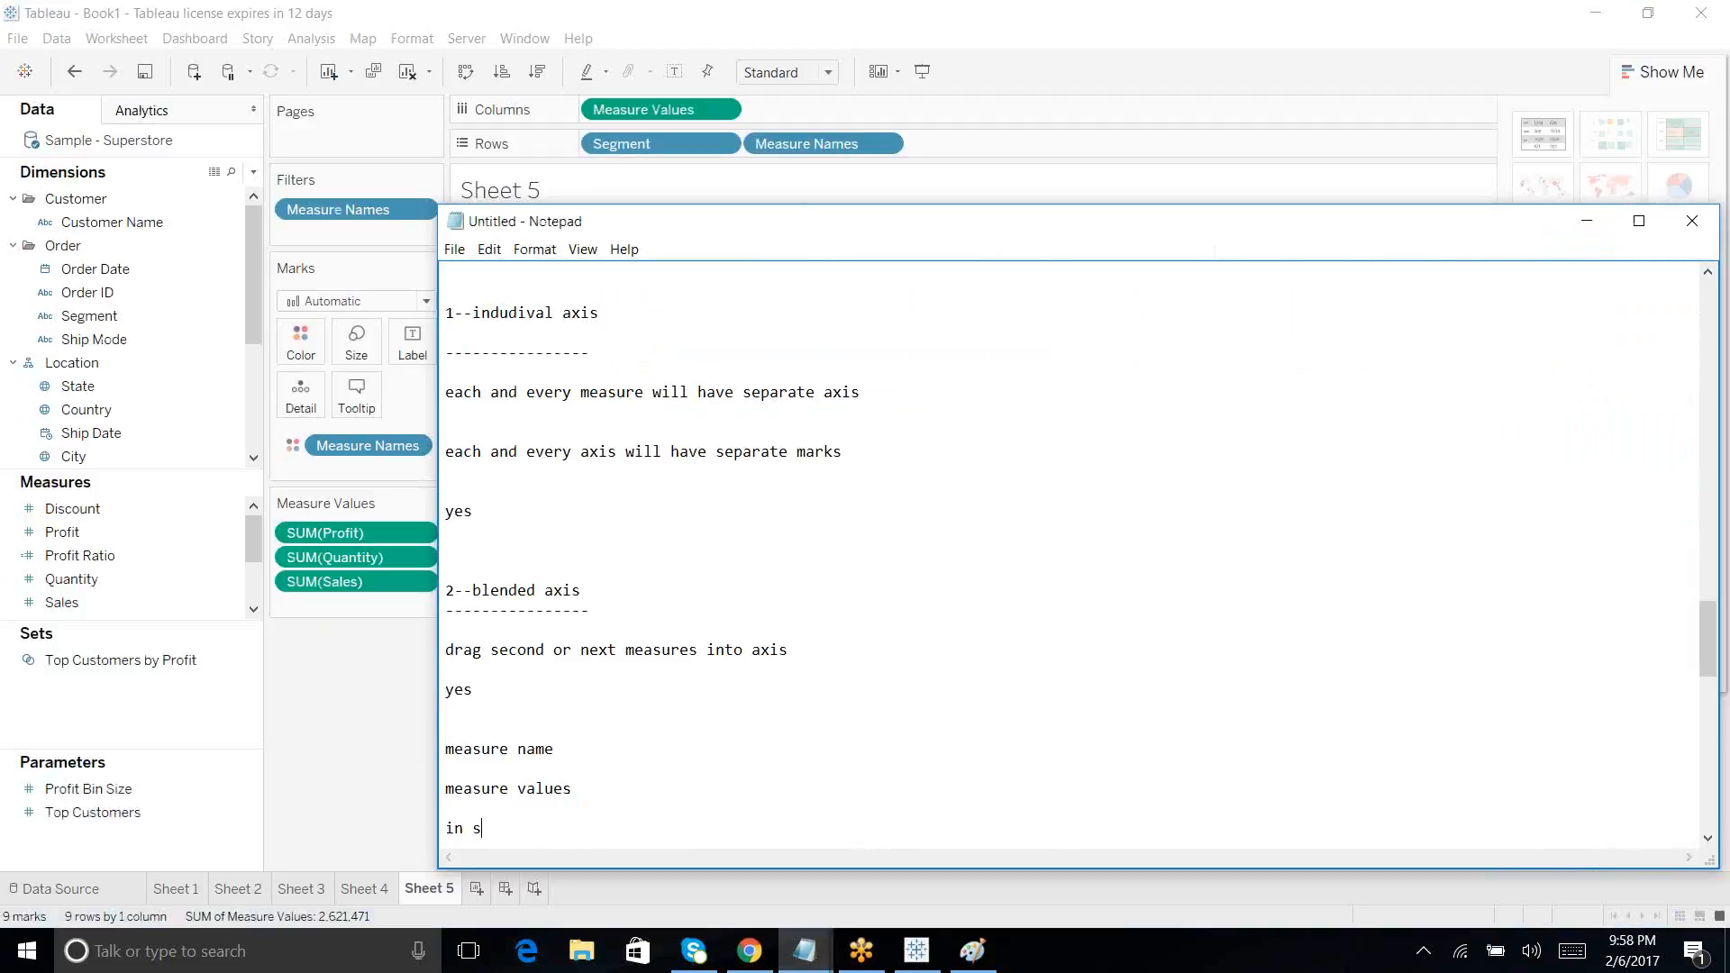
{"action": "type", "text": "how me click on side by side, bars"}
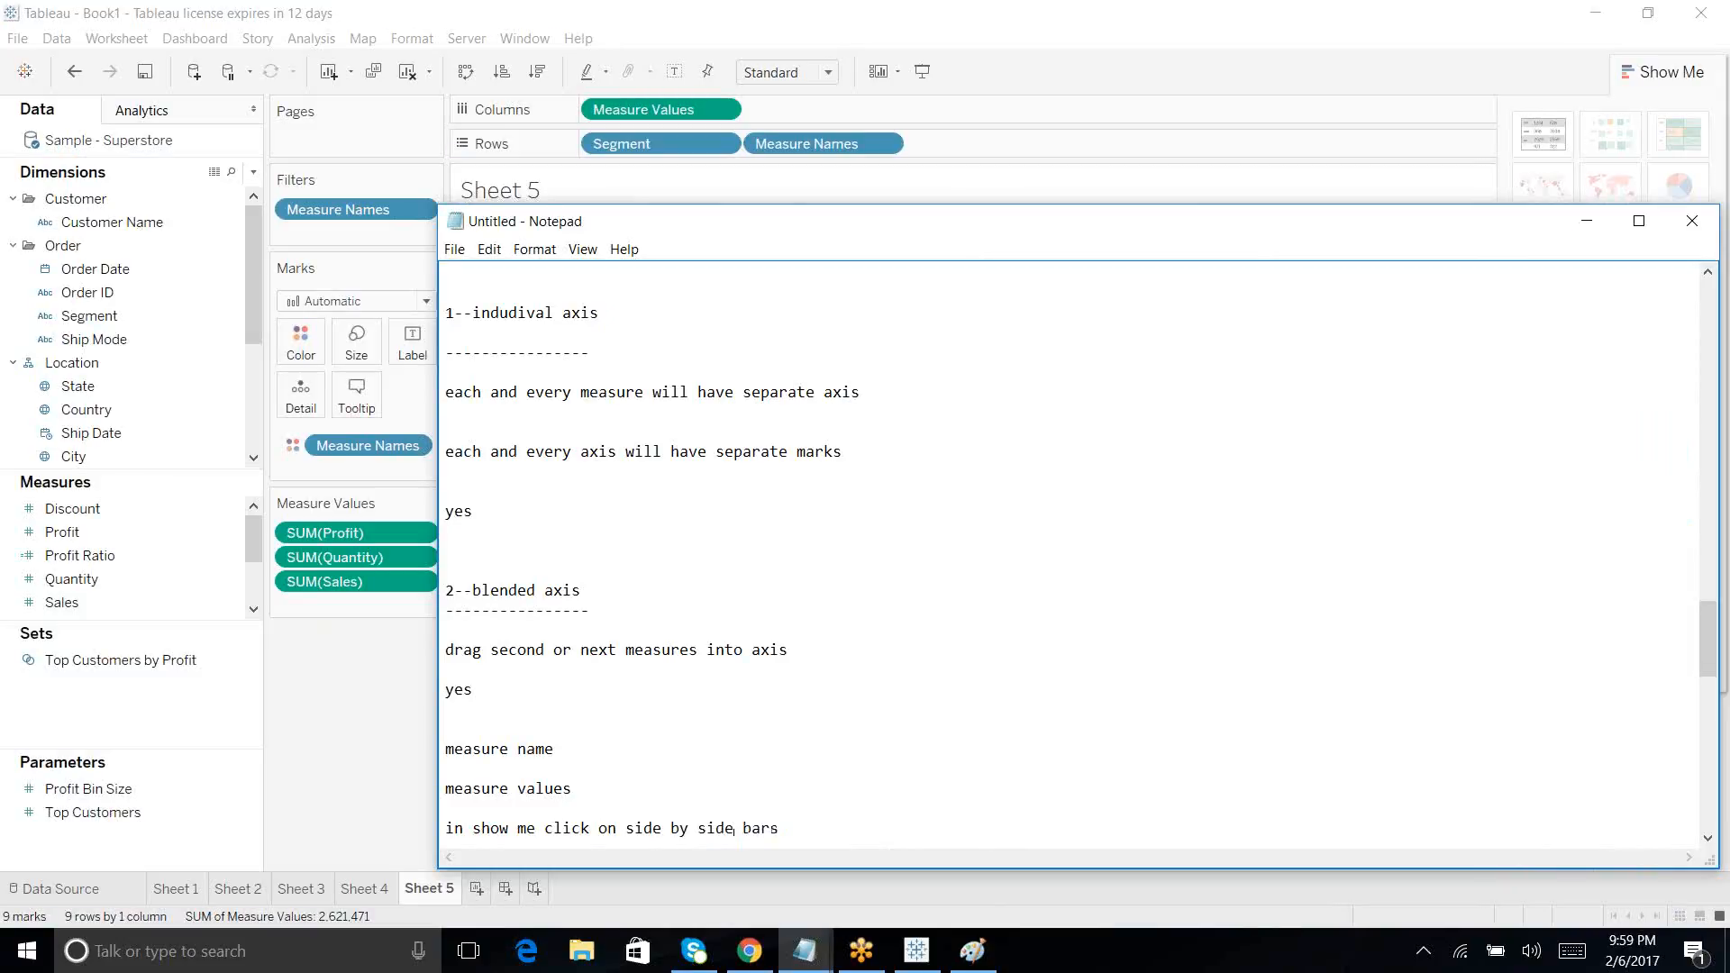
{"action": "scroll", "coordinate": [554, 471], "scroll_direction": "down", "scroll_amount": 5}
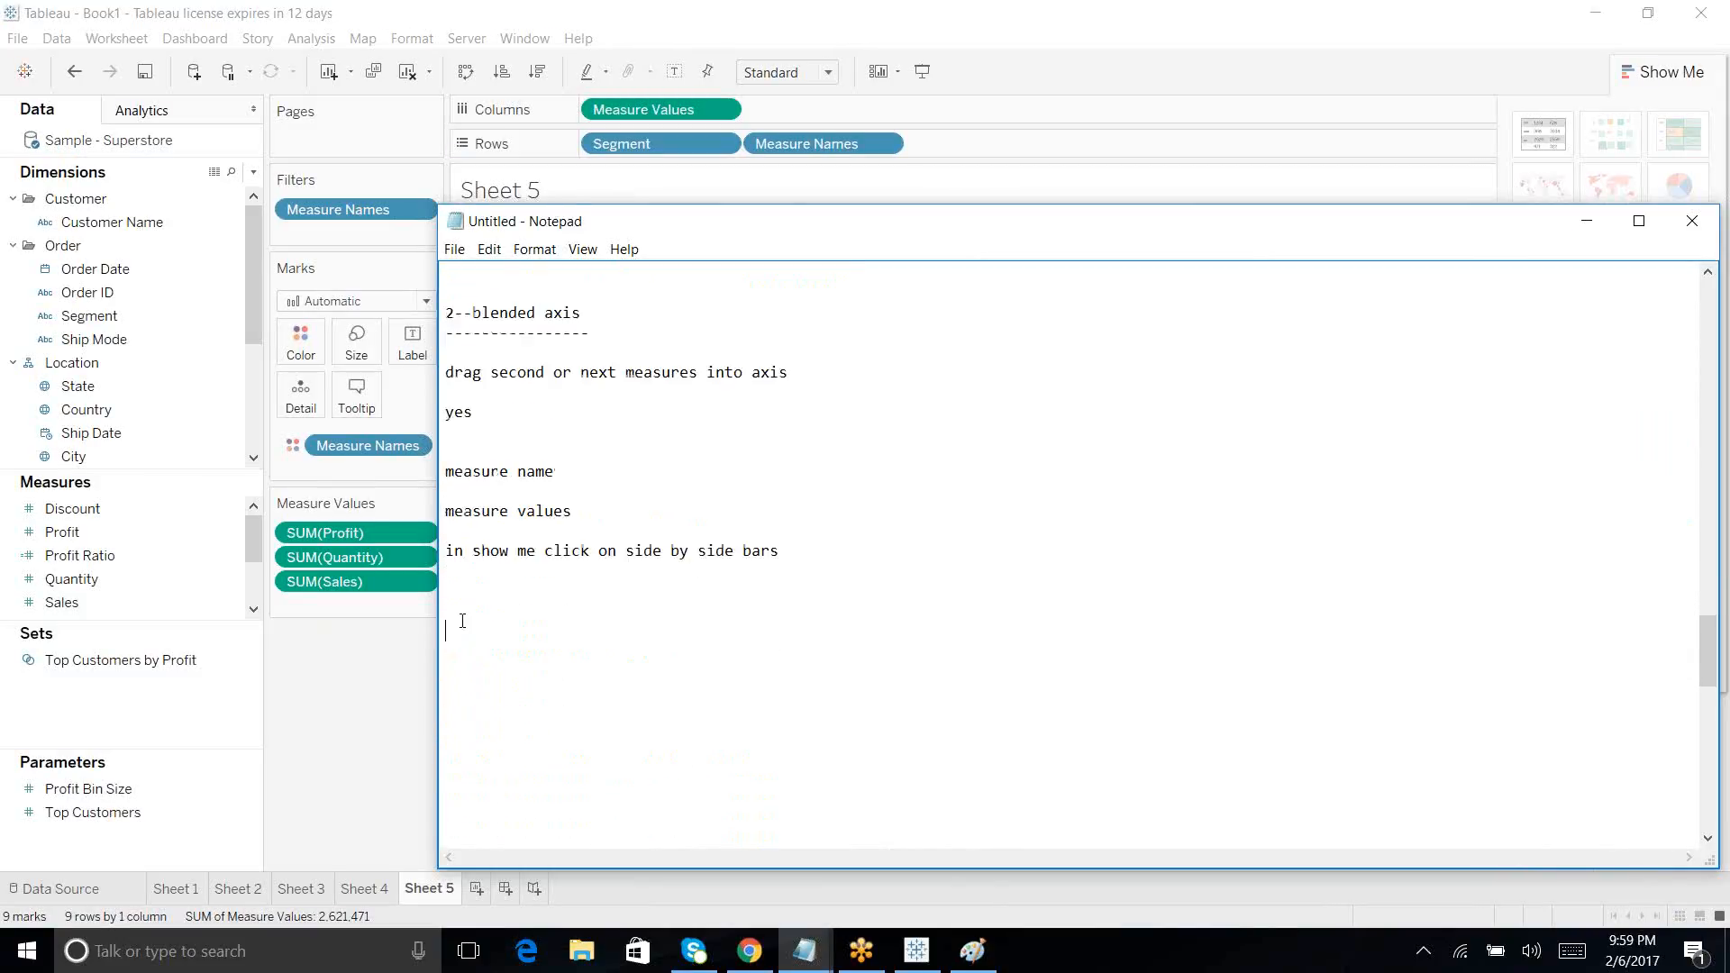
{"action": "type", "text": "dual axis"}
{"action": "left_click", "coordinate": [1587, 220]}
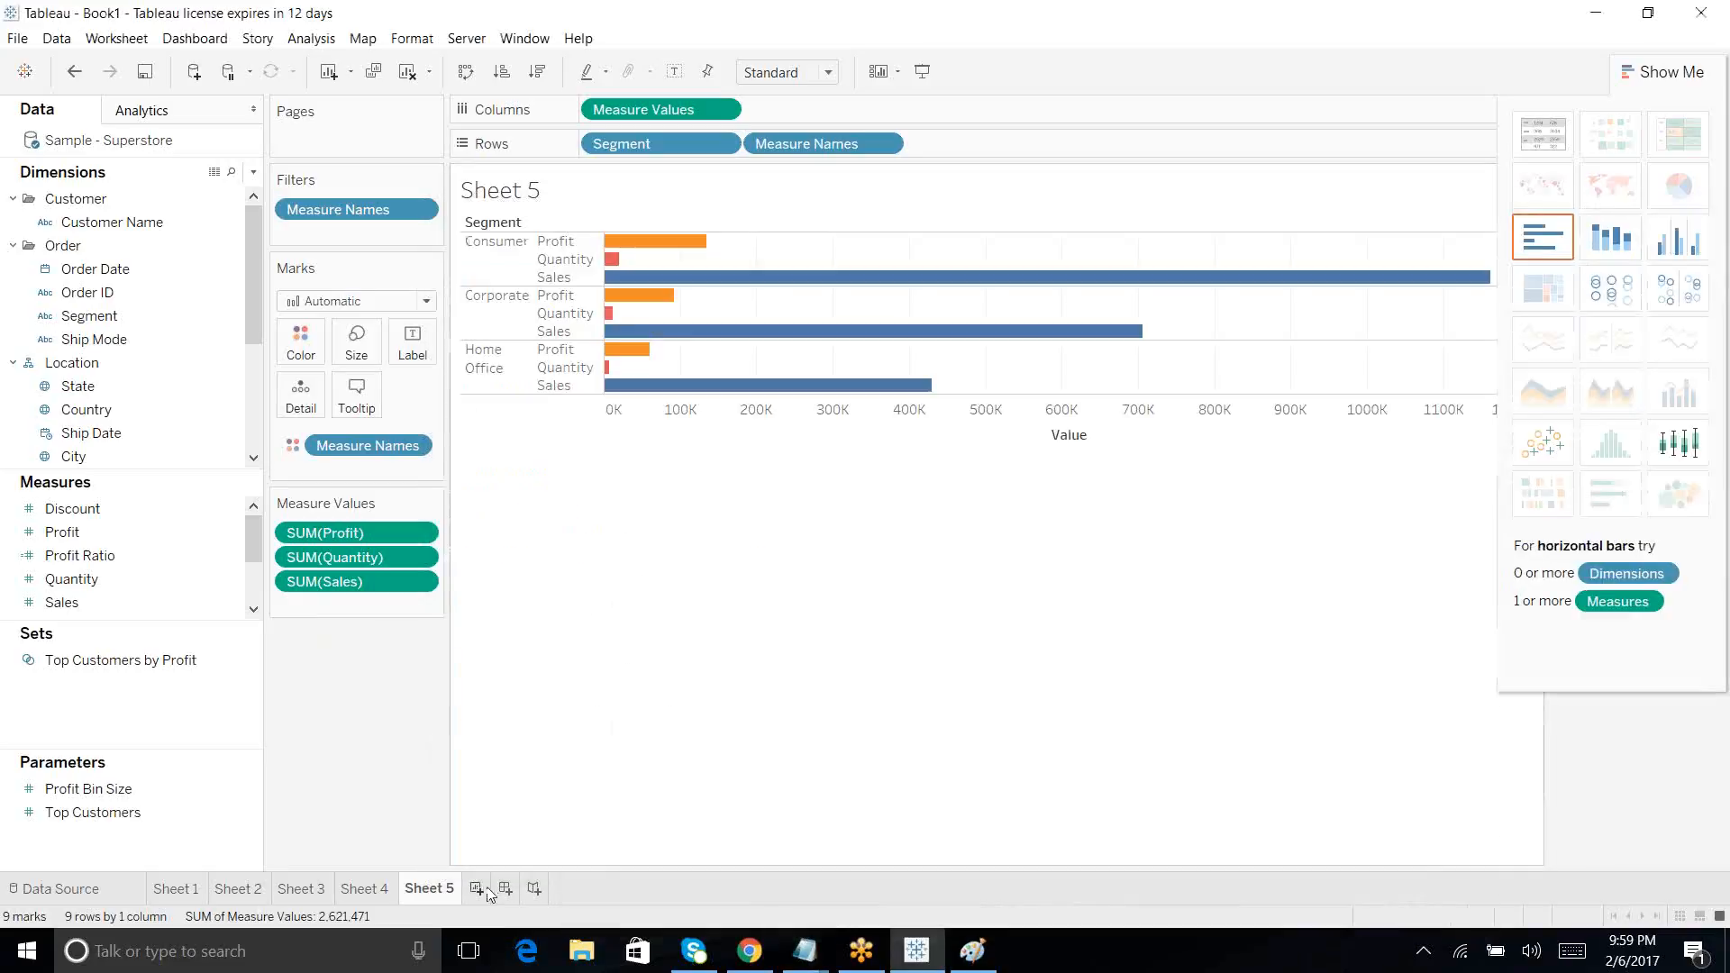
Step: Create a new worksheet and place Ship Mode on the rows
{"action": "left_click", "coordinate": [475, 888]}
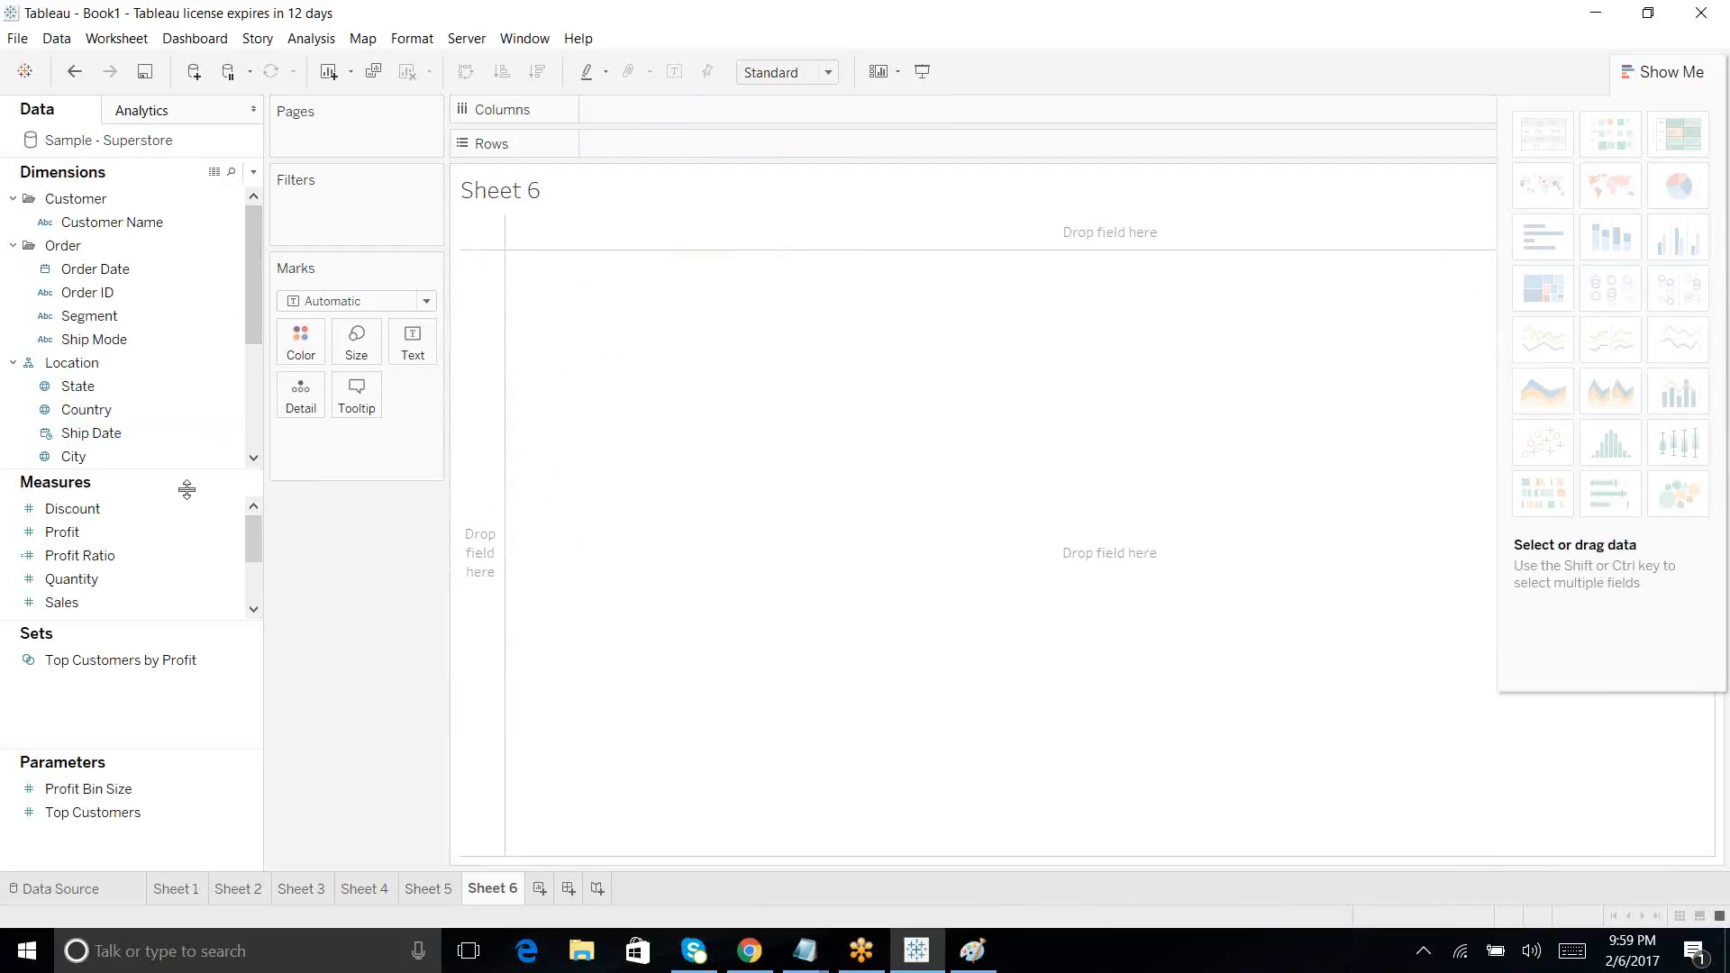
{"action": "left_click_drag", "start_coordinate": [186, 496], "coordinate": [771, 151]}
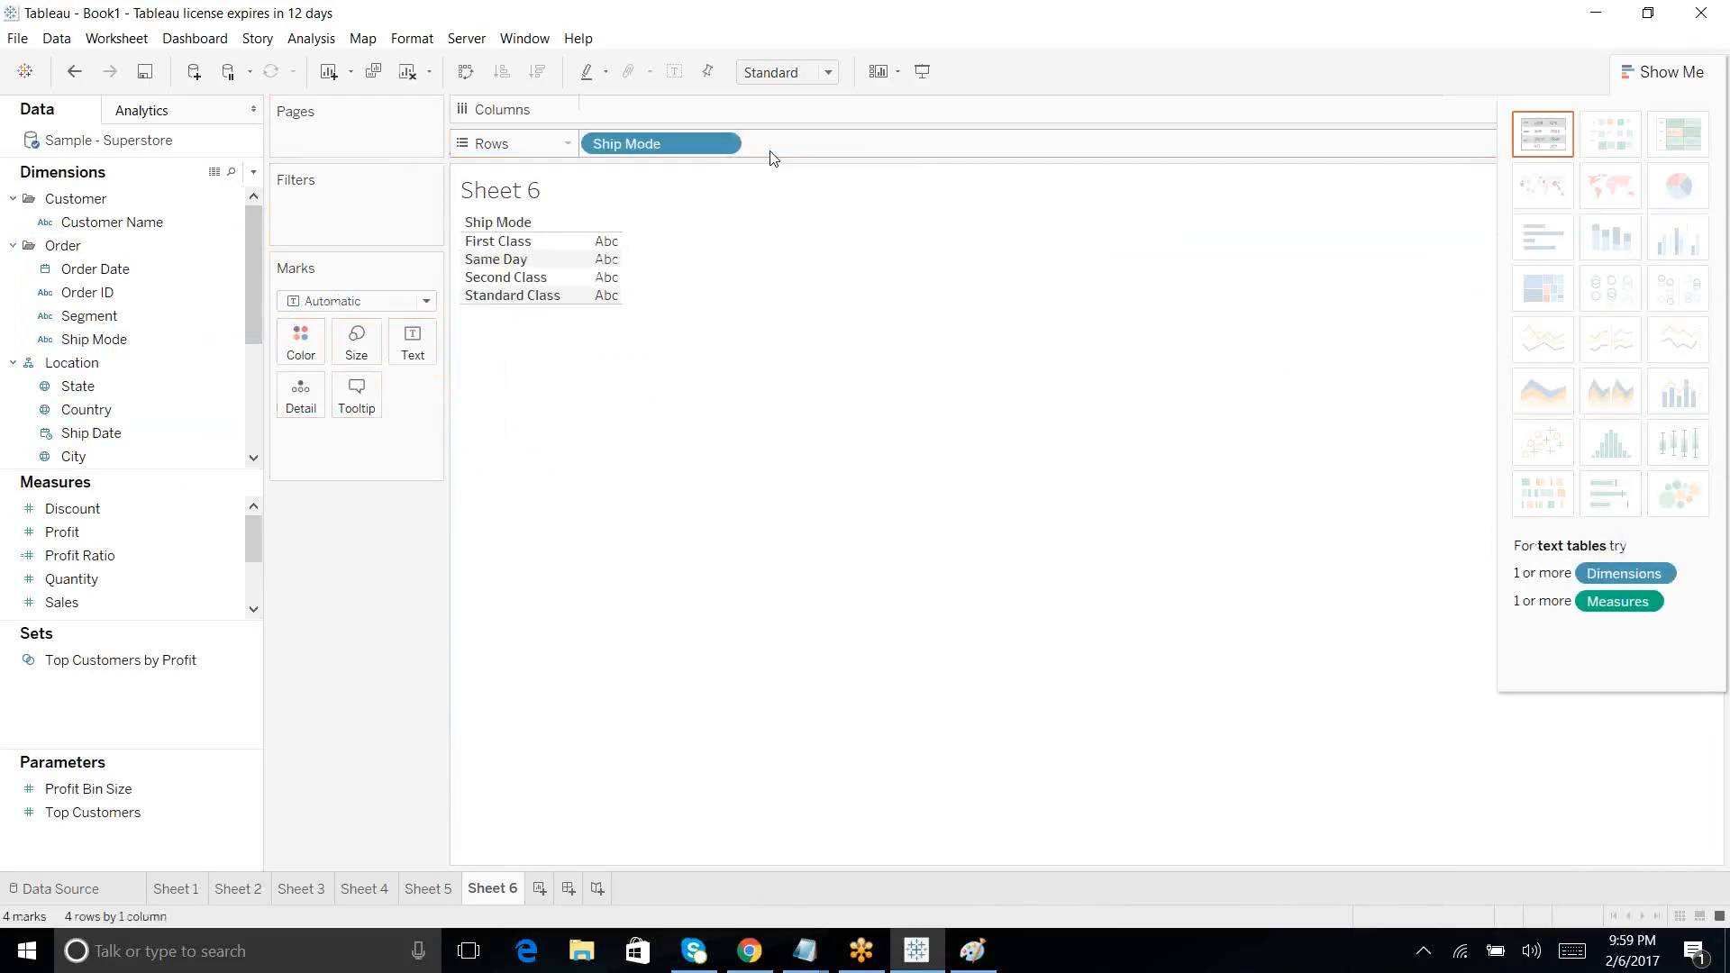
{"action": "right_click", "coordinate": [655, 149]}
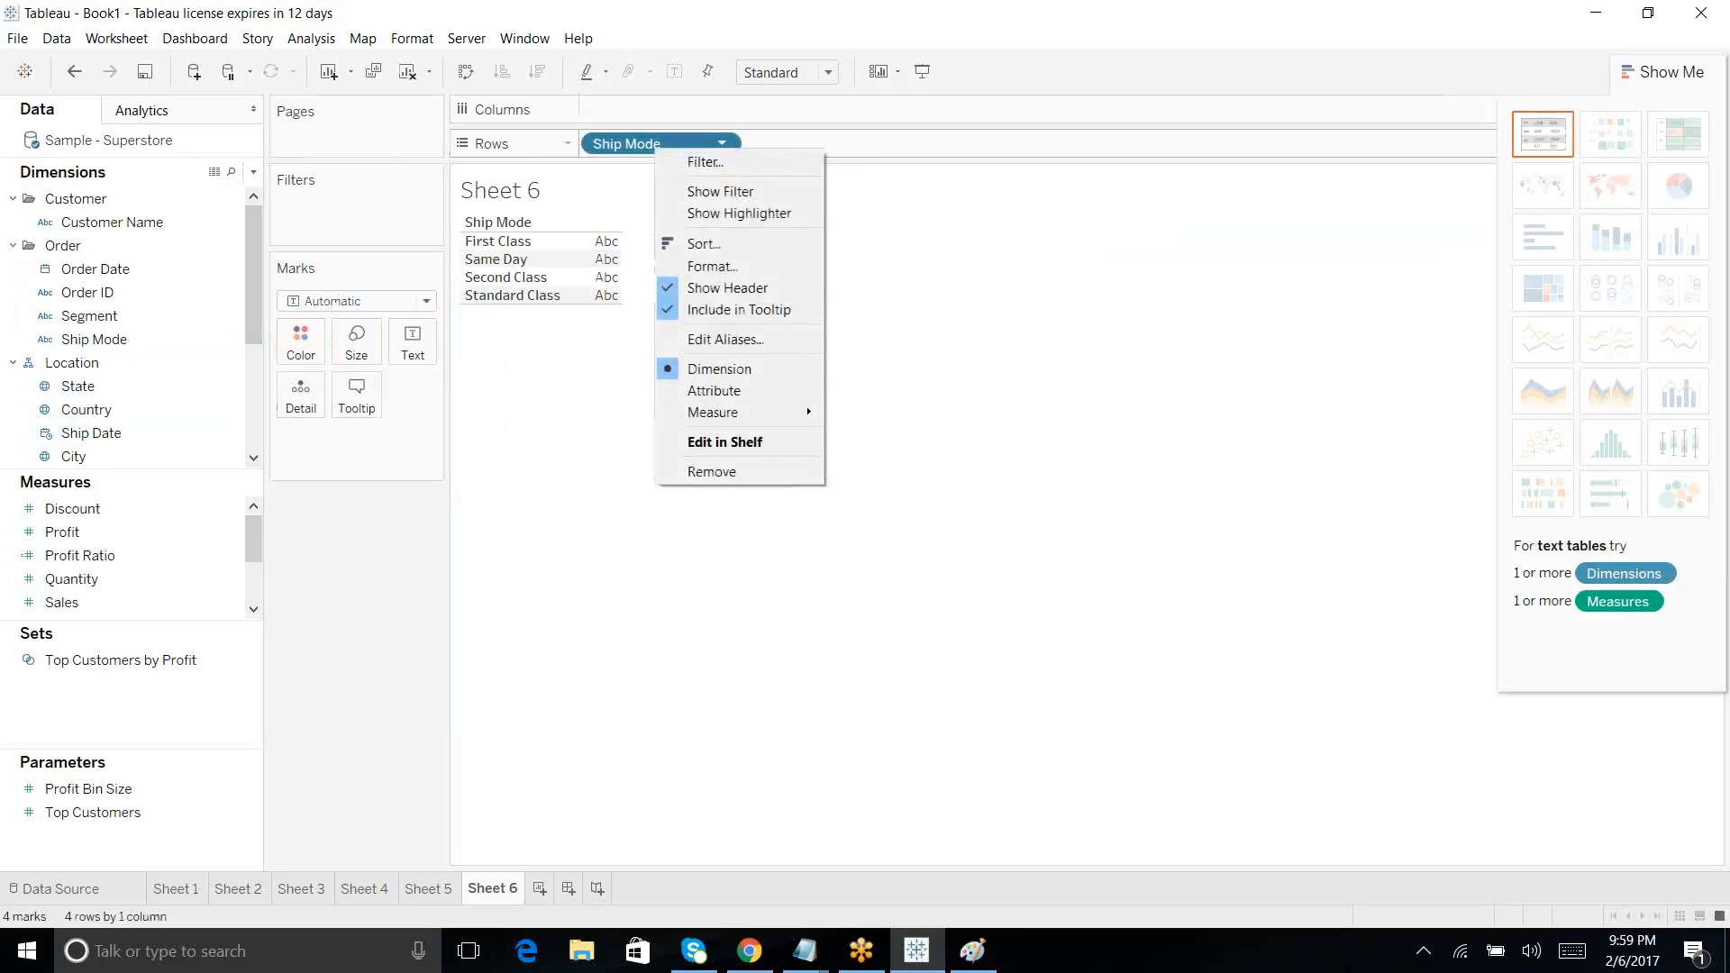
{"action": "key", "text": "Escape"}
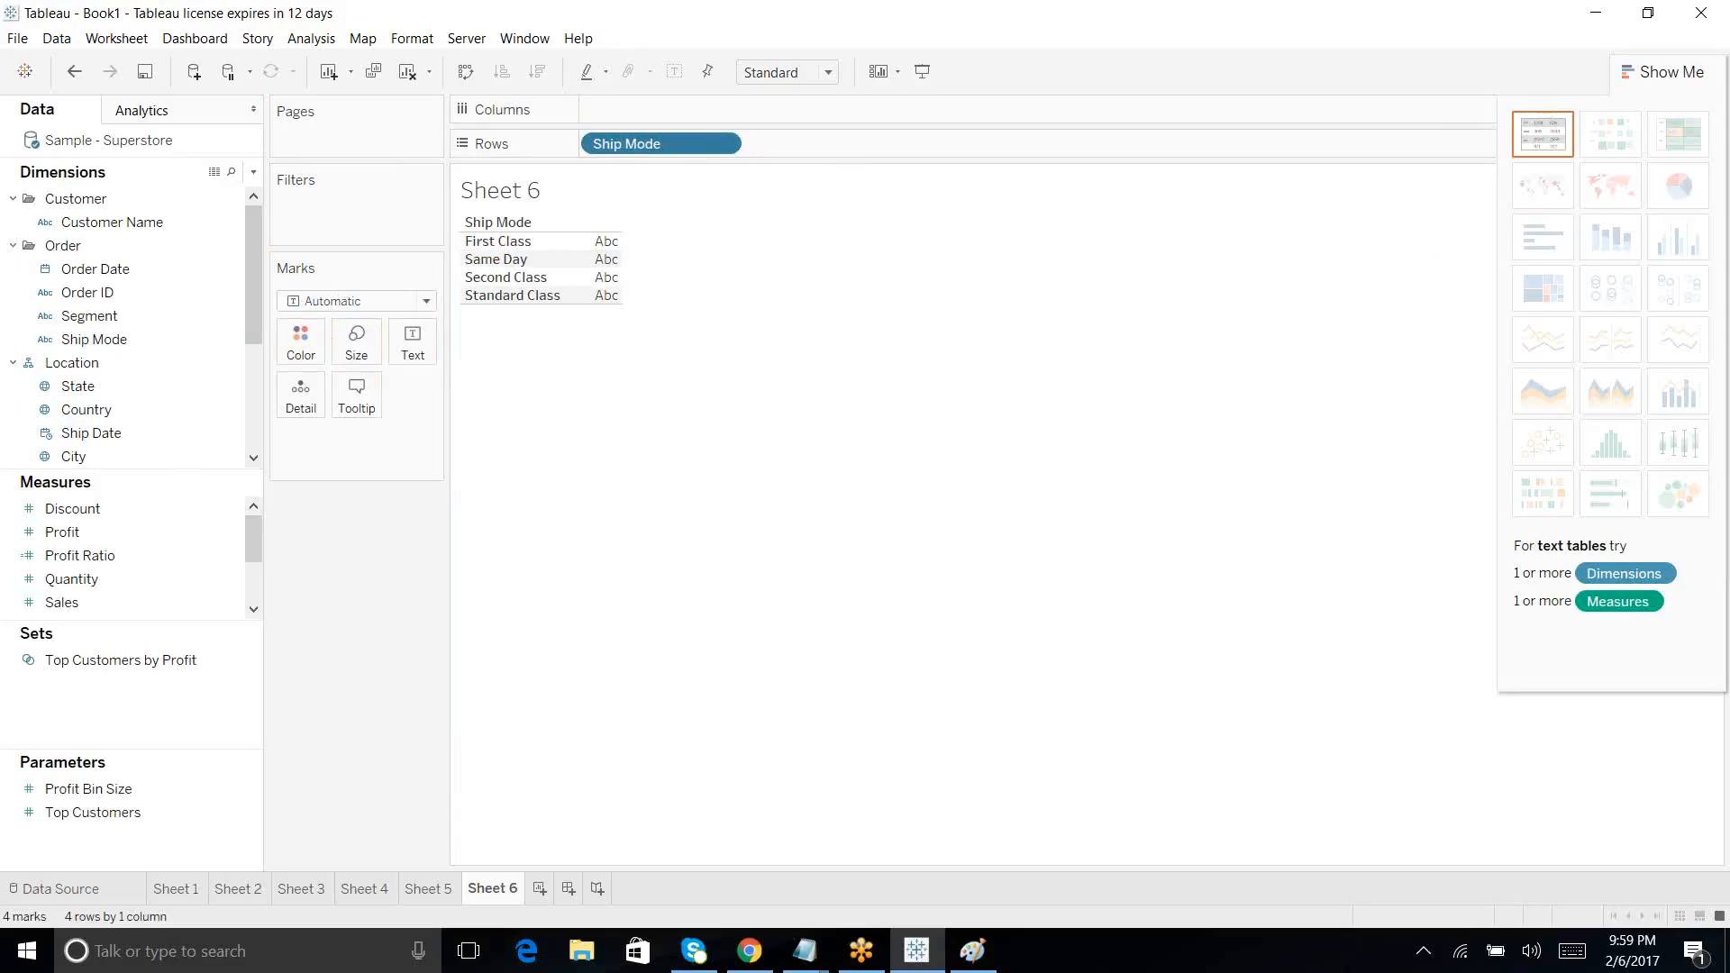
{"action": "left_click", "coordinate": [126, 602]}
{"action": "left_click_drag", "start_coordinate": [126, 602], "coordinate": [636, 110]}
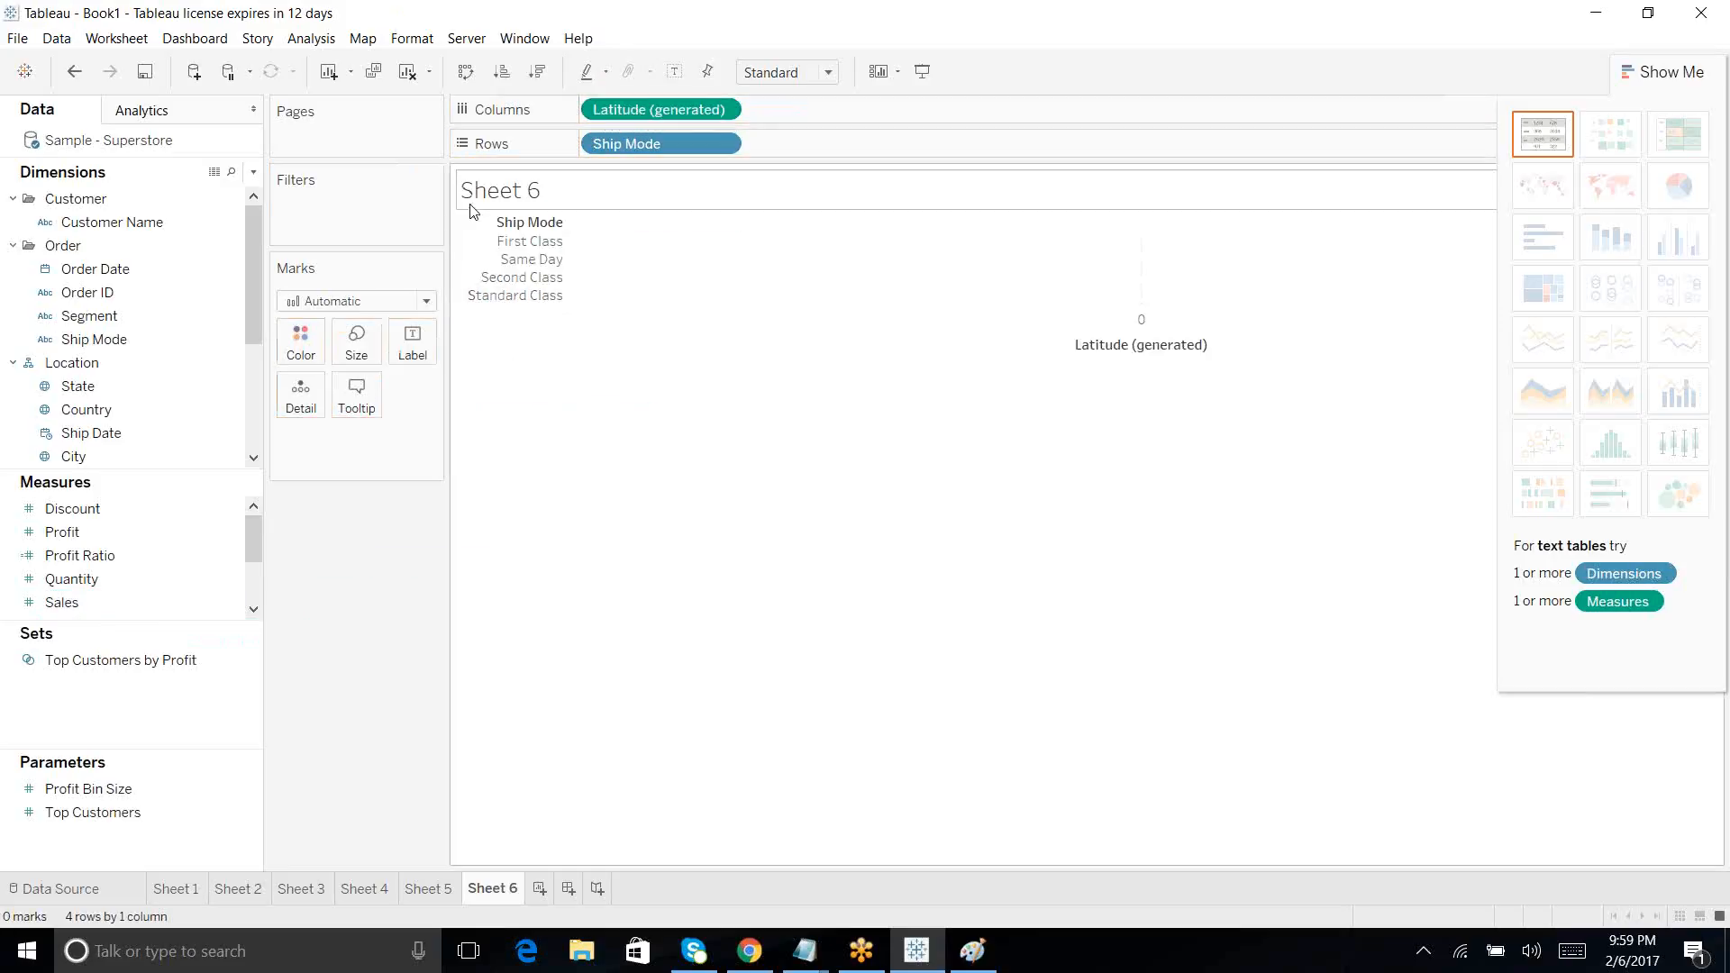
{"action": "left_click_drag", "start_coordinate": [658, 109], "coordinate": [402, 729]}
Step: Add Sales to the columns and swap rows and columns to show vertical bars by Ship Mode
{"action": "left_click_drag", "start_coordinate": [61, 601], "coordinate": [668, 109]}
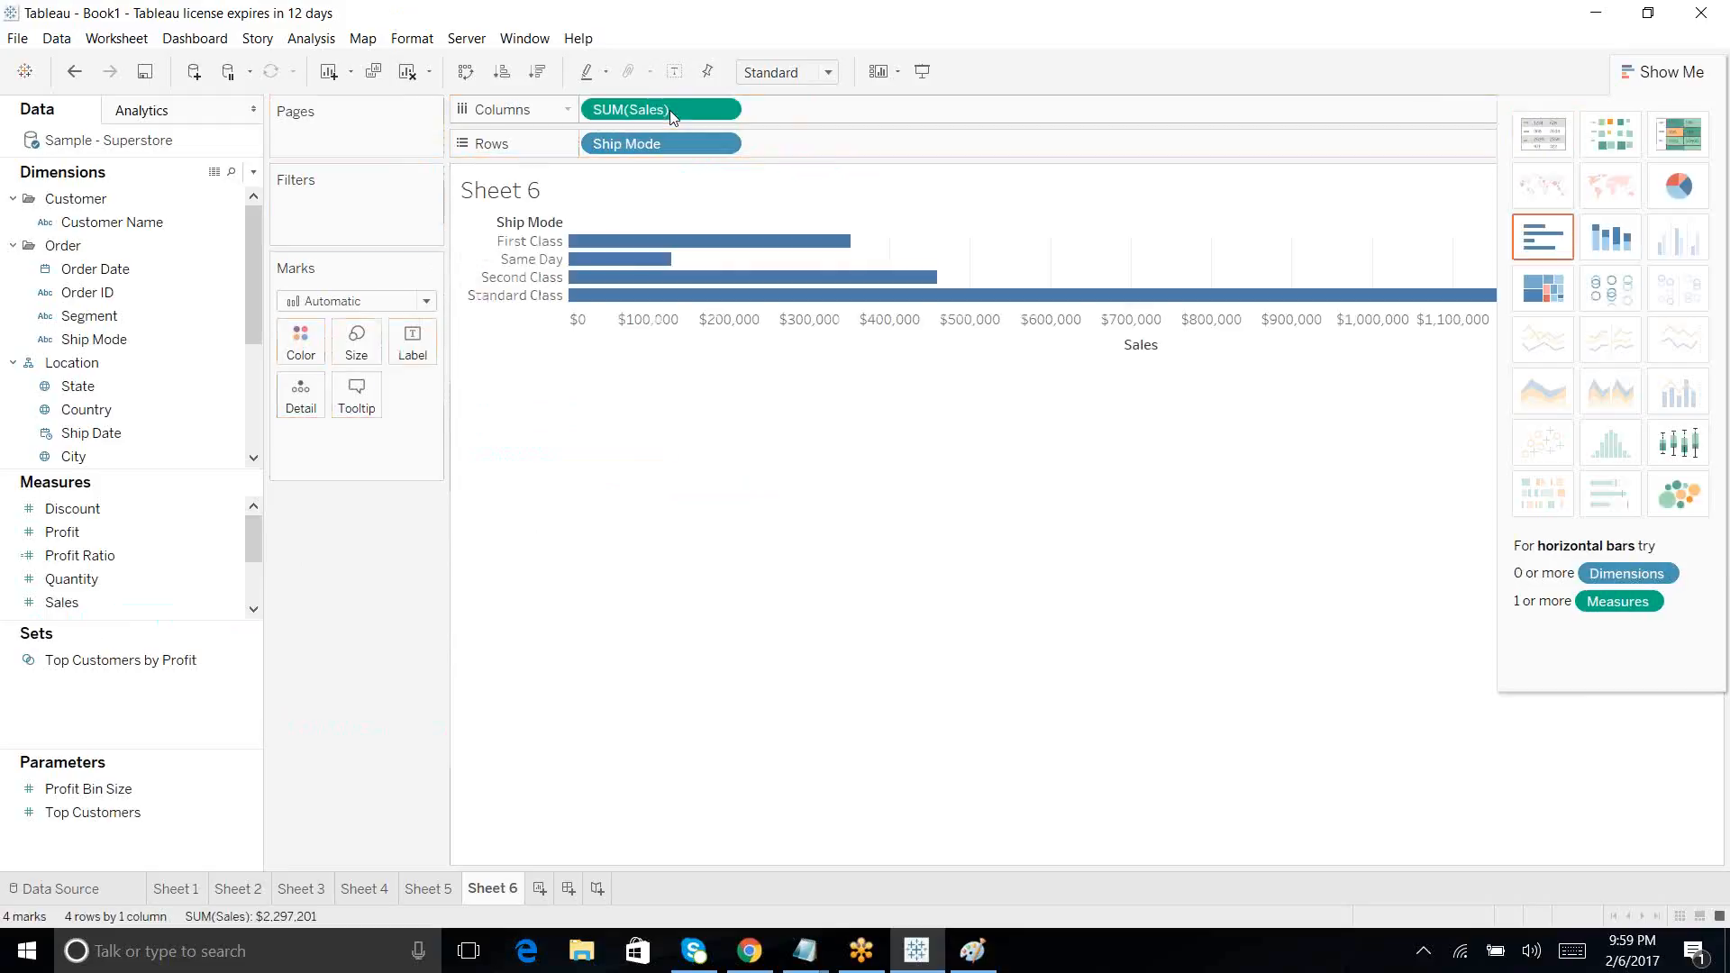
{"action": "left_click", "coordinate": [465, 73]}
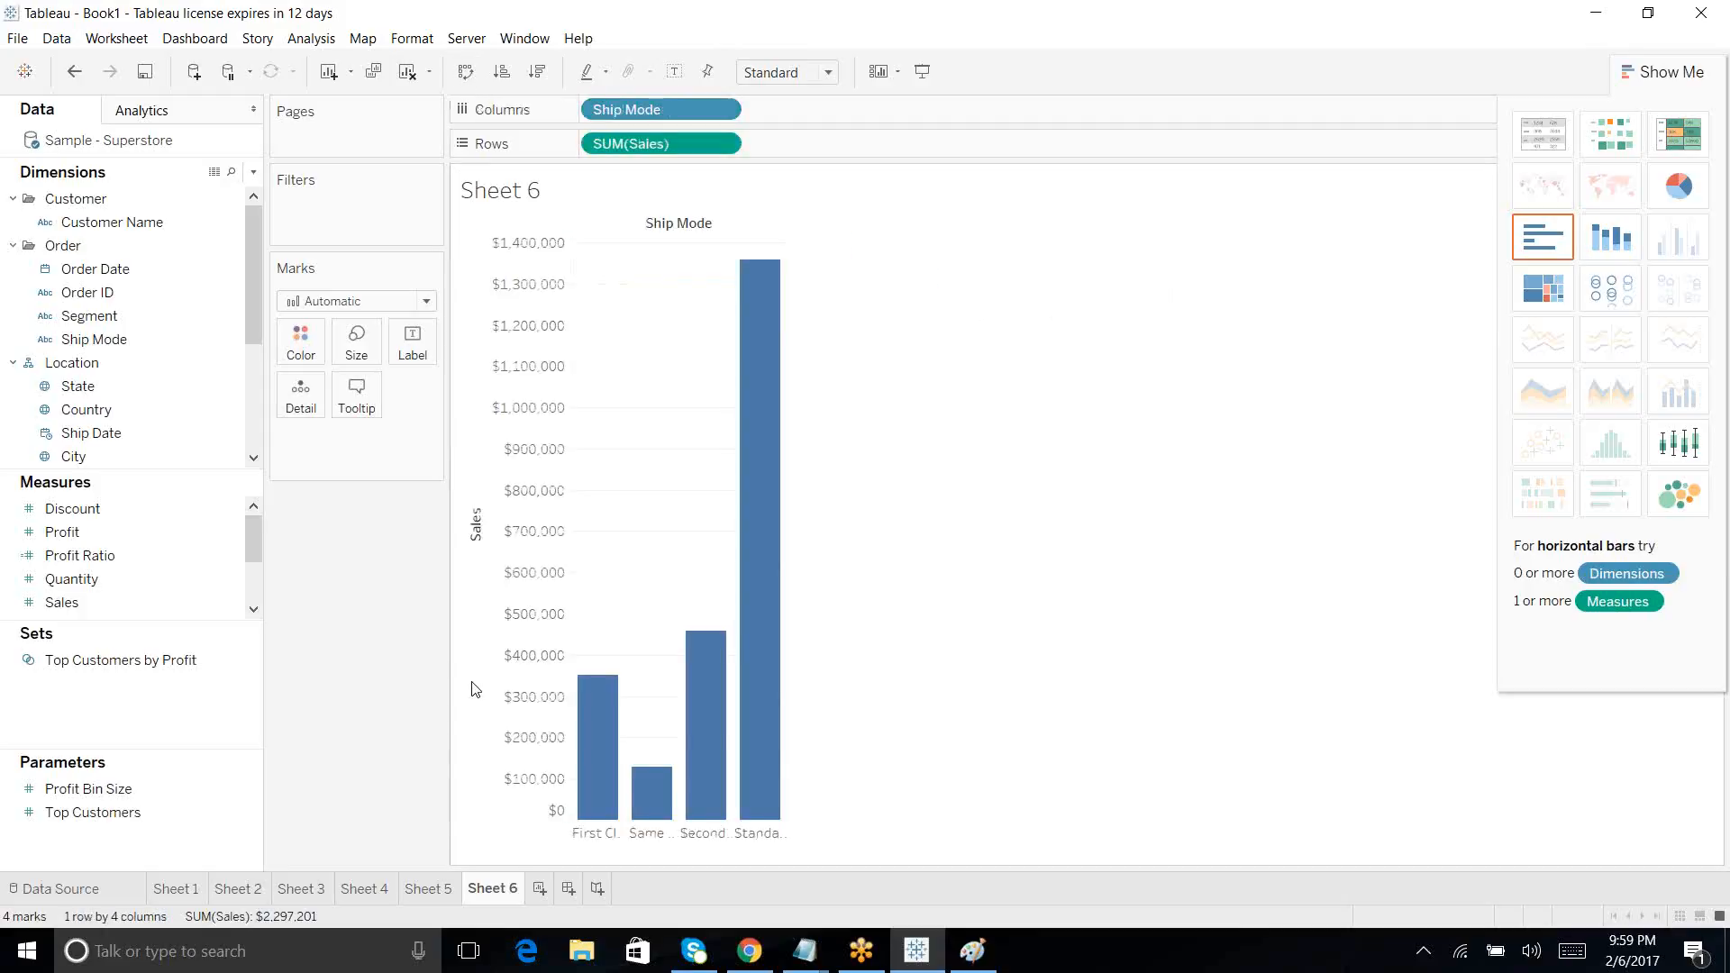
Step: Note "drag second measure opposite to the axis" under the dual axis heading in Notepad, and return to Tableau
{"action": "left_click", "coordinate": [805, 950]}
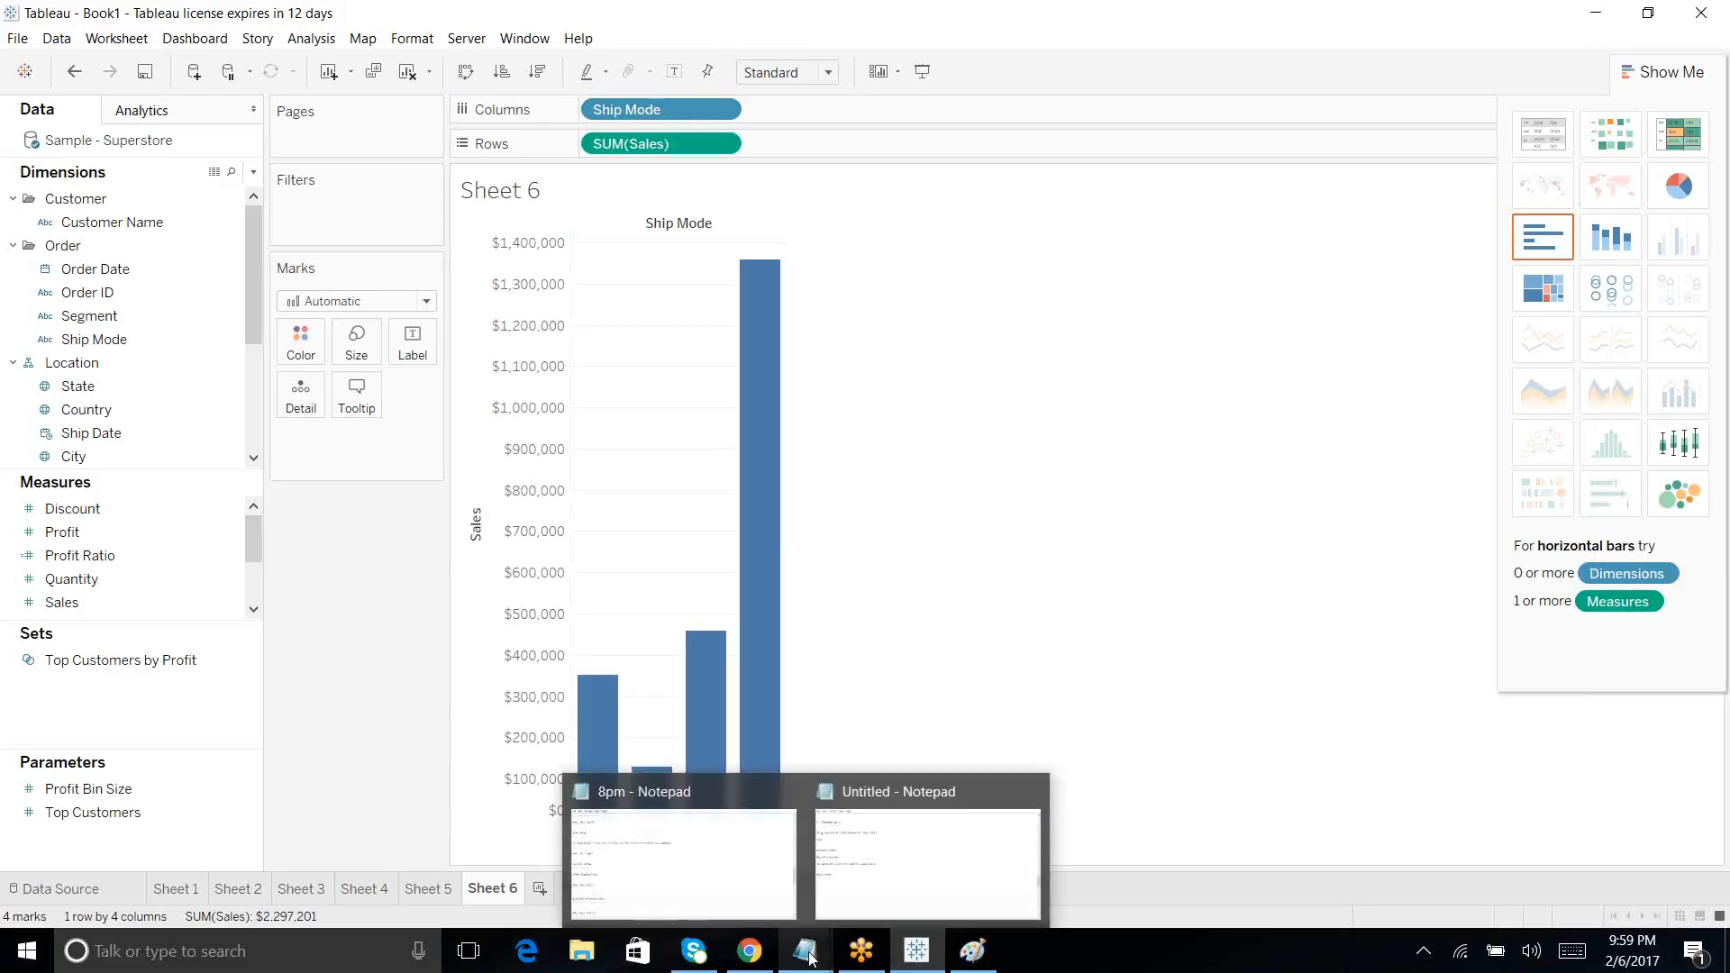
{"action": "left_click", "coordinate": [880, 865]}
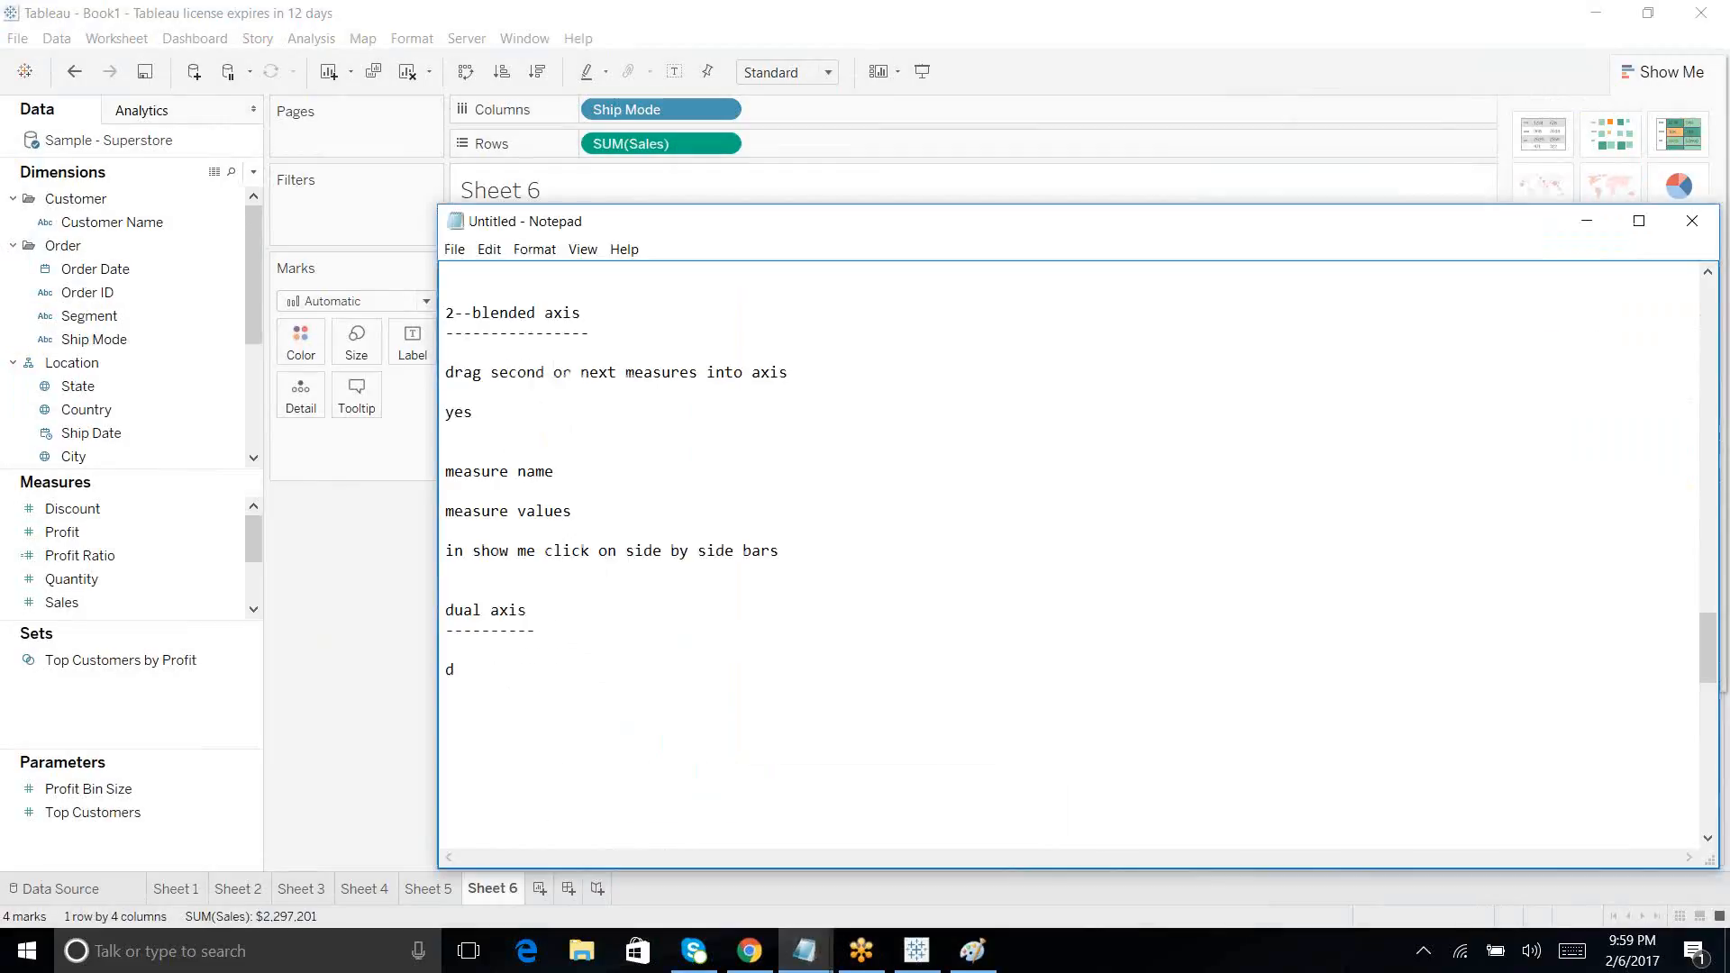
{"action": "type", "text": "rag second measure opp"}
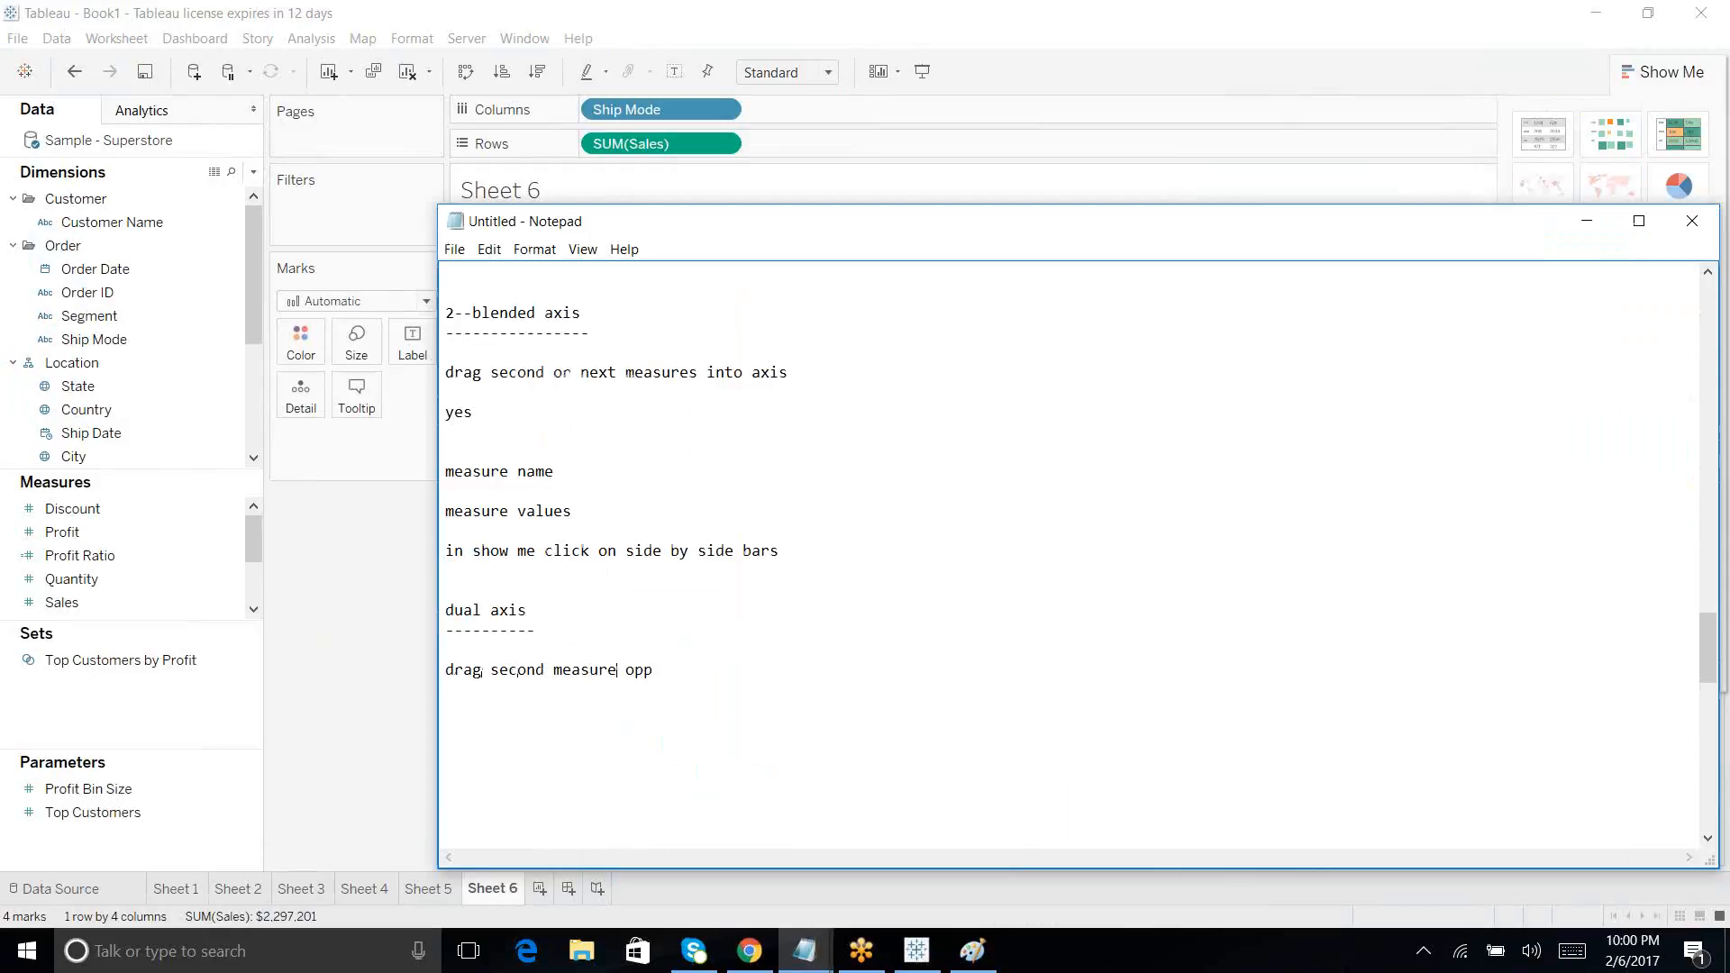
{"action": "type", "text": "osite to the axis"}
{"action": "left_click", "coordinate": [1591, 219]}
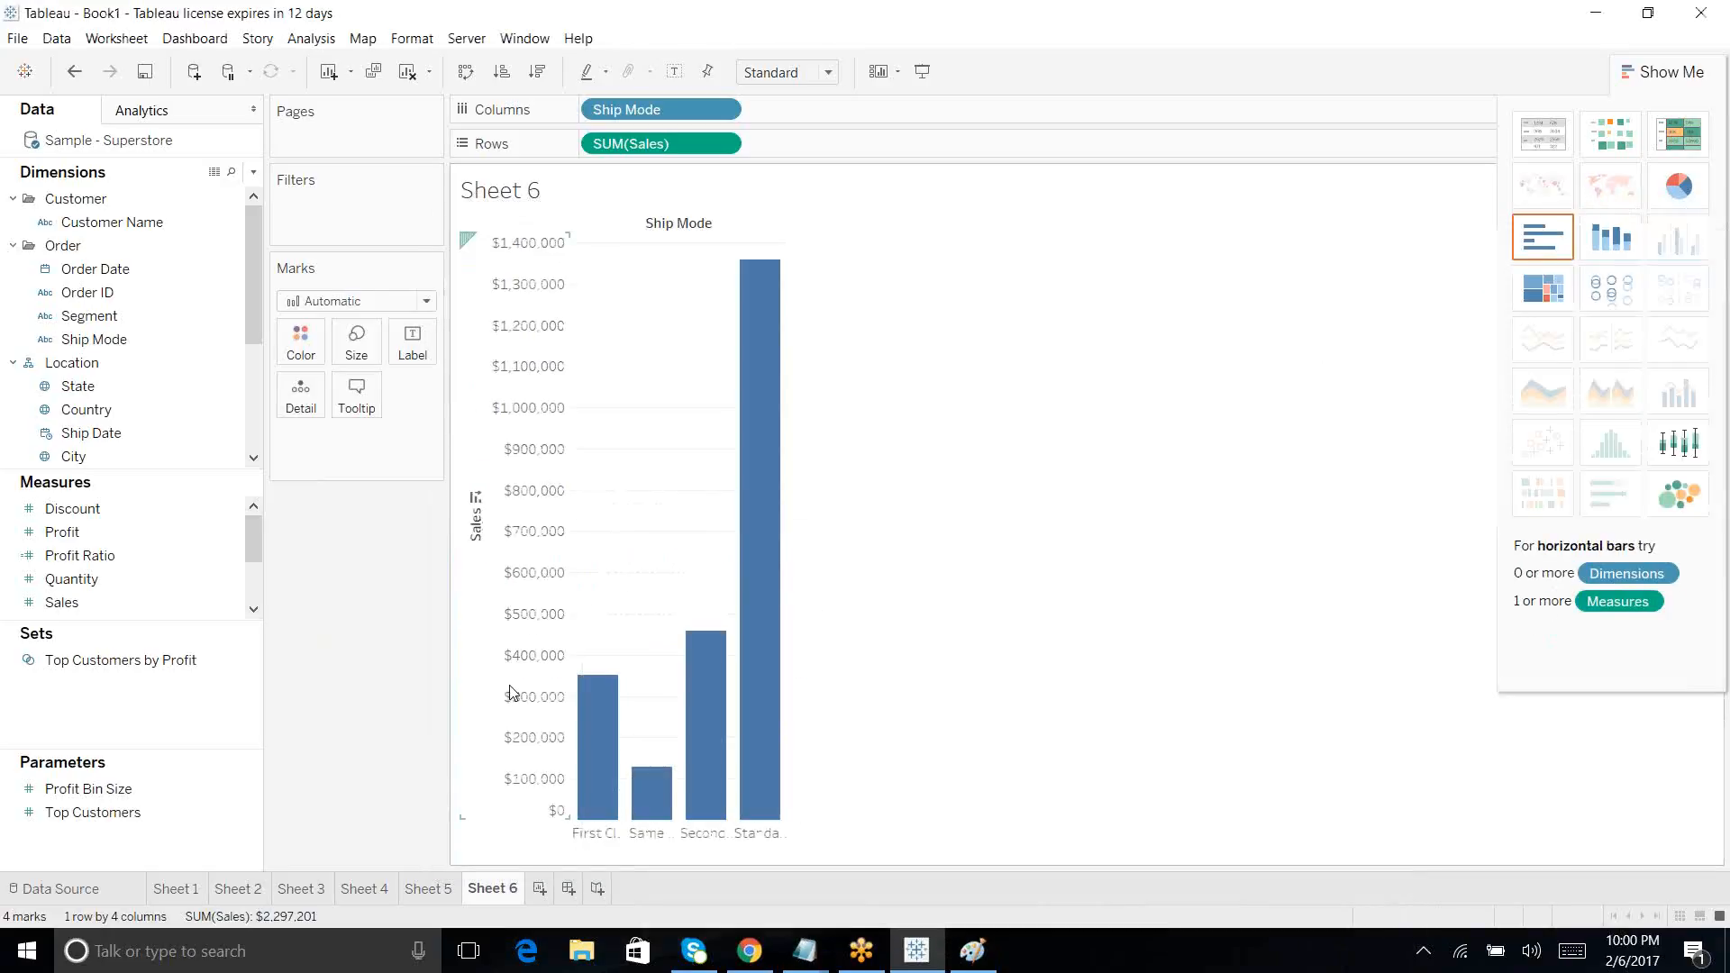
Step: Try Profit Ratio on a second axis opposite the Sales axis, and remove it from the rows
{"action": "left_click", "coordinate": [496, 401]}
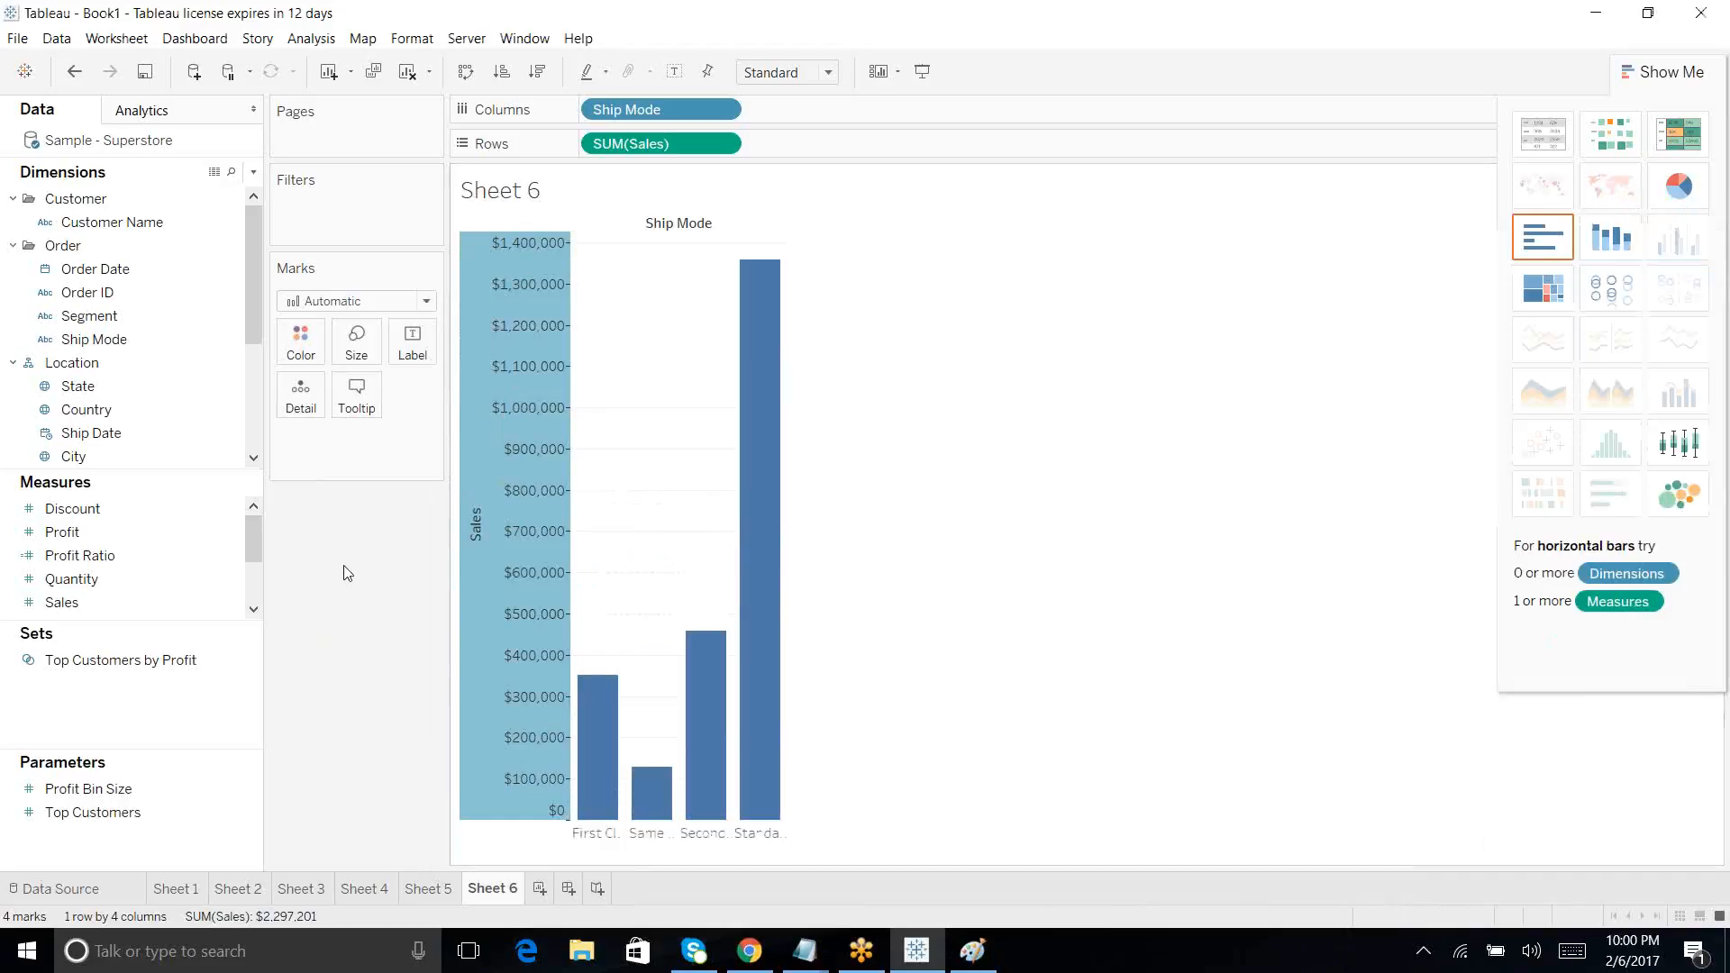
{"action": "left_click_drag", "start_coordinate": [86, 555], "coordinate": [771, 461]}
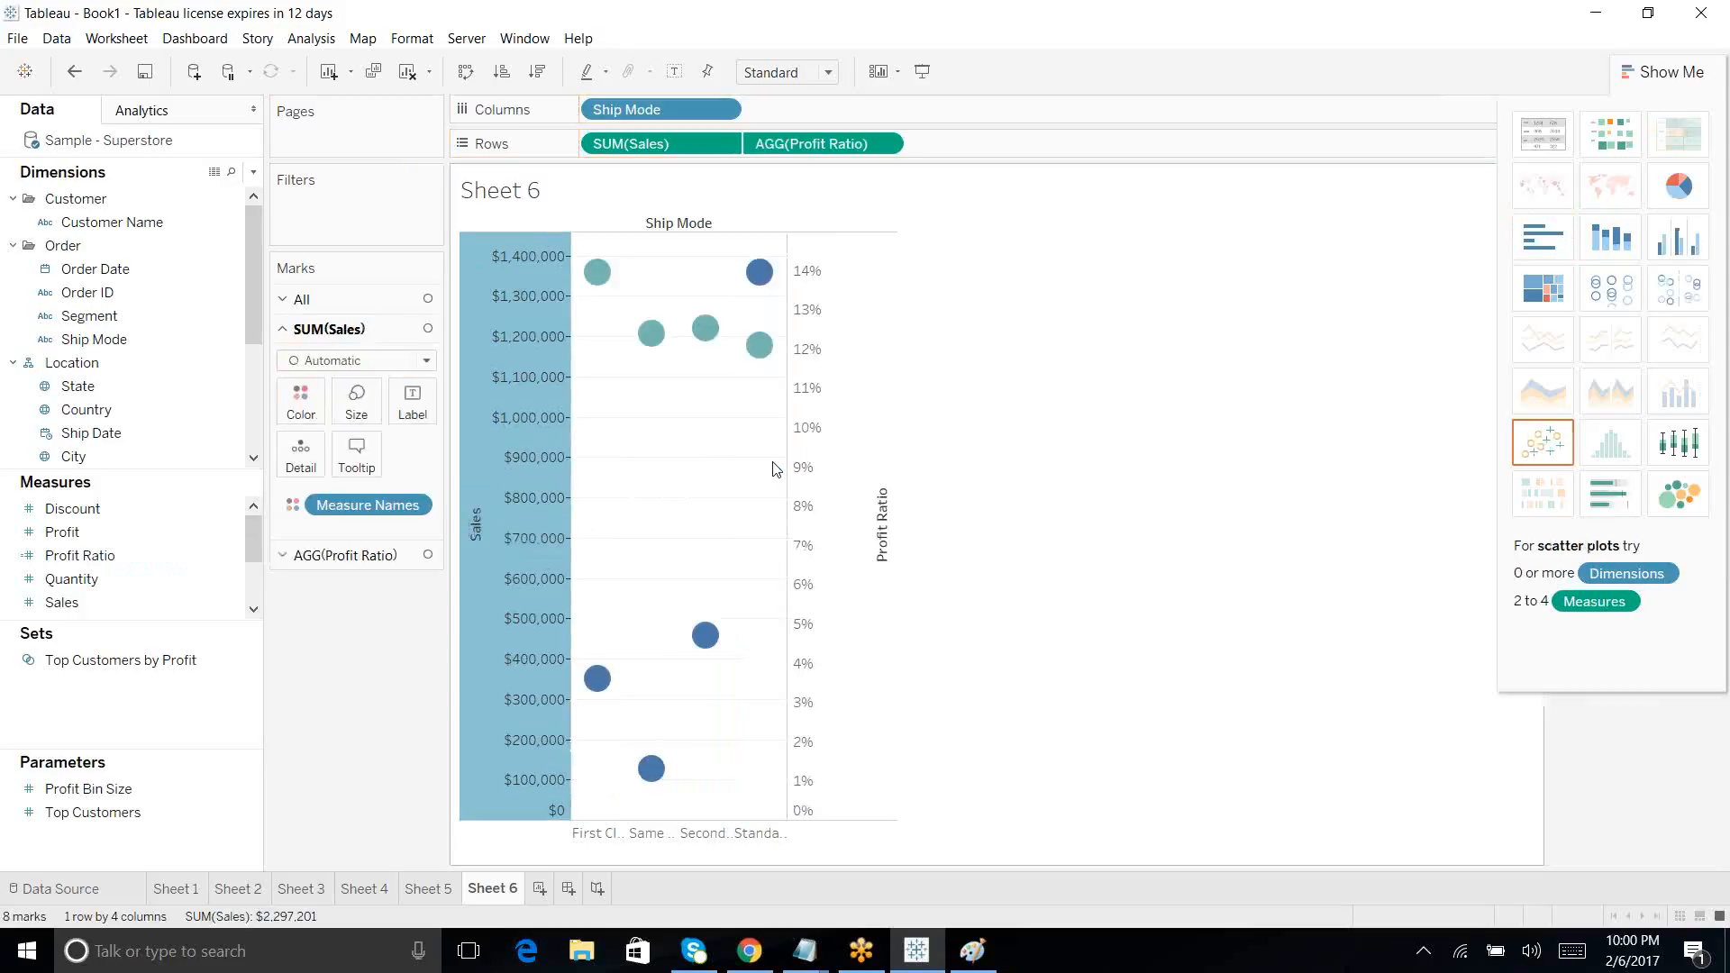
{"action": "left_click", "coordinate": [819, 632]}
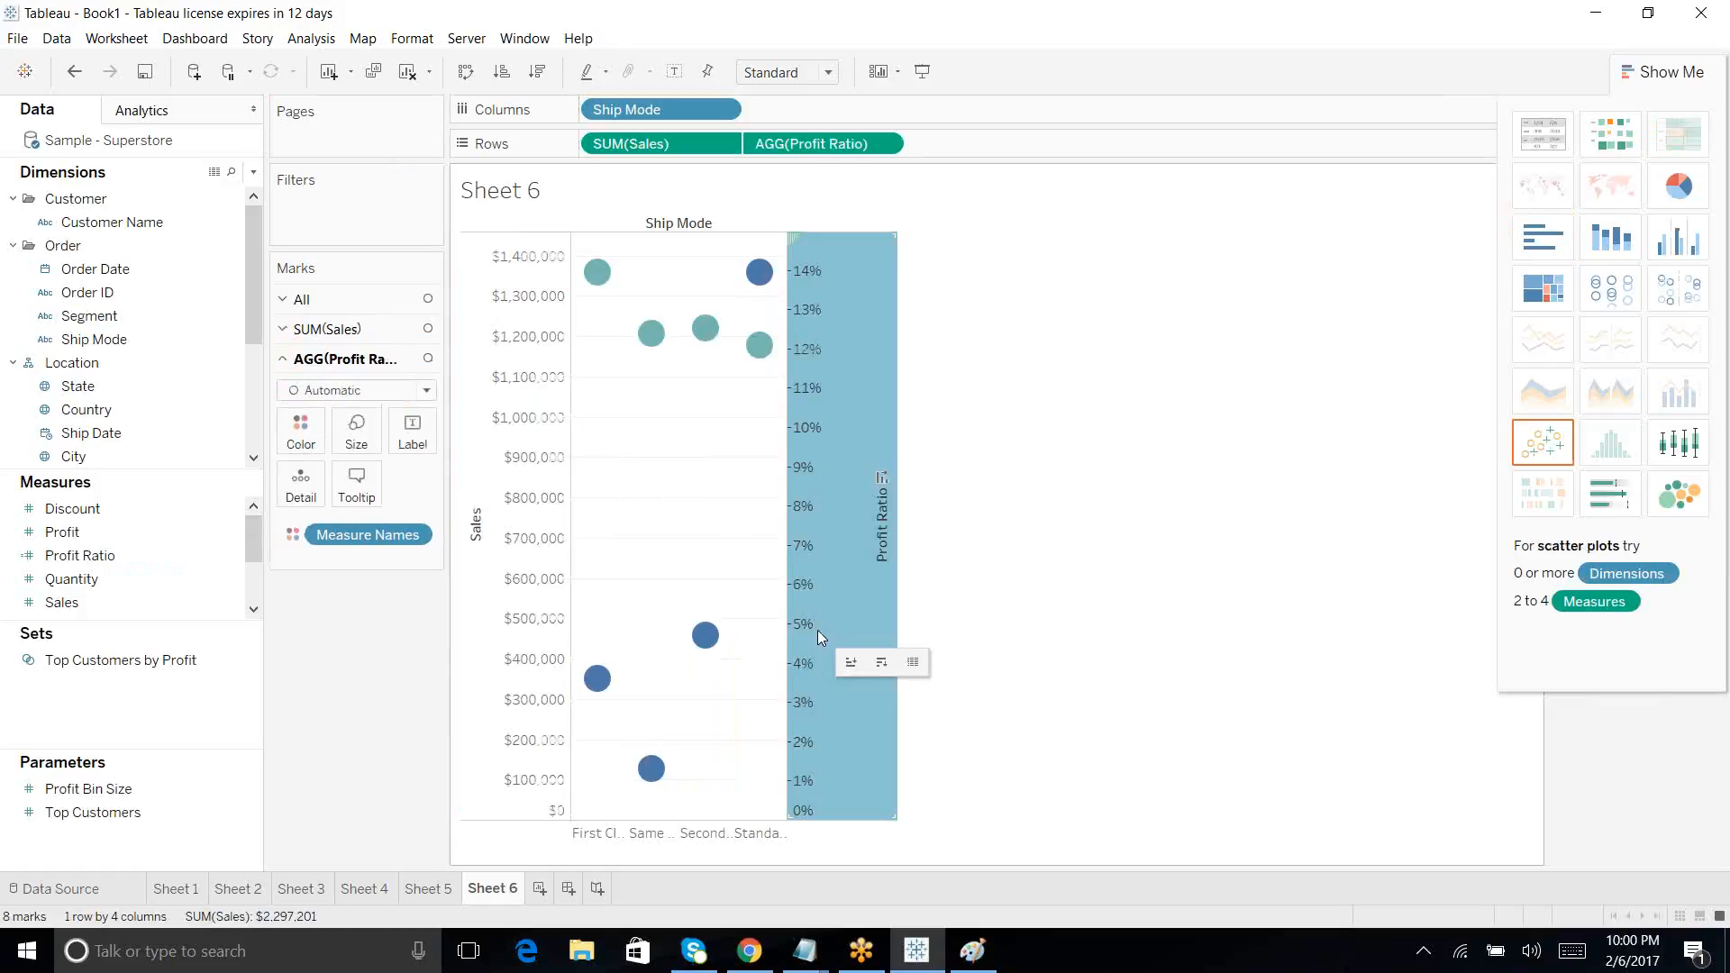
{"action": "left_click", "coordinate": [492, 612]}
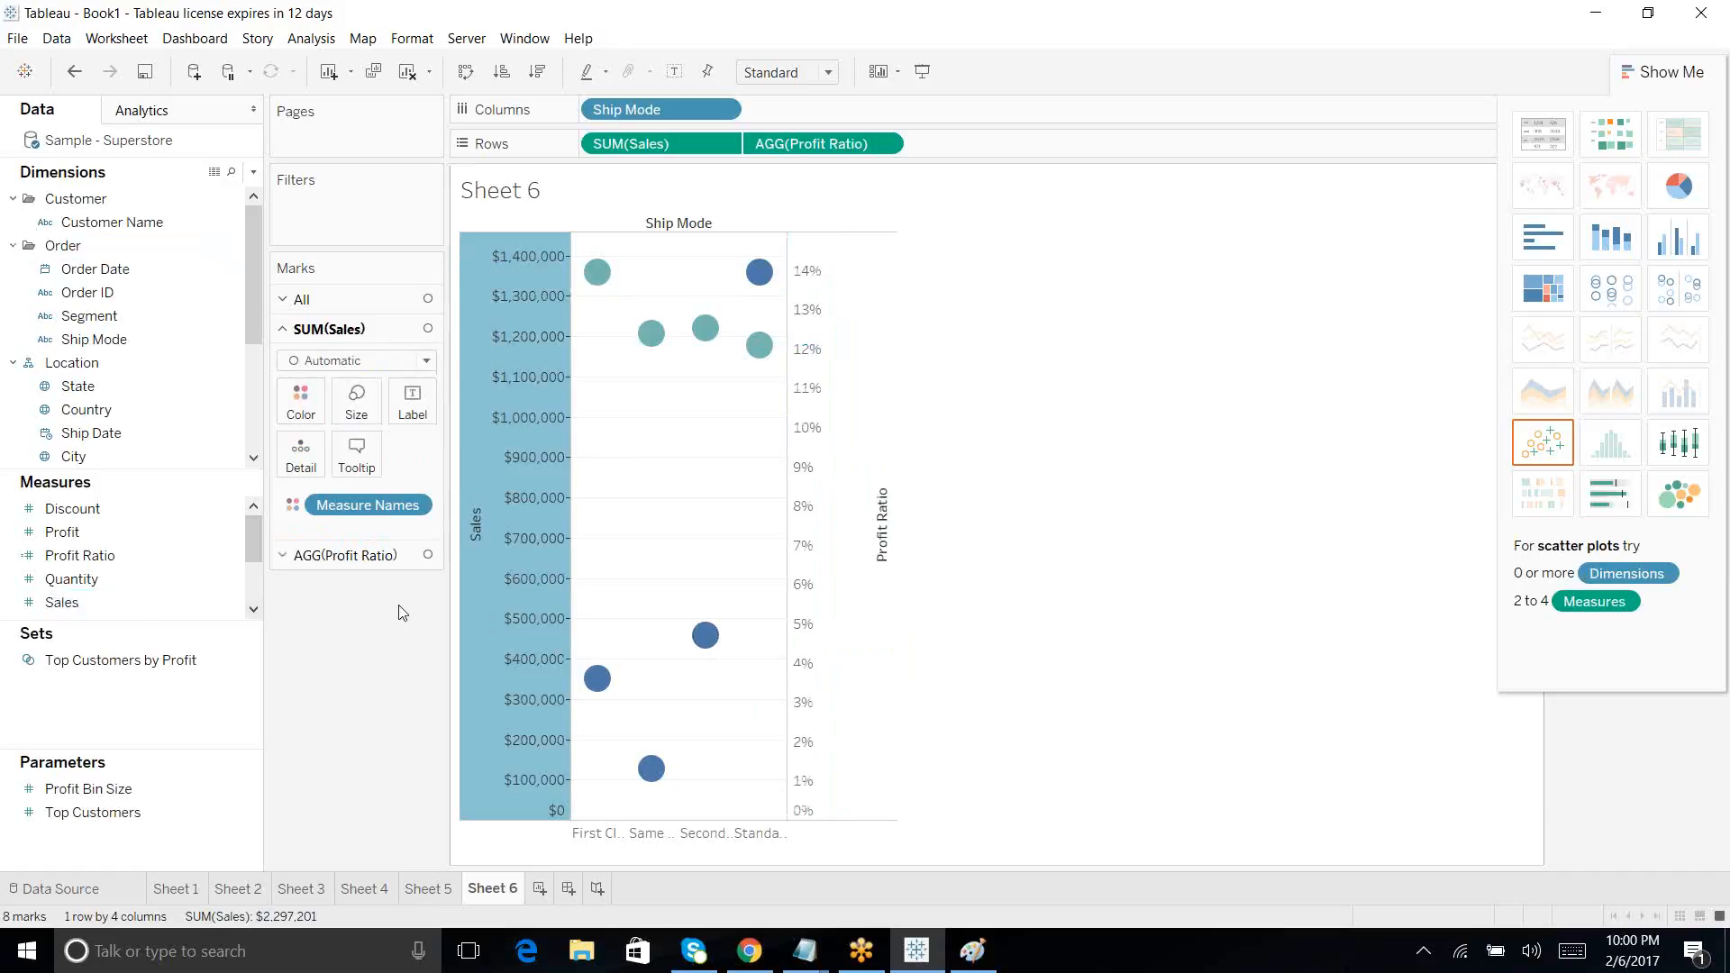
{"action": "left_click_drag", "start_coordinate": [822, 143], "coordinate": [1161, 510]}
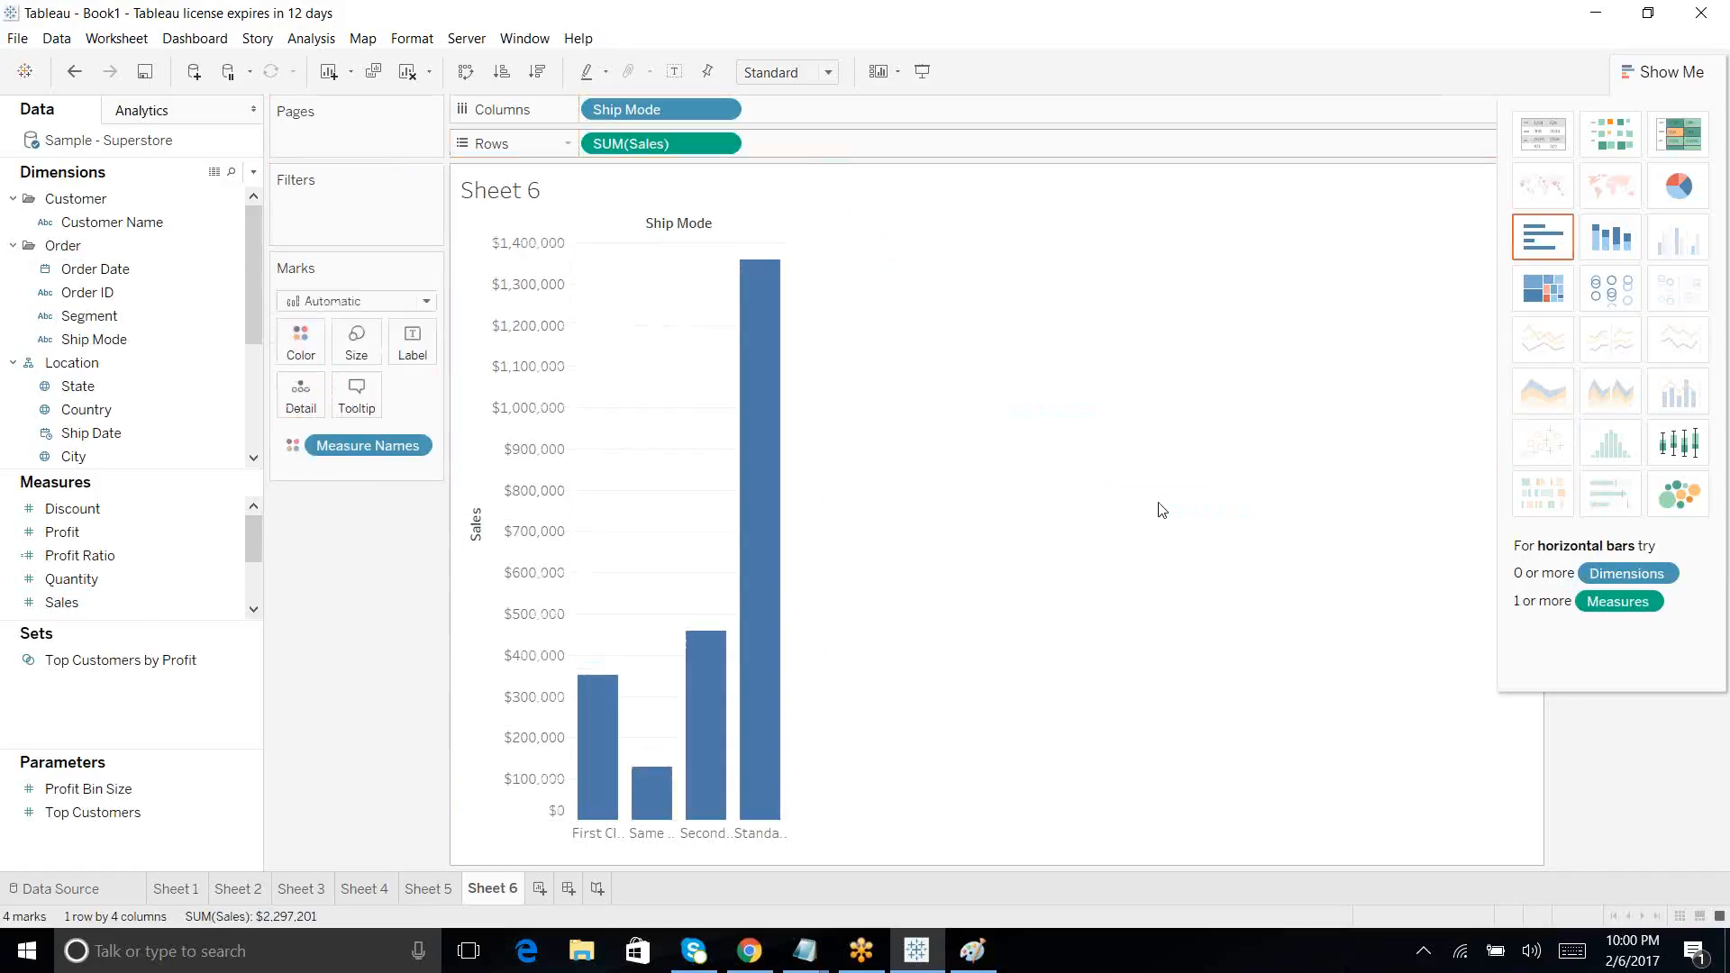
Step: Add Profit as a second axis opposite the Sales axis to form a dual-axis chart
{"action": "left_click_drag", "start_coordinate": [65, 535], "coordinate": [768, 442]}
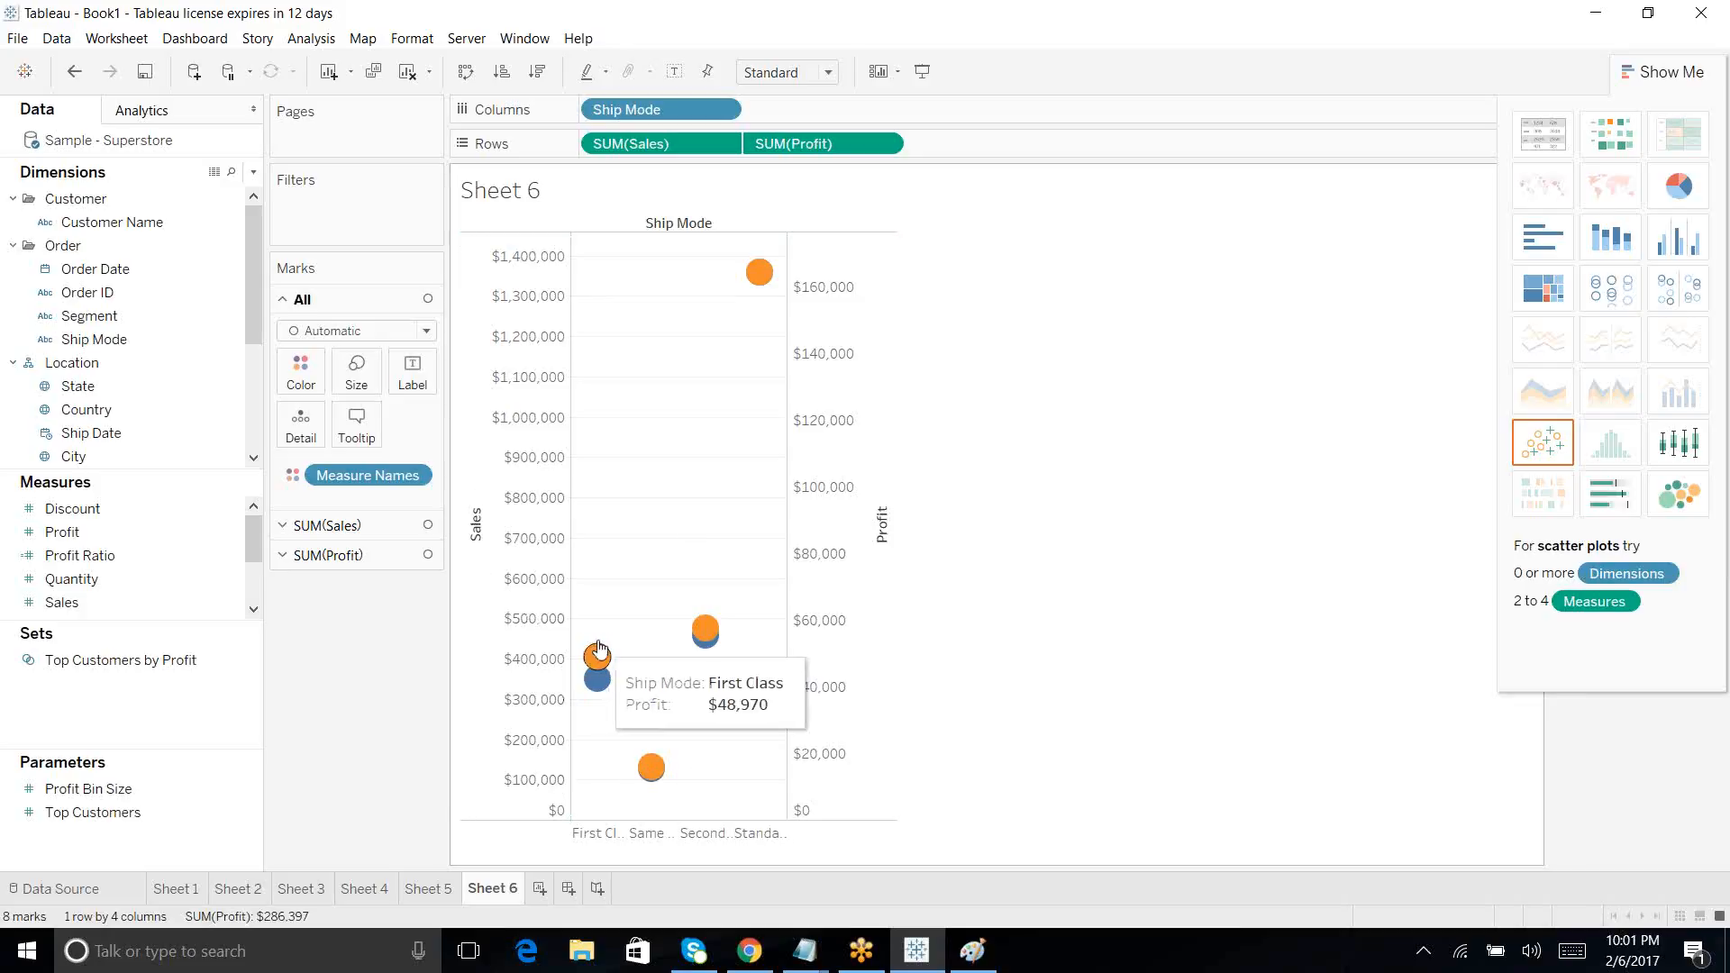
Step: Widen the dual-axis chart so the full Ship Mode names fit, leaving room for the Sales and Profit axis labels
{"action": "mouse_move", "coordinate": [650, 766]}
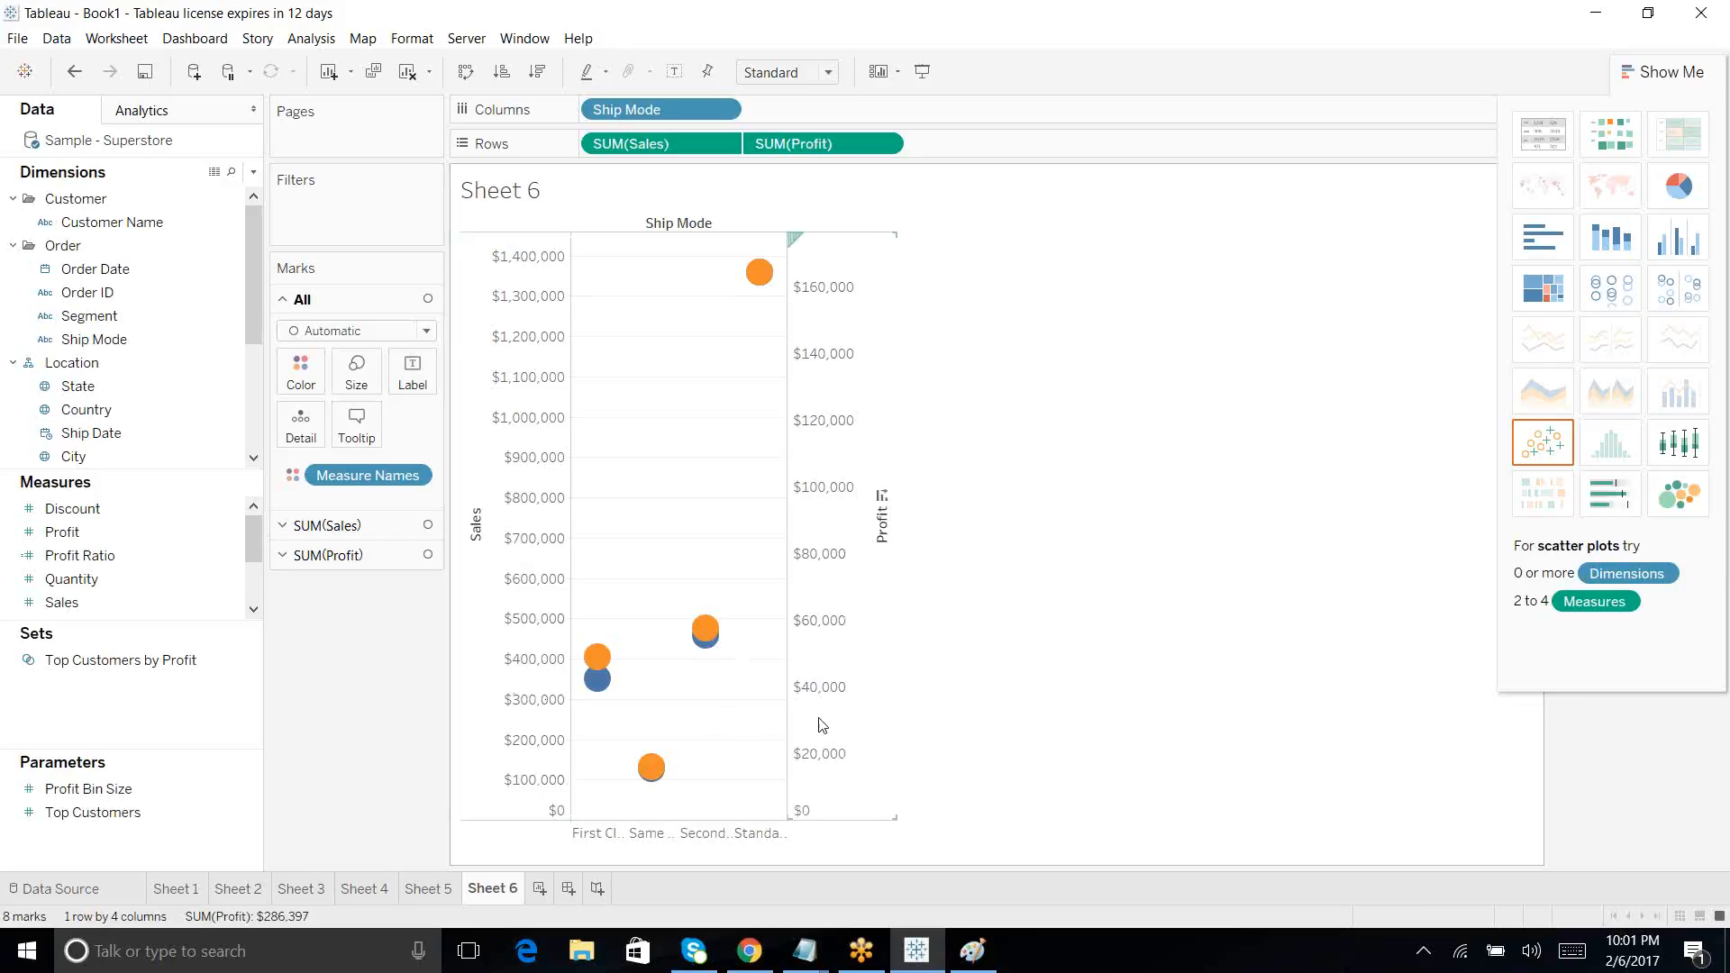
{"action": "mouse_move", "coordinate": [600, 690]}
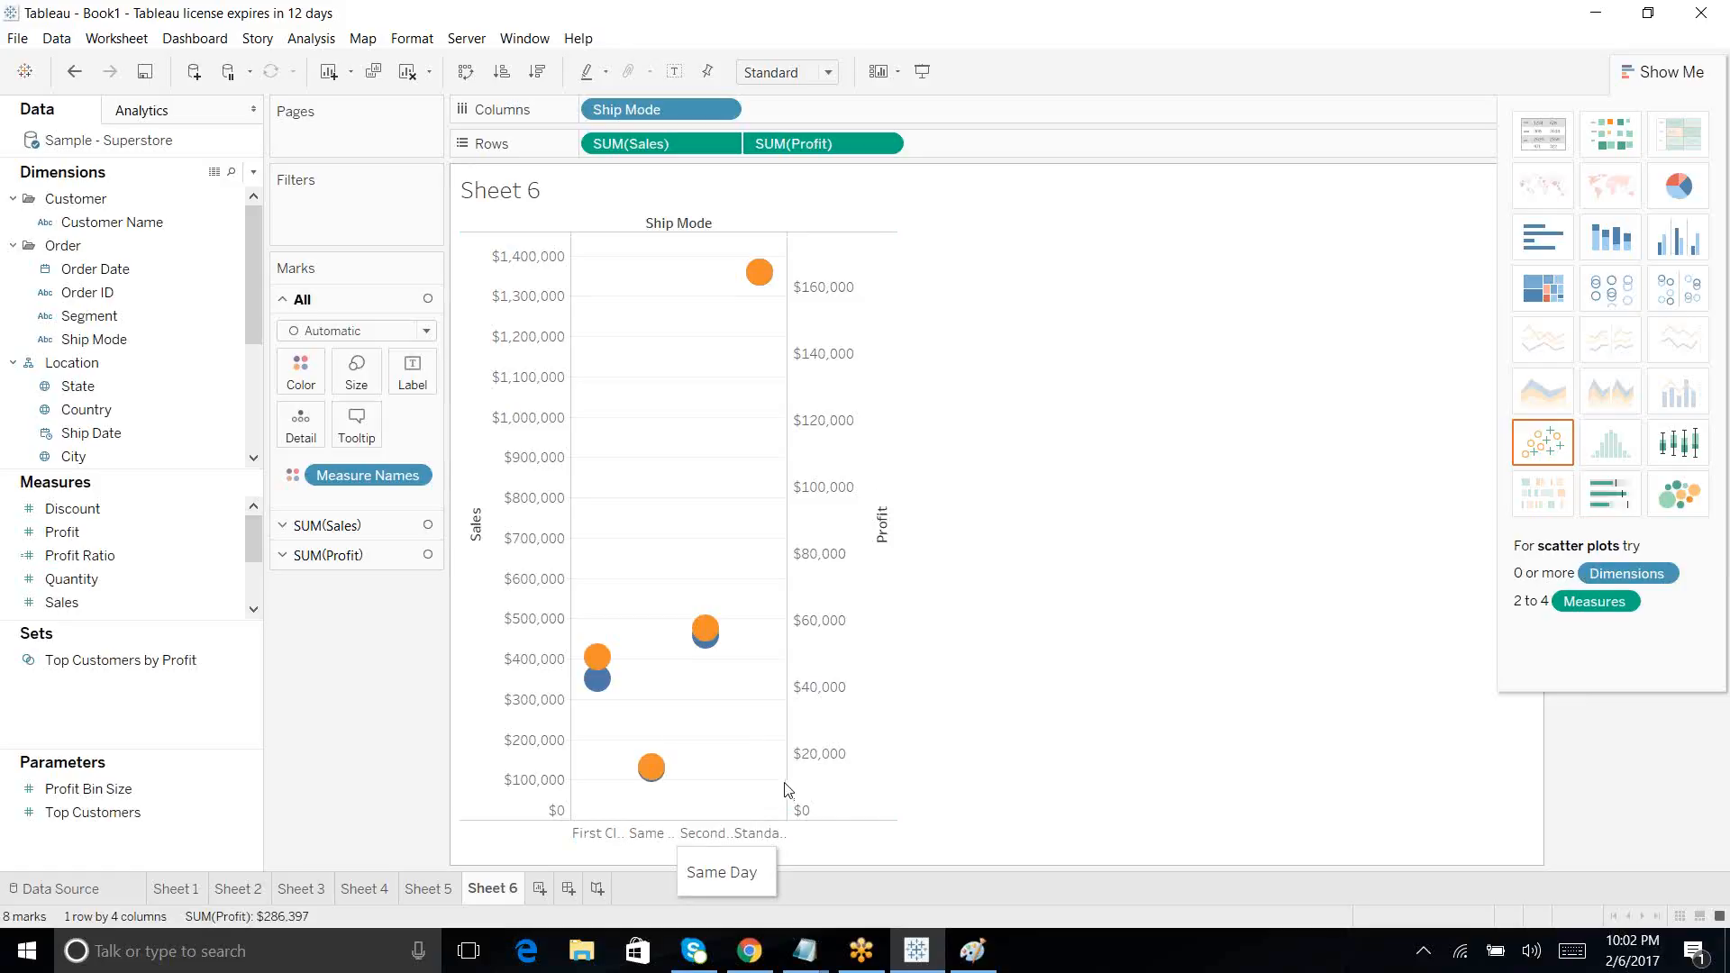
{"action": "left_click_drag", "start_coordinate": [788, 781], "coordinate": [1072, 784]}
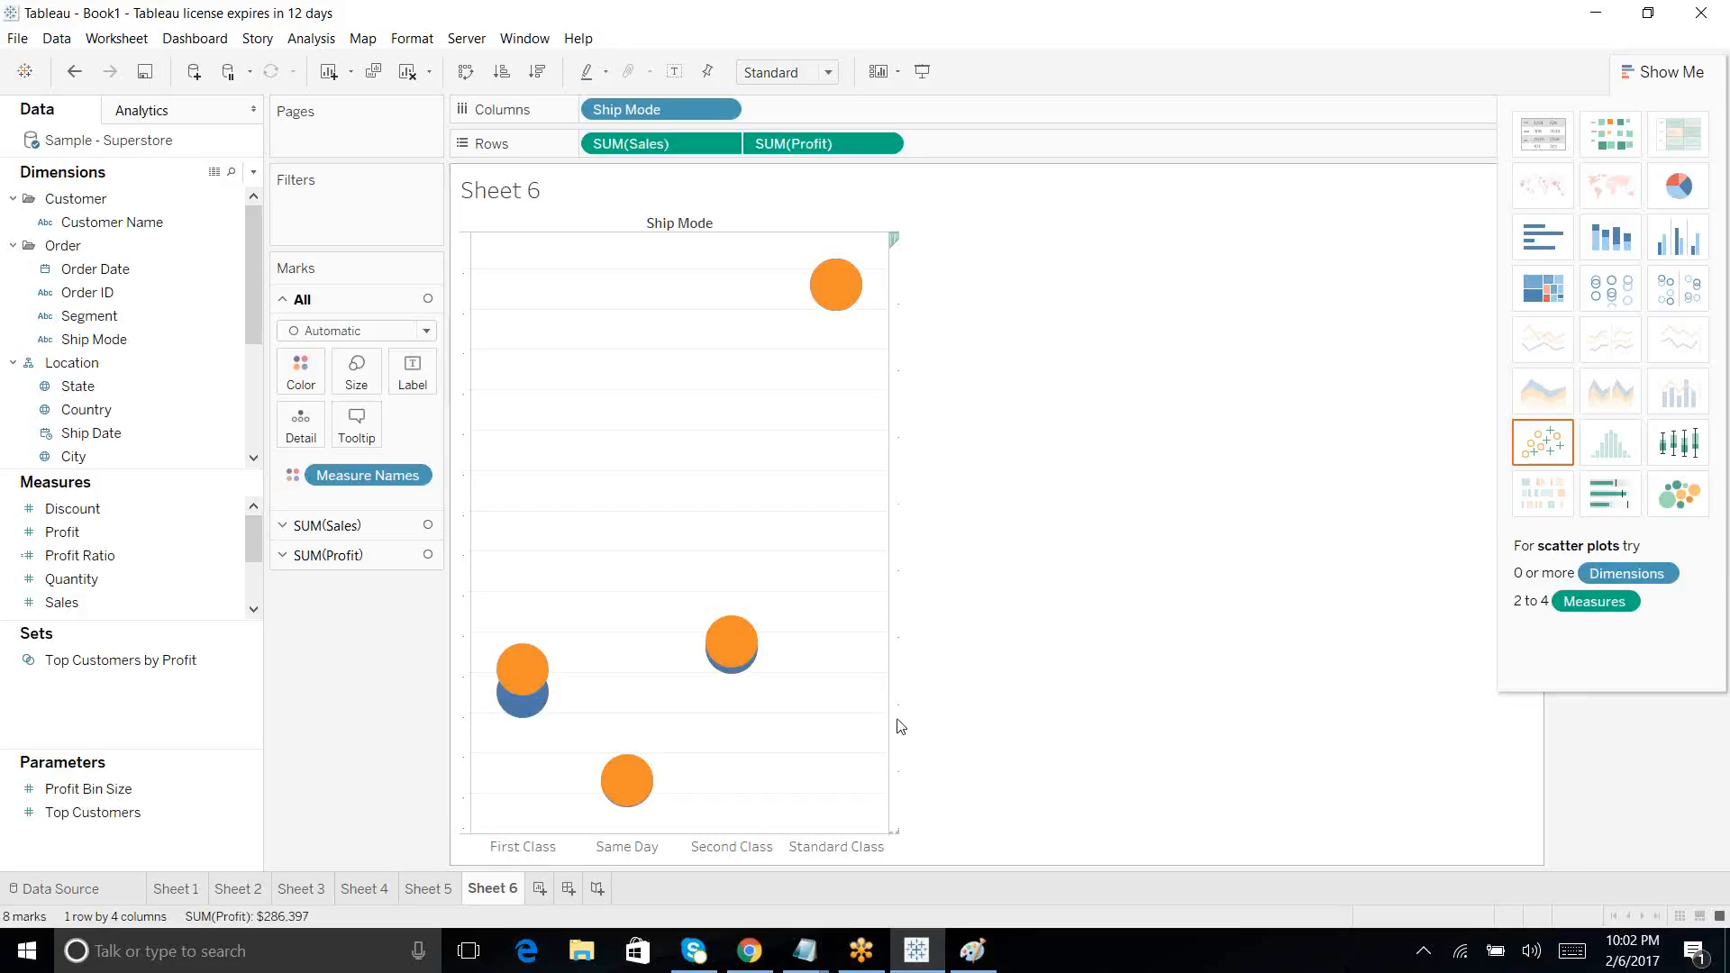
{"action": "left_click", "coordinate": [899, 726]}
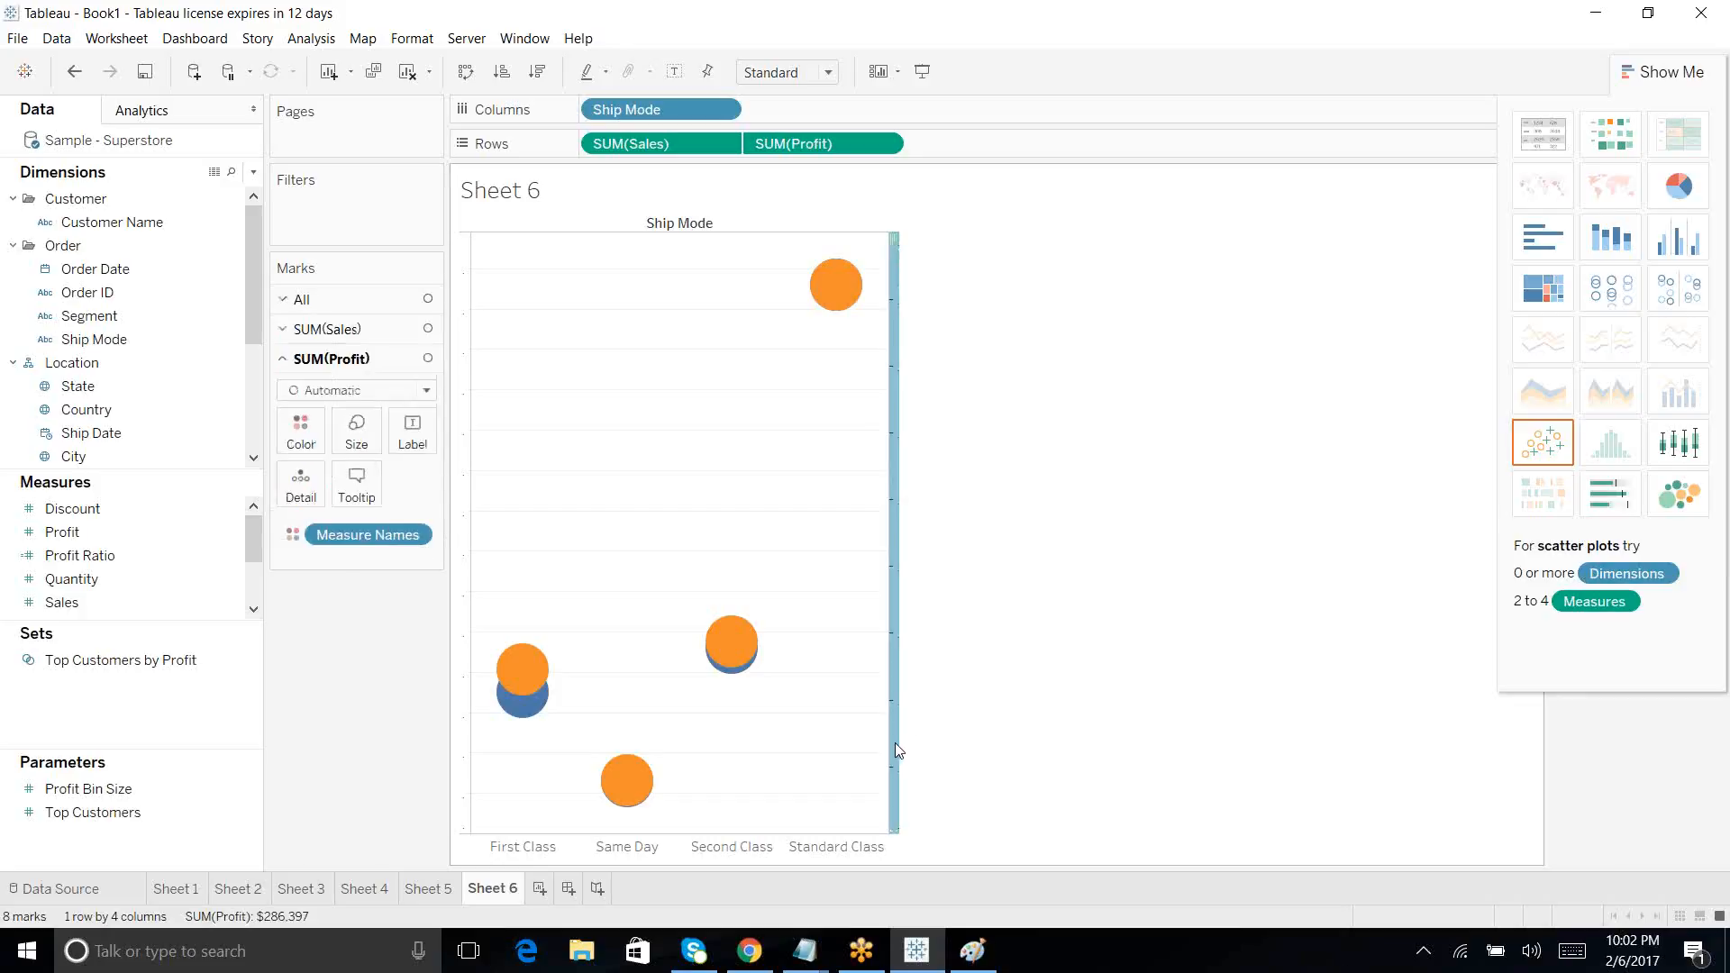
{"action": "left_click_drag", "start_coordinate": [903, 741], "coordinate": [1015, 741]}
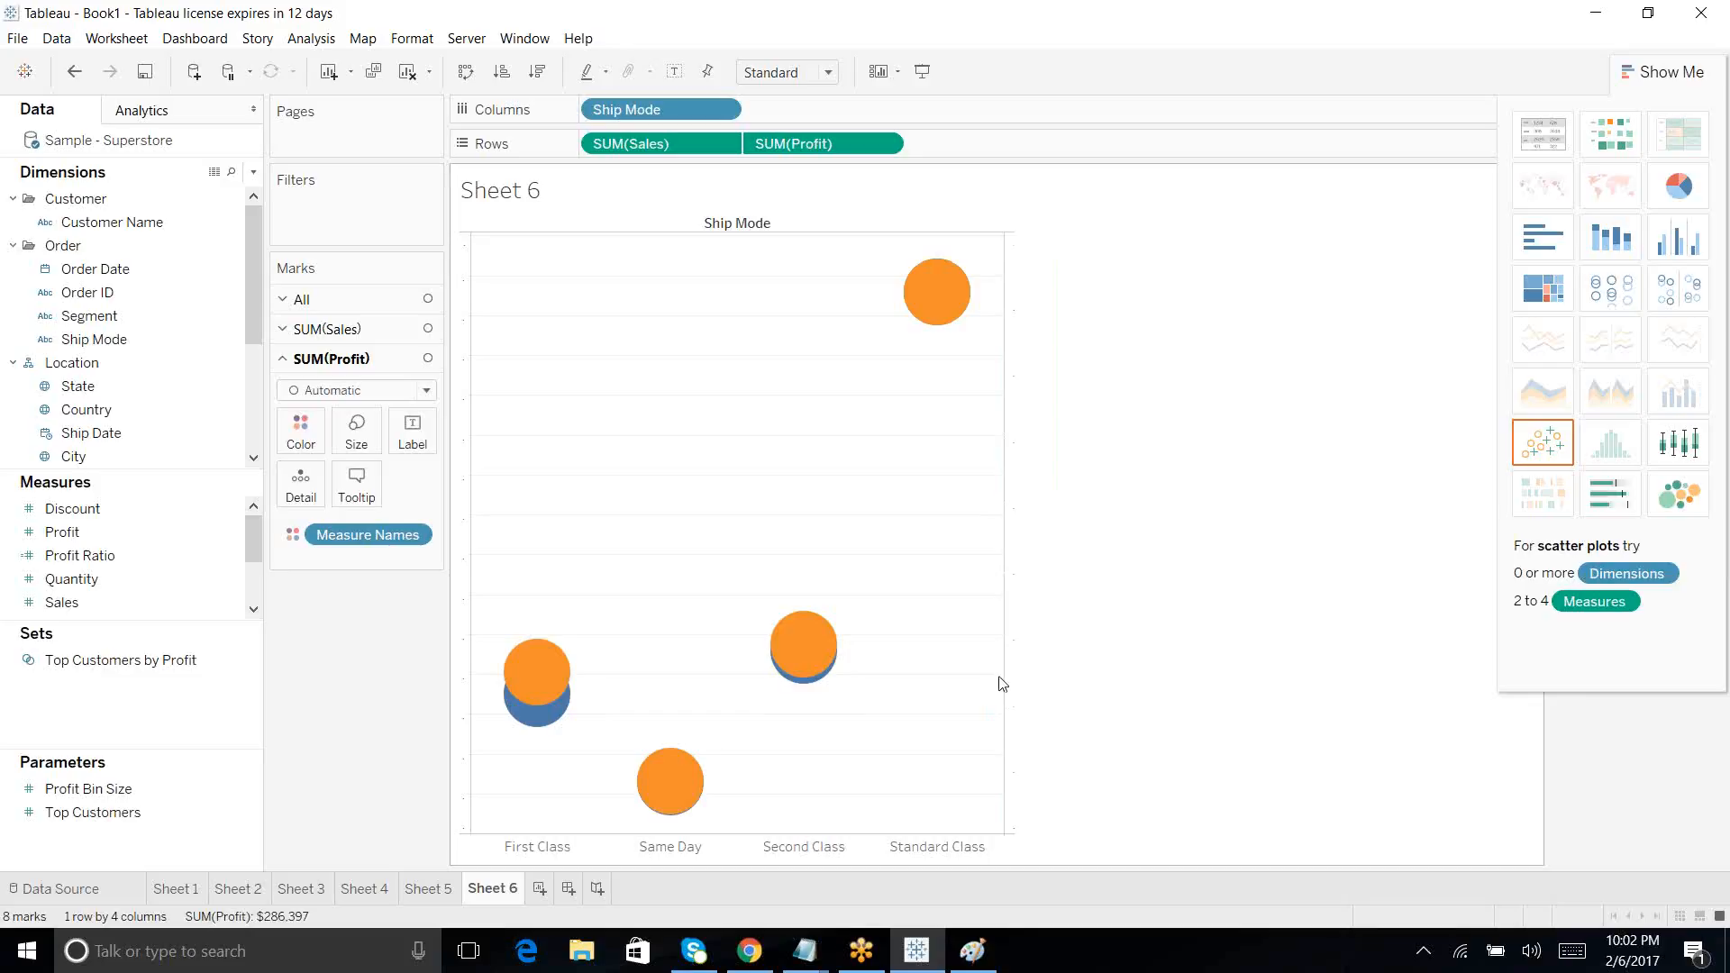
{"action": "left_click_drag", "start_coordinate": [1001, 672], "coordinate": [950, 682]}
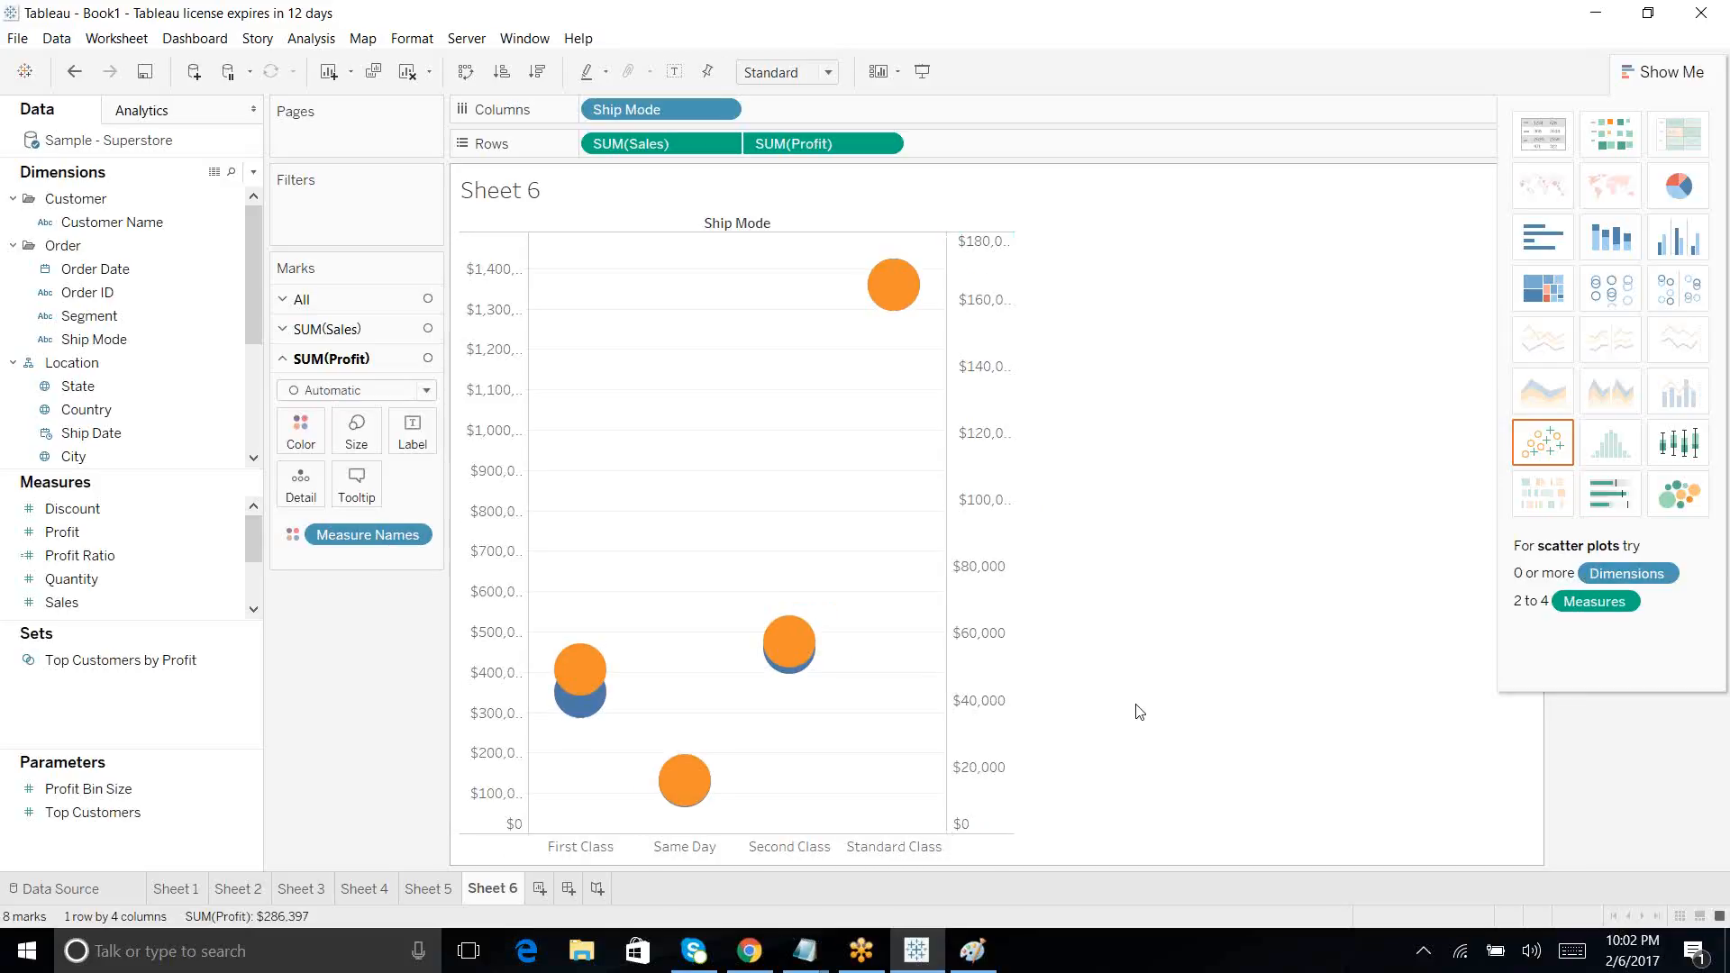
Step: Synchronize the Profit axis with the Sales axis and check the values of the individual marks
{"action": "left_click", "coordinate": [979, 673]}
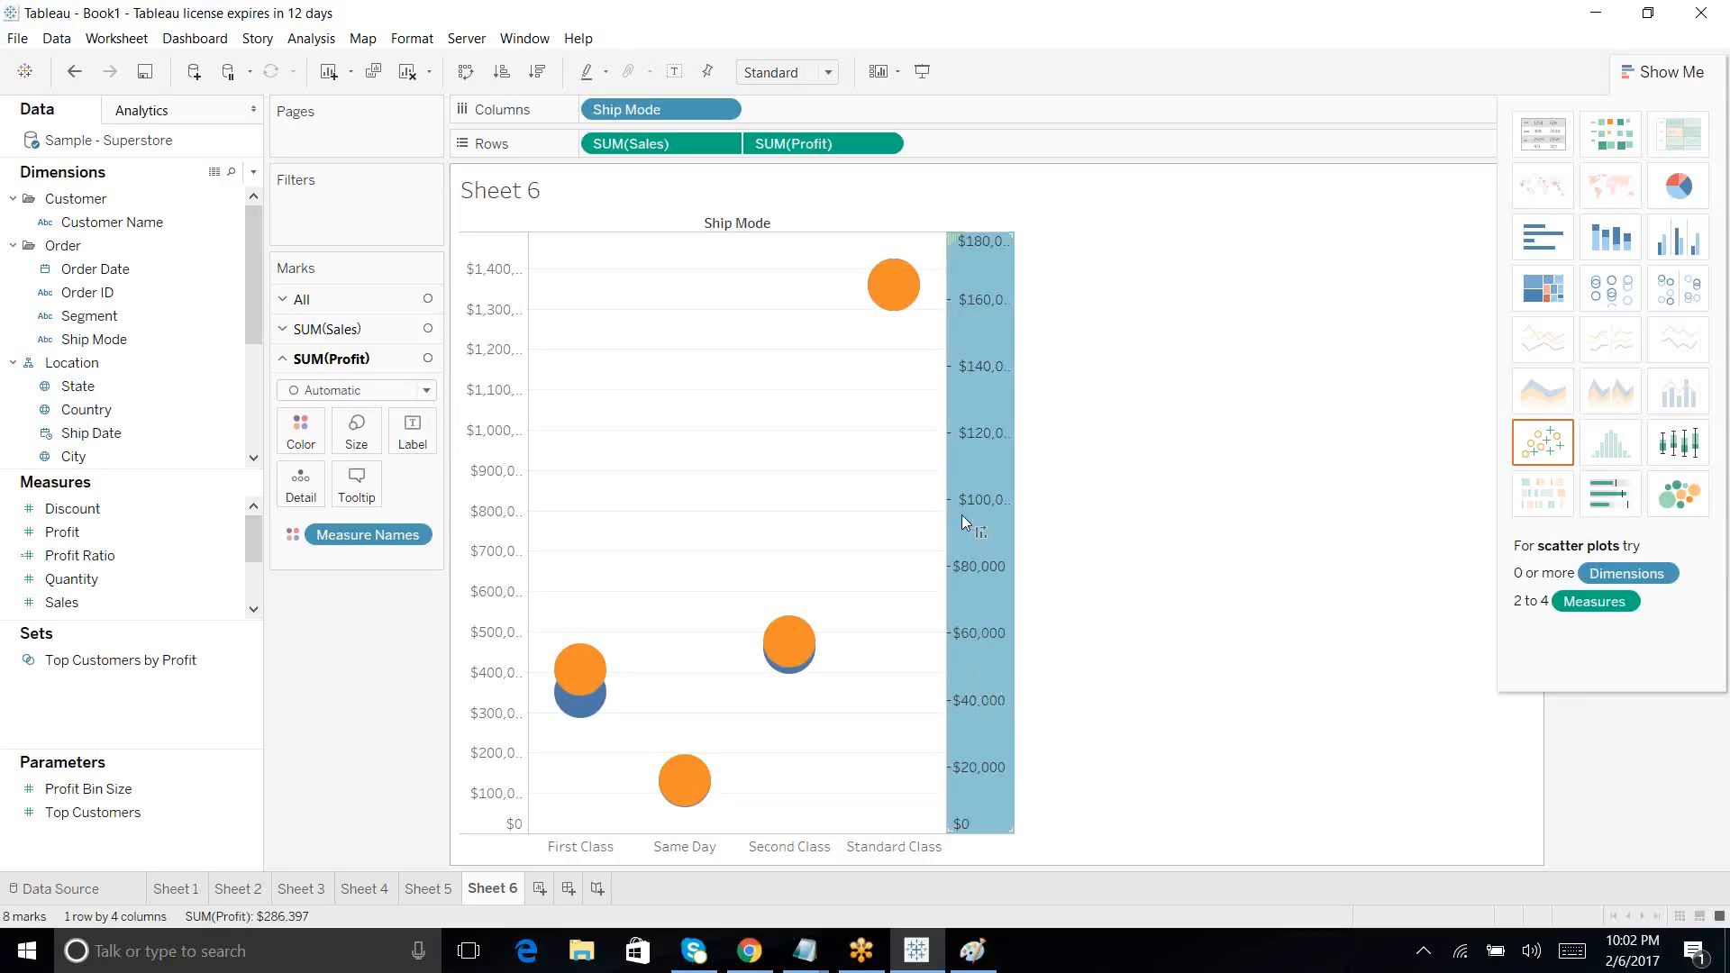
{"action": "right_click", "coordinate": [961, 476]}
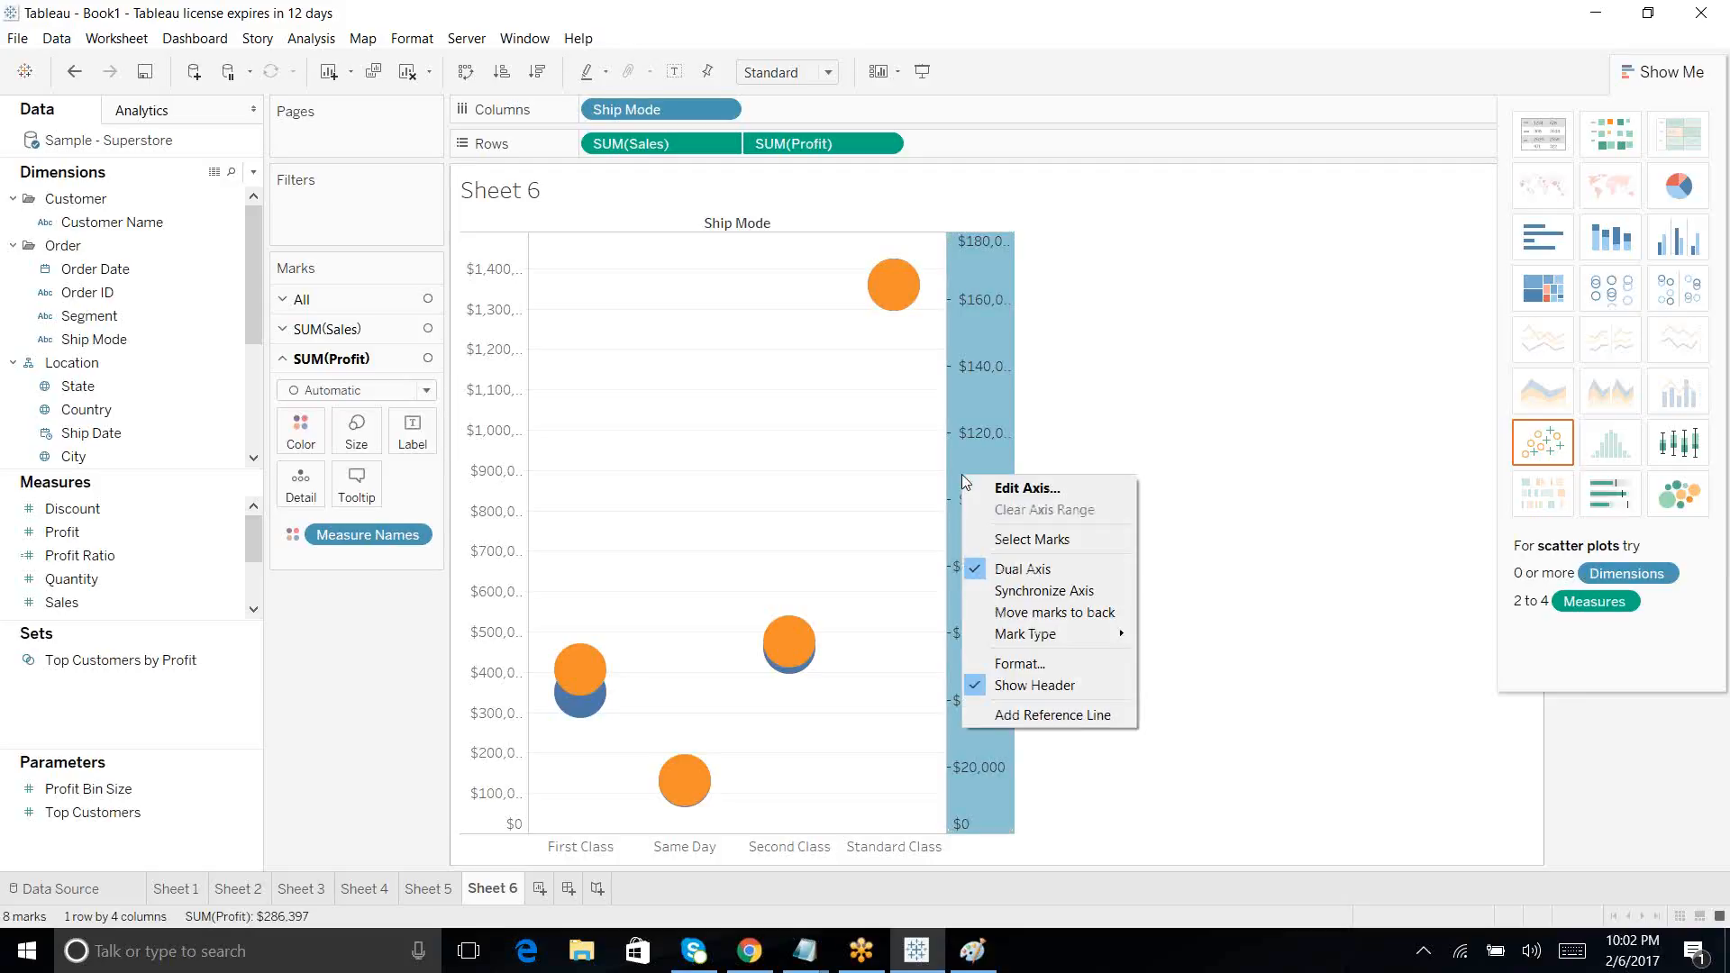
{"action": "left_click", "coordinate": [975, 593]}
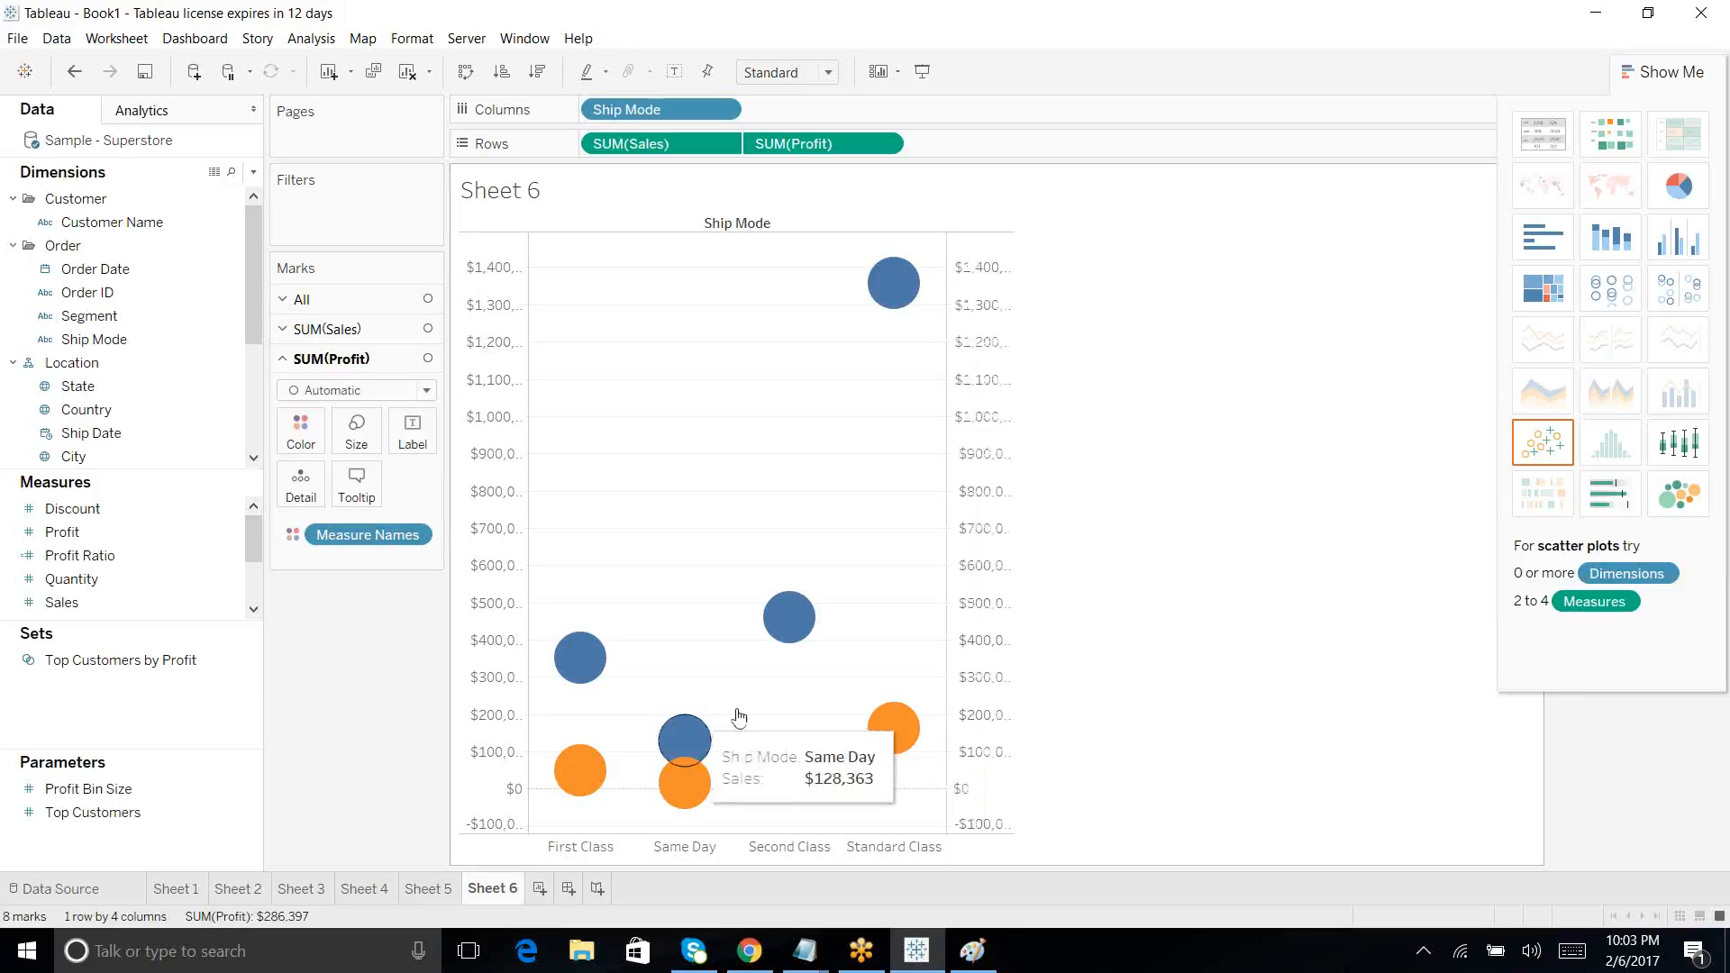
{"action": "mouse_move", "coordinate": [599, 759]}
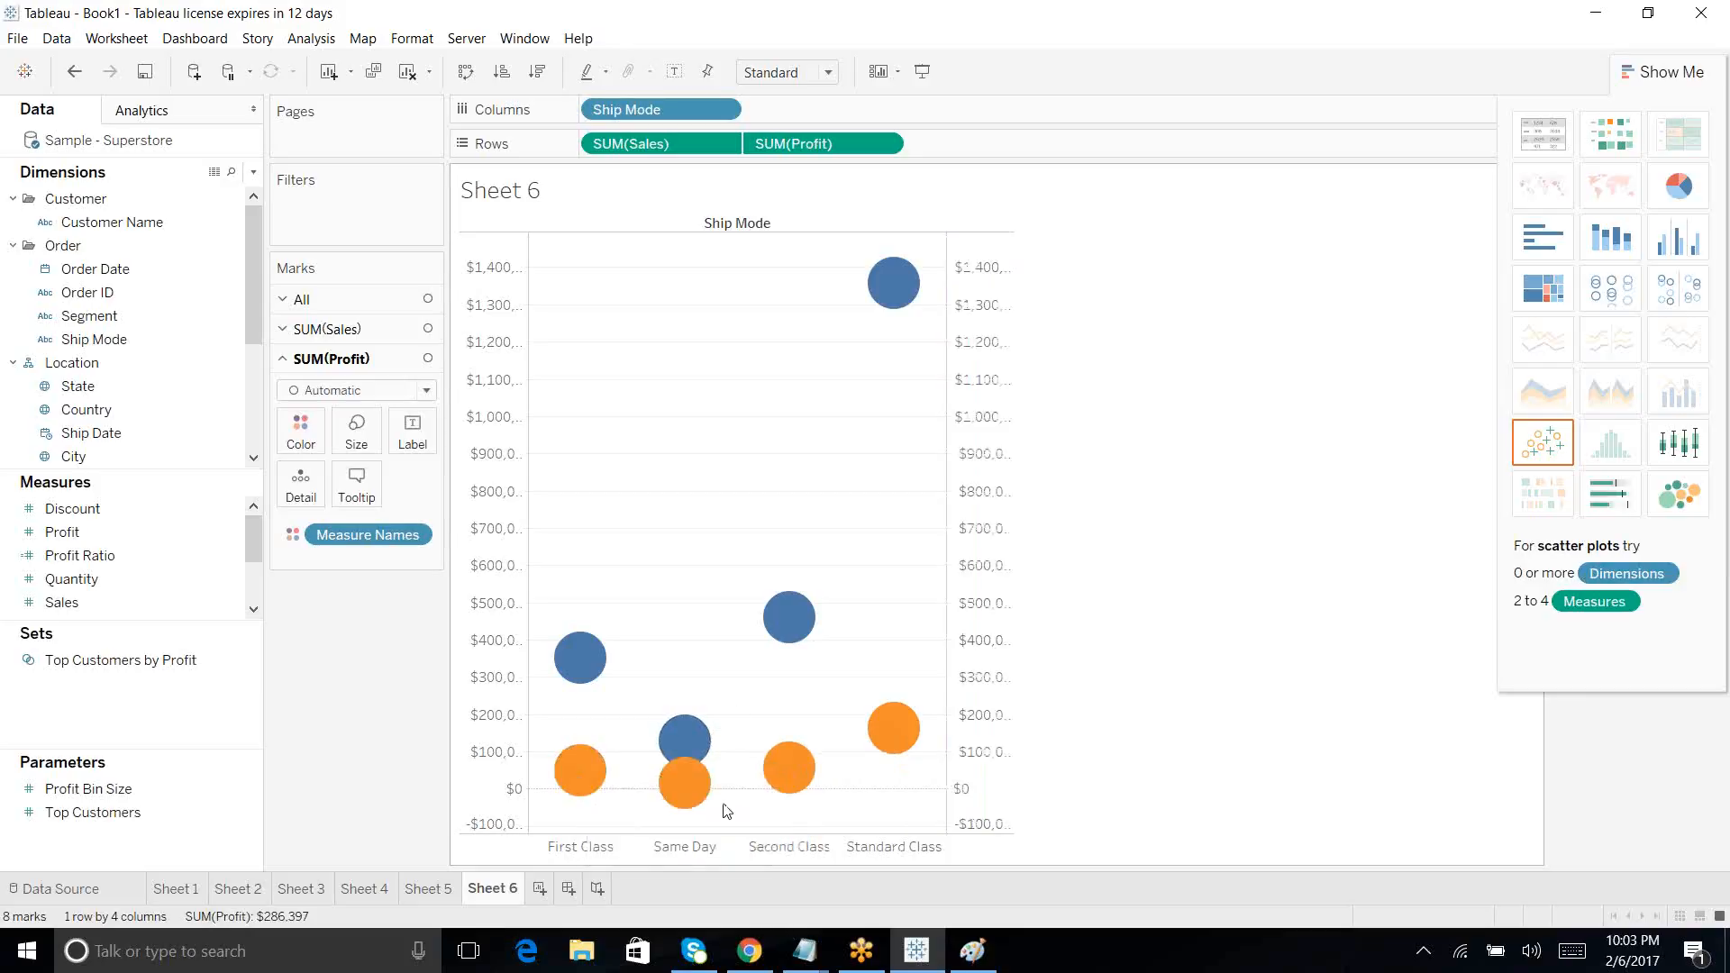
{"action": "mouse_move", "coordinate": [780, 777]}
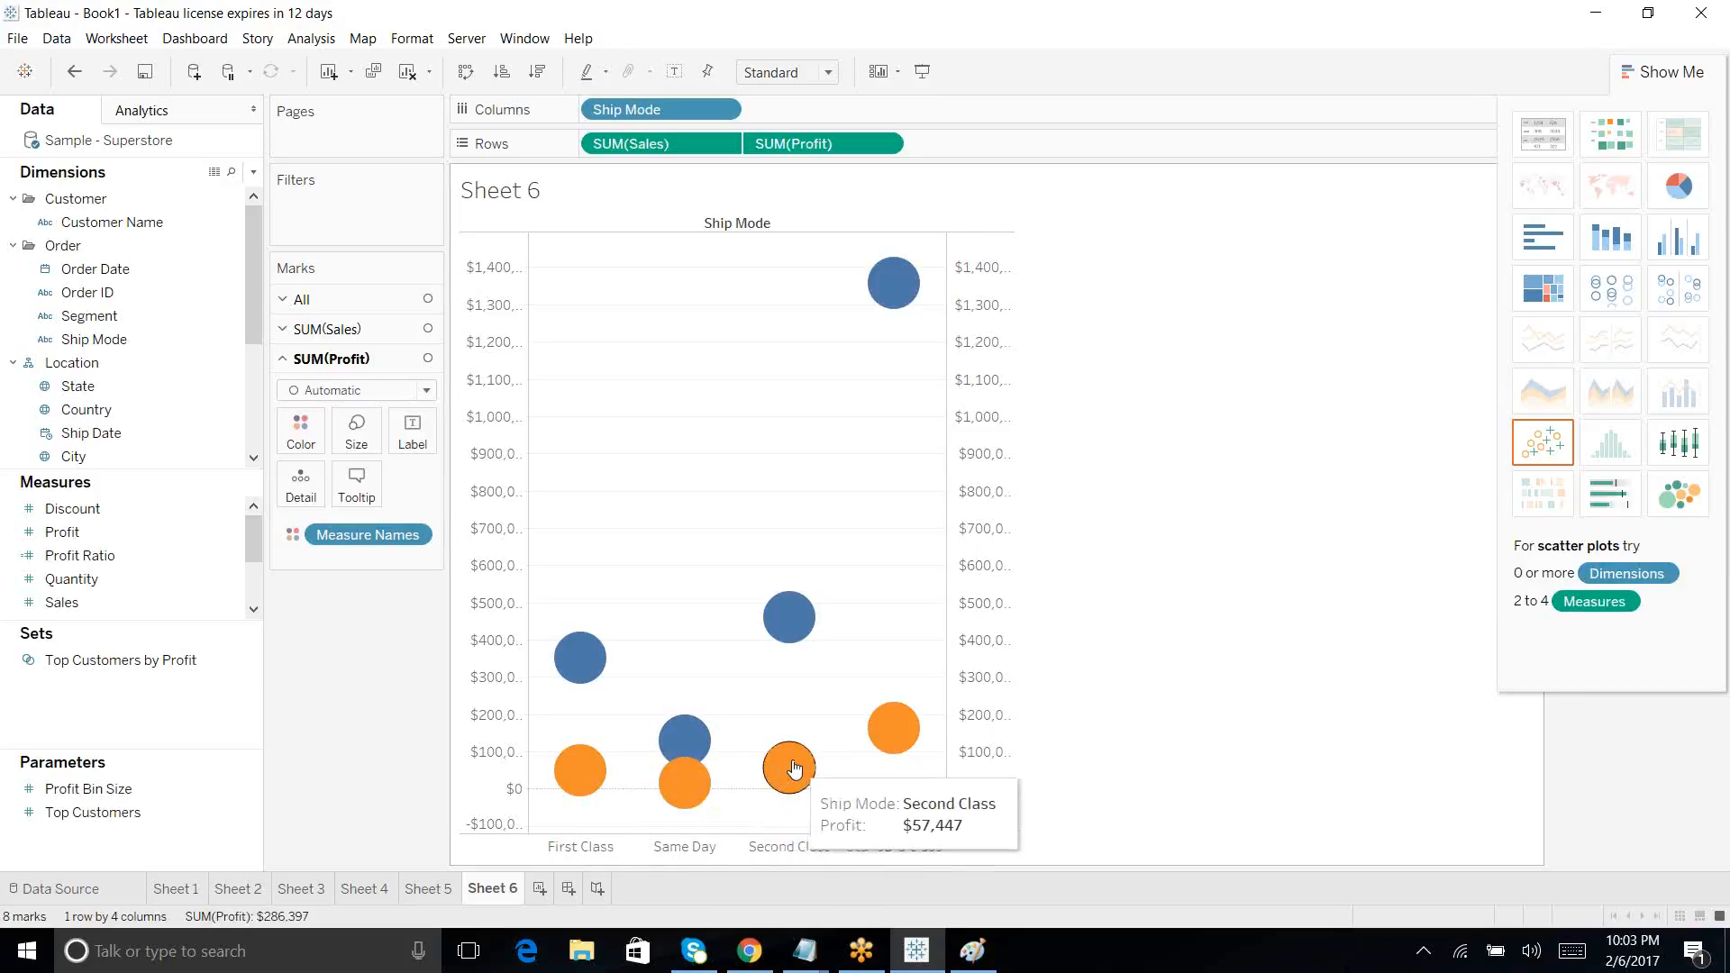
{"action": "mouse_move", "coordinate": [669, 746]}
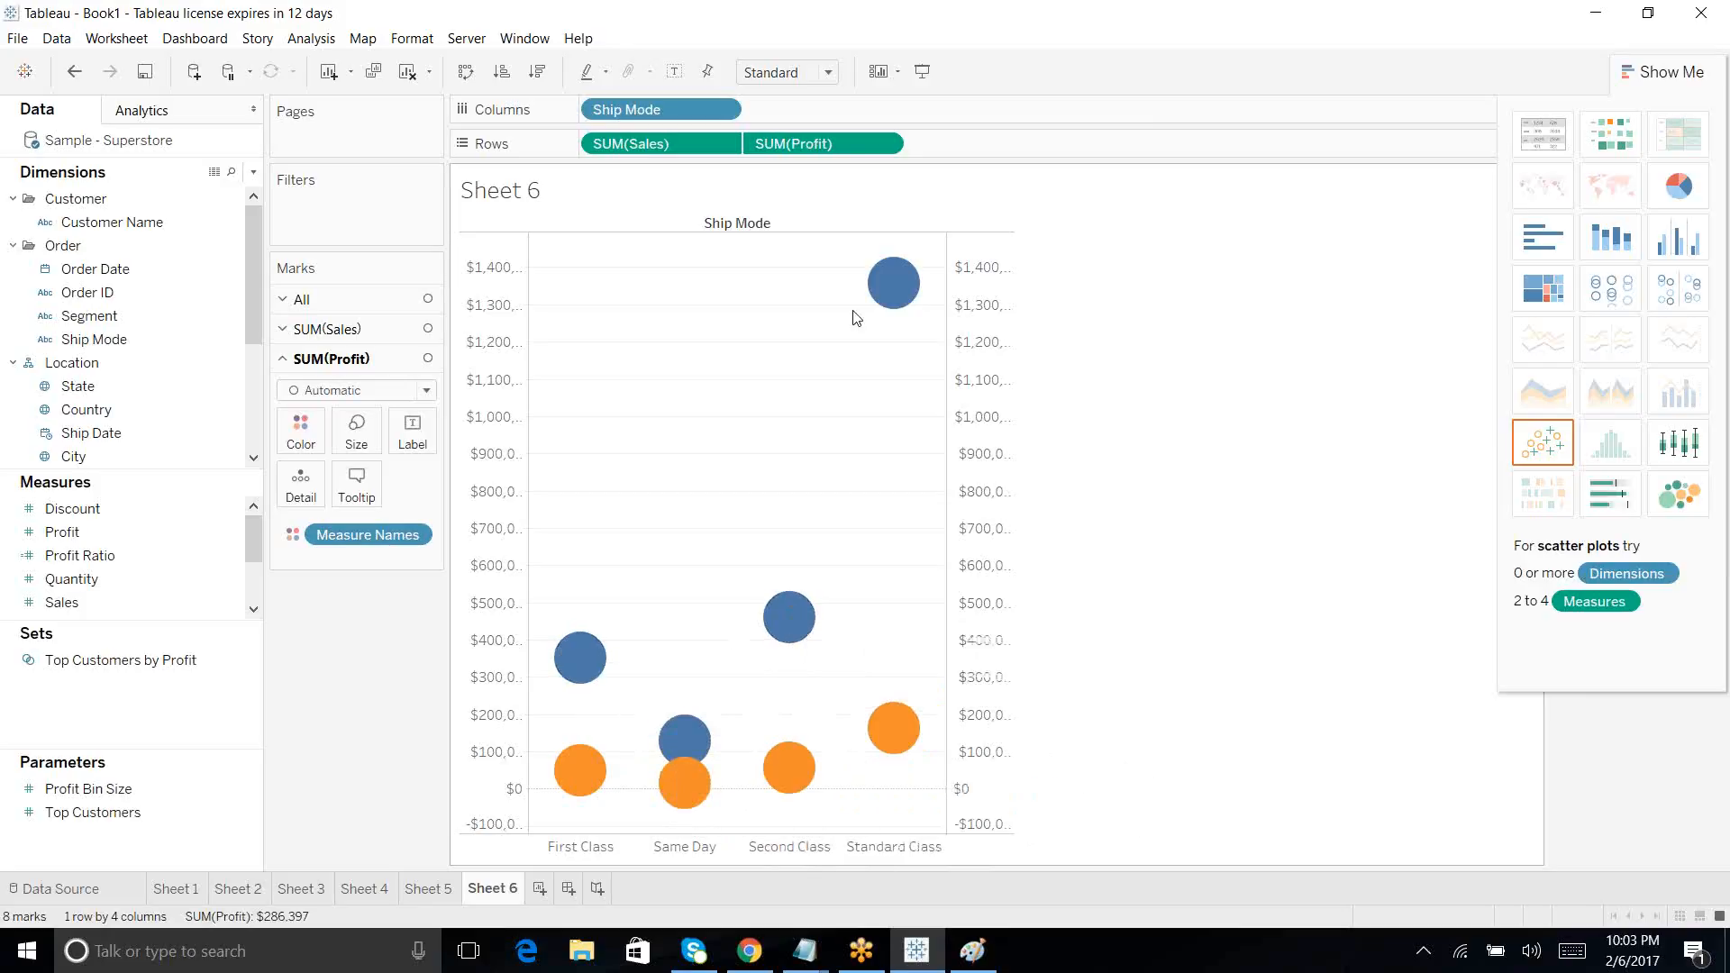
{"action": "mouse_move", "coordinate": [884, 300]}
Step: Note "synchronize scales" under the dual axis heading in the untitled Notepad file, and return to Tableau
{"action": "left_click", "coordinate": [811, 957]}
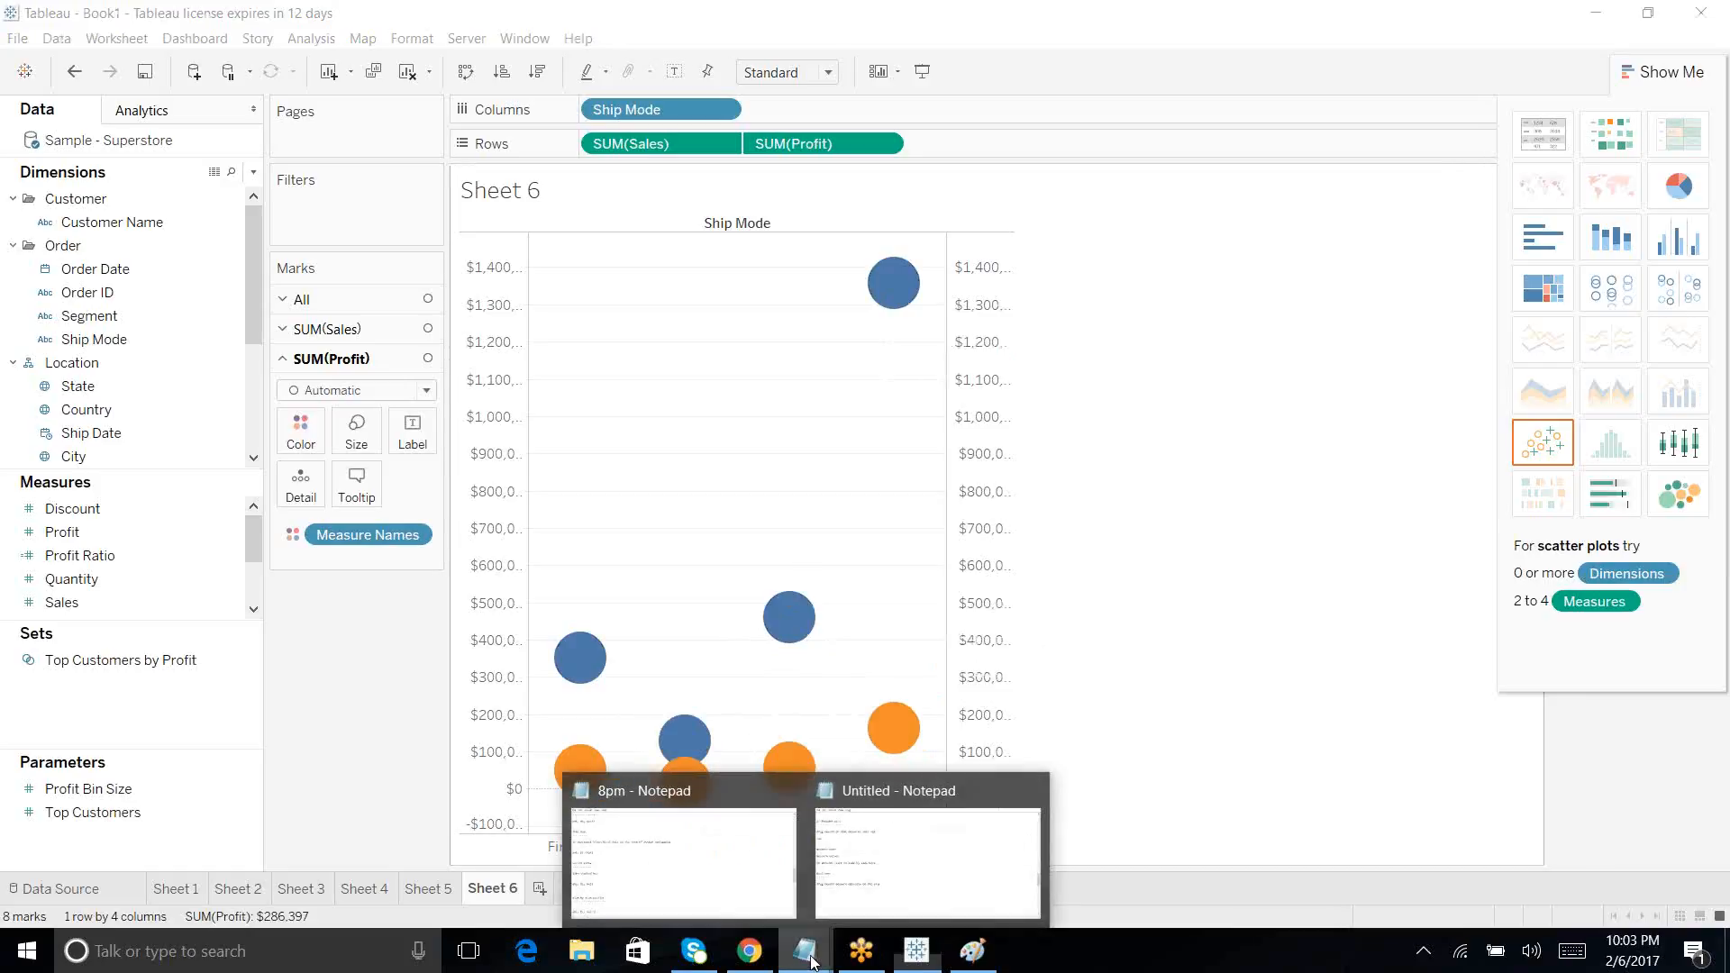
{"action": "left_click", "coordinate": [863, 907]}
{"action": "type", "text": "s"}
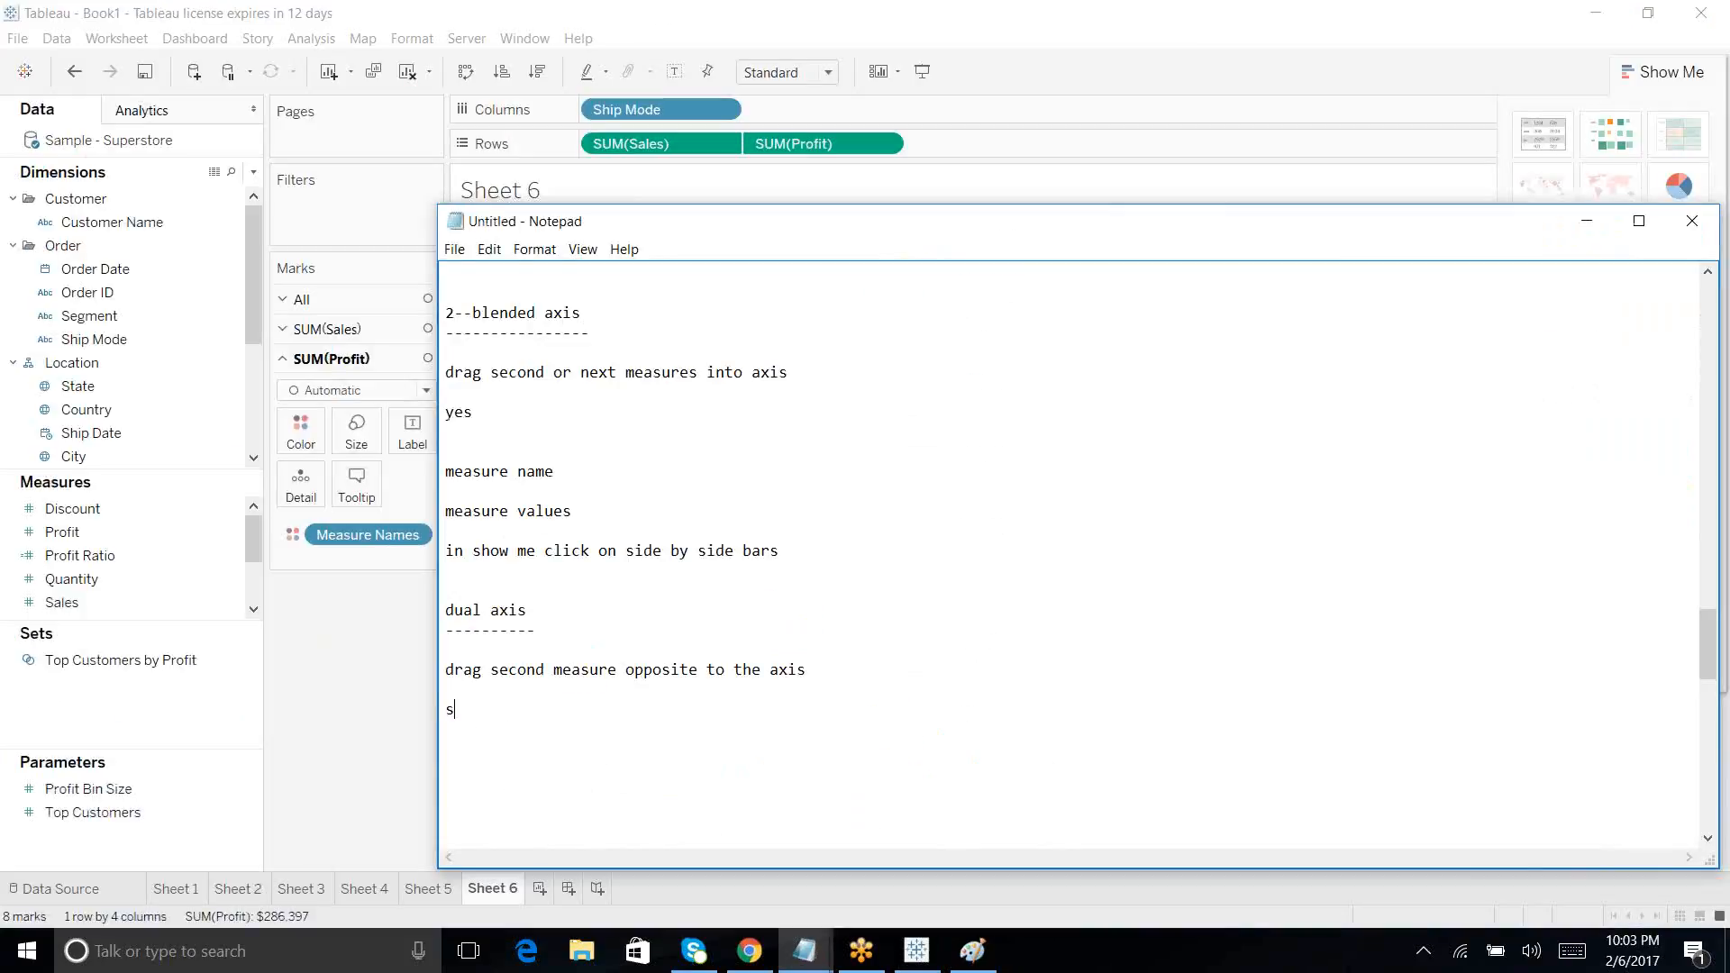
{"action": "type", "text": "ynchro"}
{"action": "type", "text": "nix"}
{"action": "type", "text": "e scales"}
{"action": "left_click", "coordinate": [1586, 220]}
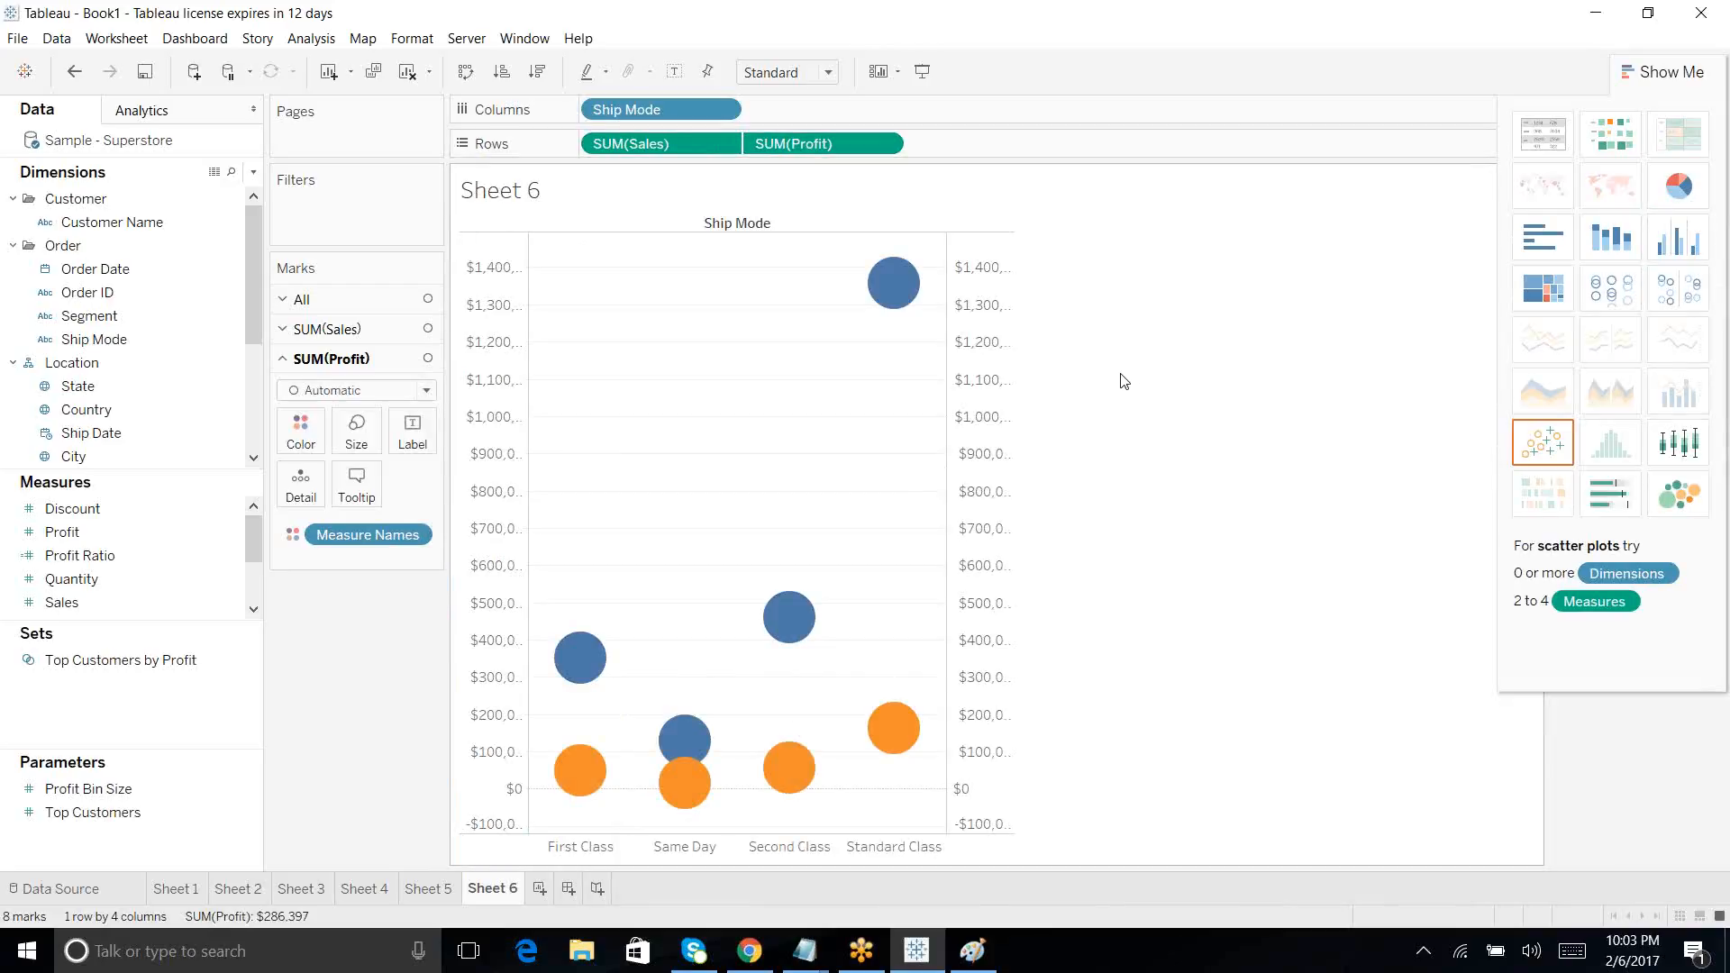
Step: Set the mark type of Sales to Line and the mark type of Profit to Bar
{"action": "left_click", "coordinate": [337, 326]}
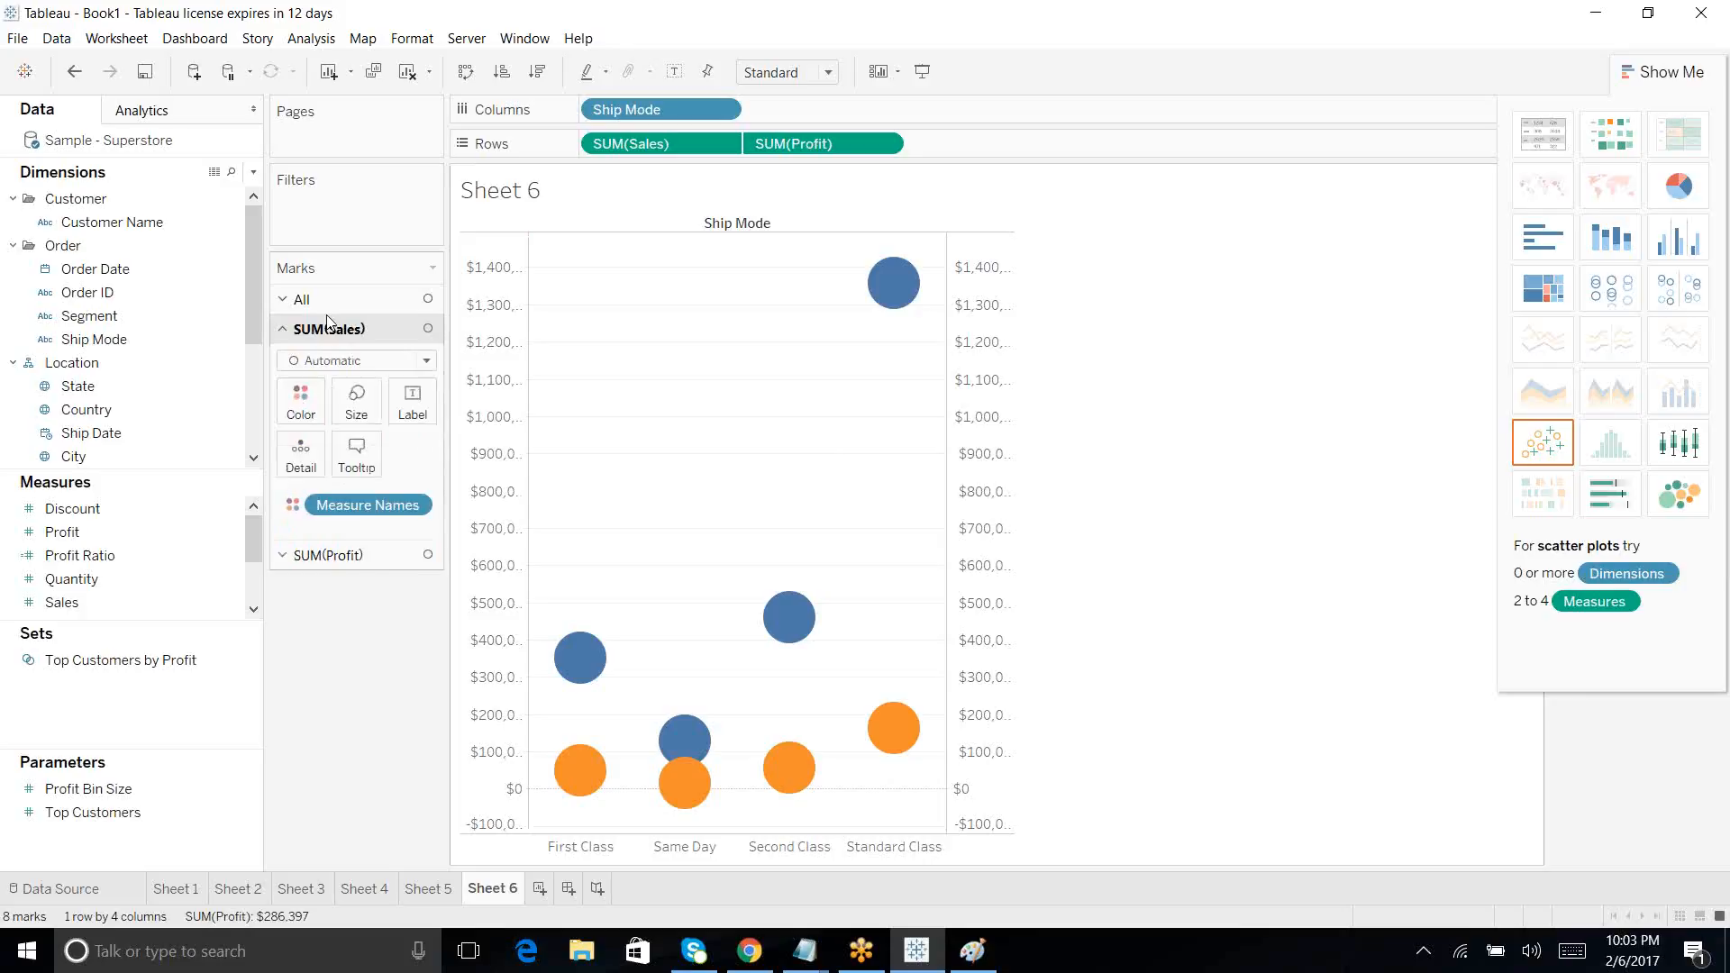
{"action": "left_click", "coordinate": [427, 361]}
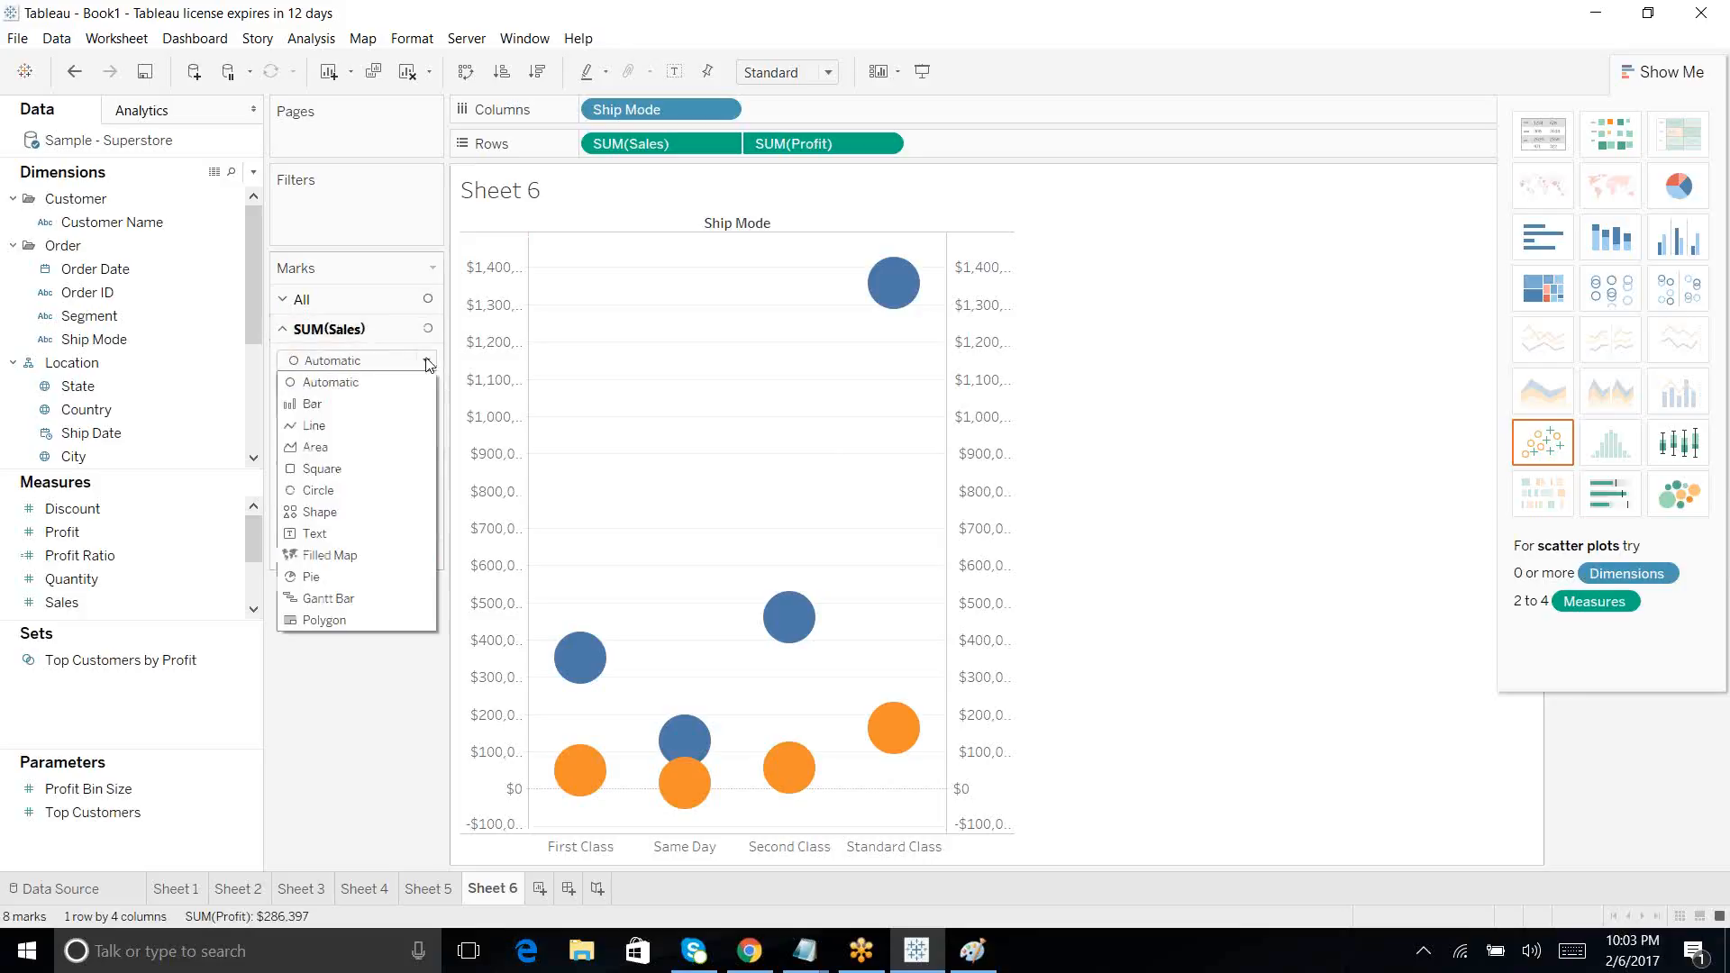
{"action": "left_click", "coordinate": [332, 425]}
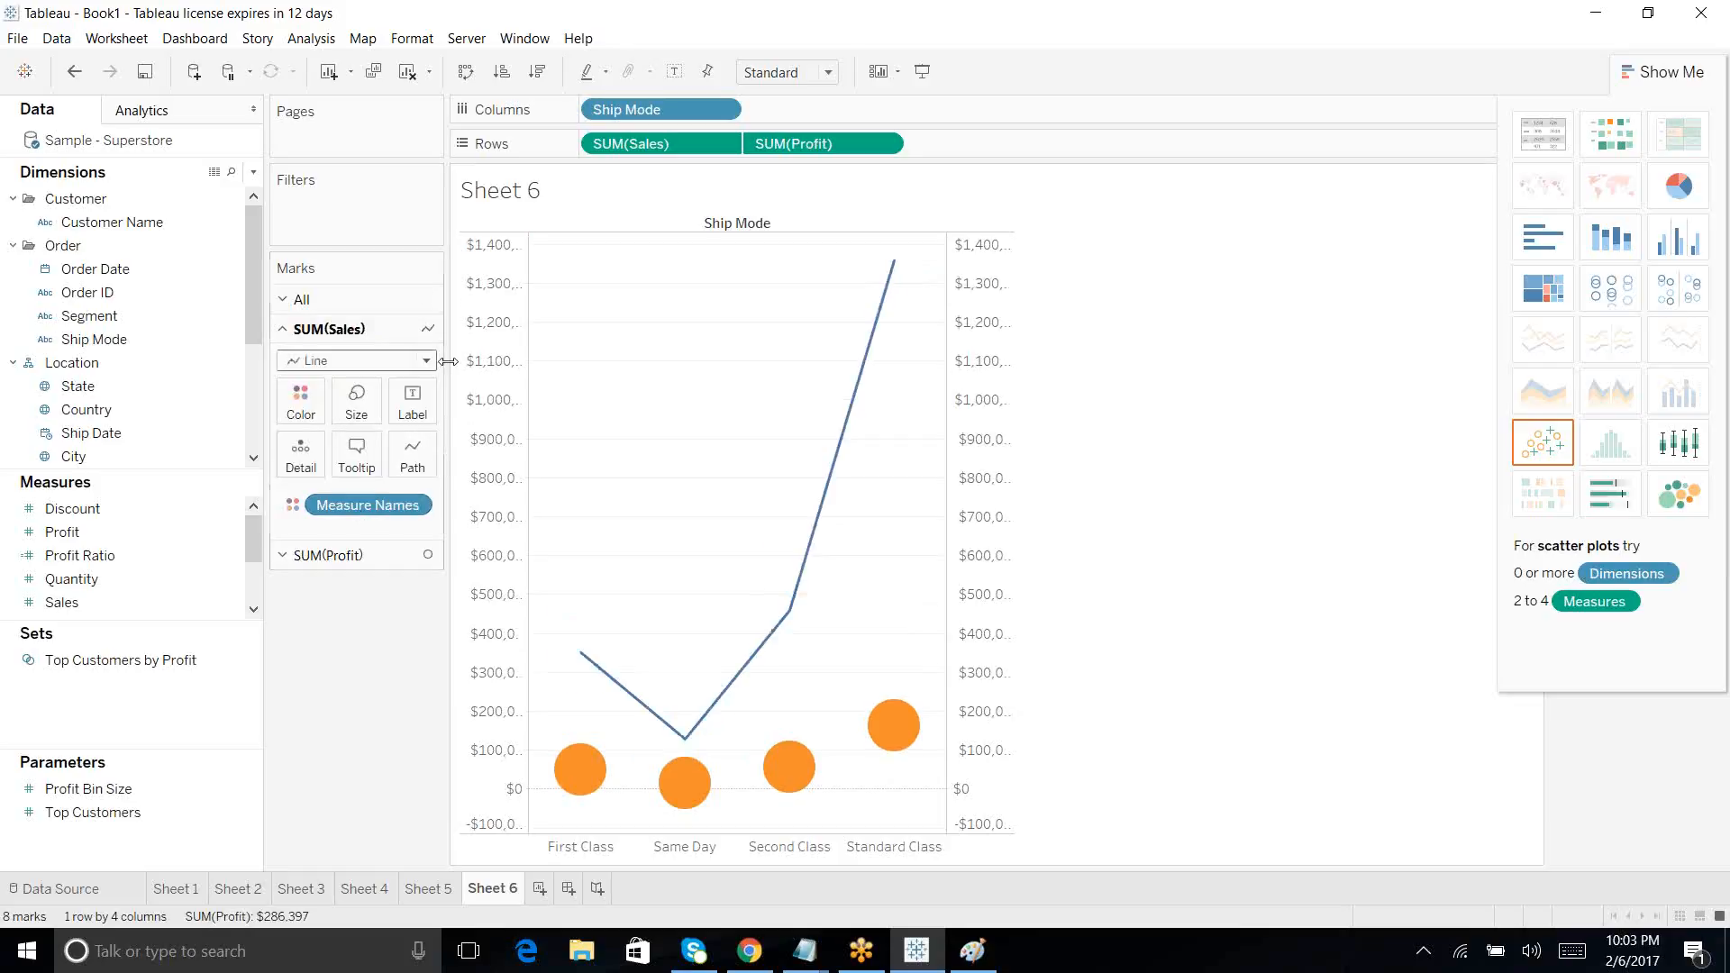
{"action": "left_click", "coordinate": [339, 554]}
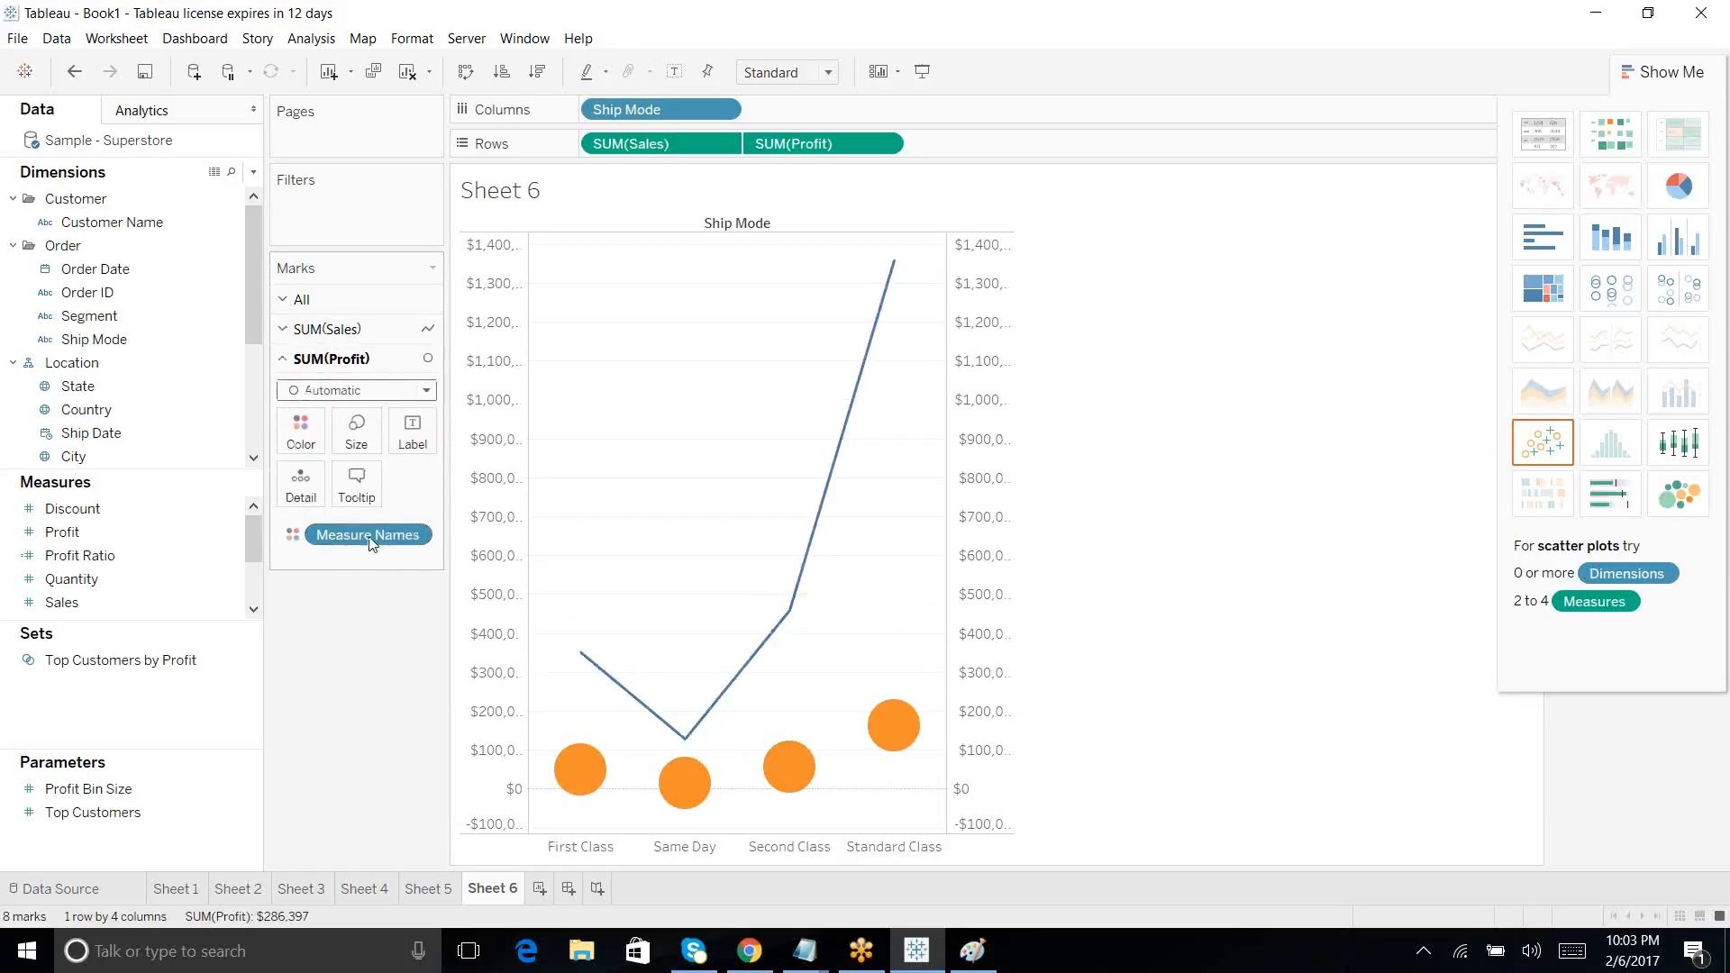
{"action": "left_click", "coordinate": [426, 390]}
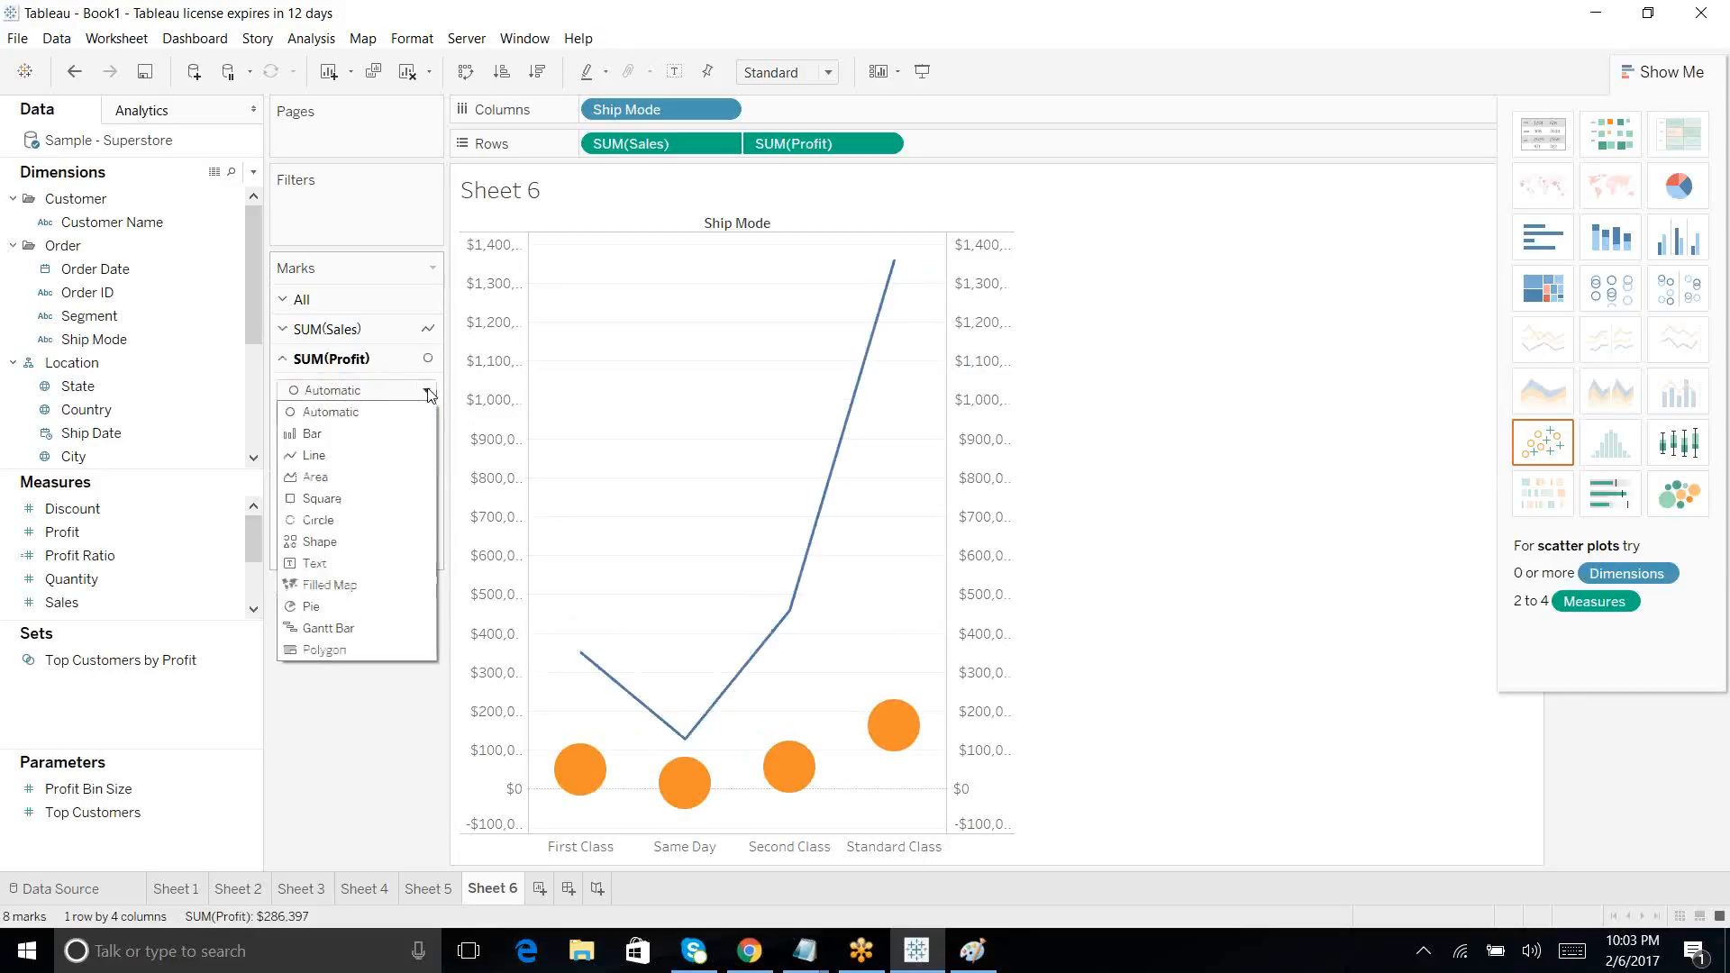
{"action": "left_click", "coordinate": [350, 436]}
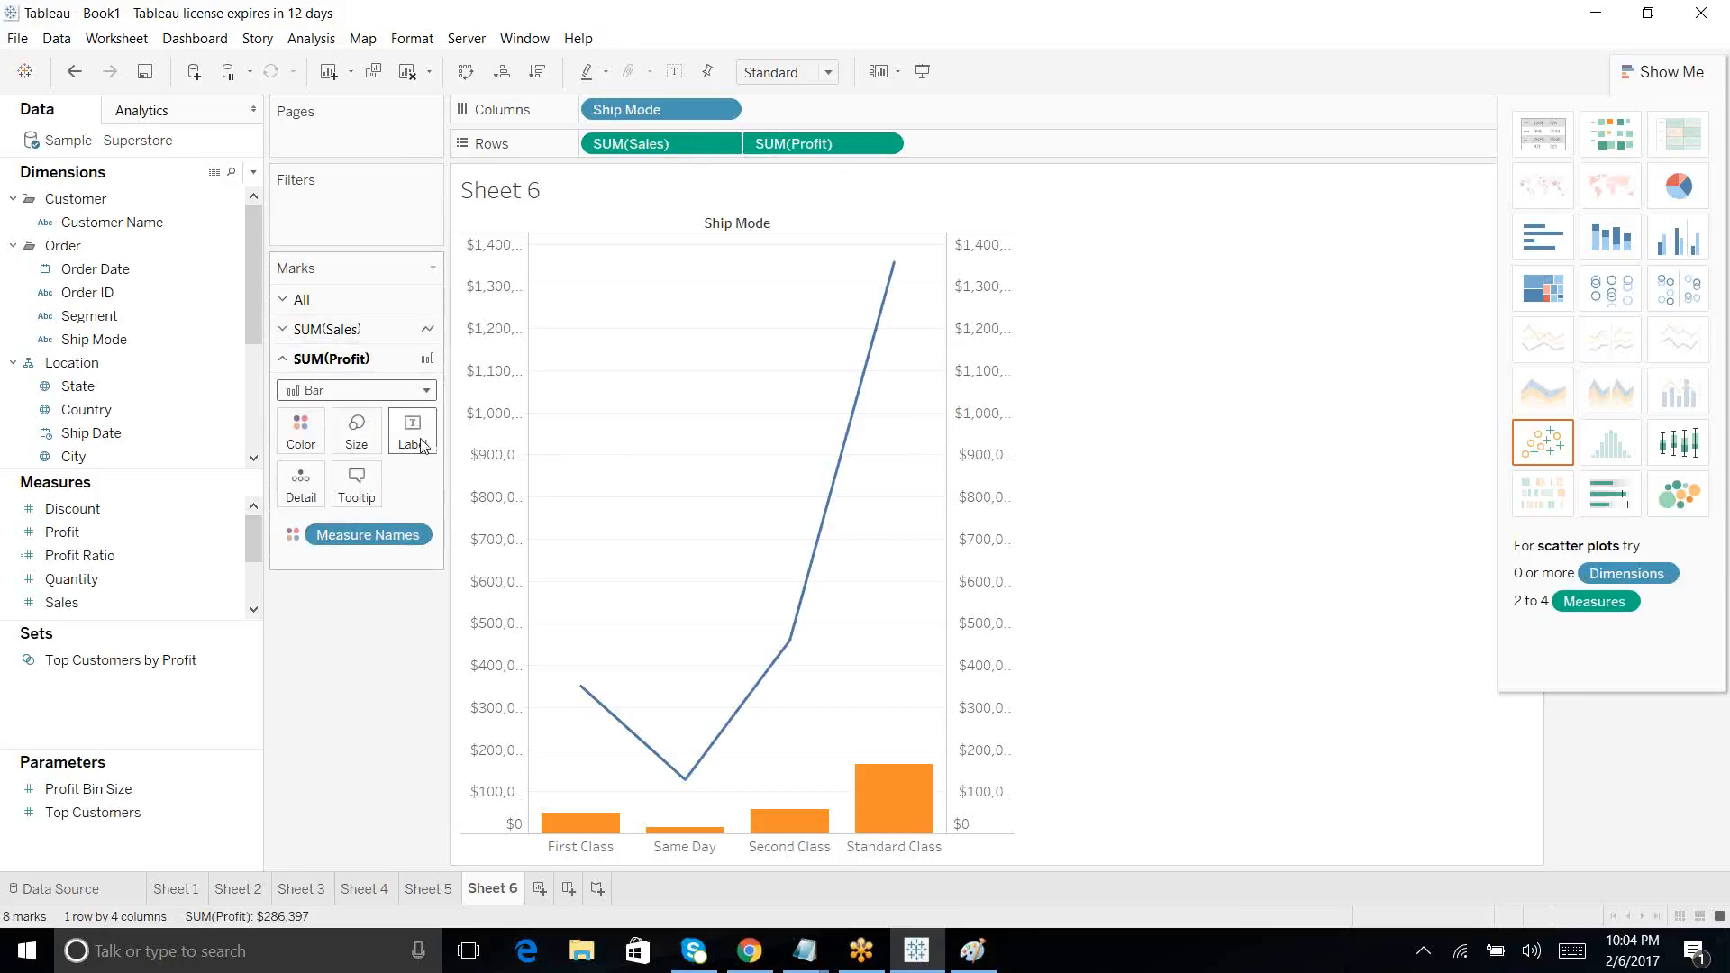
{"action": "mouse_move", "coordinate": [670, 819]}
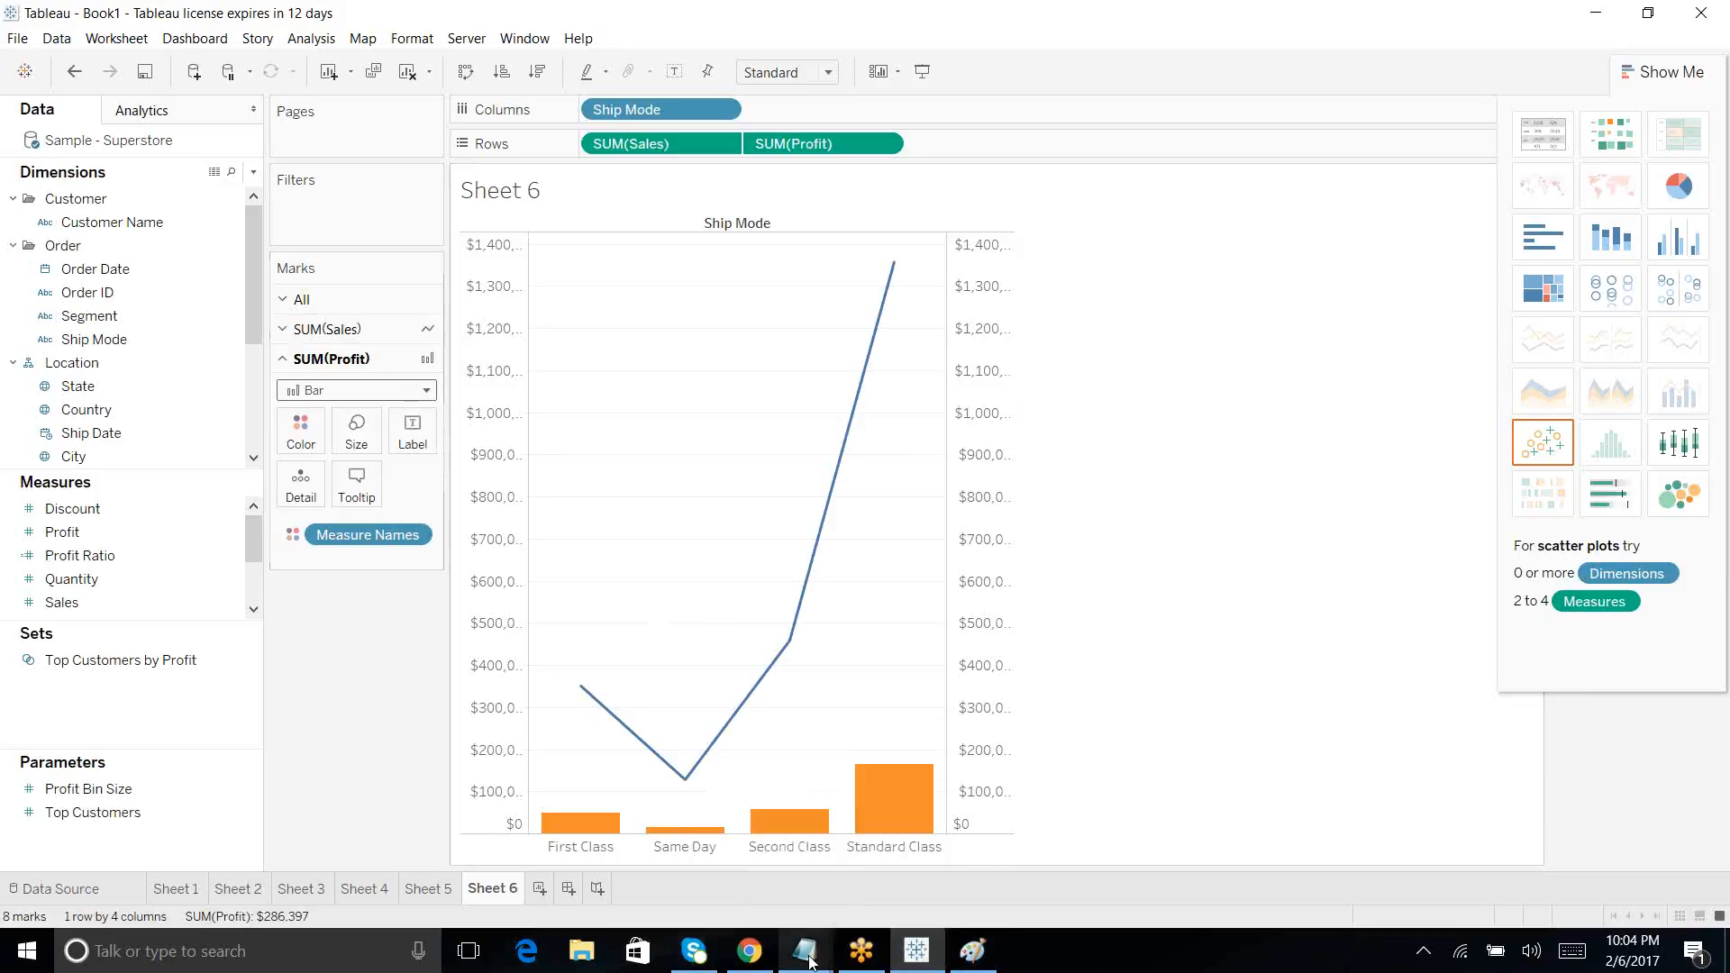
Step: Add the notes "only two measures" and "in show me click on dual combinations" in the untitled Notepad file, and return to Tableau
{"action": "mouse_move", "coordinate": [804, 962]}
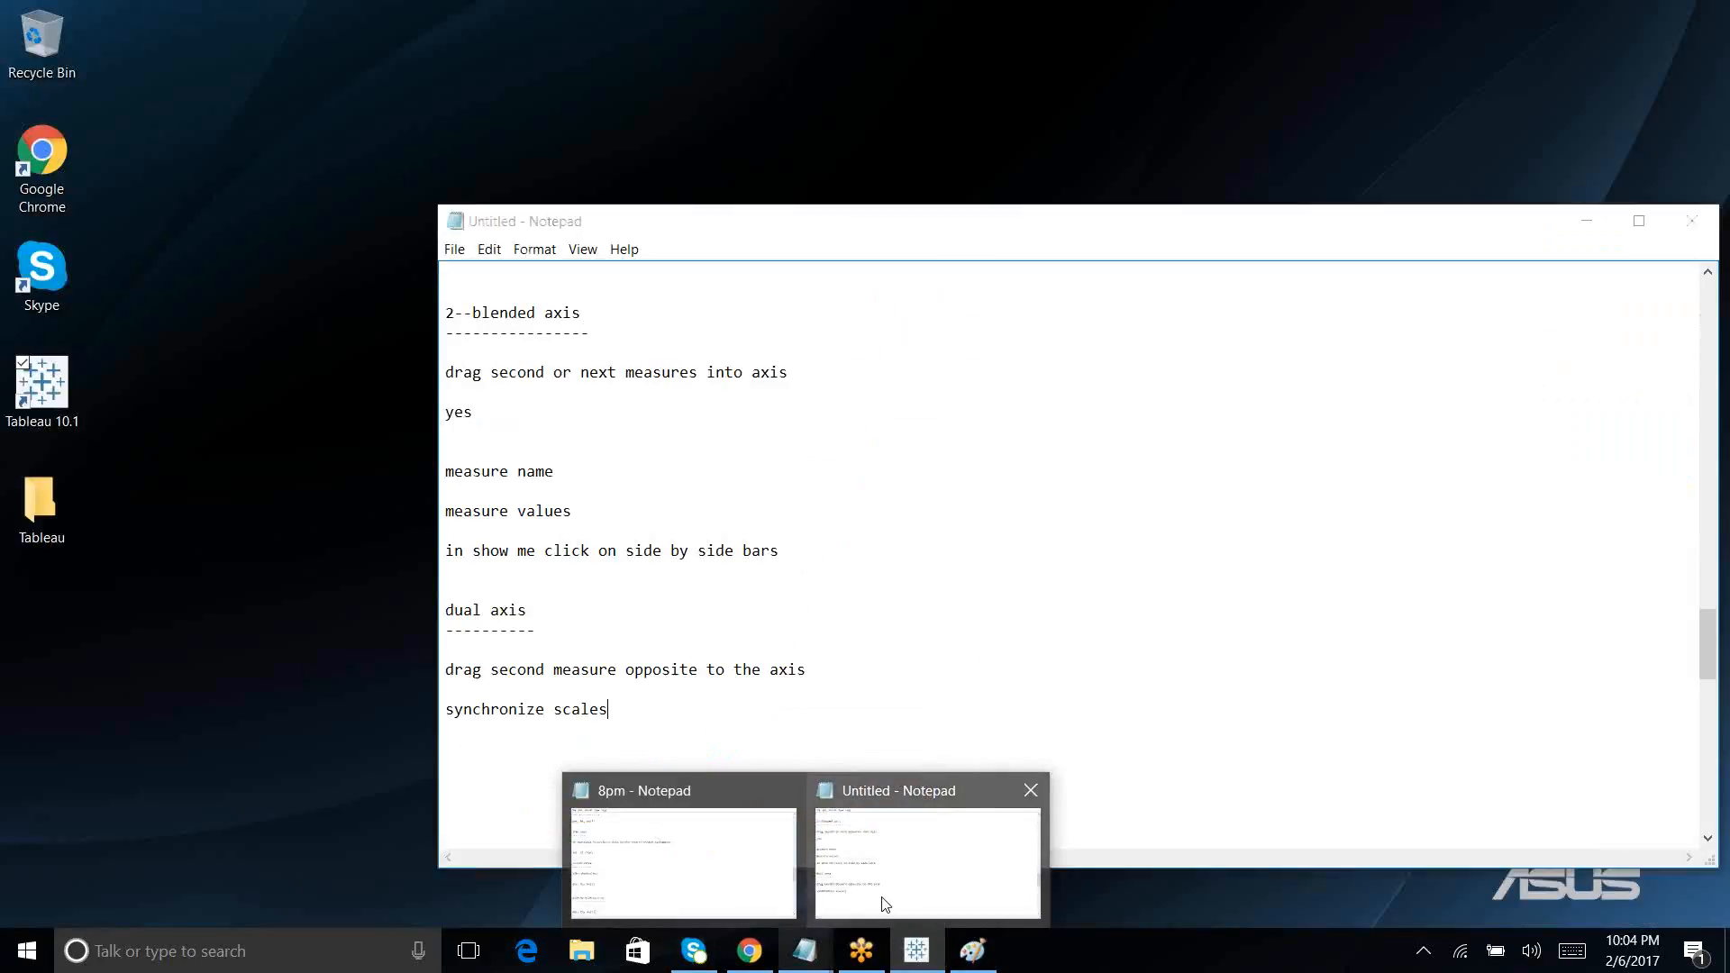
{"action": "left_click", "coordinate": [884, 903]}
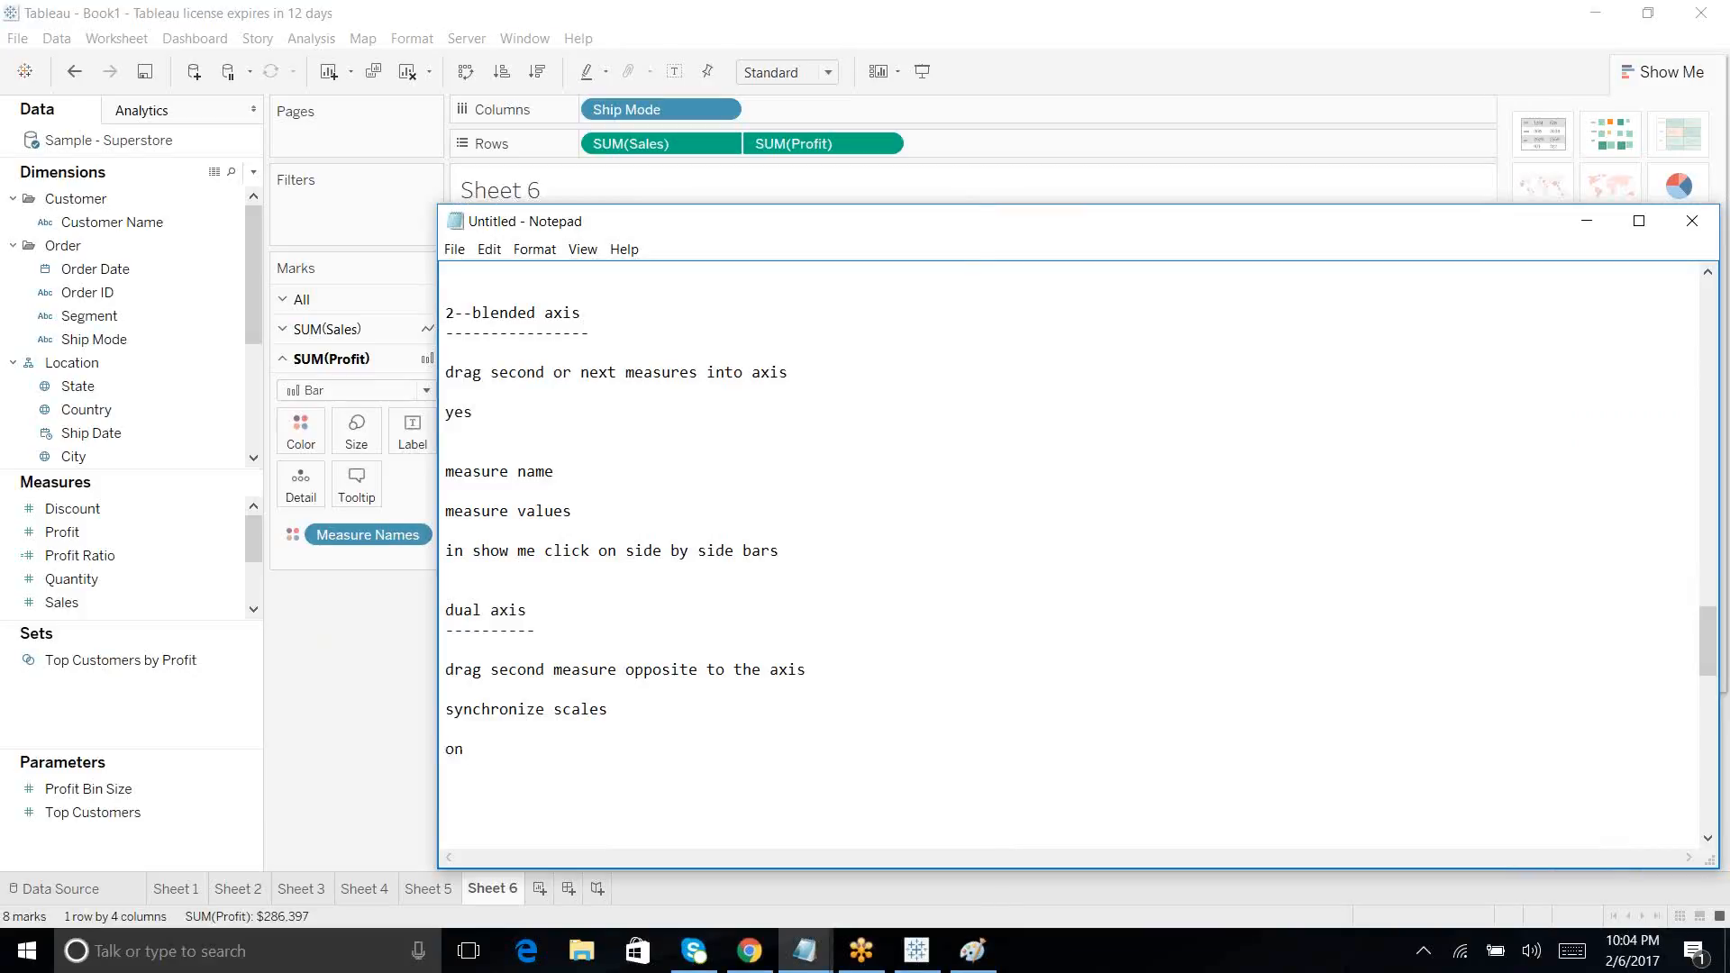
{"action": "type", "text": "ly"}
{"action": "type", "text": " two measure"}
{"action": "type", "text": "ick"}
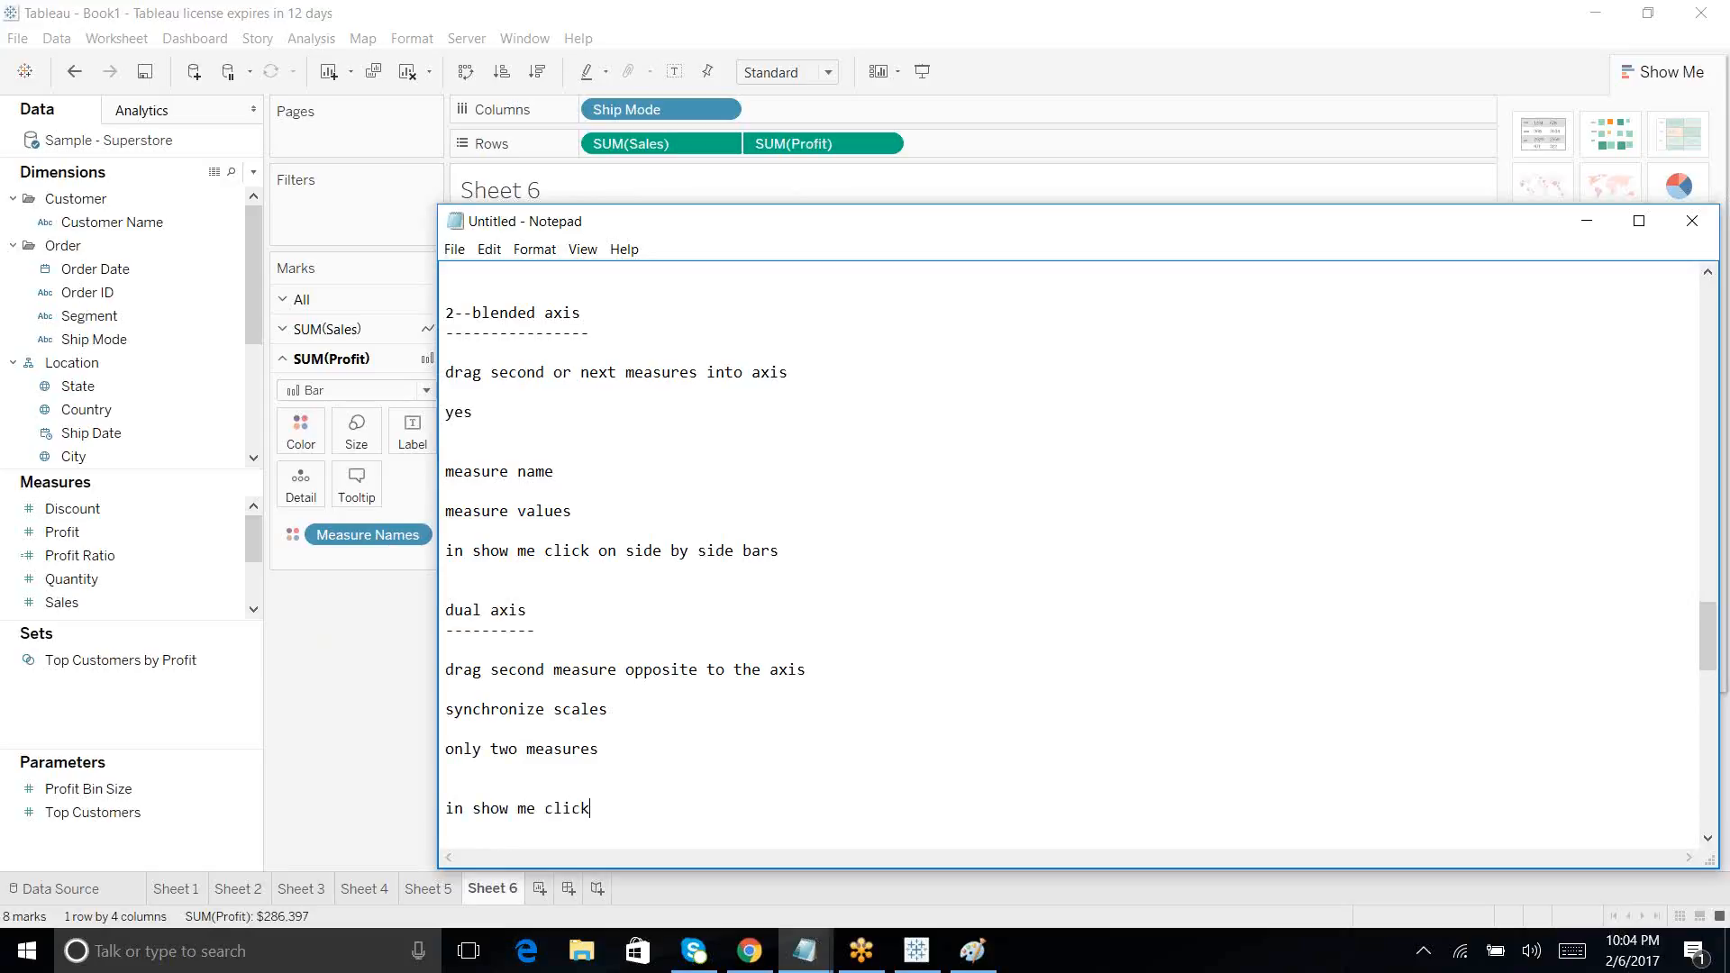
{"action": "type", "text": " on du"}
{"action": "type", "text": "al combinations"}
{"action": "scroll", "coordinate": [738, 688], "scroll_direction": "down", "scroll_amount": 2}
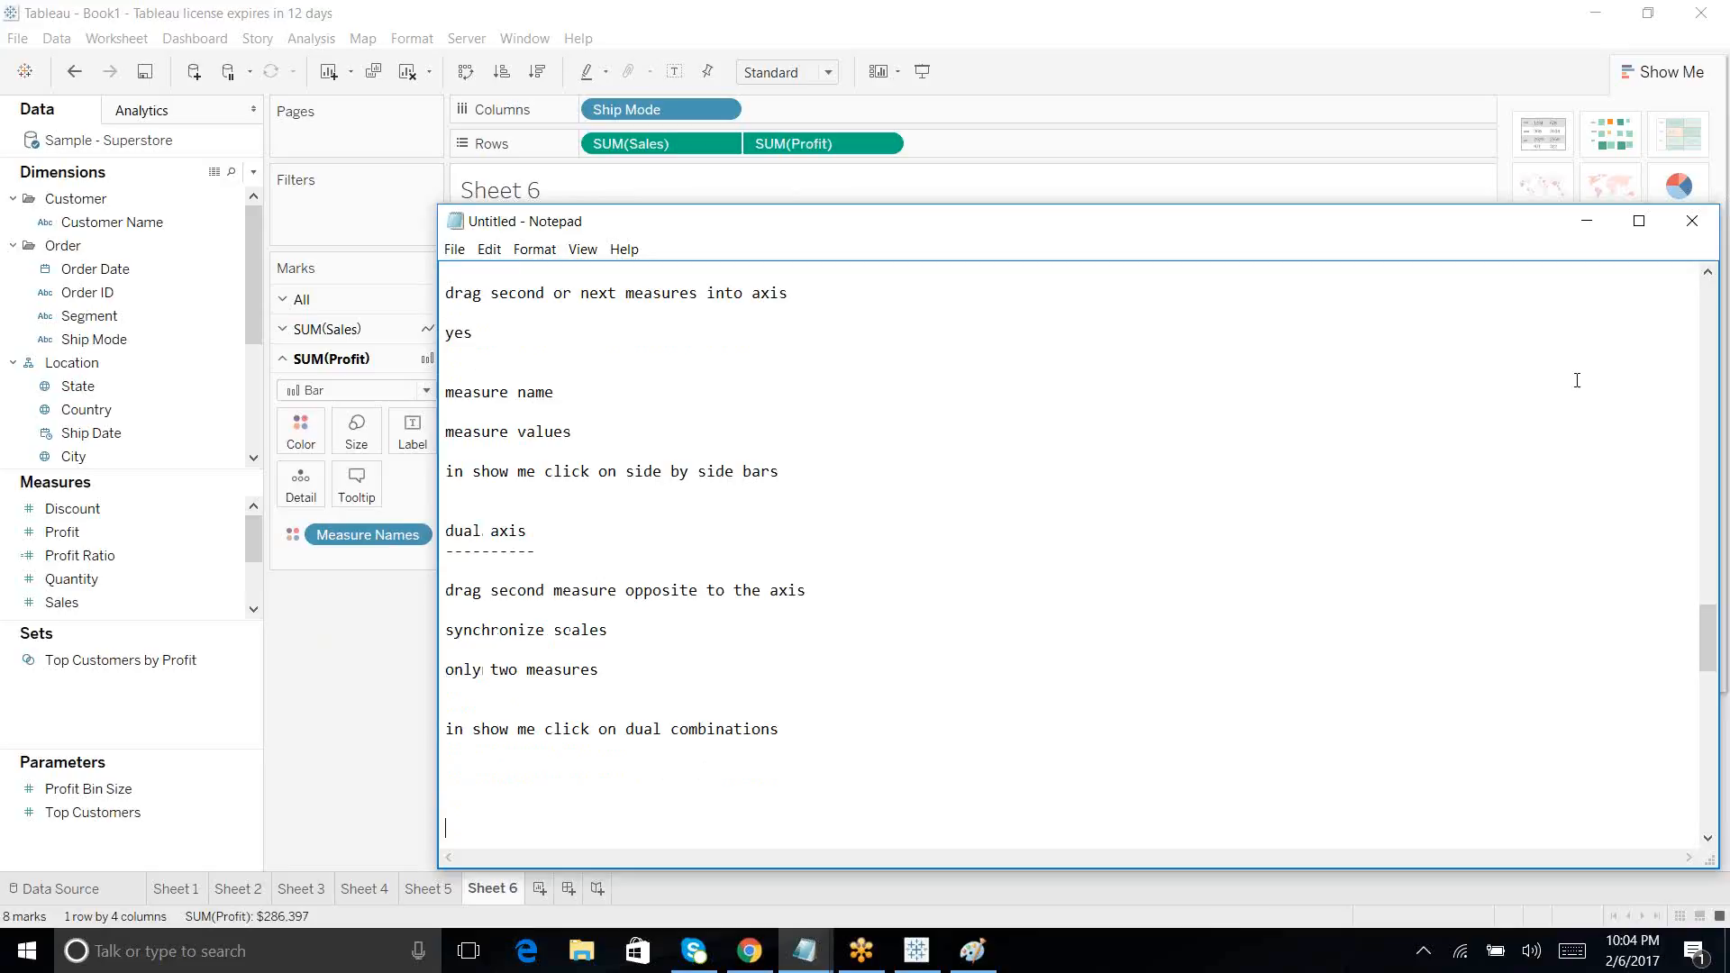
{"action": "left_click", "coordinate": [1586, 220]}
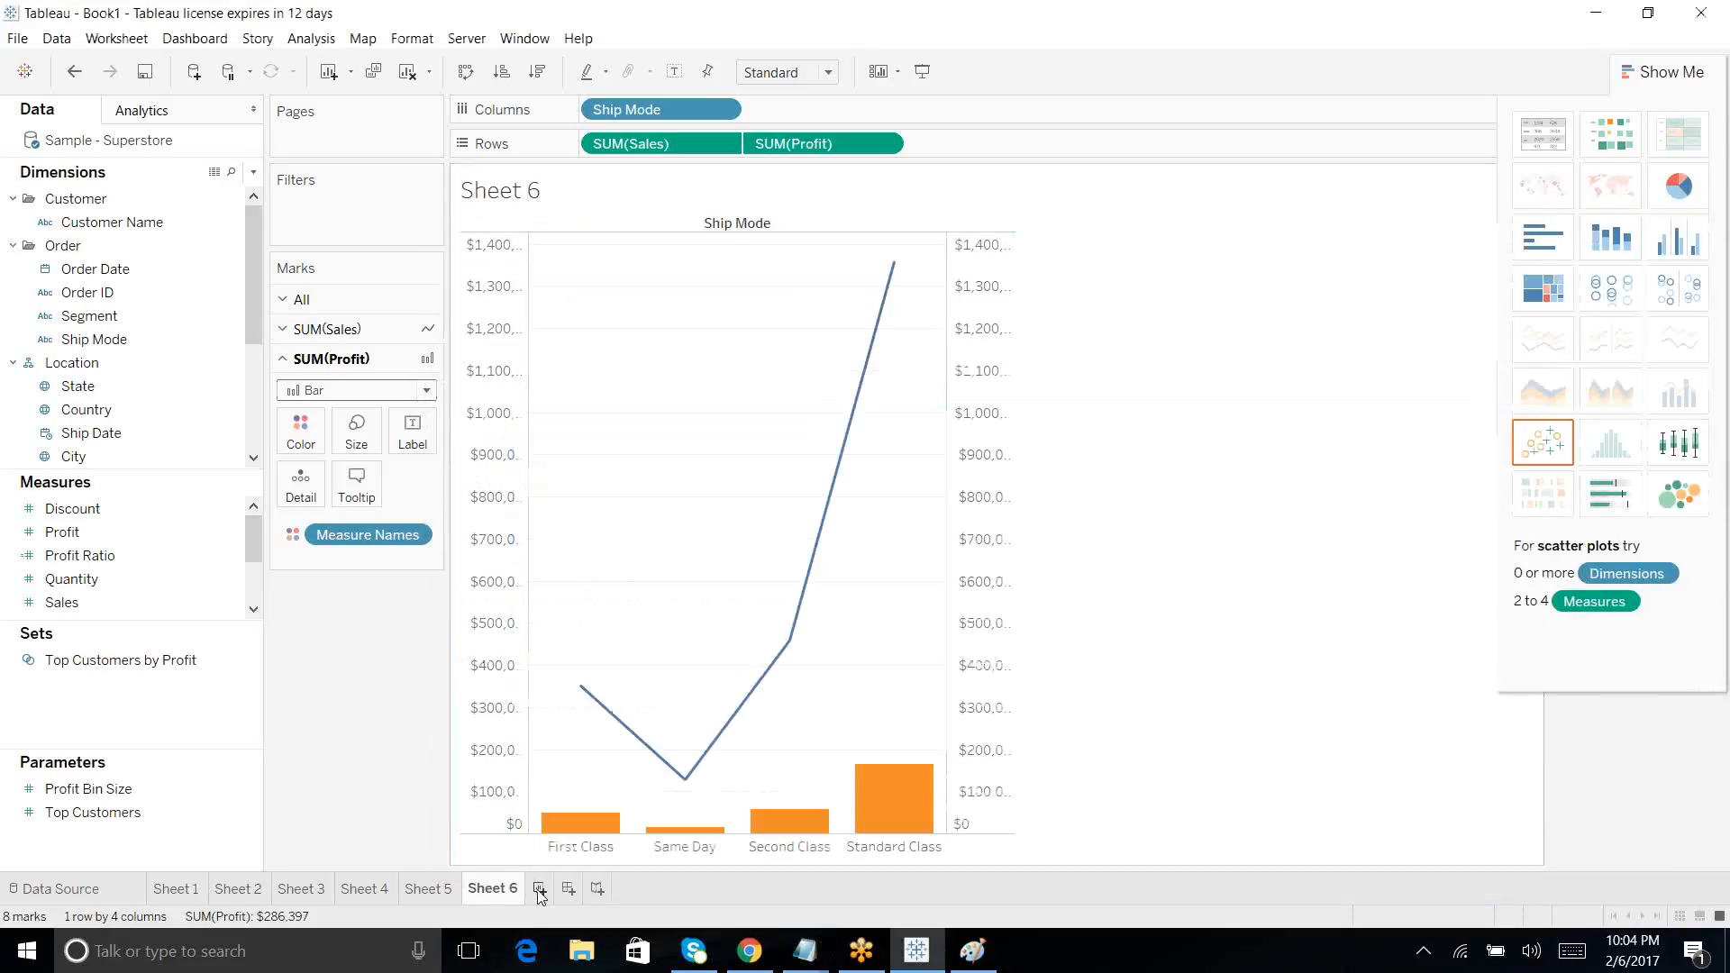
Step: Create a new worksheet with Order Date by year in the rows and Sales and Profit in the columns
{"action": "left_click", "coordinate": [539, 889]}
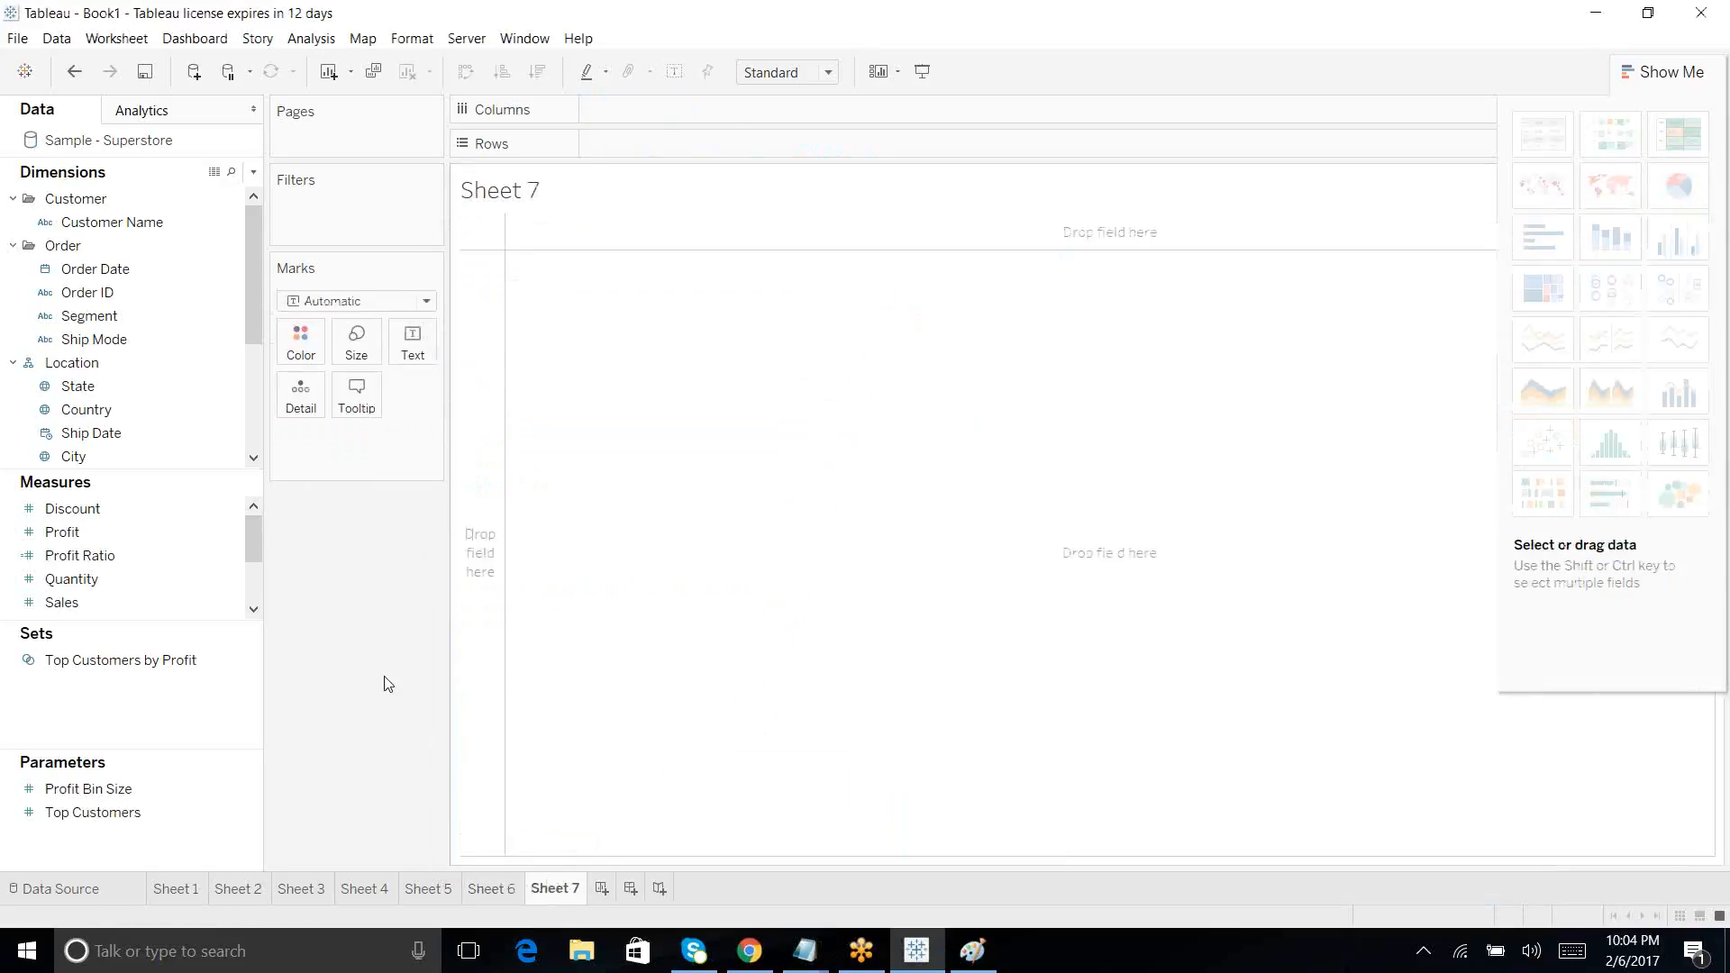
{"action": "left_click_drag", "start_coordinate": [115, 274], "coordinate": [145, 324]}
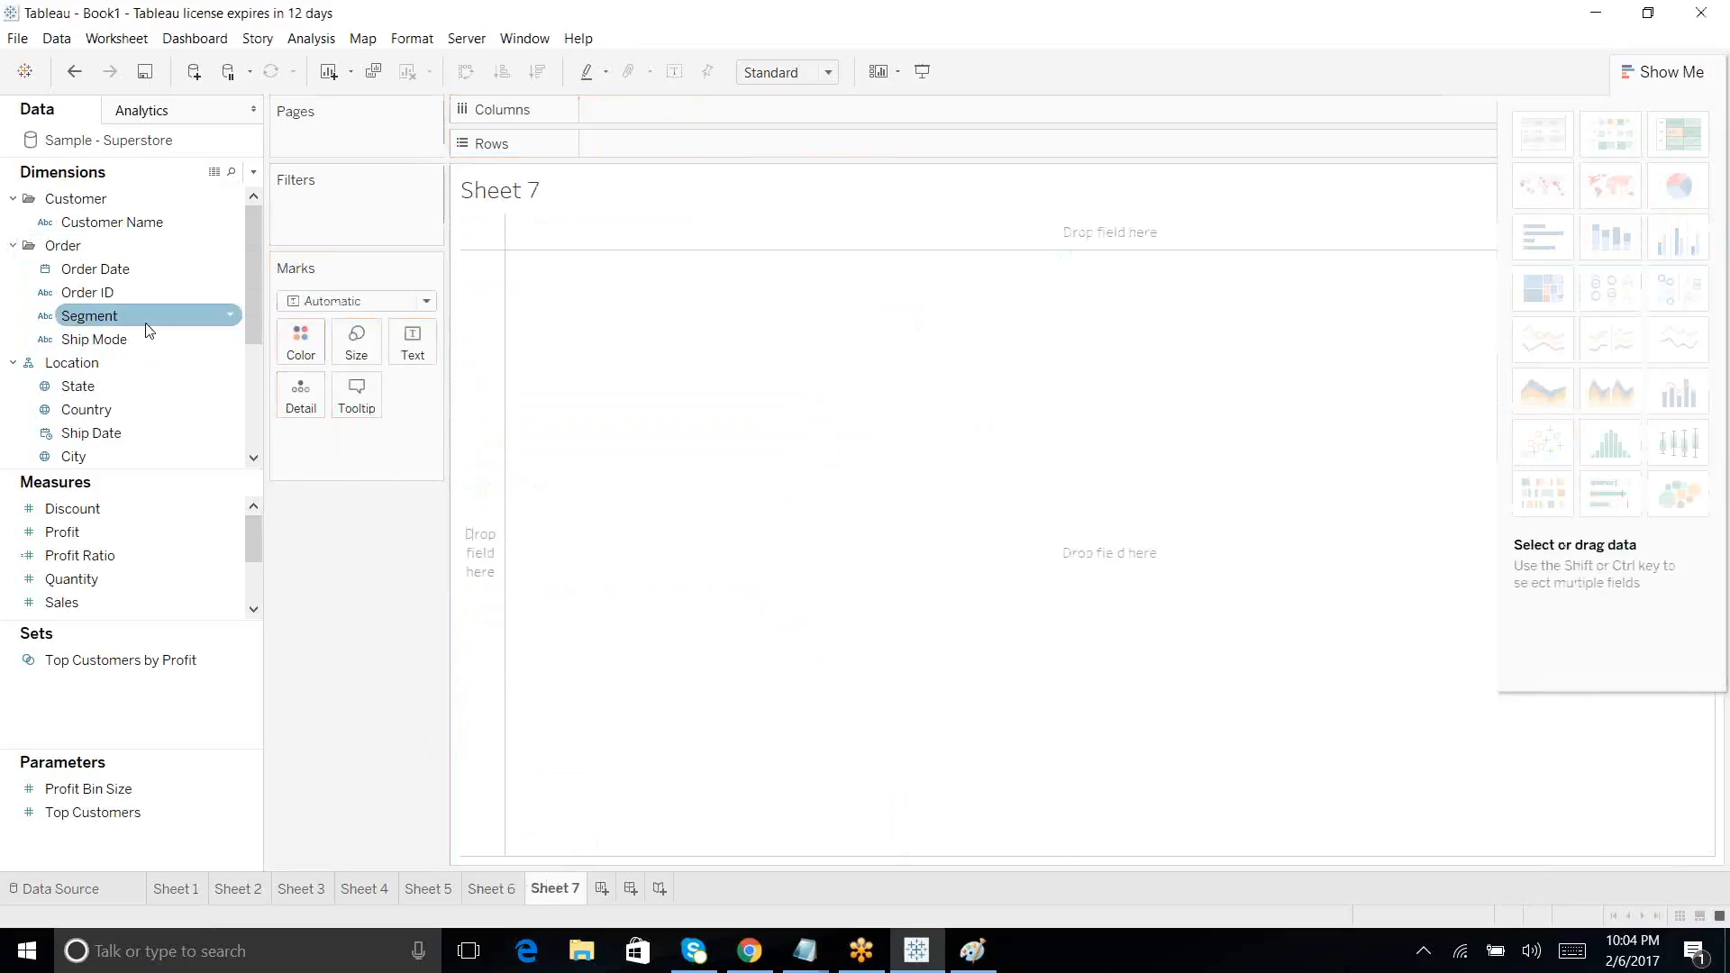
{"action": "left_click", "coordinate": [96, 268]}
{"action": "left_click_drag", "start_coordinate": [96, 268], "coordinate": [667, 161]}
{"action": "left_click_drag", "start_coordinate": [61, 602], "coordinate": [663, 117]}
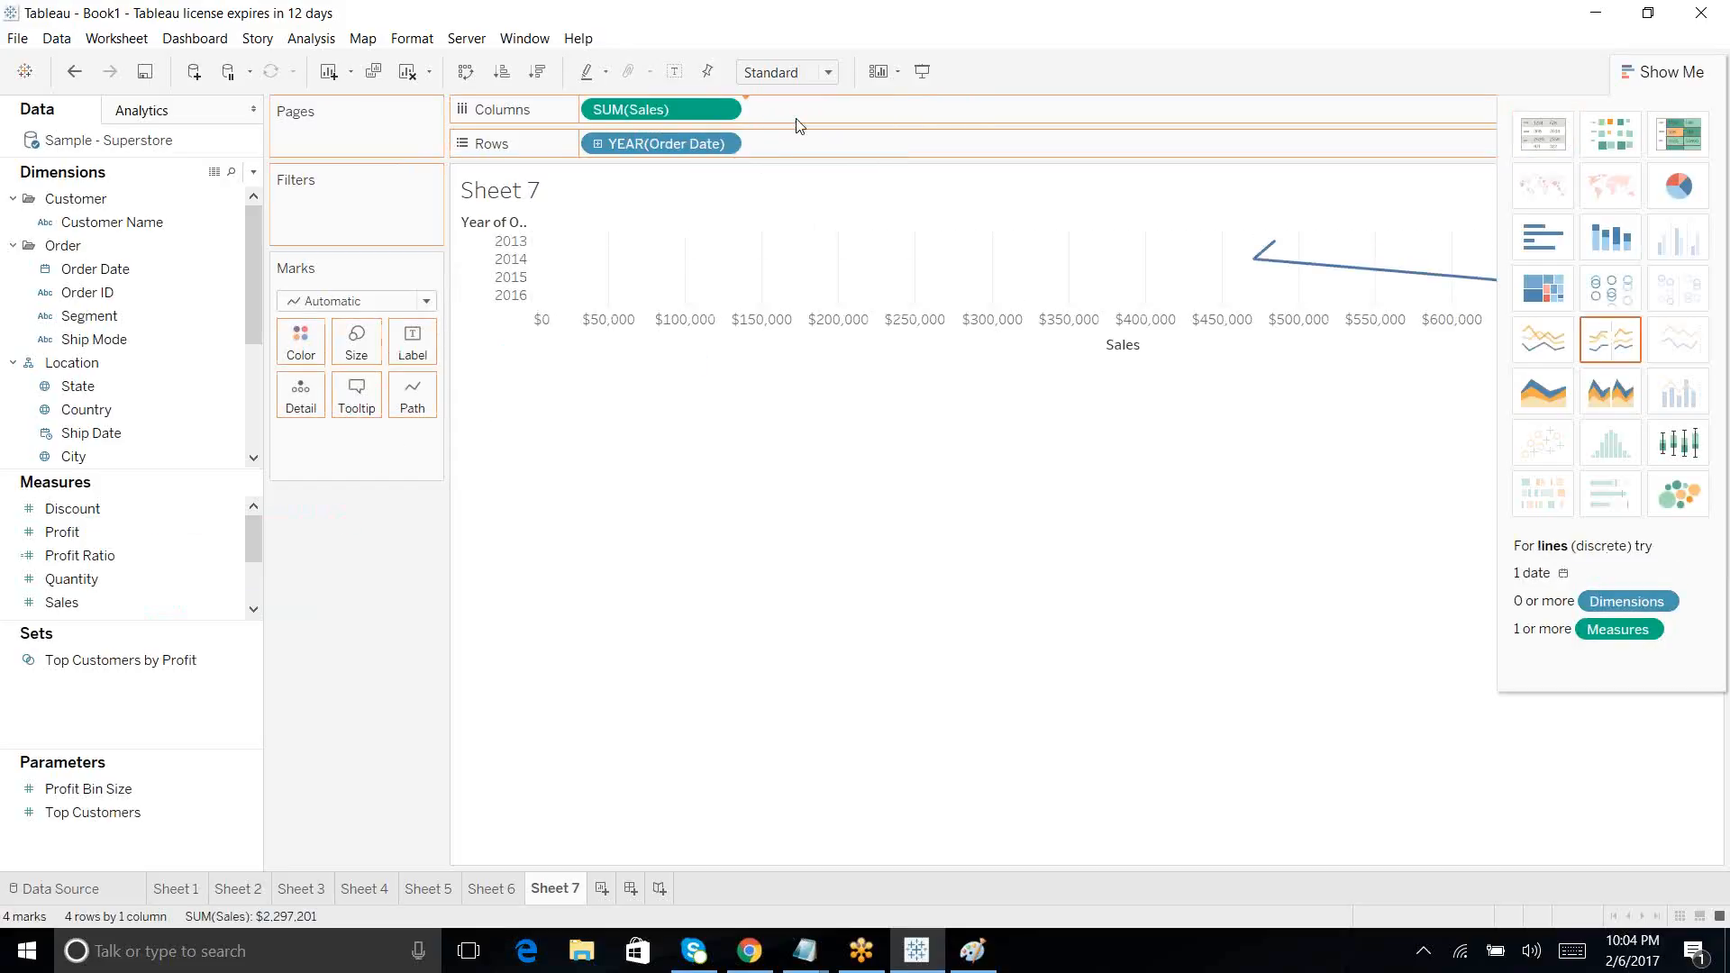
{"action": "left_click_drag", "start_coordinate": [797, 125], "coordinate": [796, 124]}
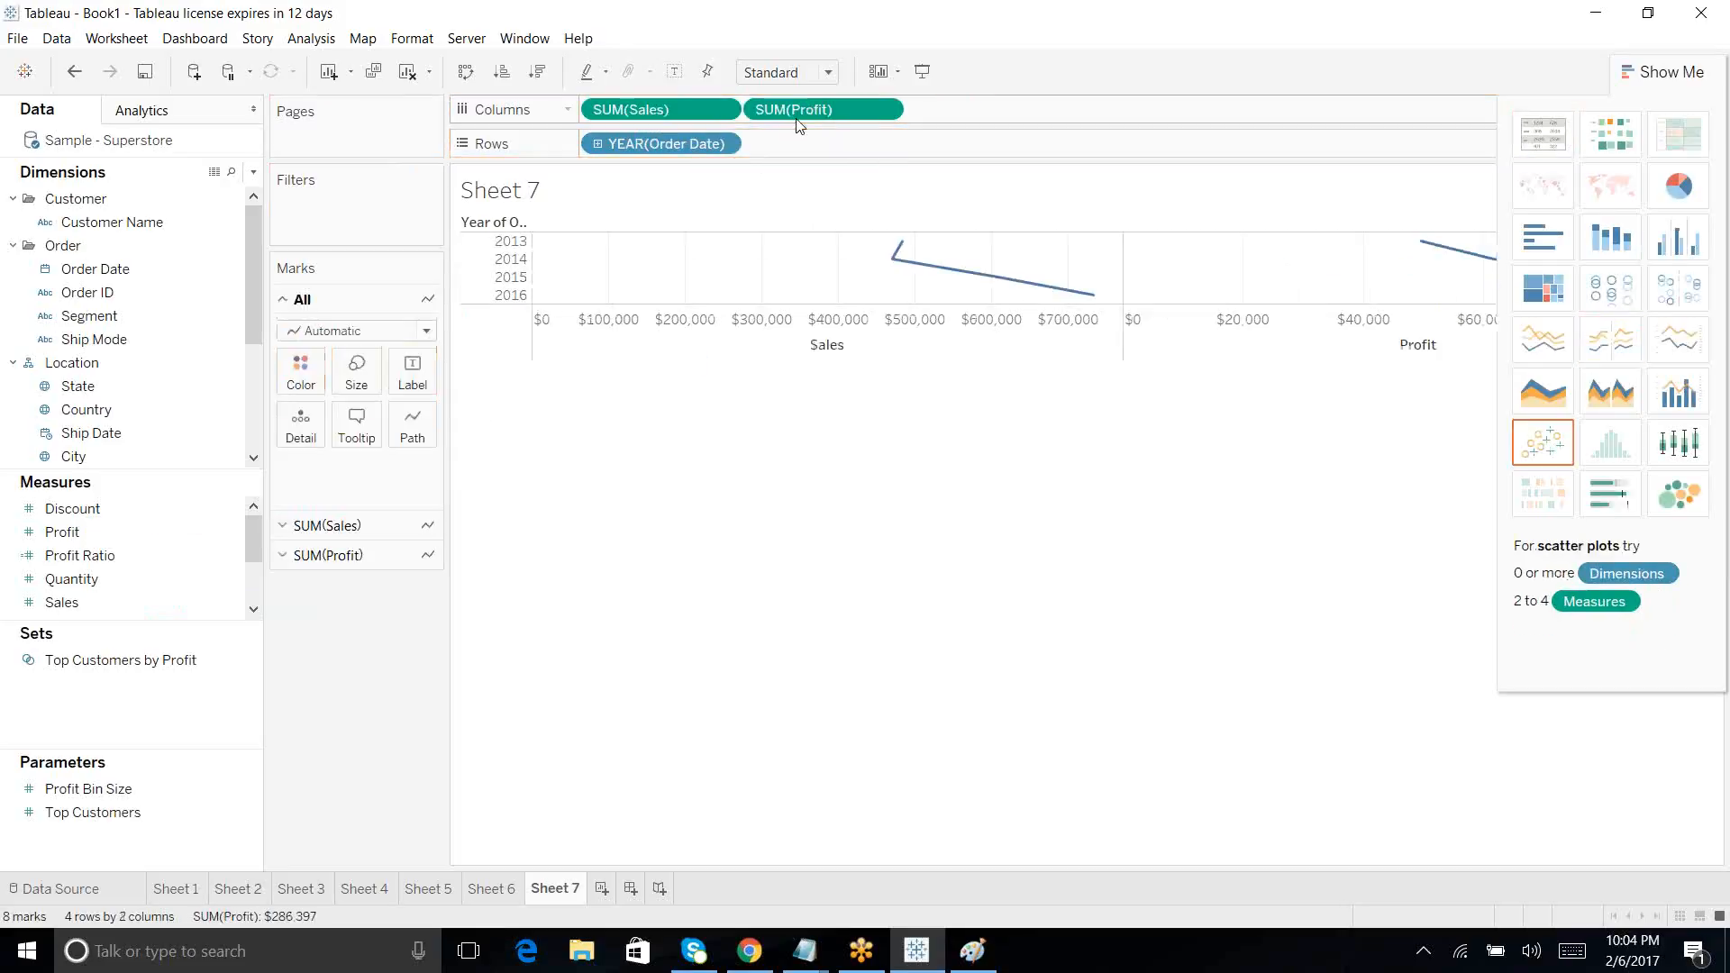
Step: Convert the view to a dual combination chart and hide the chart-type suggestions
{"action": "left_click", "coordinate": [1678, 392]}
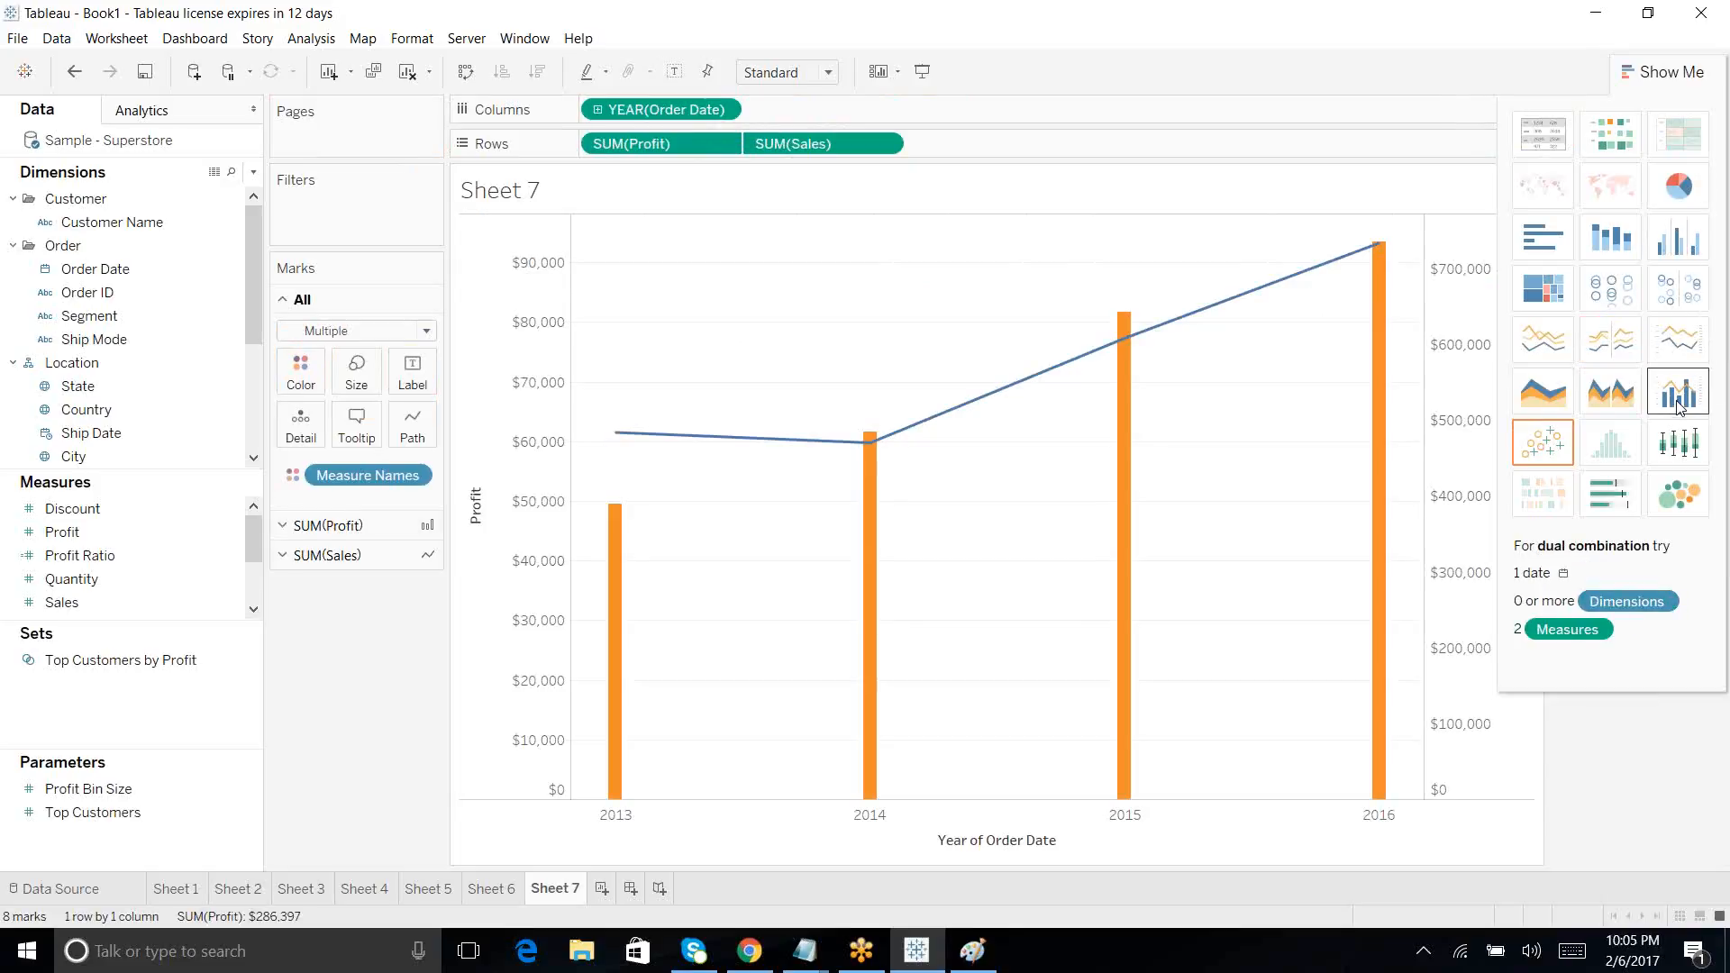
{"action": "left_click", "coordinate": [1656, 79]}
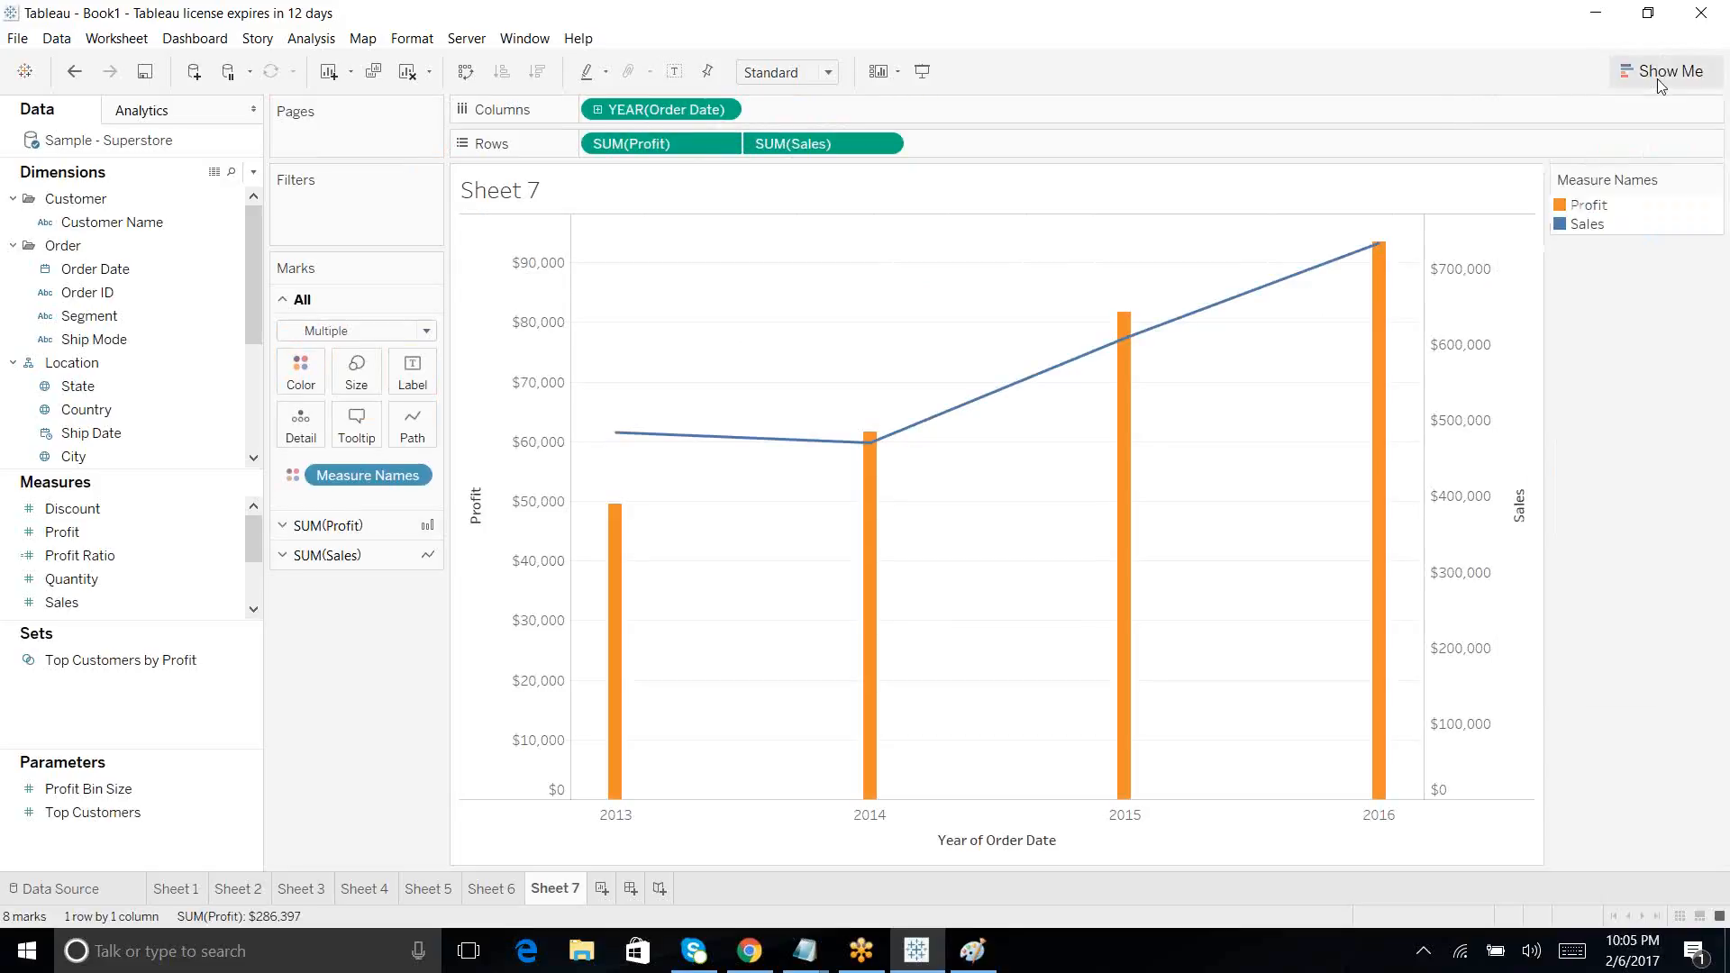
Step: Synchronize the Sales axis with the Profit axis in the dual combination chart
{"action": "left_click", "coordinate": [1451, 536]}
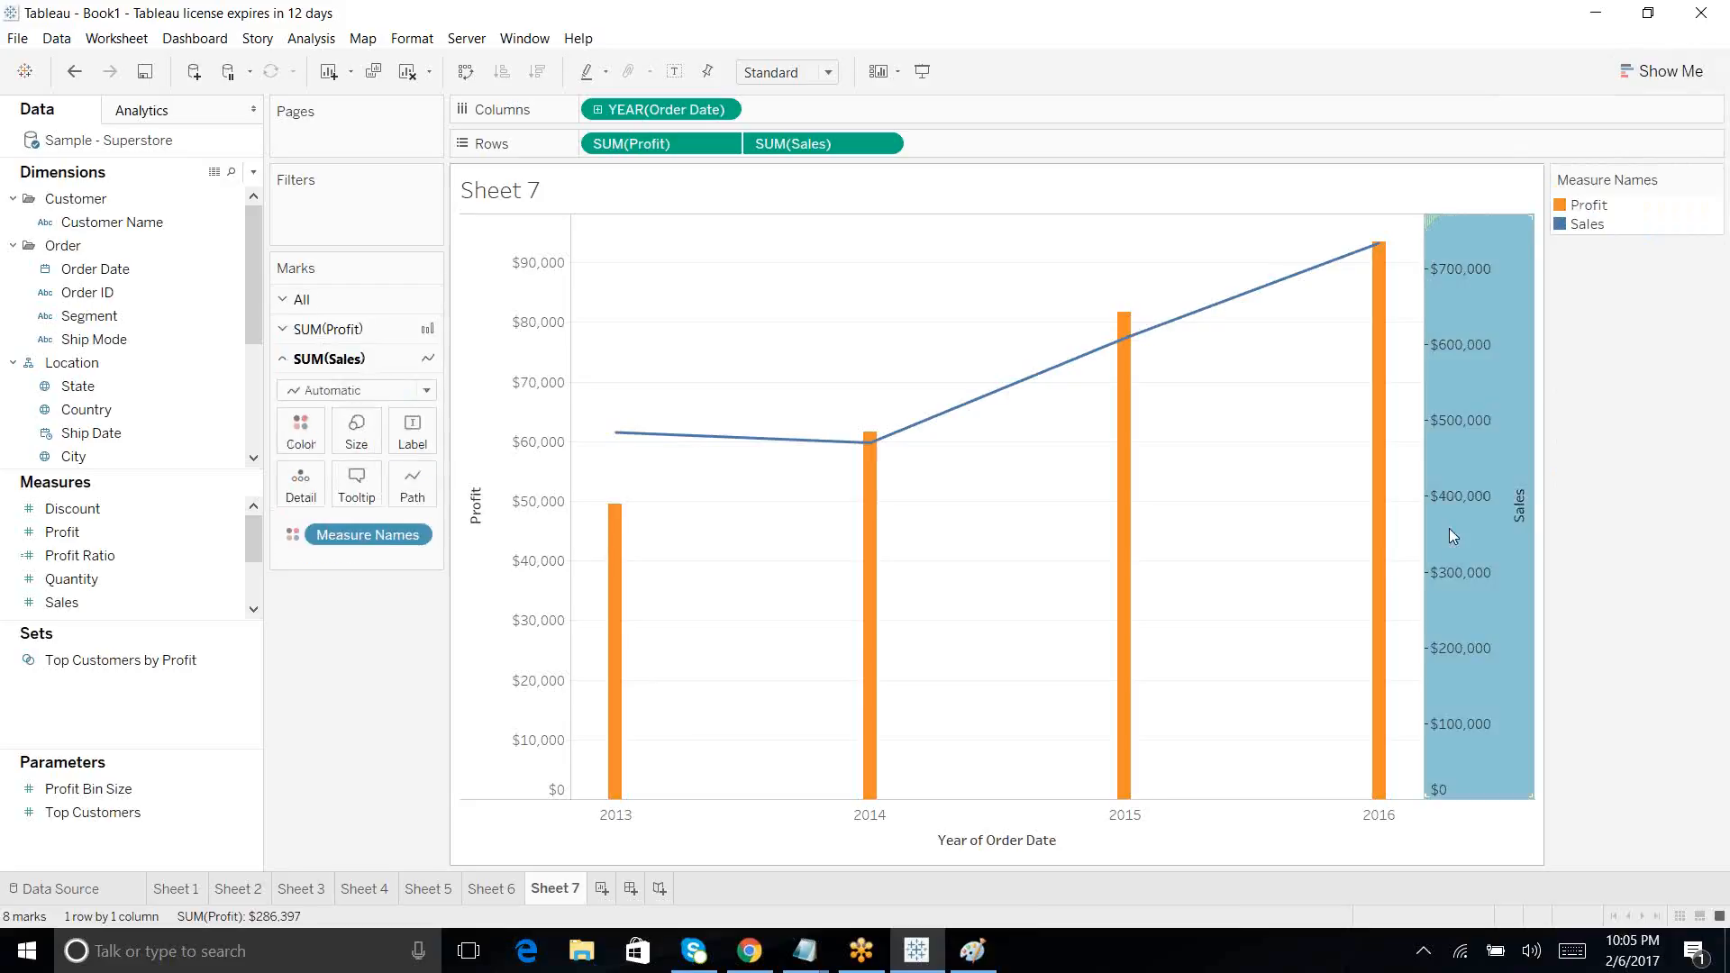
{"action": "right_click", "coordinate": [1451, 536]}
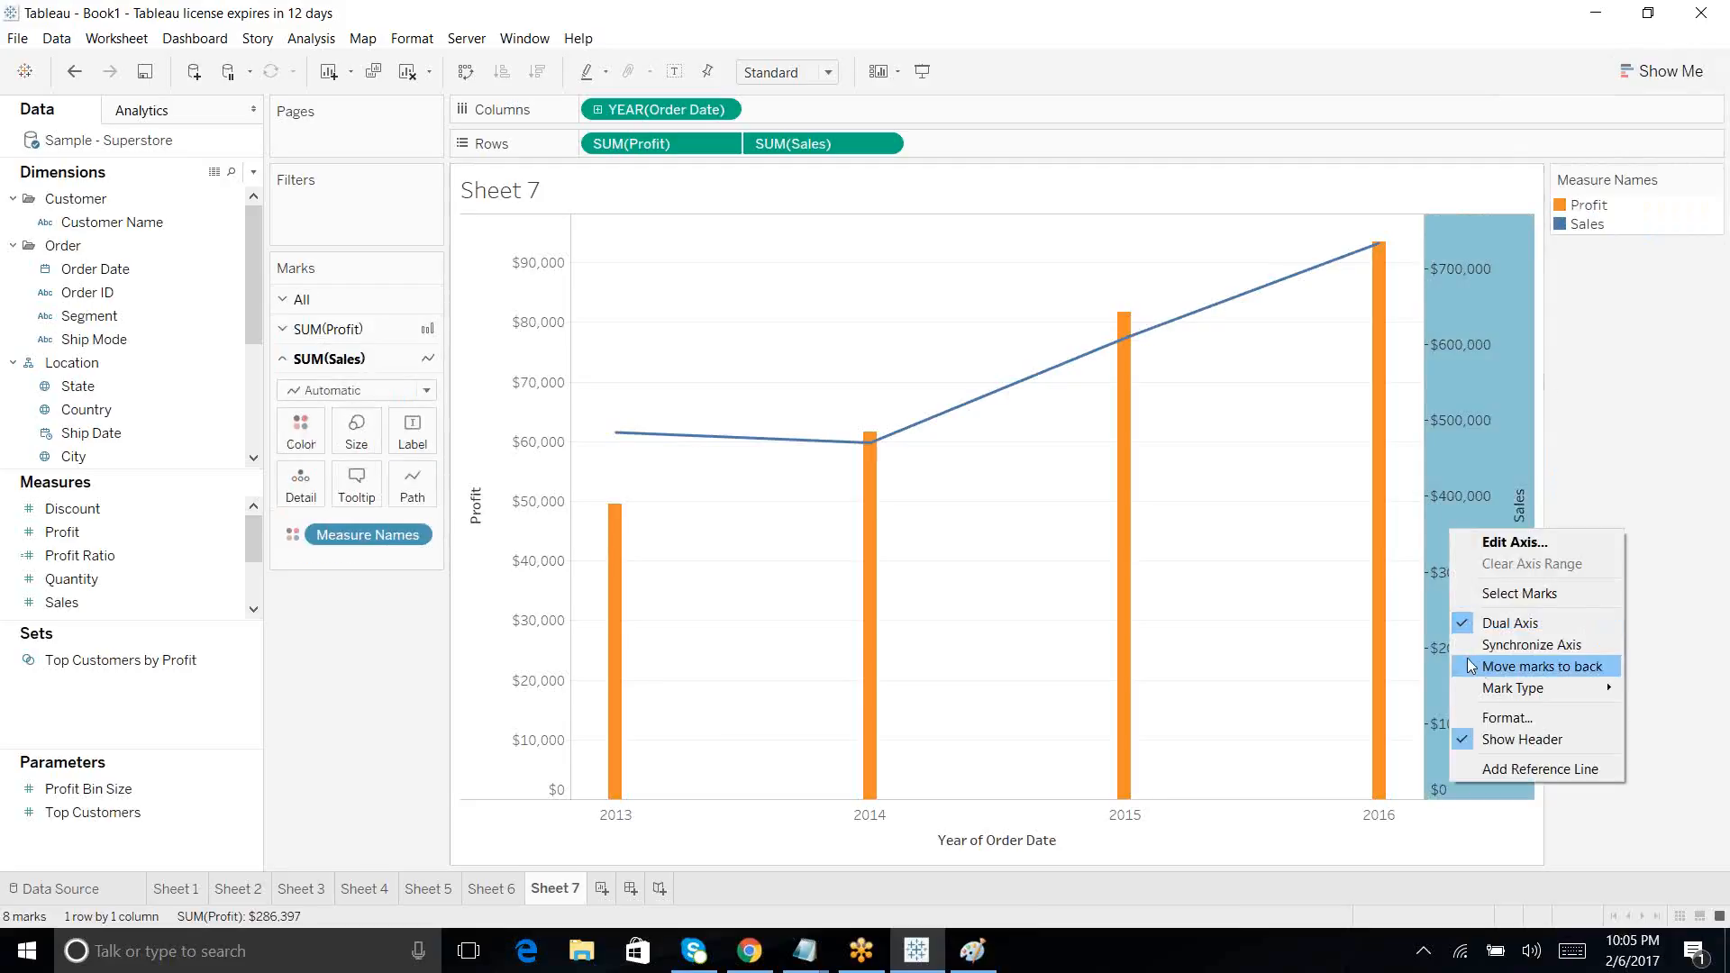
{"action": "left_click", "coordinate": [1530, 645]}
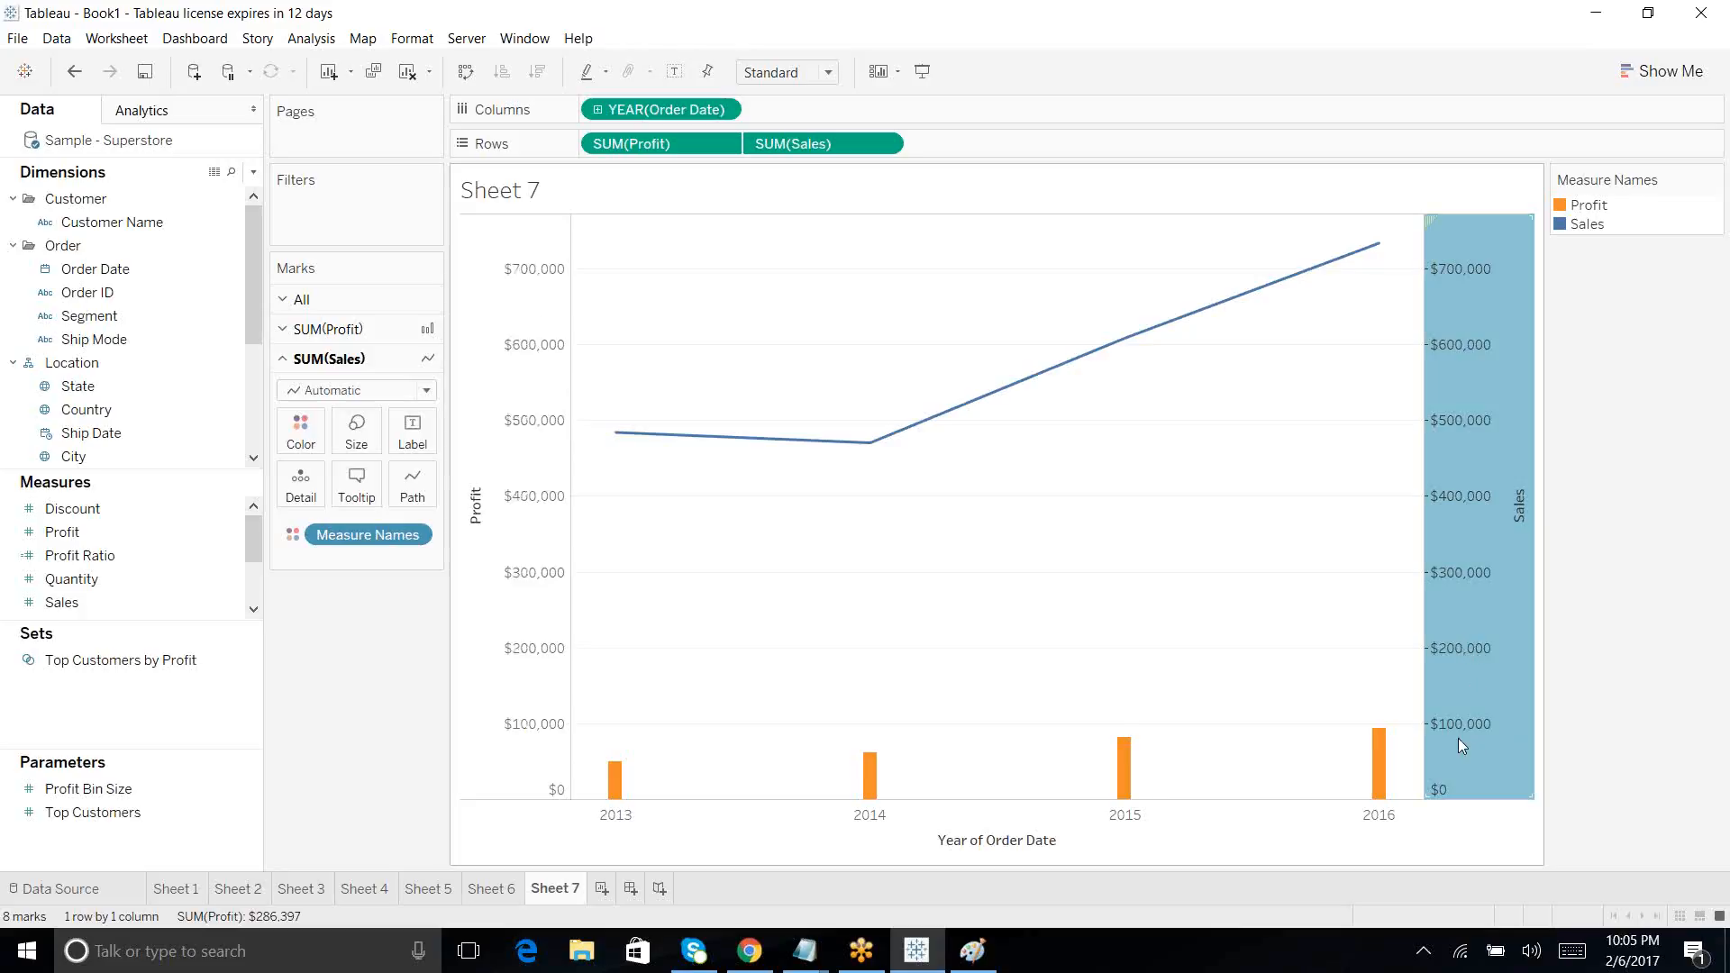
{"action": "left_click", "coordinate": [380, 699]}
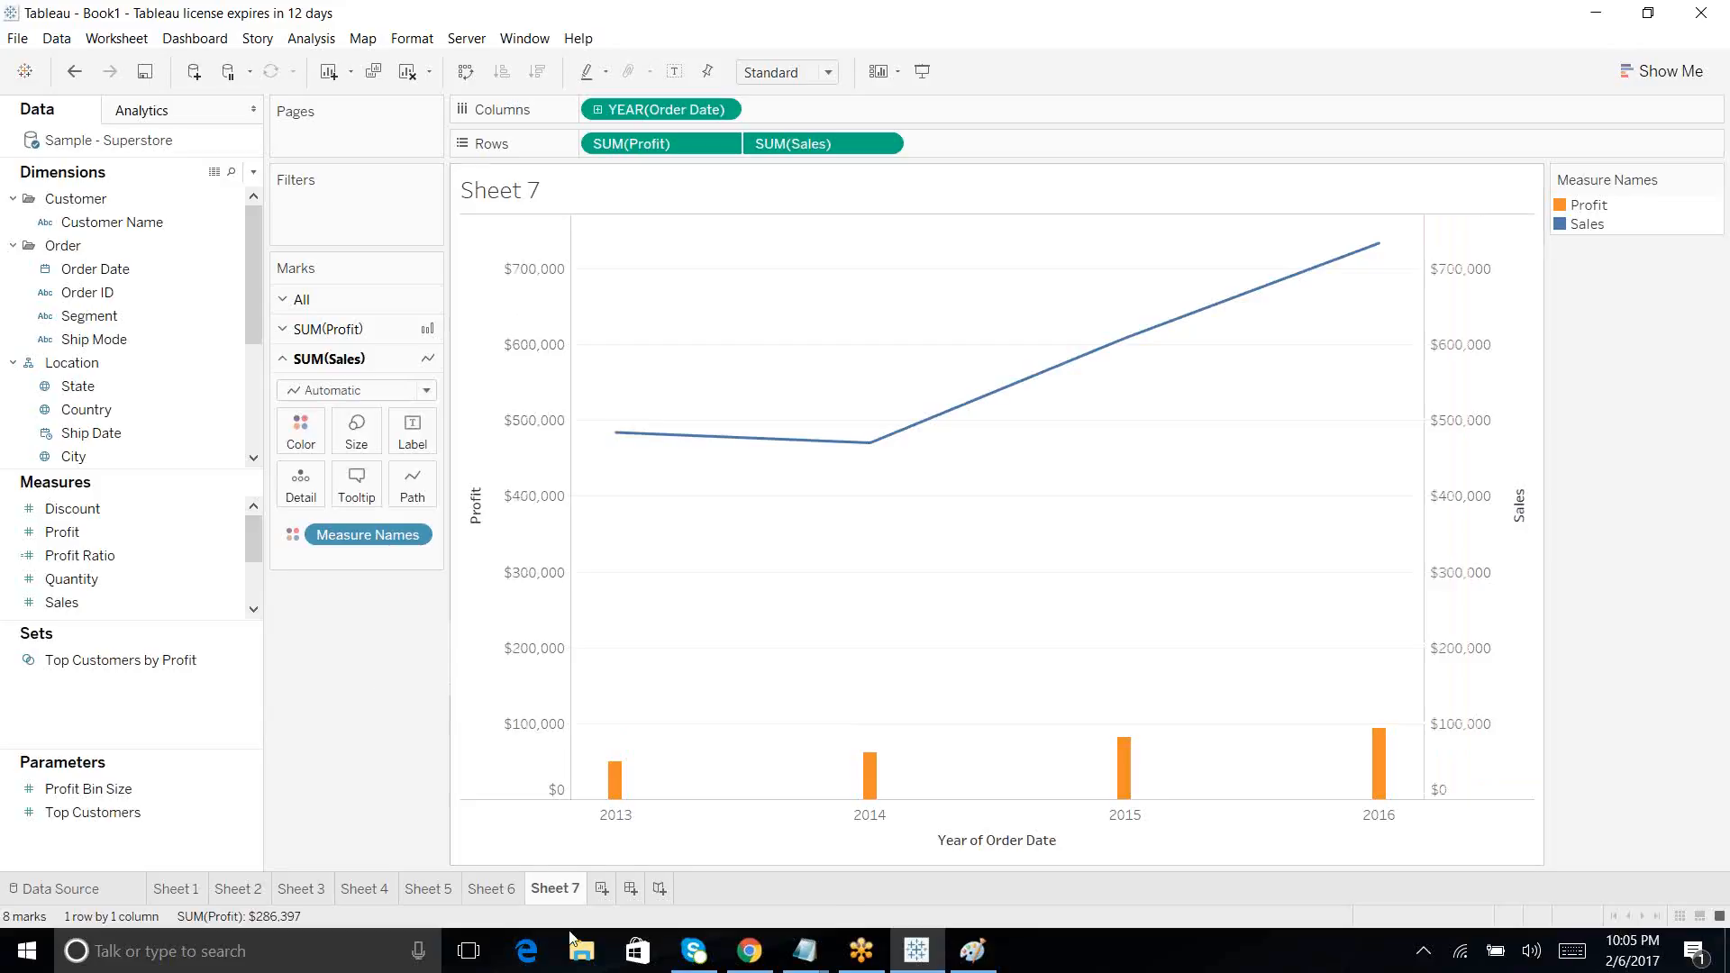
Step: Review the dual axis notes in the untitled Notepad file and return to Tableau
{"action": "mouse_move", "coordinate": [816, 953]}
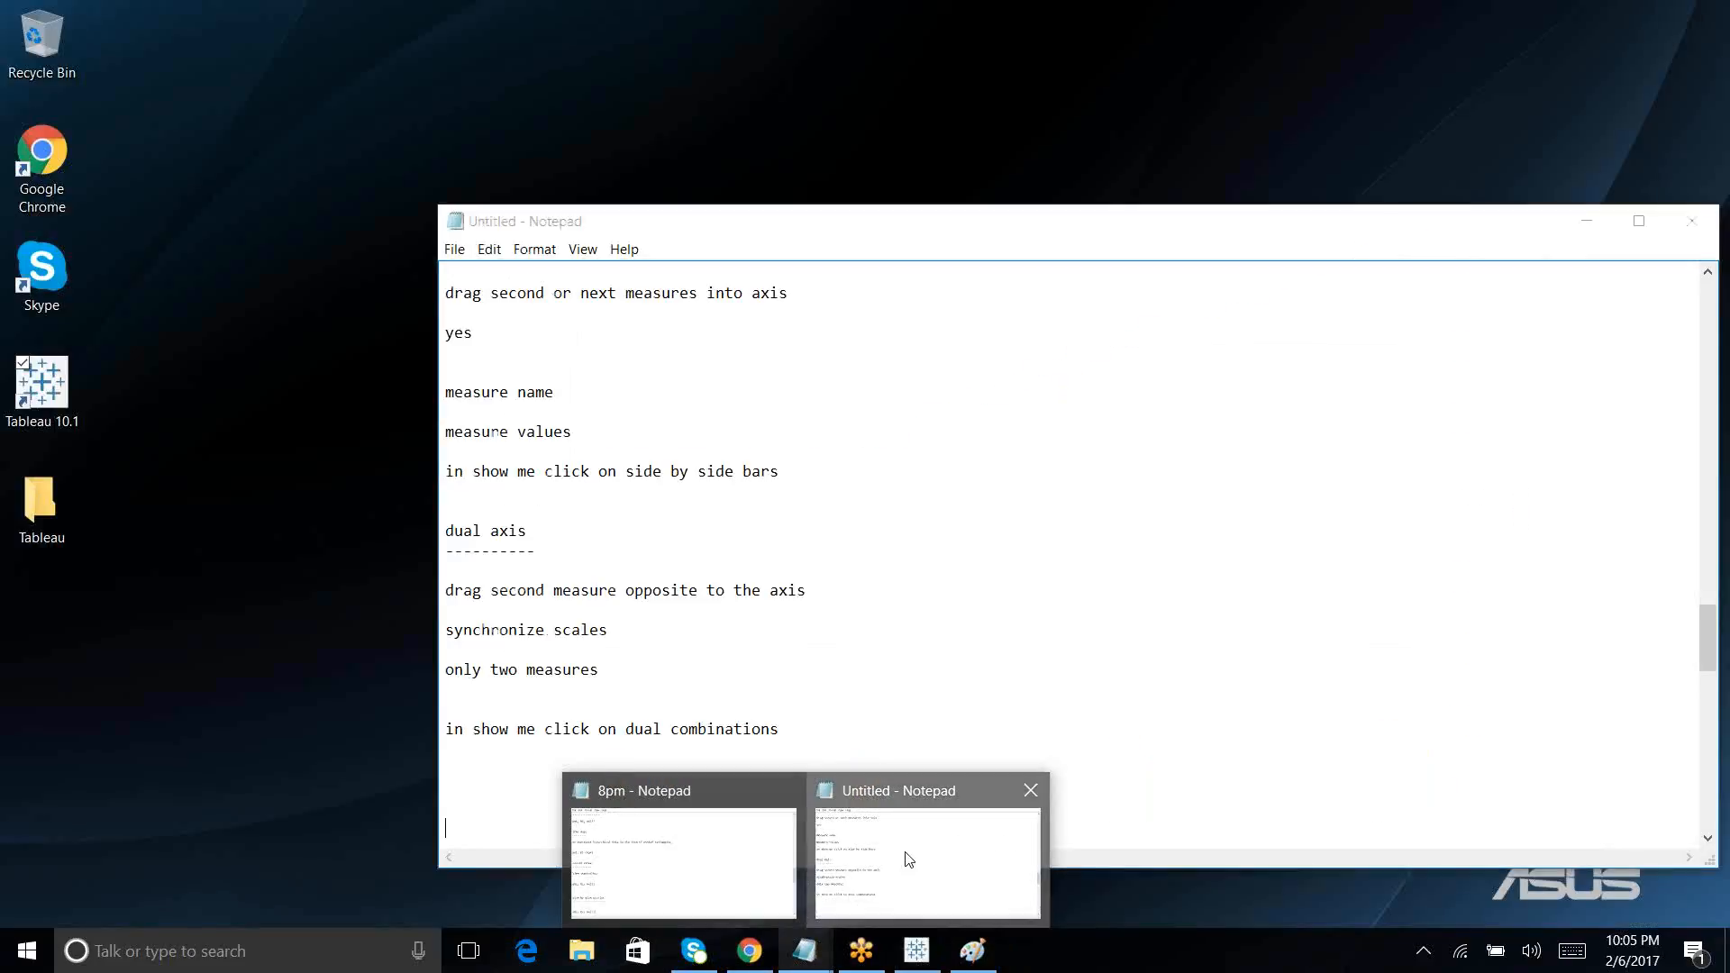
{"action": "left_click", "coordinate": [908, 856]}
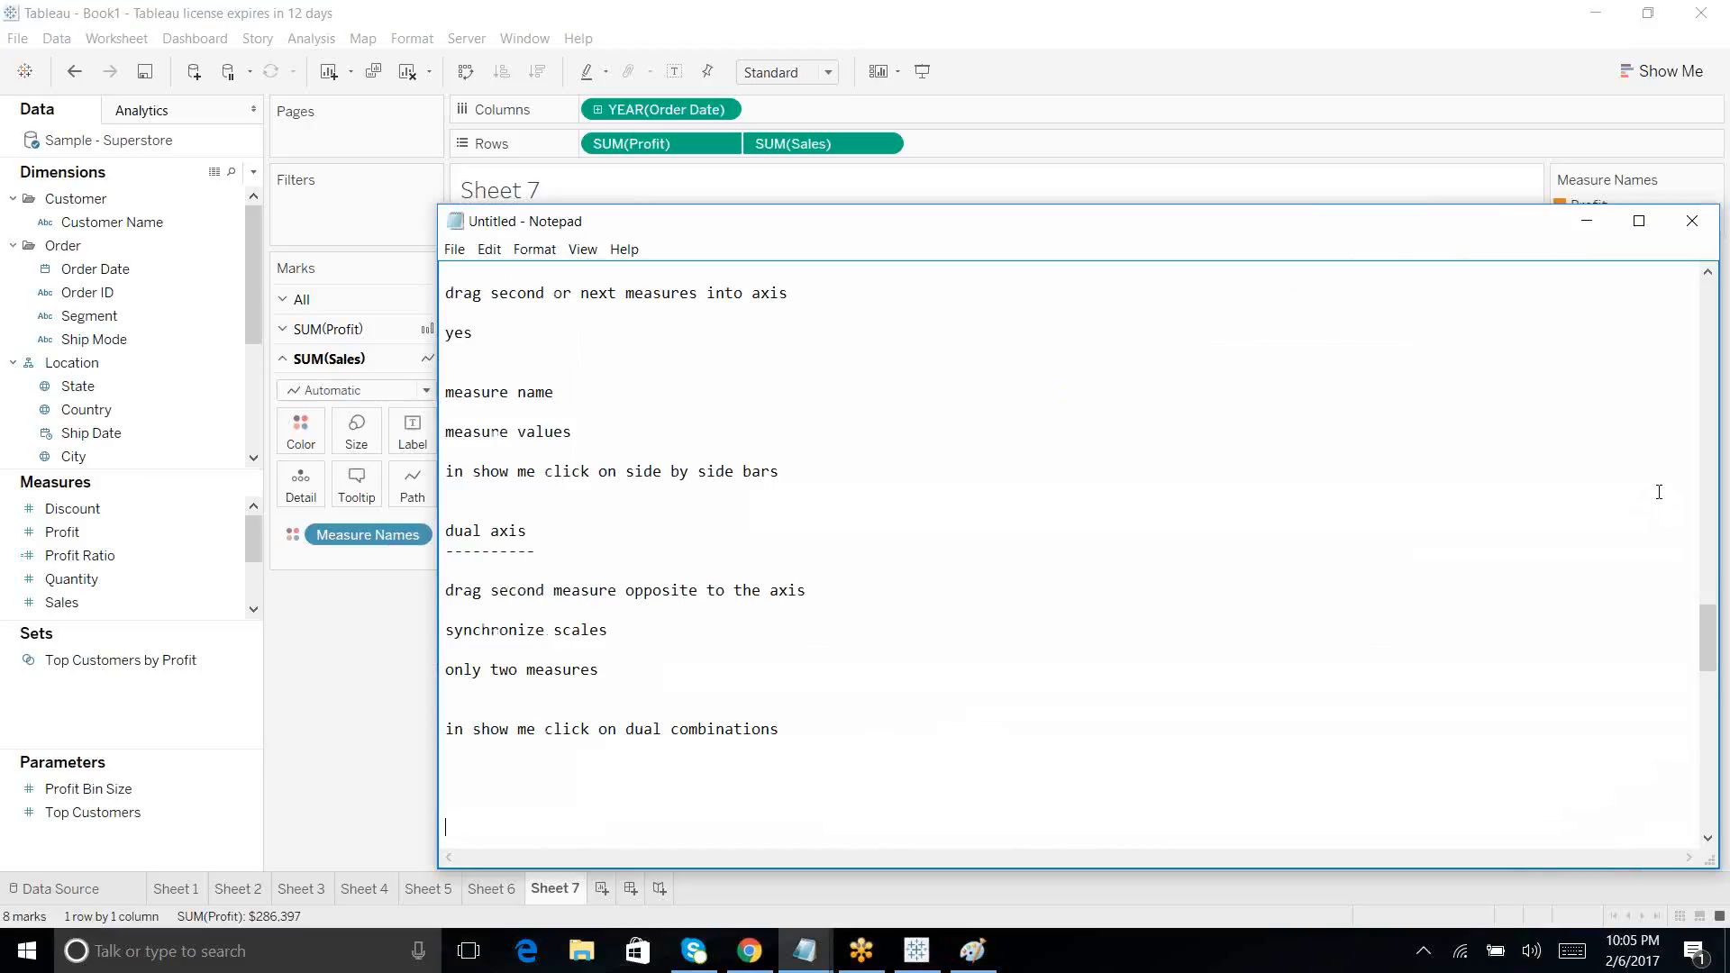
{"action": "left_click", "coordinate": [1586, 220]}
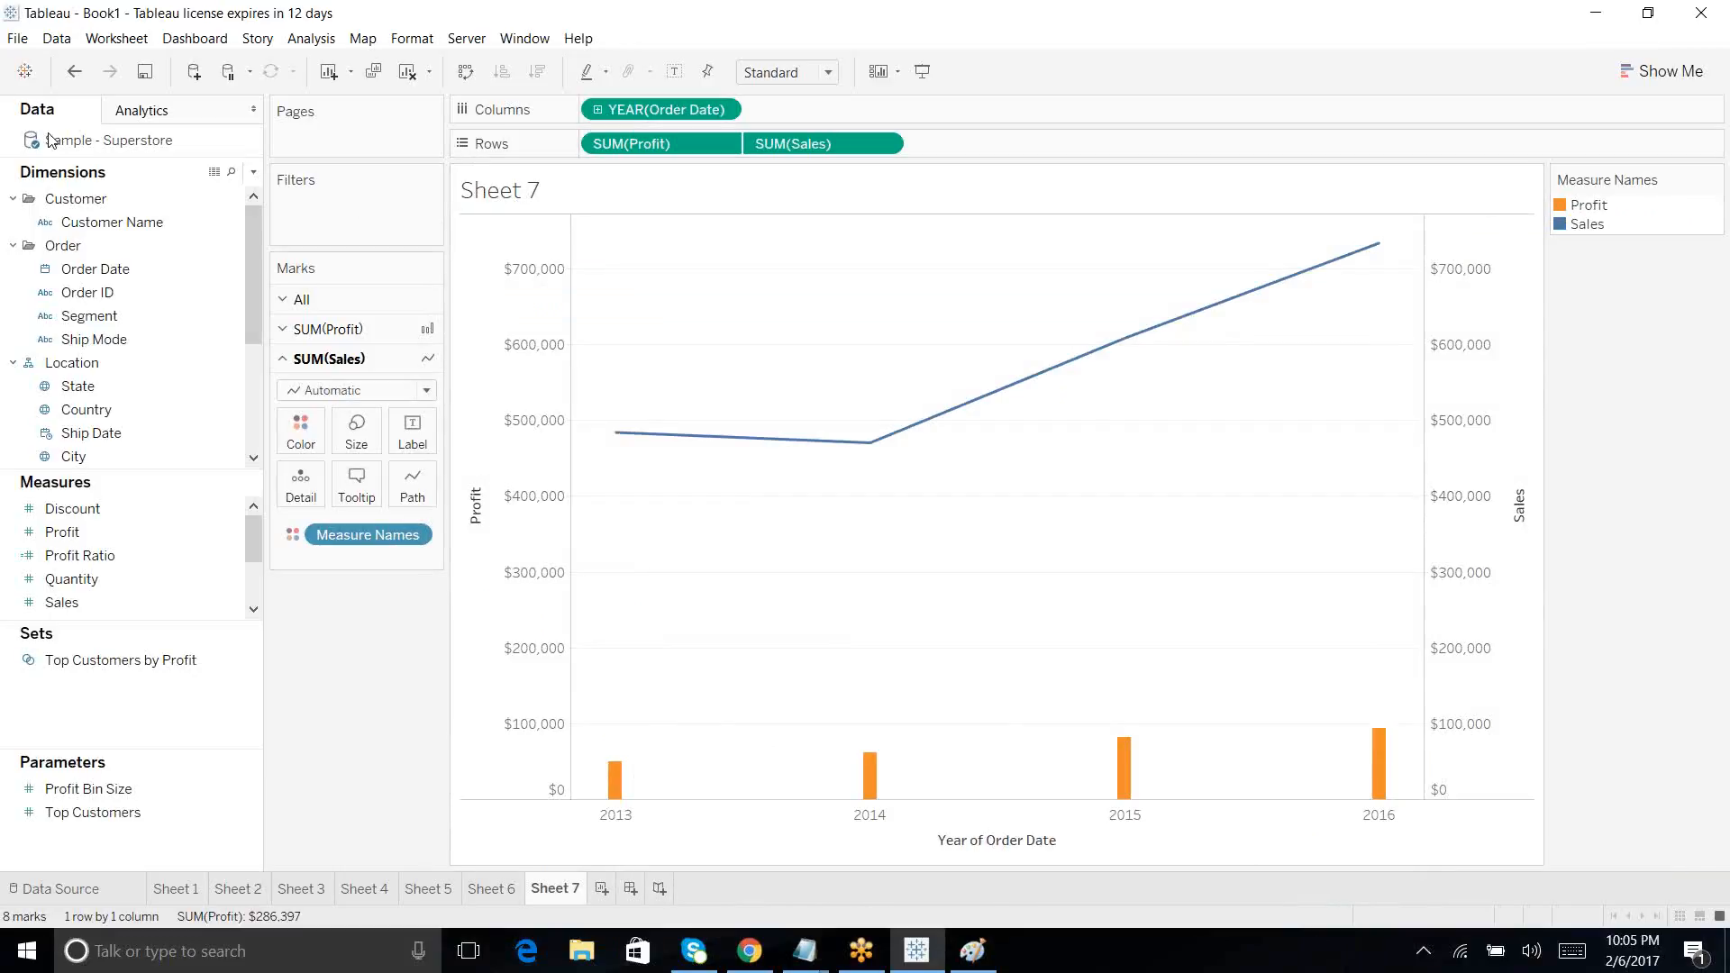
Step: Save the workbook to the Desktop as Book1 in Tableau Workbook (*.twb) format
{"action": "left_click", "coordinate": [17, 39]}
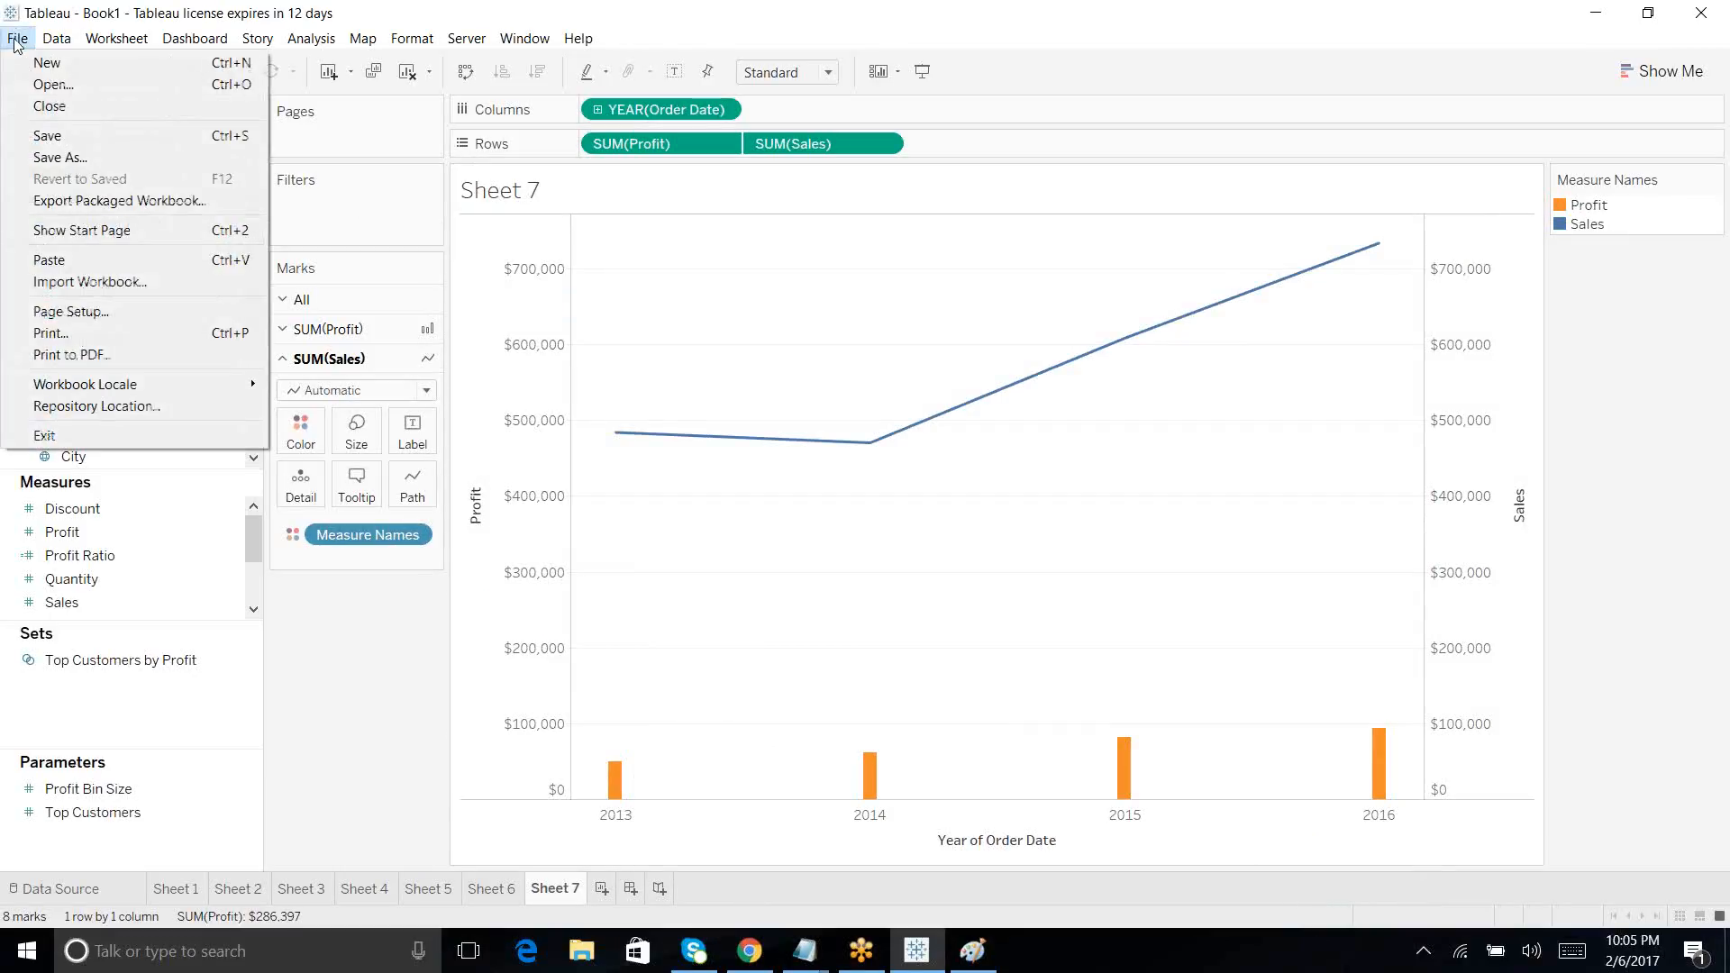
{"action": "left_click", "coordinate": [64, 161]}
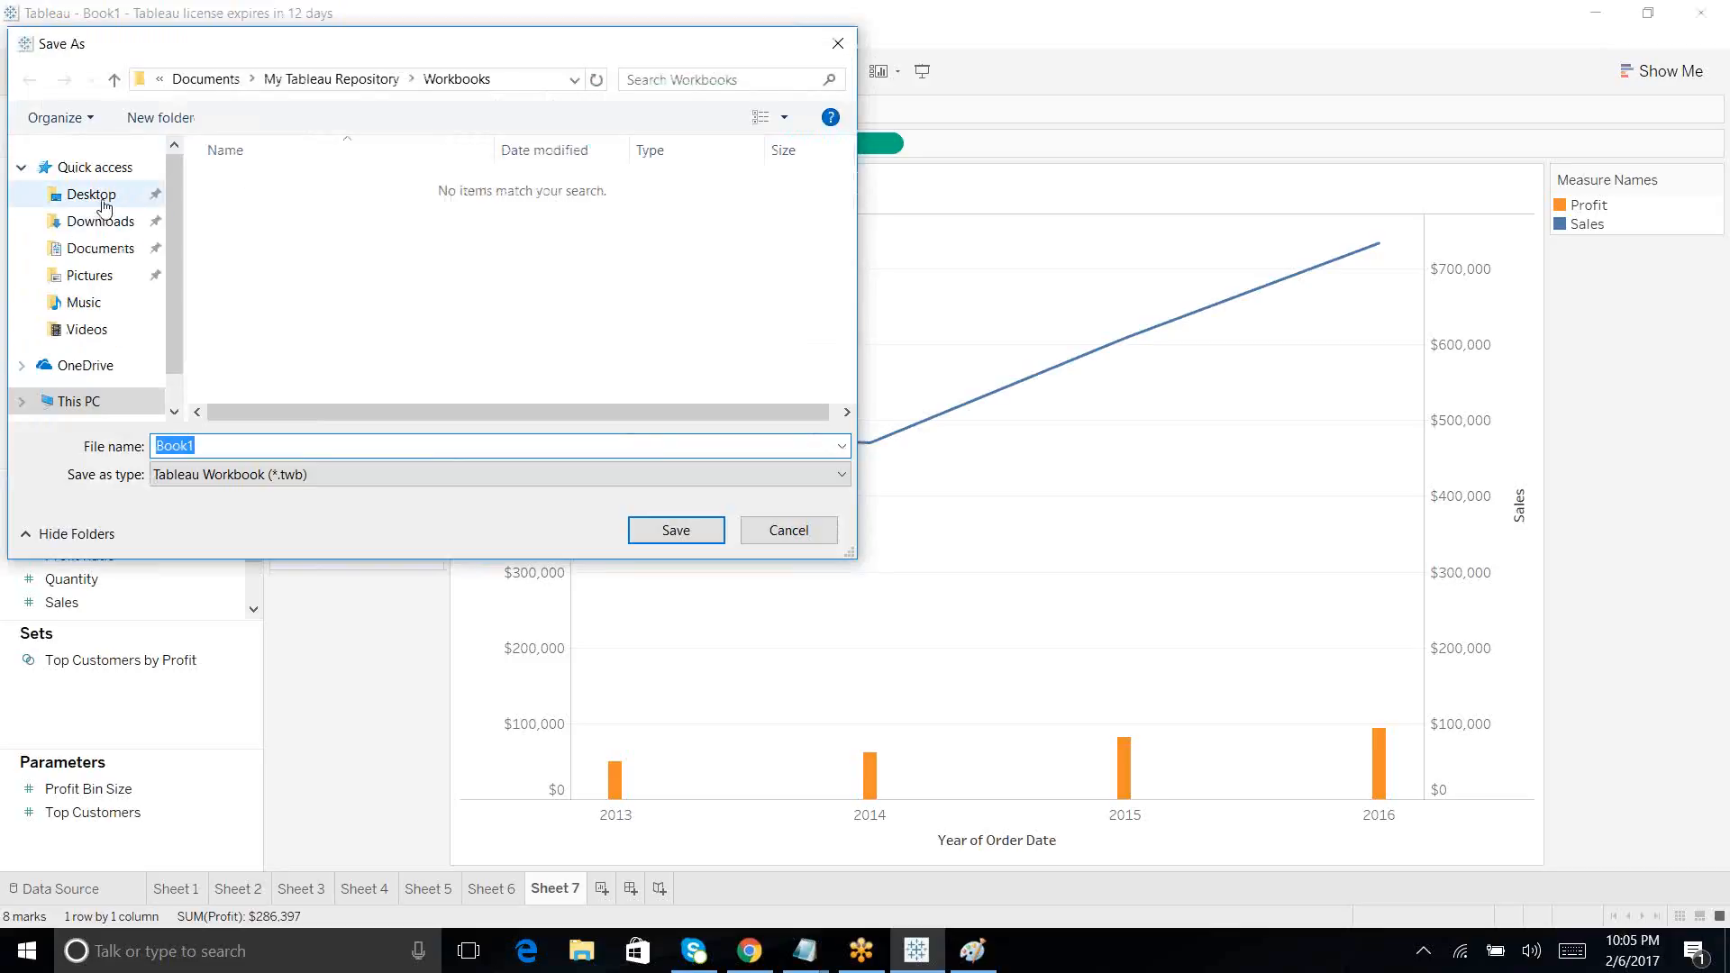
{"action": "left_click", "coordinate": [91, 194]}
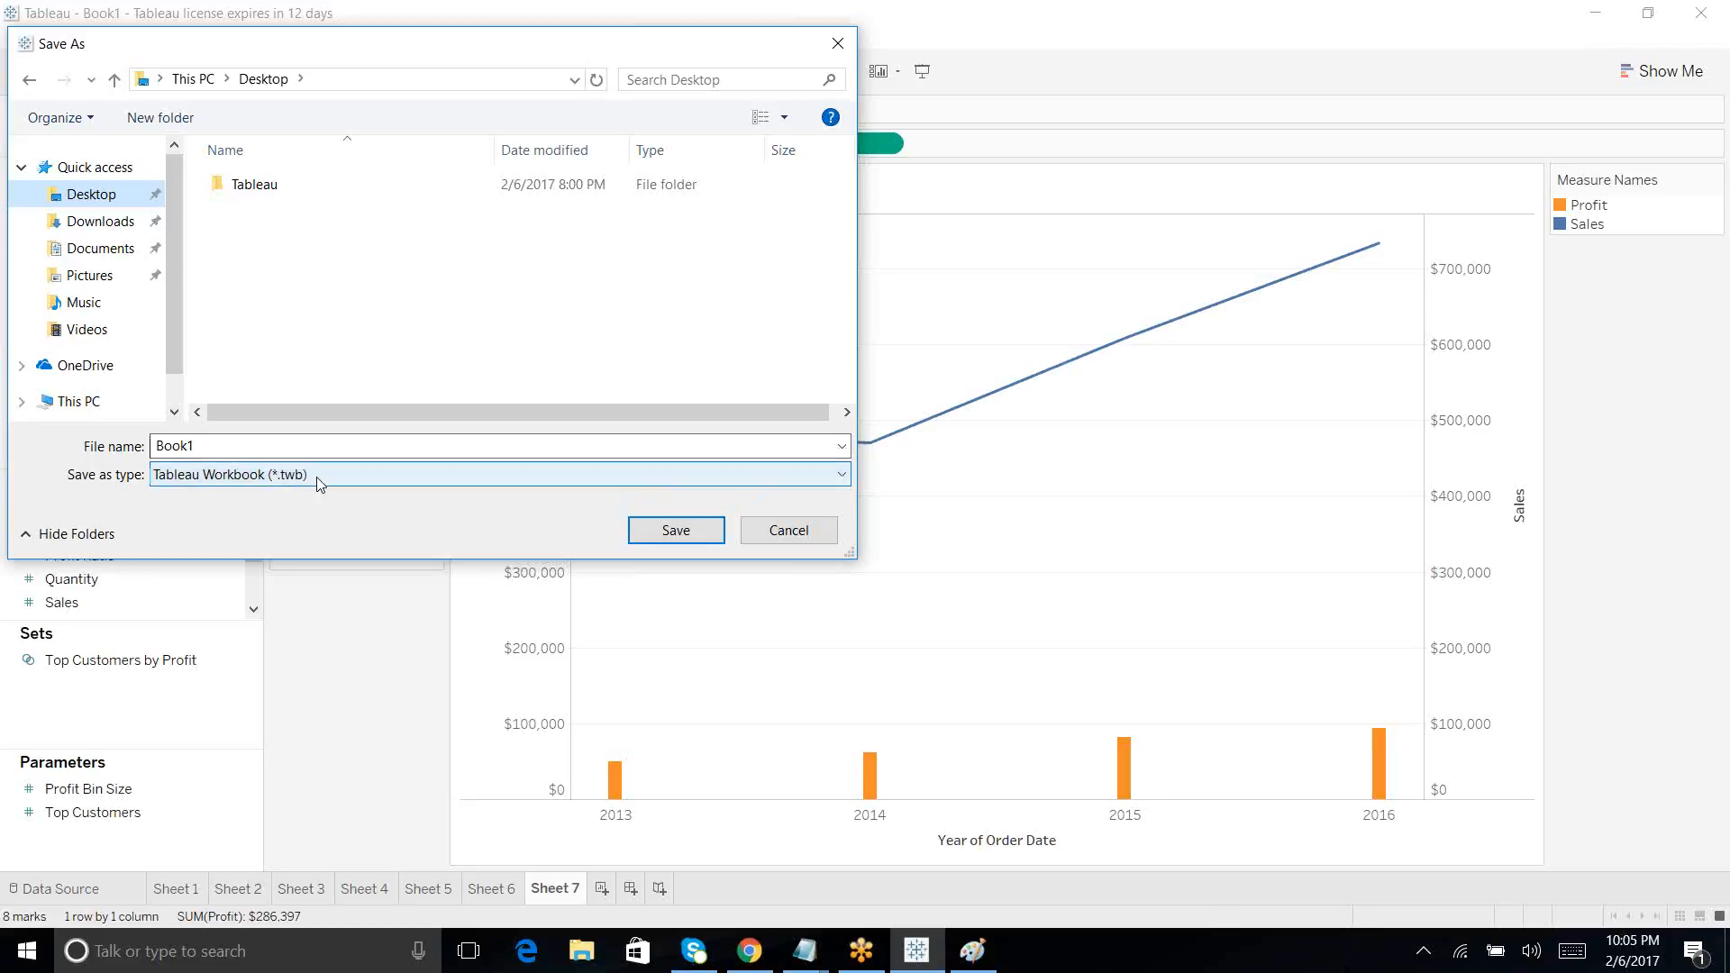
{"action": "left_click", "coordinate": [655, 533]}
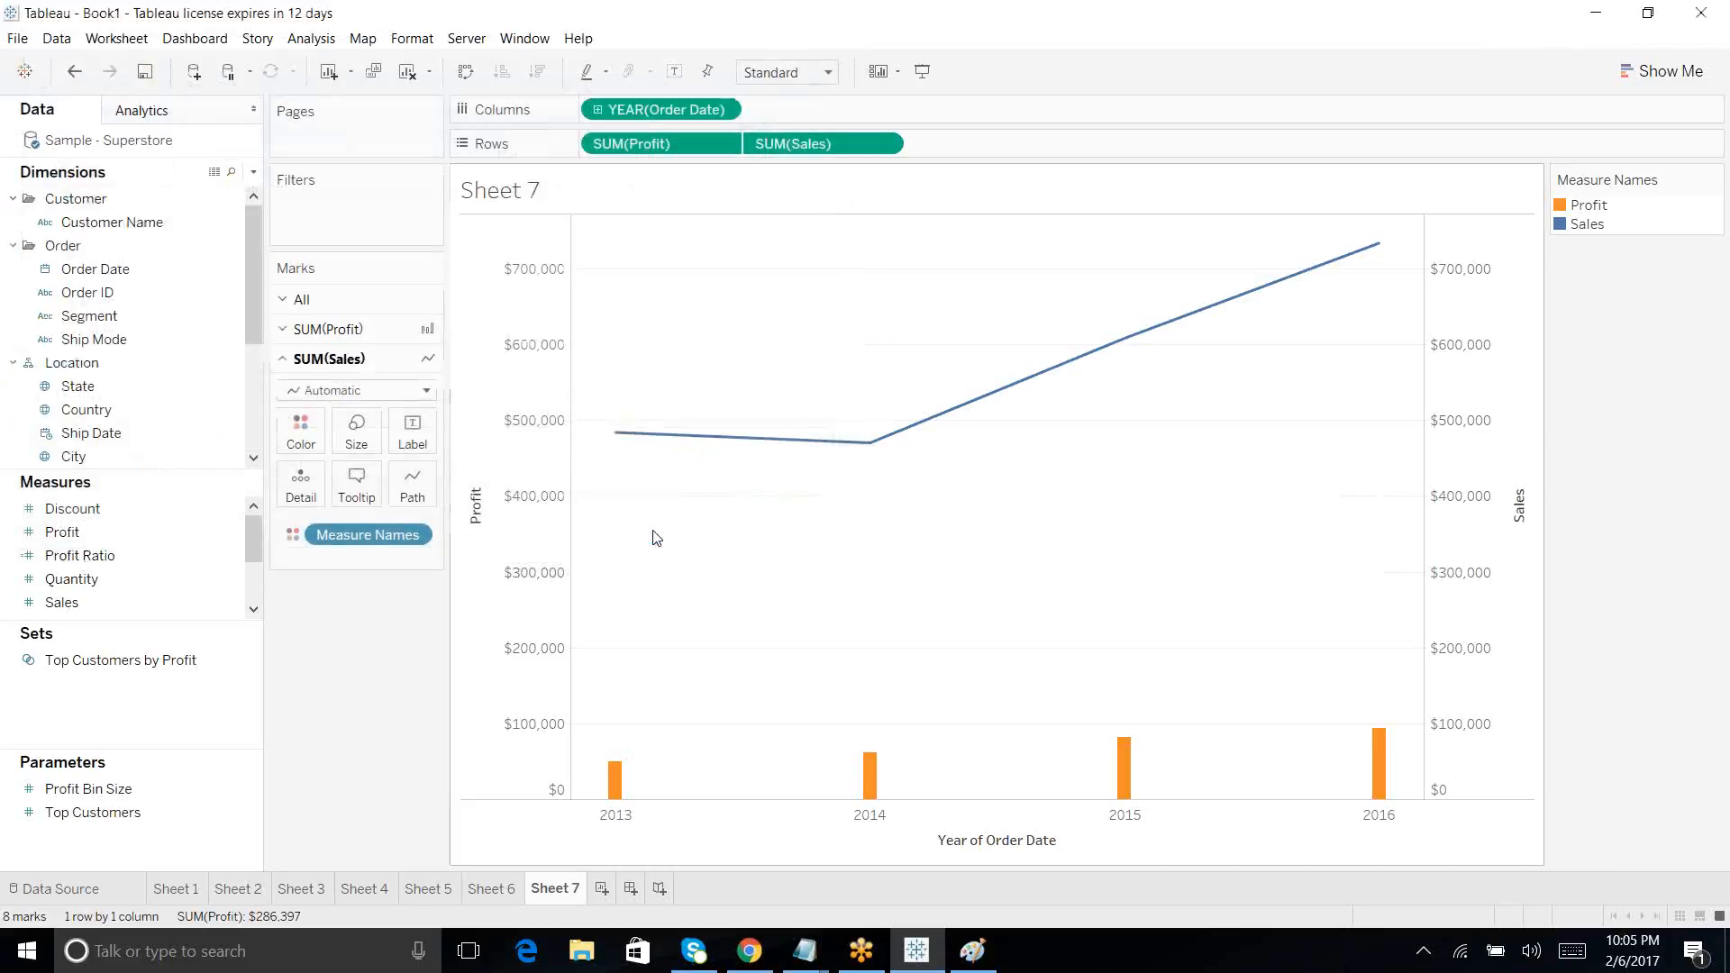
Step: Switch to the untitled Notepad file and add the note "twb---tableau workbook" followed by blank lines
{"action": "left_click", "coordinate": [1597, 16]}
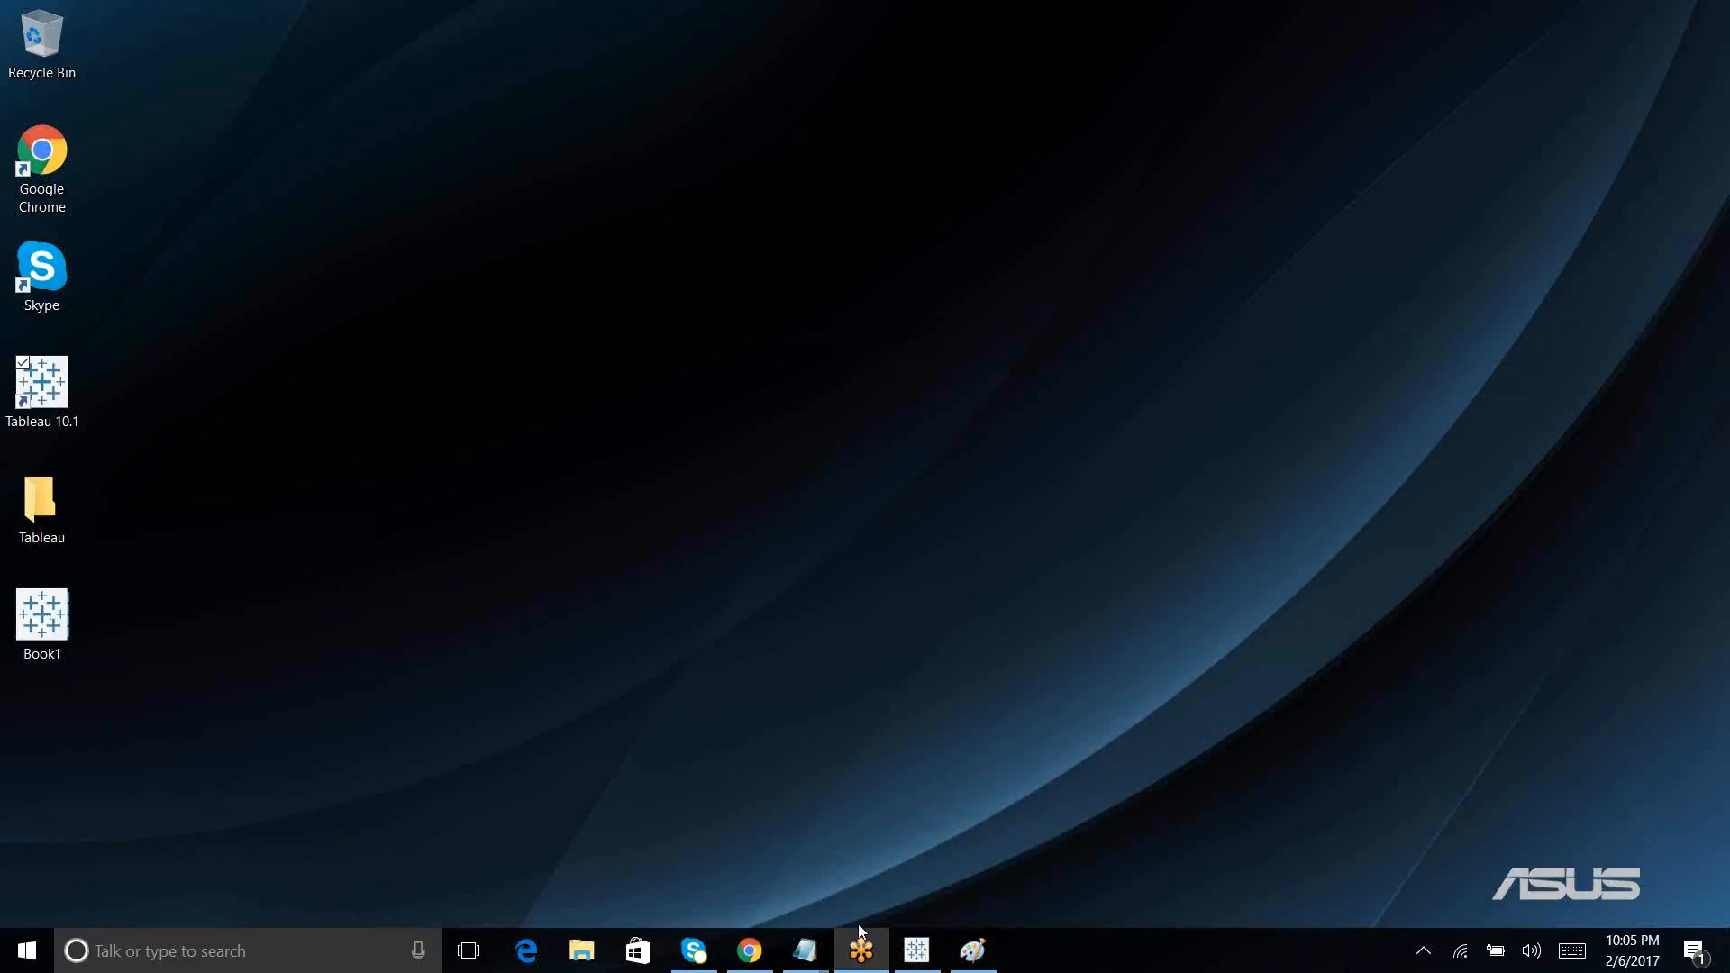
{"action": "mouse_move", "coordinate": [816, 955]}
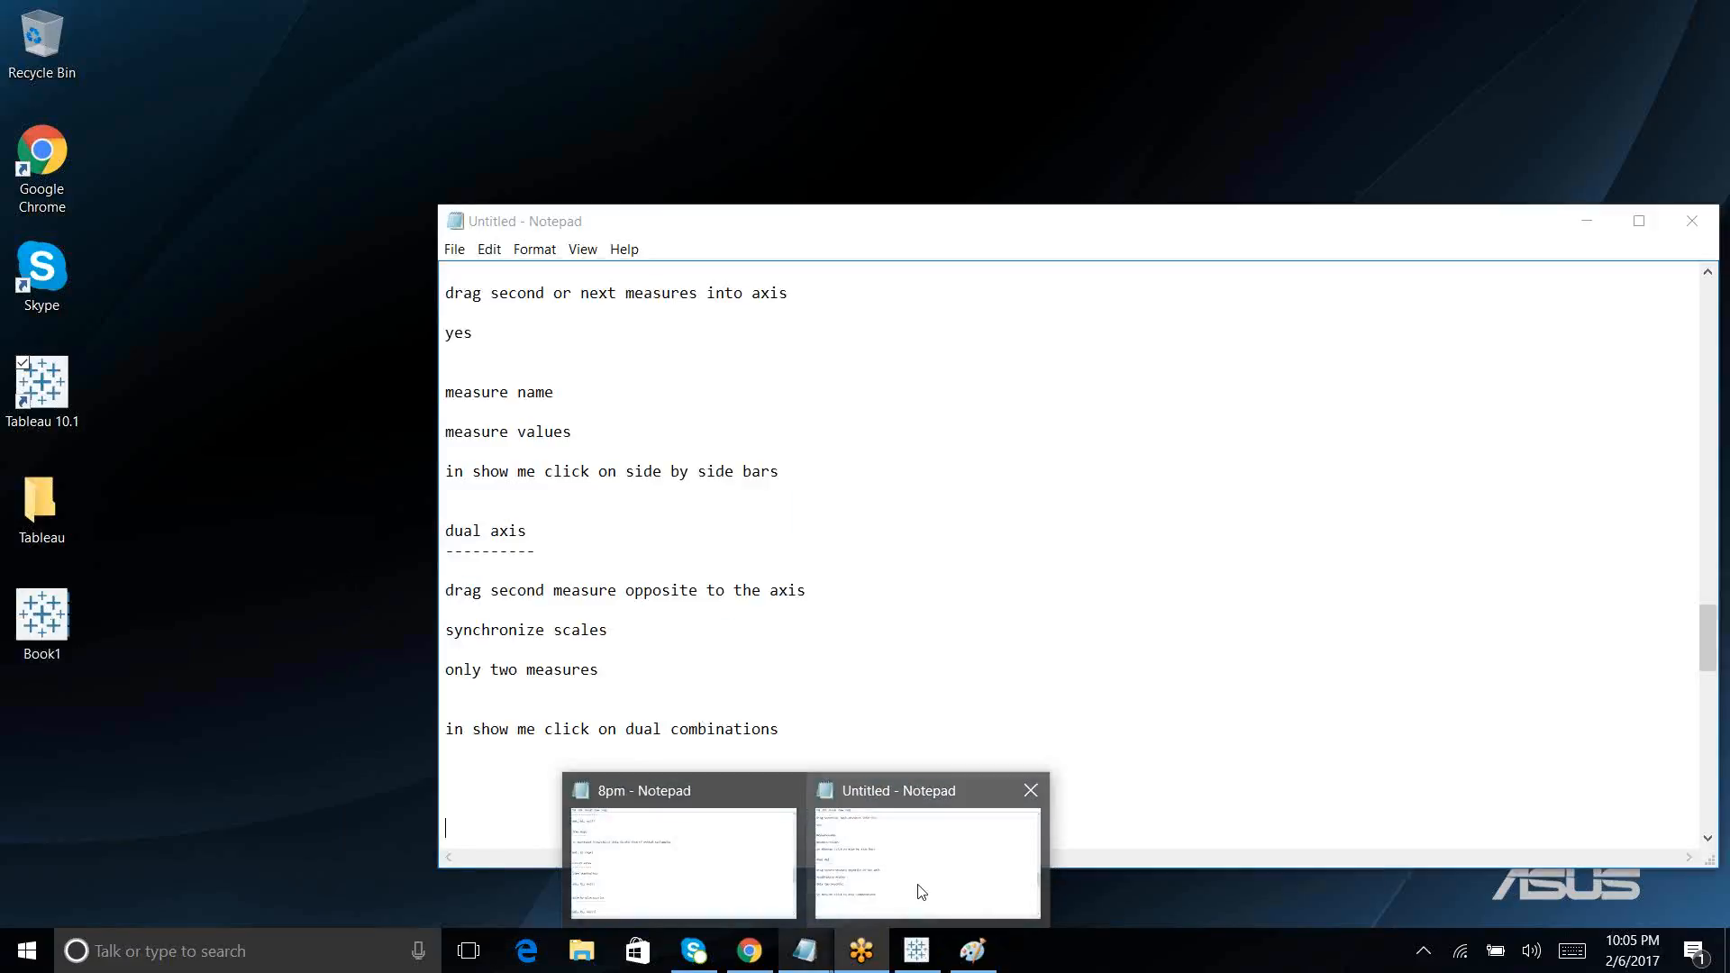
{"action": "left_click", "coordinate": [915, 888]}
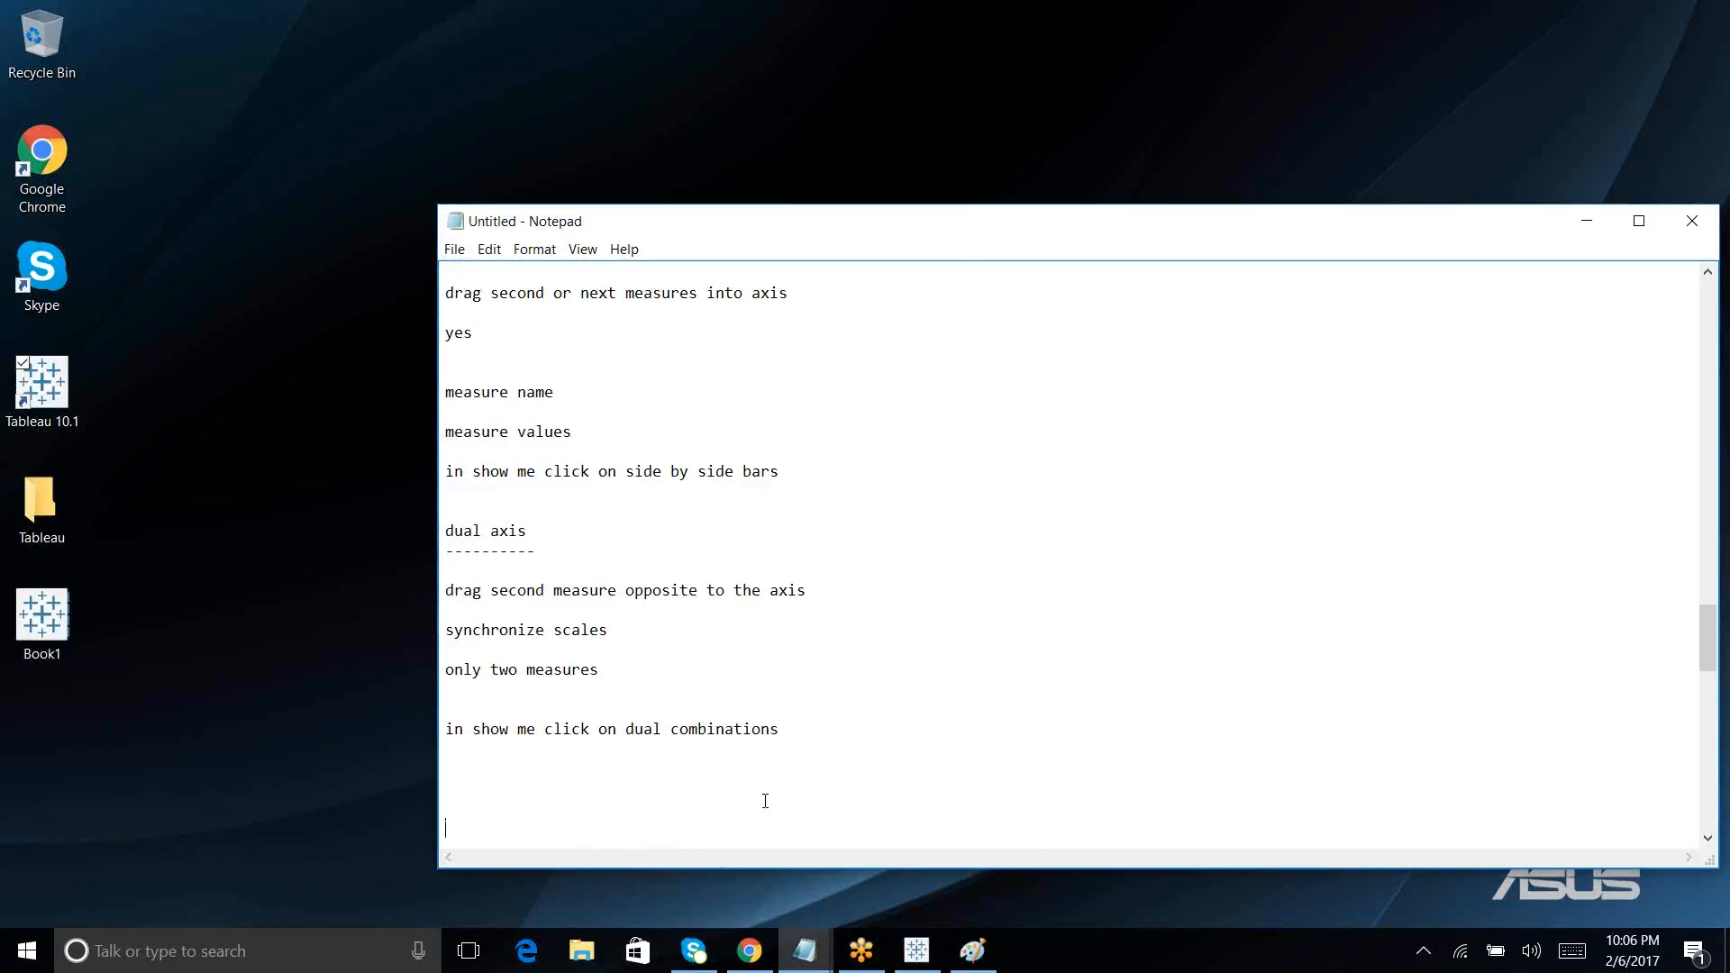
{"action": "type", "text": "twb---tableau workbook"}
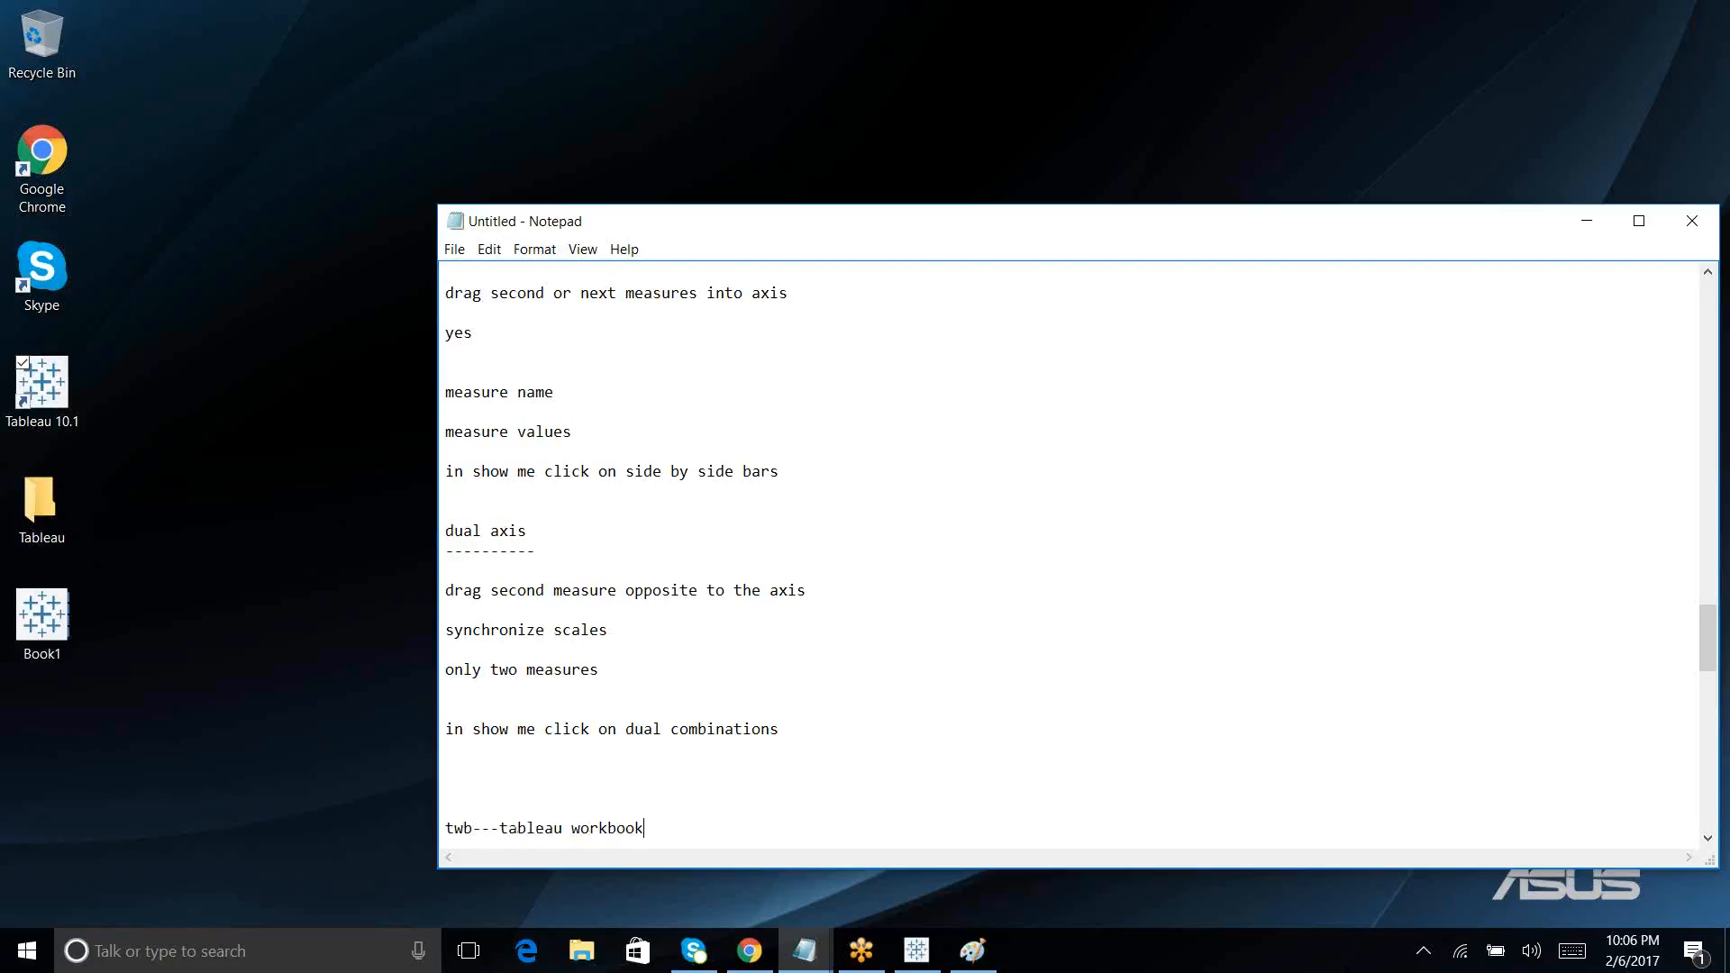
{"action": "key", "text": "Return"}
{"action": "key", "text": "Return"}
{"action": "key", "text": "Return"}
{"action": "key", "text": "Return"}
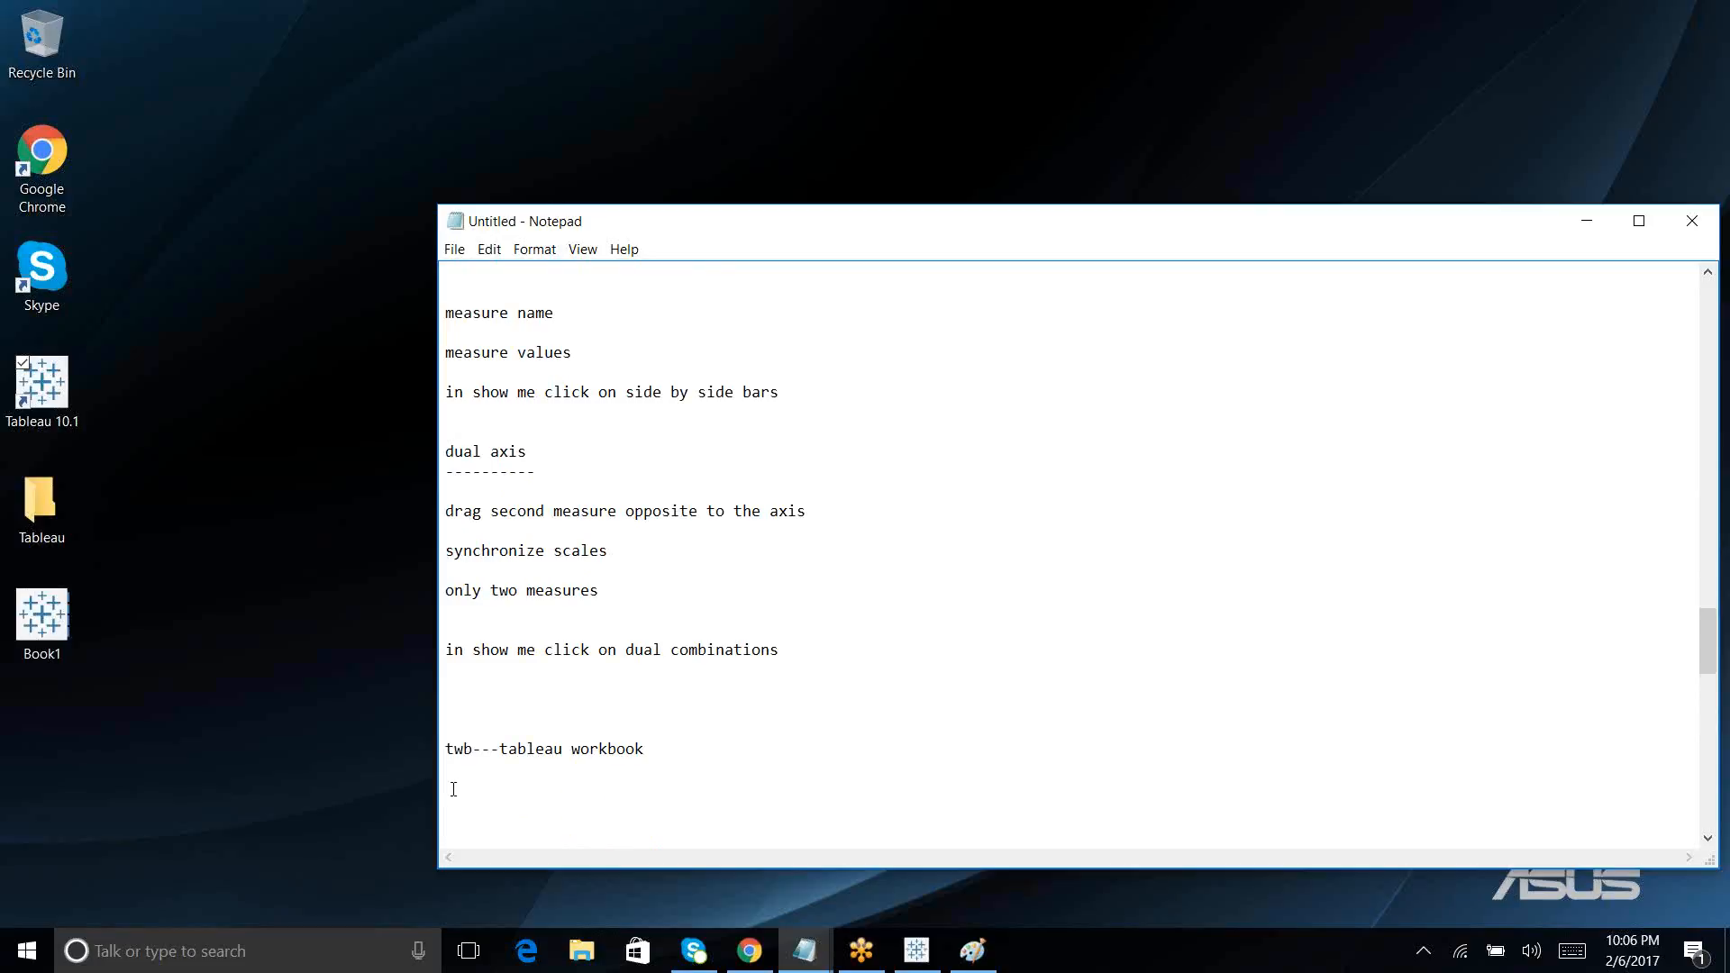
Step: Insert a long dashed separator line below the workbook note, followed by blank lines
{"action": "type", "text": "-"}
{"action": "key", "text": "Return"}
{"action": "key", "text": "Return"}
{"action": "key", "text": "Return"}
{"action": "key", "text": "Return"}
{"action": "key", "text": "Return"}
{"action": "key", "text": "Return"}
{"action": "key", "text": "Return"}
{"action": "key", "text": "Return"}
{"action": "key", "text": "Return"}
{"action": "key", "text": "Return"}
{"action": "key", "text": "Return"}
{"action": "key", "text": "Return"}
{"action": "key", "text": "Return"}
{"action": "key", "text": "Return"}
{"action": "key", "text": "Return"}
{"action": "key", "text": "Return"}
{"action": "key", "text": "Return"}
{"action": "key", "text": "Return"}
{"action": "key", "text": "Return"}
{"action": "key", "text": "Return"}
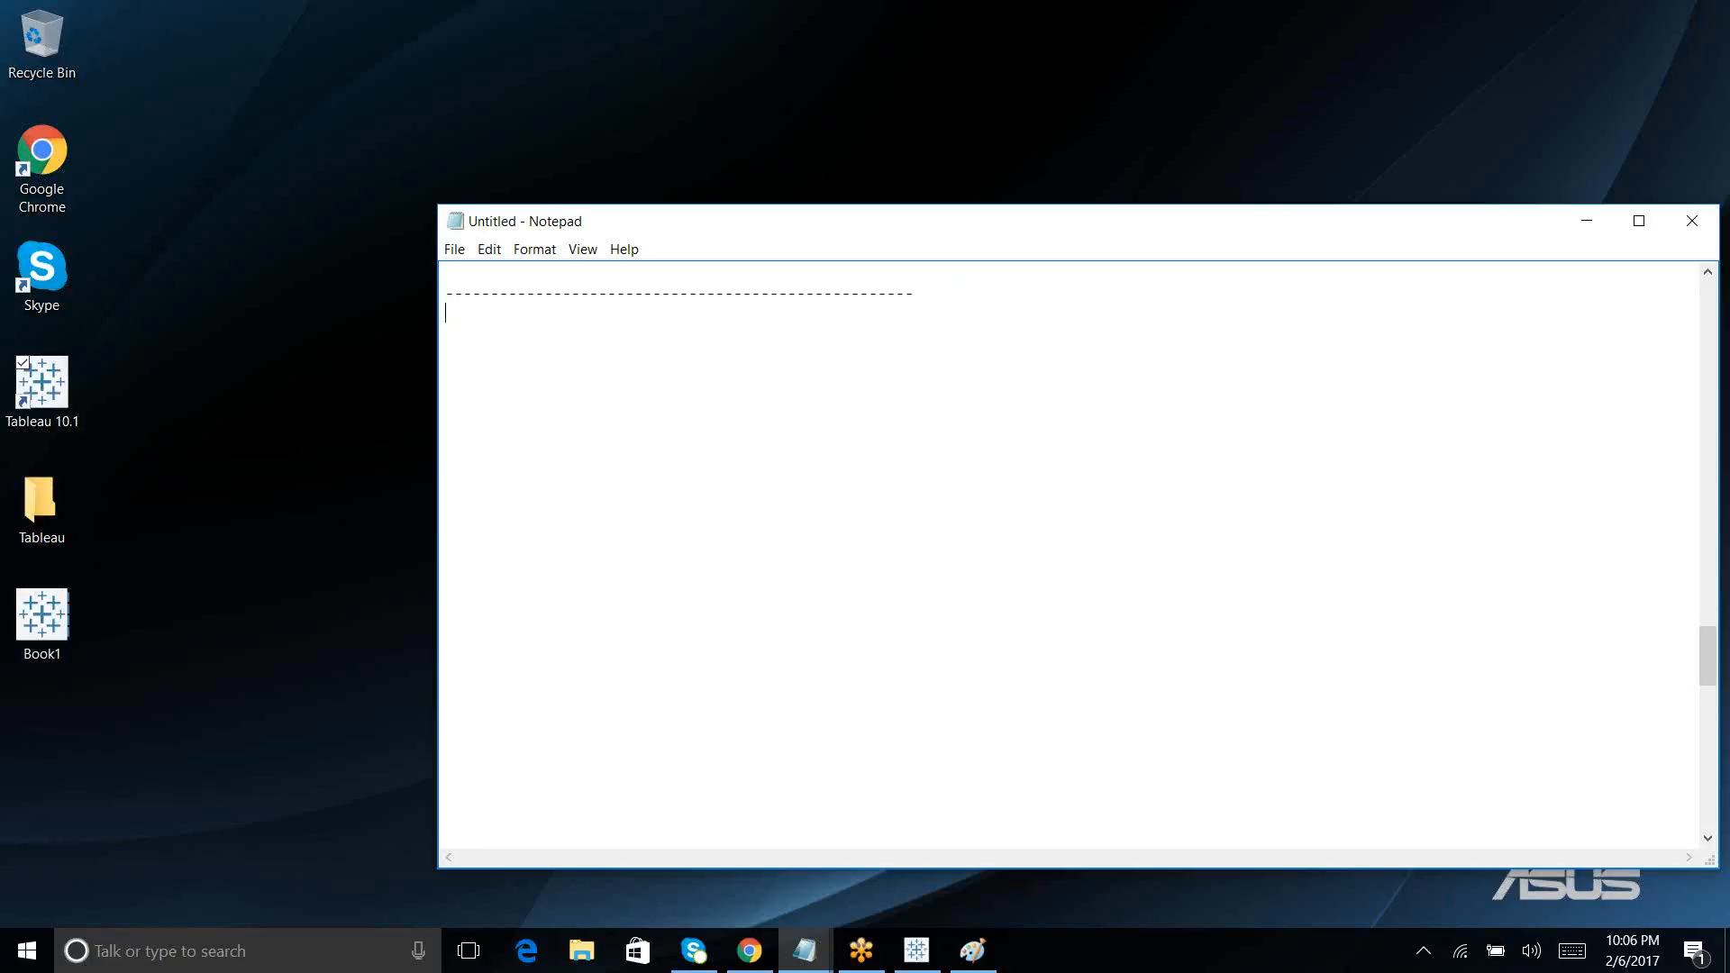
Step: Add the heading "working with connection" underlined with dashes, and move the Notepad window nearer the middle of the screen
{"action": "type", "text": "working with connection"}
{"action": "key", "text": "Return"}
{"action": "type", "text": "----------------------"}
{"action": "left_click_drag", "start_coordinate": [1071, 234], "coordinate": [867, 177]}
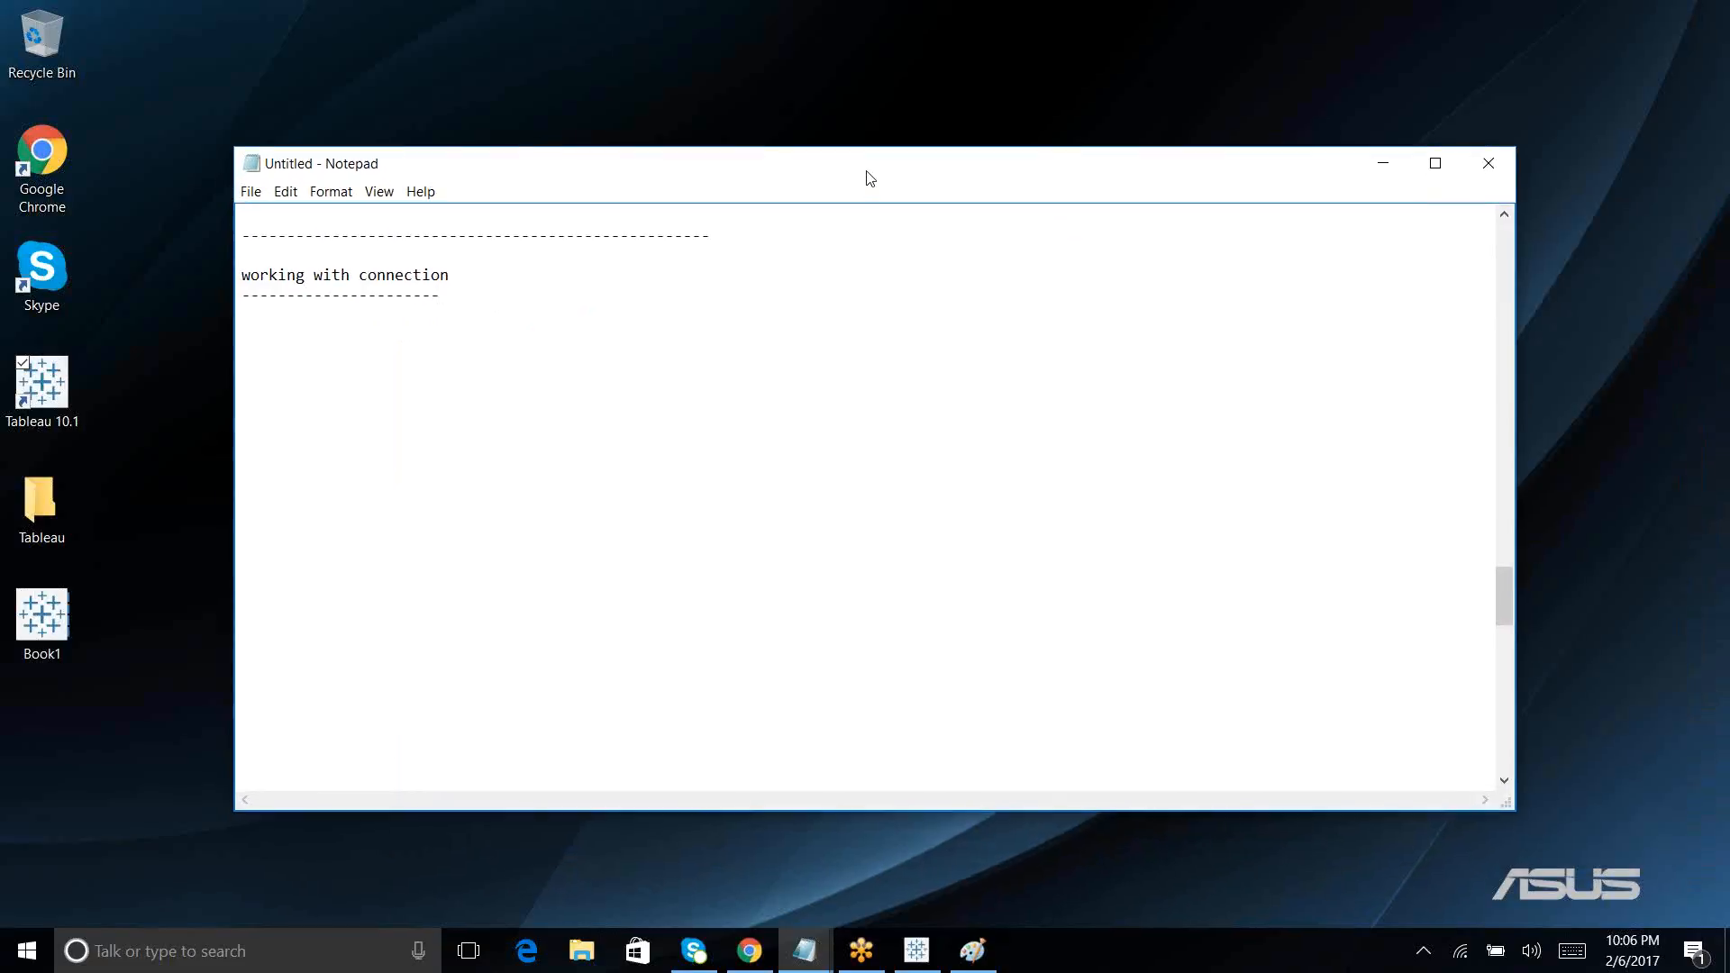
Step: Switch to Tableau, examine the full list of server connectors for a new data source, and close the list
{"action": "left_click", "coordinate": [917, 952]}
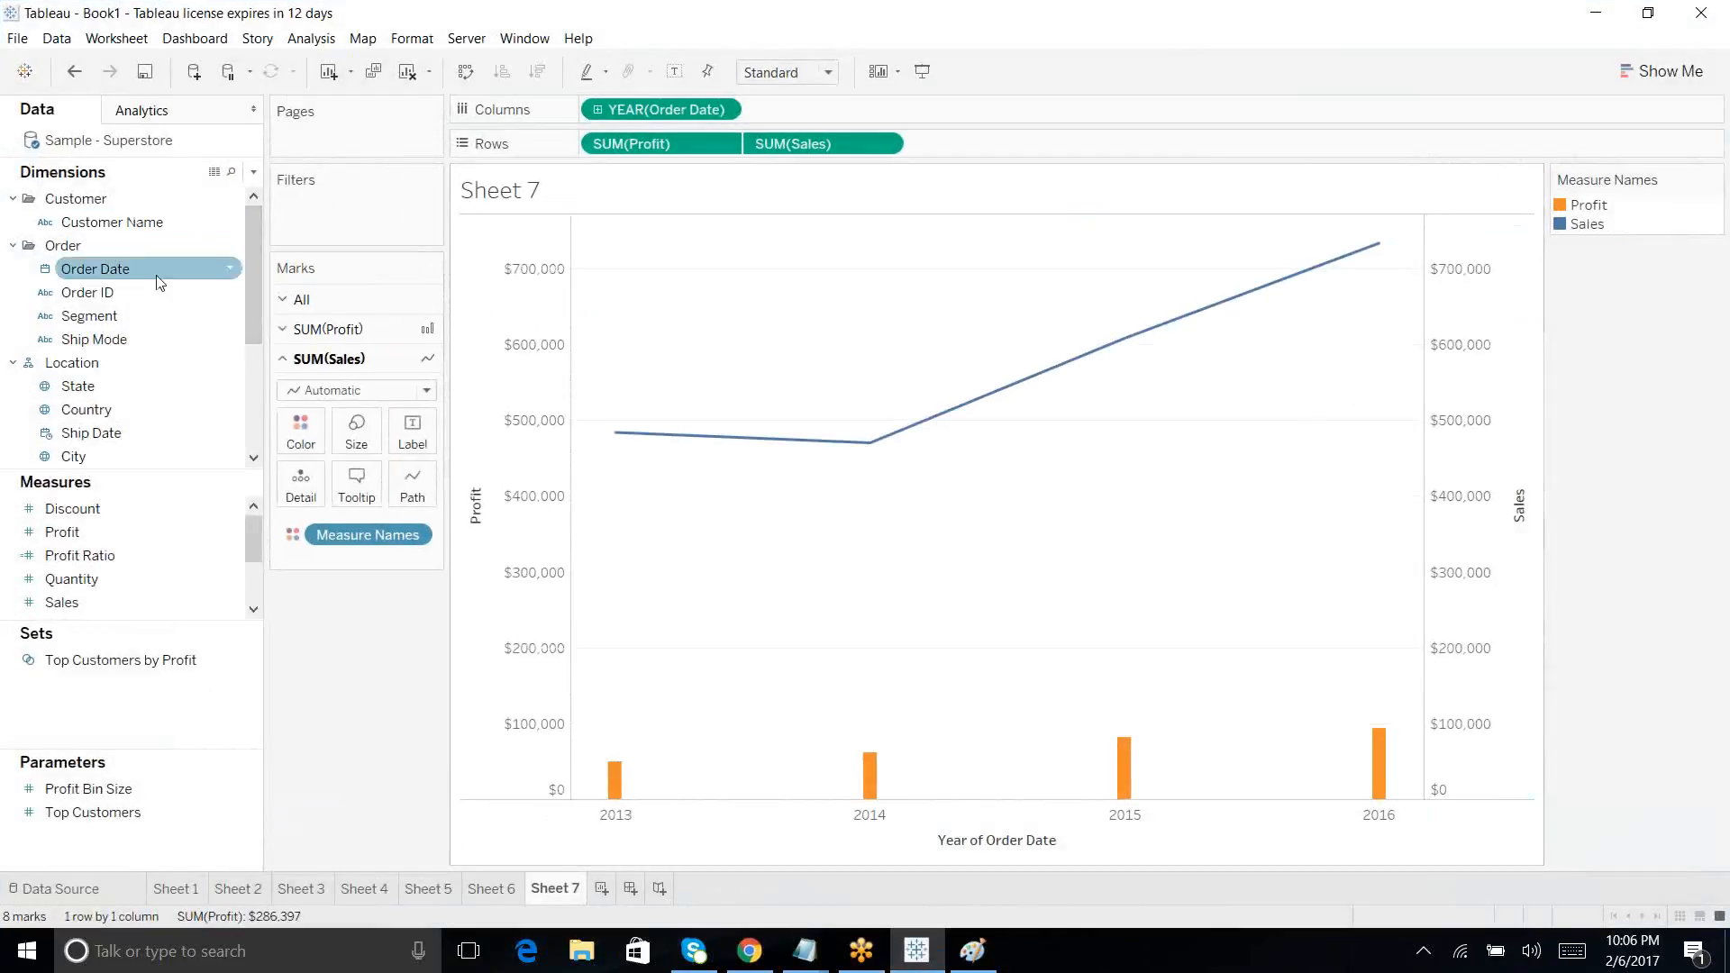
{"action": "left_click", "coordinate": [195, 72]}
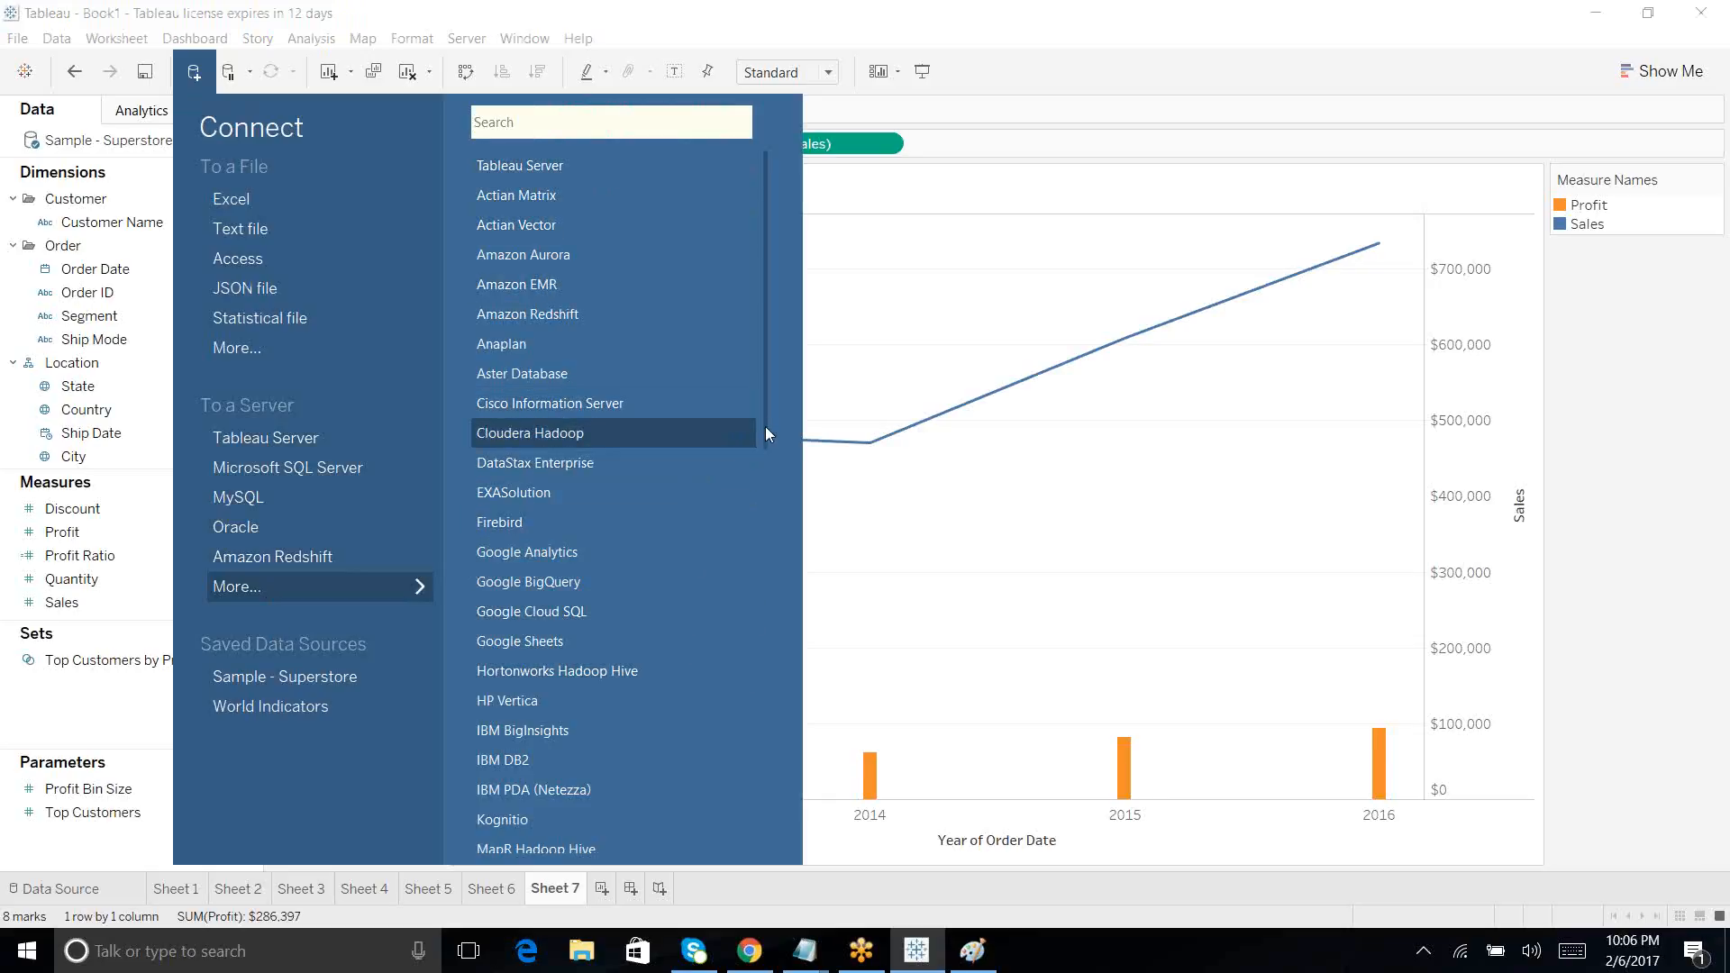
{"action": "right_click", "coordinate": [763, 521]}
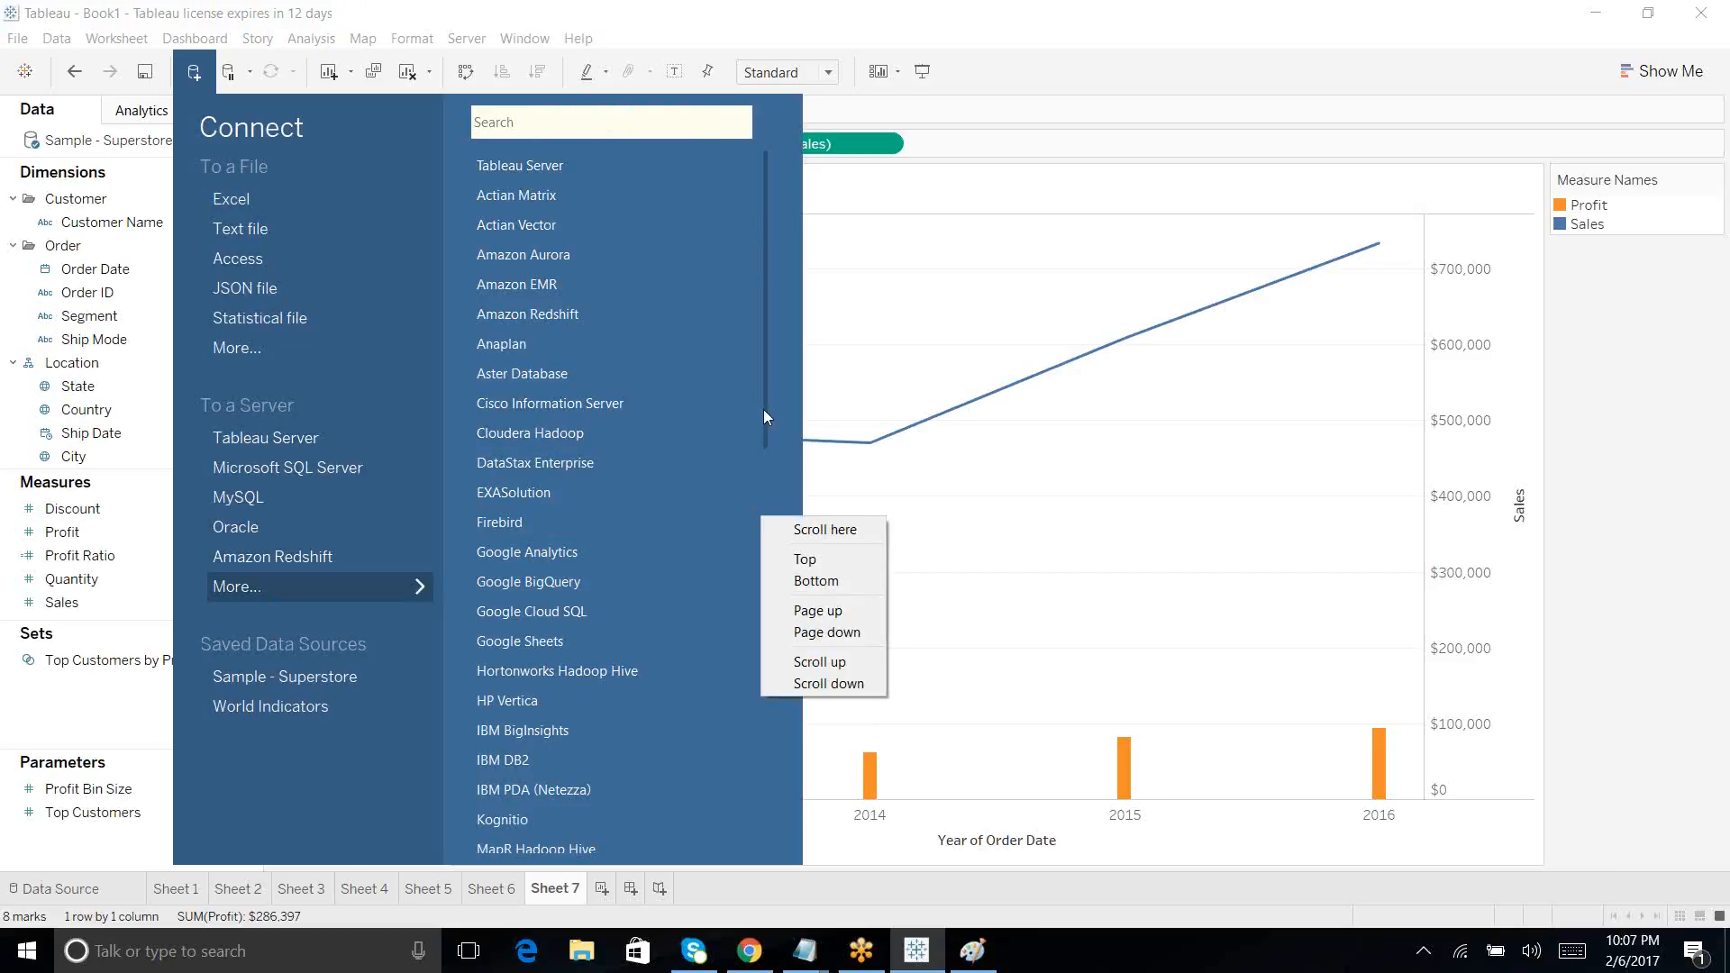
{"action": "left_click", "coordinate": [762, 467]}
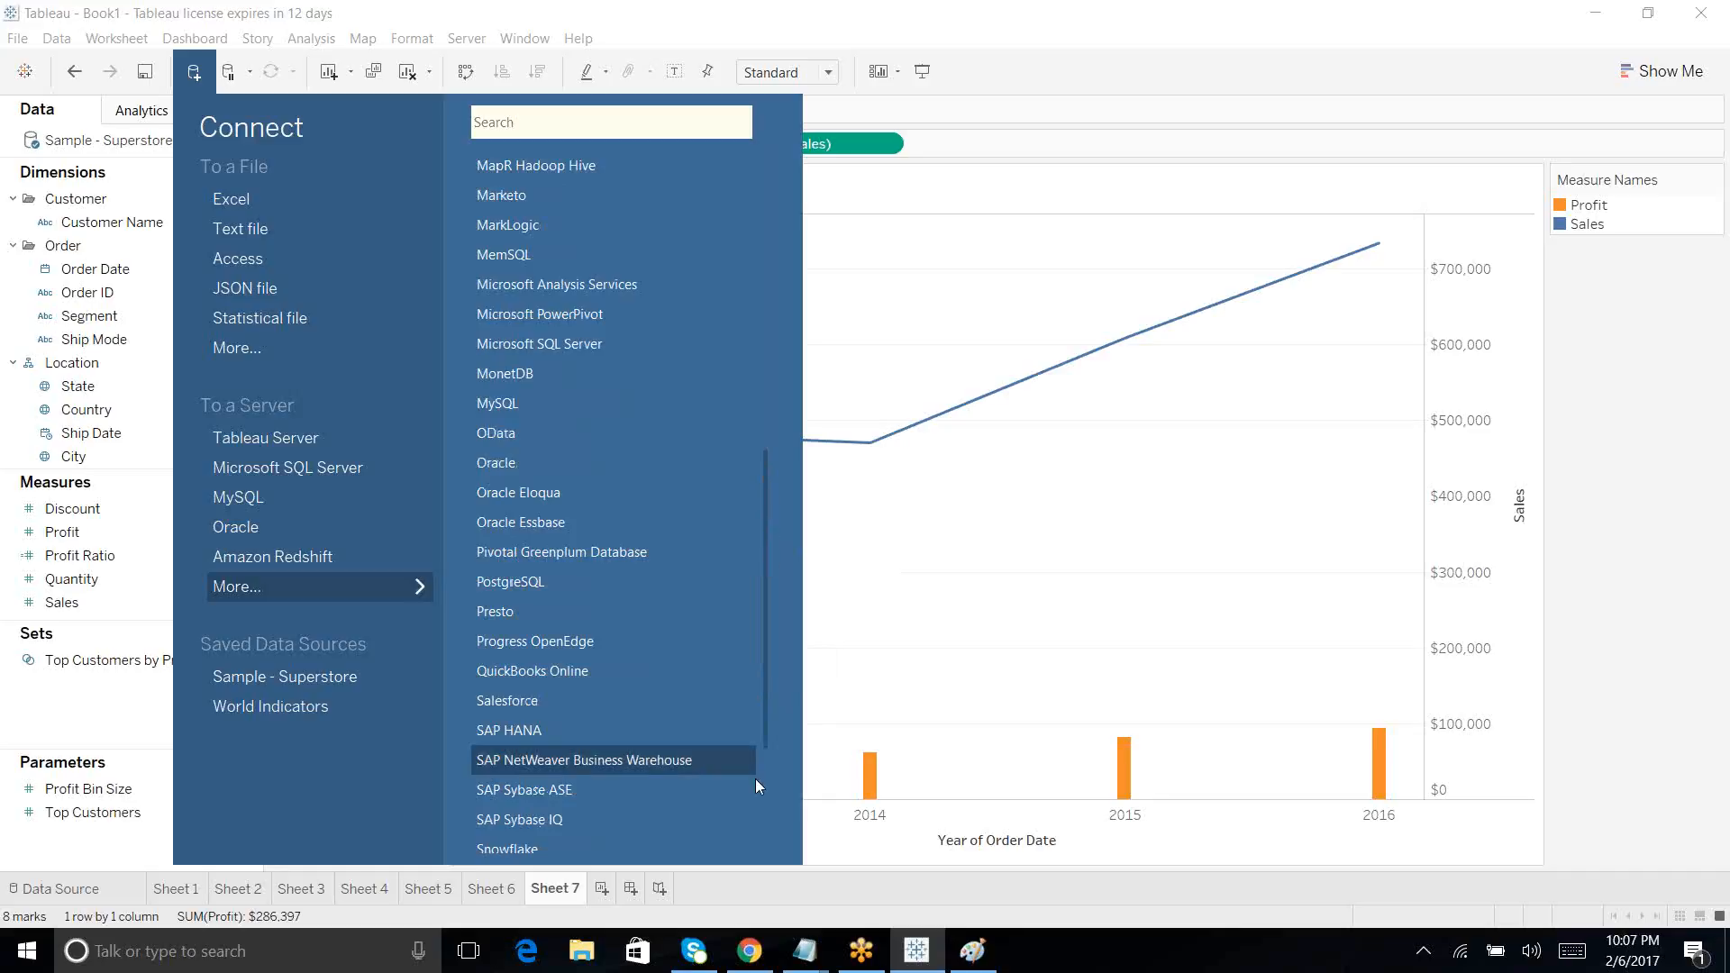
{"action": "scroll", "coordinate": [768, 782], "scroll_direction": "down", "scroll_amount": 3}
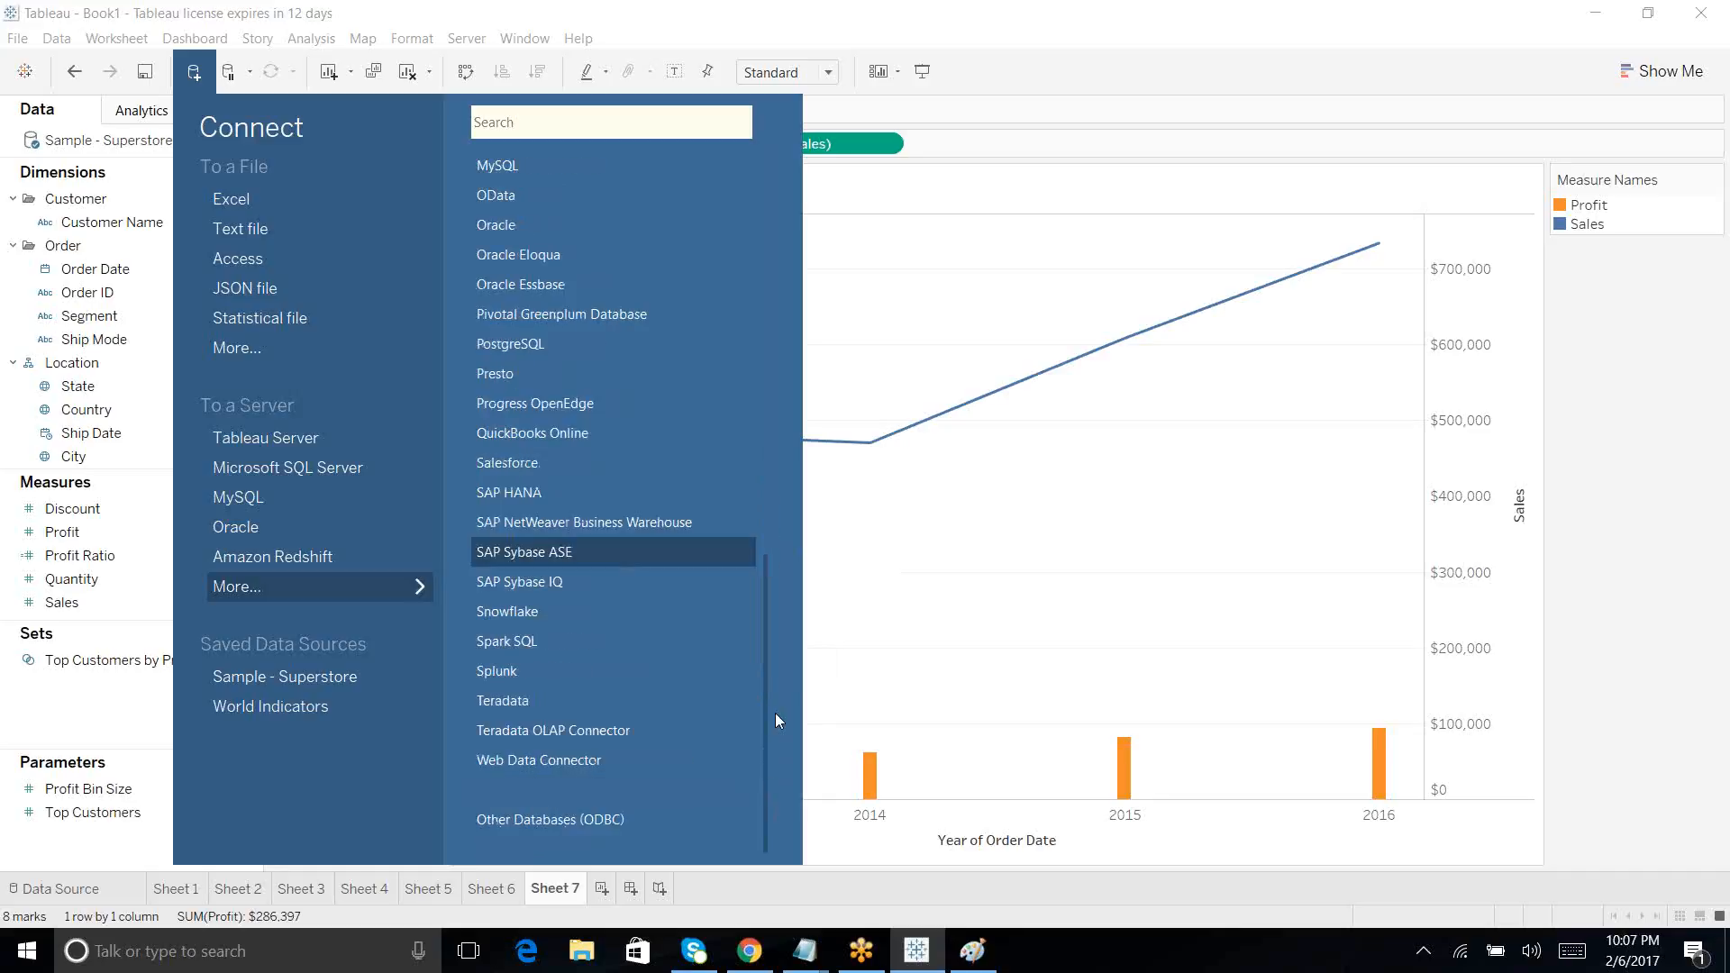
{"action": "left_click", "coordinate": [770, 407]}
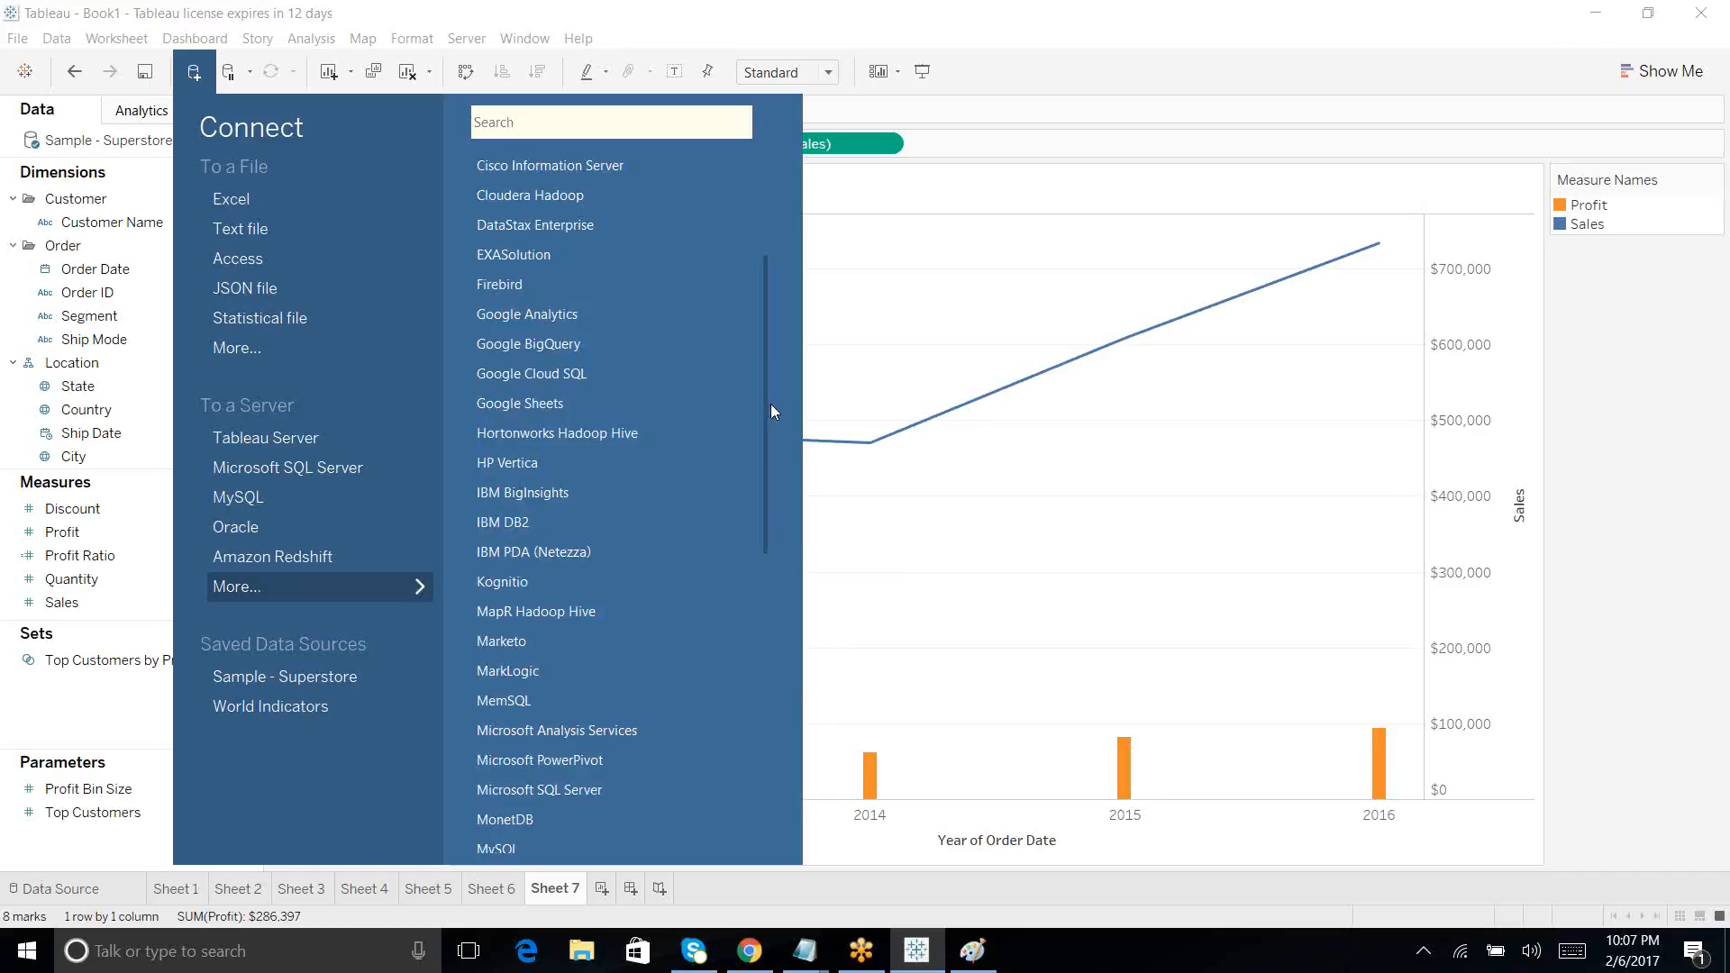
{"action": "left_click_drag", "start_coordinate": [770, 411], "coordinate": [771, 282]}
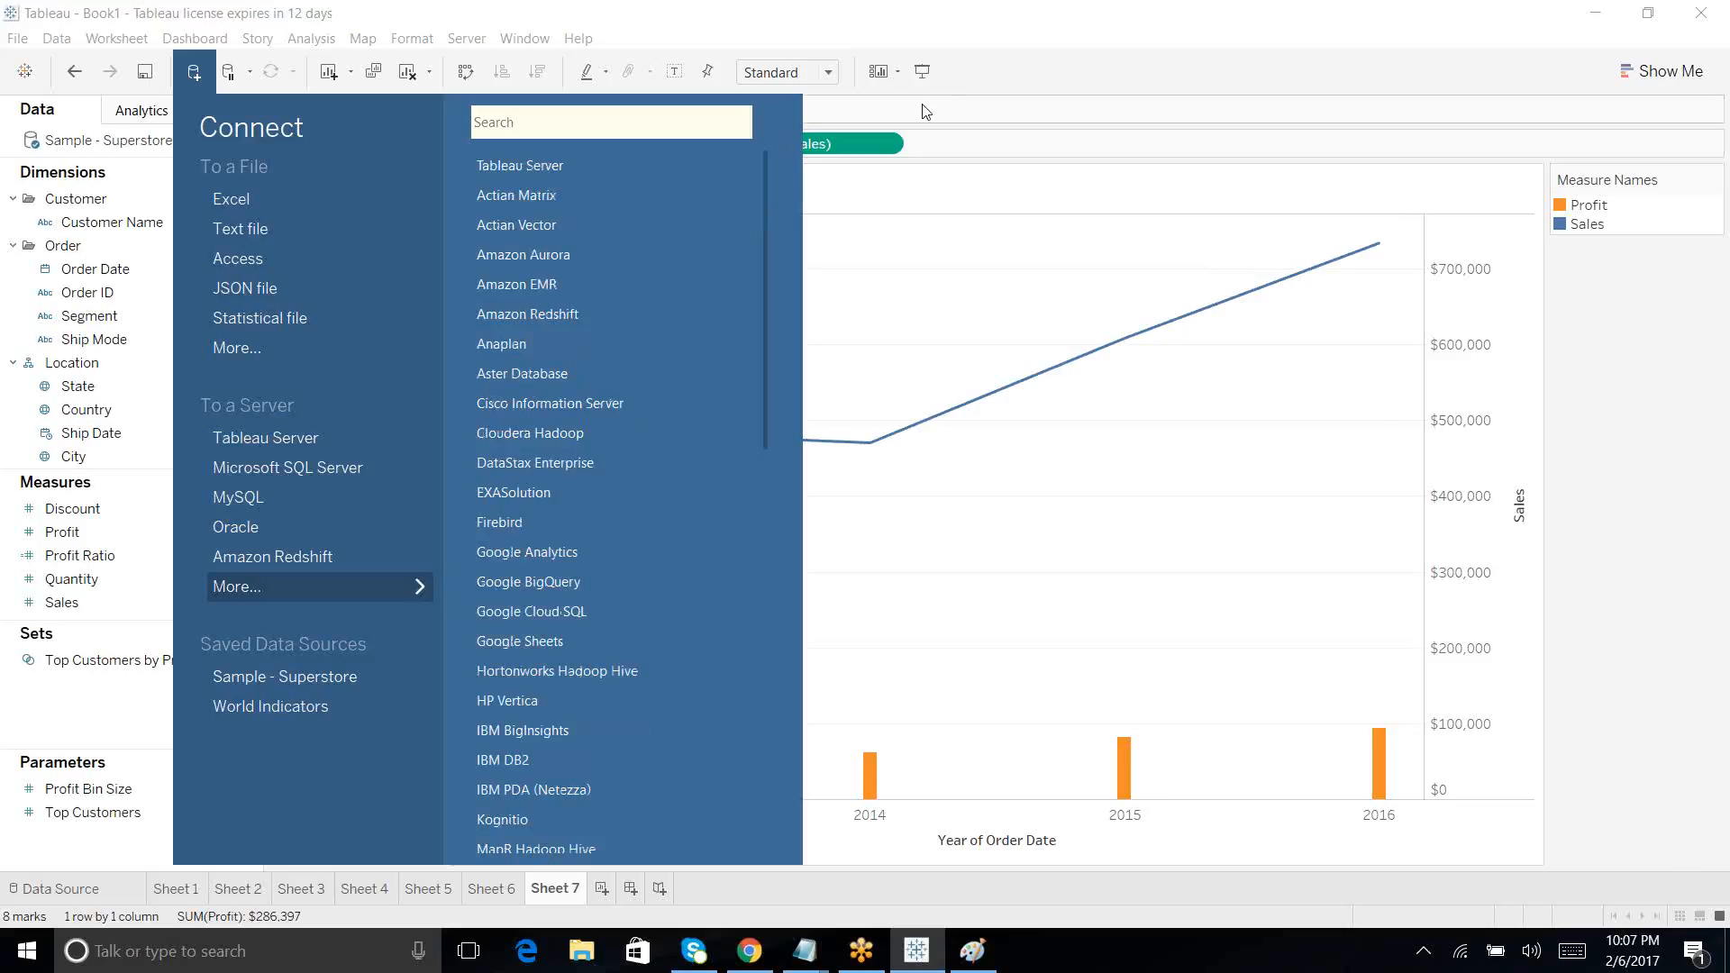
{"action": "left_click", "coordinate": [1088, 41]}
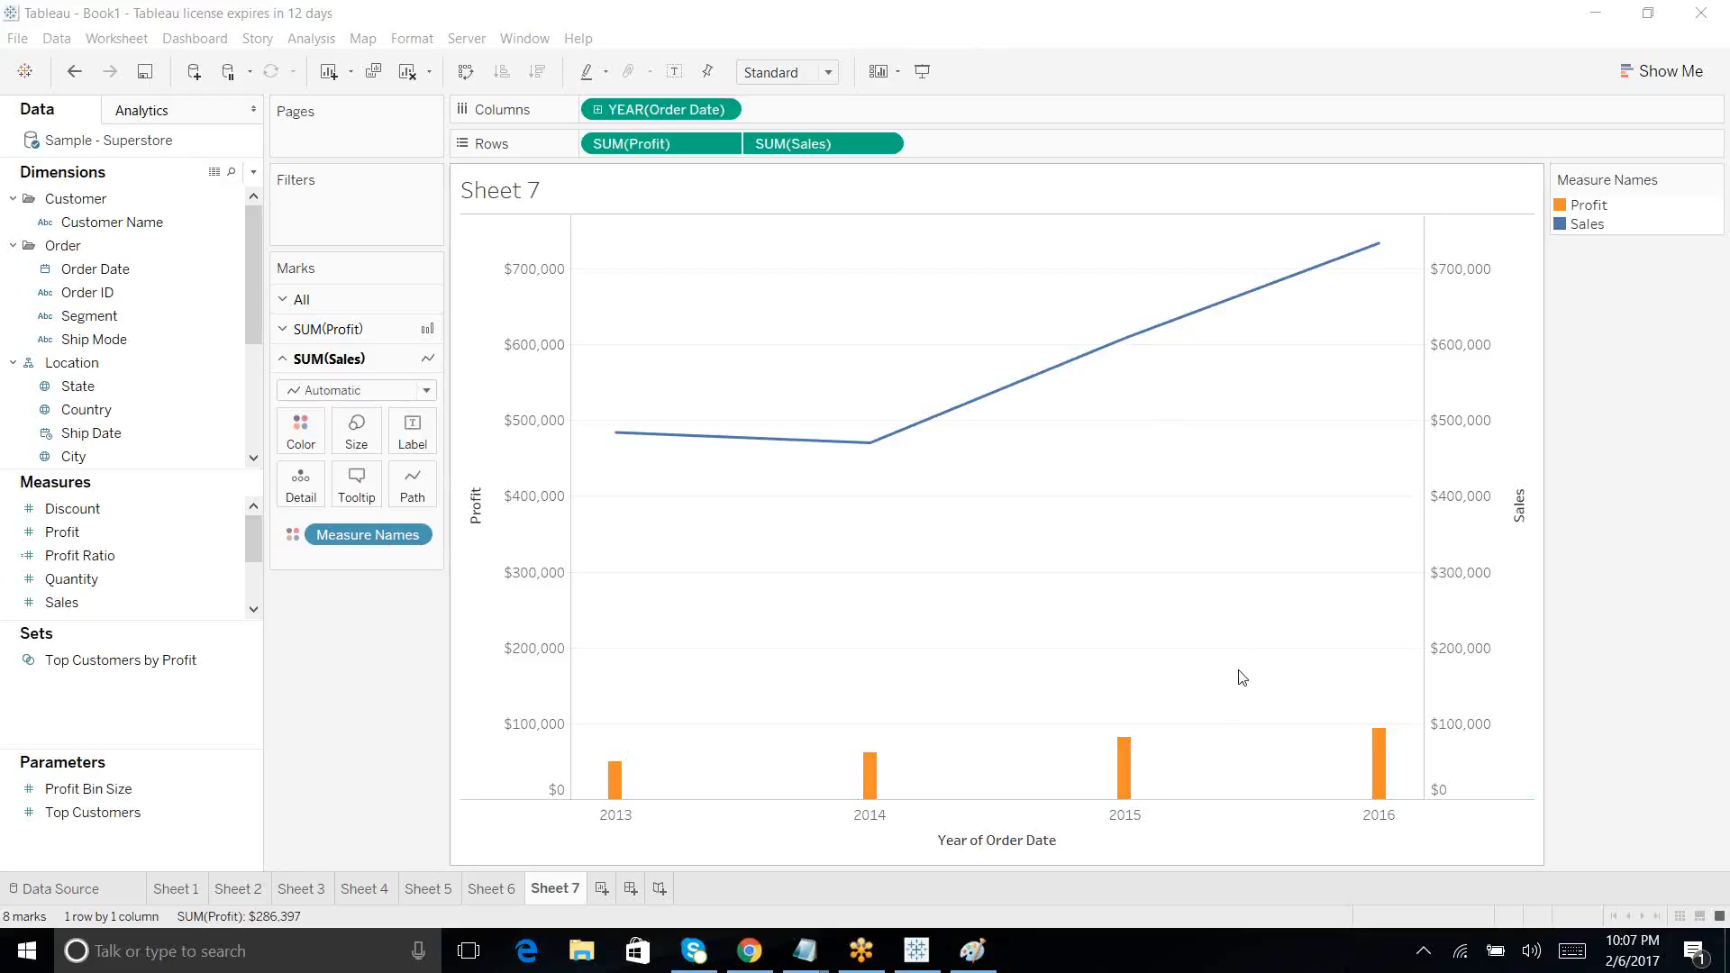
Step: Return to Notepad and save the notes to the Desktop as a text document named 9pm
{"action": "left_click", "coordinate": [1593, 17]}
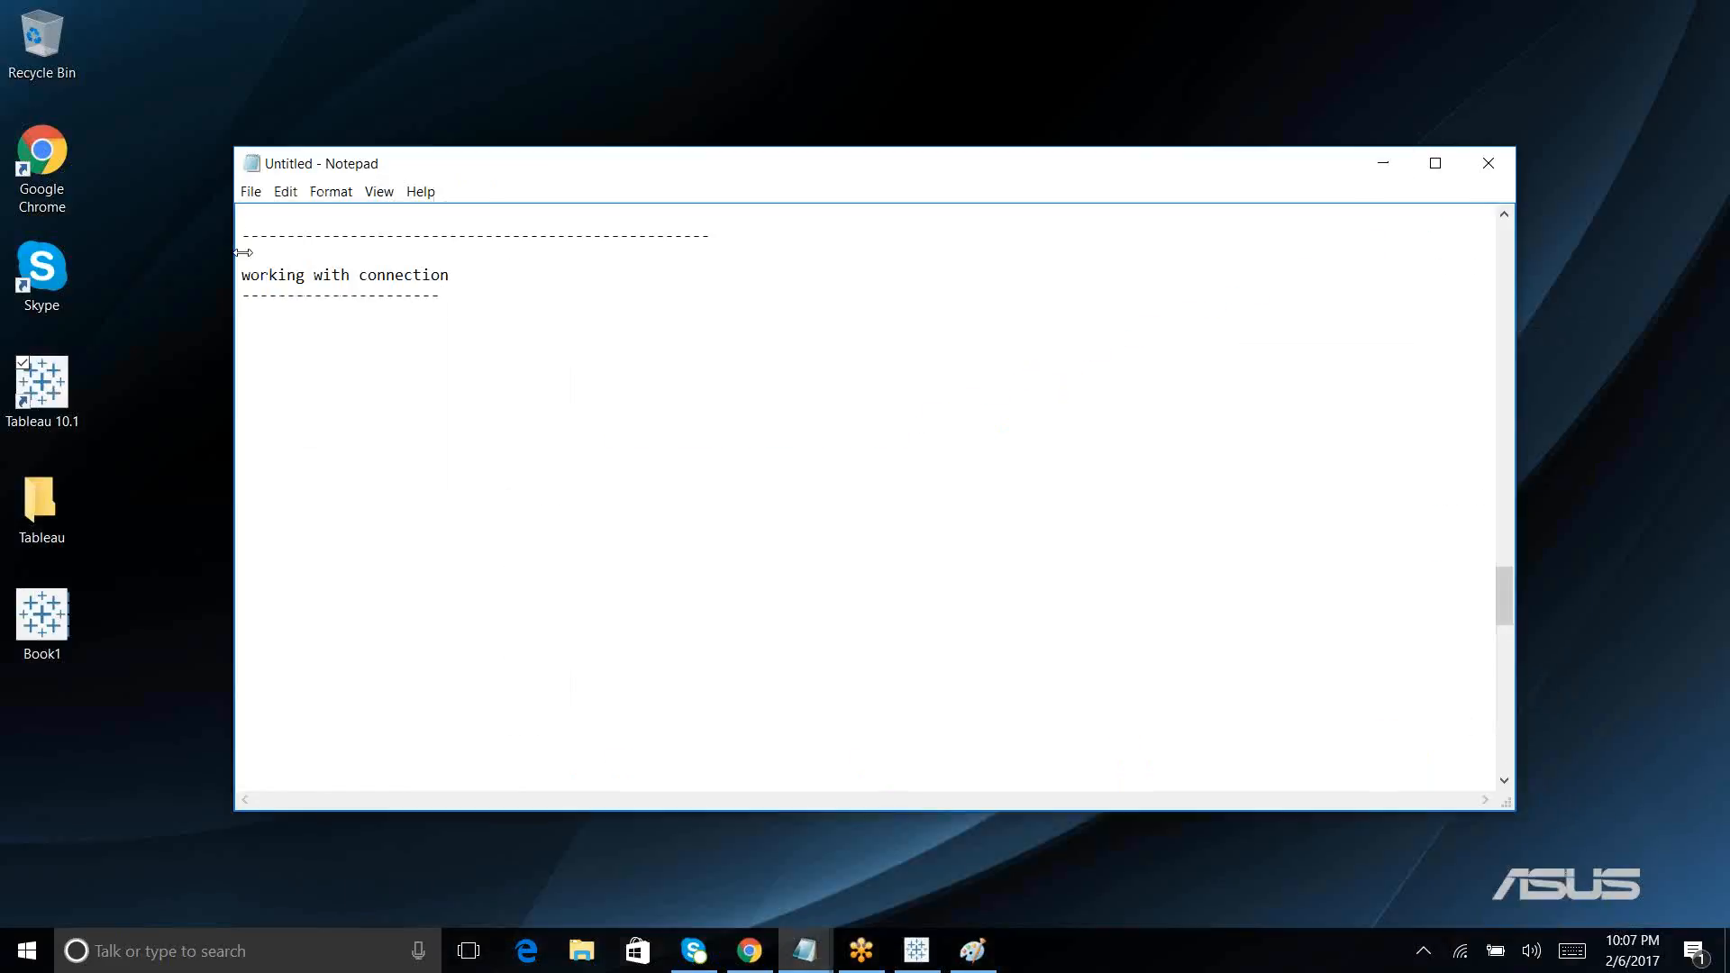
{"action": "left_click", "coordinate": [251, 193]}
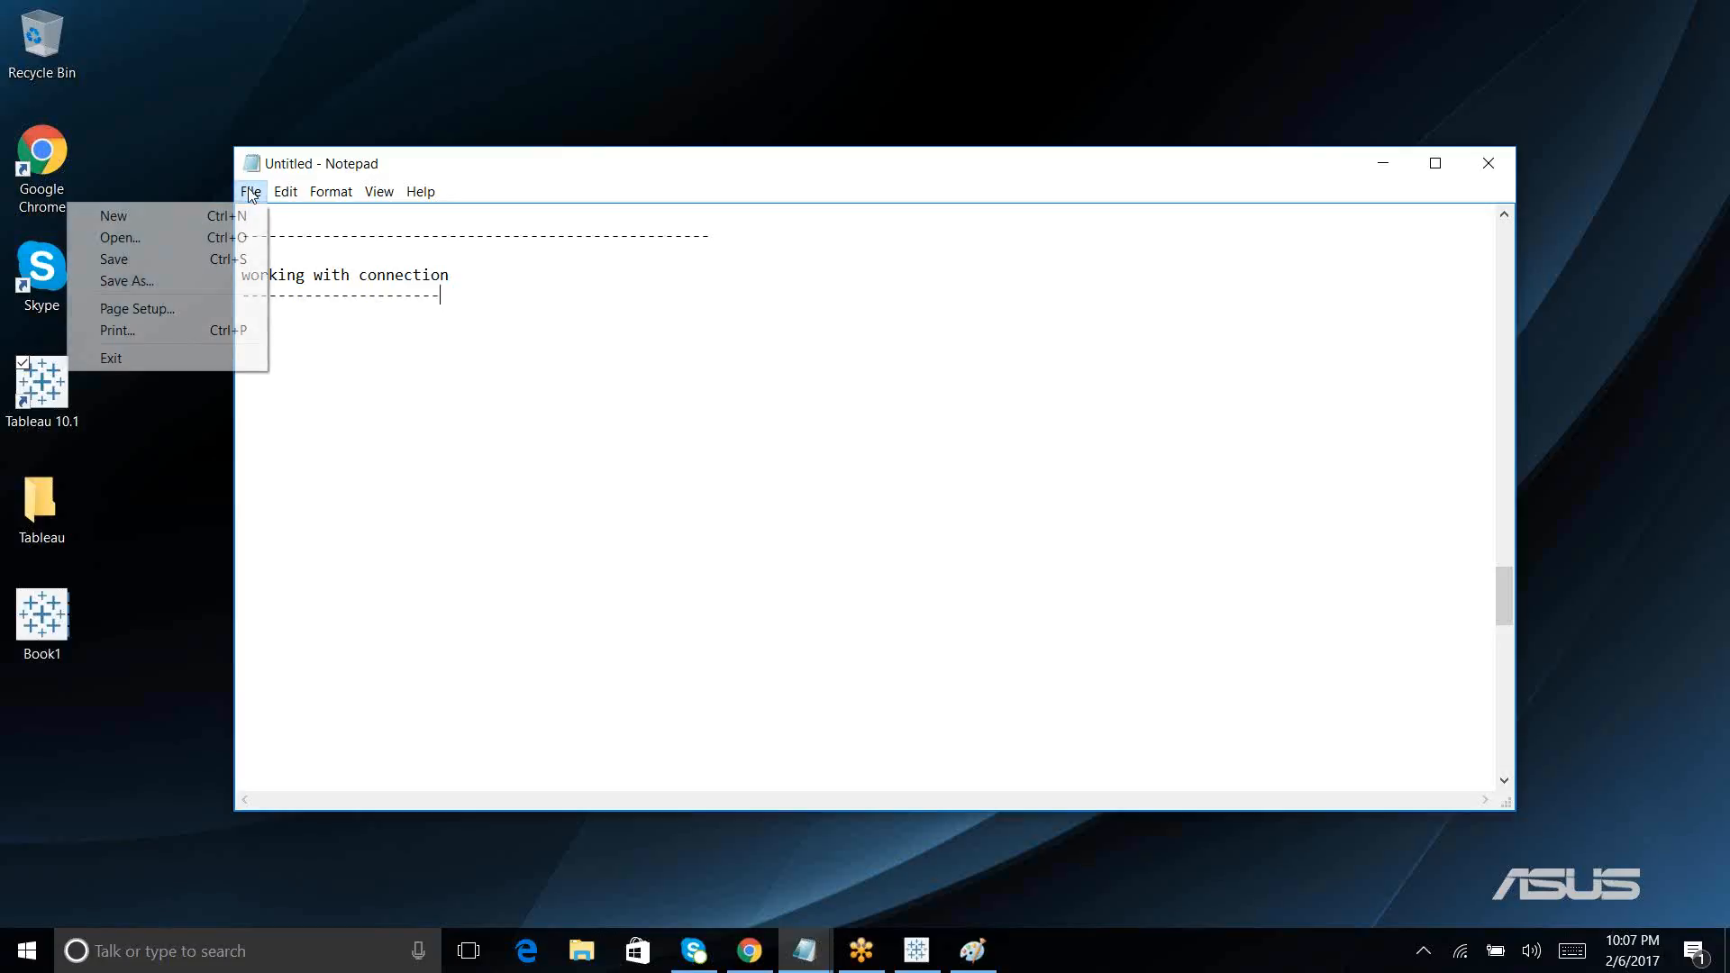
{"action": "left_click", "coordinate": [126, 281]}
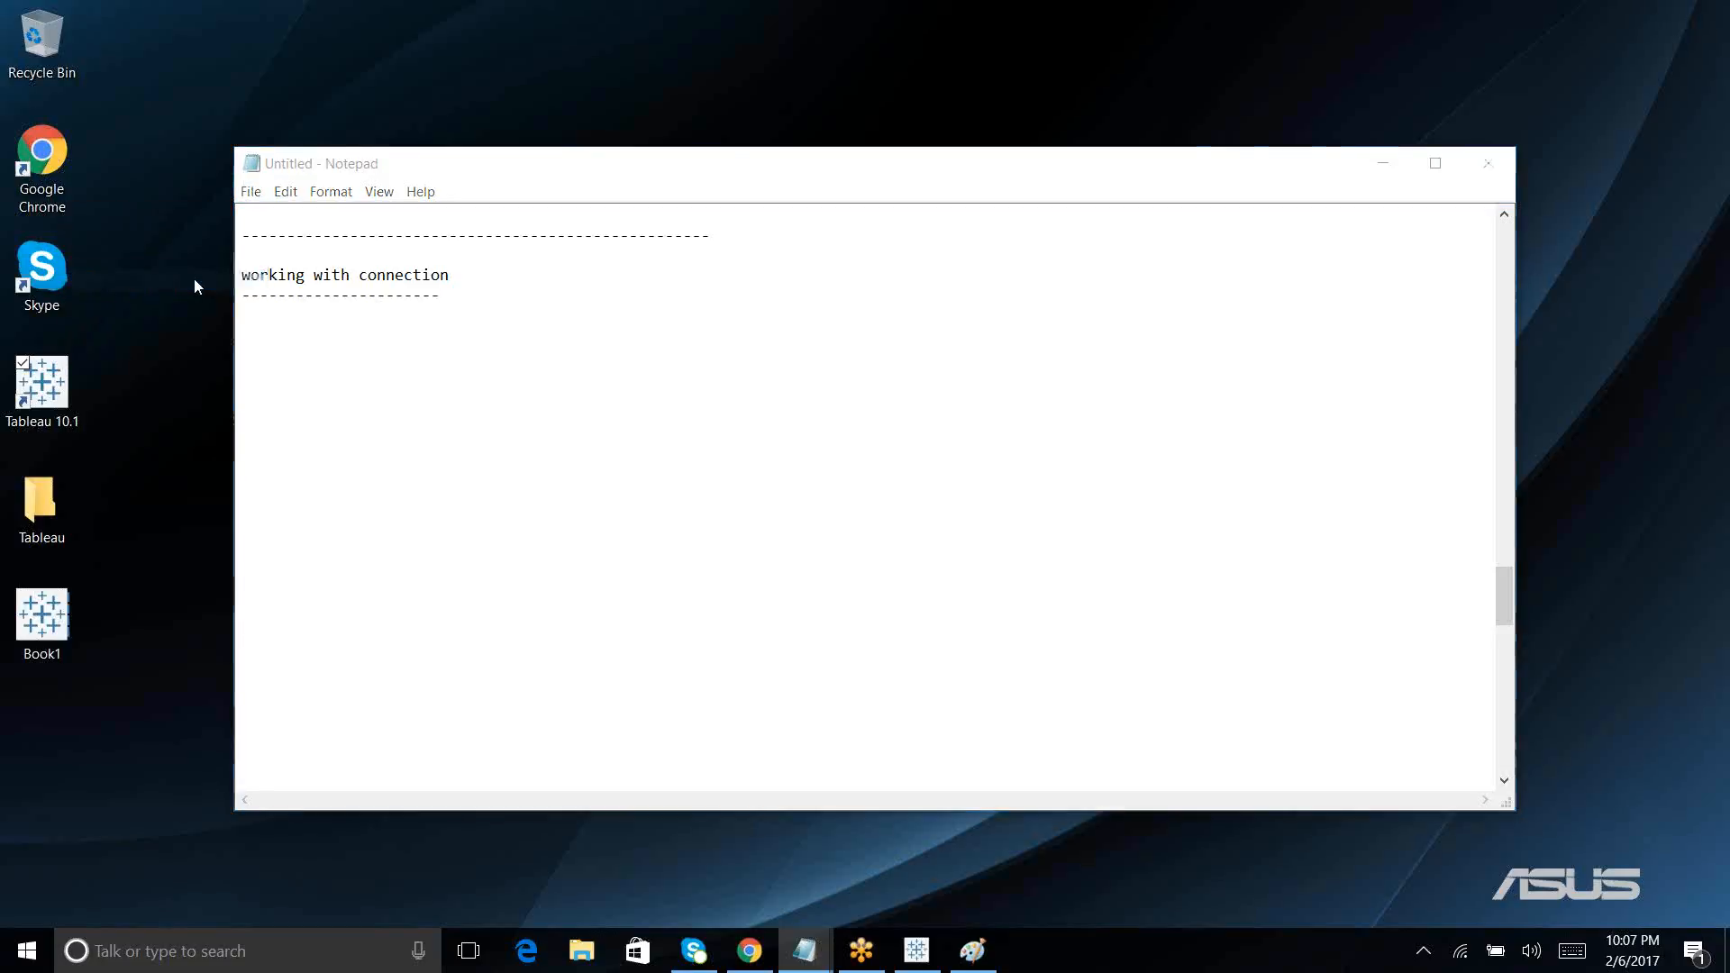
{"action": "left_click", "coordinate": [350, 382]}
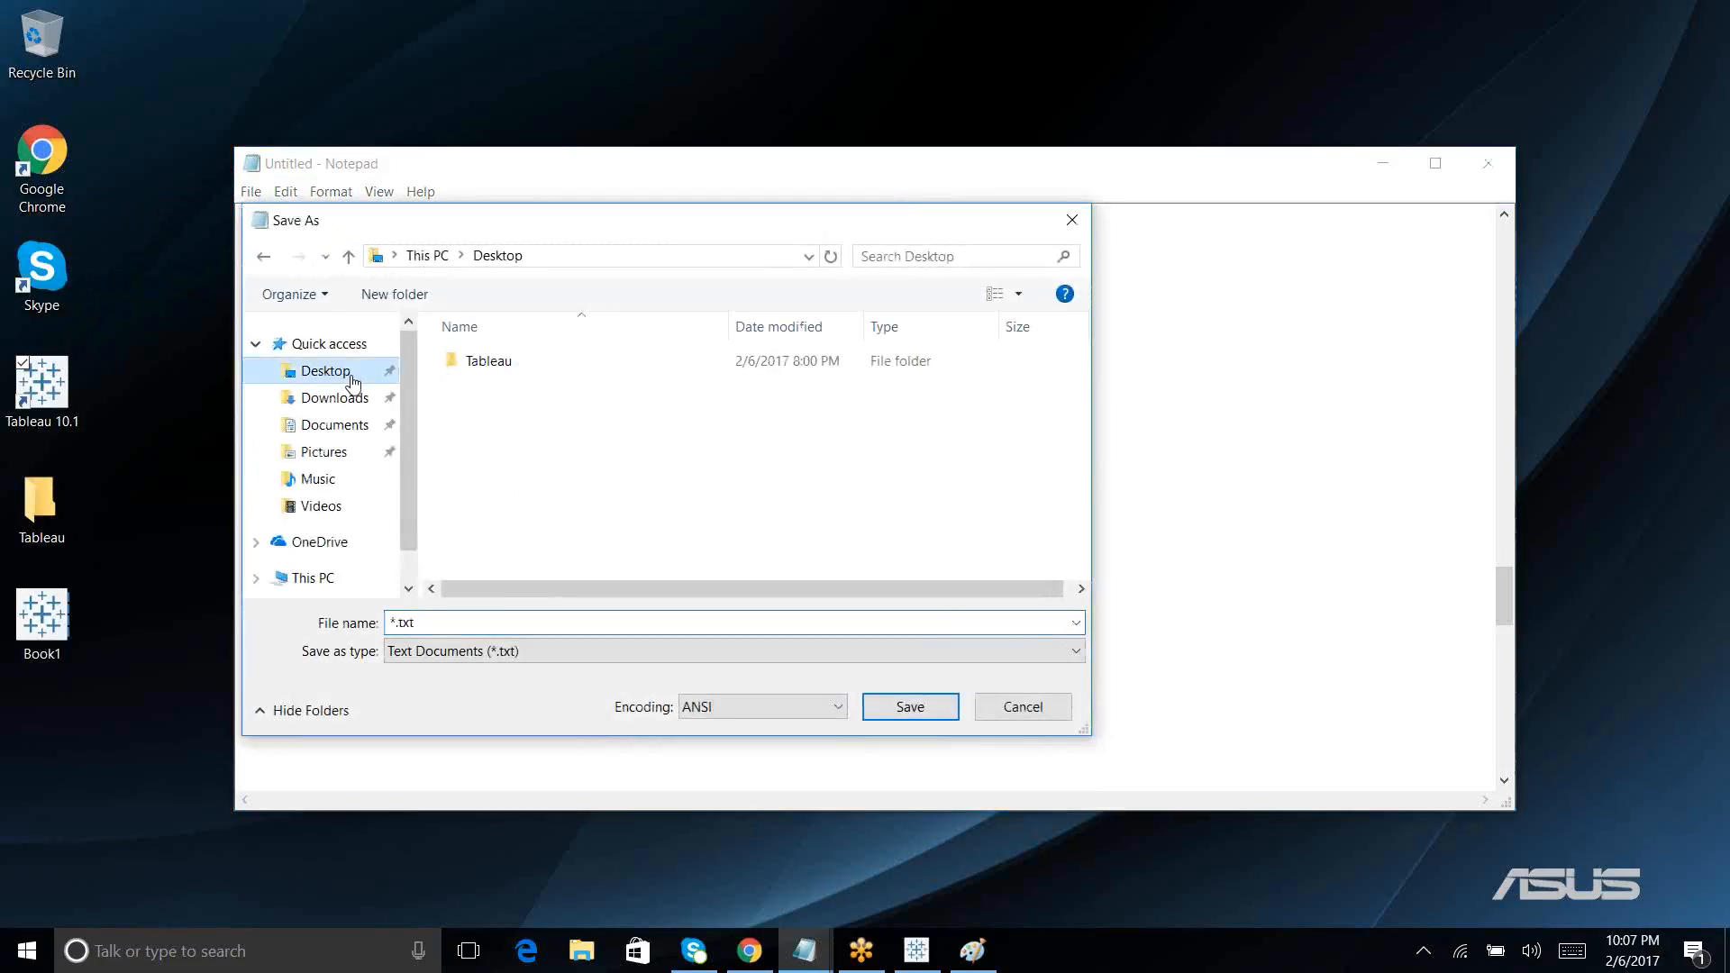
{"action": "left_click", "coordinate": [394, 625]}
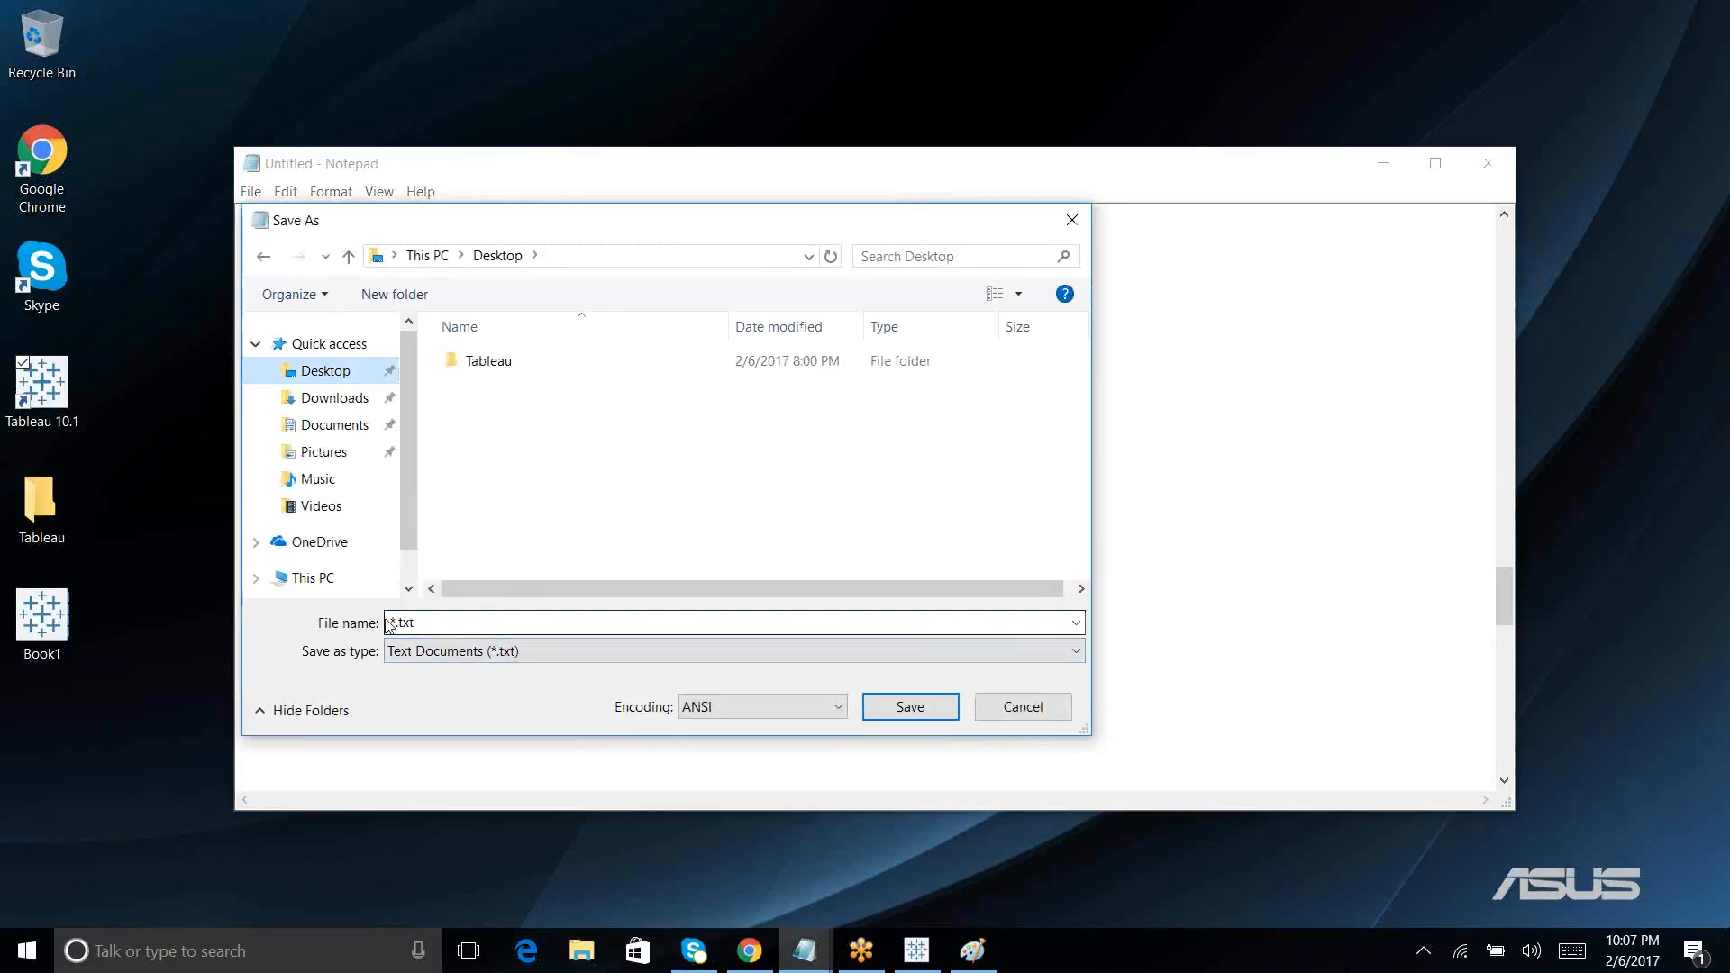
{"action": "double_click", "coordinate": [390, 622]}
{"action": "left_click", "coordinate": [391, 622]}
{"action": "double_click", "coordinate": [391, 623]}
{"action": "left_click", "coordinate": [391, 622]}
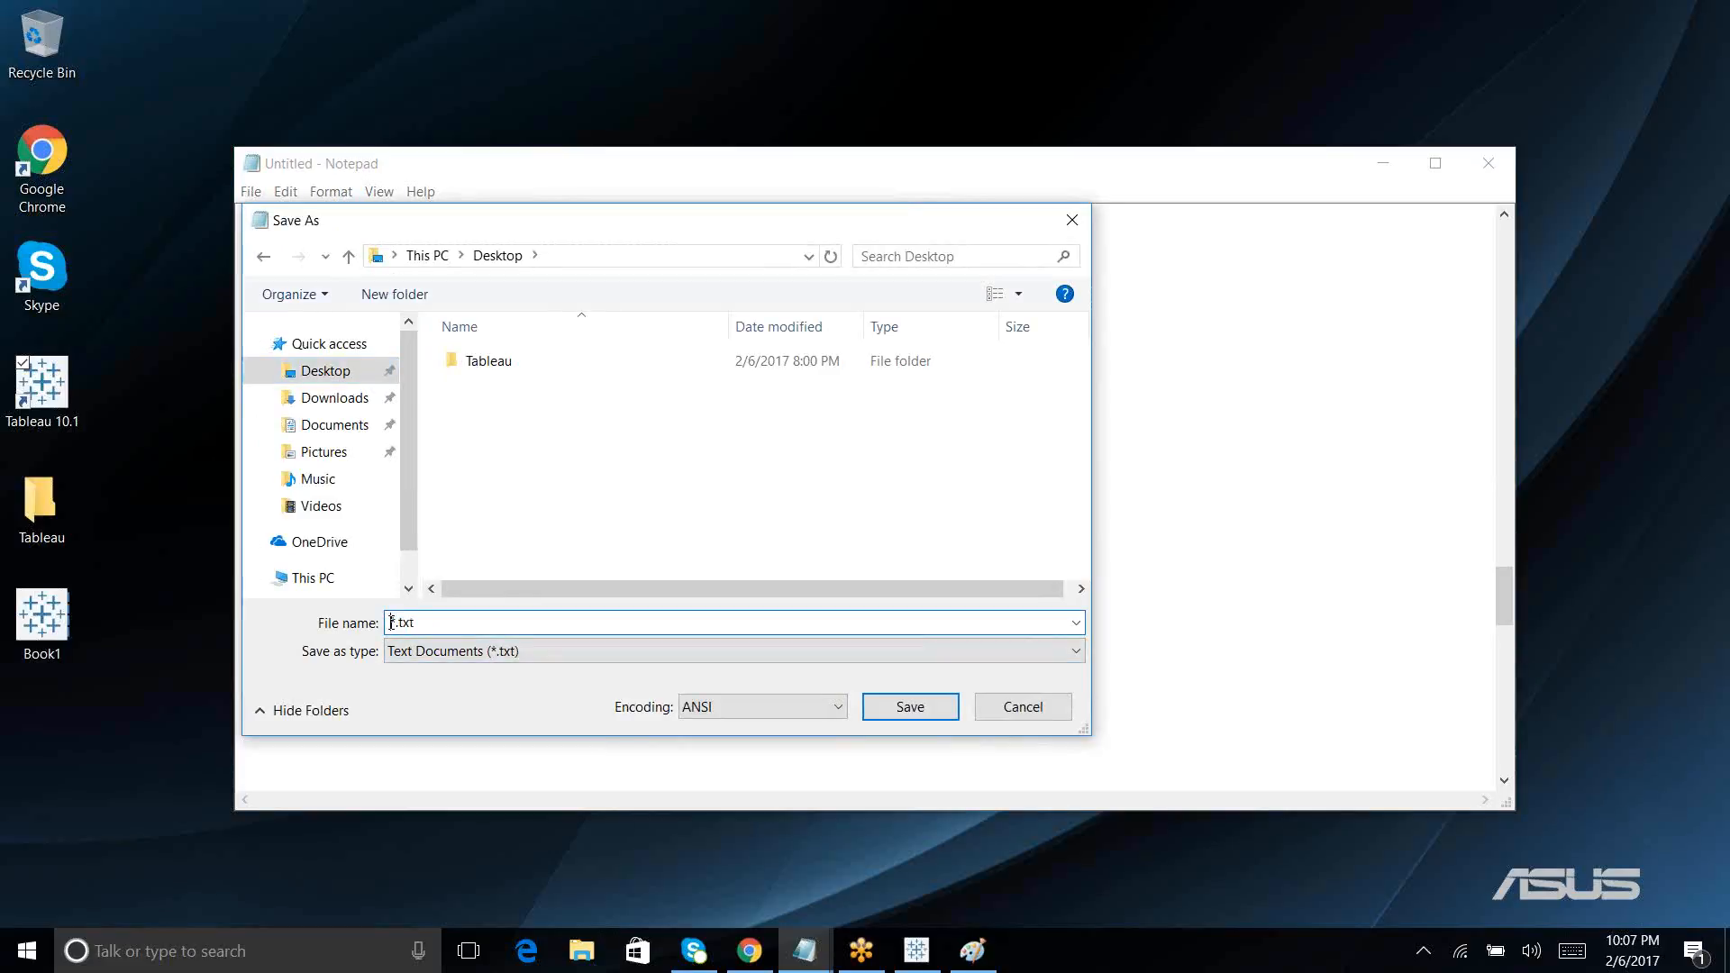
{"action": "type", "text": "p"}
{"action": "key", "text": "BackSpace"}
{"action": "type", "text": "9pm"}
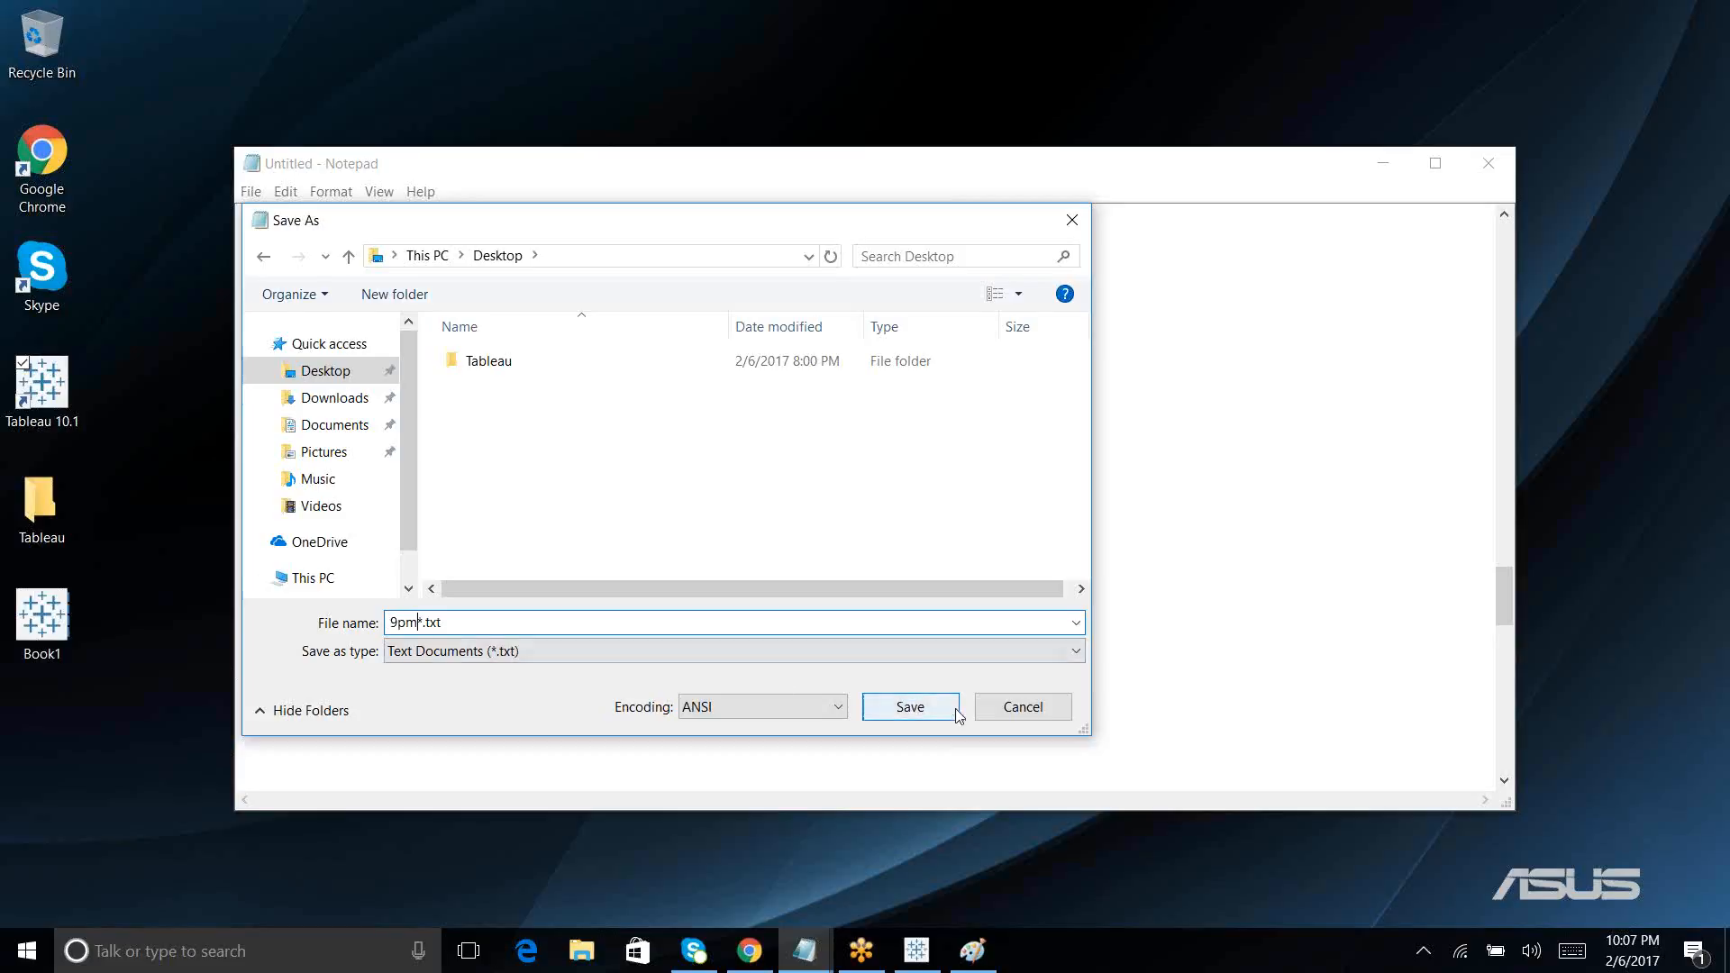
{"action": "left_click", "coordinate": [911, 707]}
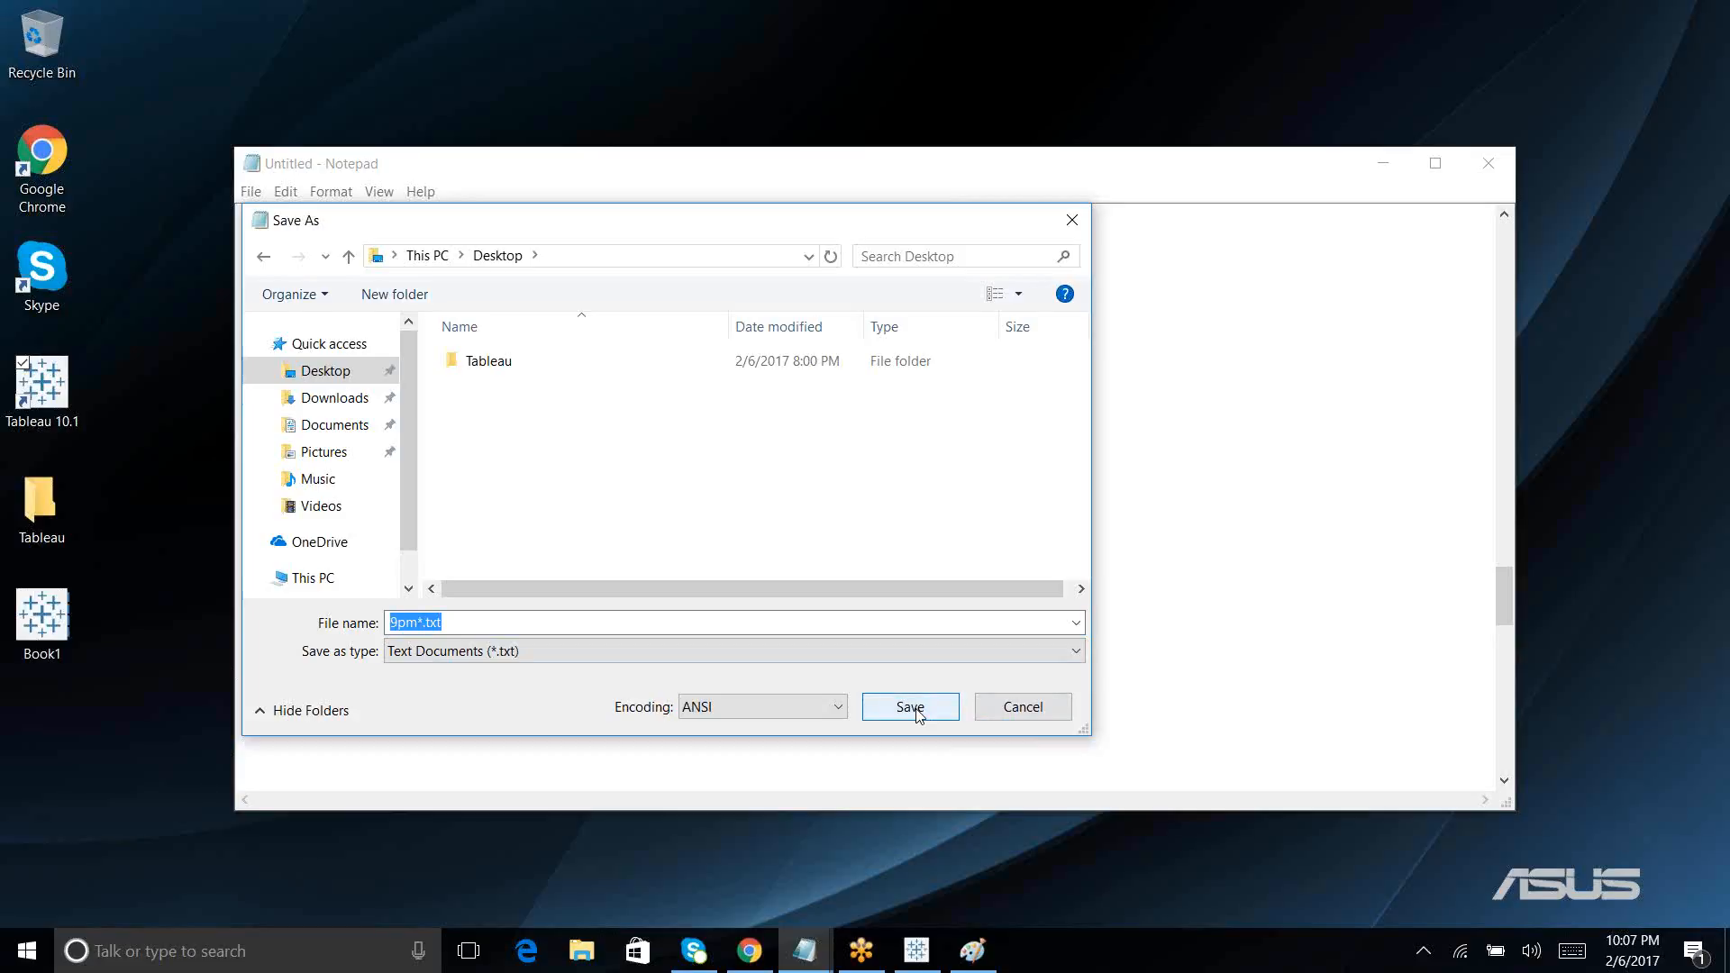
{"action": "left_click", "coordinate": [419, 622]}
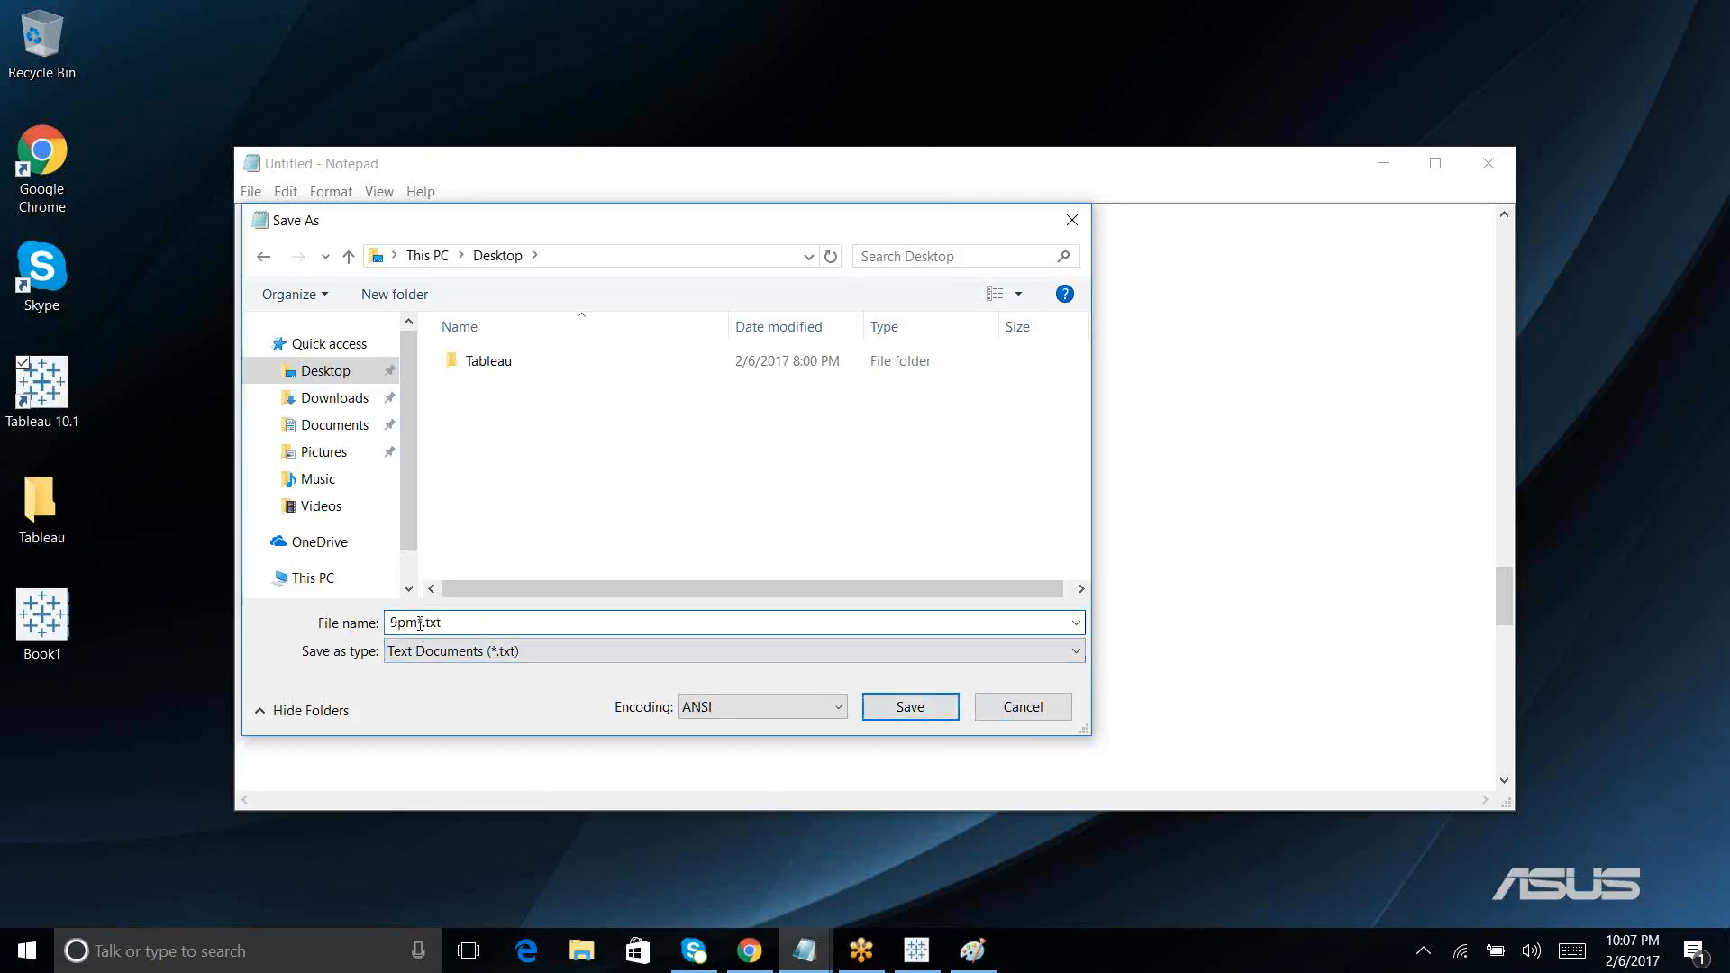